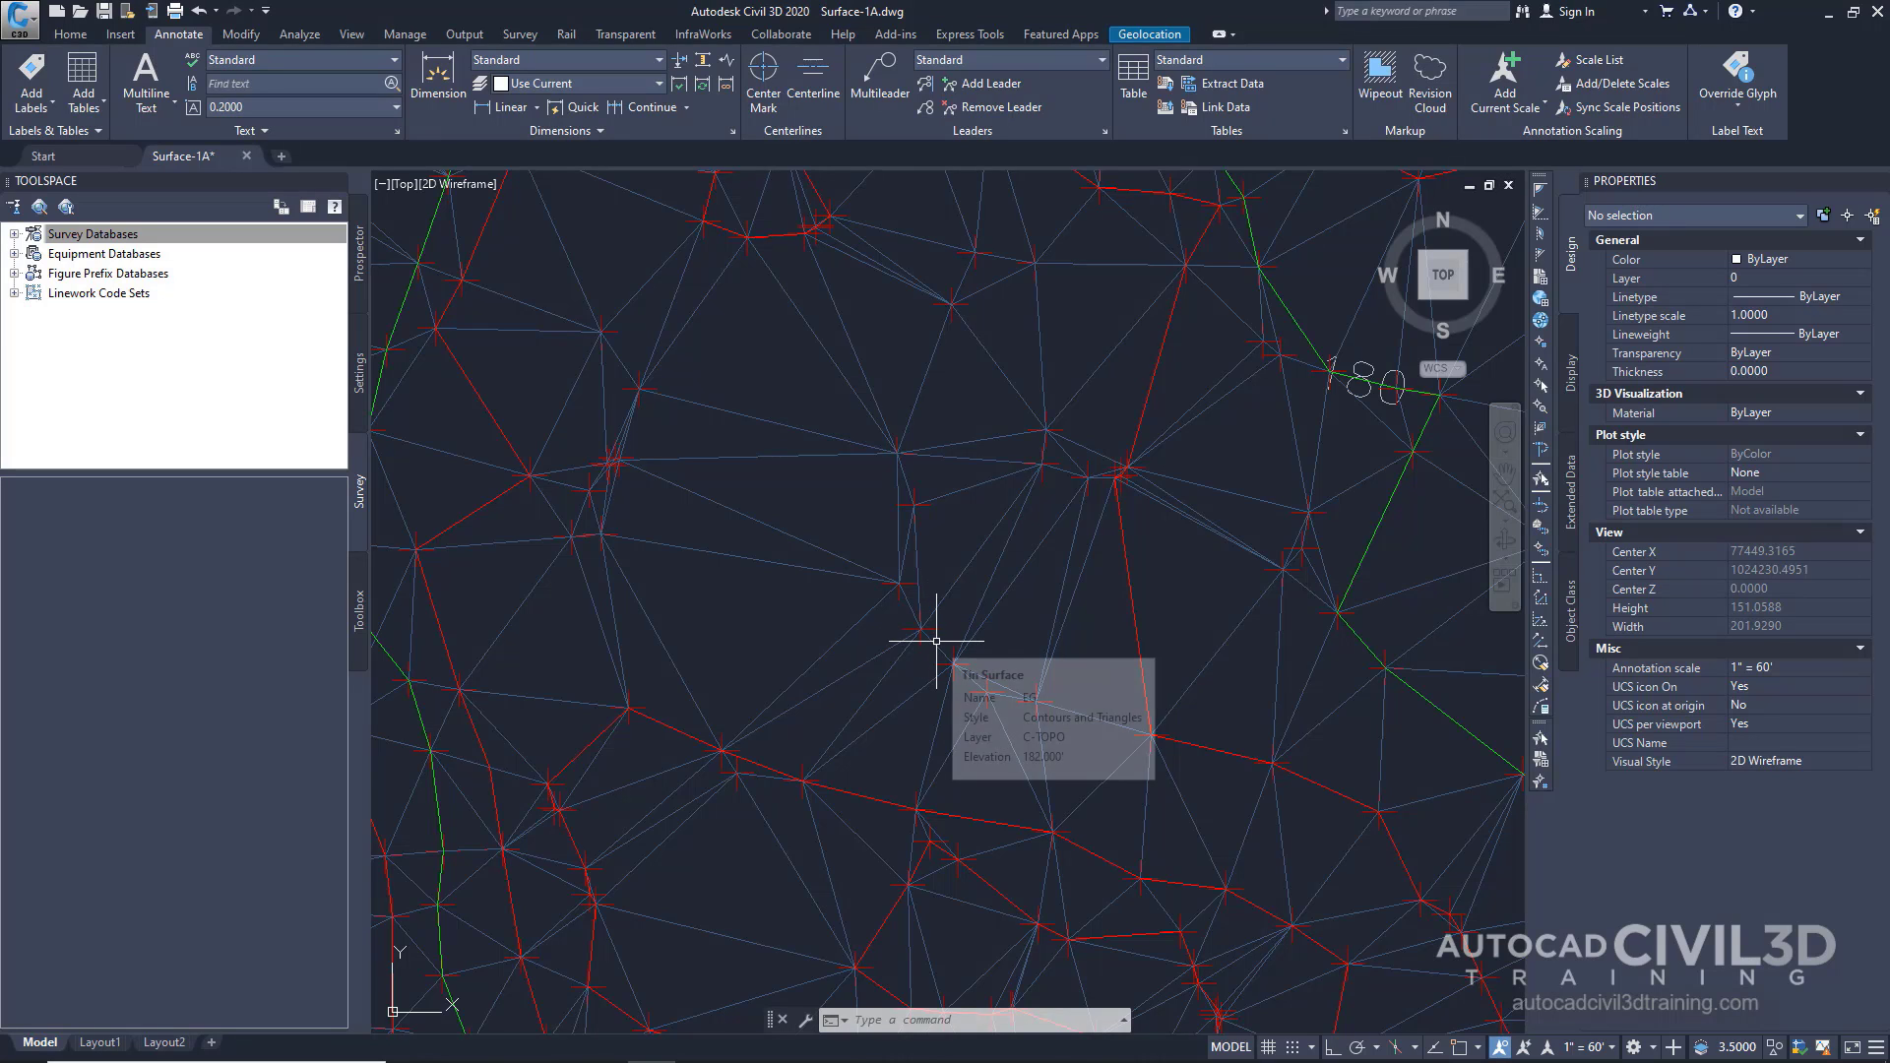
- Examine the EG surface's contours and triangulation, from the hilltop inside the 180 contour out to the surface's outer edges
scroll(936, 642, "down", 2)
middle_click_drag(930, 622, 994, 635)
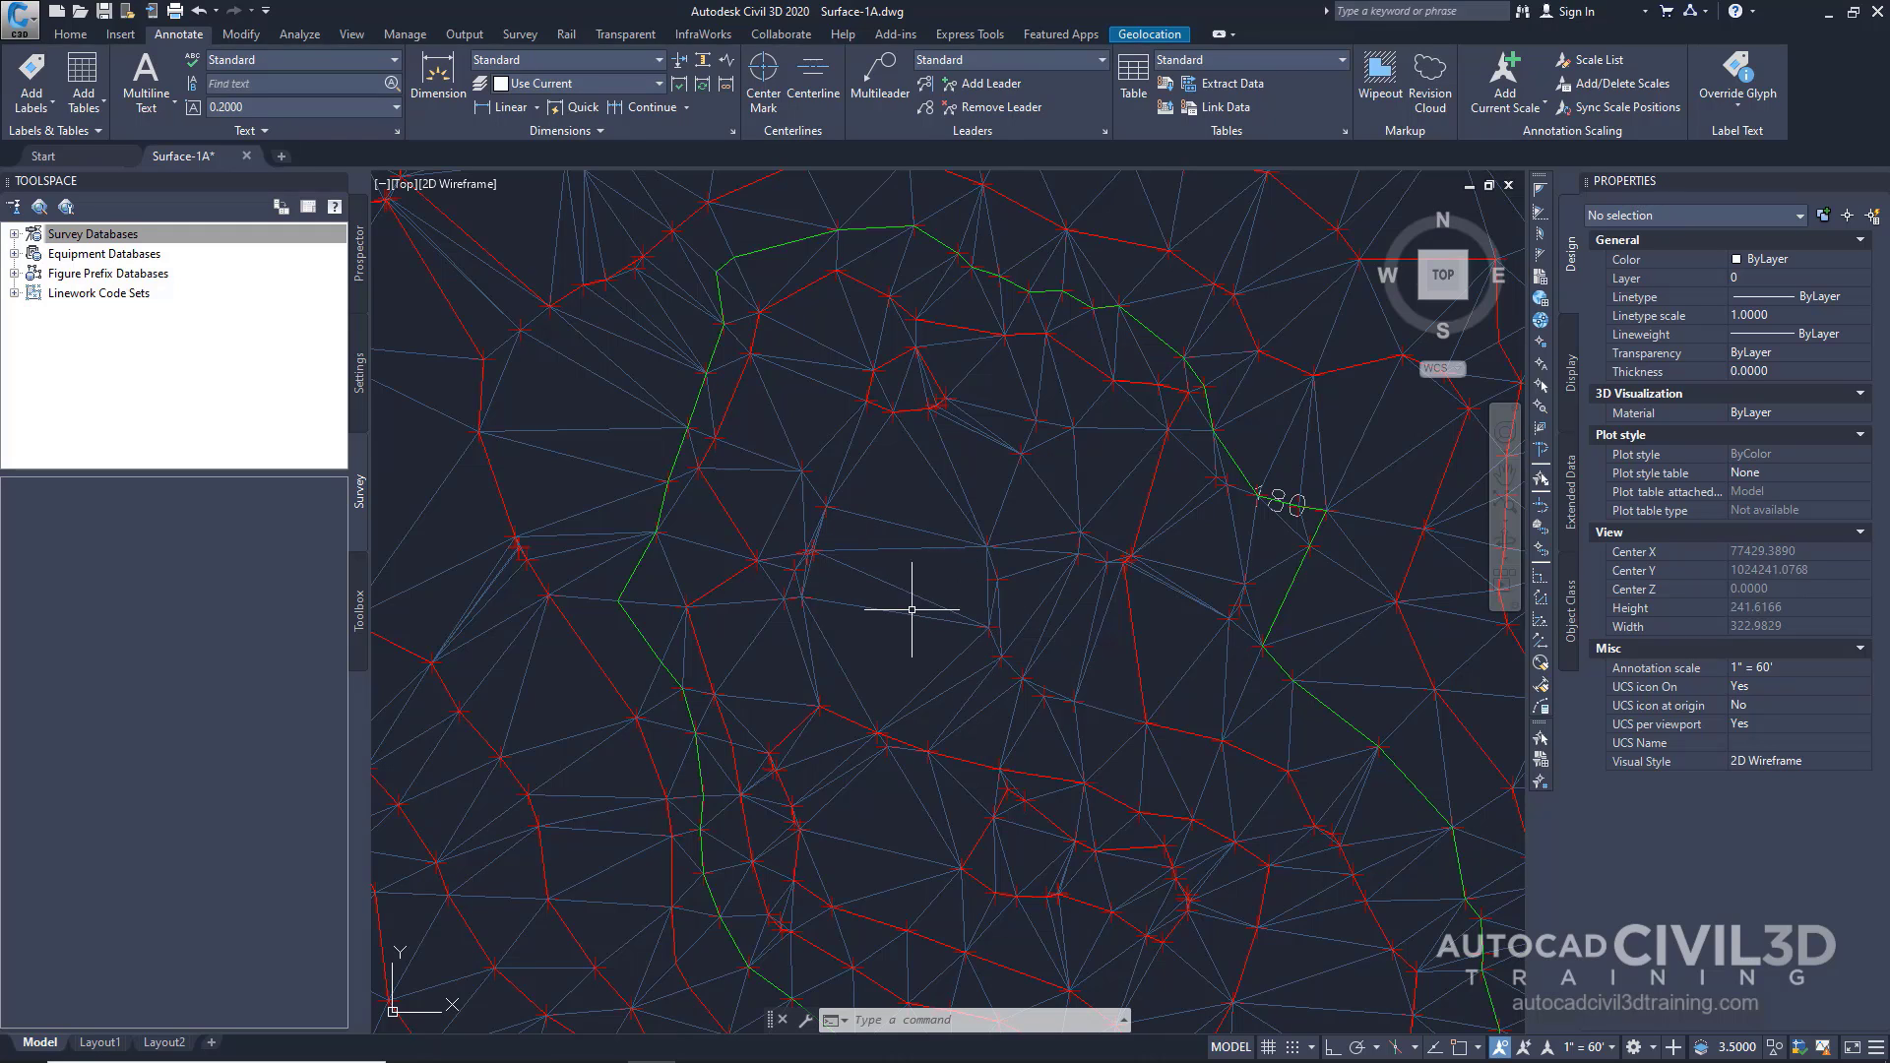
scroll(901, 609, "down", 4)
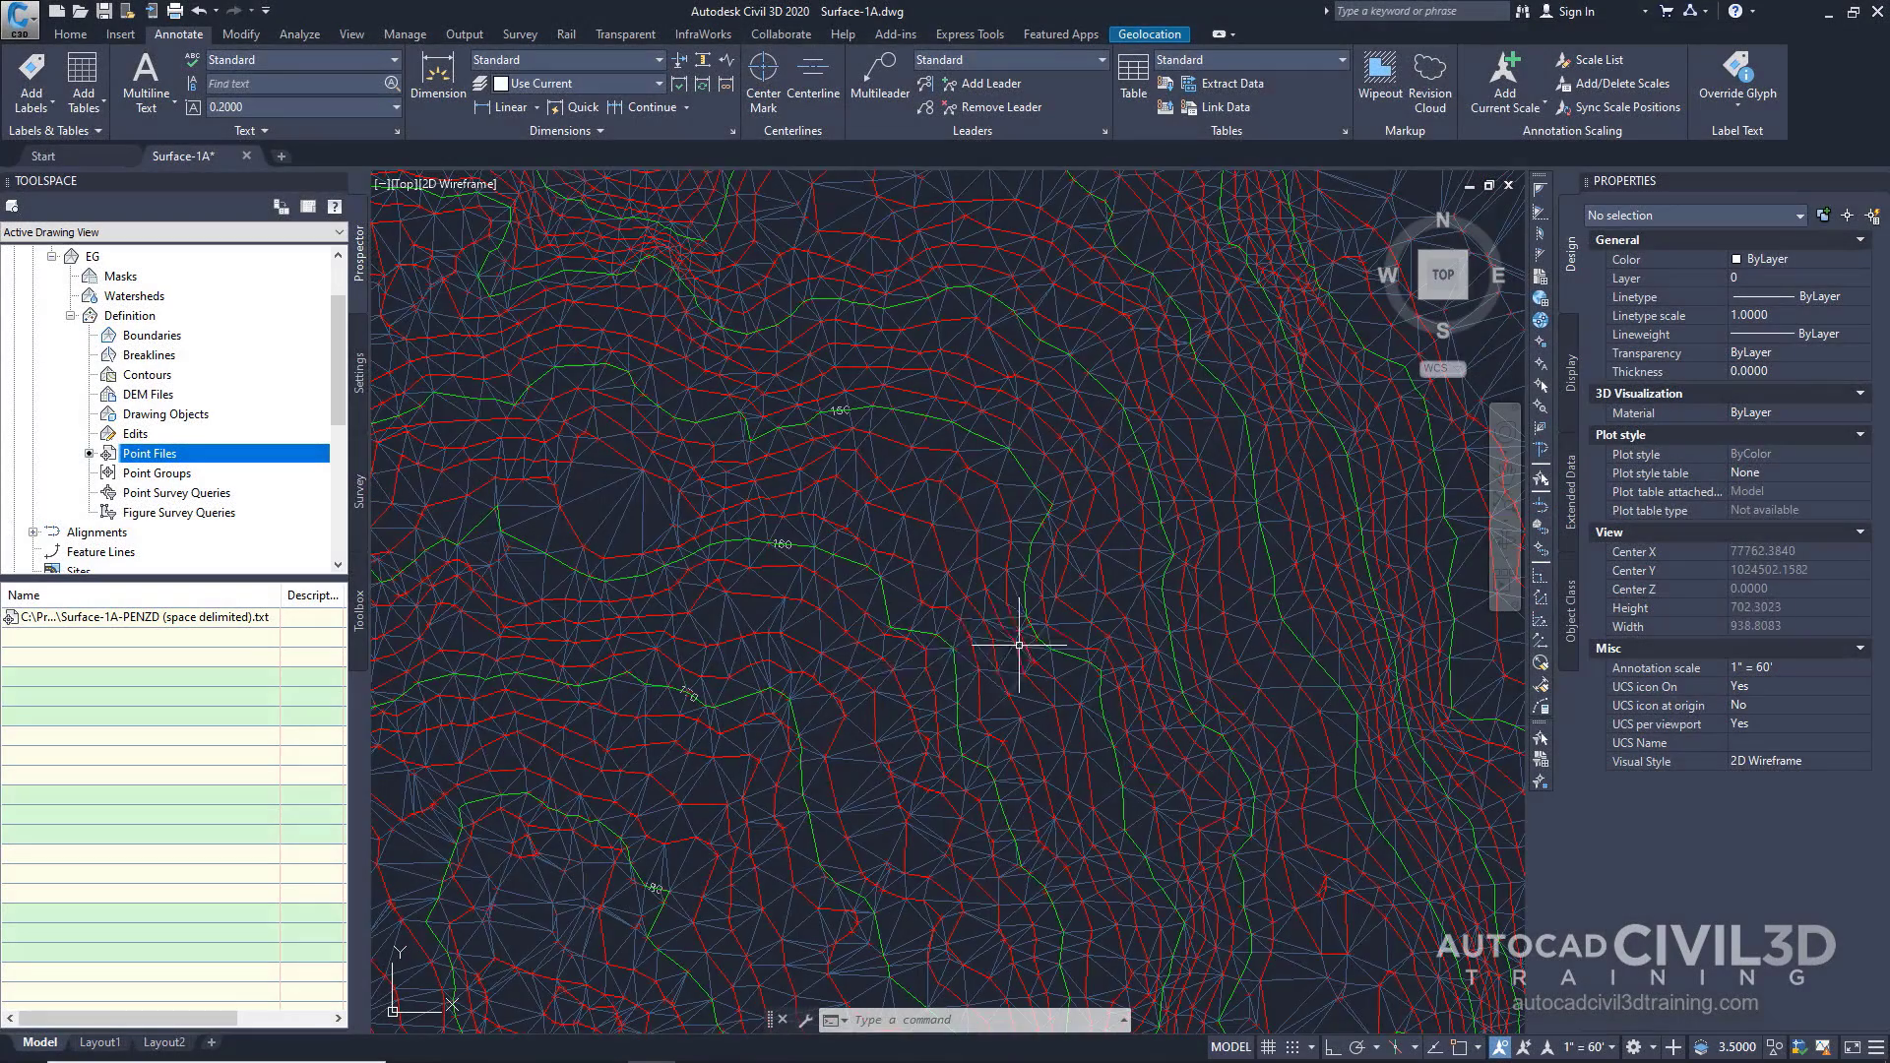
scroll(1014, 646, "up", 6)
scroll(853, 449, "down", 8)
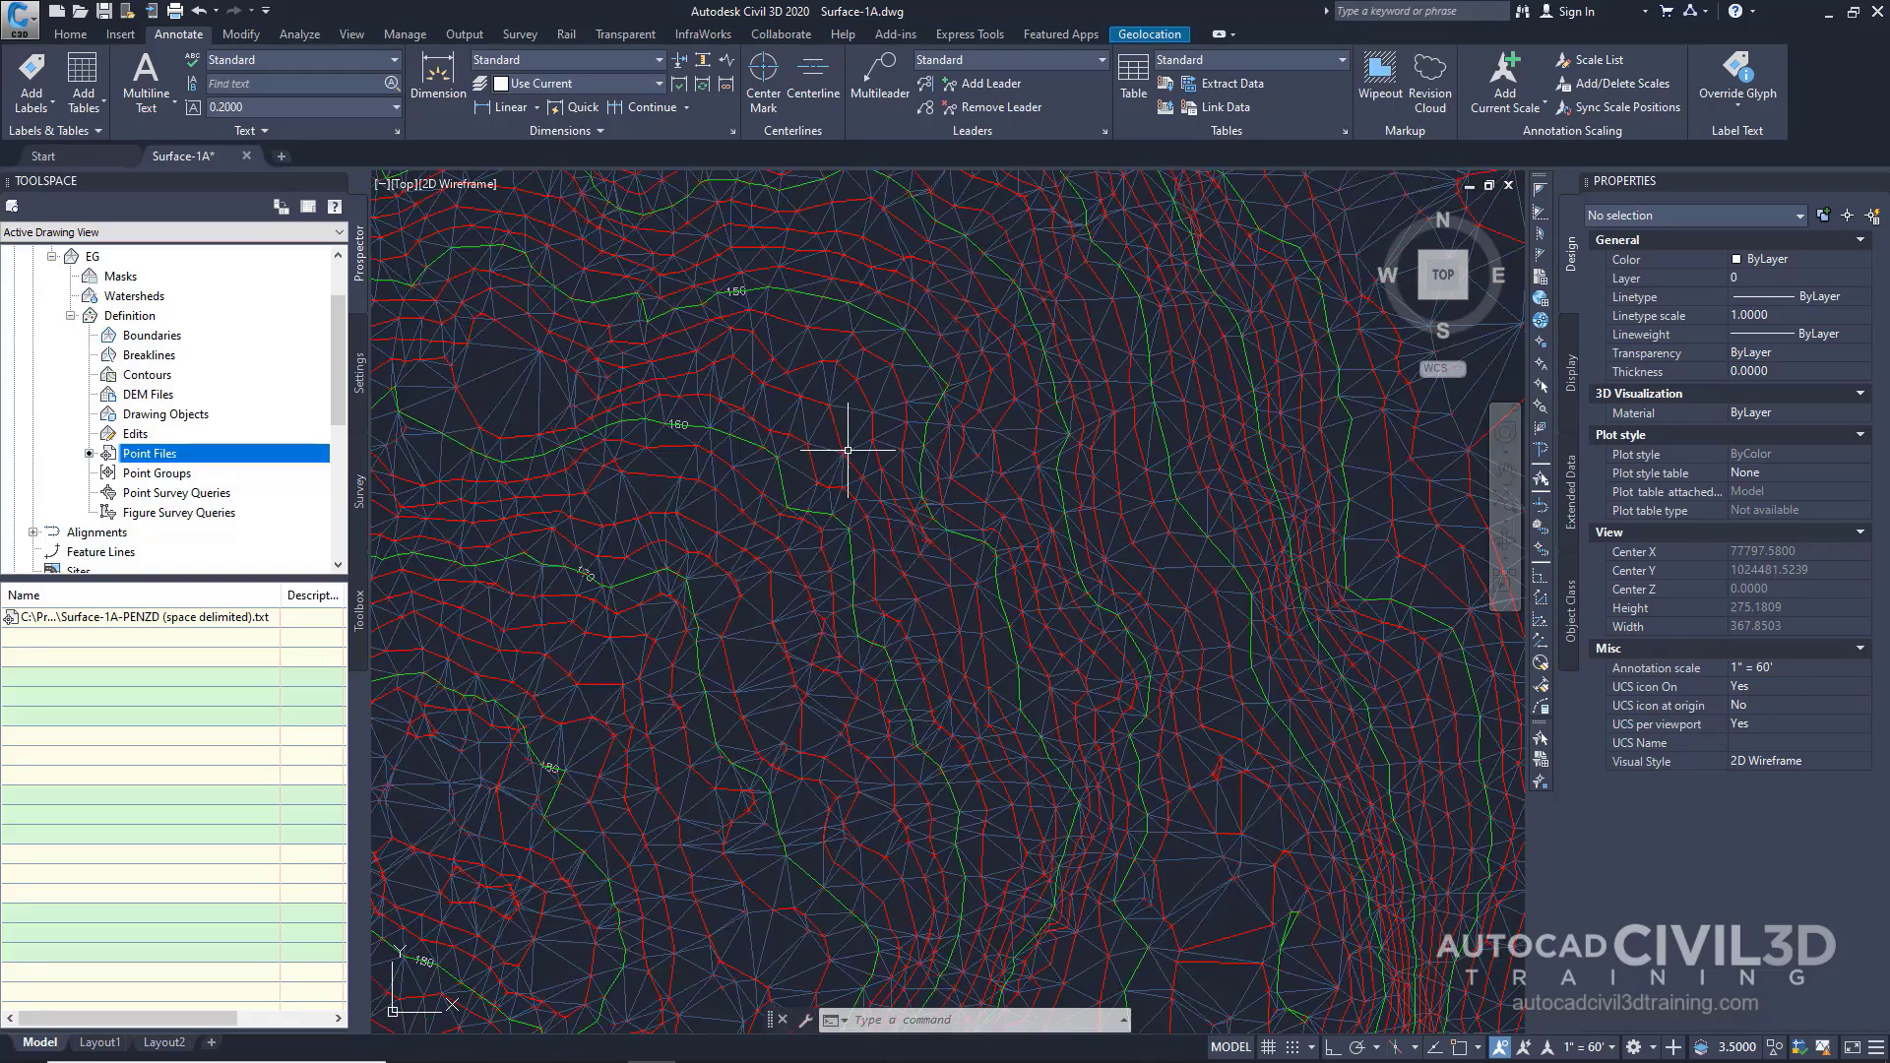
middle_click_drag(899, 546, 865, 707)
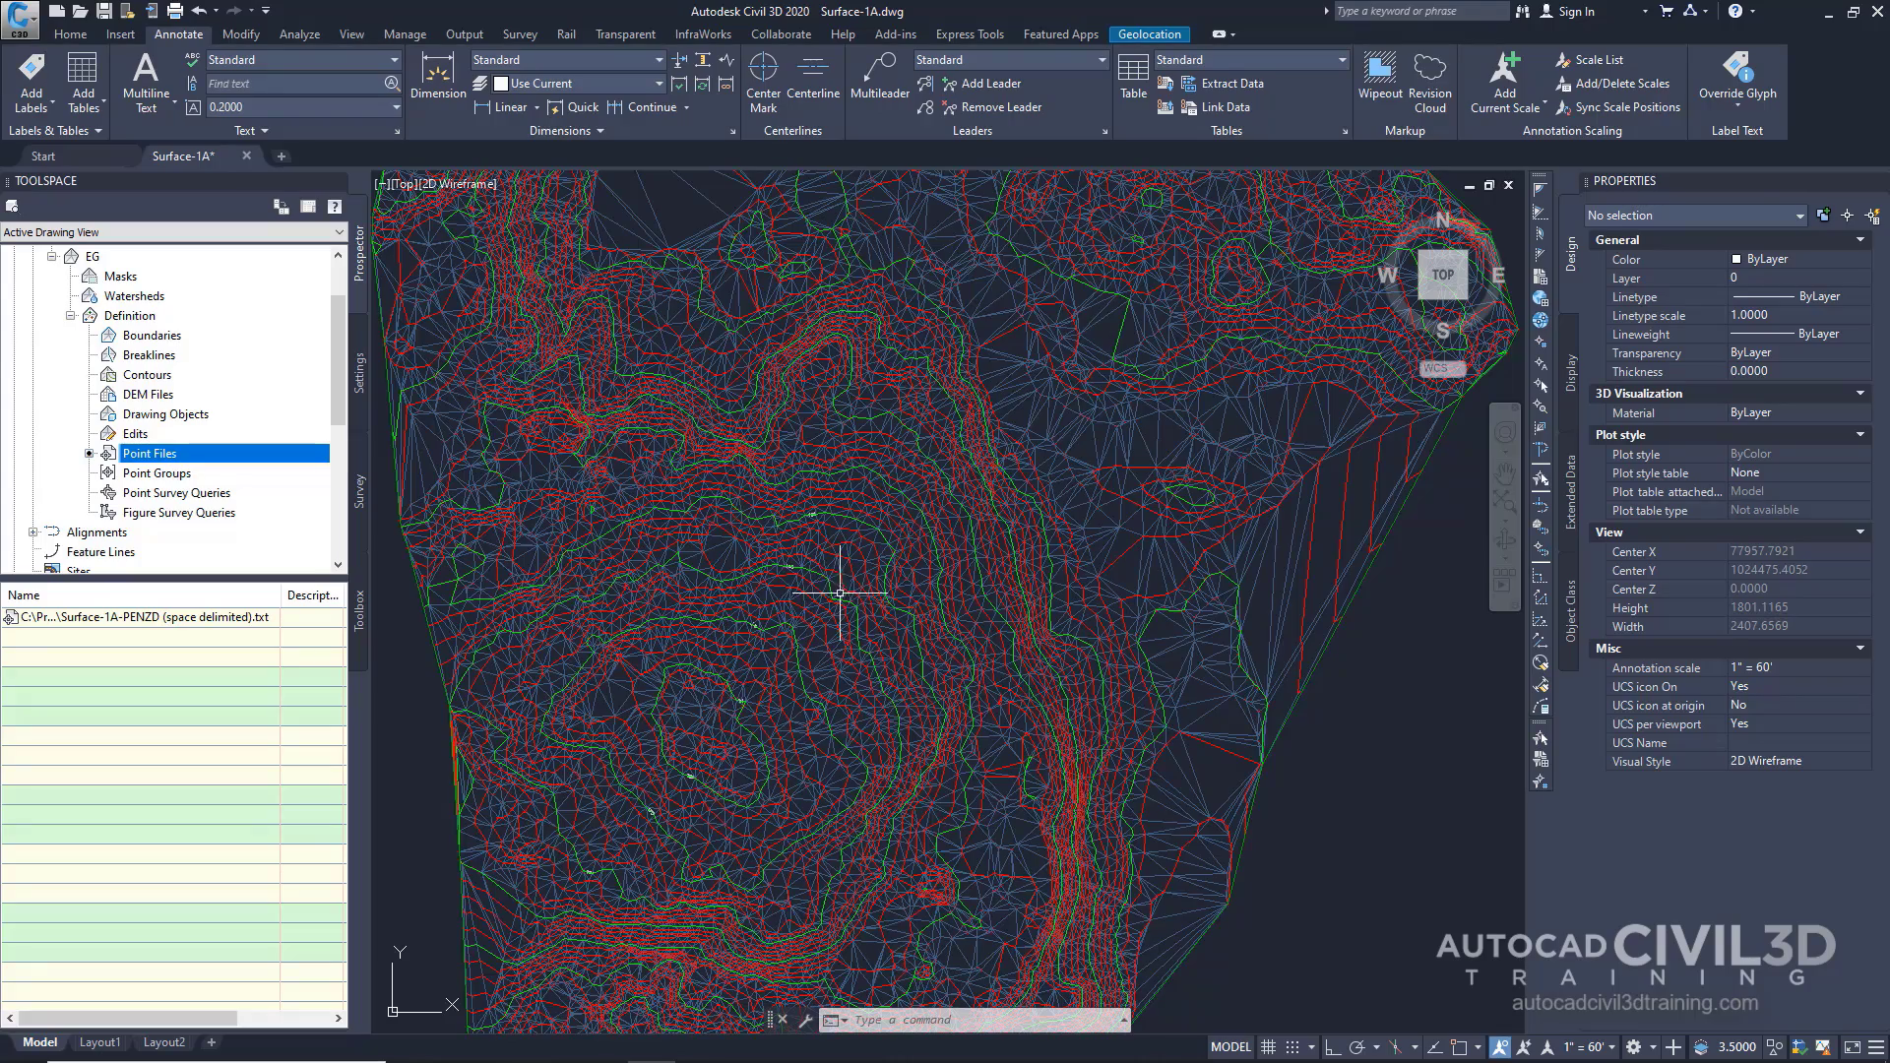
middle_click_drag(979, 477, 993, 640)
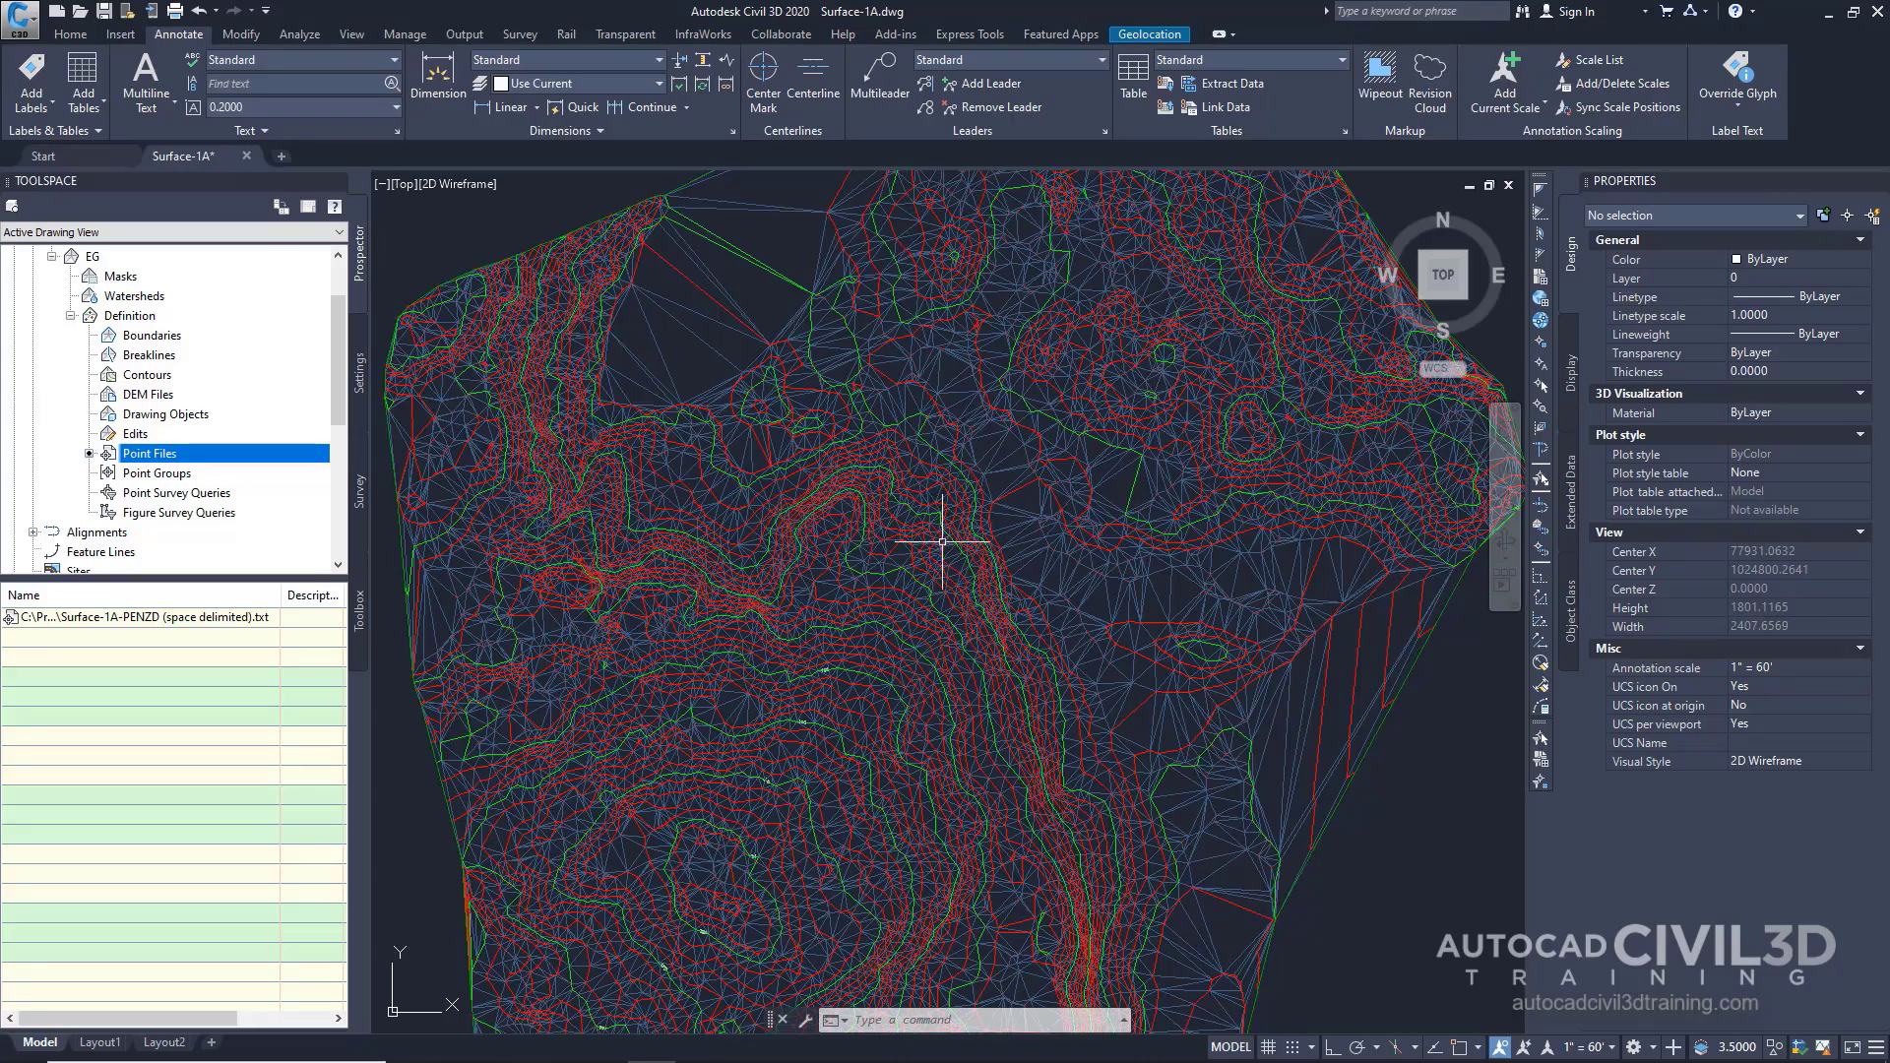
scroll(942, 541, "up", 2)
scroll(821, 690, "up", 2)
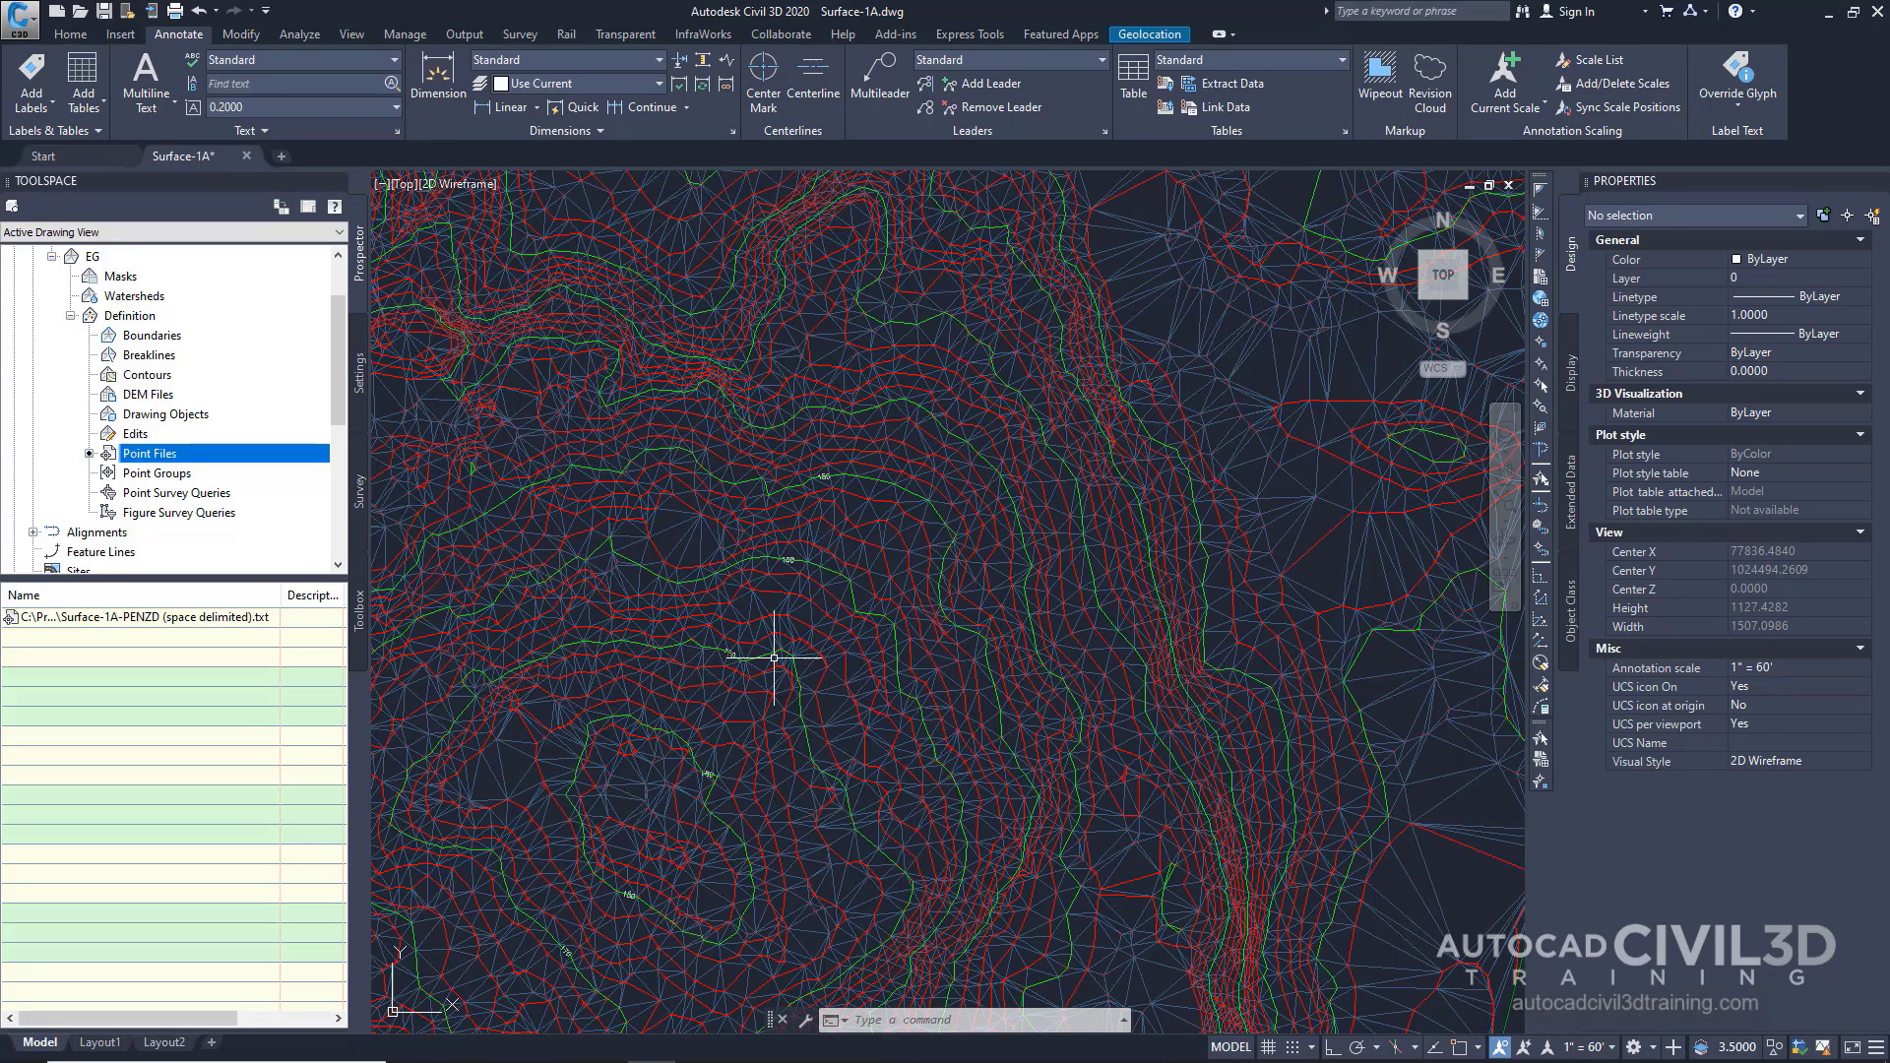
middle_click_drag(914, 667, 902, 641)
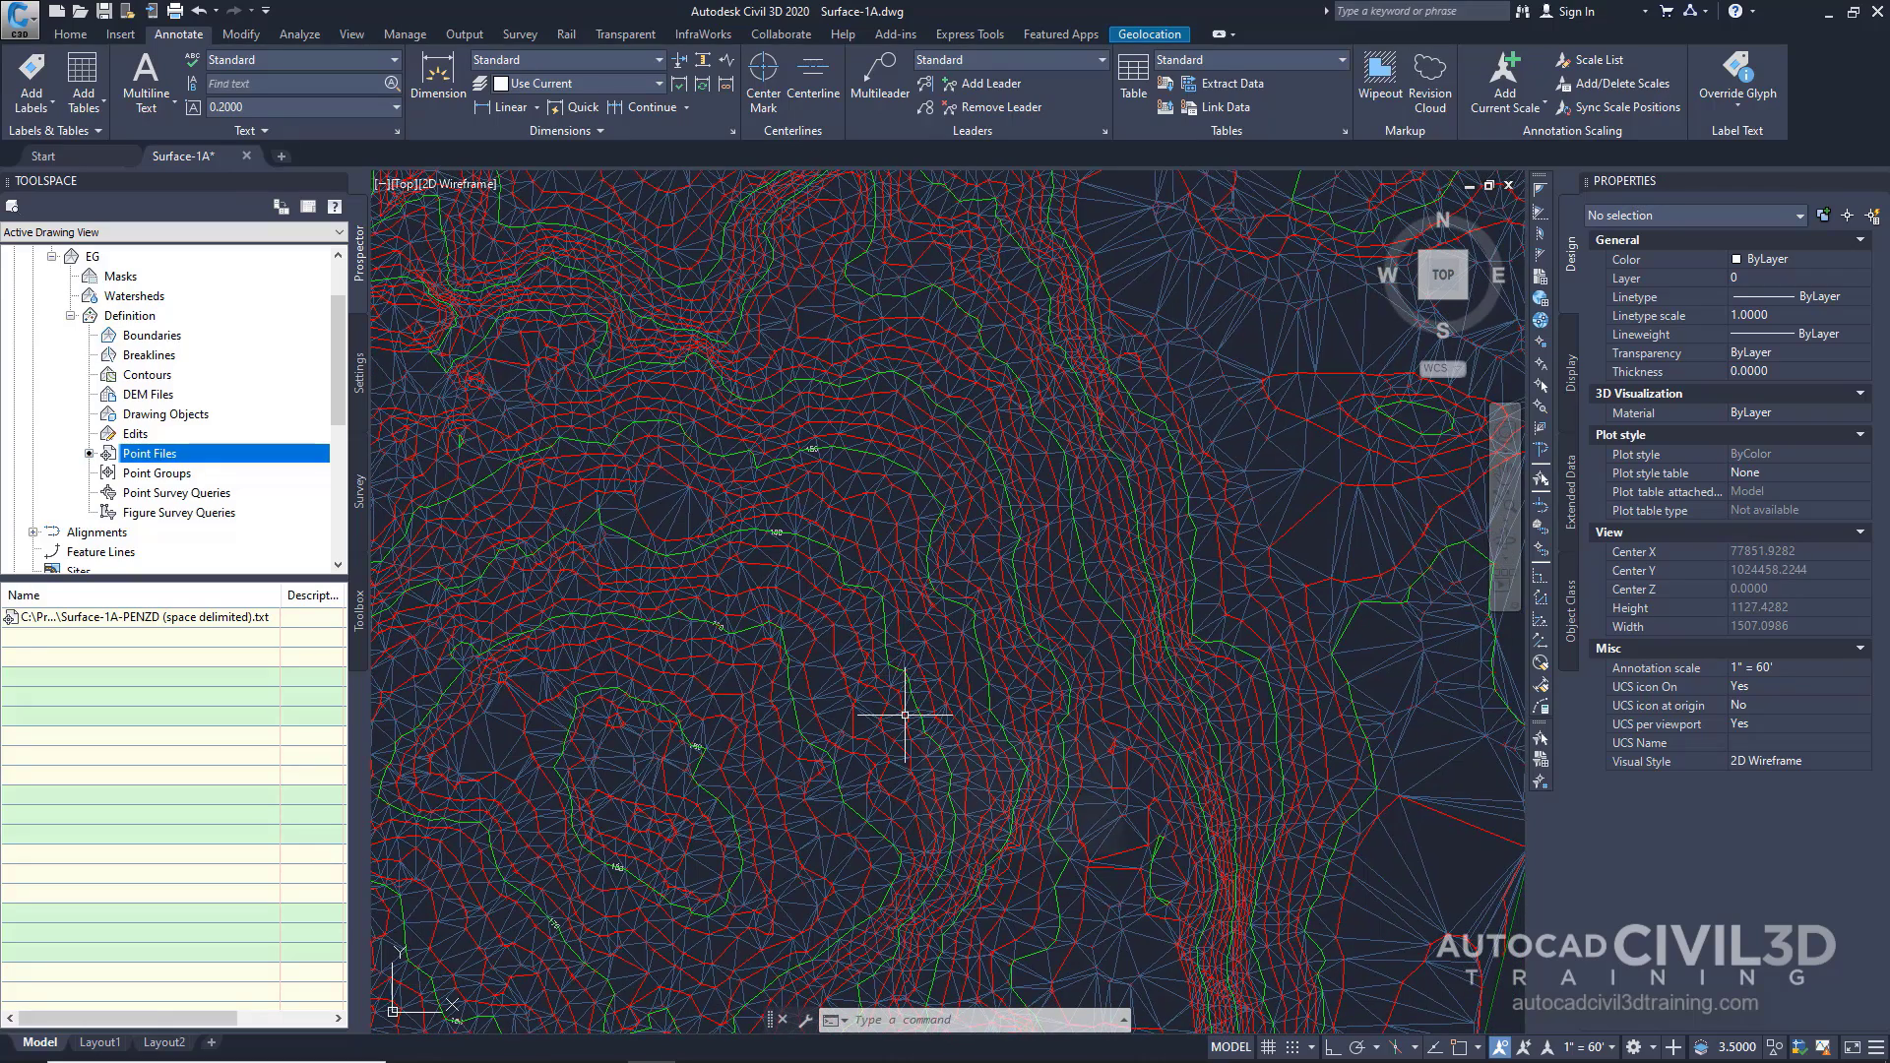
scroll(905, 715, "down", 2)
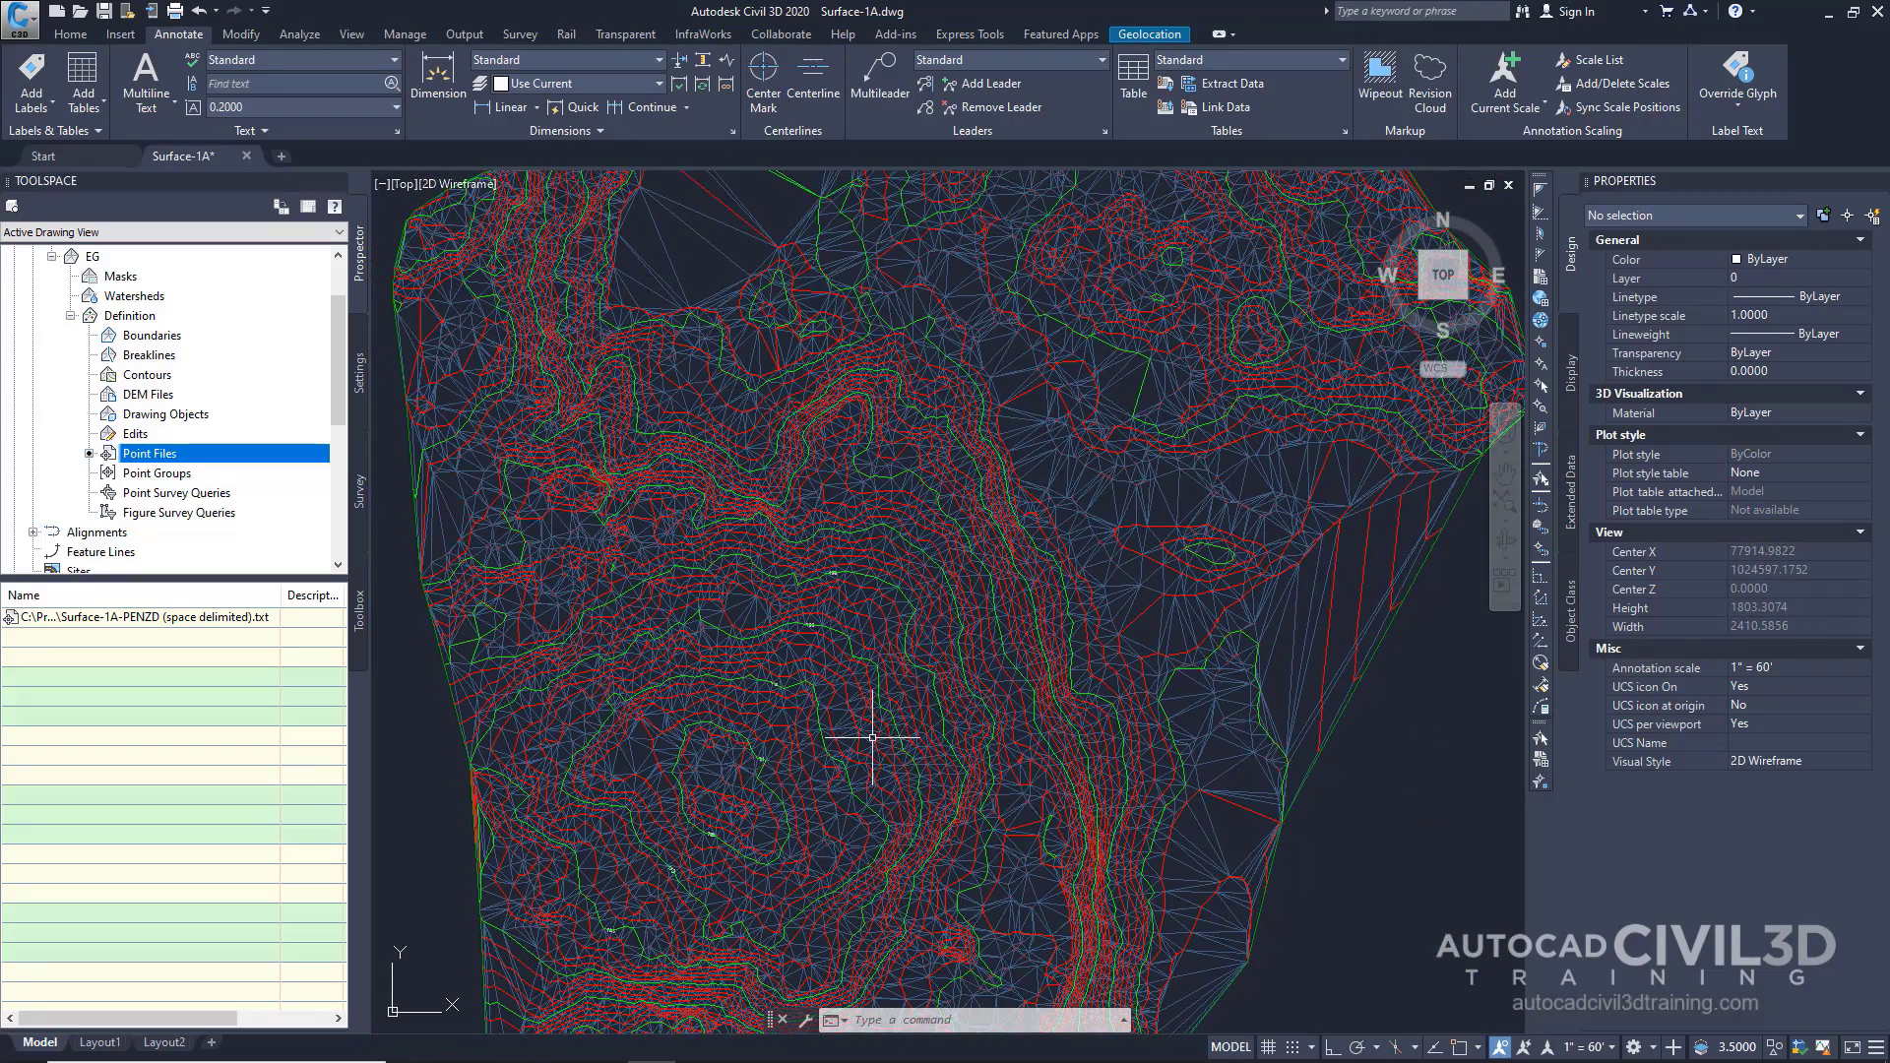
scroll(851, 754, "up", 2)
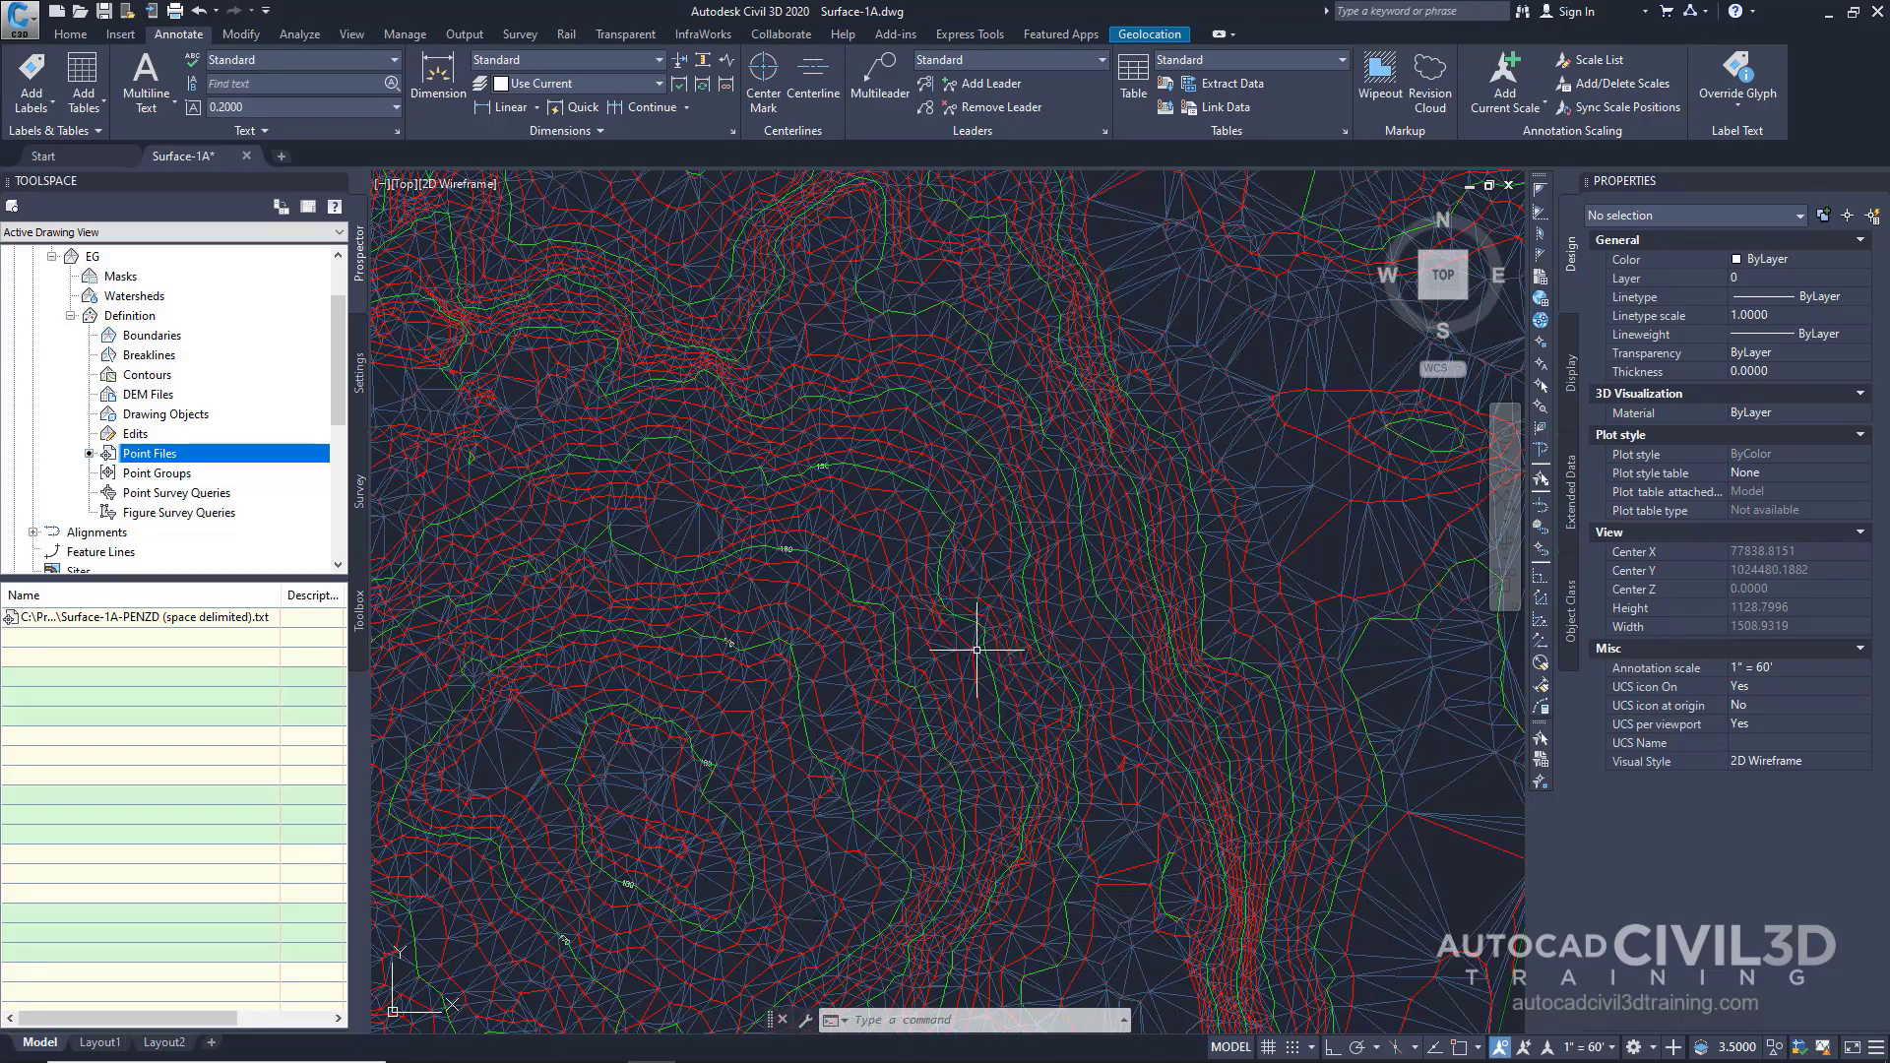
scroll(985, 655, "down", 2)
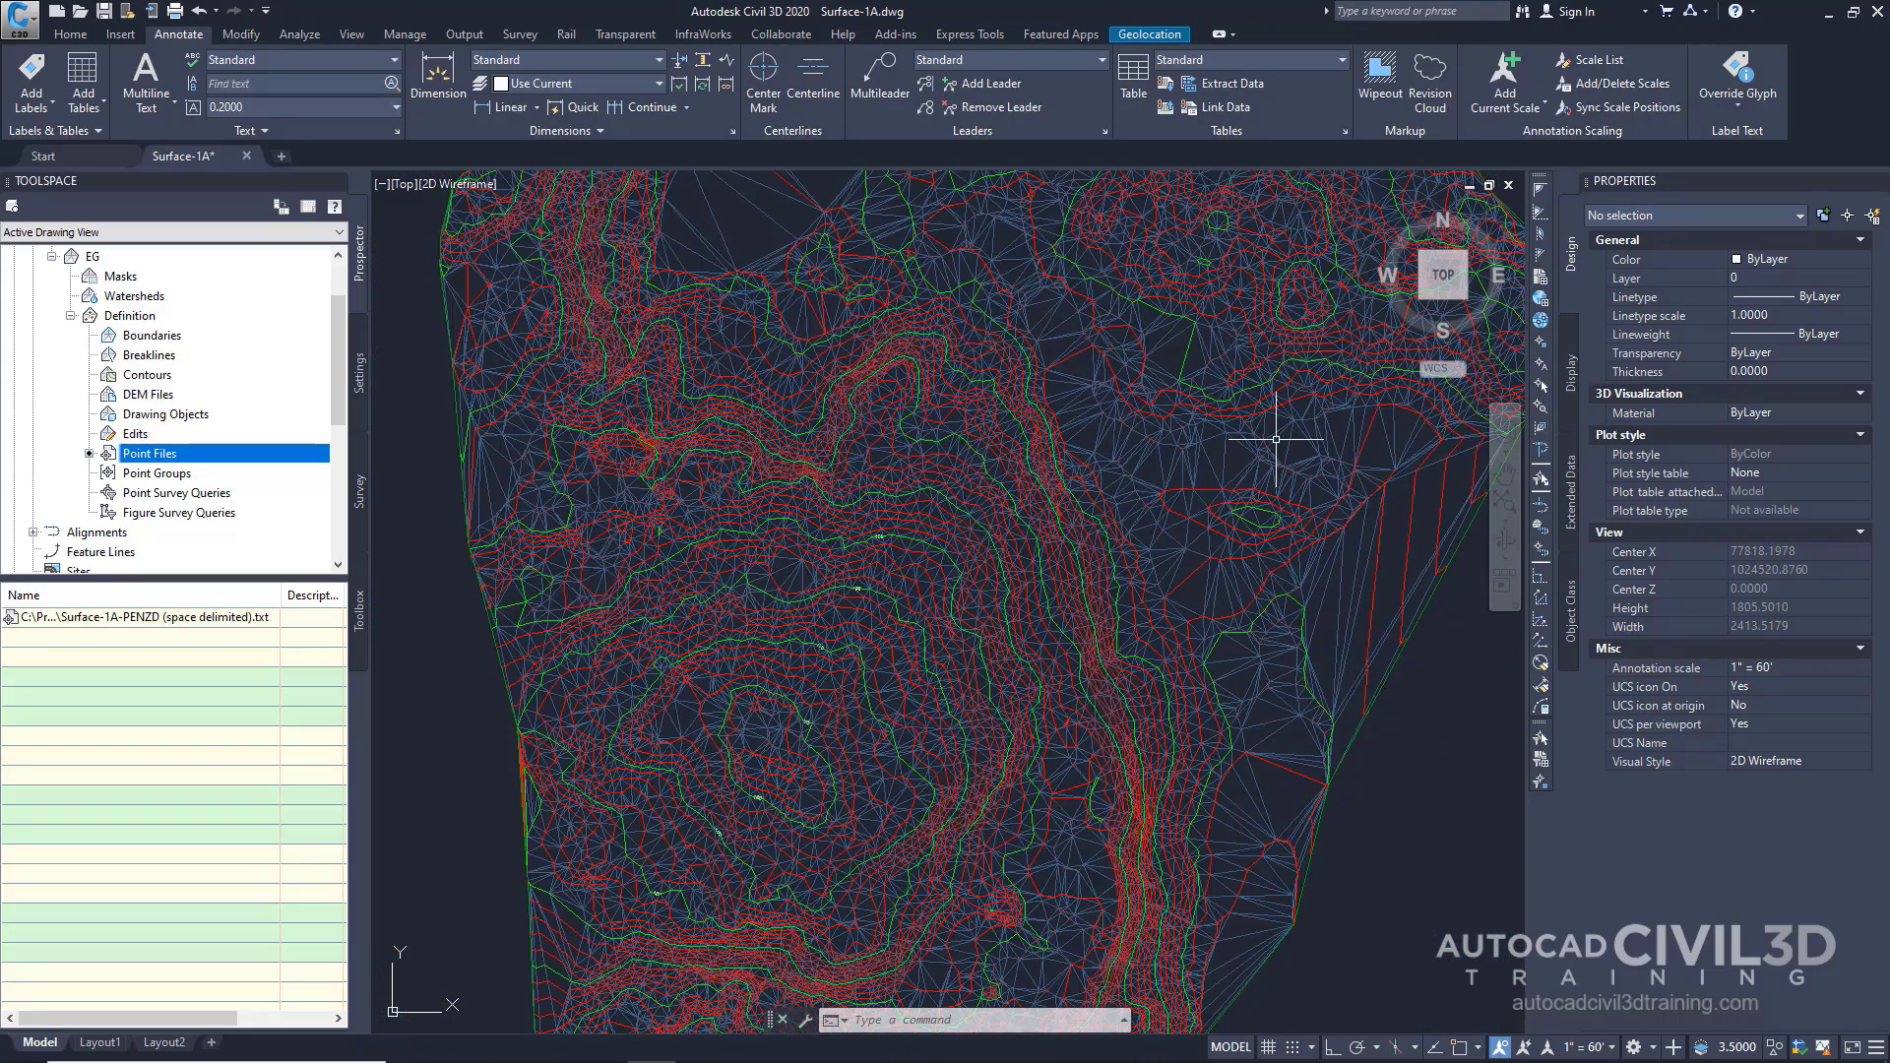
middle_click_drag(971, 688, 882, 654)
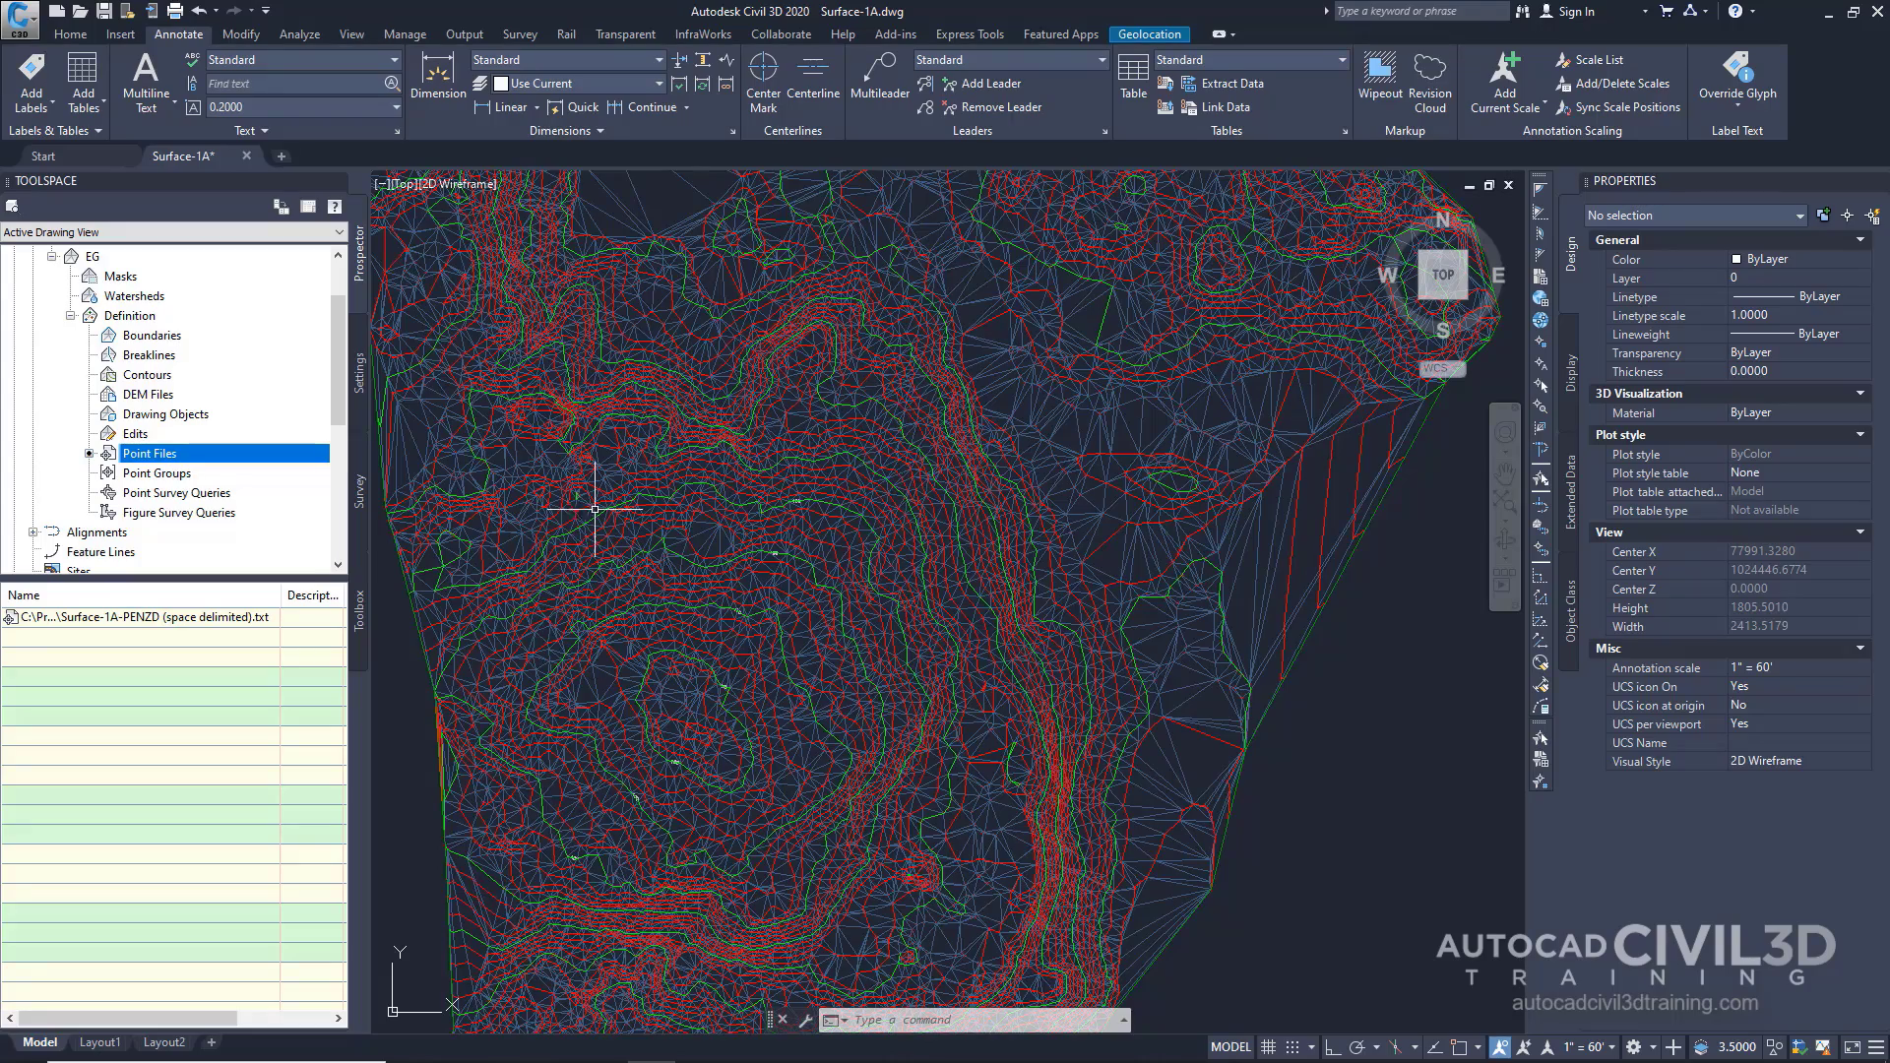
middle_click_drag(696, 337, 696, 532)
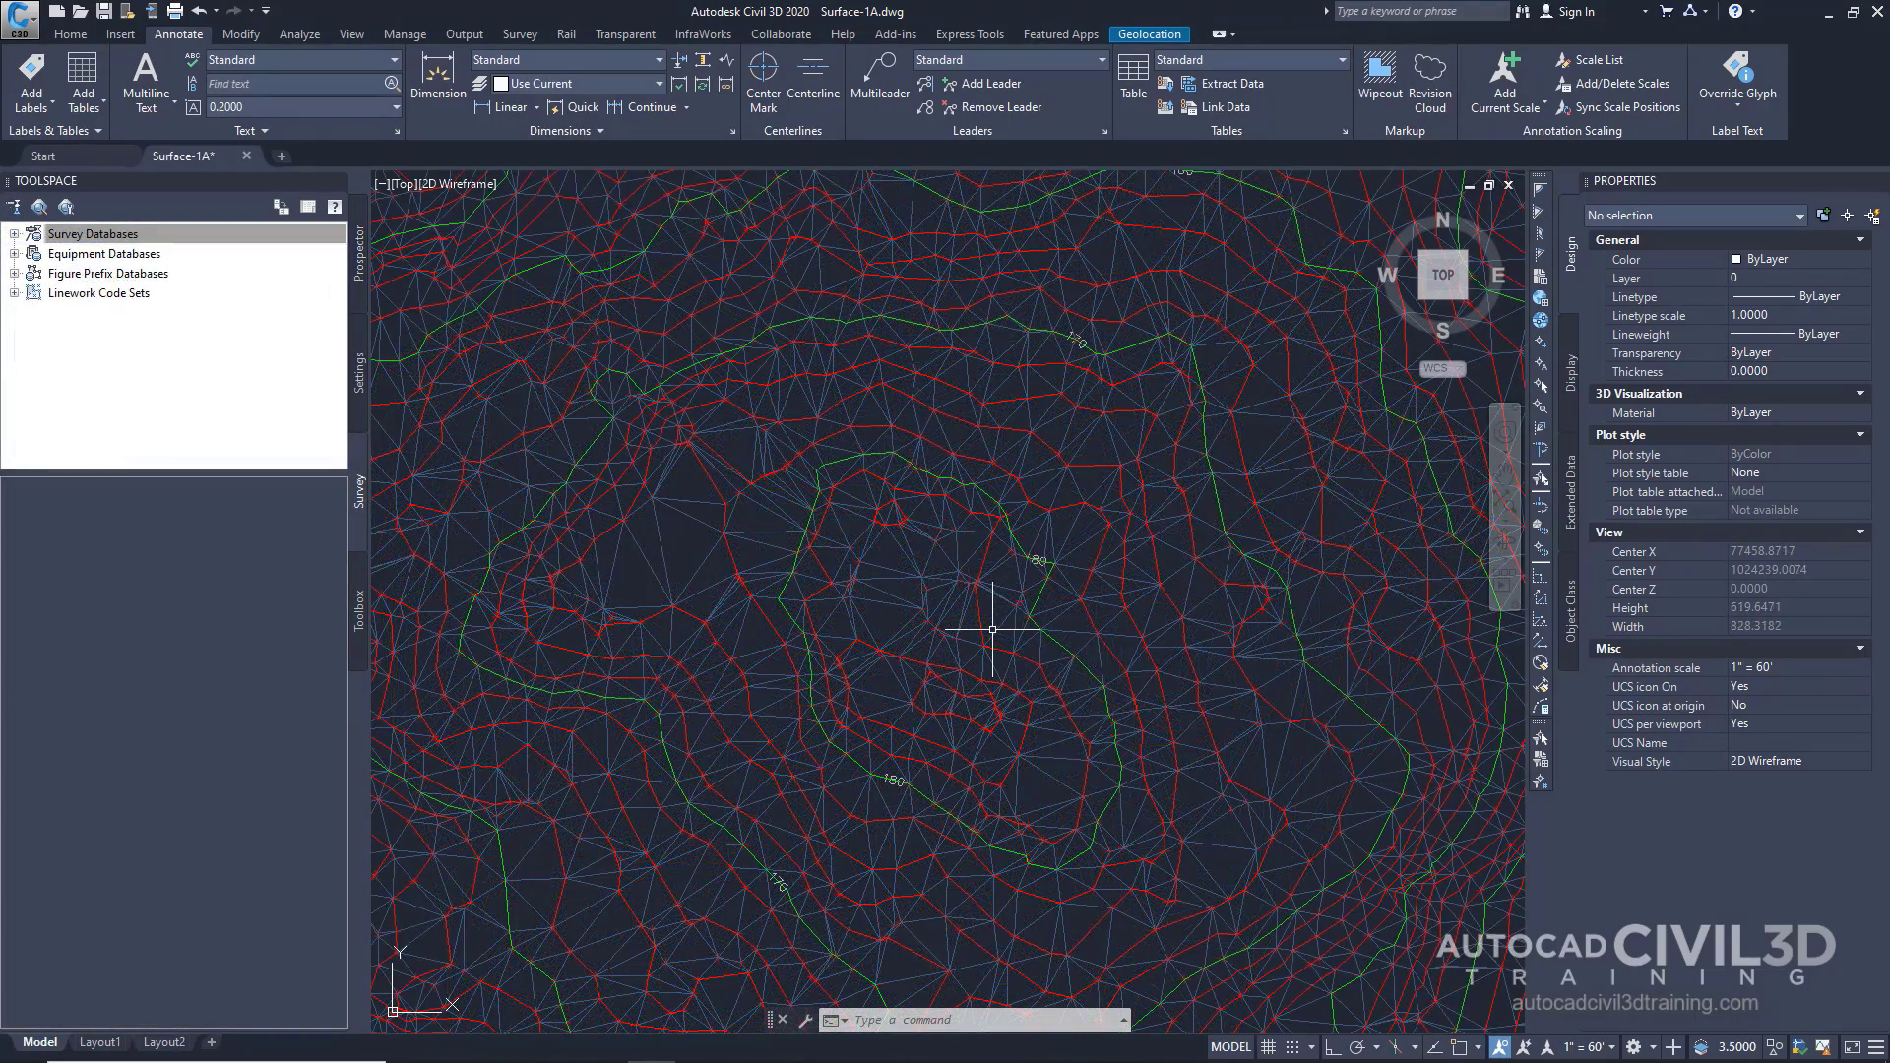
- Check which databases are listed under Survey Databases, leaving the collection collapsed
scroll(978, 629, "up", 4)
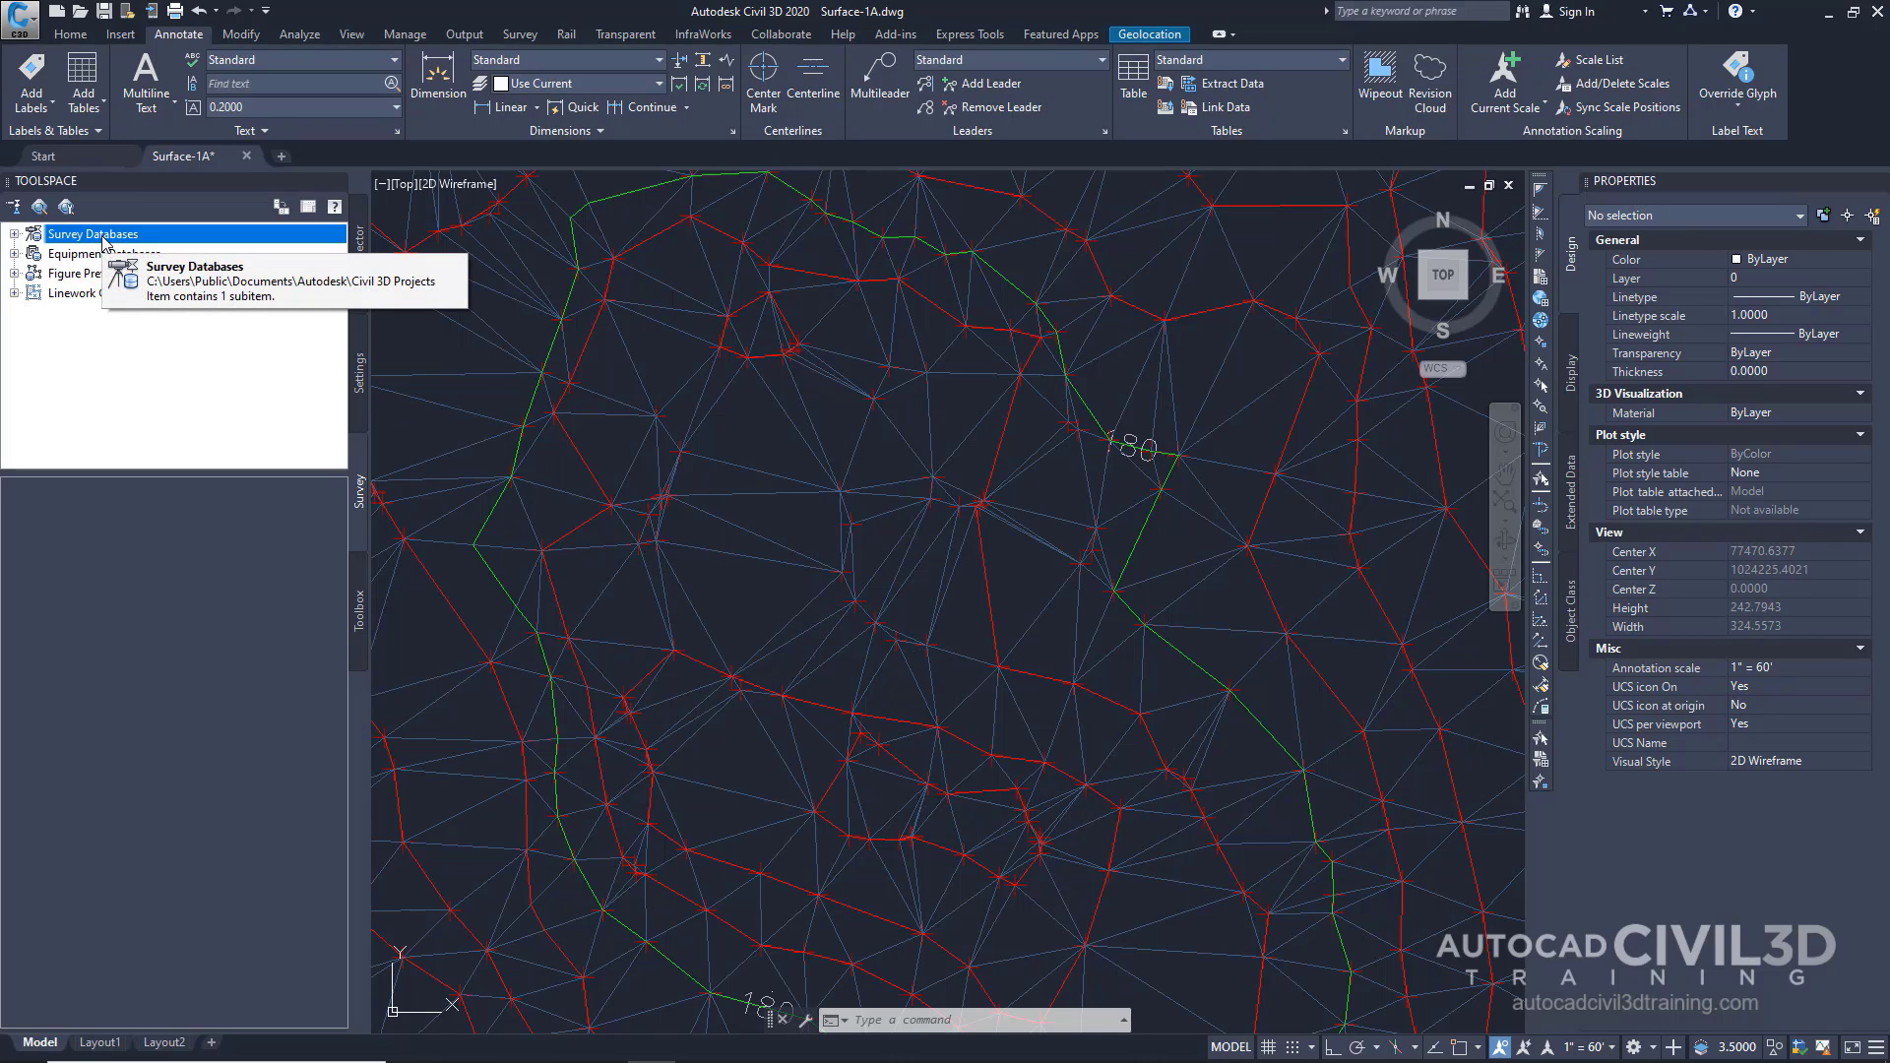
left_click(14, 234)
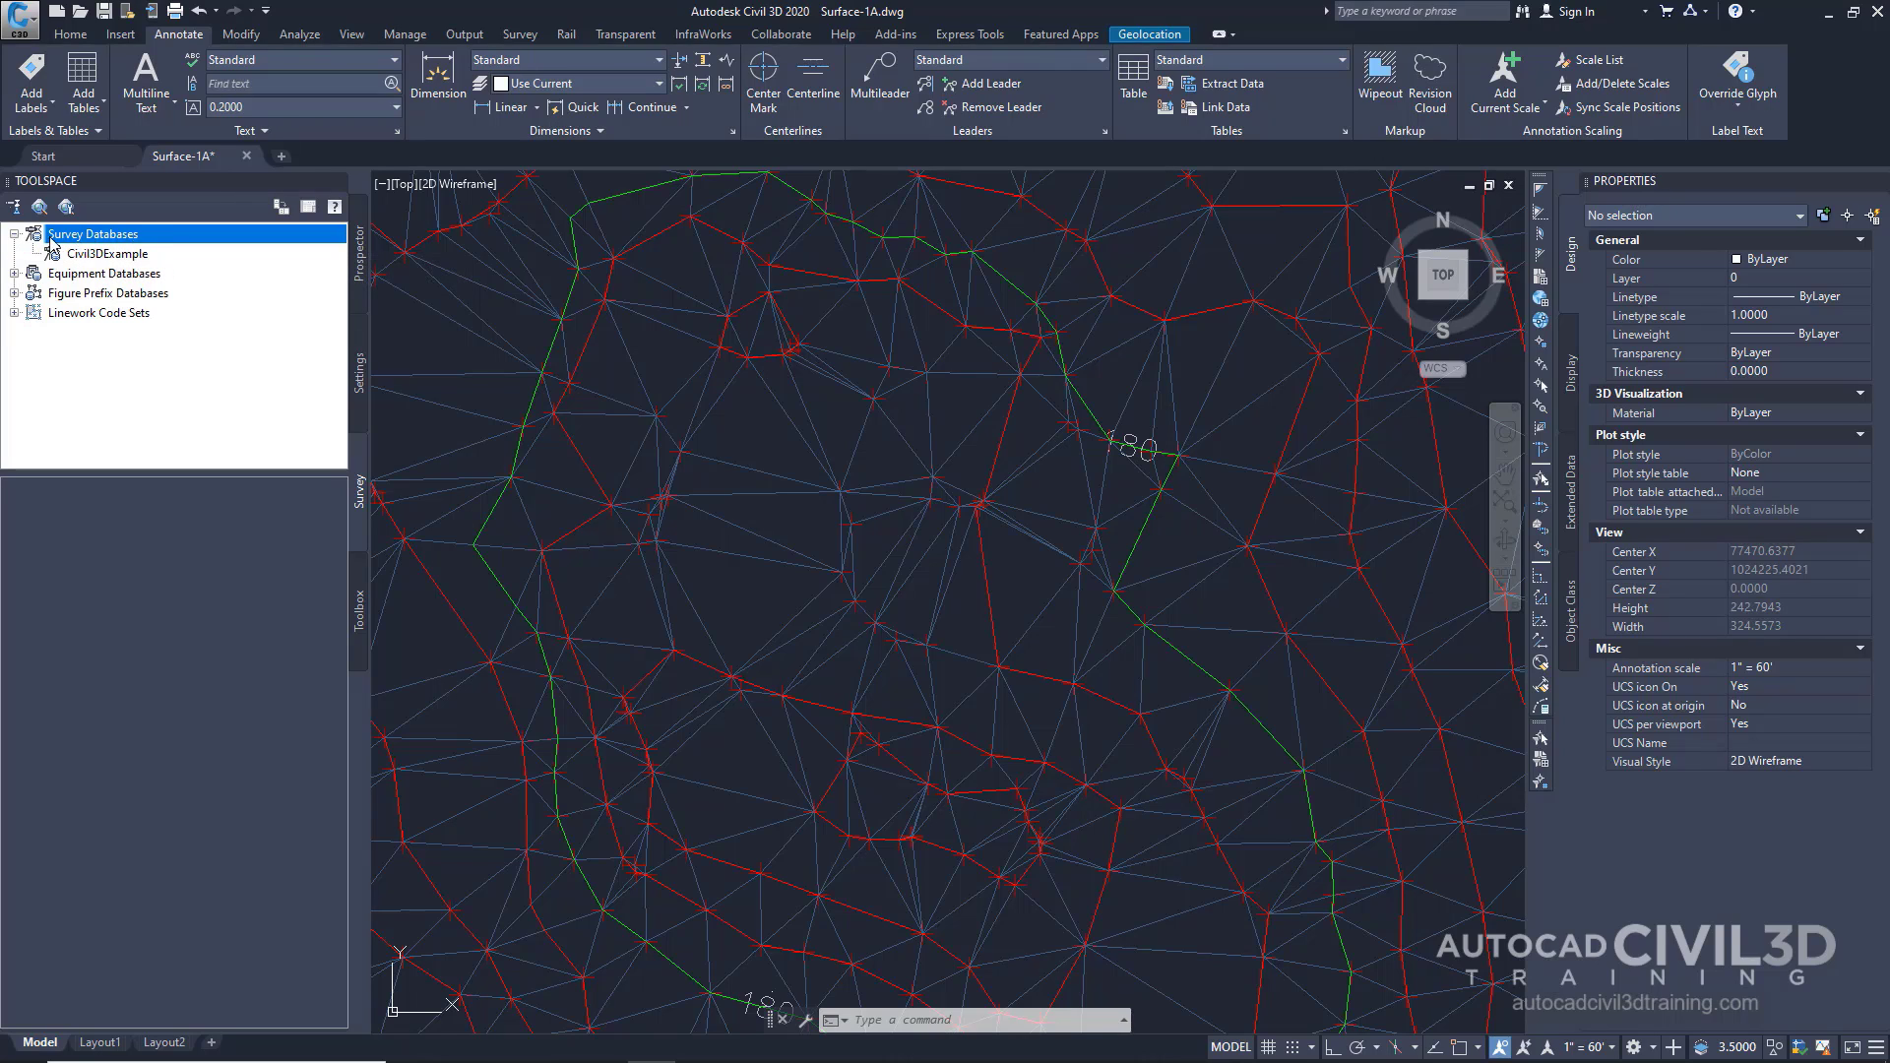
left_click(14, 234)
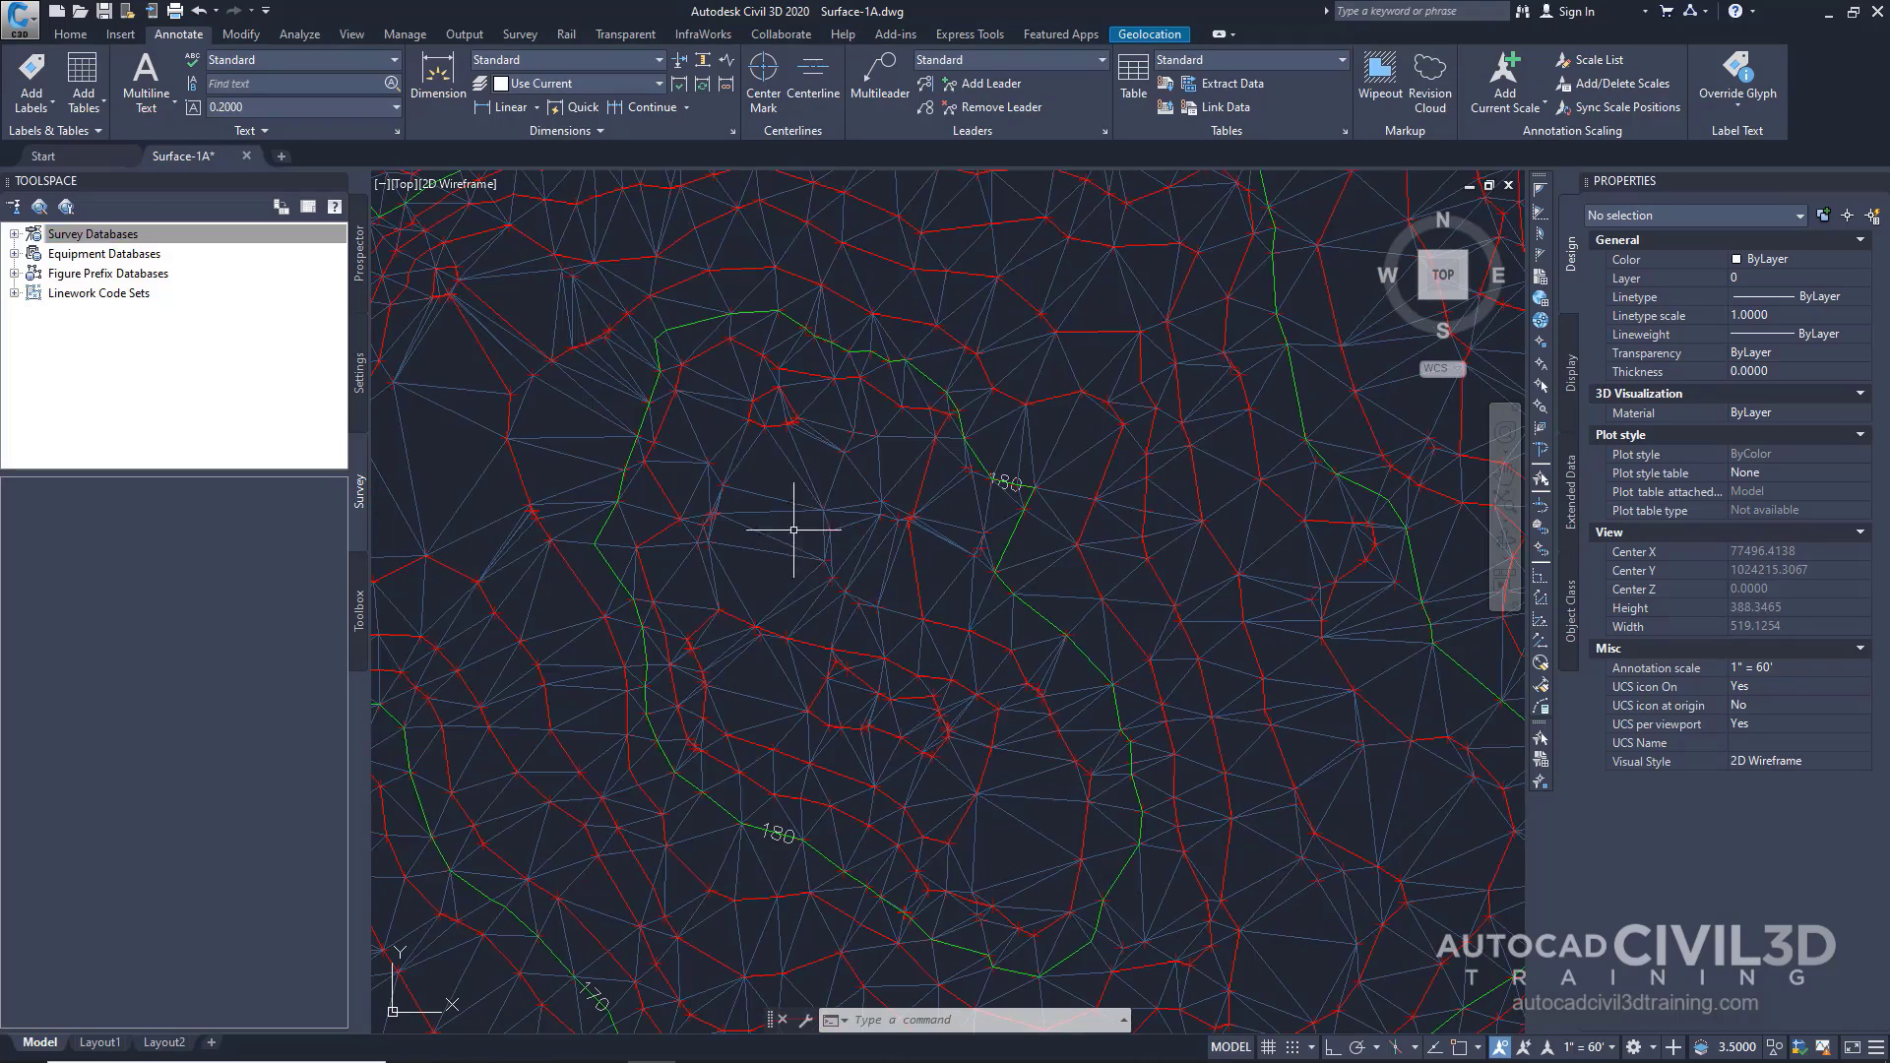
- Show the point files in the EG surface's definition, with the Name column wide enough to read the file name
scroll(792, 541, "down", 2)
scroll(1104, 639, "down", 2)
scroll(1019, 628, "up", 2)
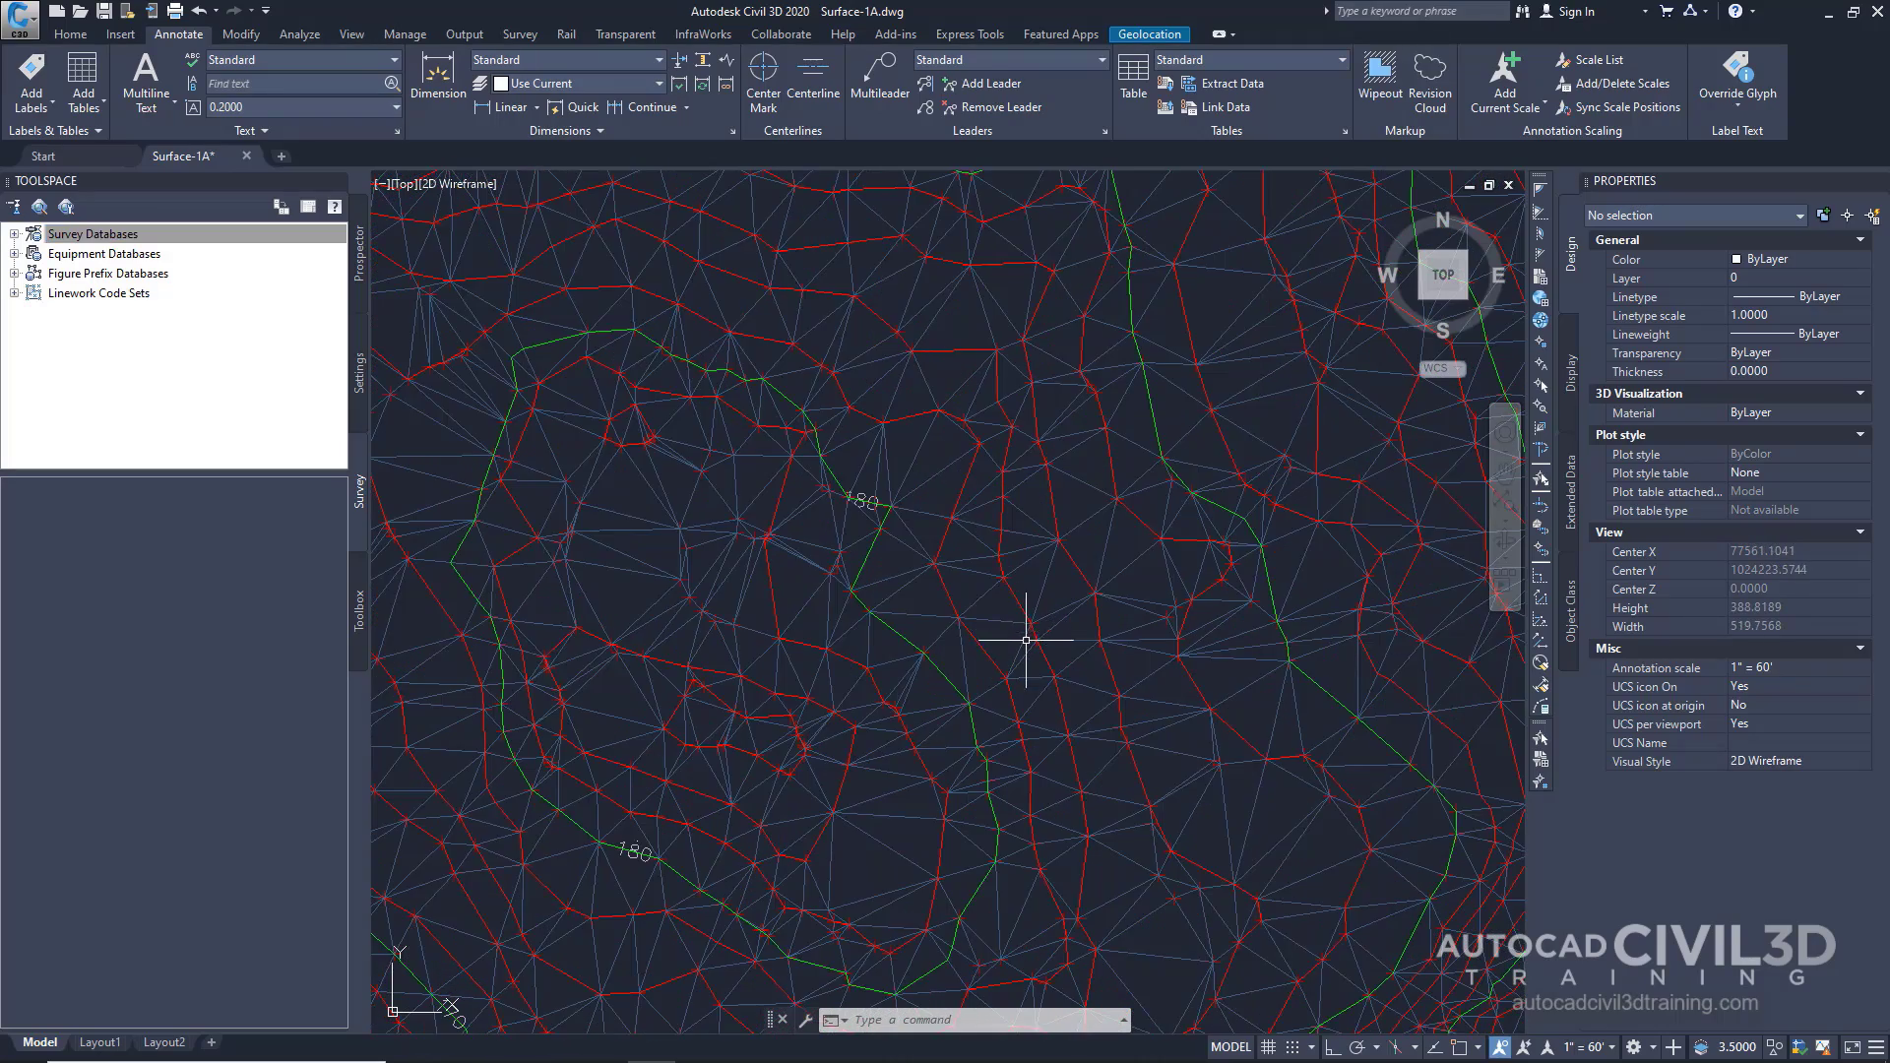
left_click(360, 258)
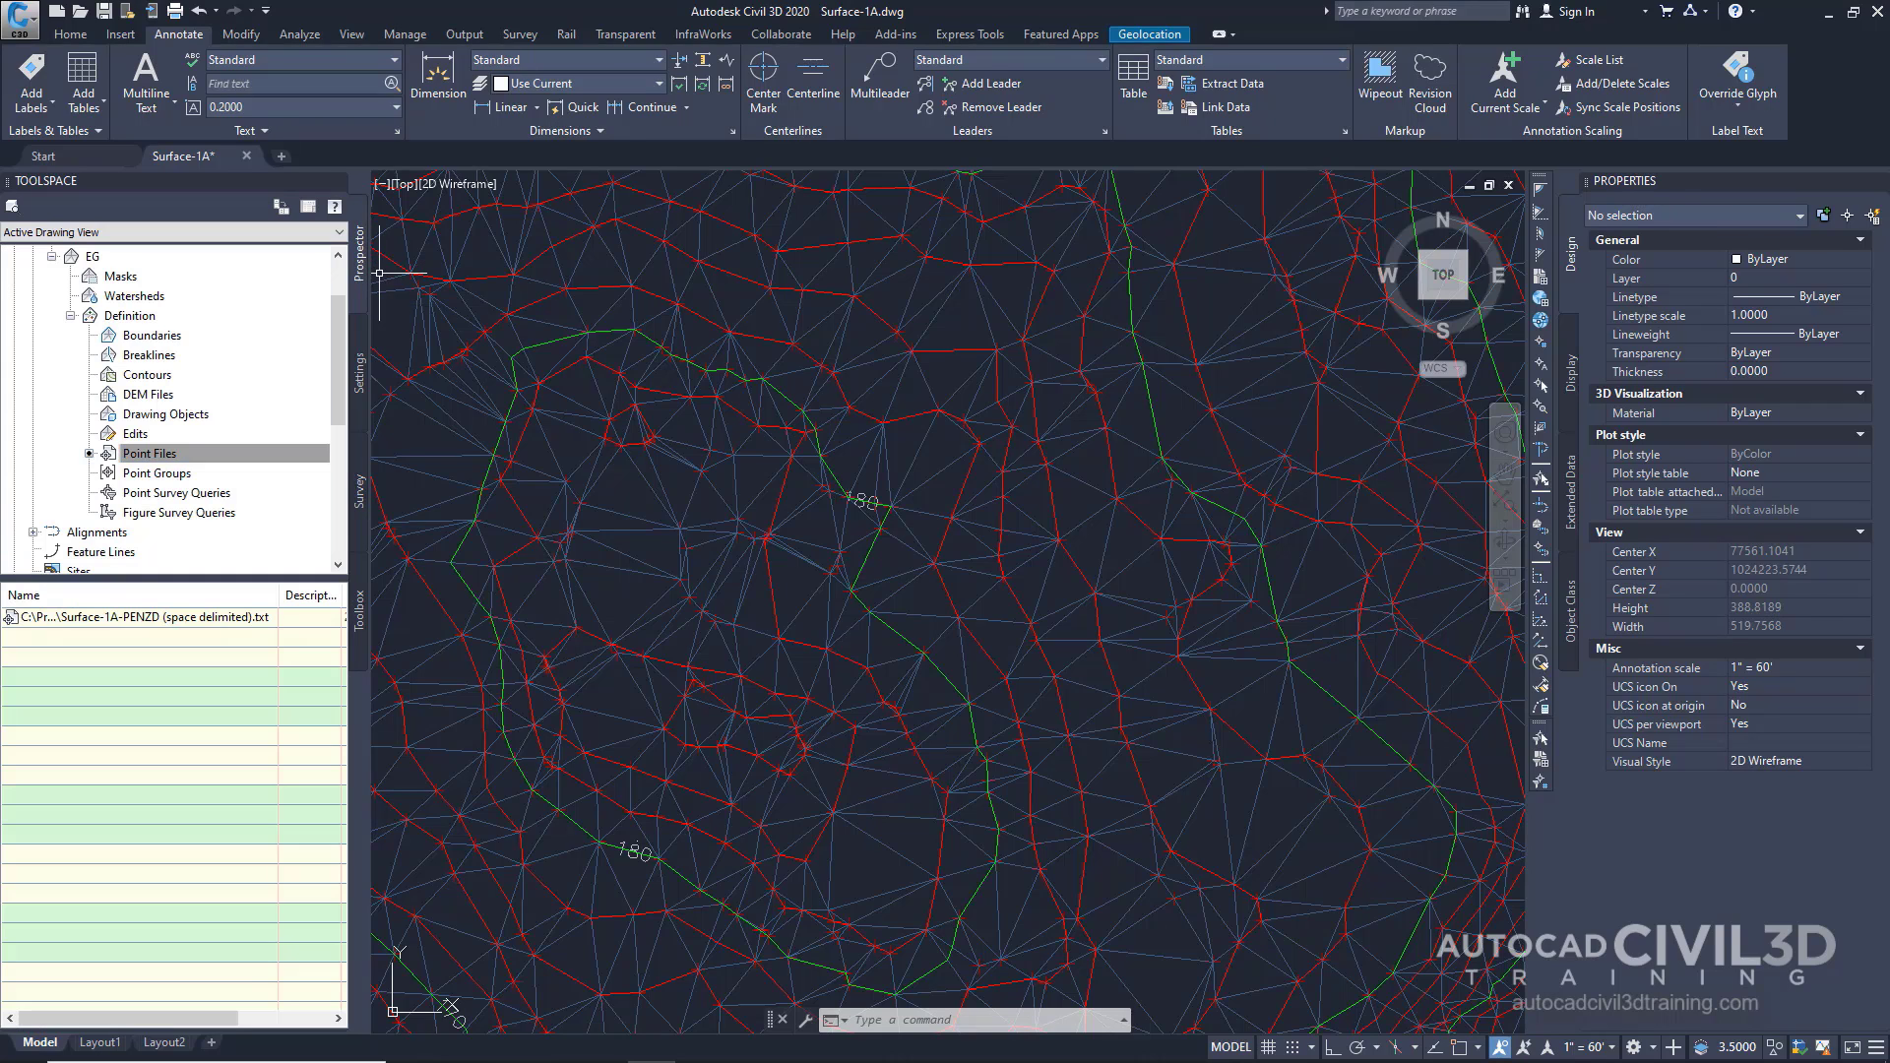
scroll(182, 323, "up", 2)
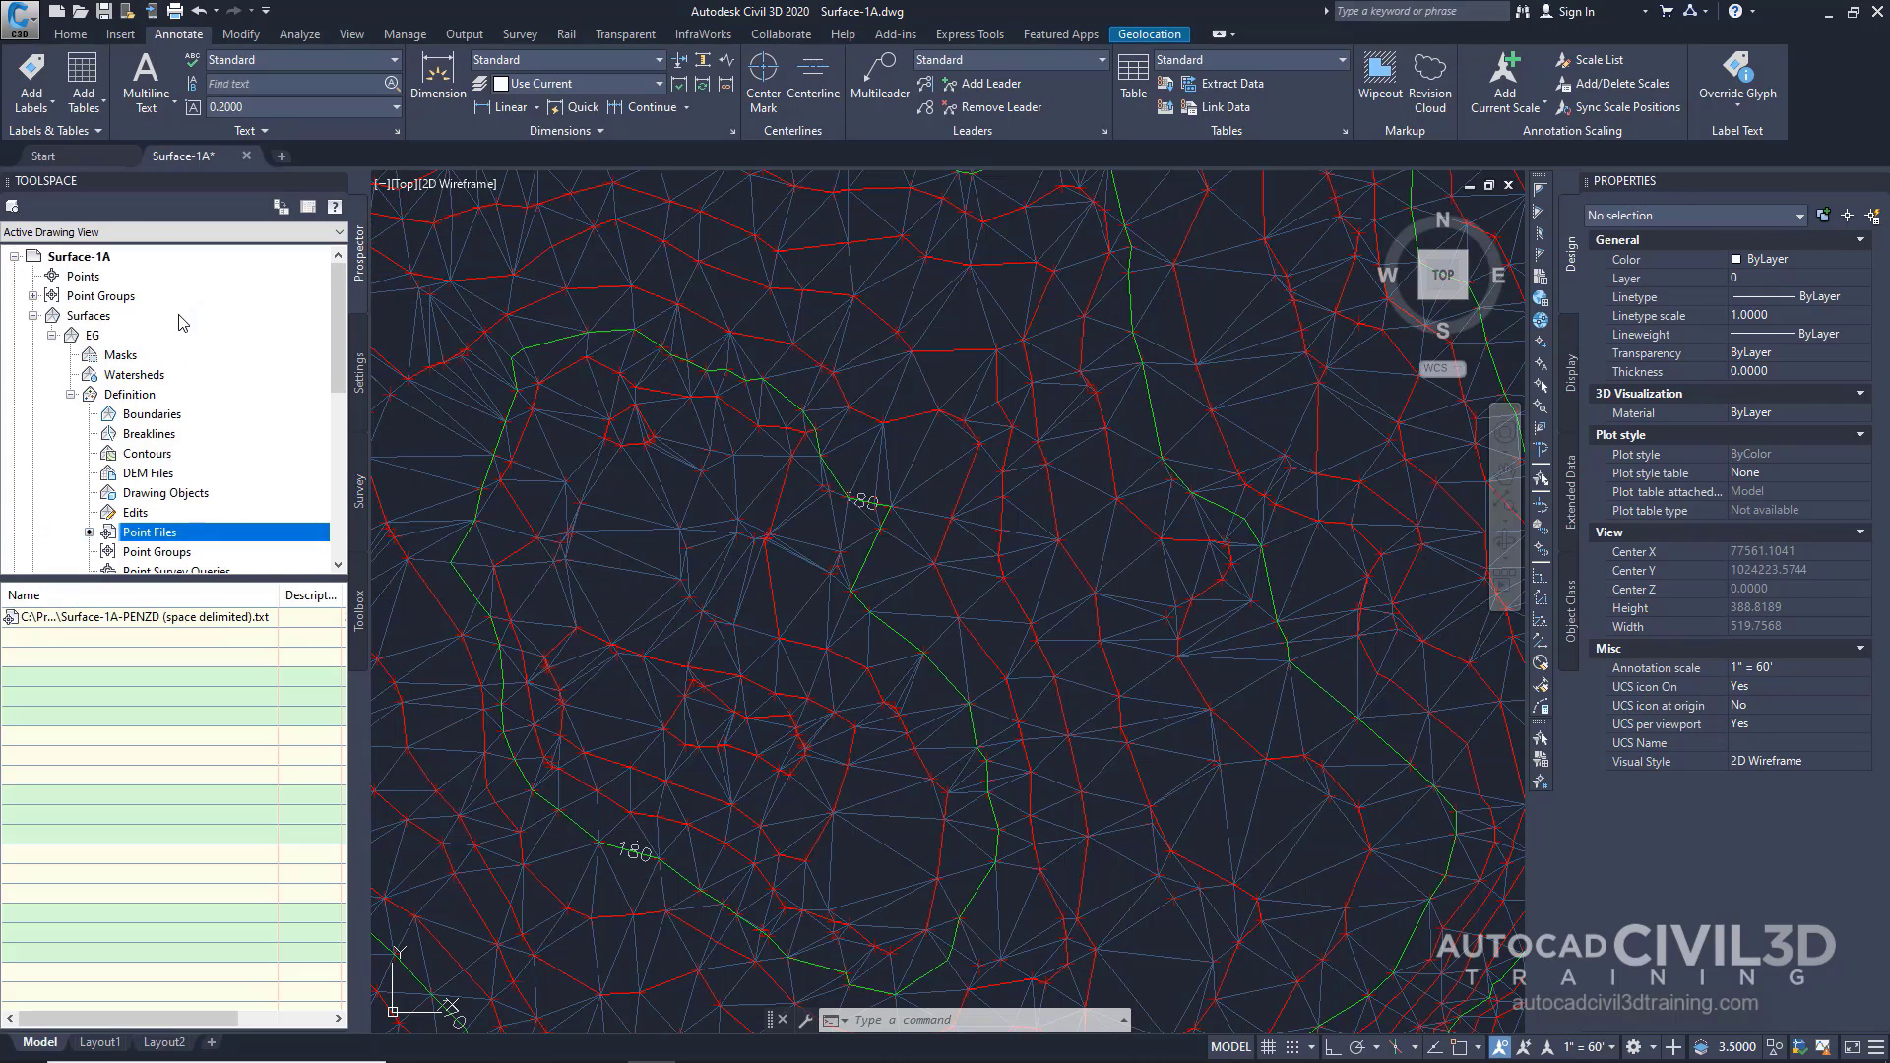
left_click(88, 316)
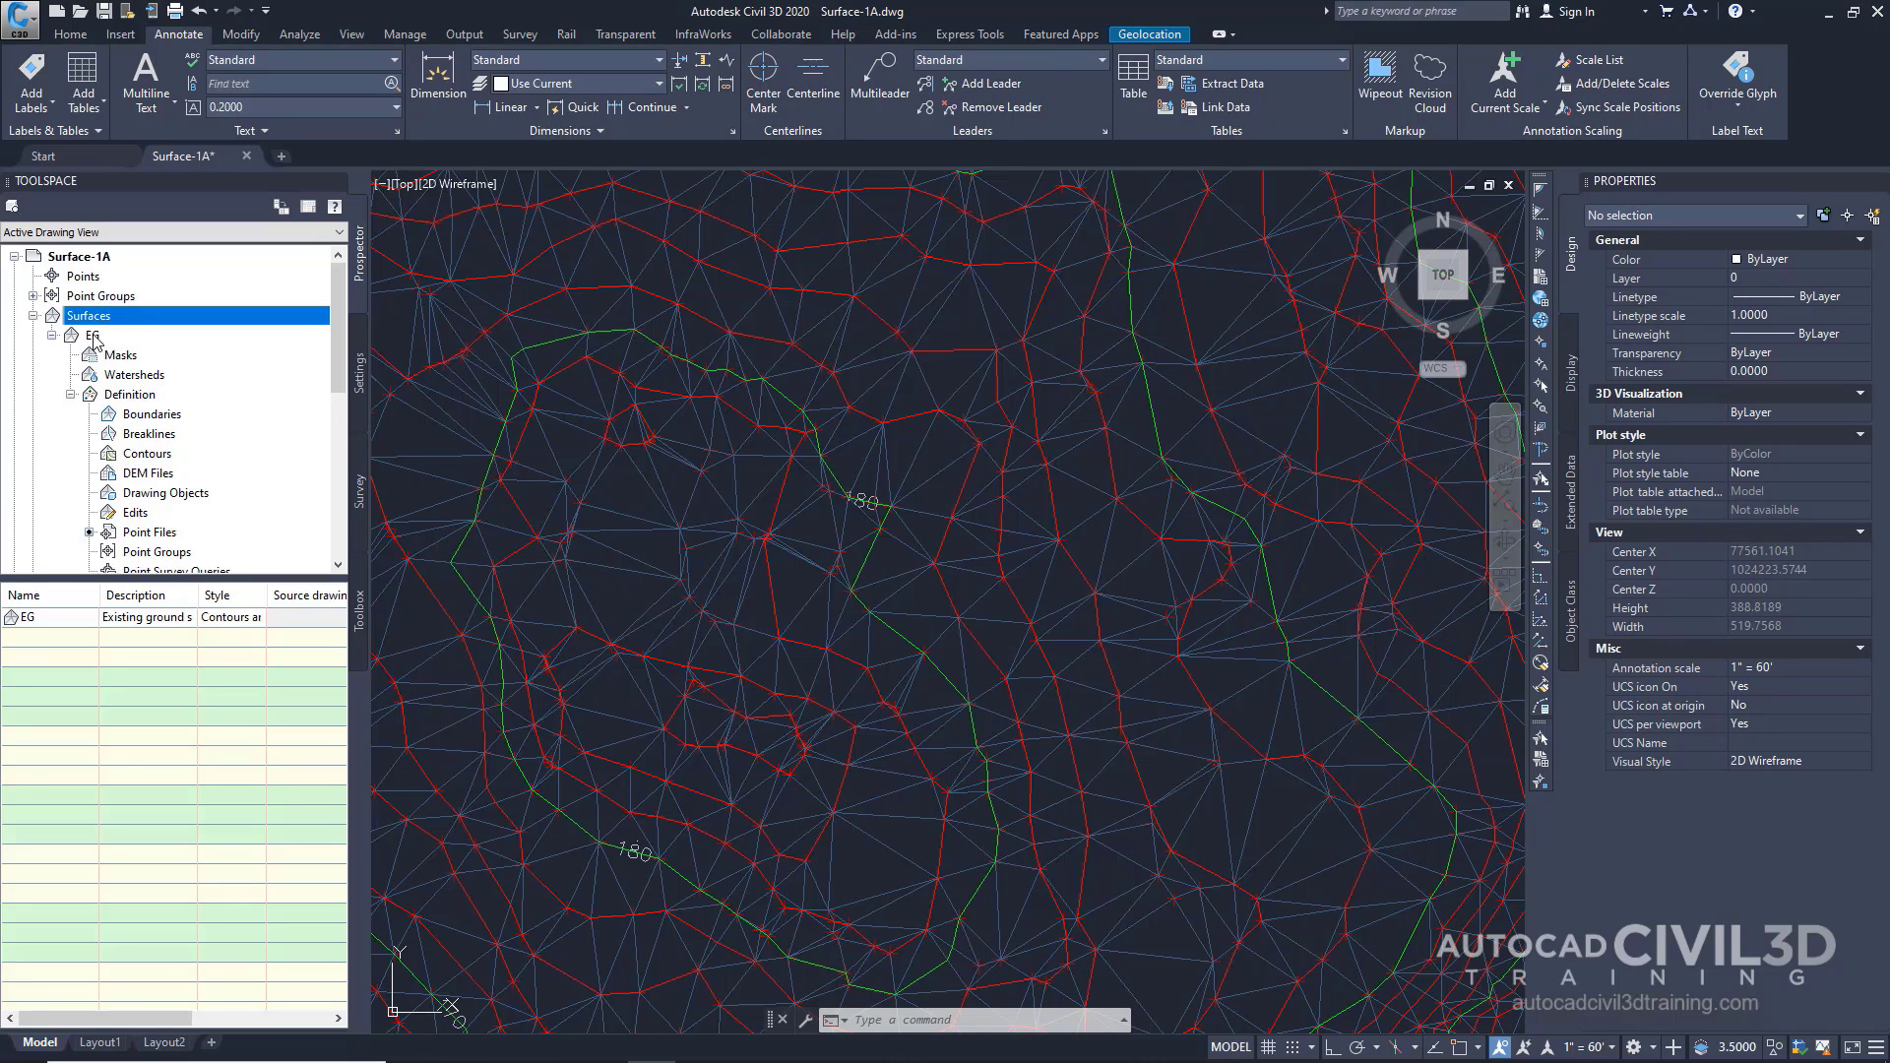
left_click_drag(339, 328, 339, 361)
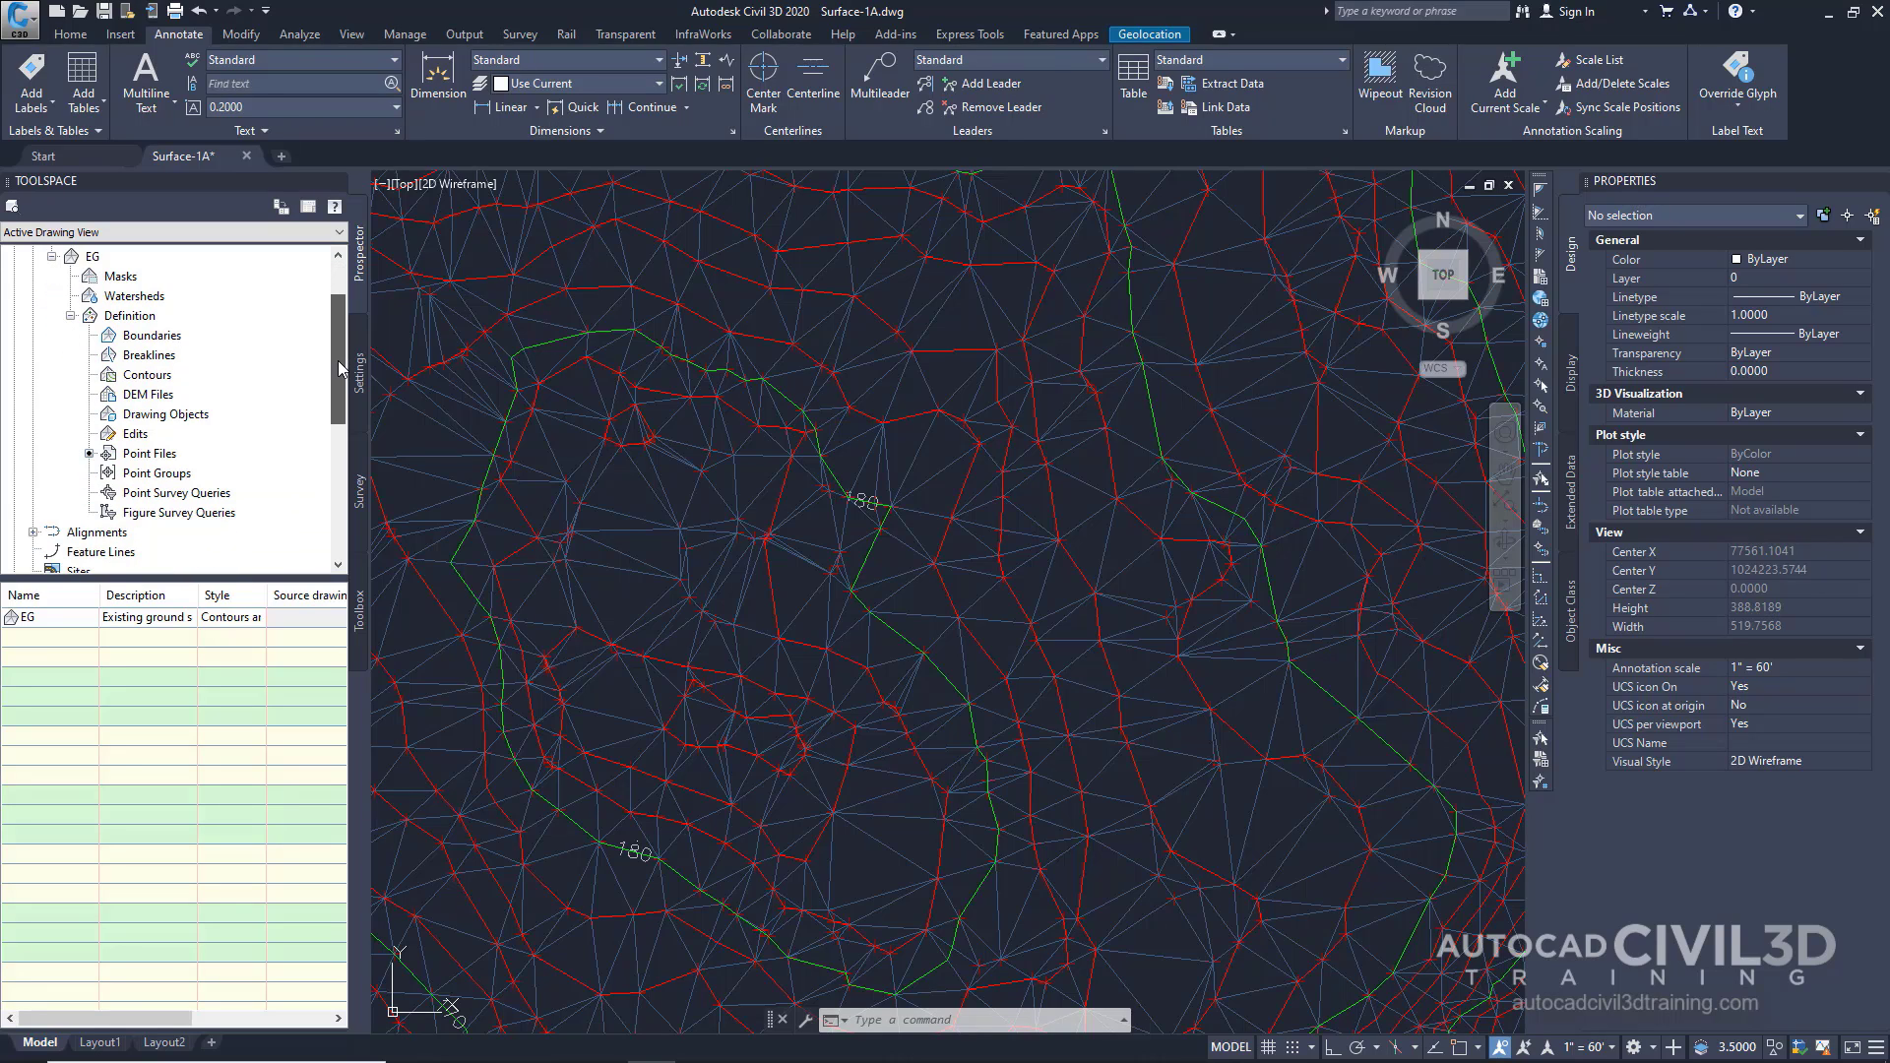
left_click(154, 455)
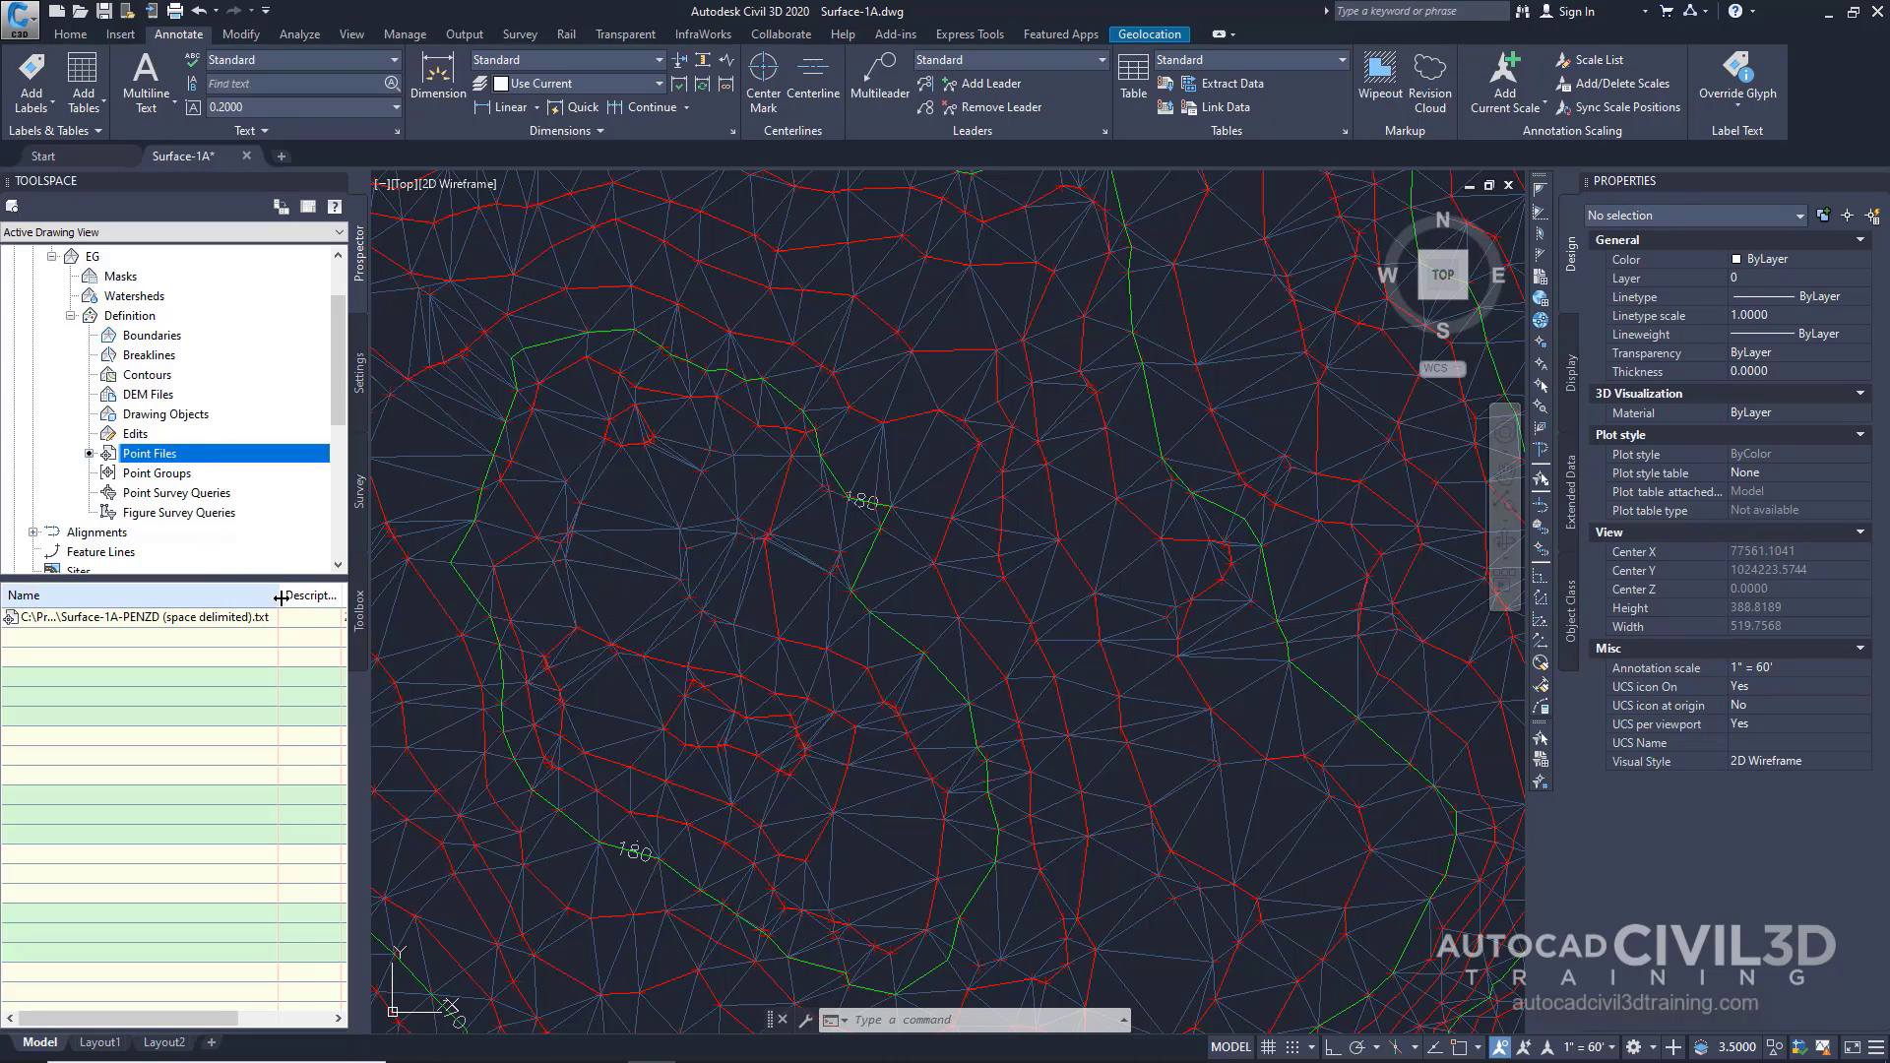
left_click_drag(279, 595, 275, 595)
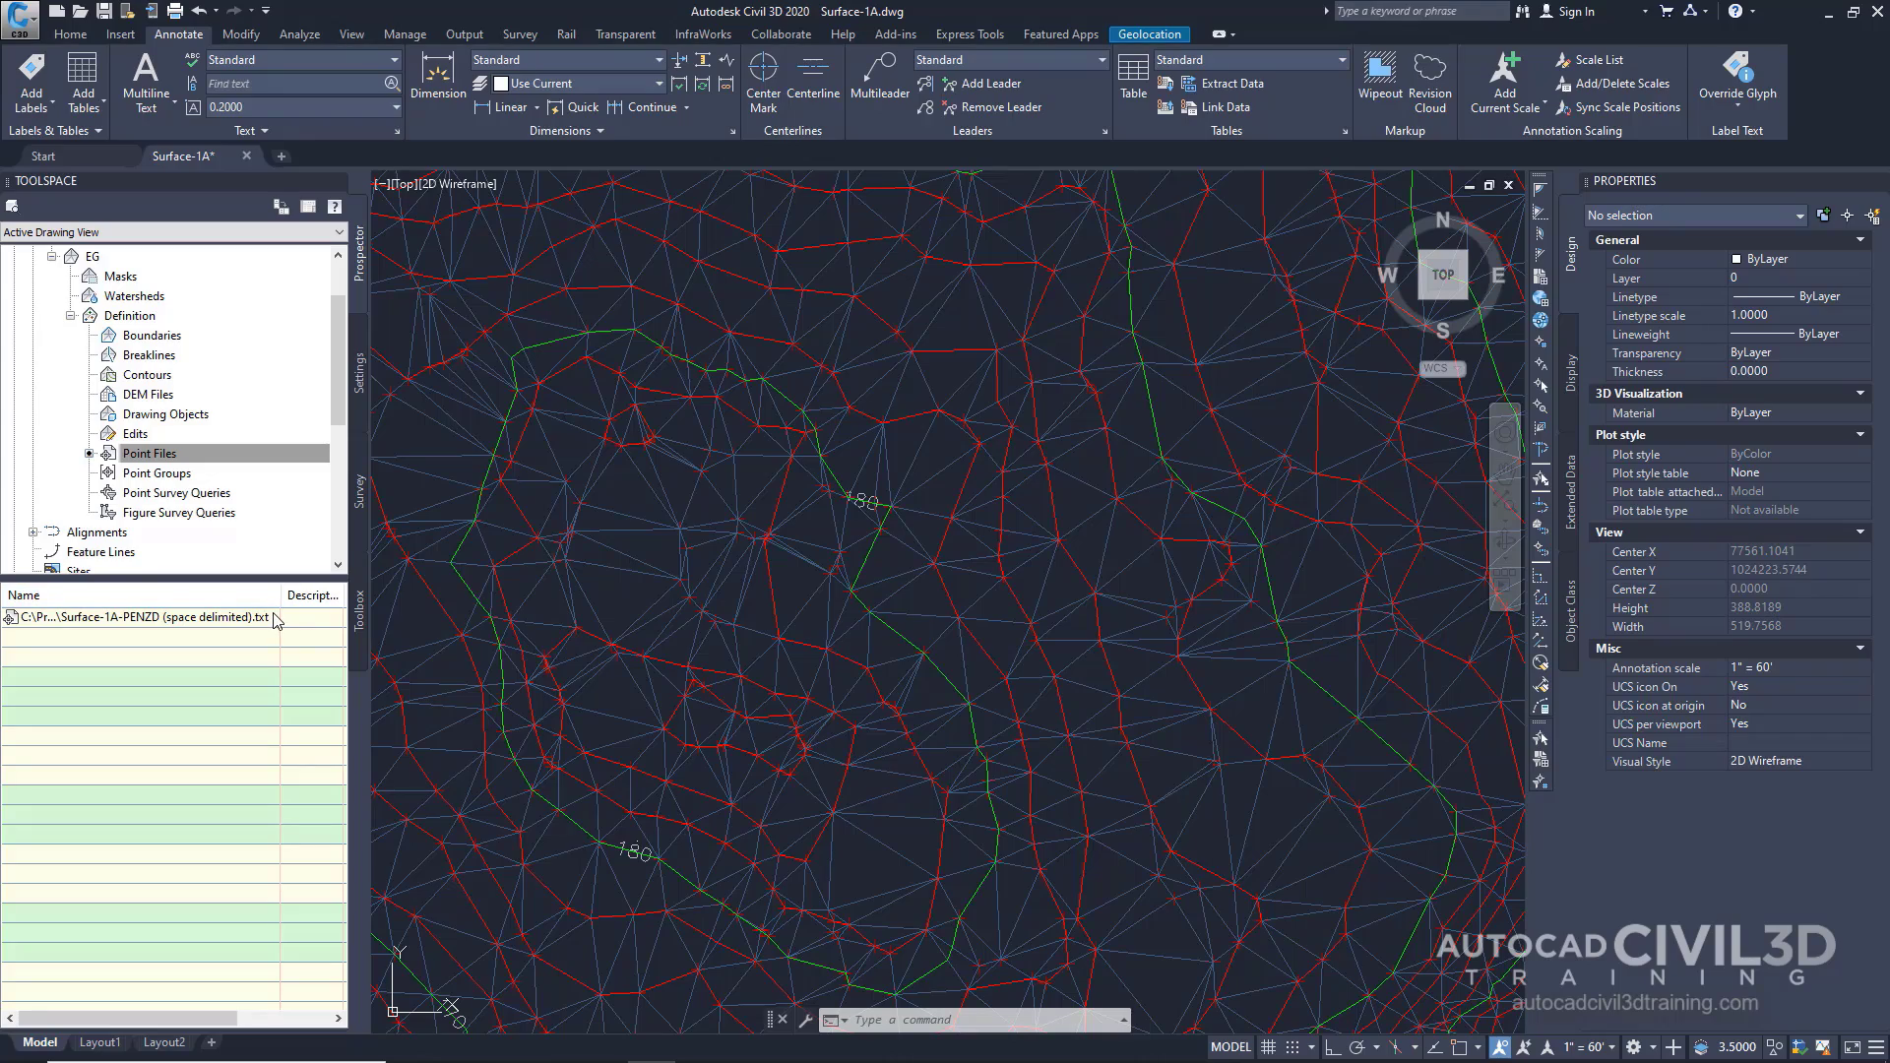
- Examine up close the point markers and triangle vertices inside the EG surface's 180 contour
scroll(894, 635, "down", 3)
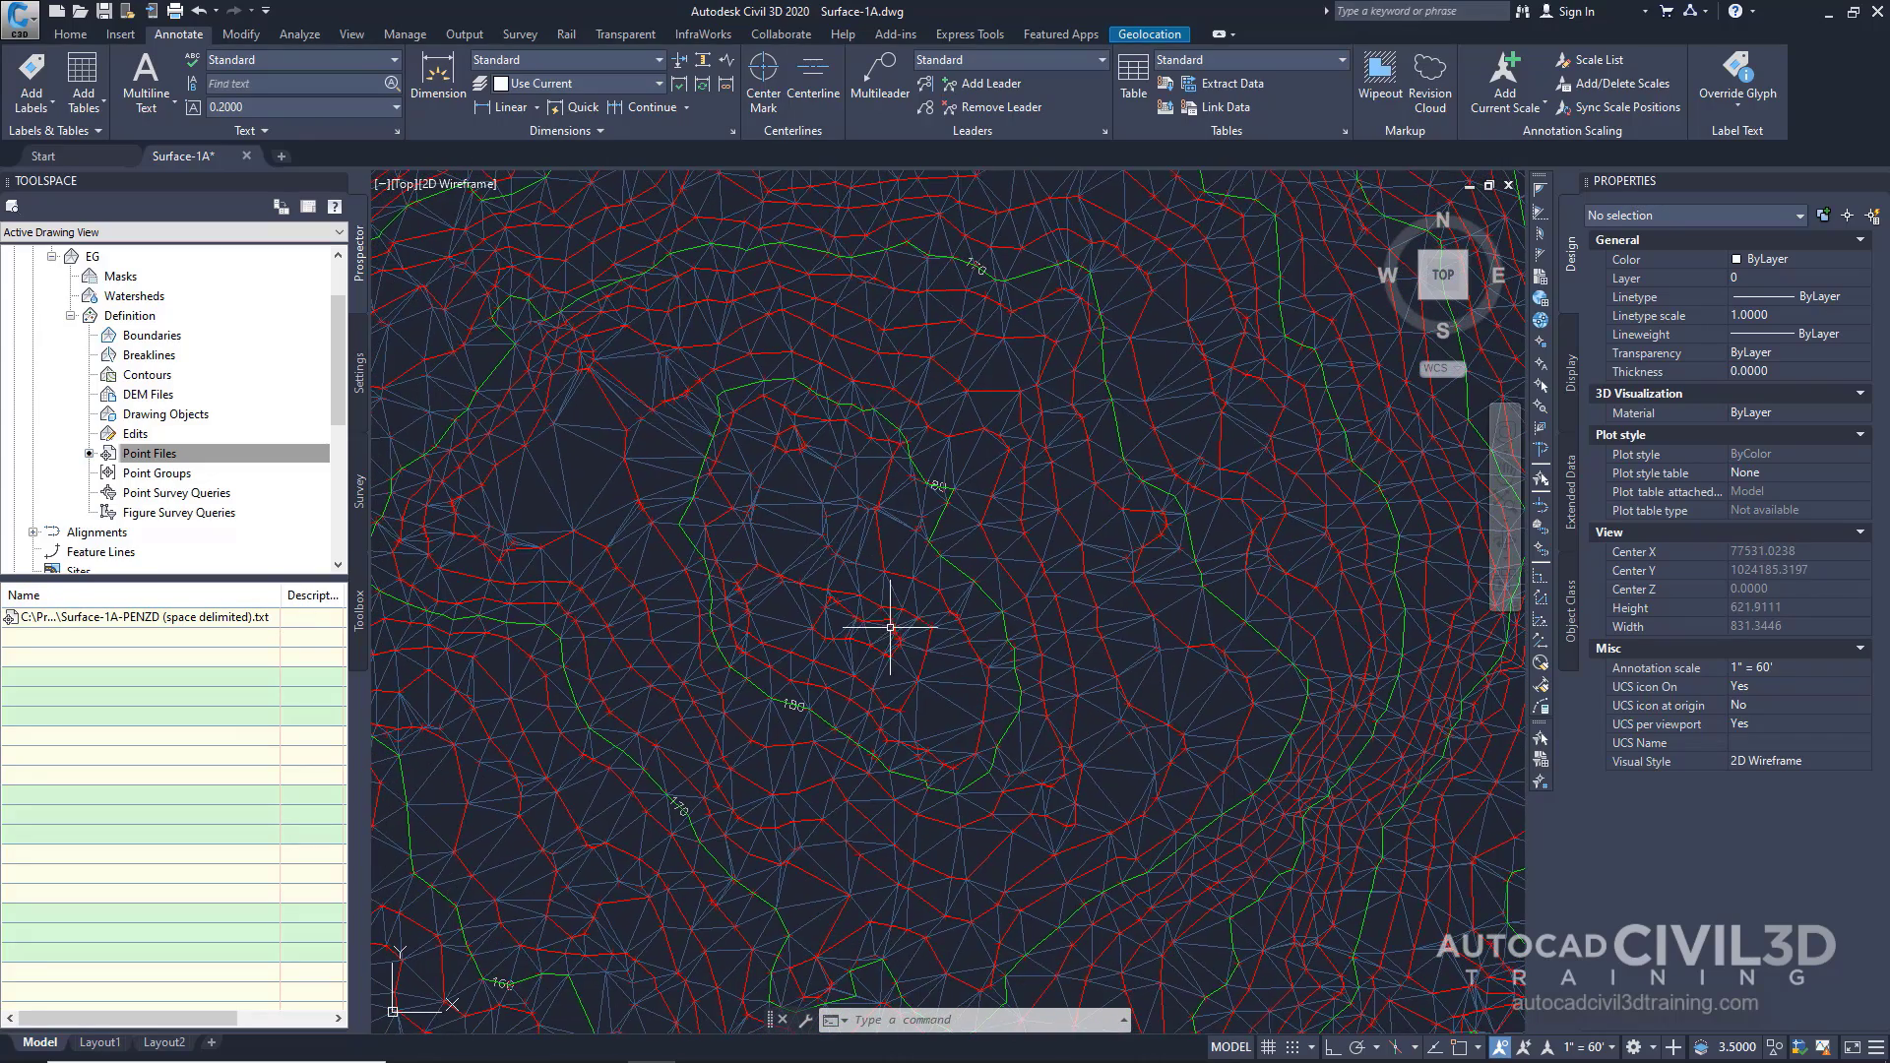
scroll(915, 699, "up", 3)
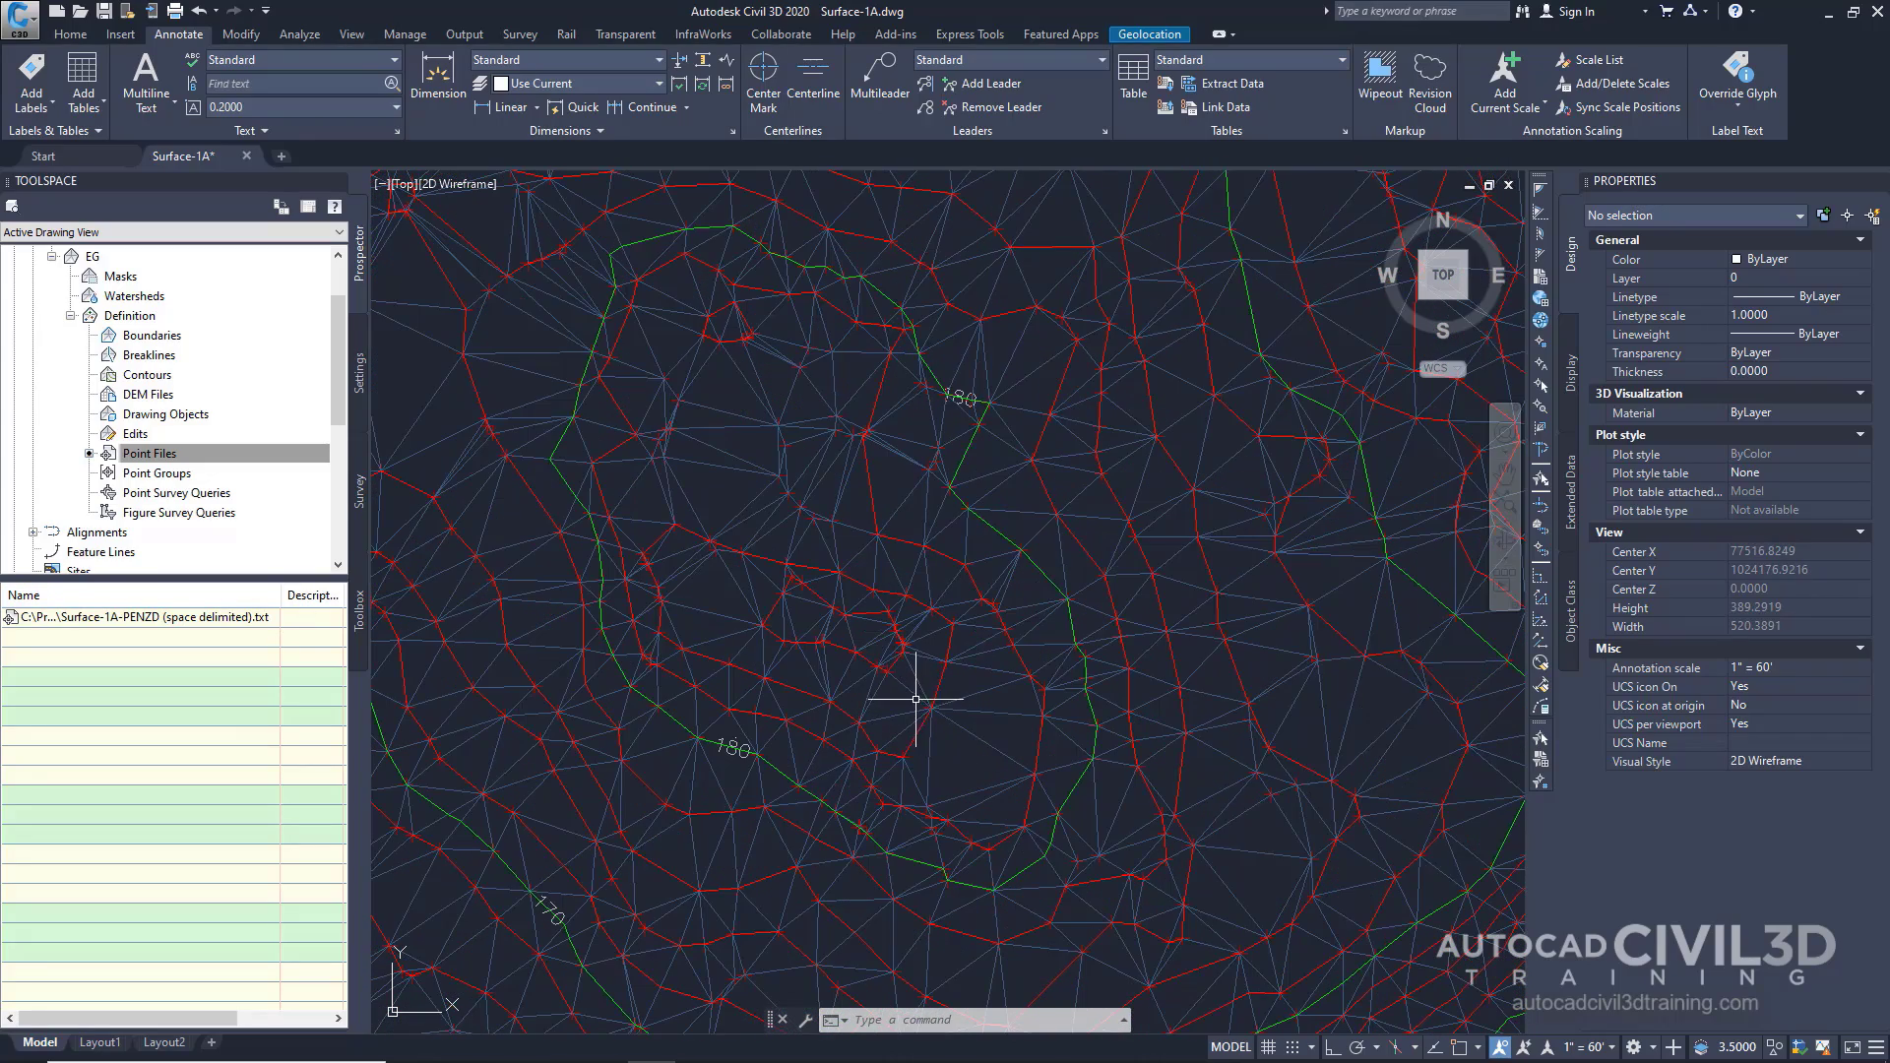
middle_click_drag(862, 636, 923, 713)
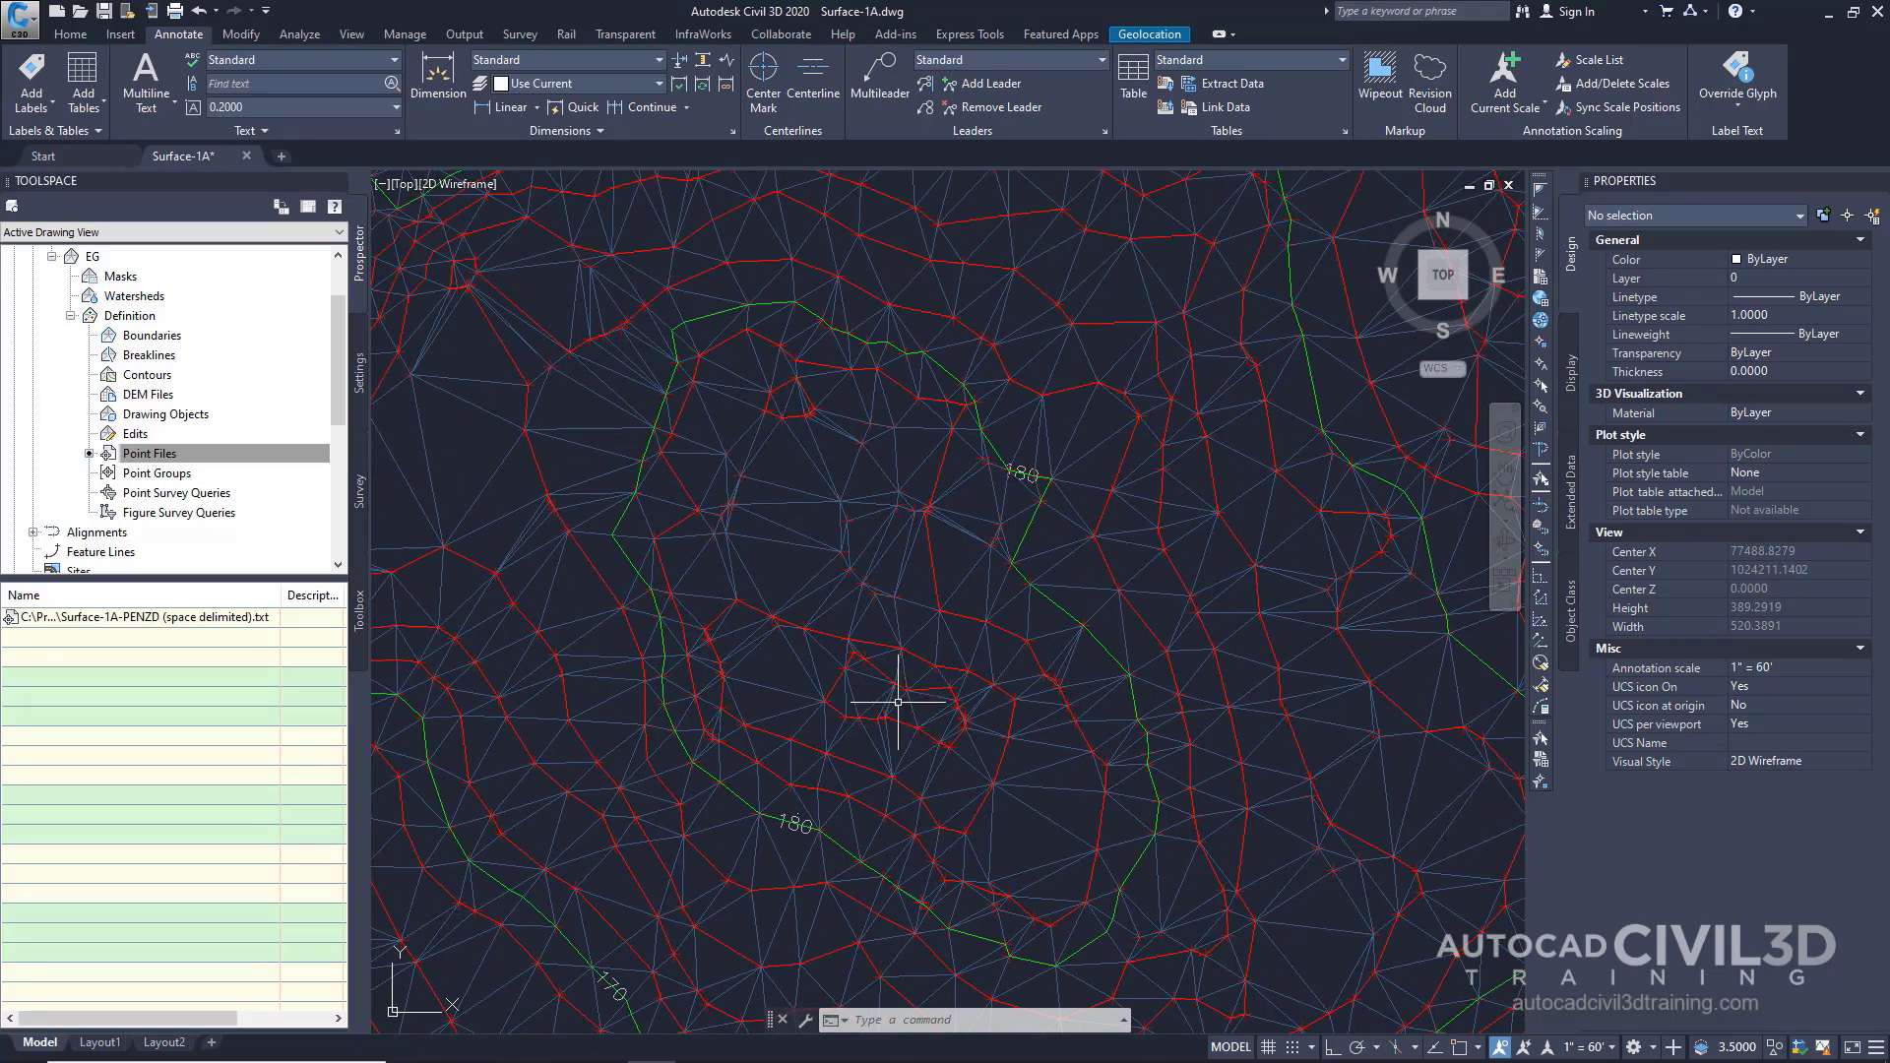
scroll(881, 685, "up", 2)
scroll(758, 645, "up", 2)
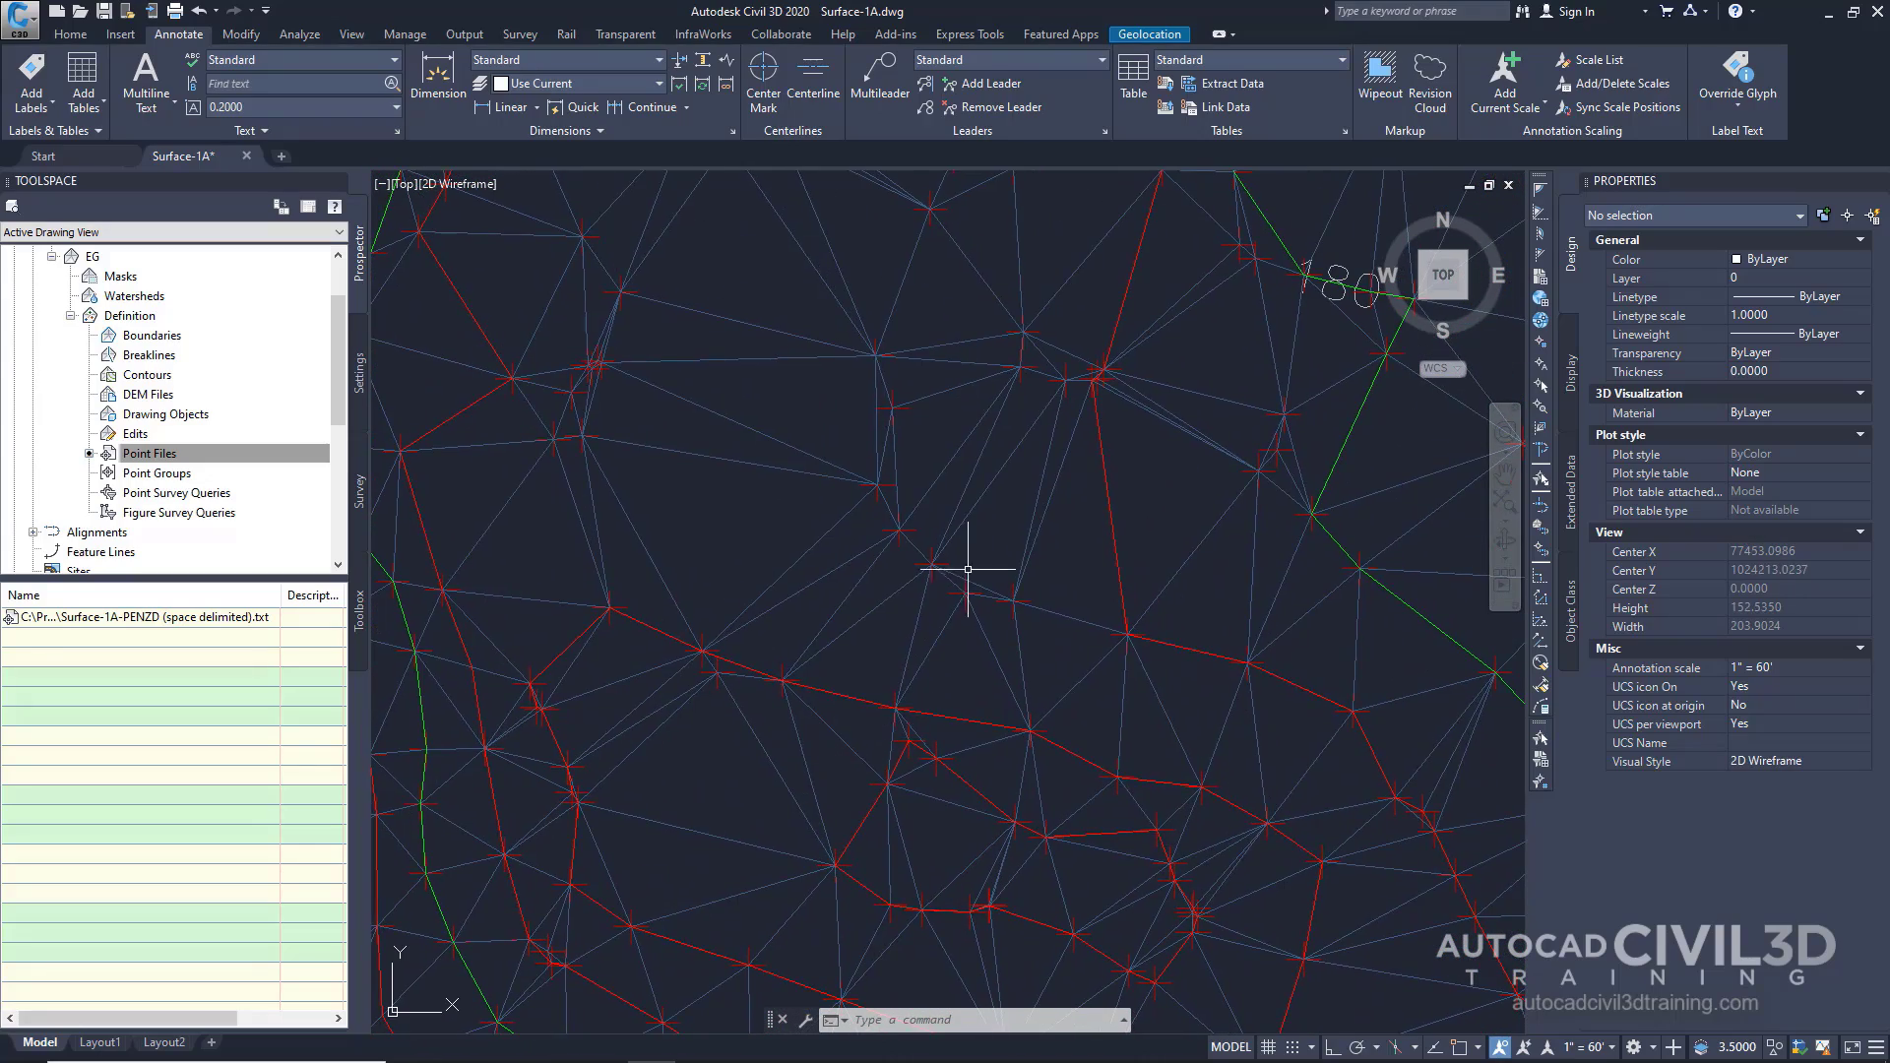
scroll(918, 518, "up", 4)
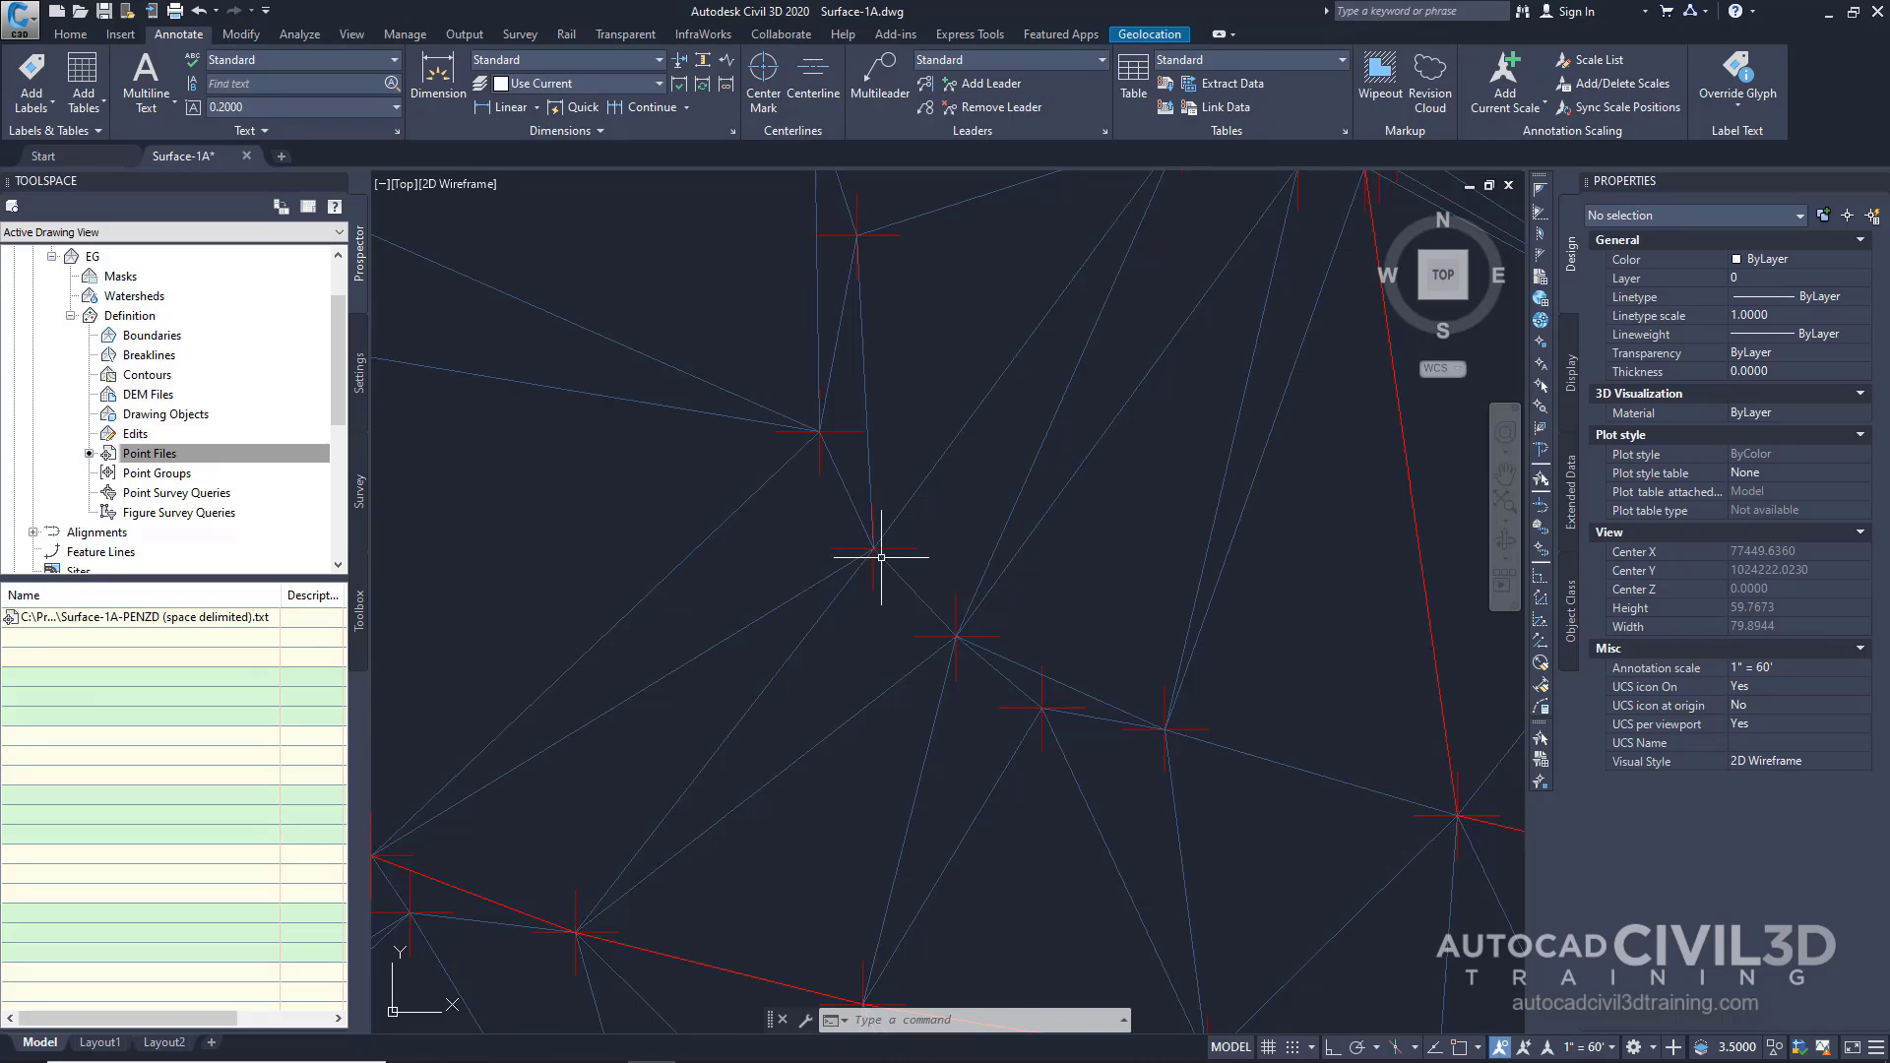
scroll(882, 557, "down", 2)
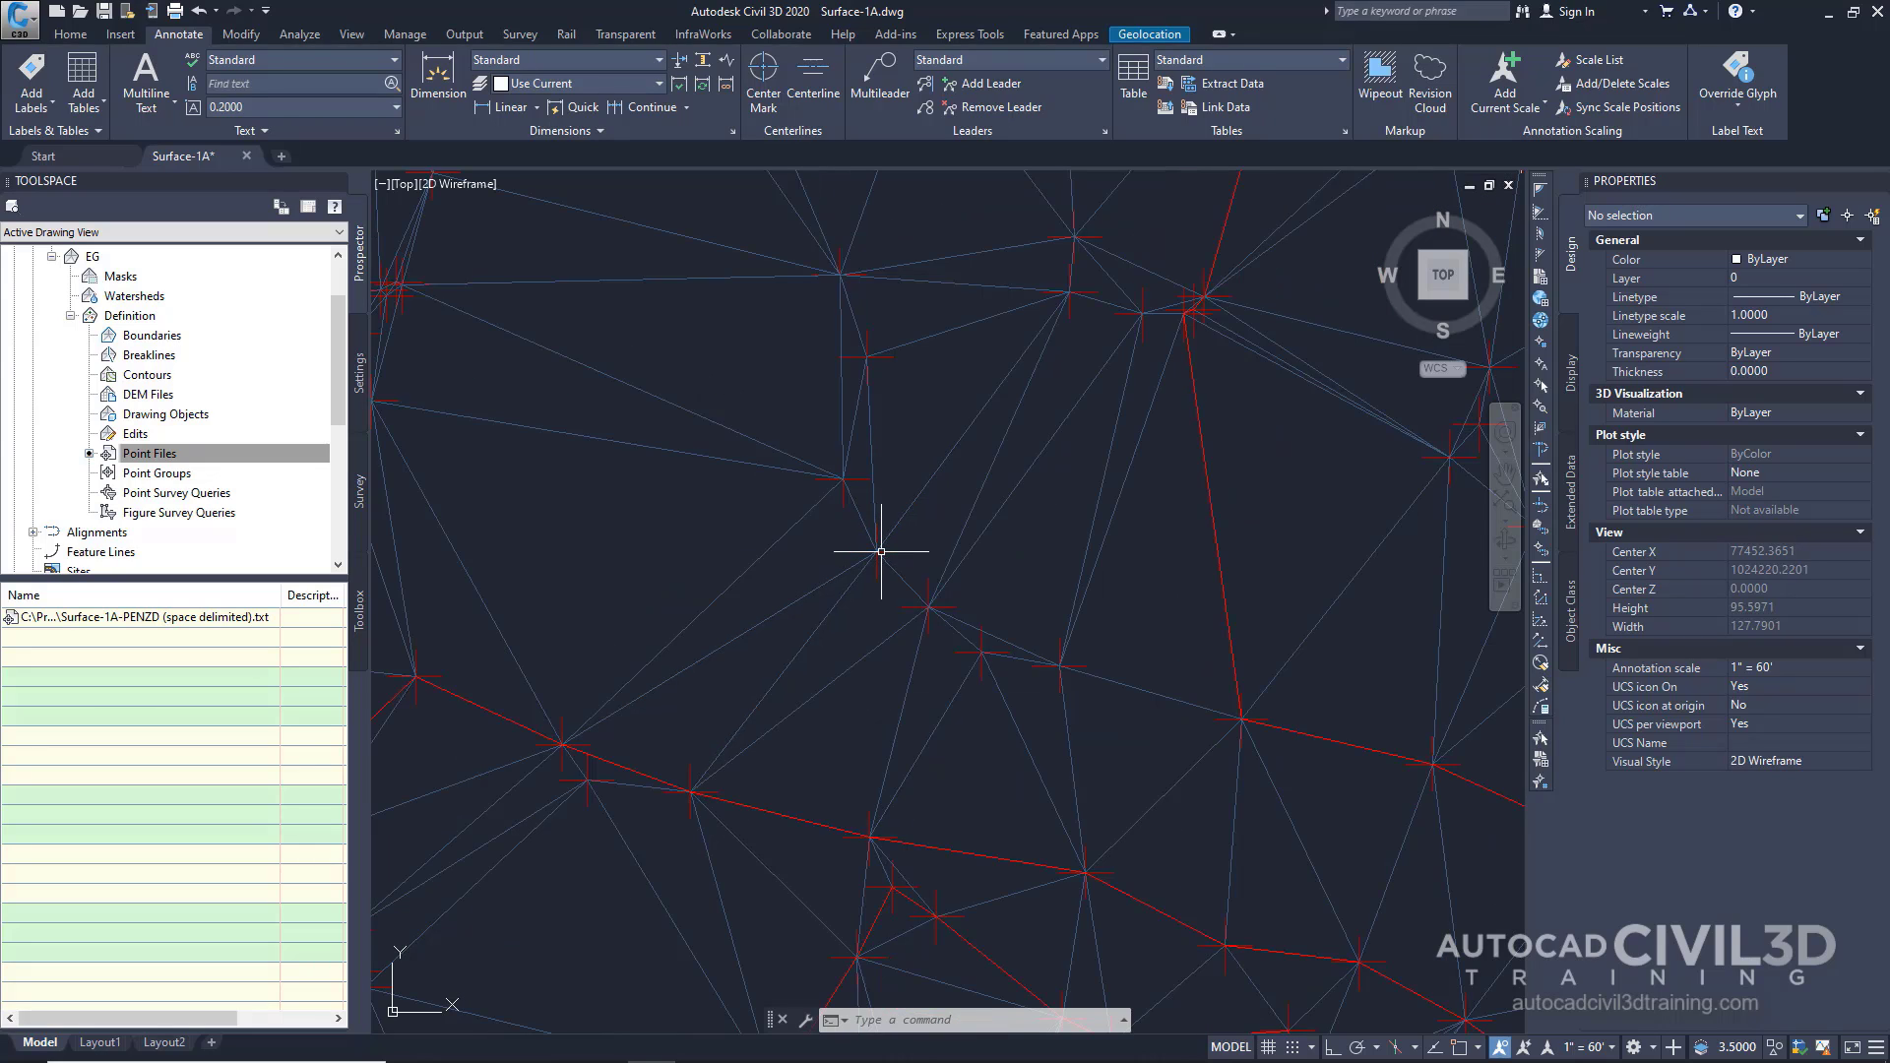
scroll(881, 551, "down", 2)
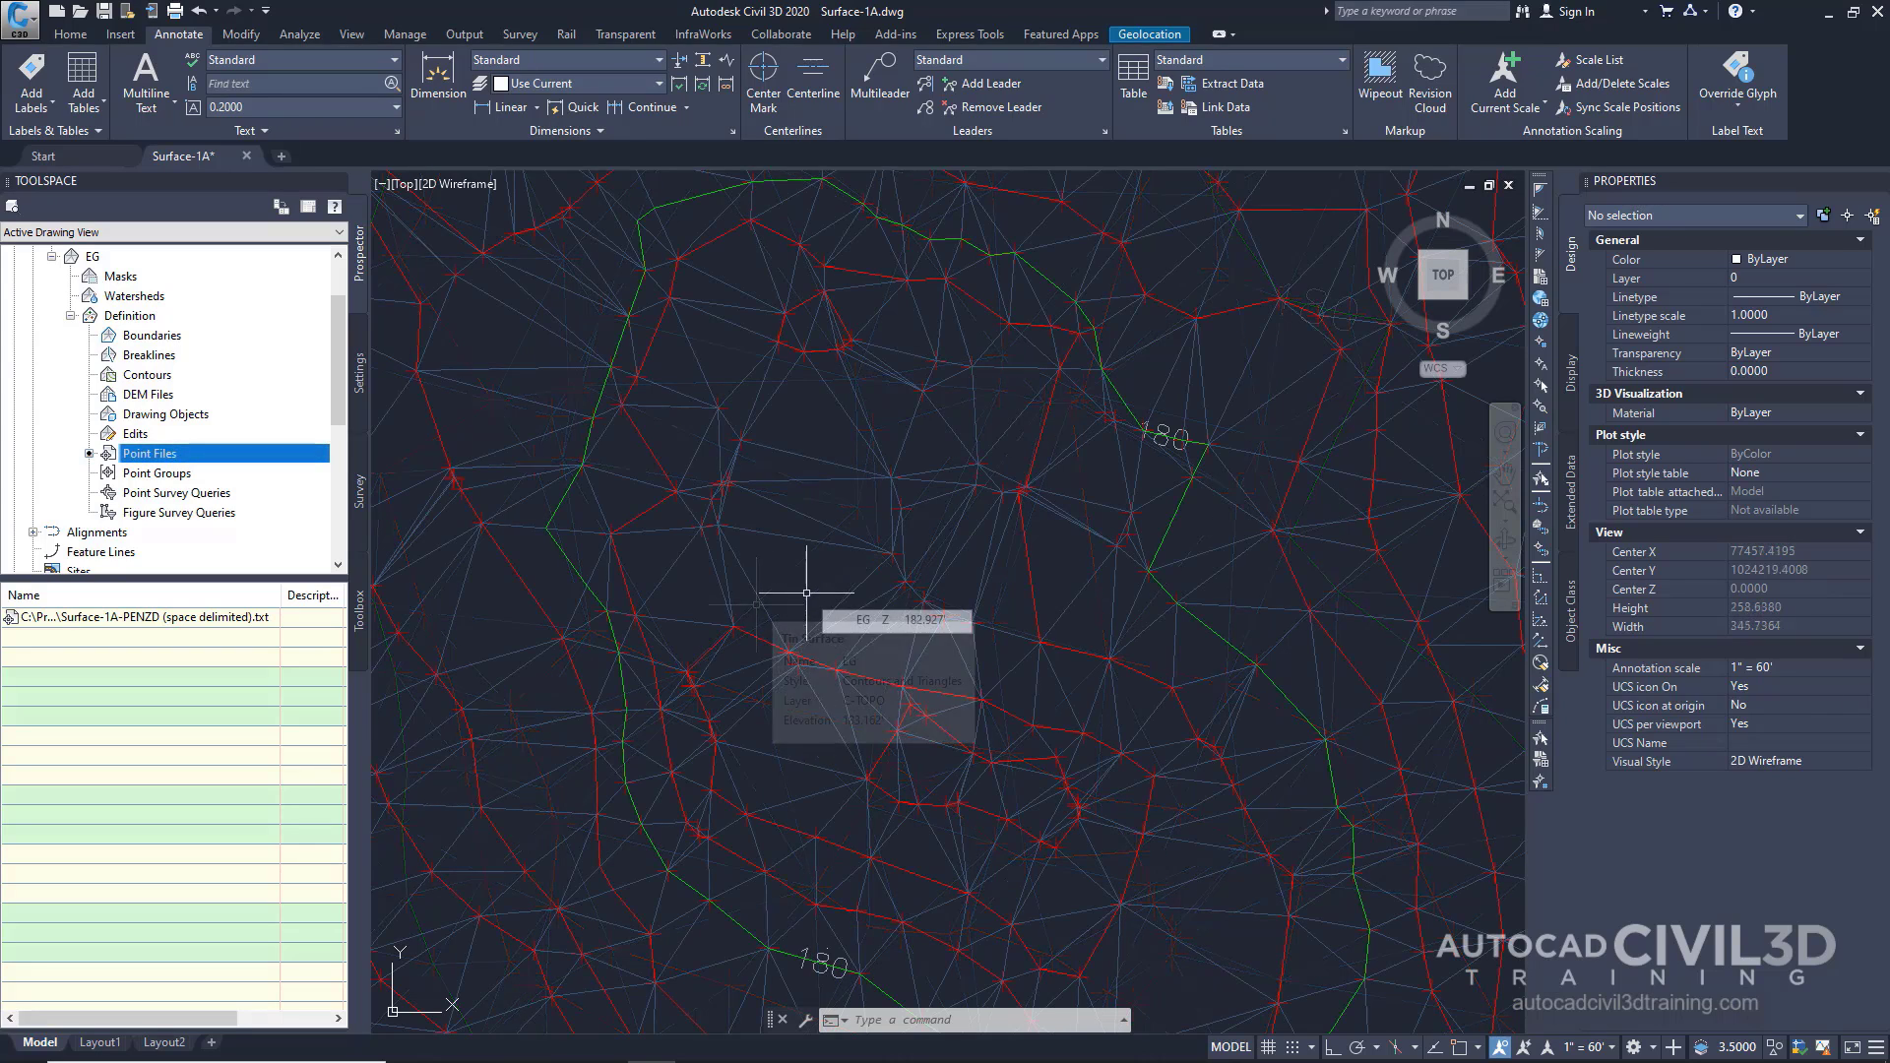
- Examine how the contours cross the triangle edges on the slope between the 180 and 170 contours
scroll(807, 596, "down", 2)
middle_click_drag(807, 597, 827, 605)
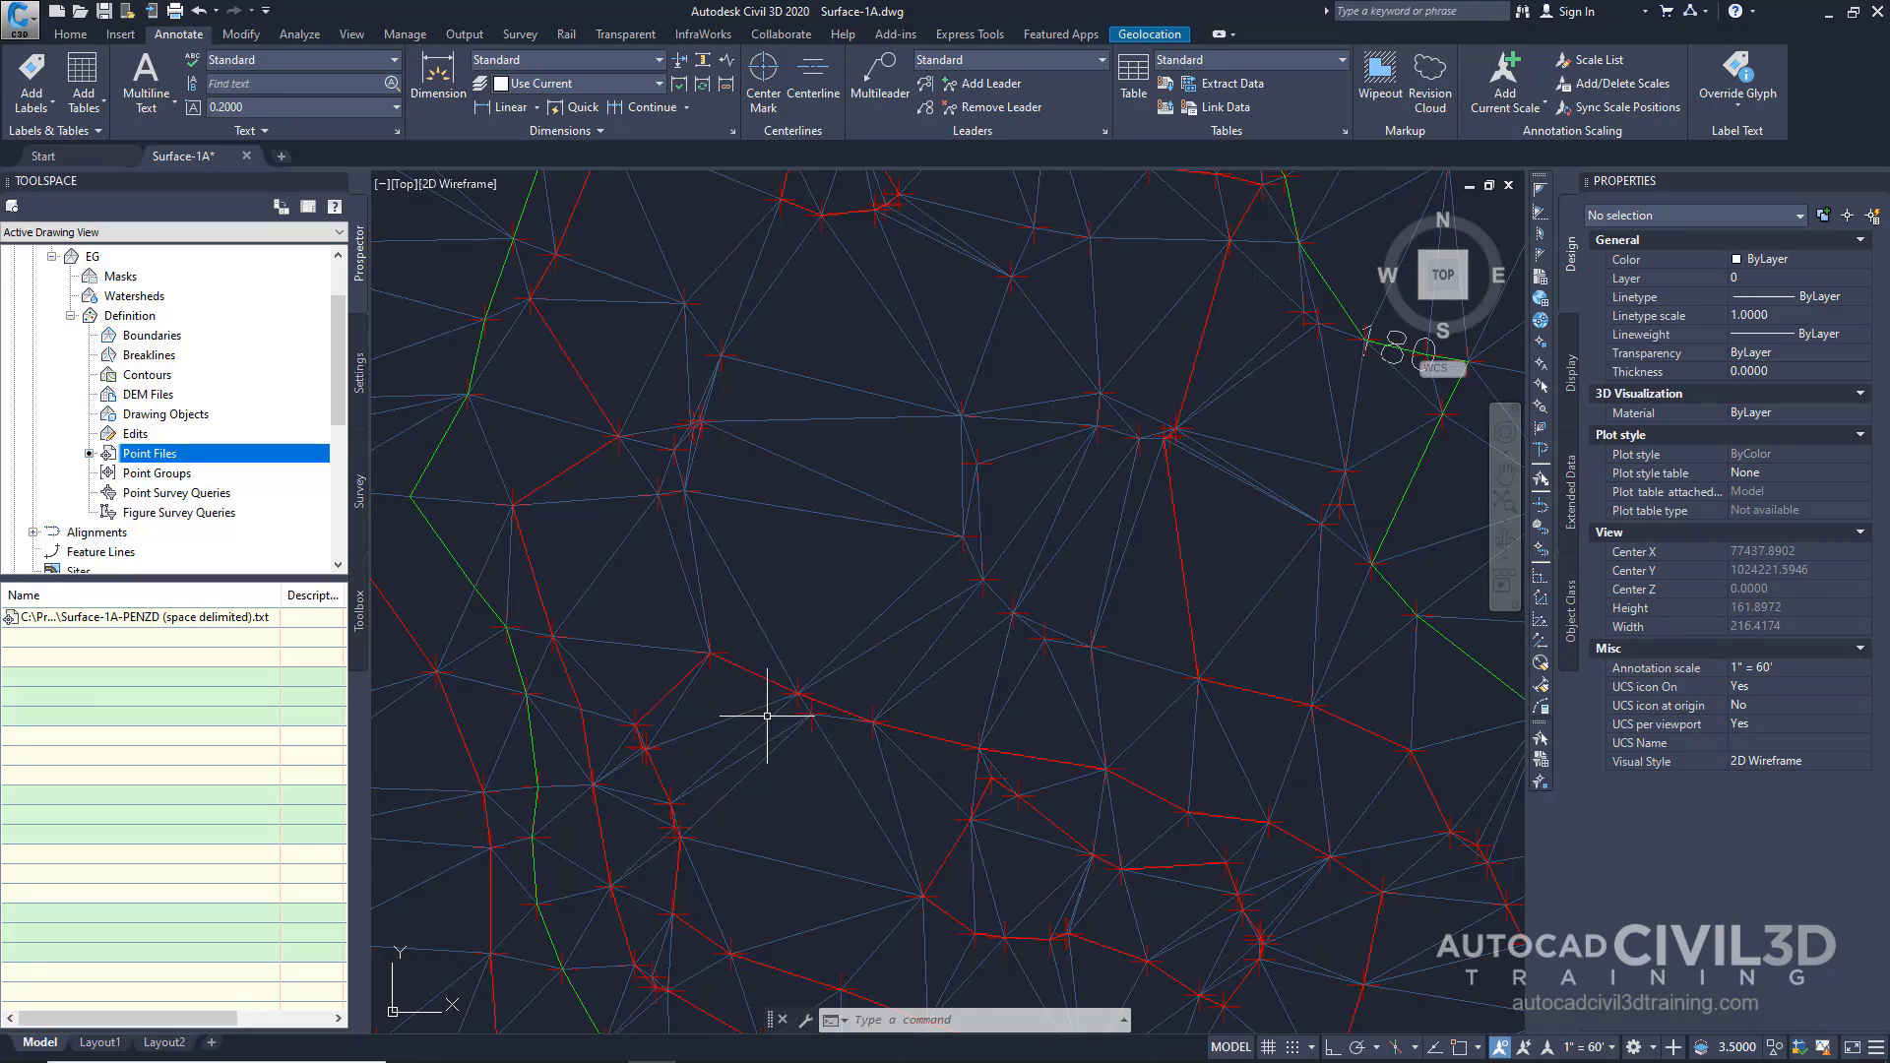
mouse_move(759, 718)
middle_mouse_down()
mouse_move(852, 523)
mouse_move(850, 669)
mouse_move(966, 585)
middle_mouse_up()
middle_click_drag(727, 646, 843, 658)
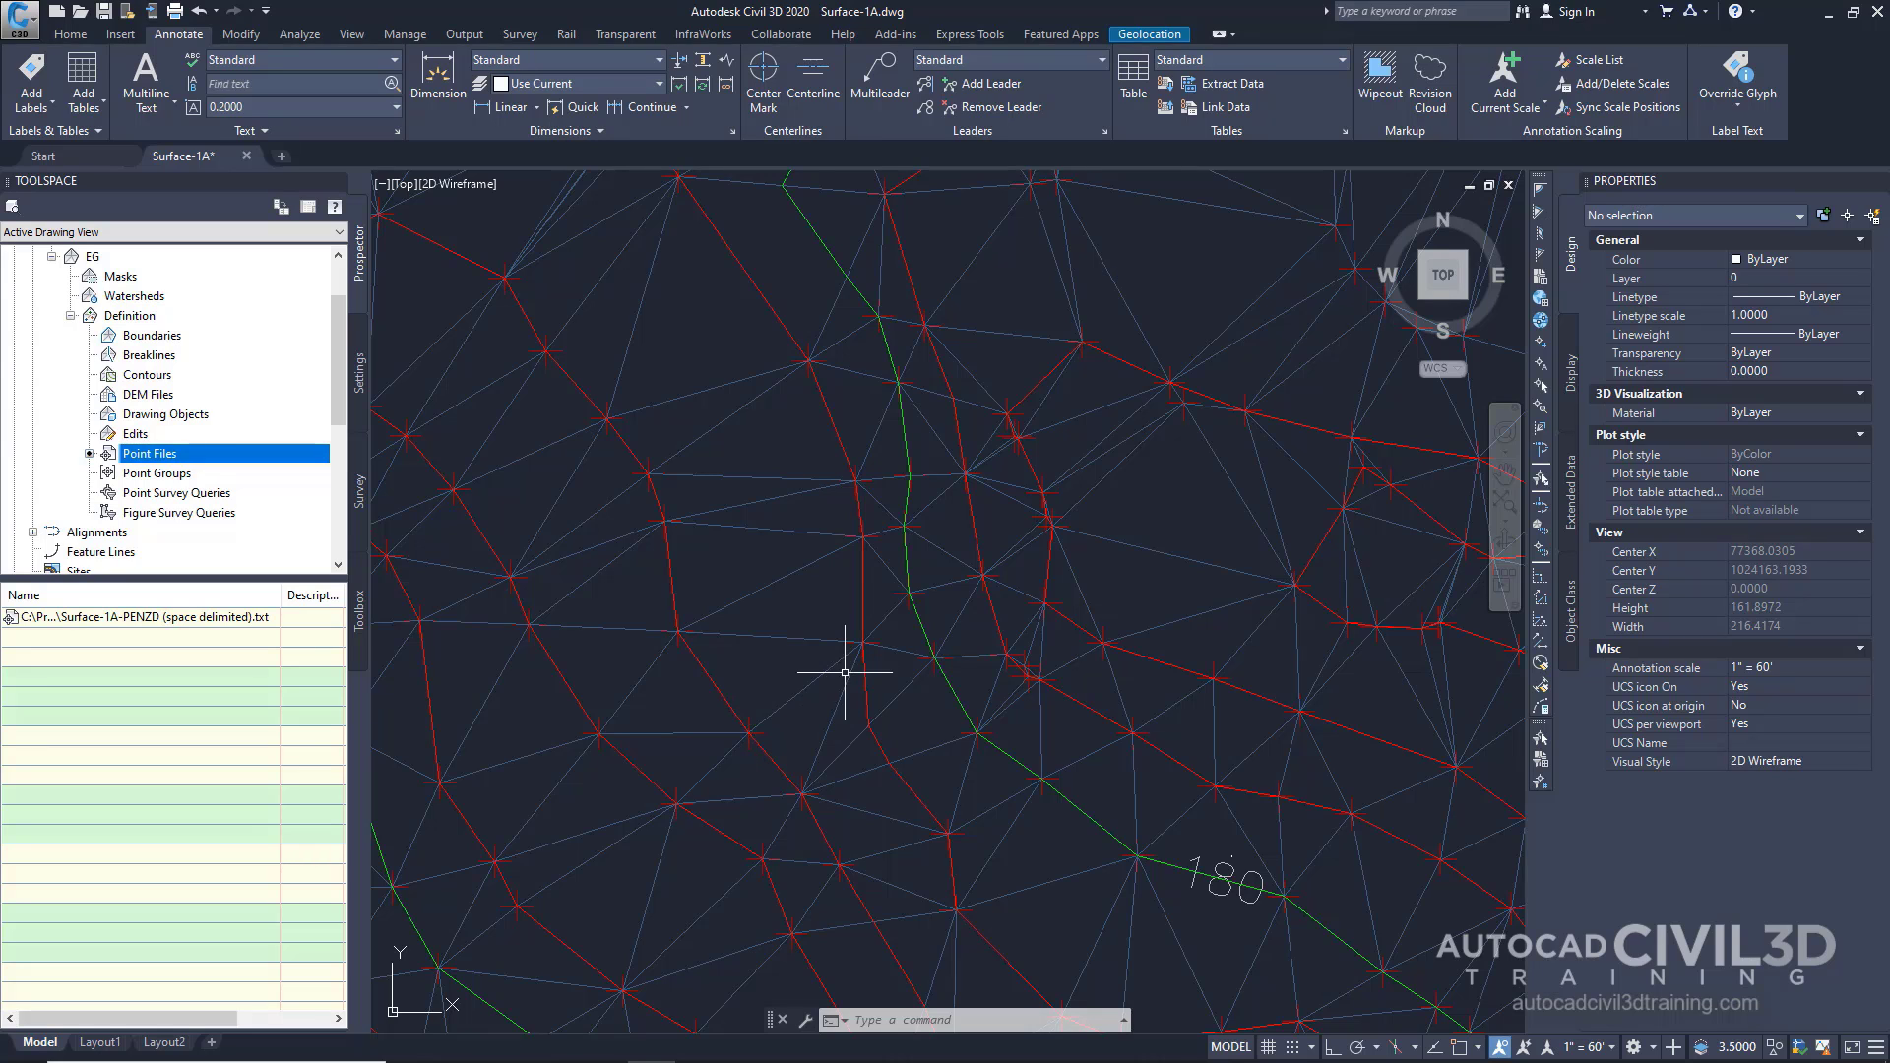
scroll(750, 677, "down", 2)
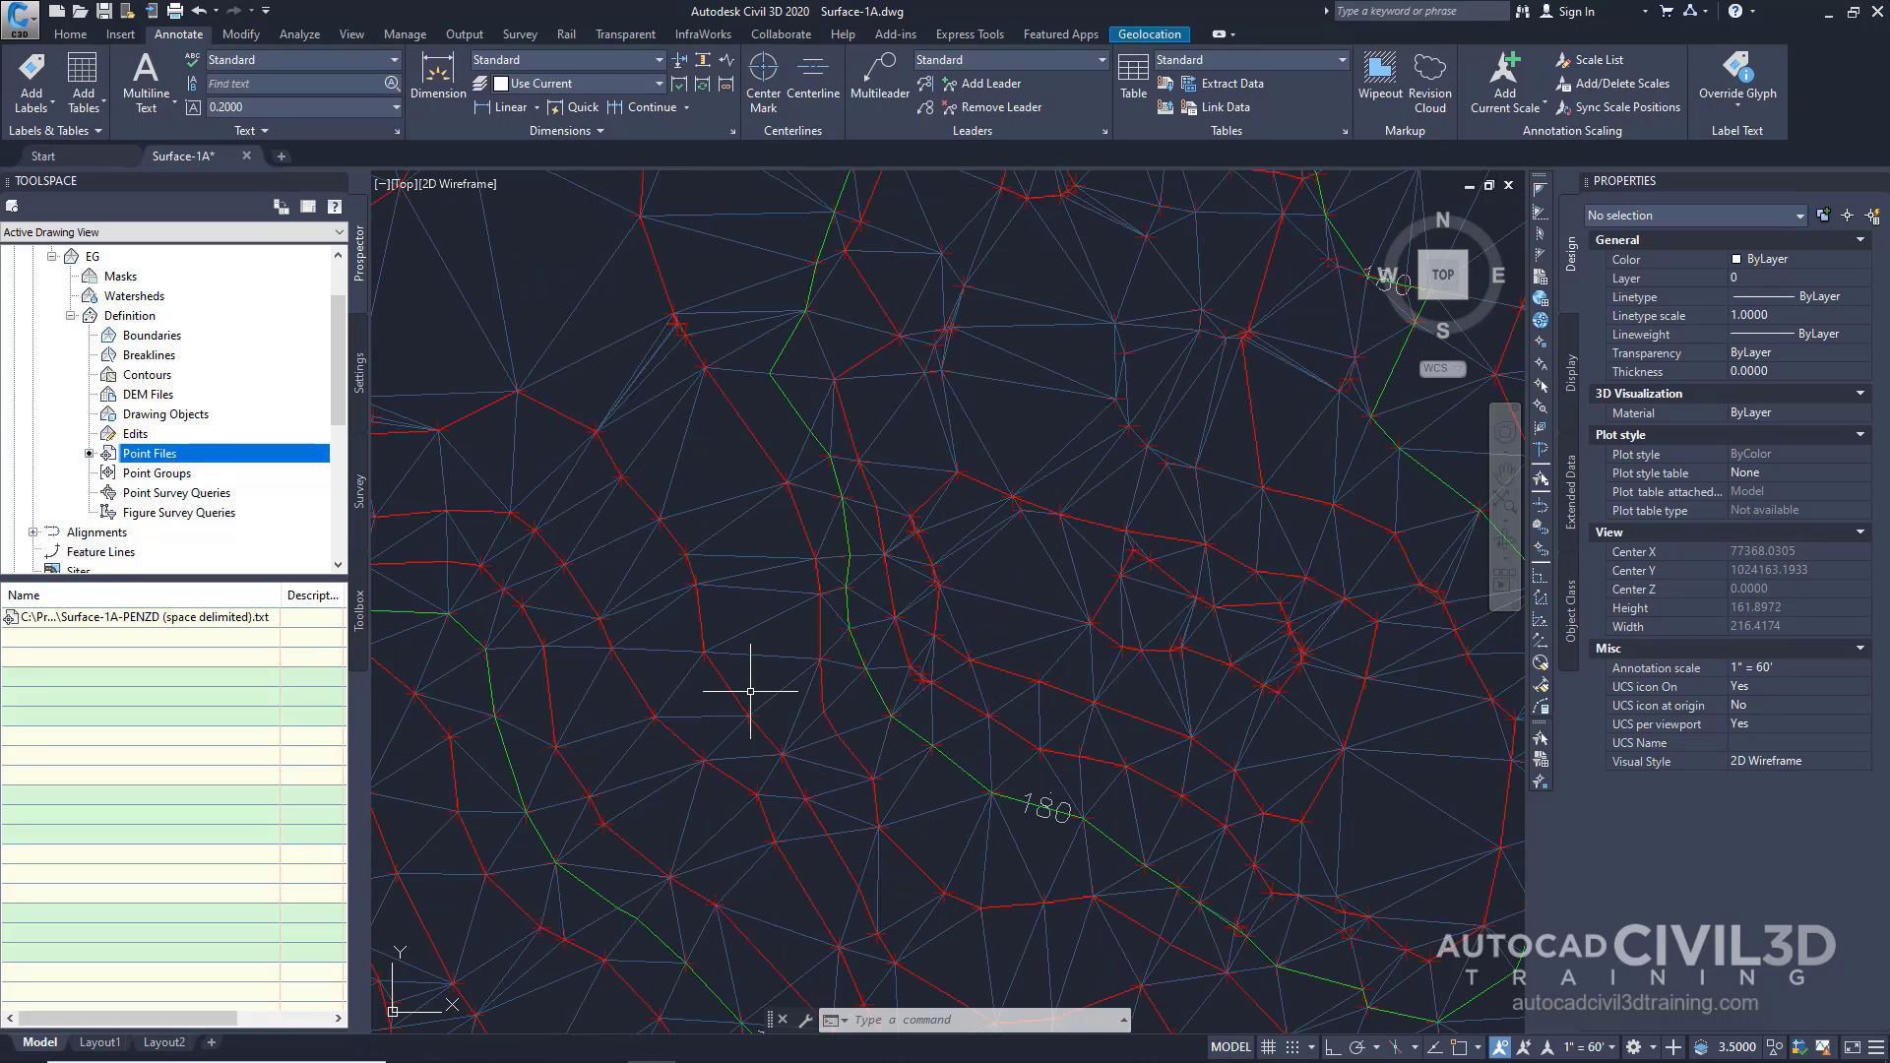
middle_click_drag(767, 693, 701, 660)
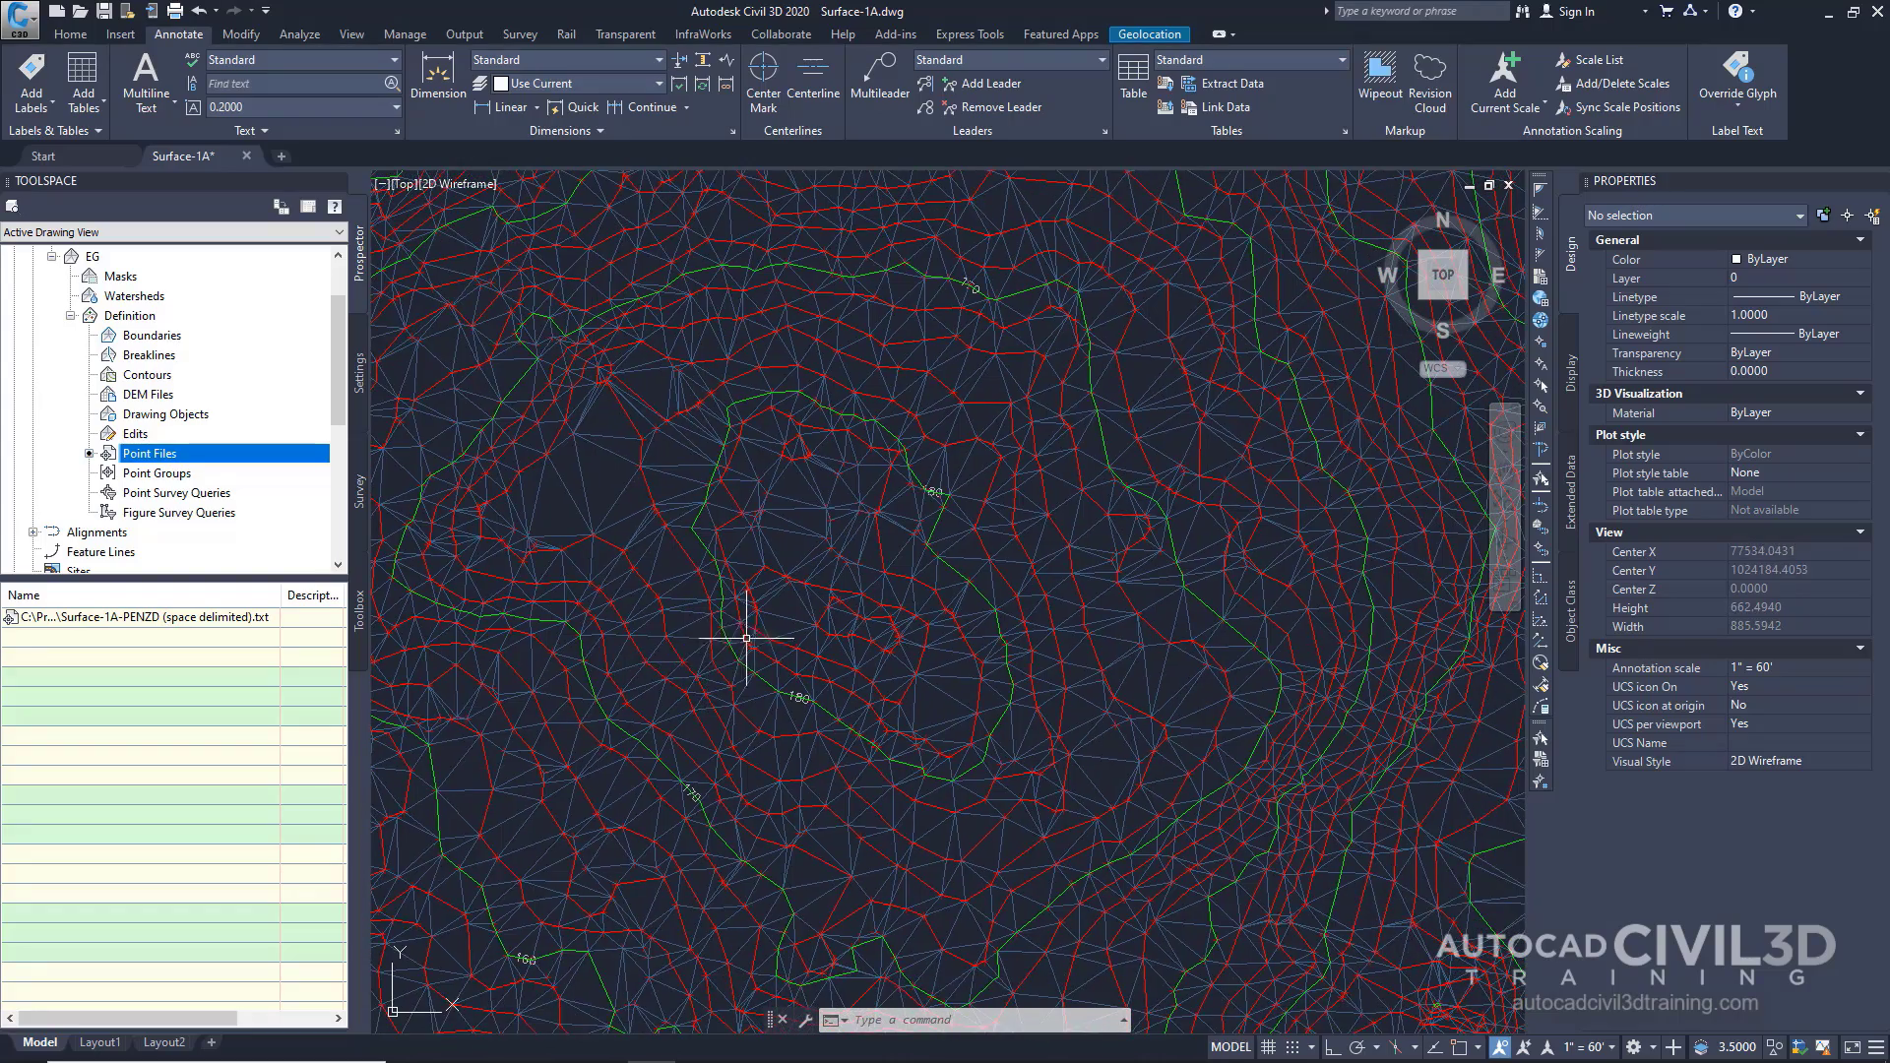
scroll(729, 619, "up", 1)
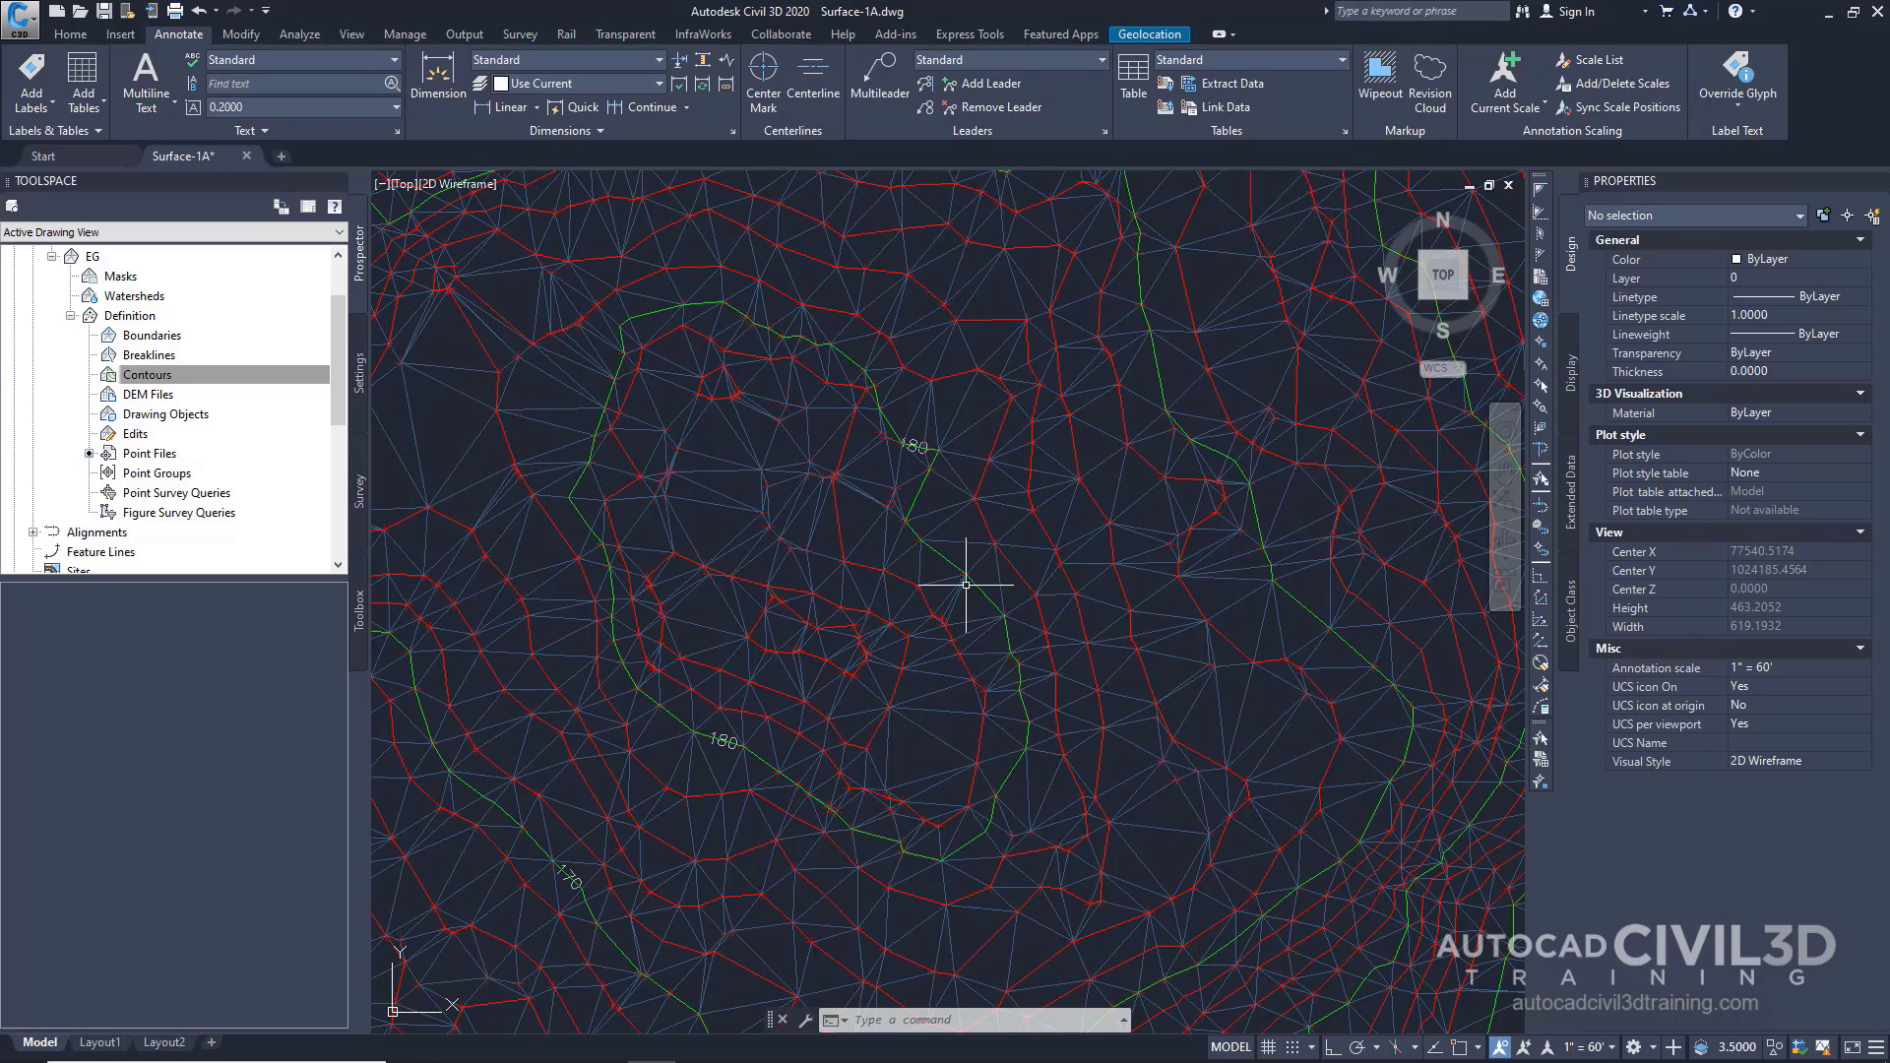
middle_click_drag(980, 557, 962, 555)
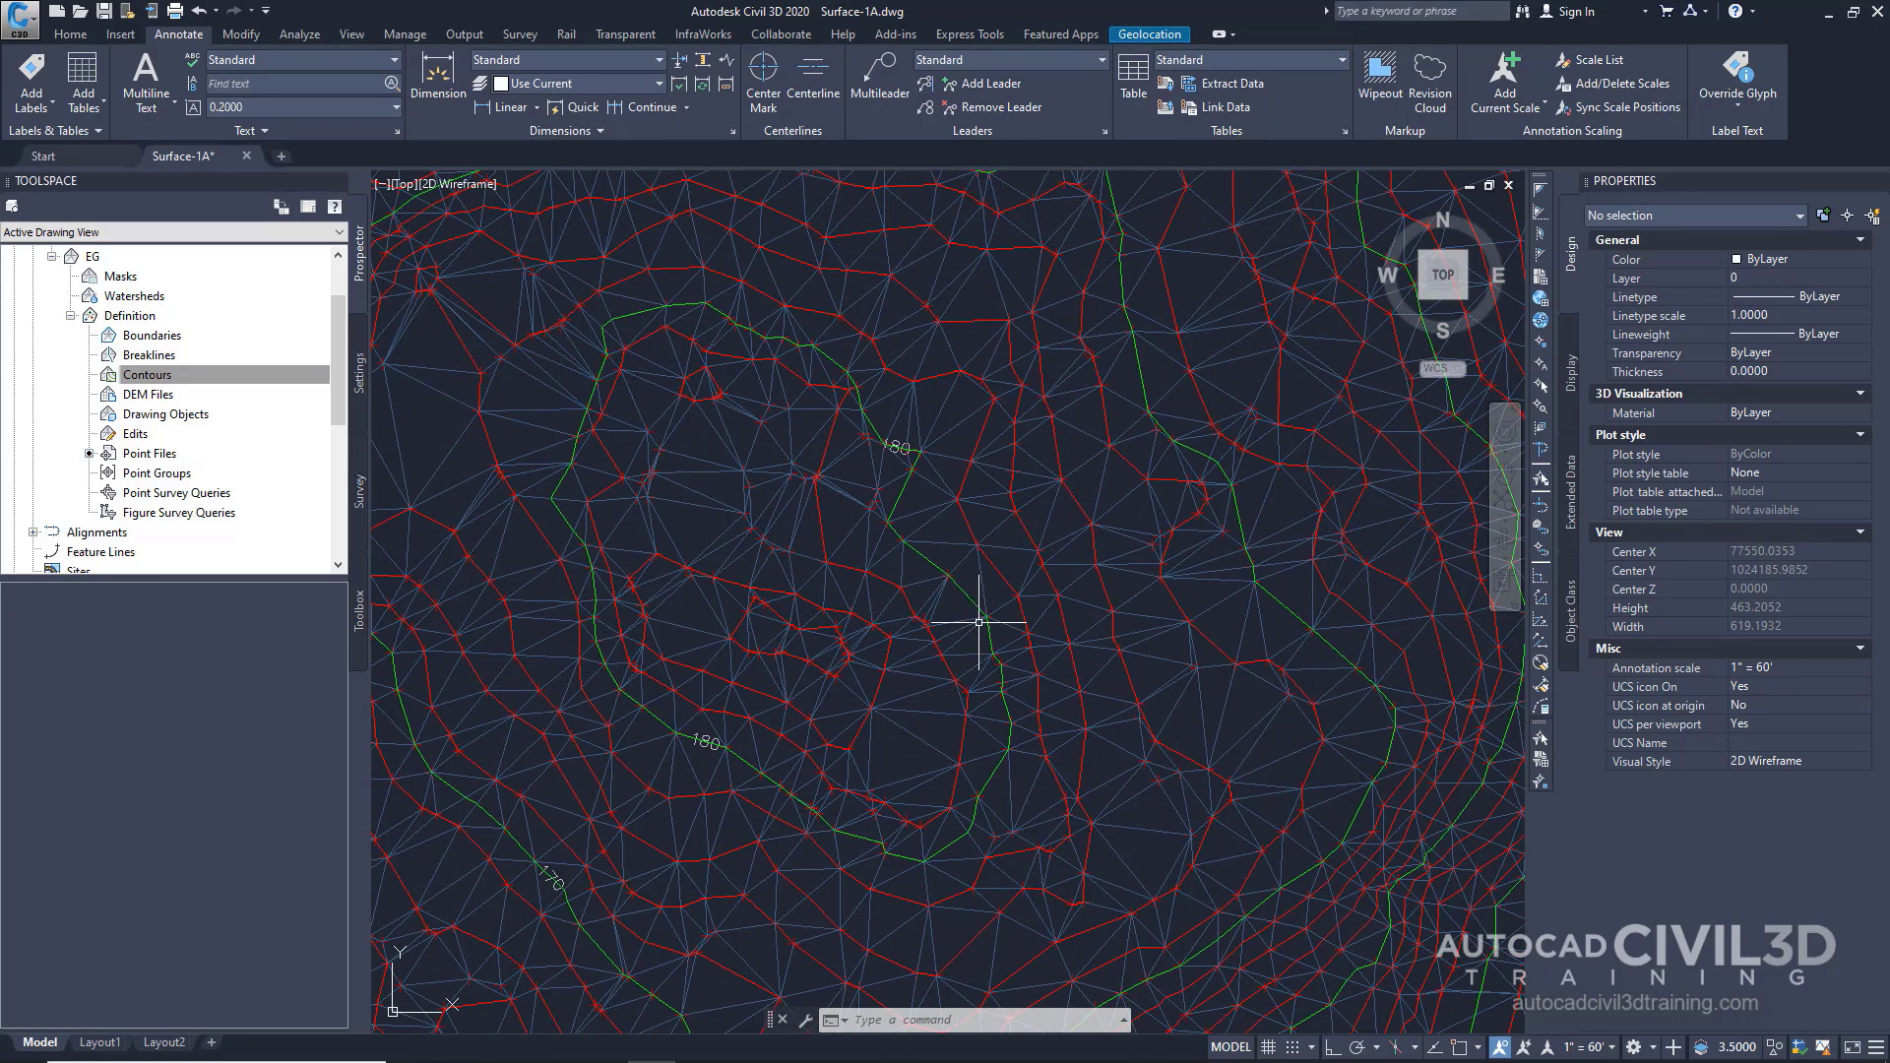
- Review the triangles around the 180 contour and open the Add option for contour data in the EG surface's definition
scroll(928, 571, "up", 2)
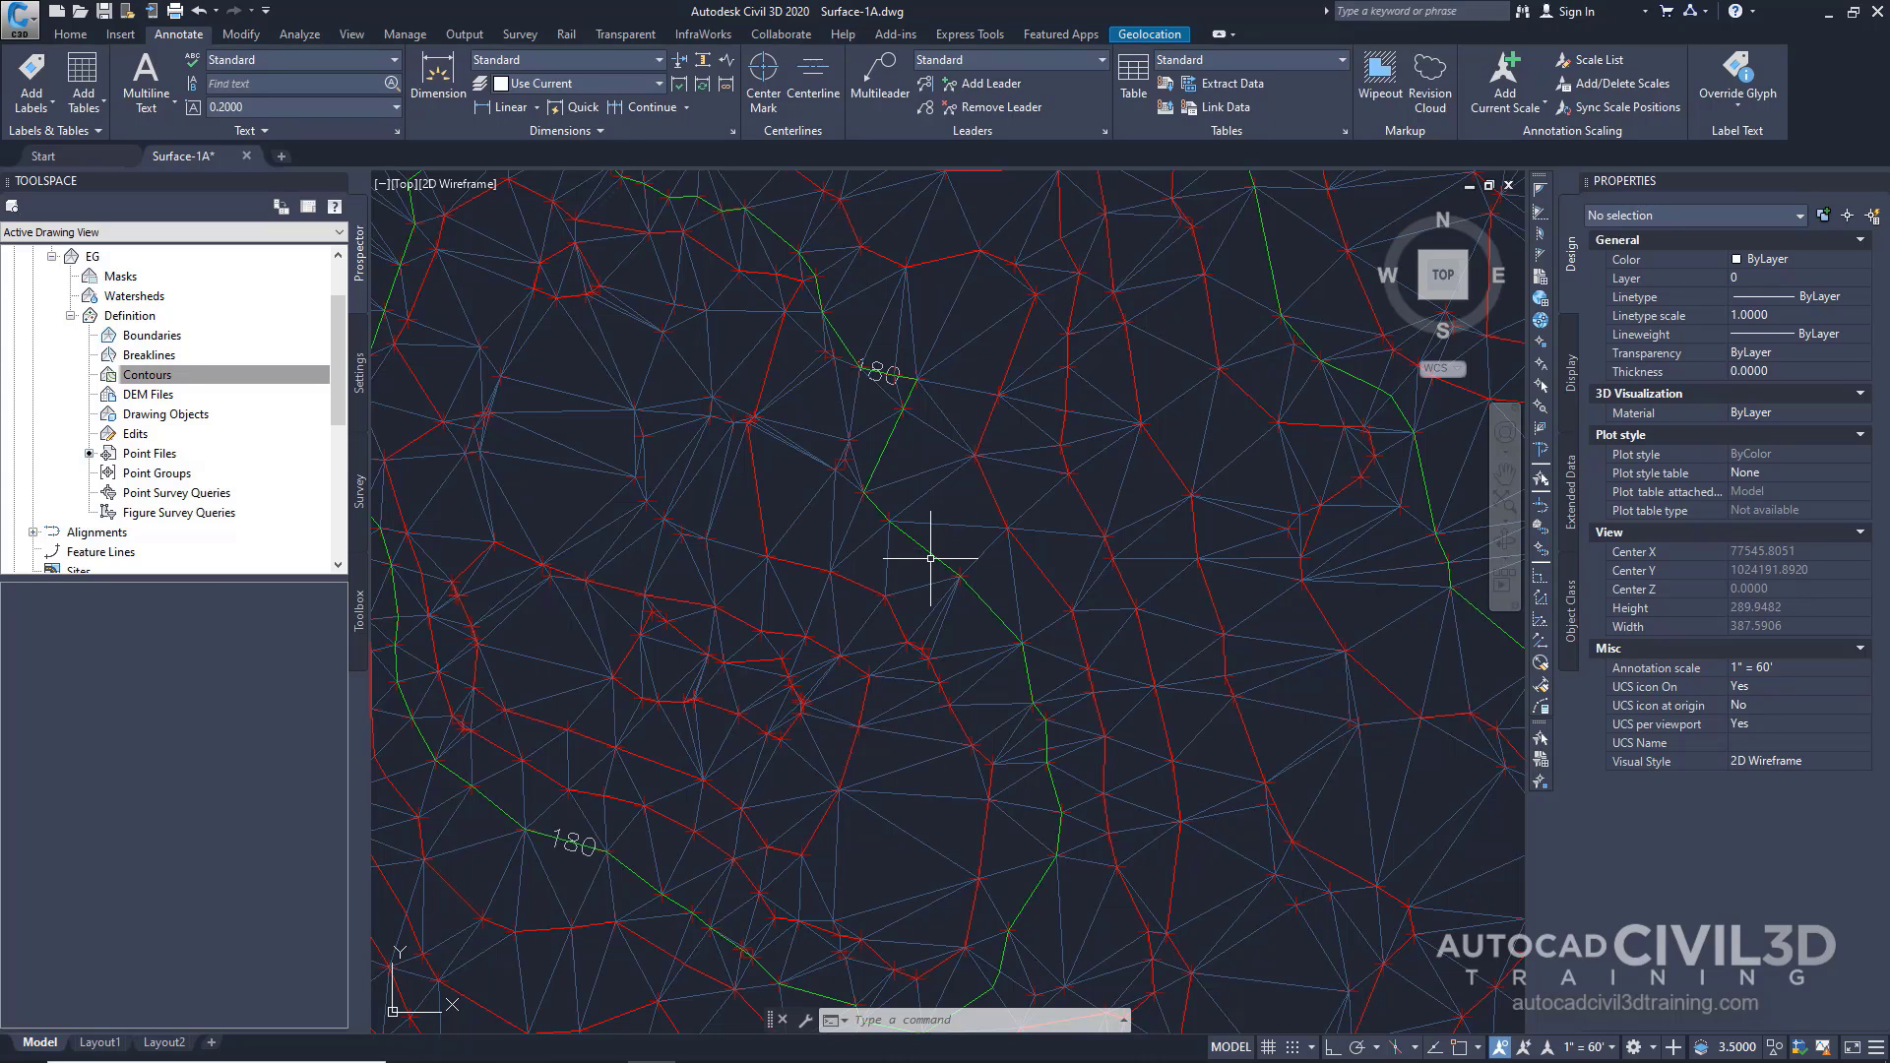
scroll(930, 558, "down", 2)
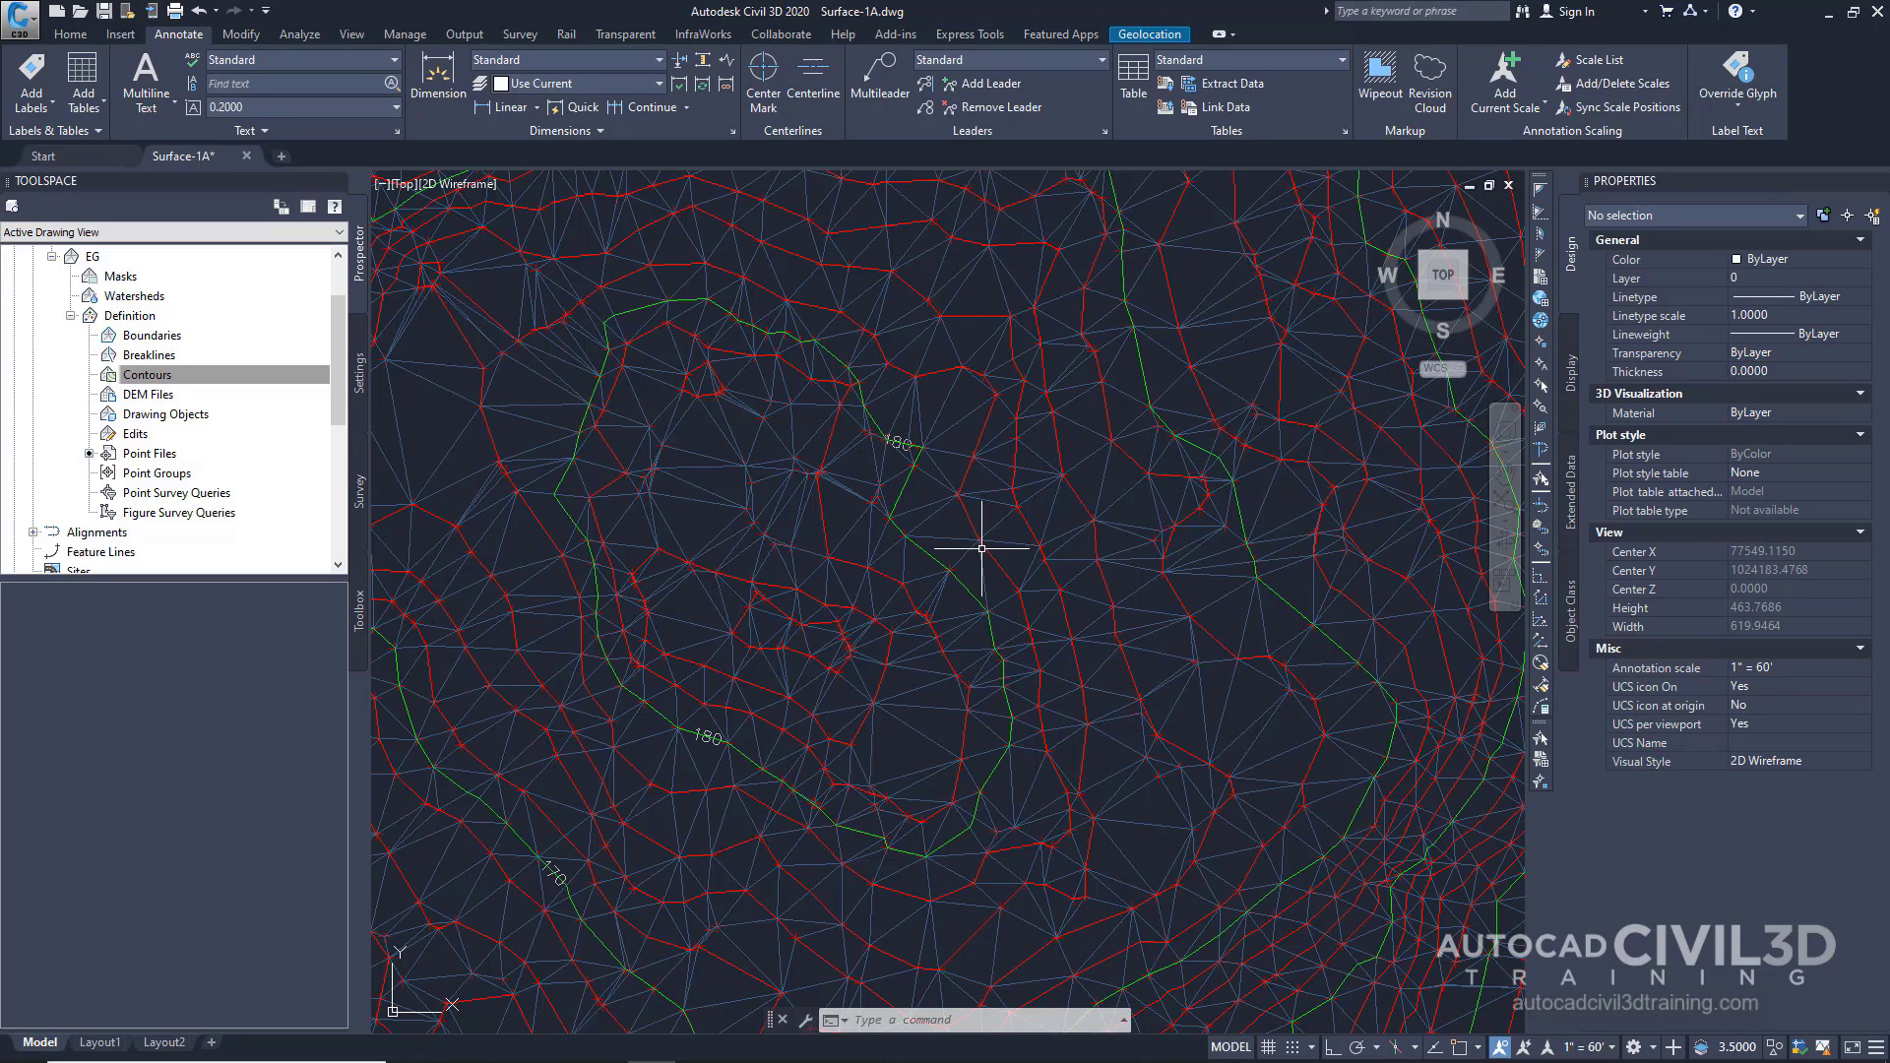
mouse_move(982, 548)
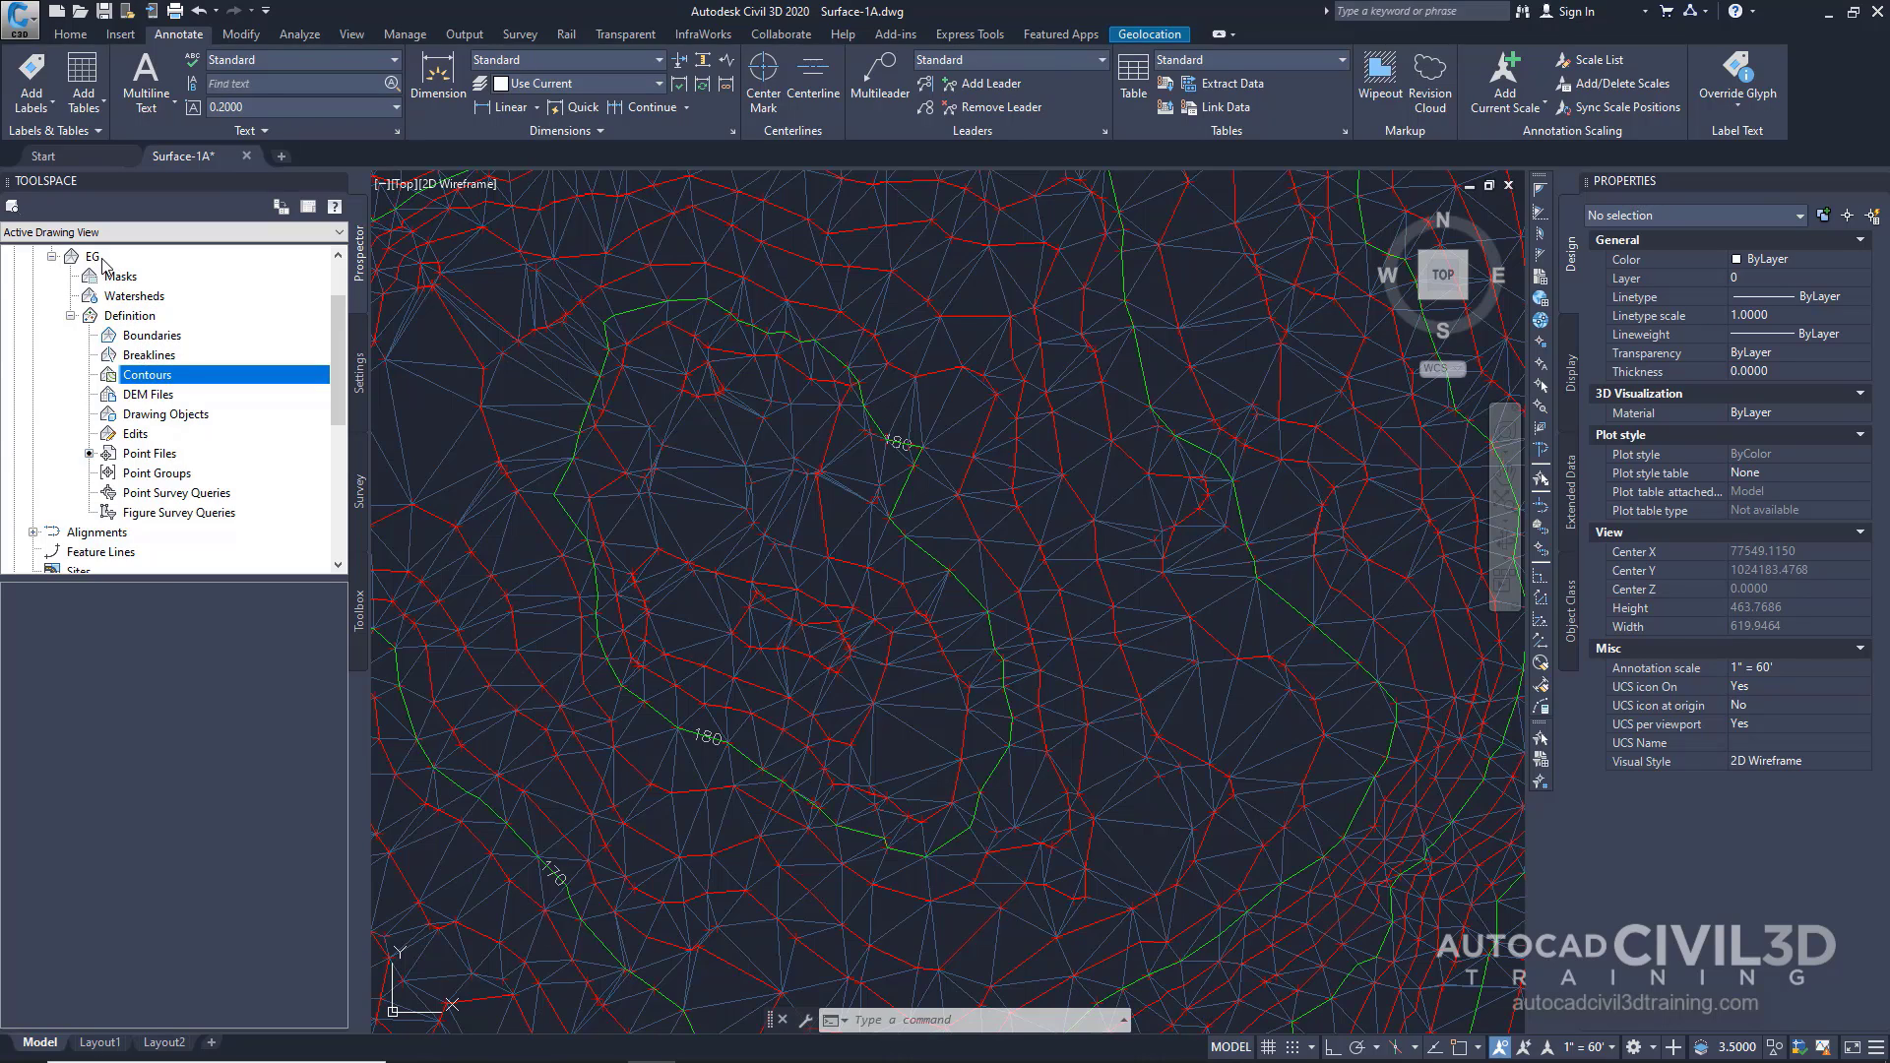
right_click(142, 379)
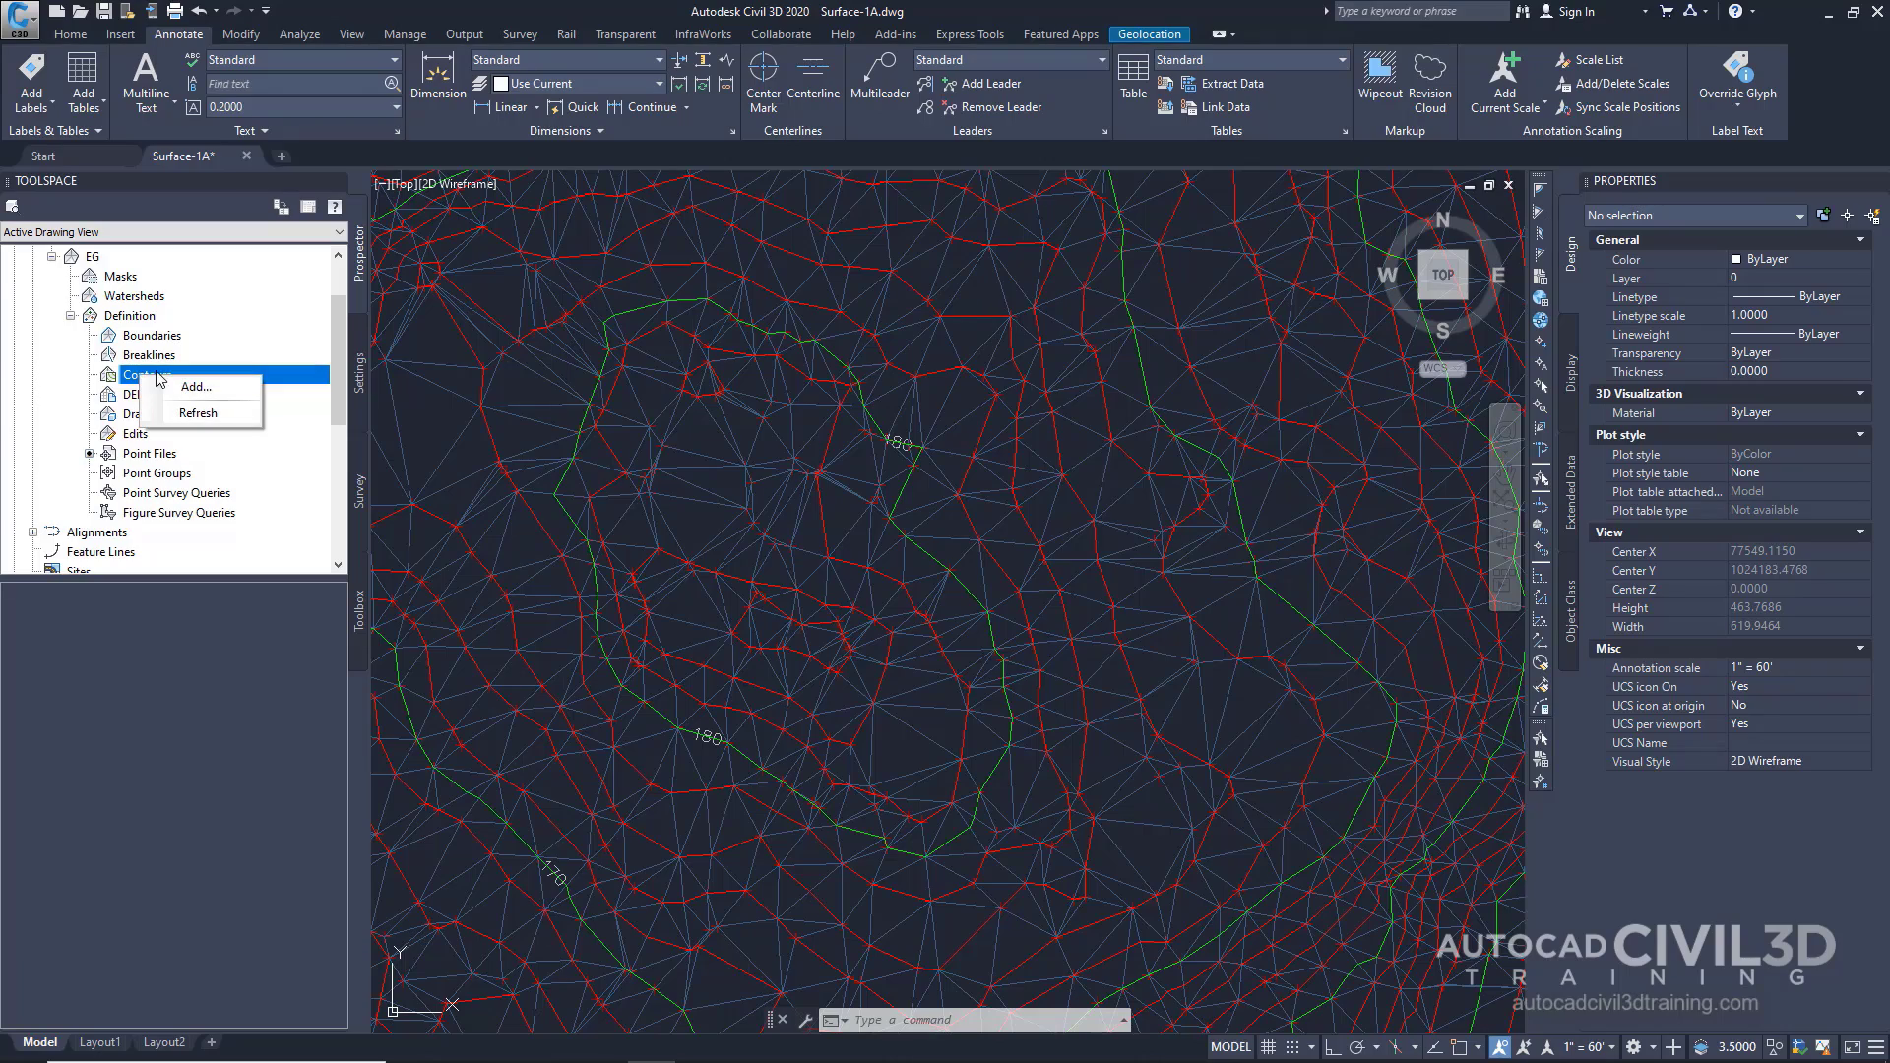
left_click(196, 387)
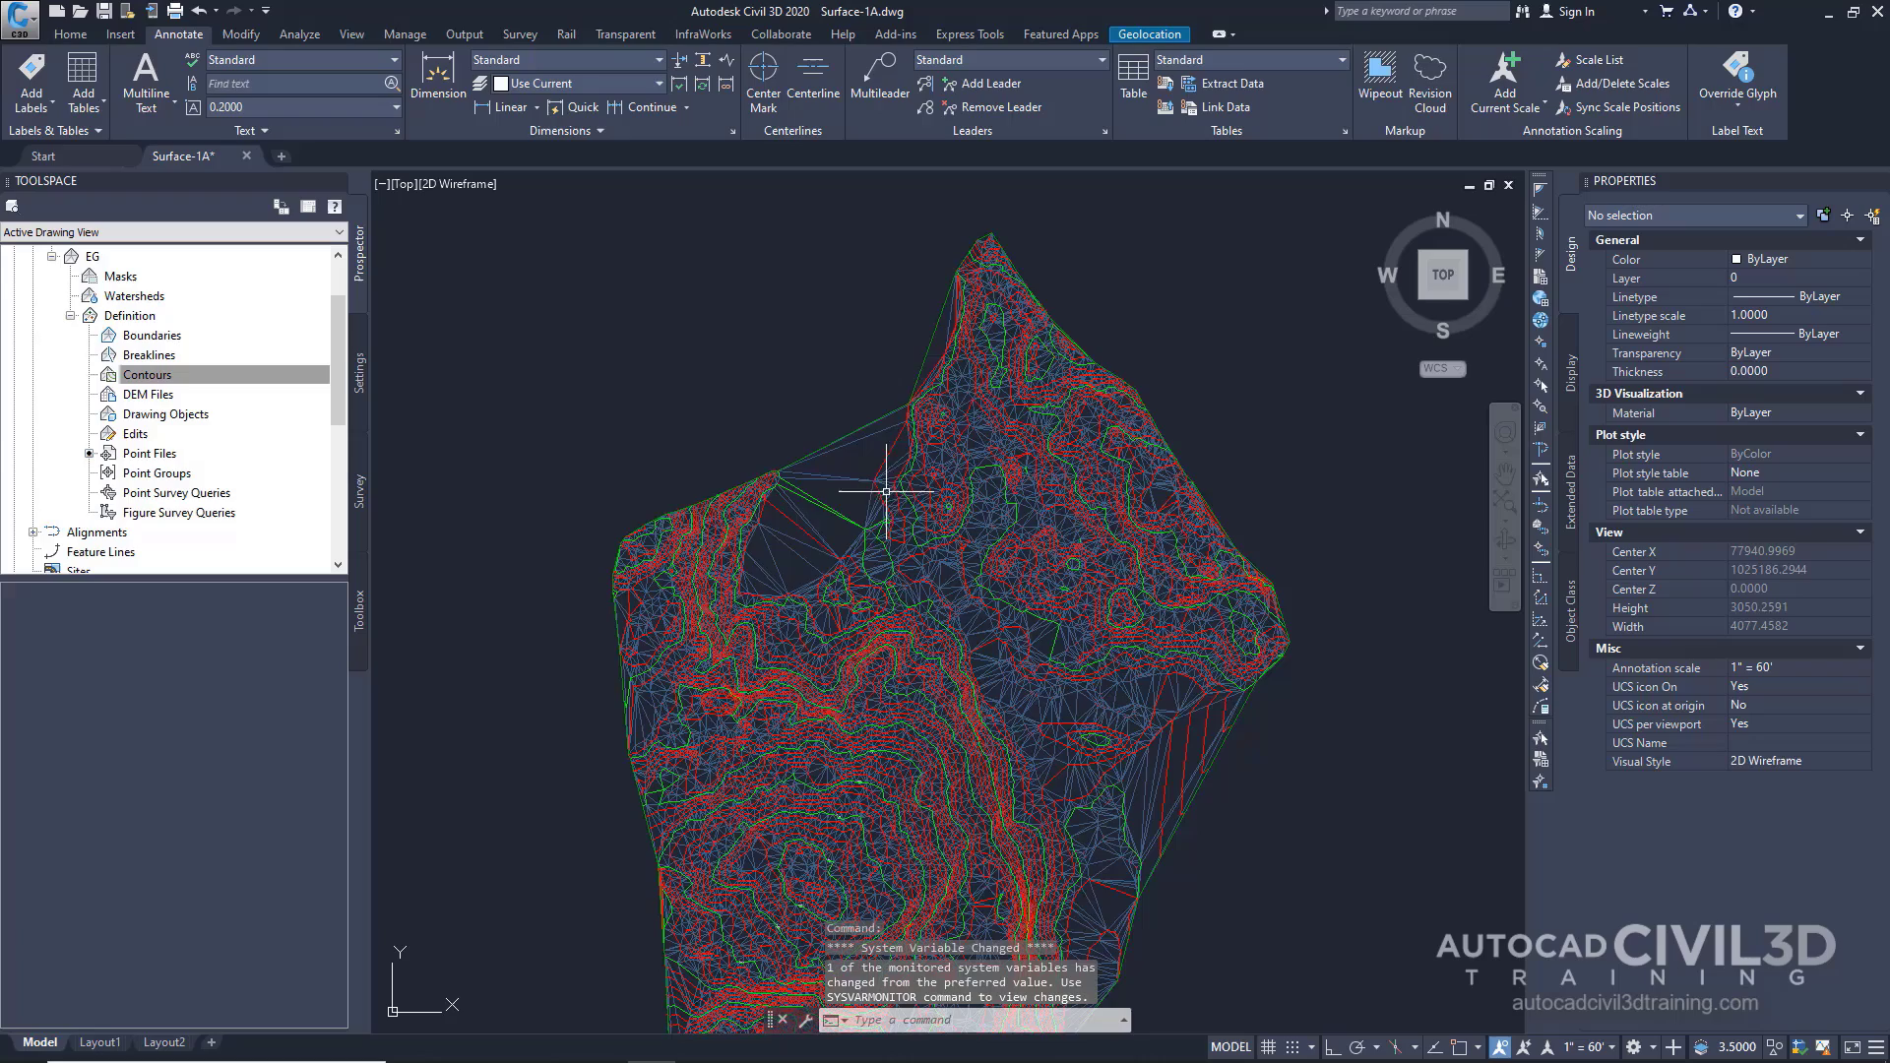
- Examine the long triangles that bridge the notch in the EG surface's northwestern boundary
scroll(887, 491, "up", 3)
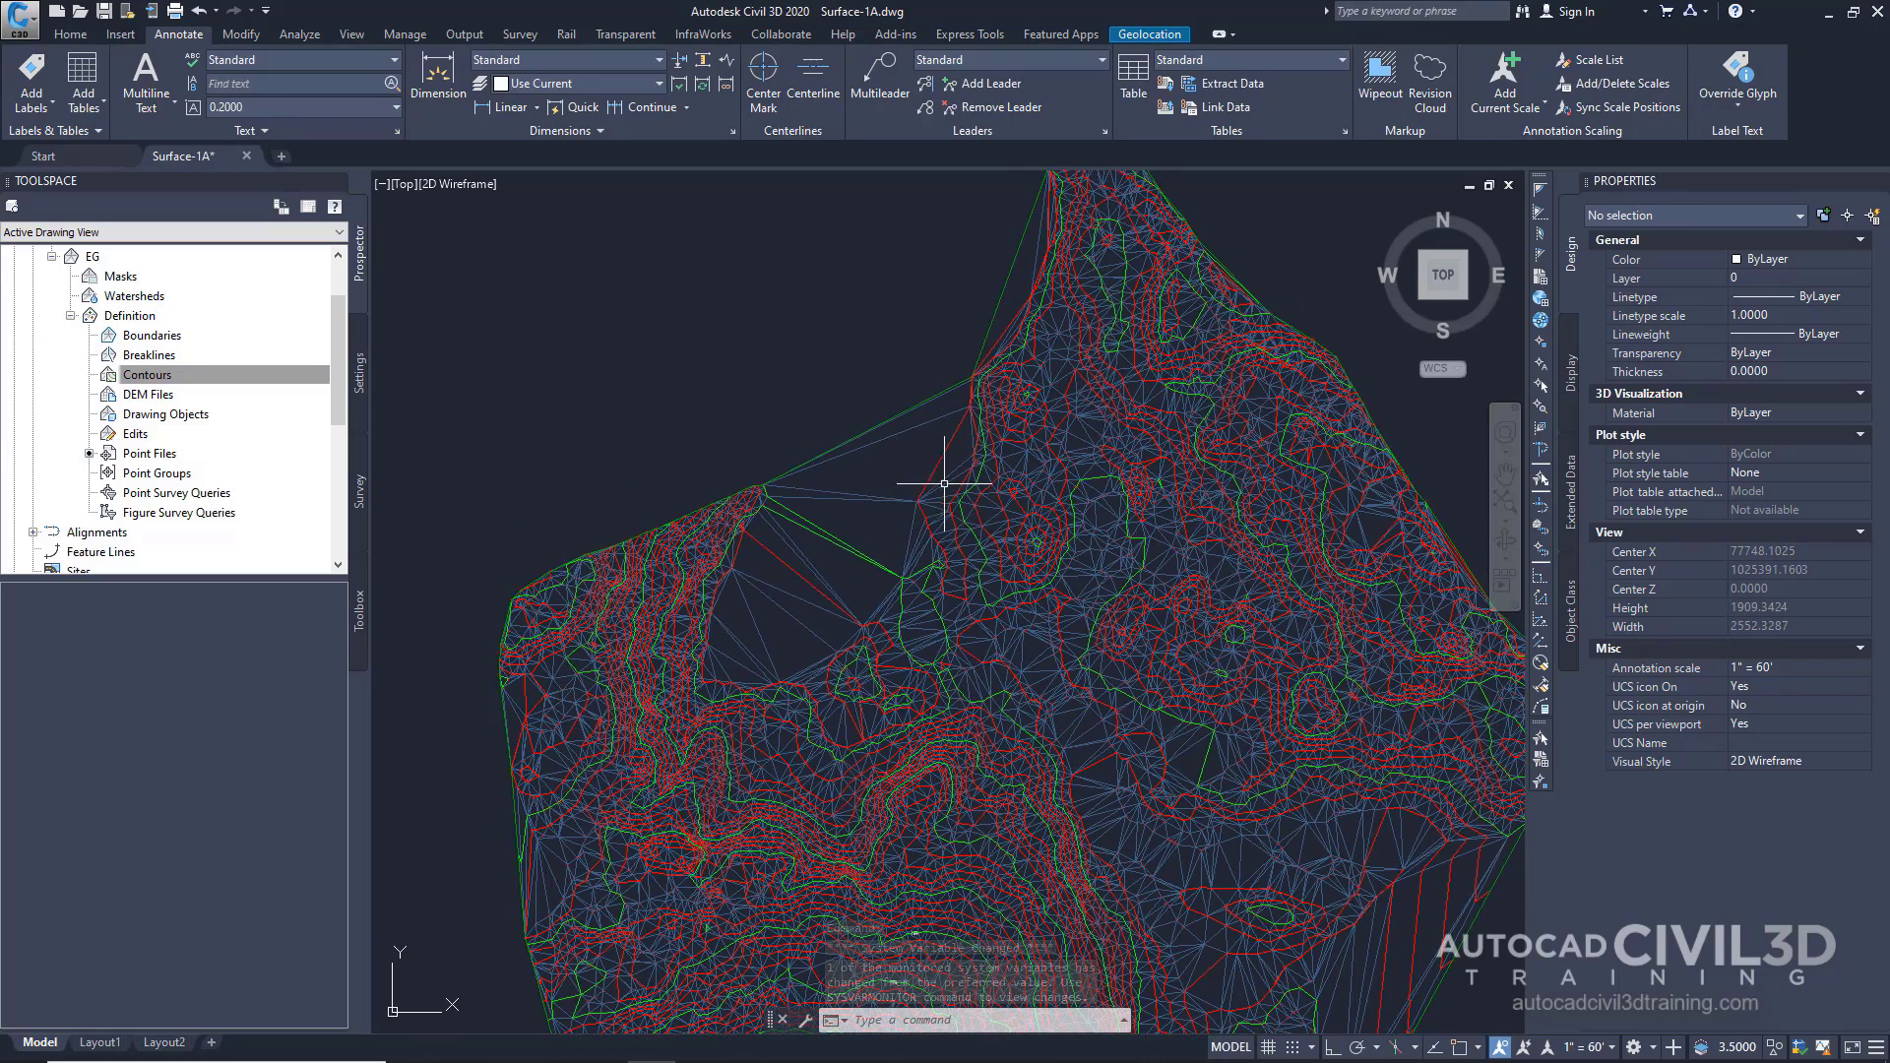
middle_click_drag(978, 464, 999, 493)
scroll(999, 493, "up", 2)
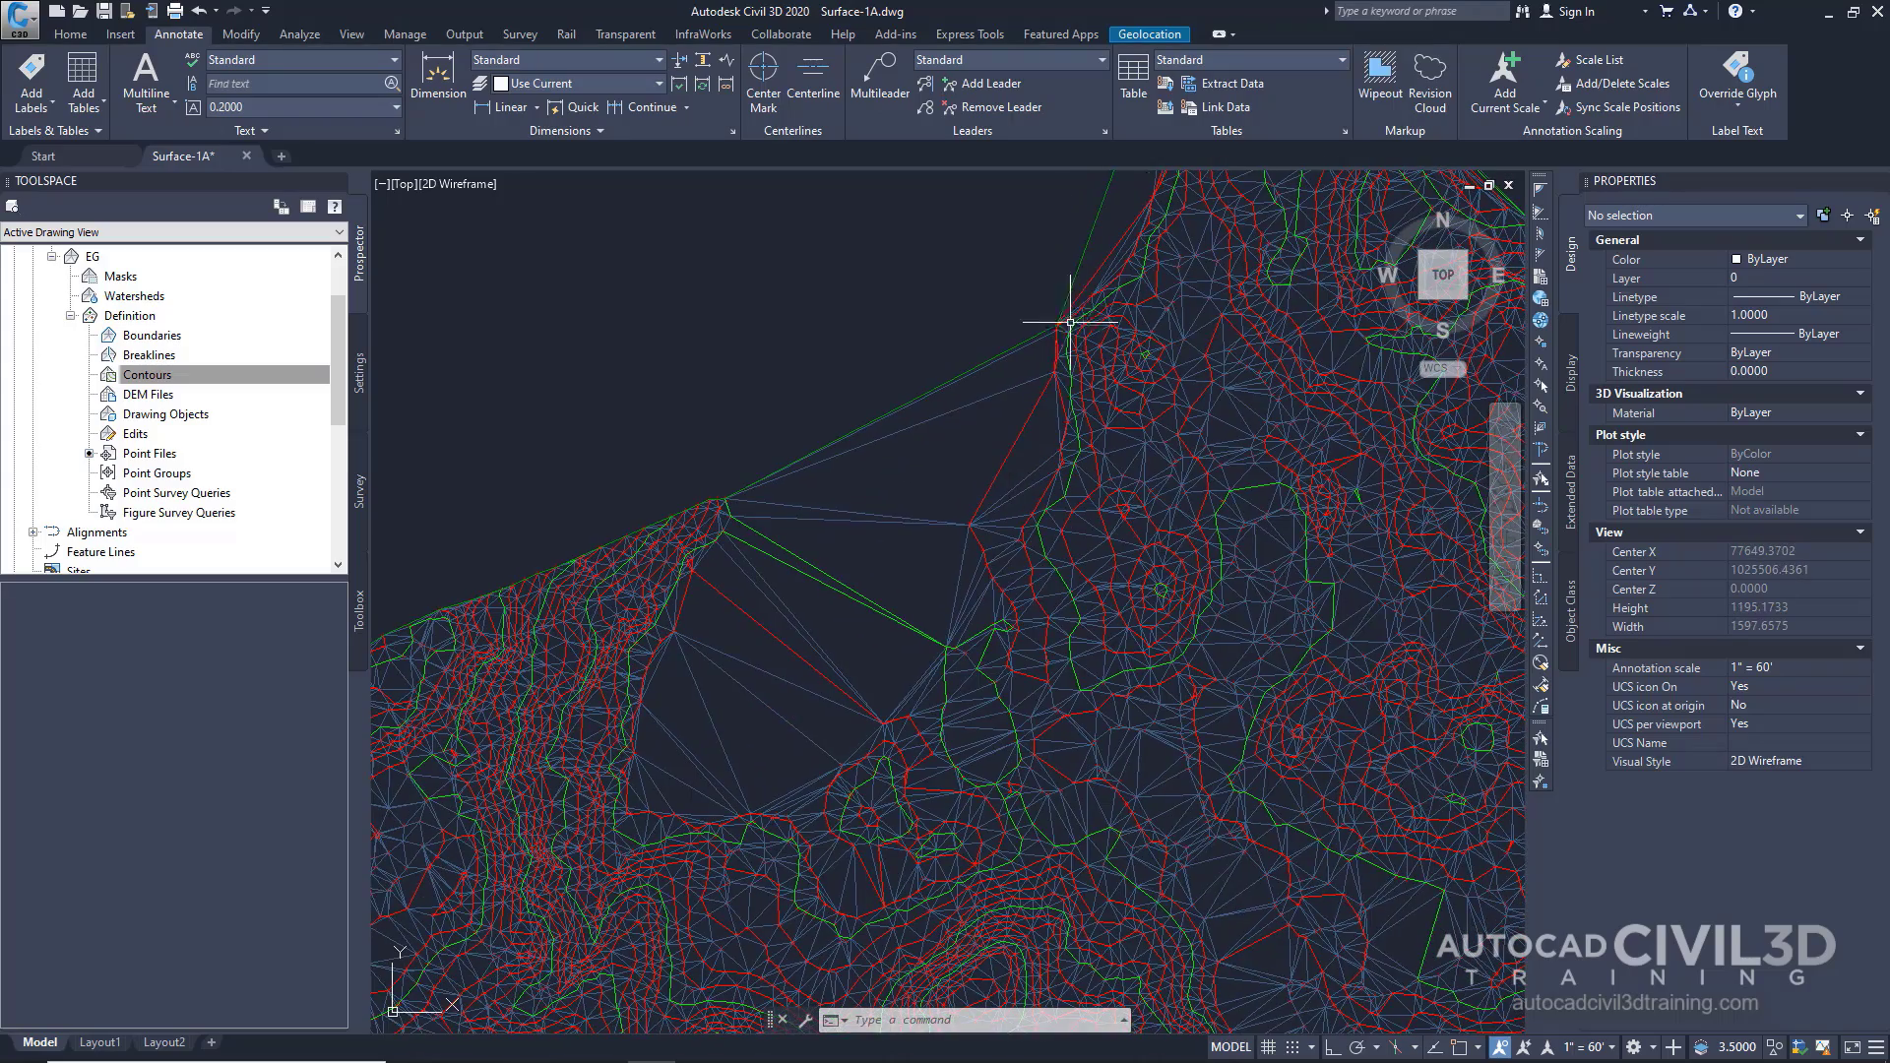
scroll(1053, 369, "down", 4)
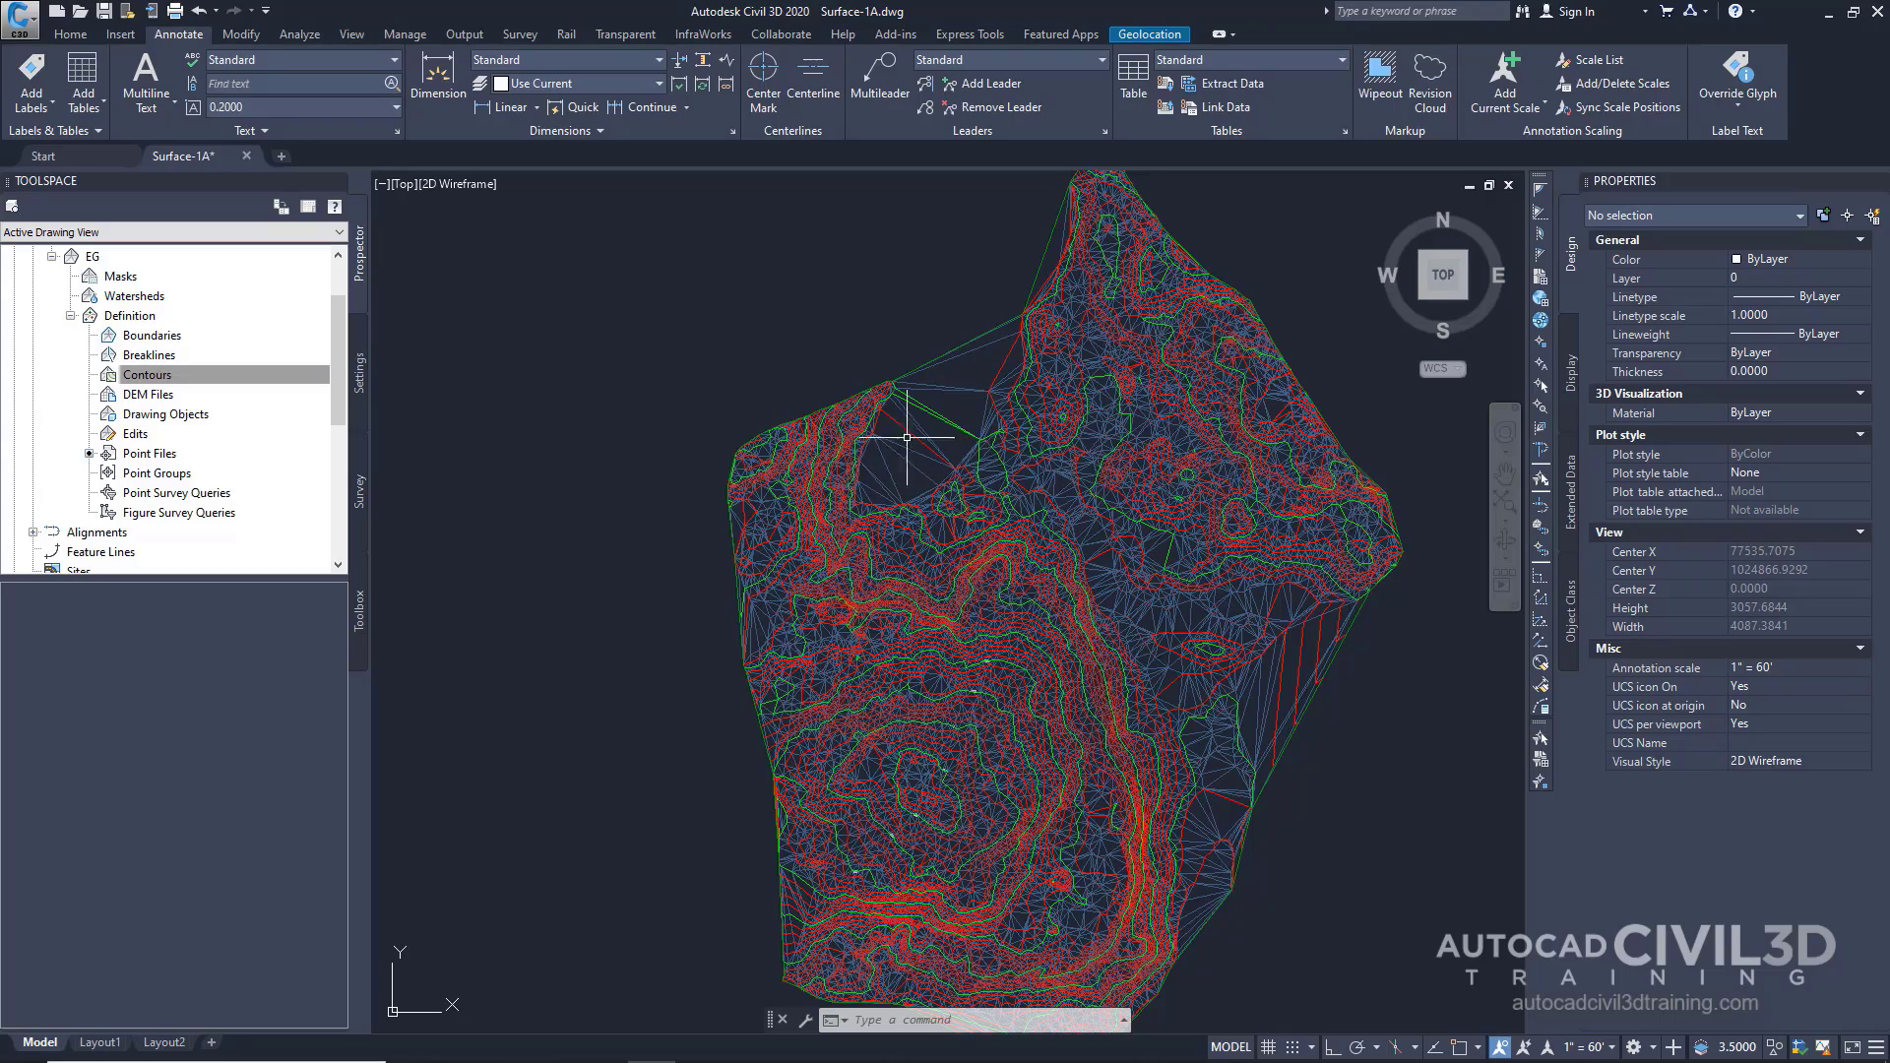
scroll(832, 463, "up", 2)
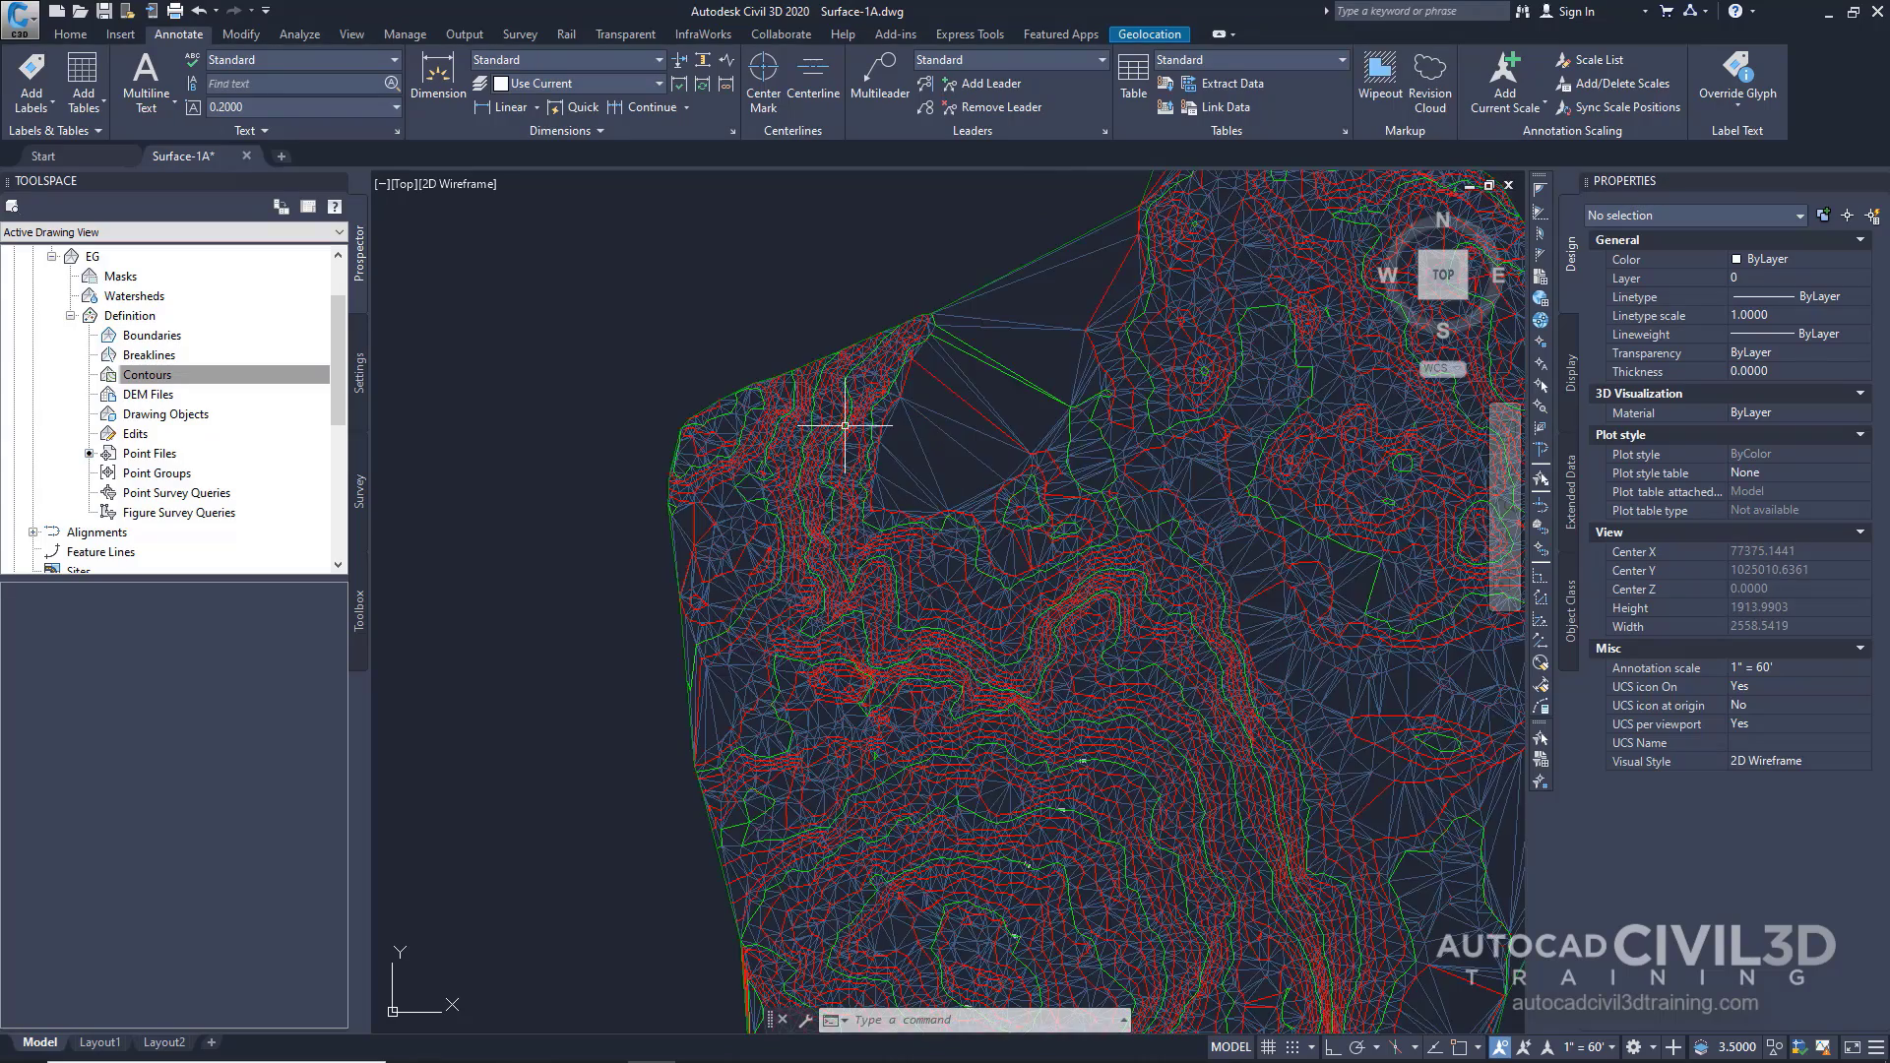
scroll(894, 465, "up", 2)
middle_click_drag(819, 489, 826, 528)
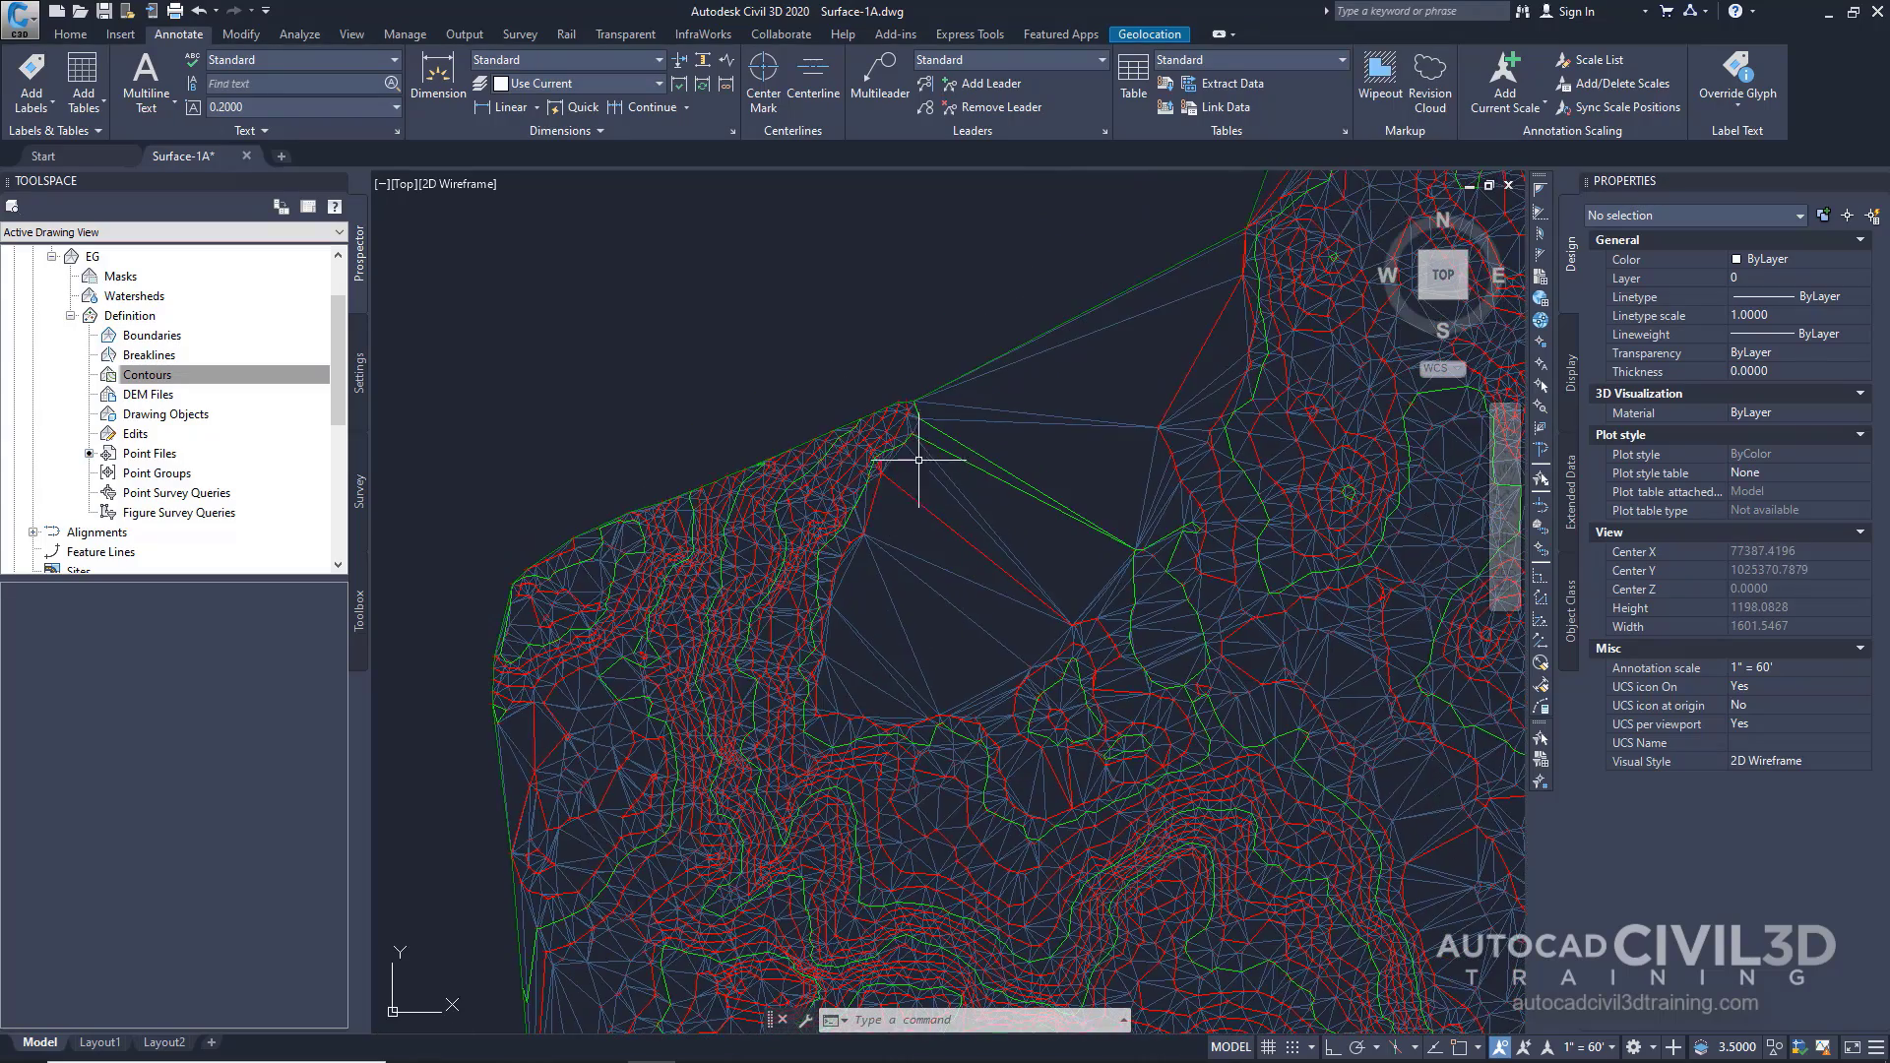
scroll(921, 449, "down", 2)
scroll(937, 449, "up", 6)
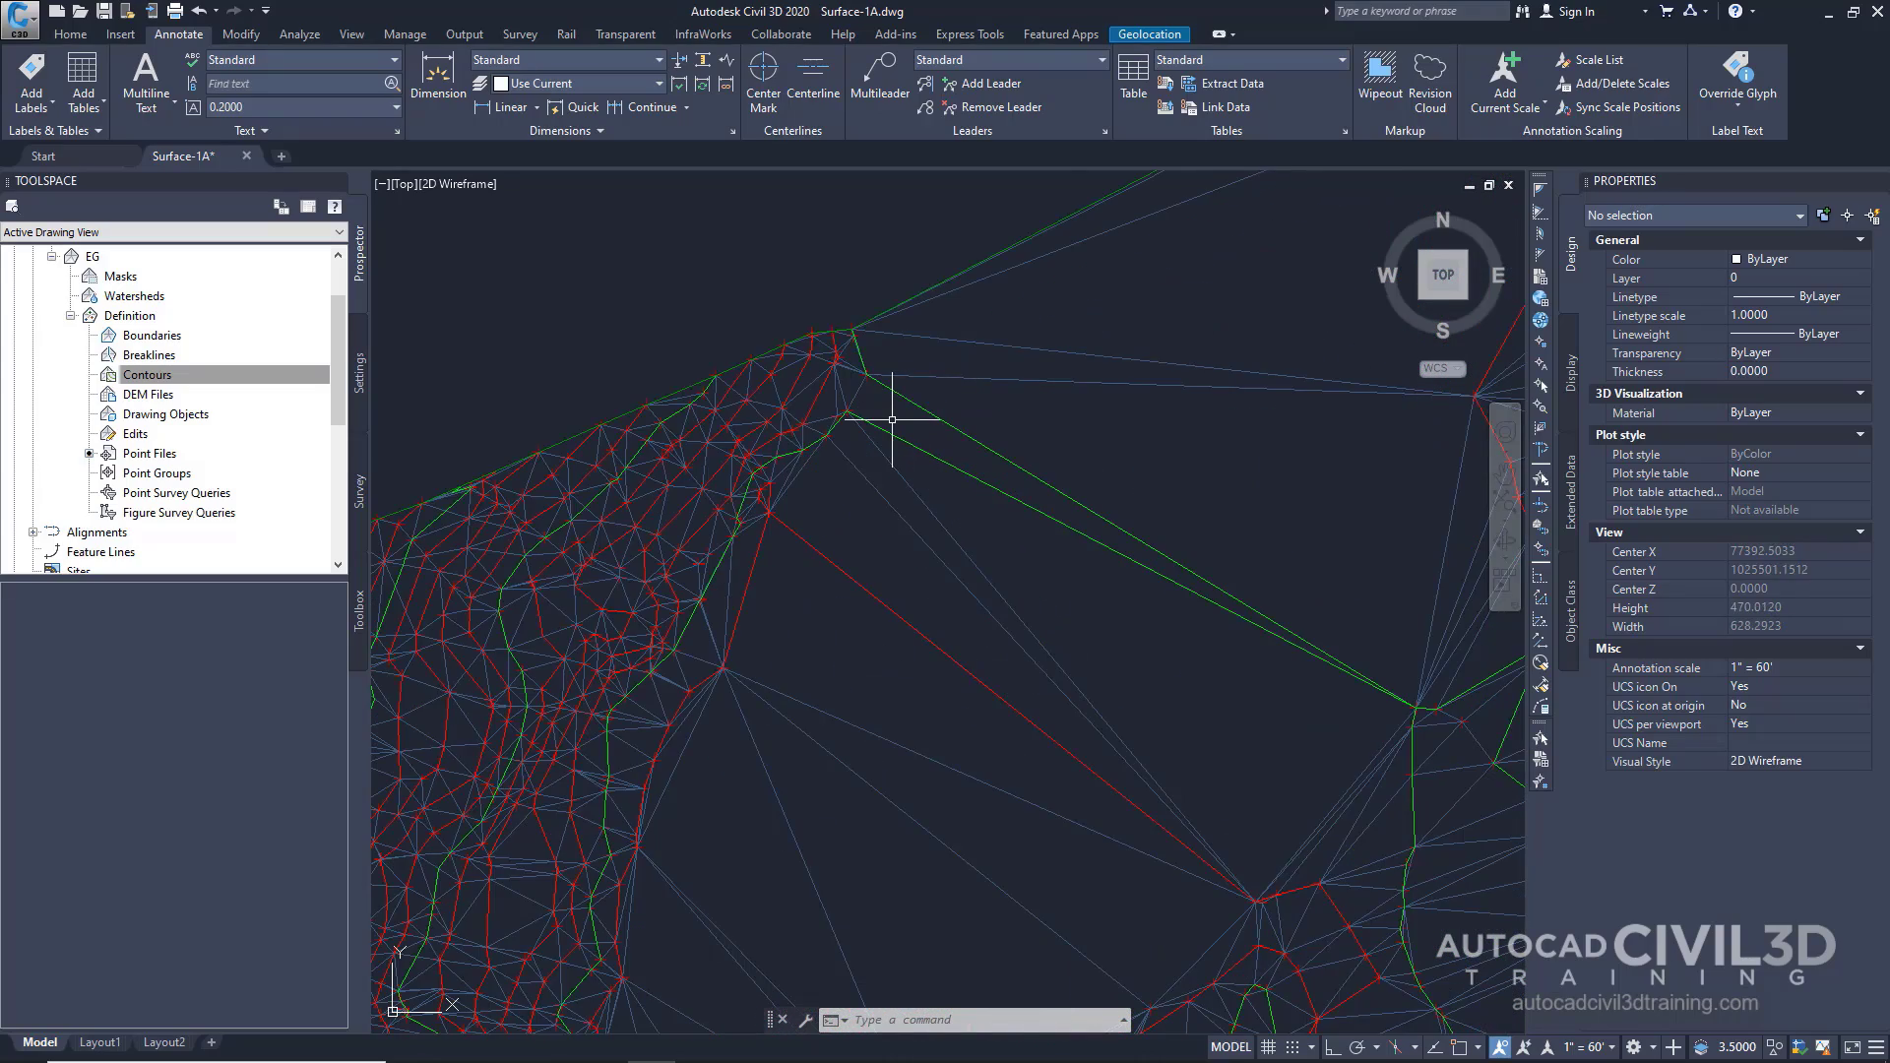
scroll(890, 418, "down", 2)
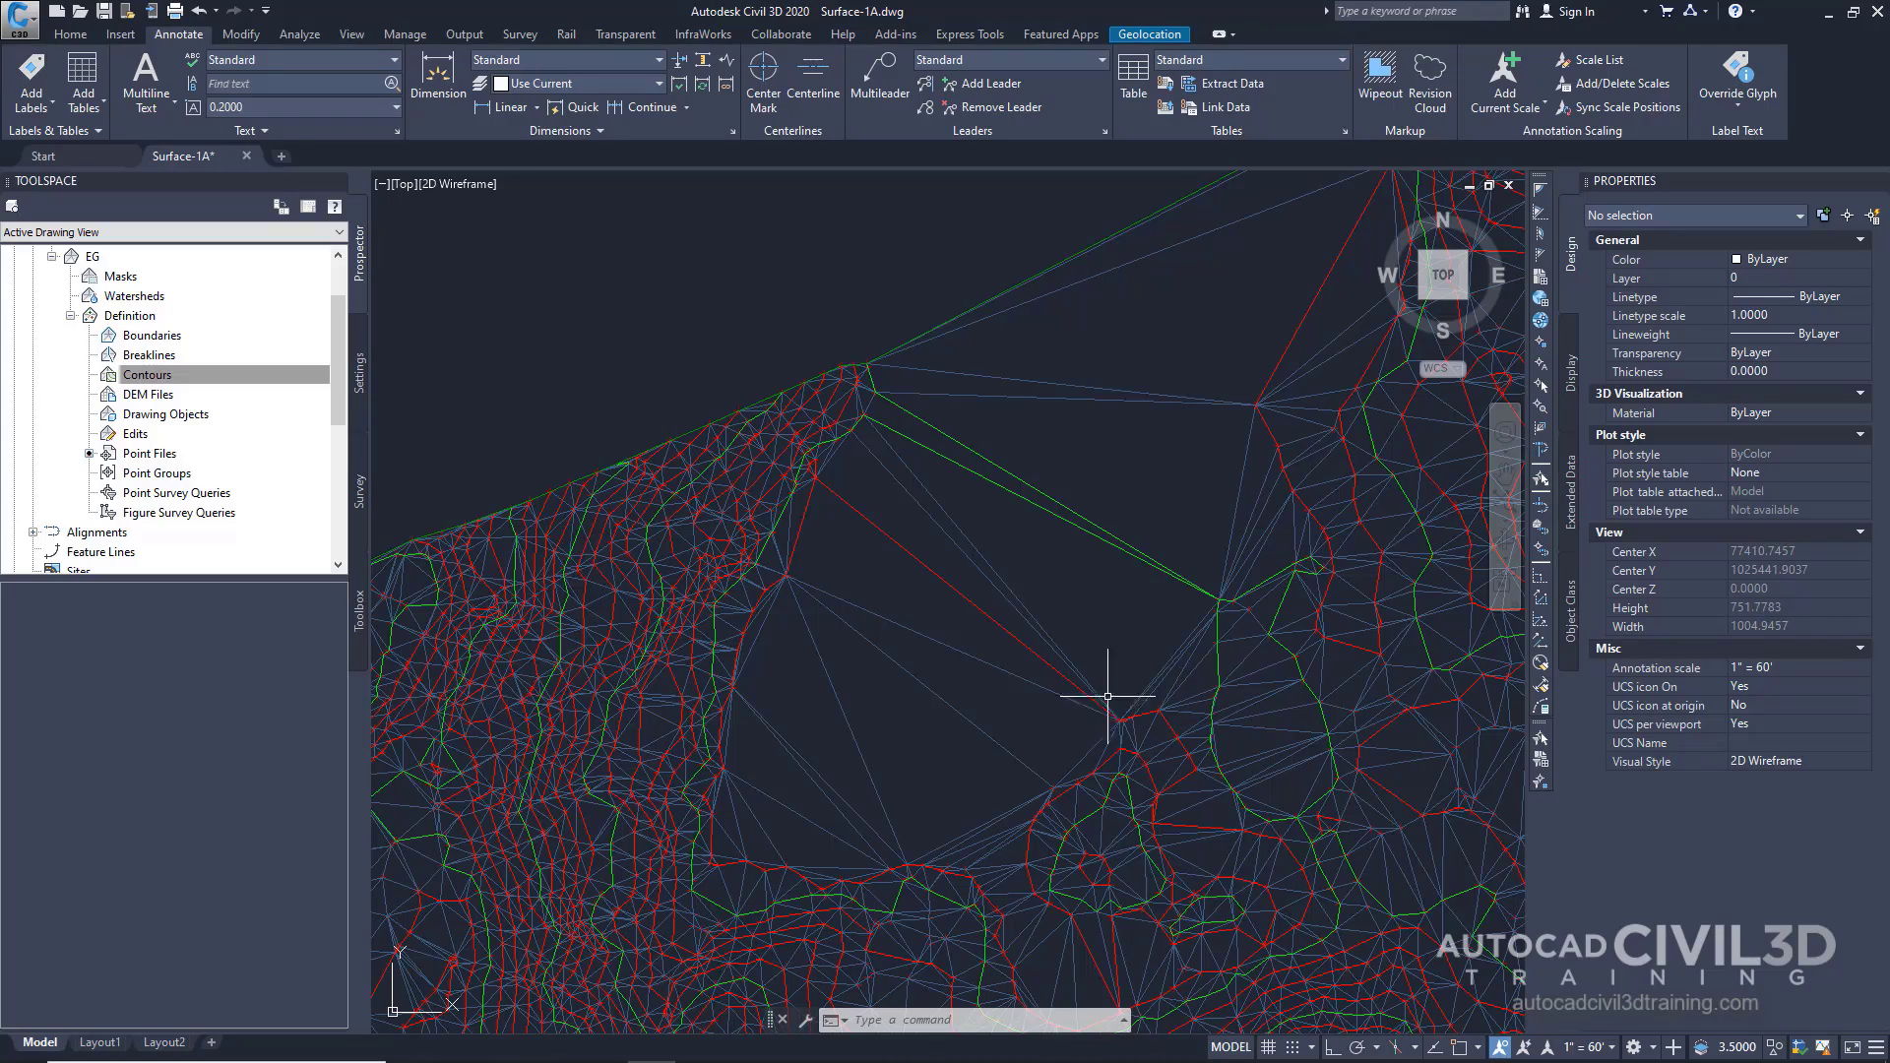
- Examine how the straight contour lines cross the sparse area inside the notch and meet the denser triangles on both sides
scroll(864, 515, "down", 1)
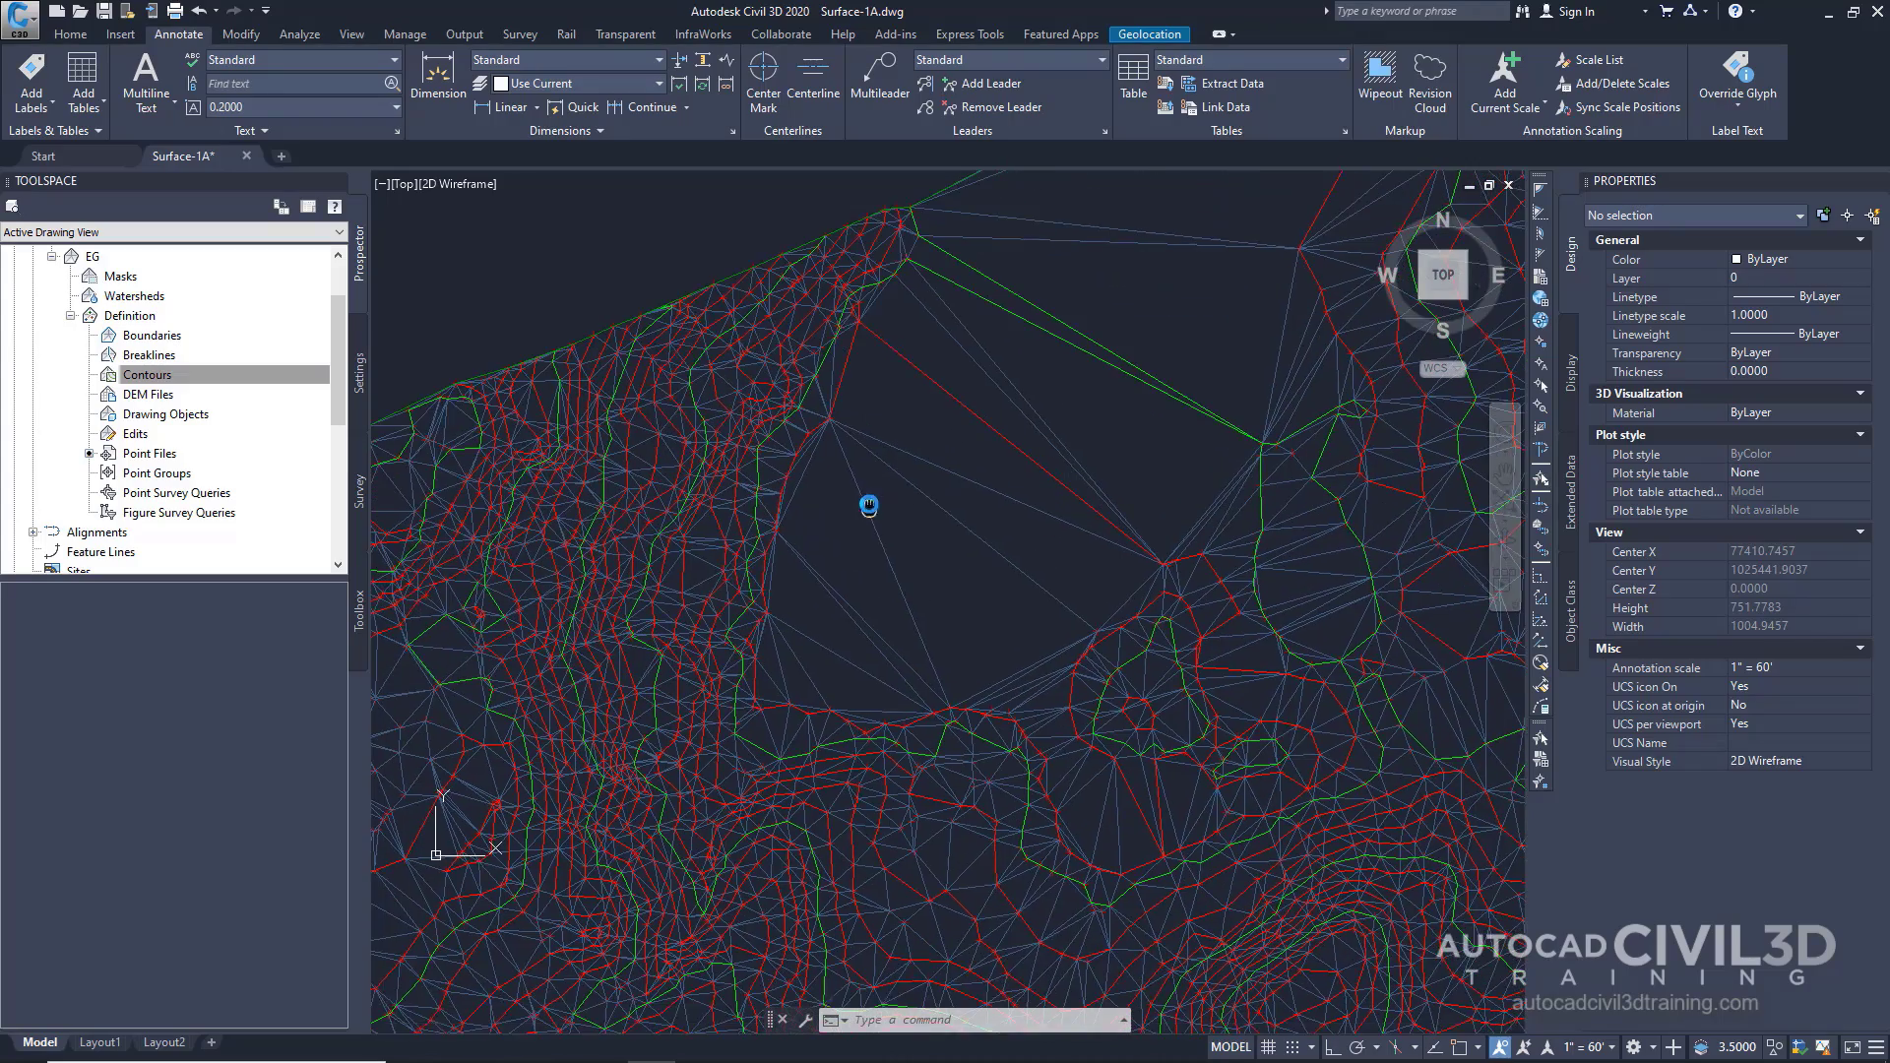
scroll(980, 497, "down", 1)
scroll(993, 484, "up", 1)
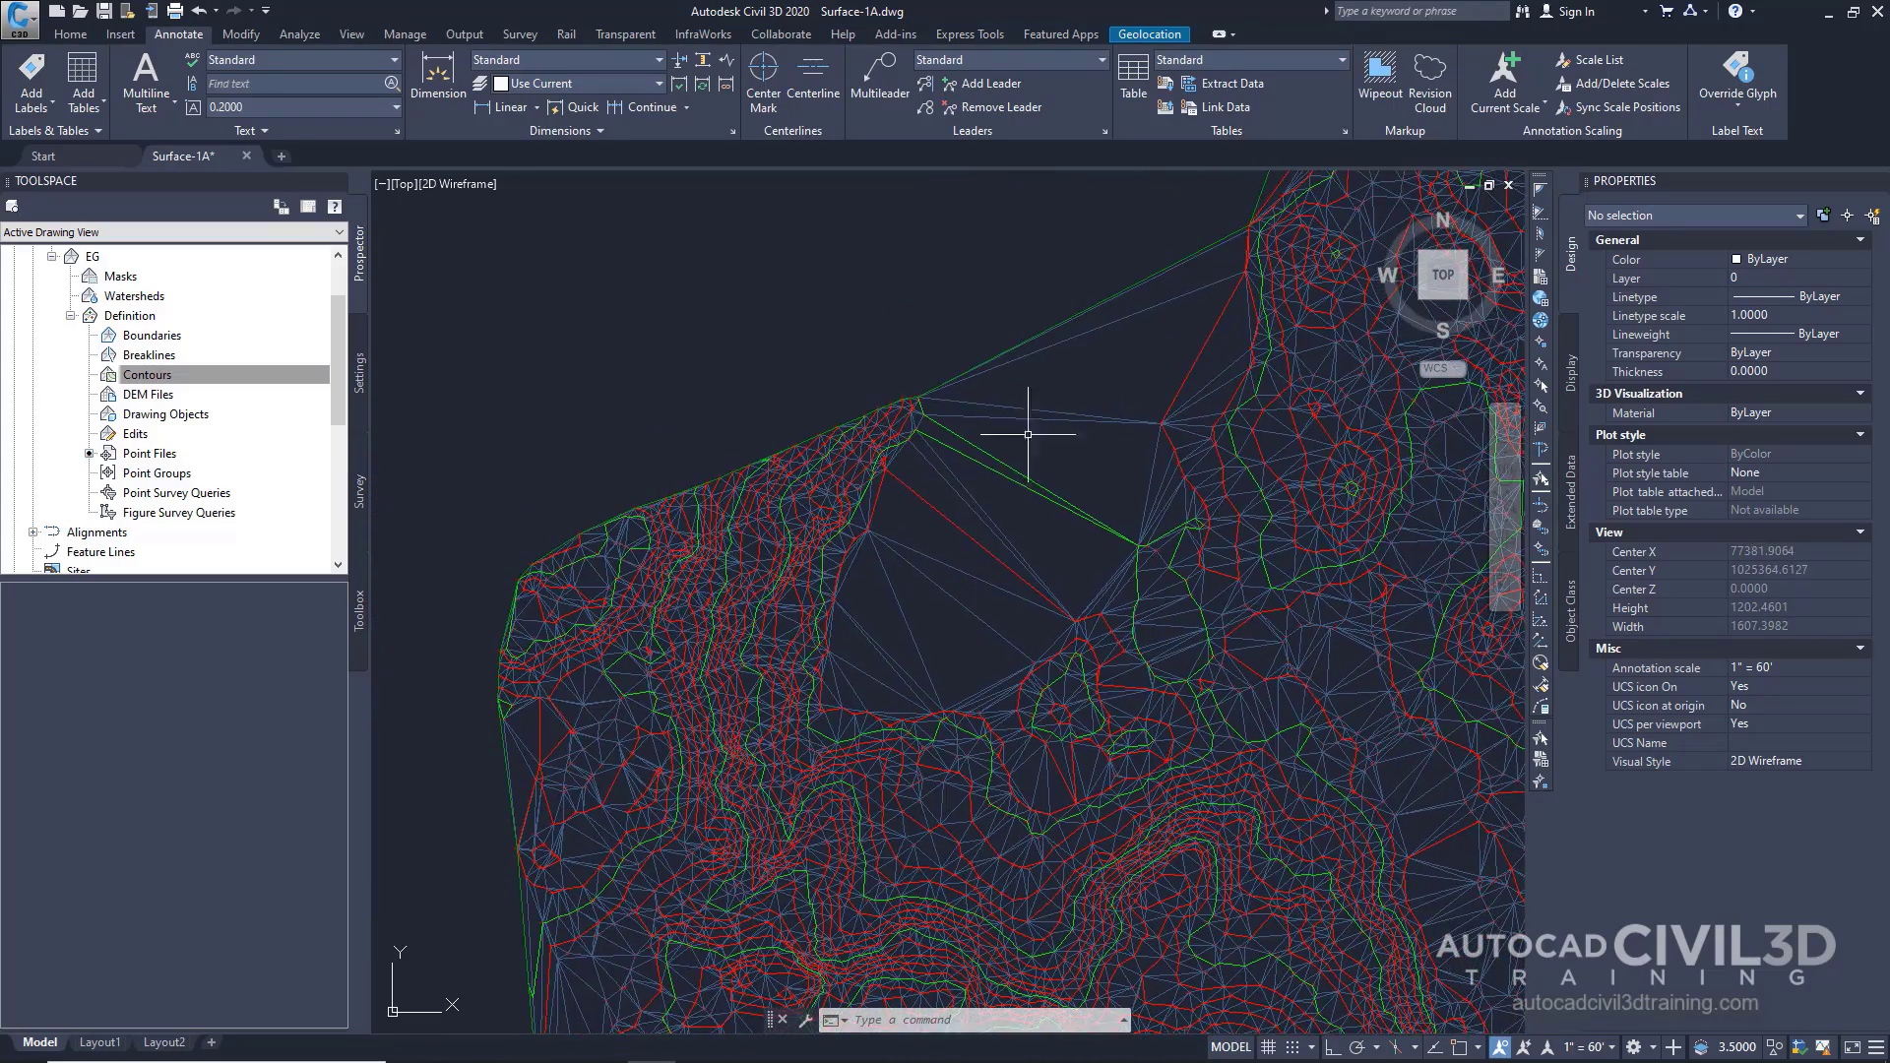
scroll(975, 562, "up", 1)
scroll(980, 537, "up", 1)
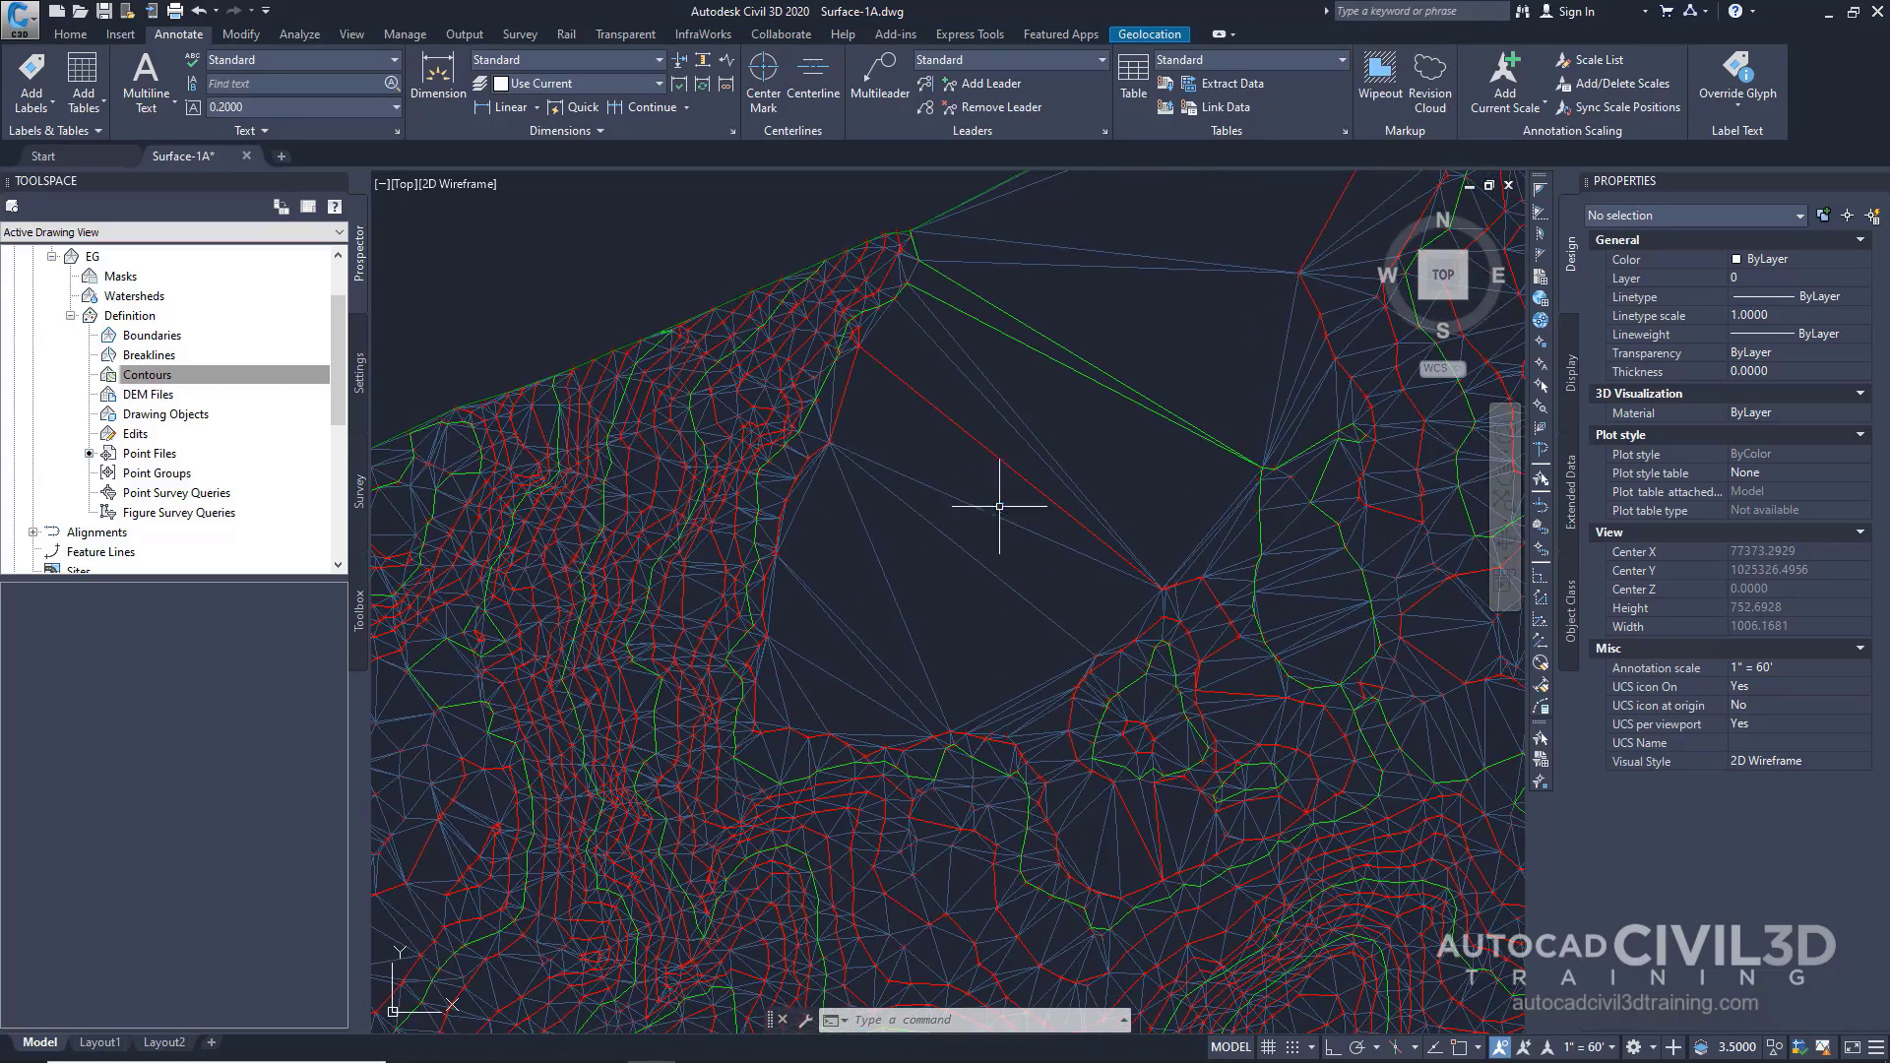
scroll(979, 536, "up", 1)
scroll(980, 532, "down", 4)
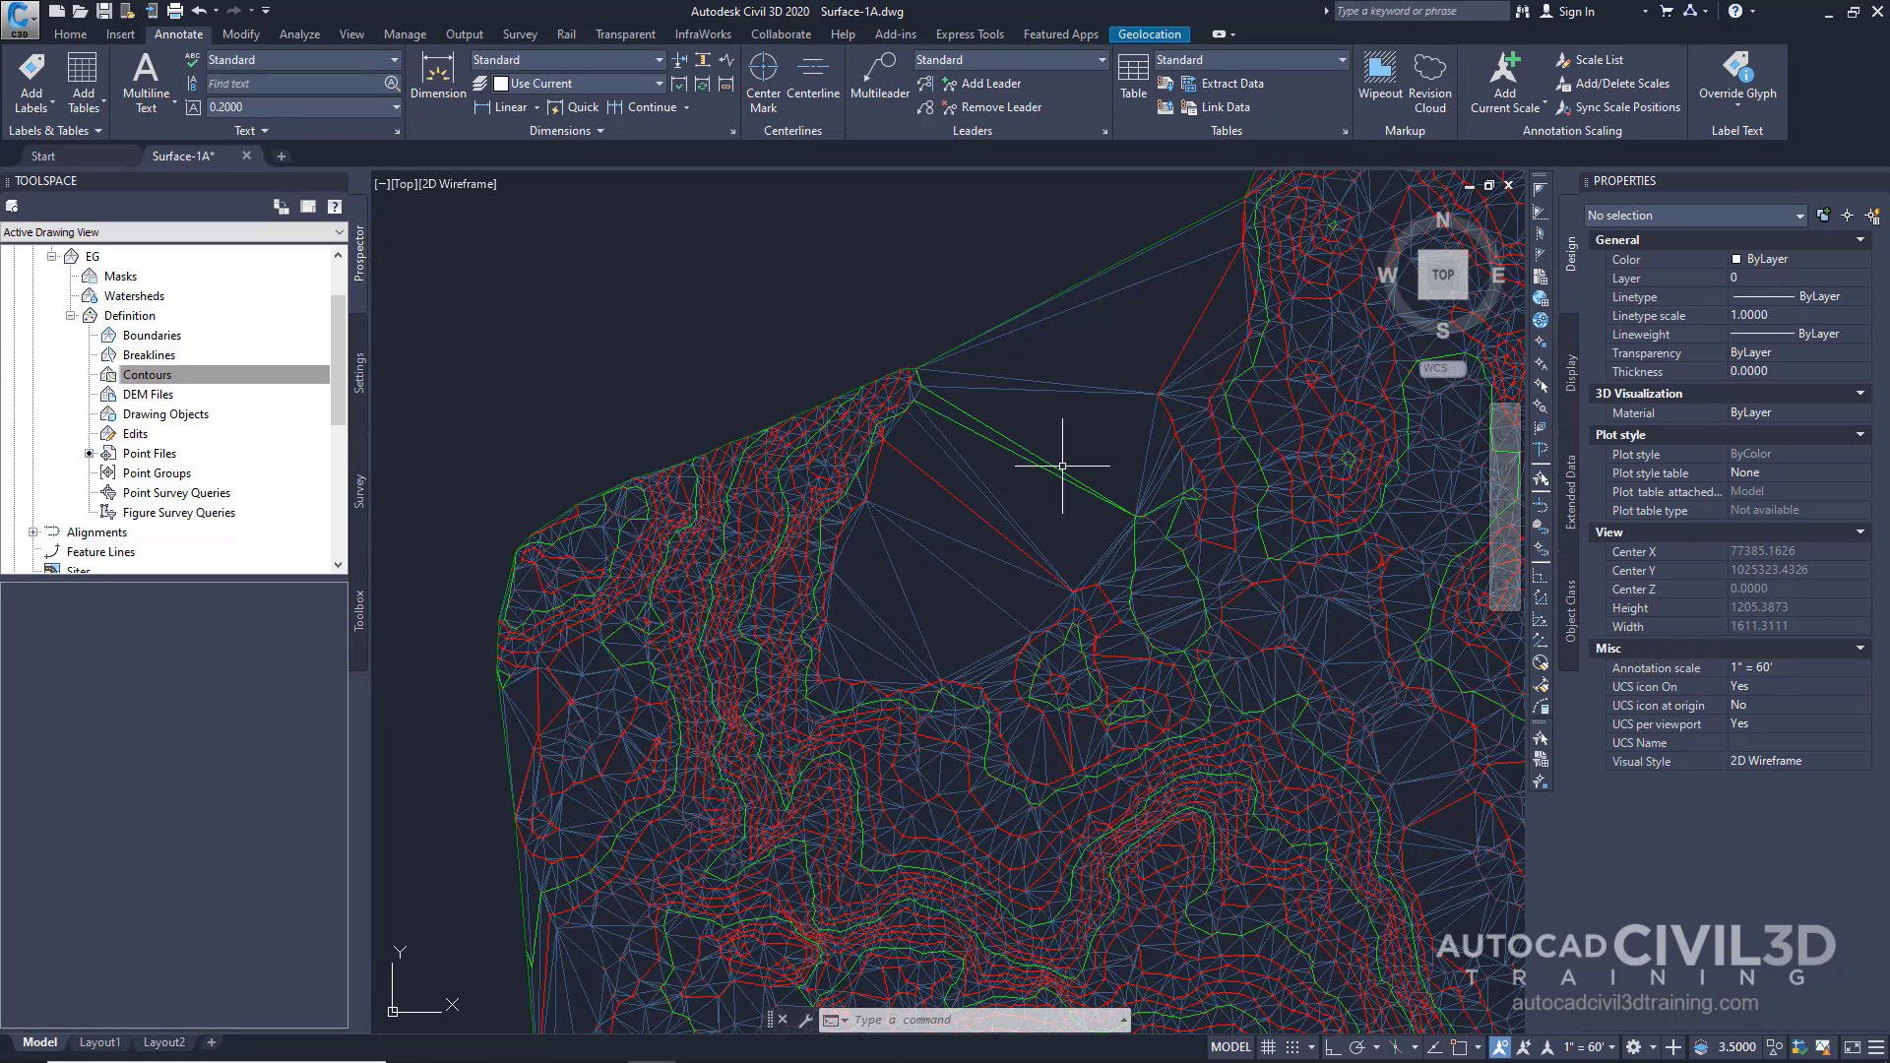
middle_click_drag(1106, 360, 1093, 394)
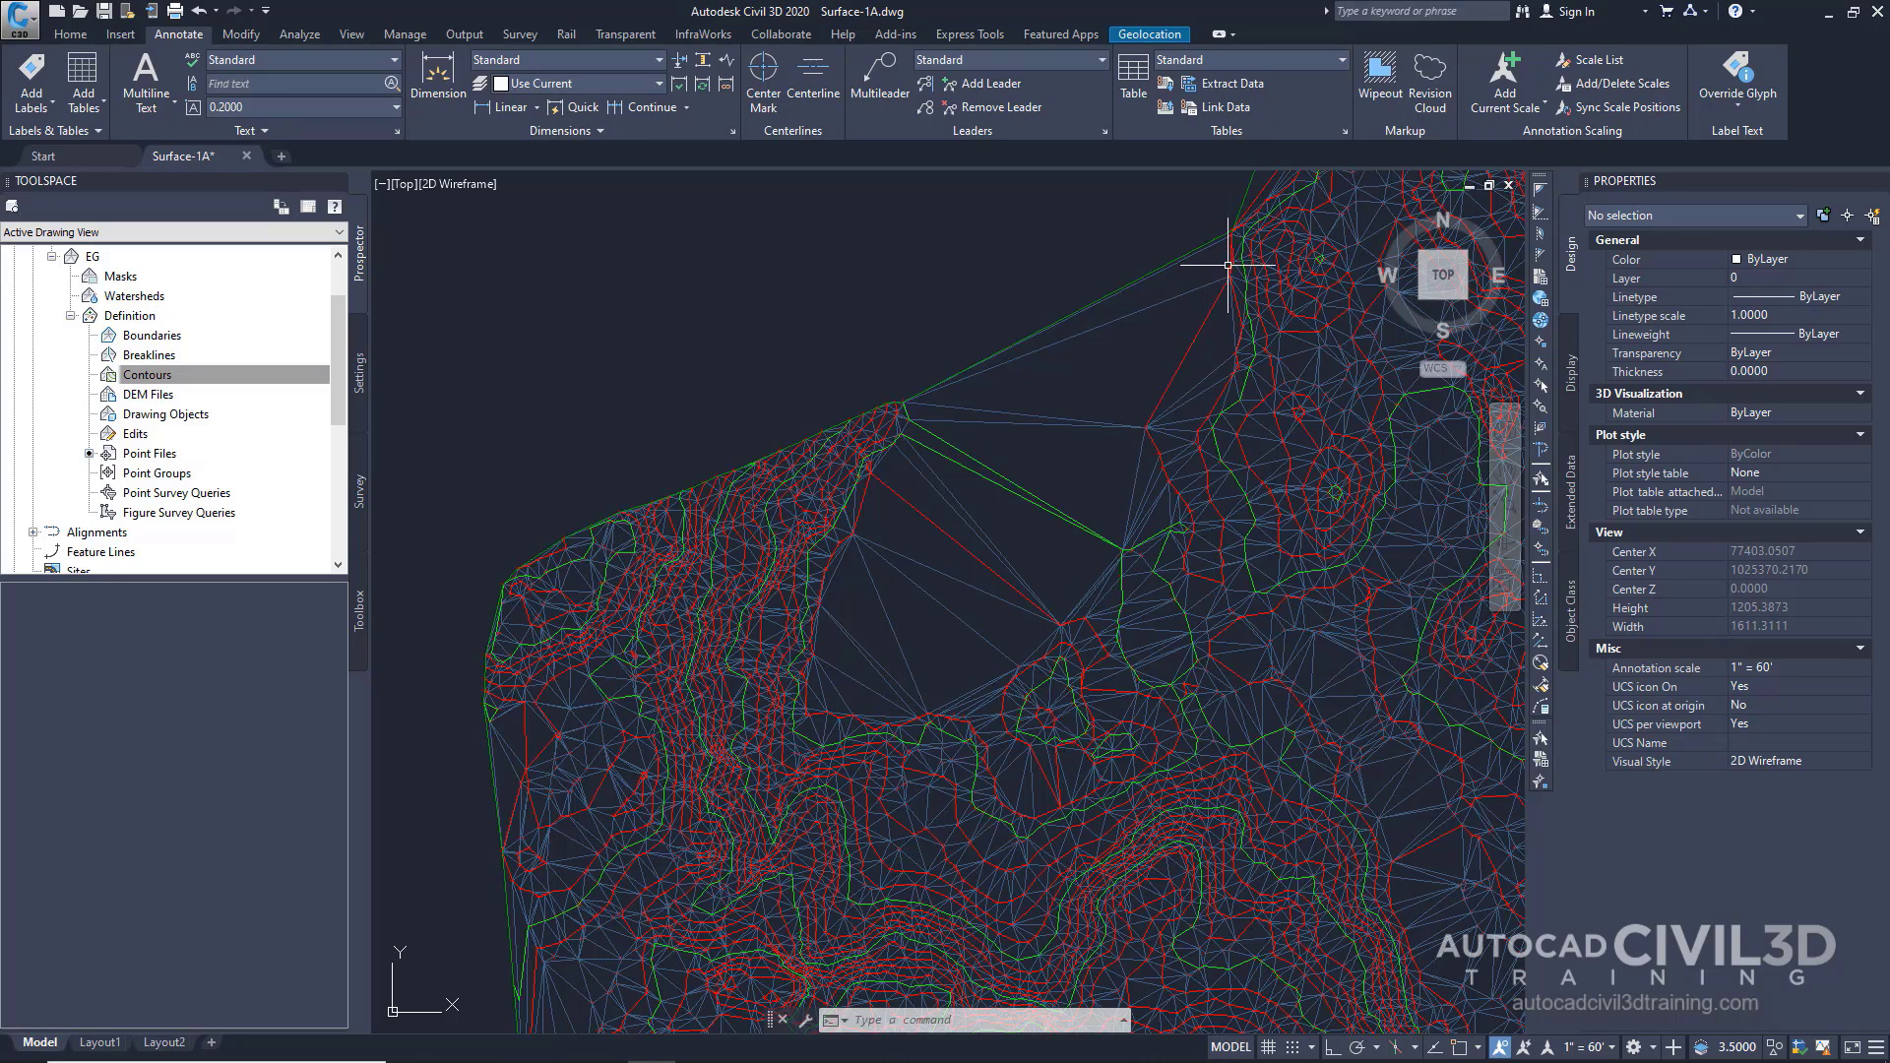
middle_click_drag(1228, 264, 1172, 354)
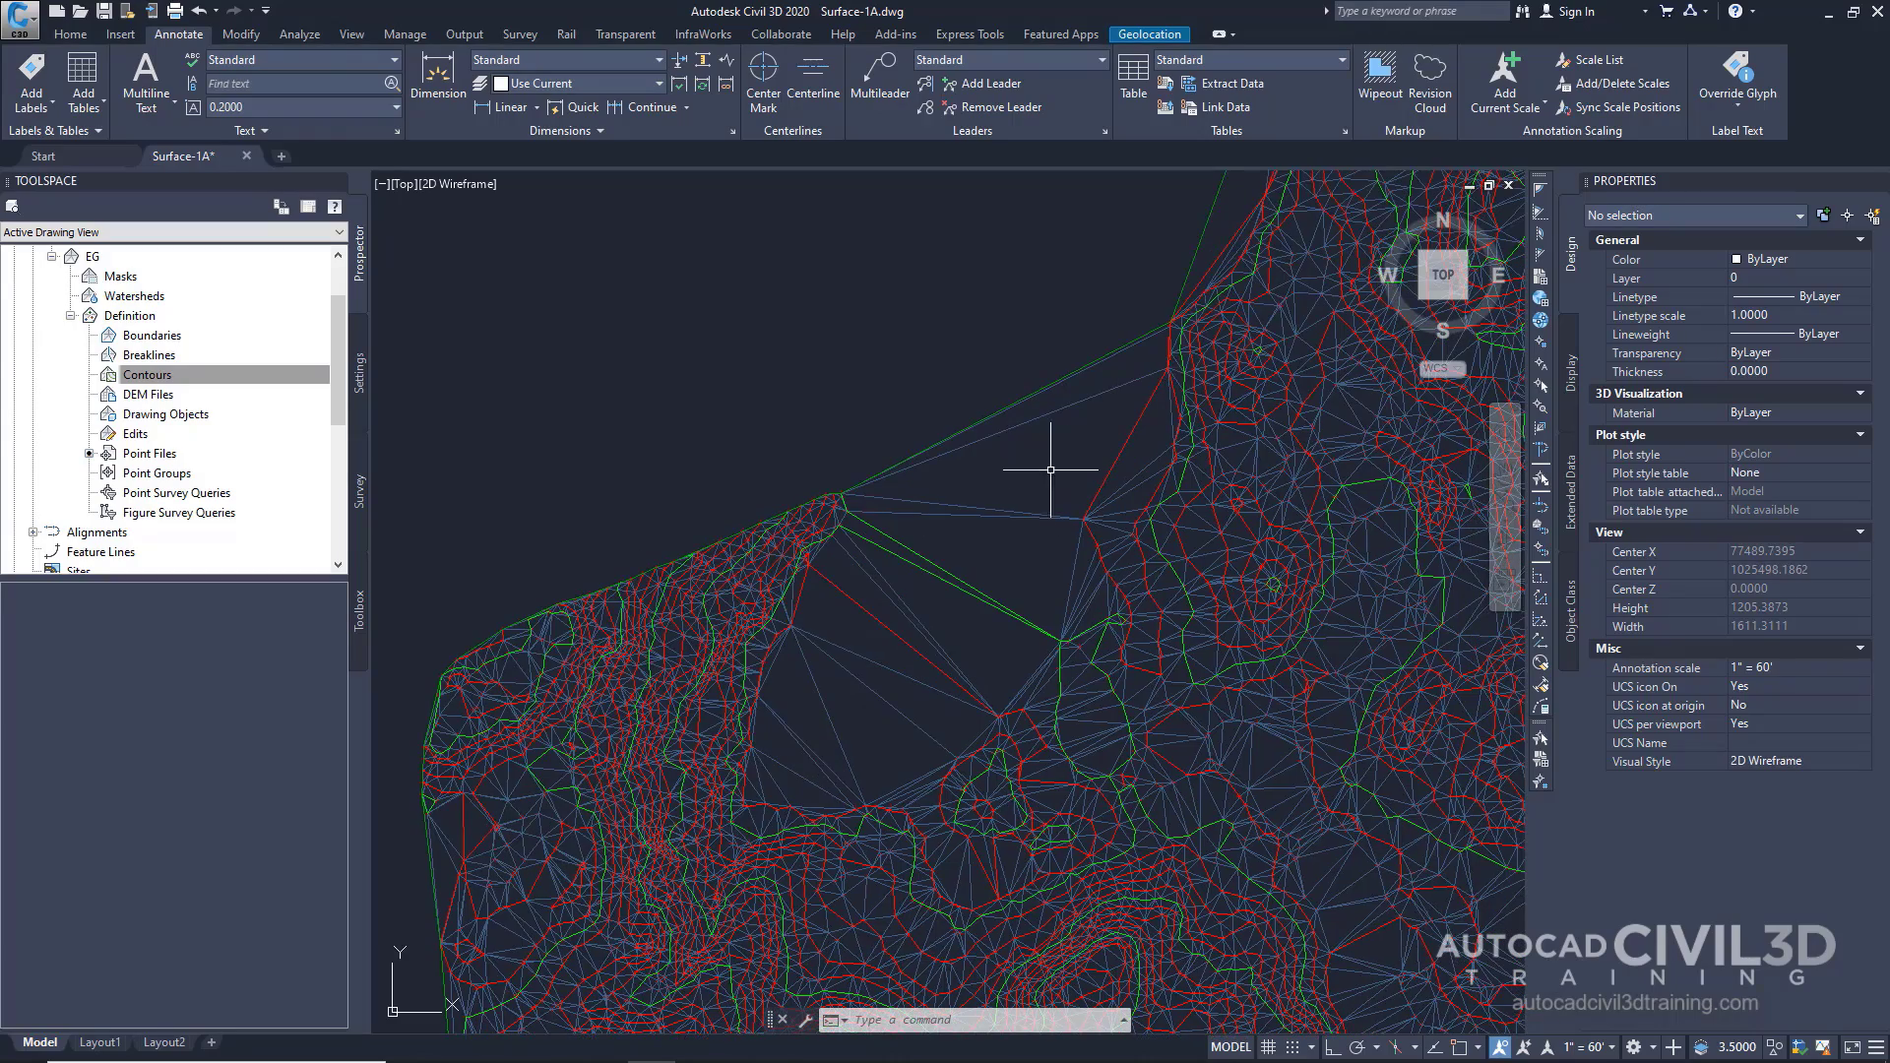
scroll(1043, 463, "down", 2)
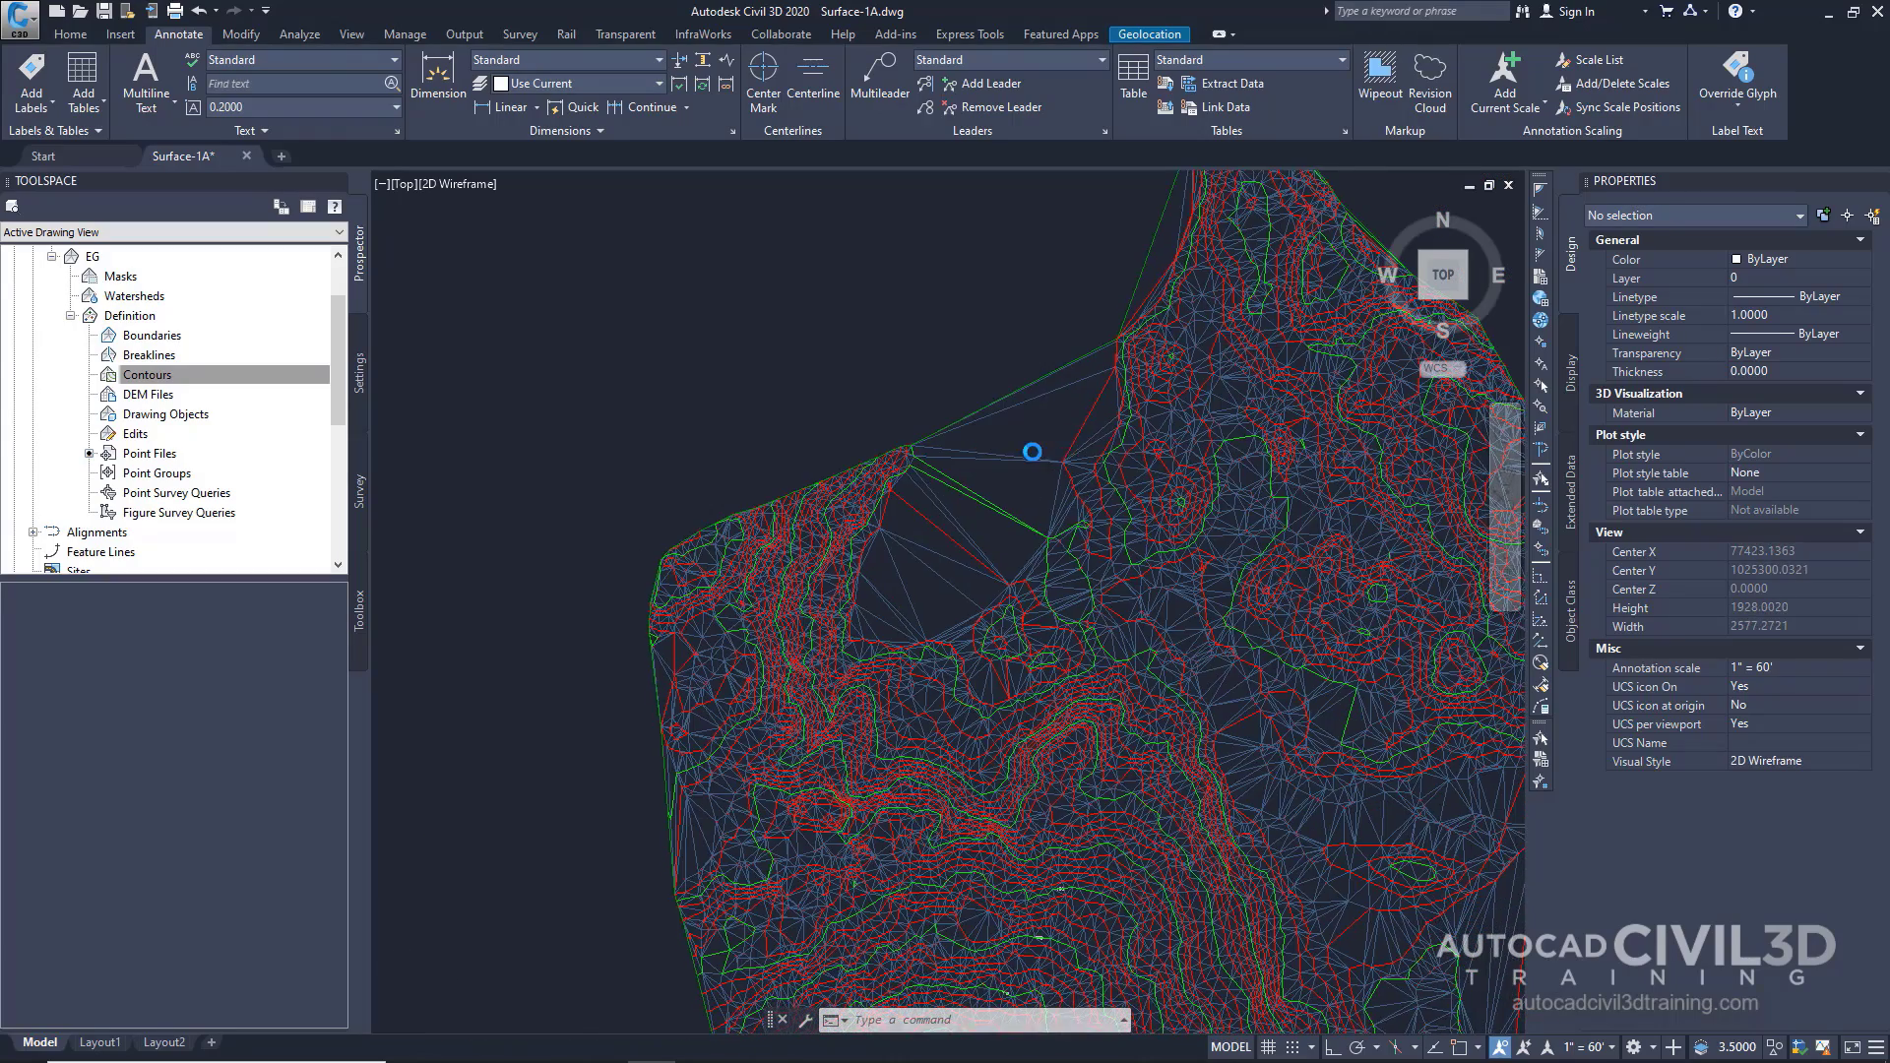
scroll(1034, 449, "up", 2)
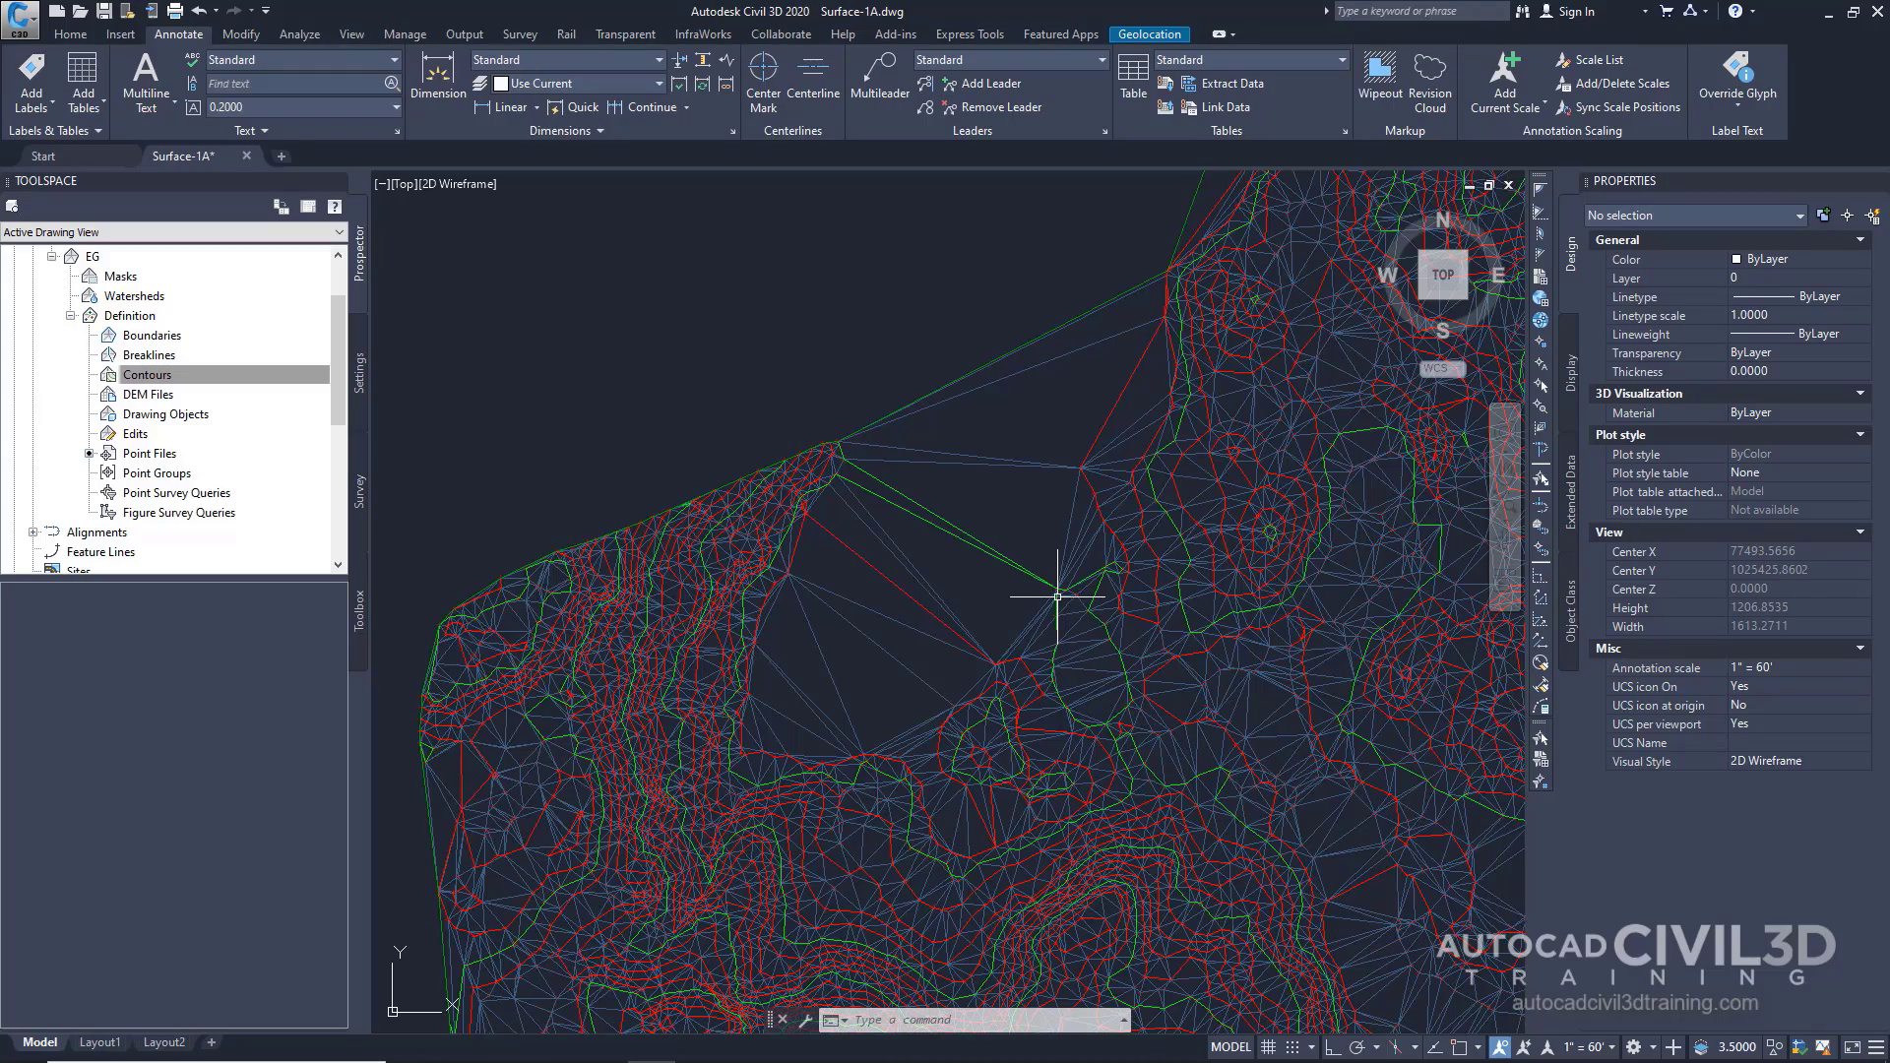
- Compare the sparse triangles along the EG surface's eastern edge with the dense ones around the 180 contour
scroll(1132, 536, "down", 3)
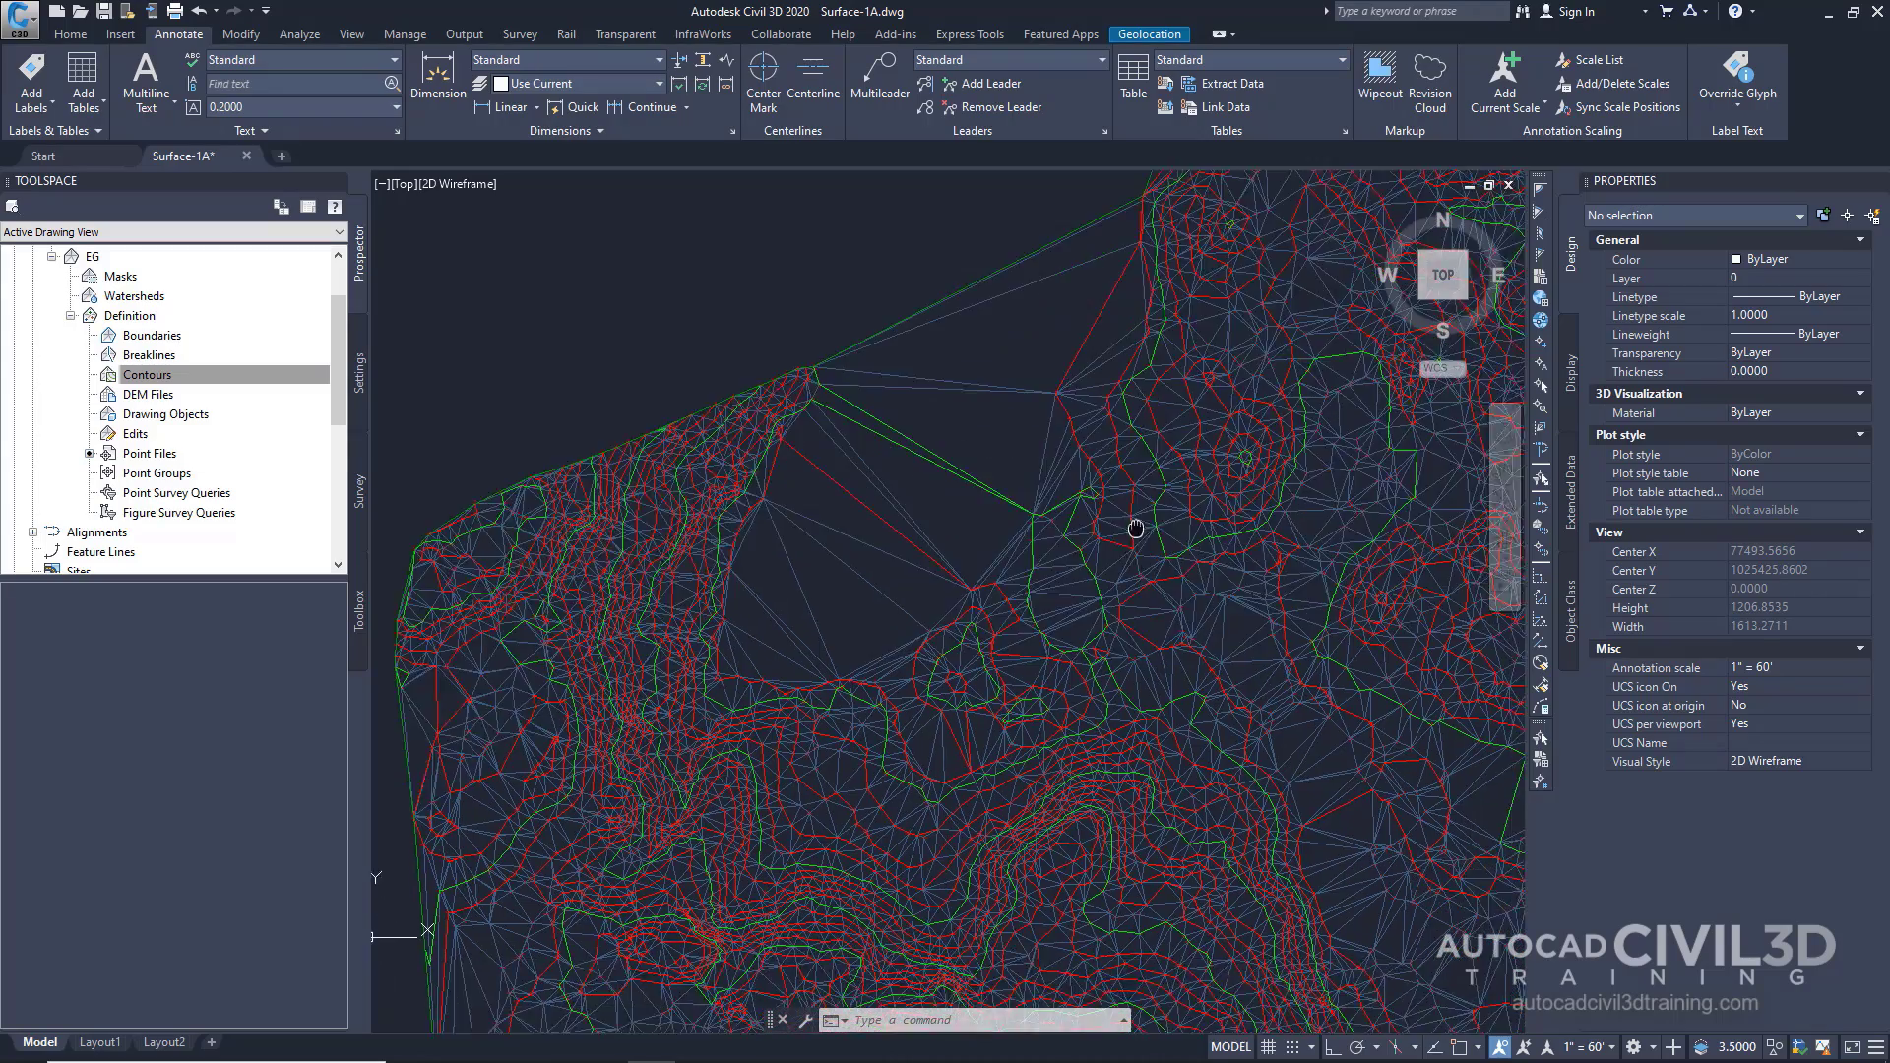
middle_click_drag(1154, 543, 1041, 559)
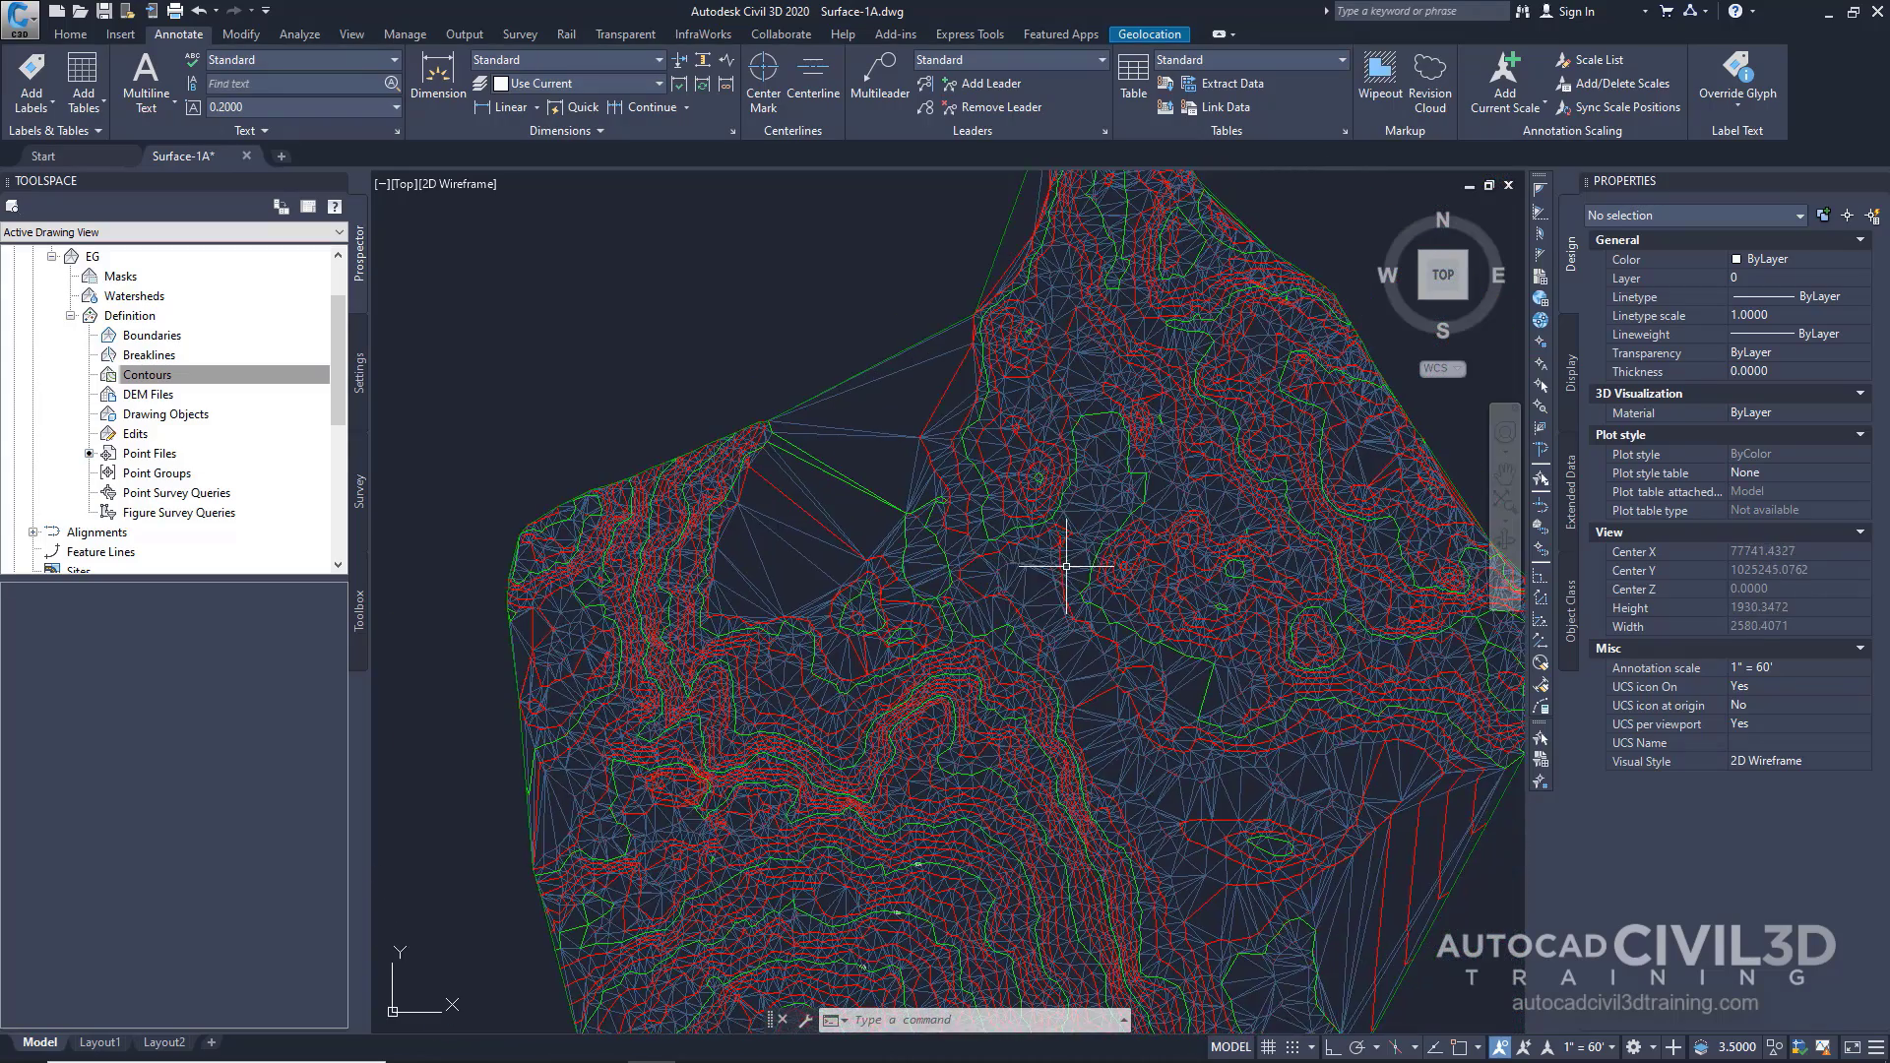
scroll(1068, 567, "down", 3)
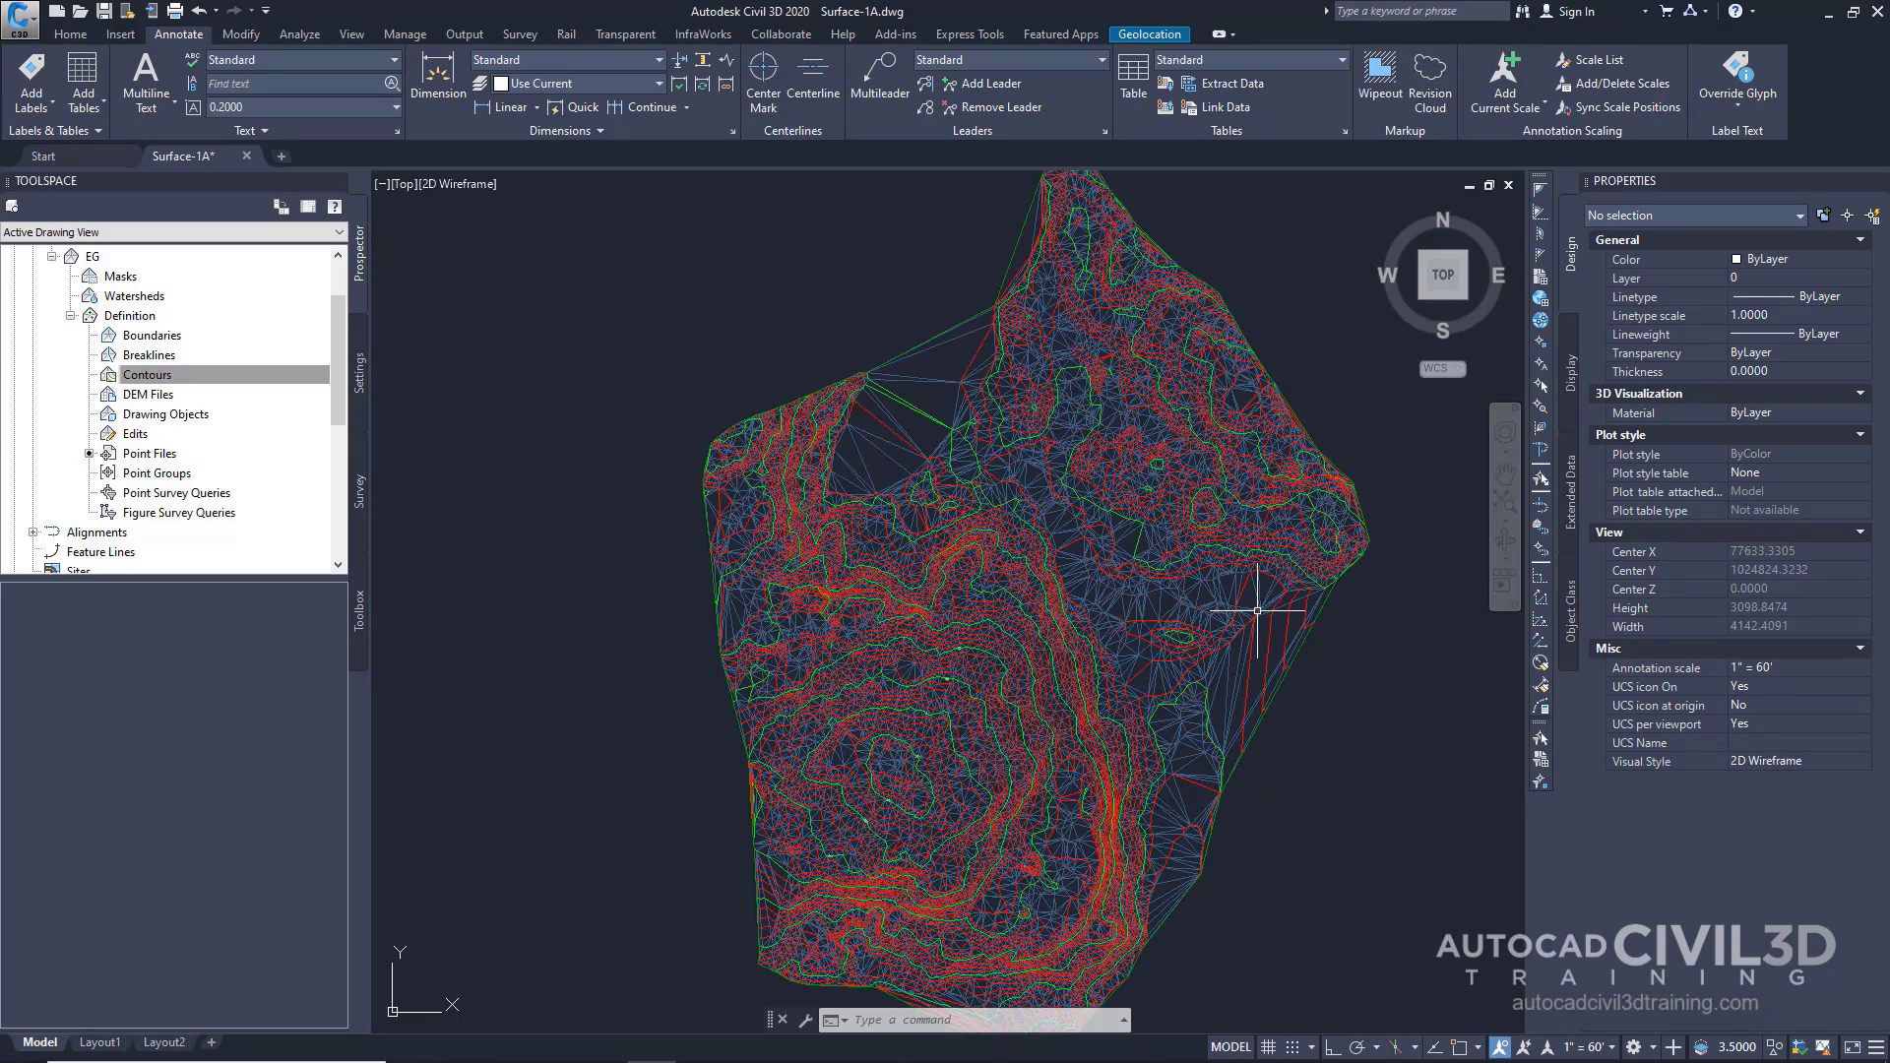
scroll(900, 790, "up", 3)
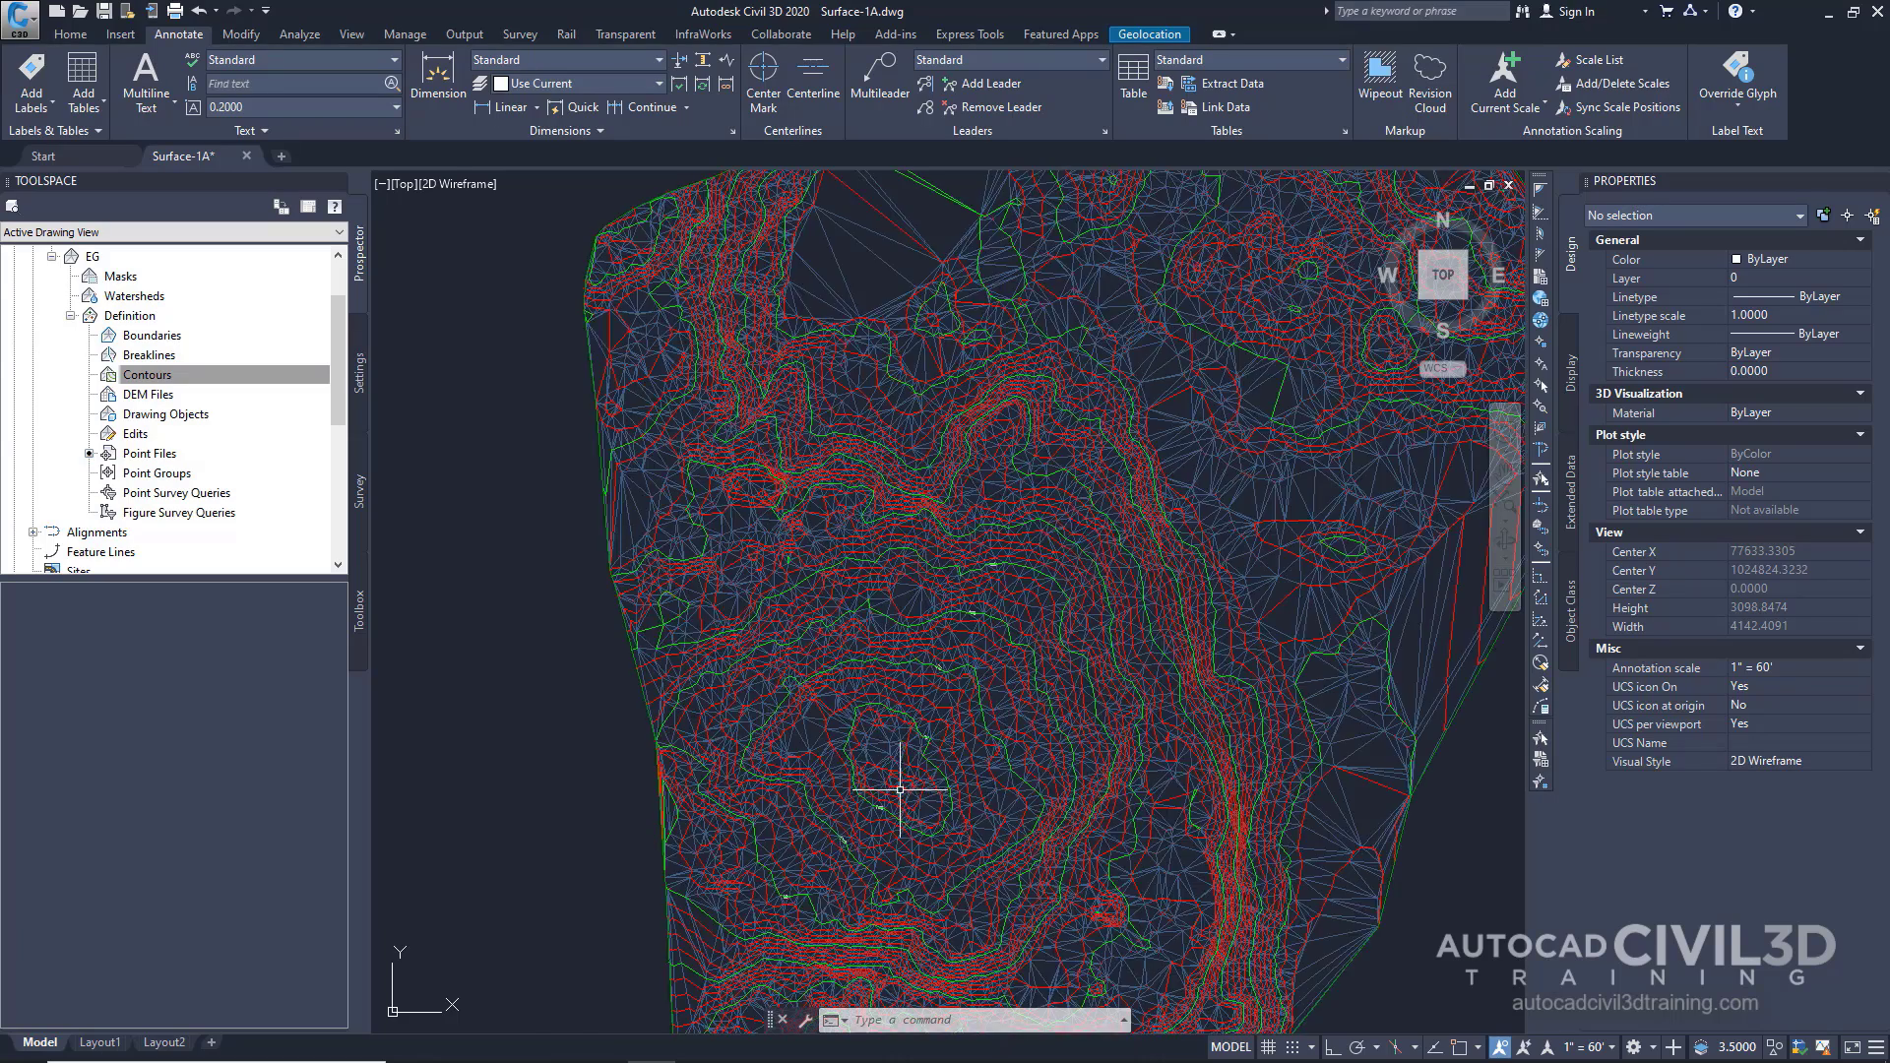
scroll(900, 789, "up", 2)
scroll(895, 771, "up", 2)
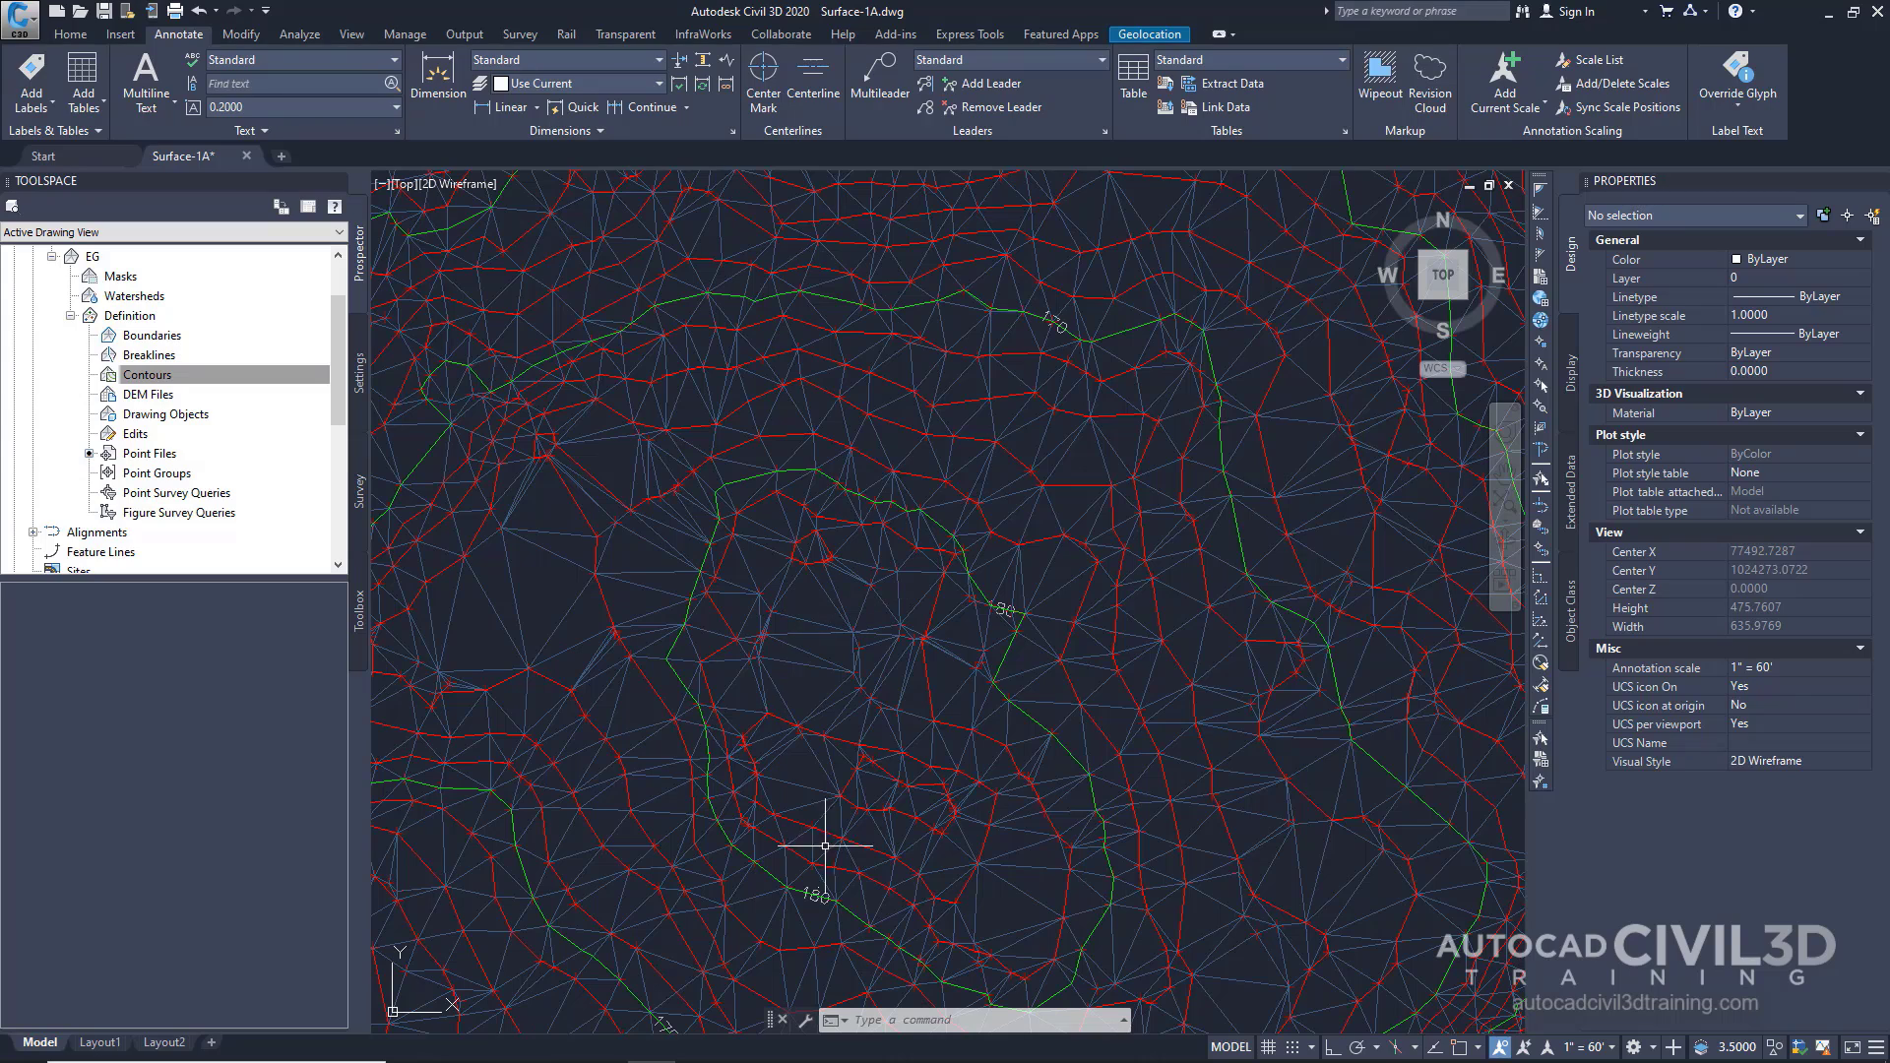
mouse_move(844, 750)
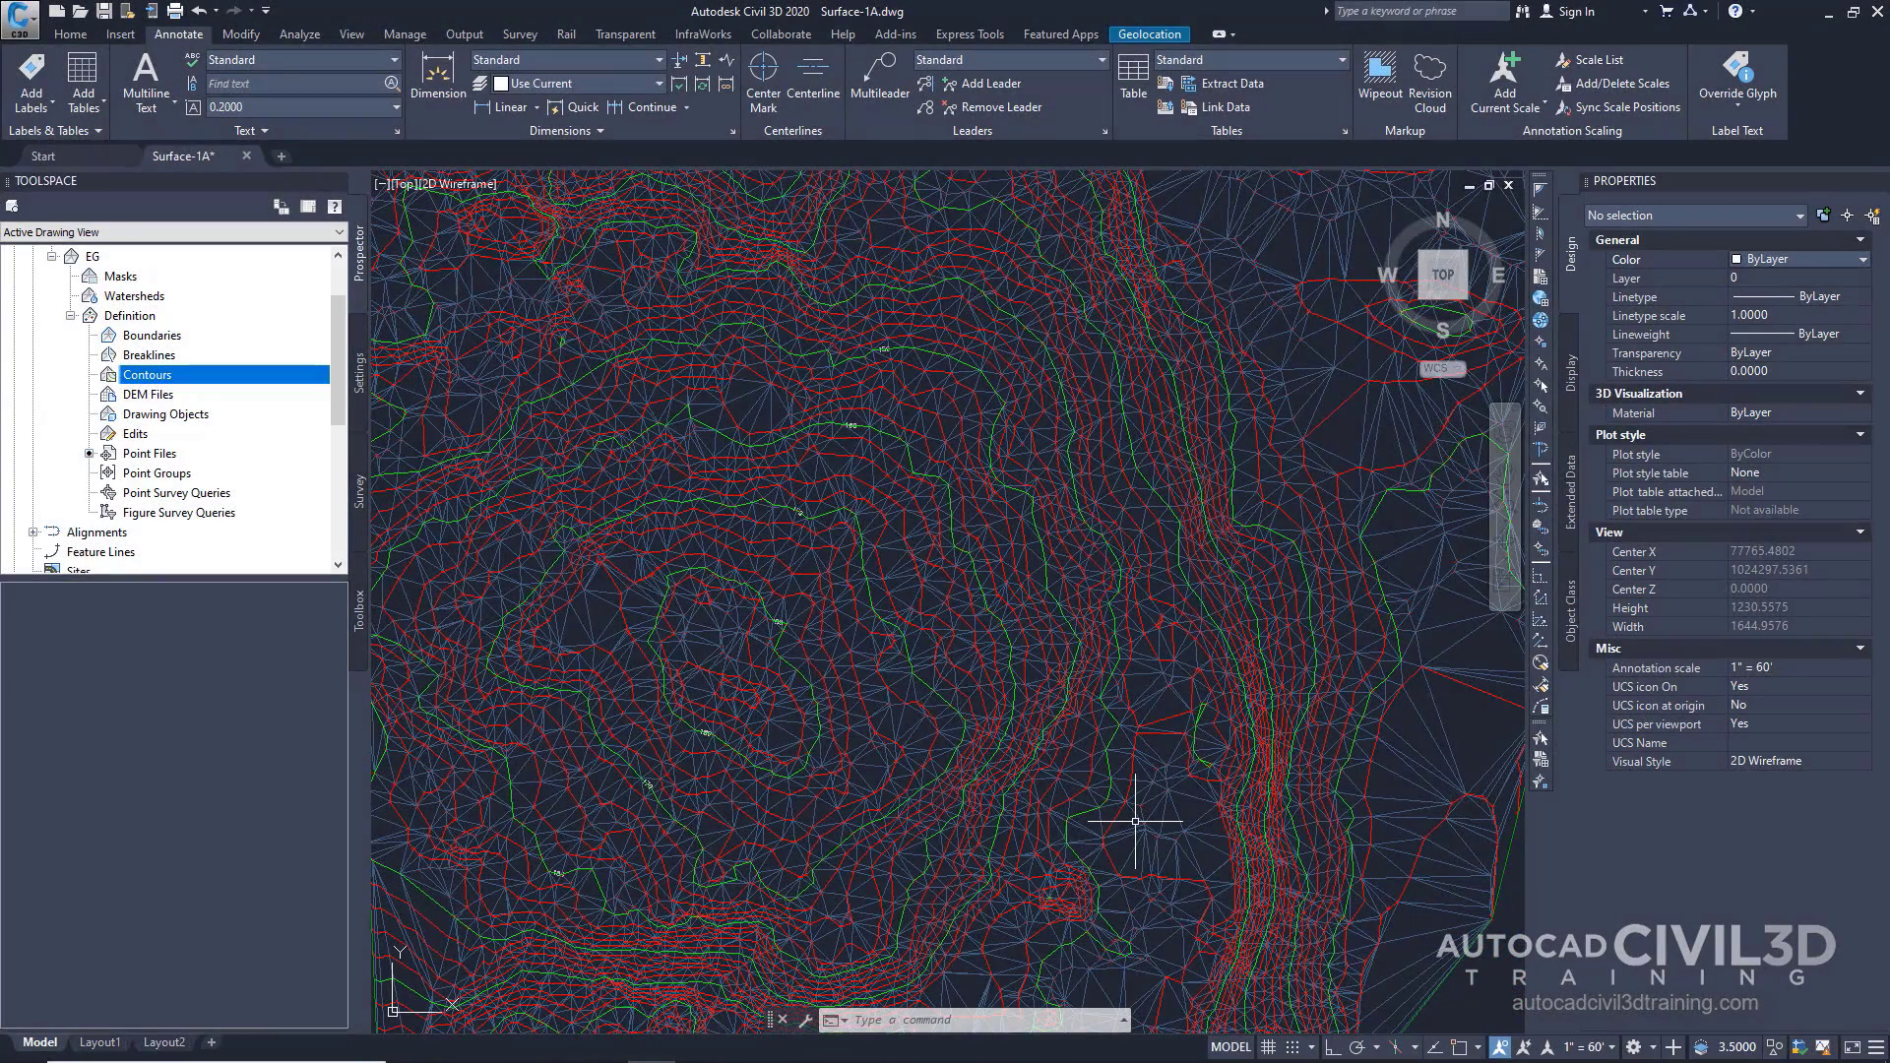
- Draw an open multi-segment polyline across the triangles on the slope east of the 180 contour, ending just south of the 160 contour label
mouse_move(1135, 821)
type("pl")
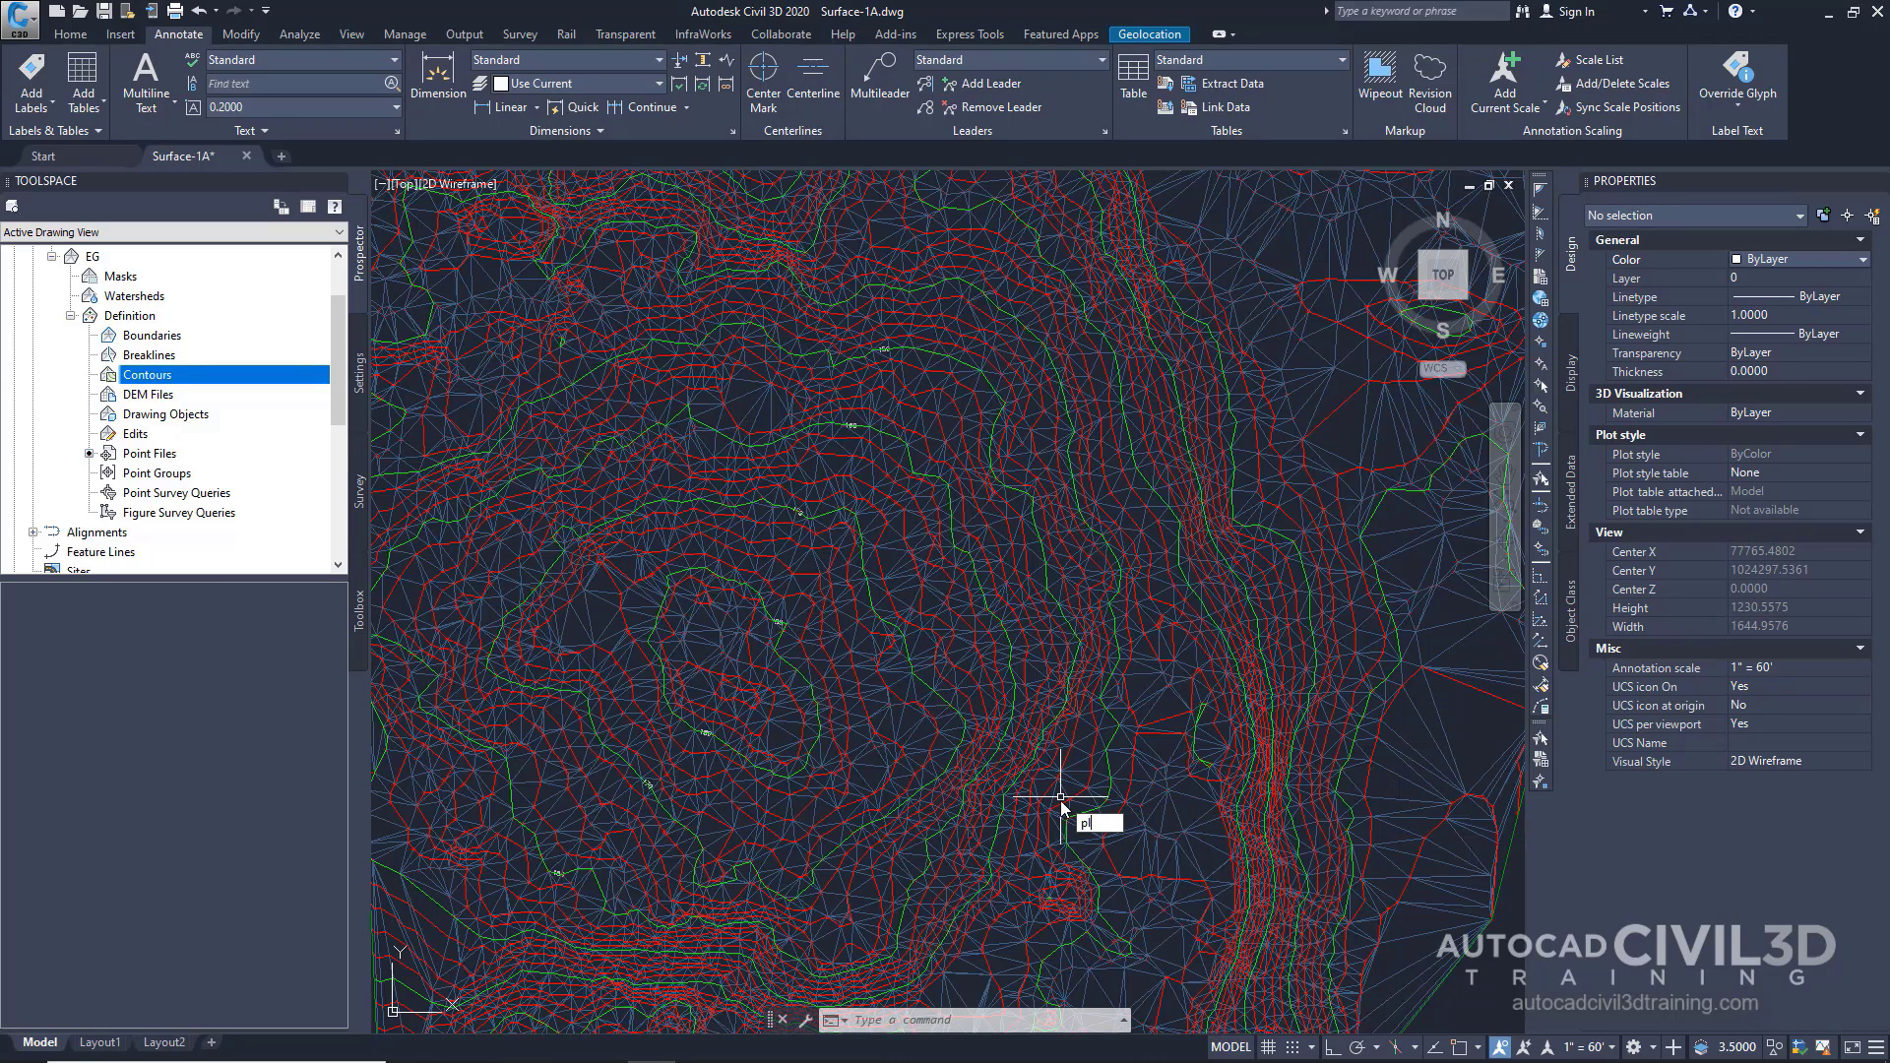
key("Return")
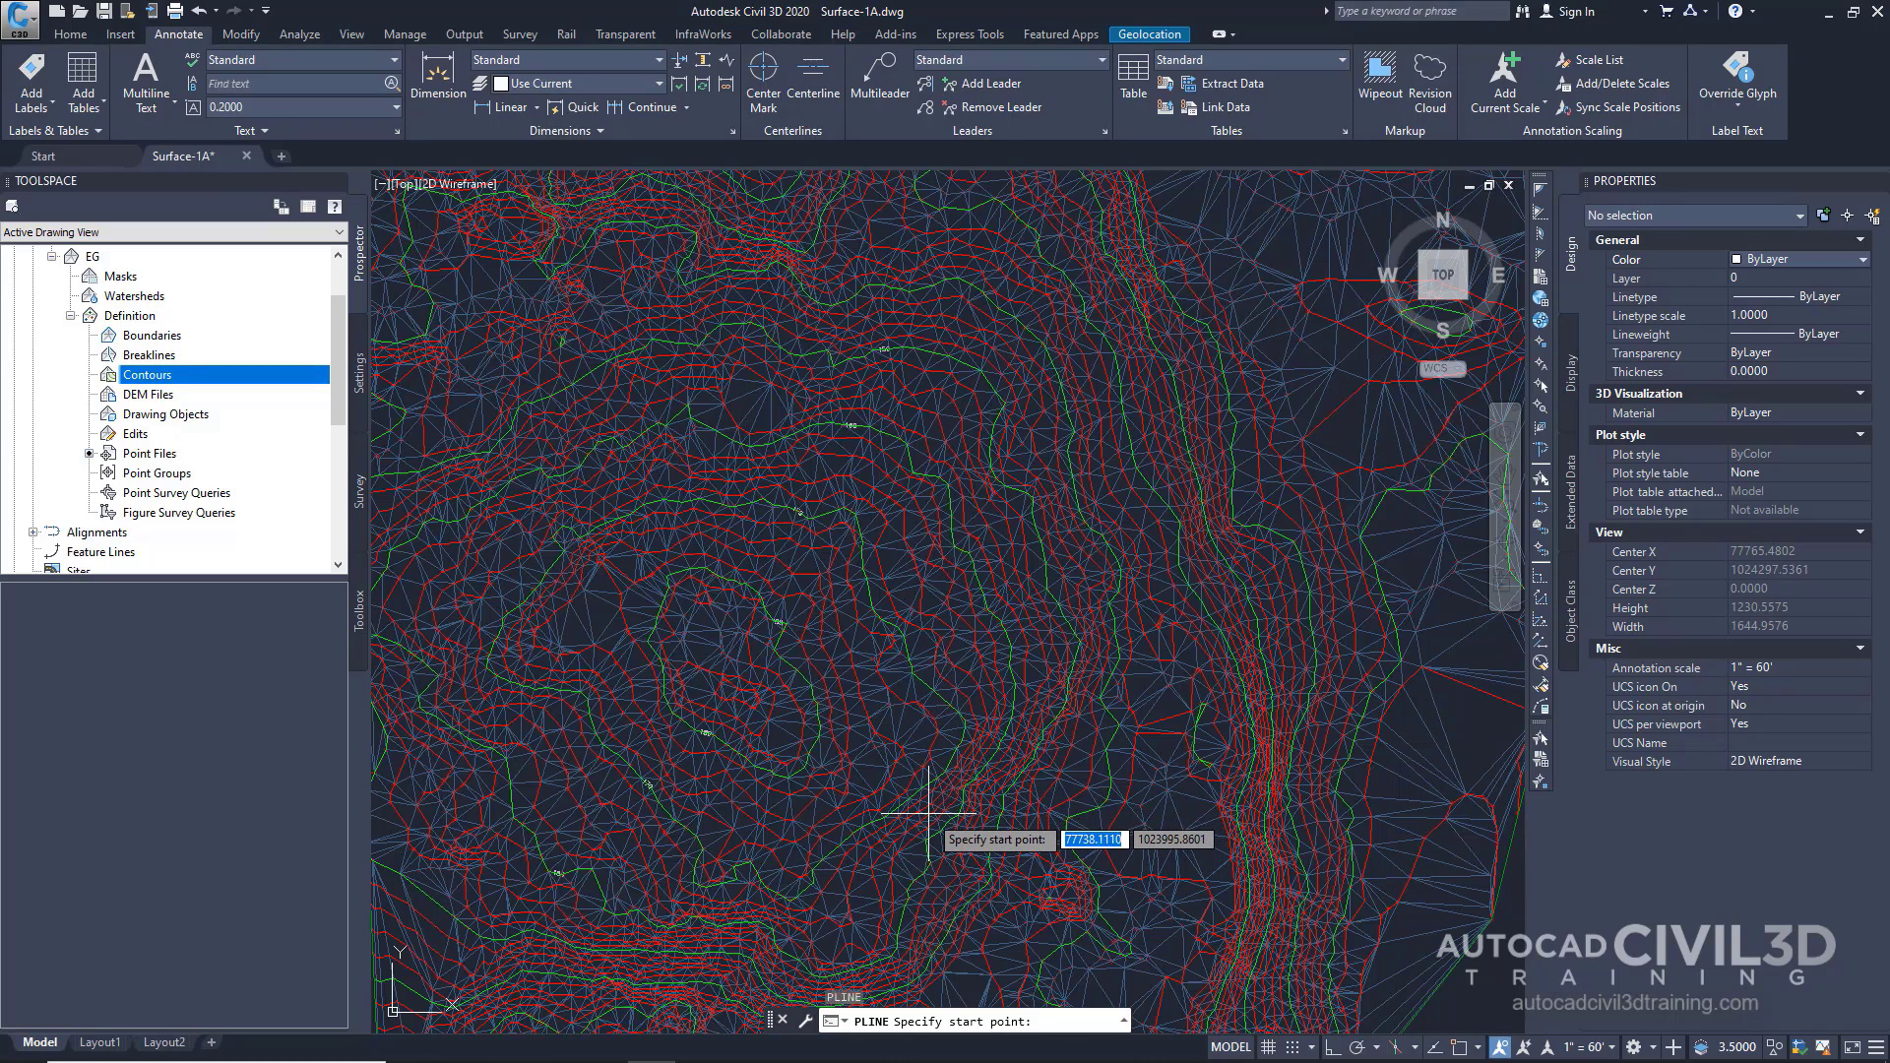
left_click(928, 813)
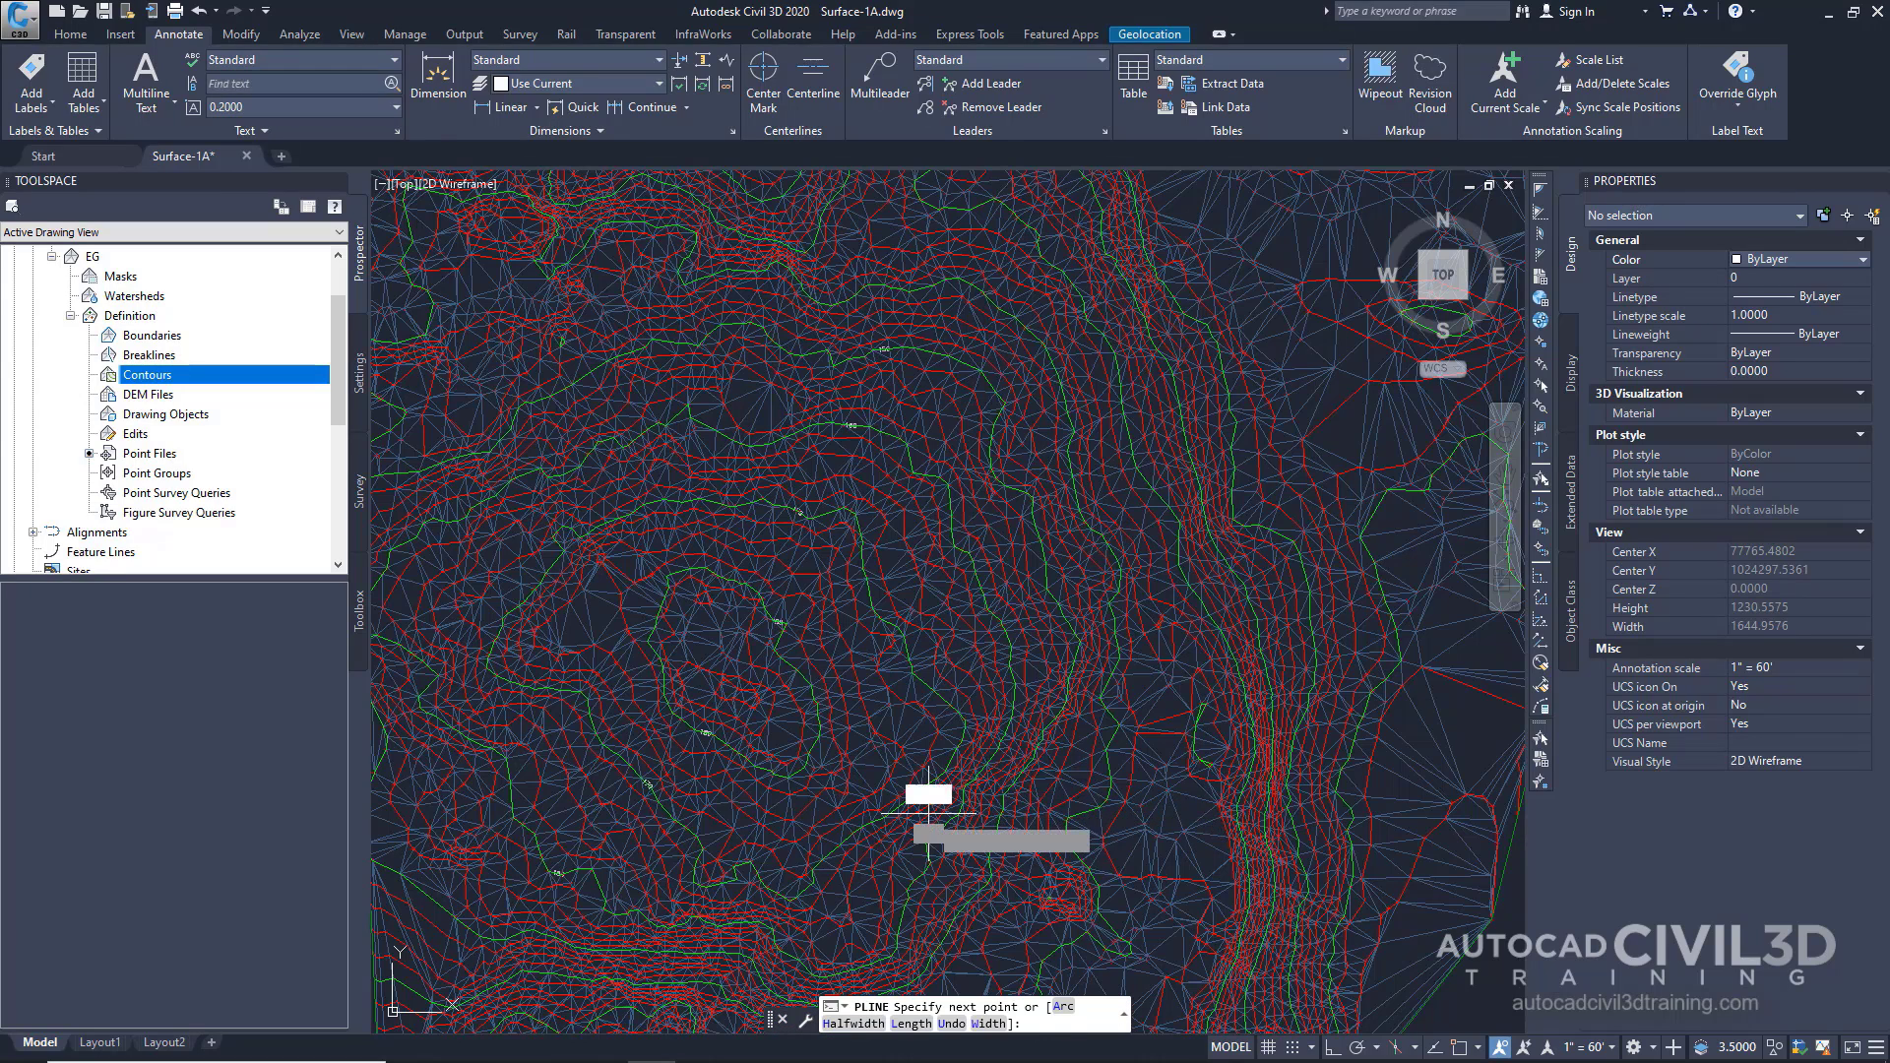
left_click(978, 751)
left_click(985, 673)
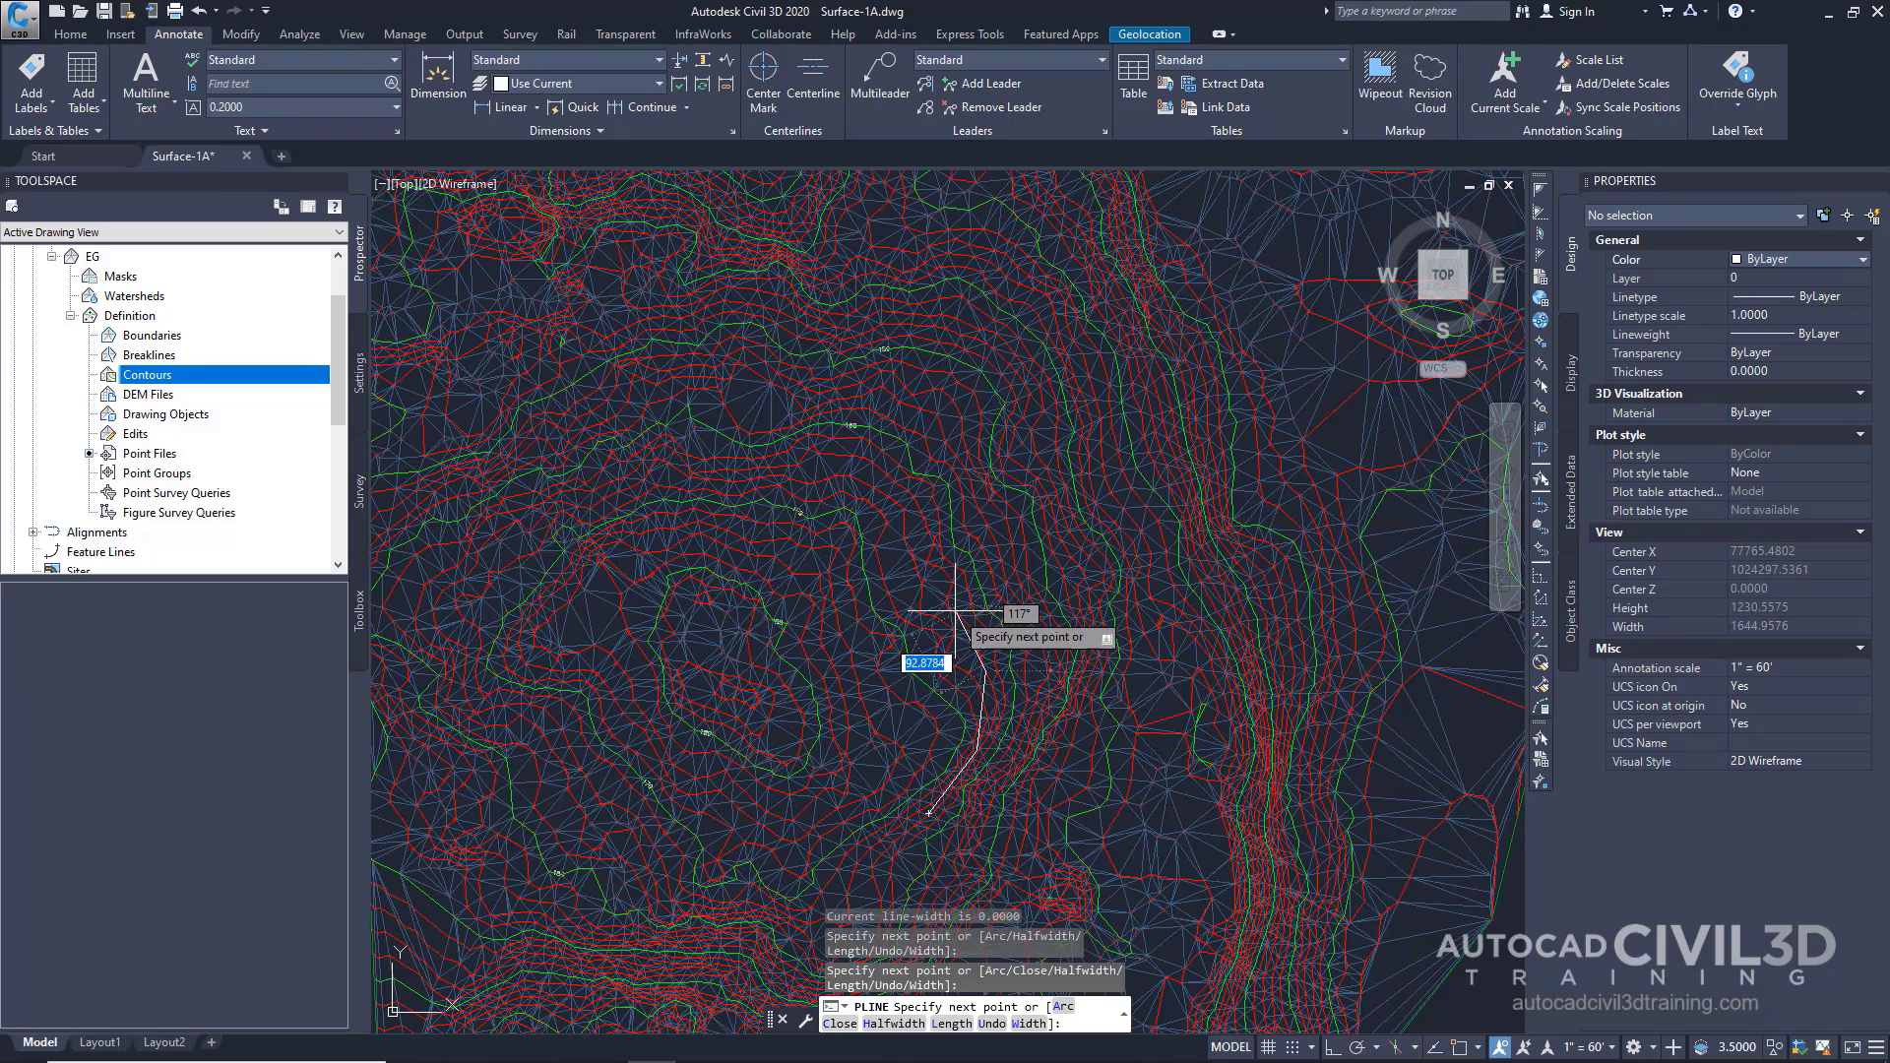
left_click(948, 603)
left_click(887, 487)
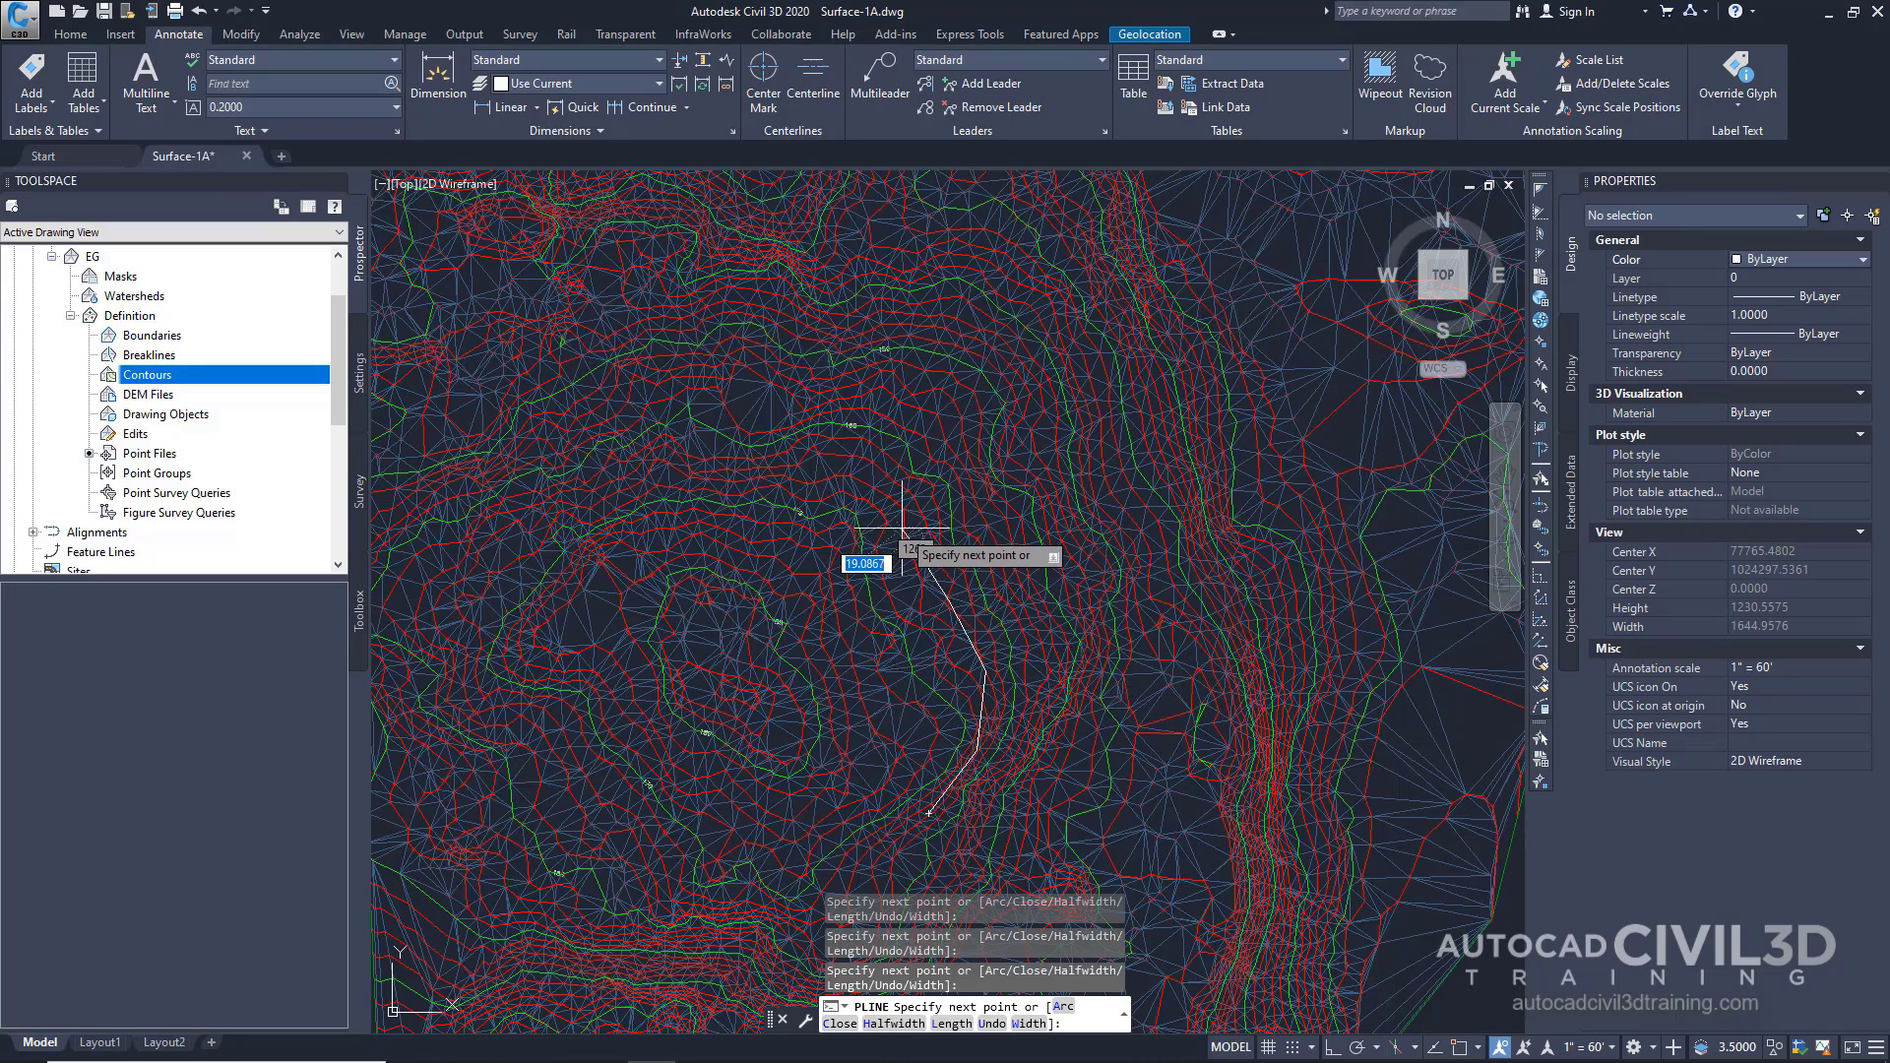
left_click(835, 458)
key("Return")
- Examine up close how the new polyline cuts across the triangle edges between the 160 and 170 contours
scroll(862, 487, "up", 8)
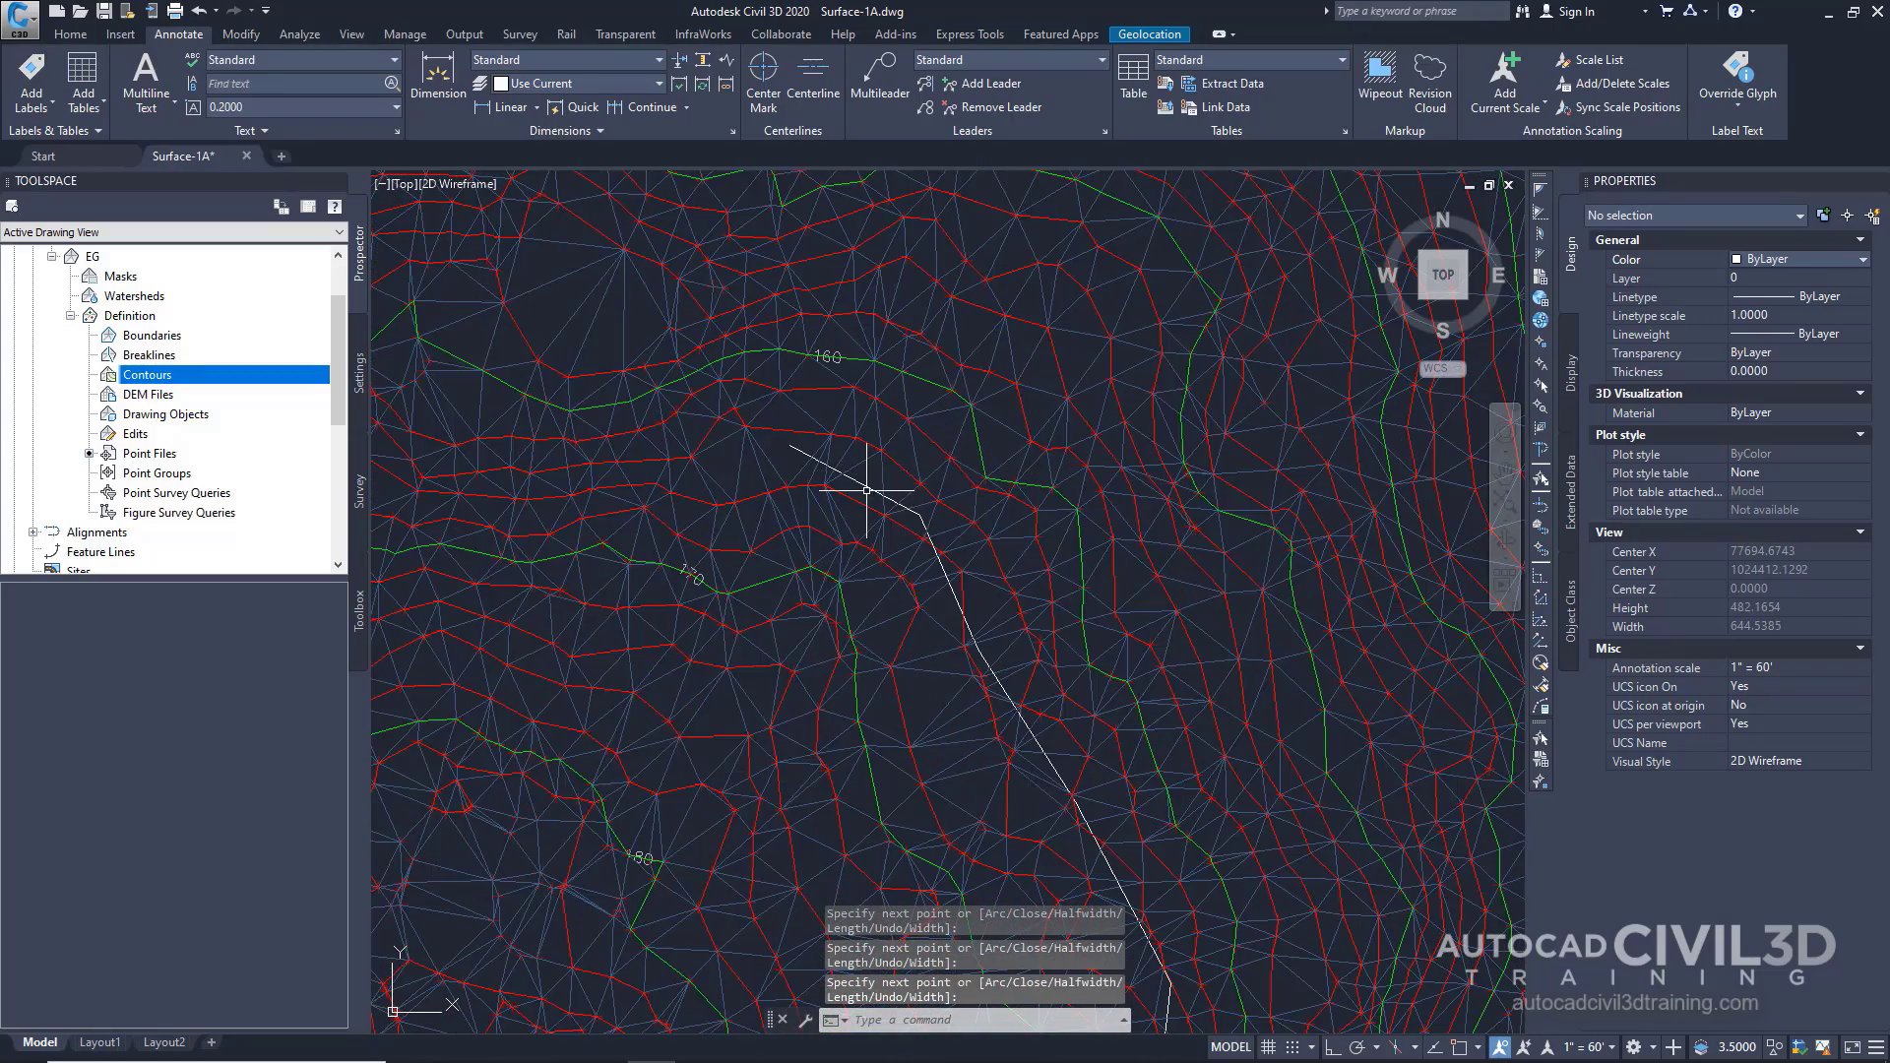
middle_click_drag(865, 498, 891, 541)
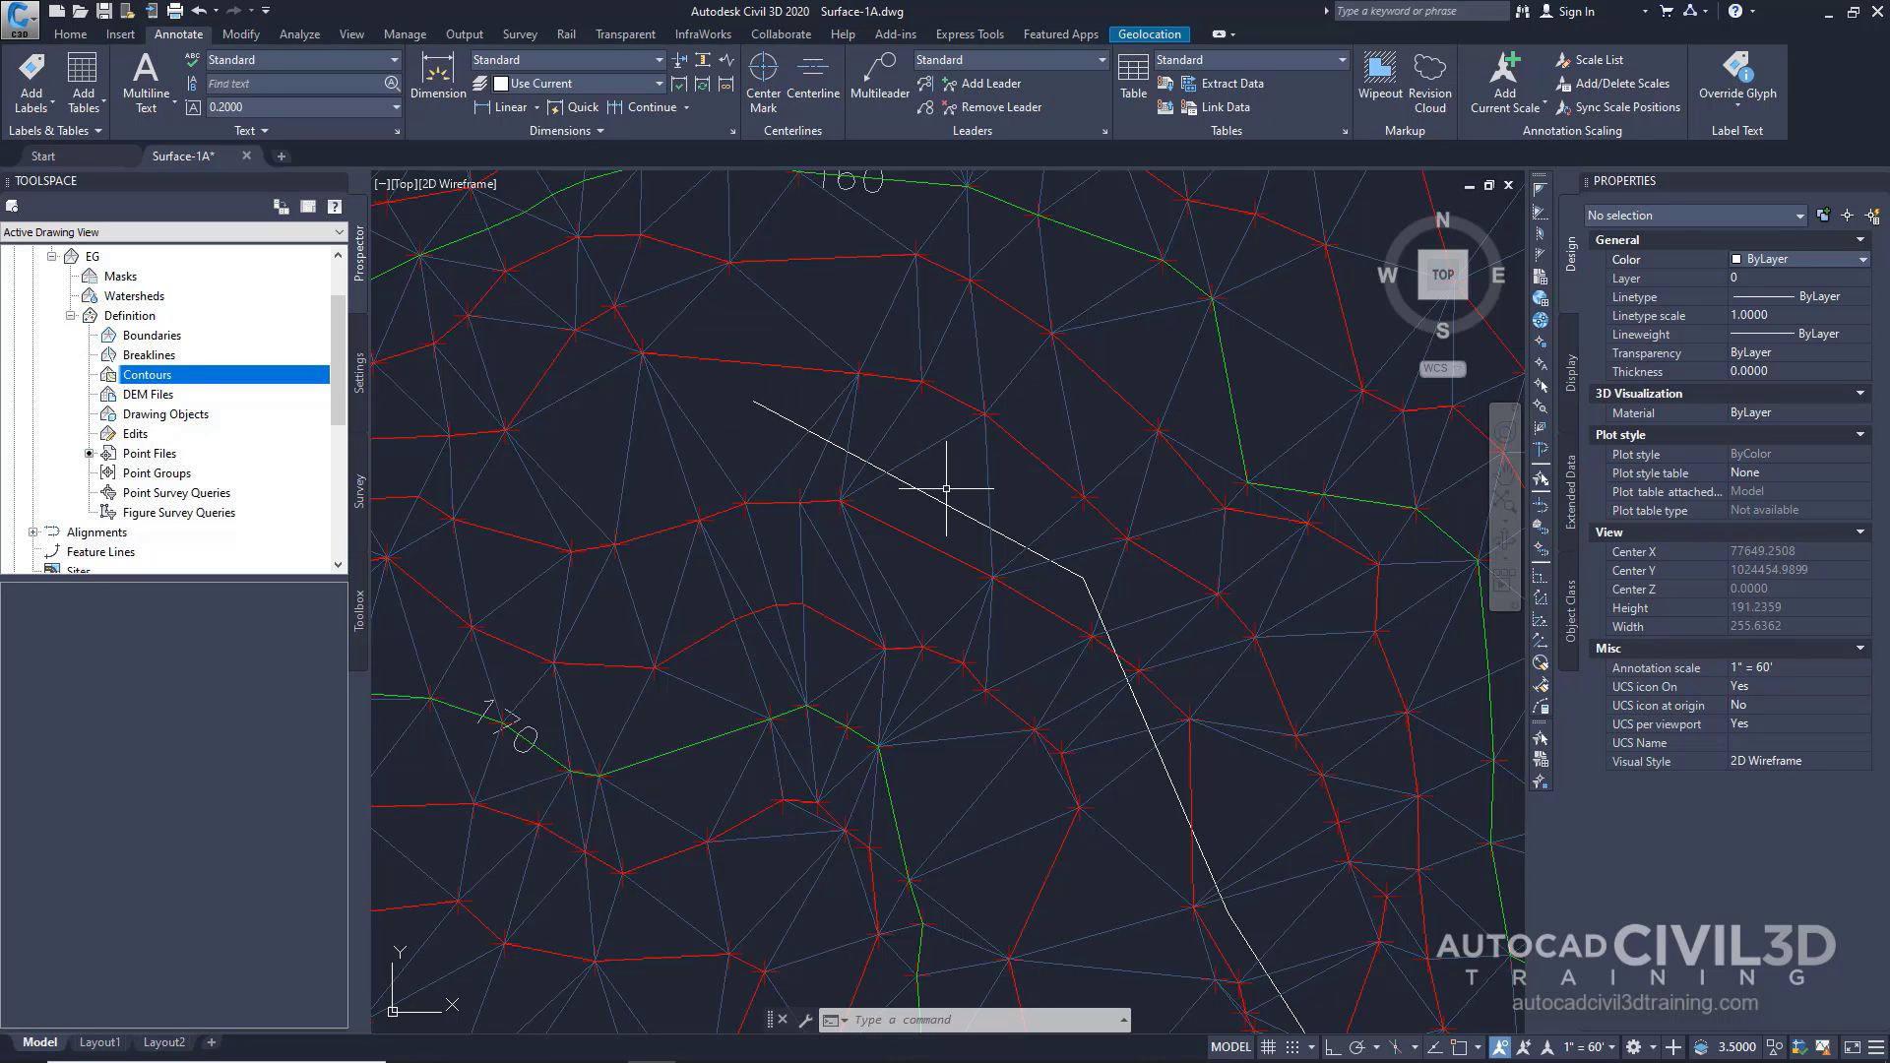
middle_click_drag(1155, 674, 1032, 496)
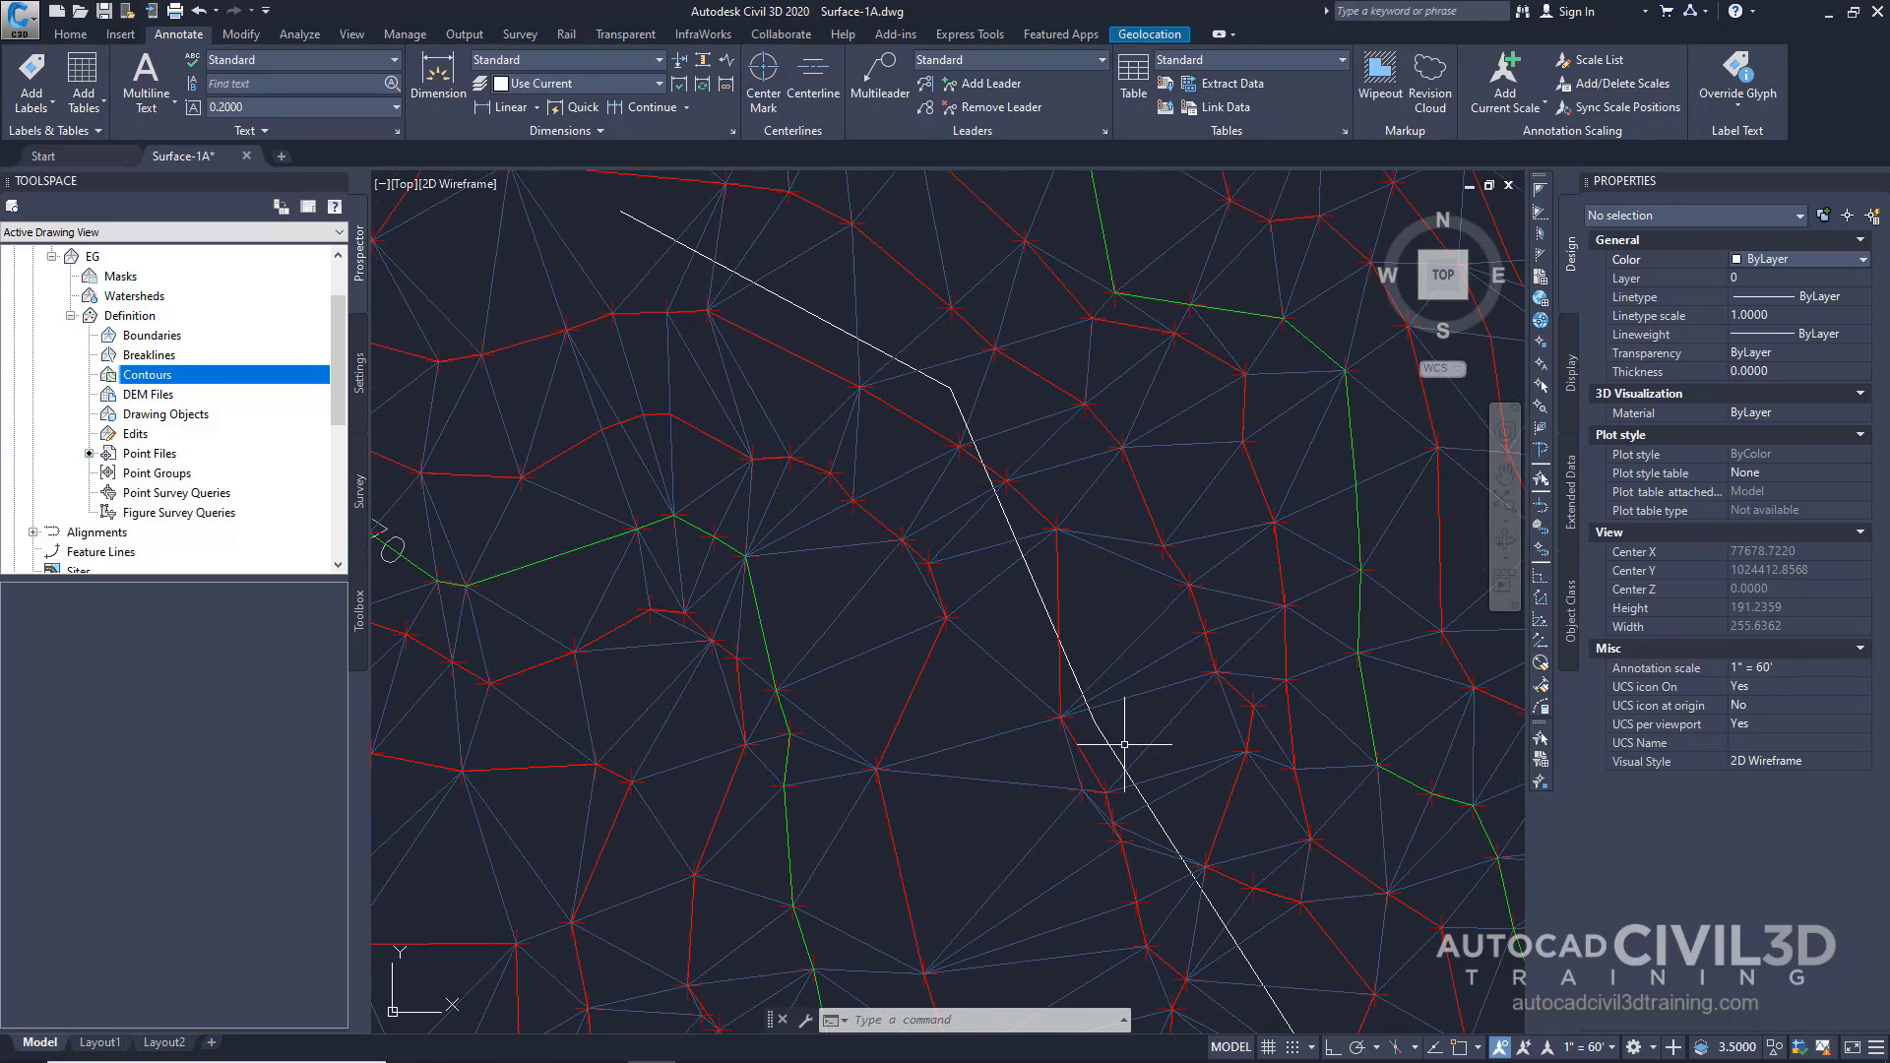
mouse_move(1131, 748)
middle_mouse_down()
mouse_move(1013, 540)
mouse_move(1057, 608)
middle_mouse_up()
scroll(1059, 607, "down", 5)
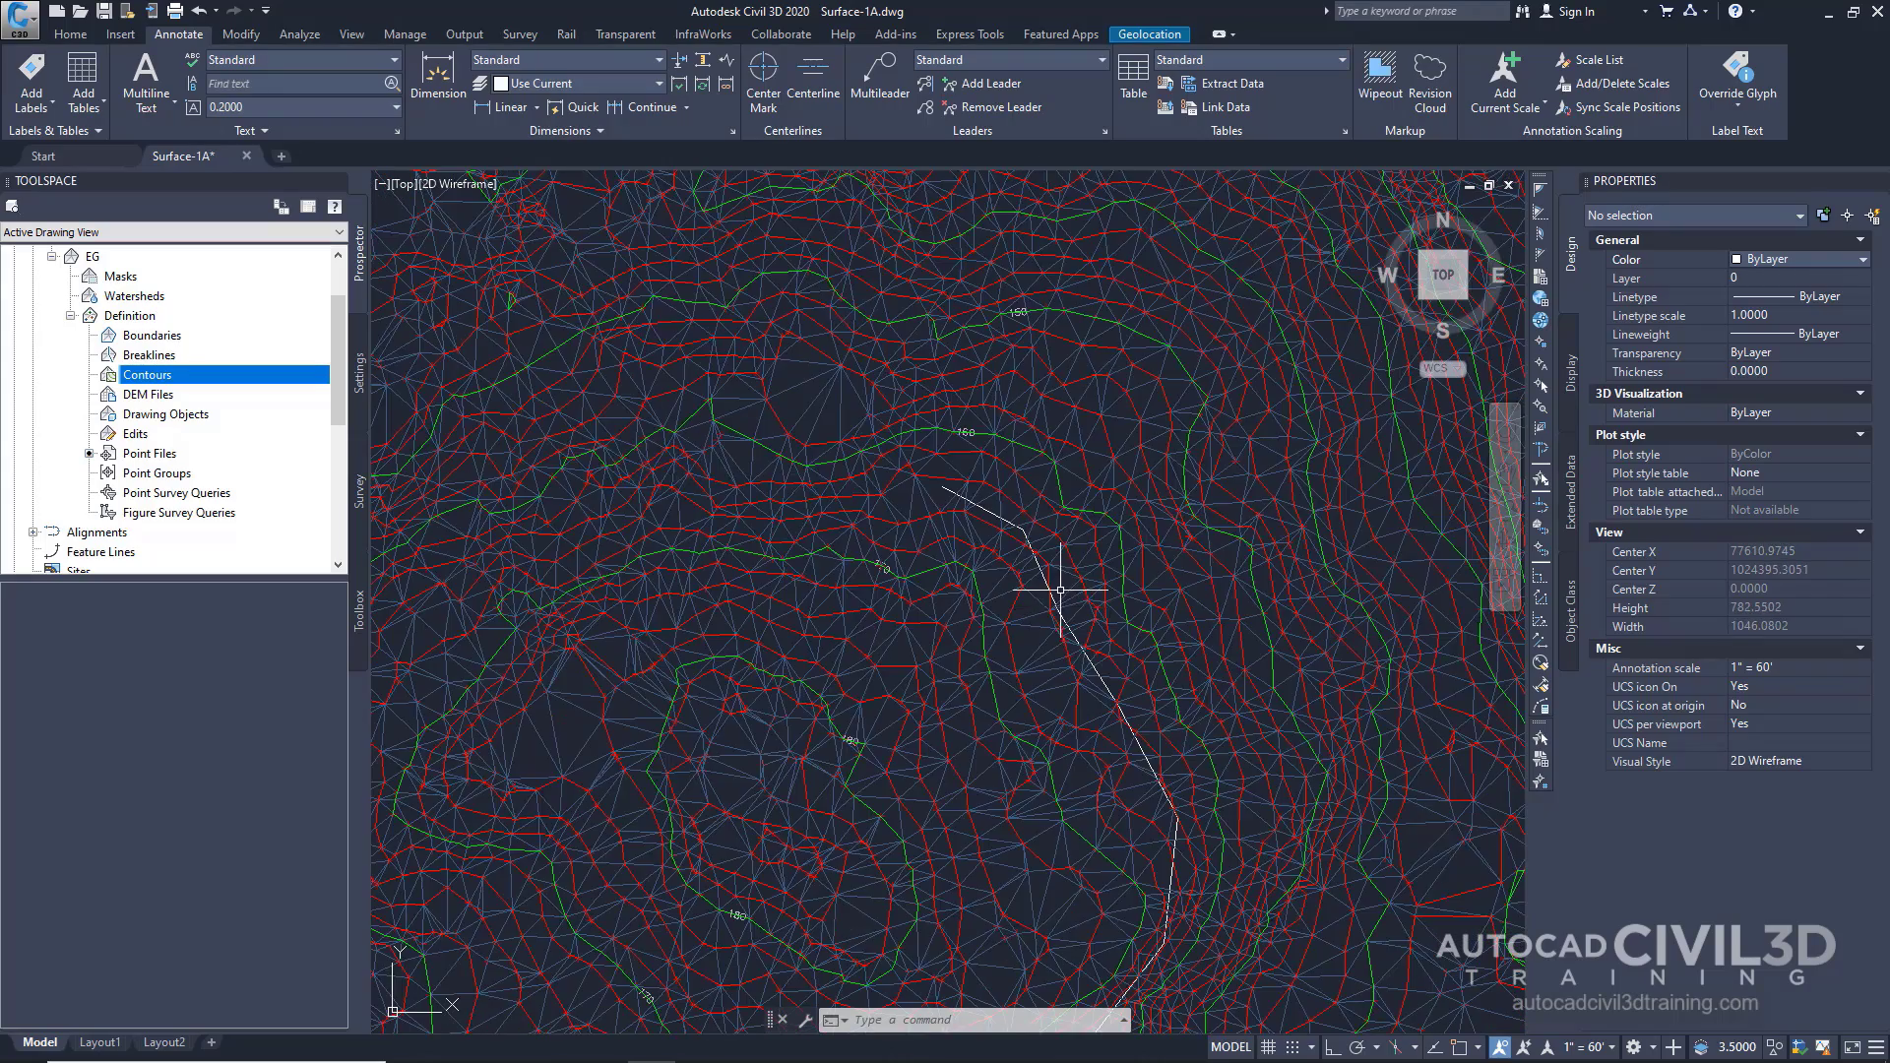
scroll(1060, 588, "up", 3)
middle_click_drag(1017, 504, 992, 586)
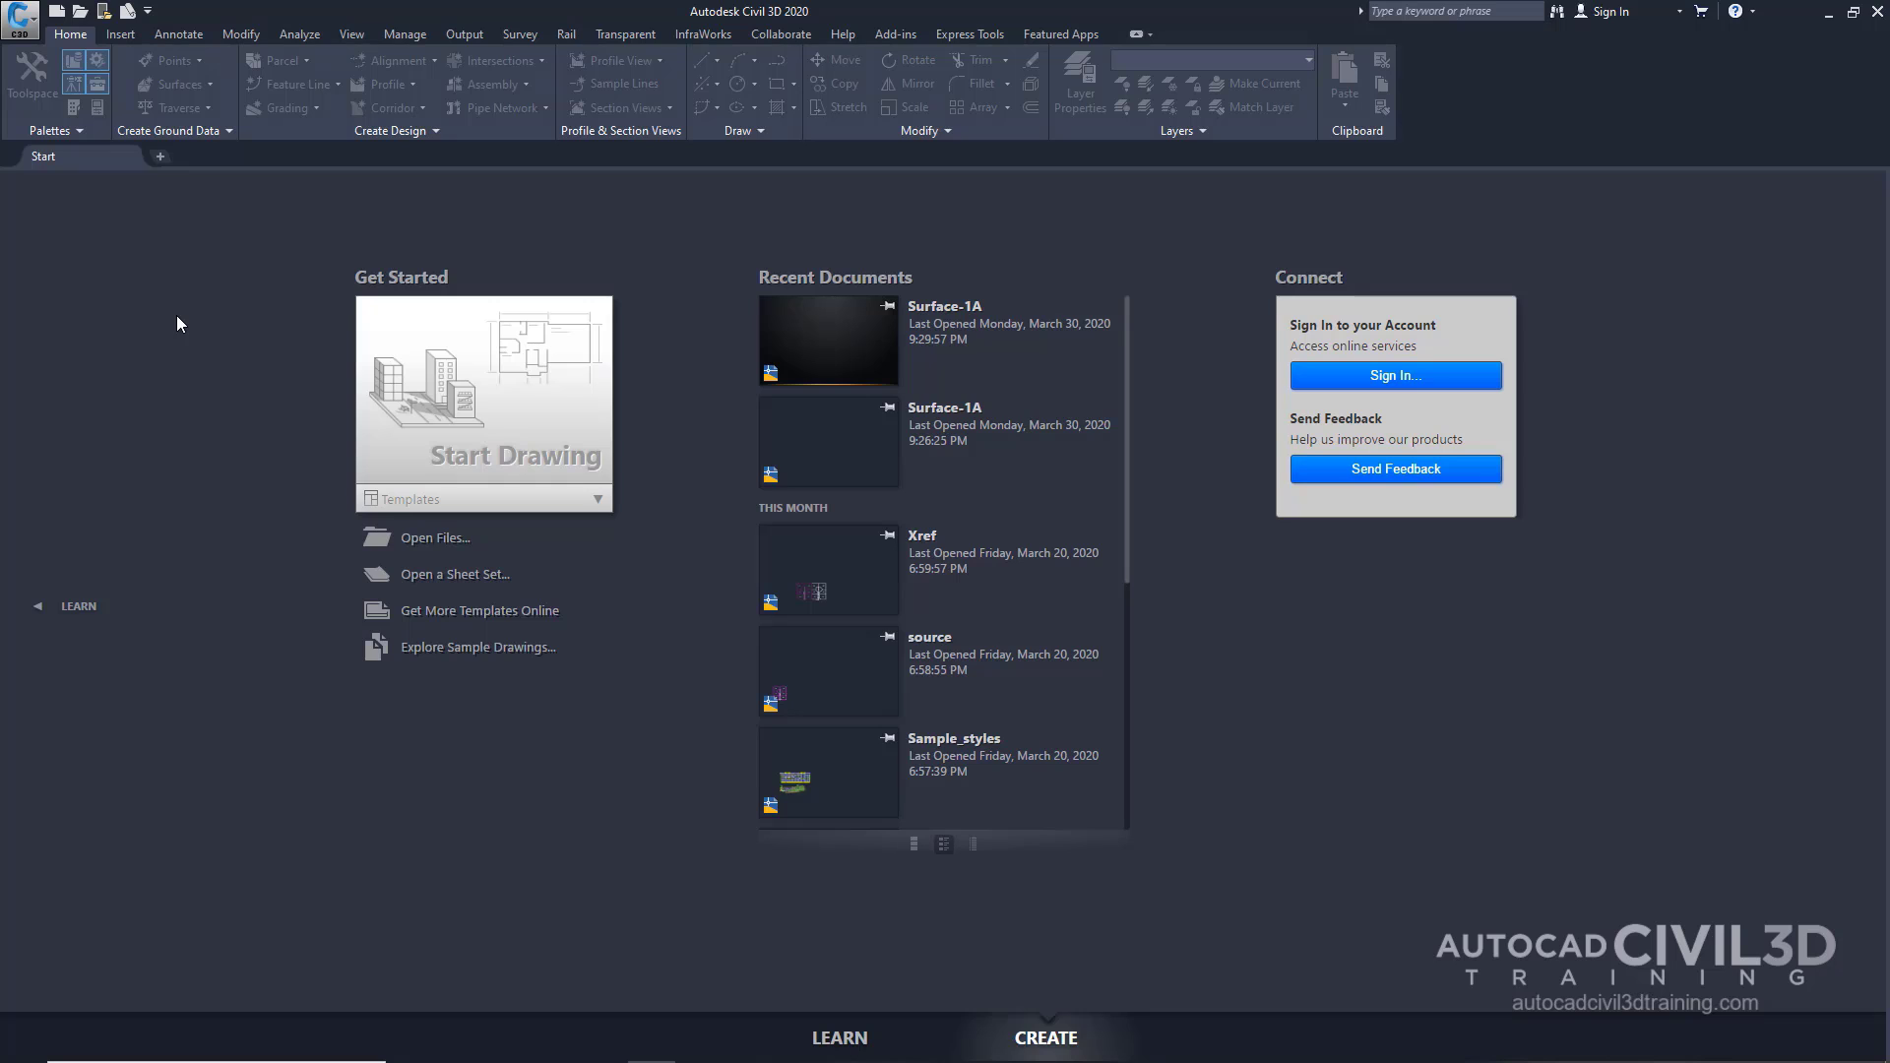
- Create a new drawing from the Surface template in the Civil Tutorials folder under Civil 3D Training on the desktop
left_click(23, 21)
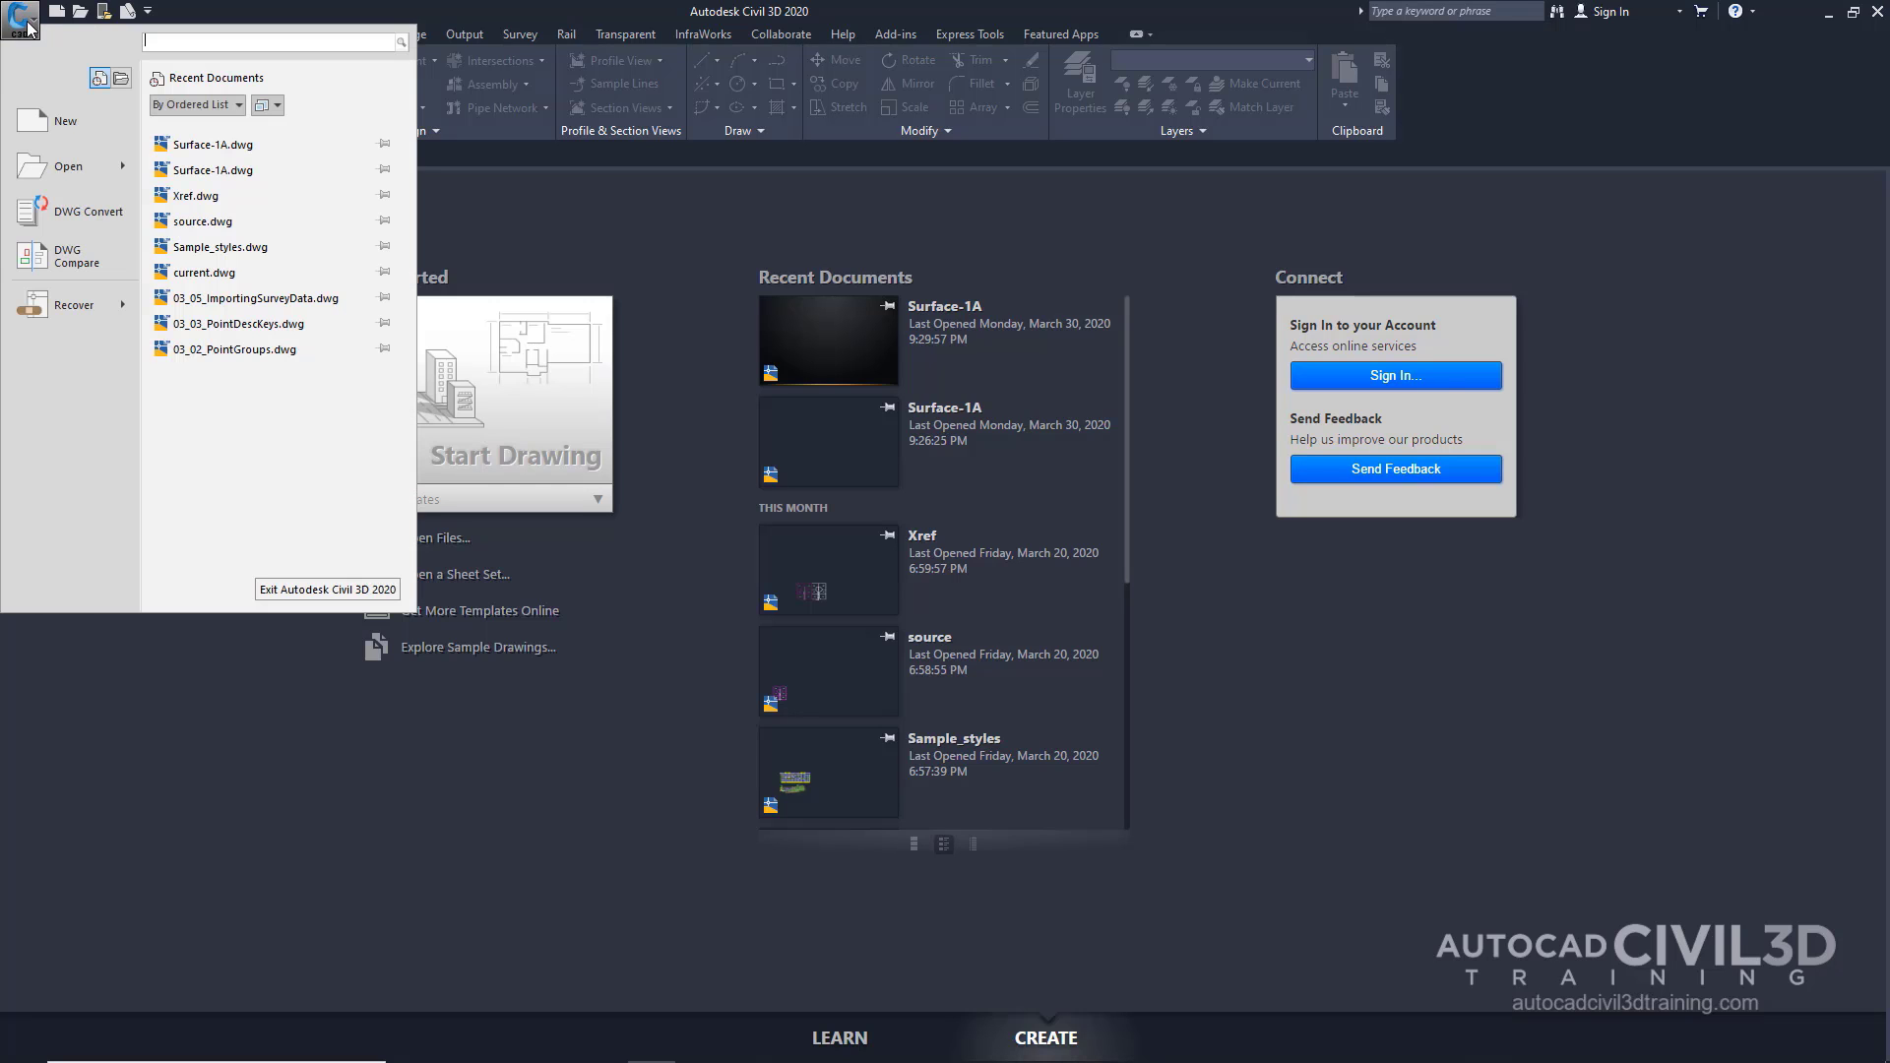
left_click(67, 122)
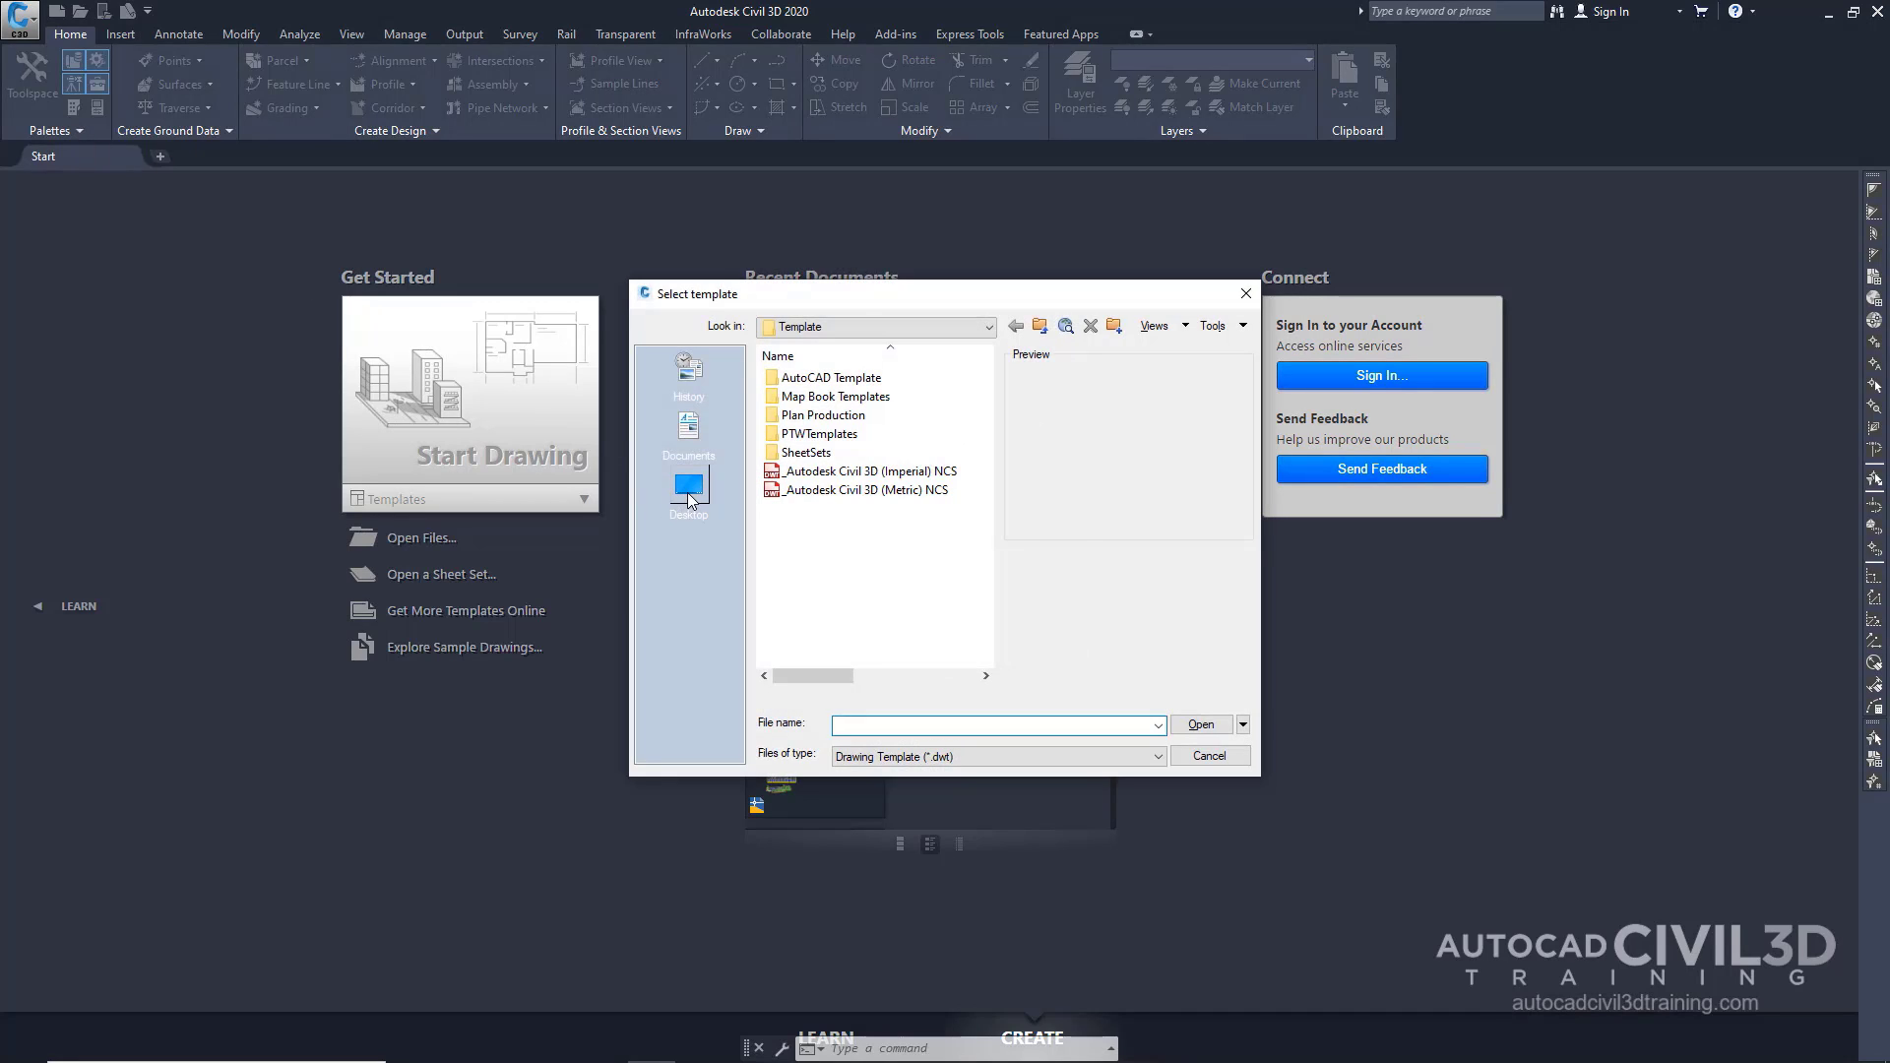
left_click(690, 489)
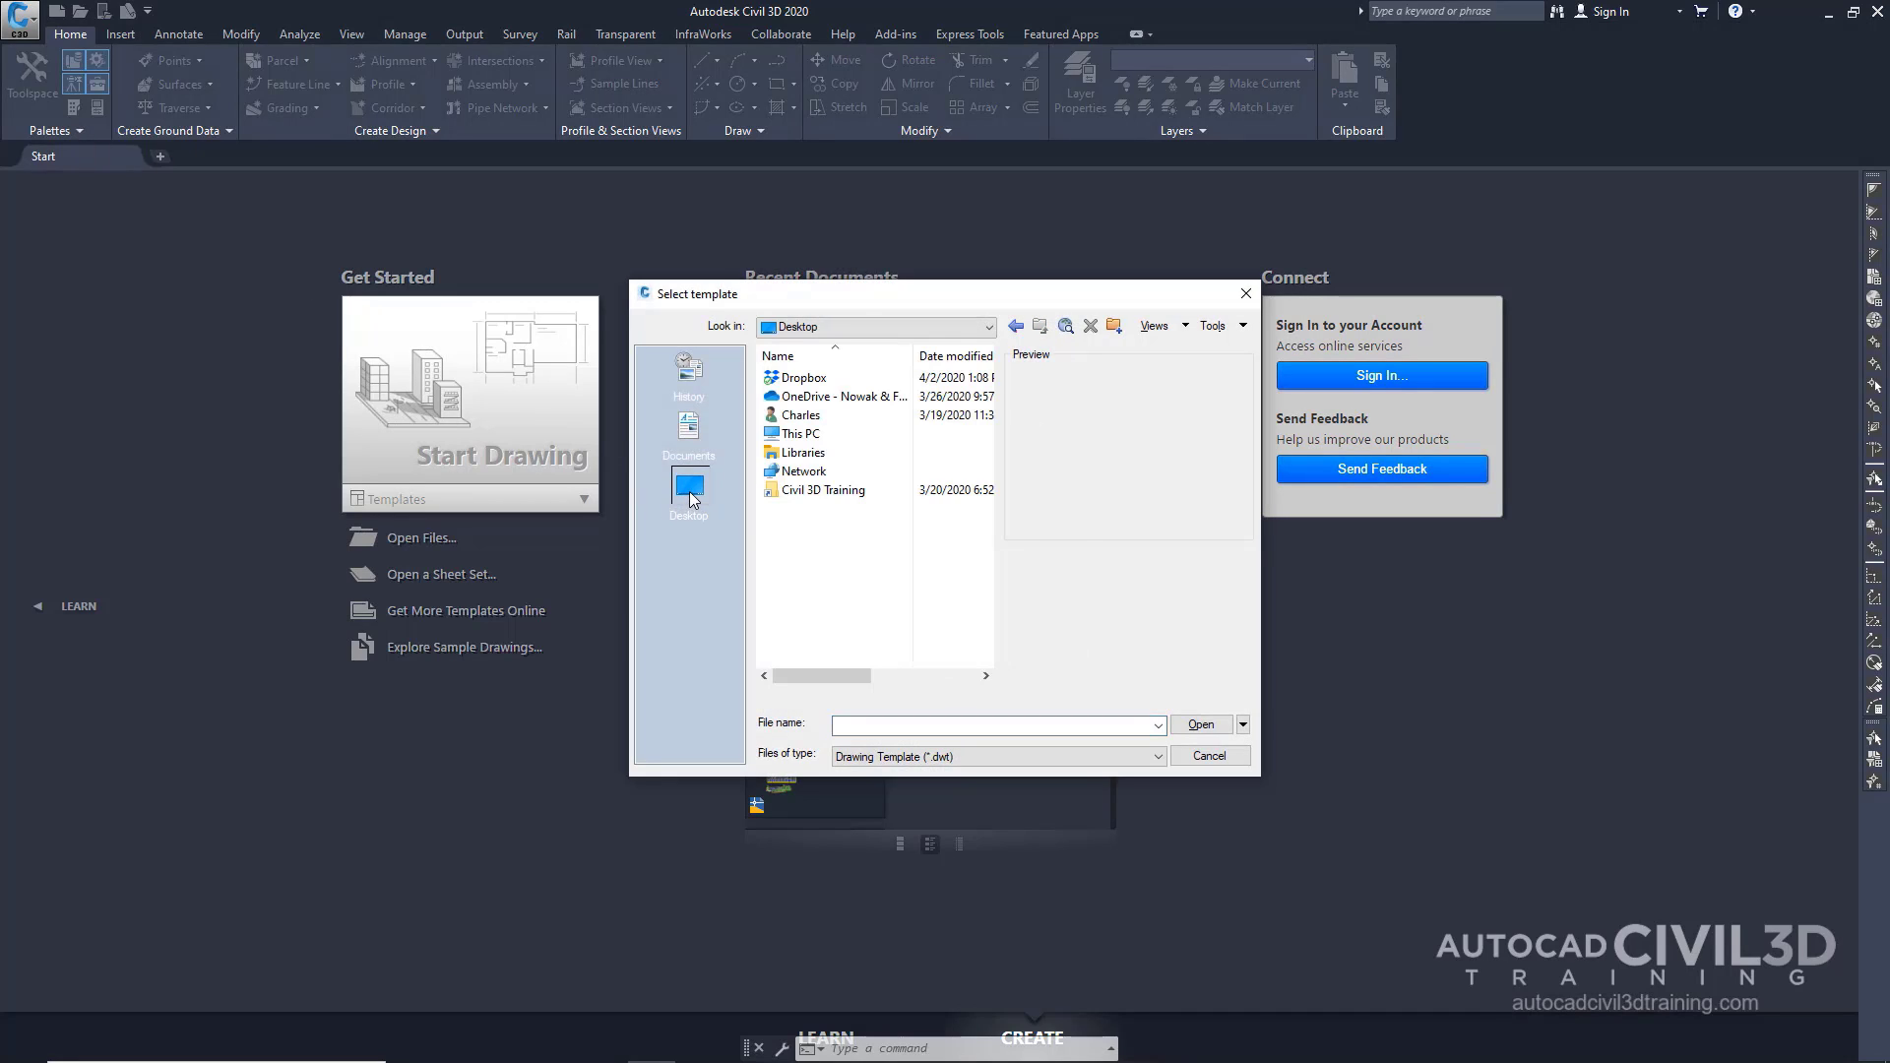
double_click(824, 490)
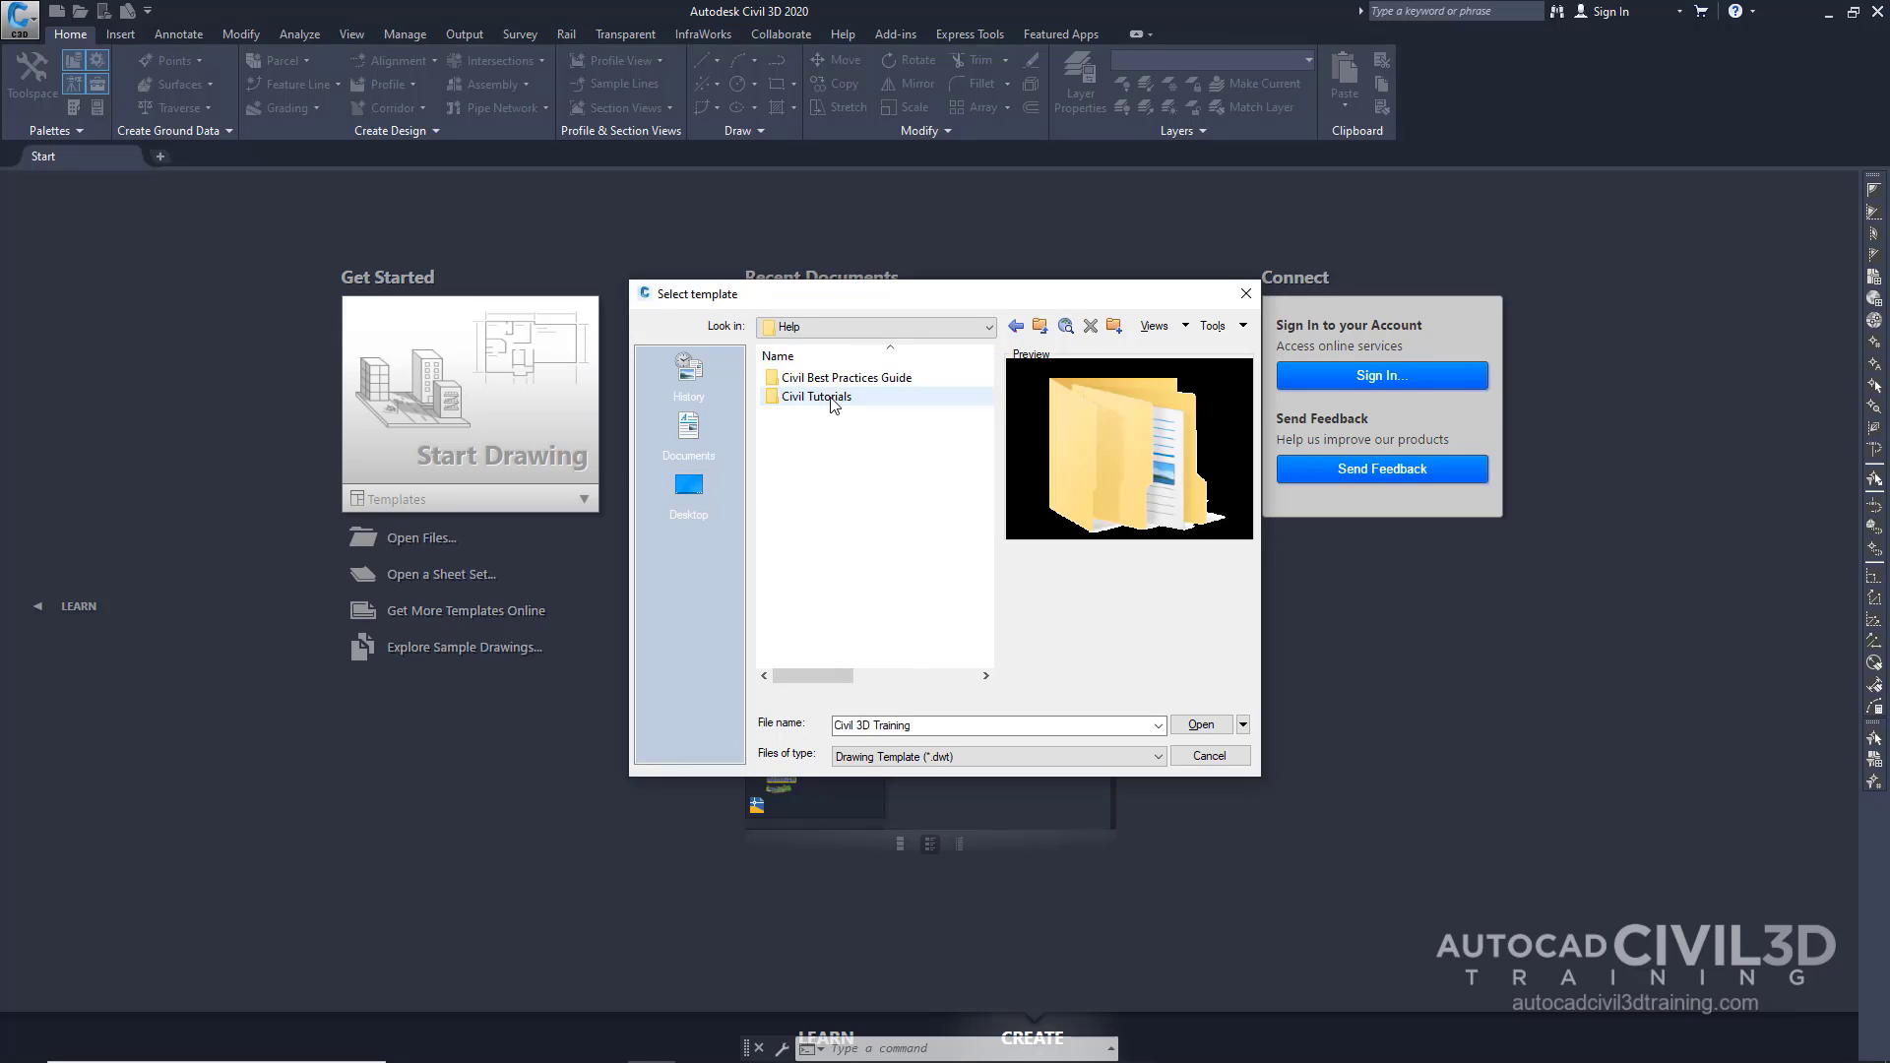
double_click(823, 396)
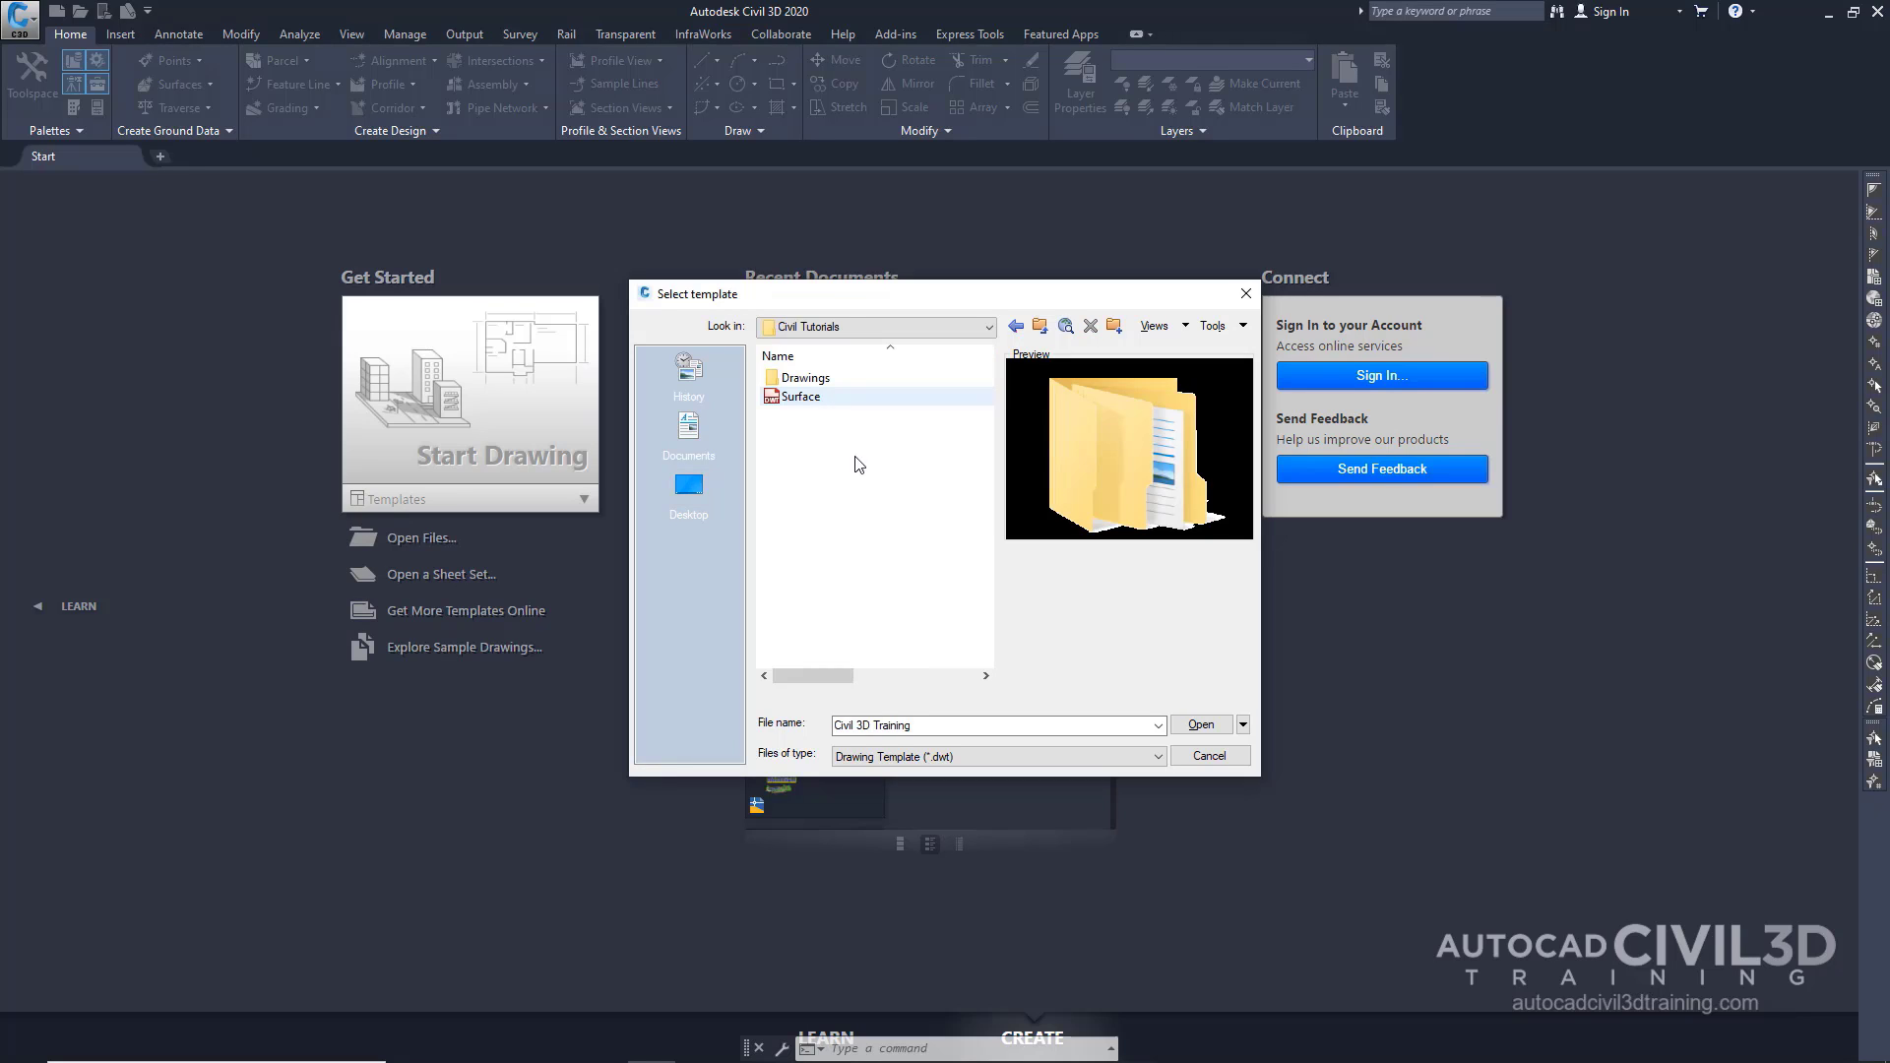
left_click(813, 402)
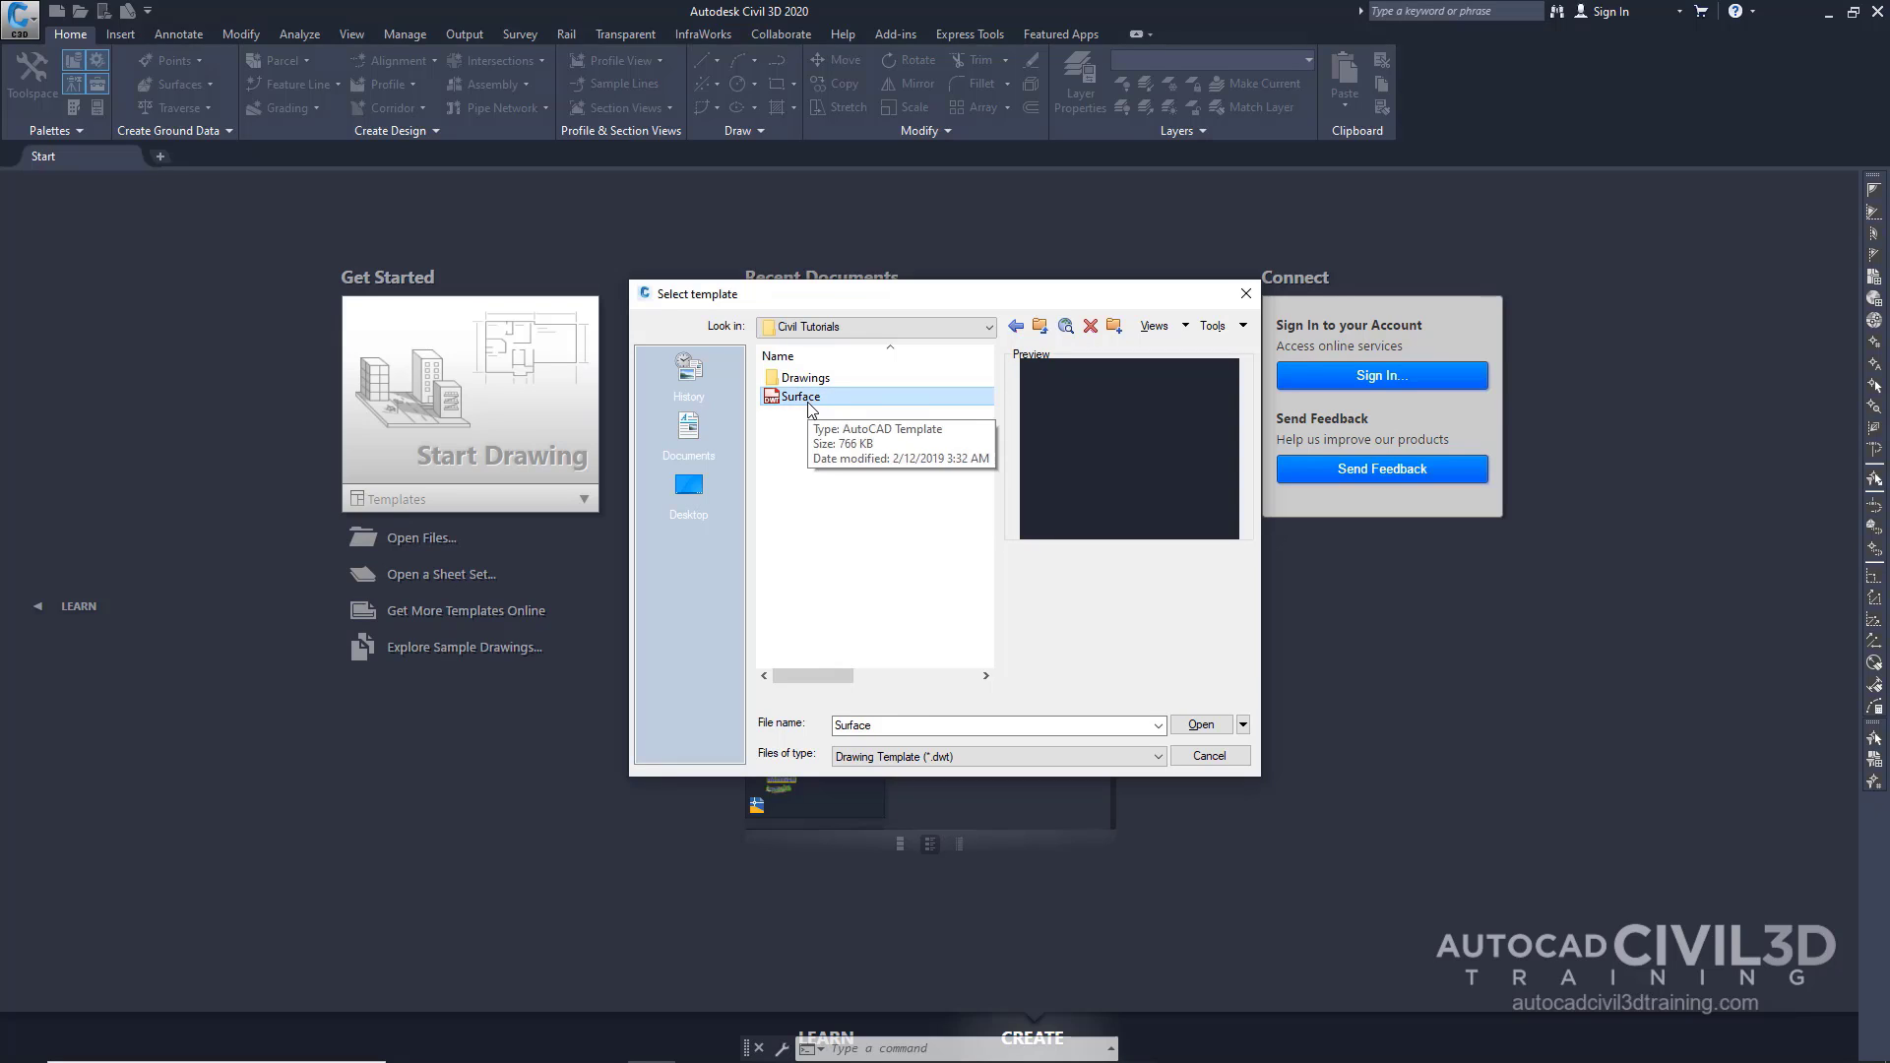
left_click(1205, 725)
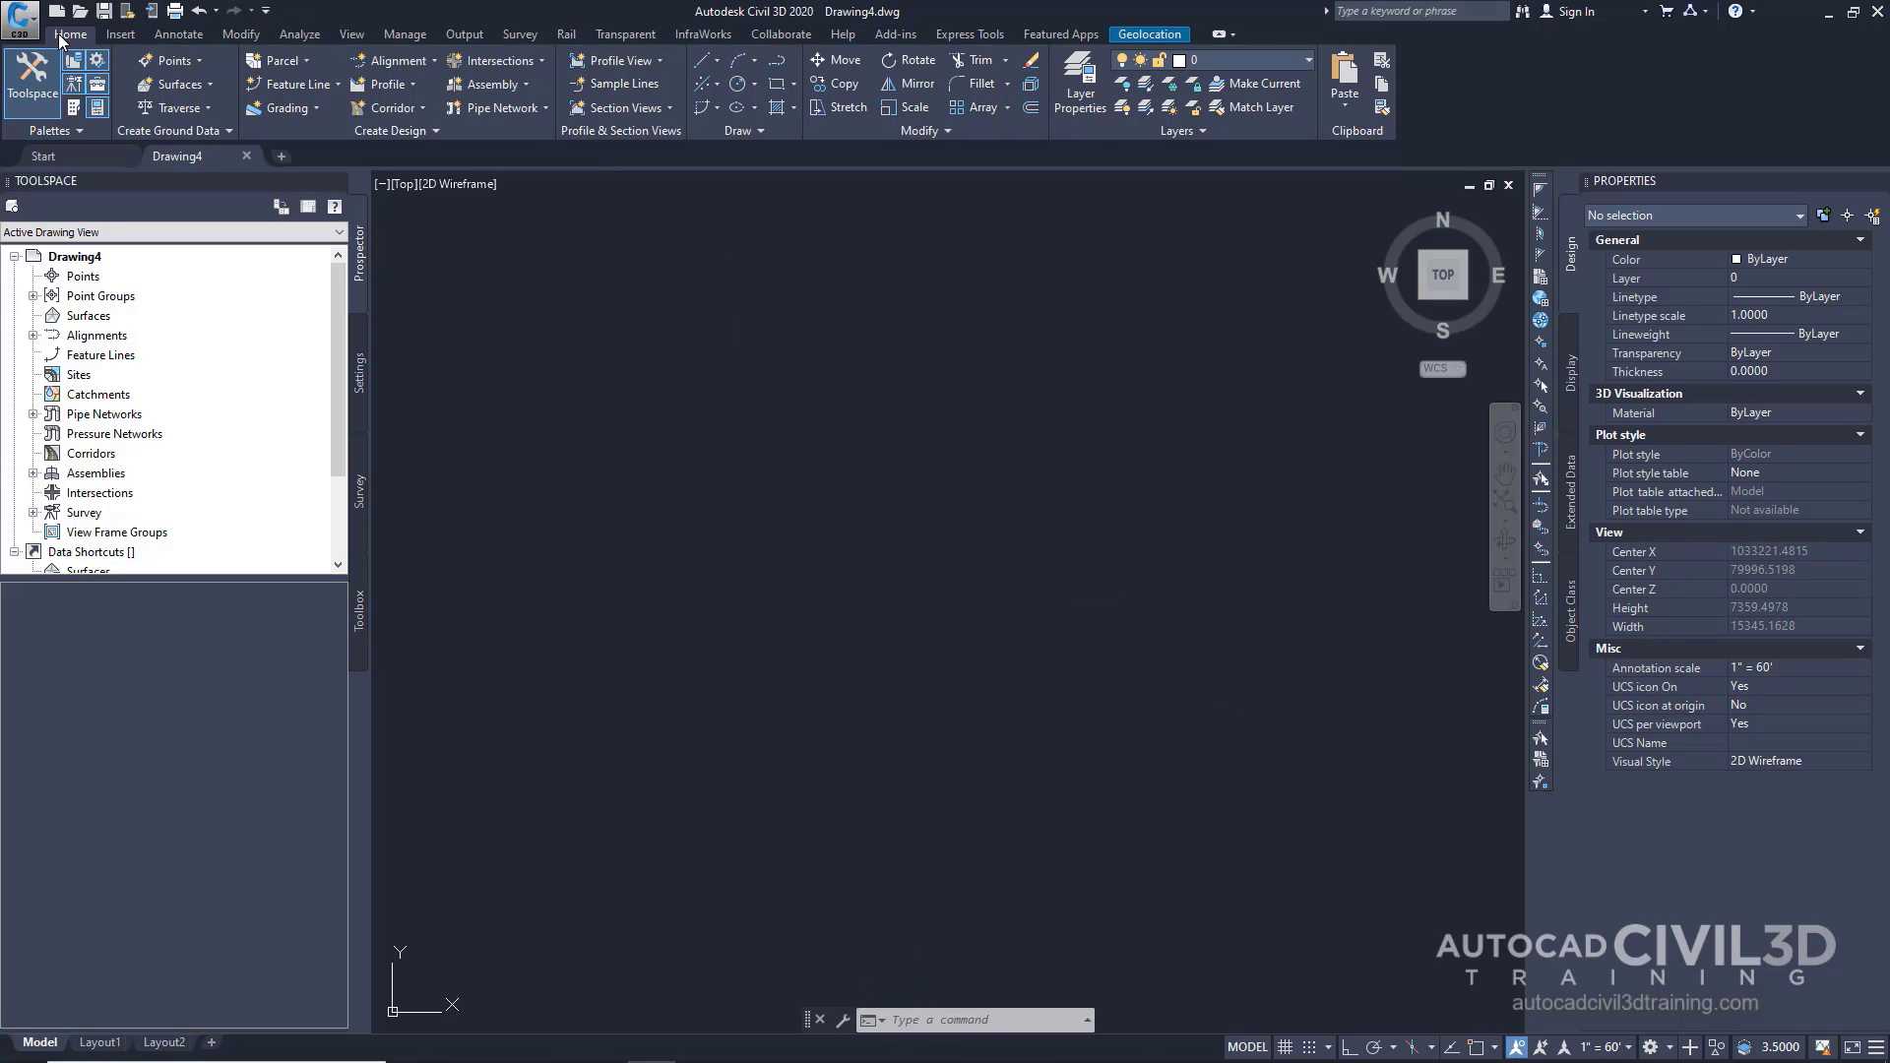
- Begin creating a new surface of type TIN surface and name it EG
left_click(209, 84)
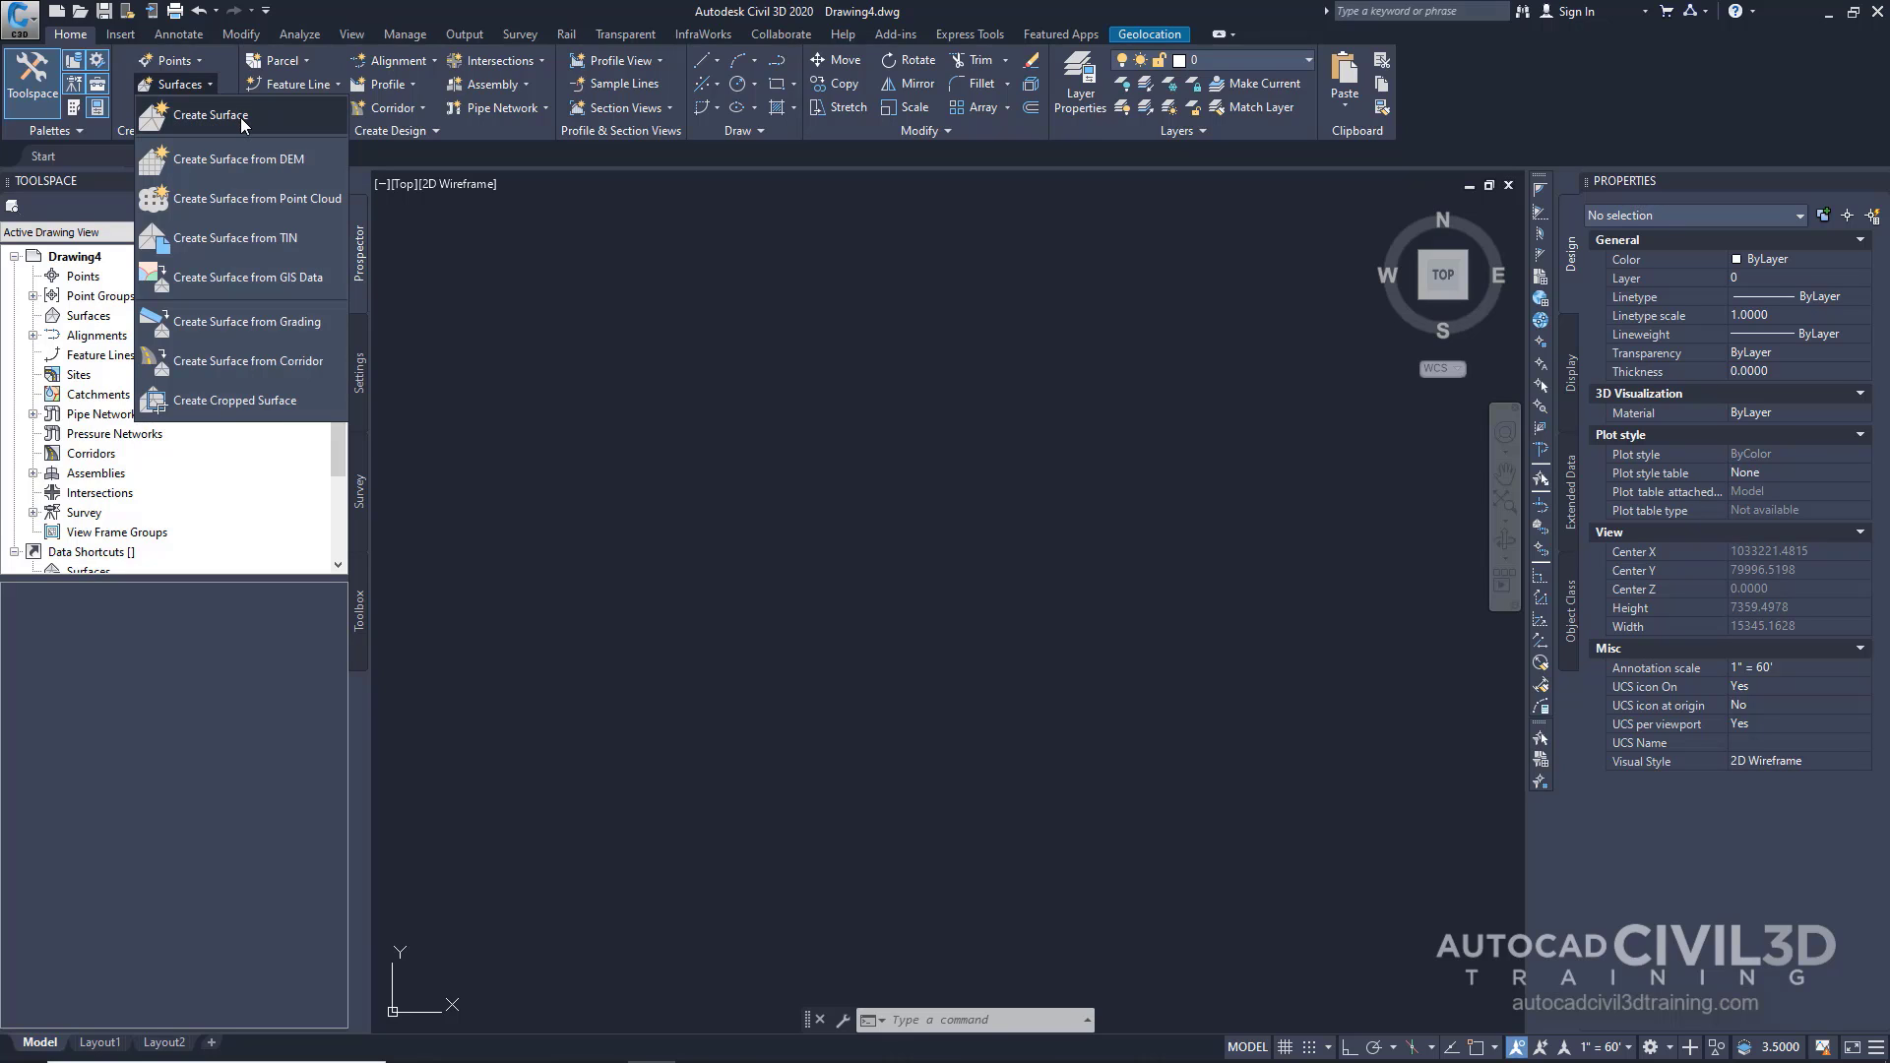
left_click(241, 118)
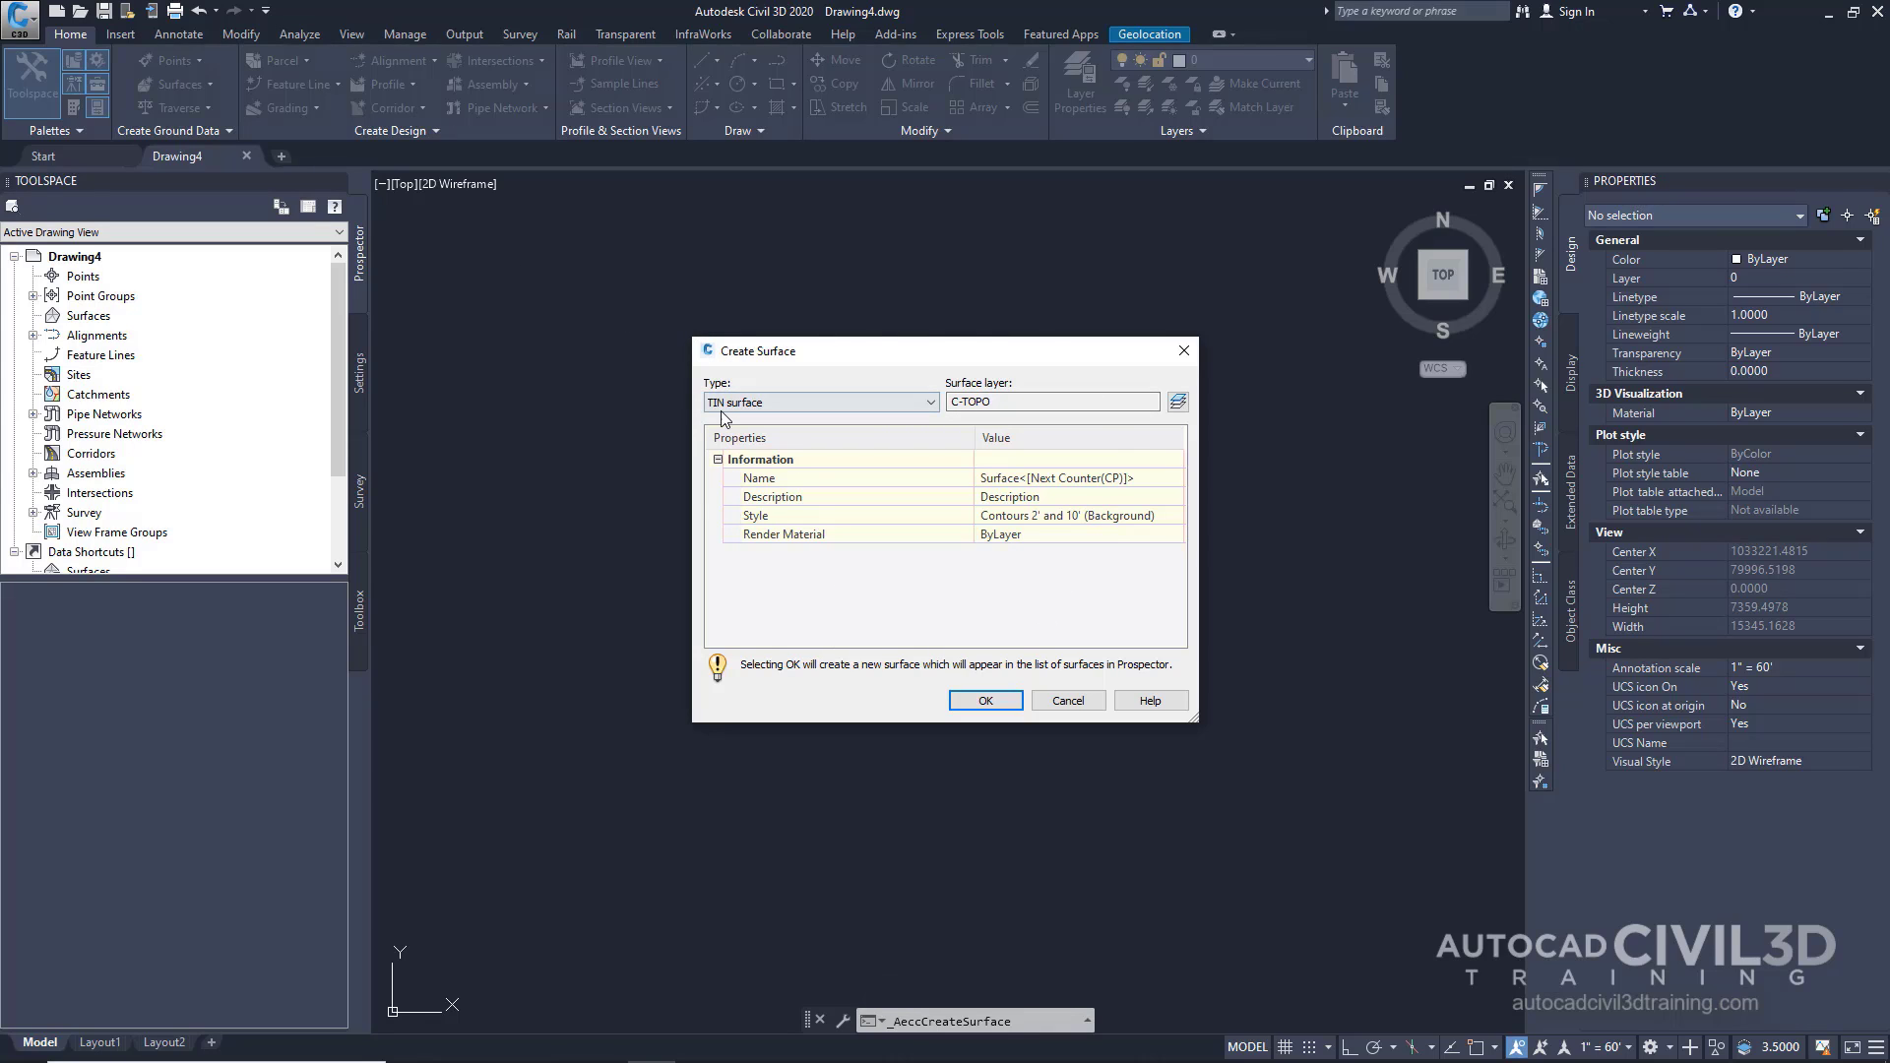
left_click(790, 407)
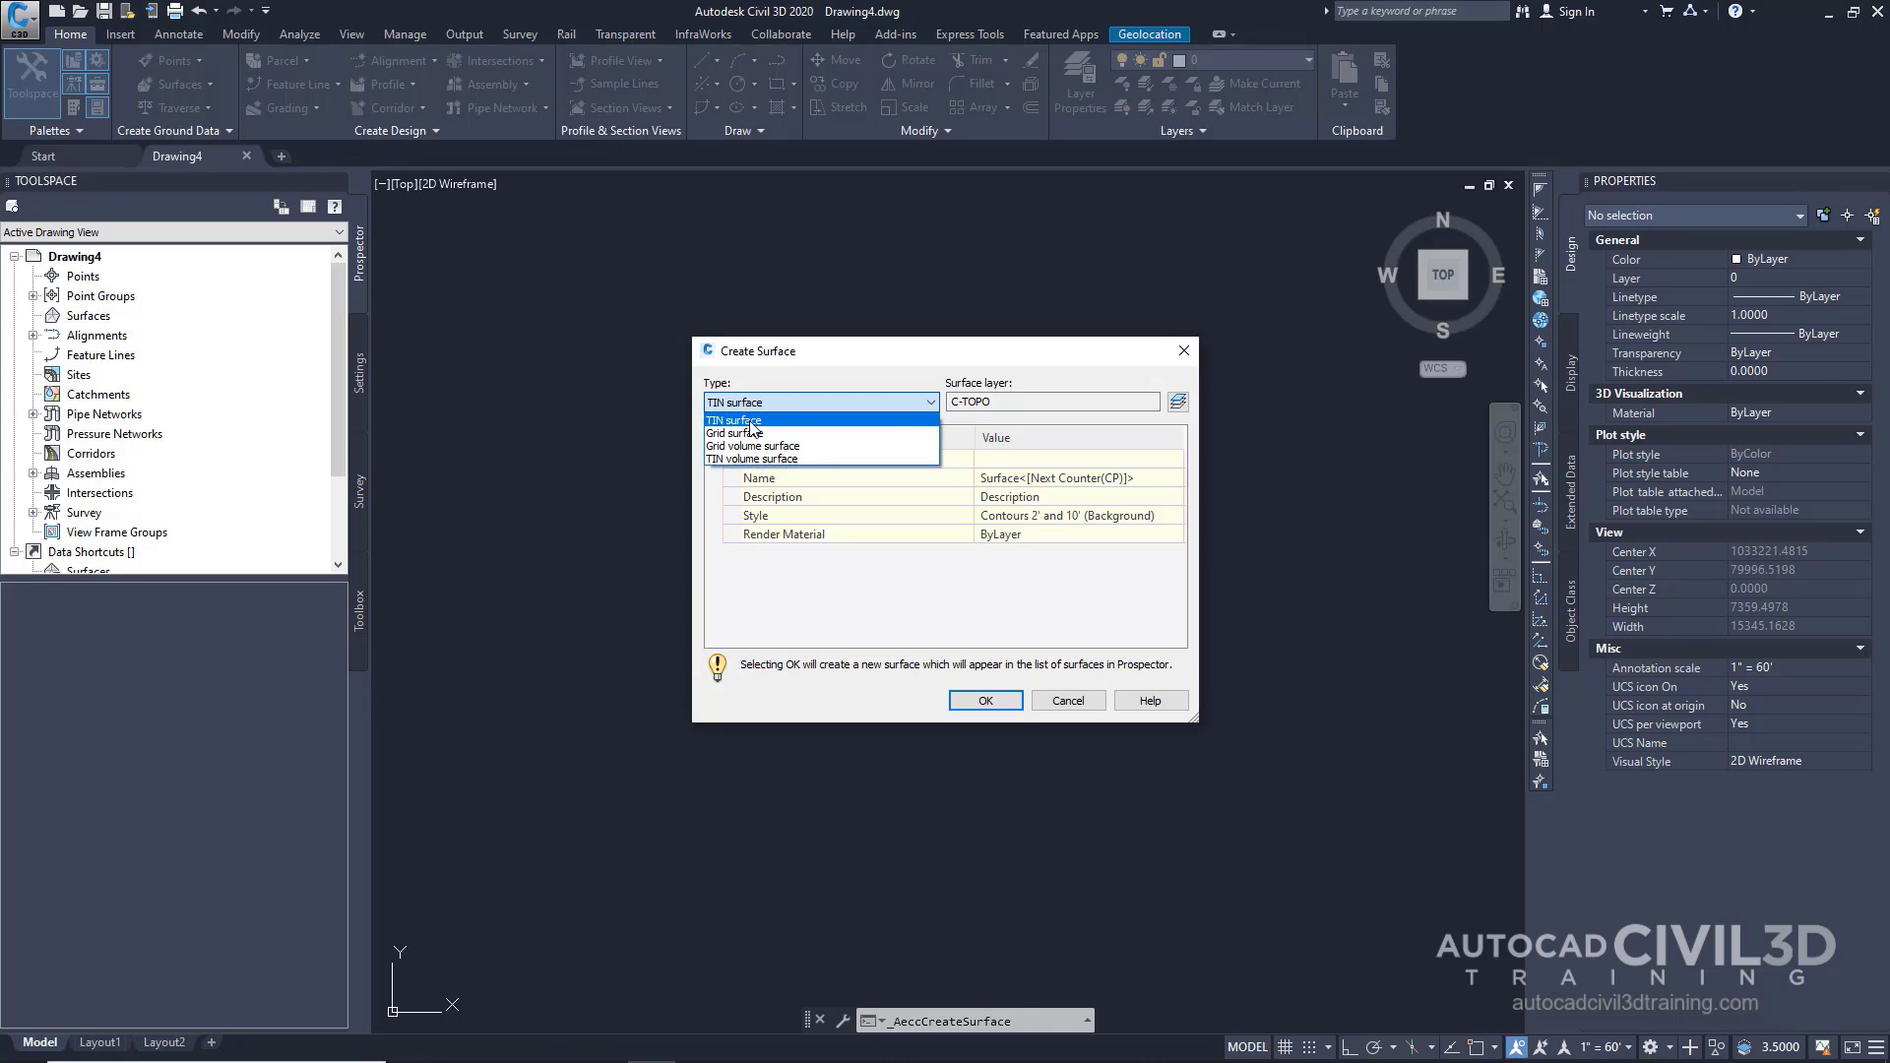
left_click(847, 365)
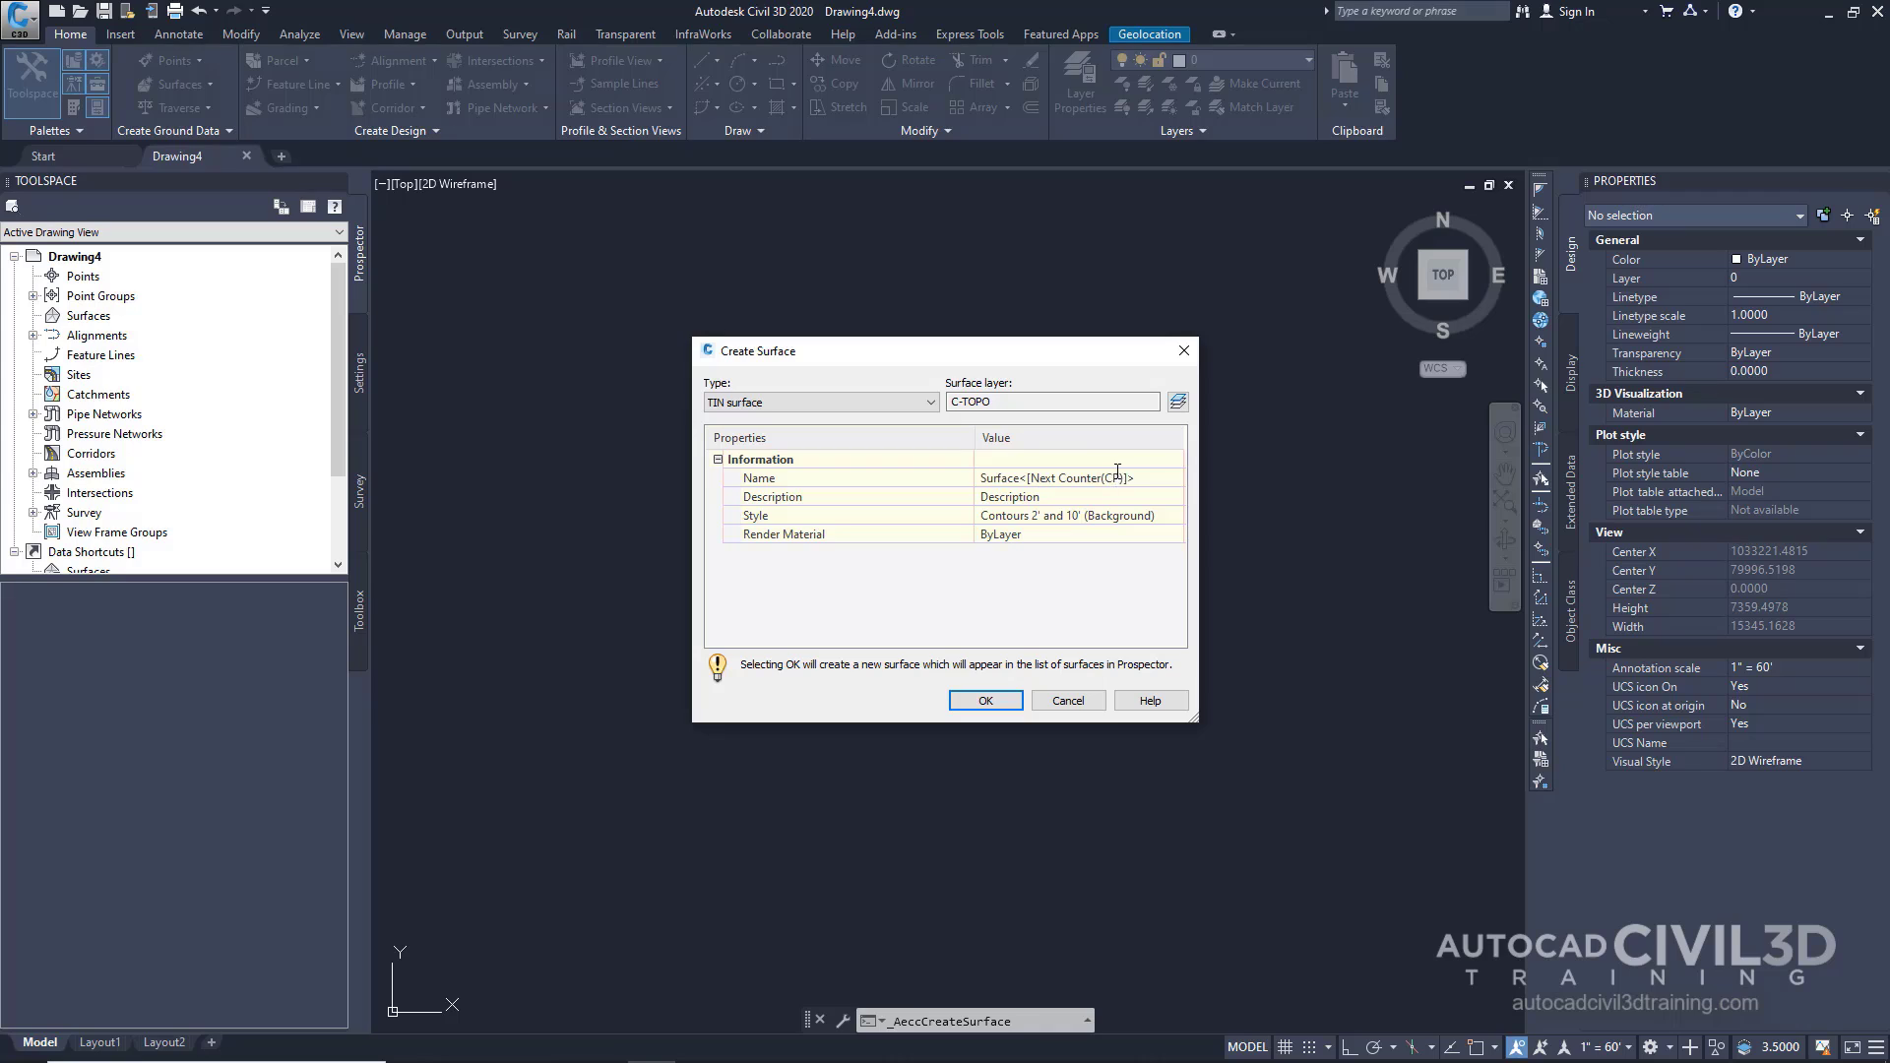
left_click(1154, 474)
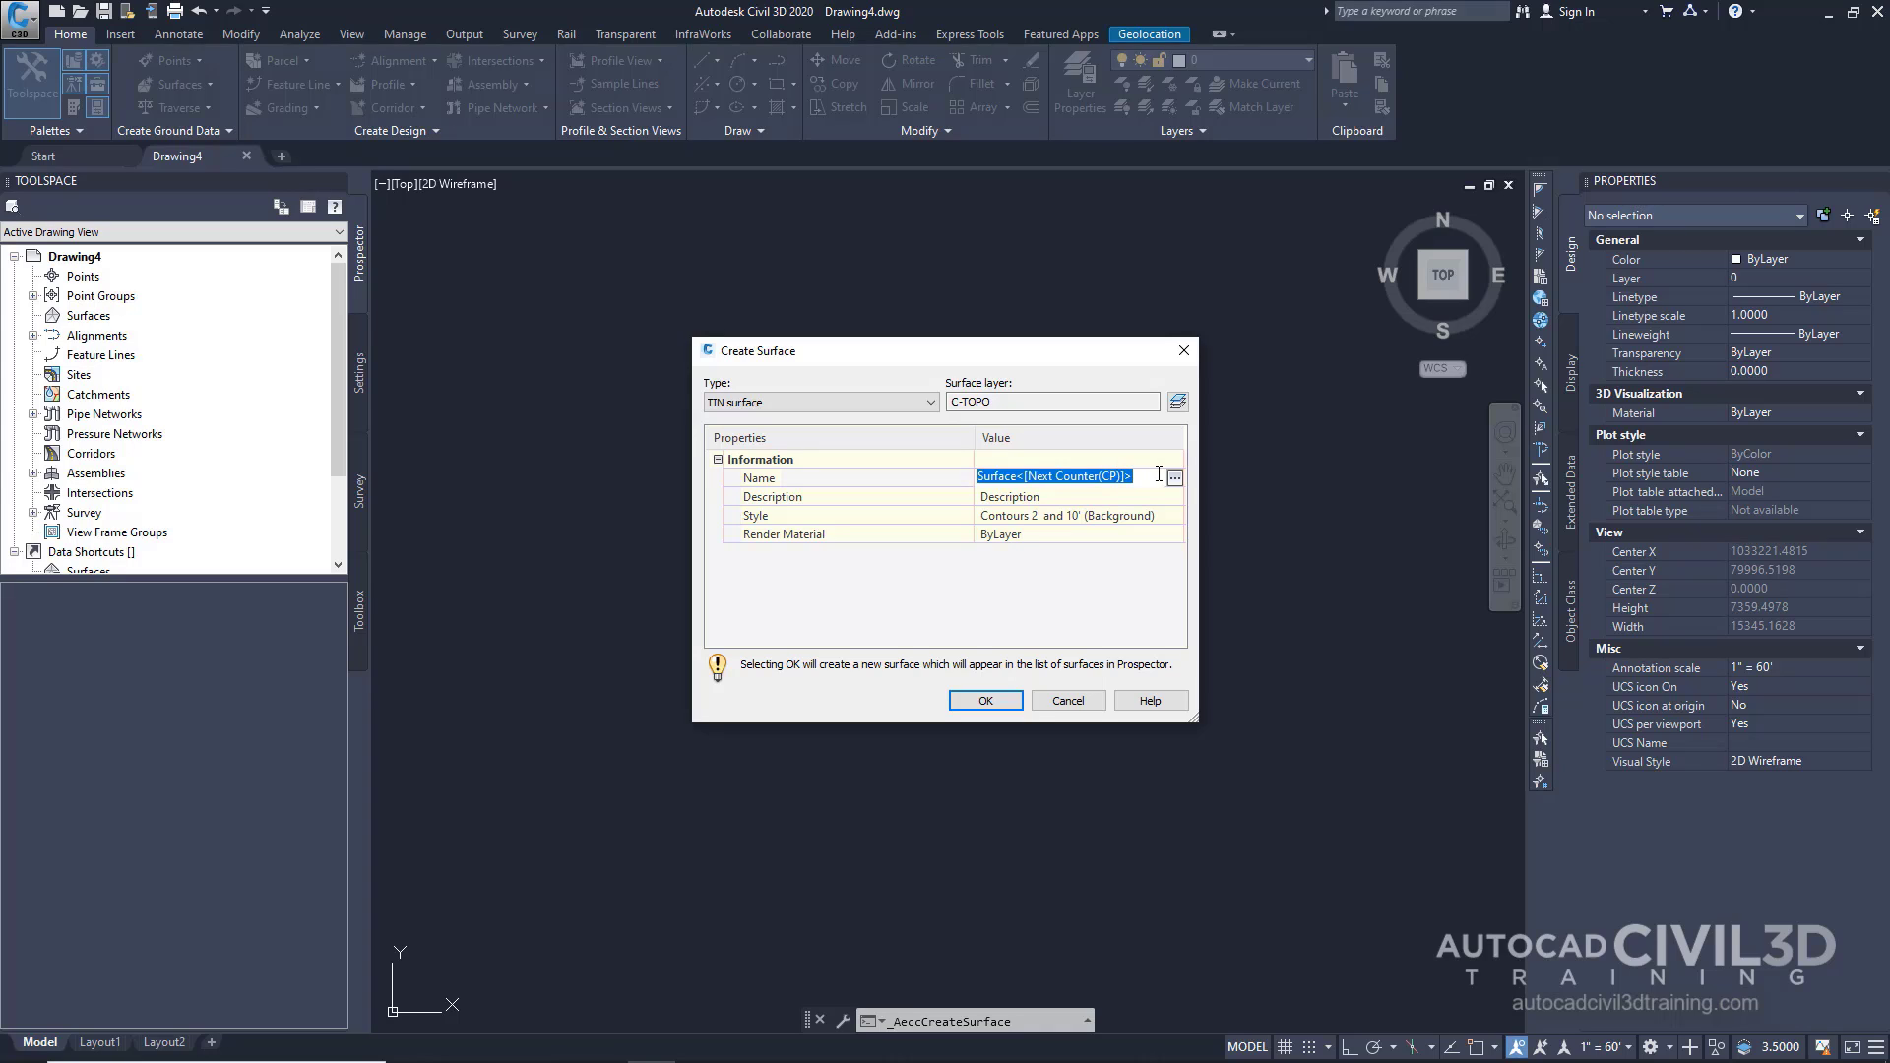
type("EG")
key("Return")
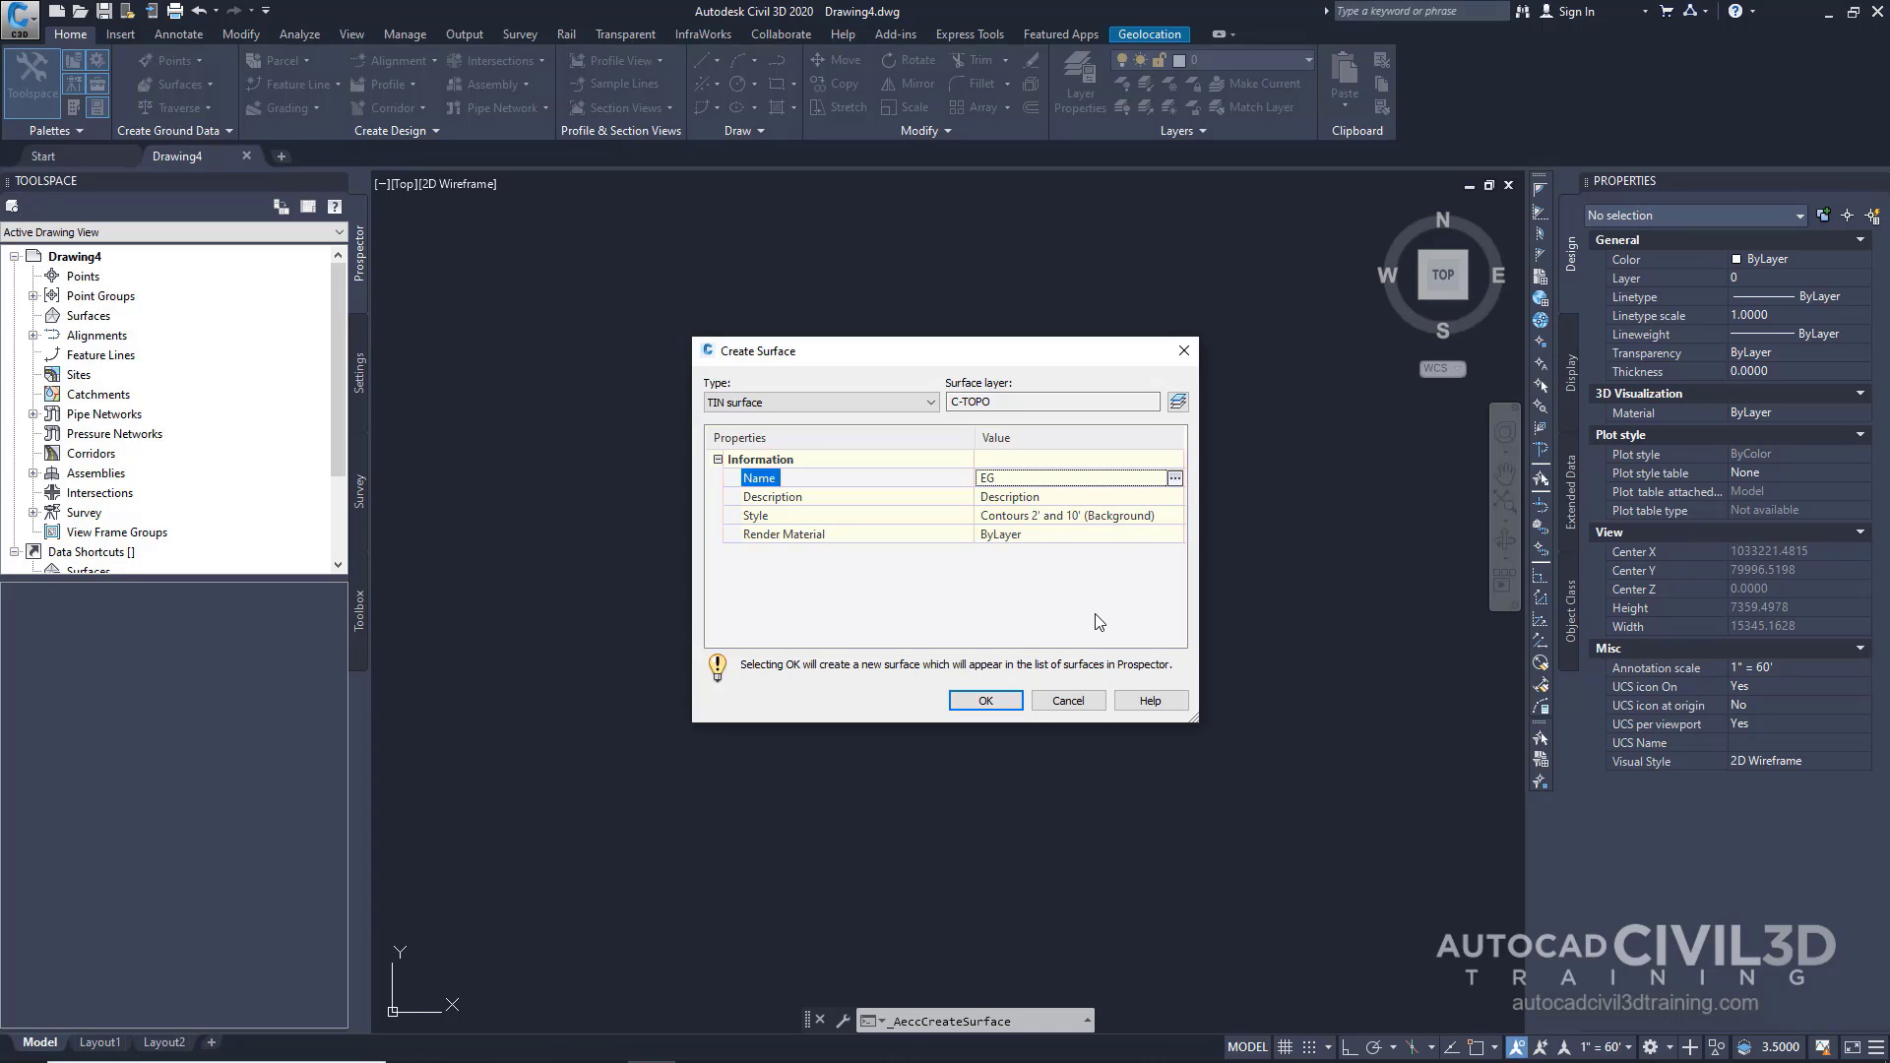
- Describe the EG surface as an existing ground surface from imported point data
left_click(1041, 497)
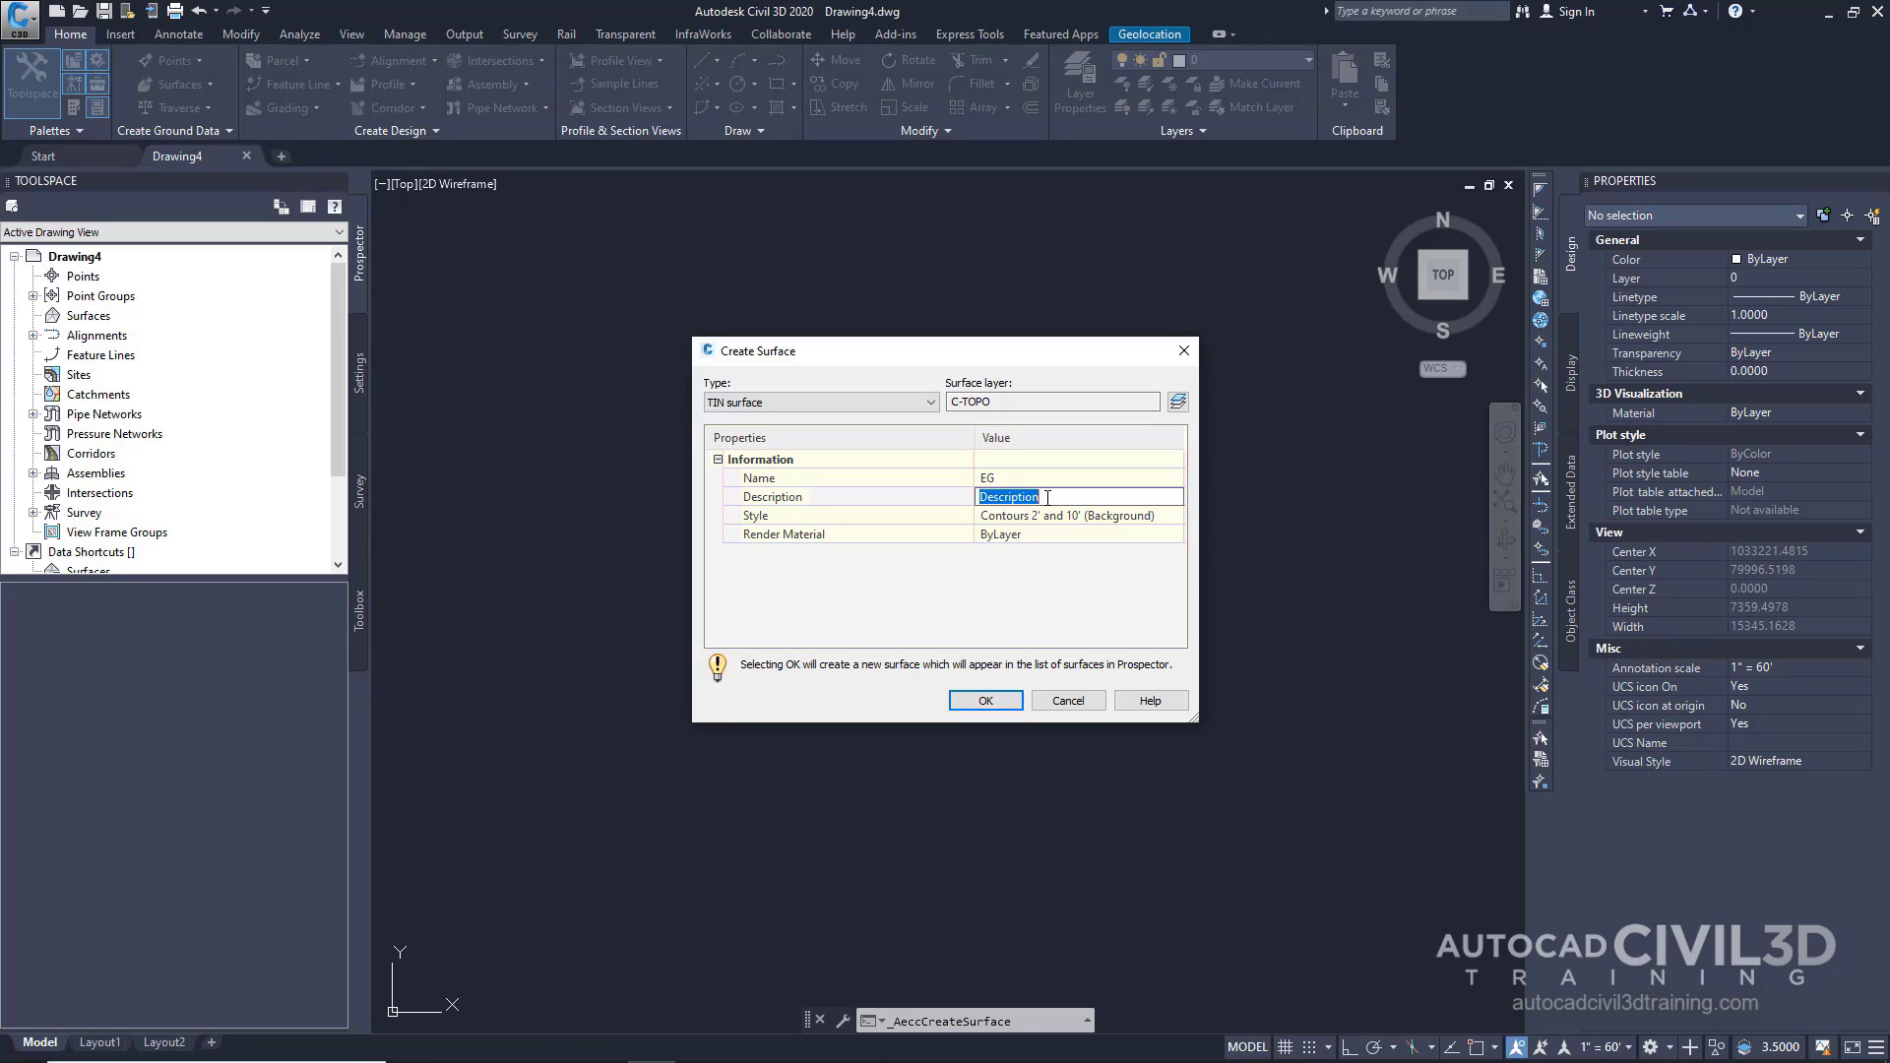
type("E")
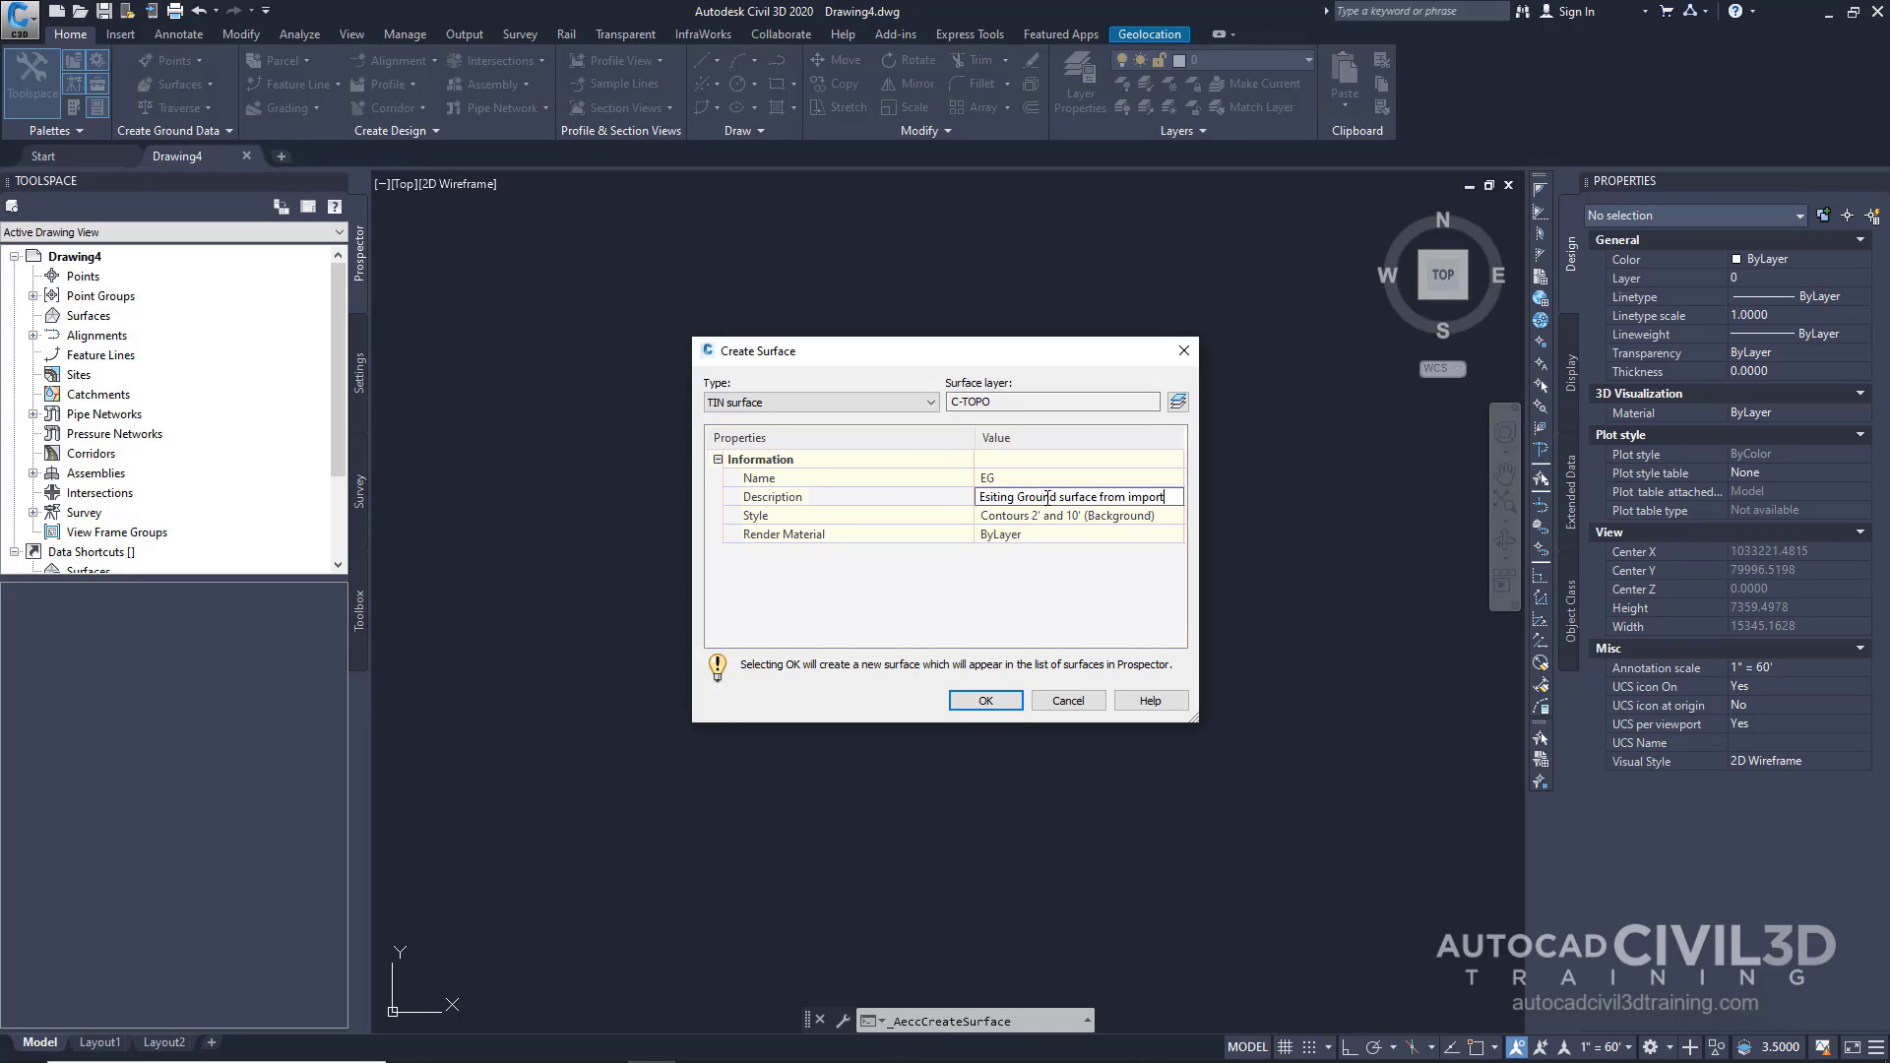
type("point data")
left_click(1051, 585)
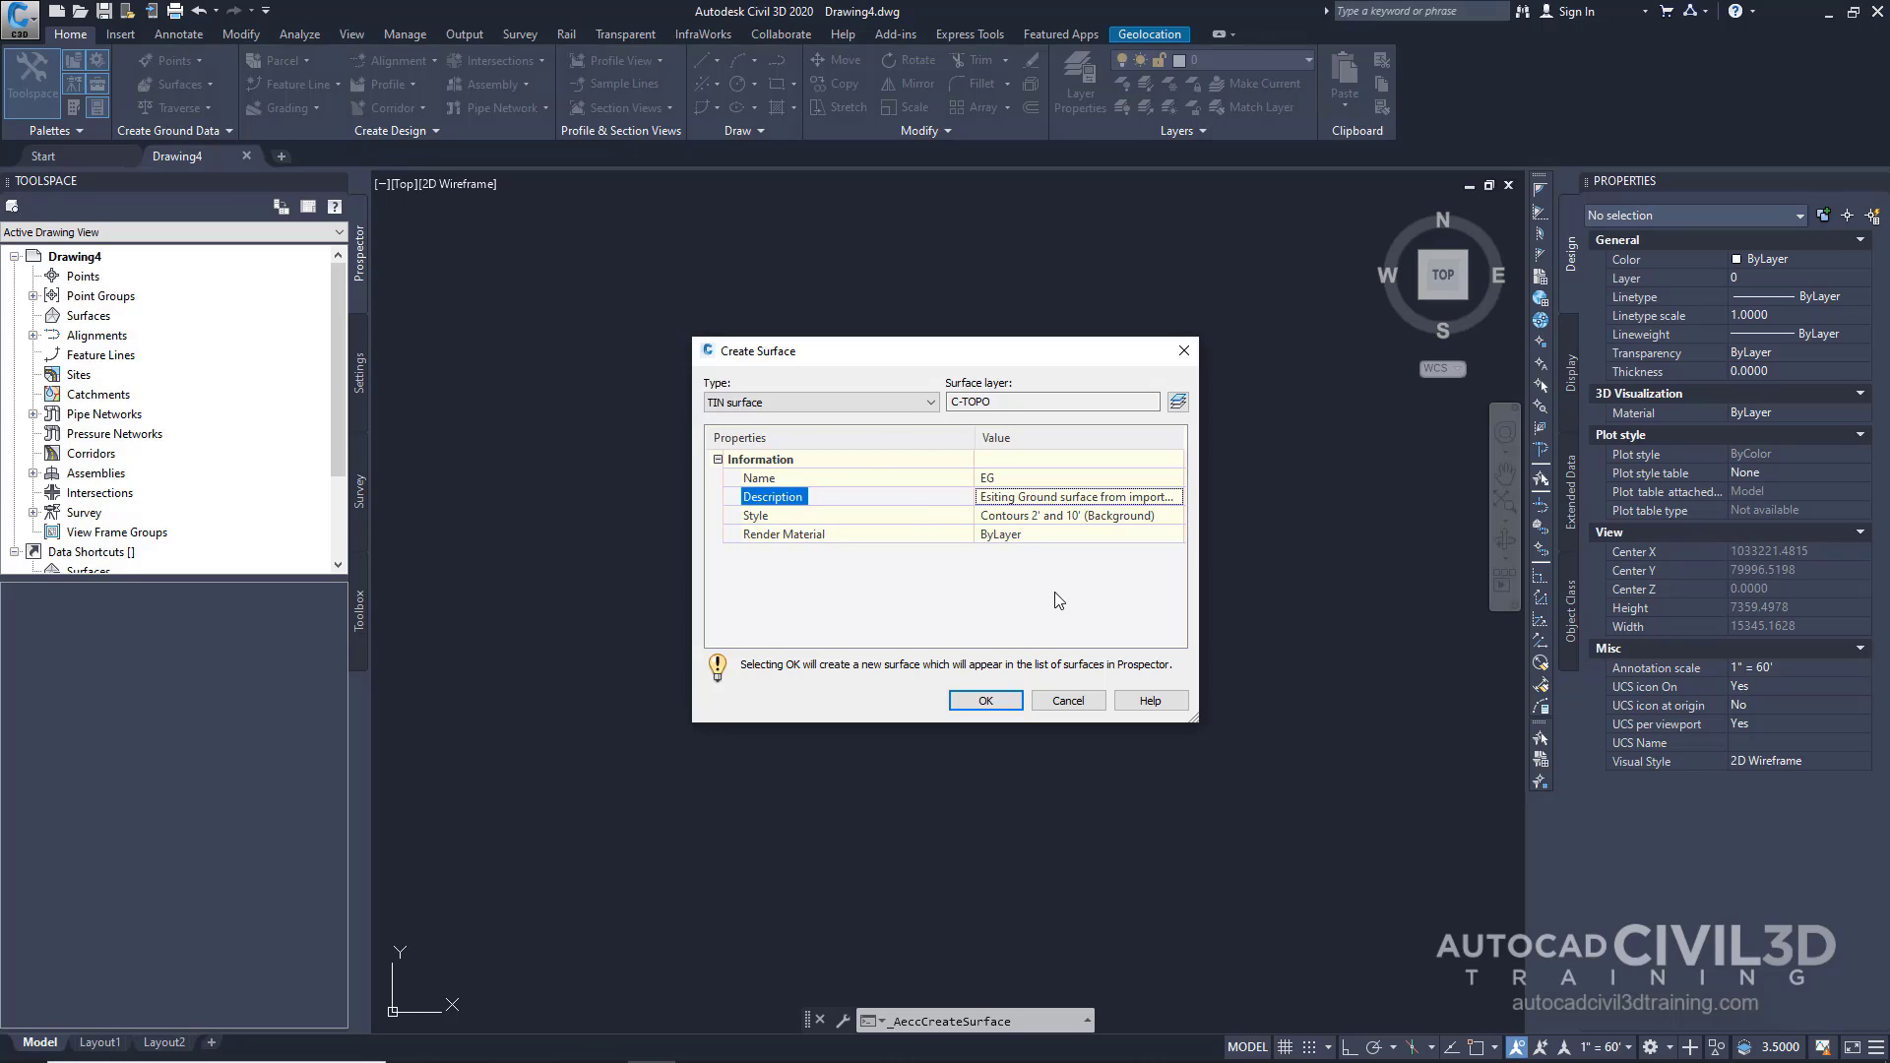
- Set the surface style to Points and Border and create the EG surface
left_click(1091, 523)
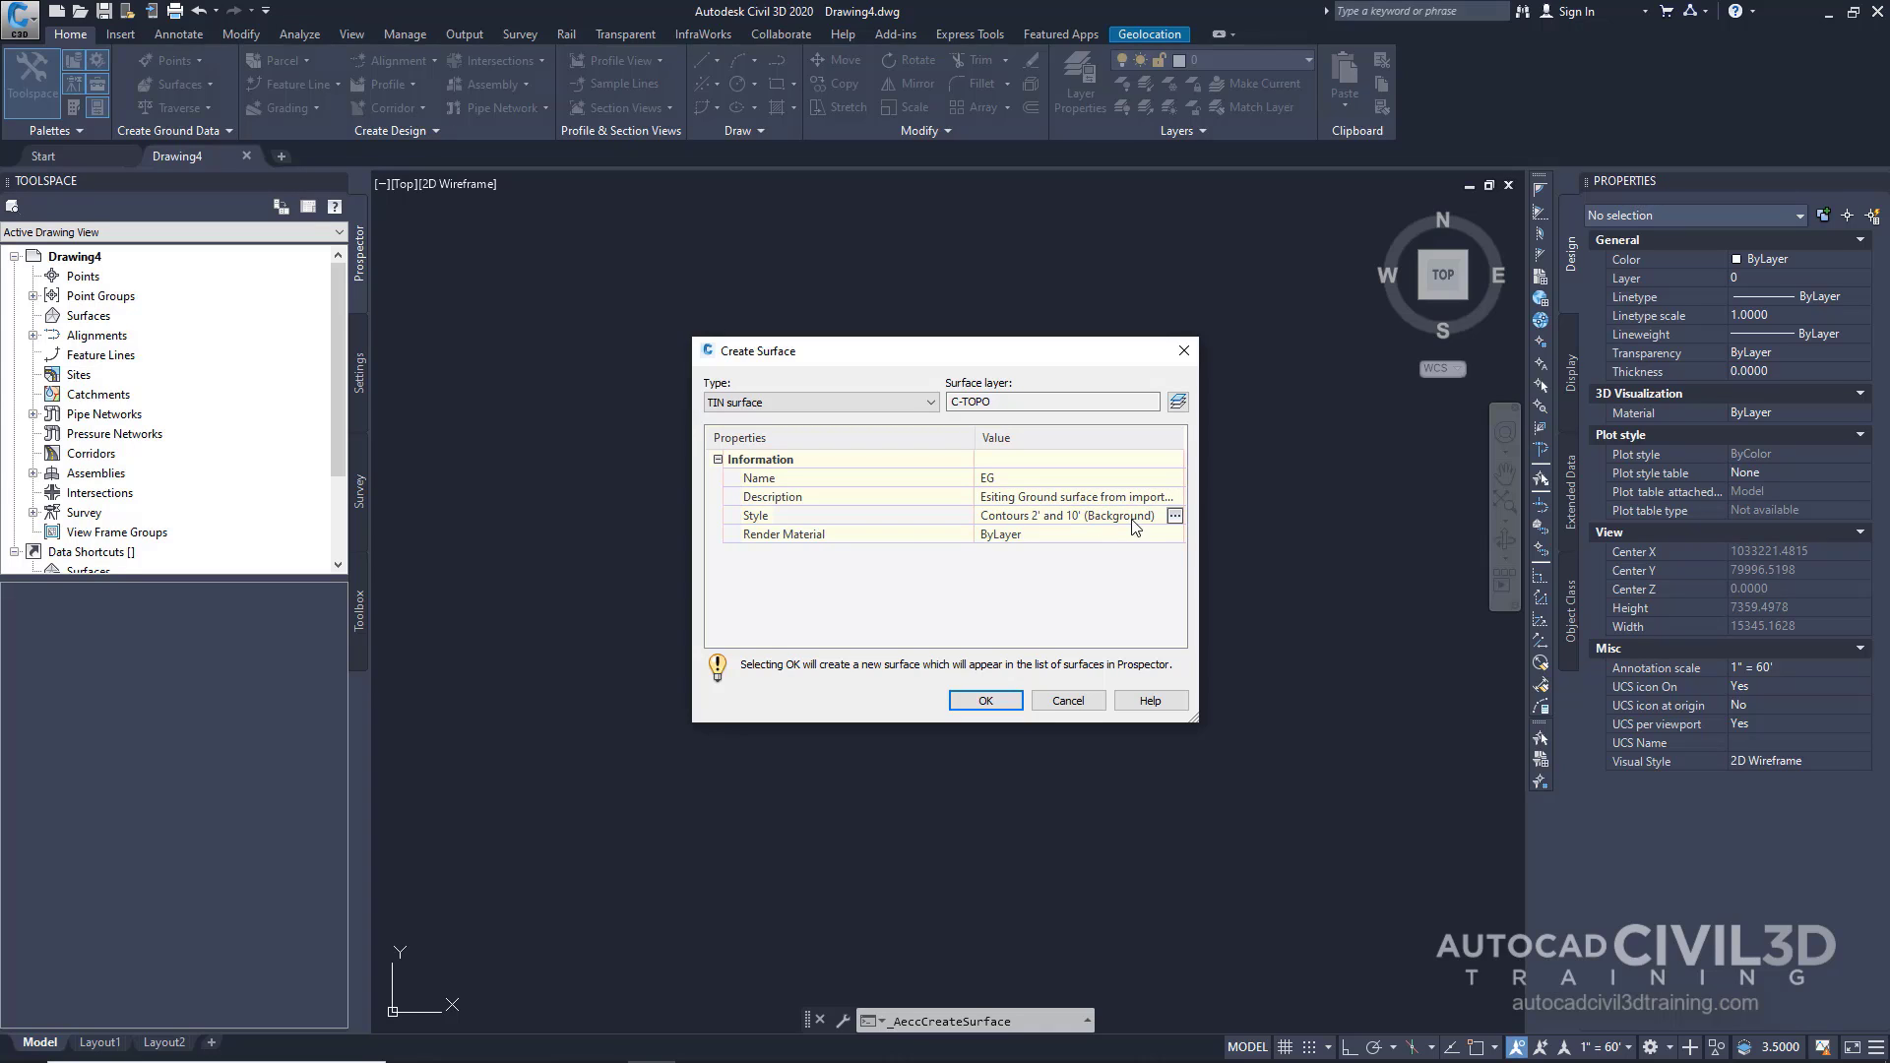
left_click(1174, 516)
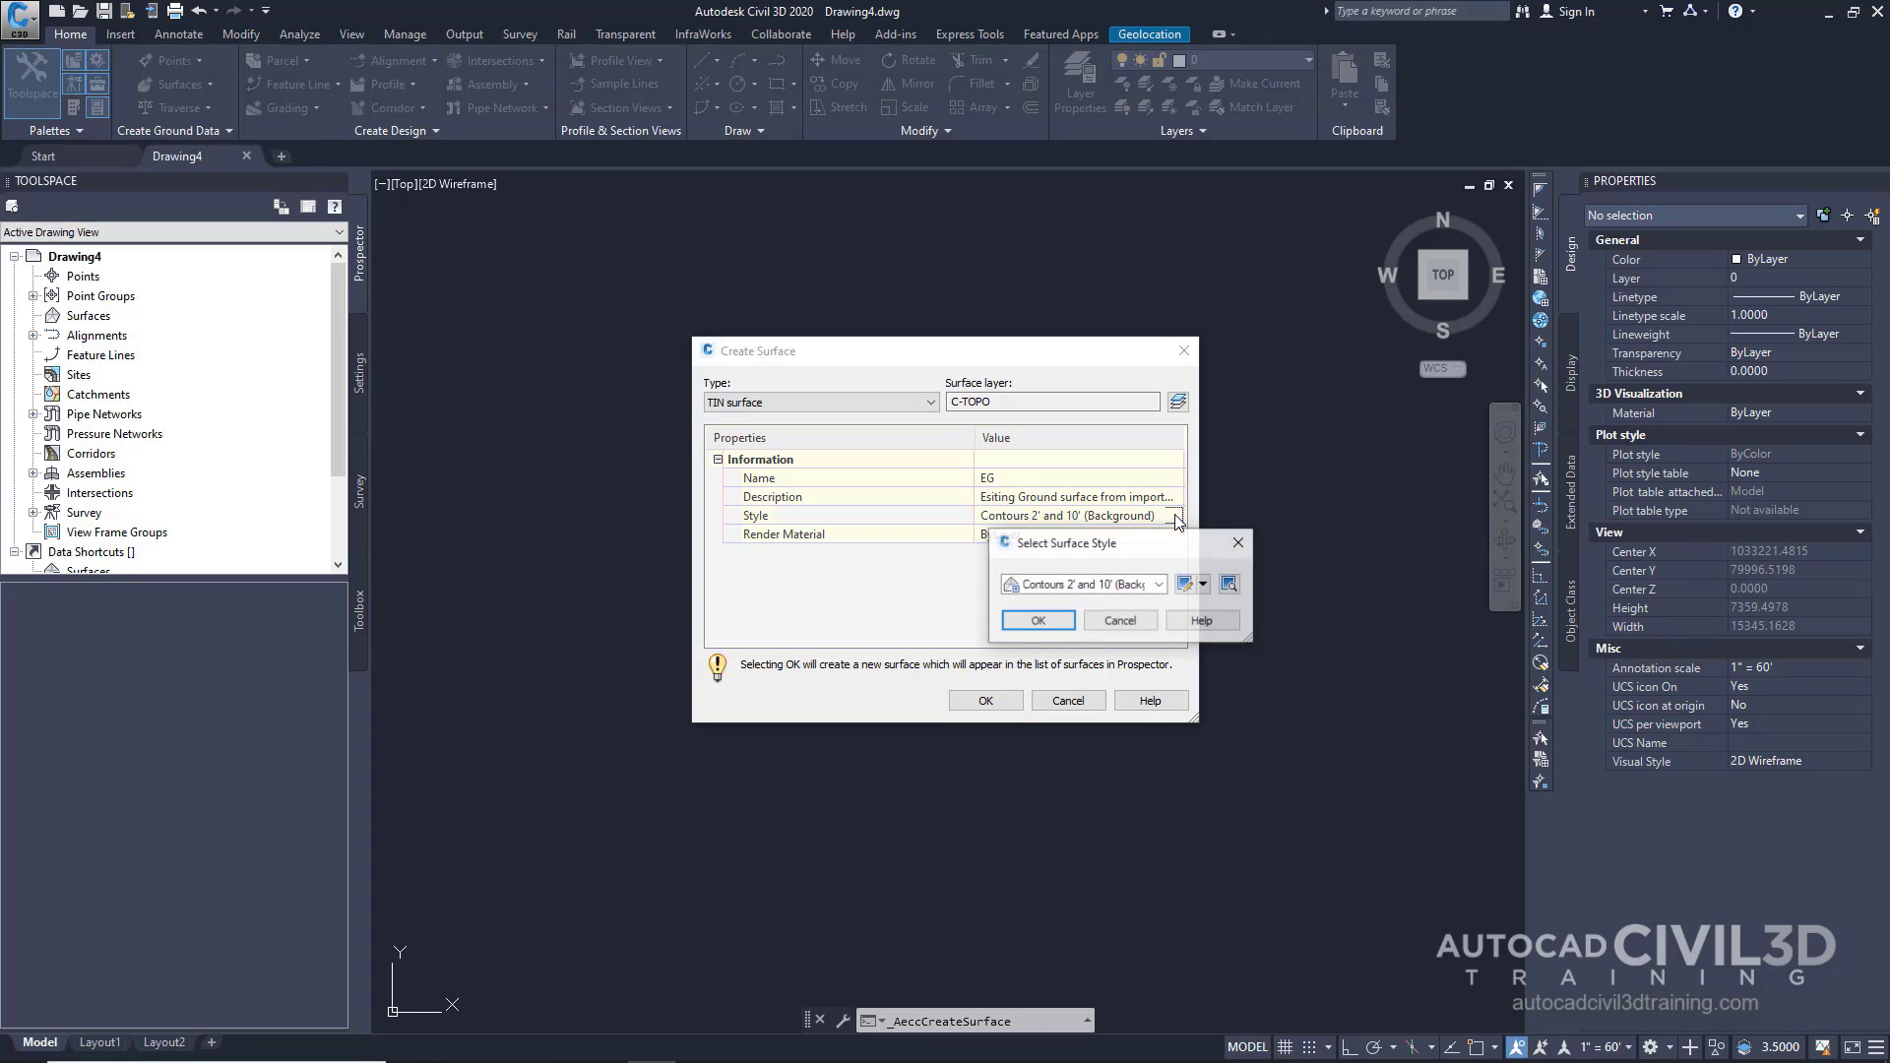
left_click(1160, 585)
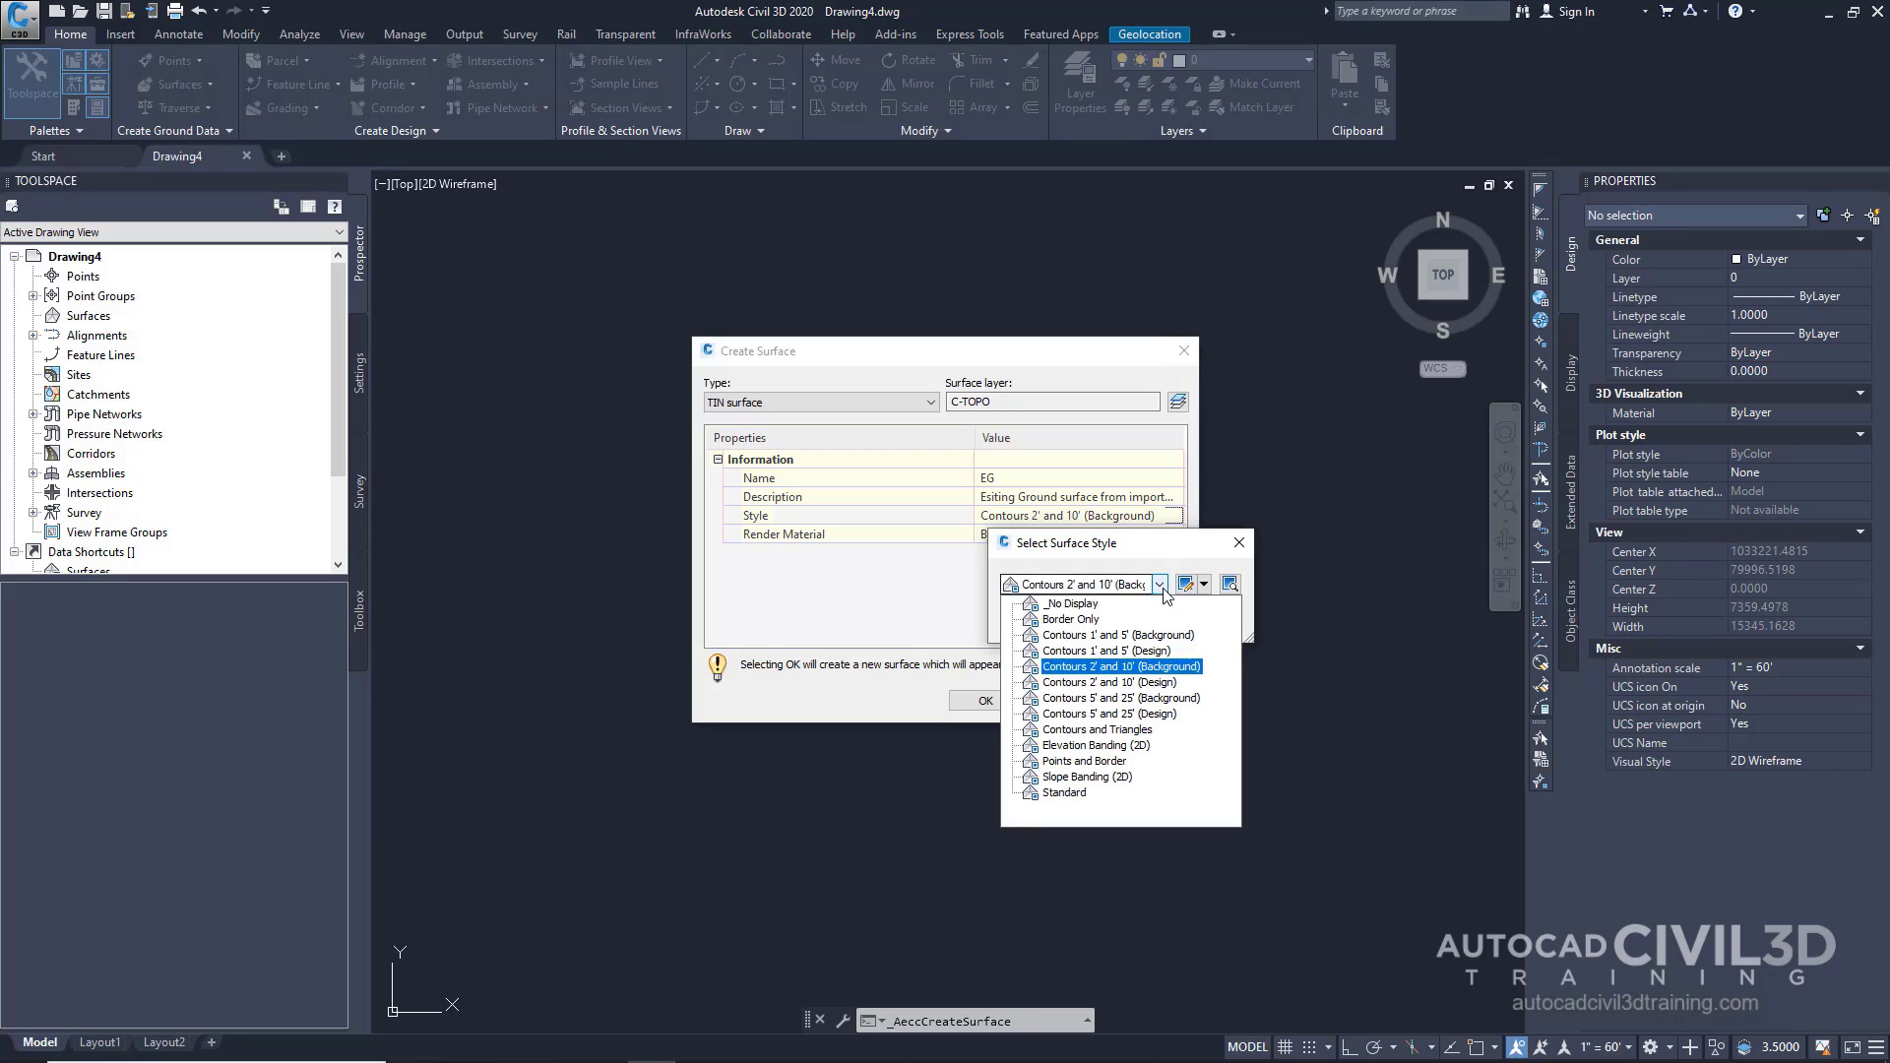
left_click(1111, 768)
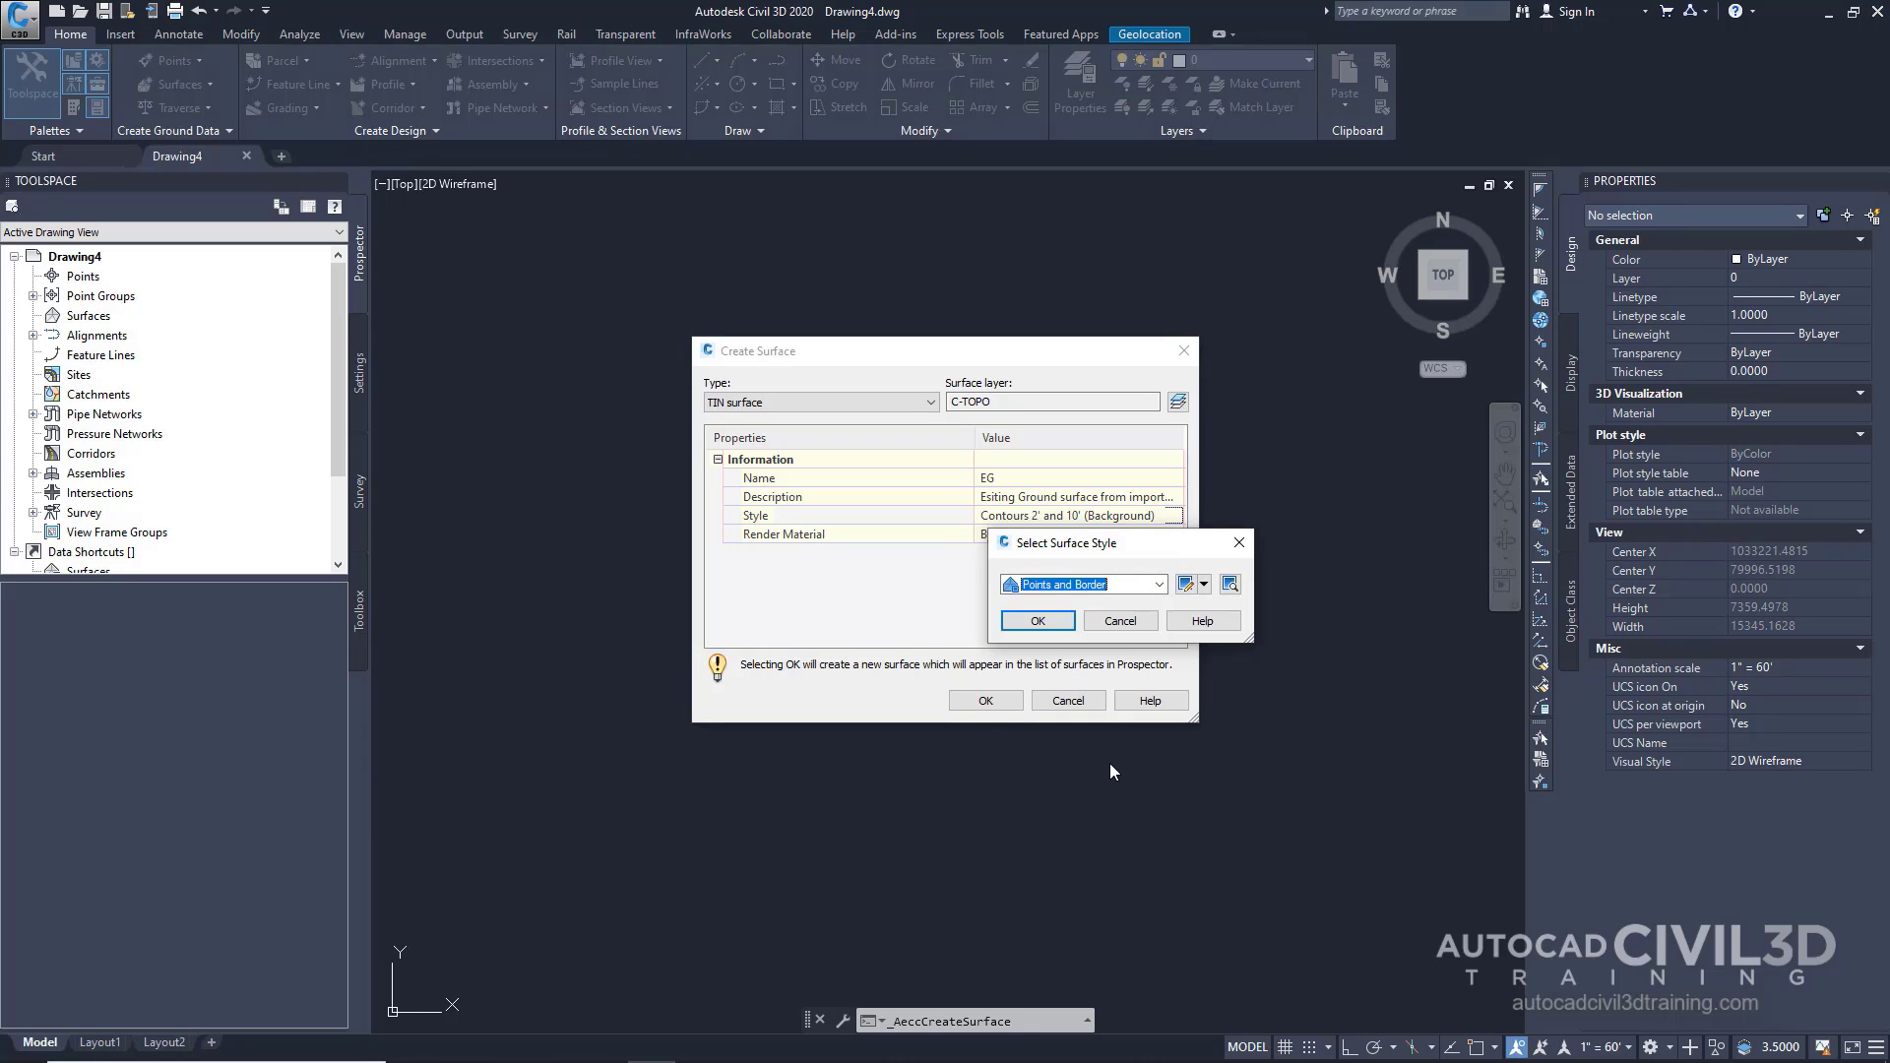
left_click(1041, 624)
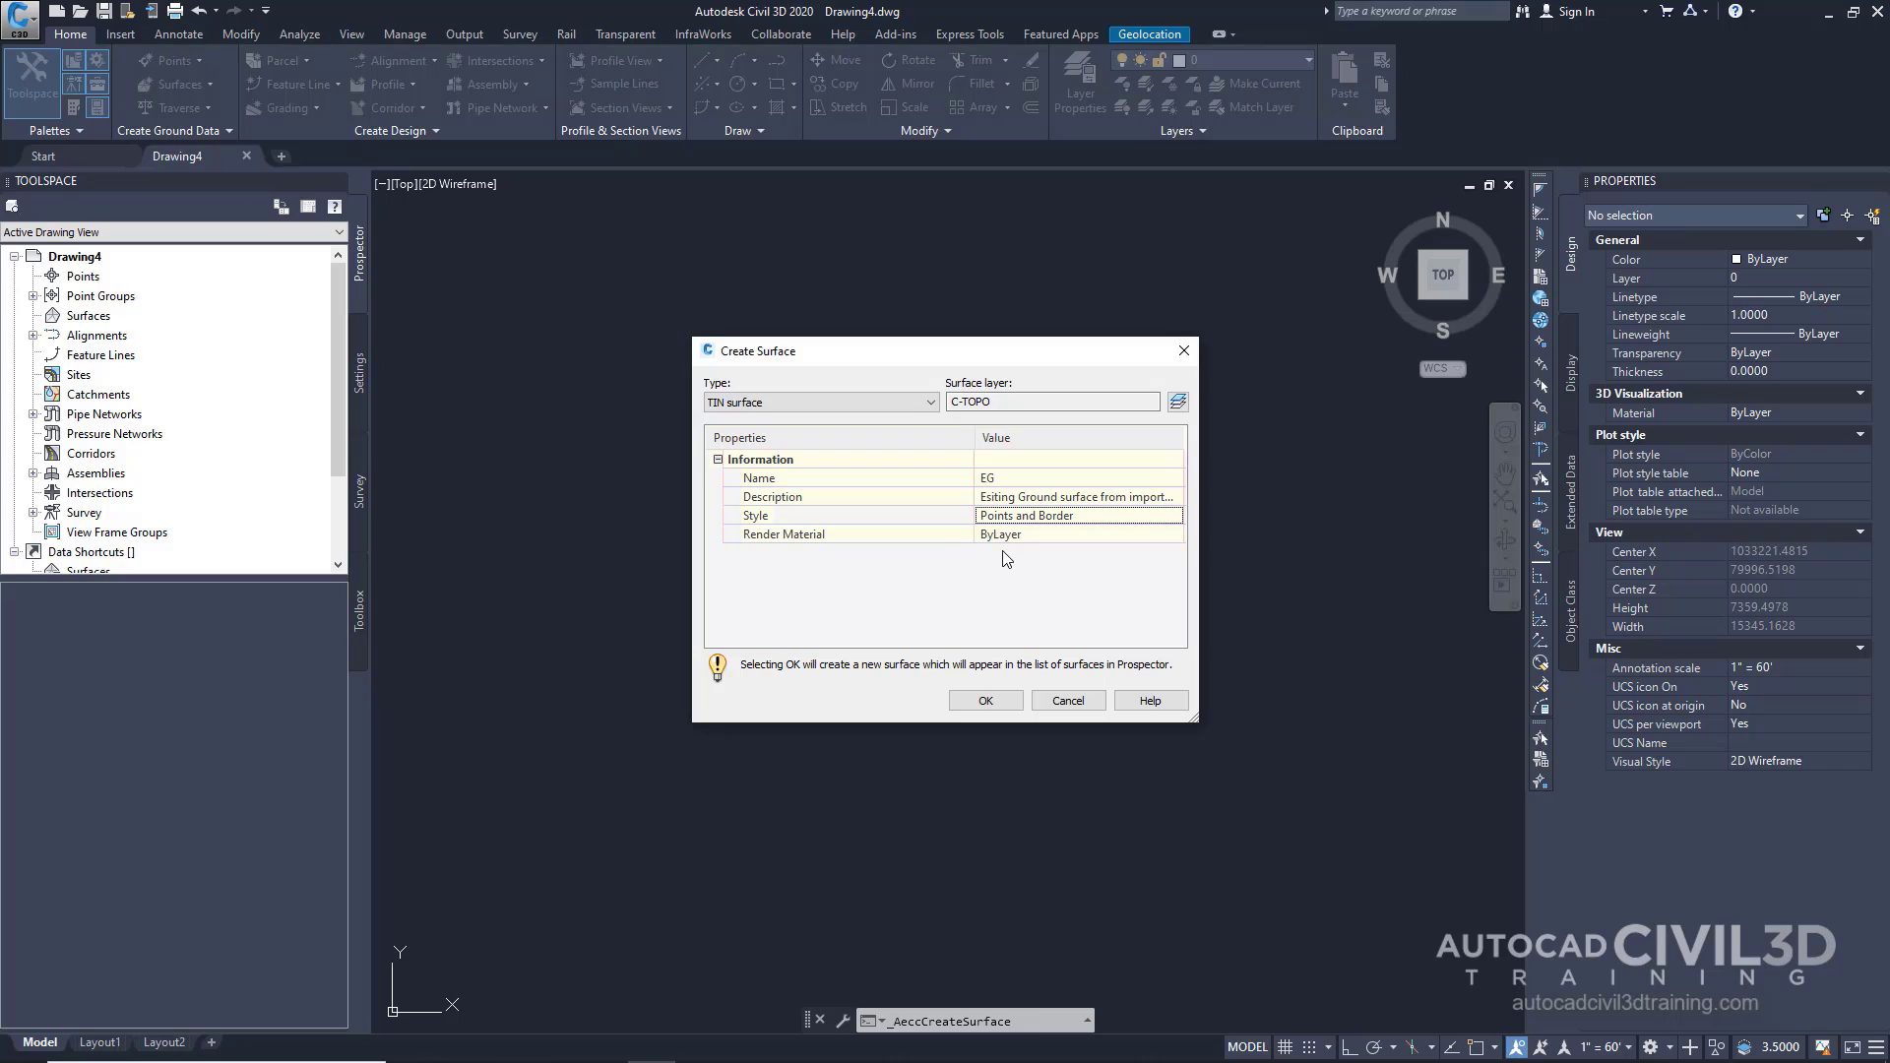
left_click(986, 701)
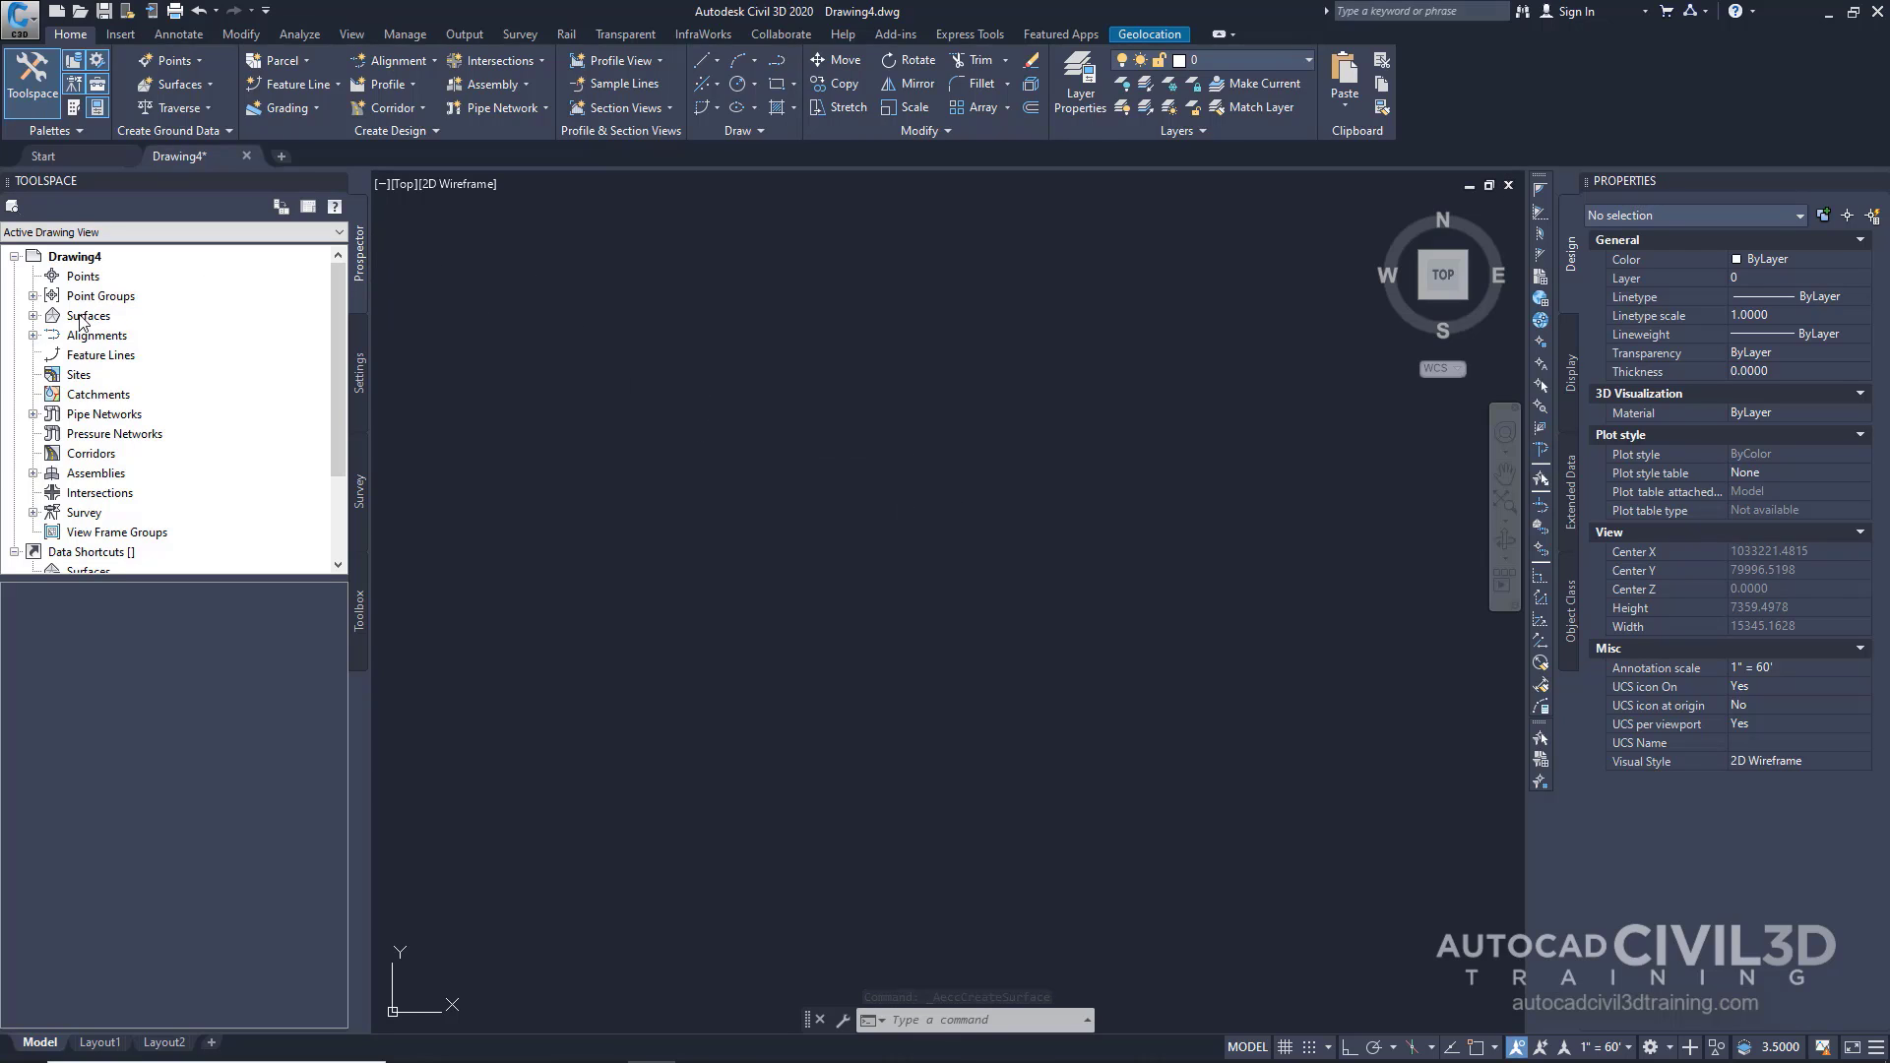
- Expand the drawing's Surfaces collection down to the contents of the EG surface's Definition
left_click(32, 316)
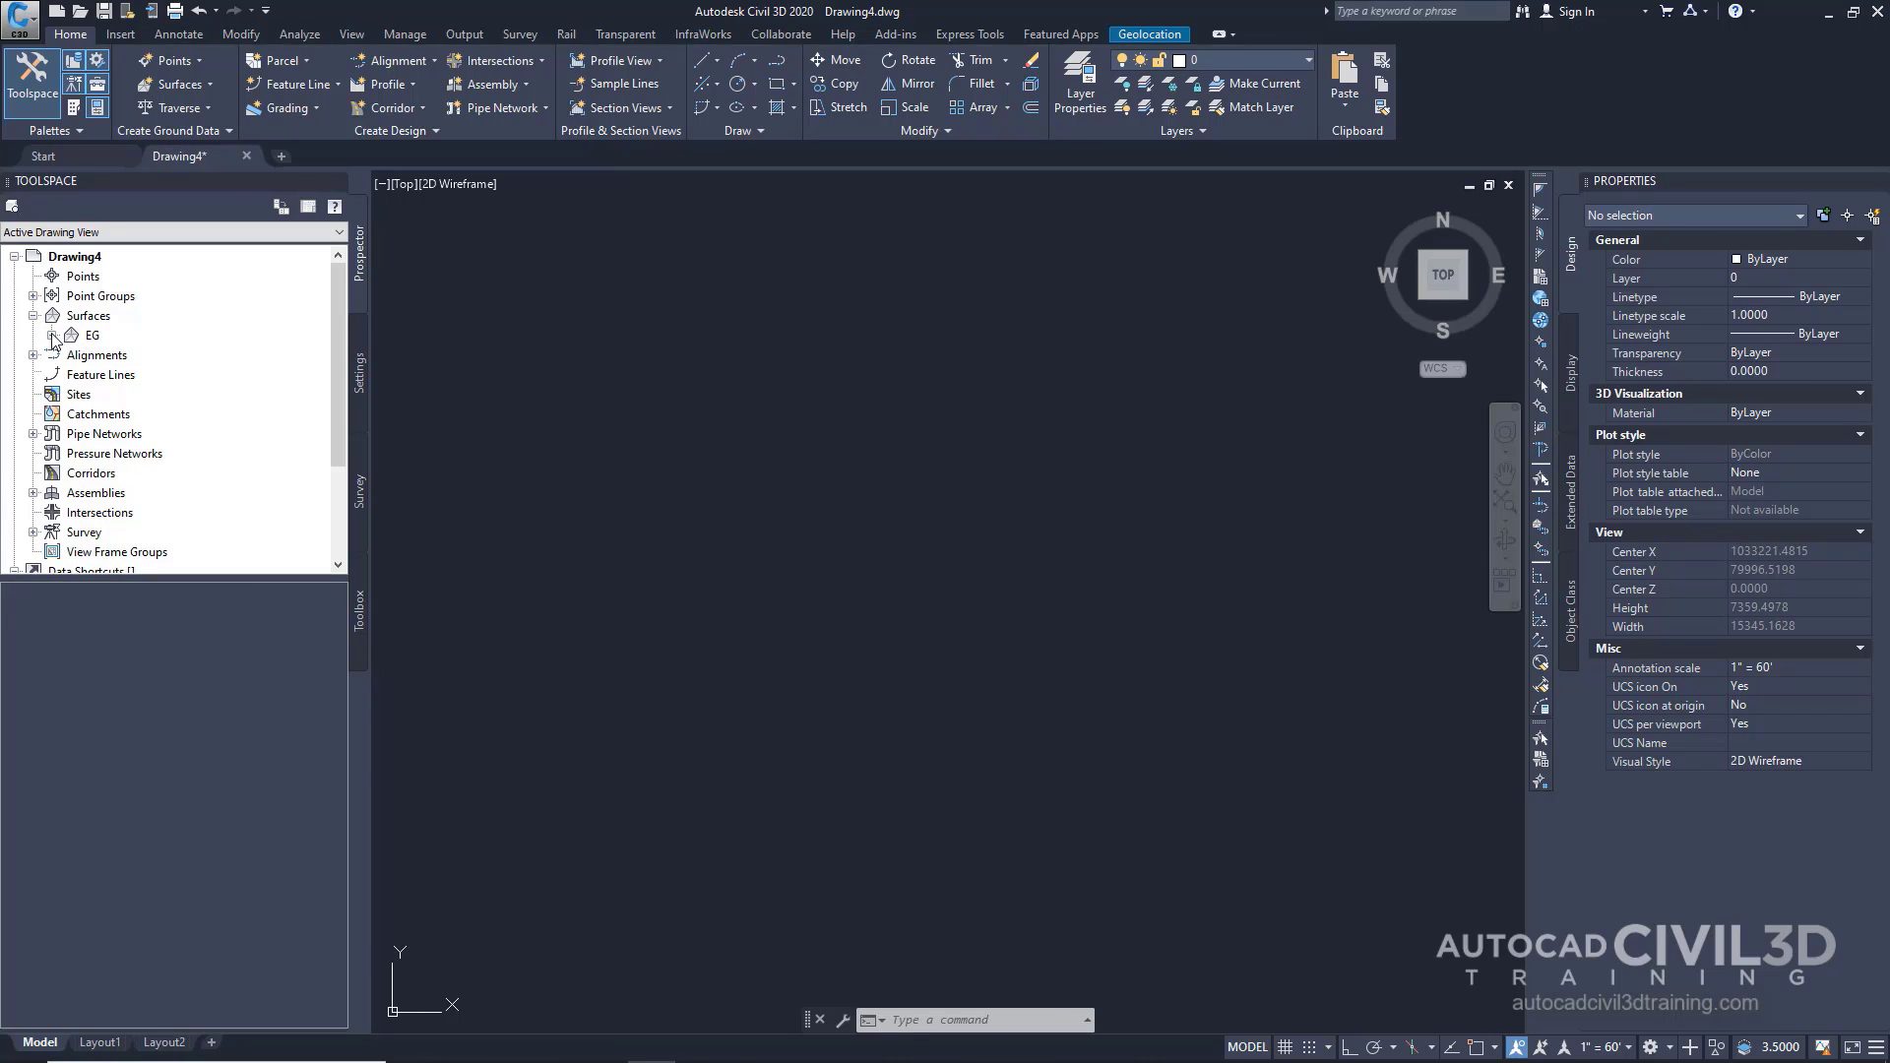
left_click(52, 336)
left_click(71, 394)
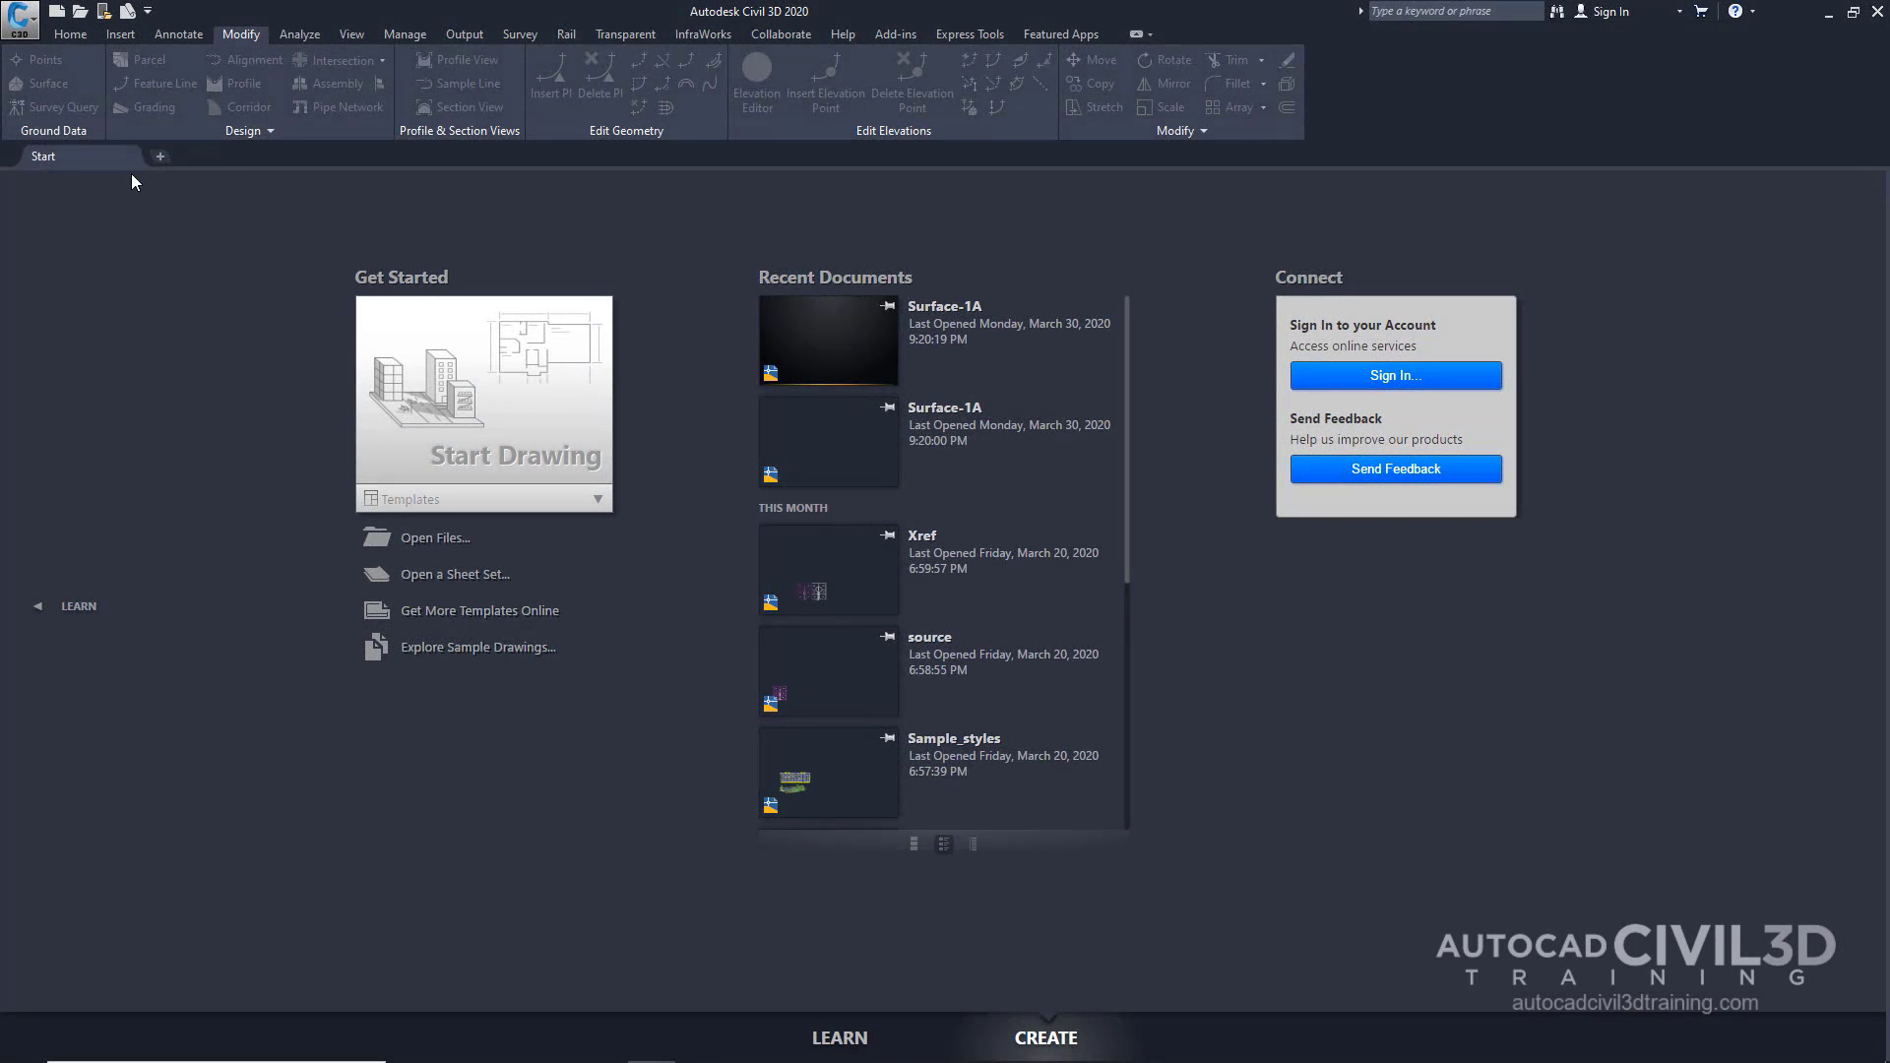
- Start opening an existing drawing and browse through Civil 3D Training and Civil Tutorials to the Drawings folder
left_click(22, 20)
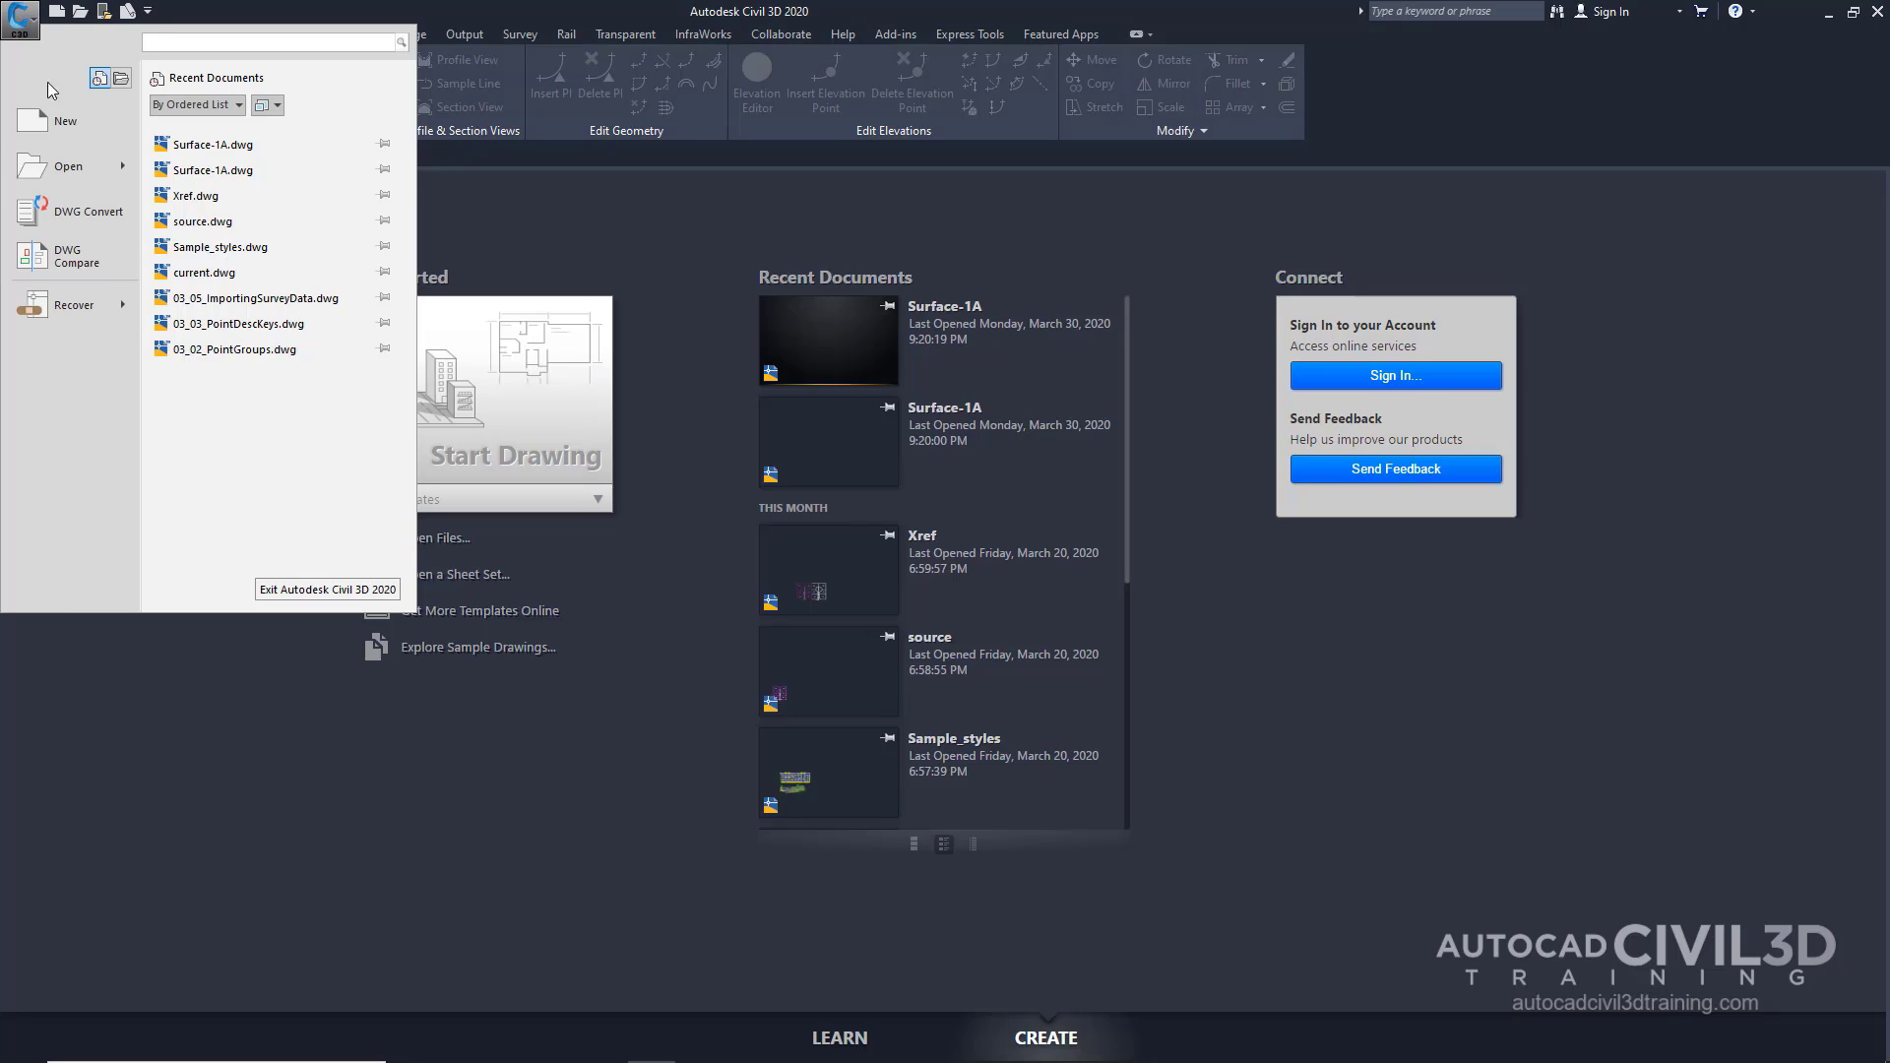
mouse_move(67, 169)
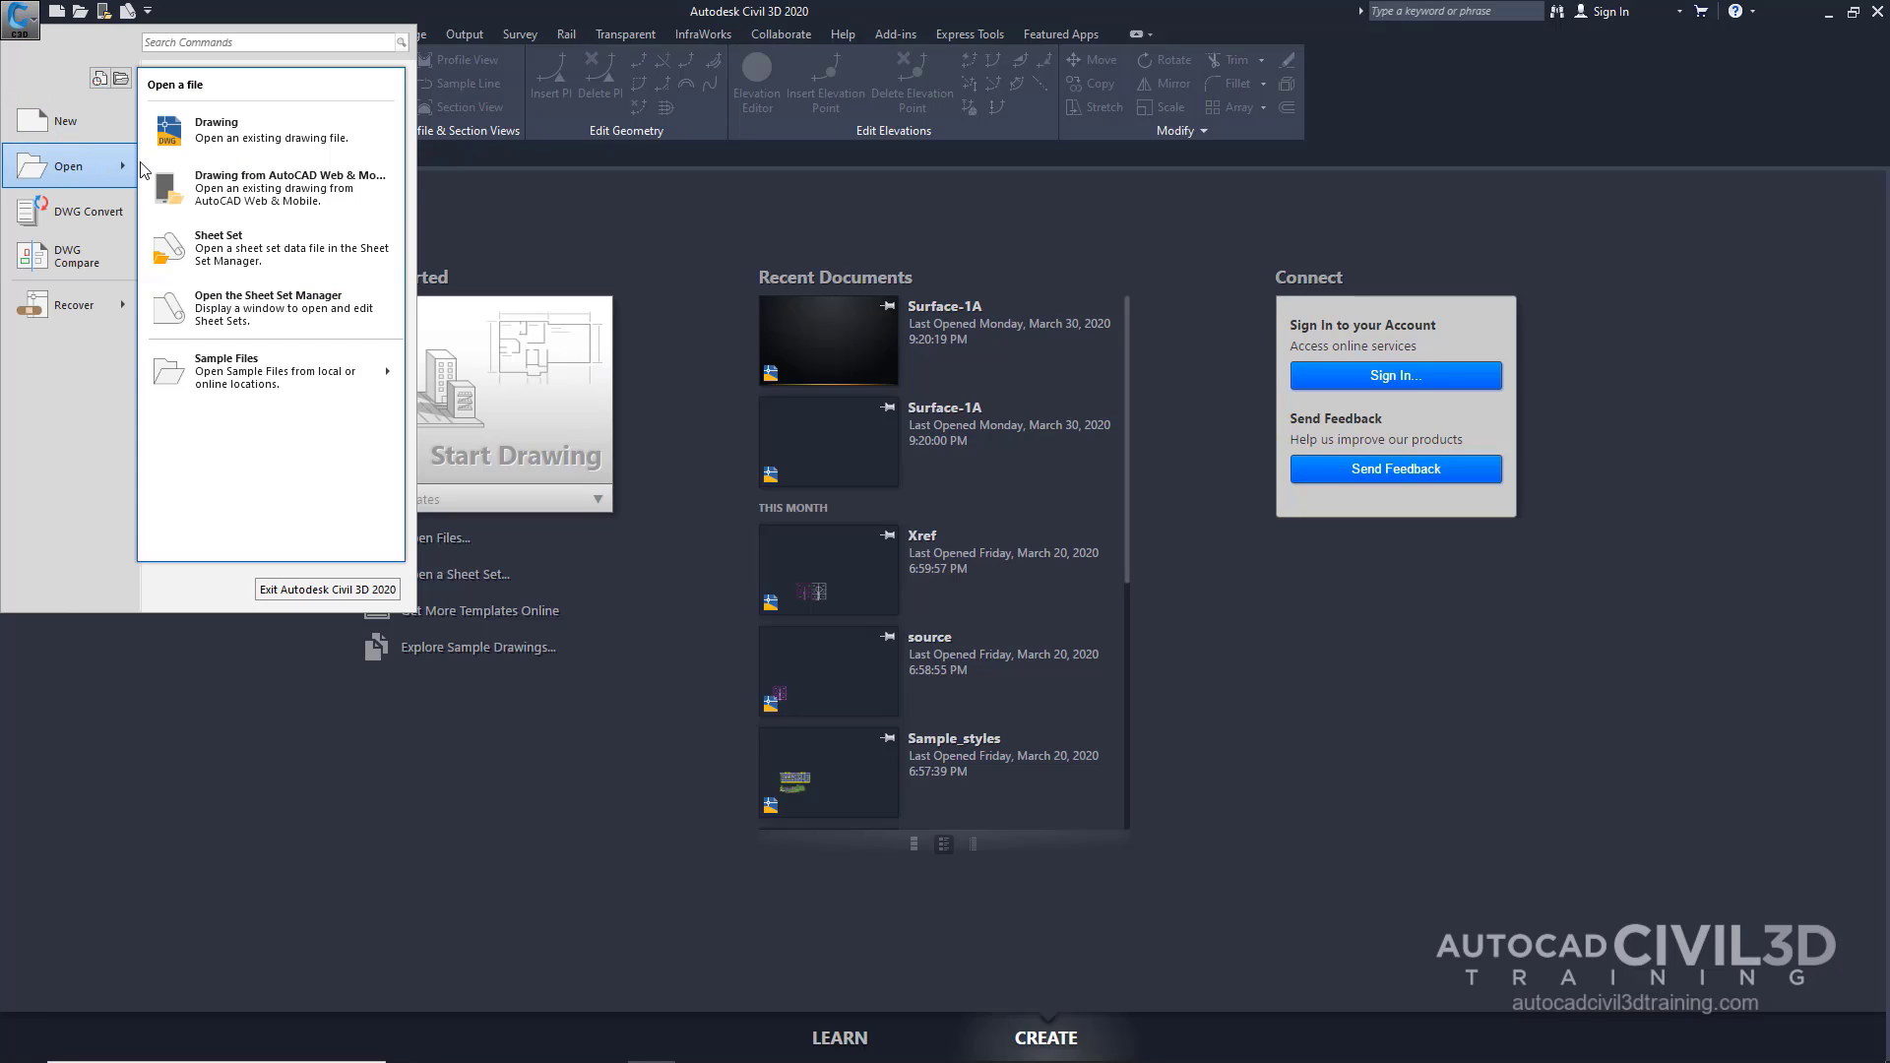
left_click(212, 137)
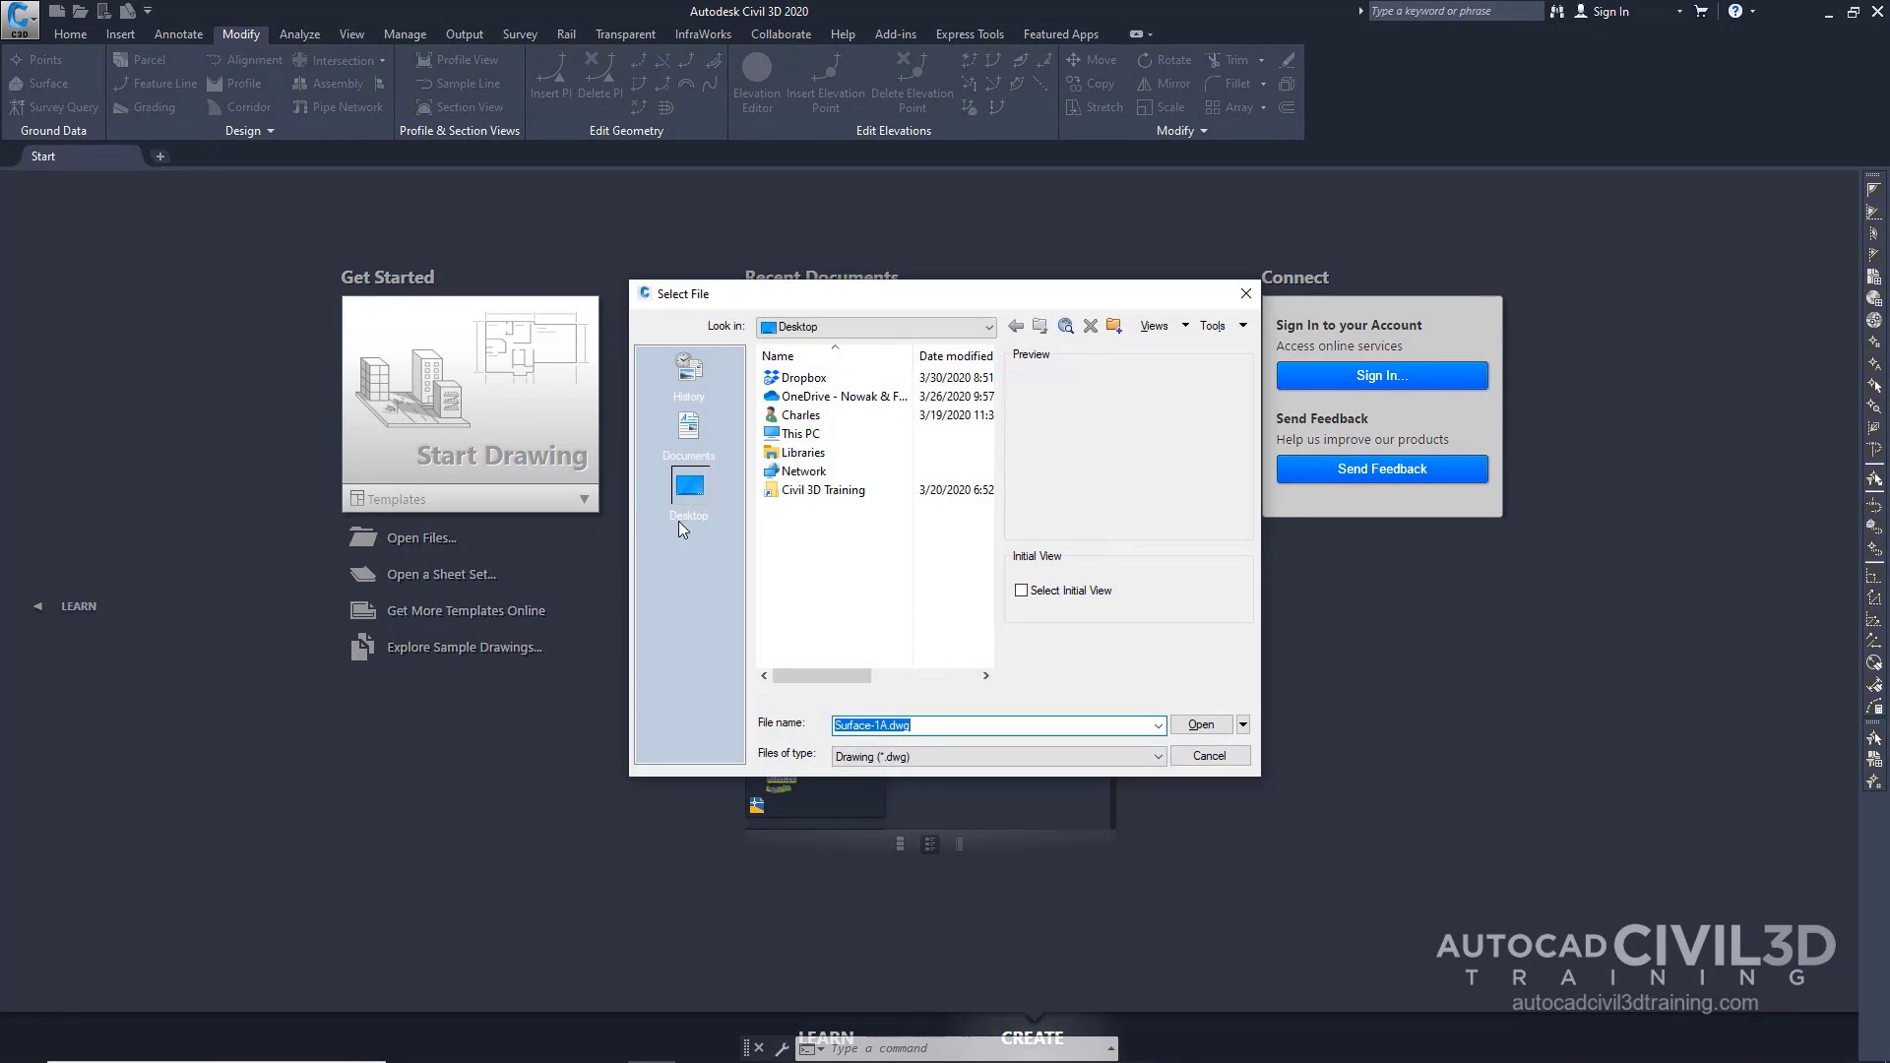
double_click(805, 492)
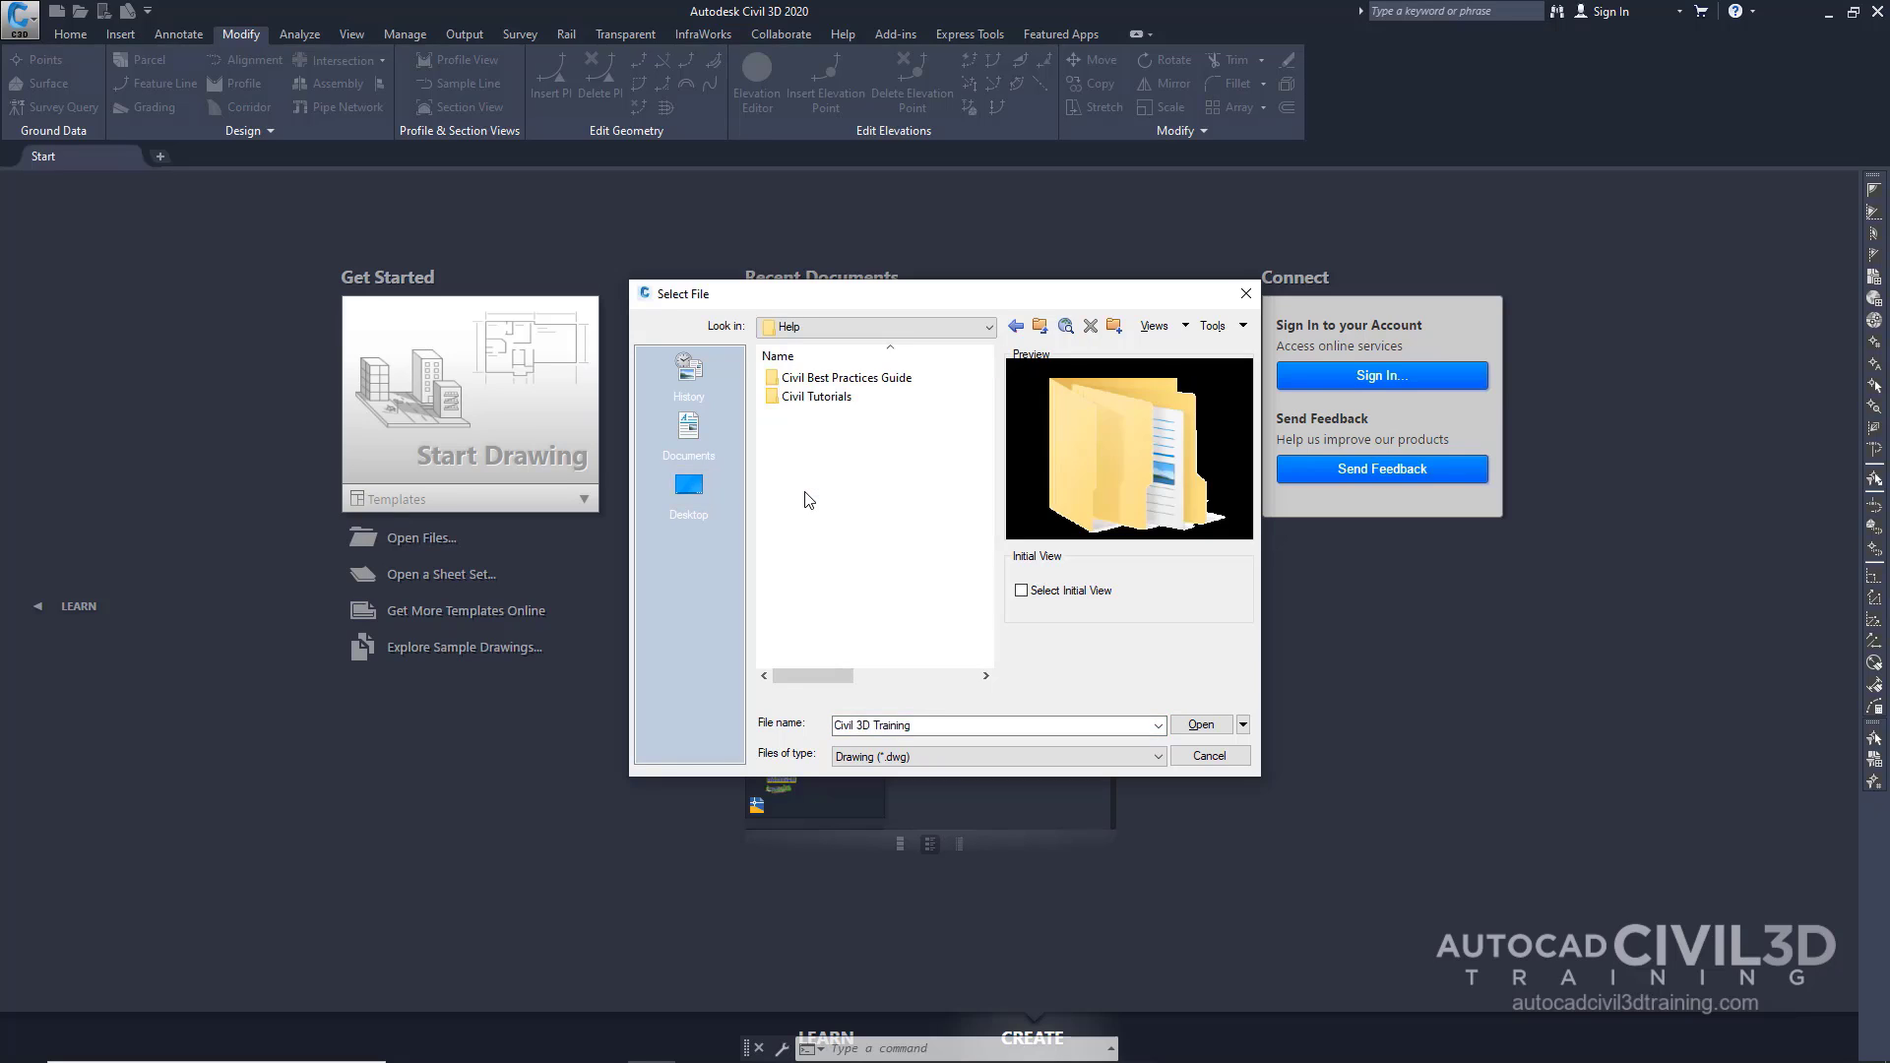
left_click(837, 327)
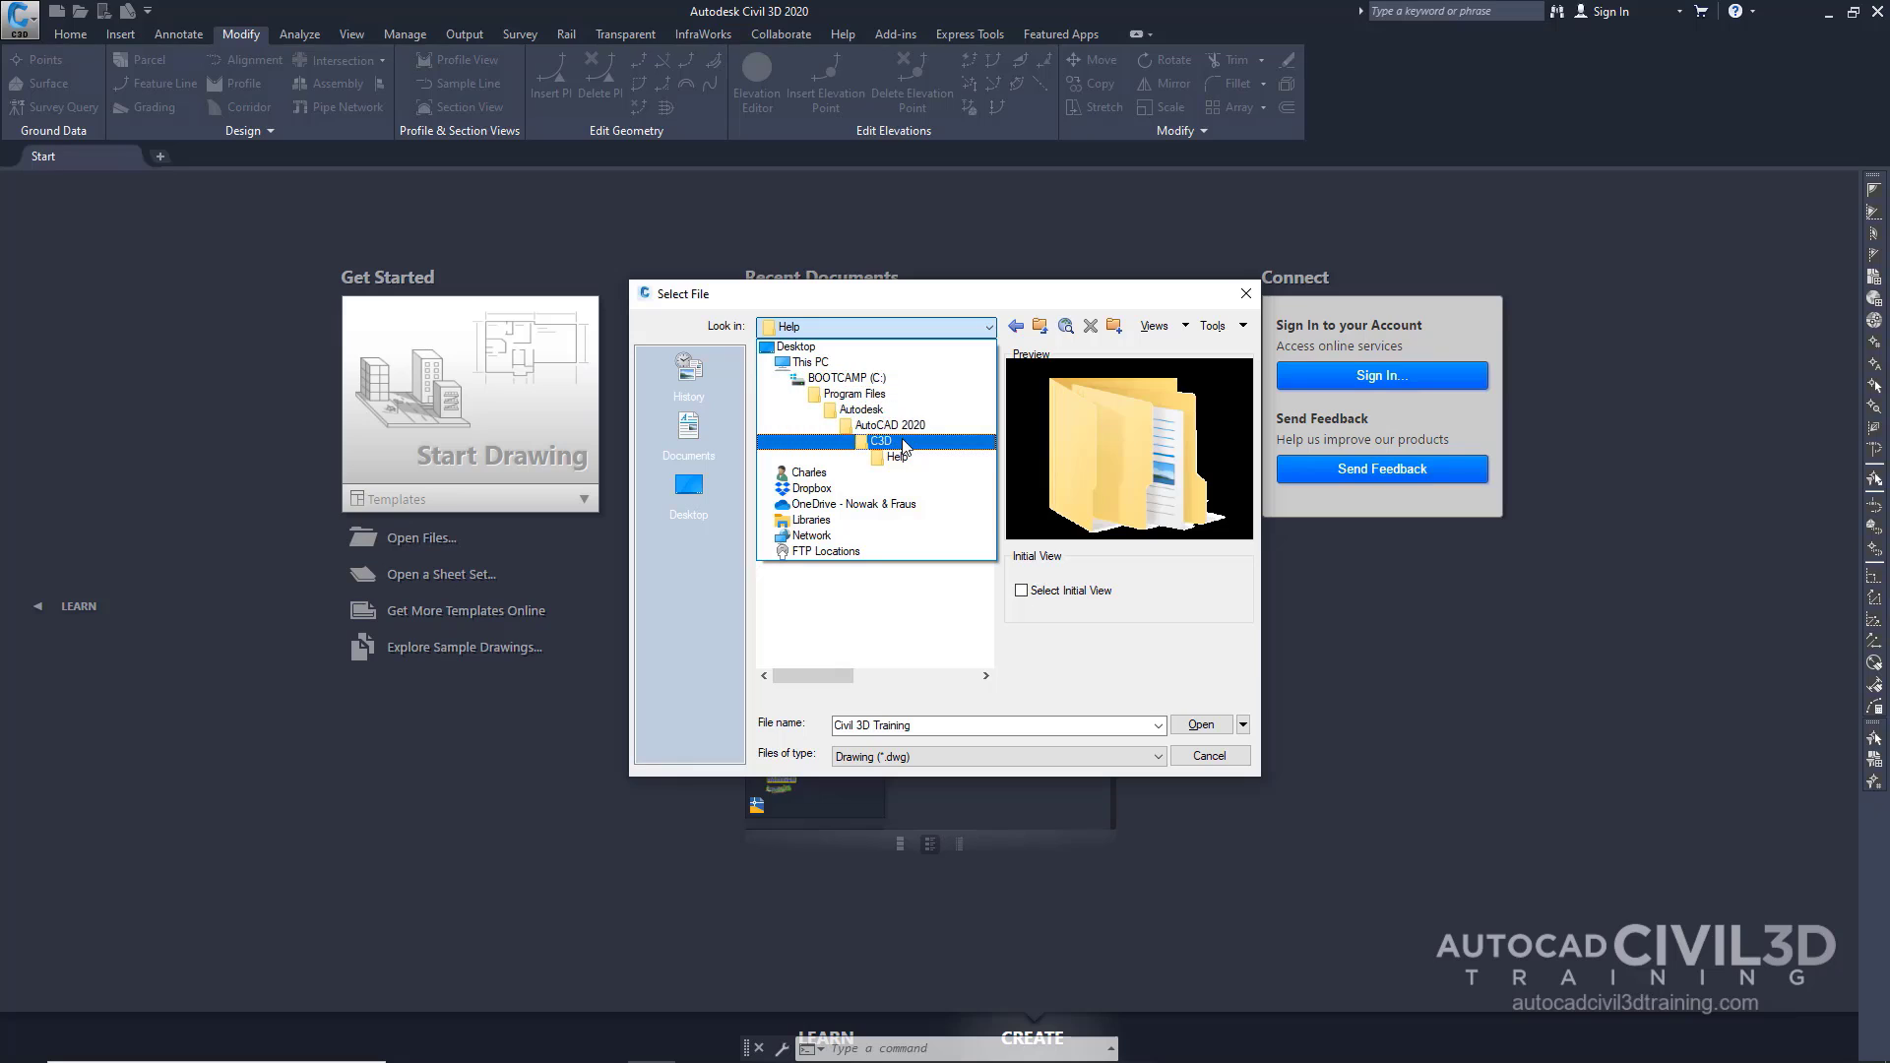
left_click(906, 328)
left_click(892, 489)
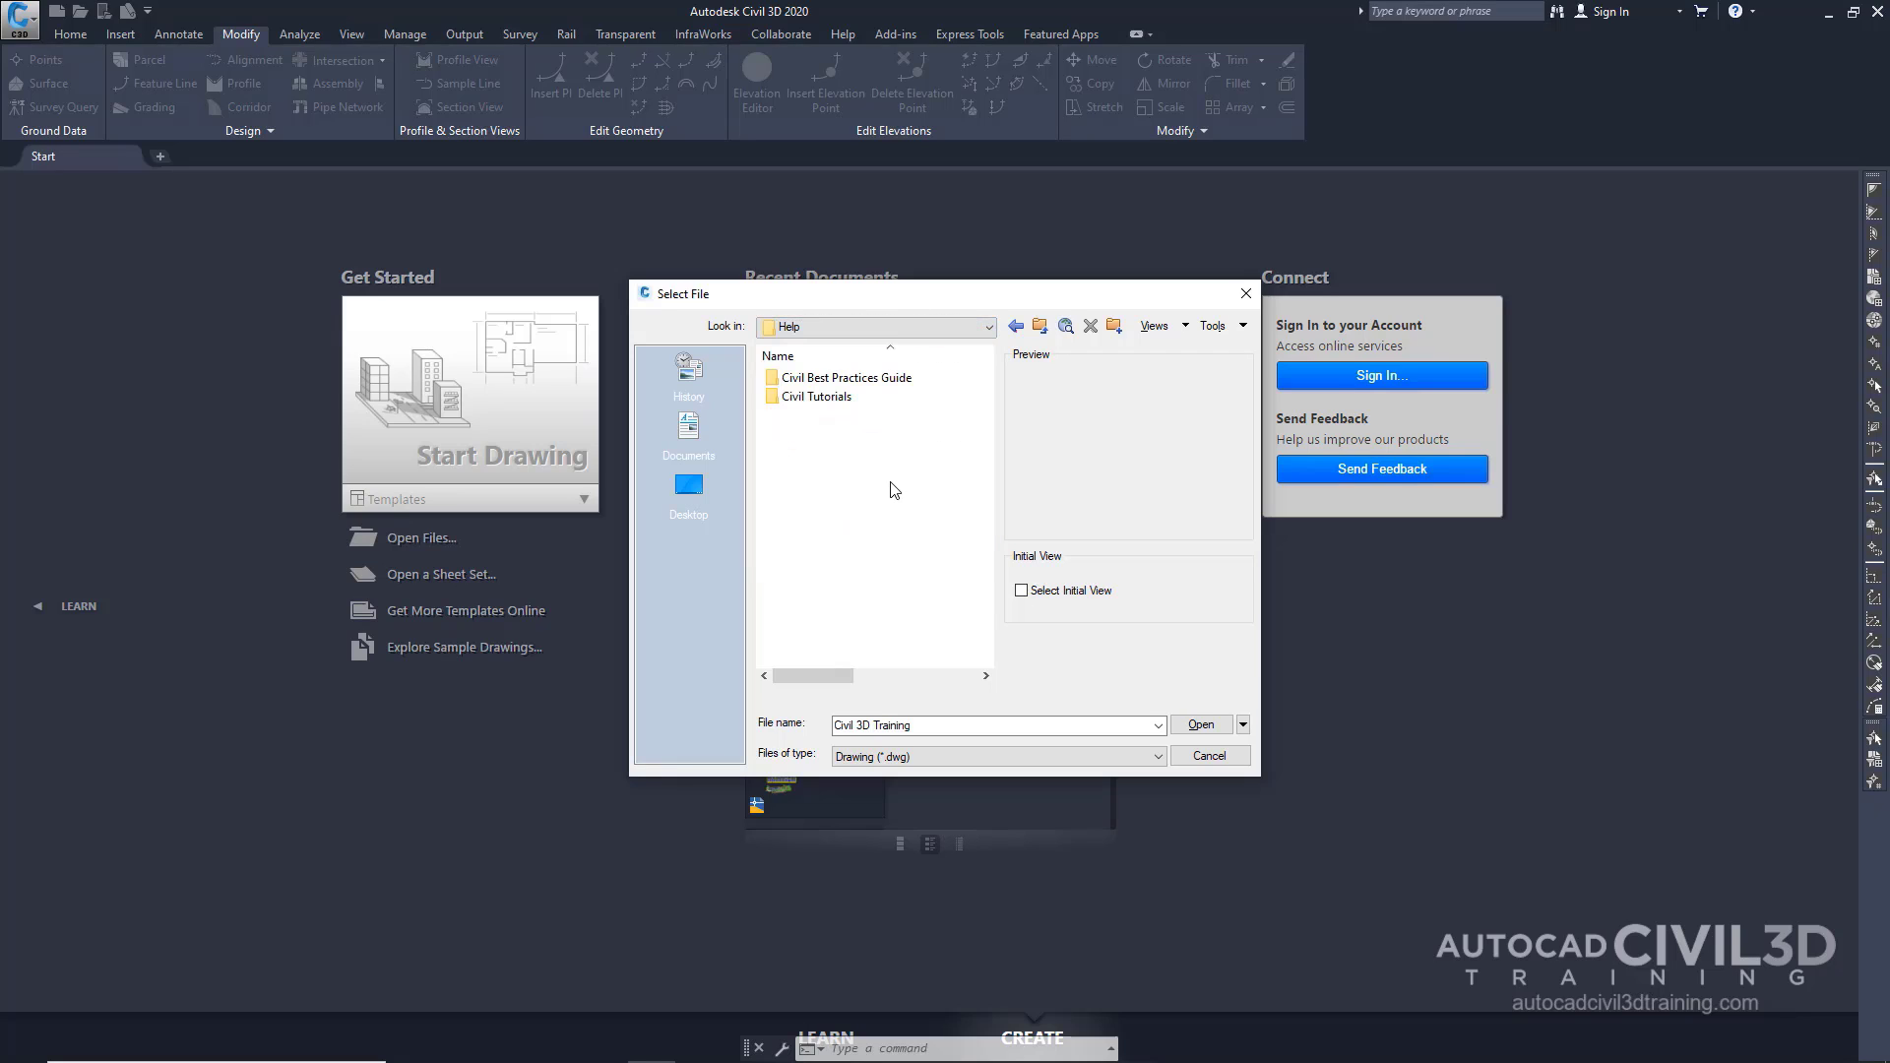
double_click(808, 398)
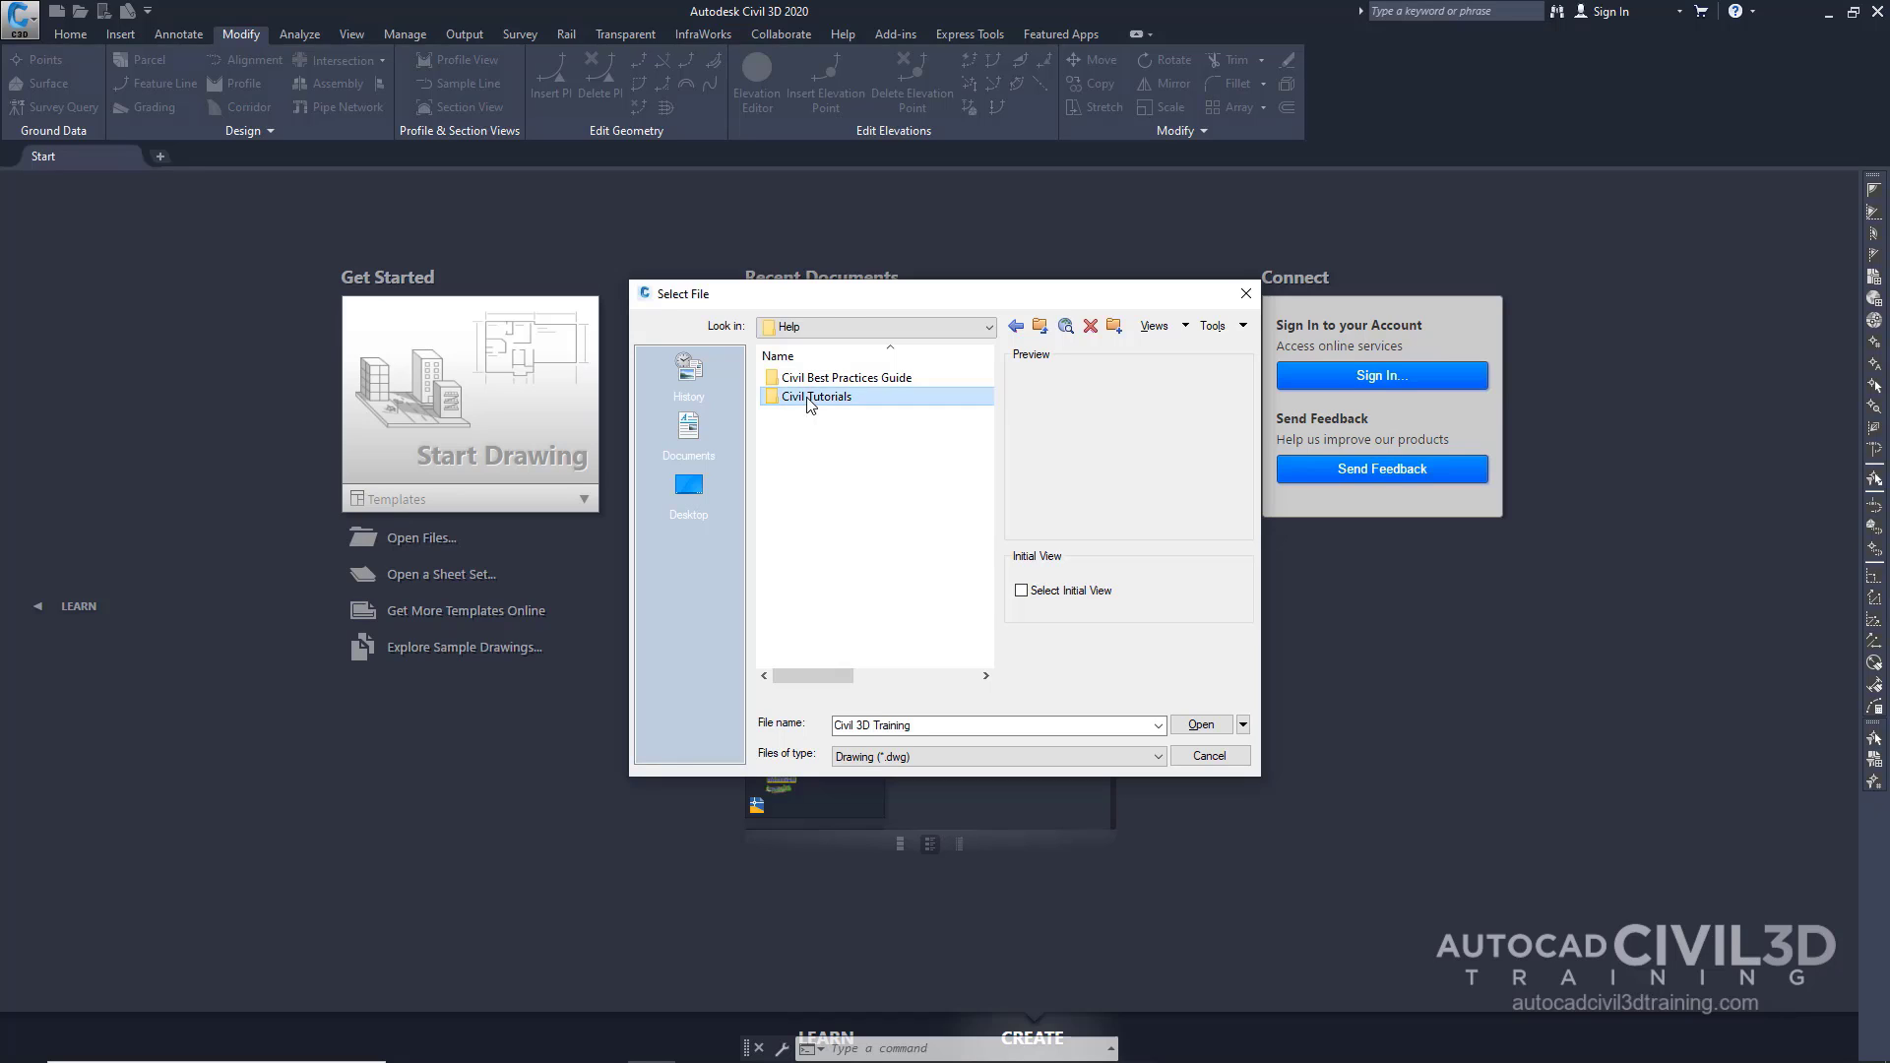
double_click(806, 379)
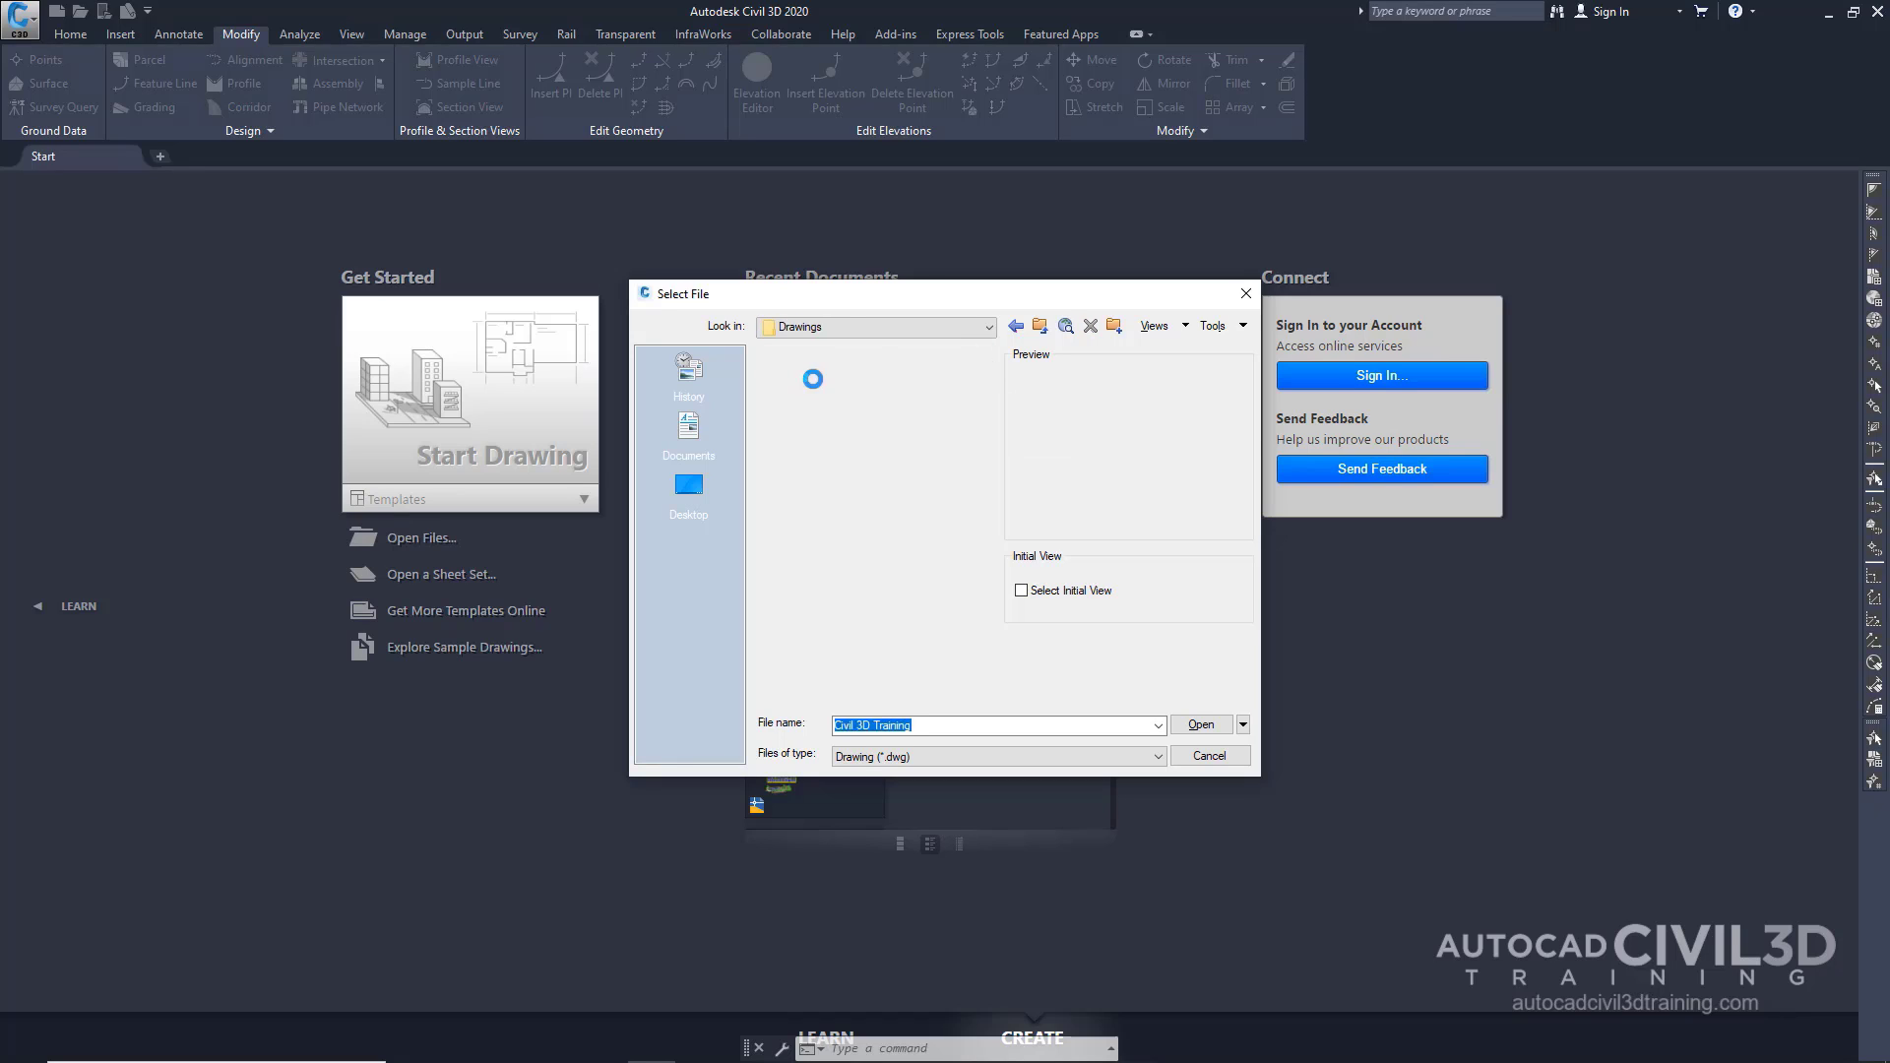
- Open the Surface-1A drawing from the Drawings folder as read-only
scroll(815, 414, "down", 1)
left_click_drag(988, 389, 975, 623)
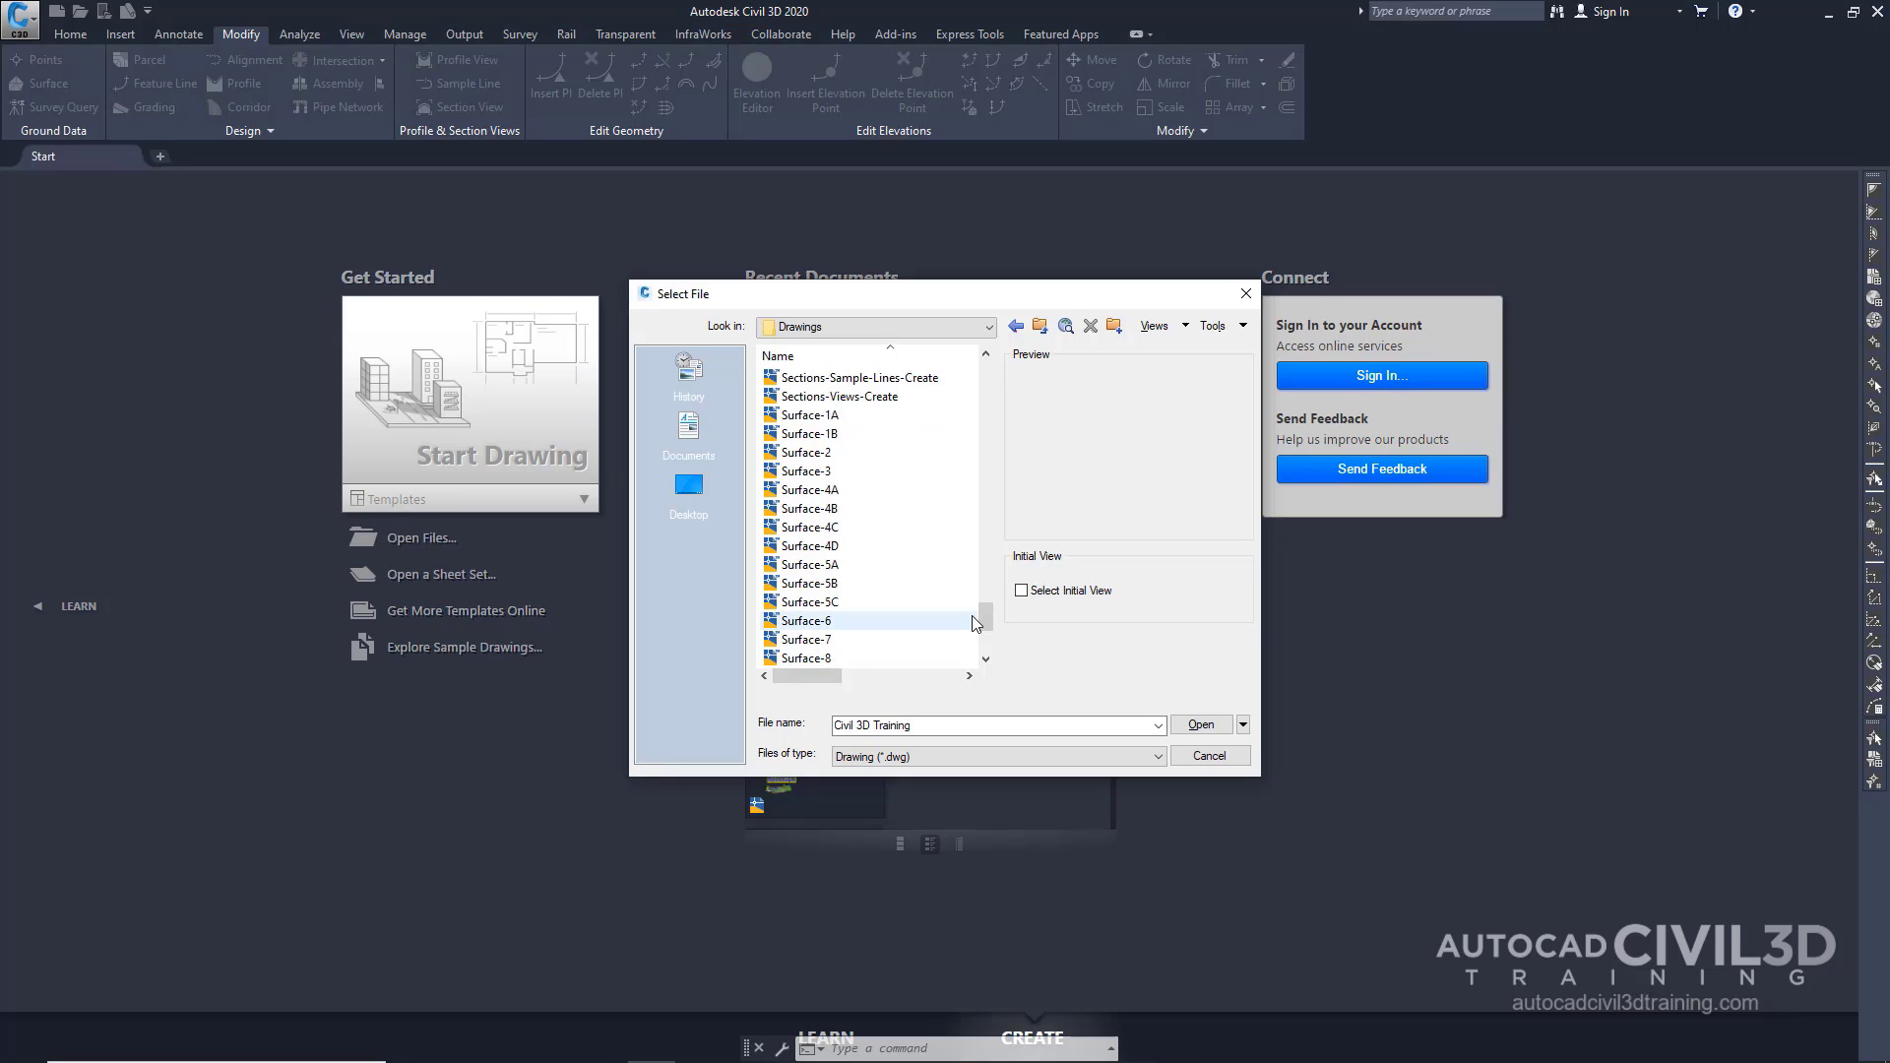
left_click(828, 419)
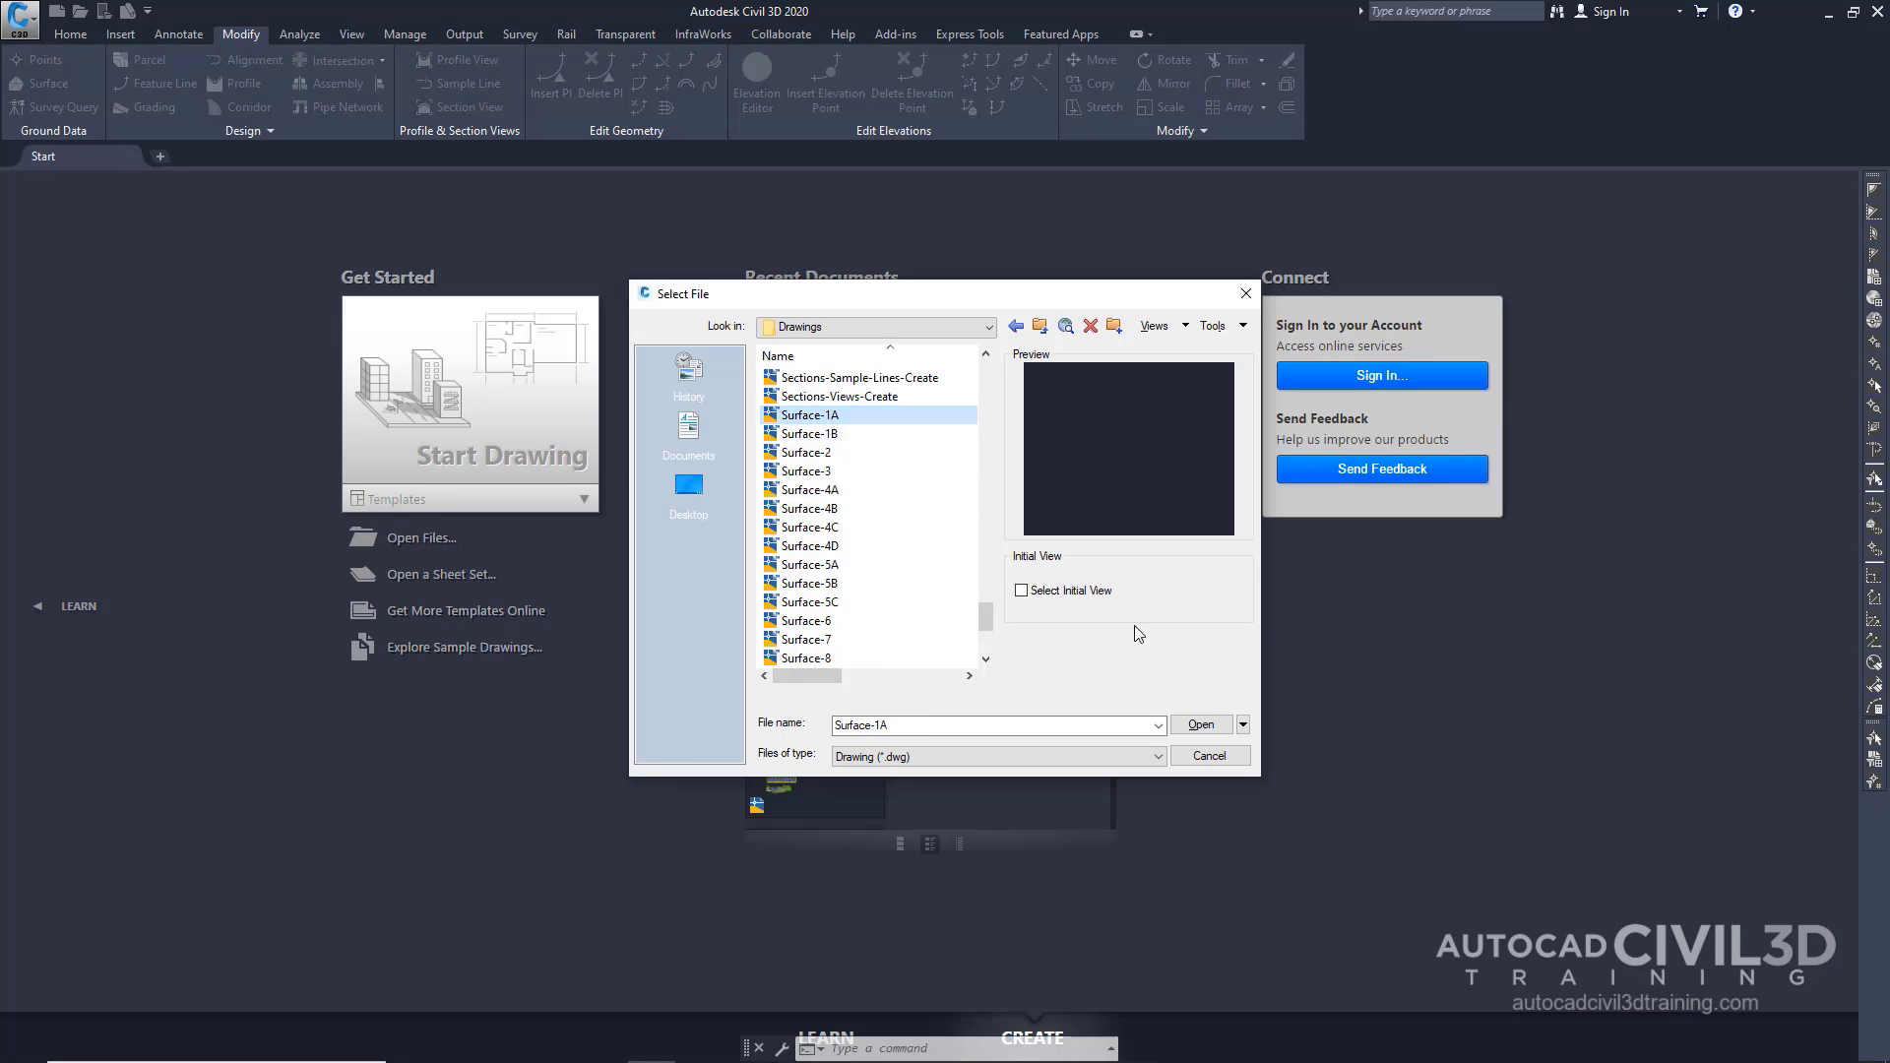
left_click(1210, 730)
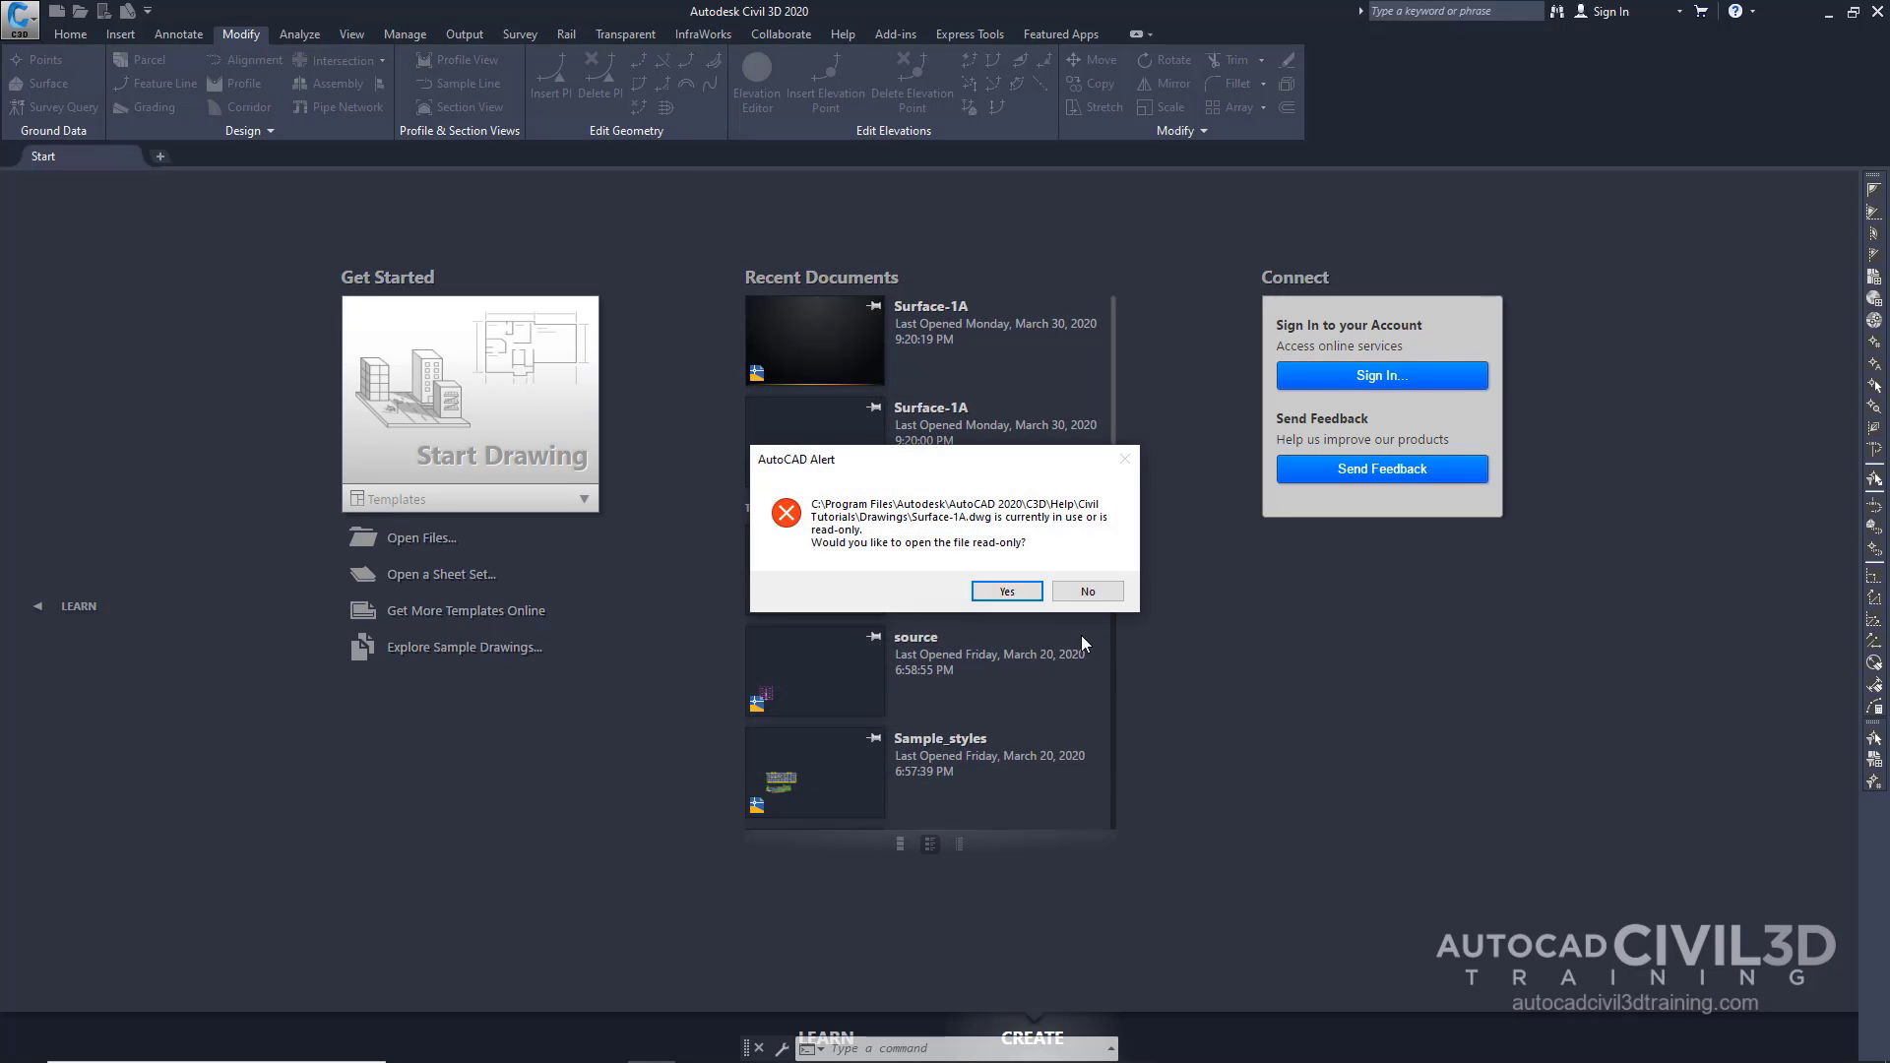
left_click(1006, 592)
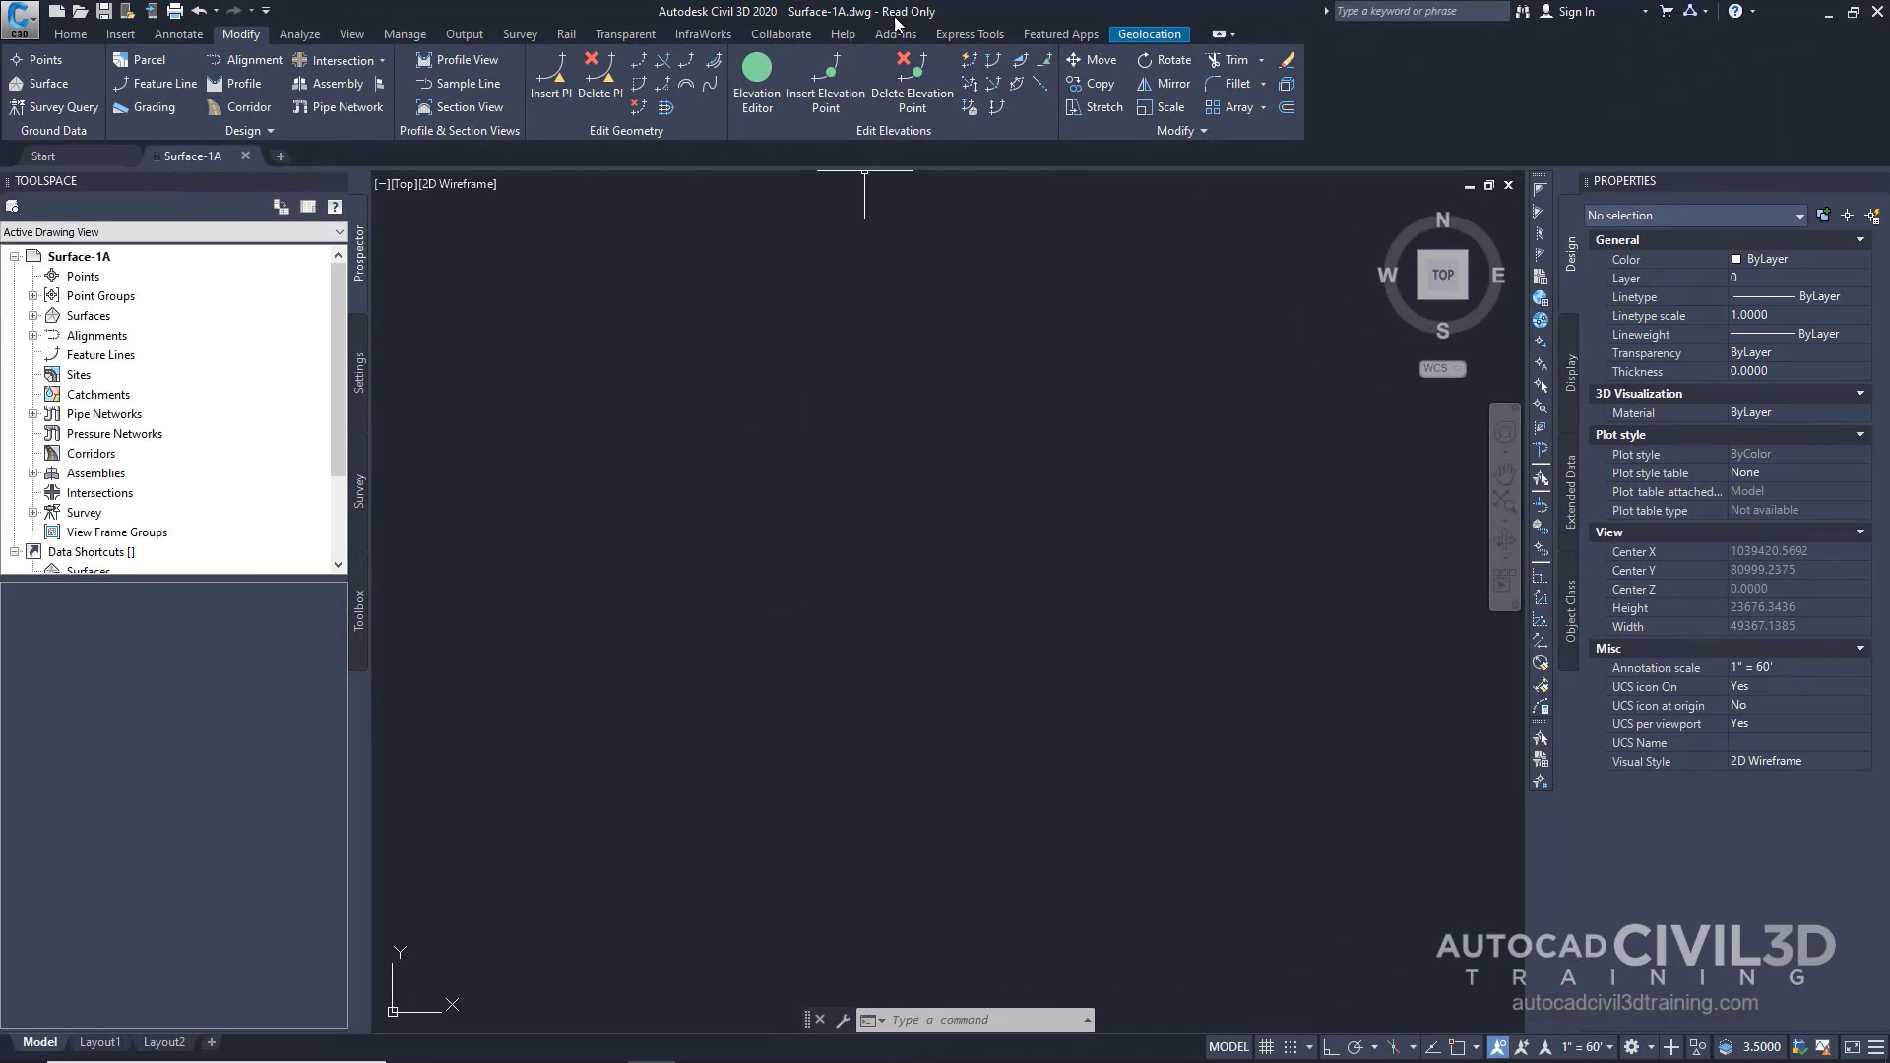
- Save a copy of the drawing to the Desktop as Surface-1A in AutoCAD 2018 Drawing format
left_click(22, 20)
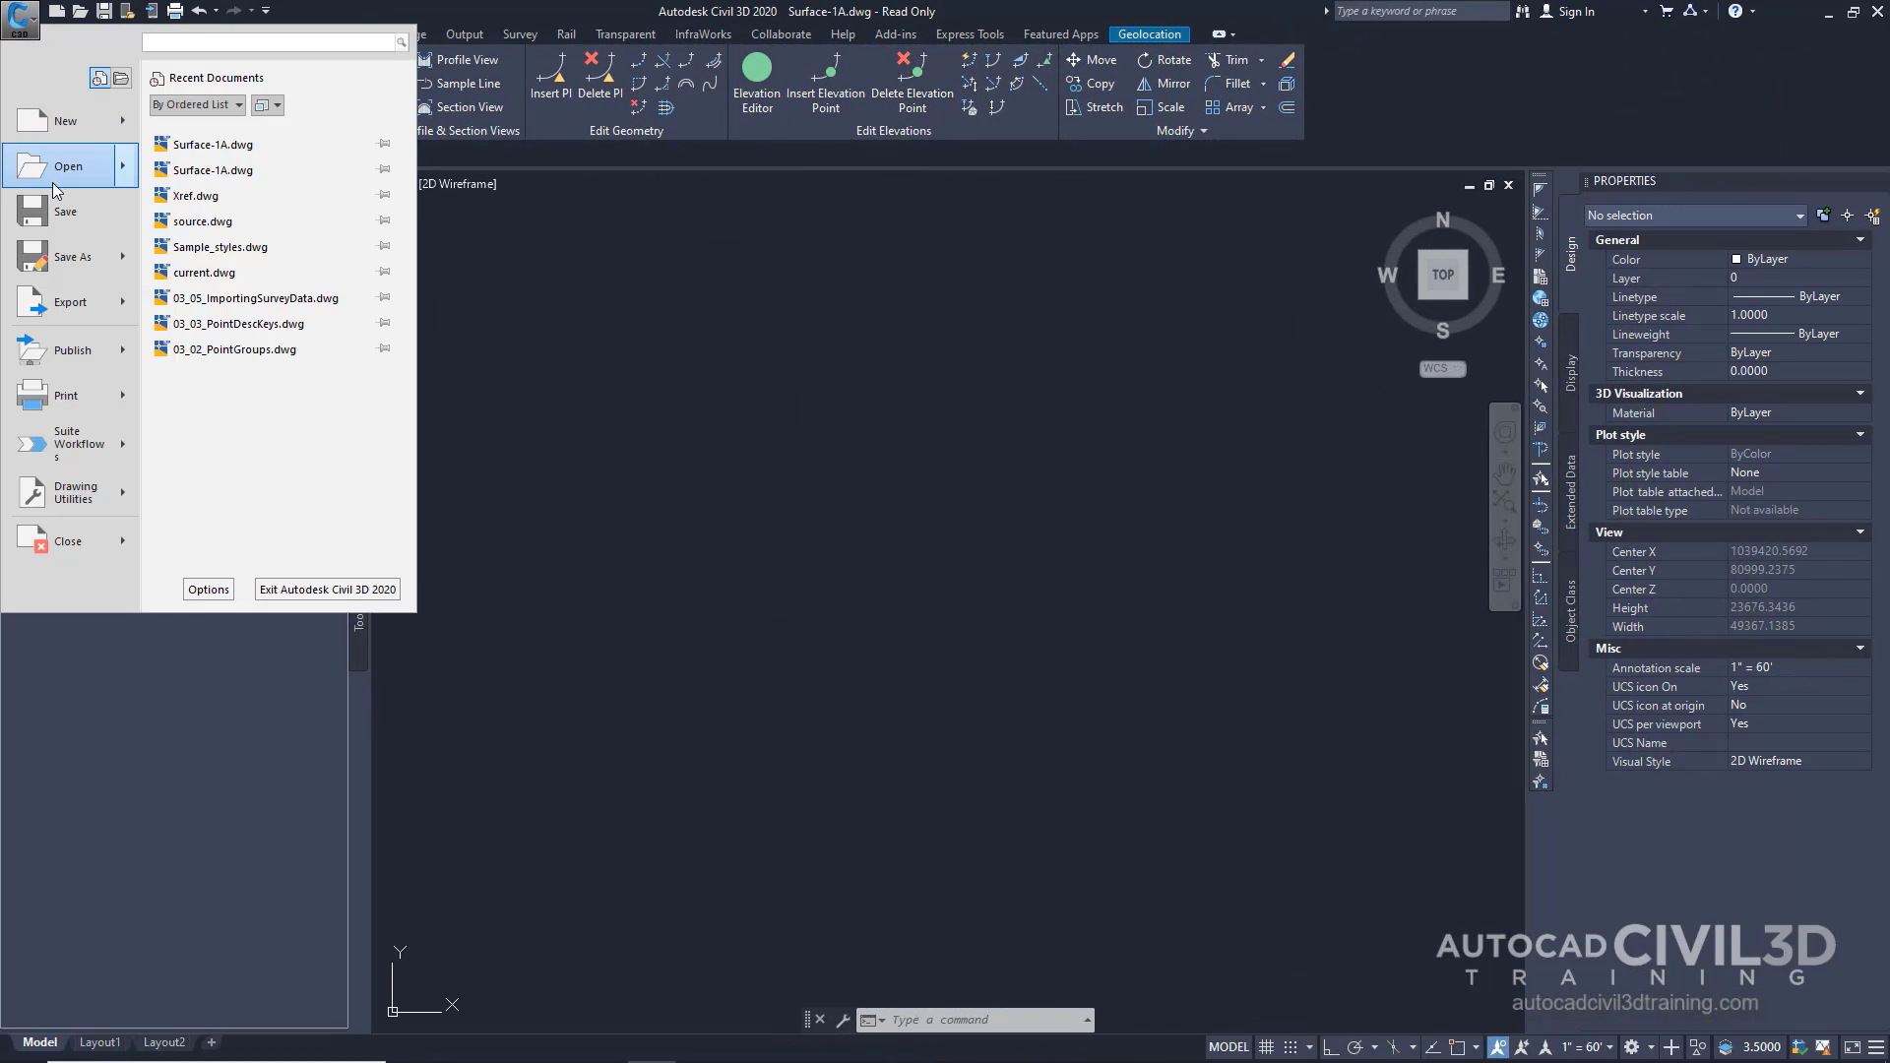
left_click(71, 257)
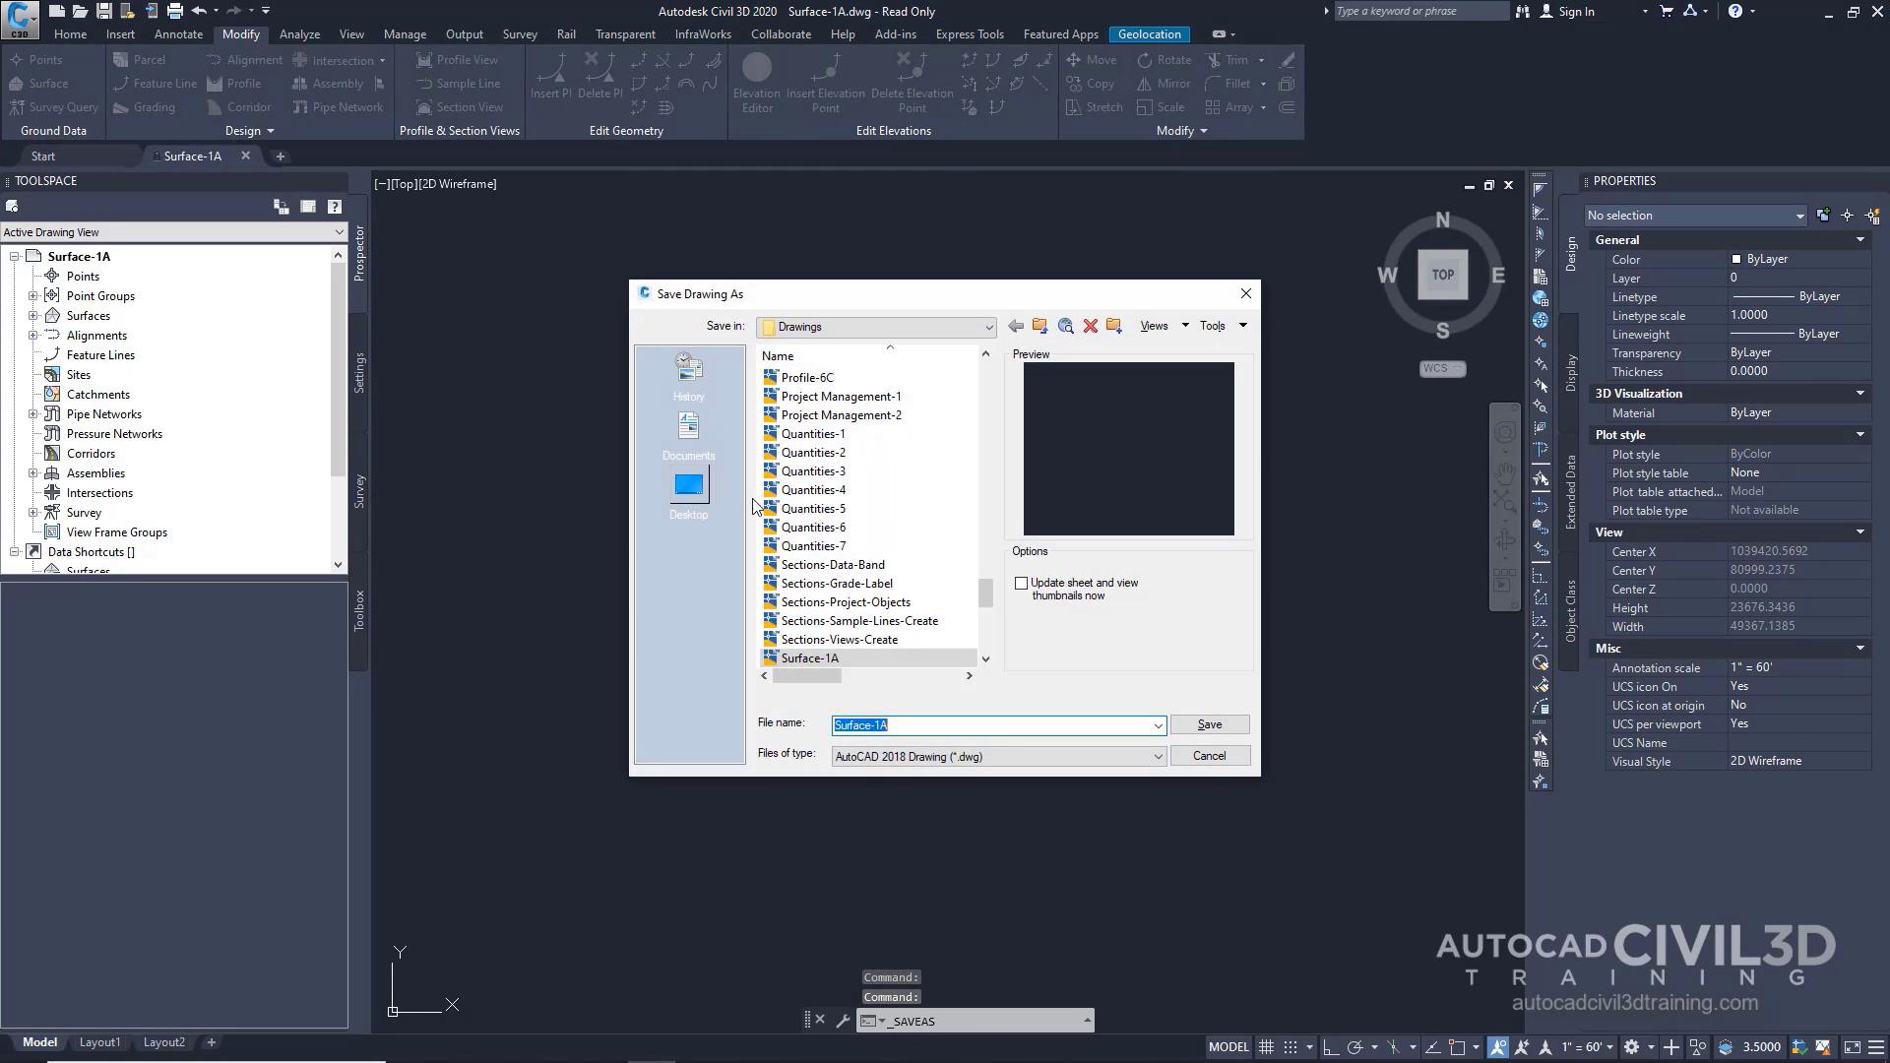
left_click(689, 487)
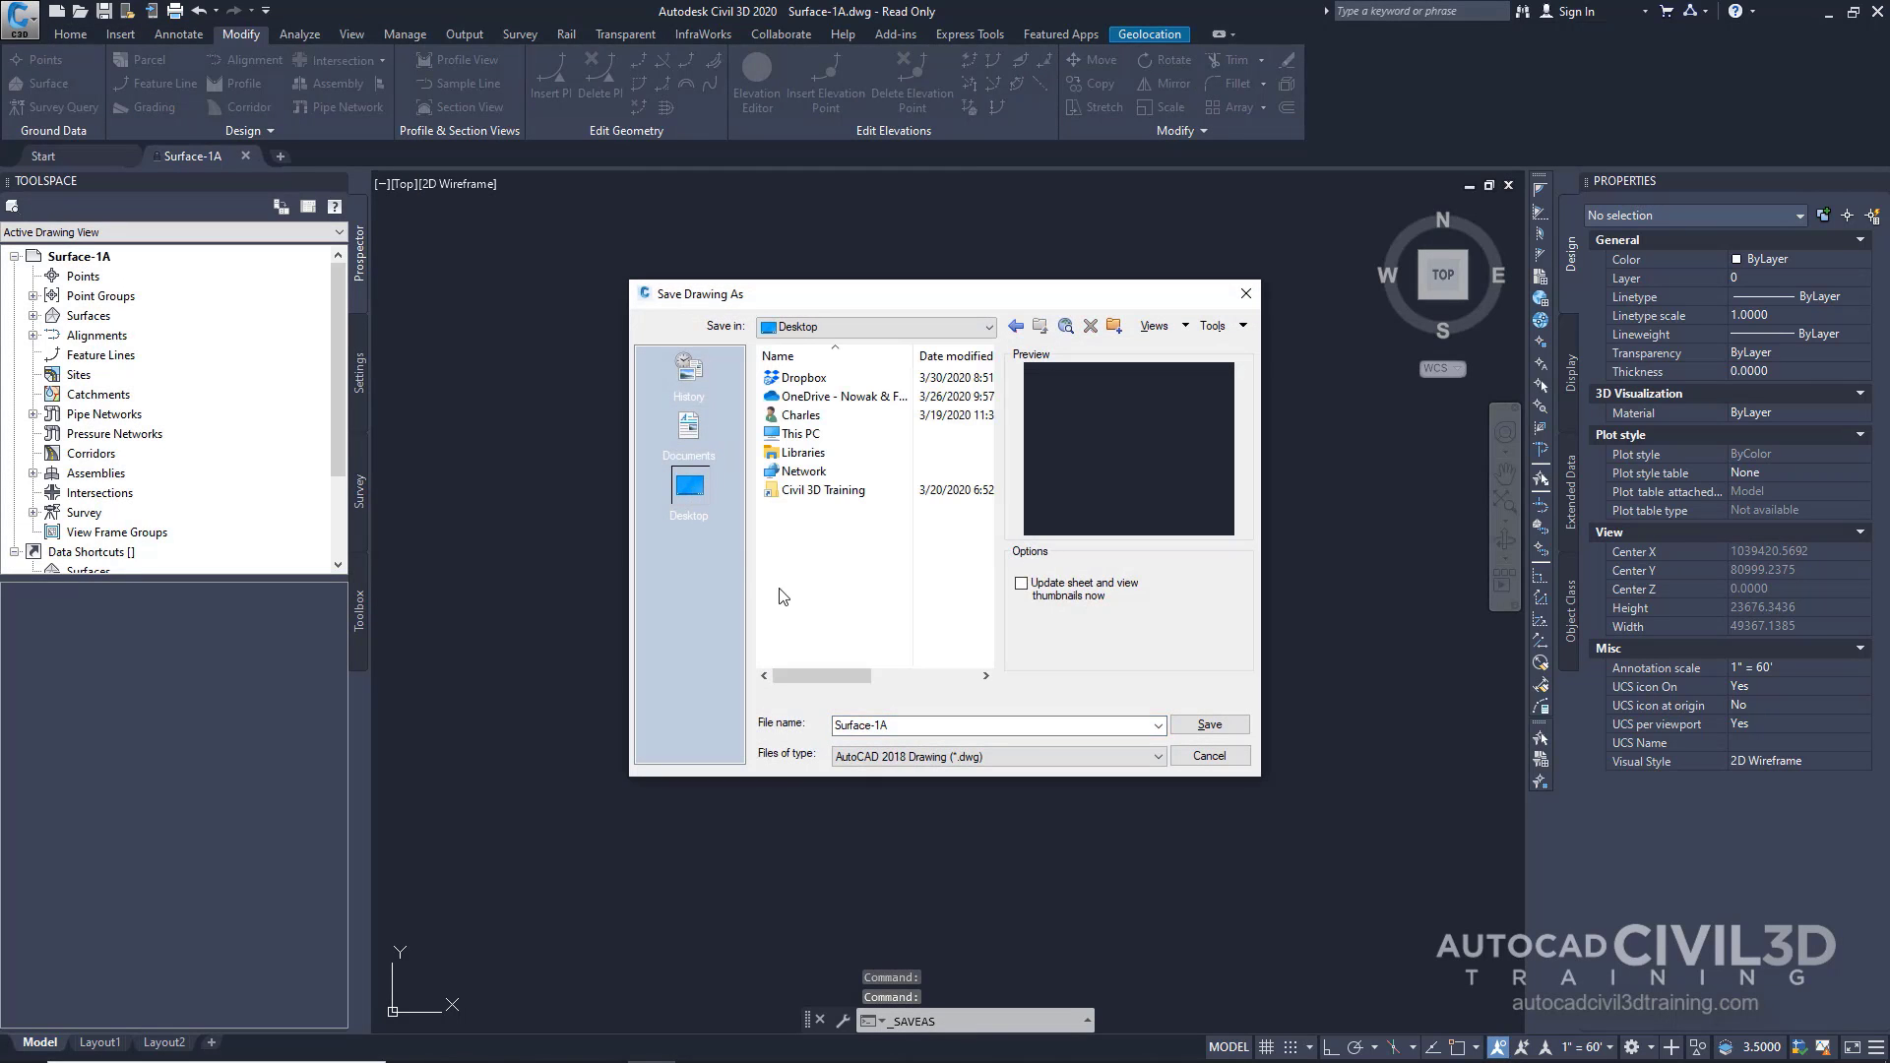
left_click(1209, 728)
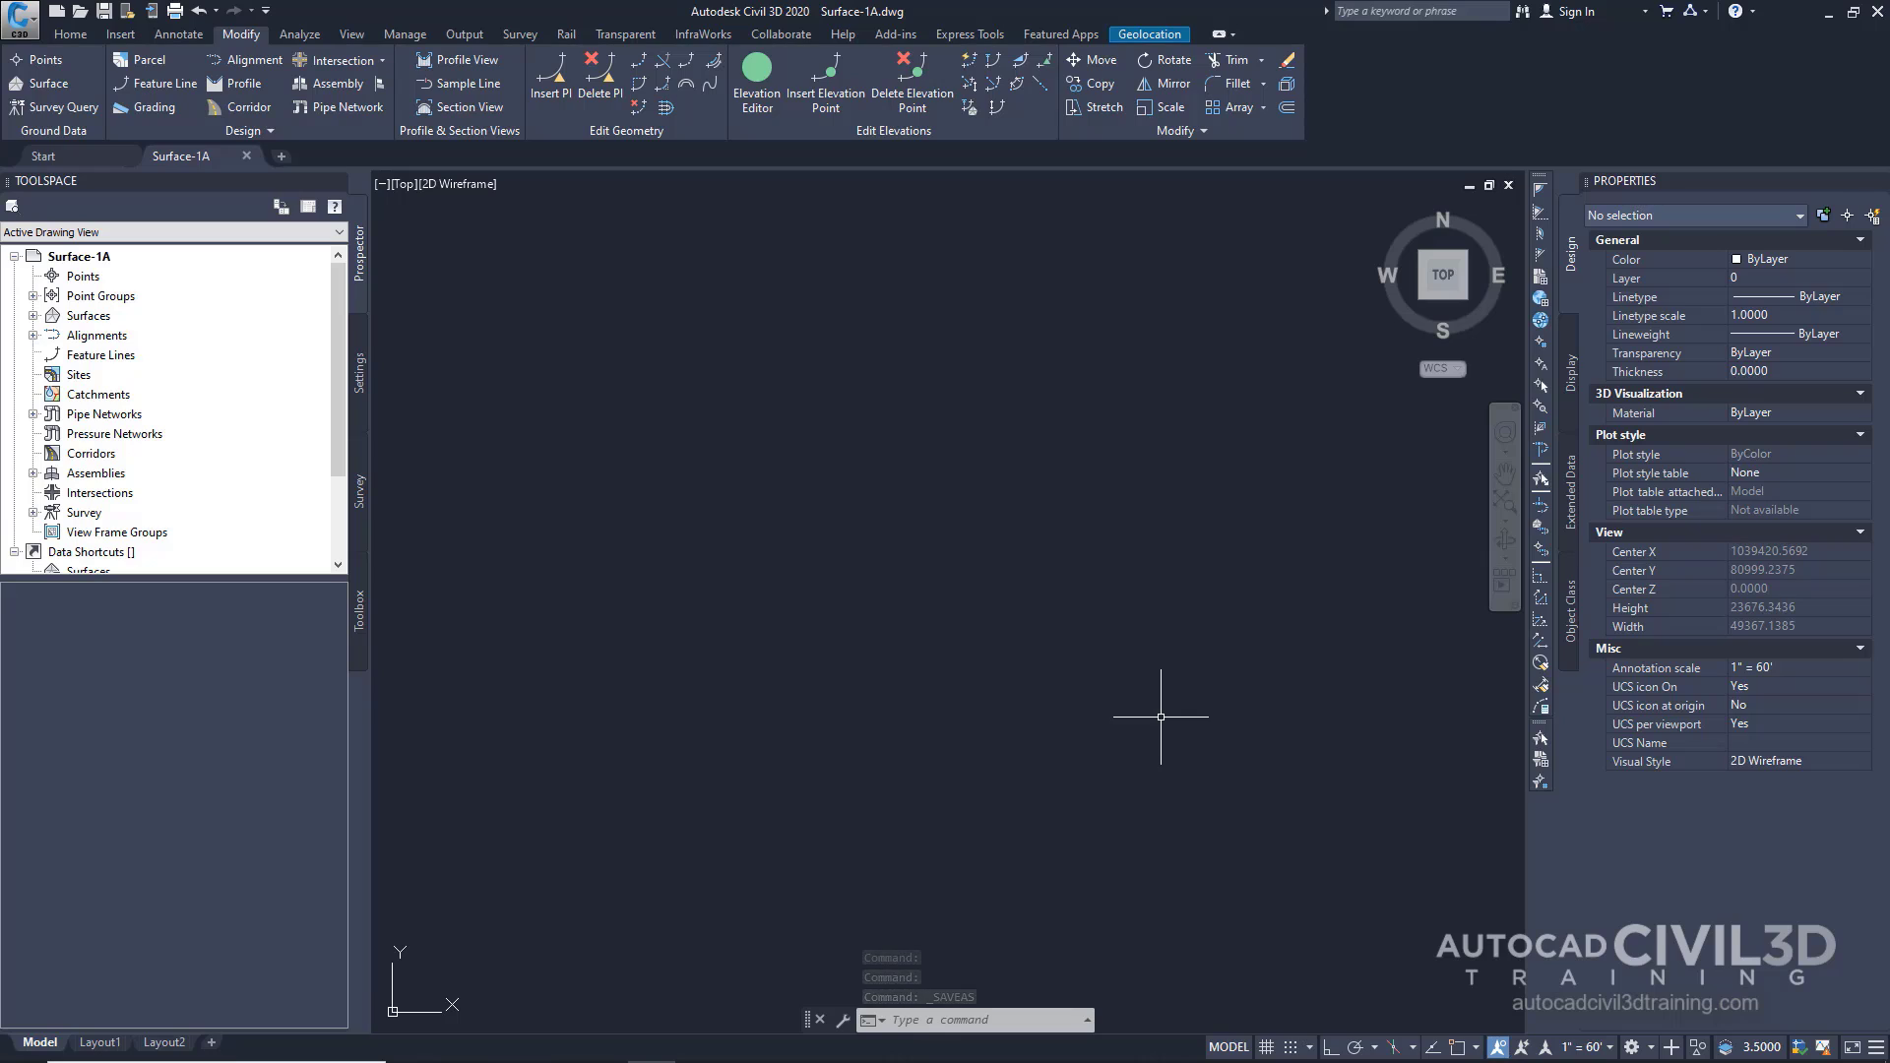
- Look at the survey databases, return to the drawing's object tree and expand the EG surface's Definition
left_click(359, 495)
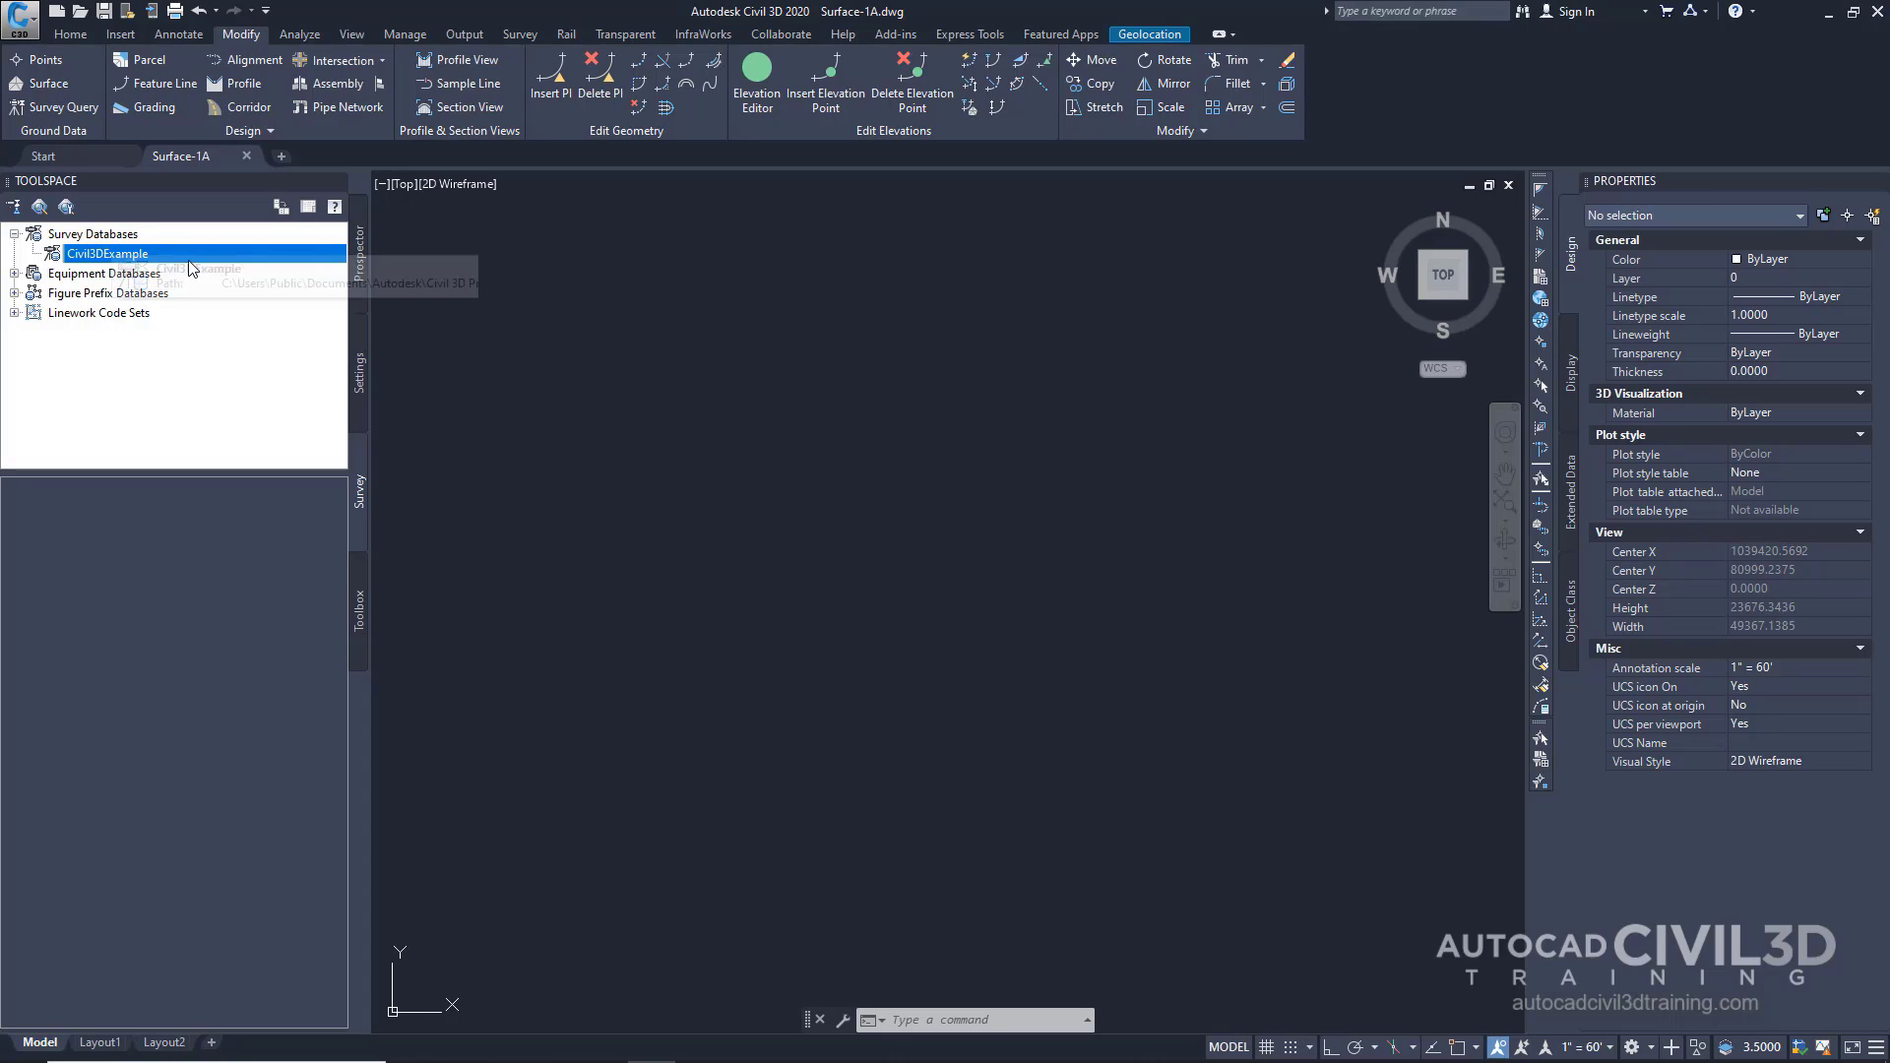
left_click(359, 258)
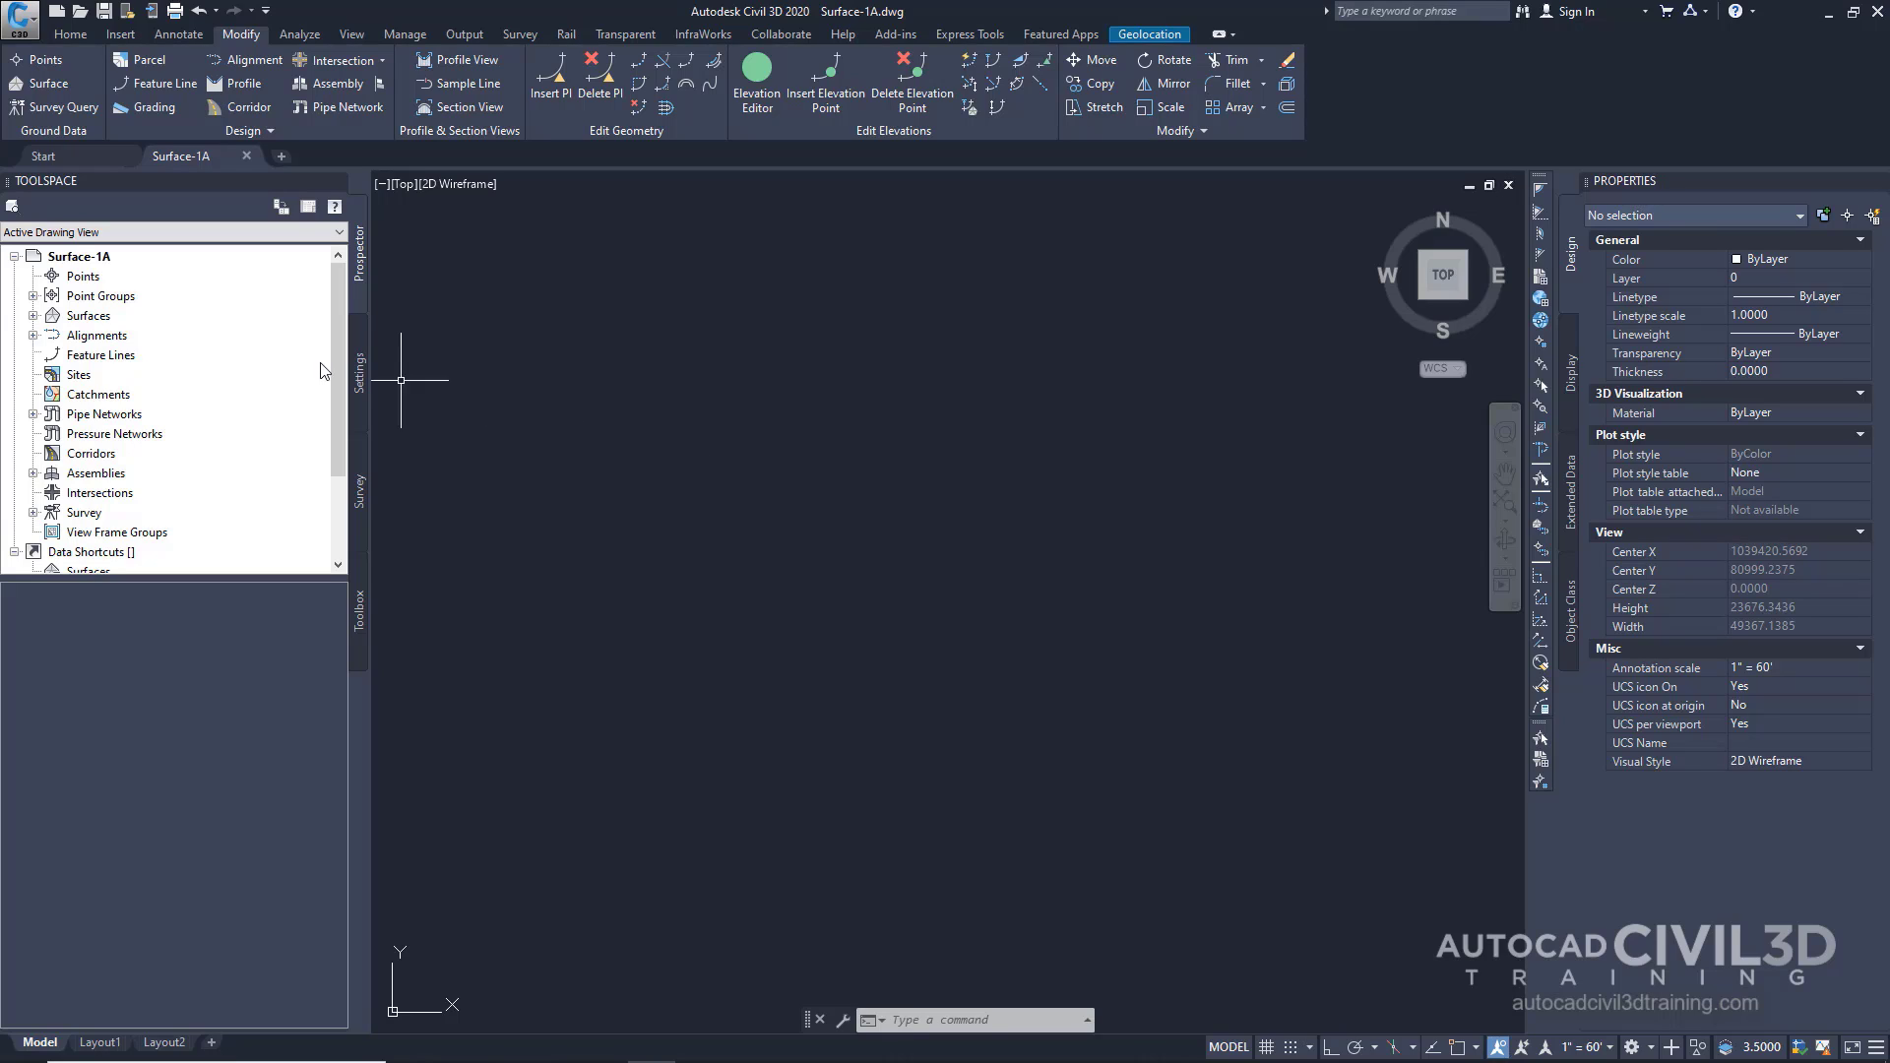
left_click(32, 316)
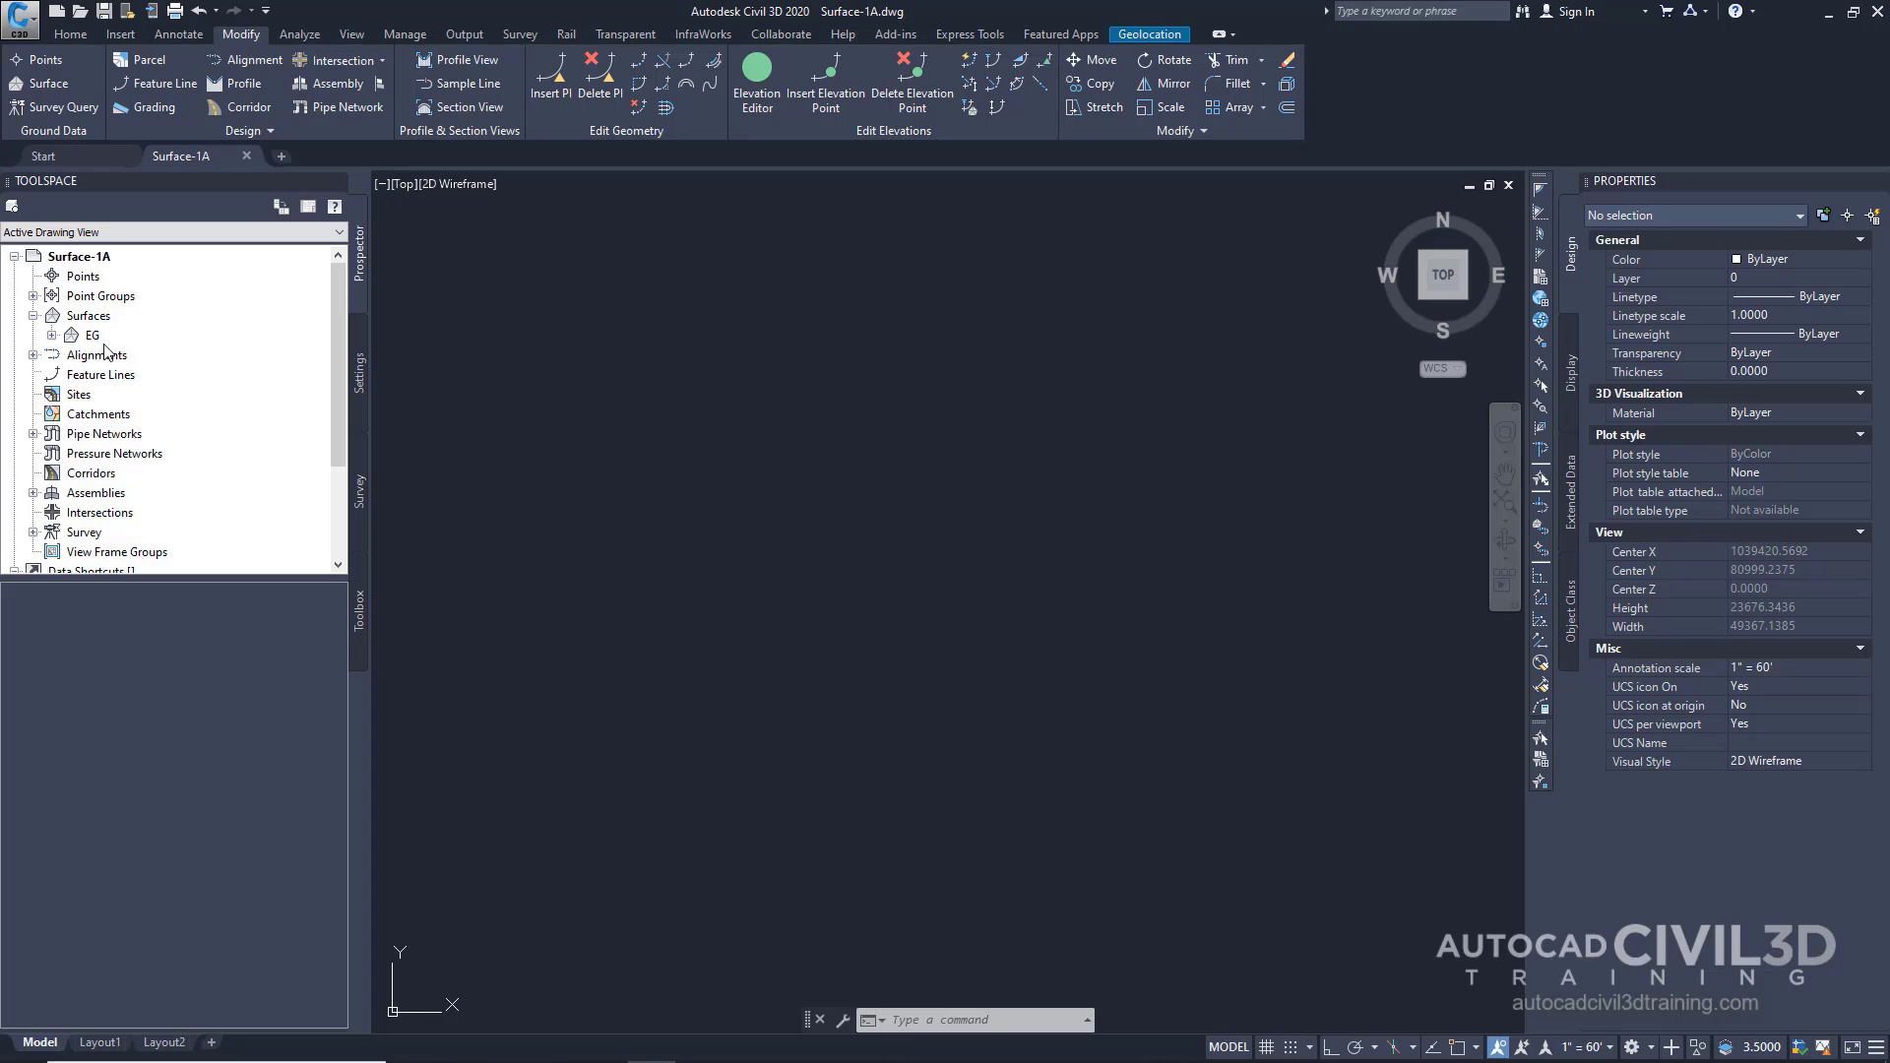
left_click(53, 336)
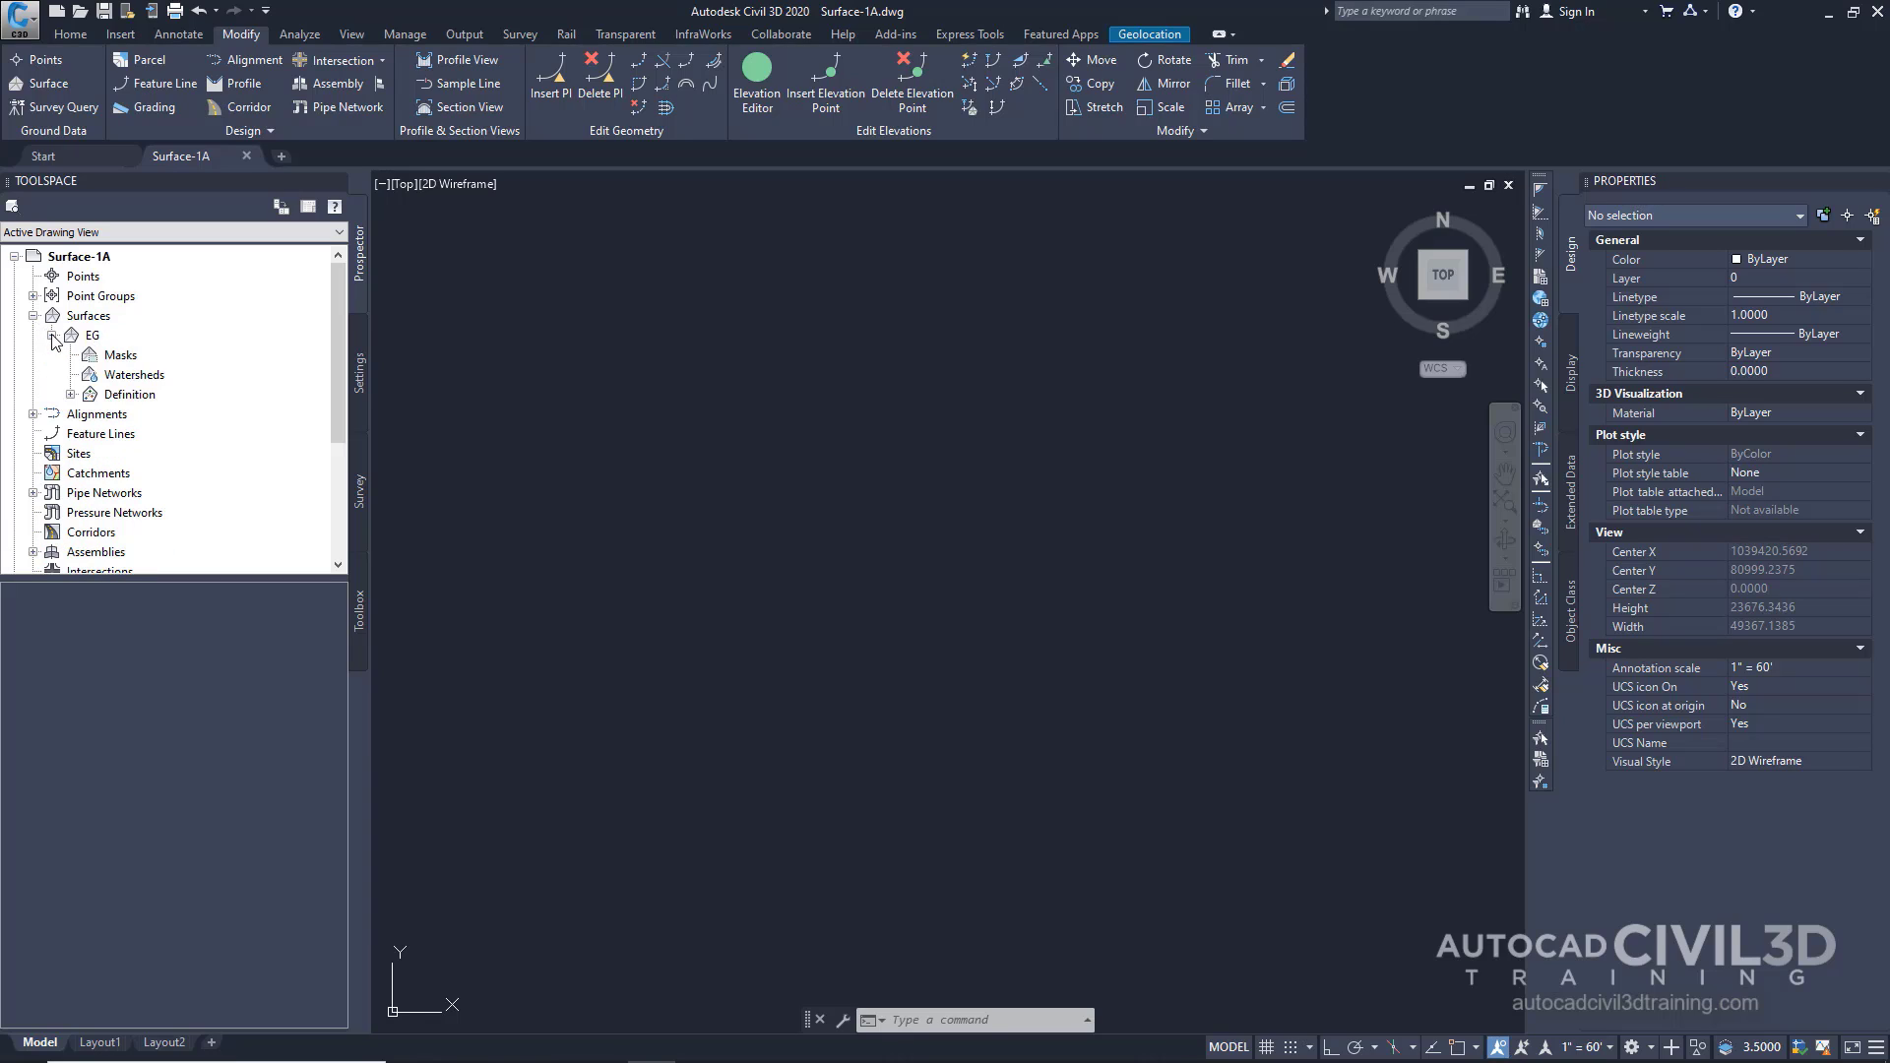
left_click(71, 395)
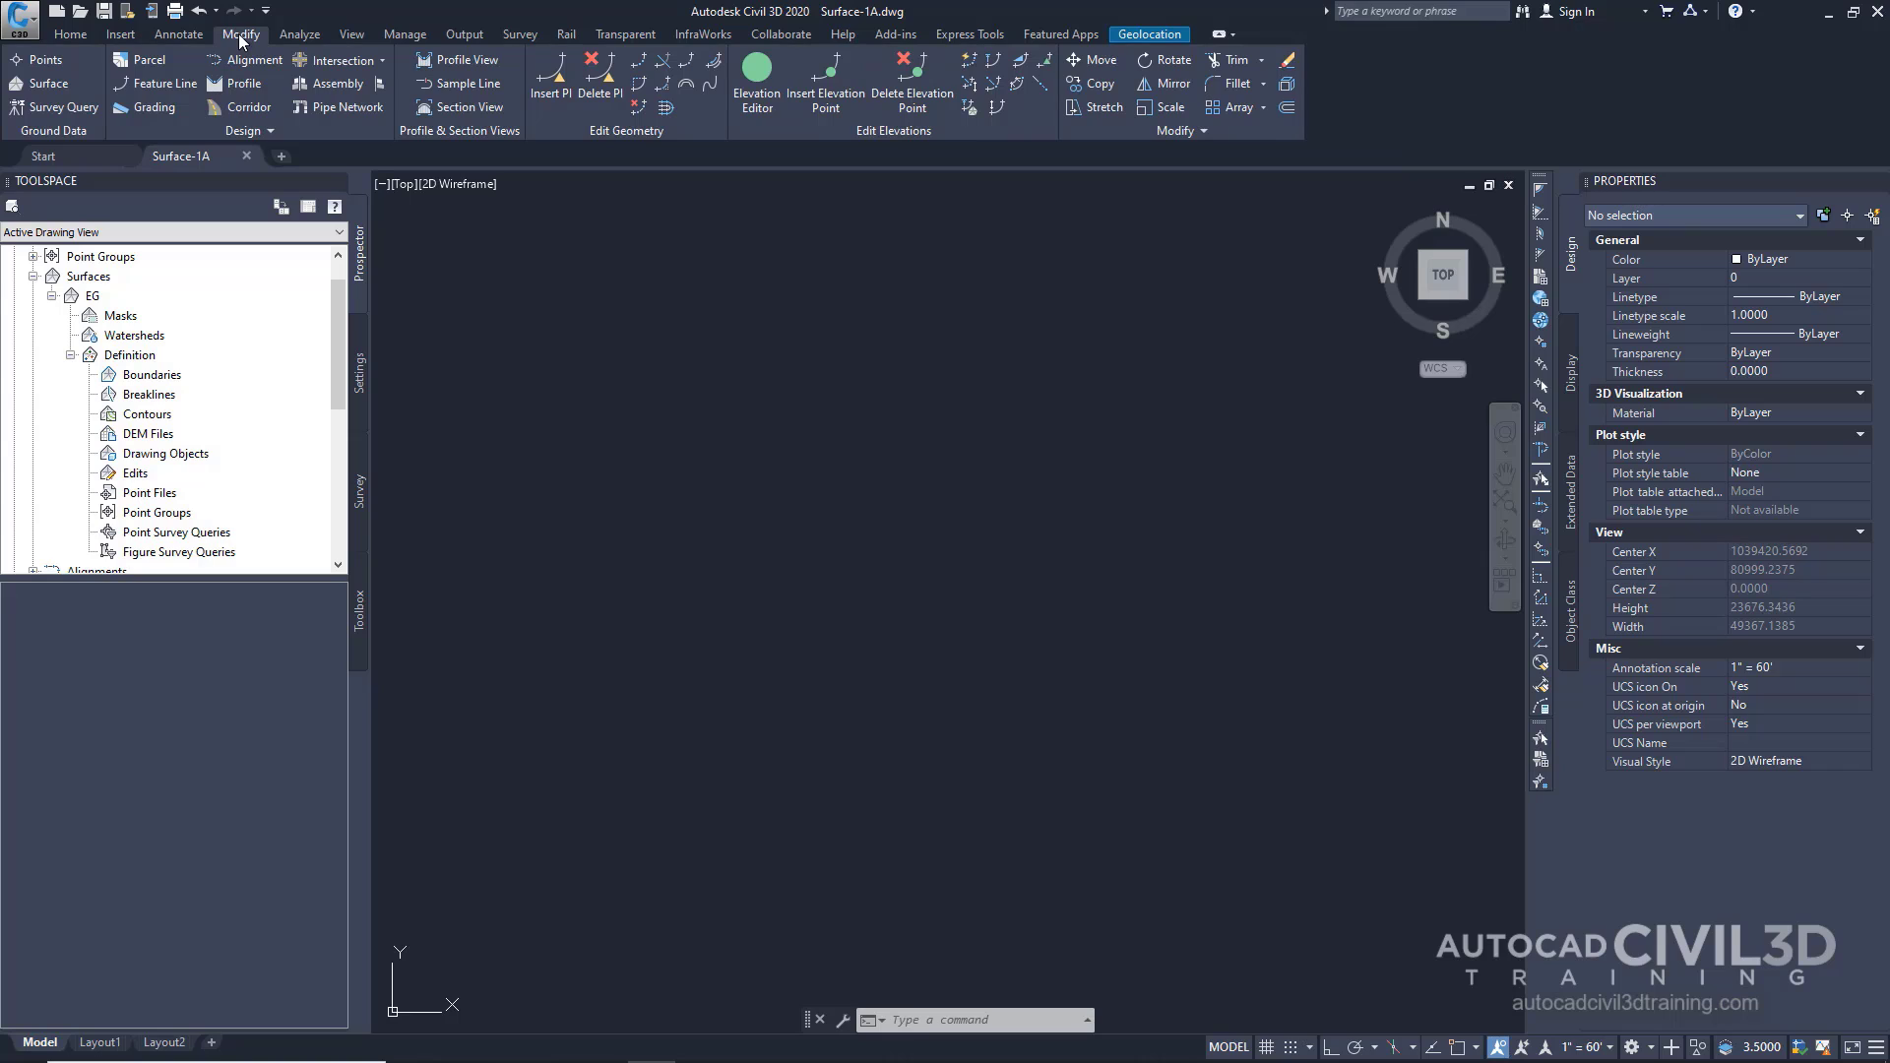
- Start adding point file data to the EG surface and choose Surface-1A-PENZD (space delimited) as the source file
left_click(55, 82)
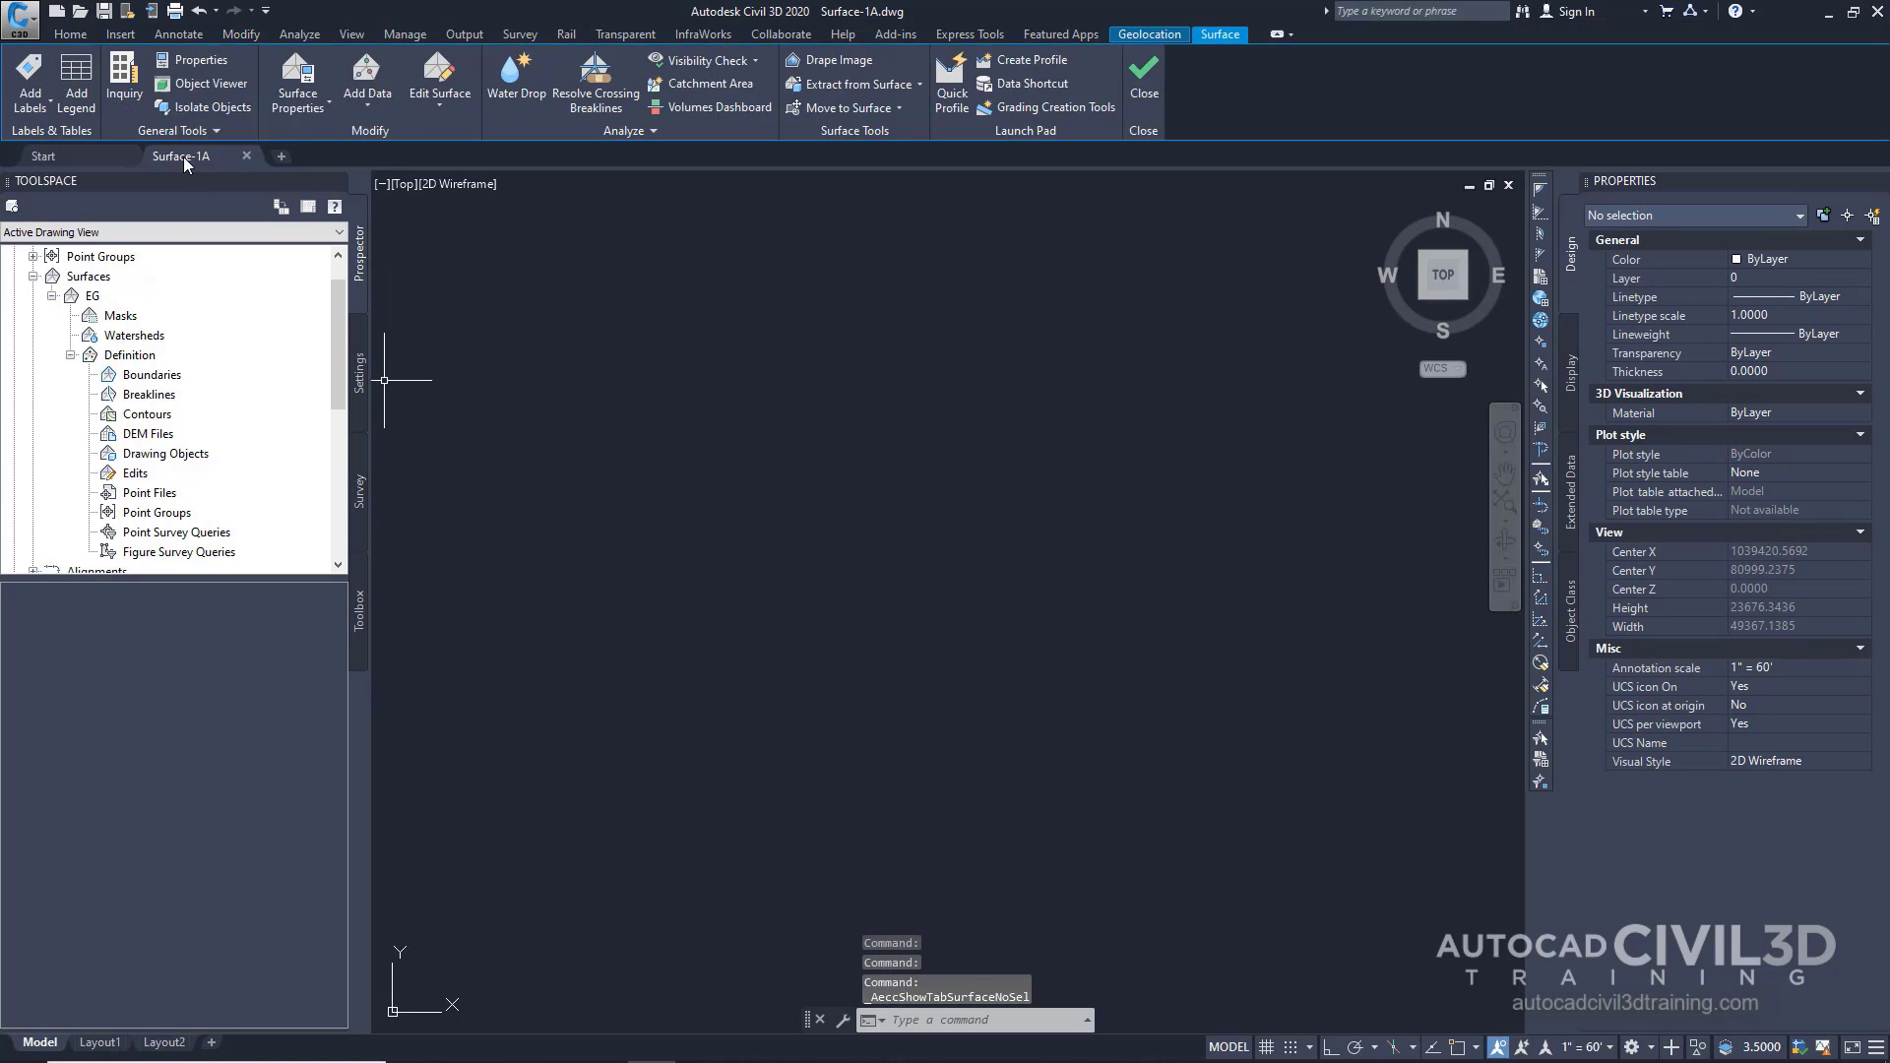
left_click(371, 105)
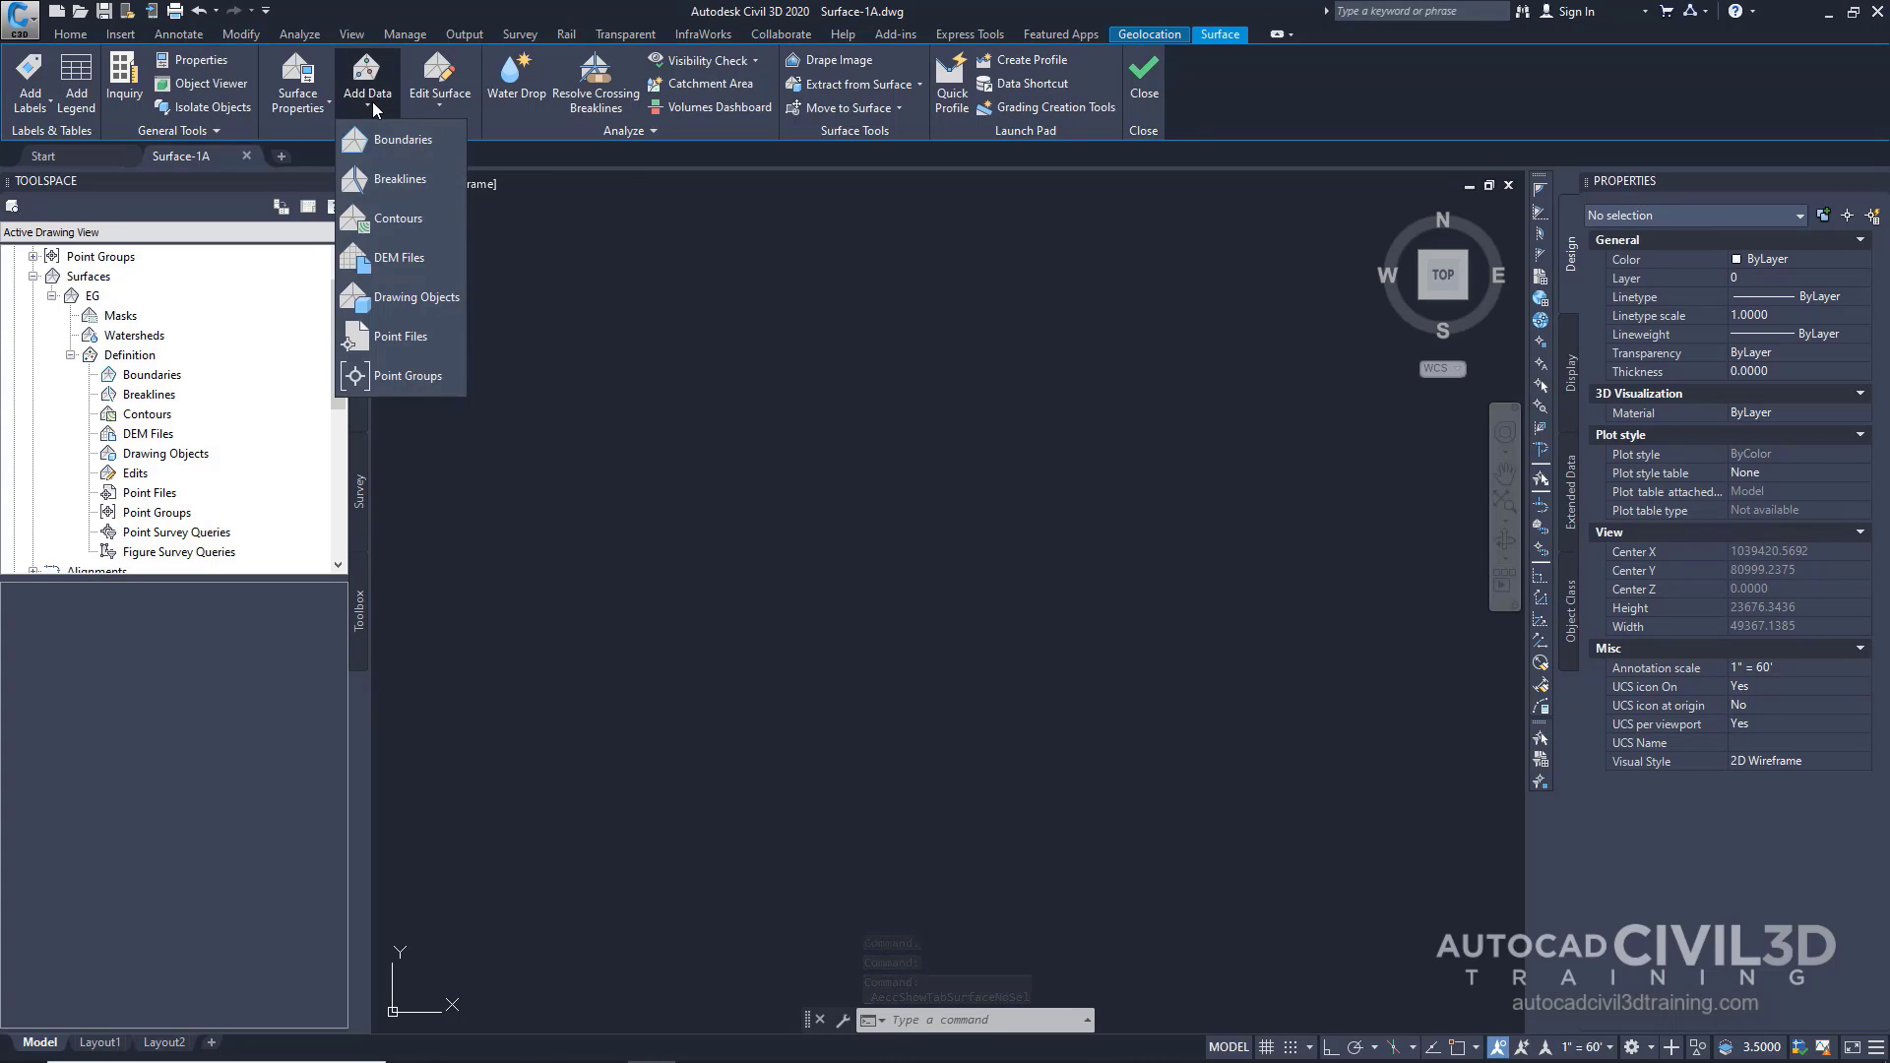
left_click(401, 337)
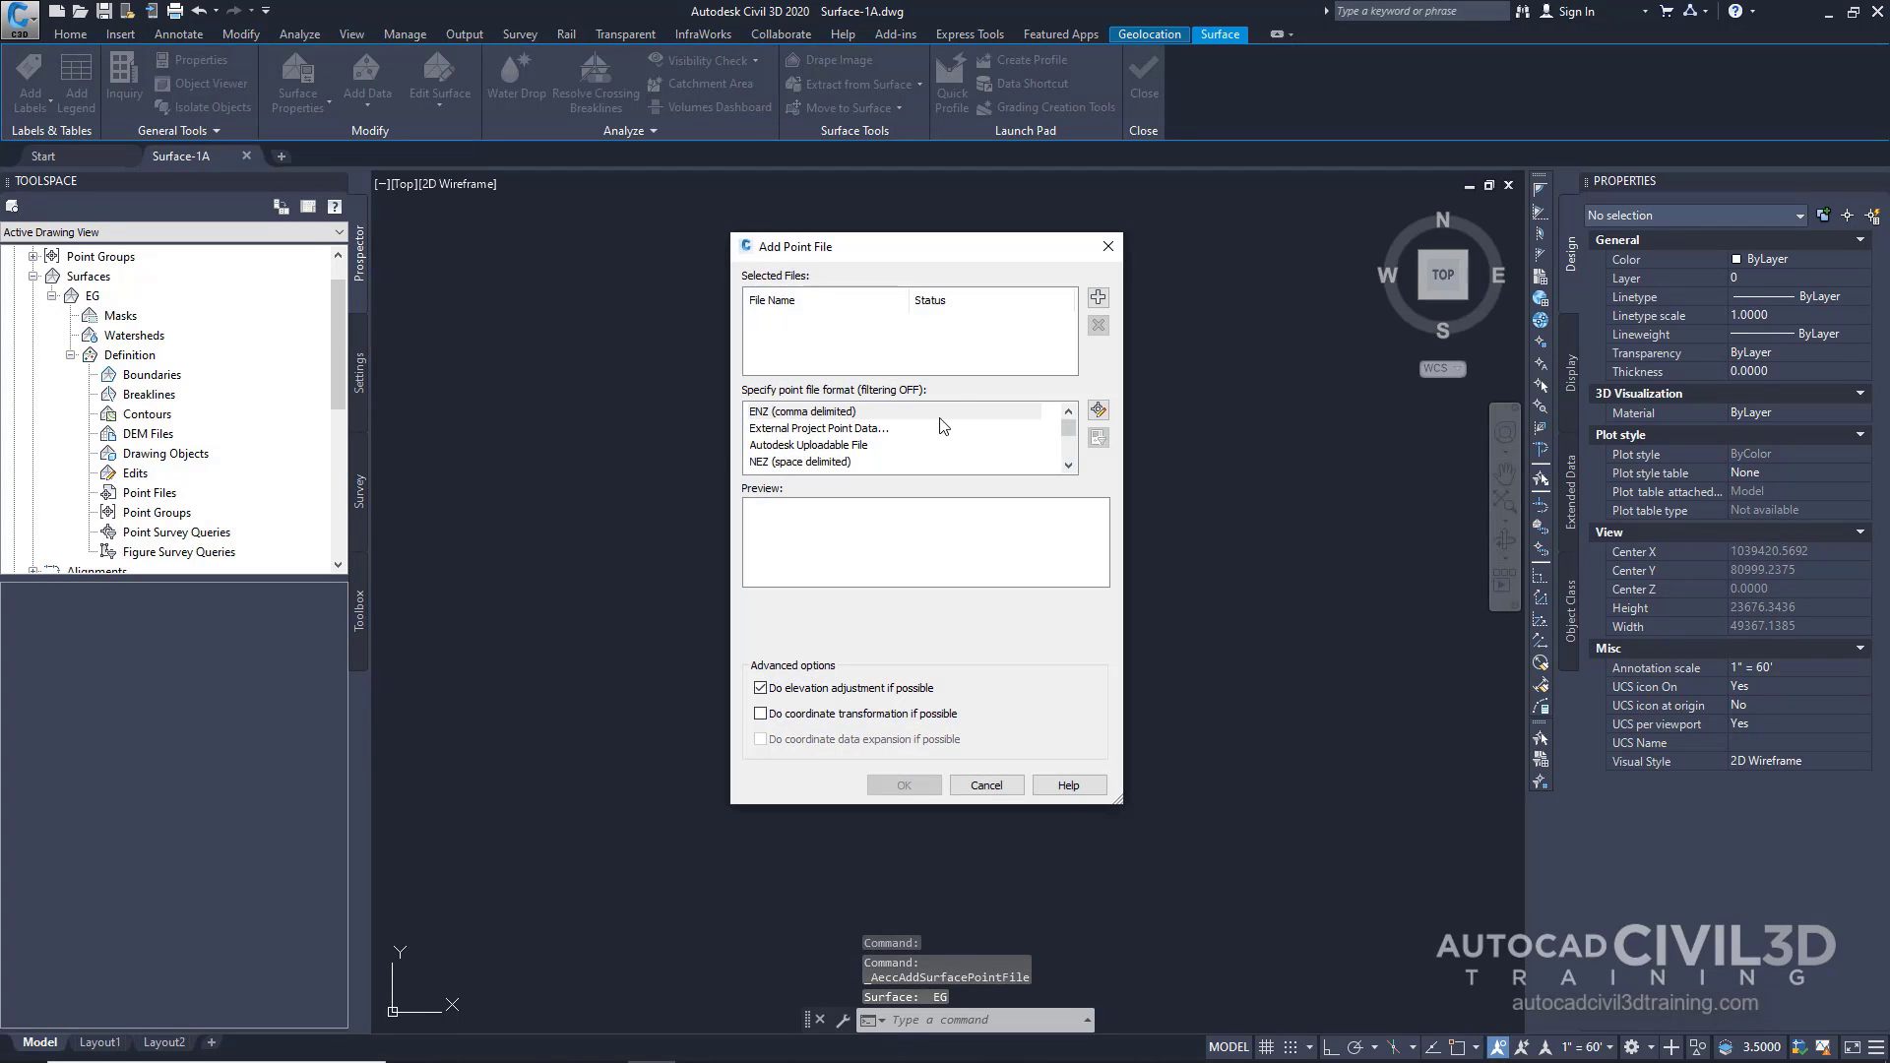
left_click(1098, 296)
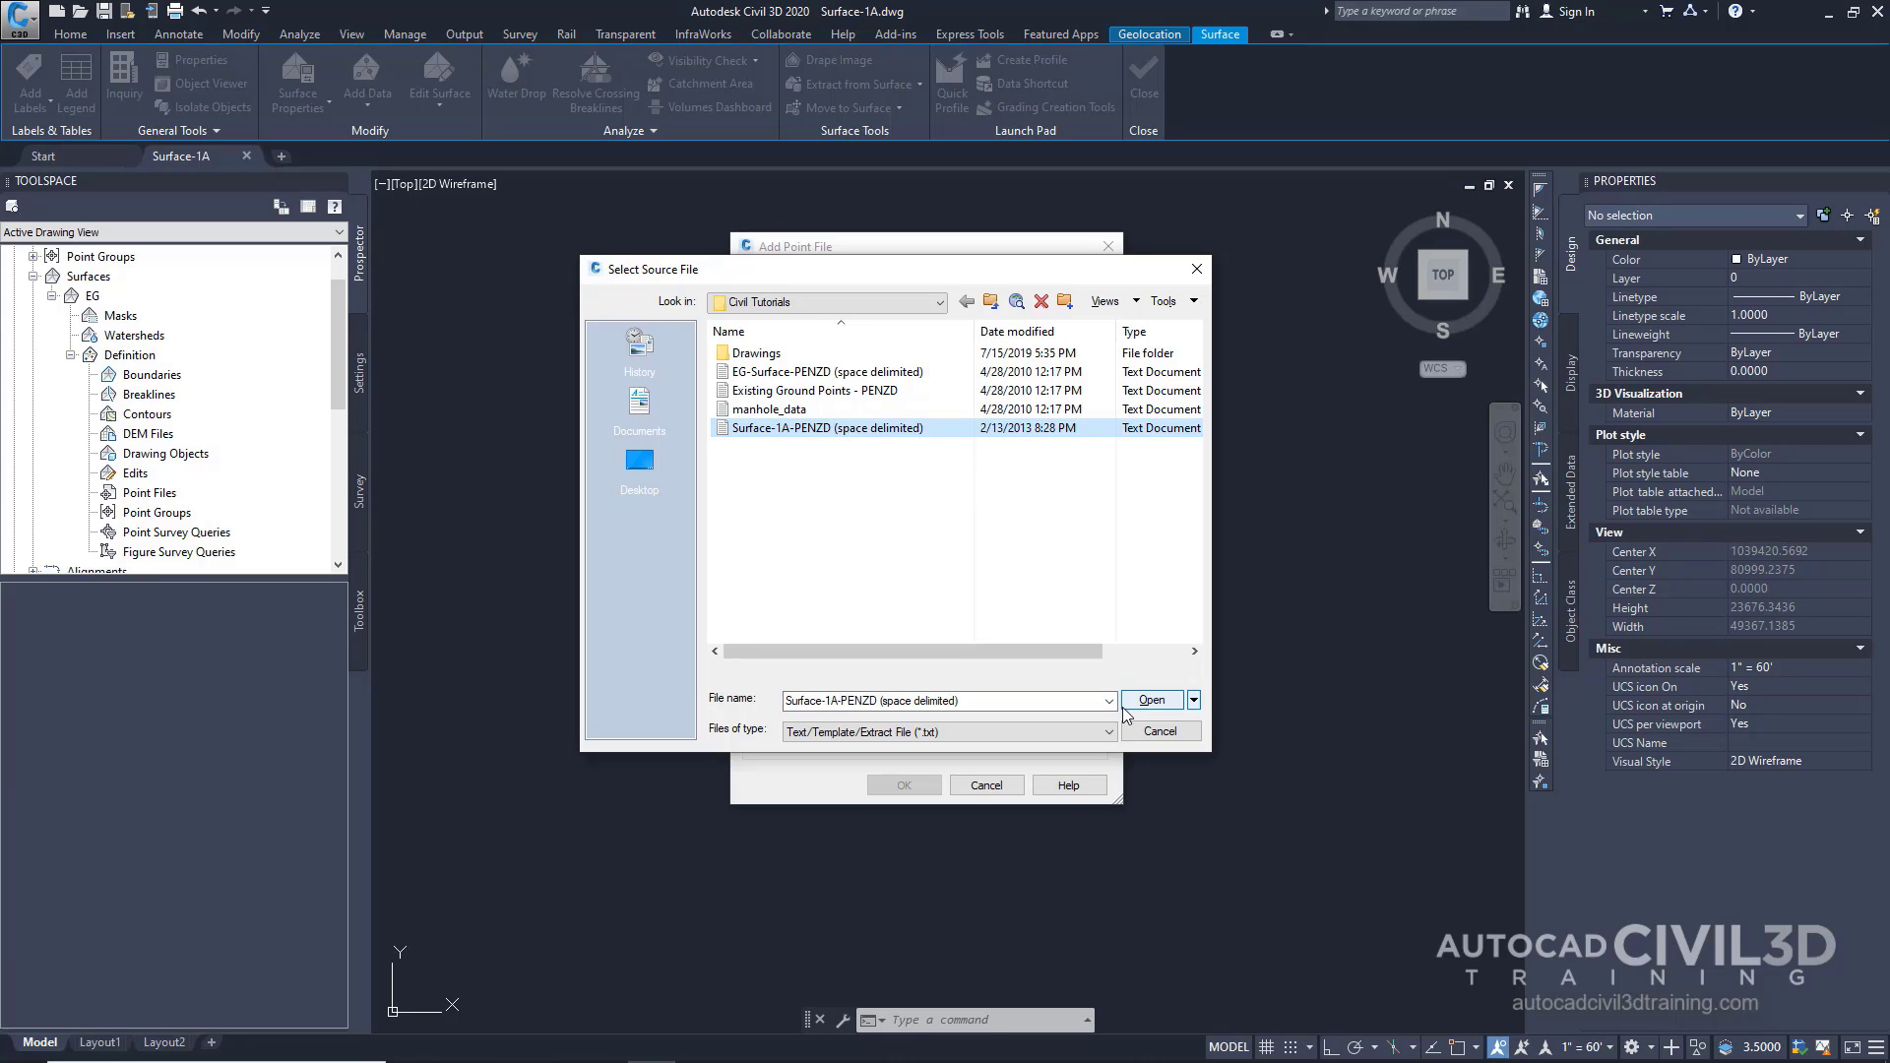
left_click(1152, 700)
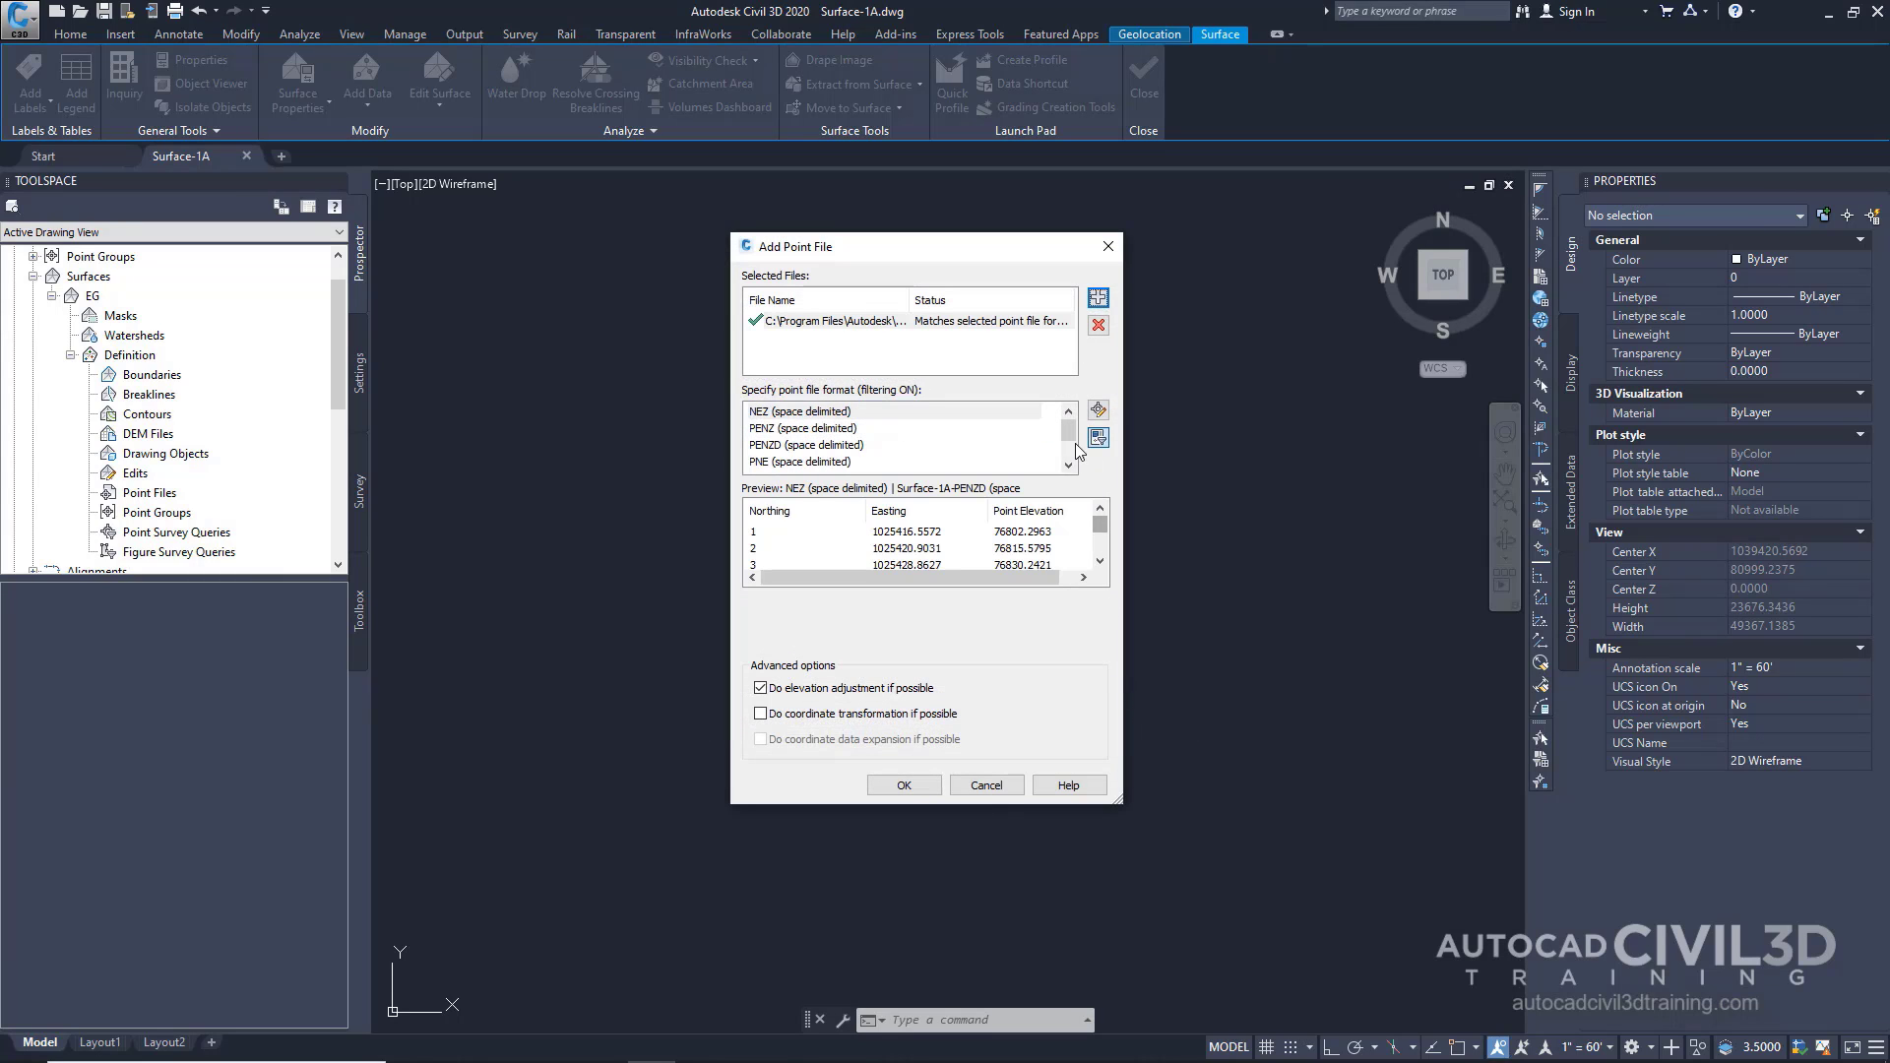
- Set the point file format to PNEZD (space delimited) and add the file's points to the EG surface
left_click_drag(1069, 433, 1072, 454)
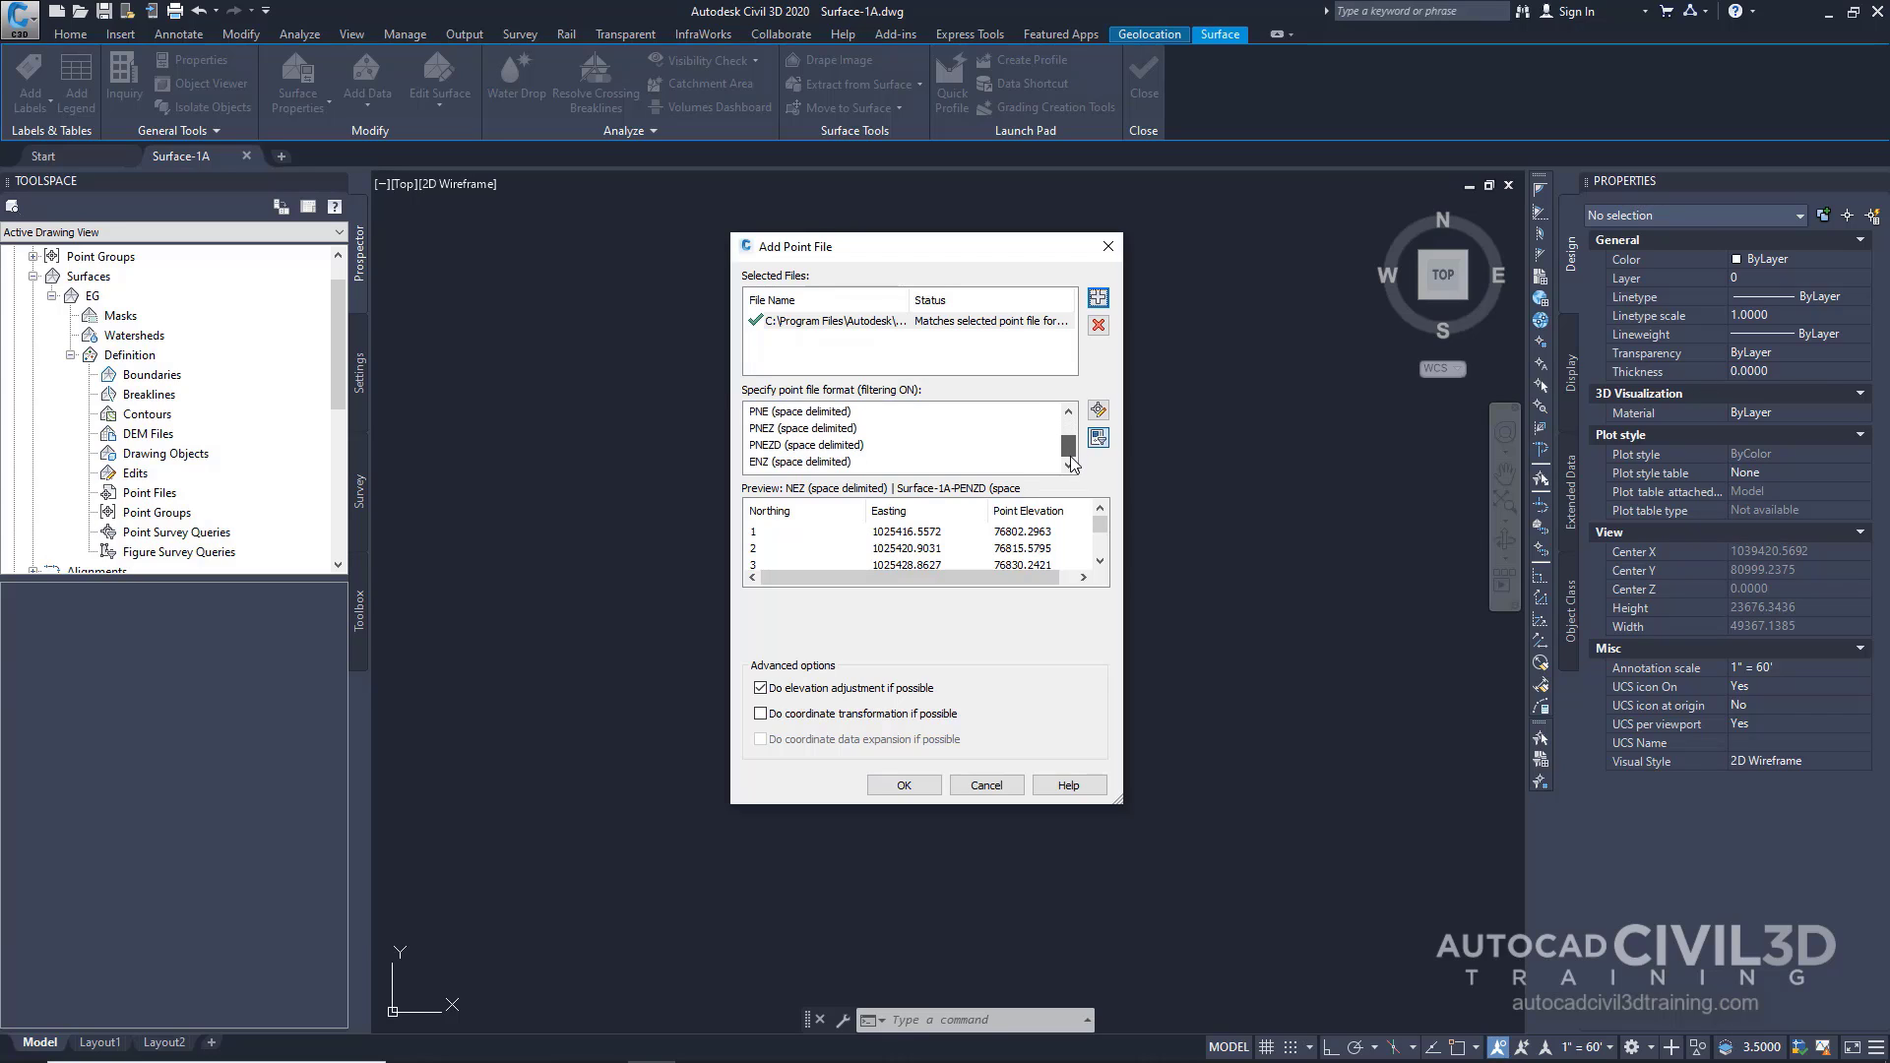
left_click(826, 447)
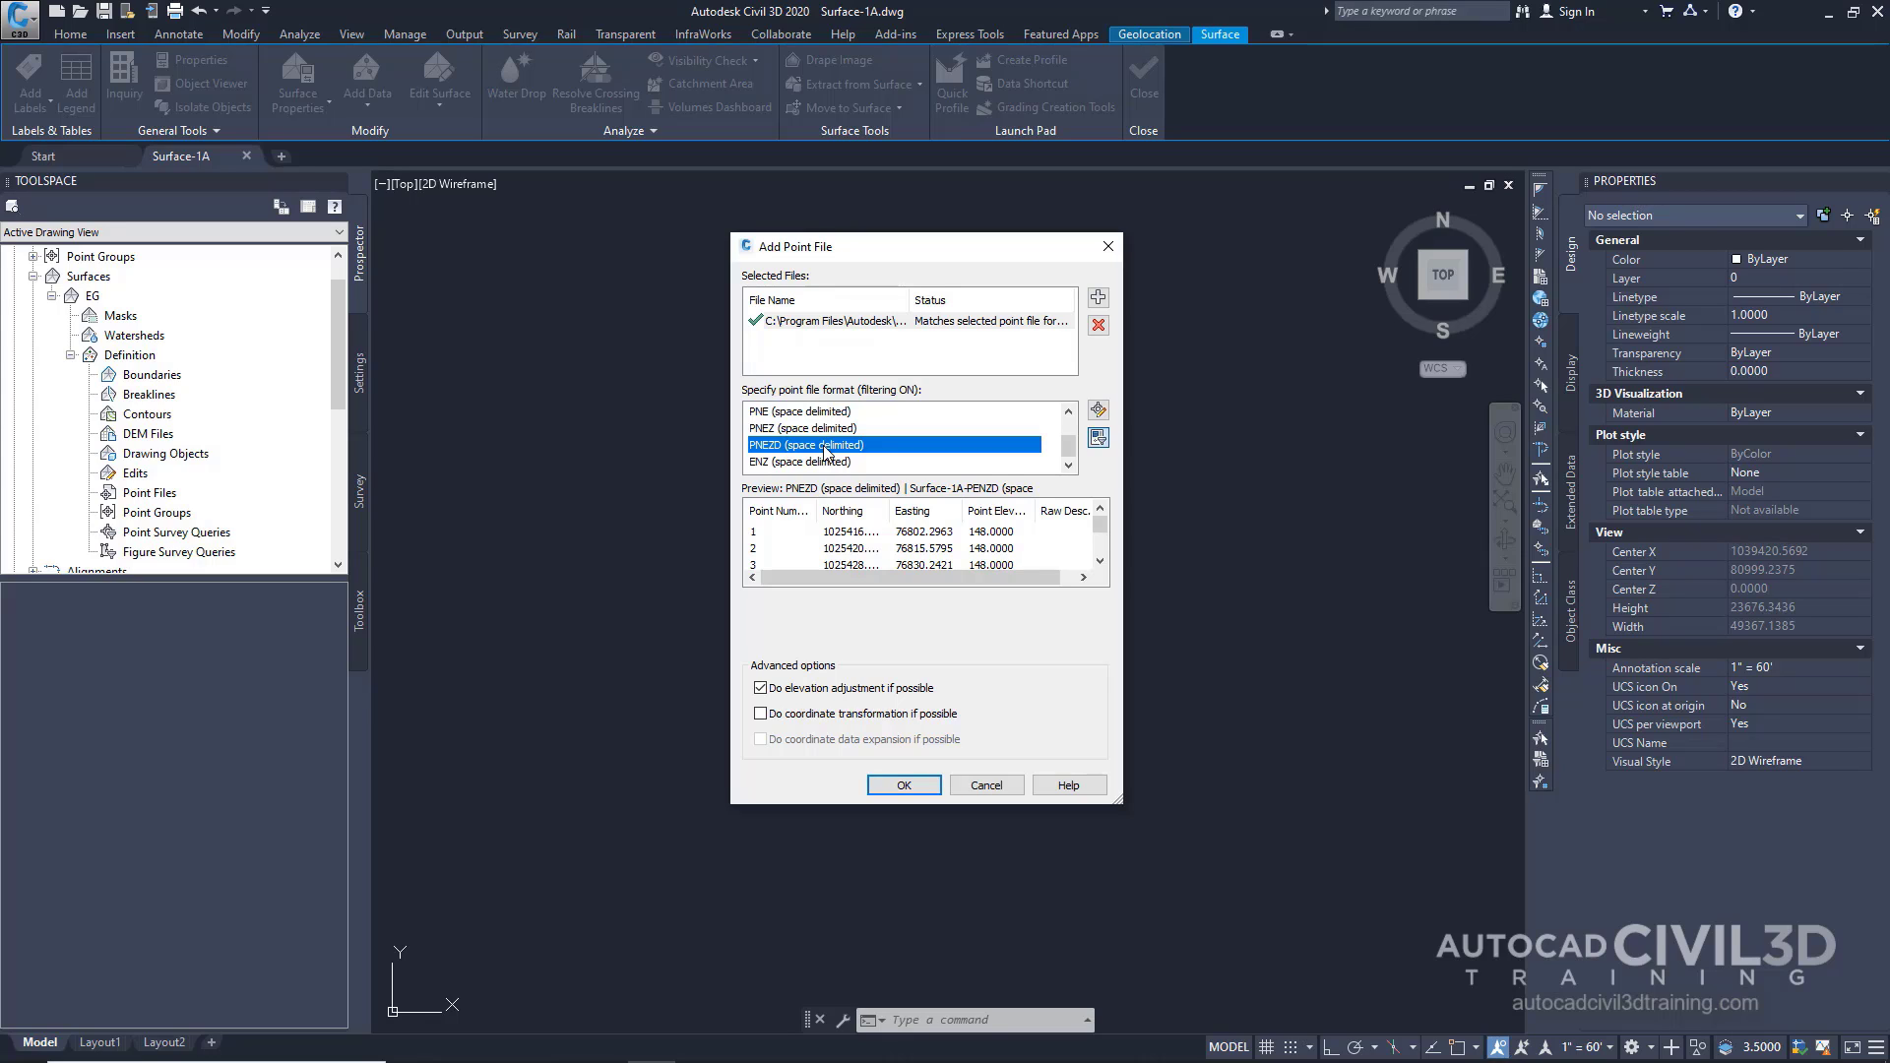
left_click(914, 787)
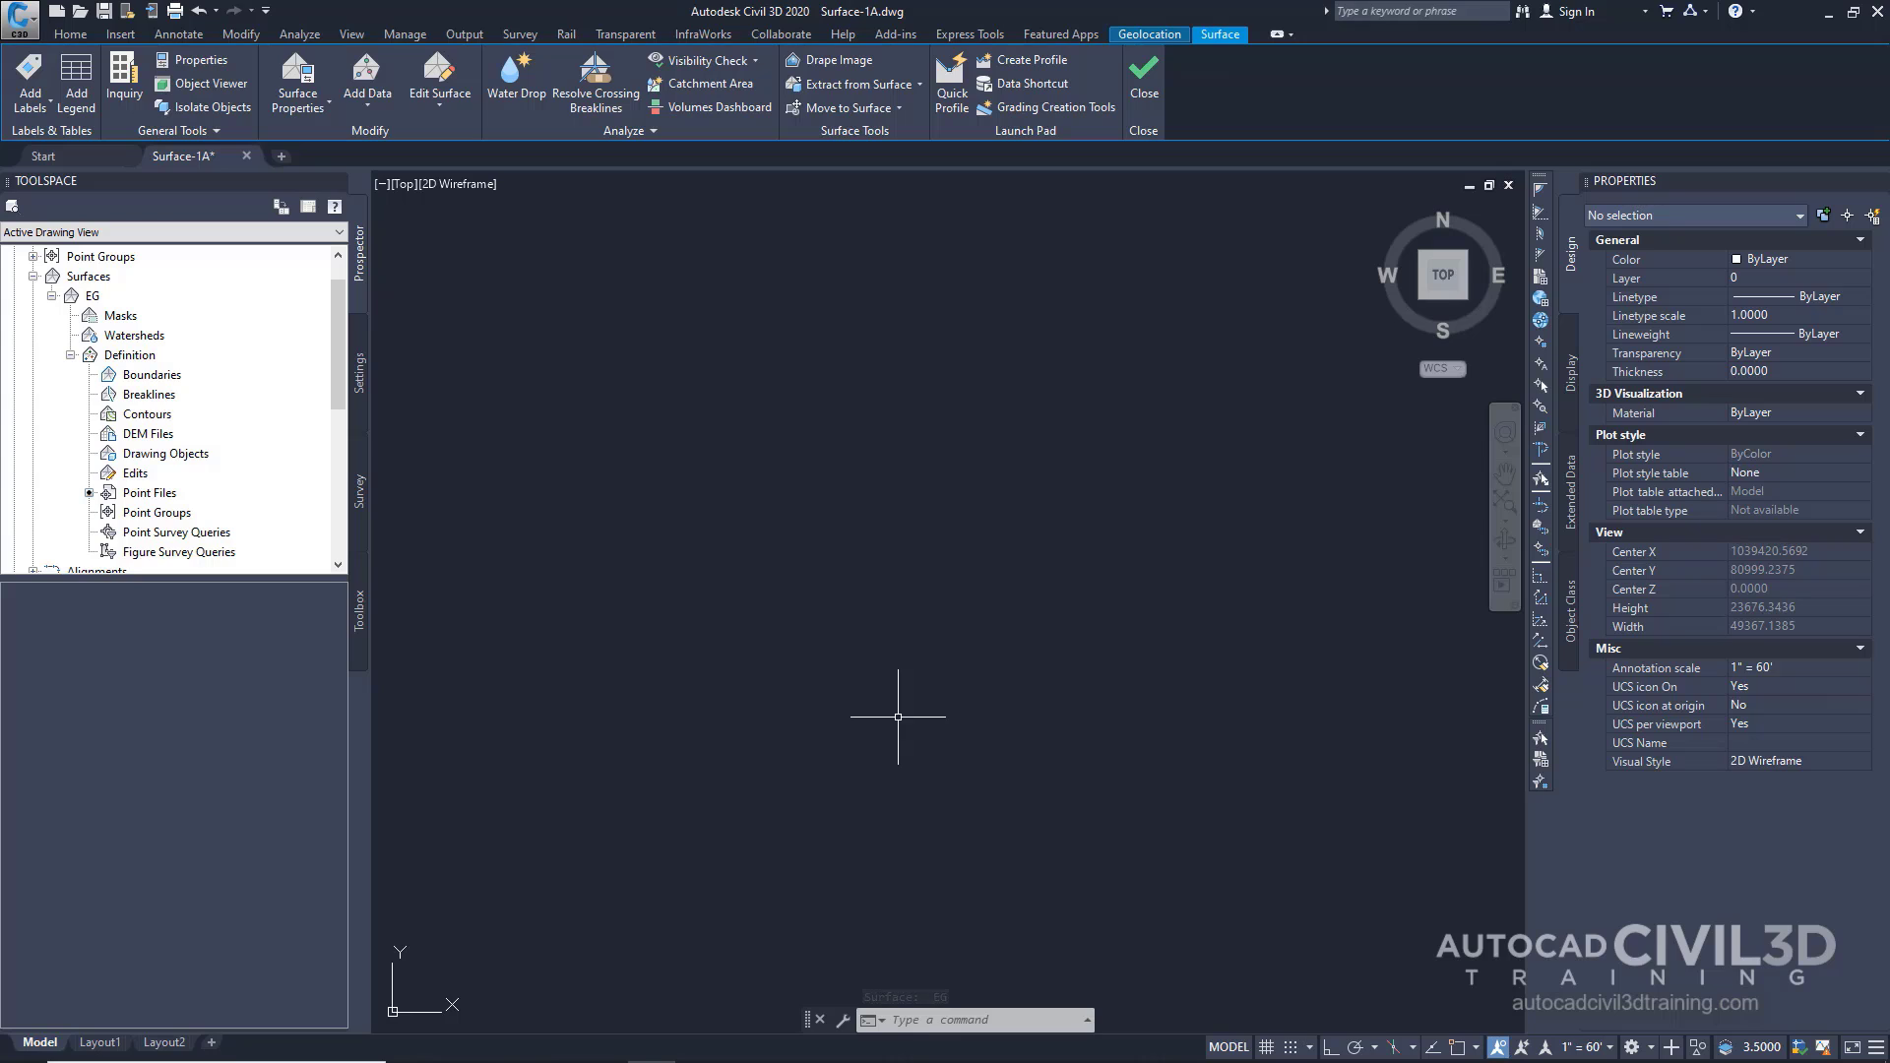
type("ZE")
key("Return")
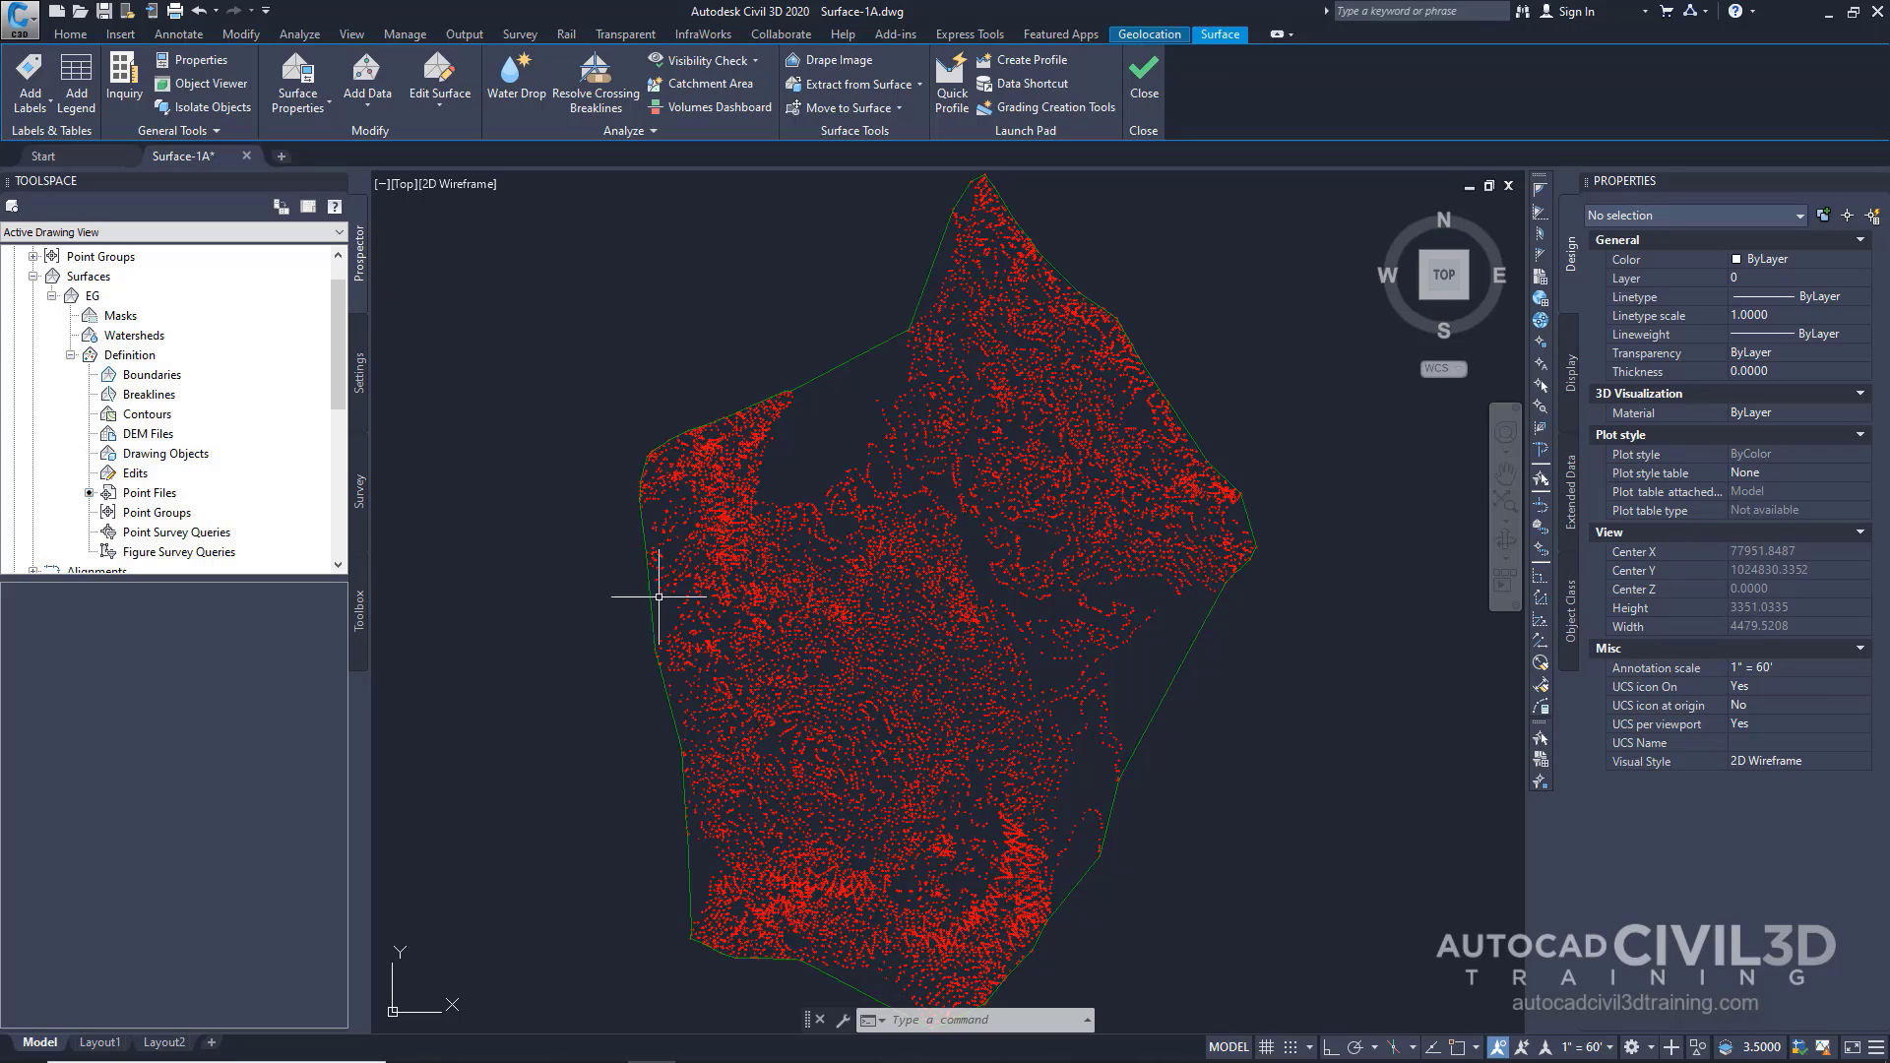
left_click(149, 493)
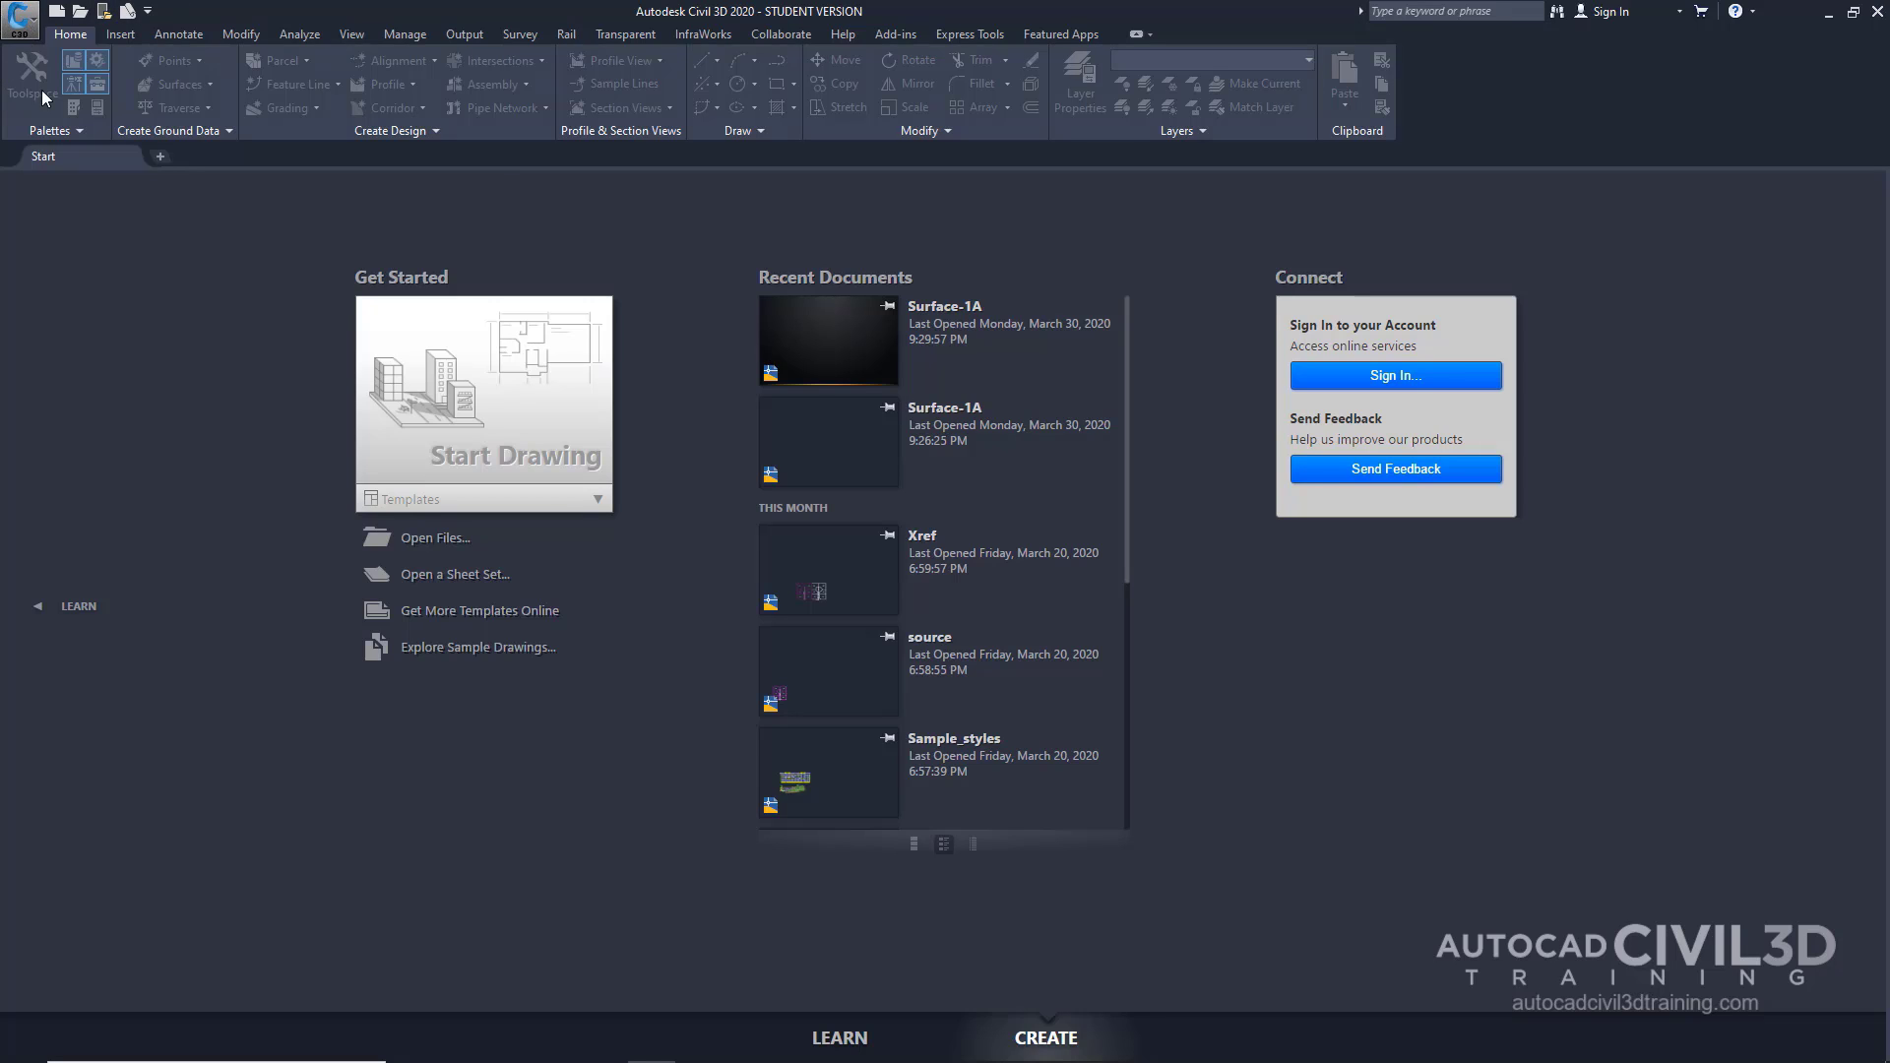
- Open the Surface-1B drawing from the Drawings folder of Civil Tutorials, reached through the Civil 3D Training shortcut on the Desktop
left_click(21, 21)
mouse_move(67, 175)
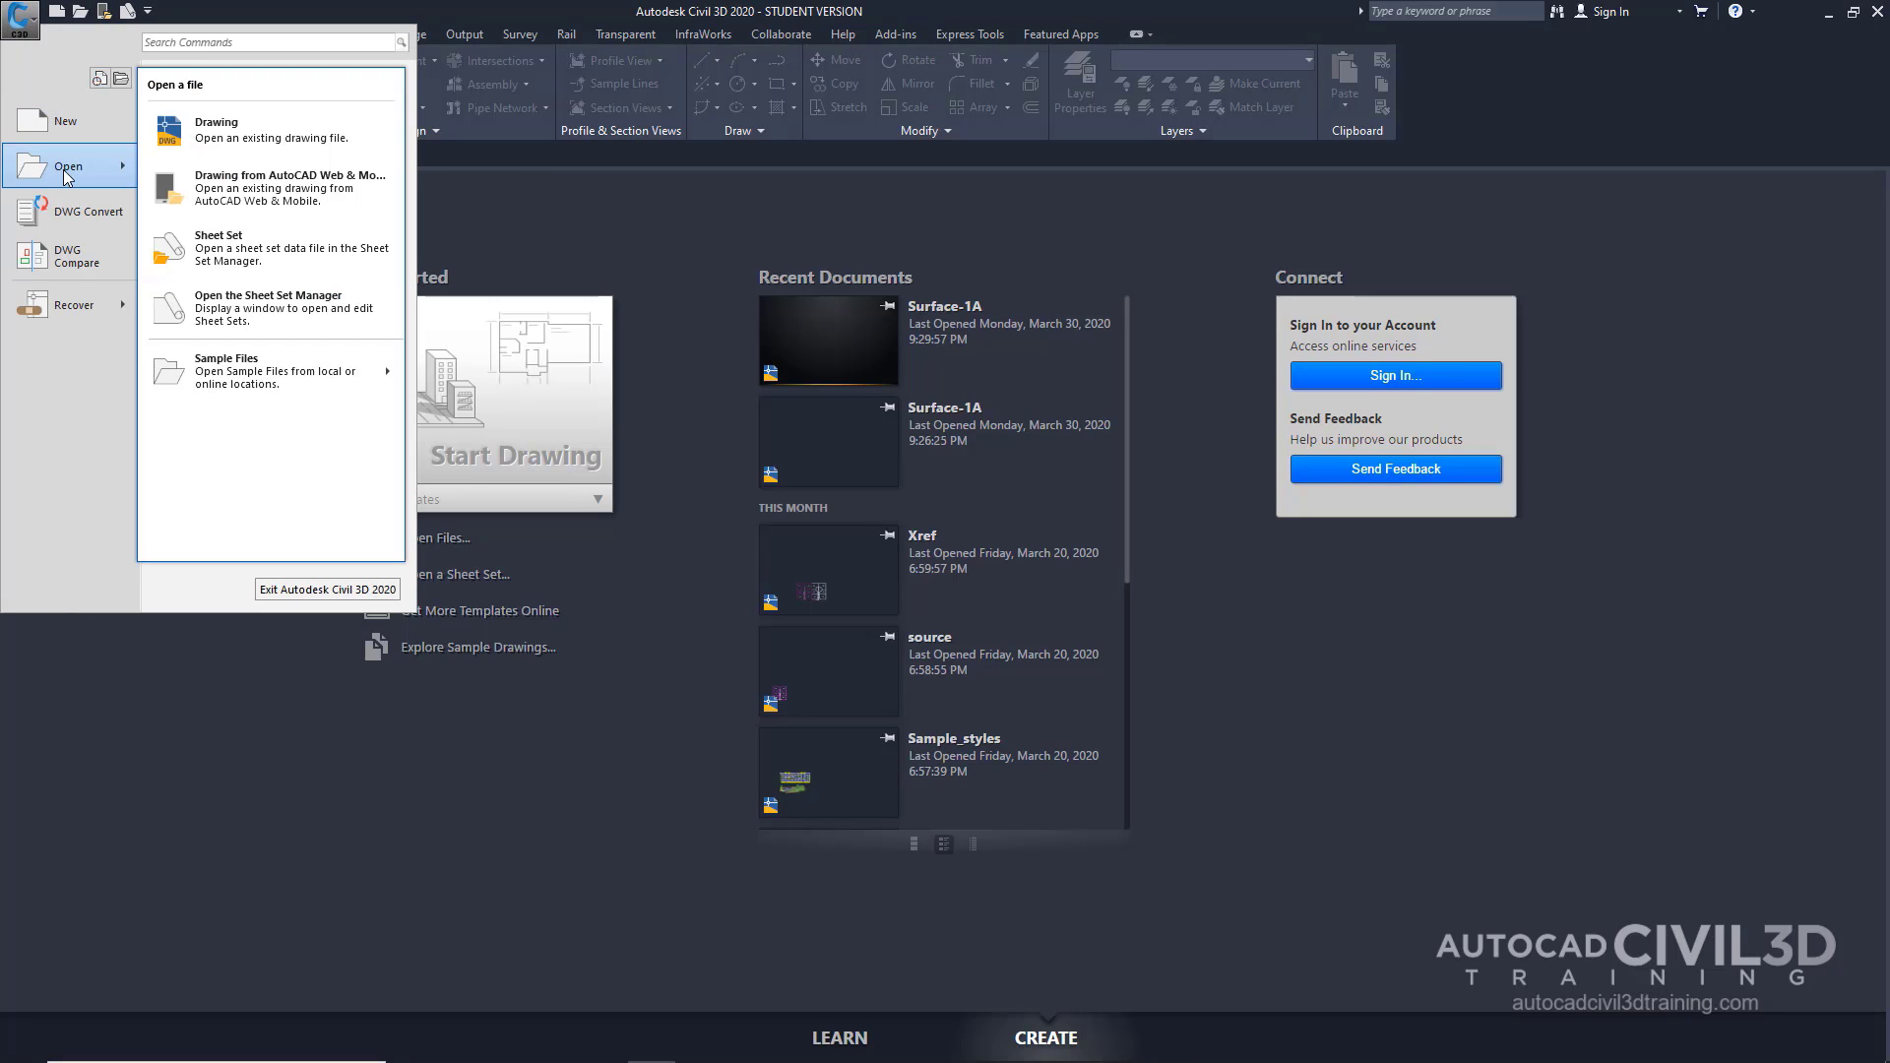
left_click(341, 119)
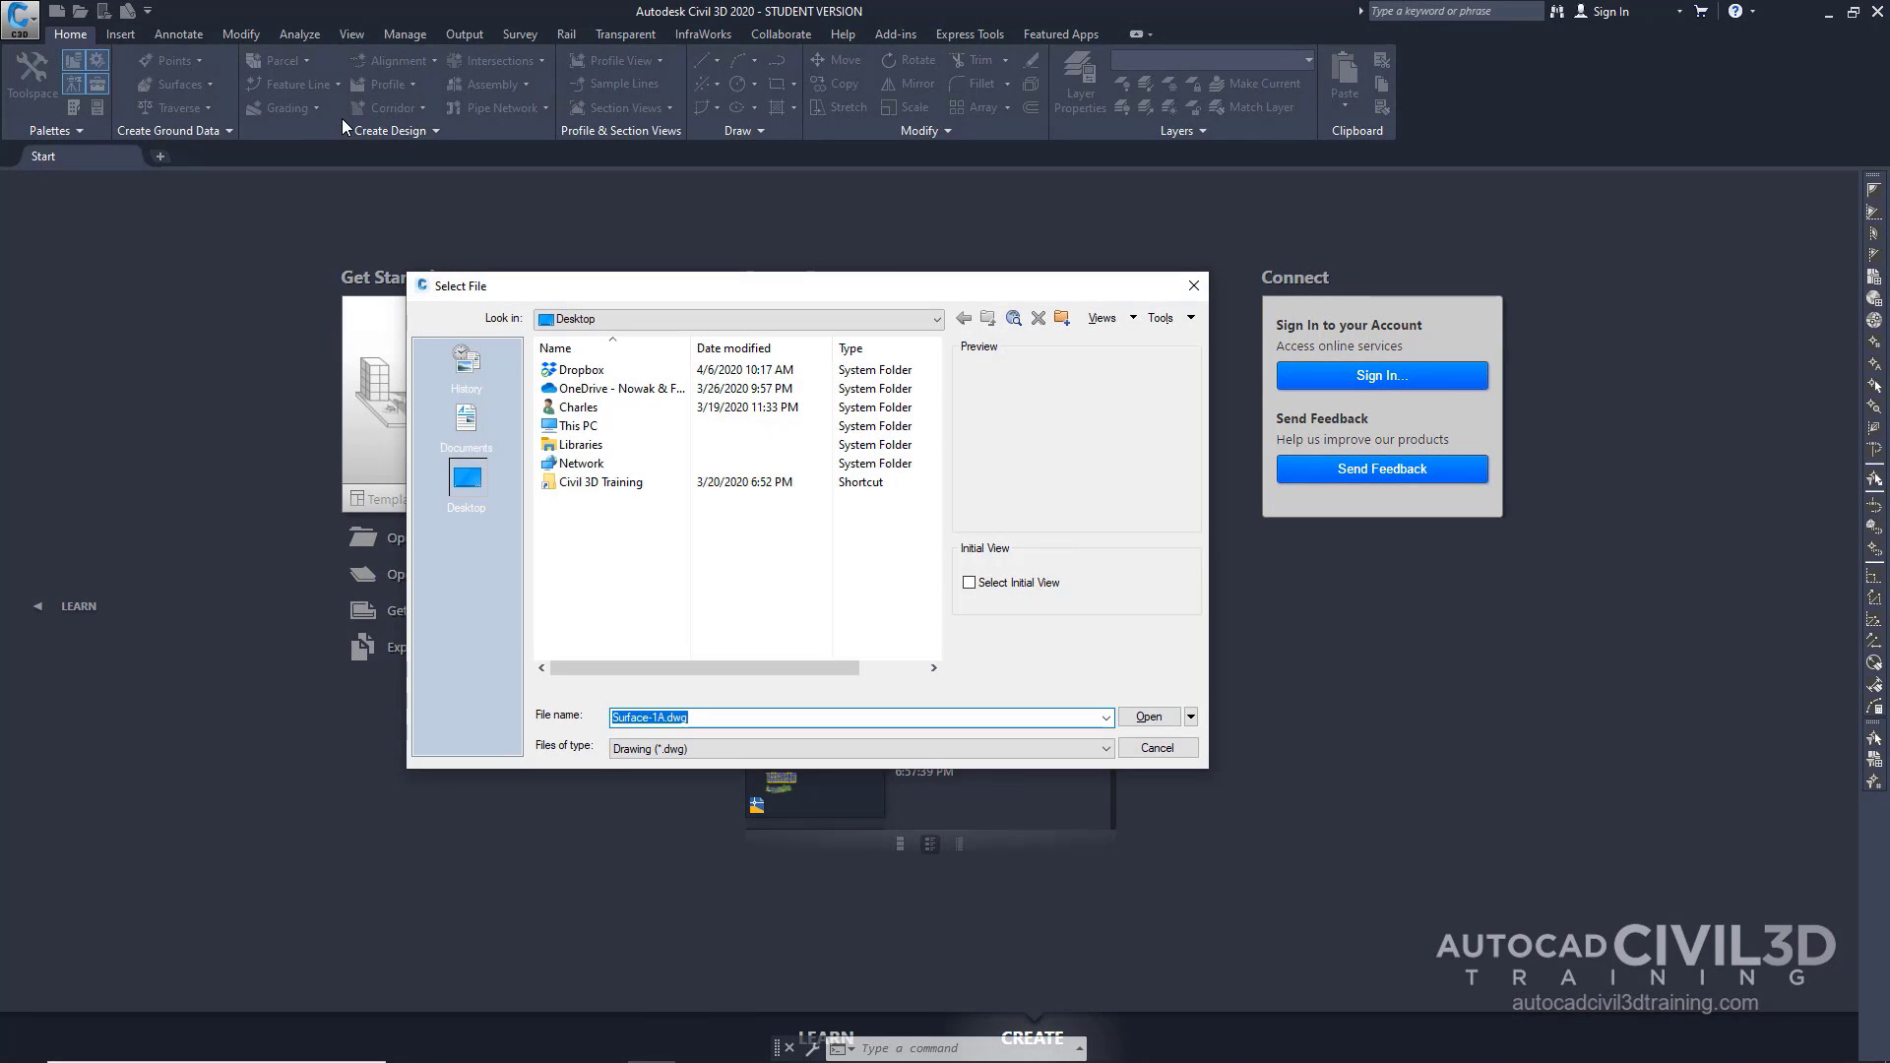
double_click(620, 484)
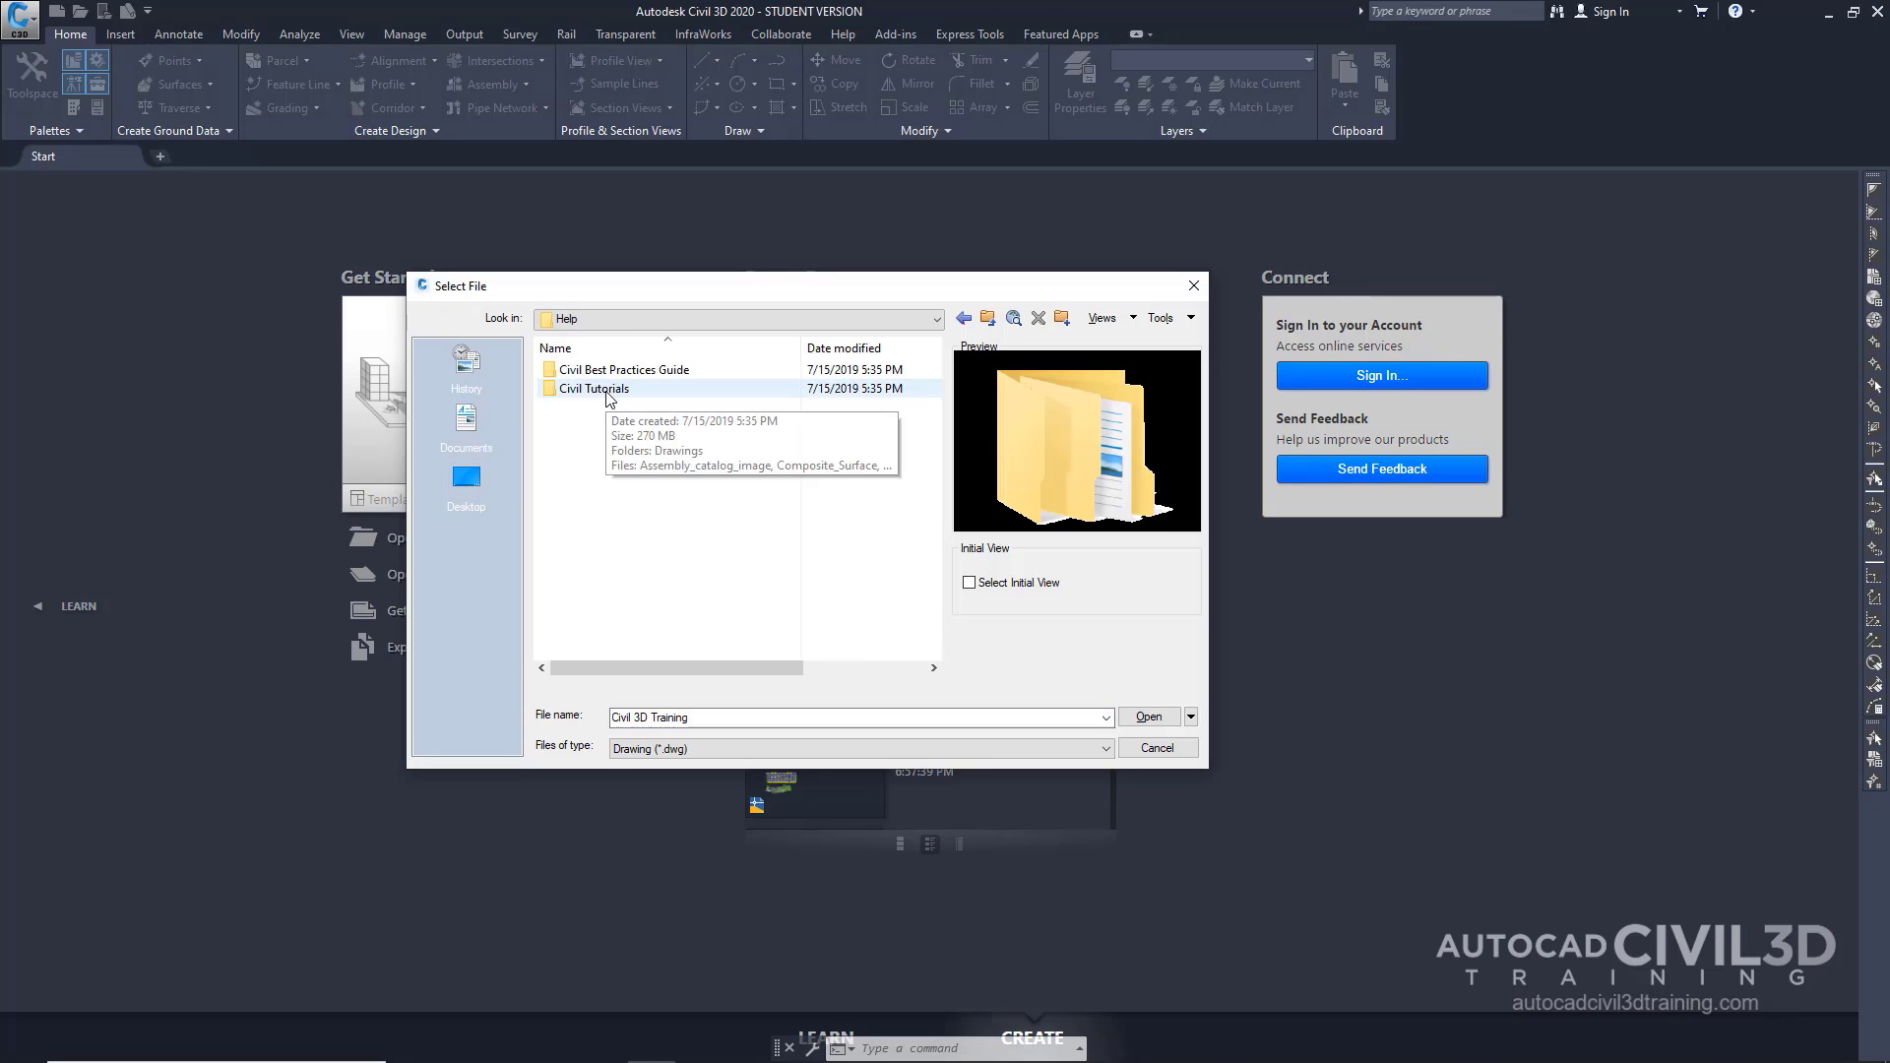
double_click(605, 390)
double_click(578, 371)
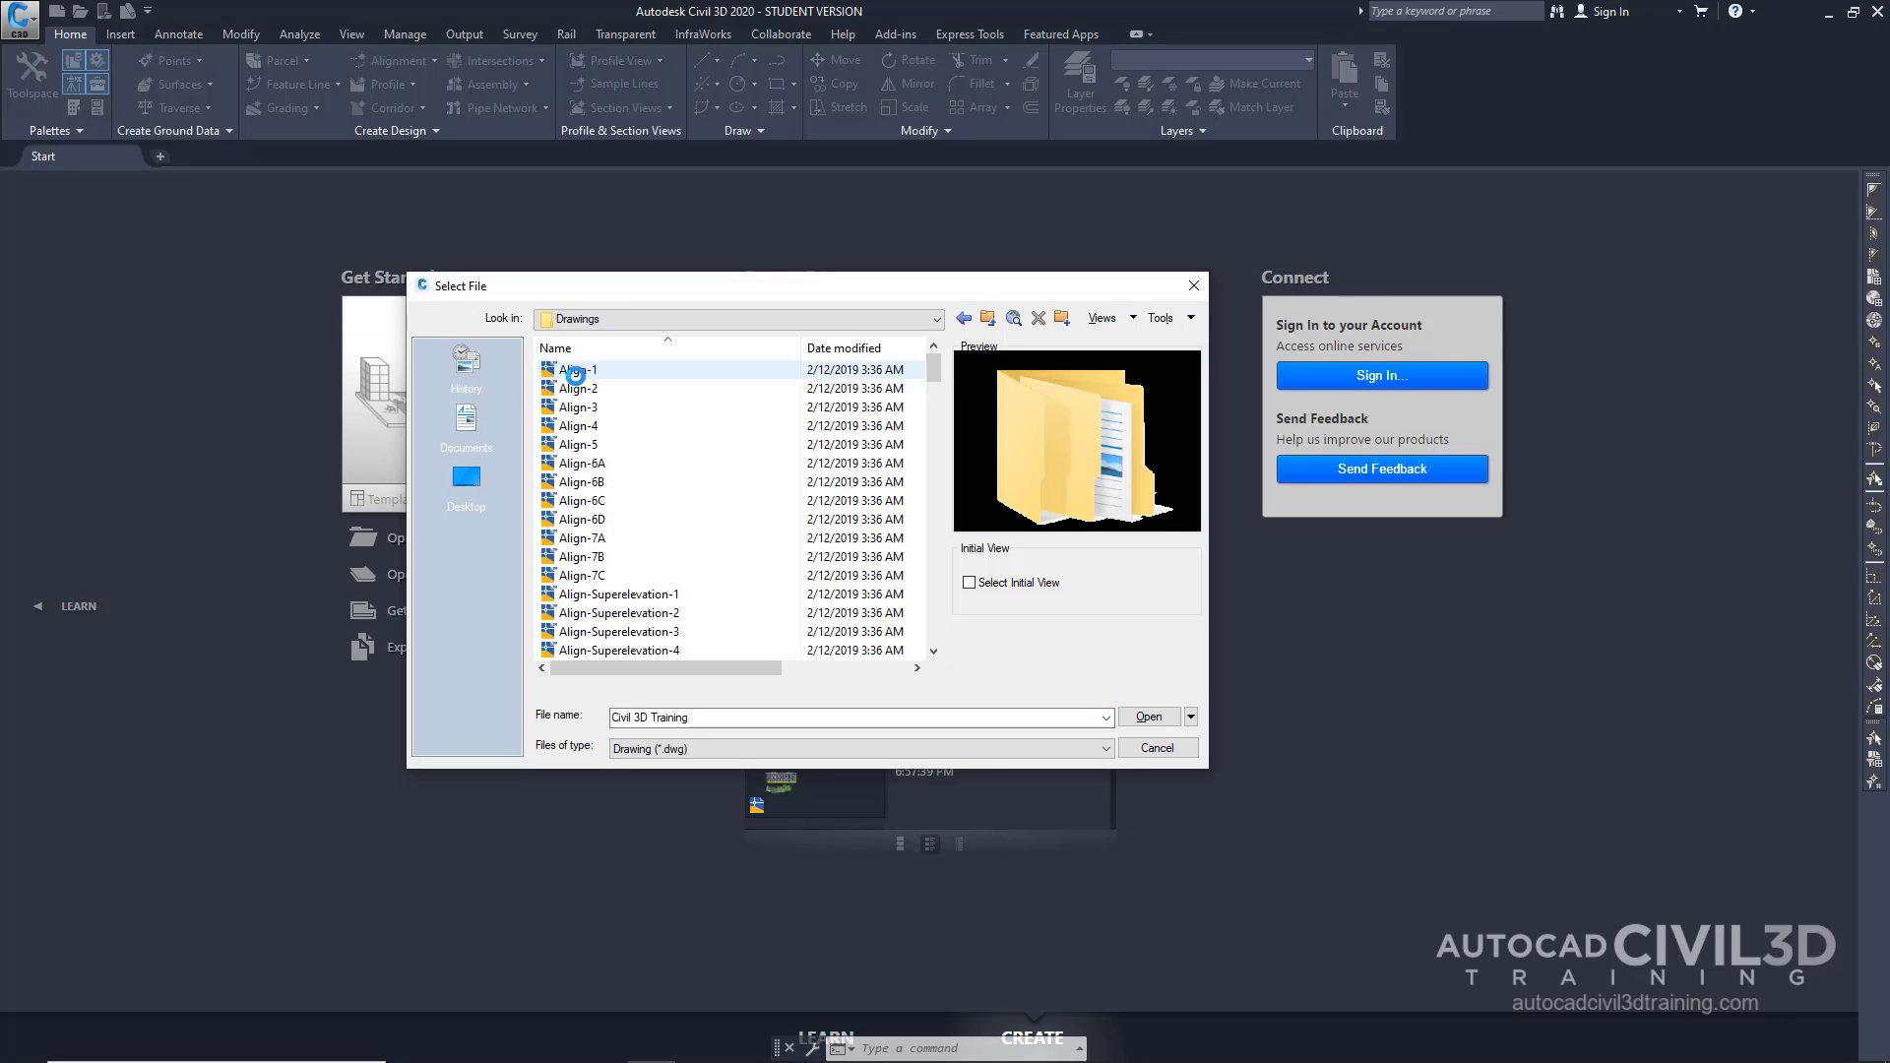
left_click_drag(936, 375, 942, 603)
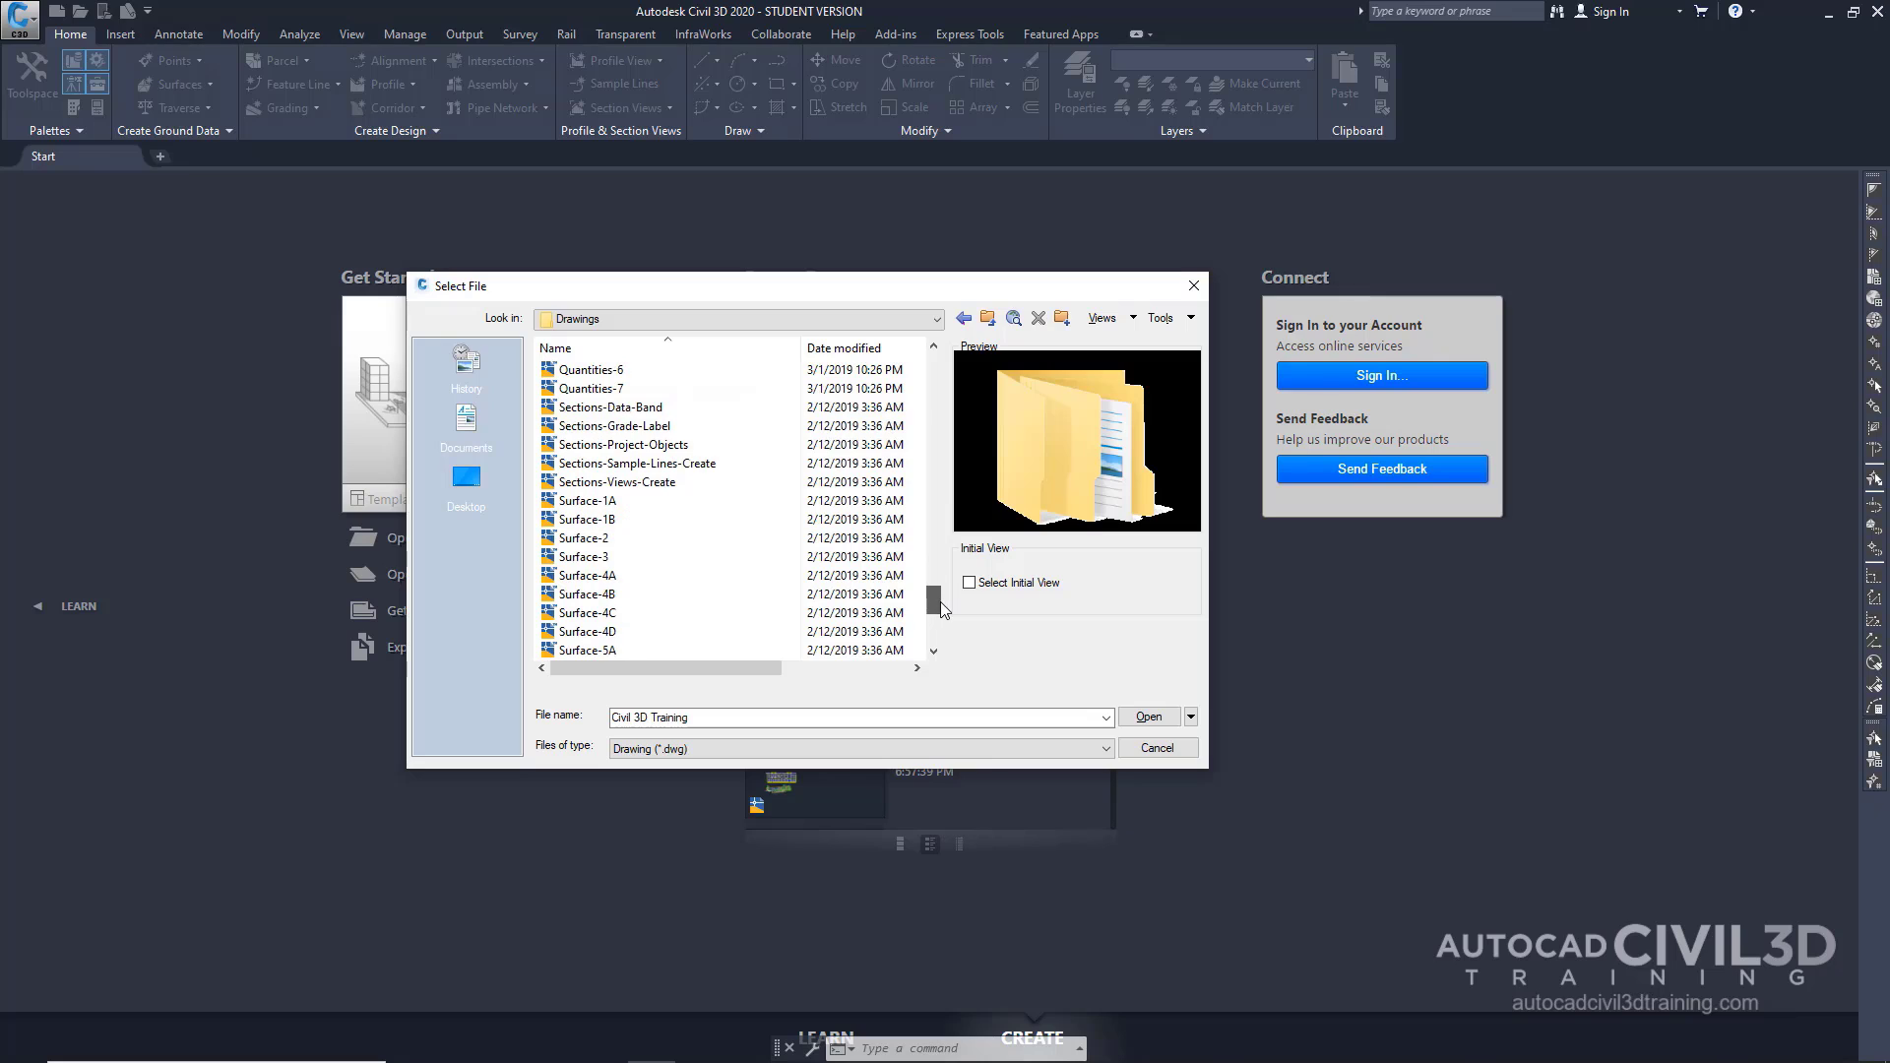
left_click(590, 519)
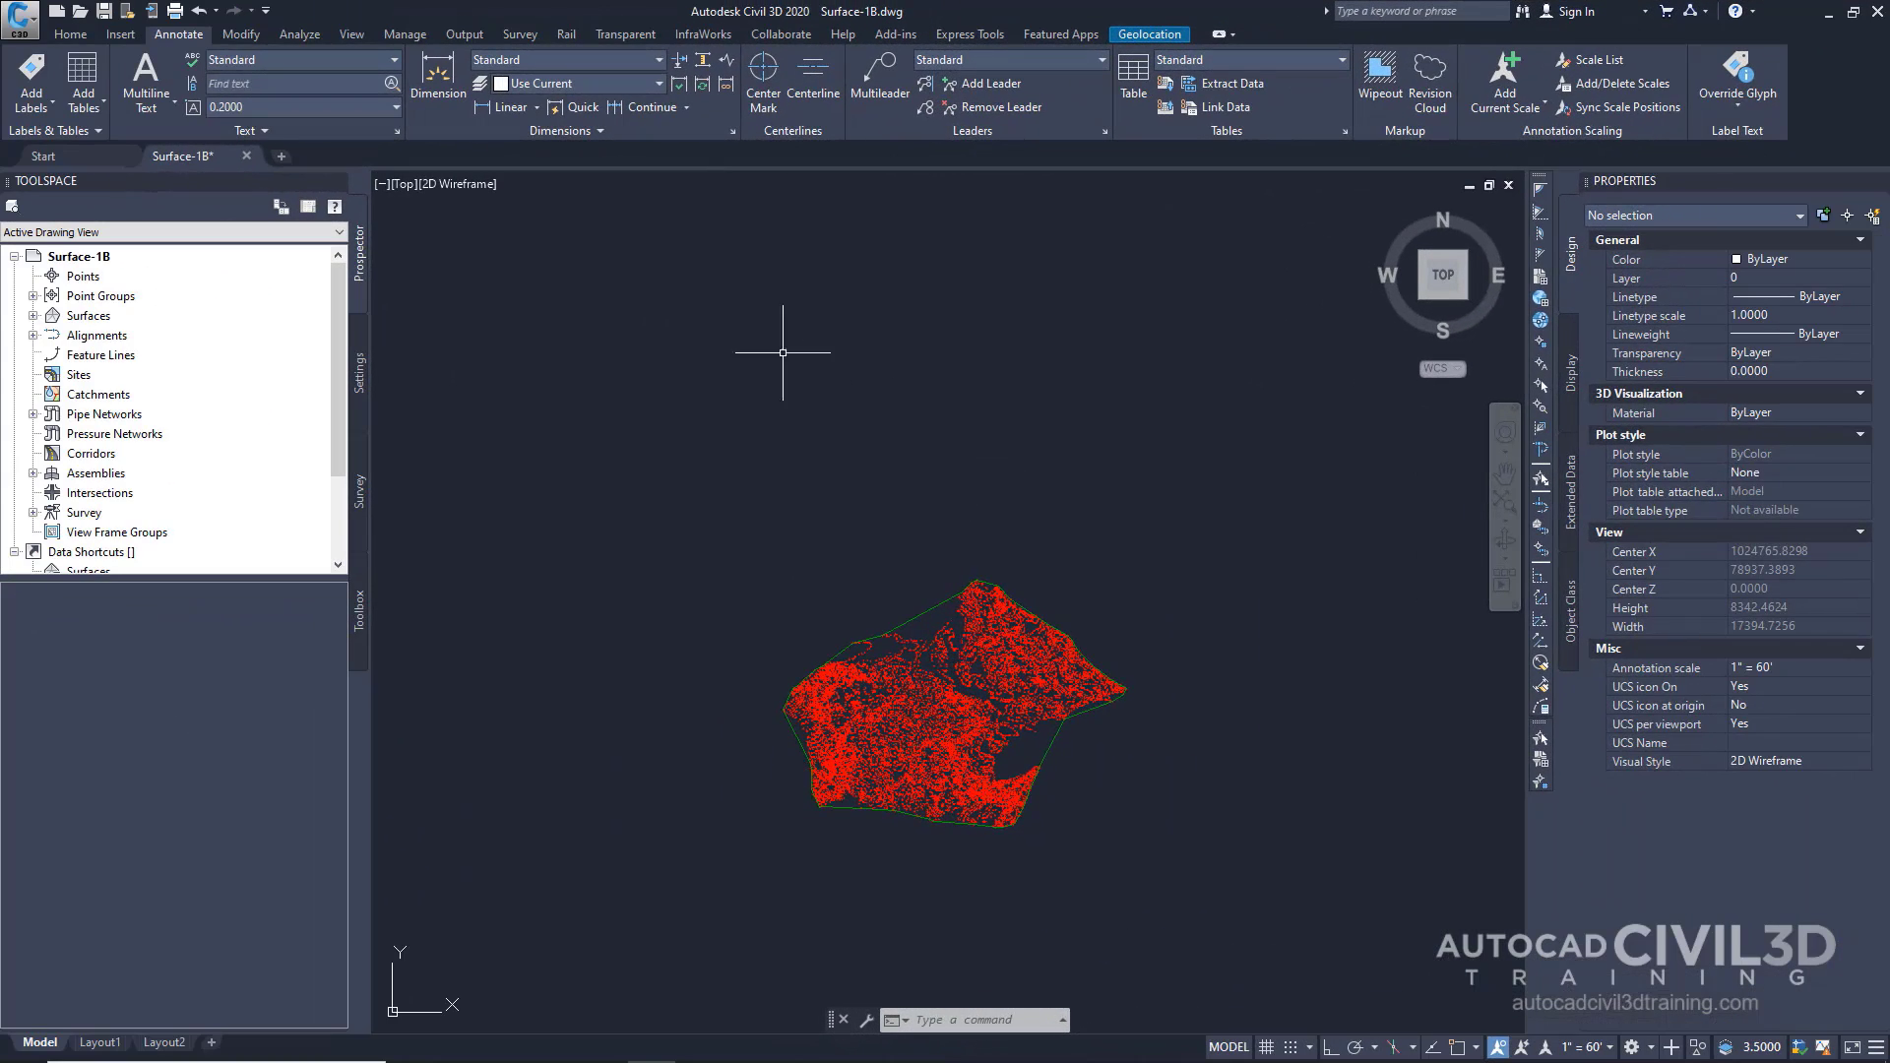
- Thaw the _EG-BREAKLINES layer and make it the current layer
left_click(72, 34)
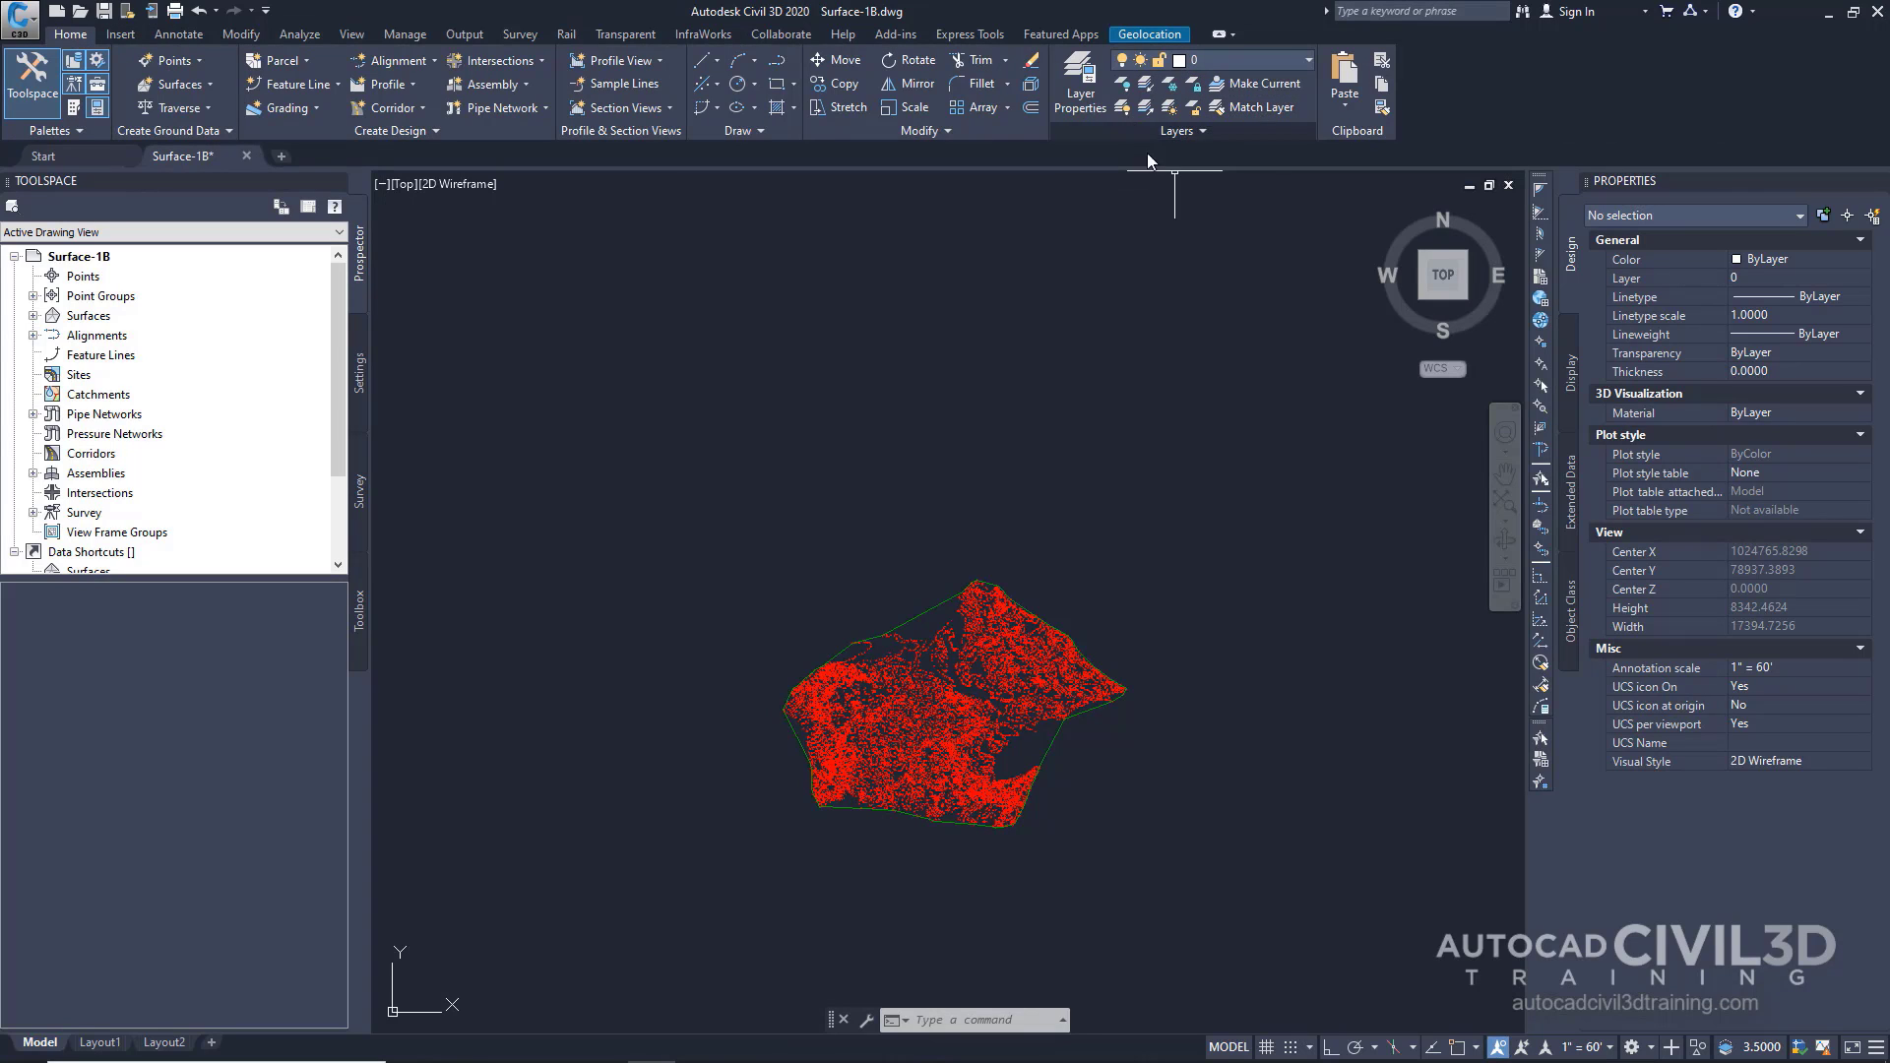
left_click(1309, 59)
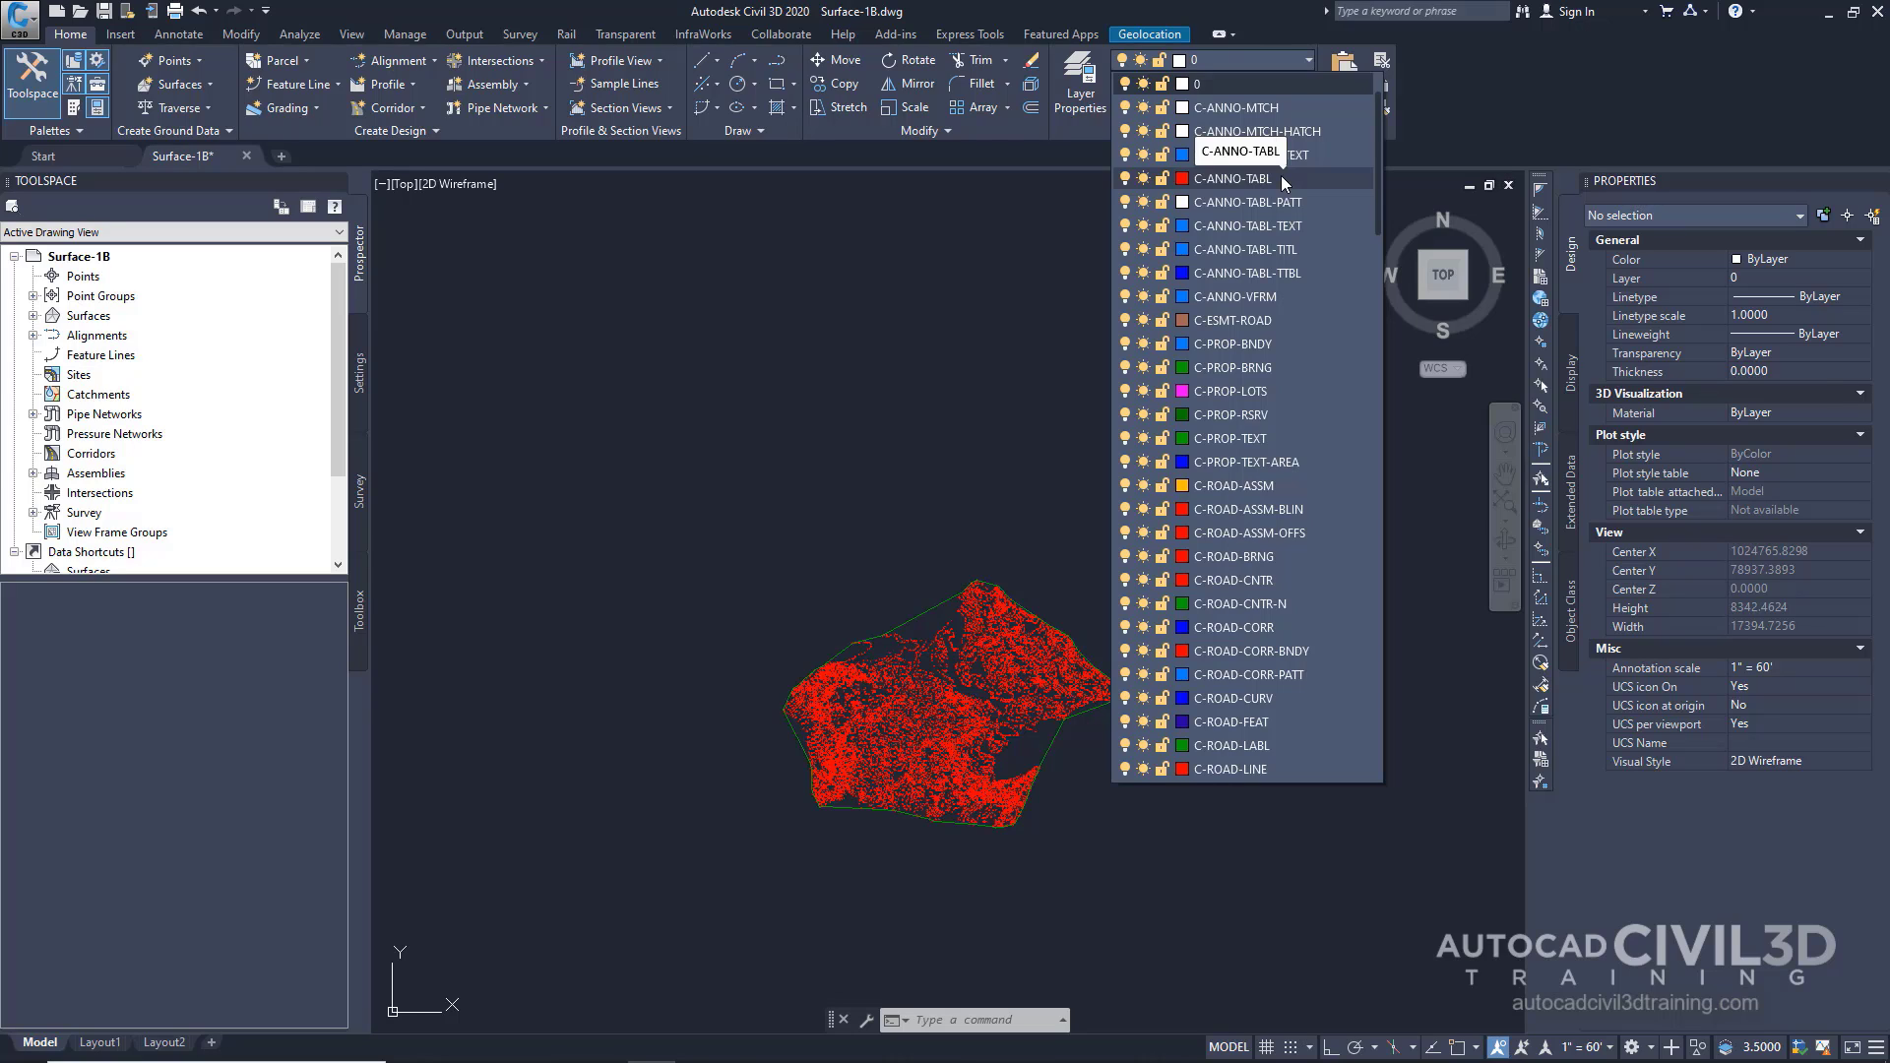
scroll(1280, 175, "up", 4)
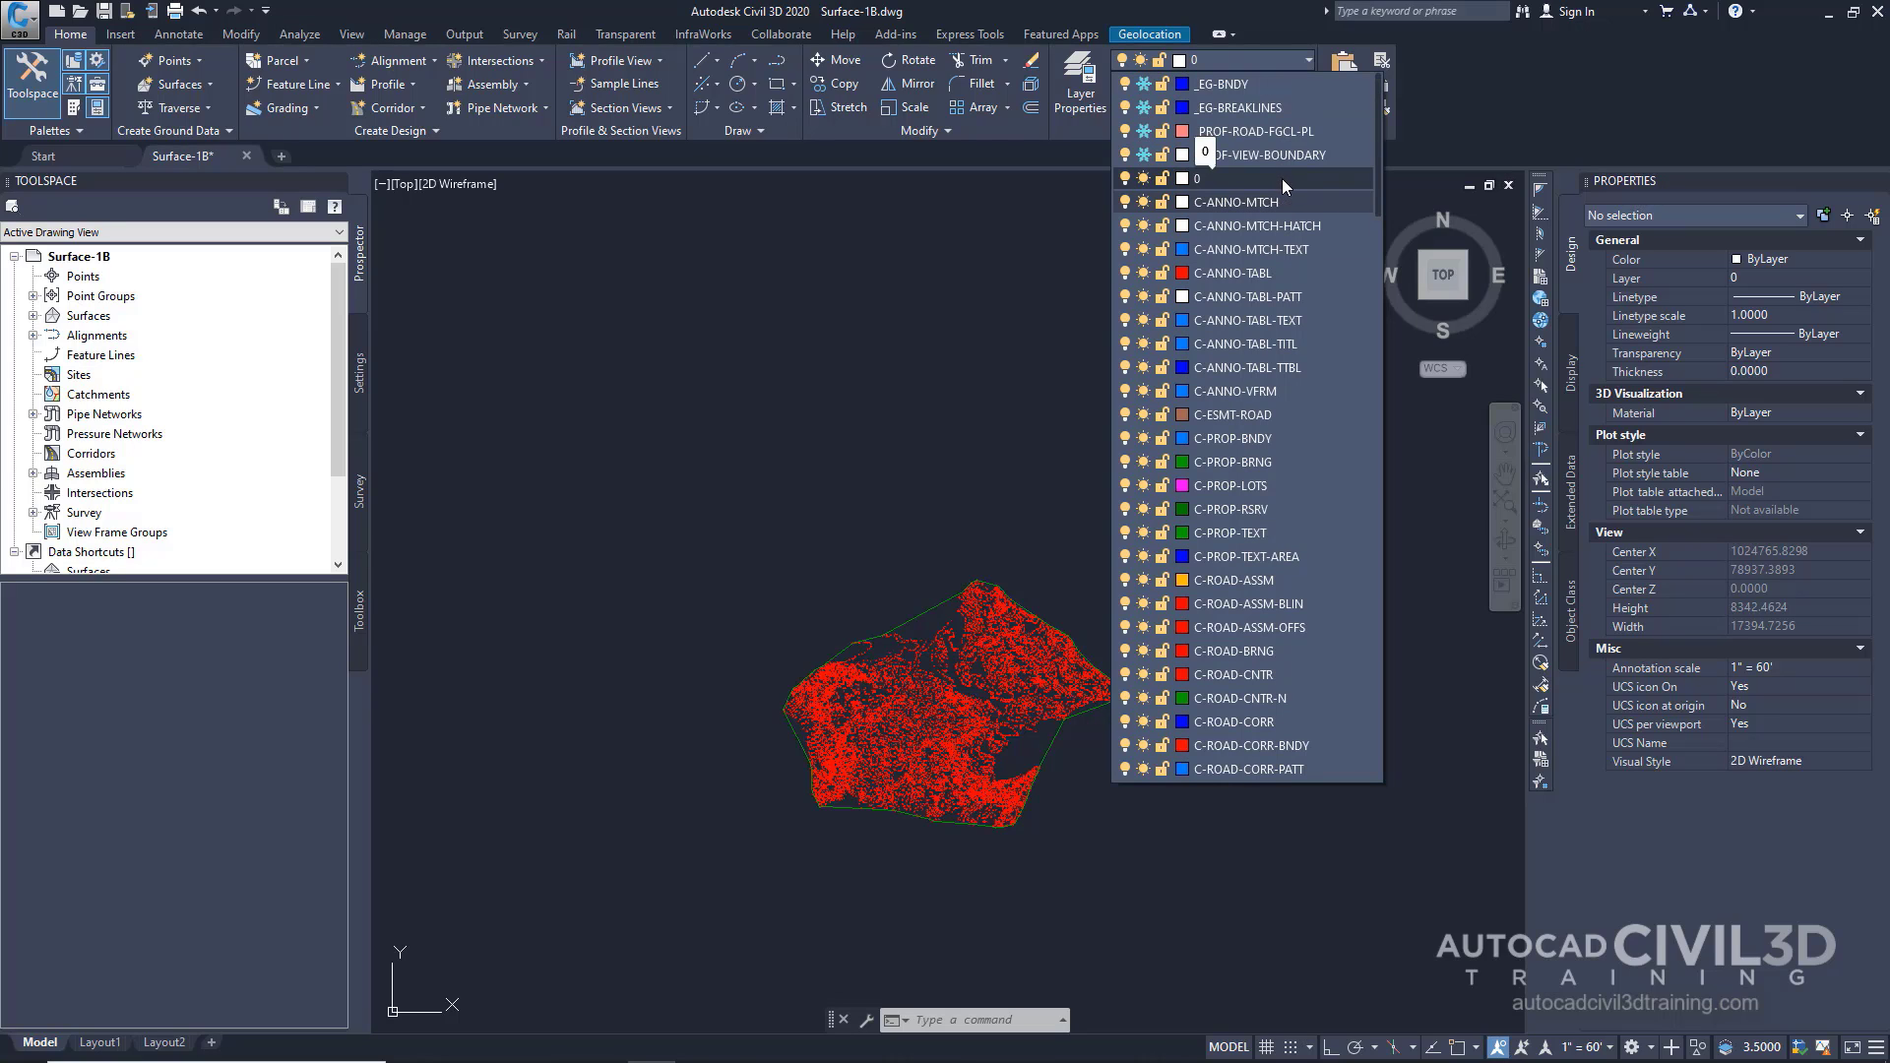
left_click(1143, 108)
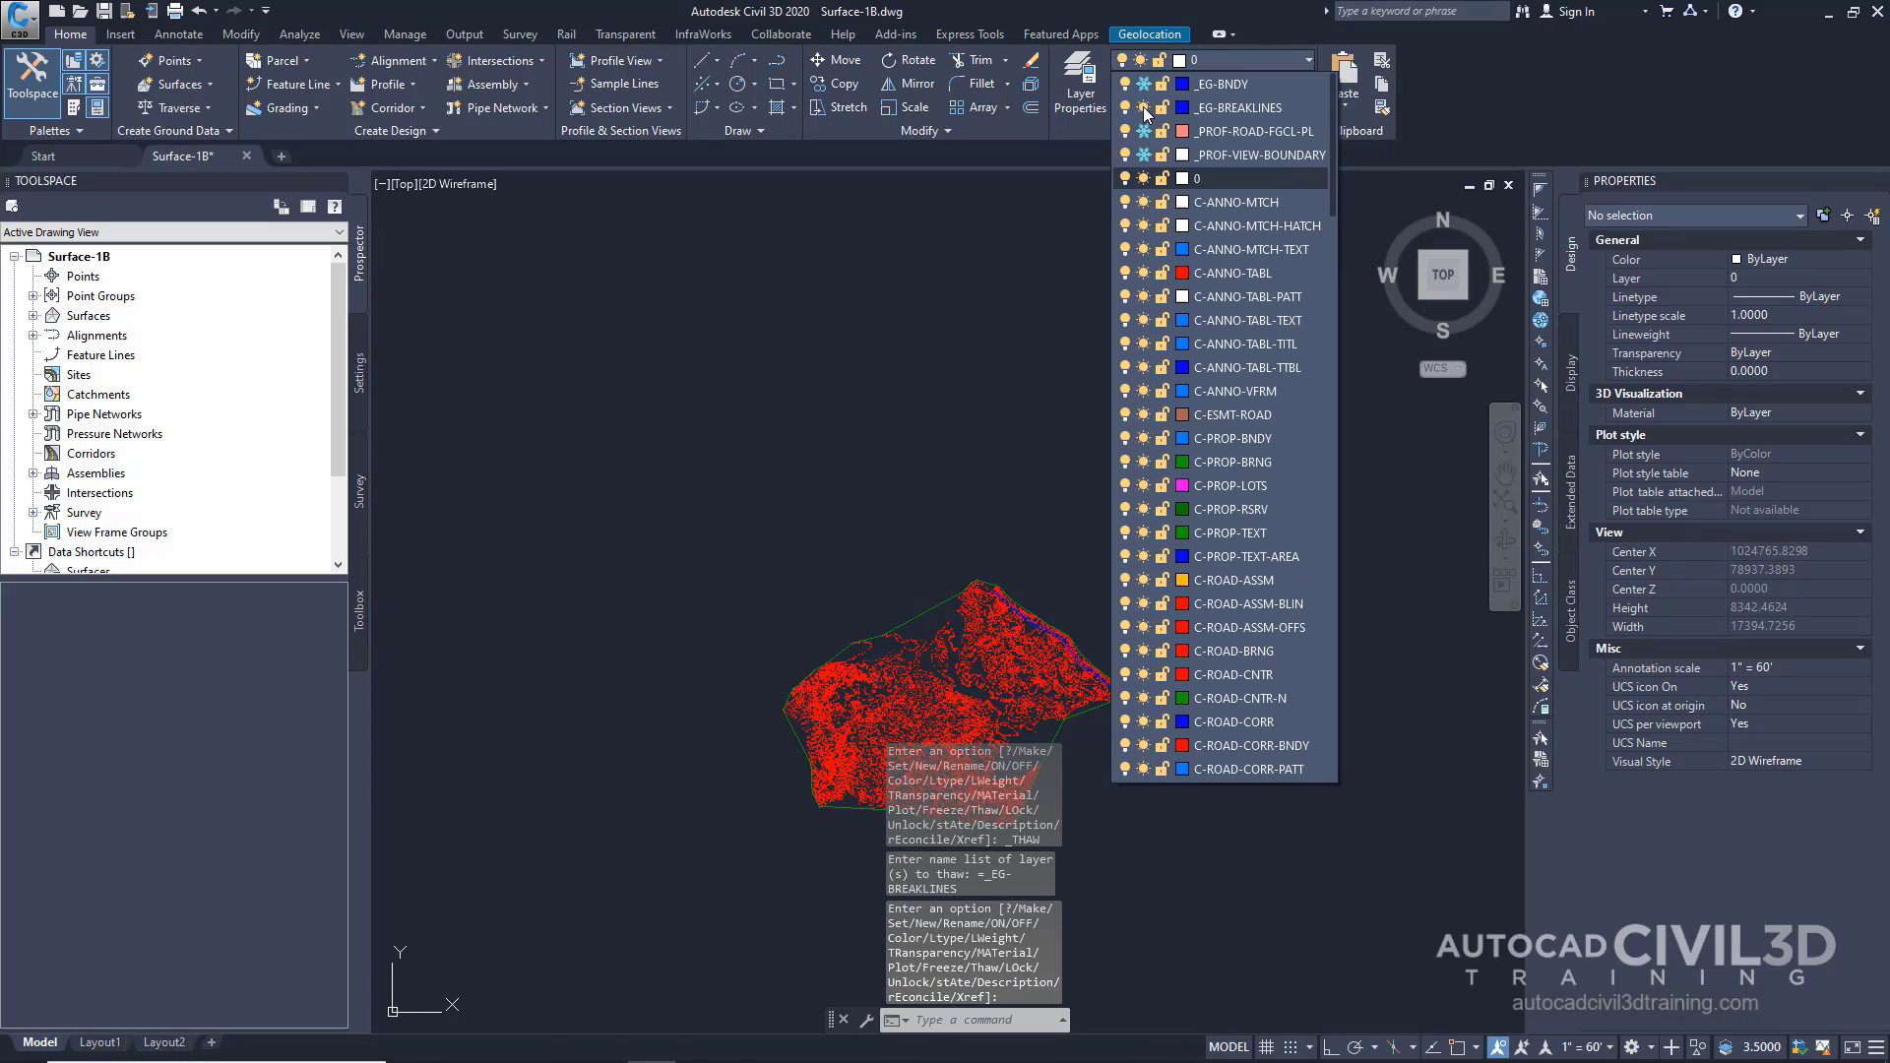
left_click(1230, 108)
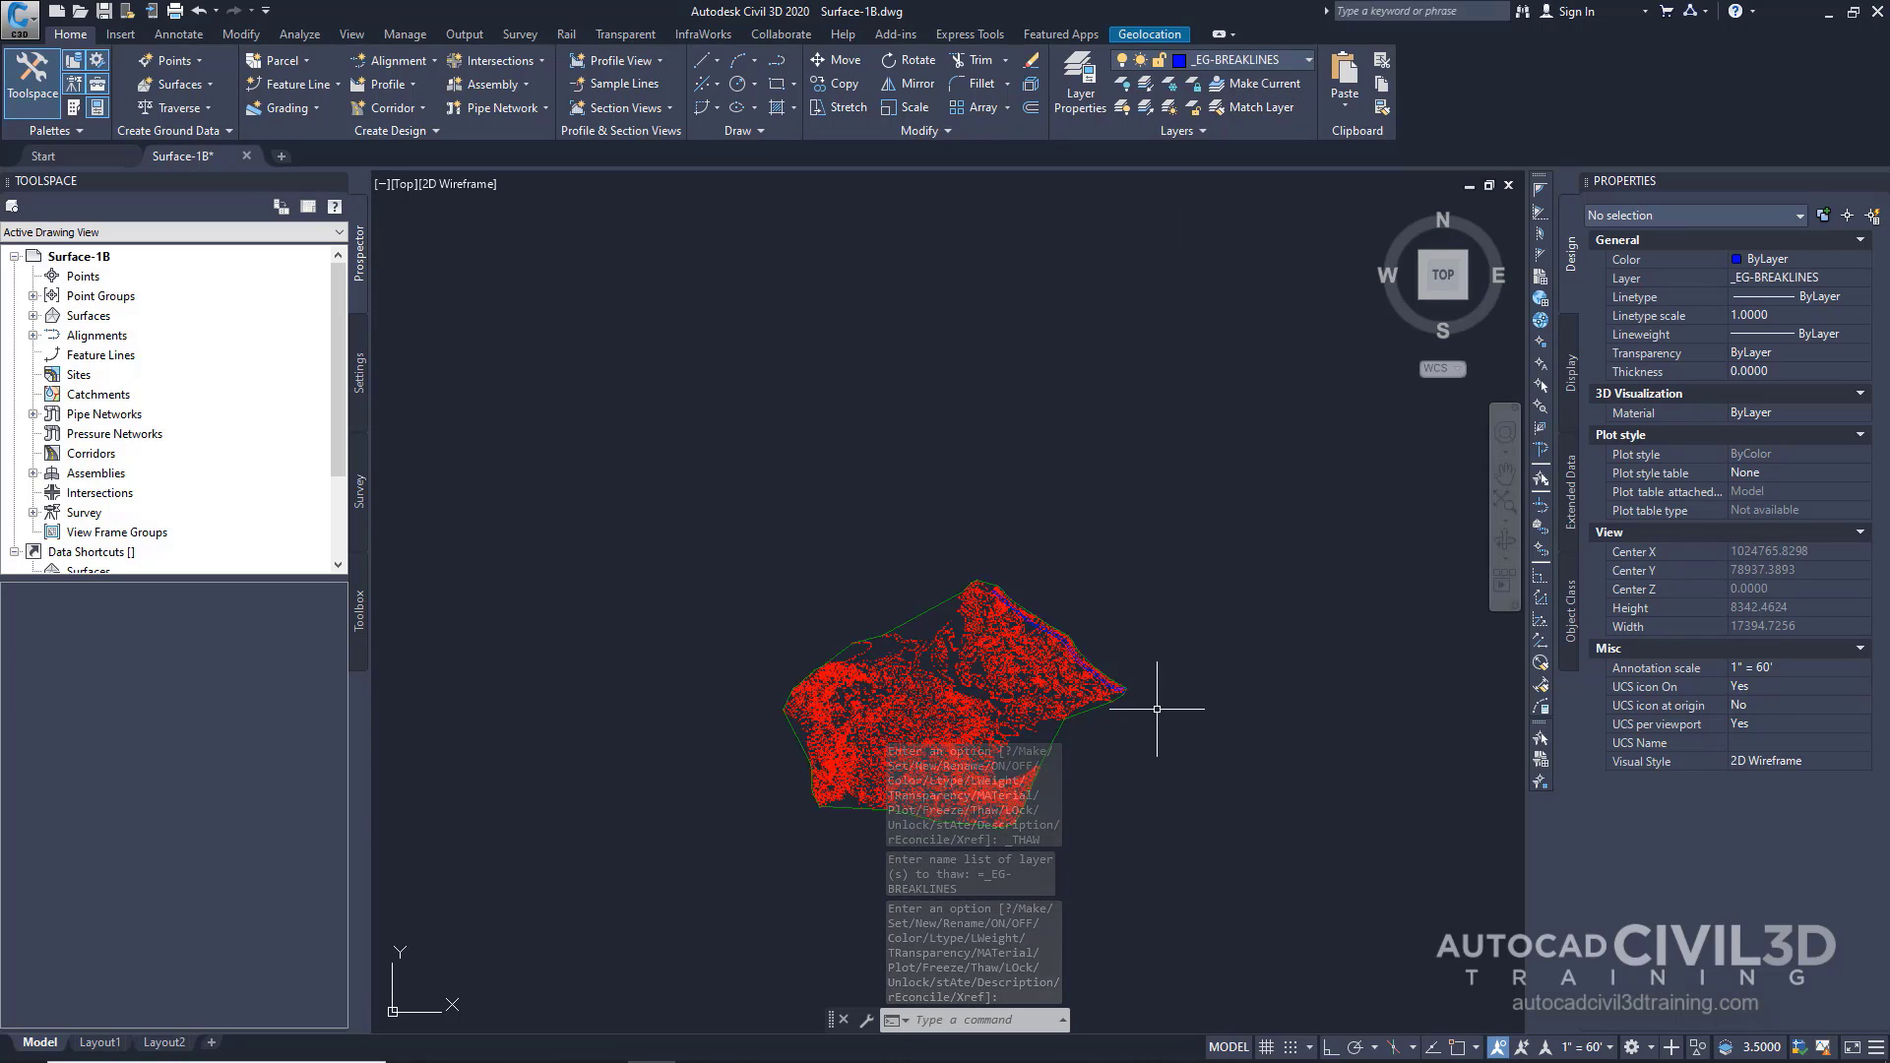
- Examine the two blue 3D polylines along the surface's northeast edge by selecting them, and clear the selection
scroll(1027, 431, "up", 8)
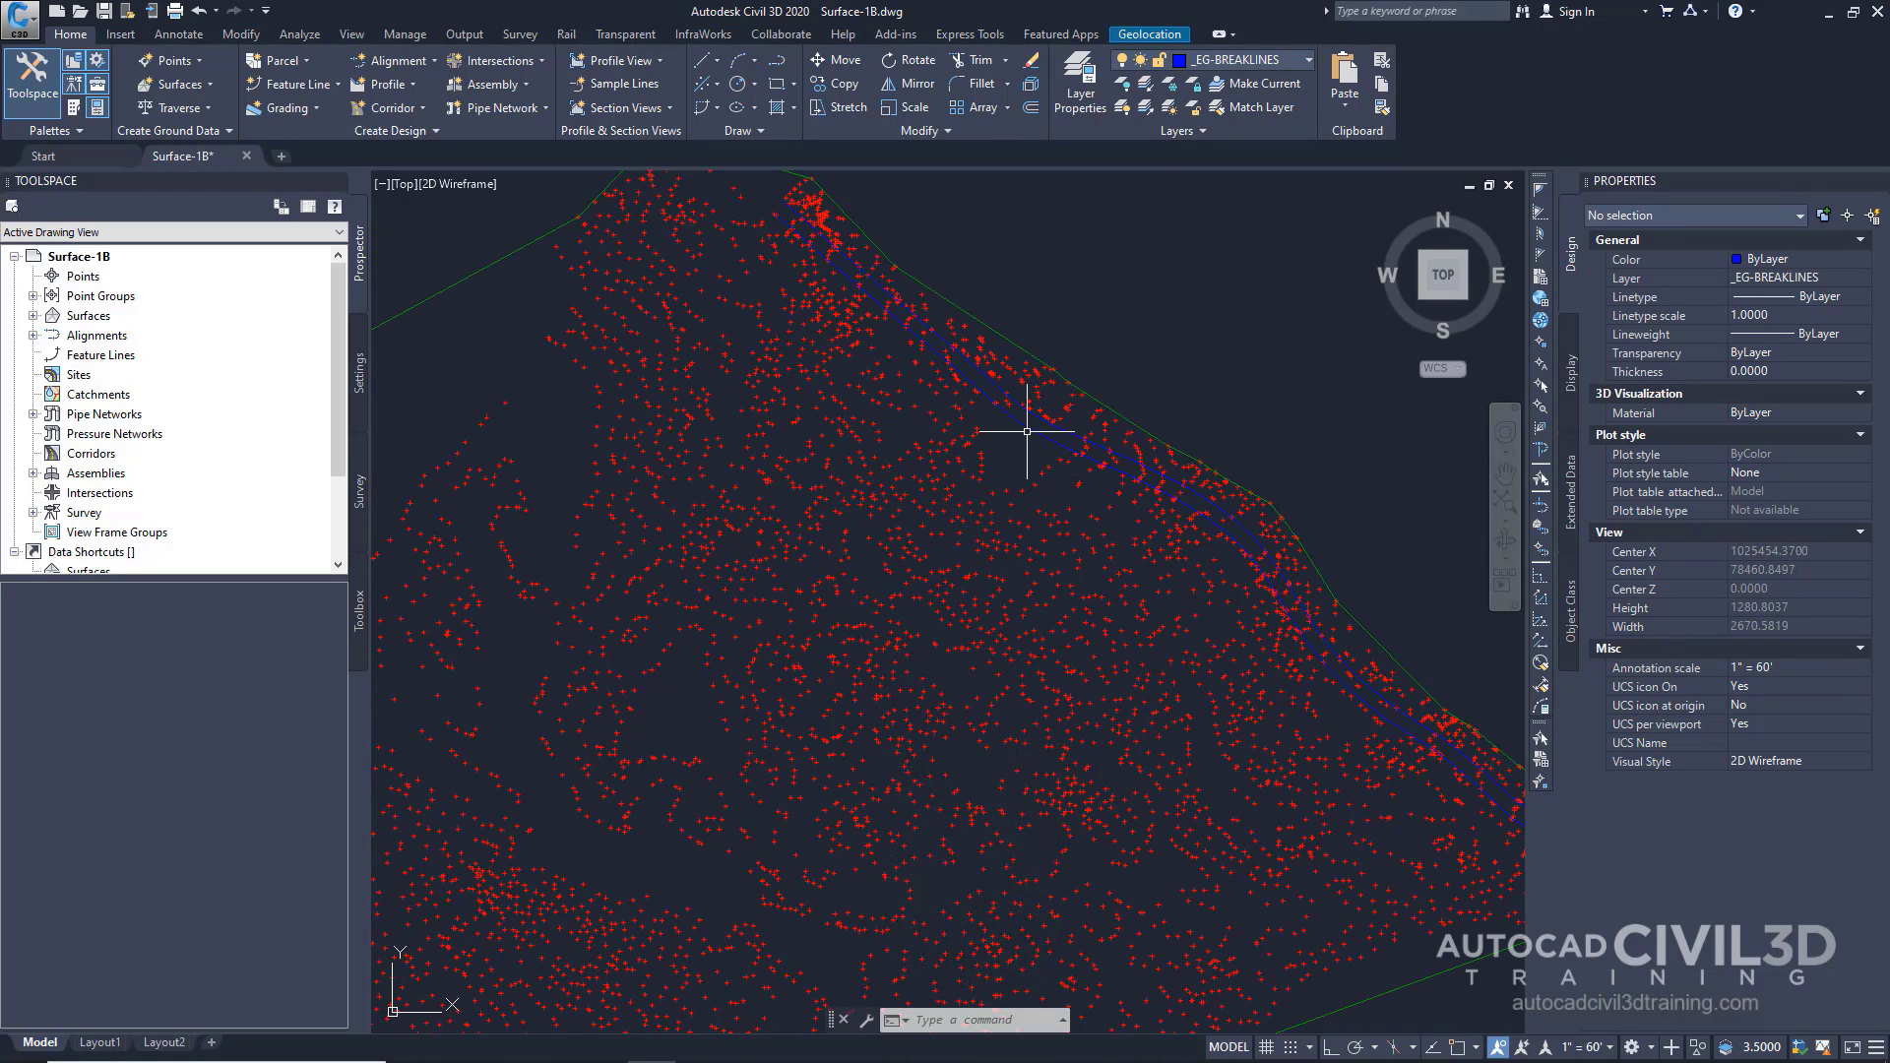
middle_click_drag(945, 346, 685, 422)
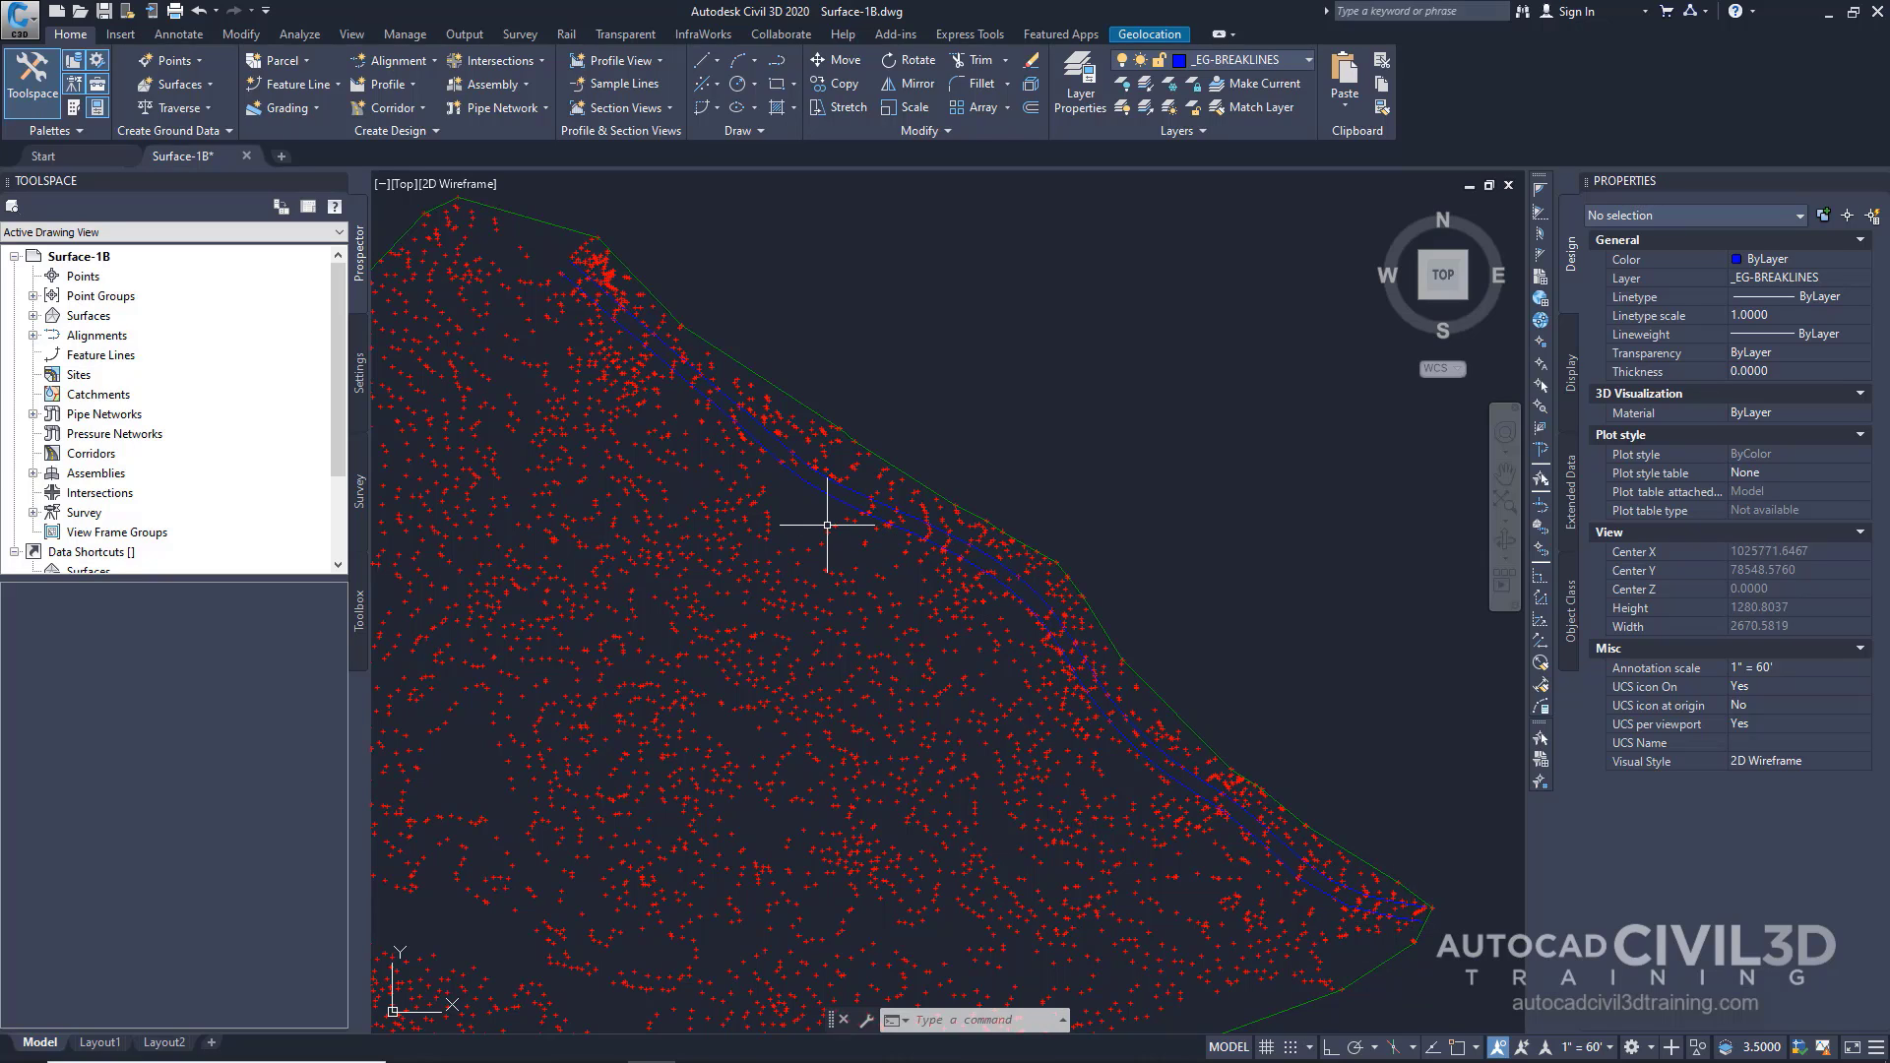
mouse_move(827, 525)
left_click(836, 500)
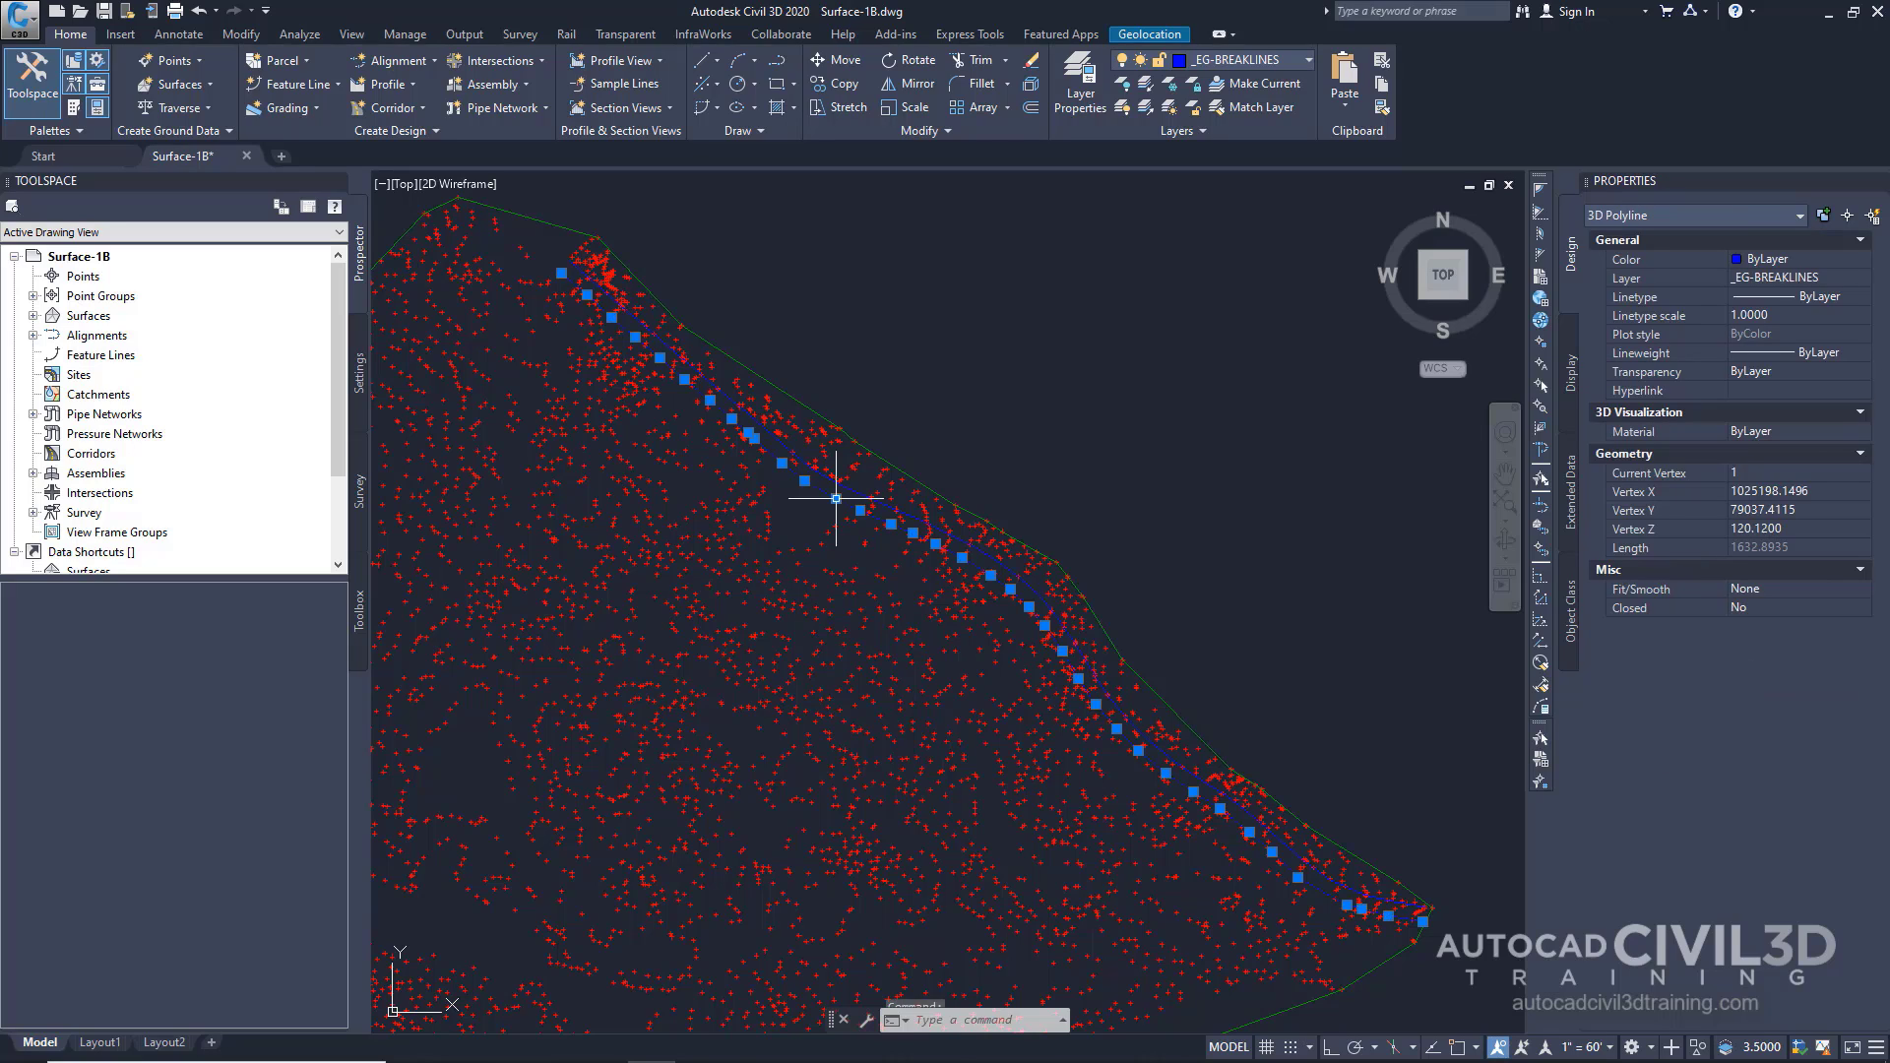
left_click(861, 494)
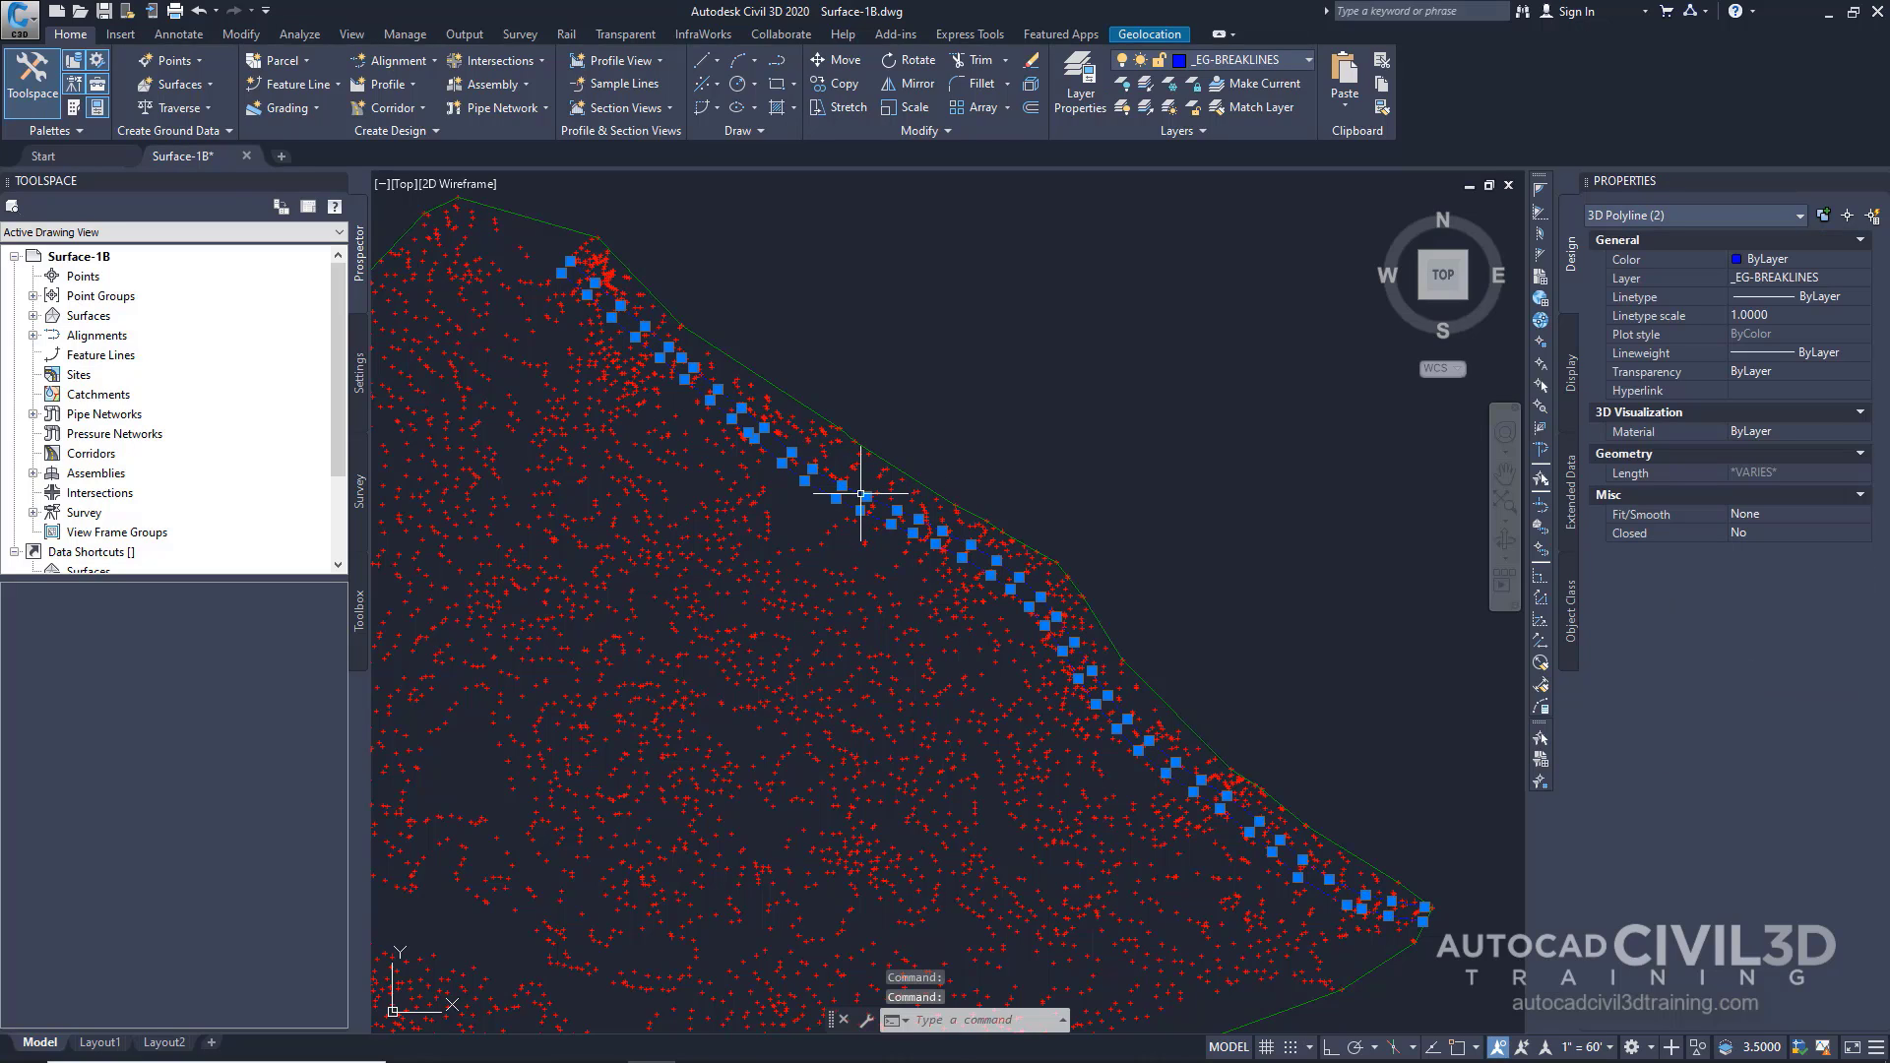
mouse_move(897, 489)
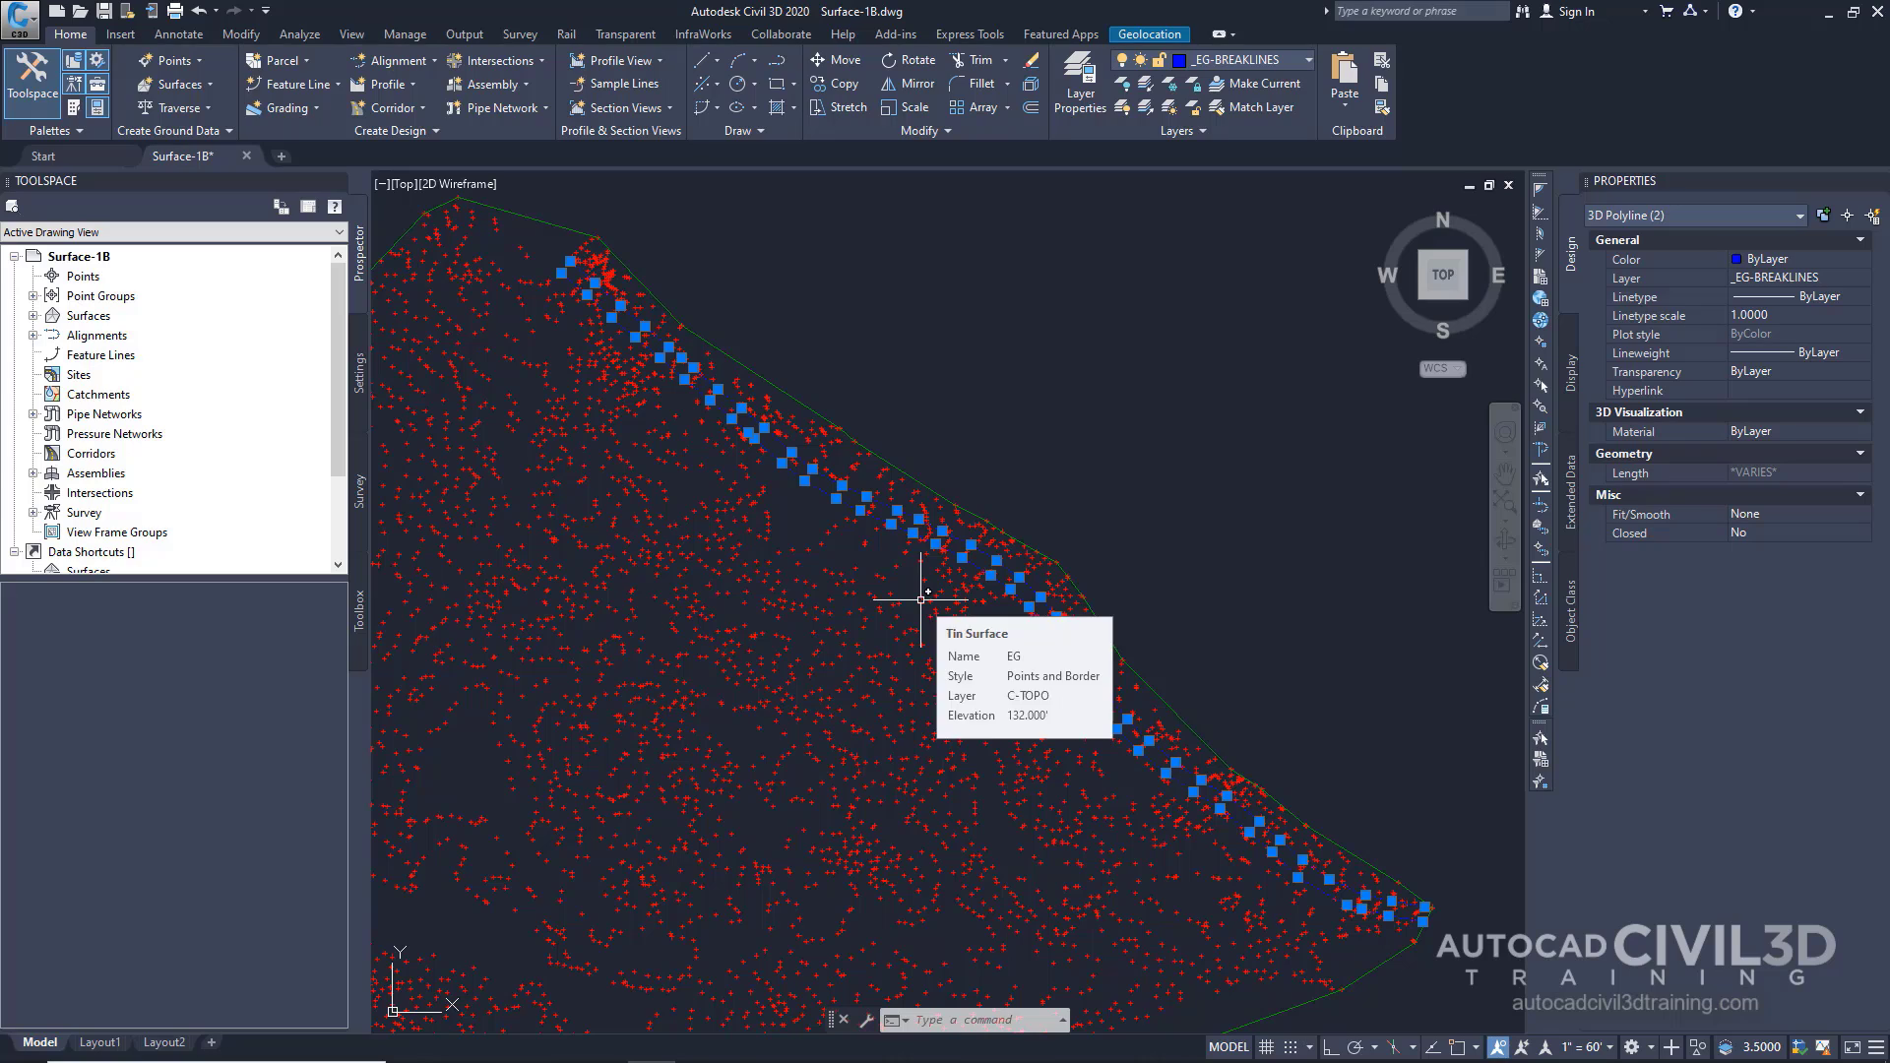
mouse_move(944, 589)
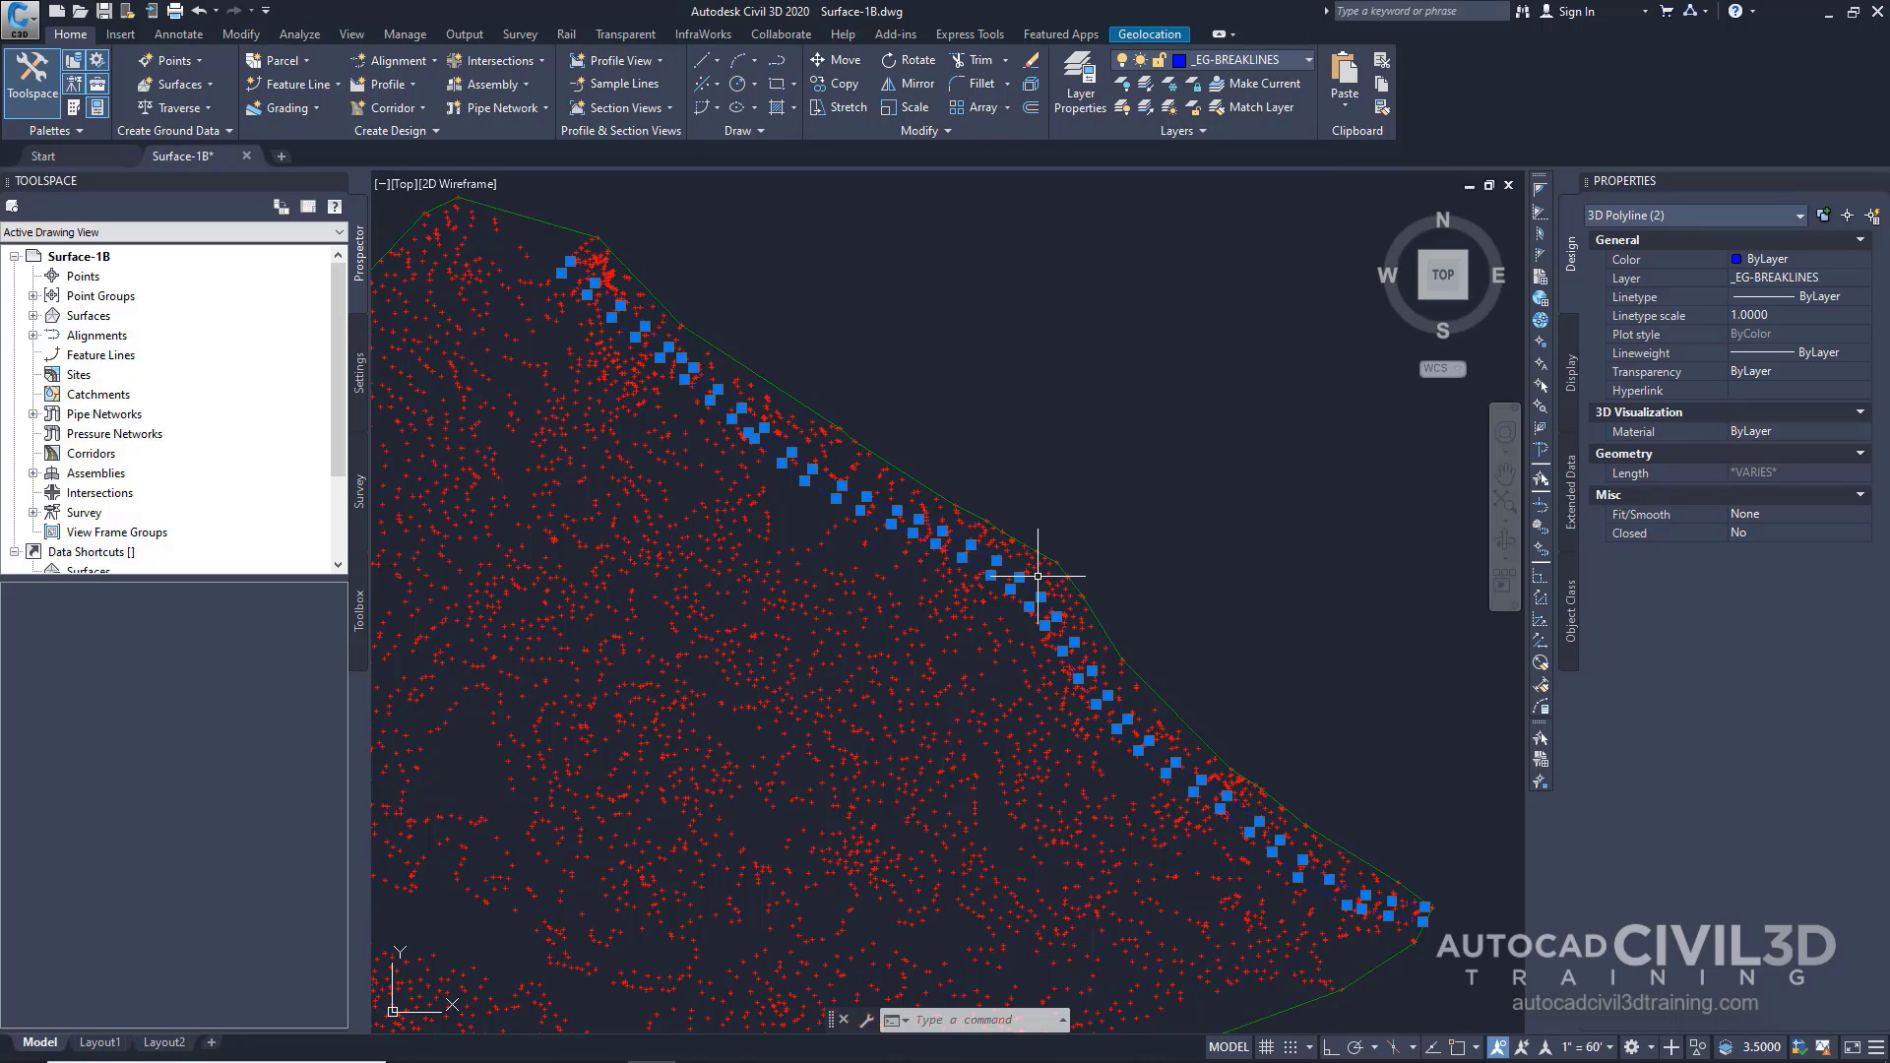
key("Escape")
key("Escape")
key("Escape")
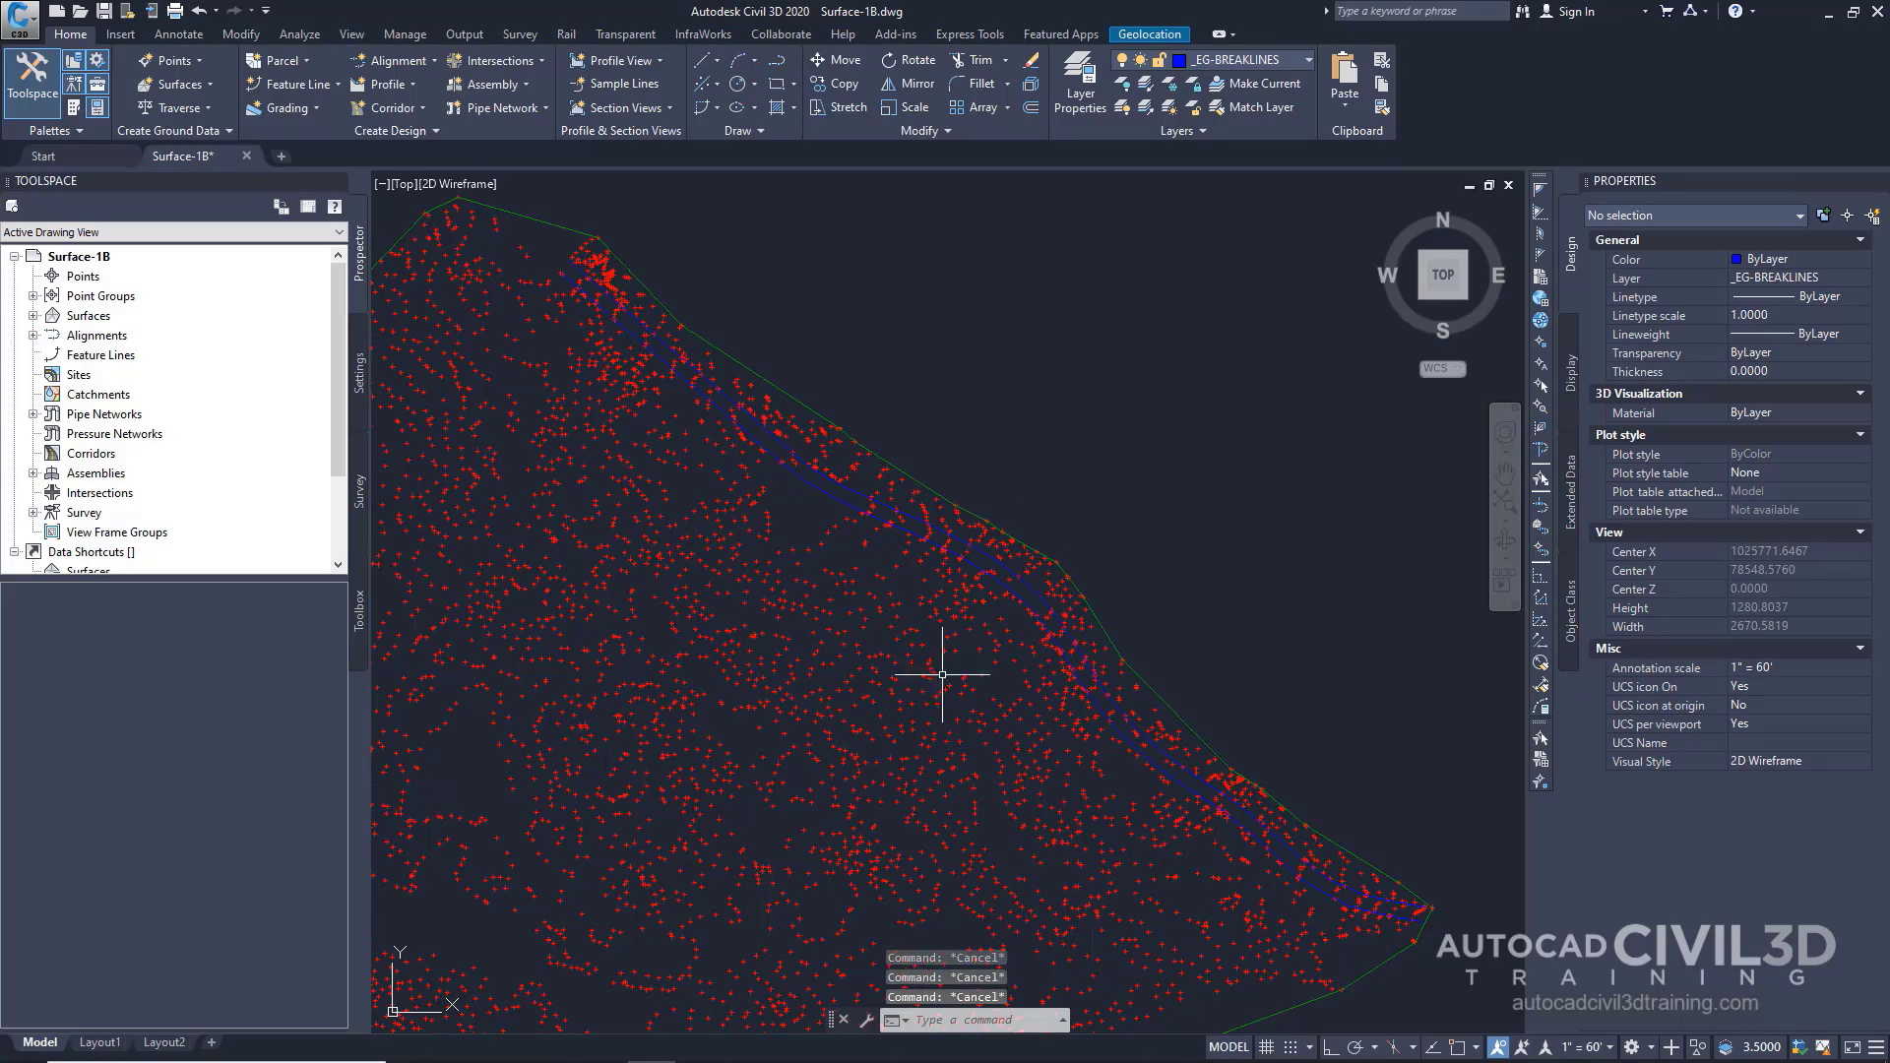
- Set the EG surface's style to Contours and Triangles and lock the surface object in its surface properties
scroll(943, 675, "down", 4)
middle_click_drag(1009, 596, 1044, 621)
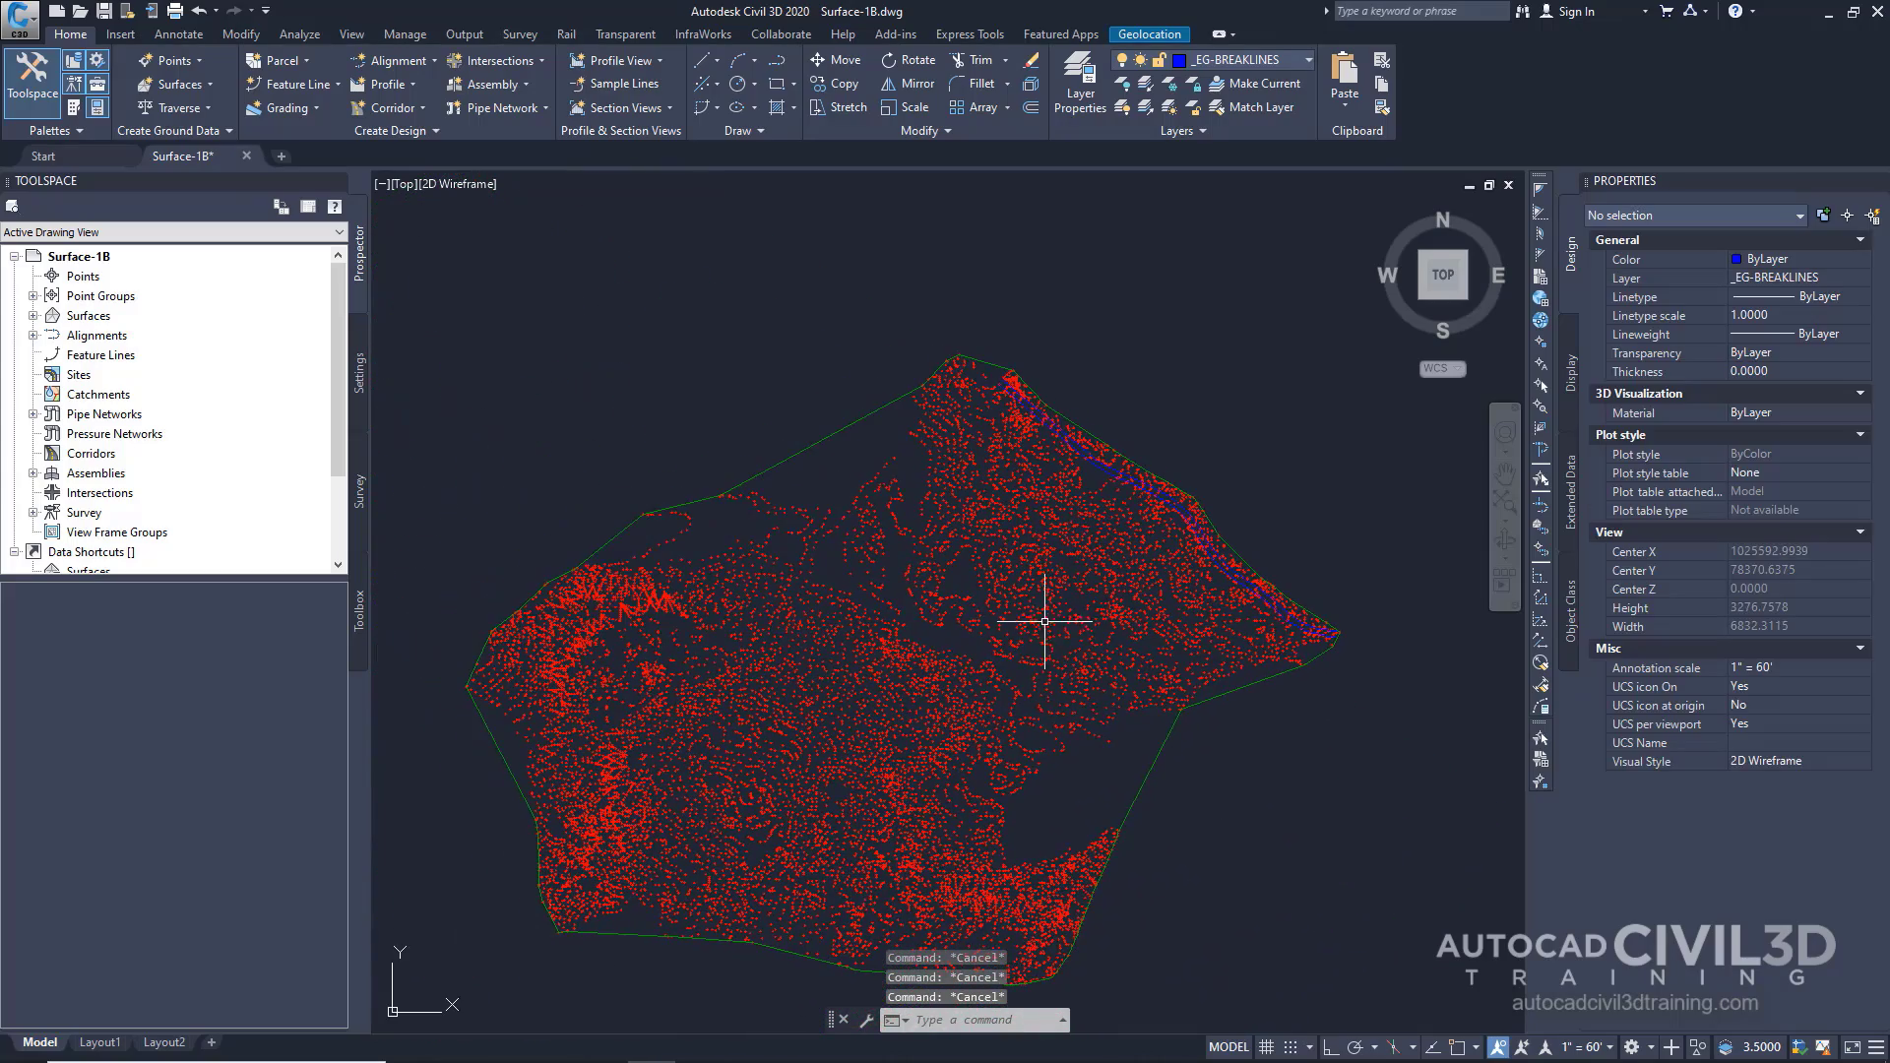
left_click(875, 379)
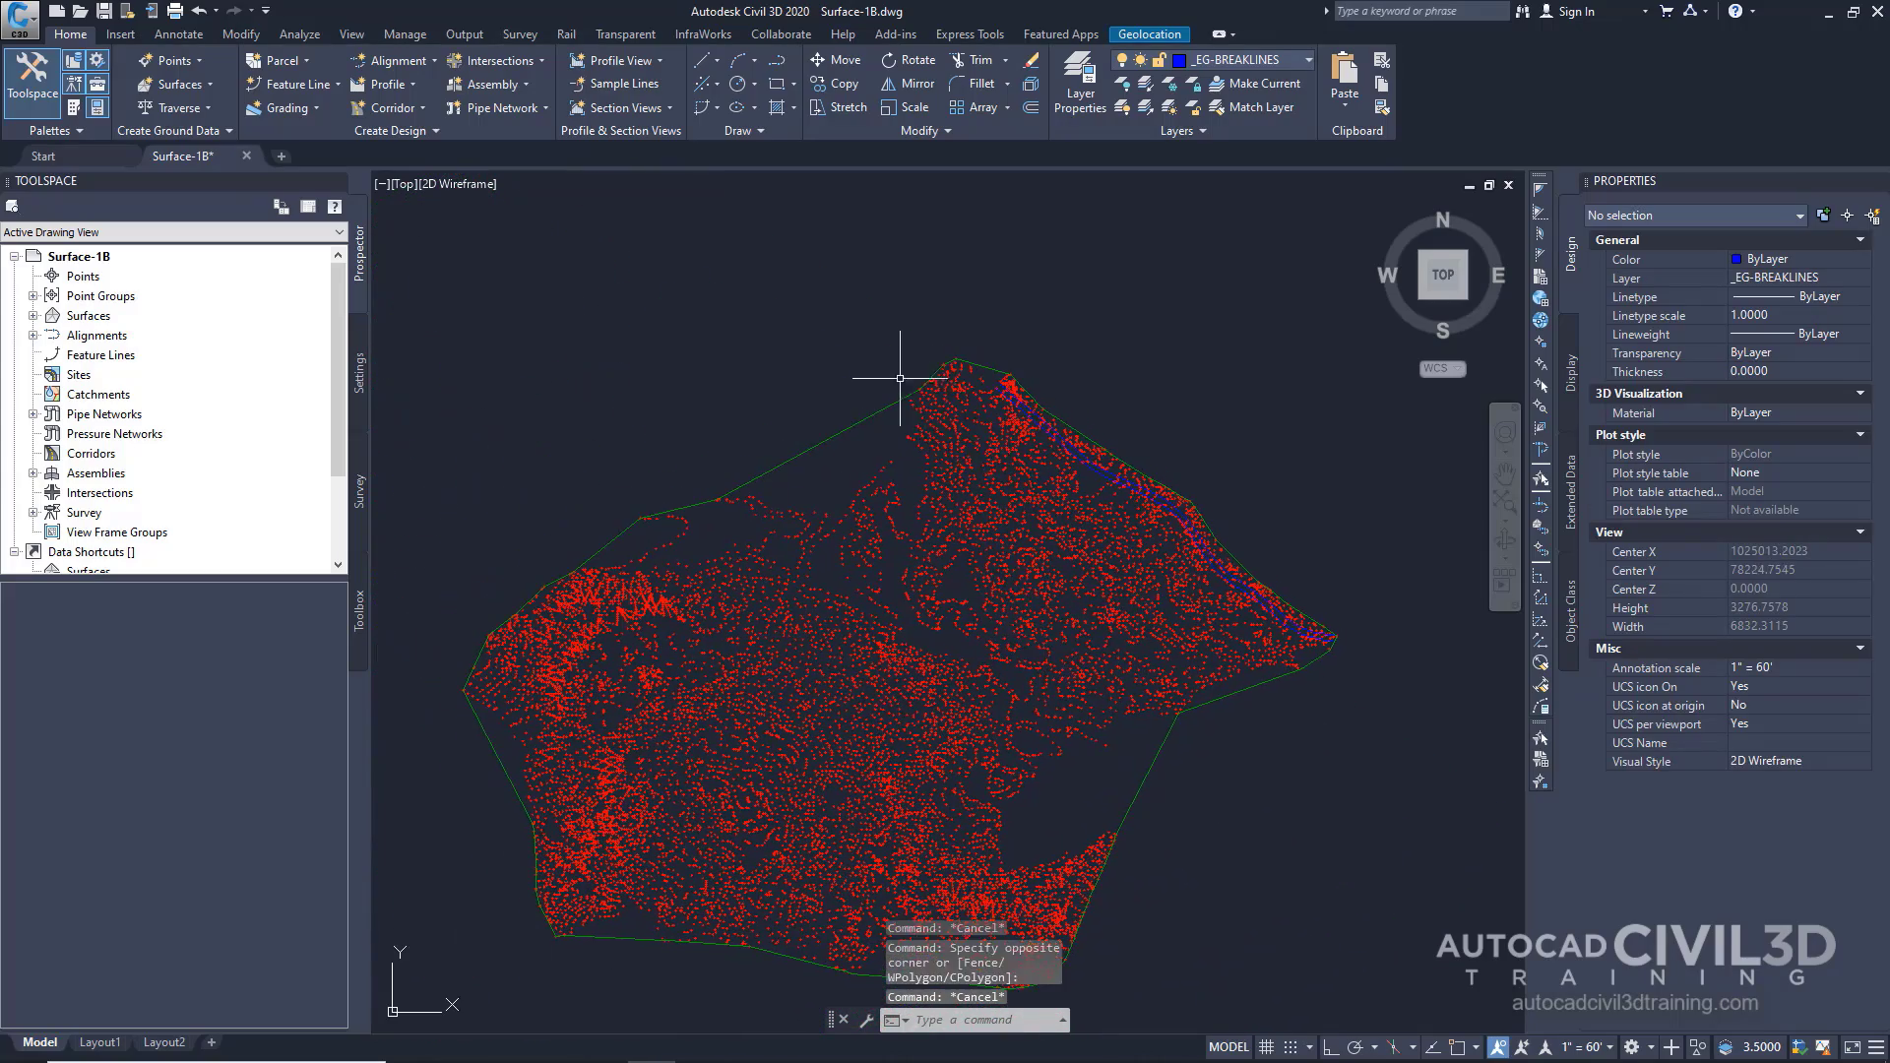
left_click(860, 425)
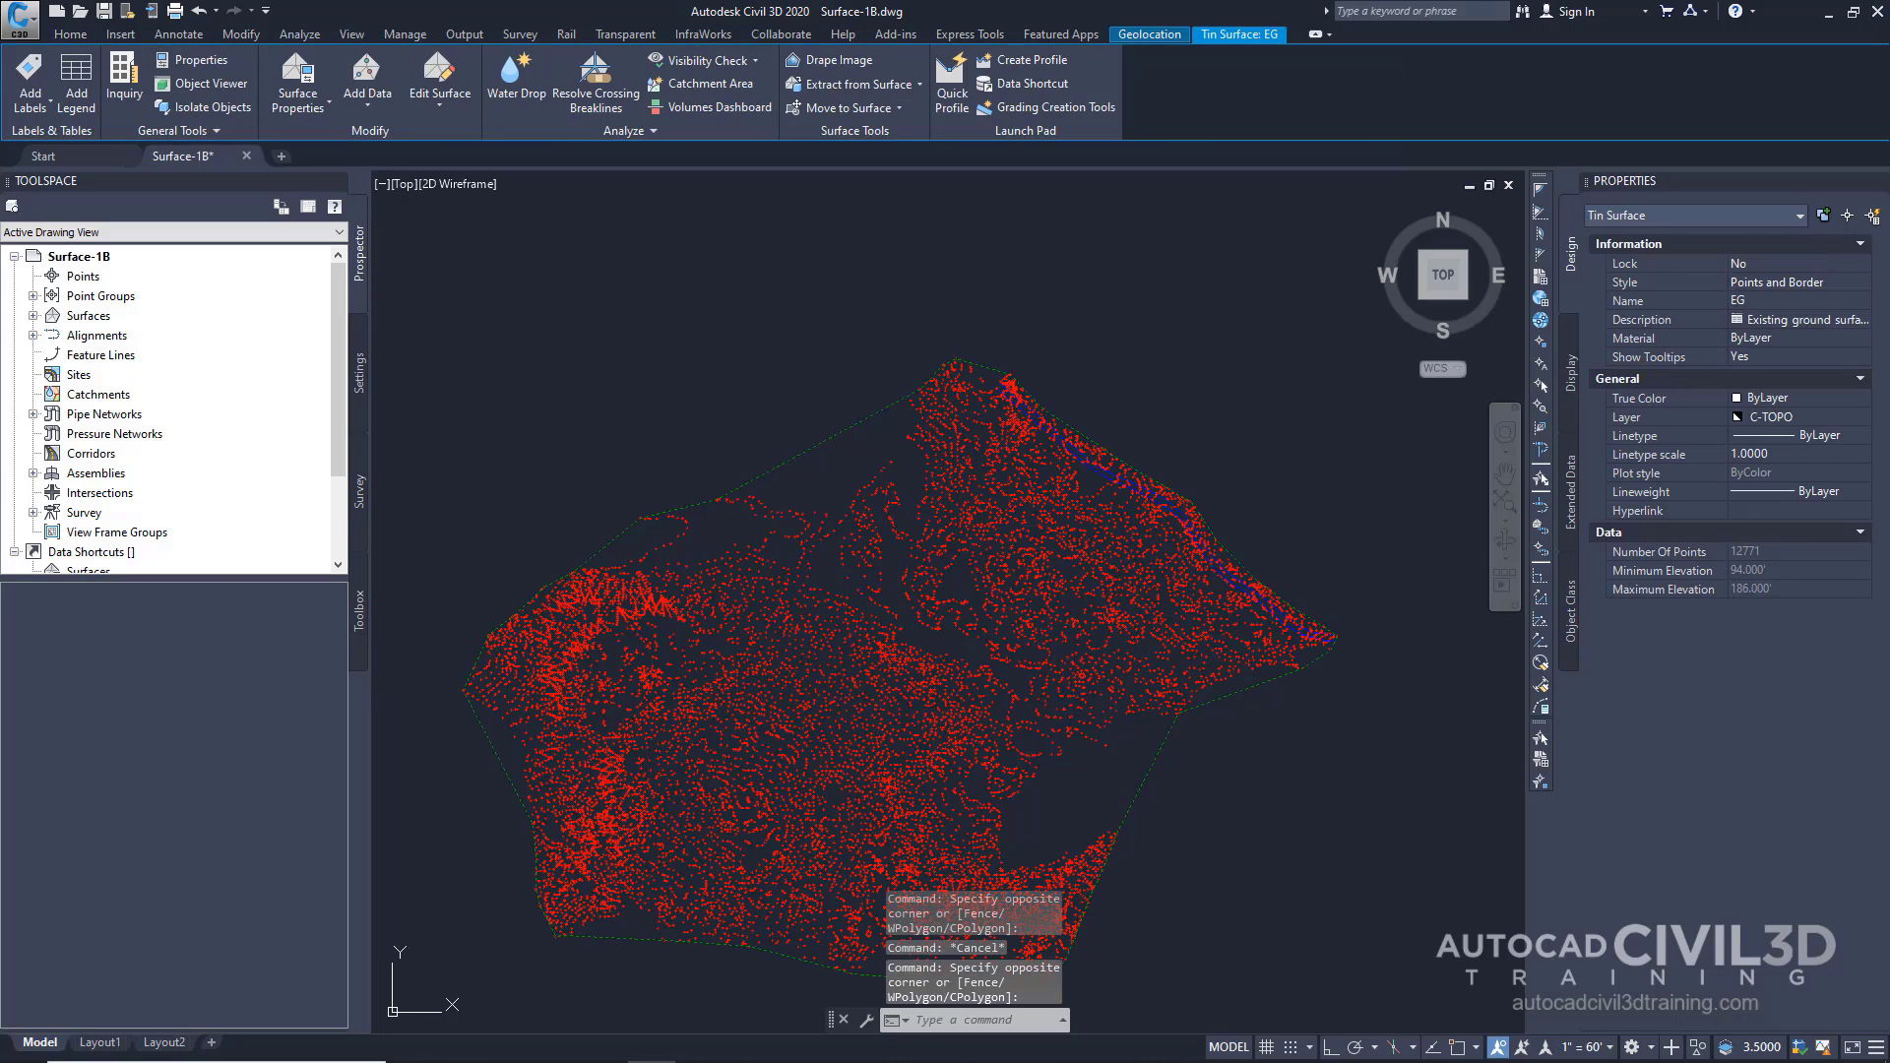
right_click(888, 513)
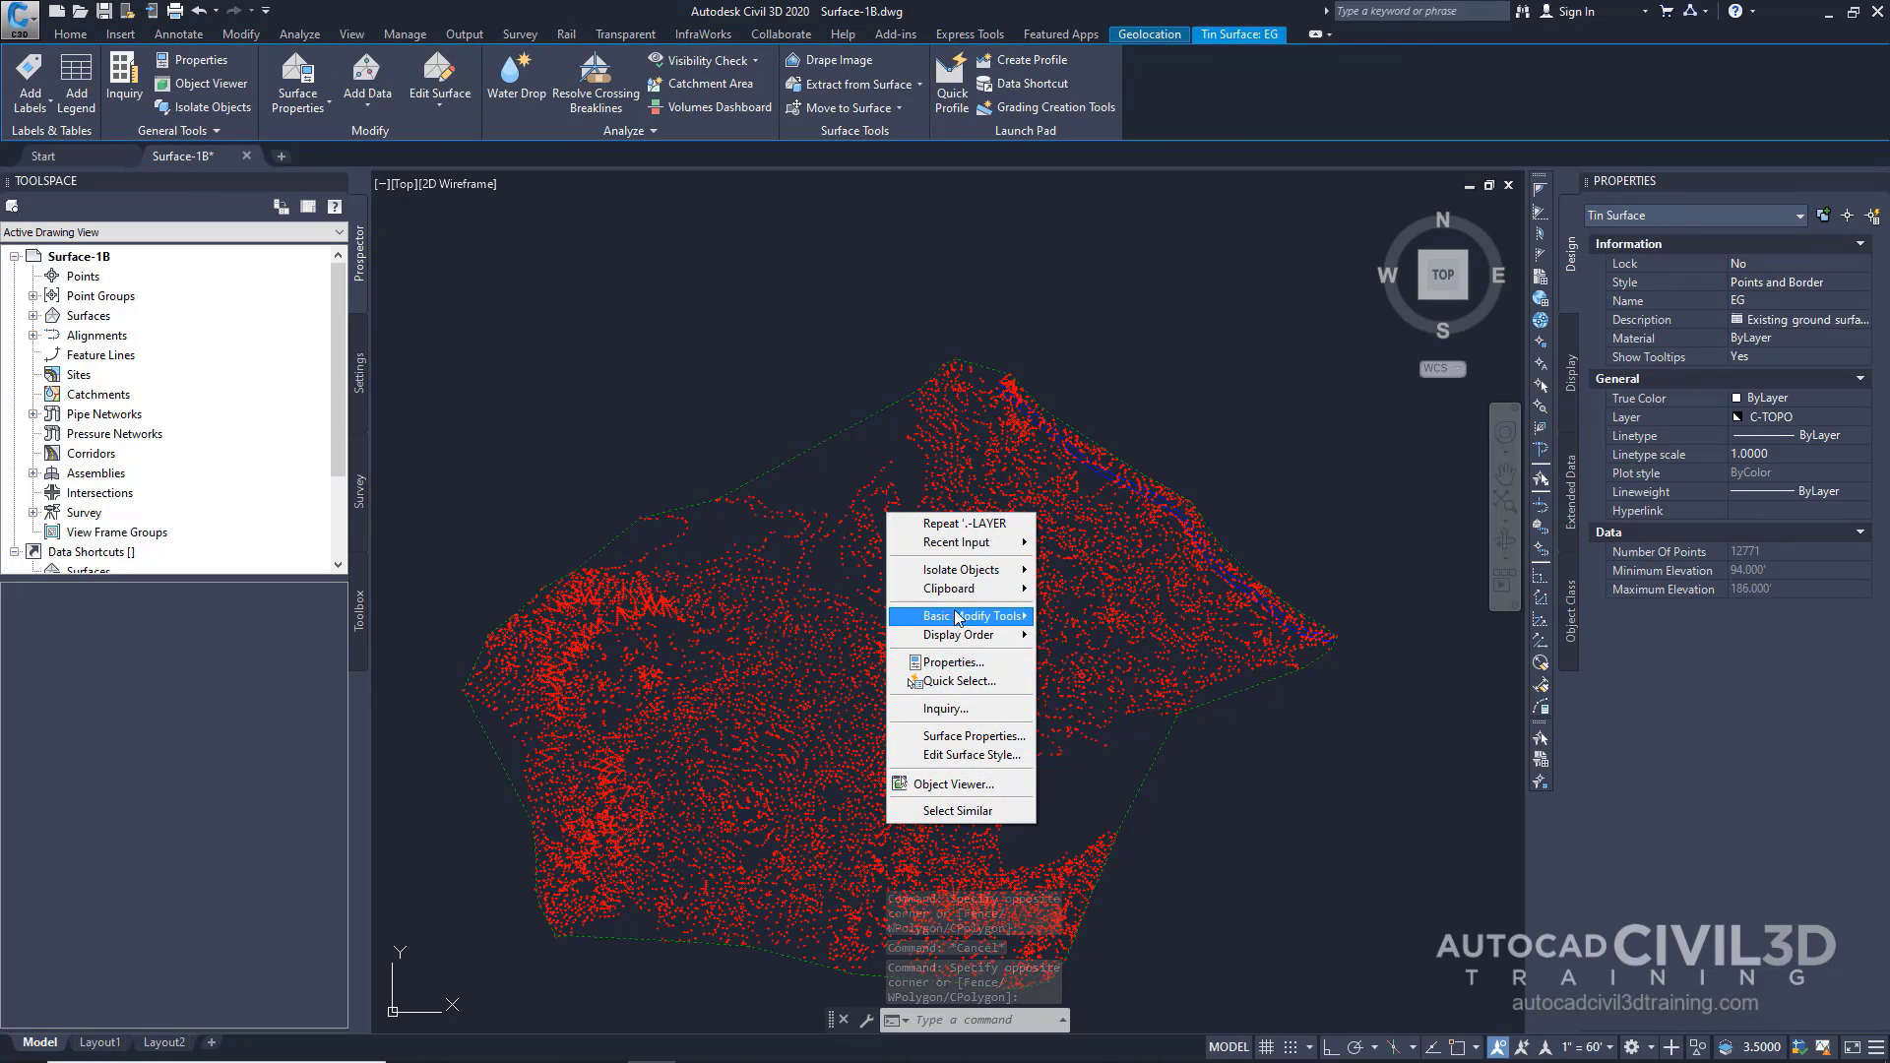
left_click(985, 737)
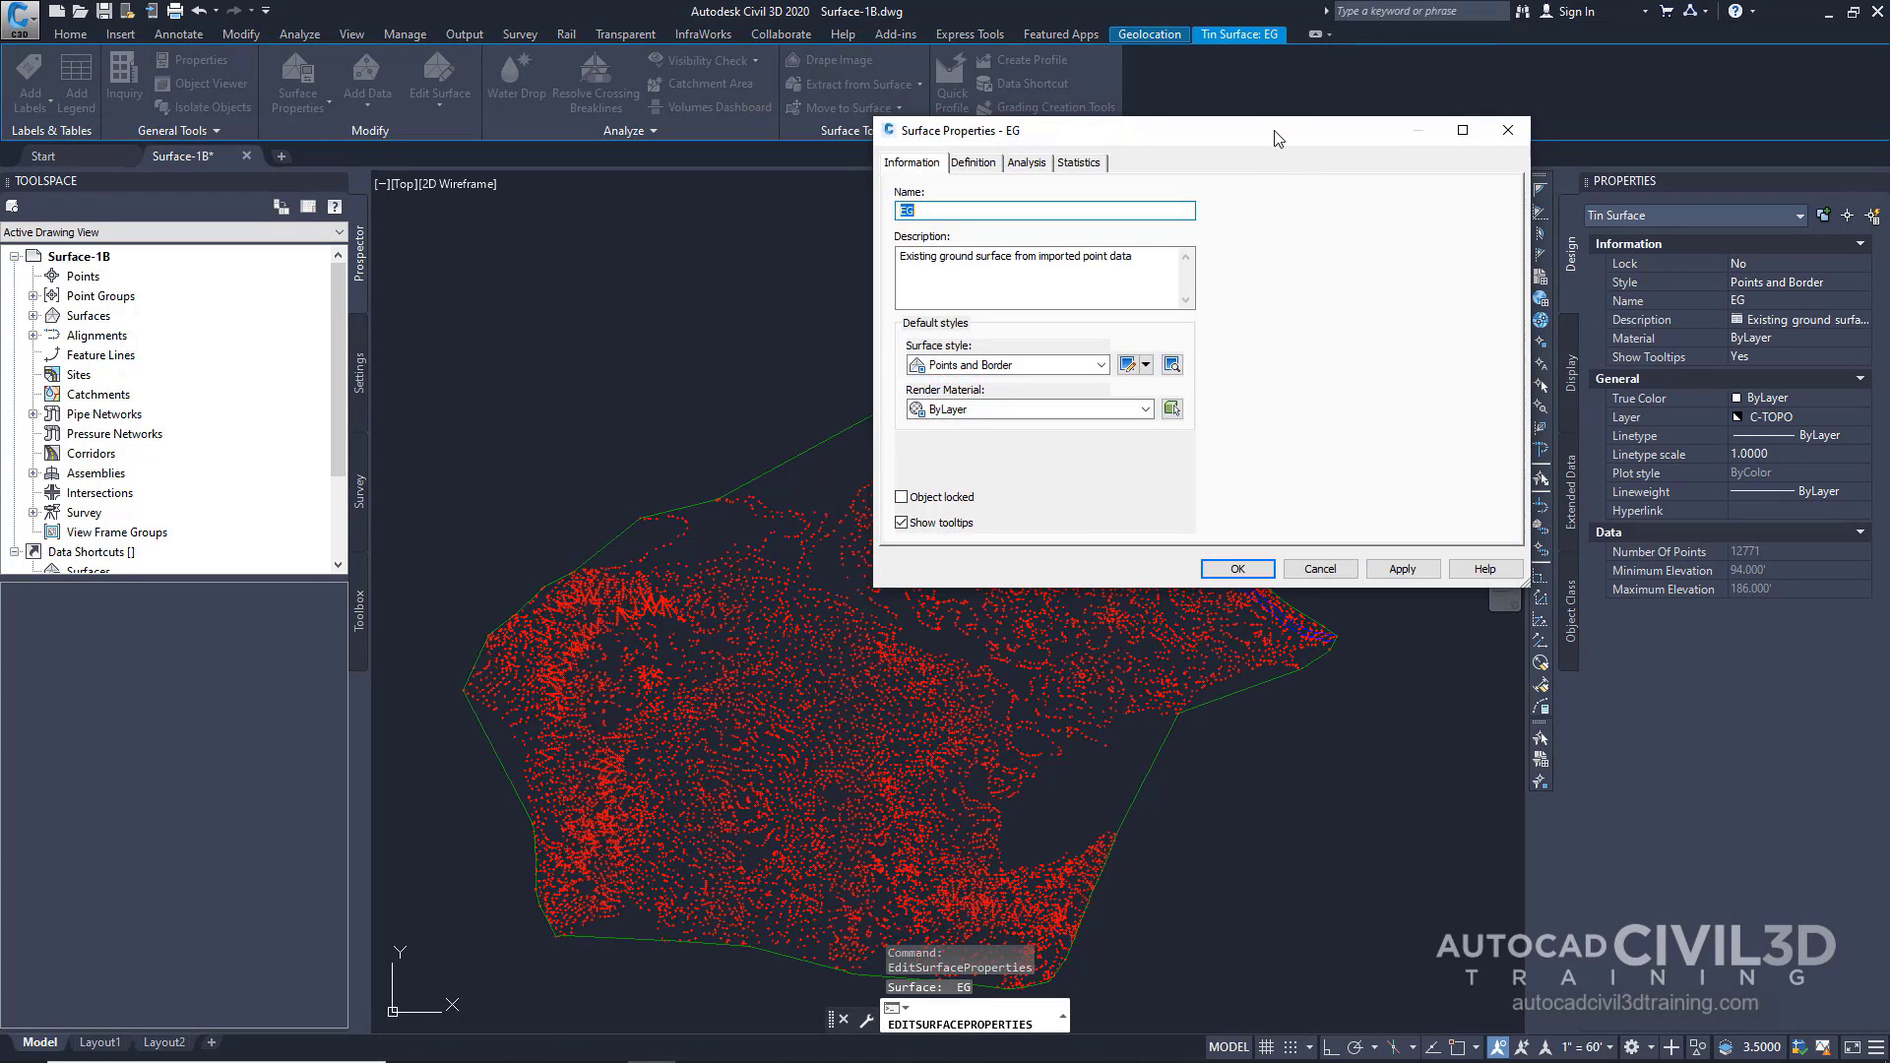
left_click_drag(1277, 131, 1085, 288)
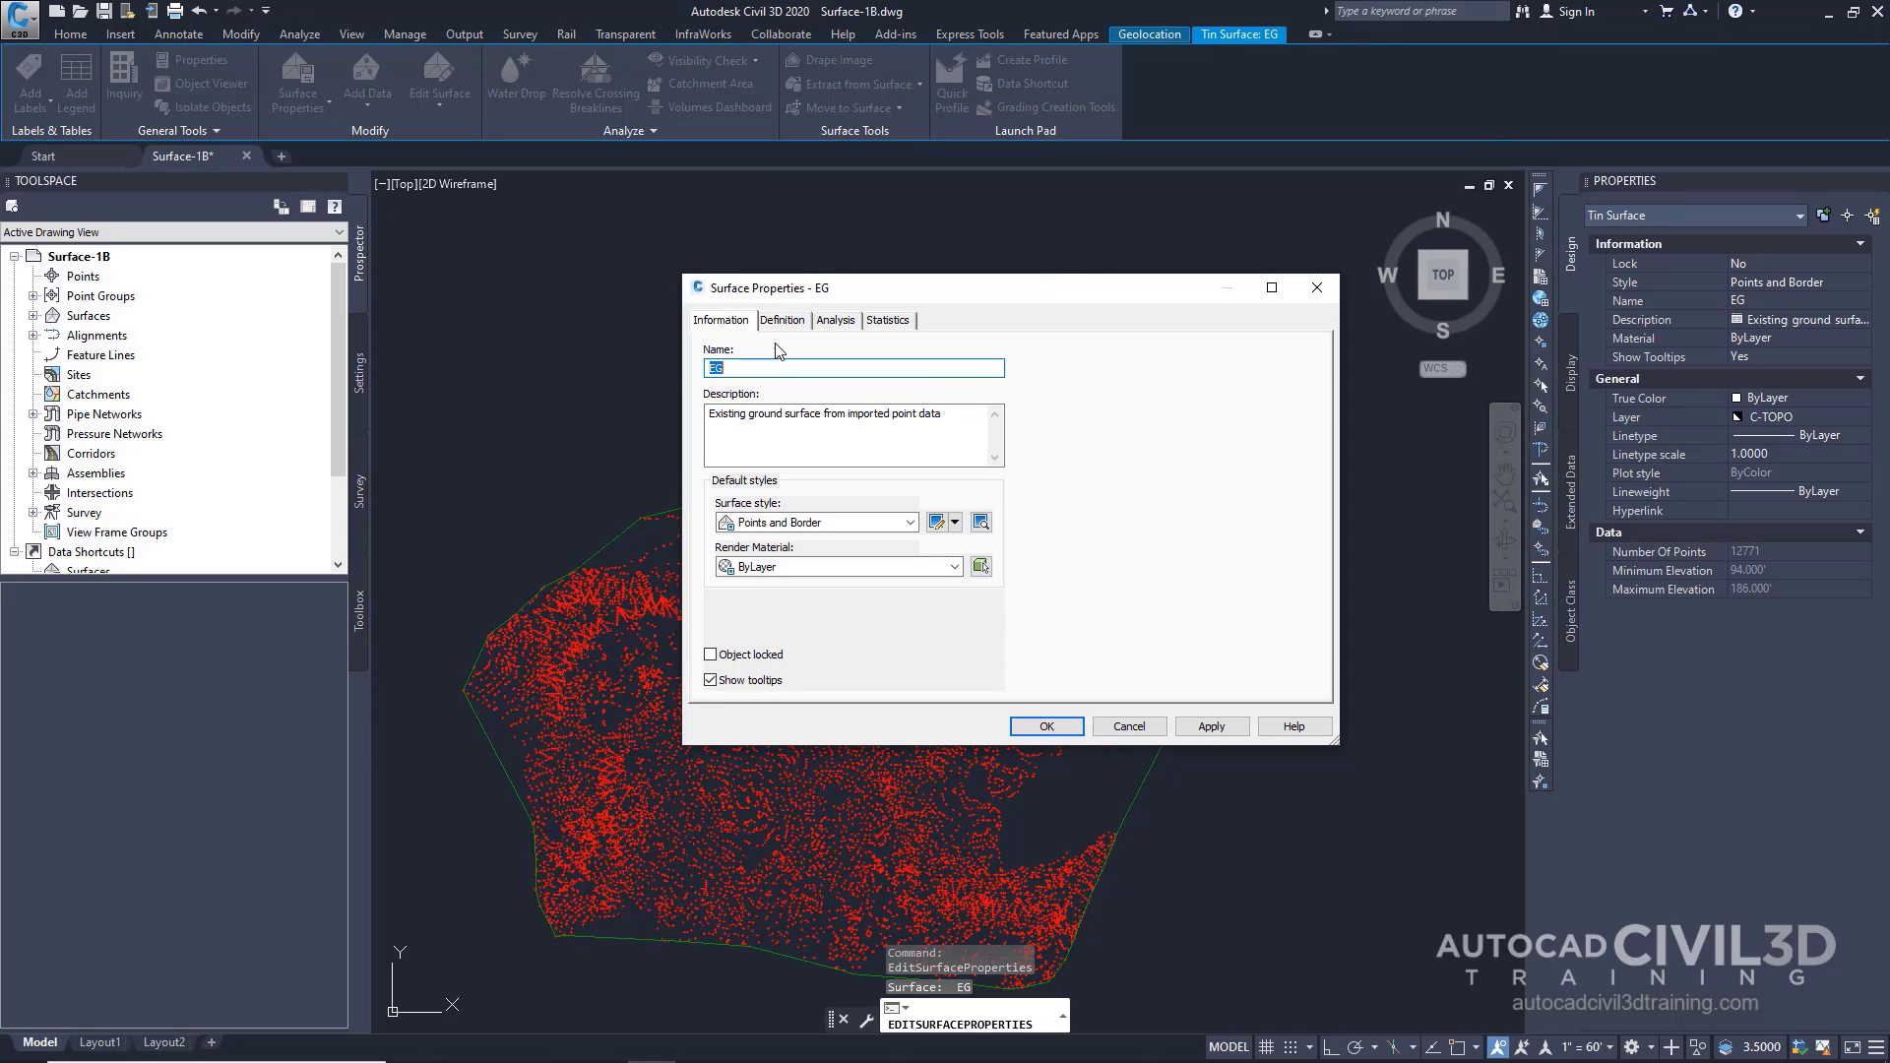
left_click(910, 523)
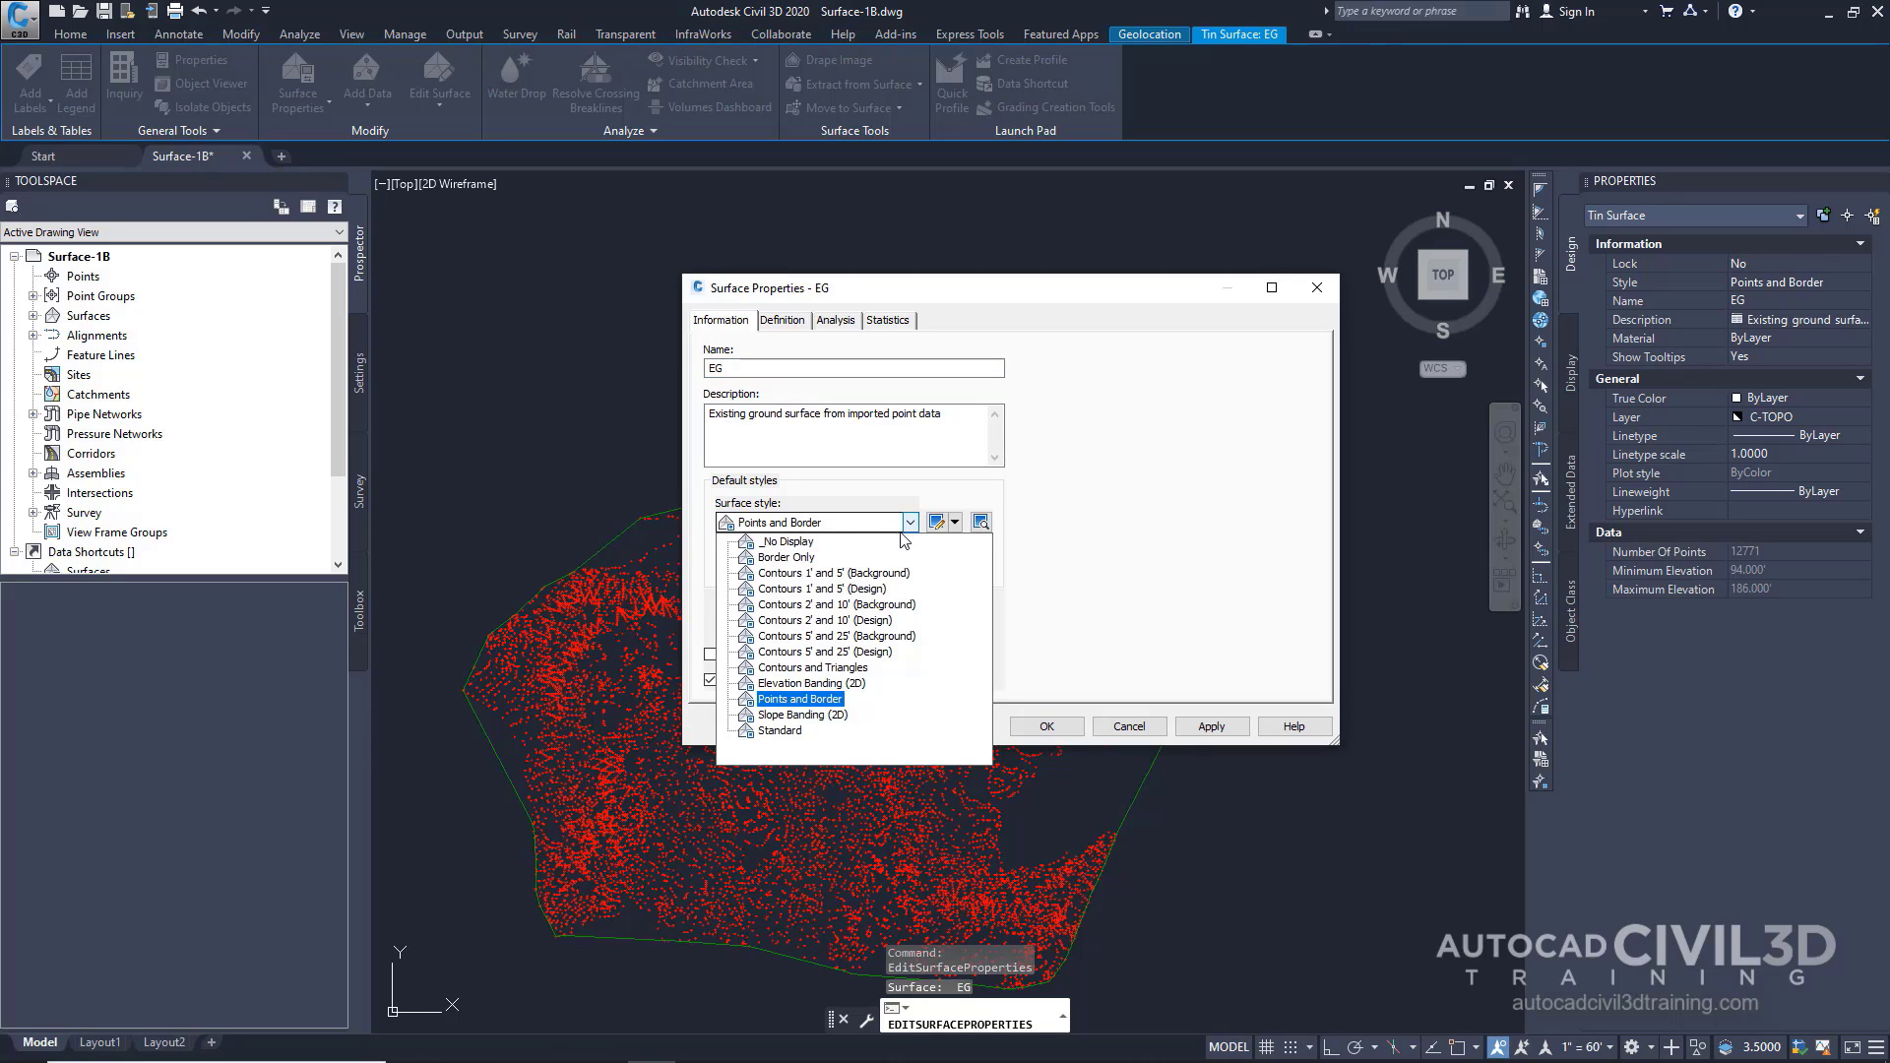
left_click(837, 667)
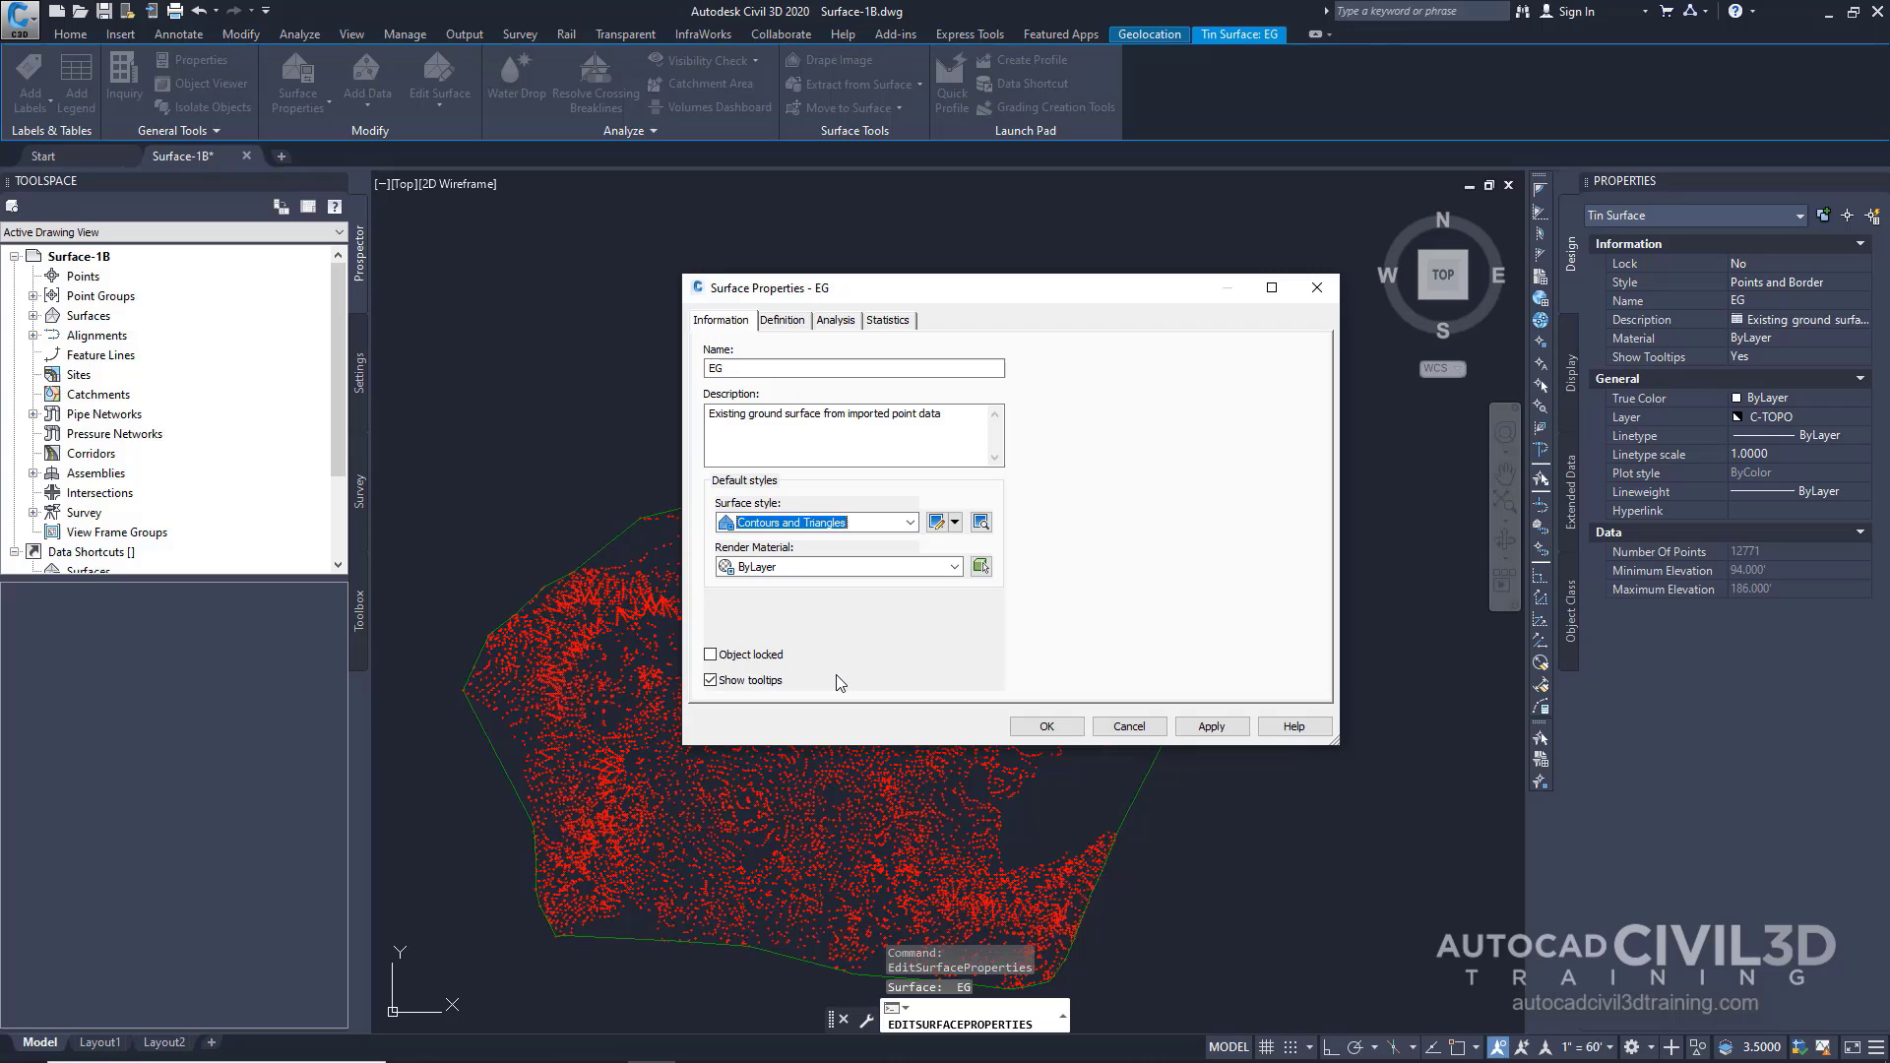
left_click(896, 651)
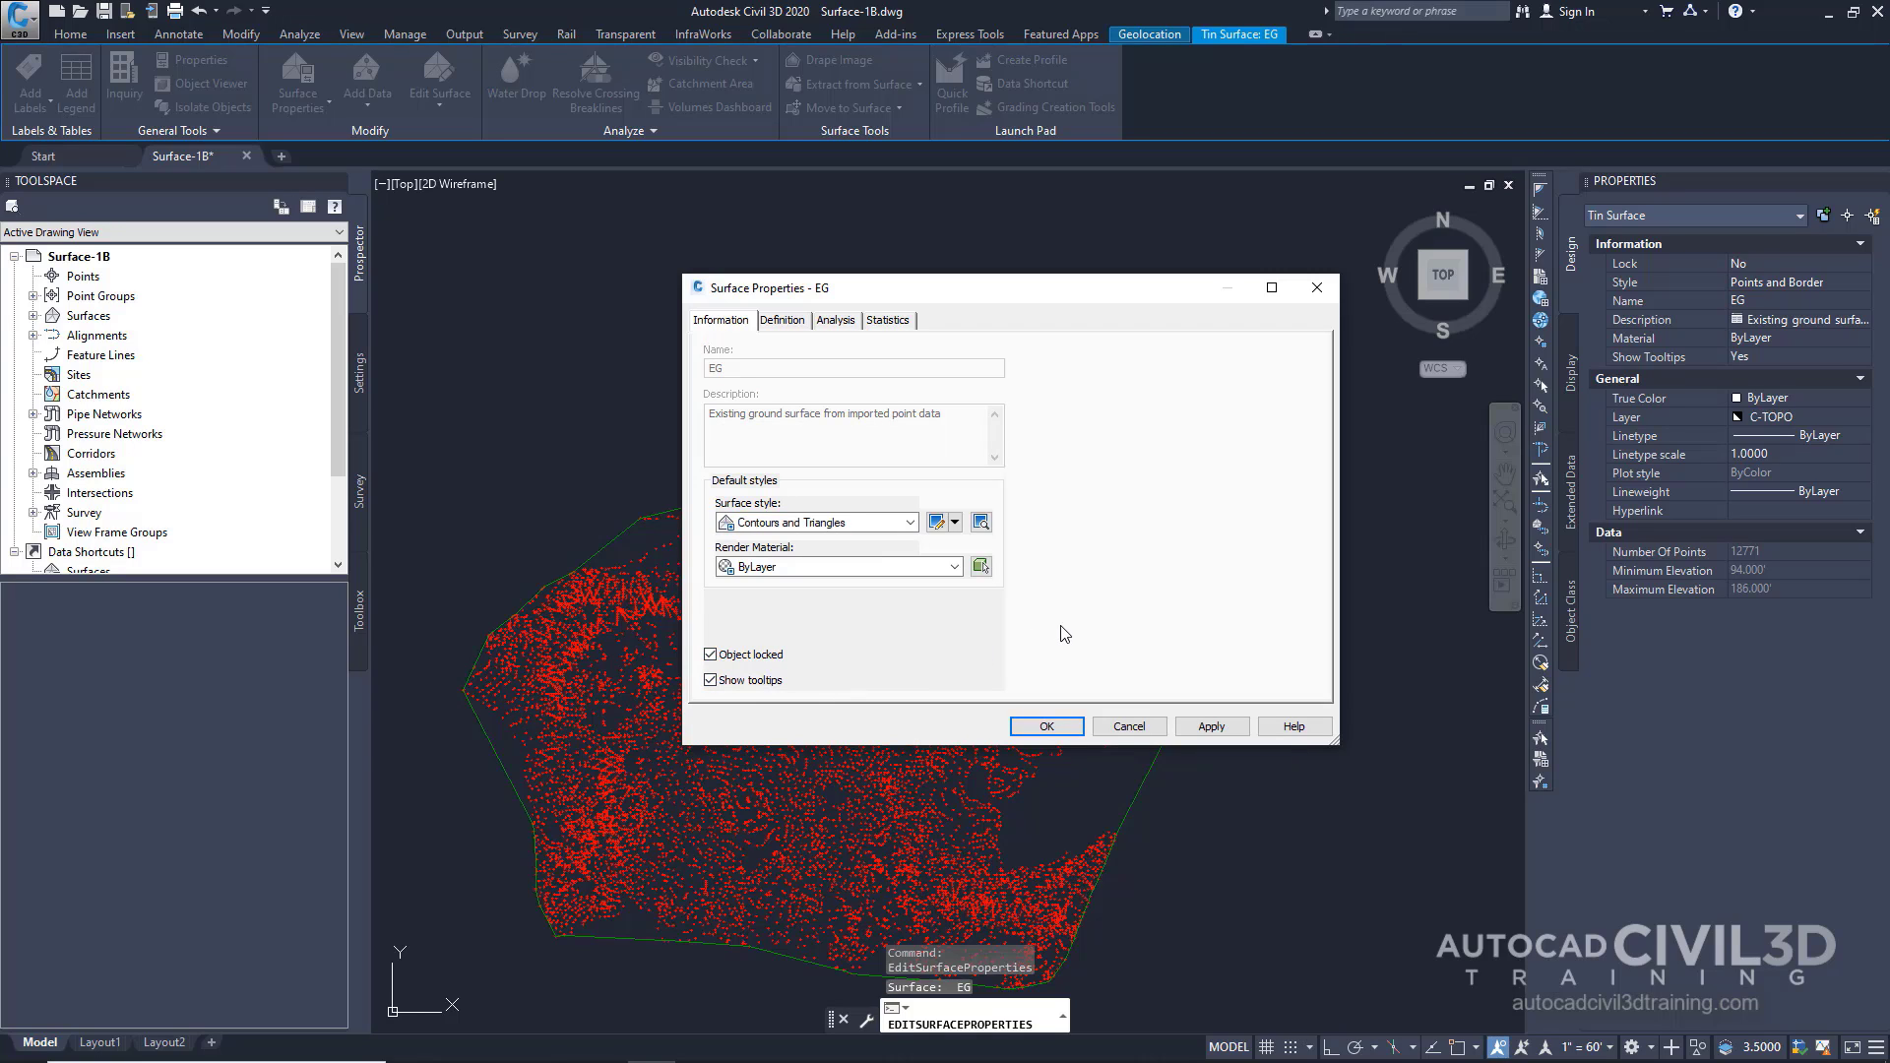
left_click(1073, 727)
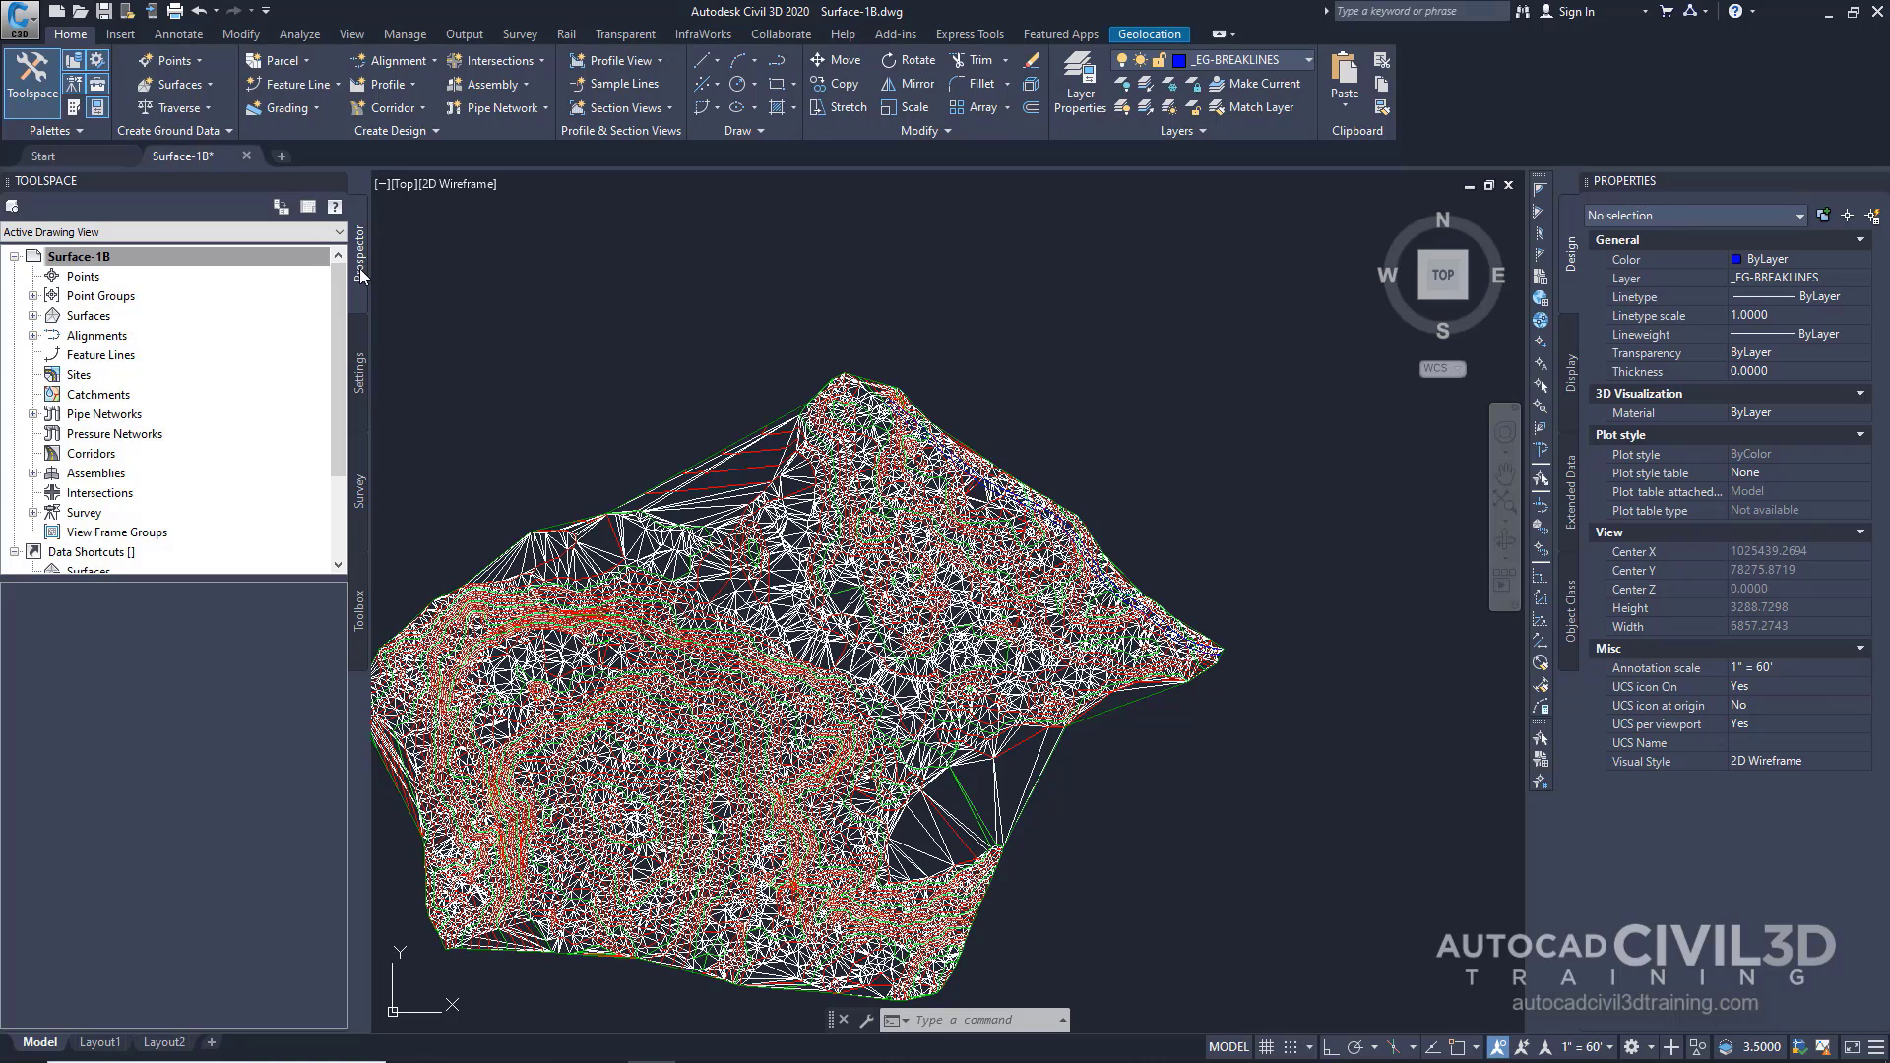
- Unlock the EG surface in the drawing's object tree and expand its Definition
left_click(89, 316)
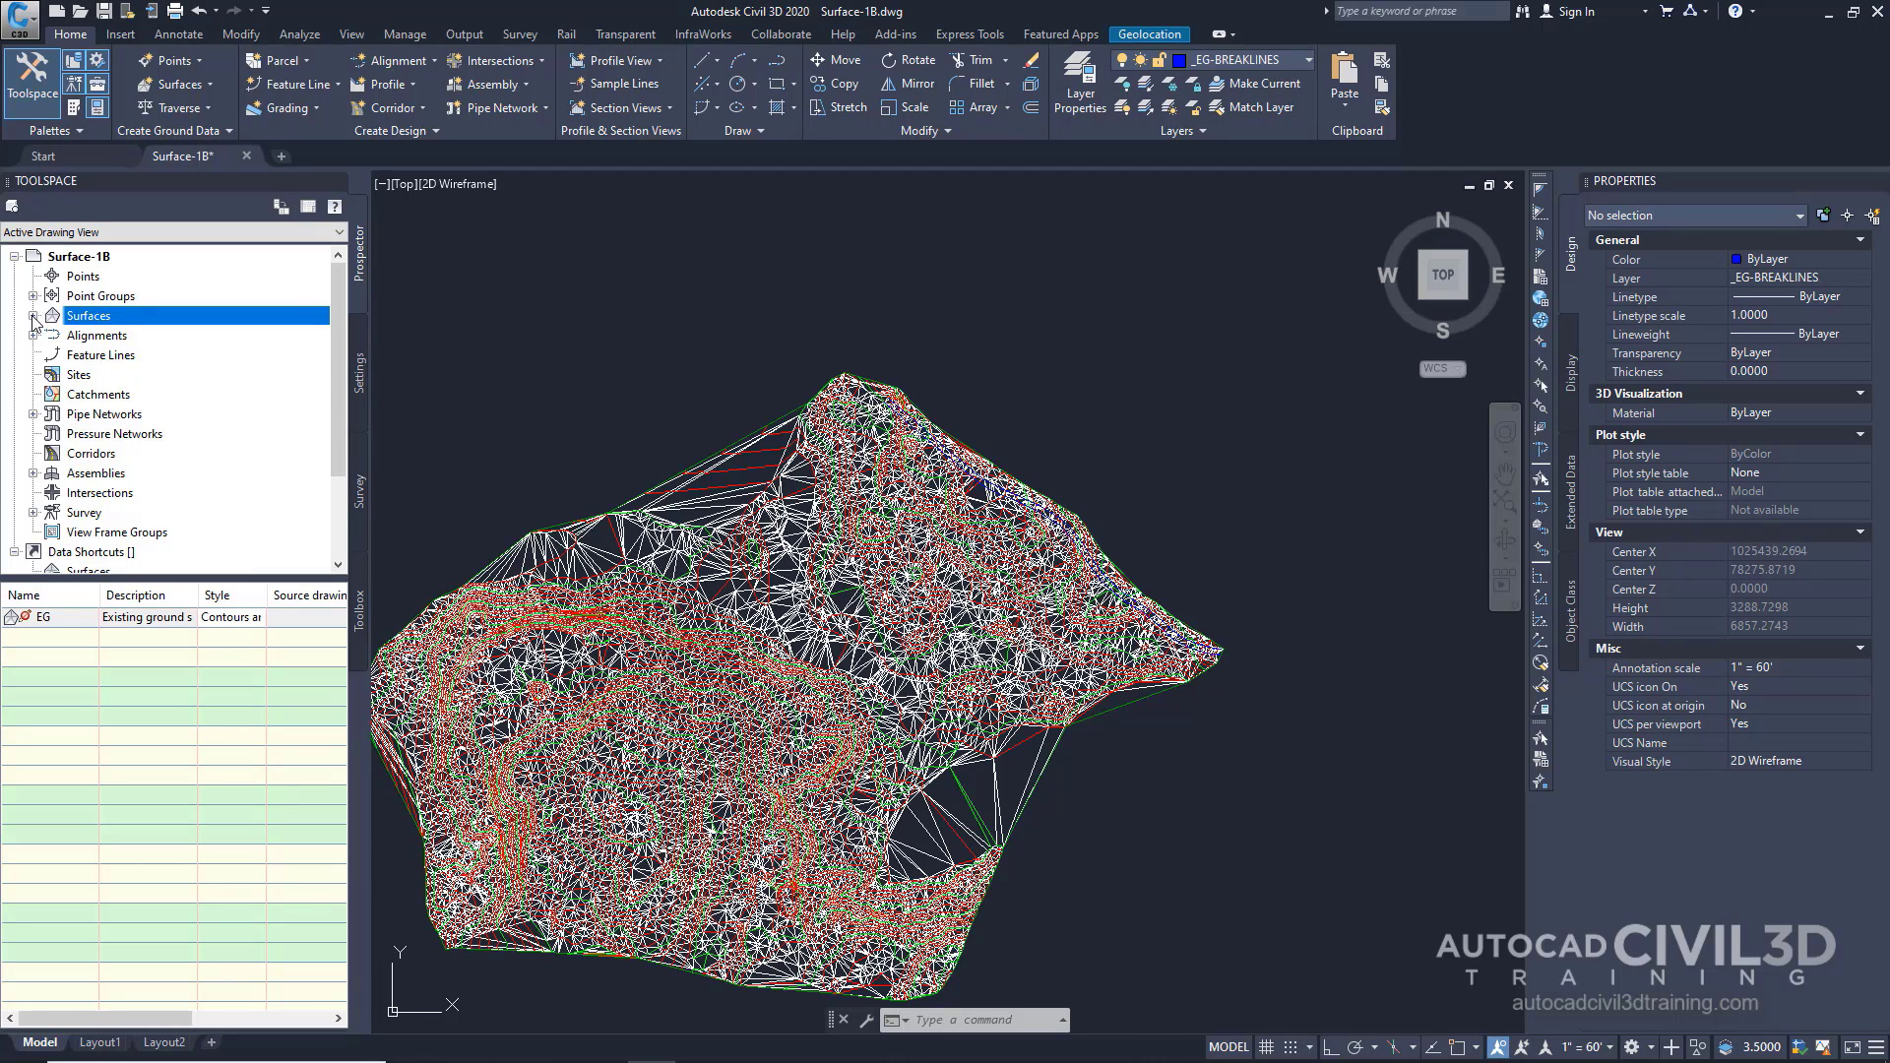
left_click(32, 316)
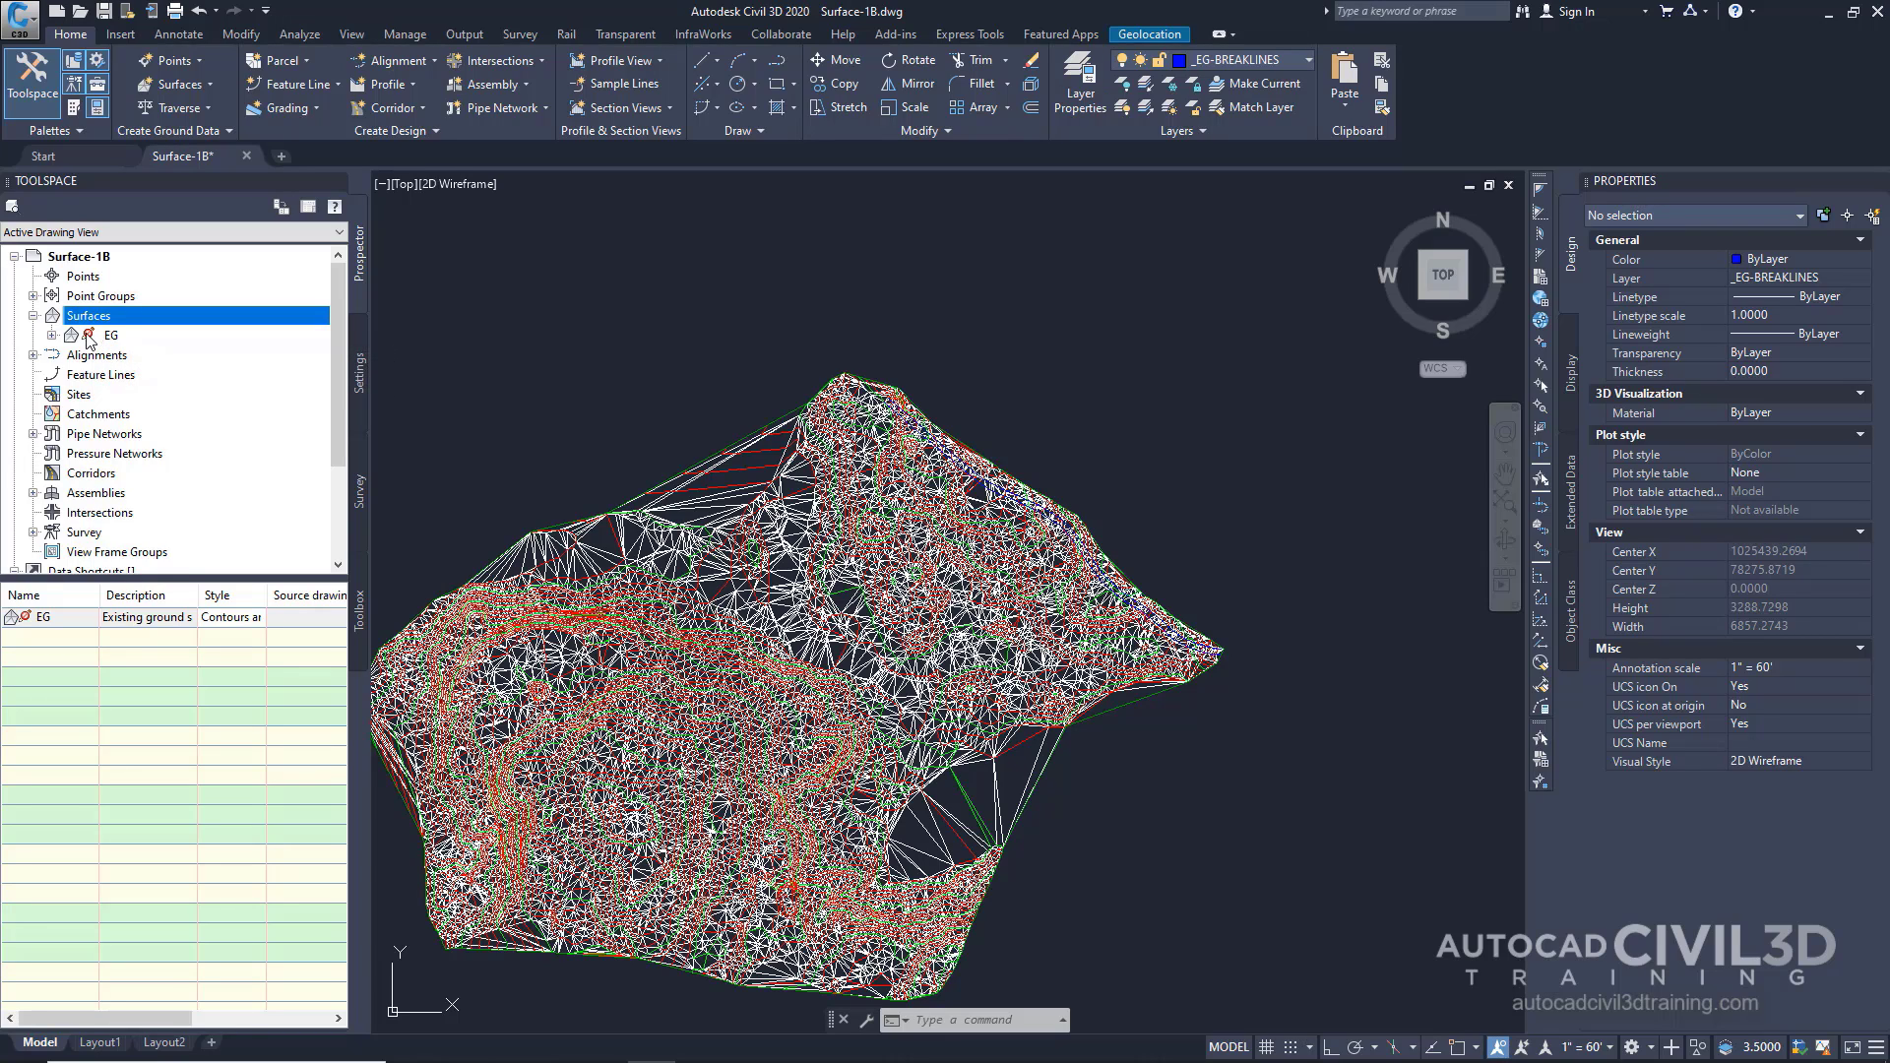
mouse_move(90, 337)
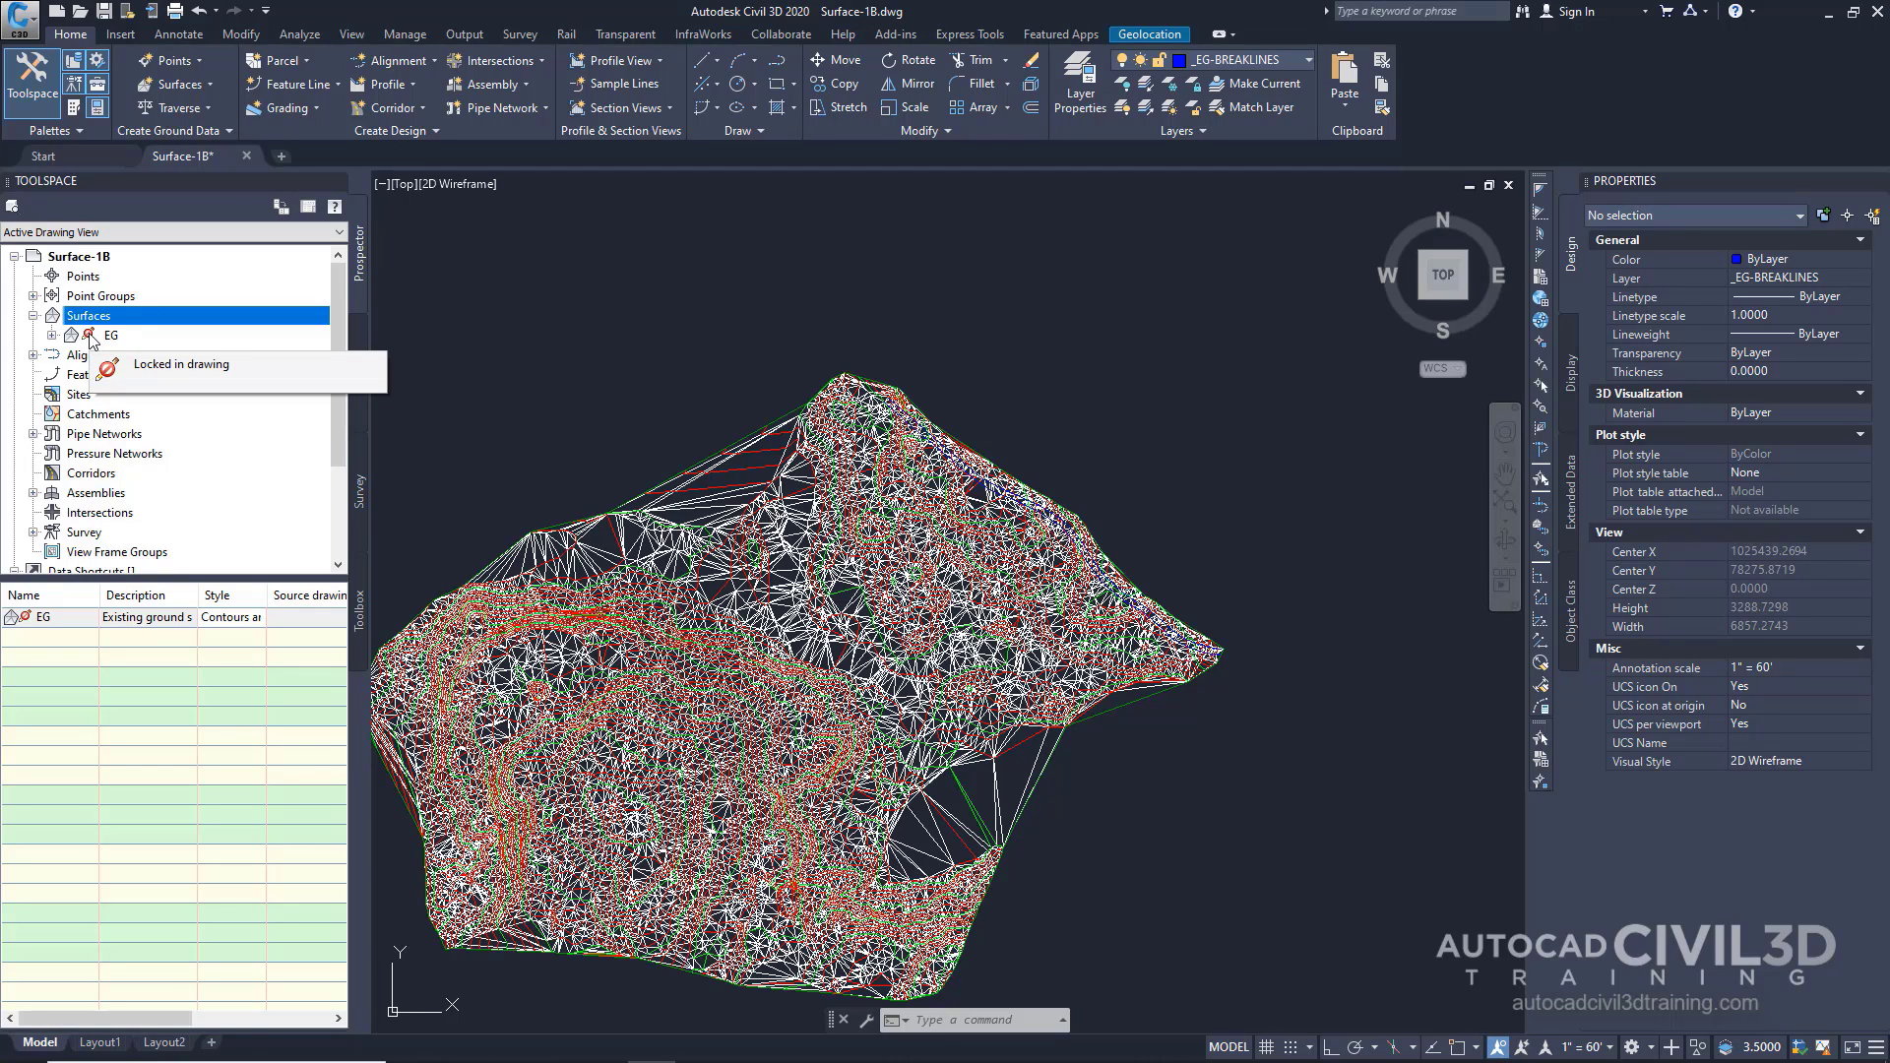
right_click(93, 340)
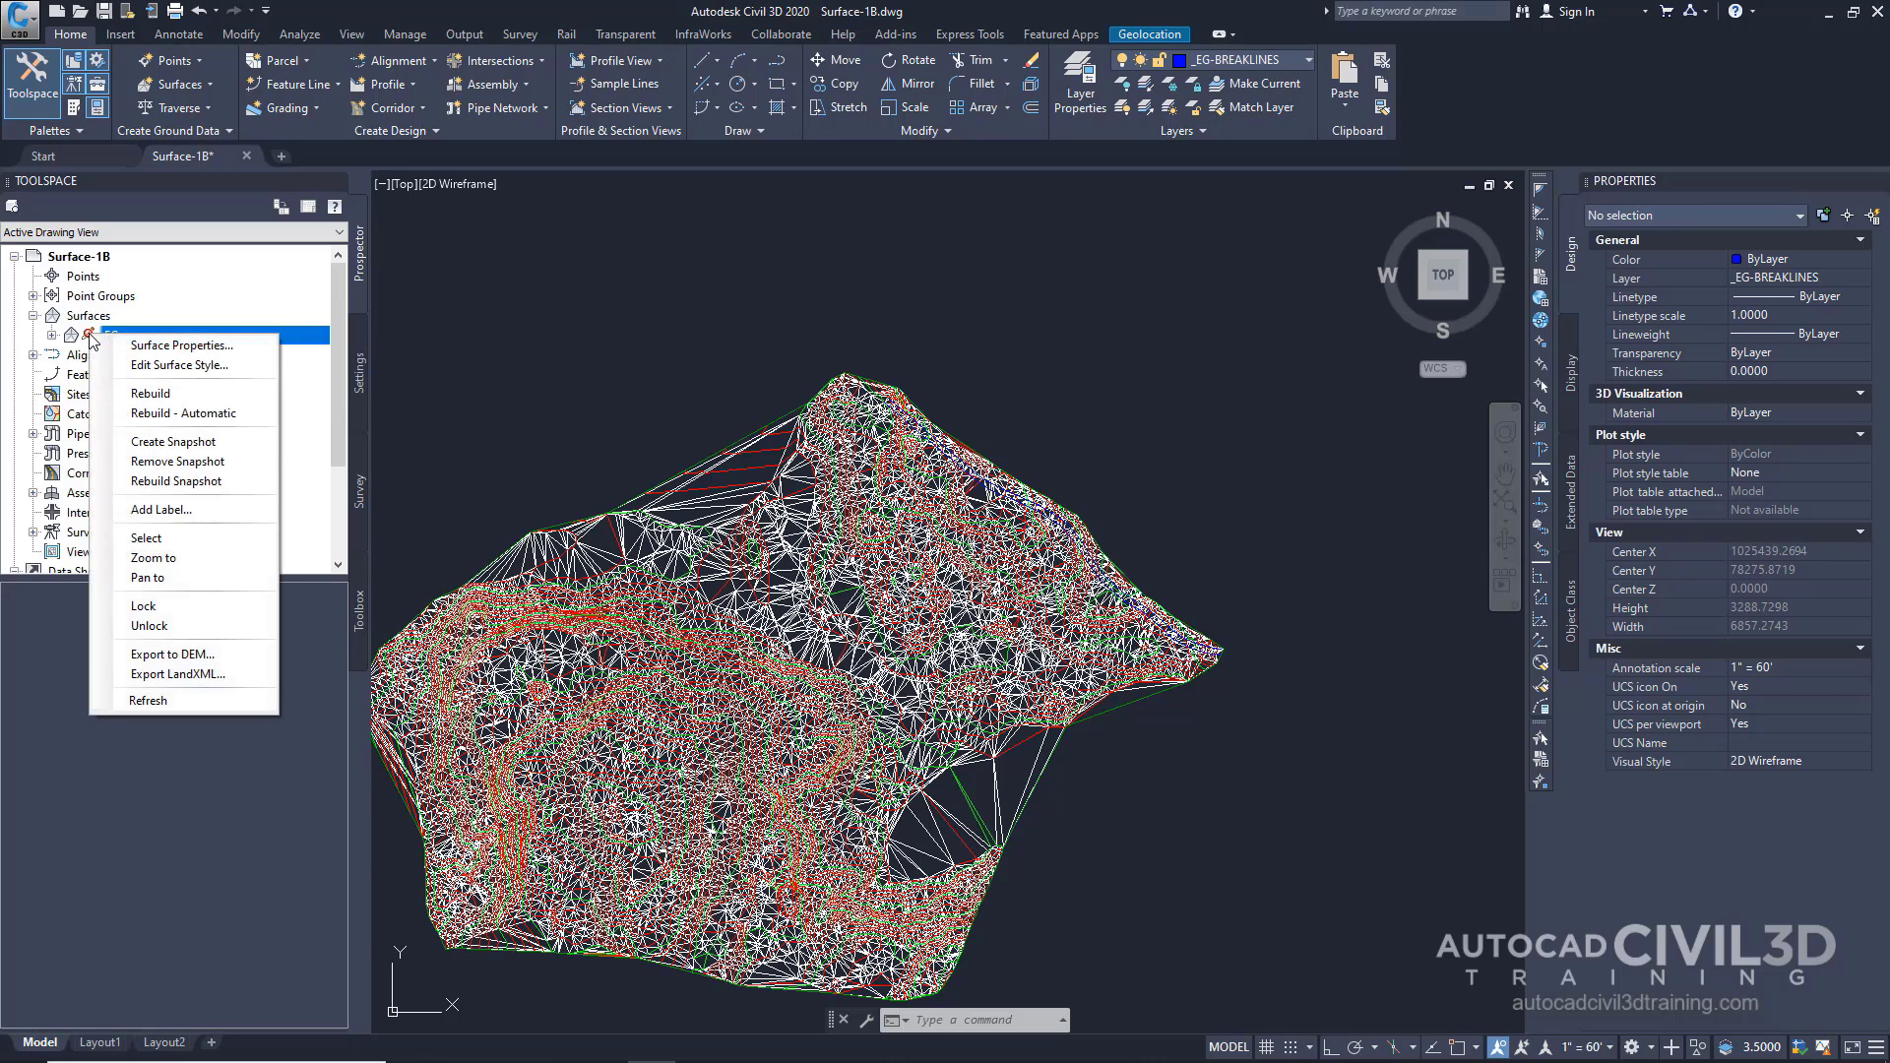
left_click(153, 627)
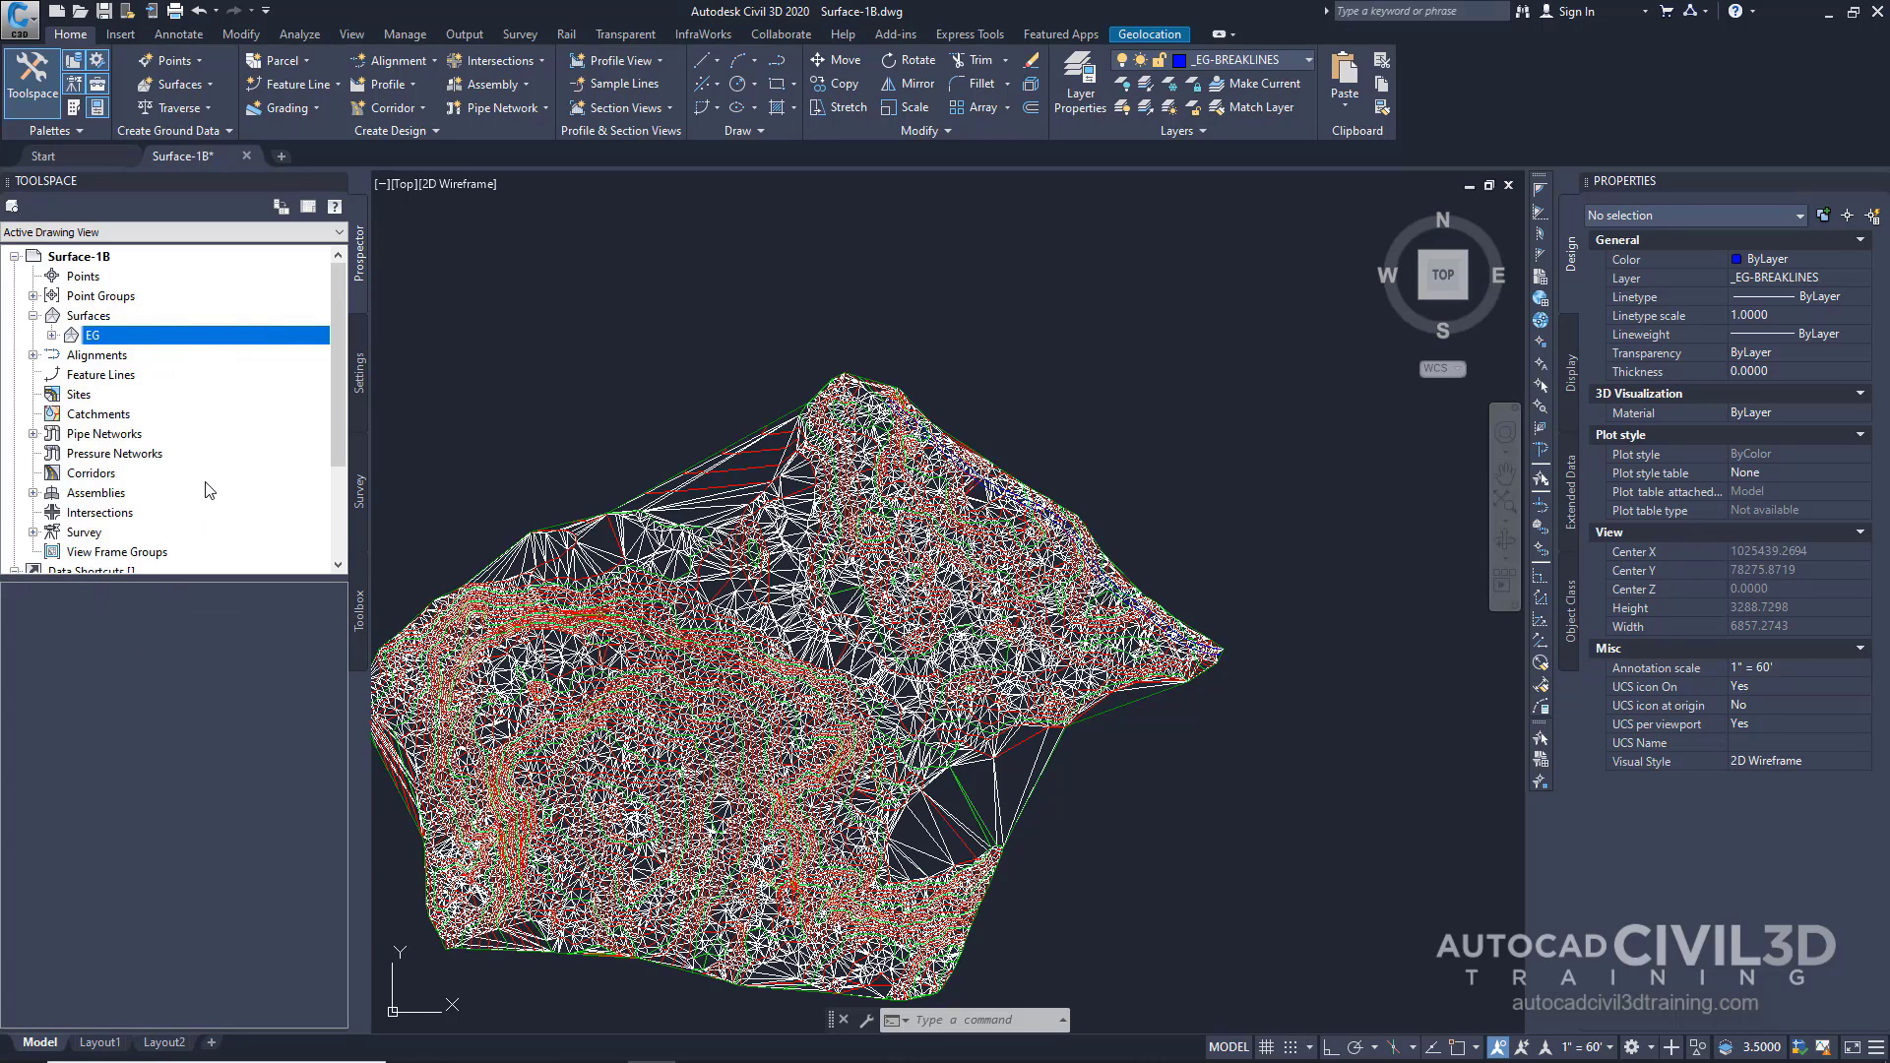
left_click(52, 335)
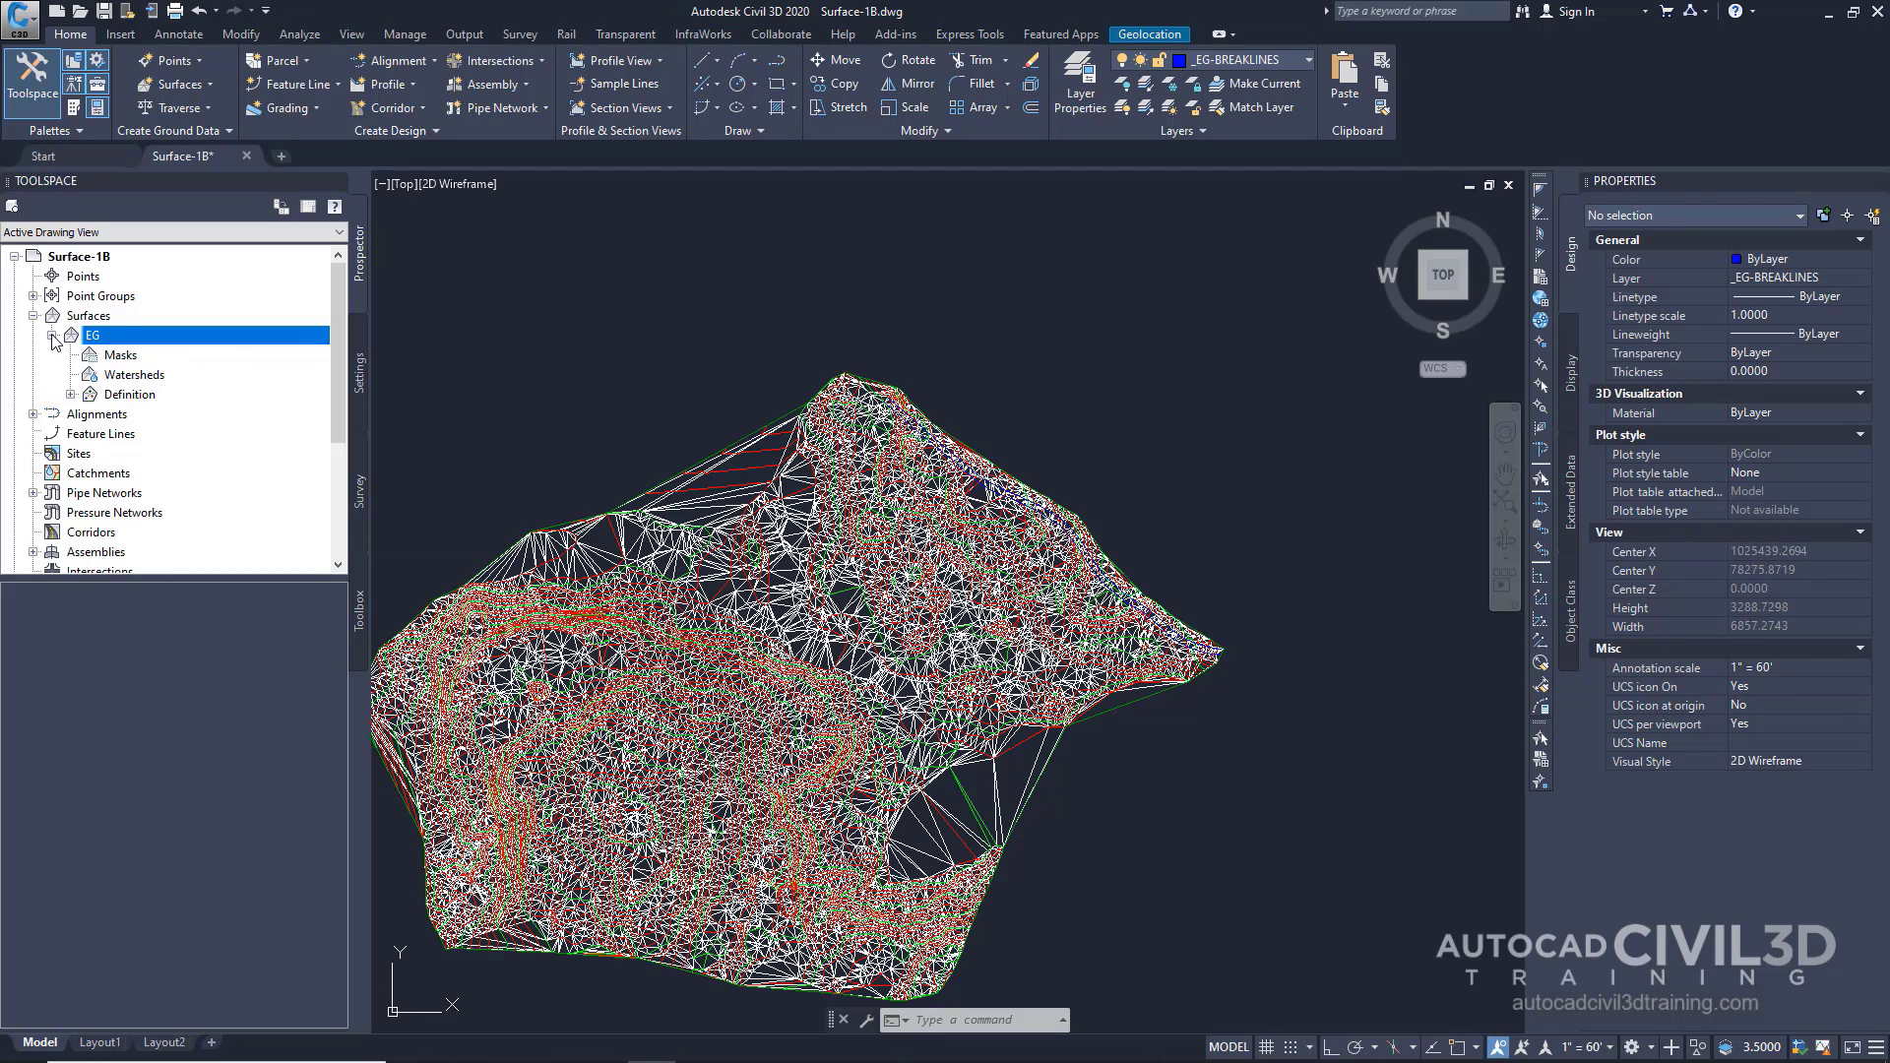
left_click(69, 395)
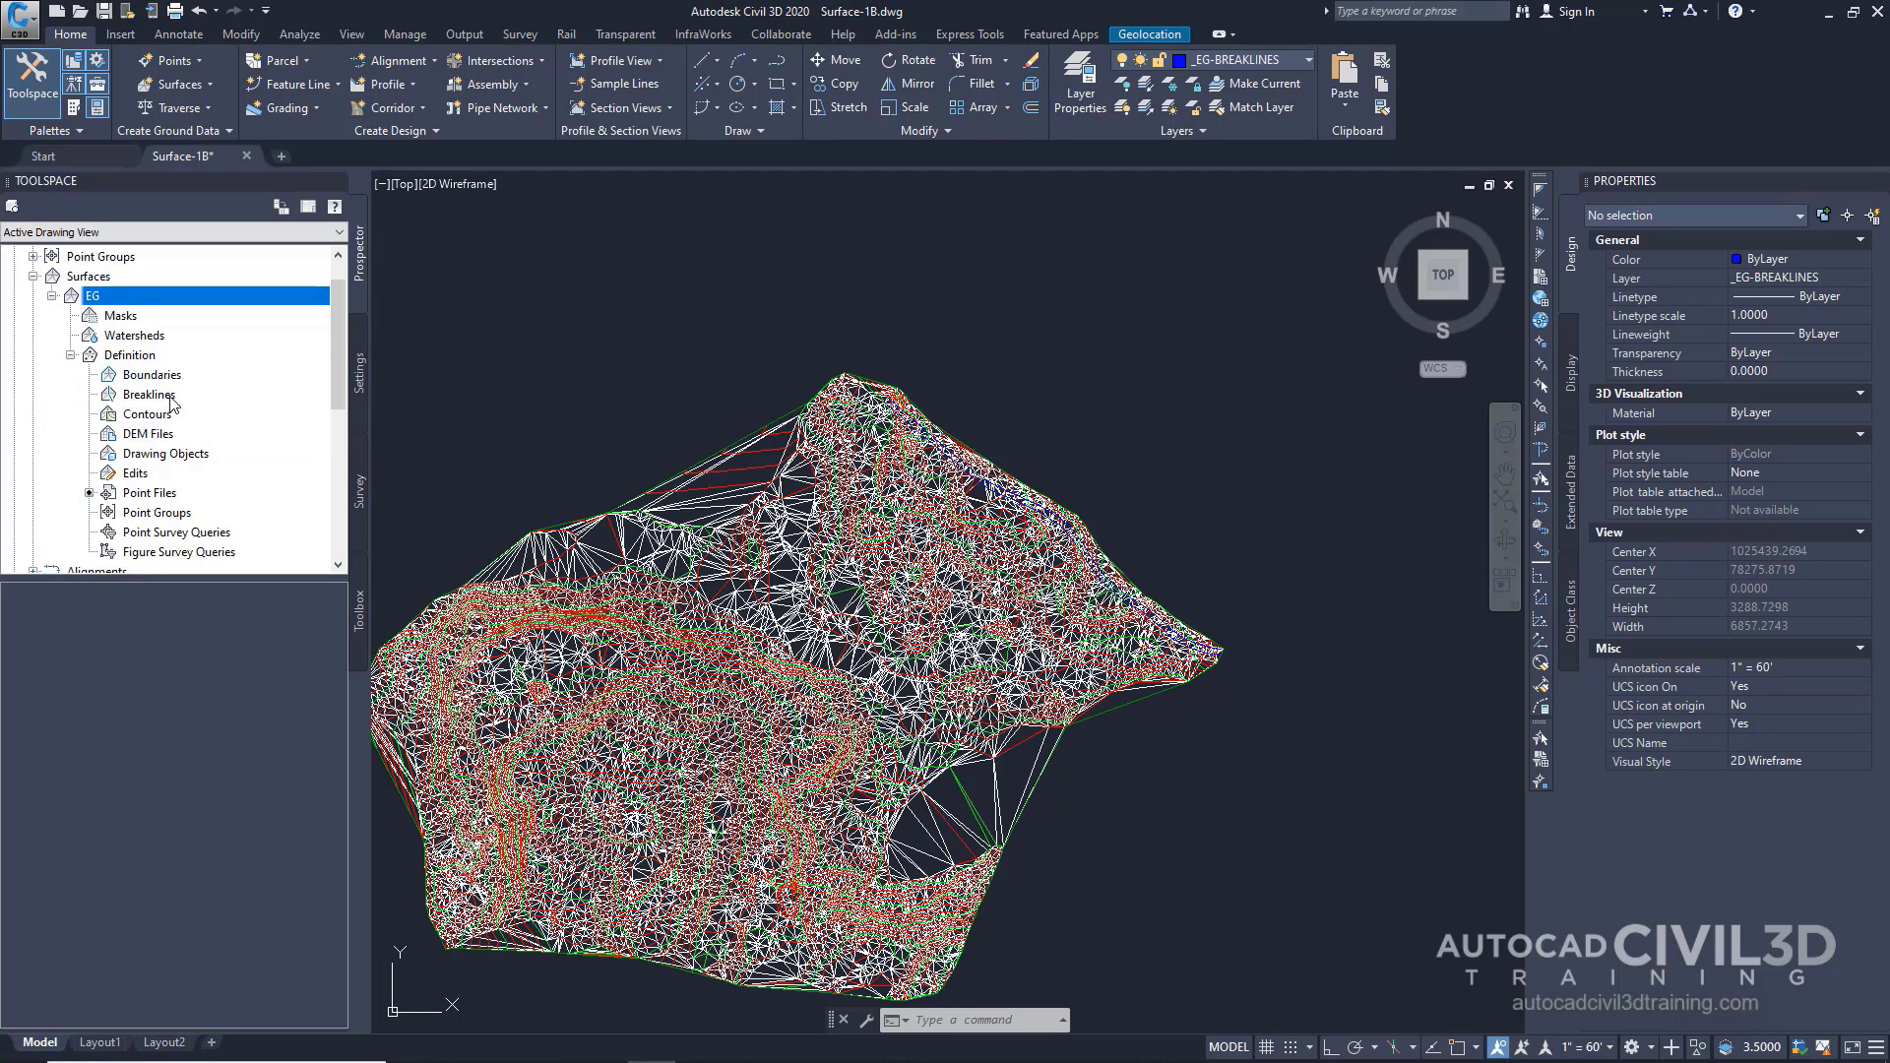
- Start adding Standard breaklines to the EG surface with the description "Edge of pavement-existing road"
right_click(139, 394)
left_click(175, 407)
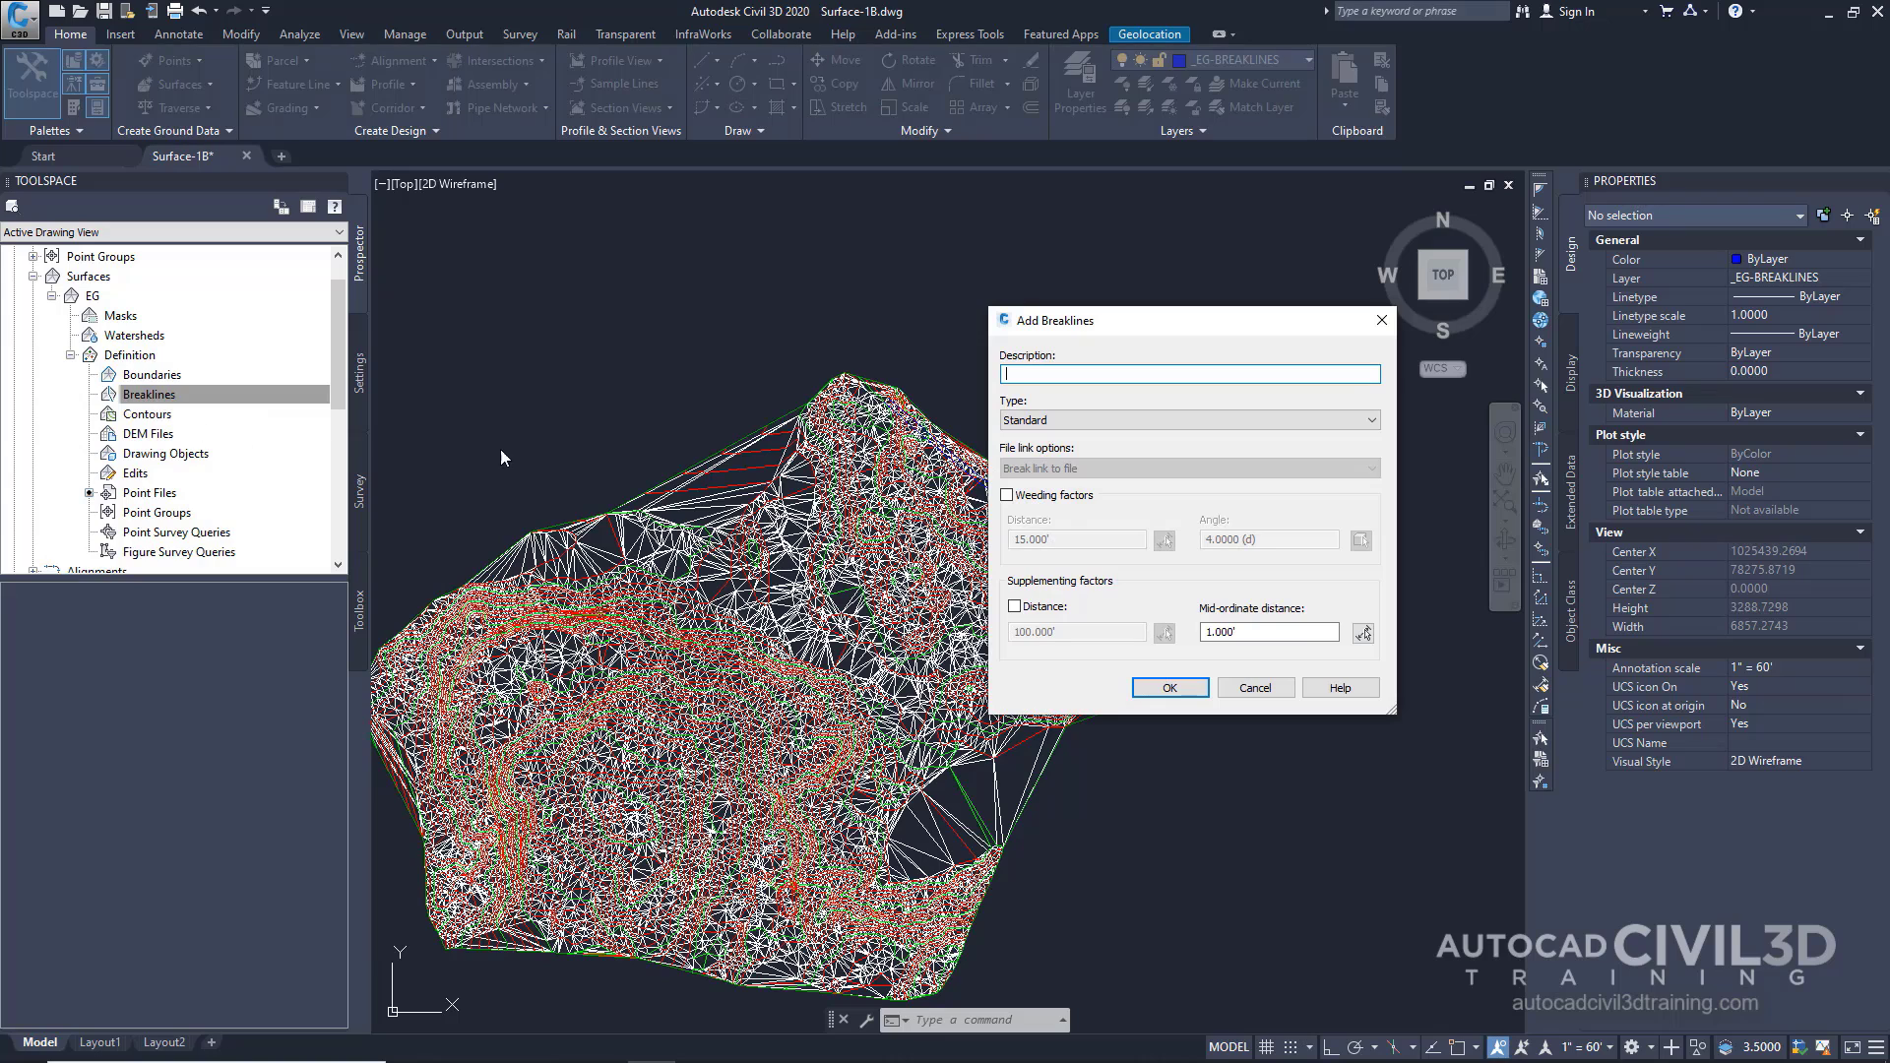
left_click_drag(1169, 320, 832, 327)
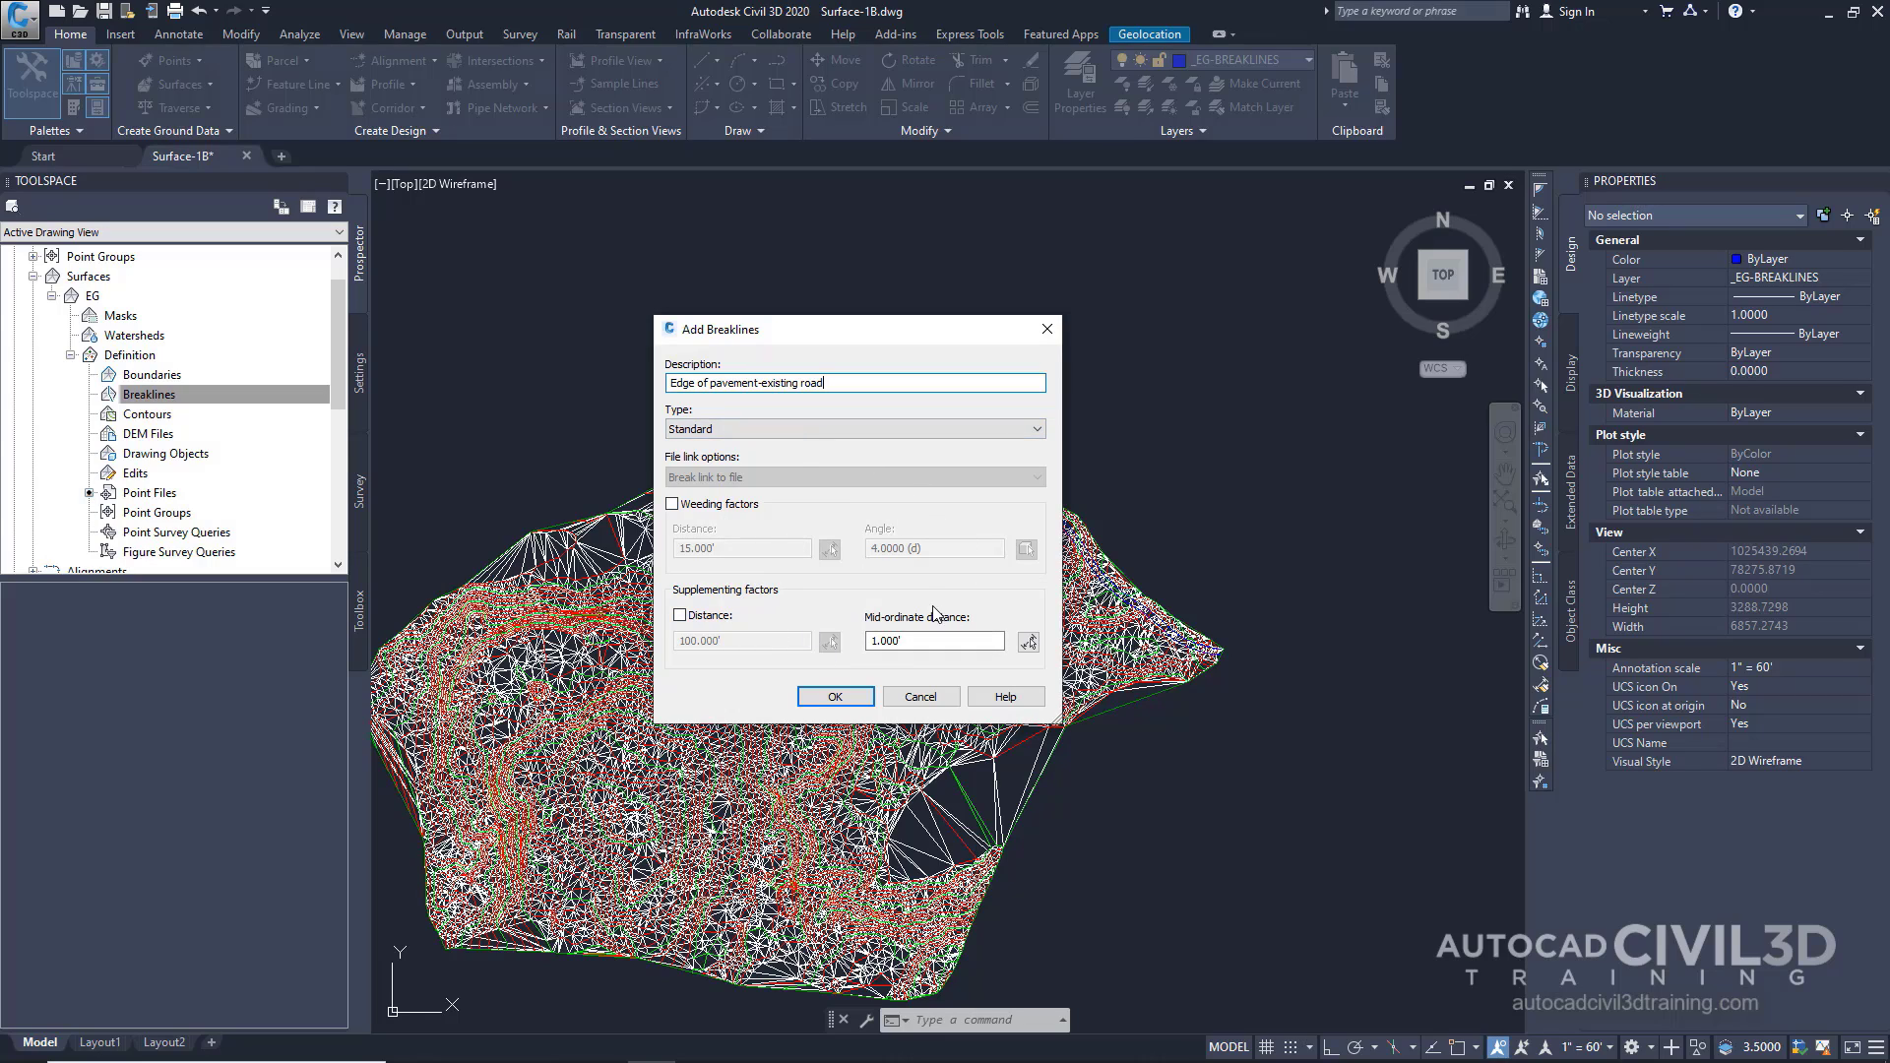
left_click(835, 697)
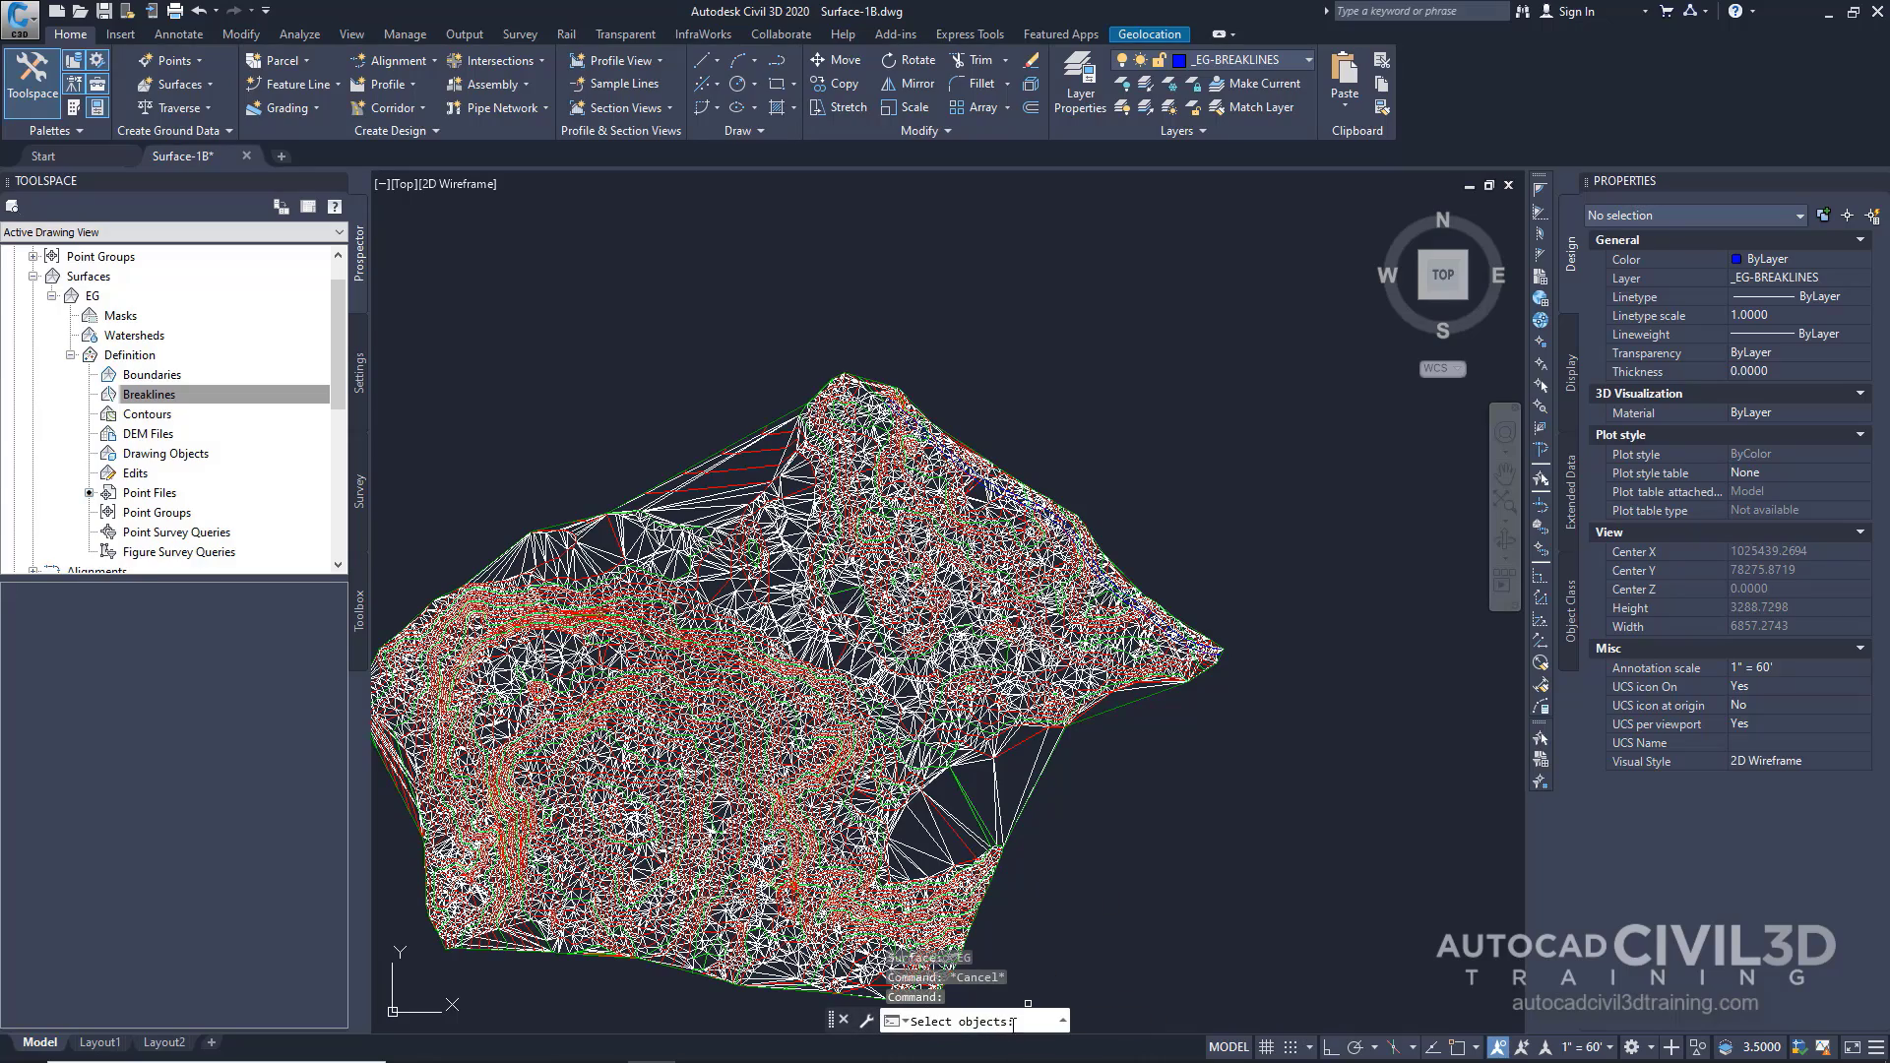
- Pick the two blue 3D polylines along the surface's northeast edge as the breaklines and inspect the triangulation around them
scroll(1031, 509, "up", 3)
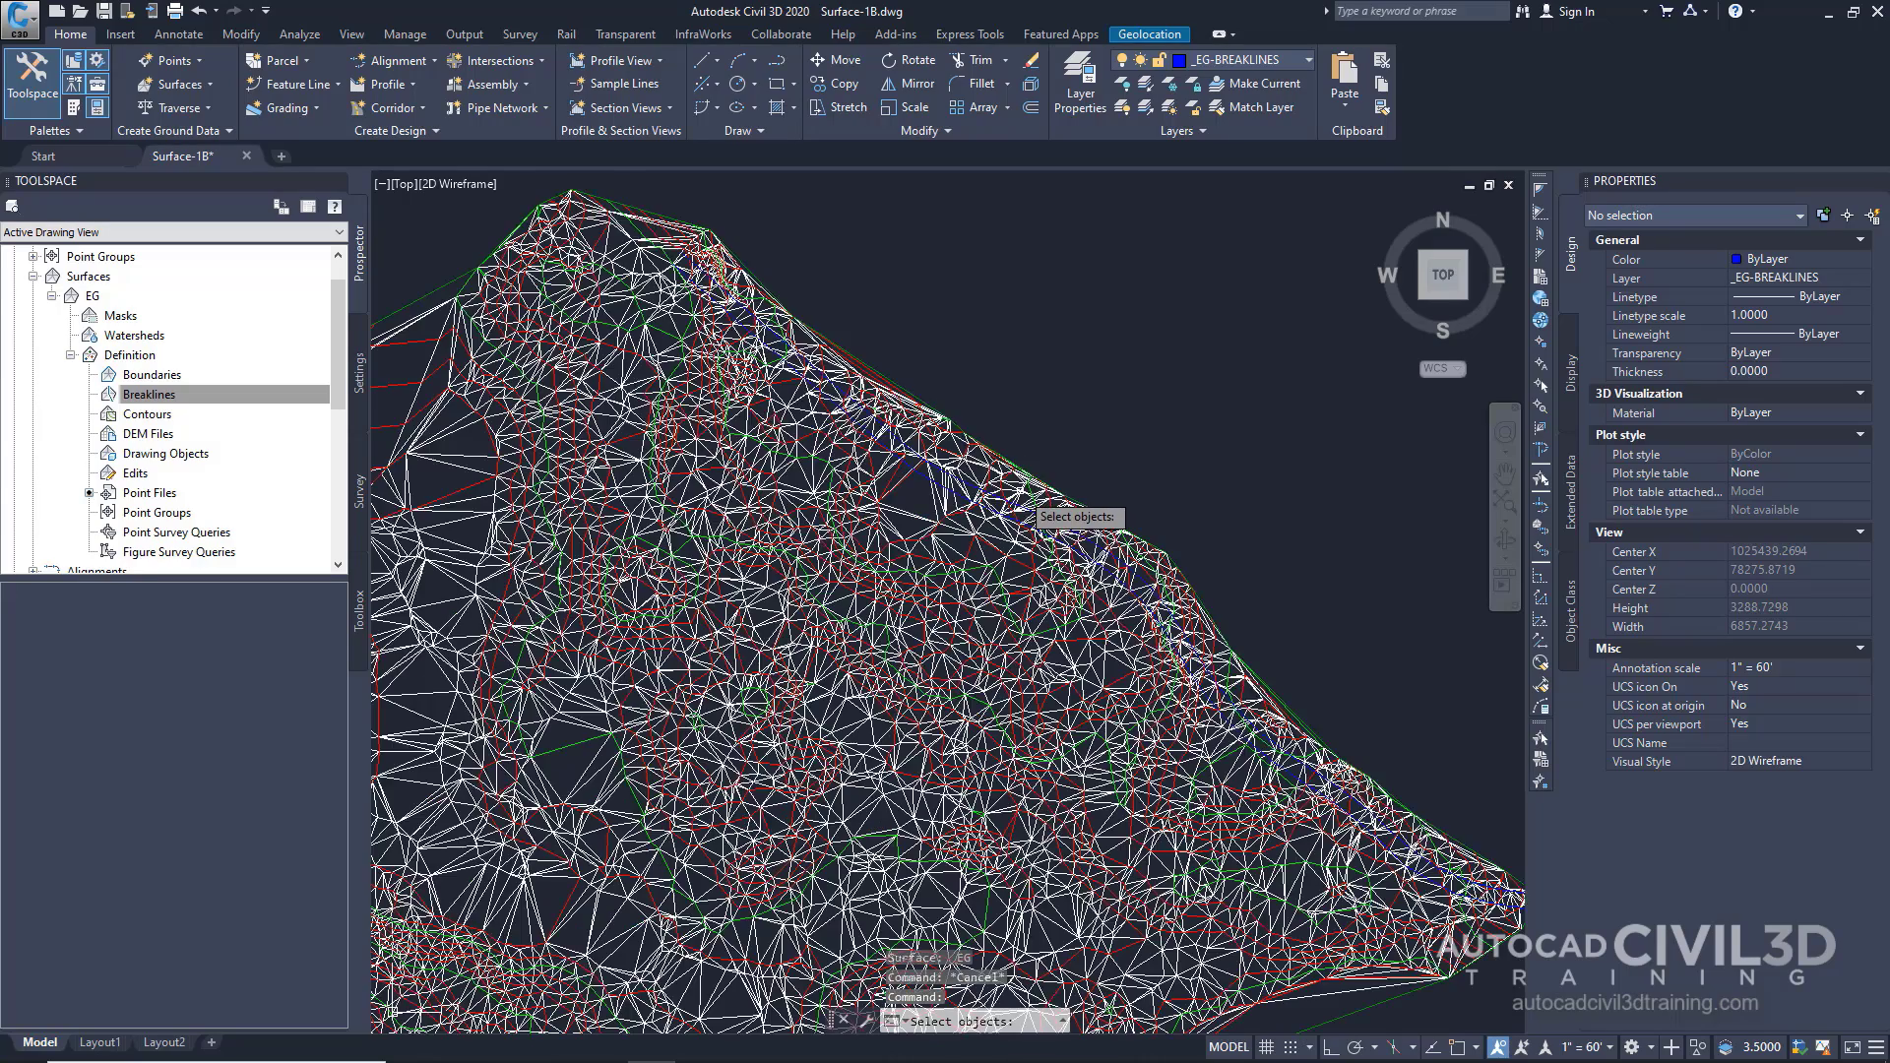
scroll(1033, 509, "up", 10)
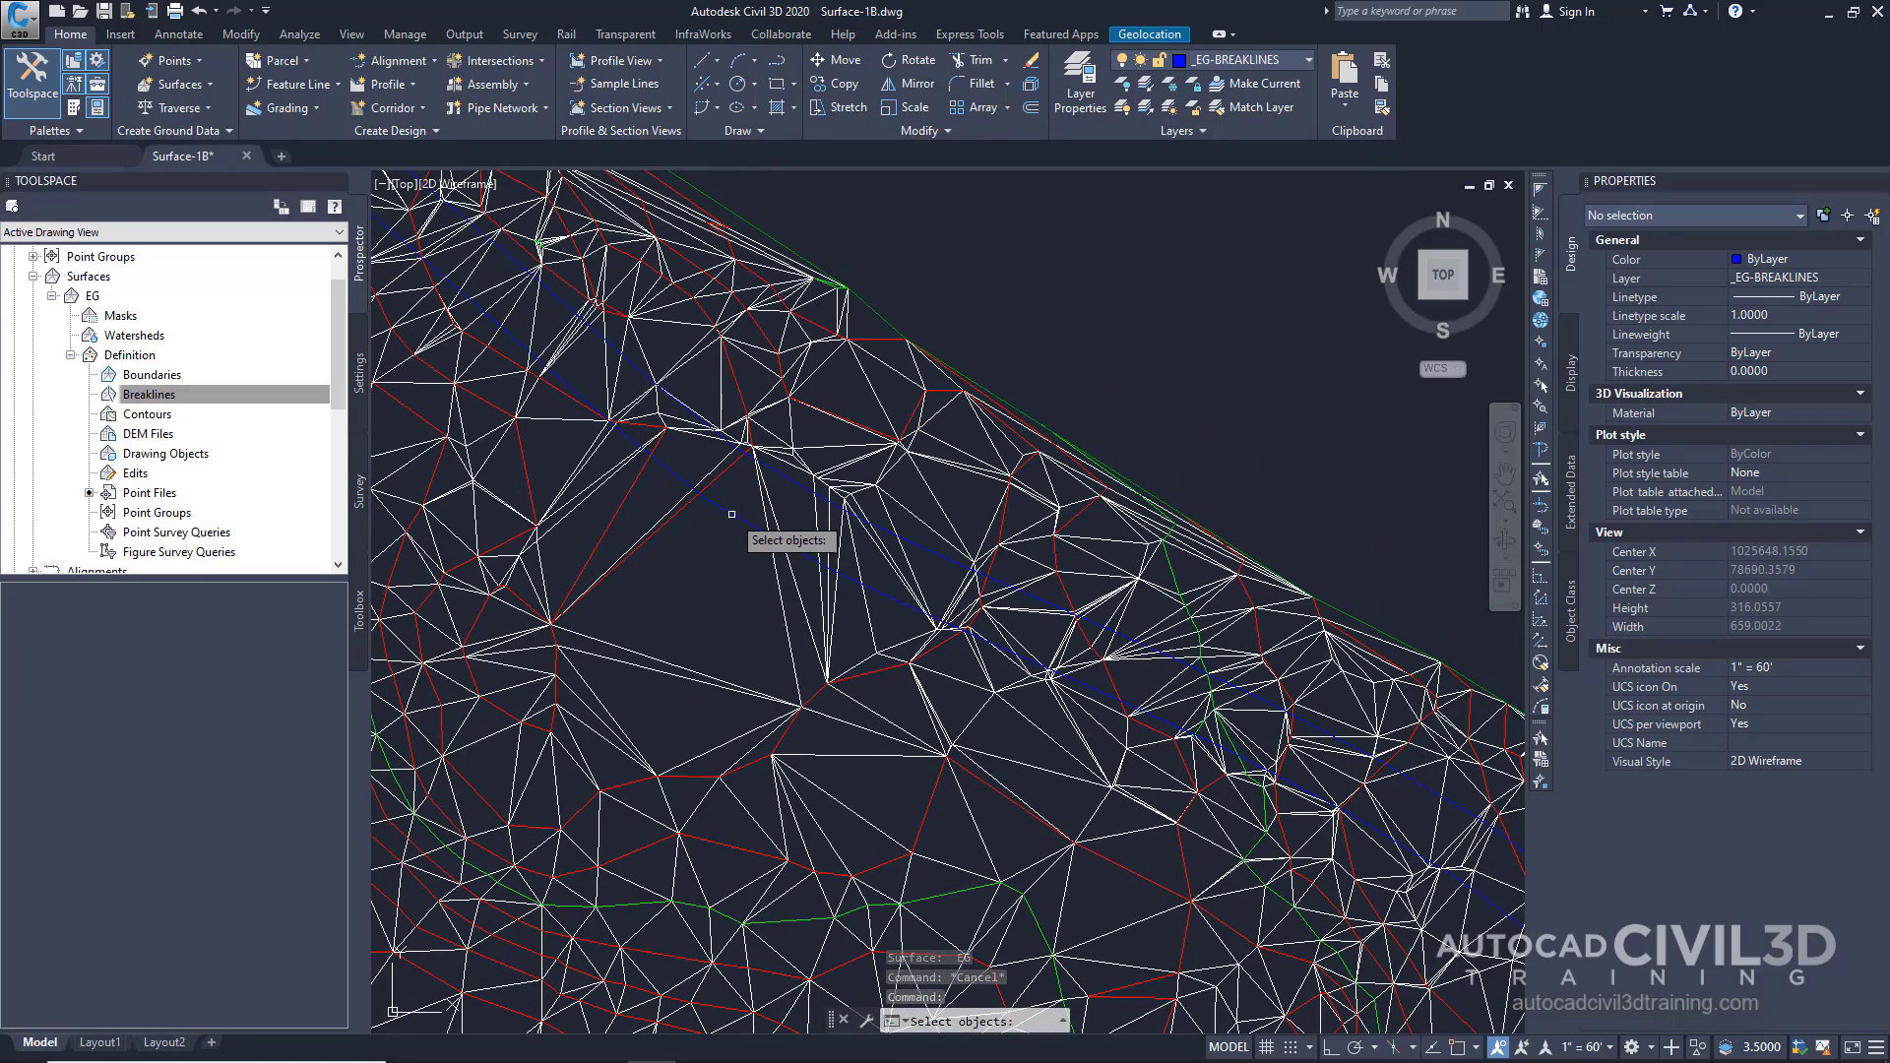
left_click(731, 514)
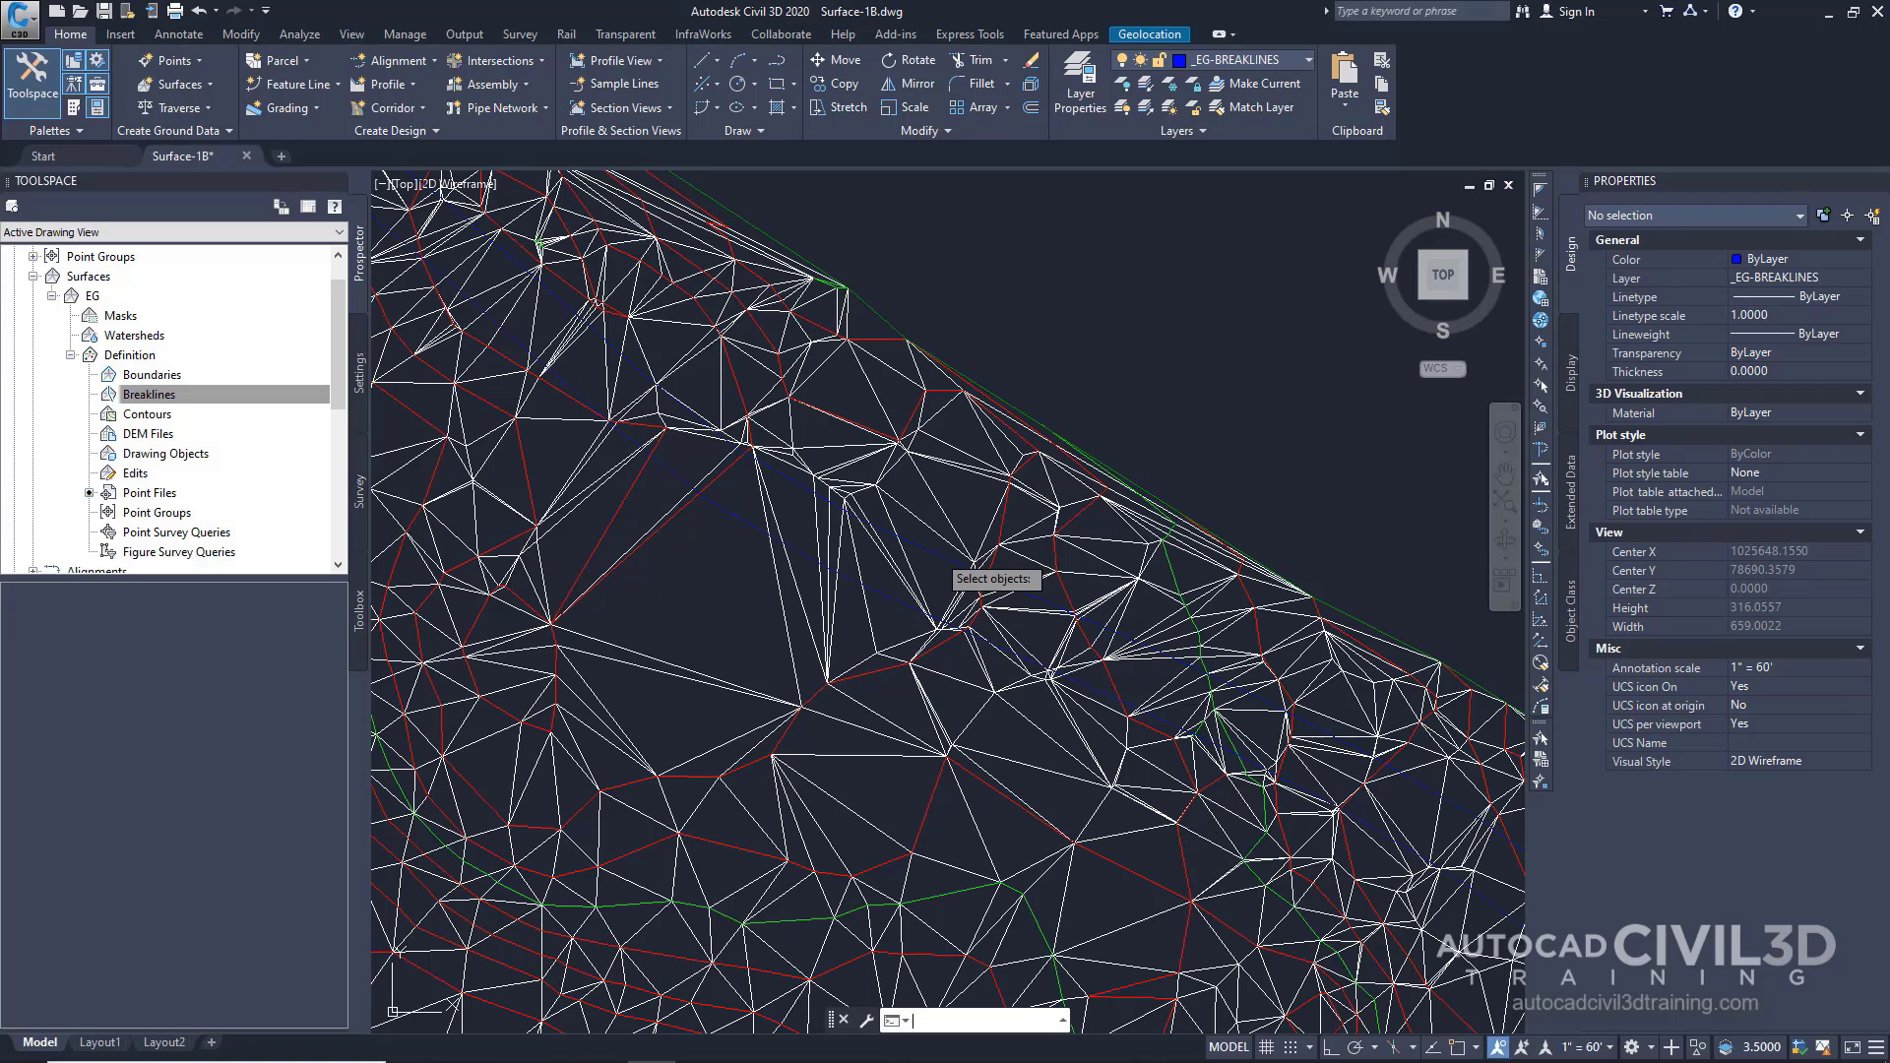
left_click(936, 552)
key("Return")
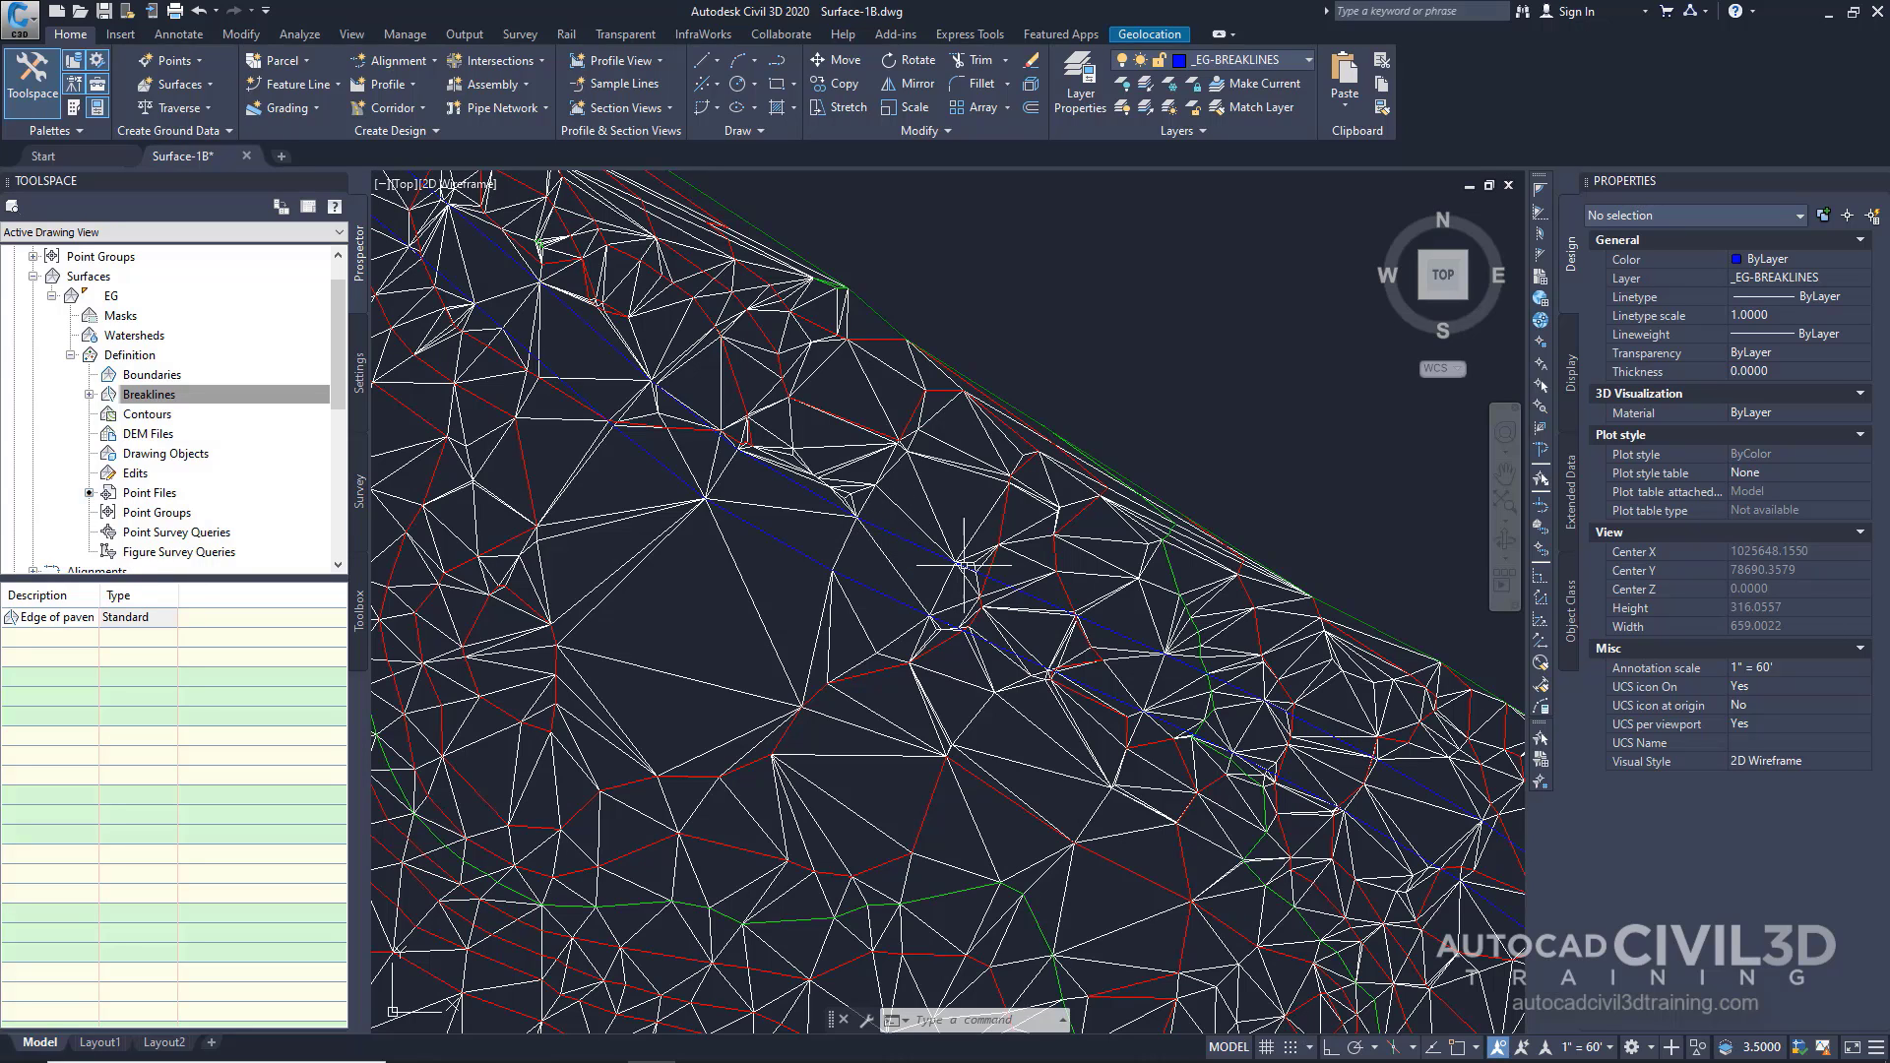
middle_click_drag(1103, 647, 1003, 611)
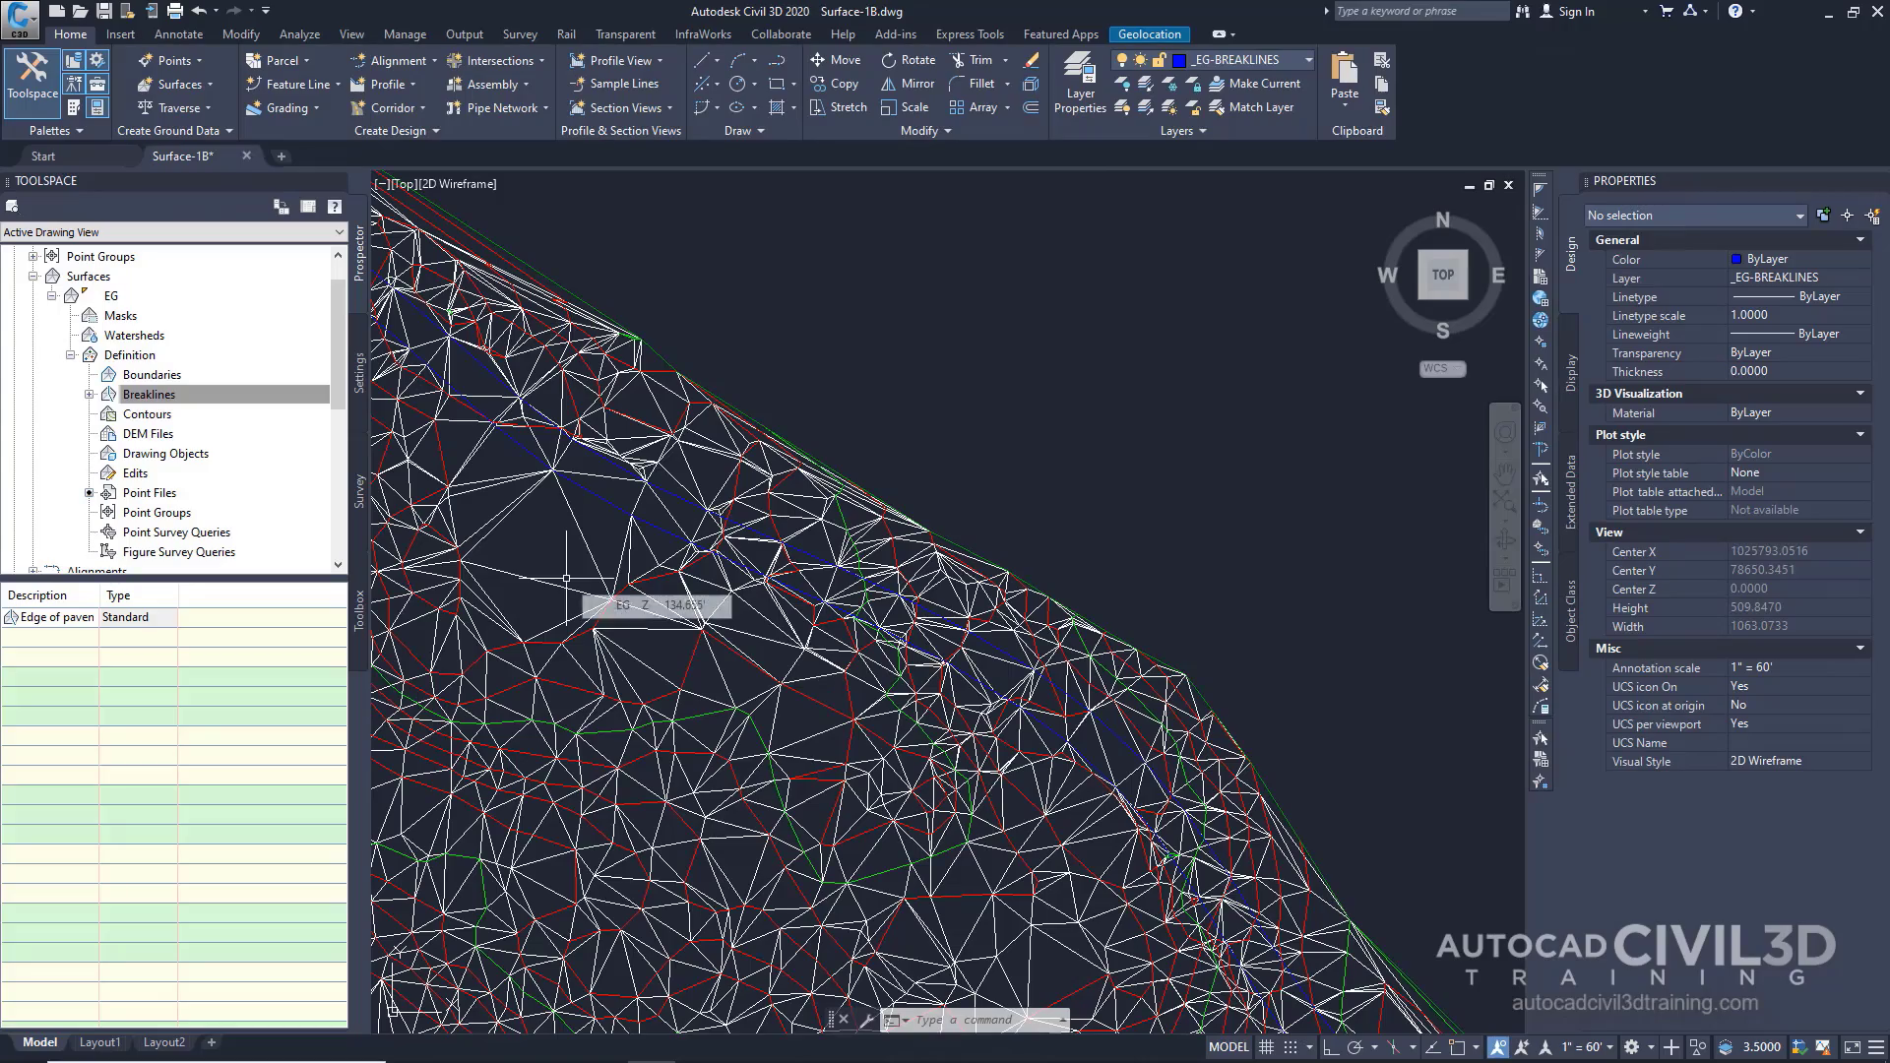
mouse_move(567, 579)
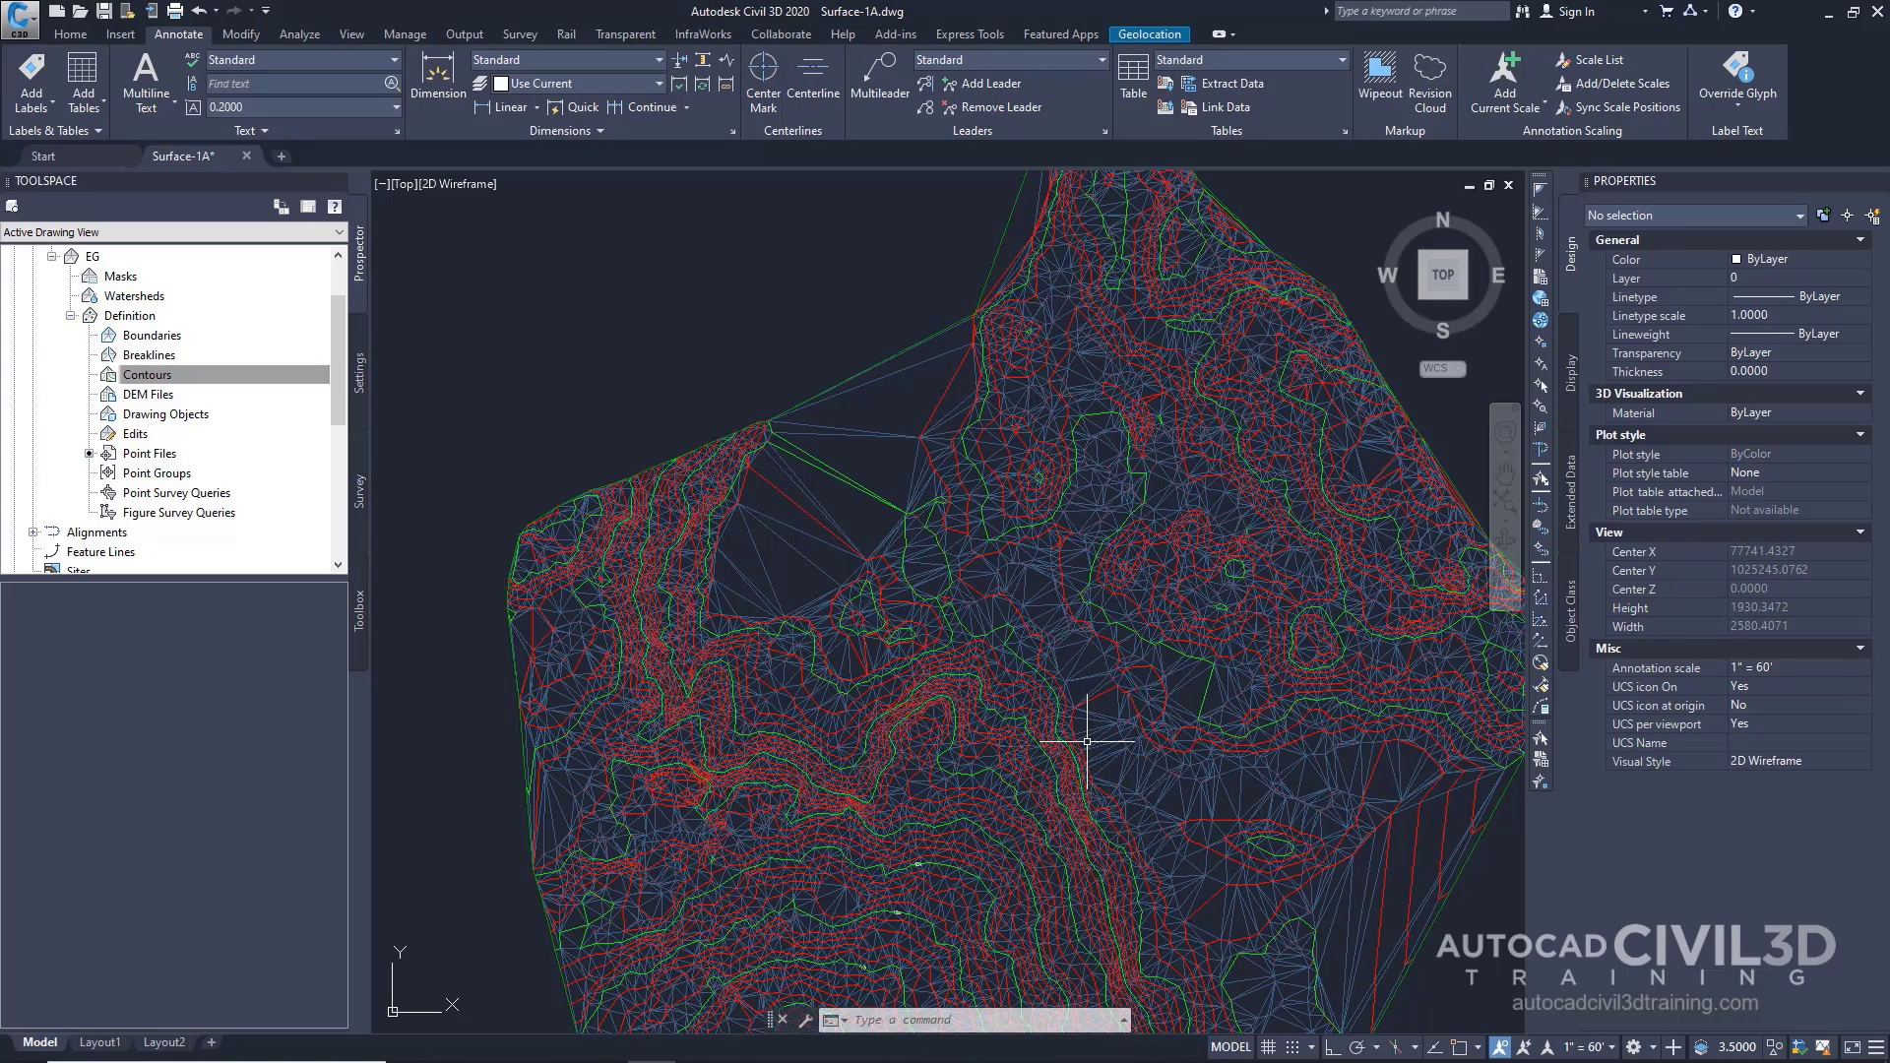
- Examine the contours and triangles of the EG surface in the Surface-1A drawing, both up close and as a whole
mouse_move(1106, 741)
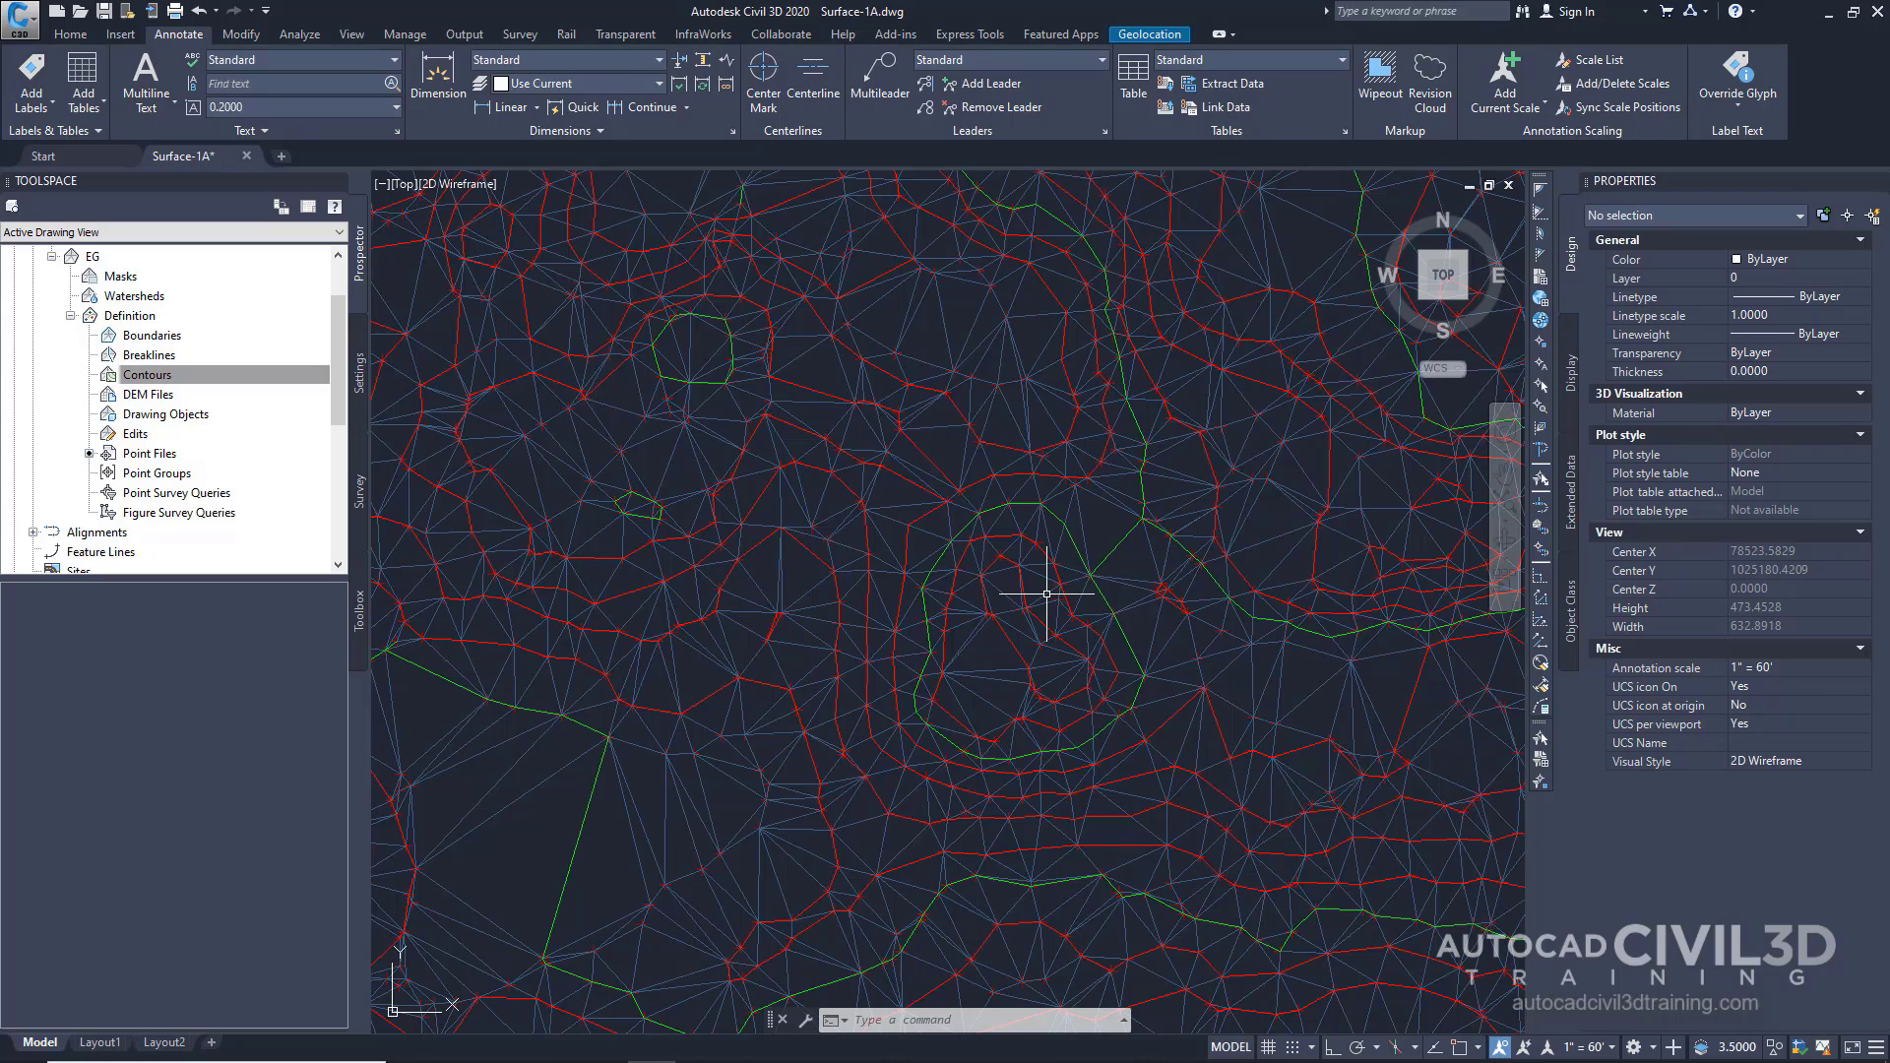
mouse_move(1047, 593)
scroll(1015, 596, "down", 6)
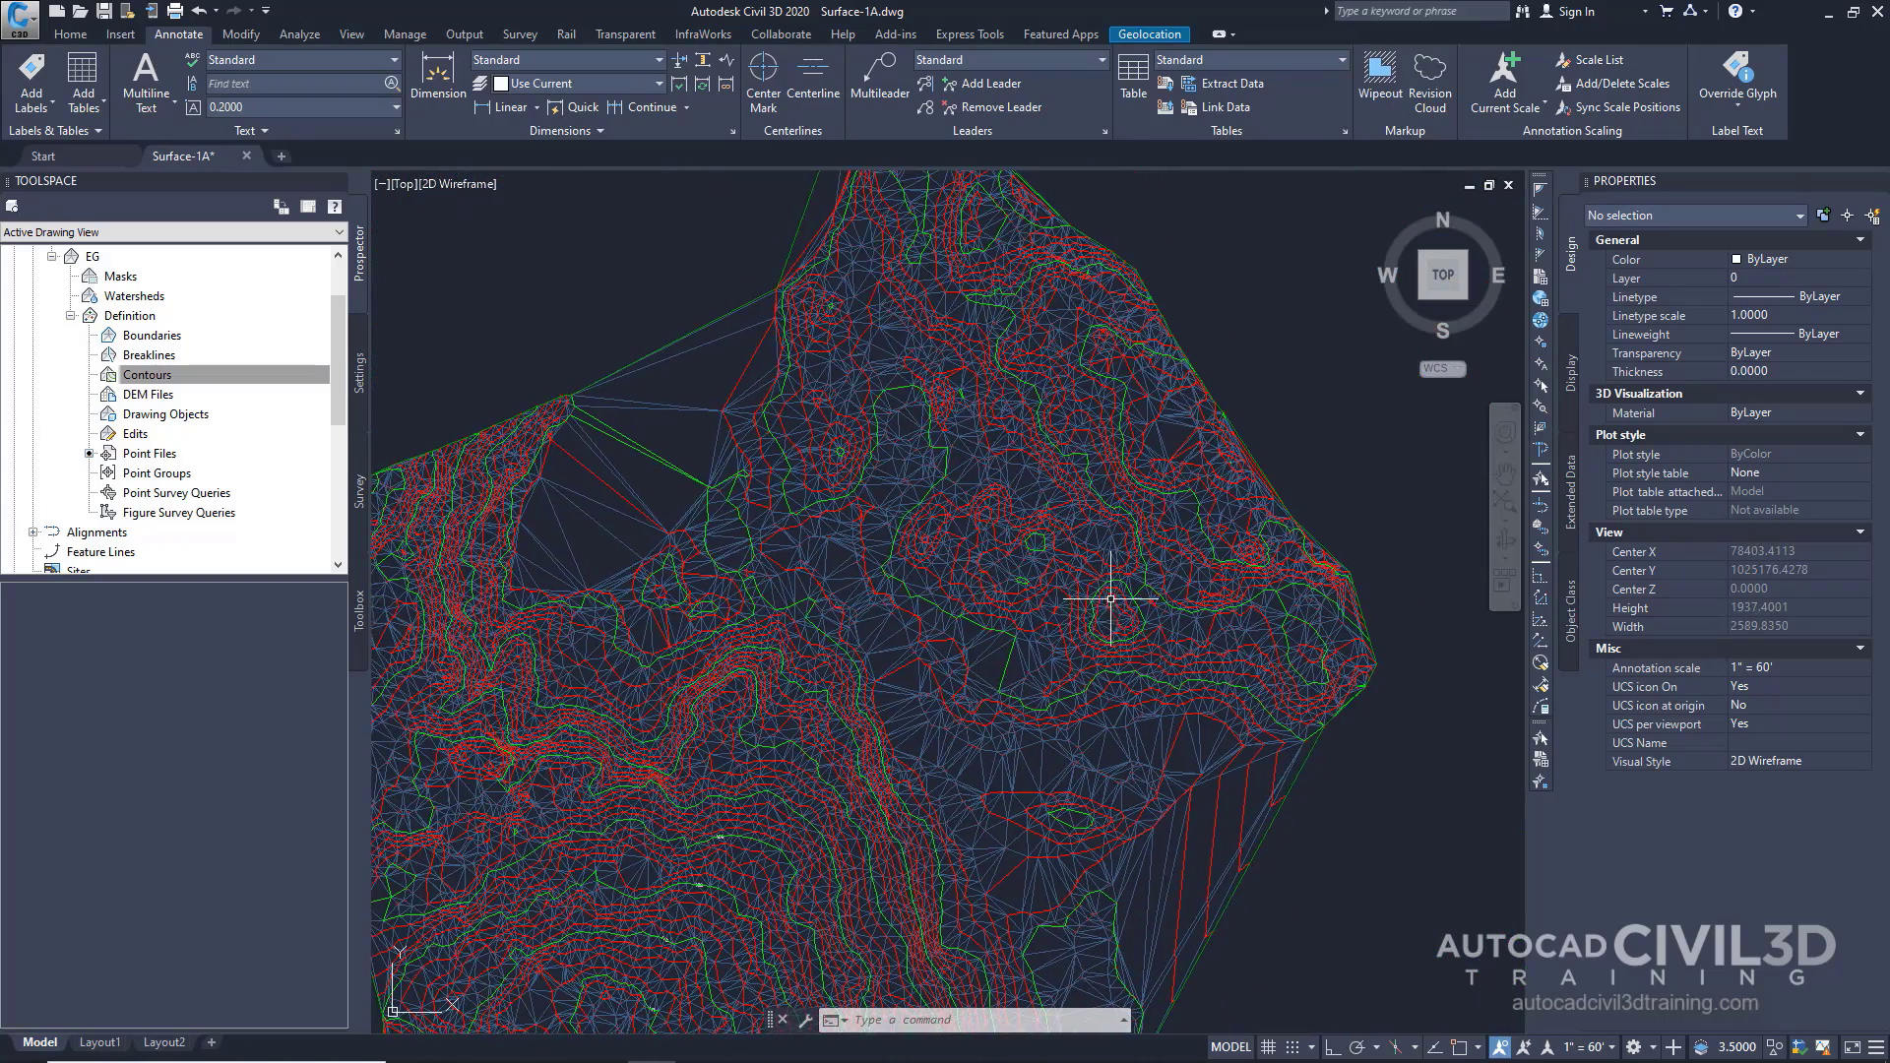
mouse_move(1000, 663)
middle_mouse_down()
mouse_move(1122, 579)
mouse_move(1109, 546)
mouse_move(1129, 560)
middle_mouse_up()
scroll(1121, 578, "down", 2)
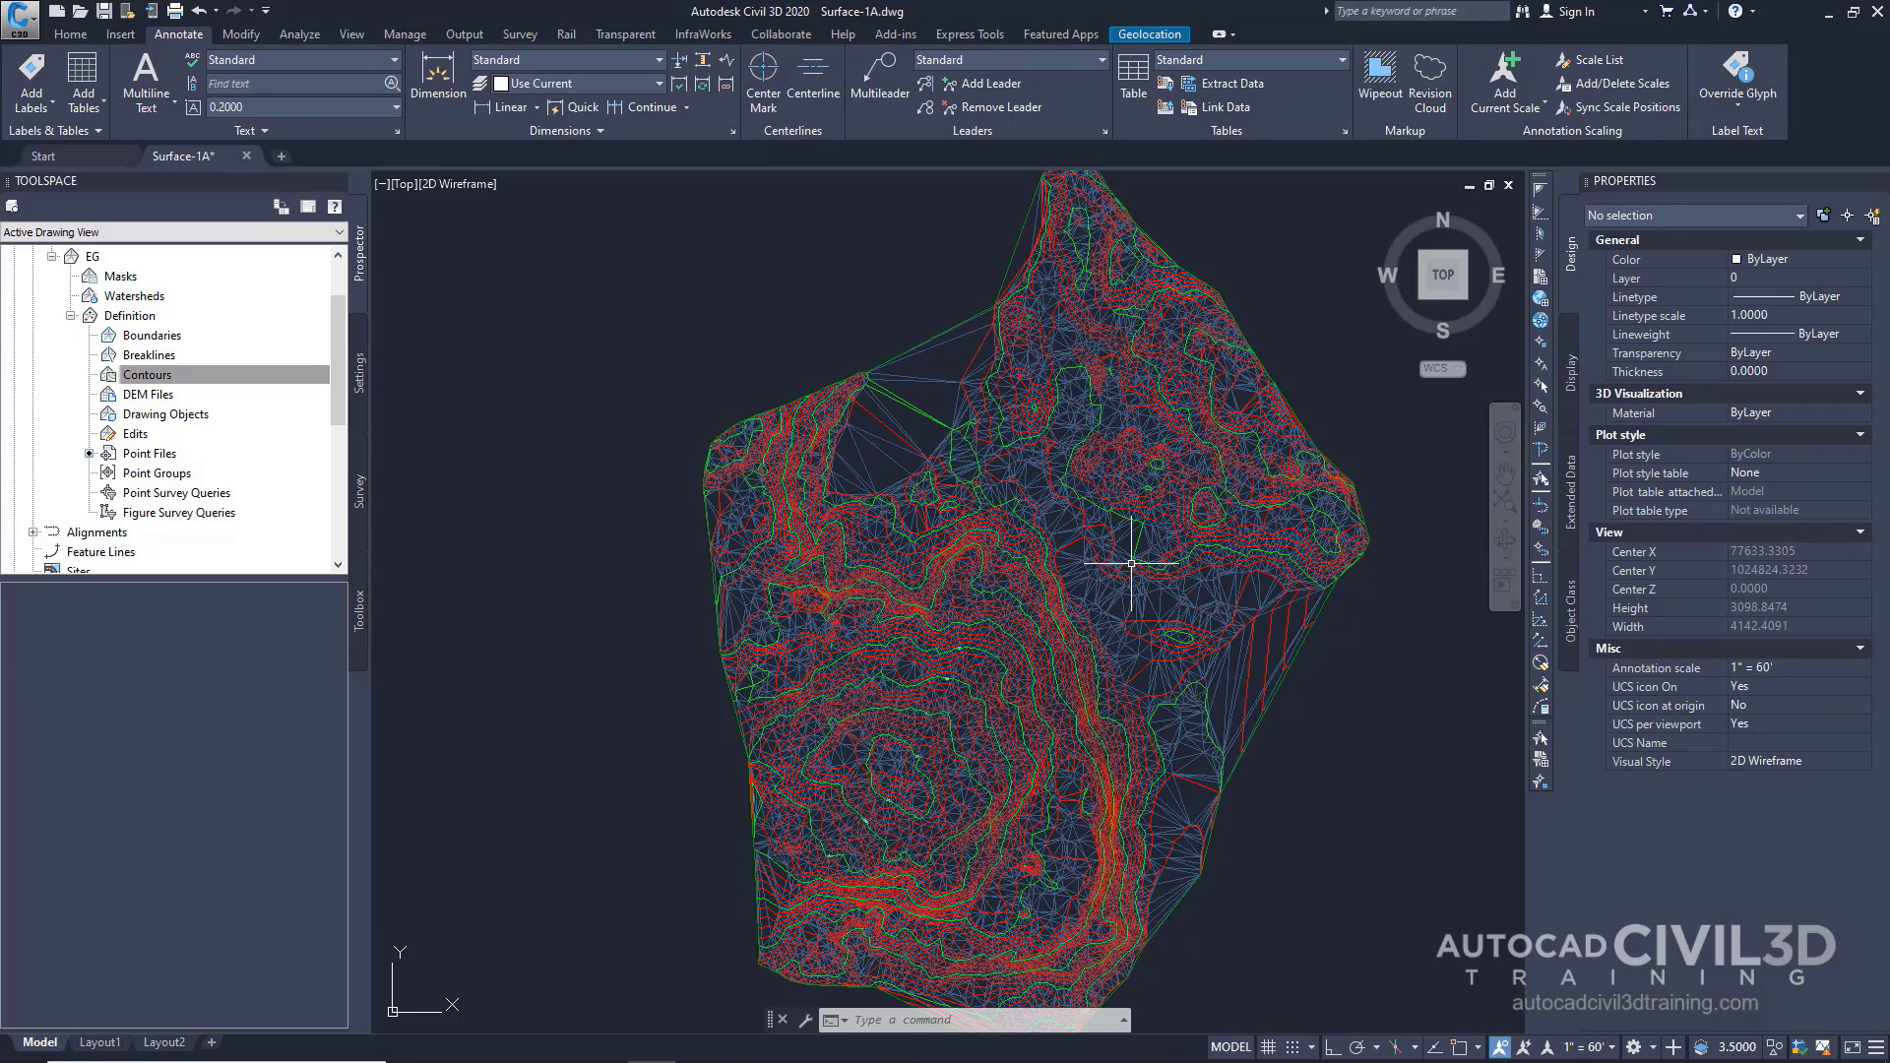
mouse_move(1131, 563)
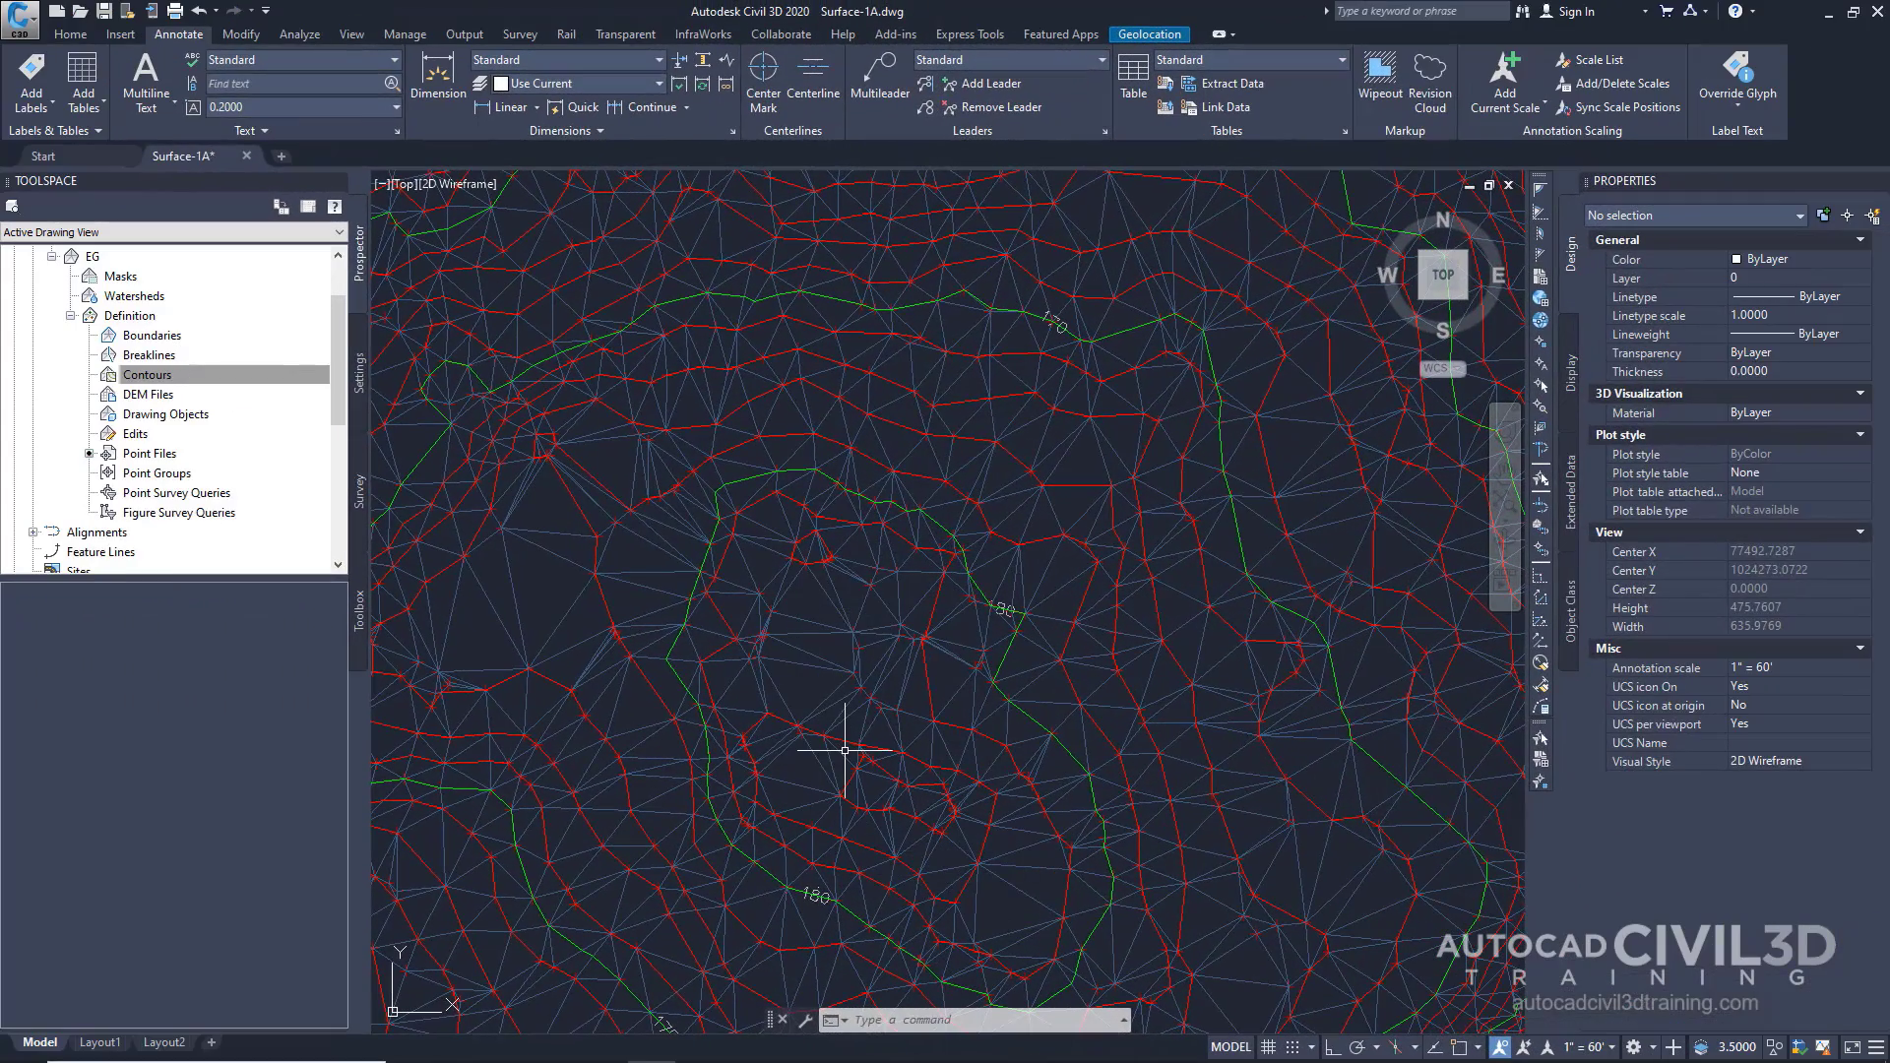
mouse_move(844, 750)
mouse_move(883, 665)
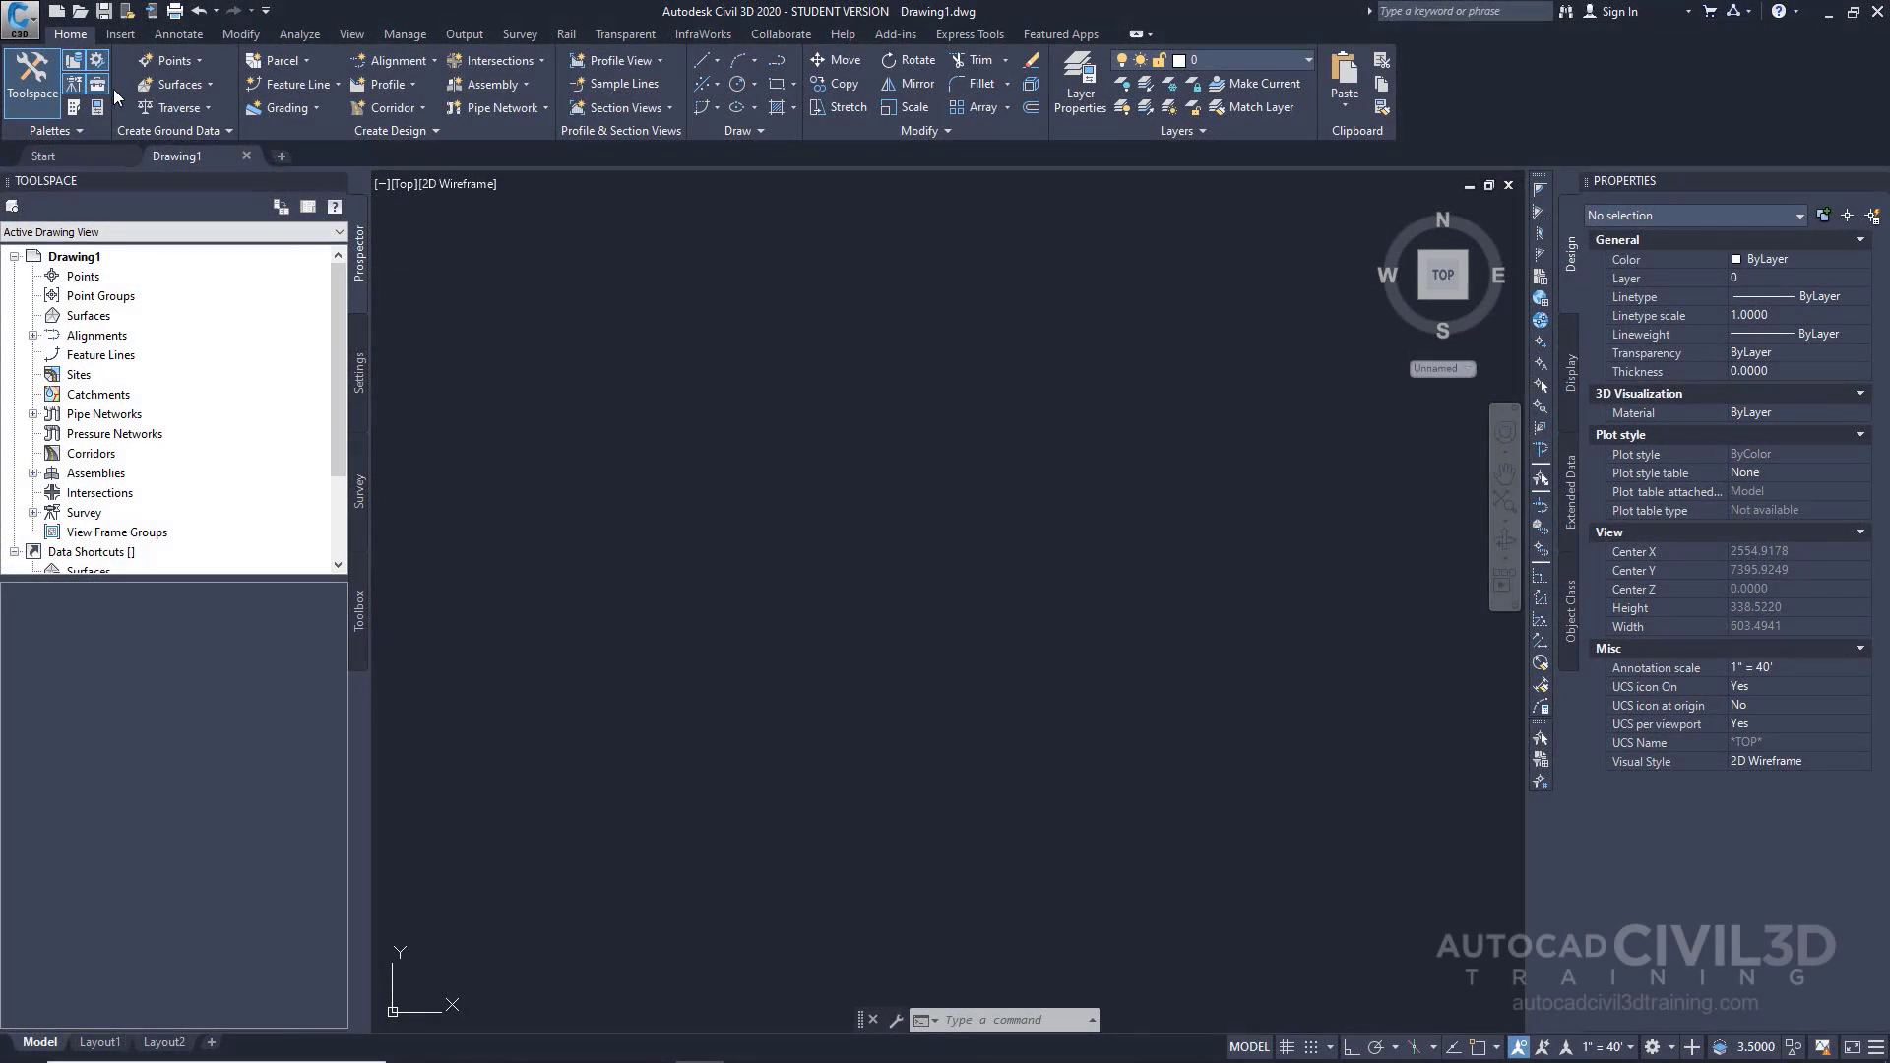
- Open the Surface-2 drawing from the Drawings folder inside Civil Tutorials
left_click(23, 22)
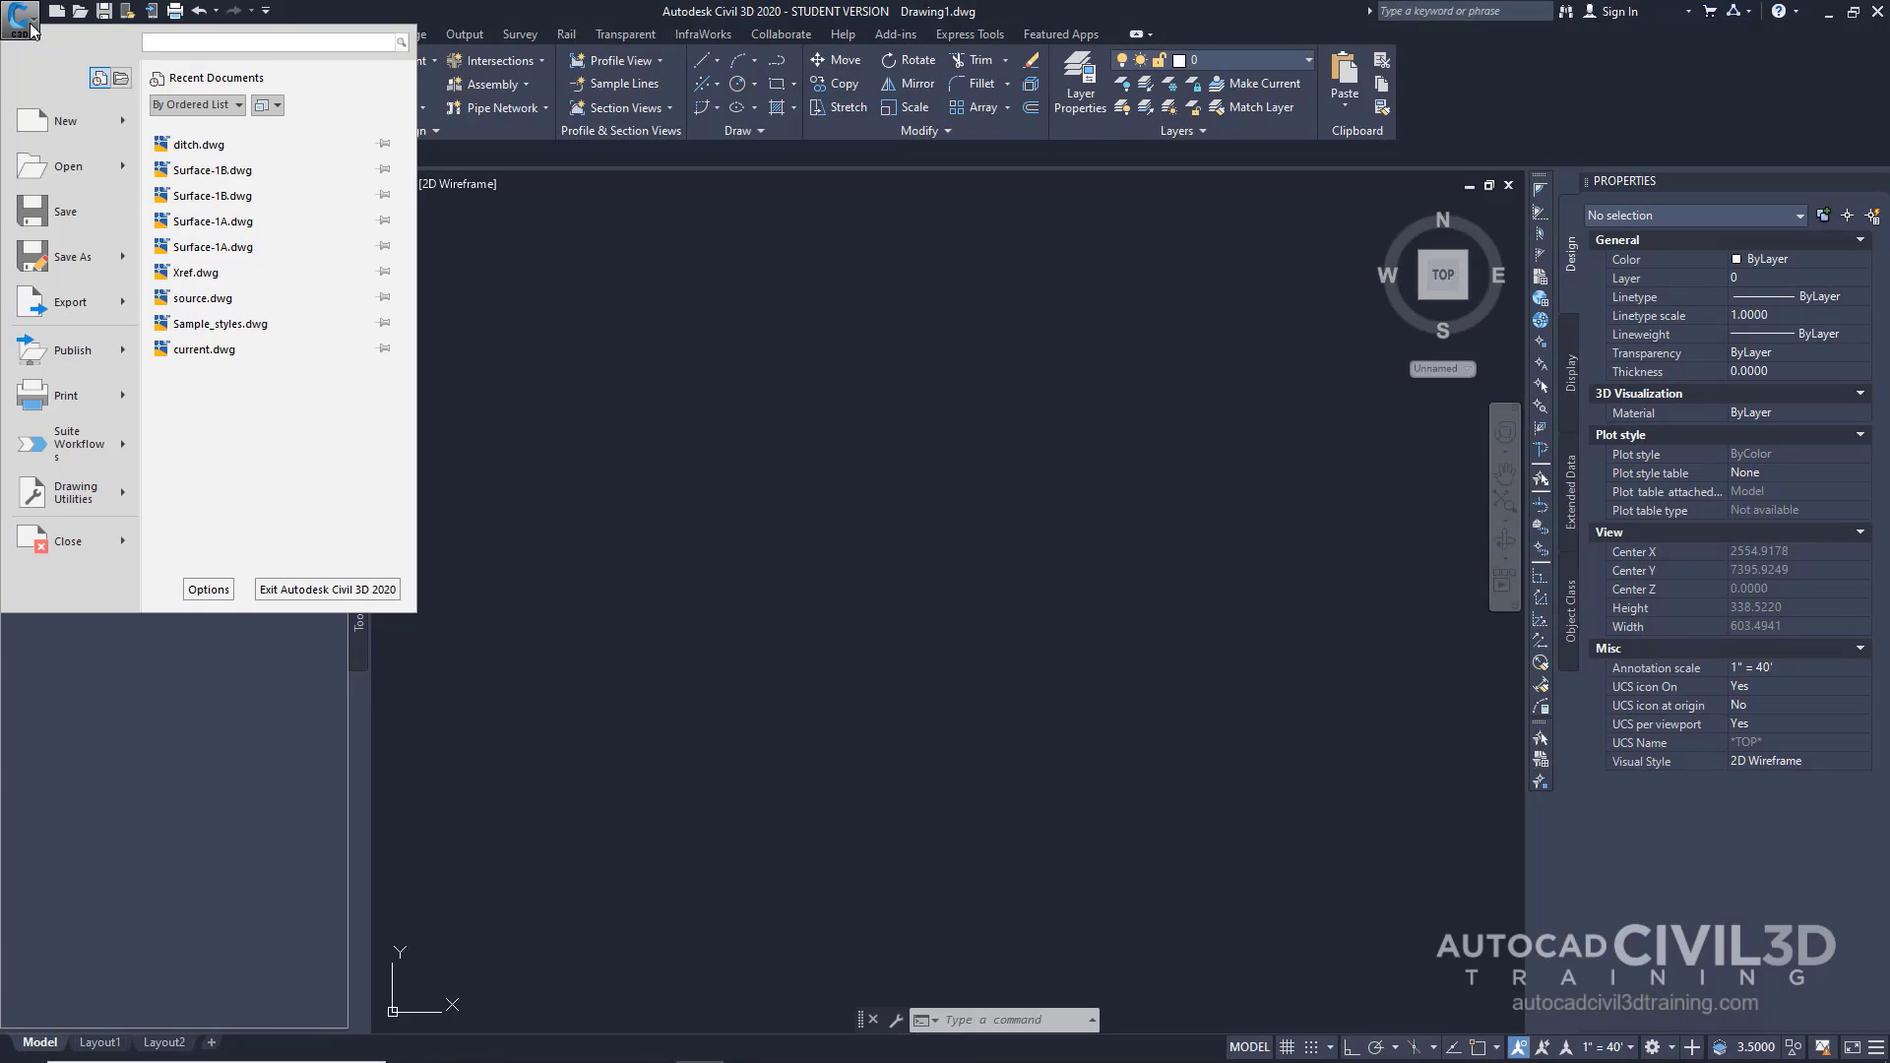
left_click(62, 175)
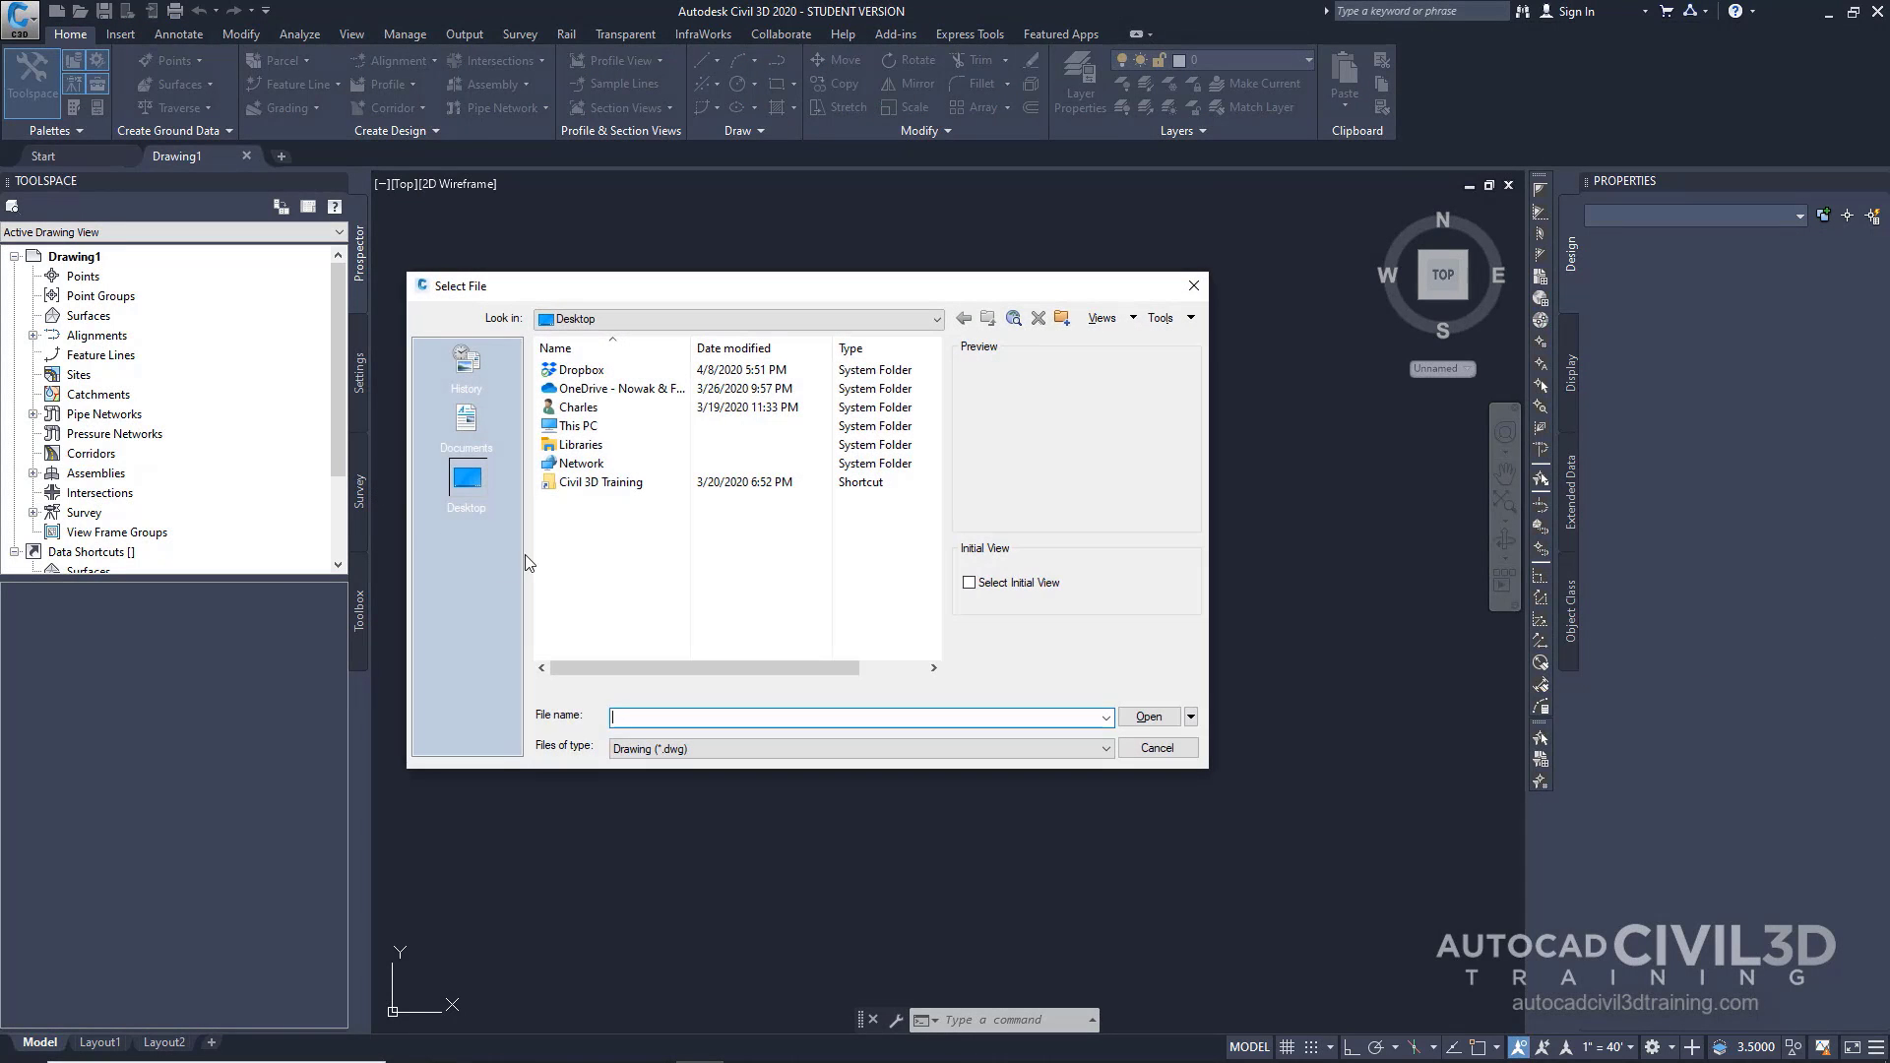
double_click(638, 485)
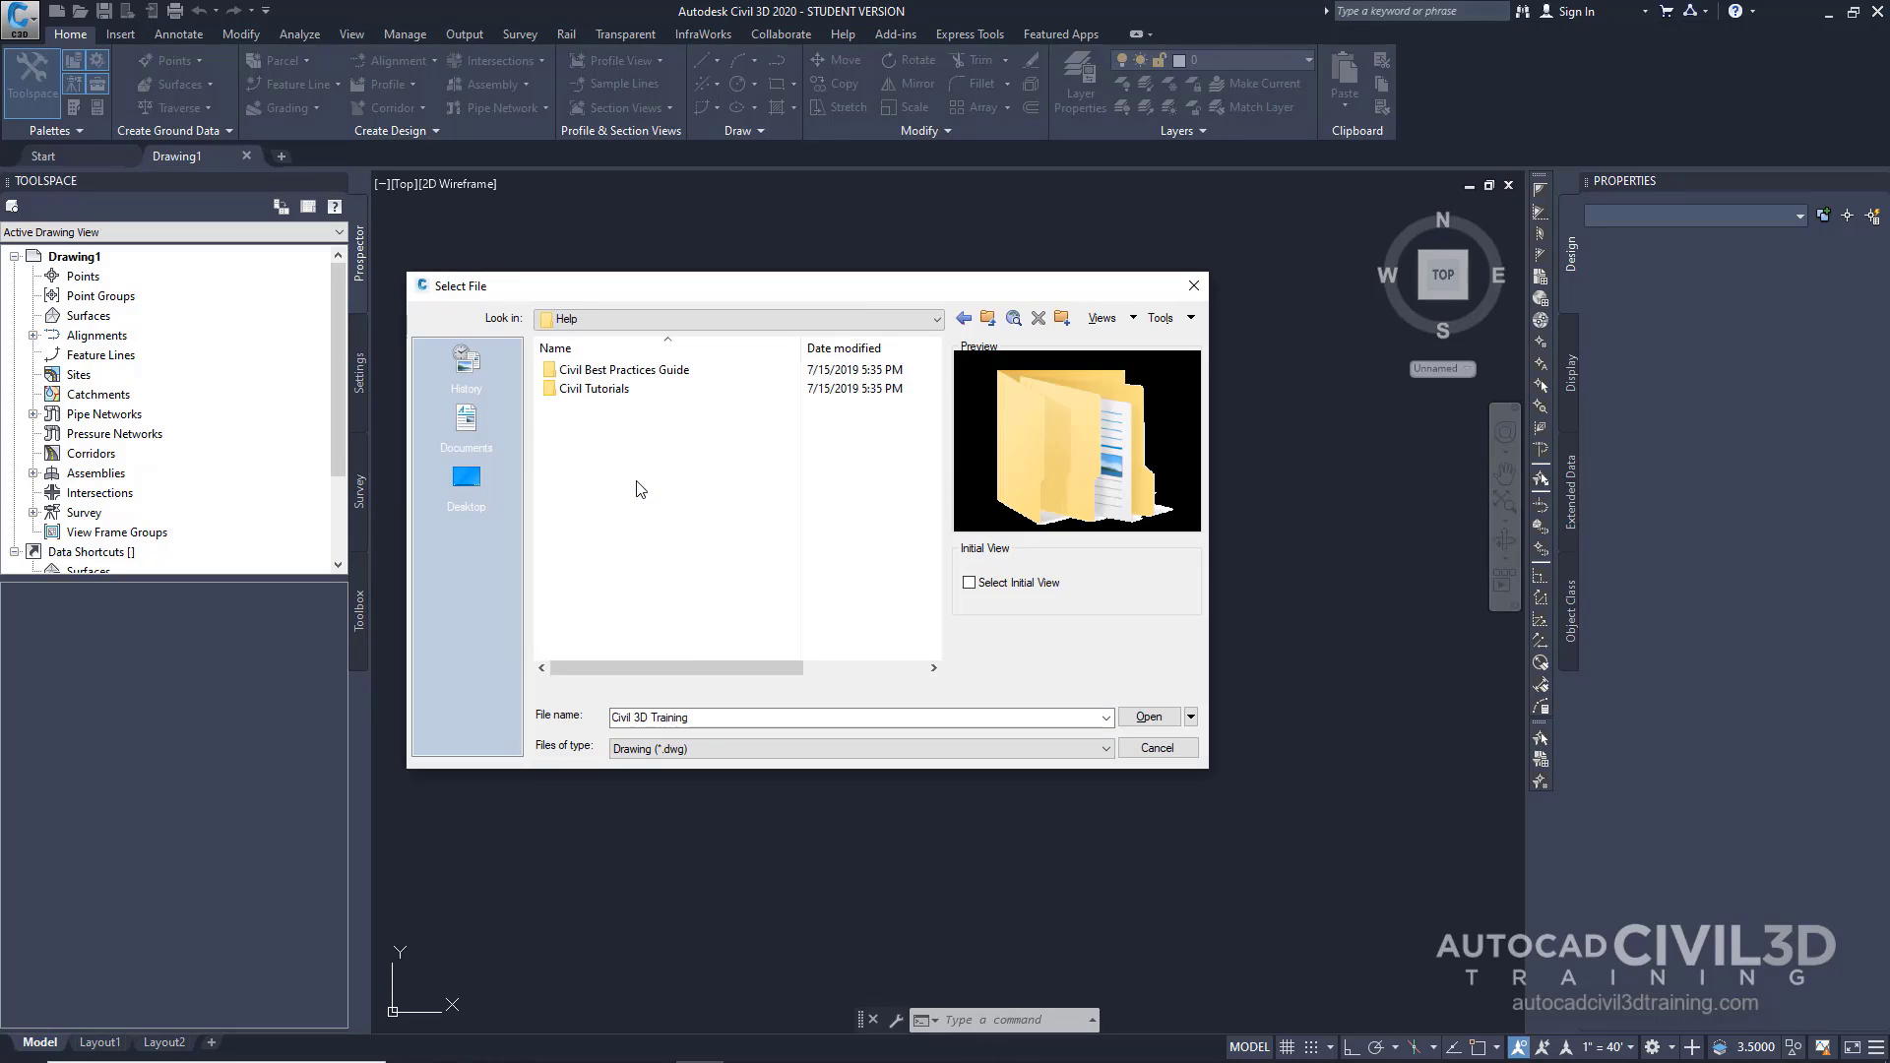
double_click(607, 392)
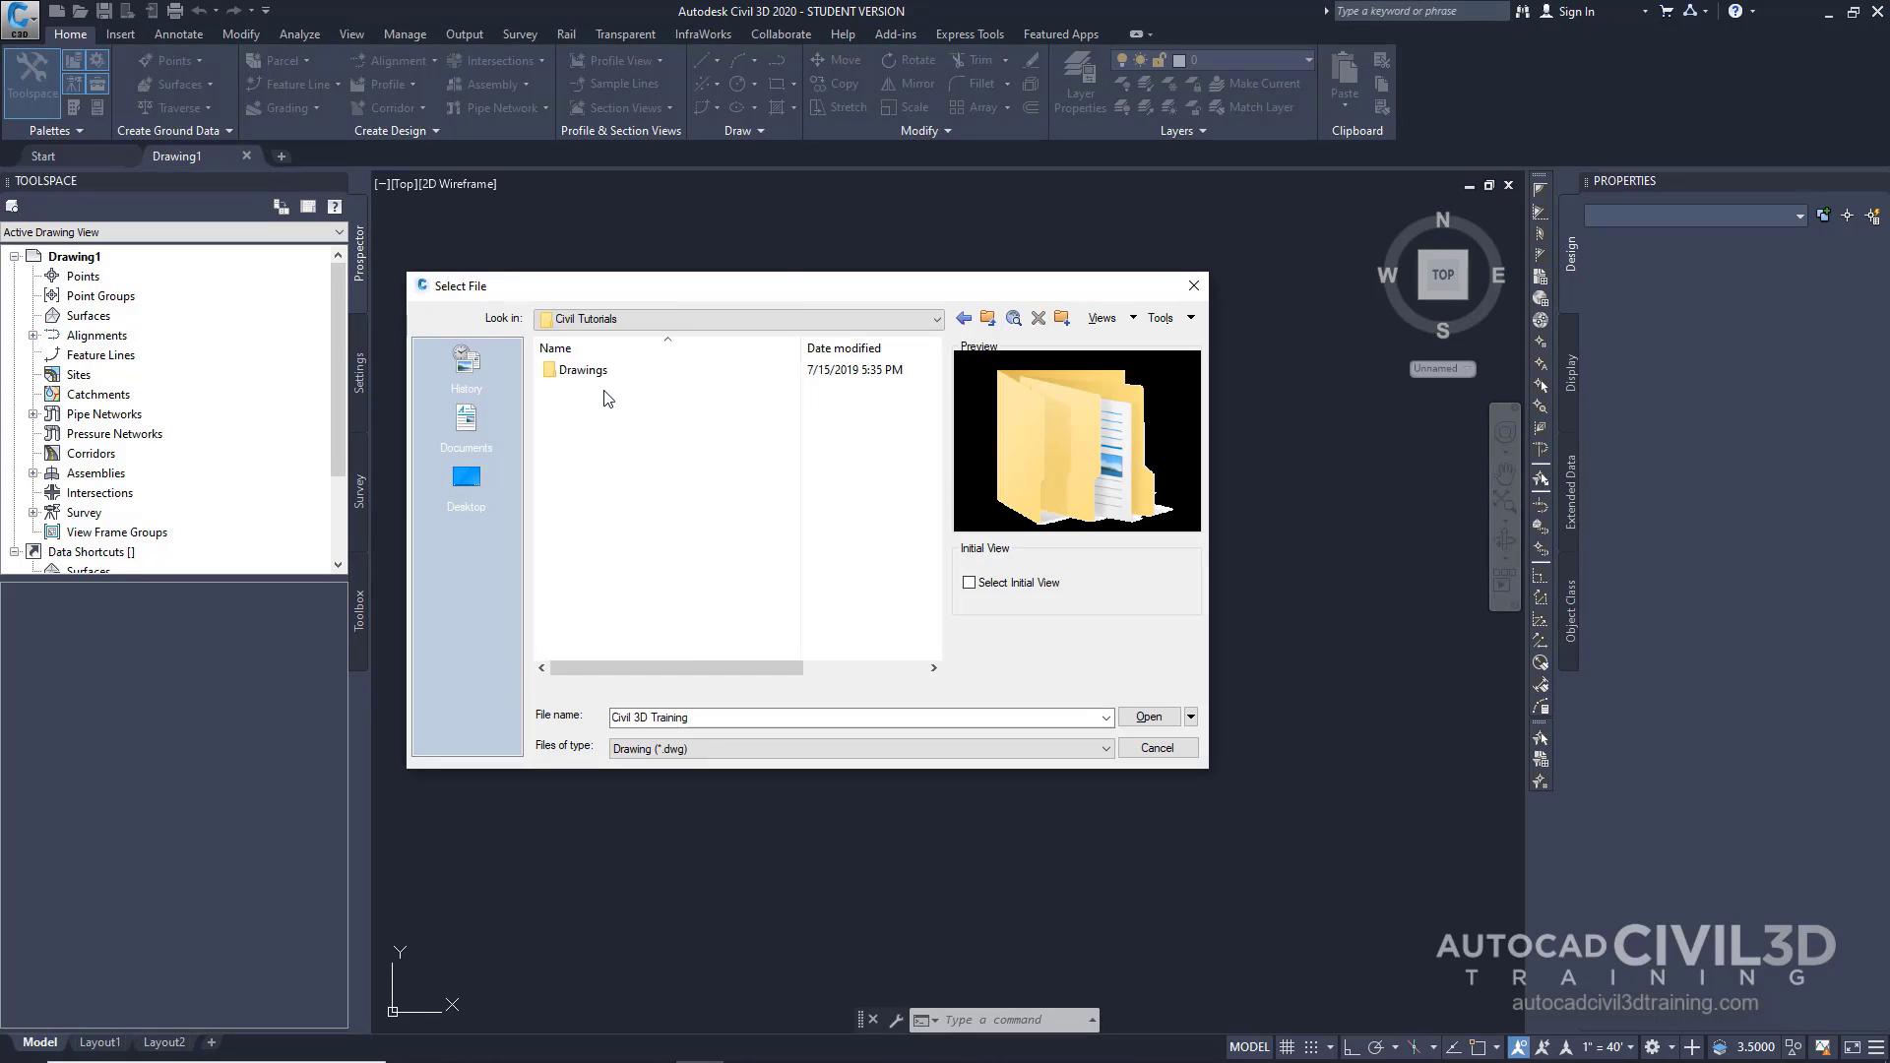
double_click(583, 372)
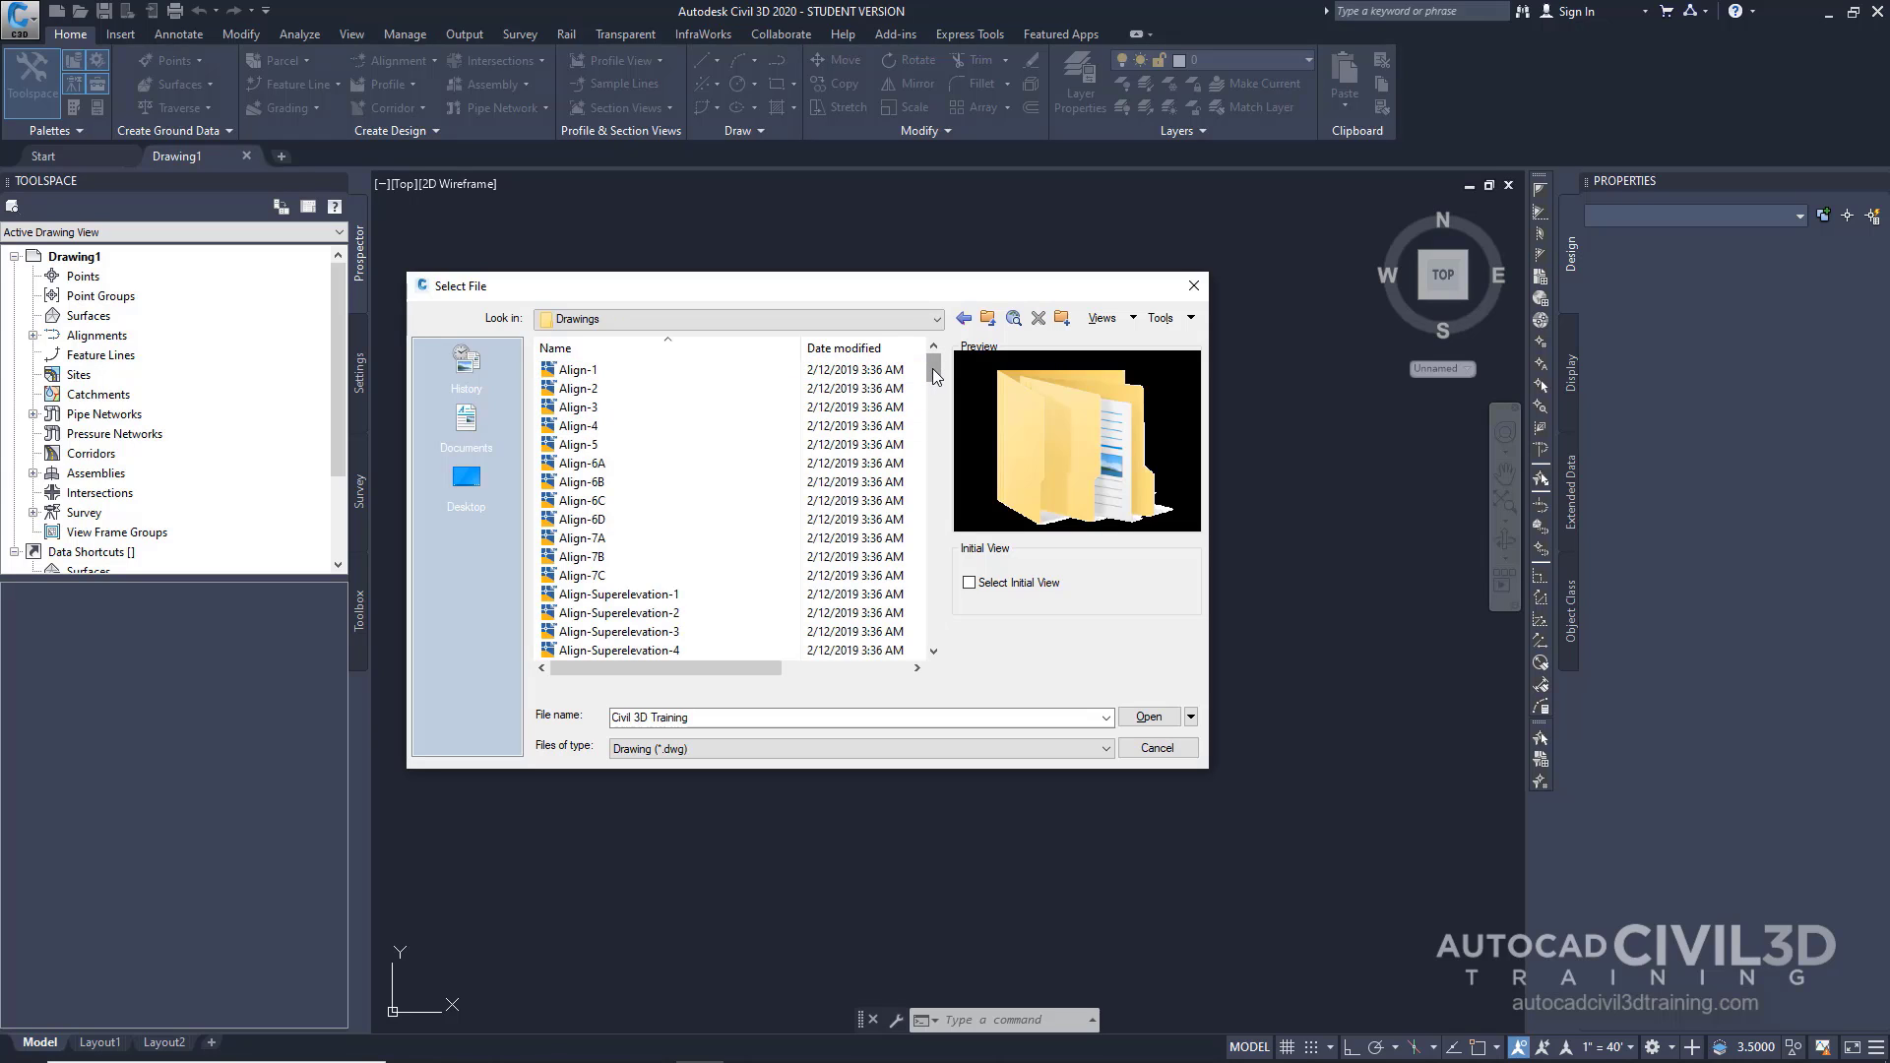
left_click_drag(933, 372, 937, 598)
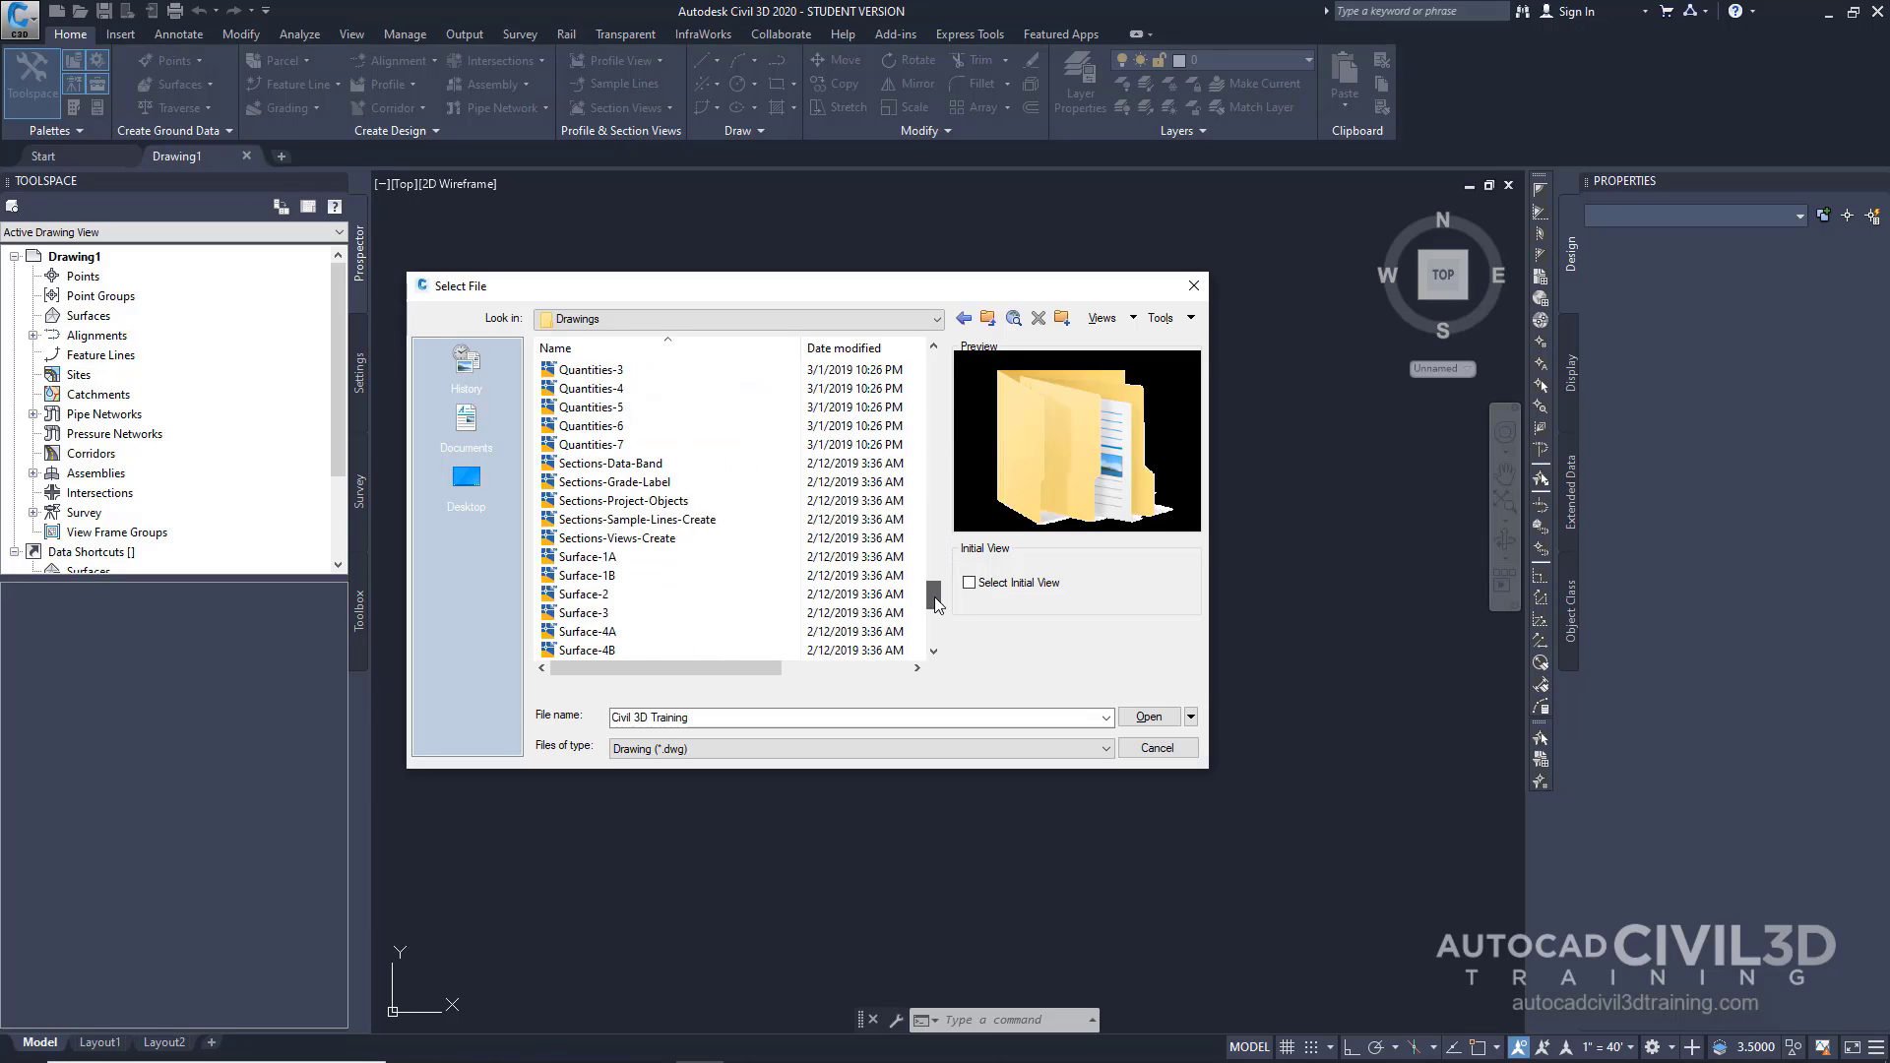
double_click(608, 577)
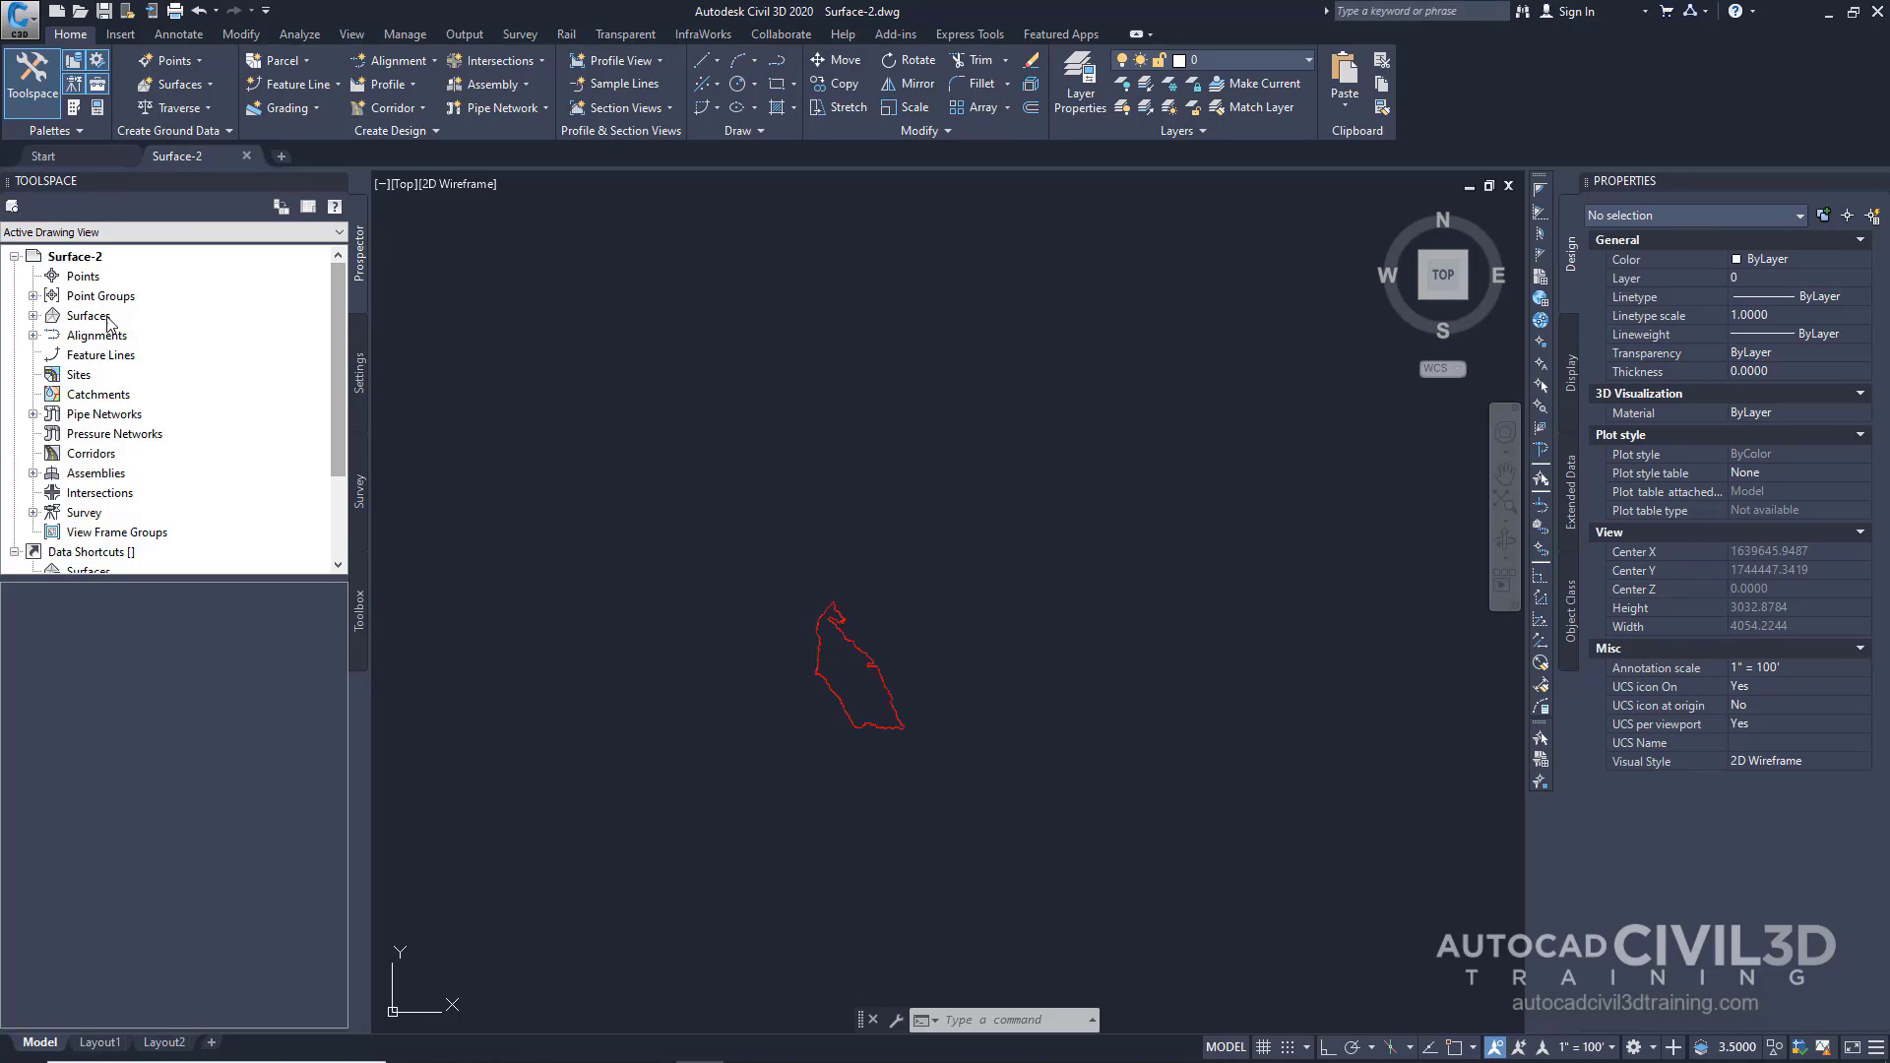
- Add a Data Clip boundary named Site to the EG surface's definition, using the red closed outline in the drawing
left_click(33, 316)
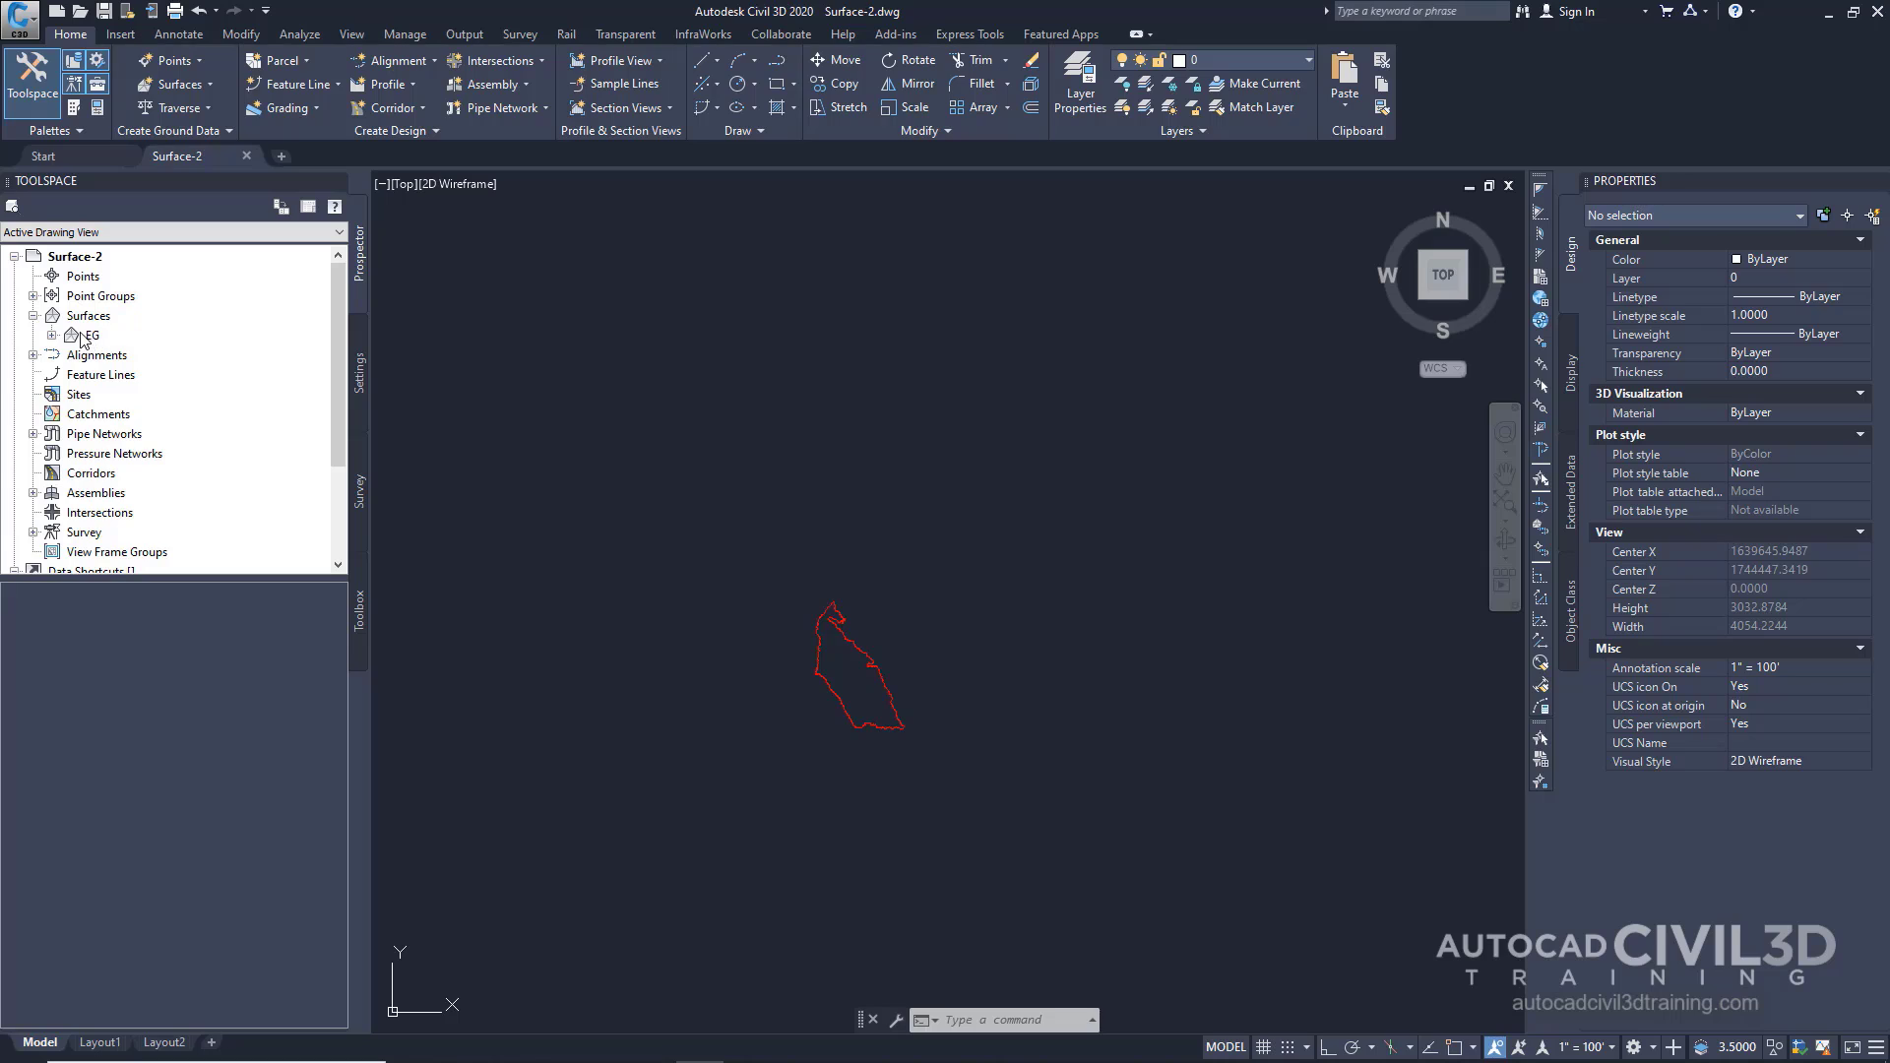
left_click(52, 336)
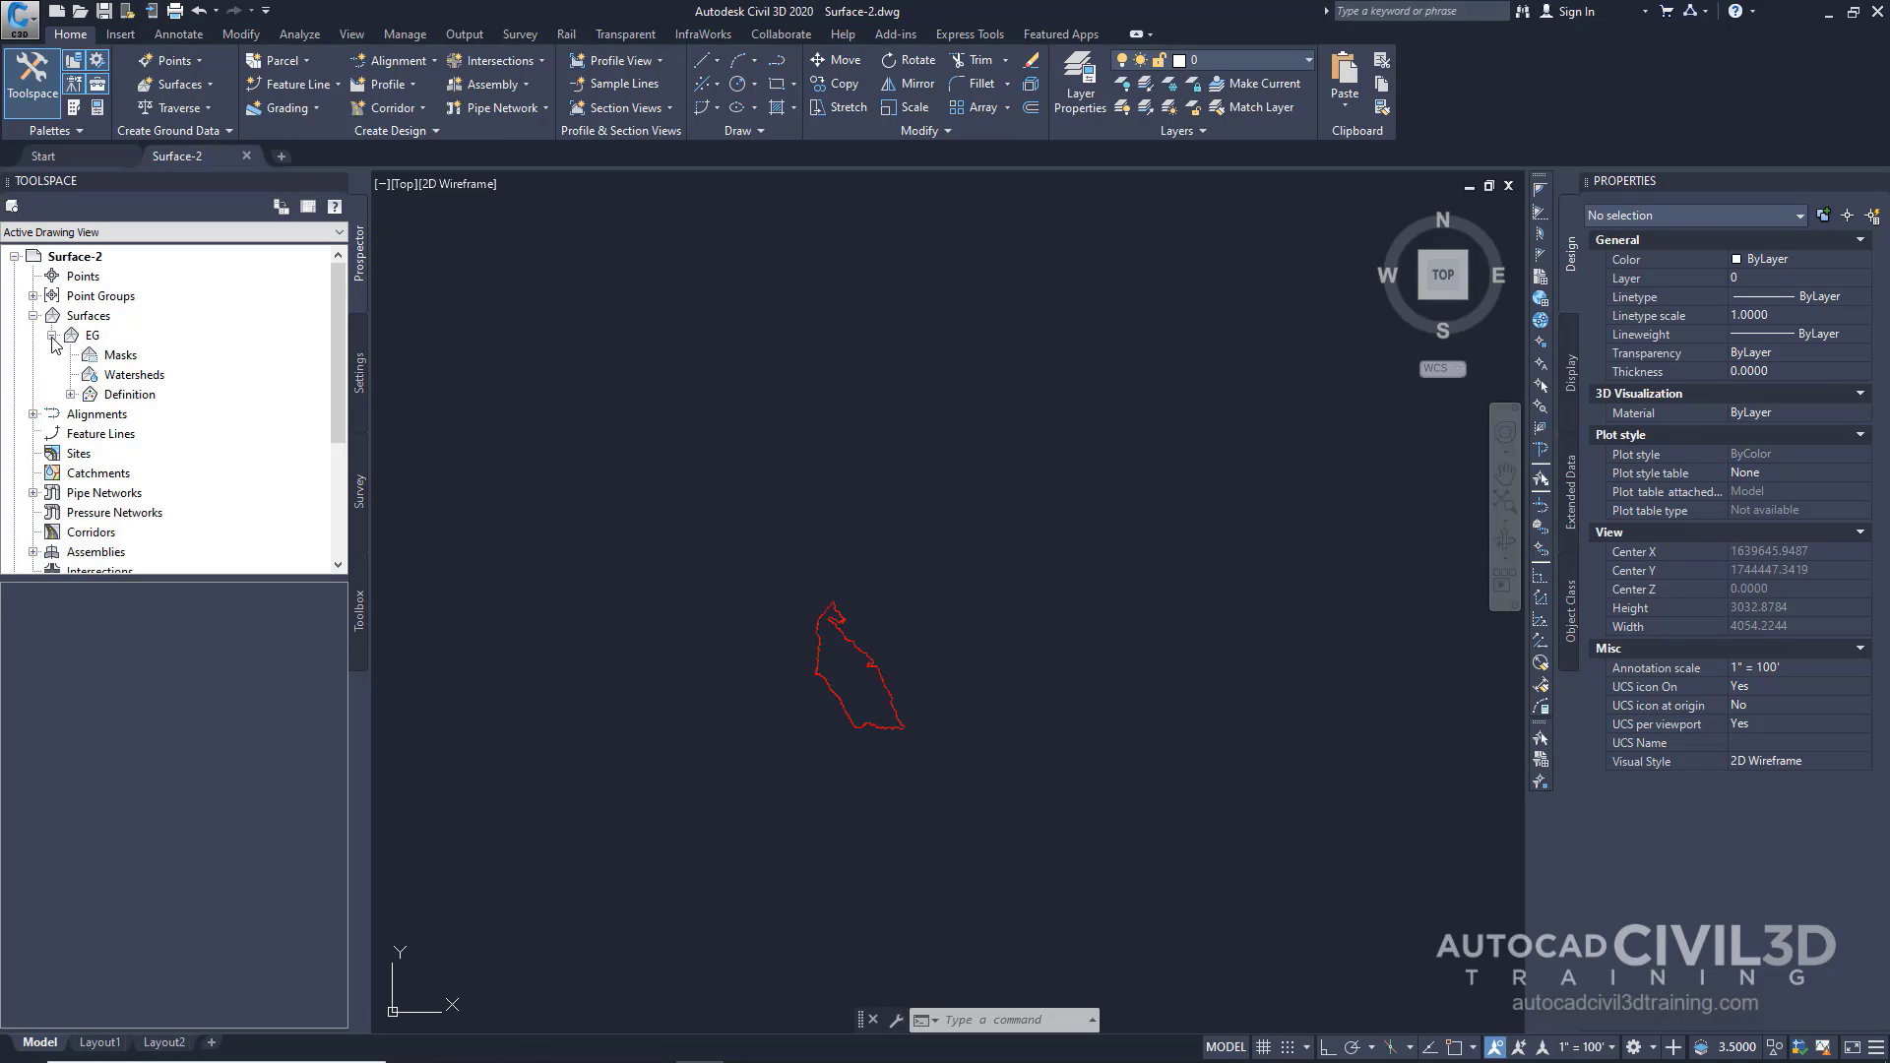
left_click(70, 395)
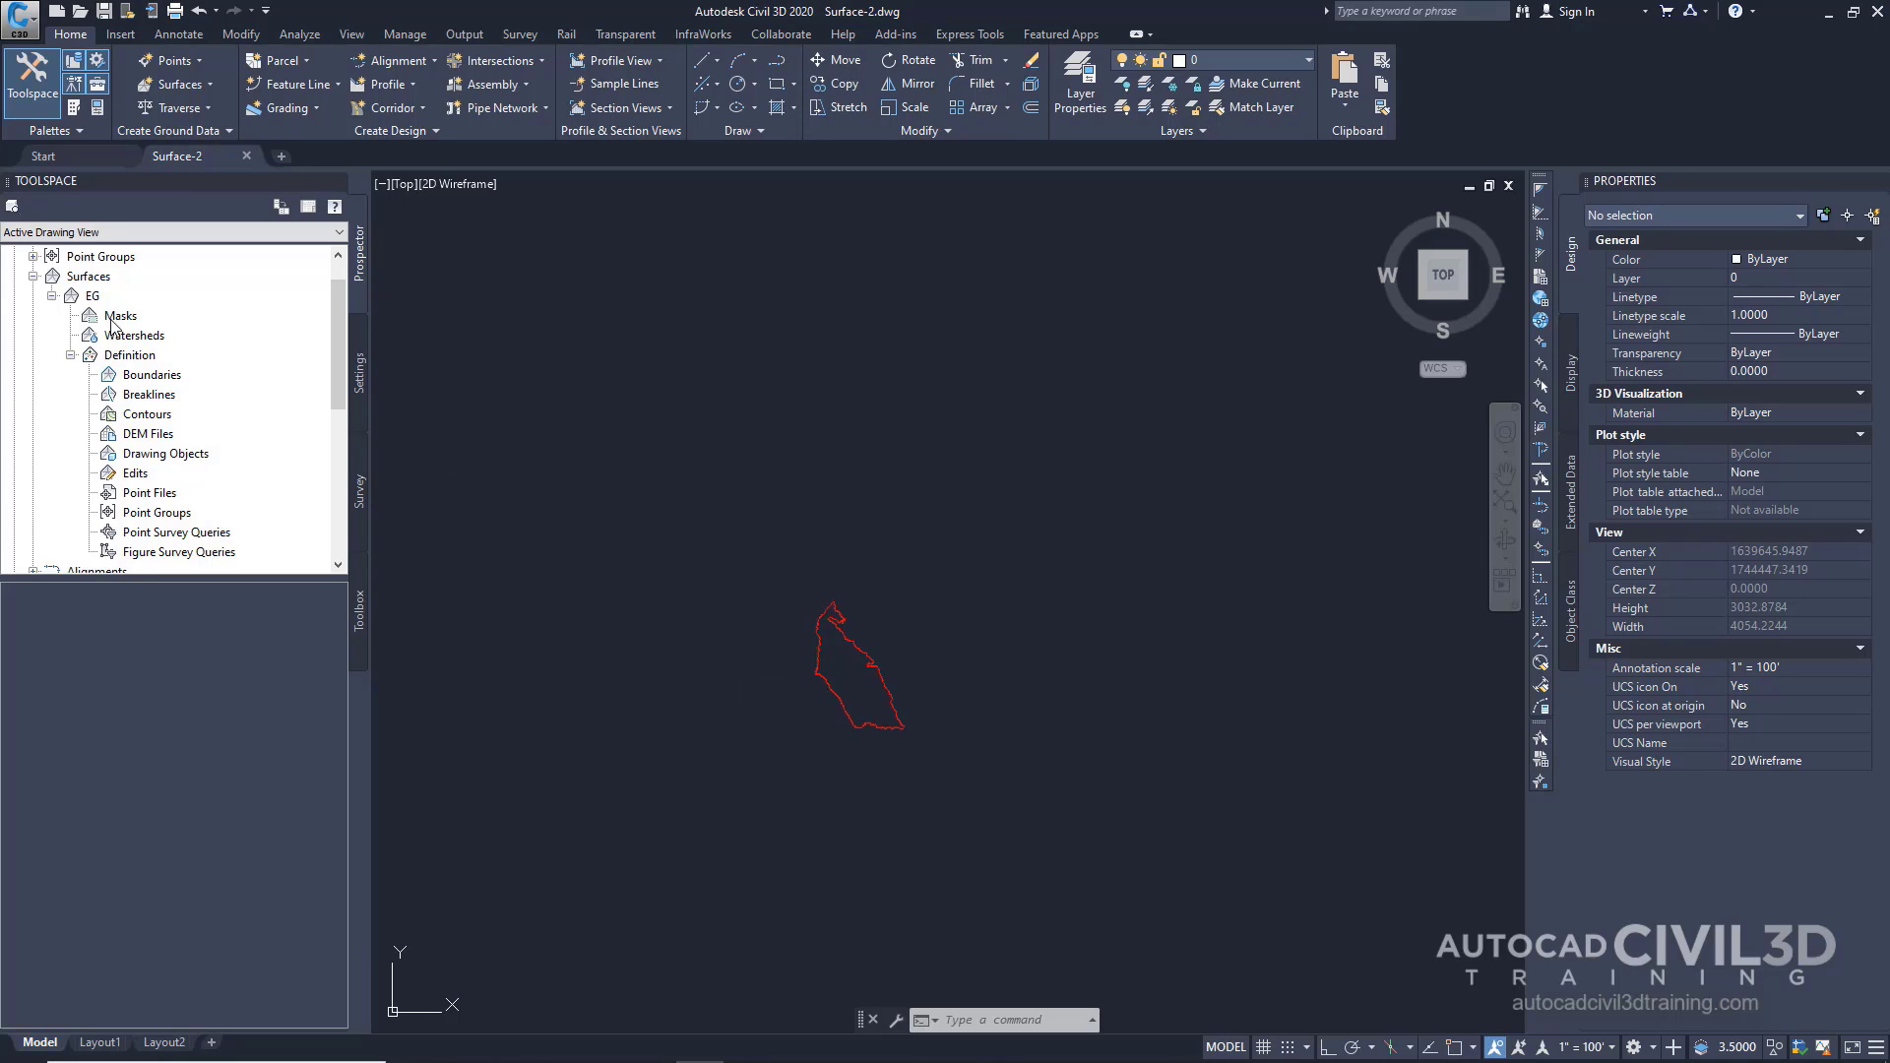
right_click(147, 378)
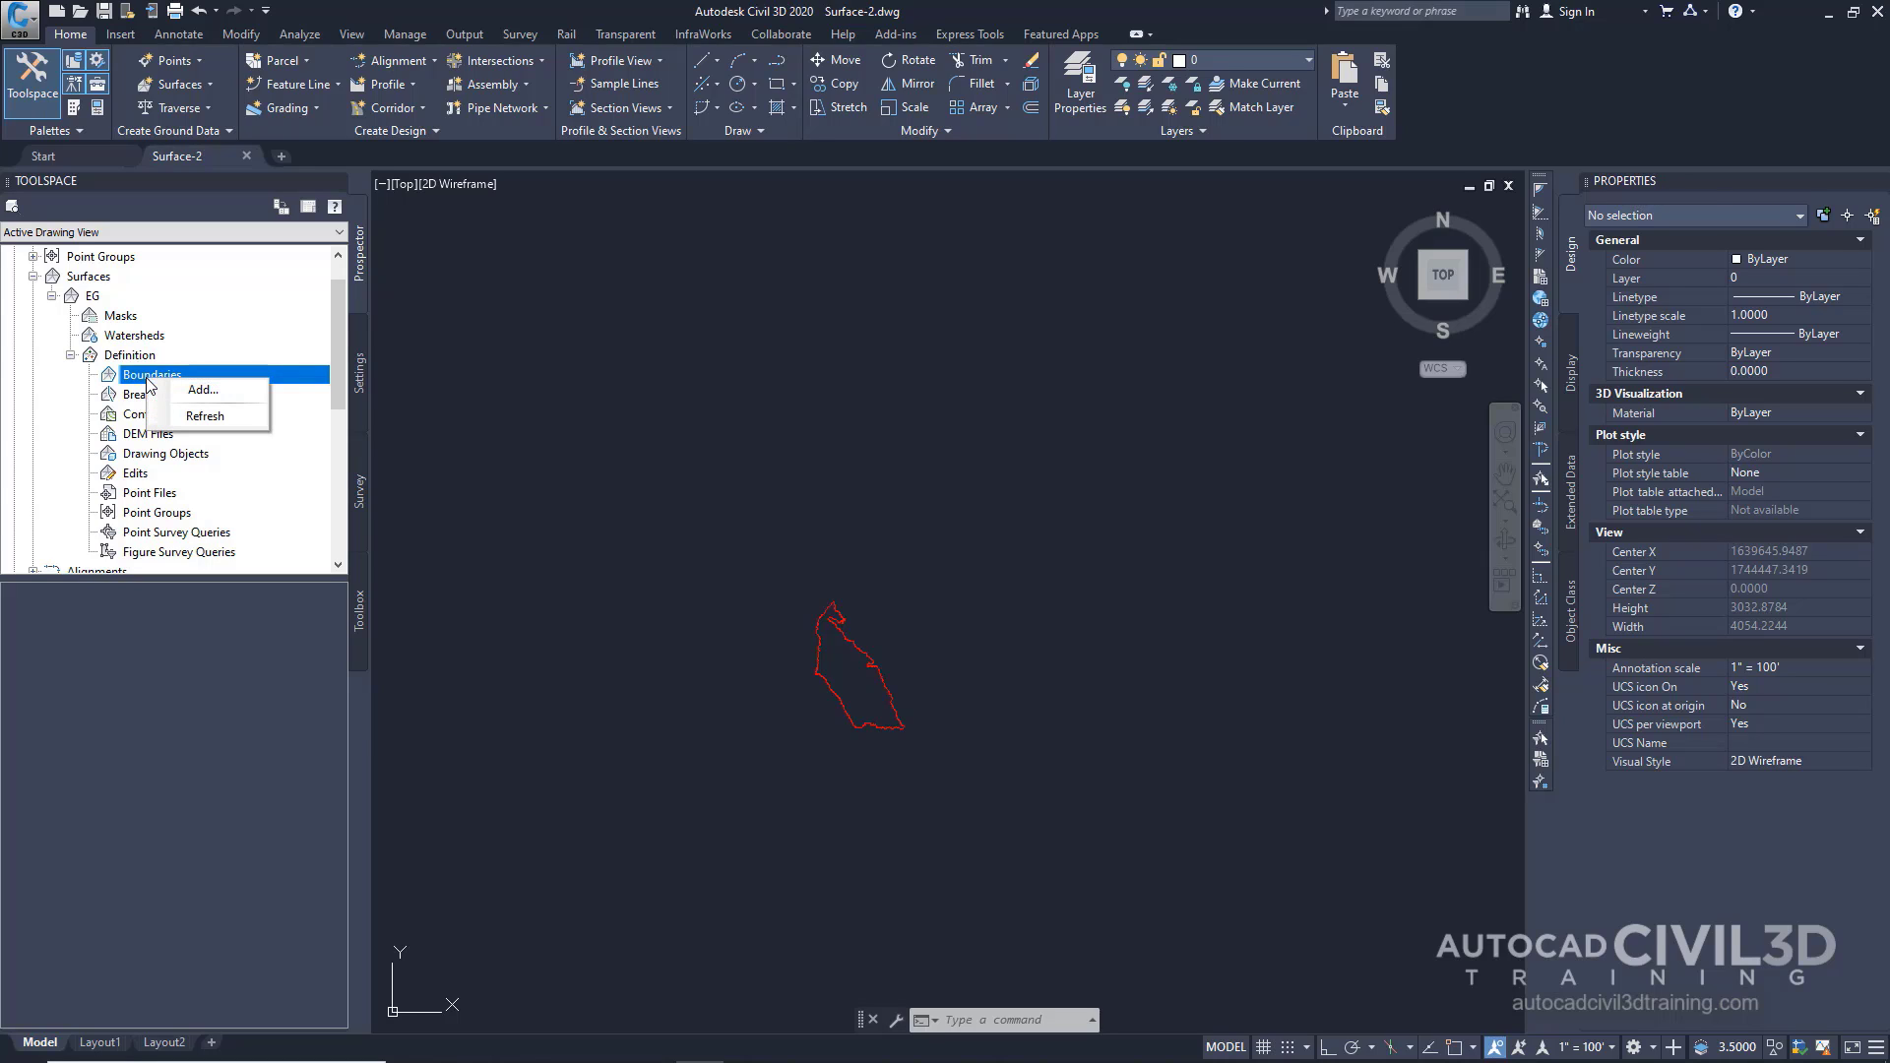
left_click(201, 393)
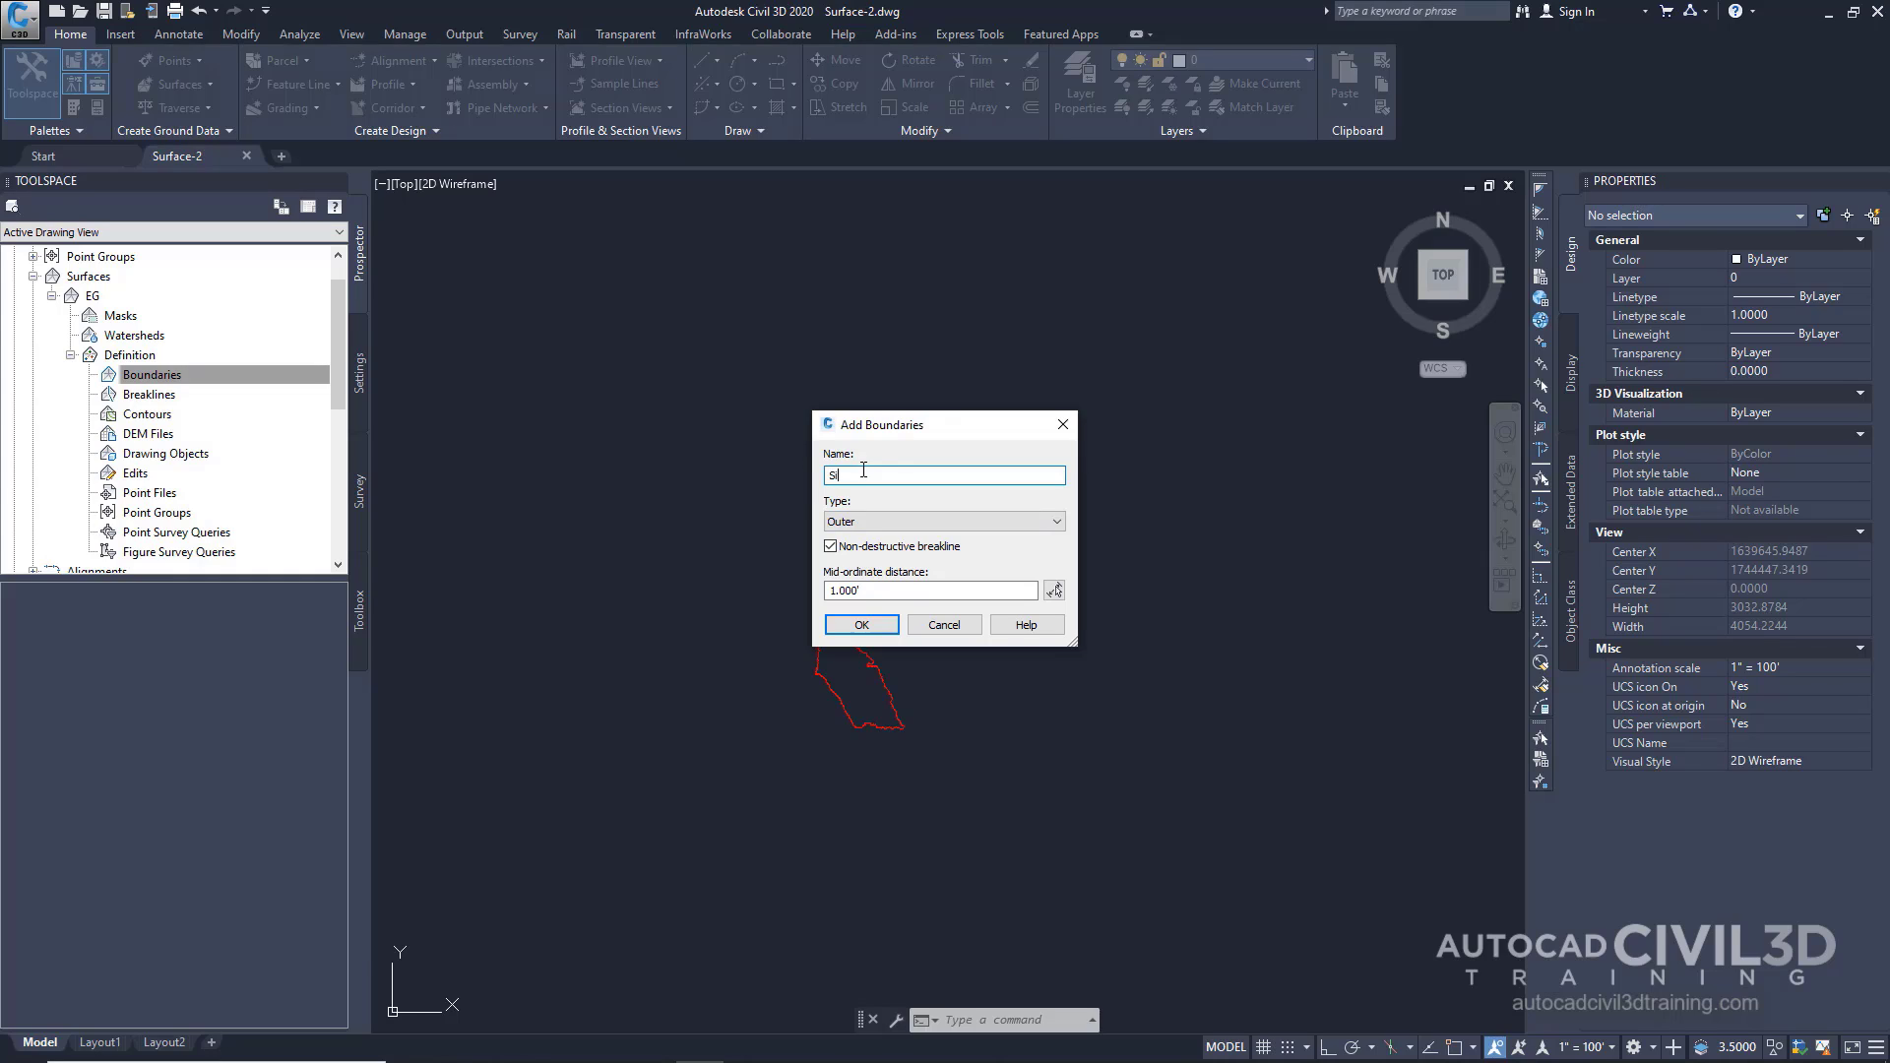
type("te")
left_click(856, 521)
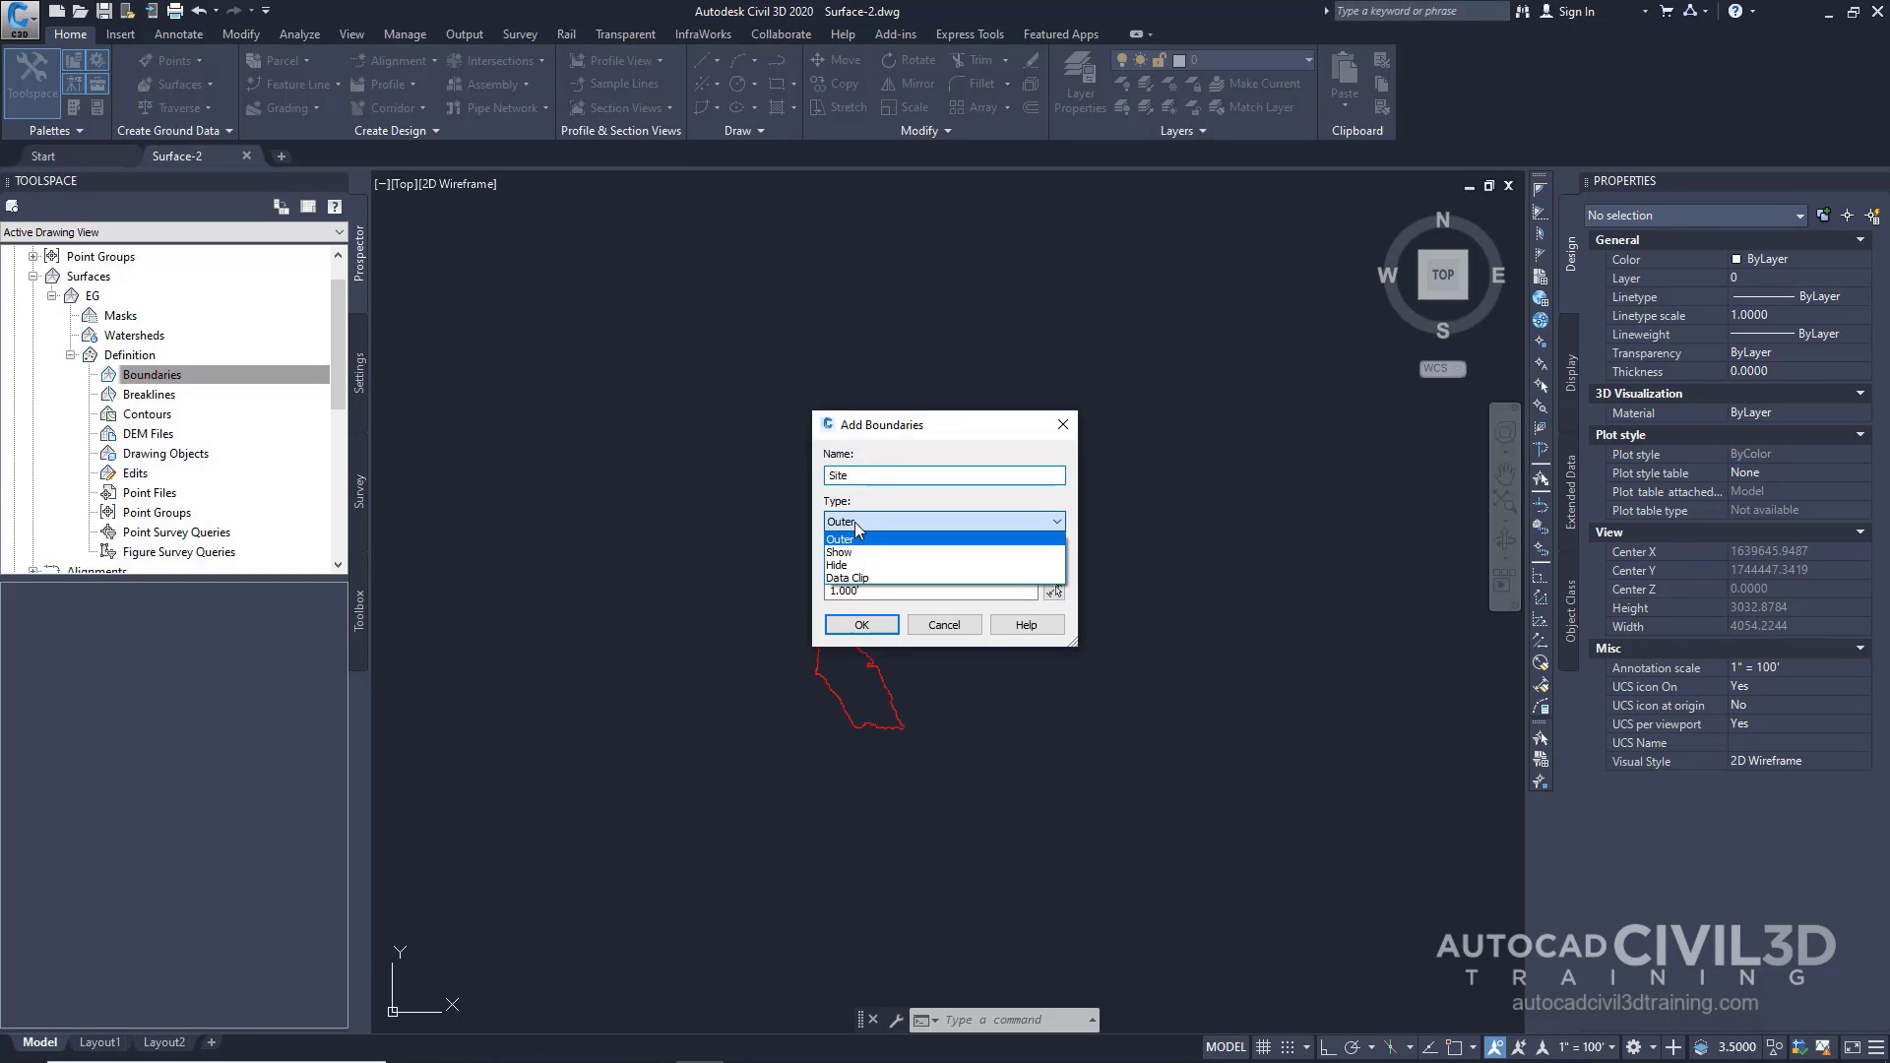
left_click(863, 579)
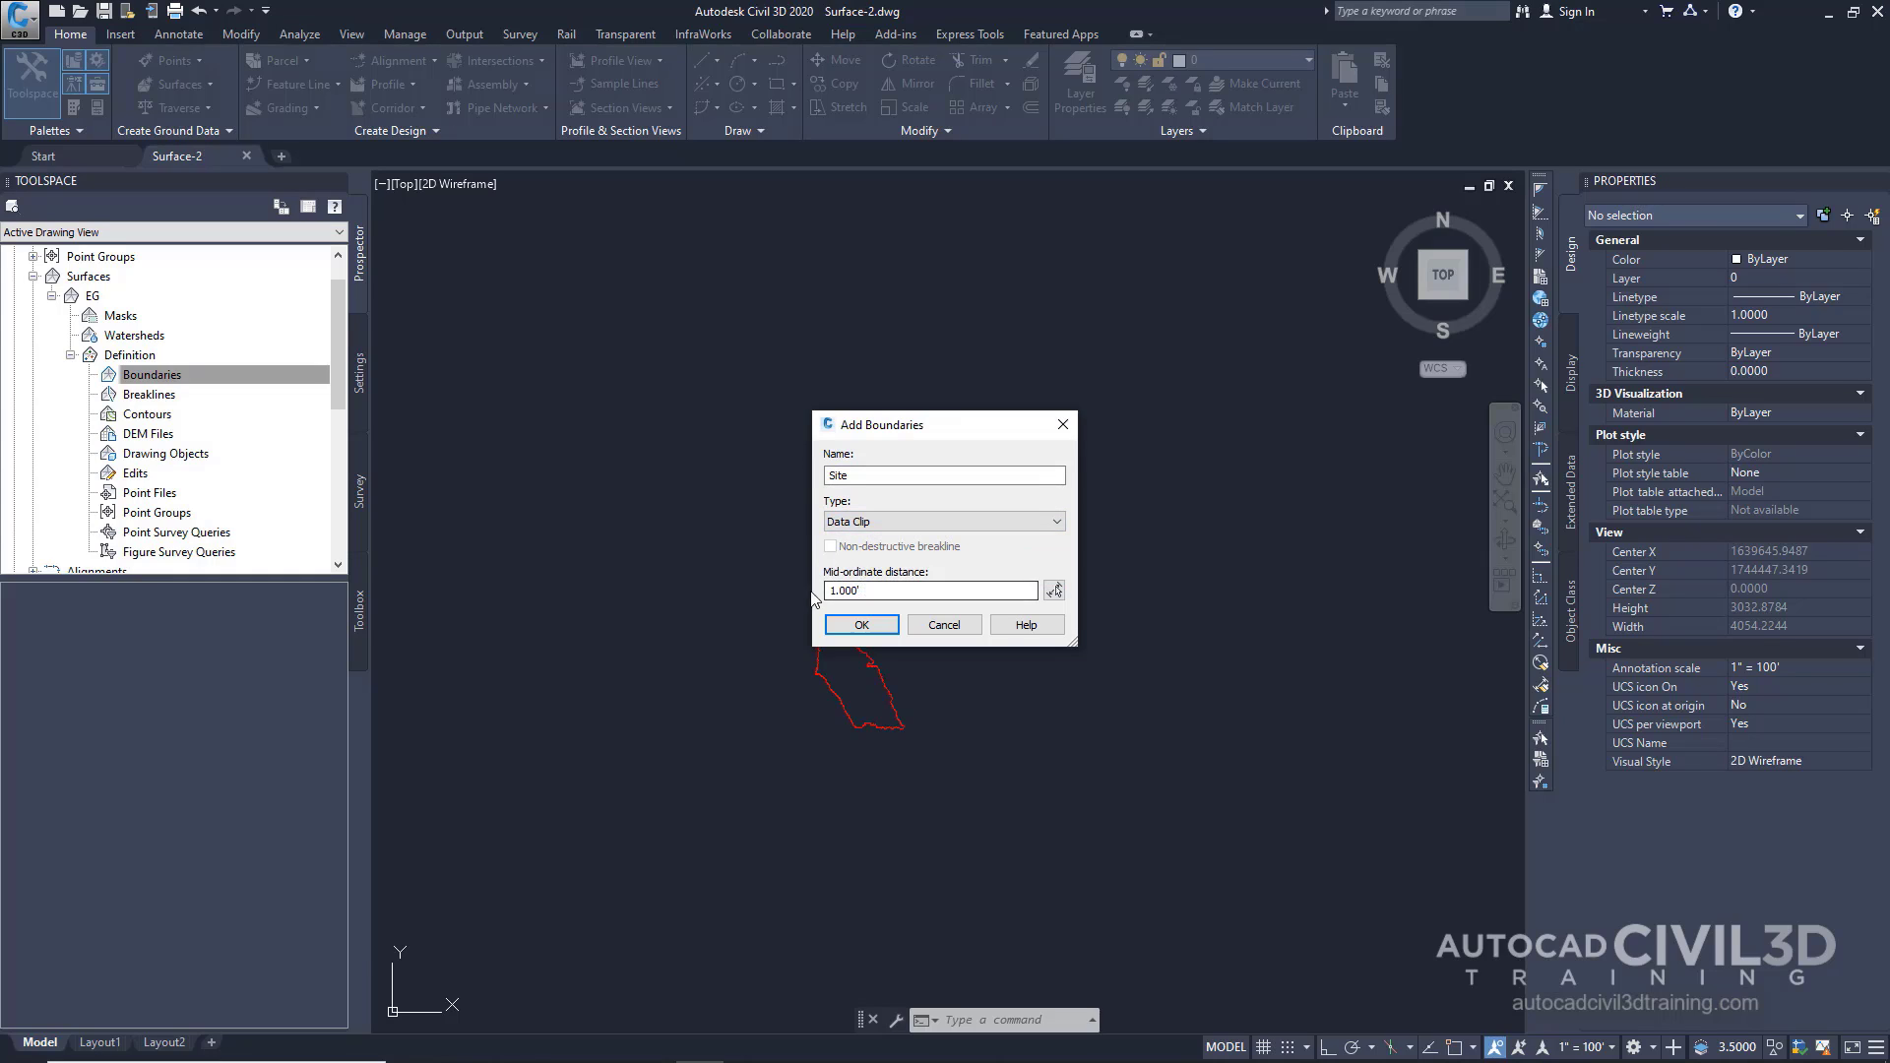
left_click(861, 626)
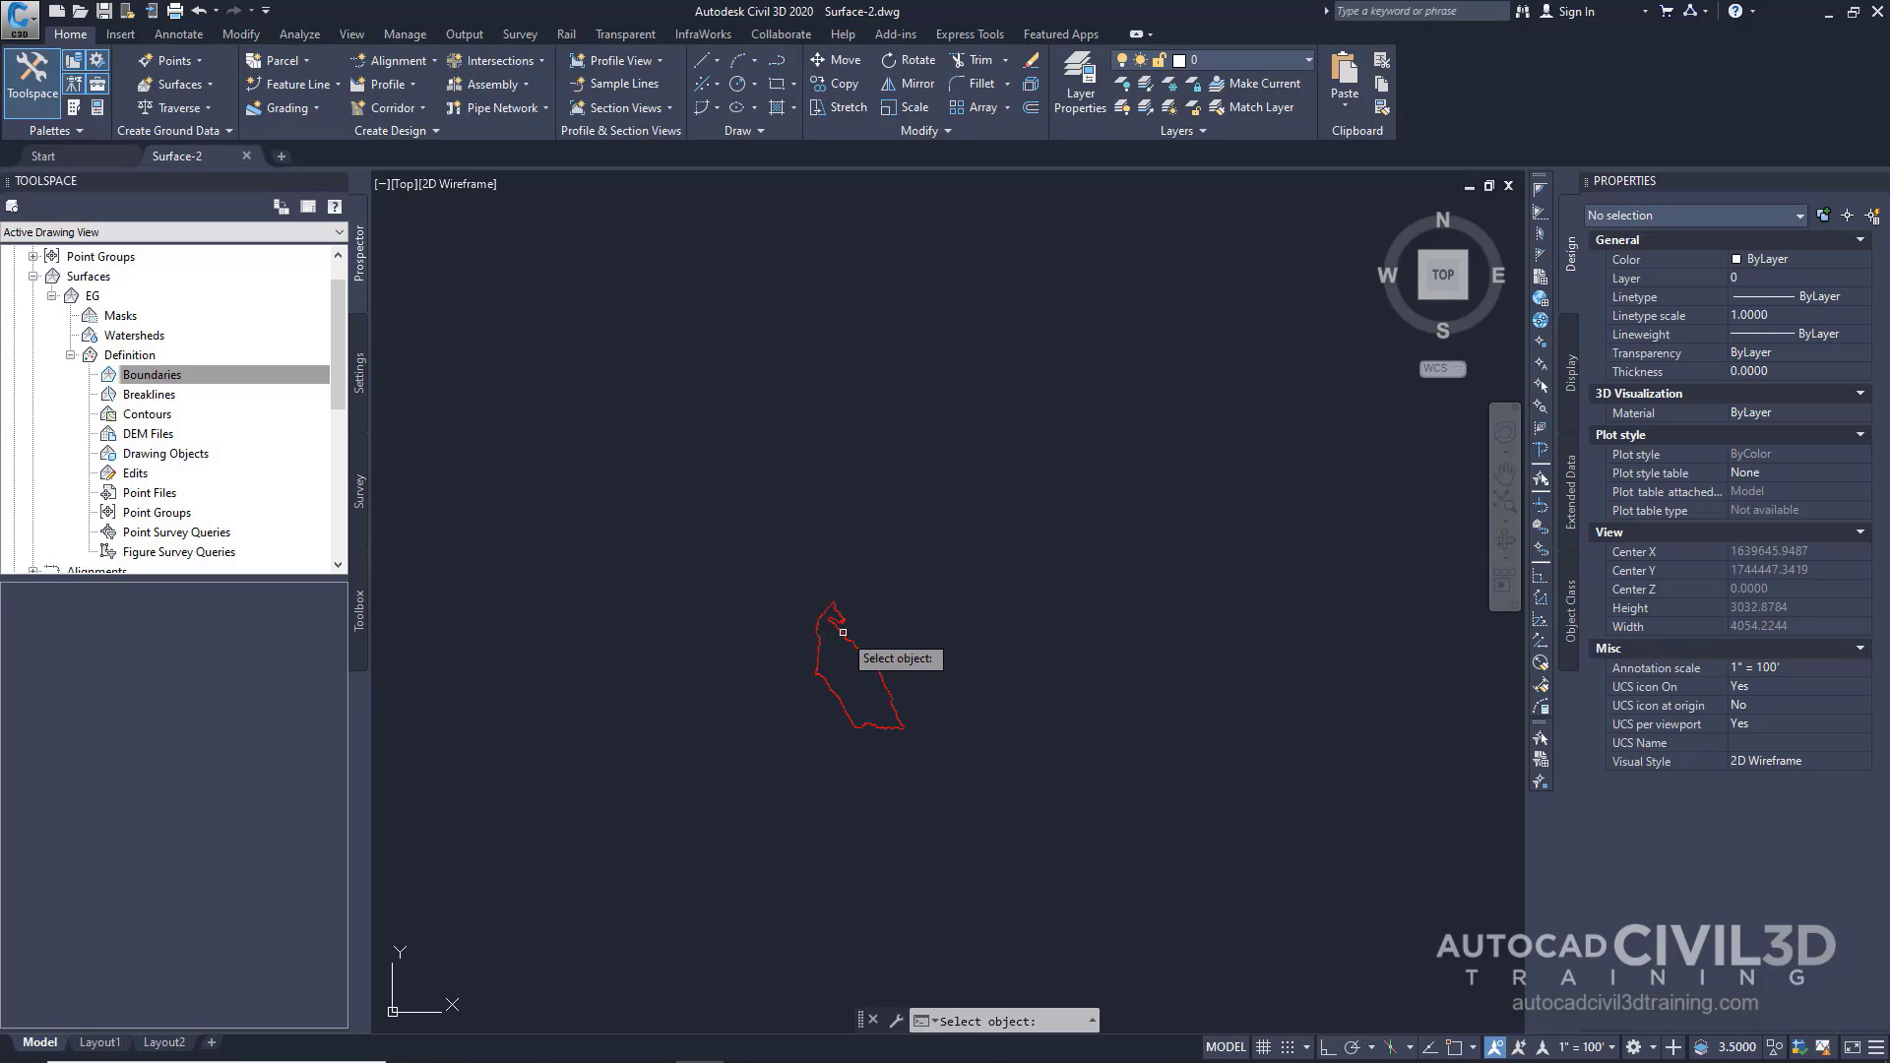
scroll(849, 657, "up", 6)
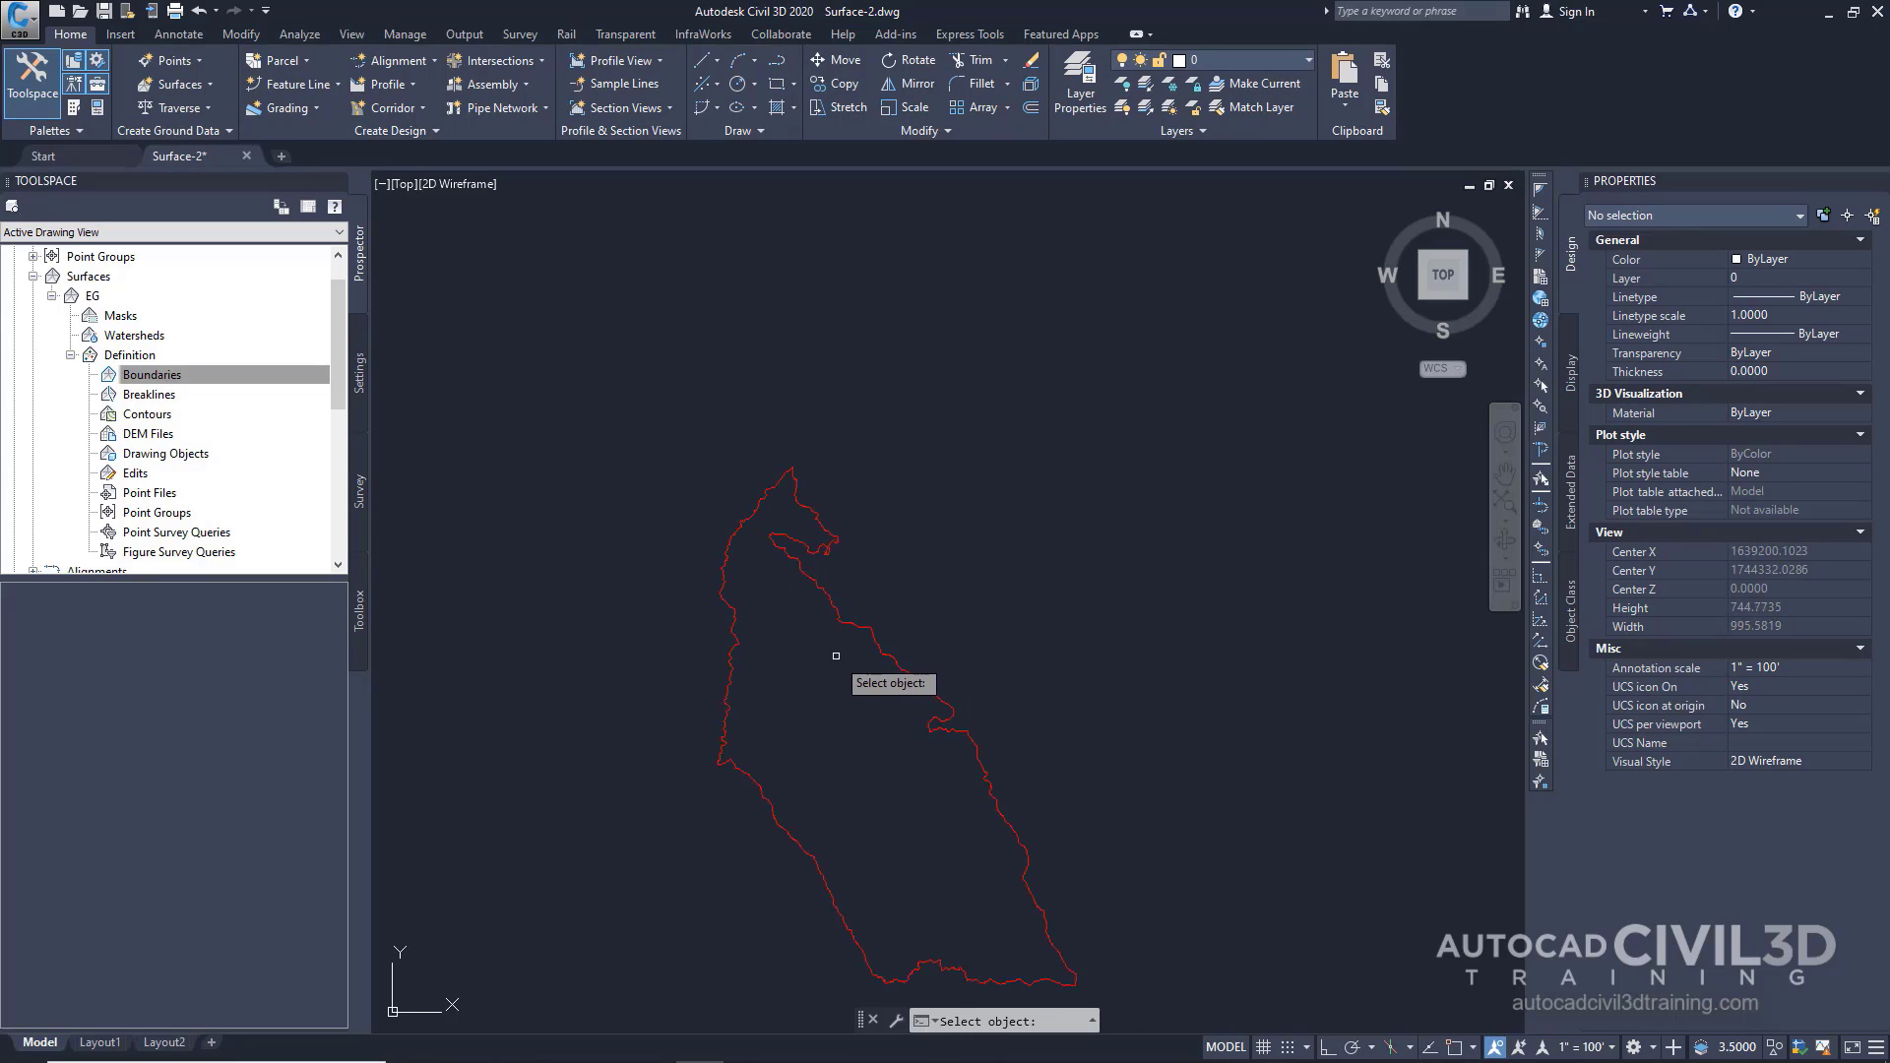
left_click(902, 538)
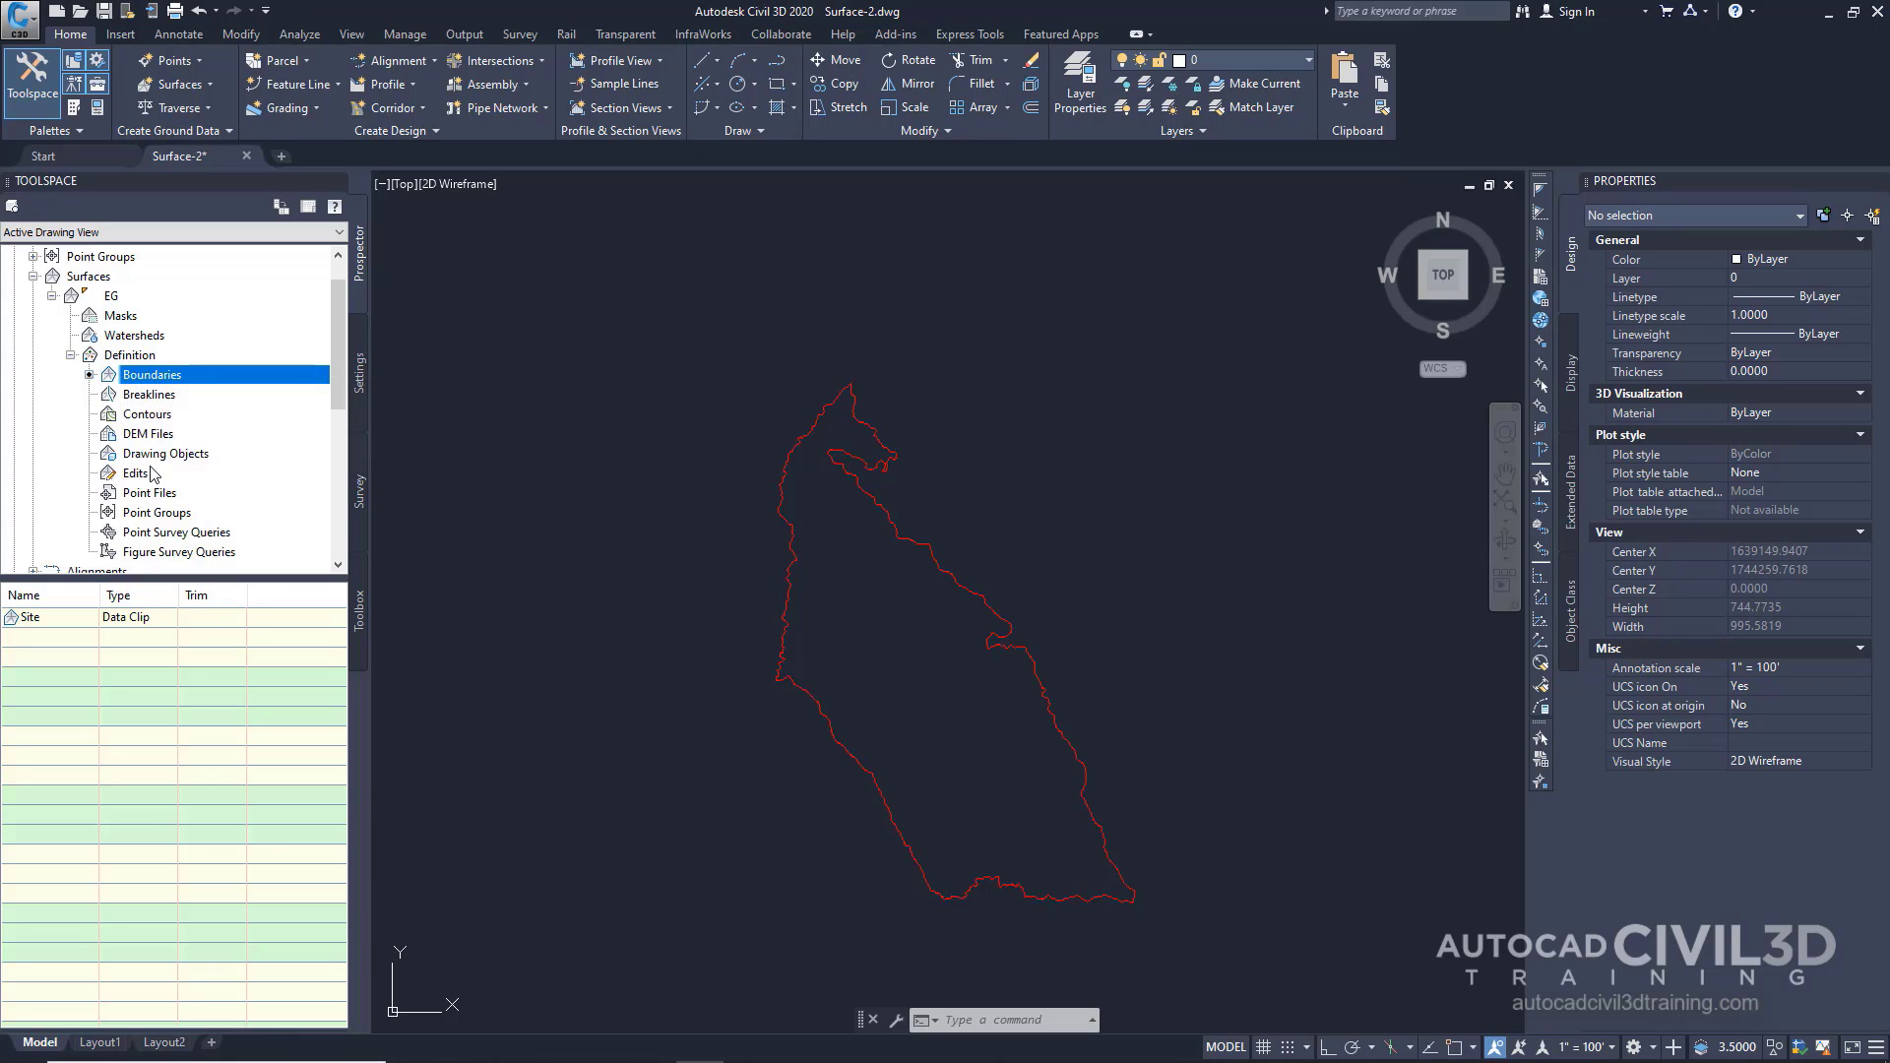
- Start adding a point file to the EG surface's definition and choose the csv file LIDAR_ENZ (comma delimited) as its source
left_click_drag(146, 493, 145, 496)
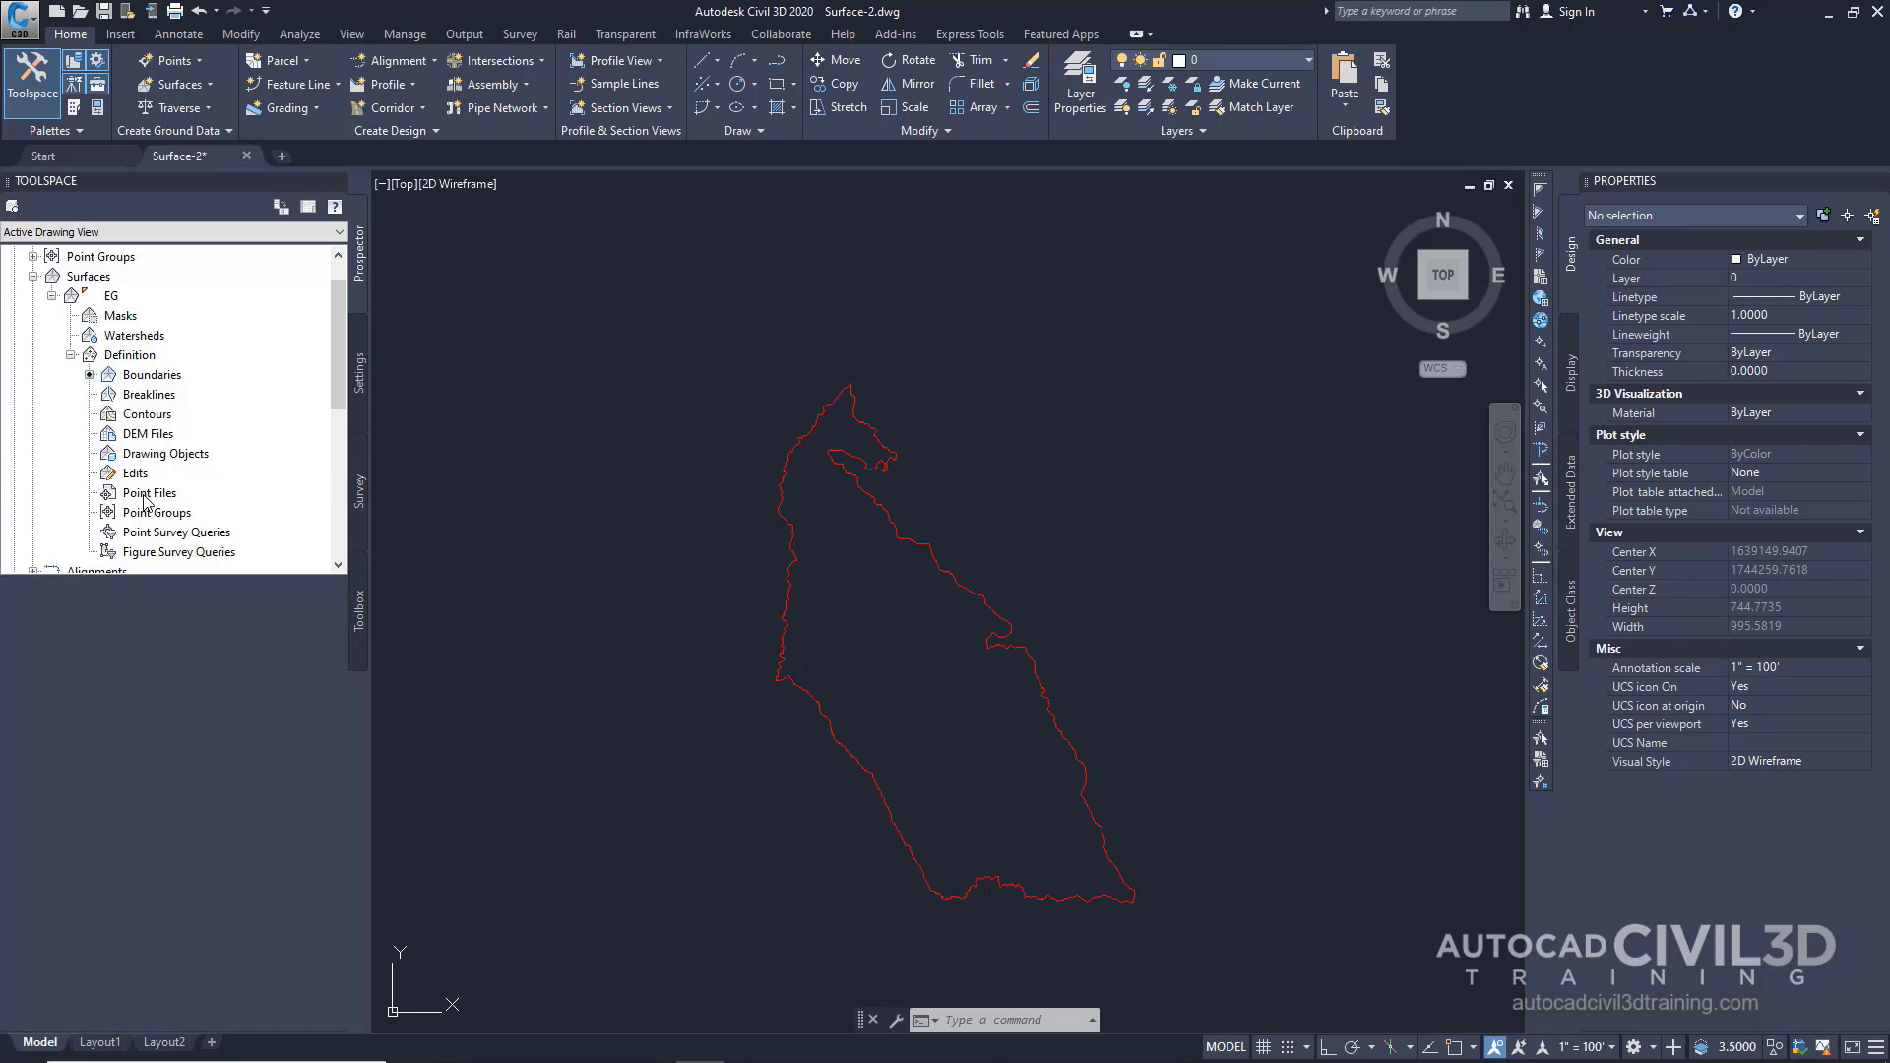
right_click(145, 495)
left_click(199, 507)
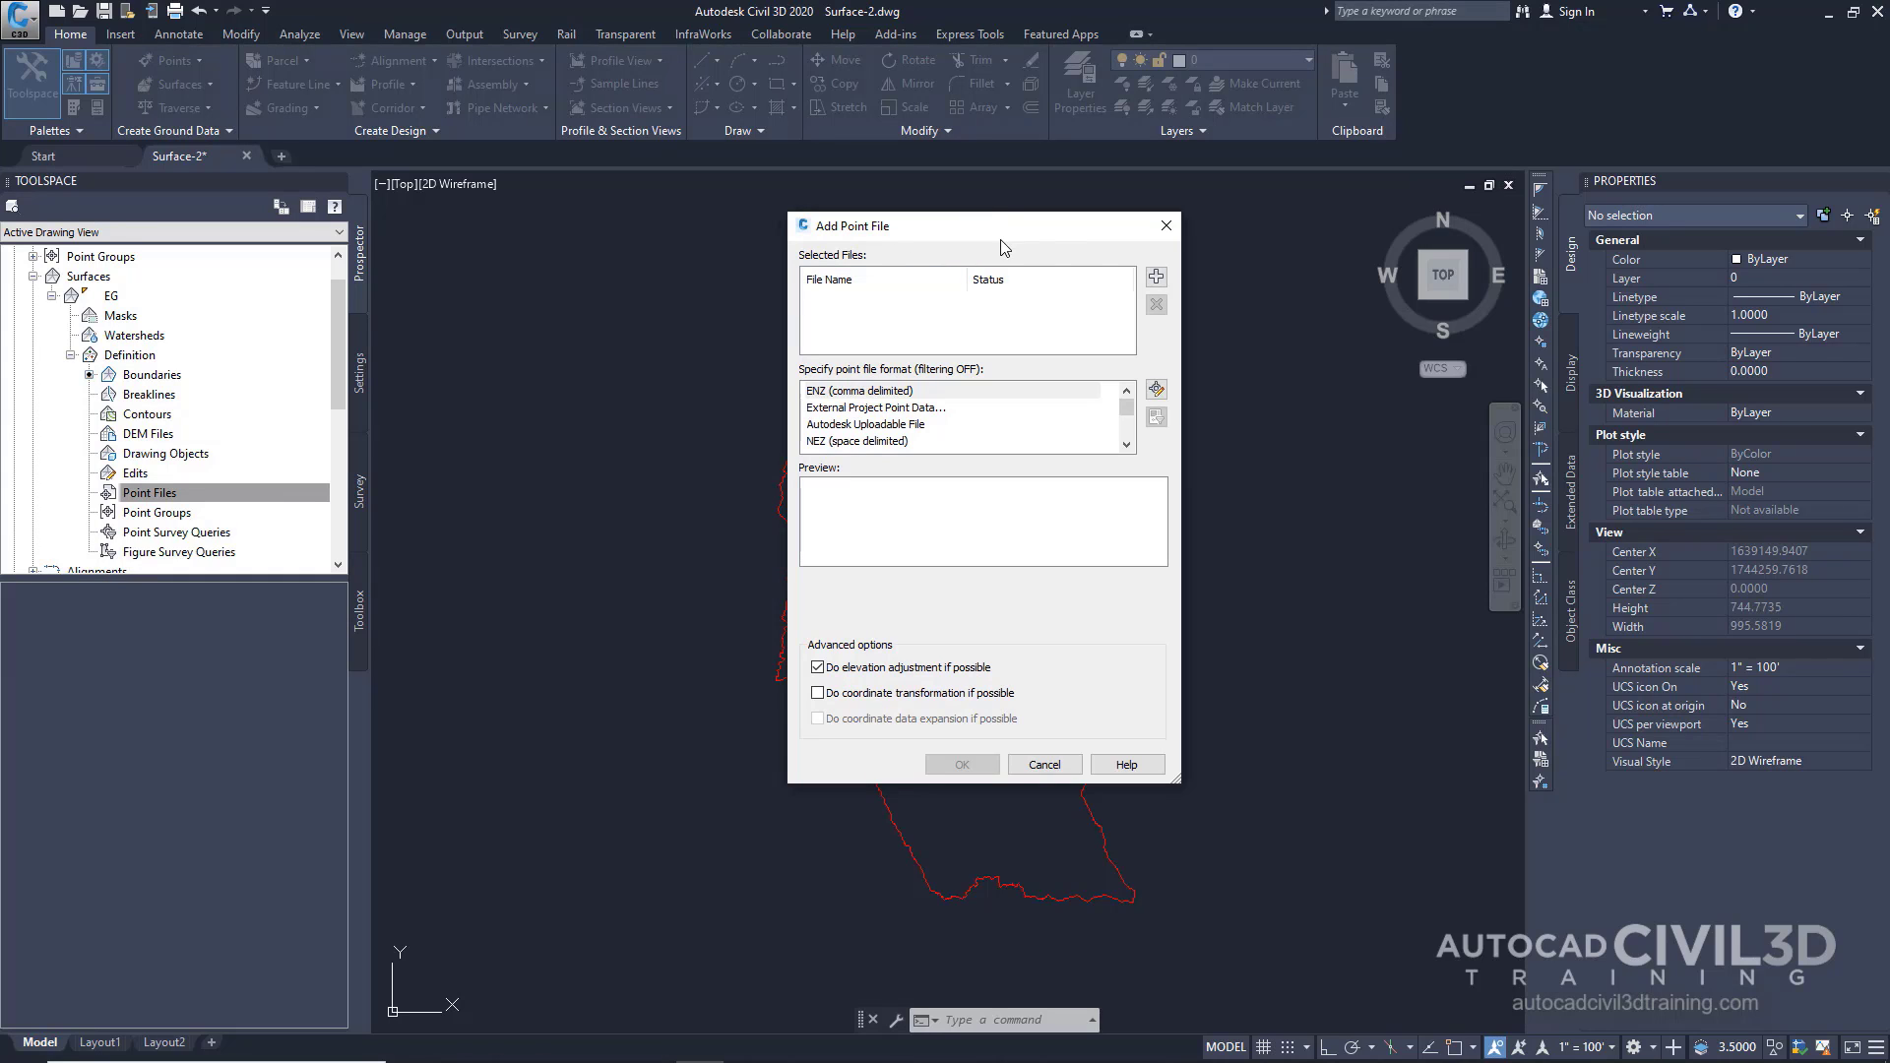
left_click(1157, 279)
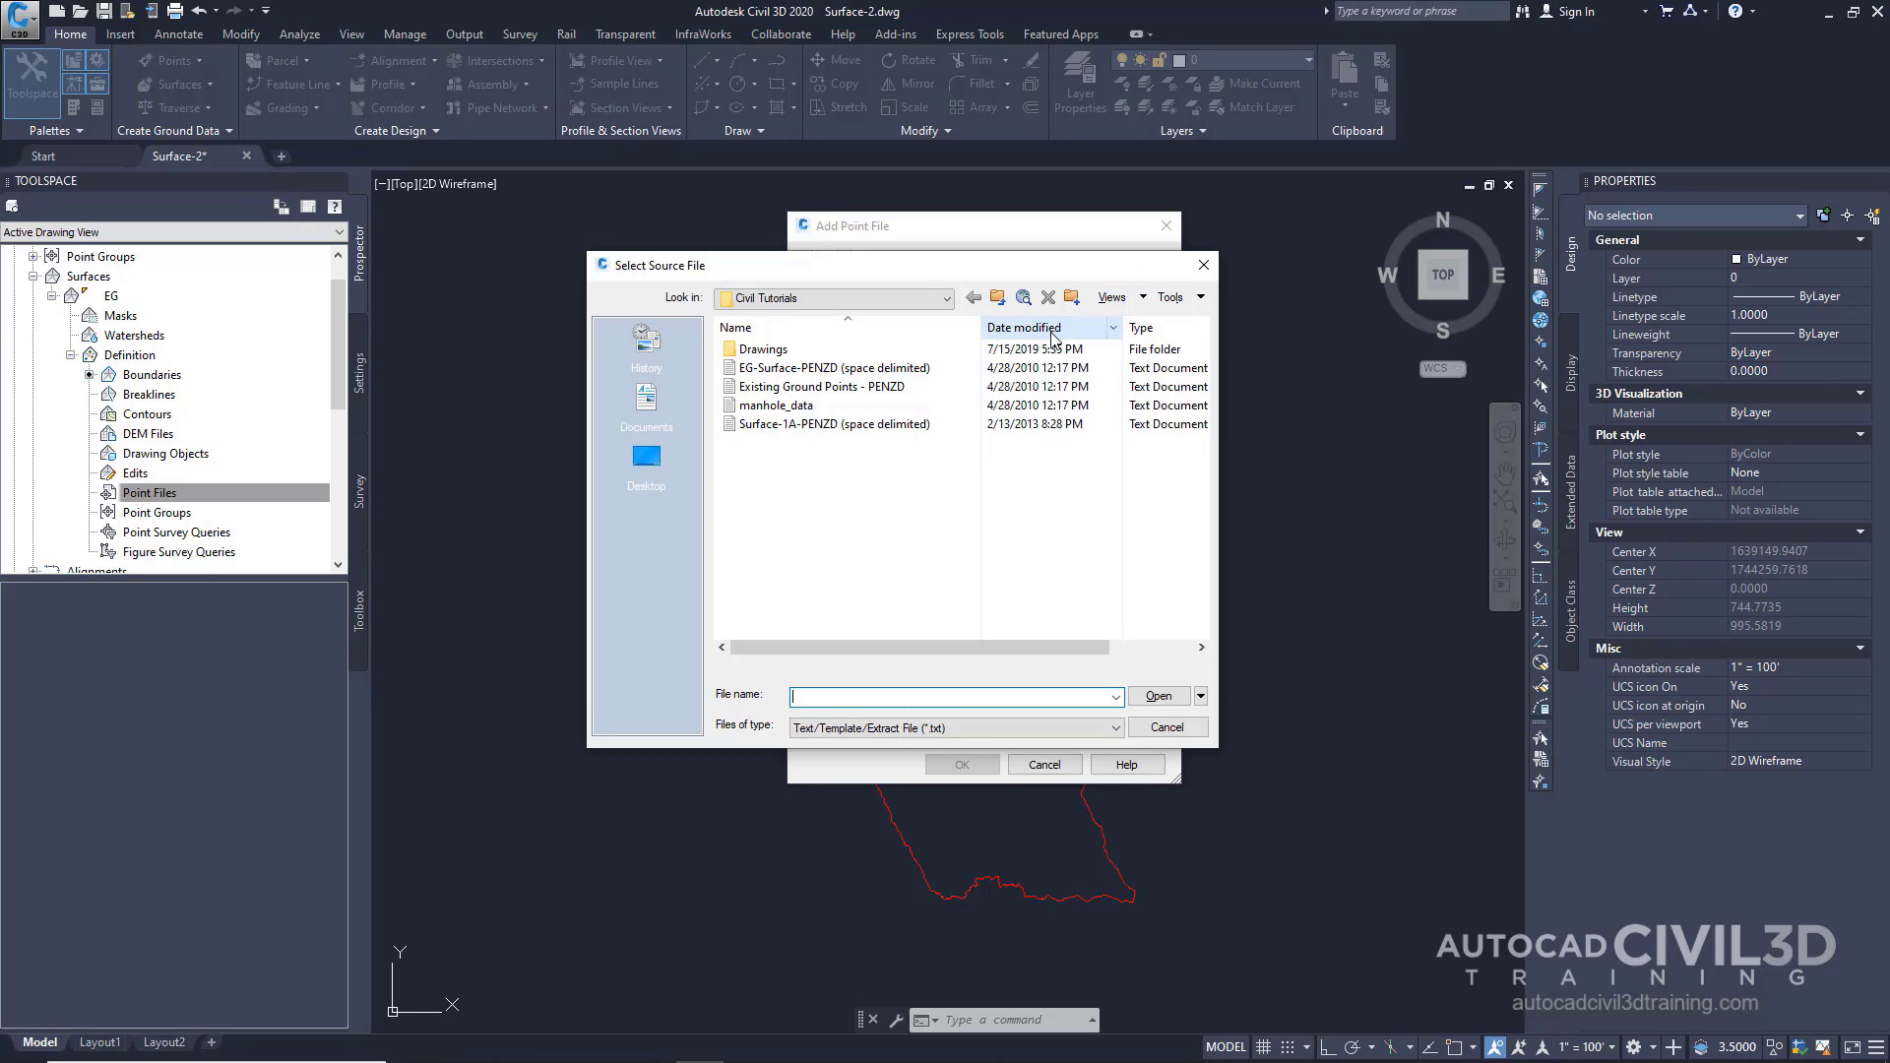
left_click(926, 730)
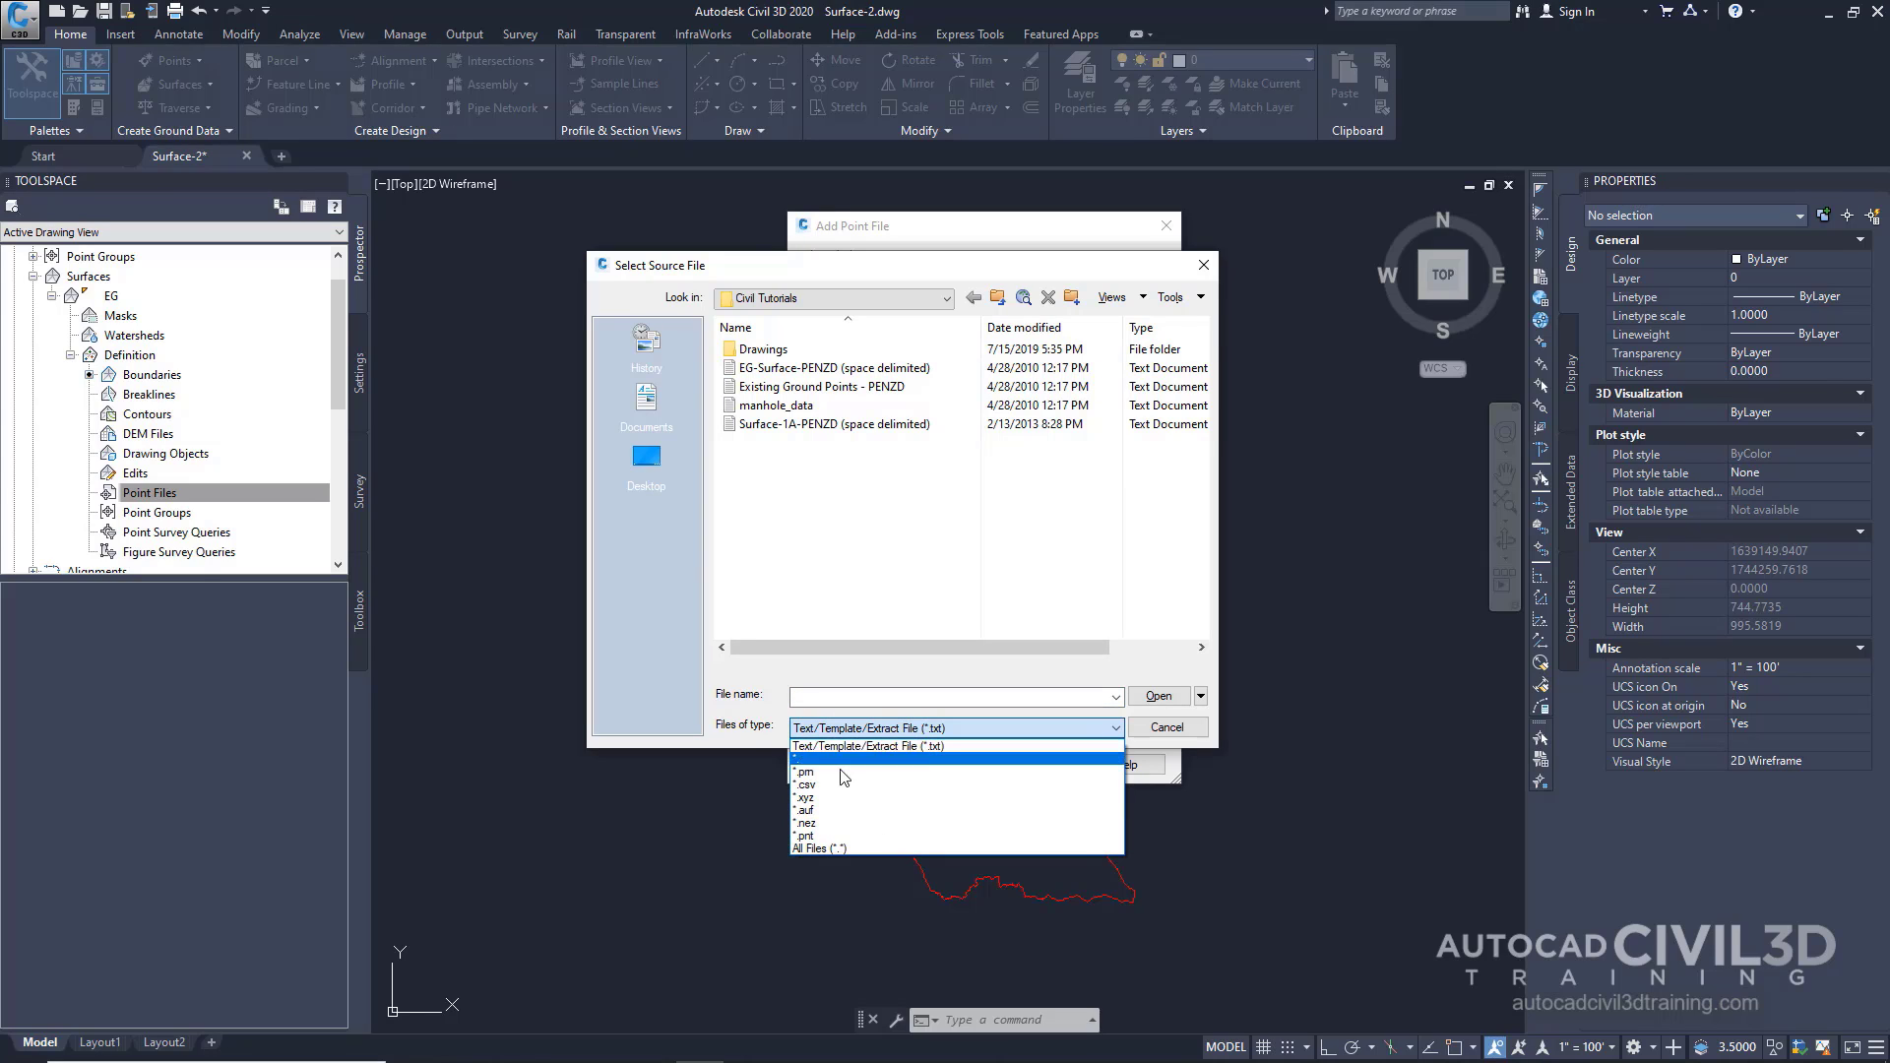
left_click(816, 786)
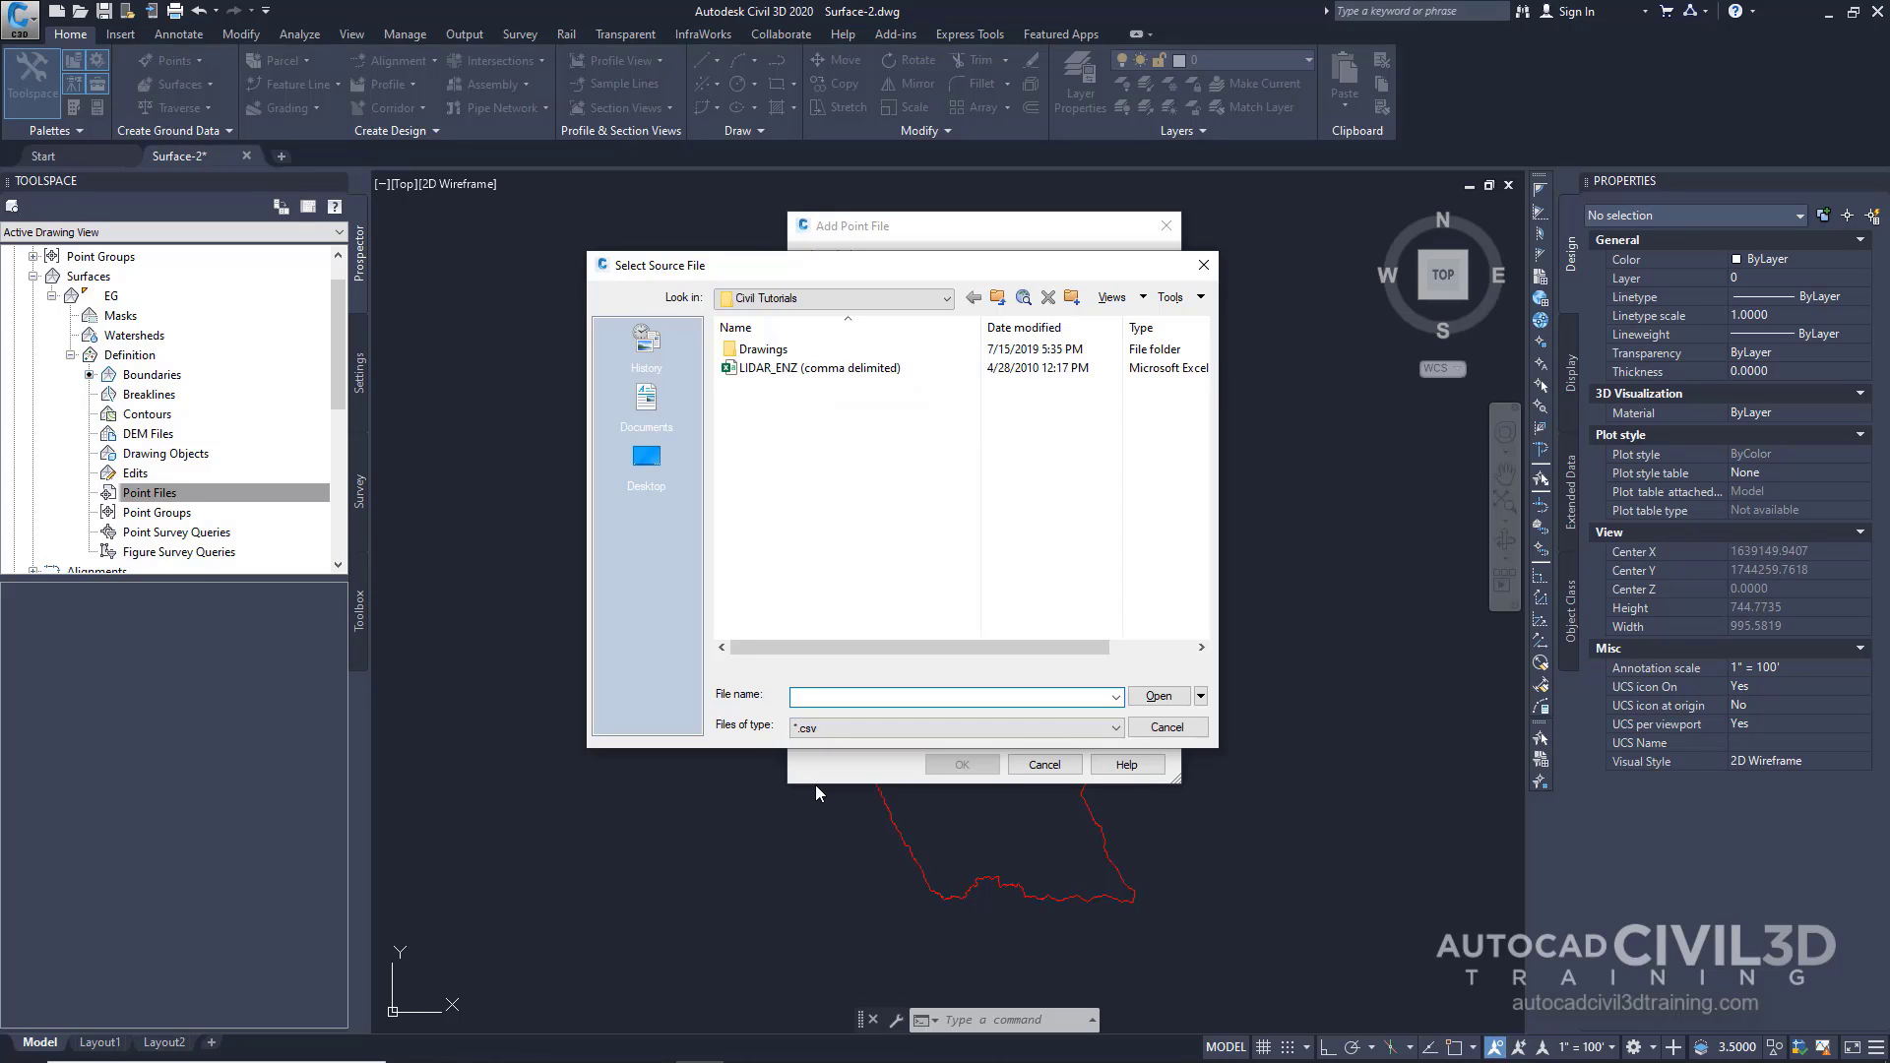
left_click(792, 369)
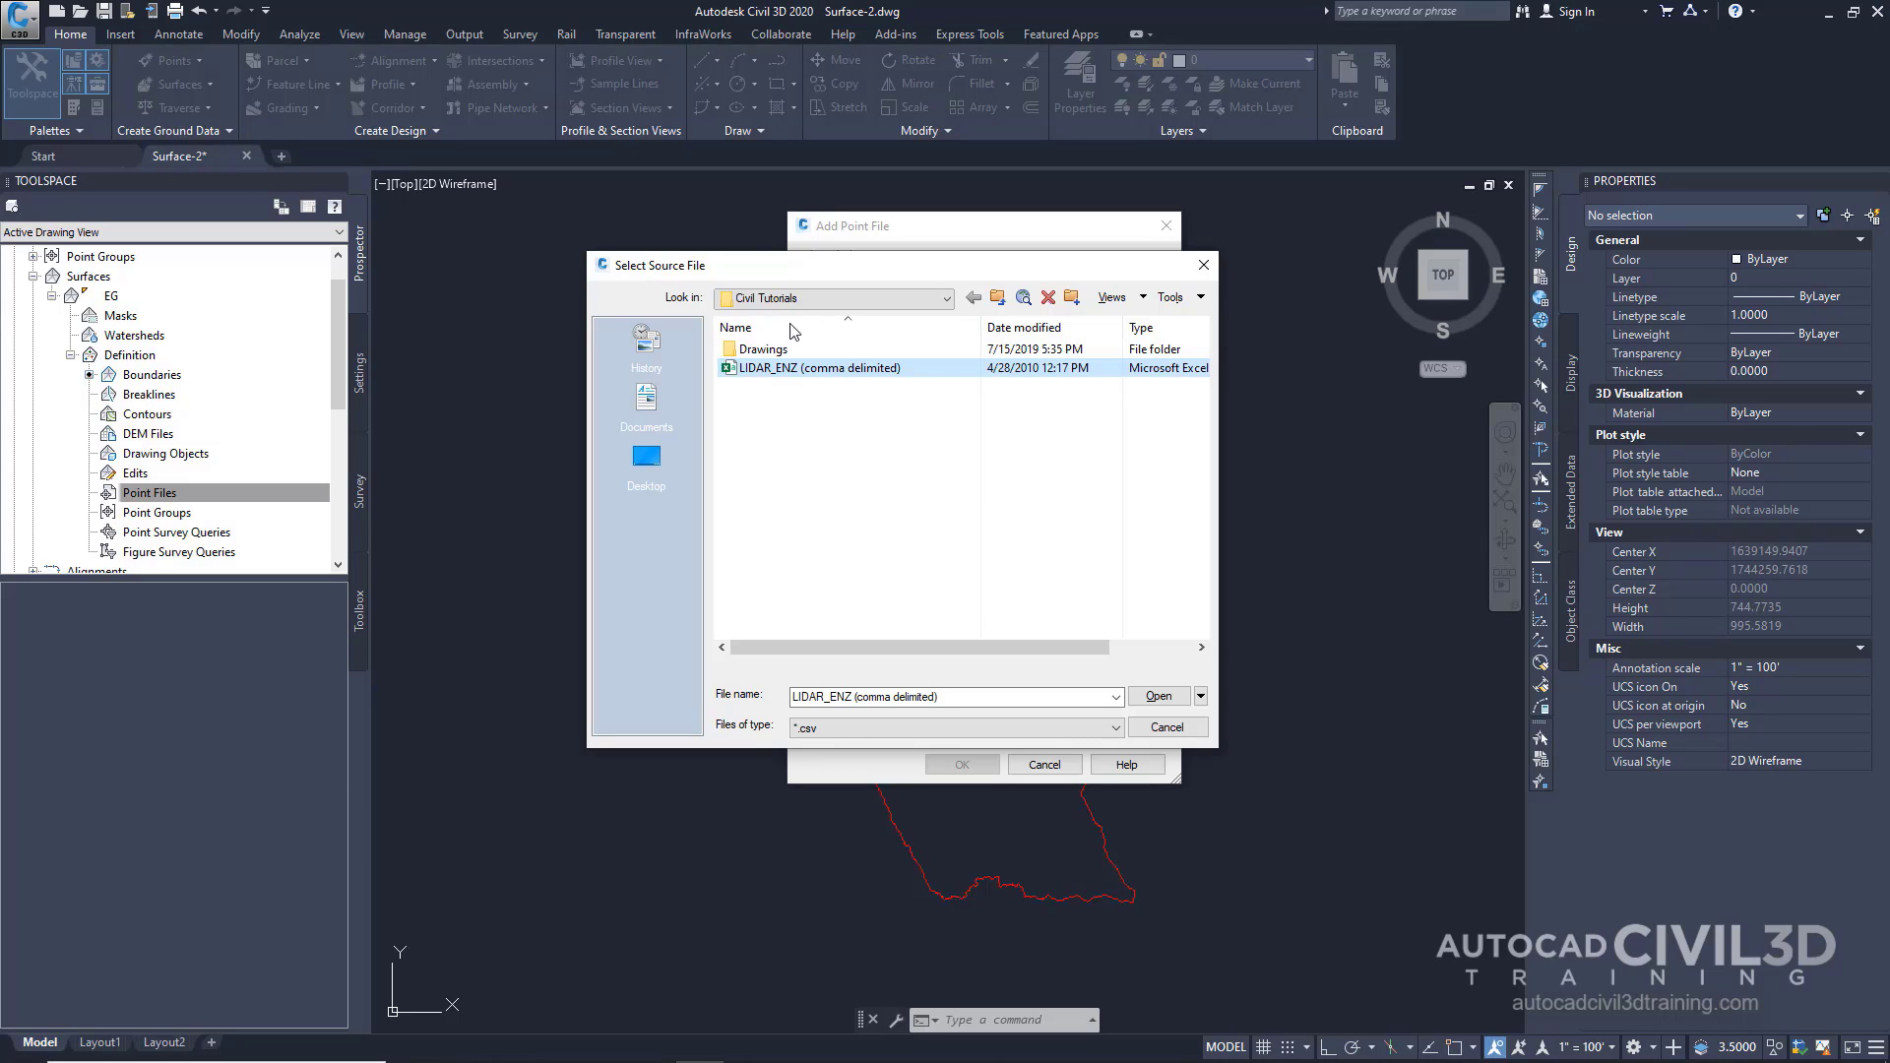
left_click(1154, 698)
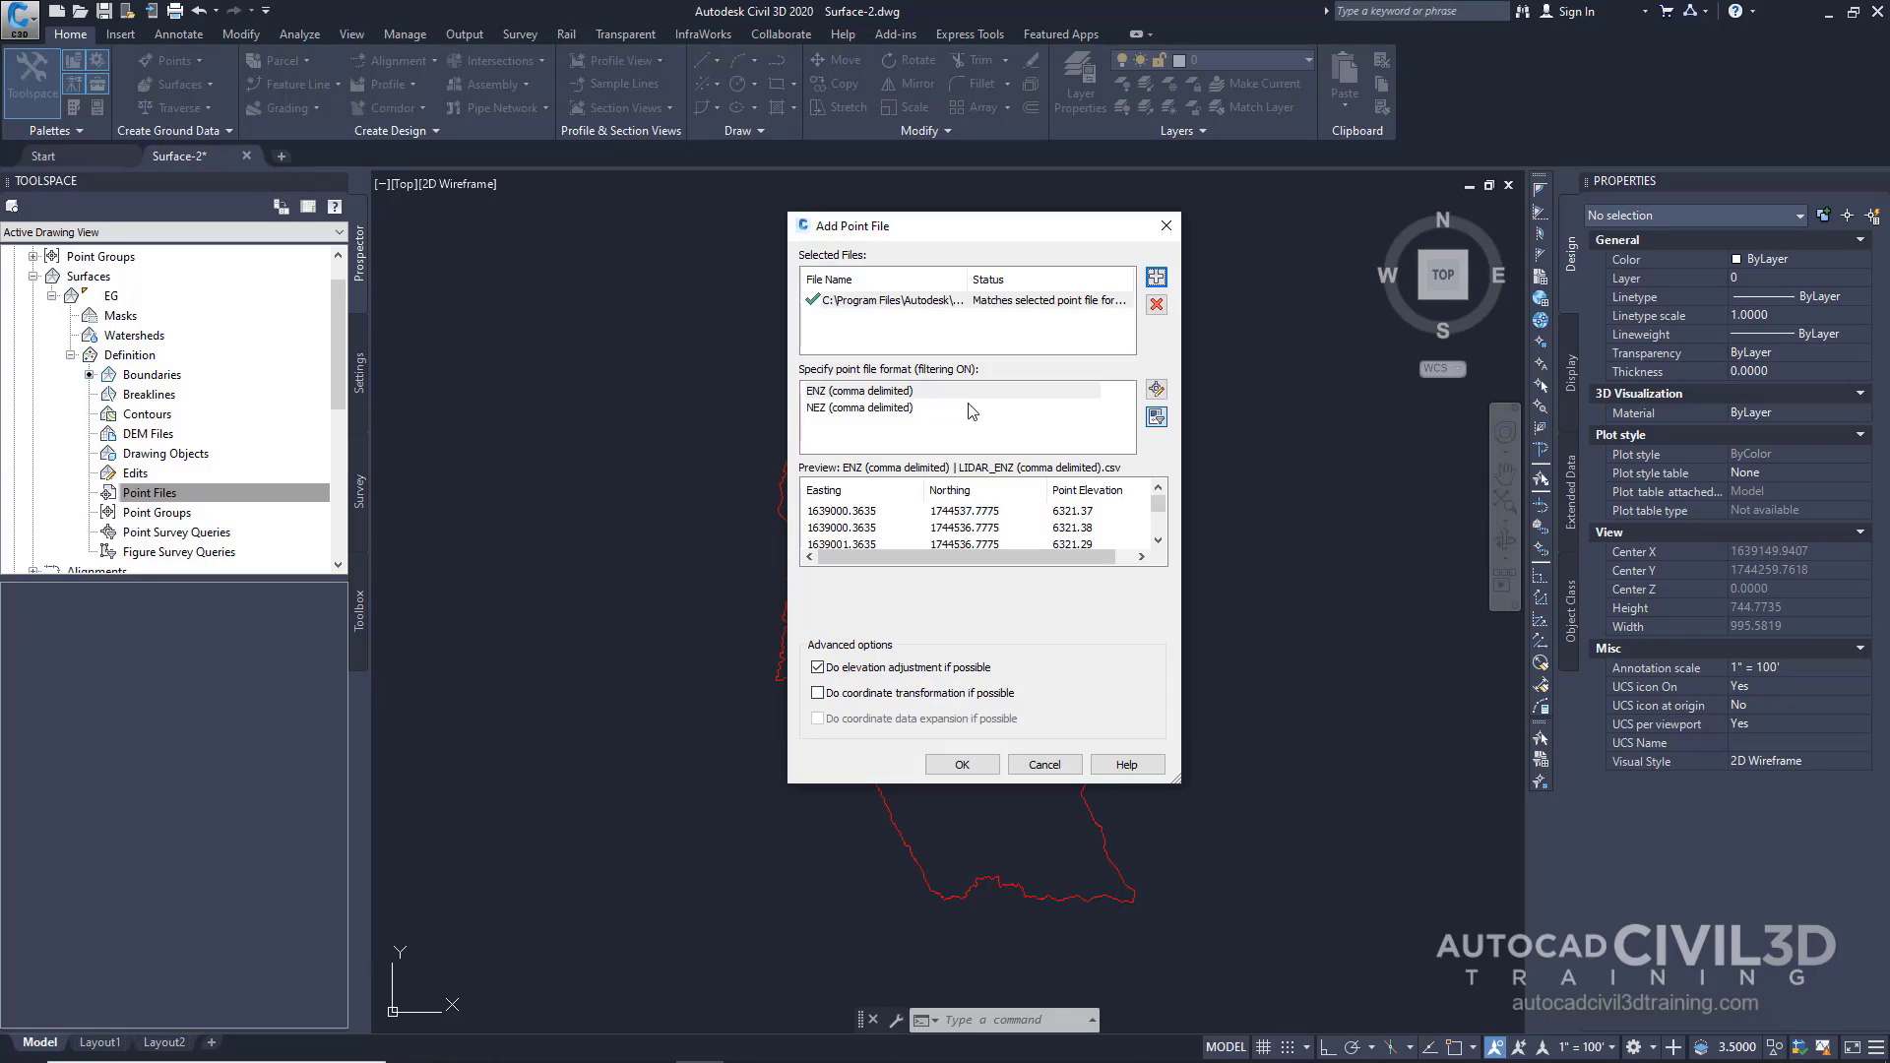
- Import the point file in ENZ (comma delimited) format with elevation adjustment turned off
left_click(853, 393)
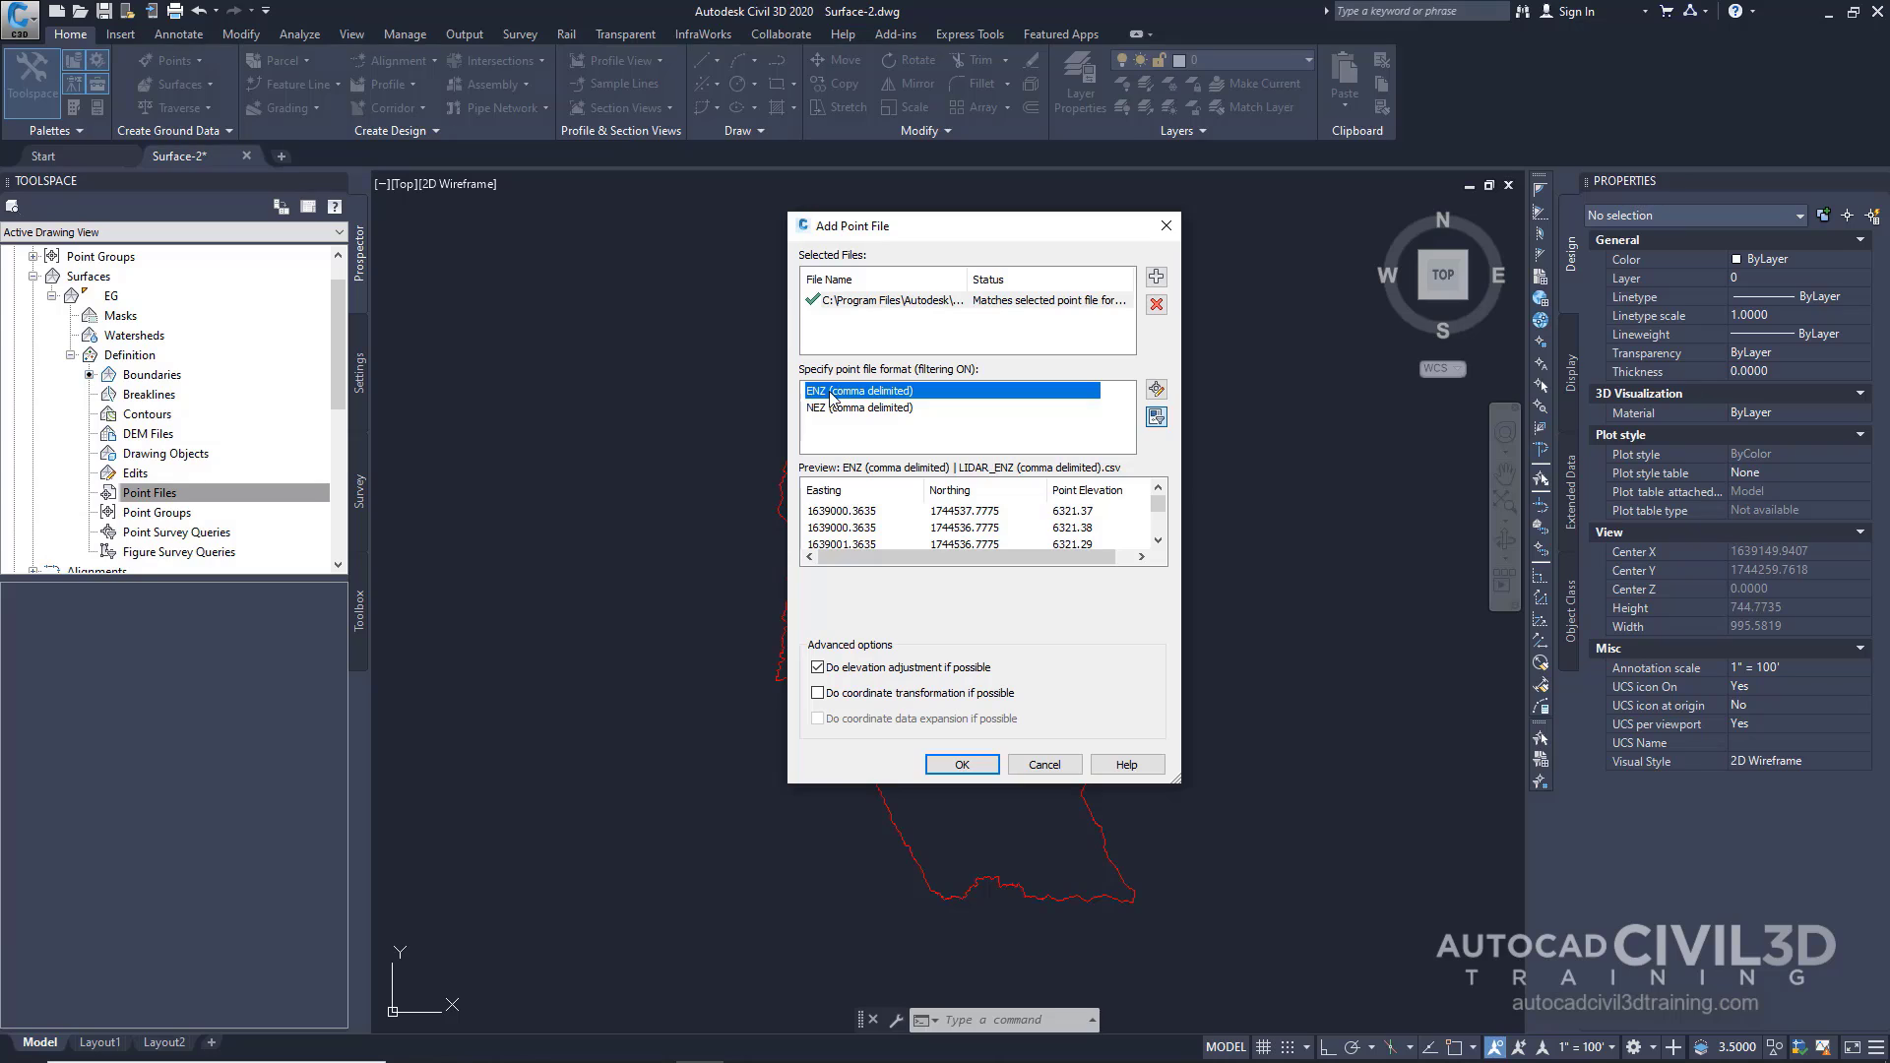
left_click(817, 670)
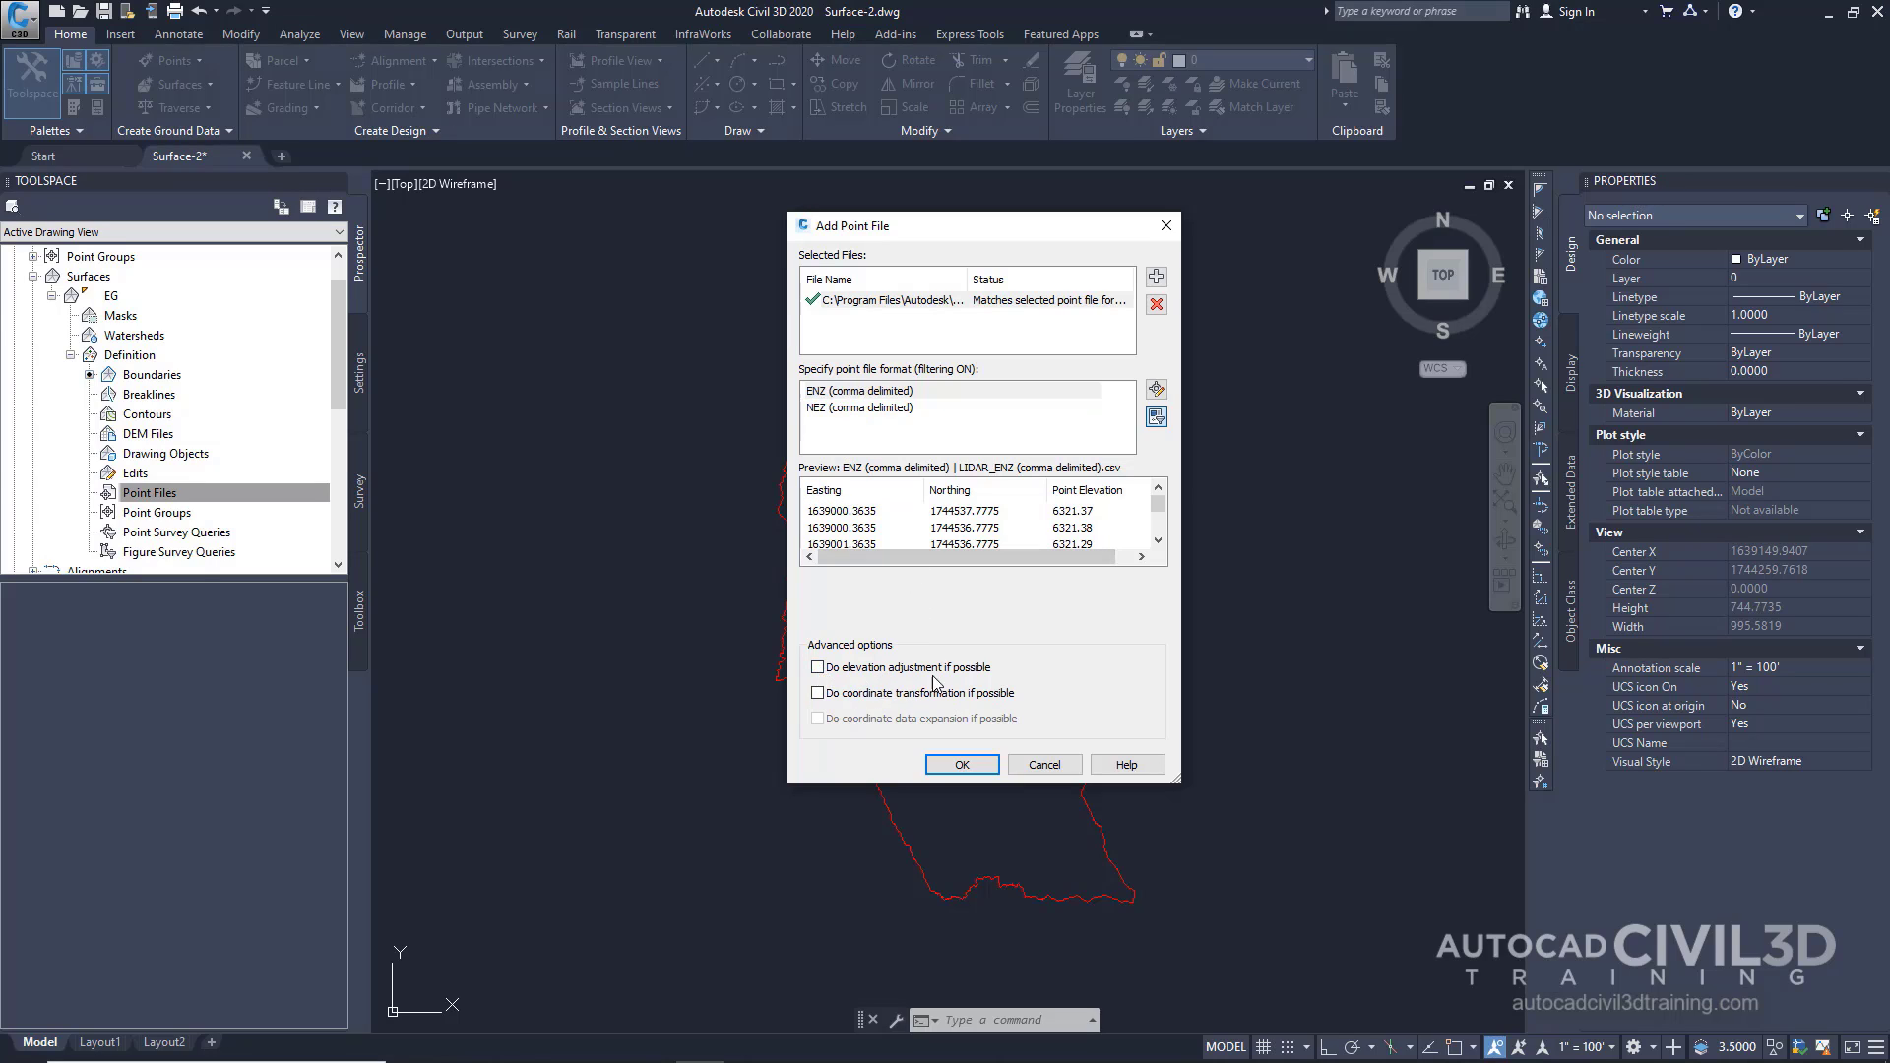
left_click(962, 766)
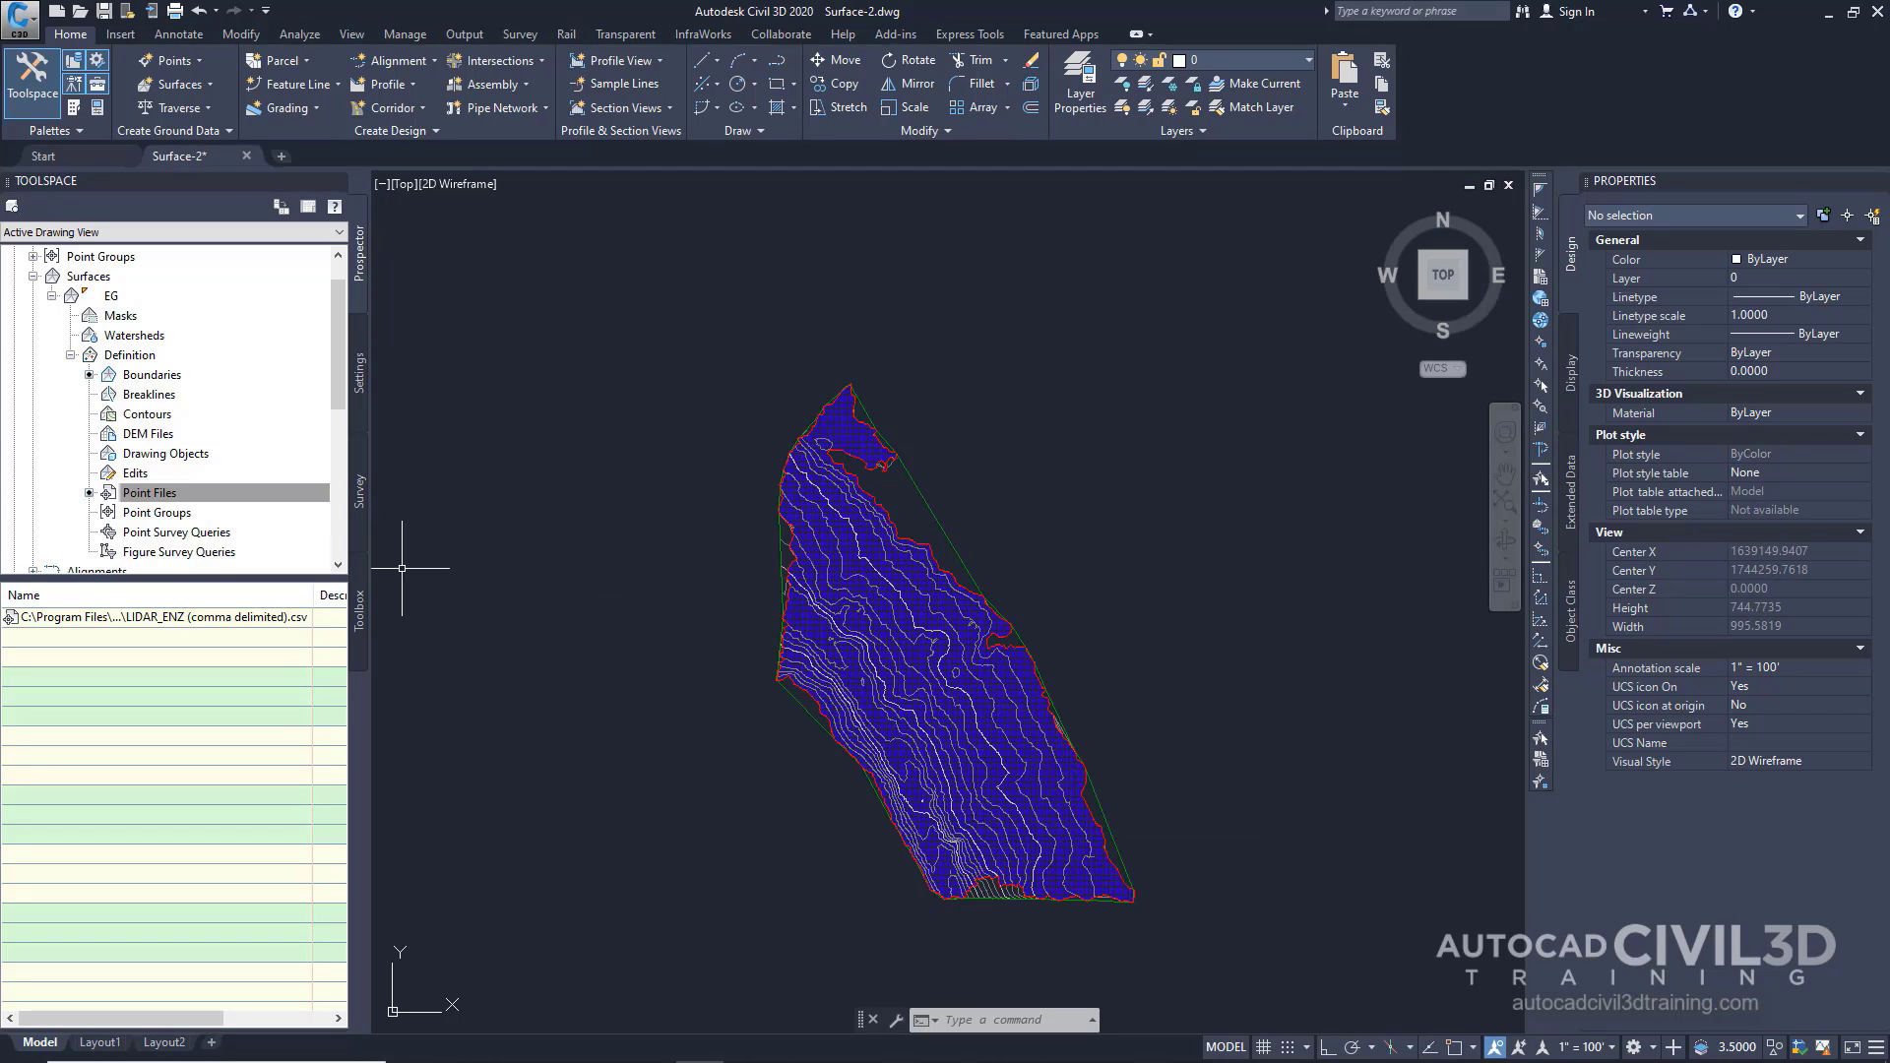
- Examine the surface border against the red Site outline at the southeast corner, then across the whole surface
left_click(169, 494)
scroll(1143, 906, "up", 2)
scroll(1119, 871, "up", 8)
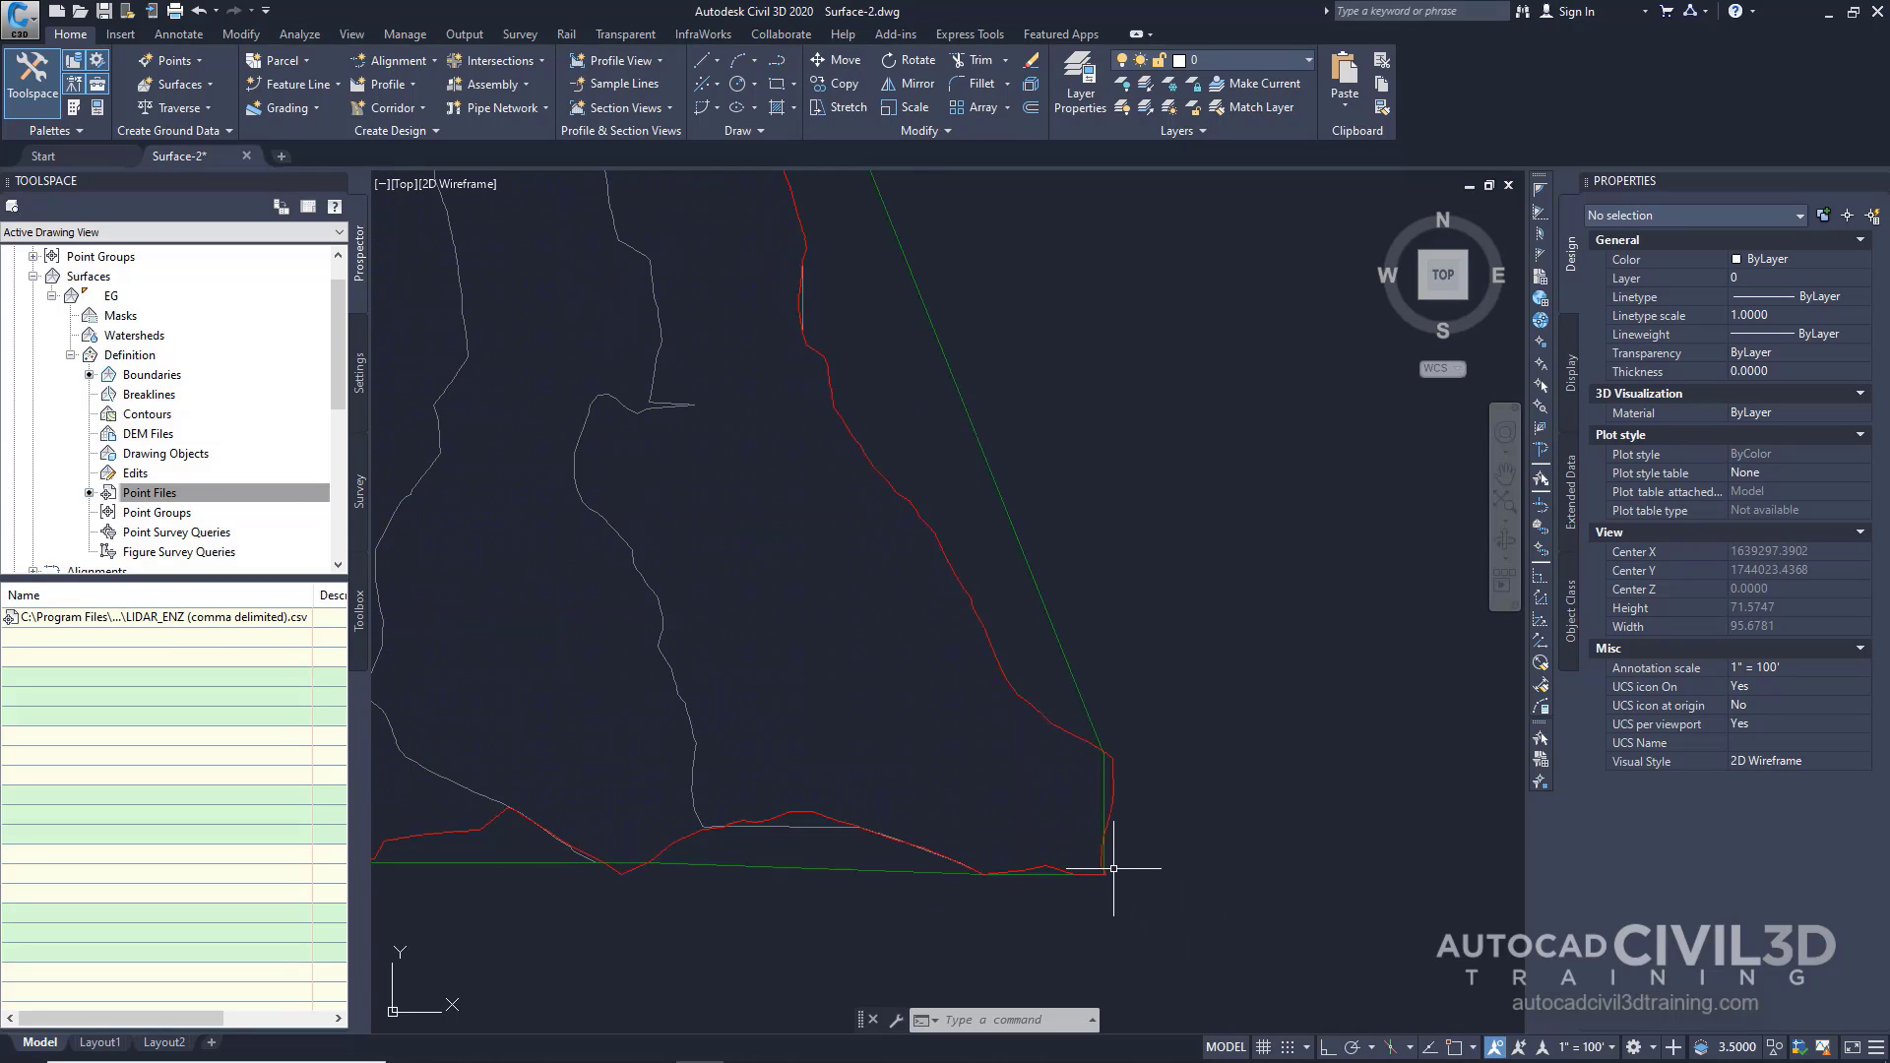
middle_click_drag(1034, 814, 1073, 822)
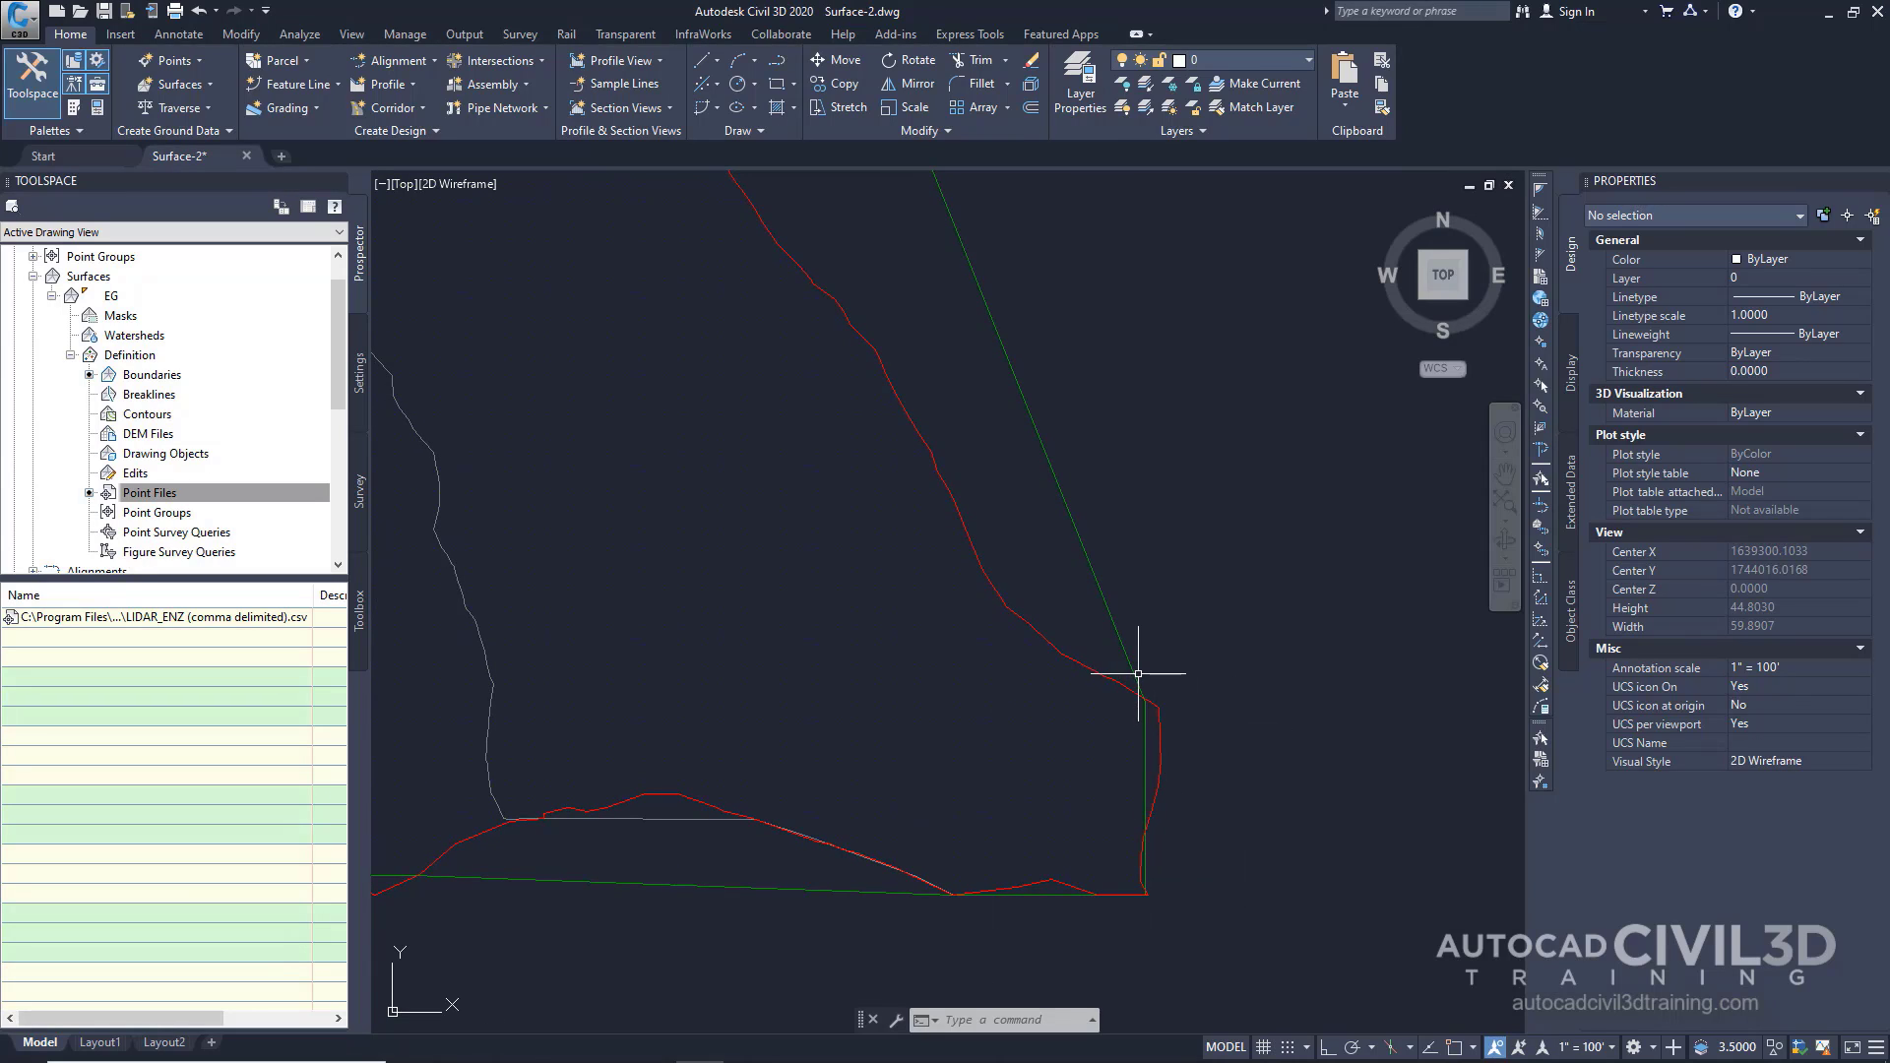
scroll(1133, 689, "down", 2)
middle_click_drag(1107, 755, 1114, 803)
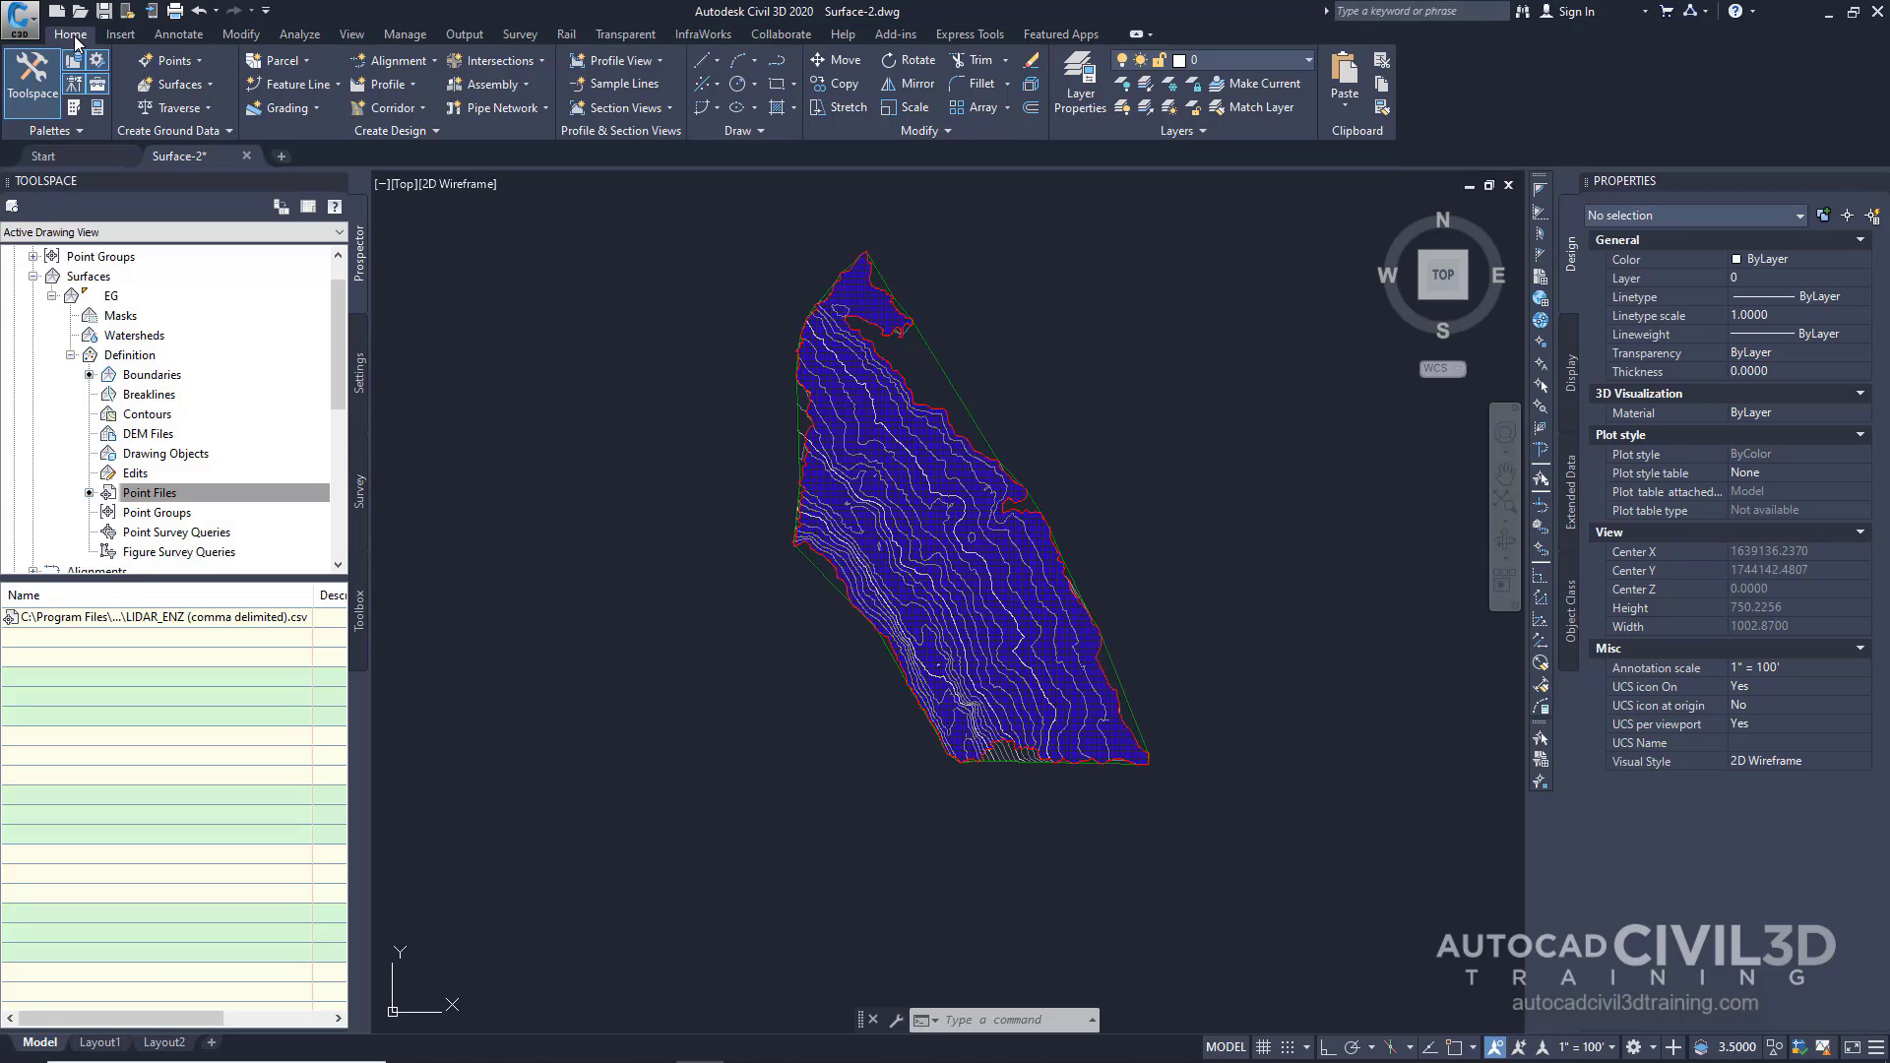
- Thaw the C-TOPO-BNDY-CORR layer and bring its orange corridor outline into view over the surface
left_click(1310, 63)
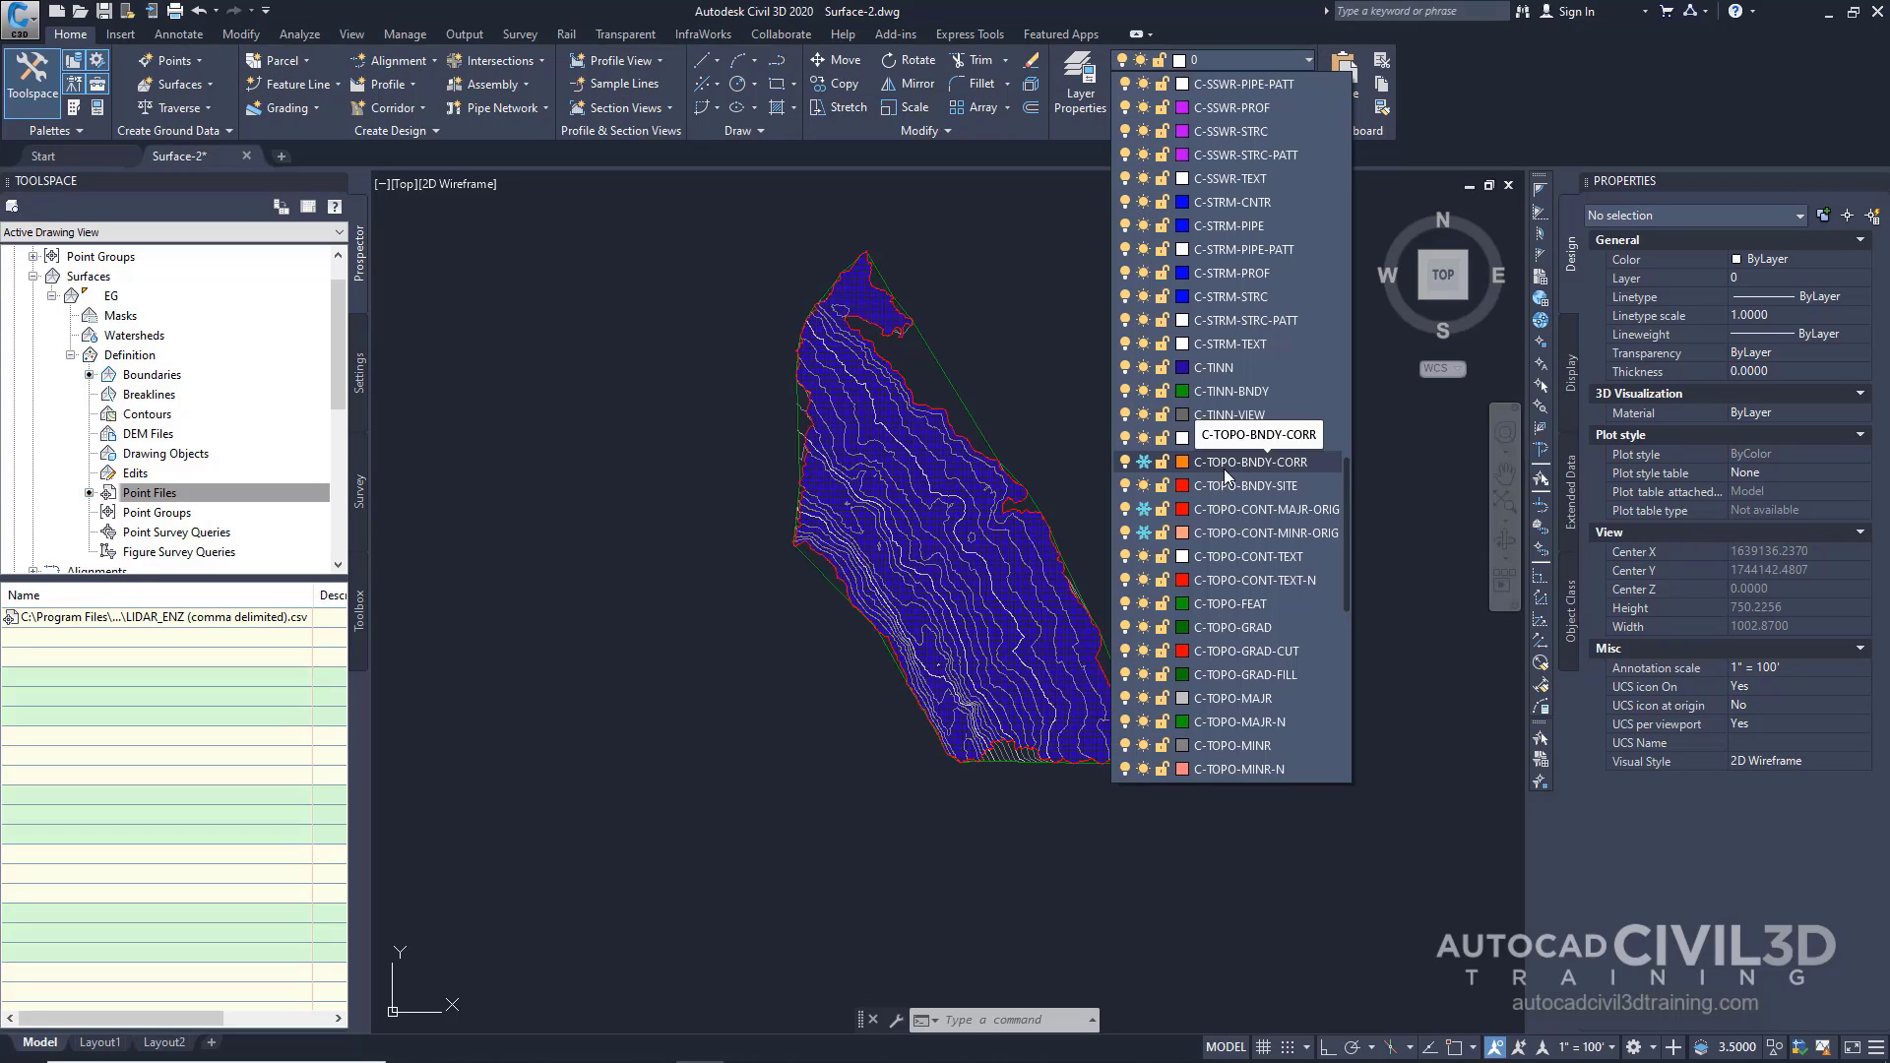
left_click(1143, 461)
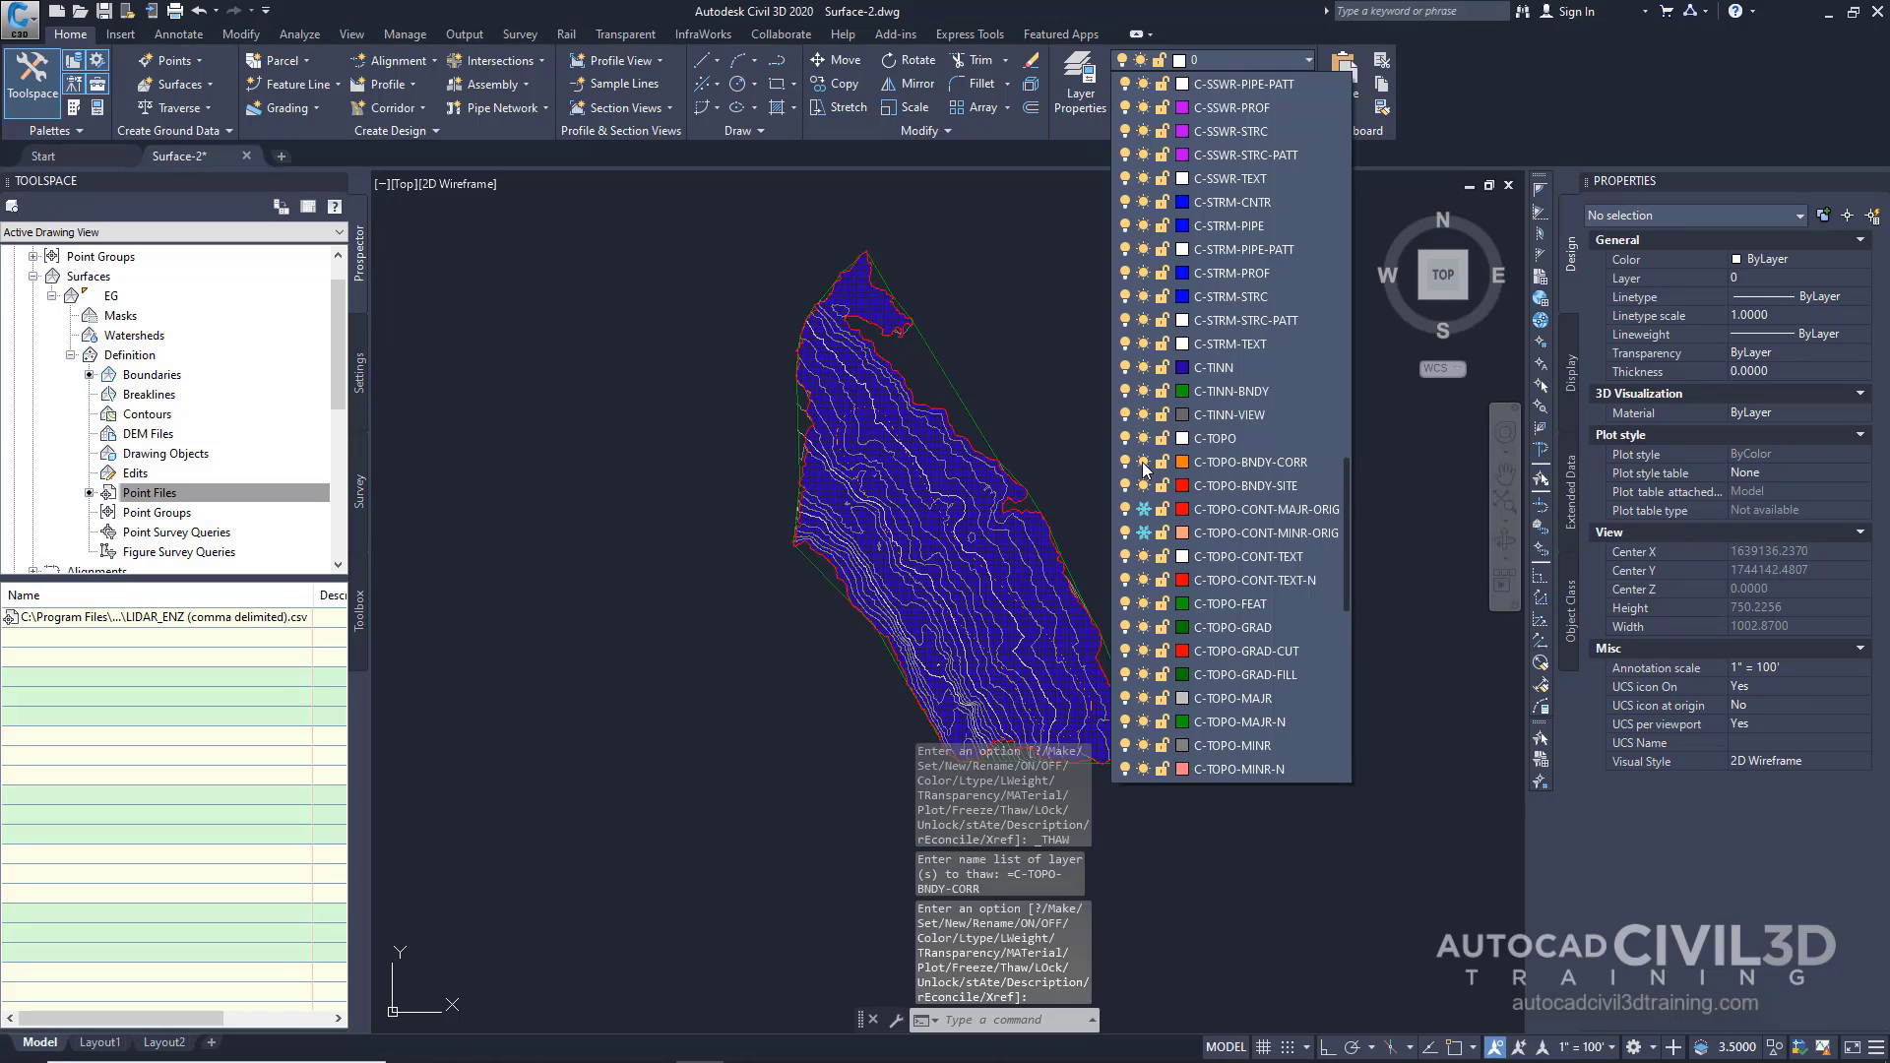
scroll(883, 535, "up", 6)
scroll(886, 338, "down", 4)
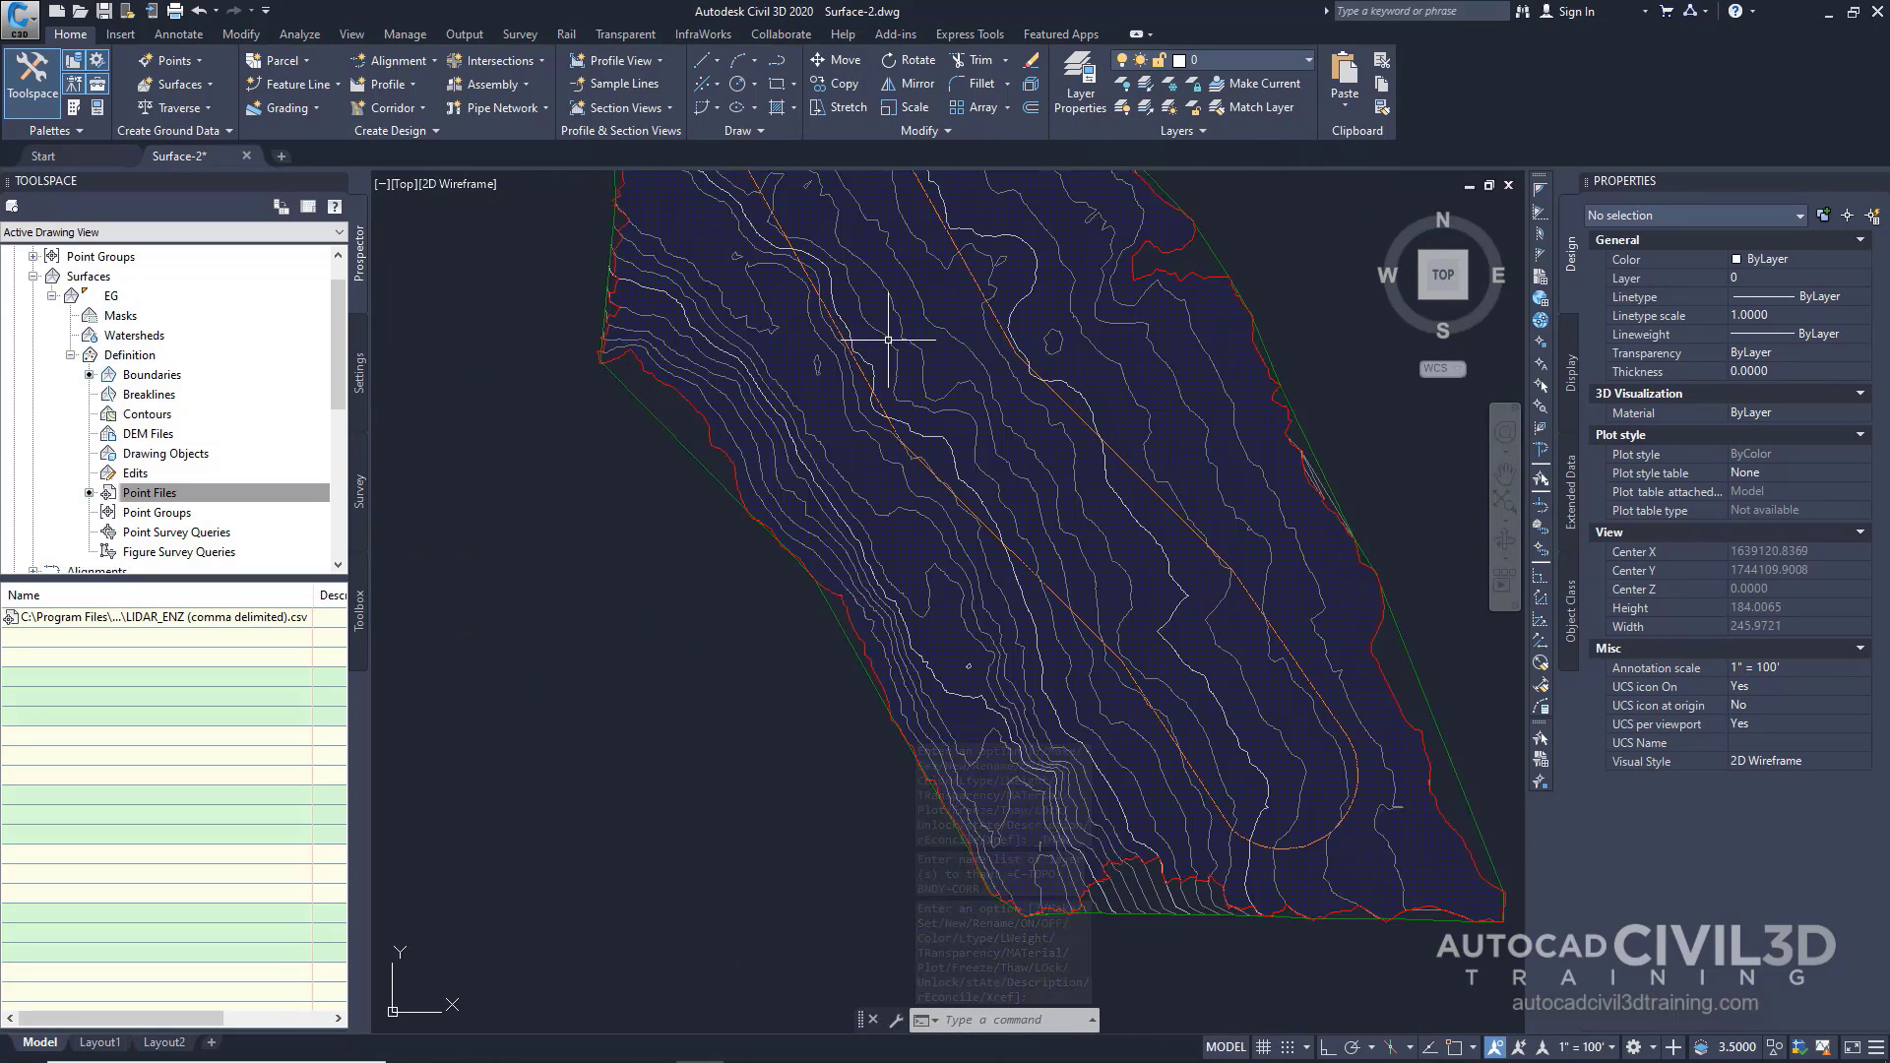
middle_click_drag(1039, 389, 1127, 559)
mouse_move(931, 474)
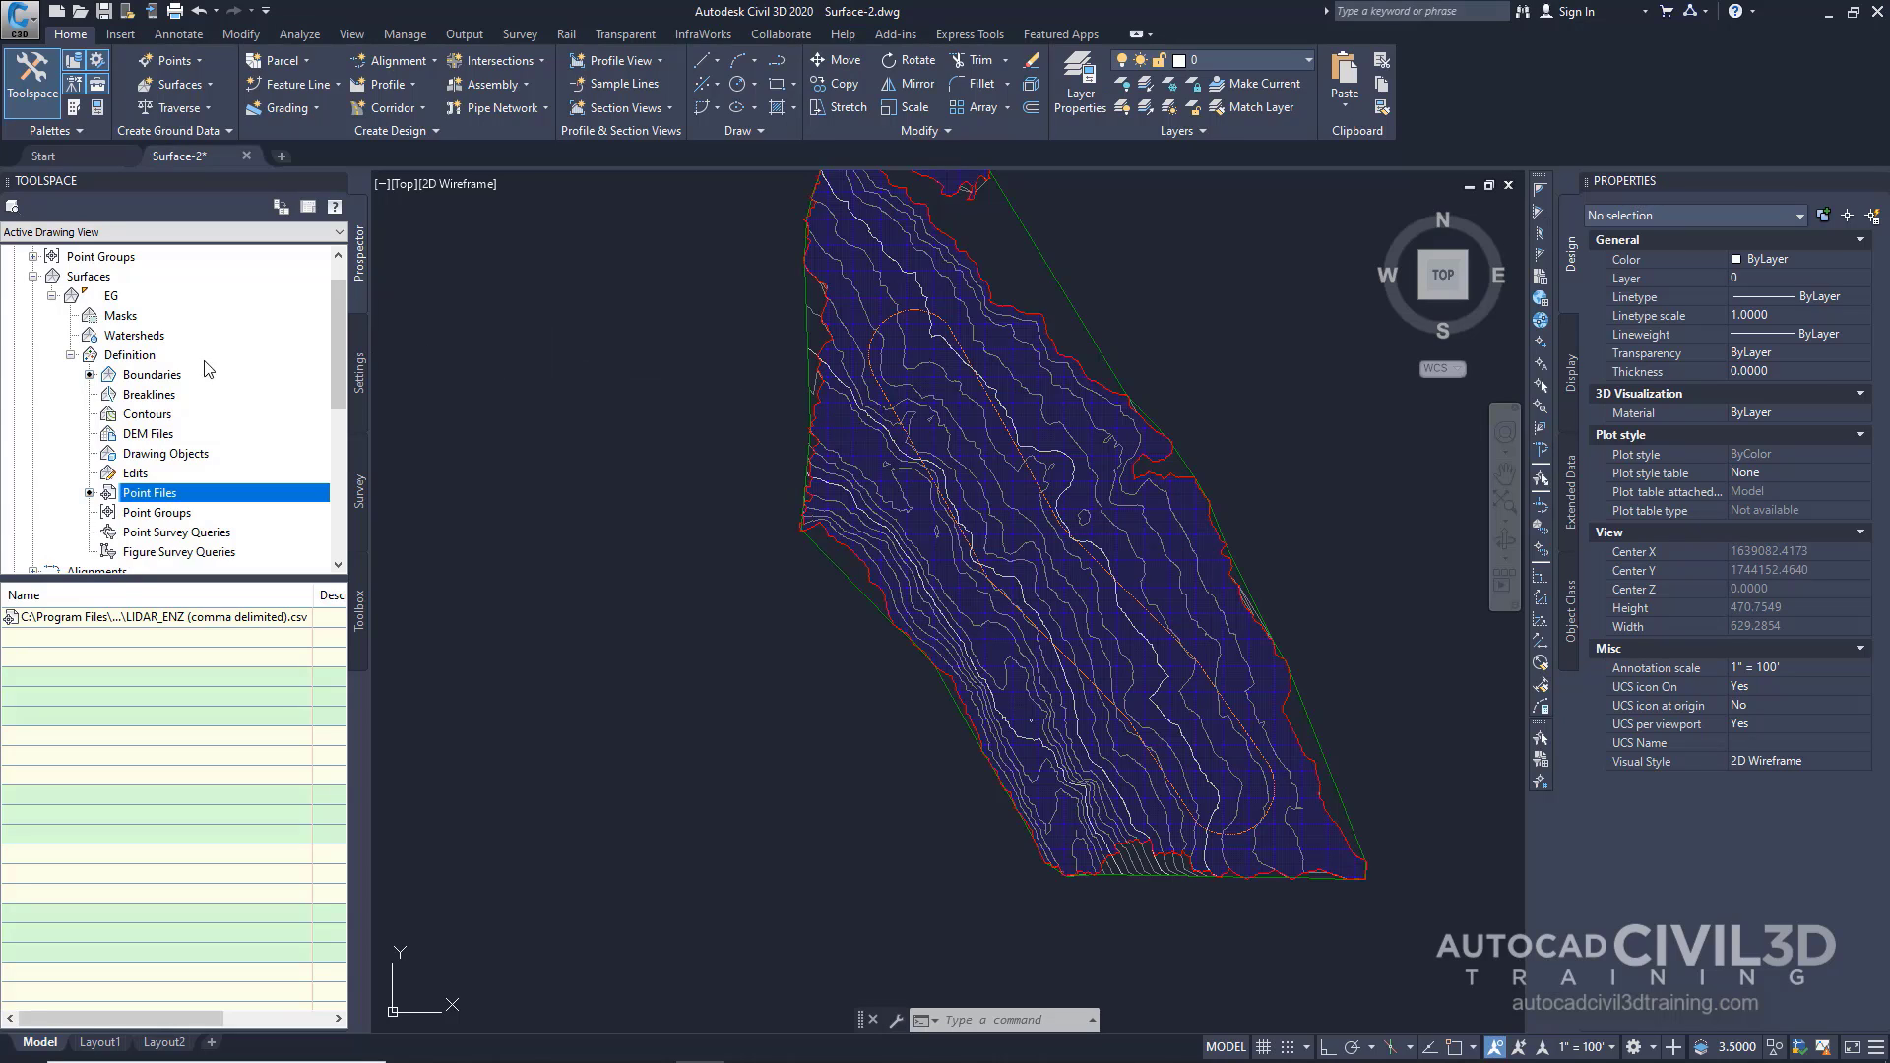
- Add a Data Clip boundary named Corridor with a 1.000' mid-ordinate distance to the EG surface, using the orange closed outline
right_click(153, 377)
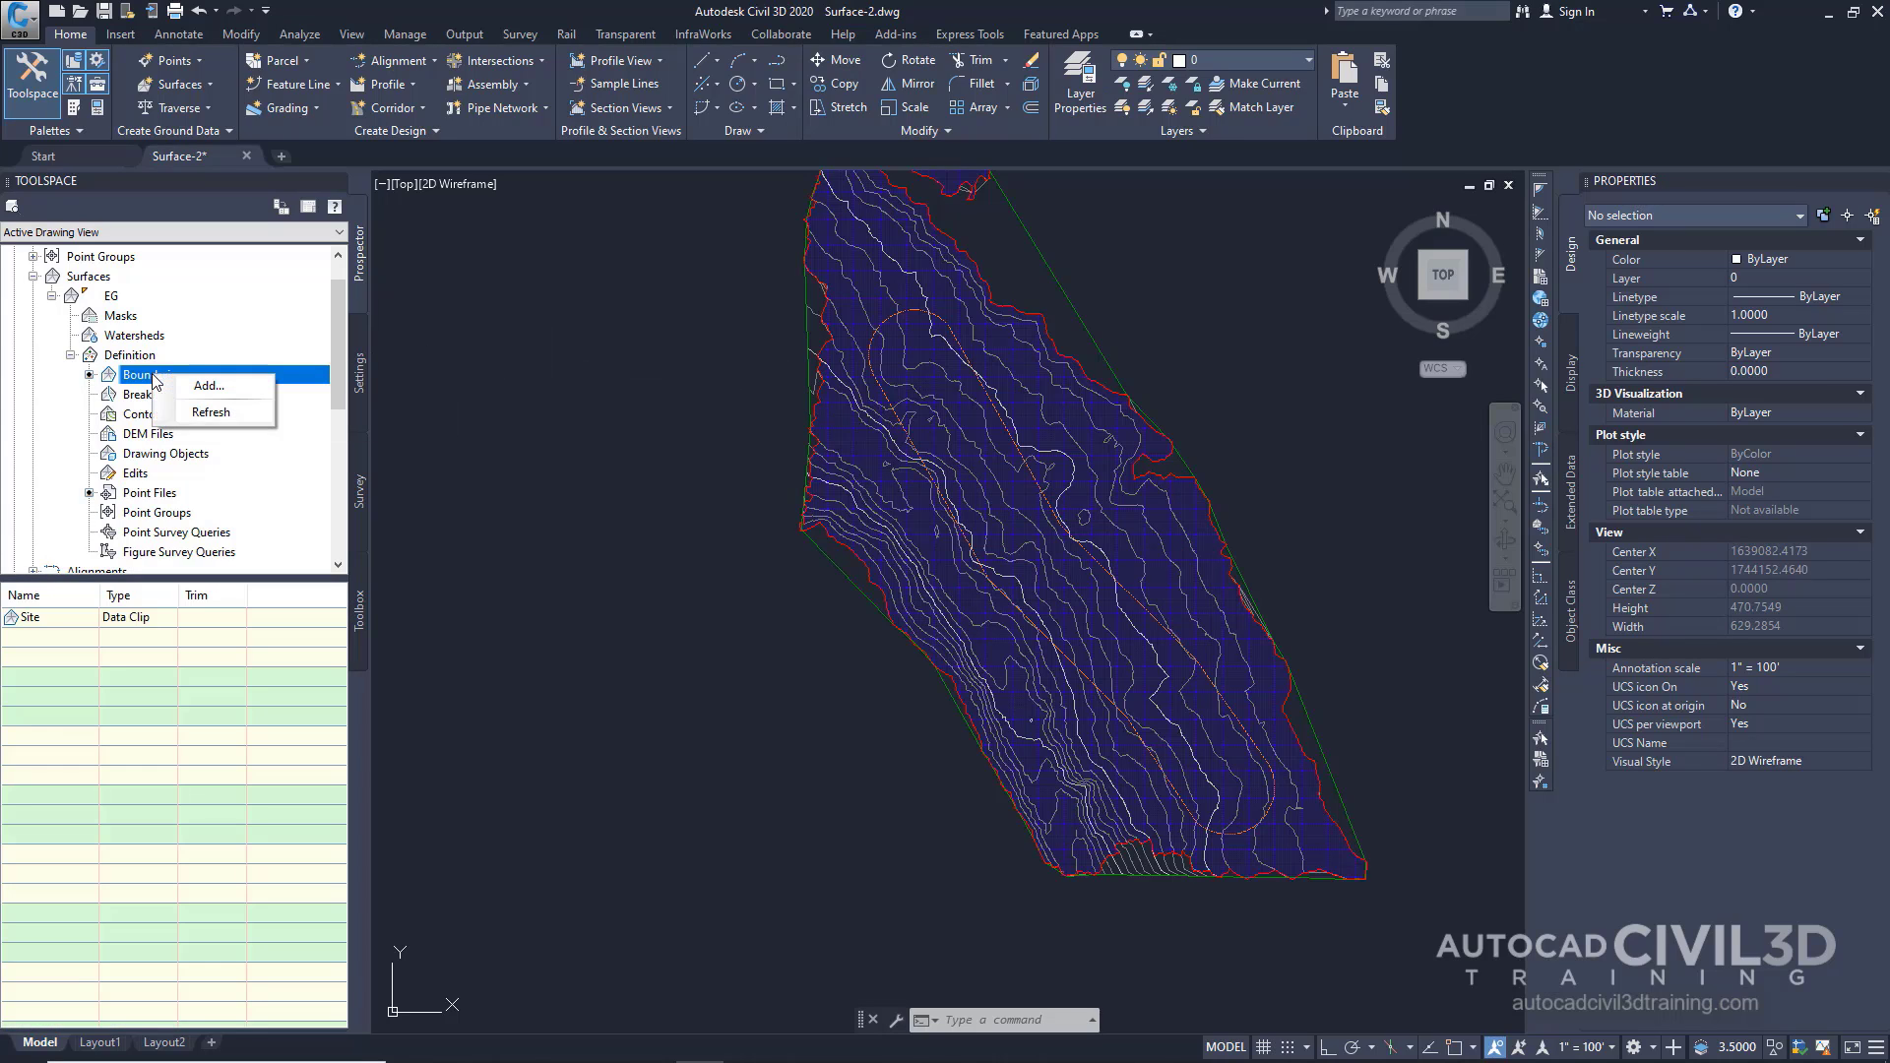
left_click(201, 389)
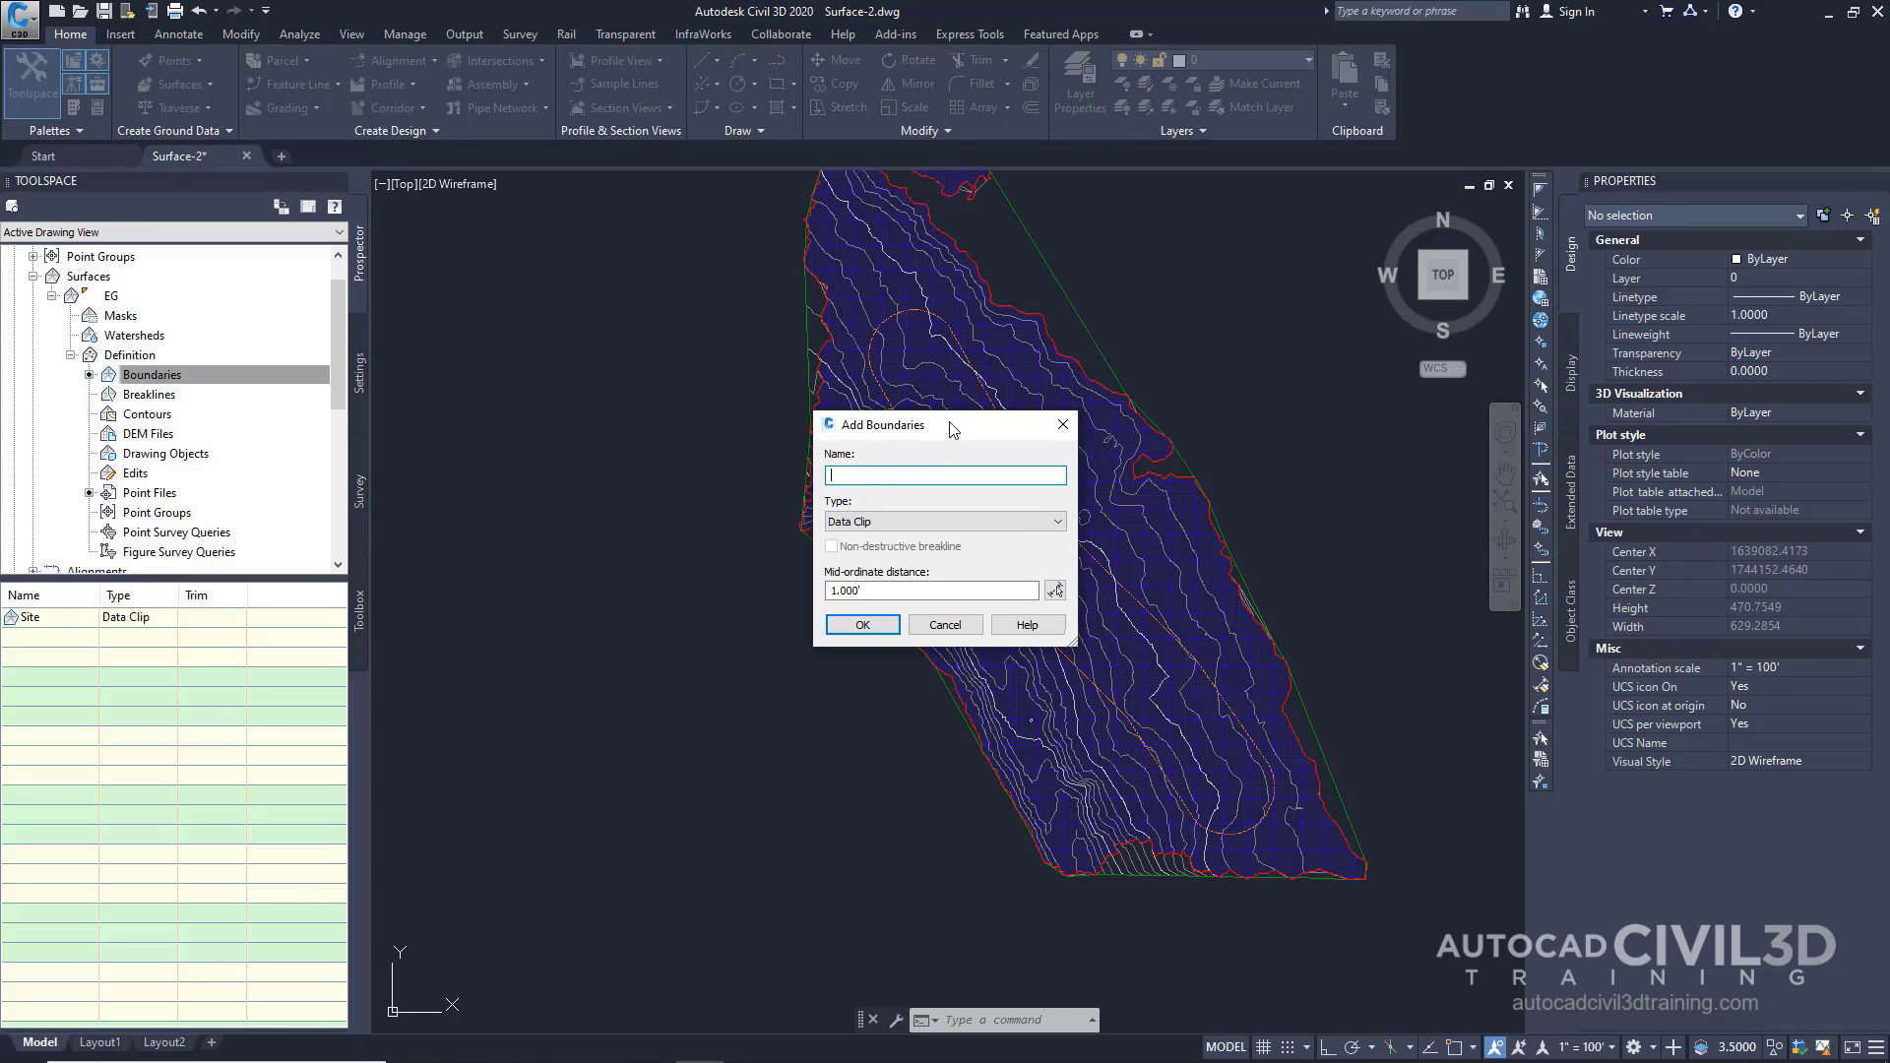
type("rridor")
left_click(877, 624)
scroll(978, 554, "up", 4)
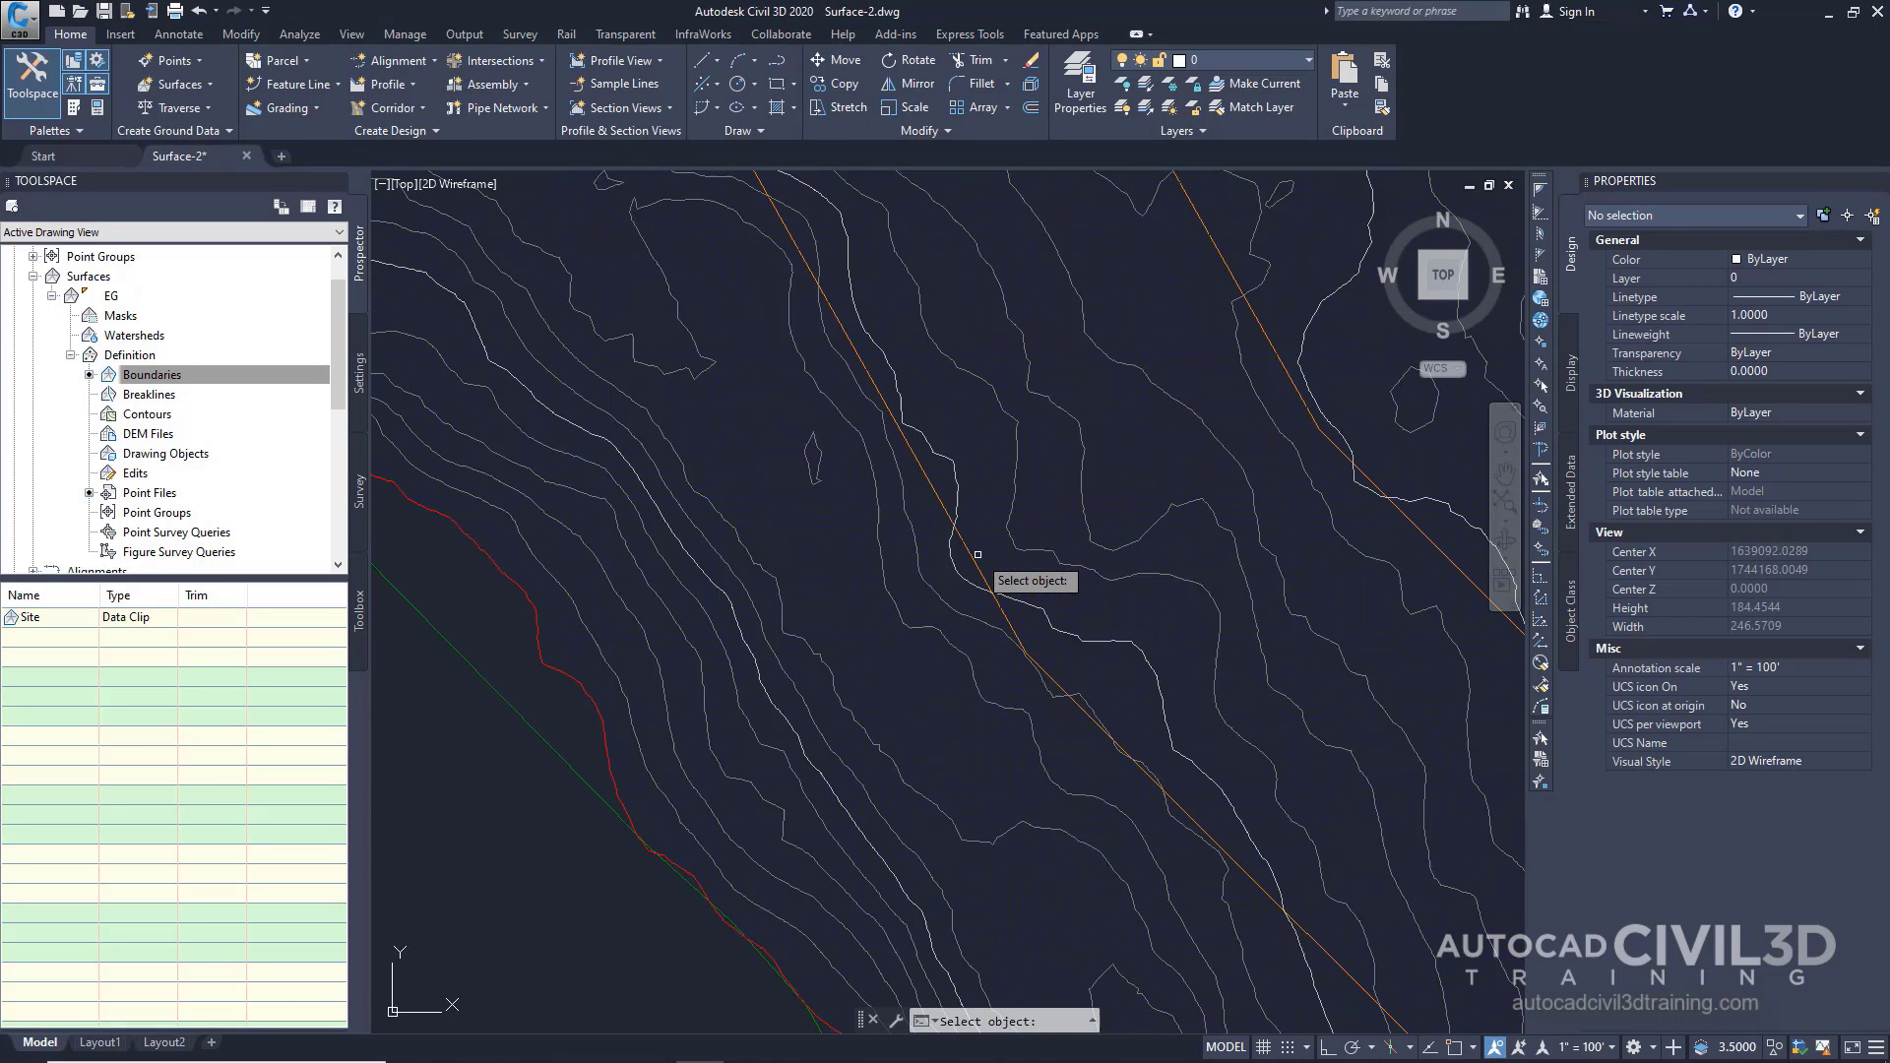
scroll(974, 558, "up", 8)
left_click(967, 566)
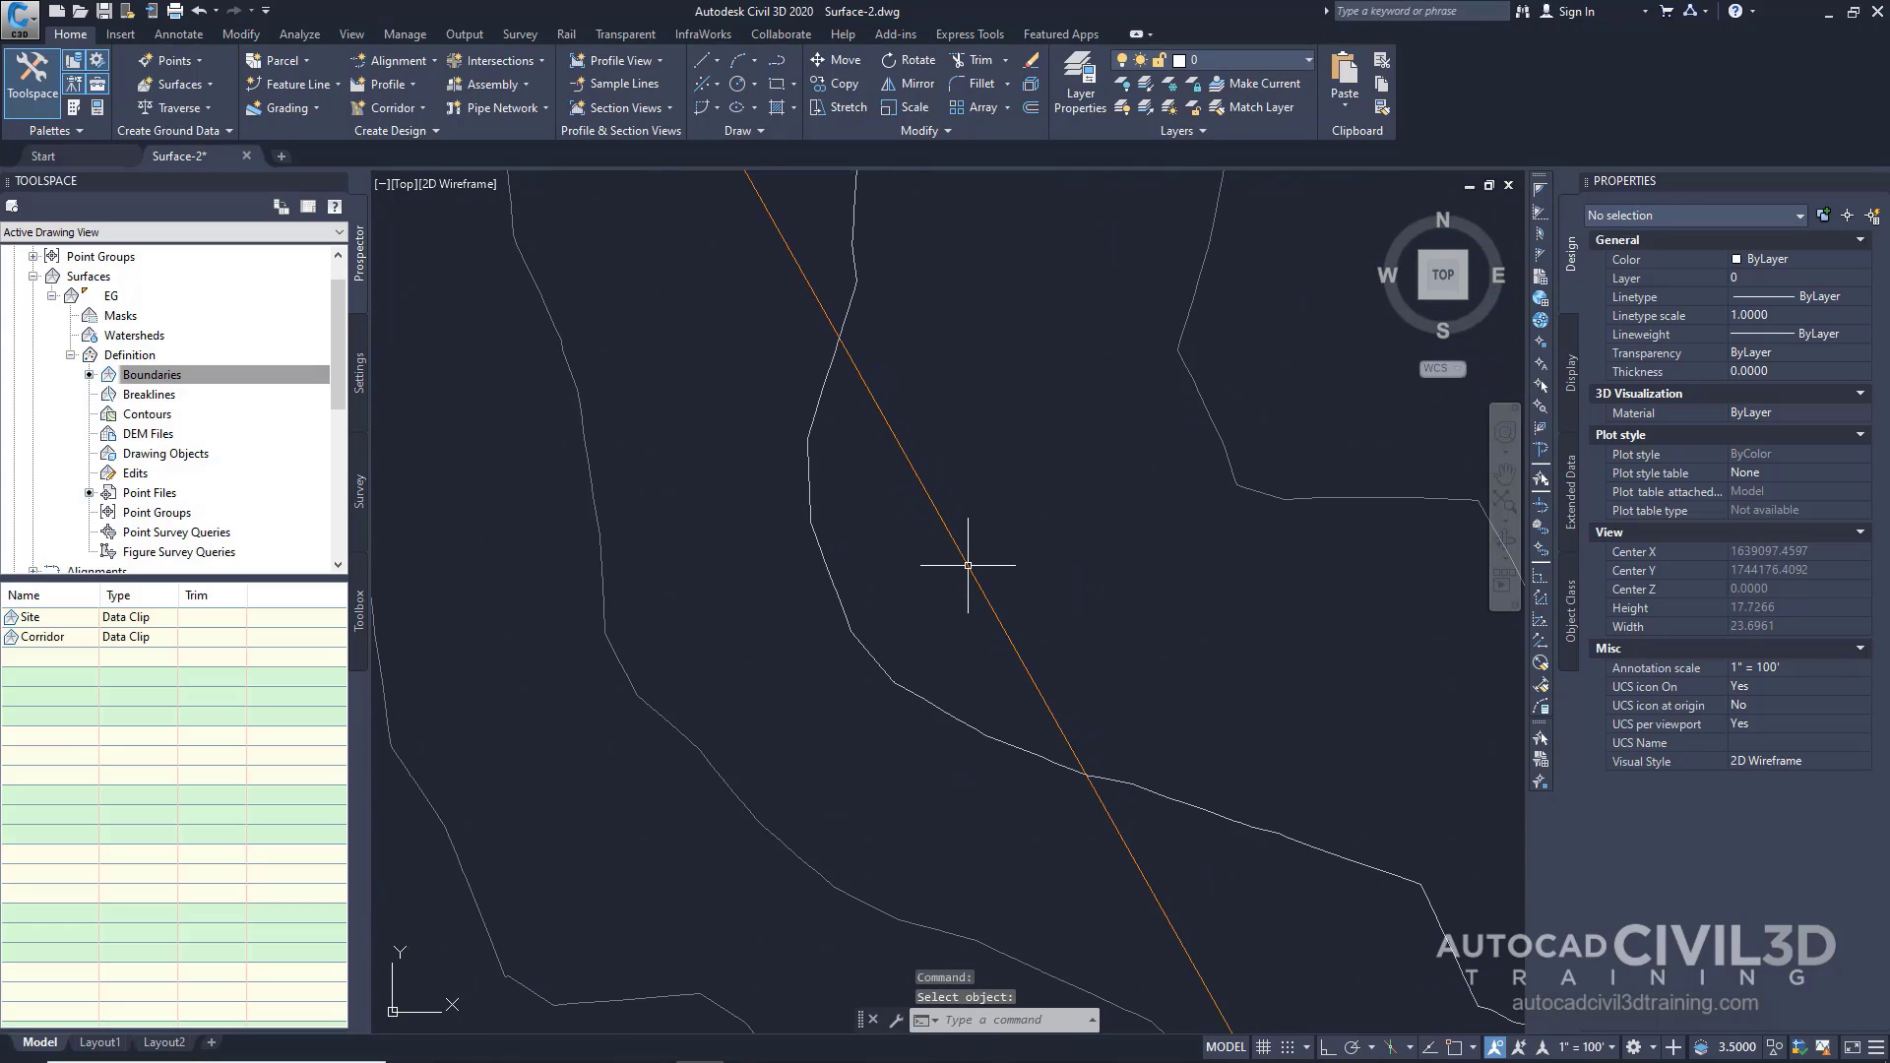
scroll(968, 565, "down", 12)
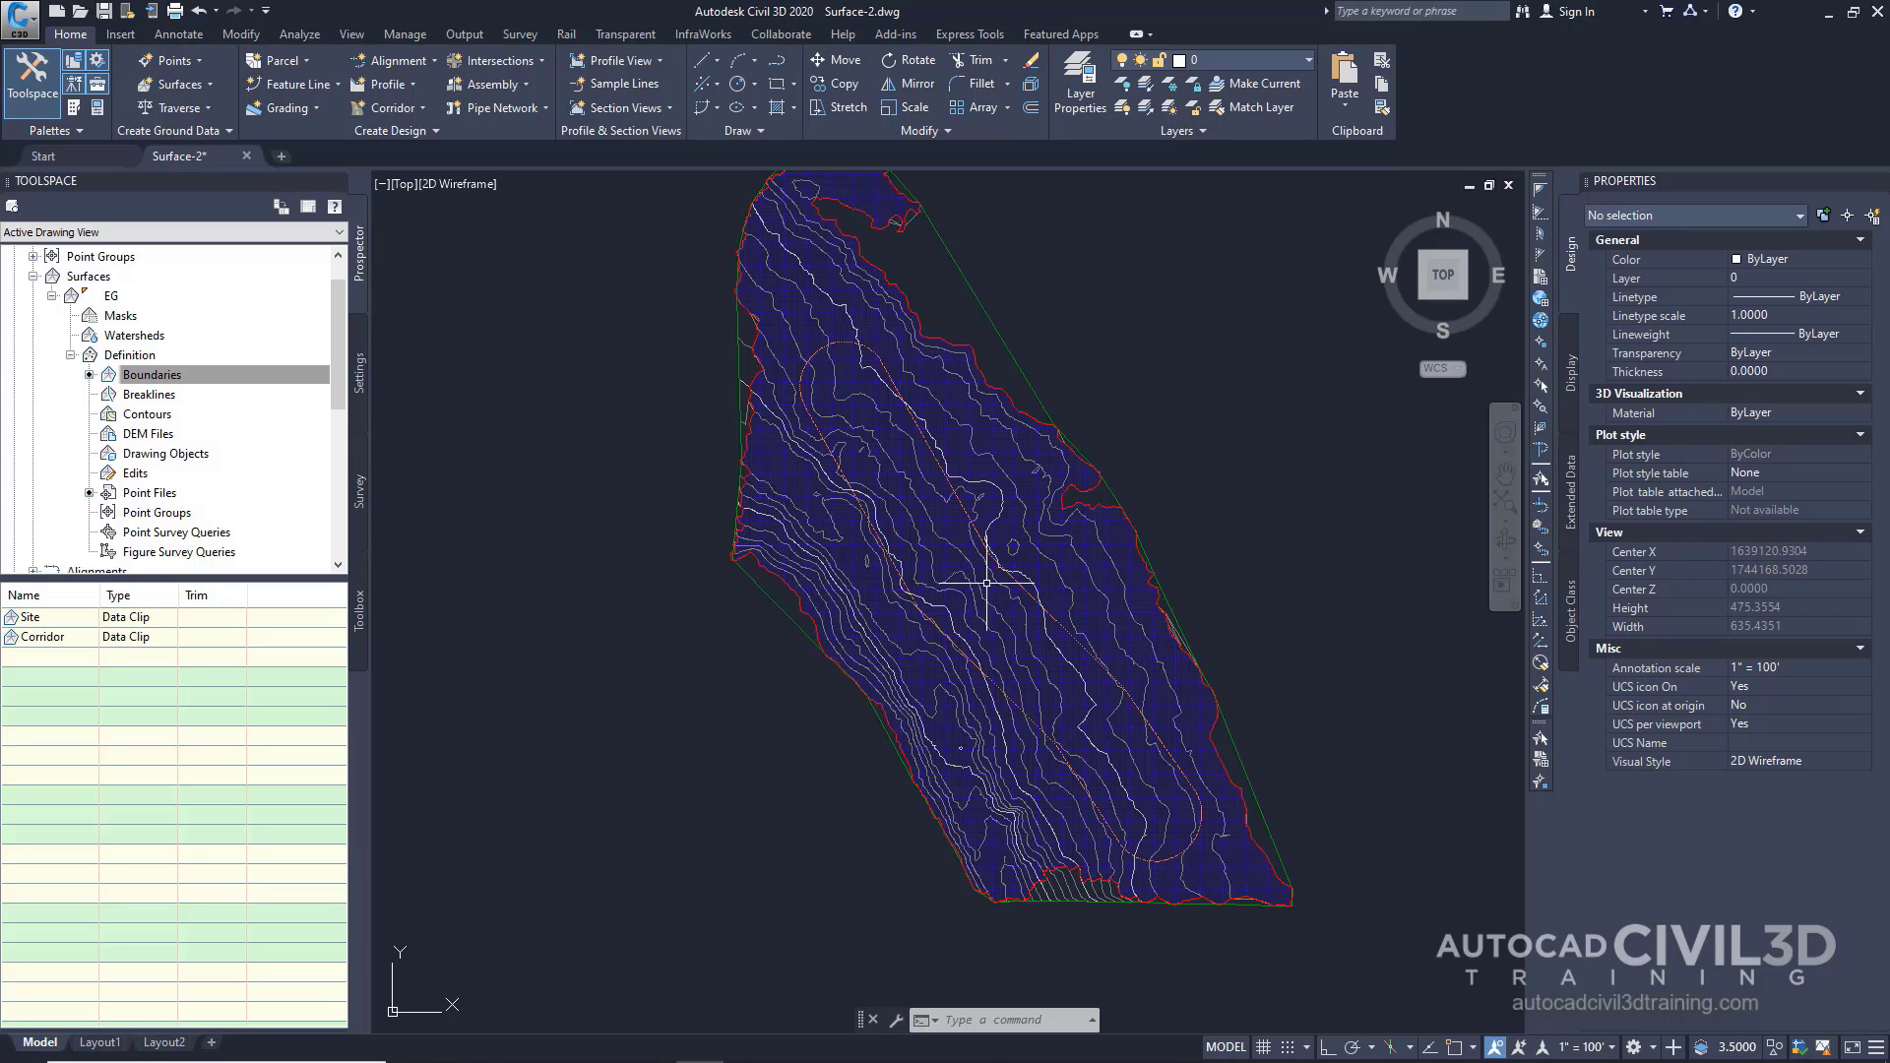
mouse_move(994, 612)
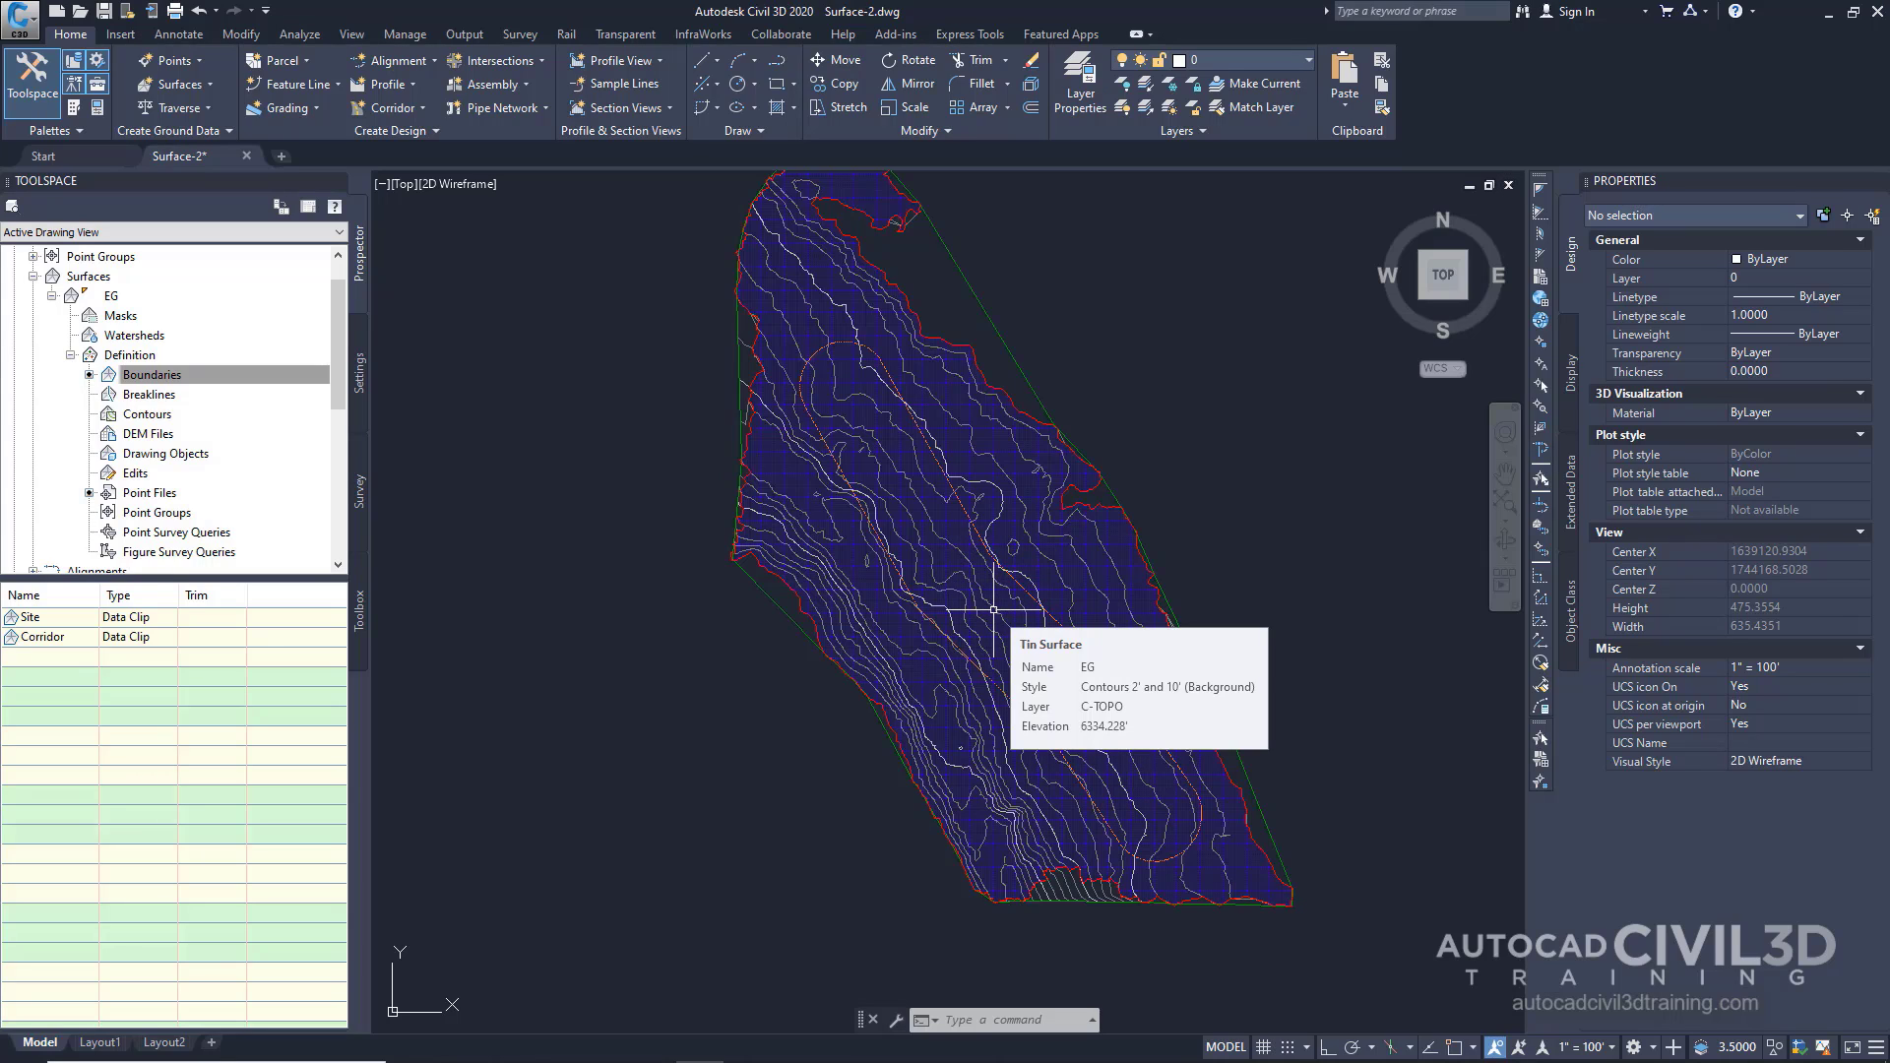
- In the EG surface's properties, move the Corridor boundary operation to the top of the definition's operation list
left_click(360, 264)
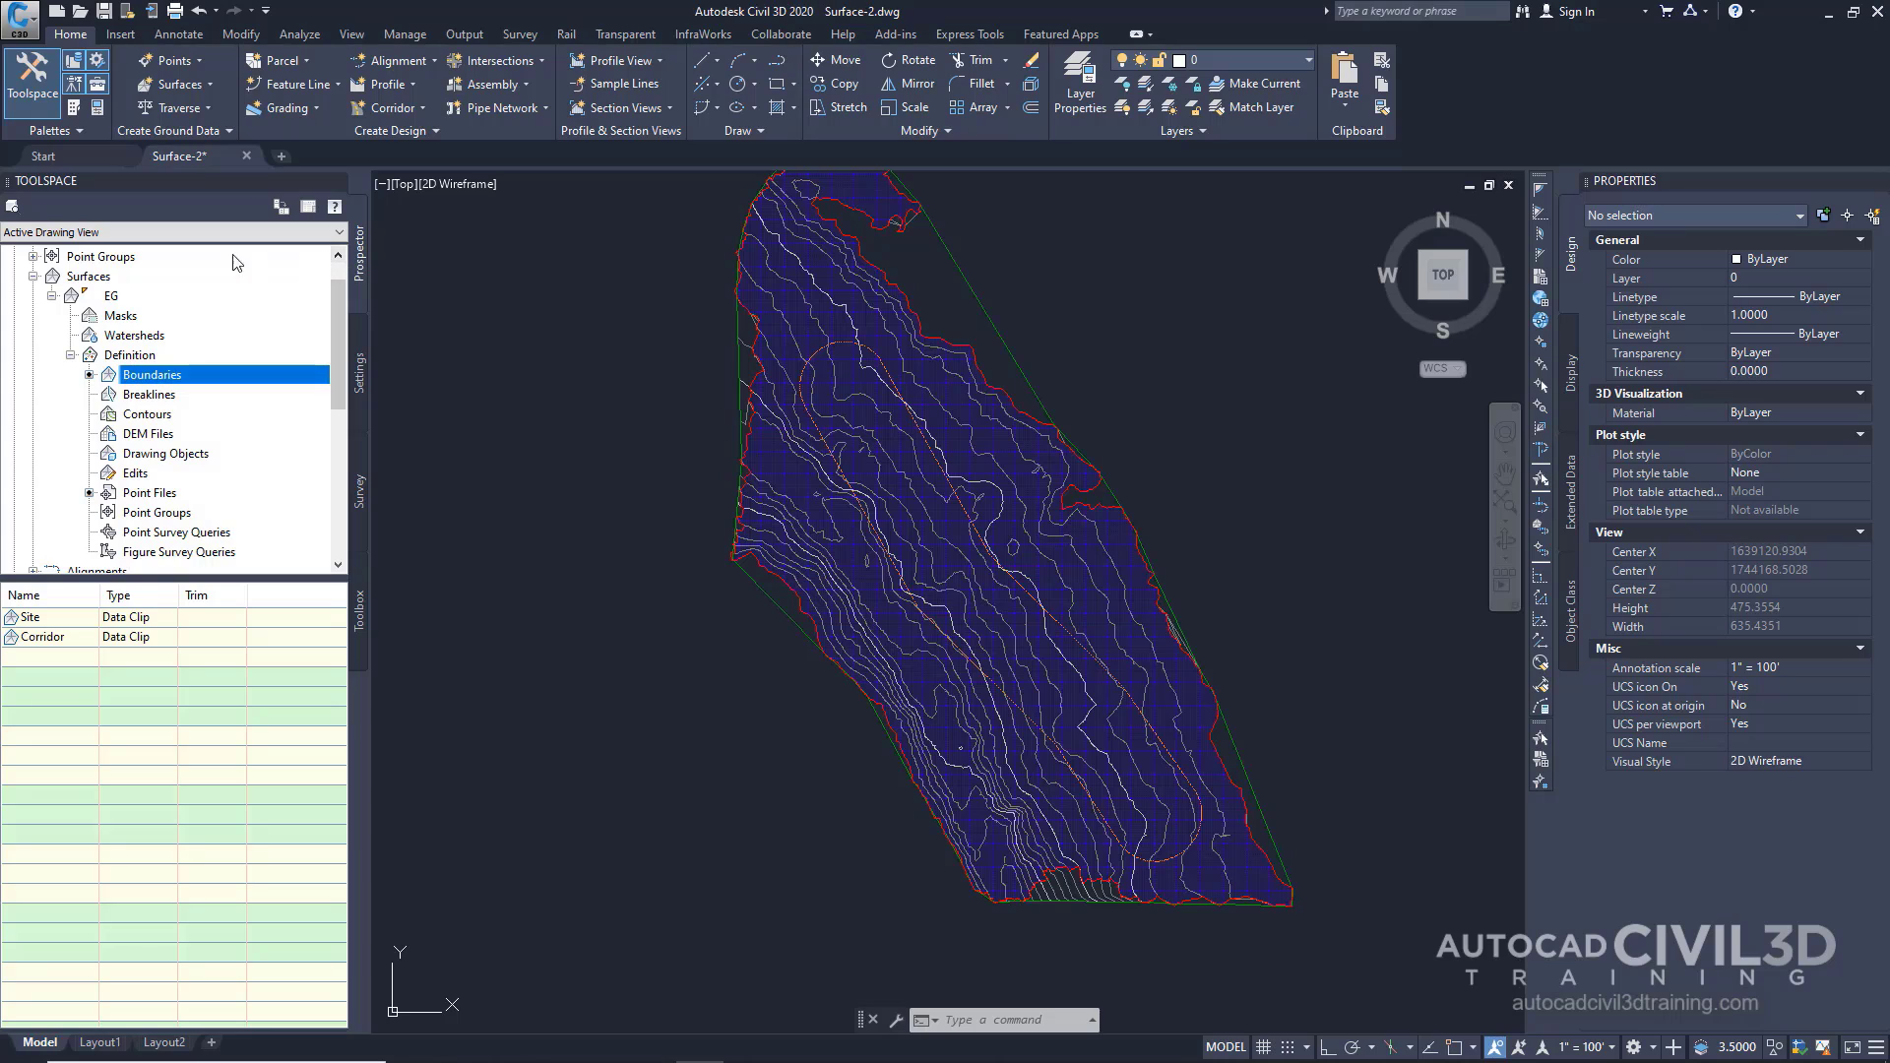
right_click(112, 298)
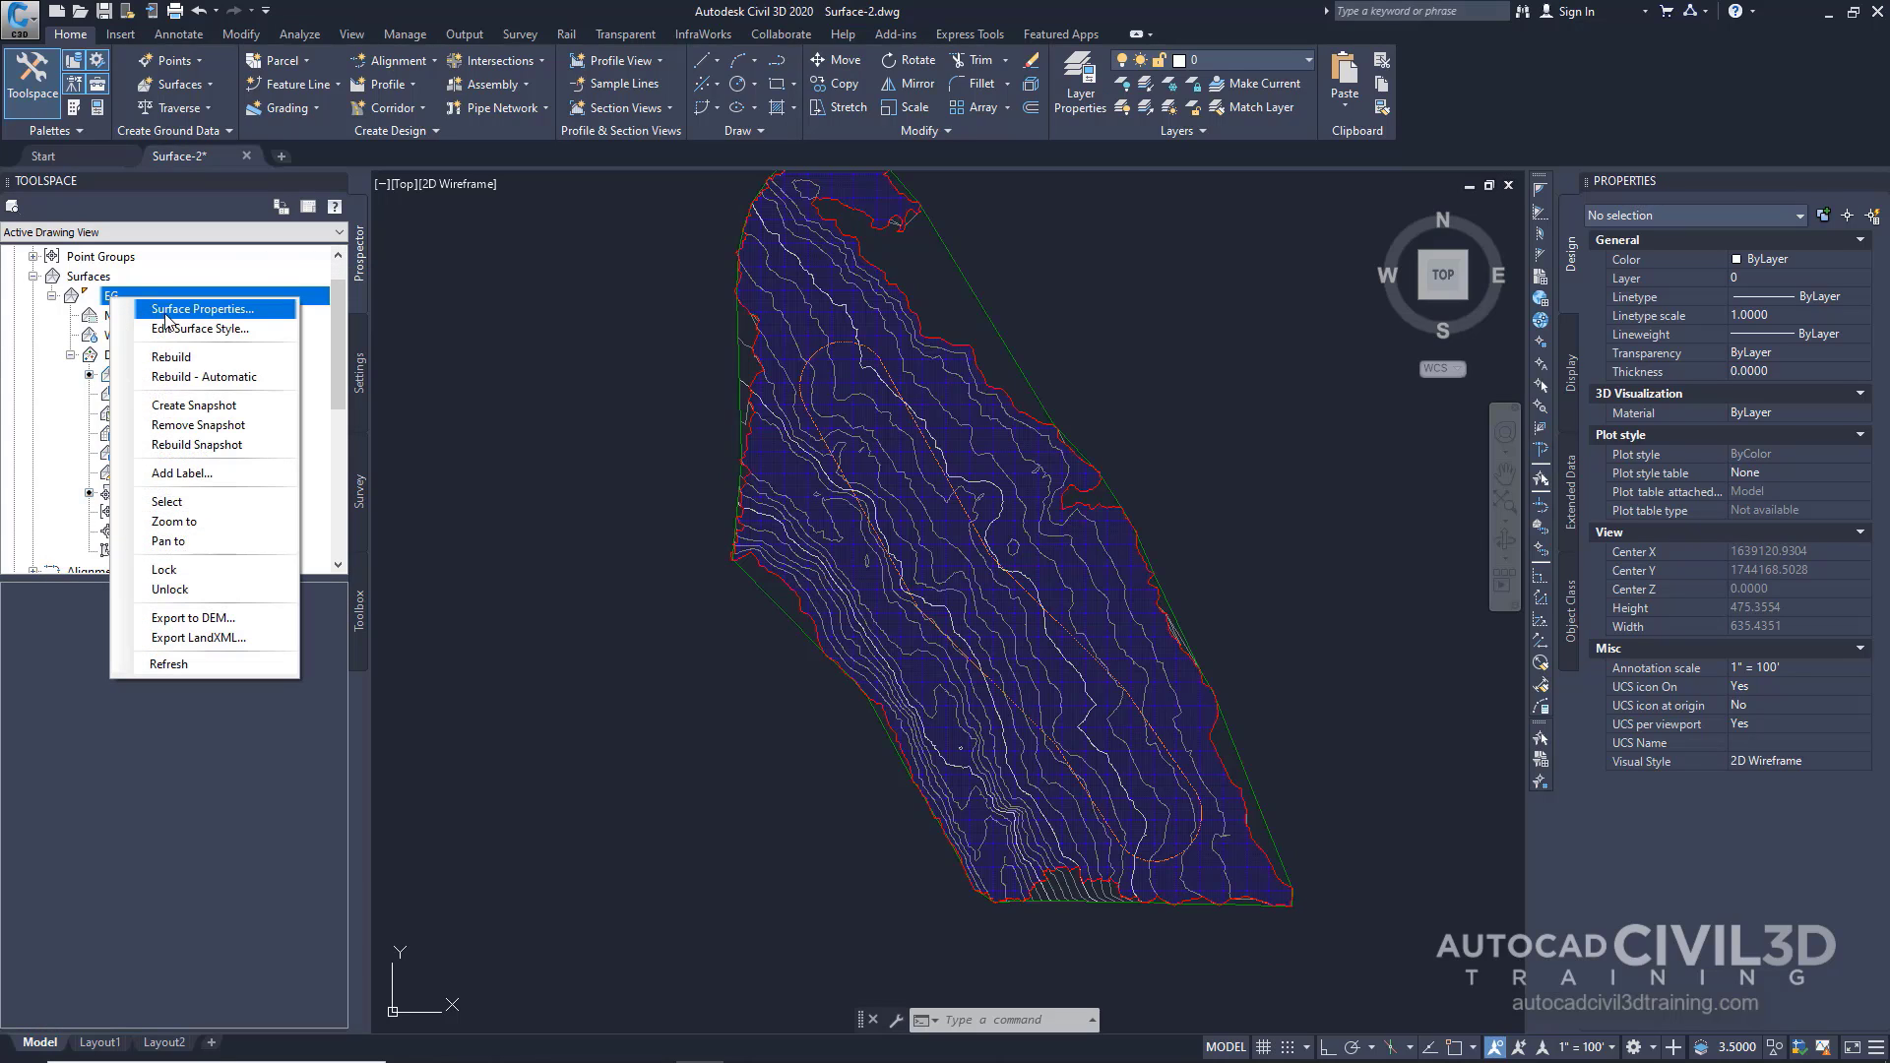
left_click(202, 310)
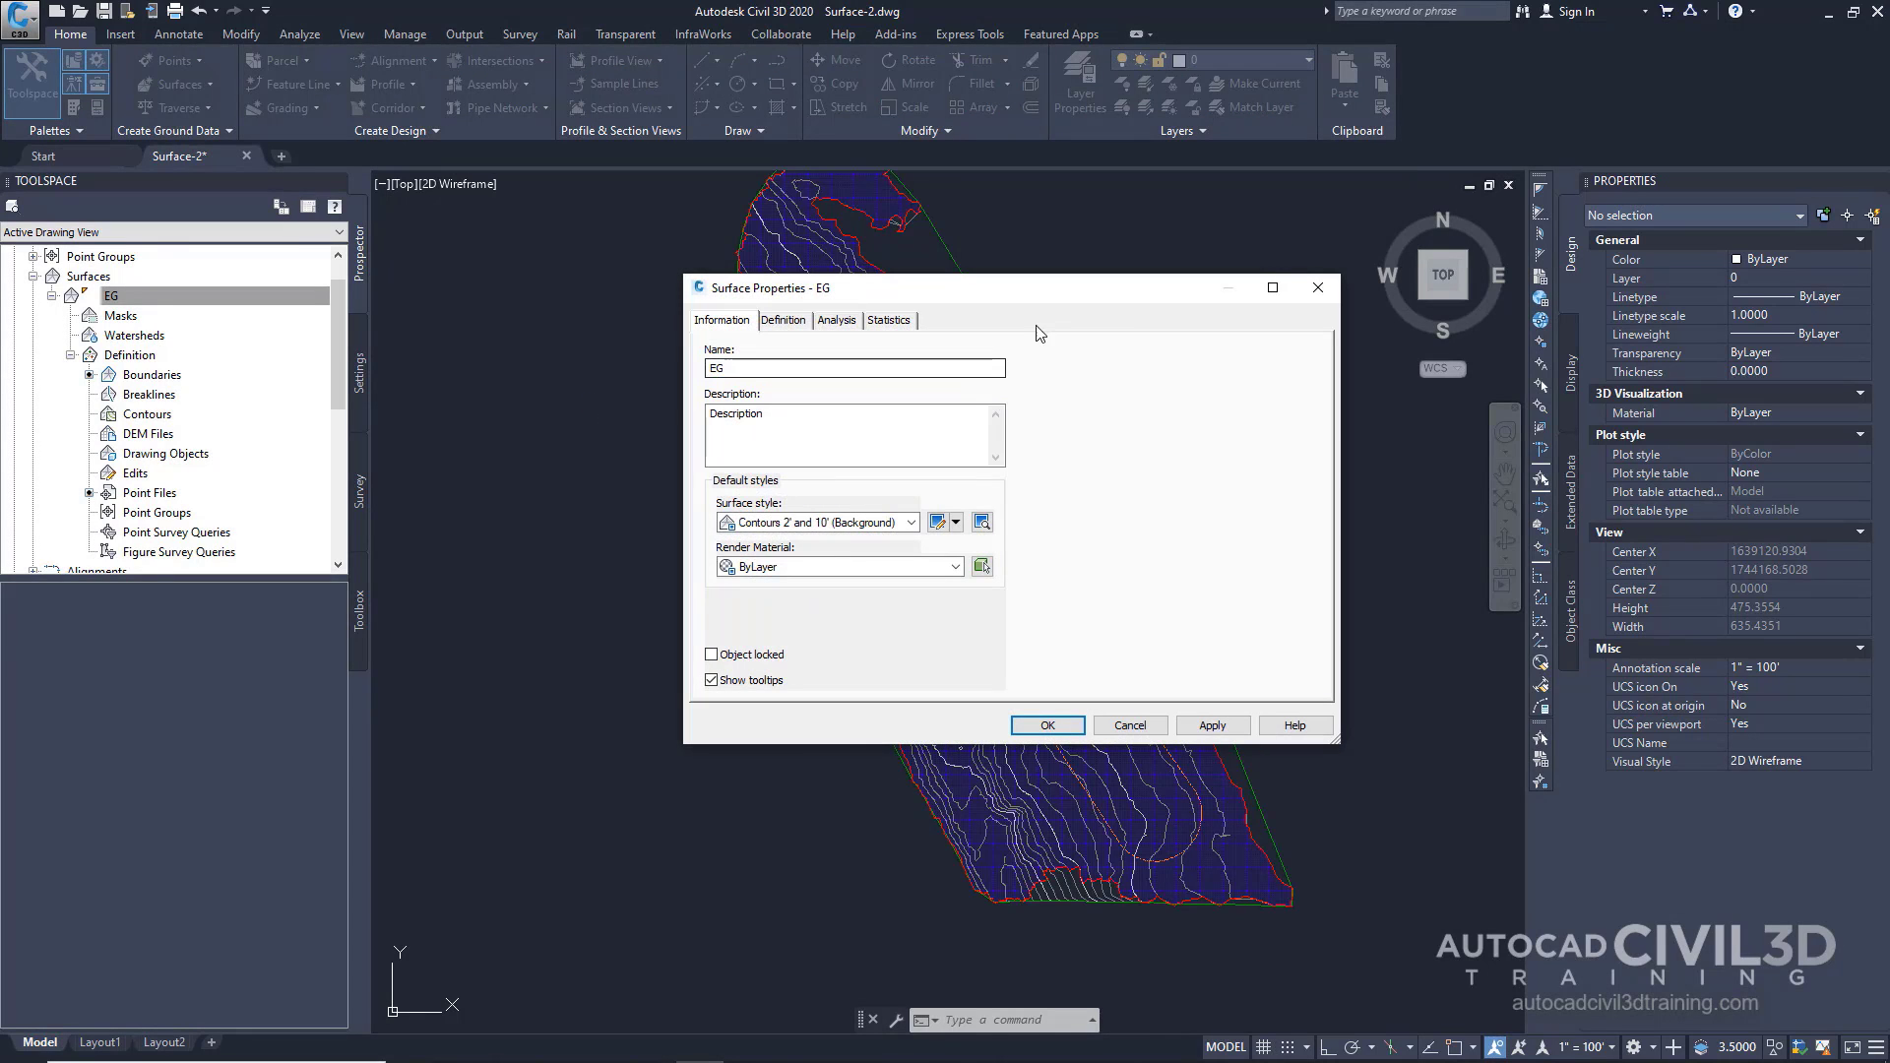
left_click(786, 322)
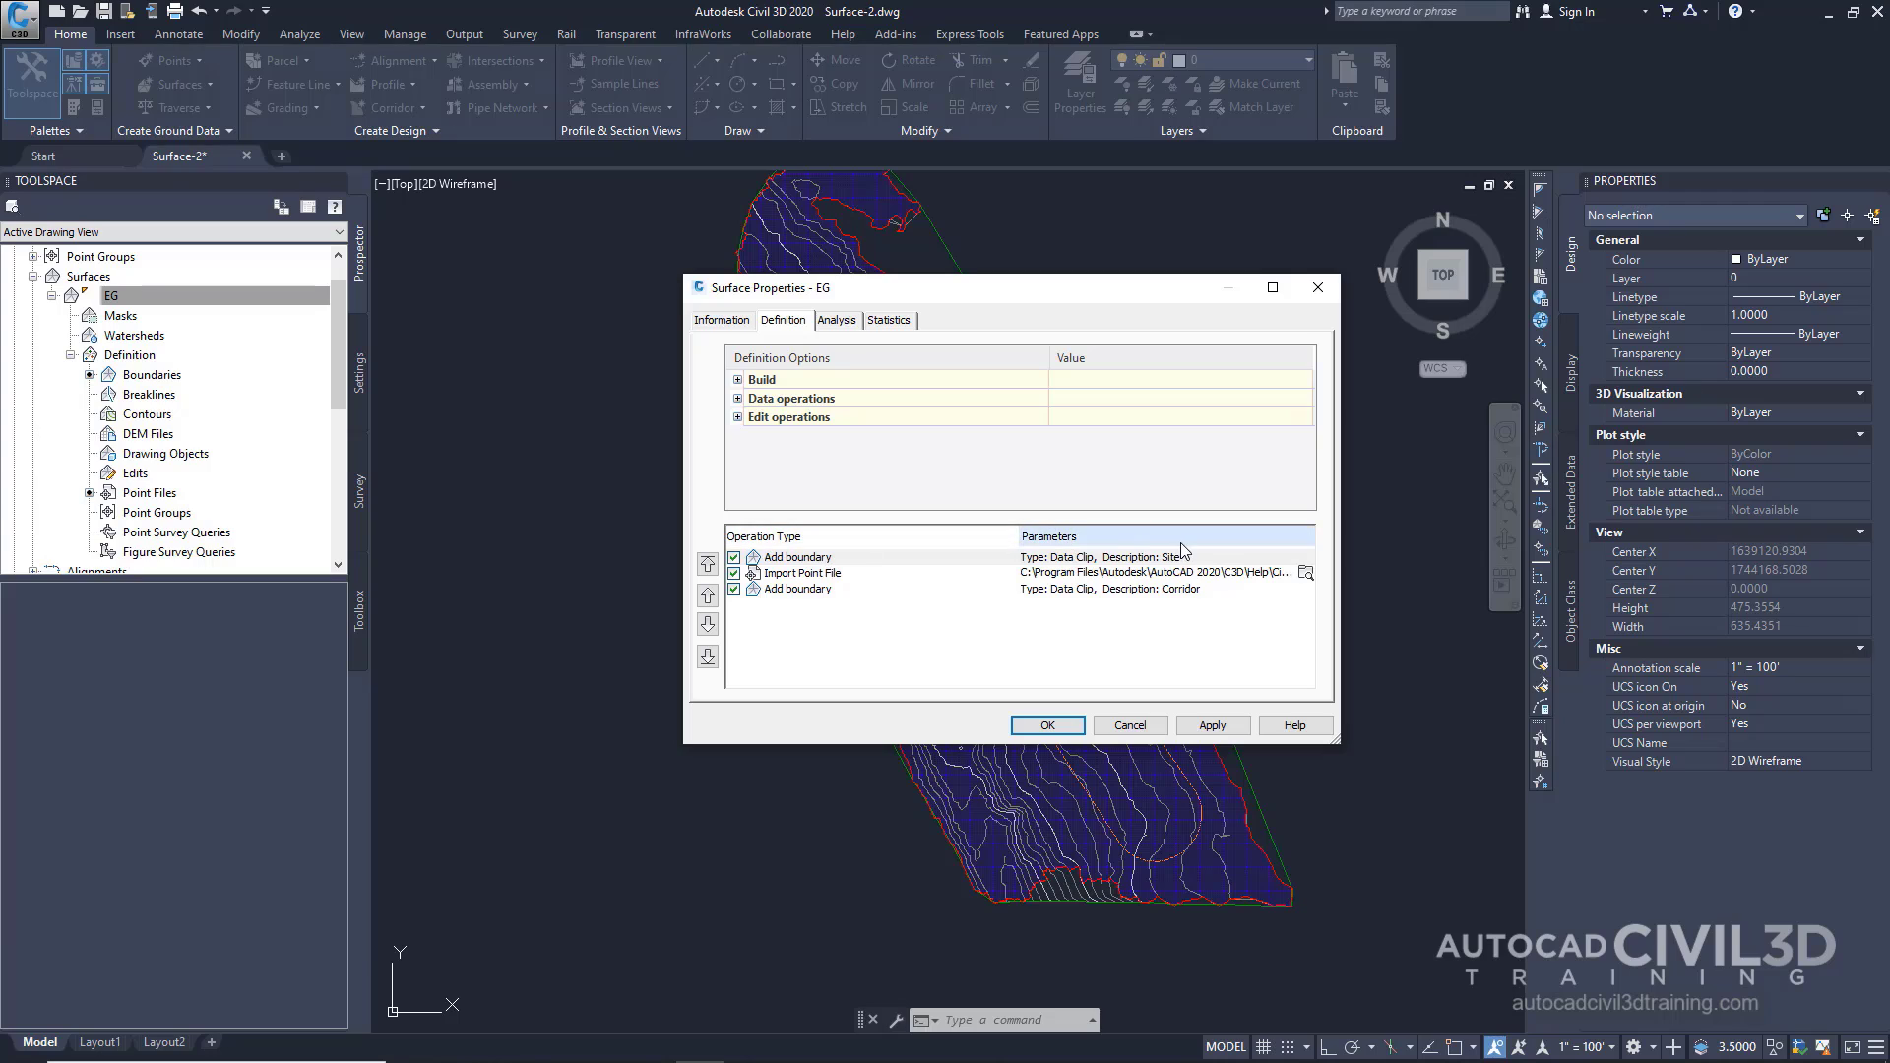
left_click(1154, 591)
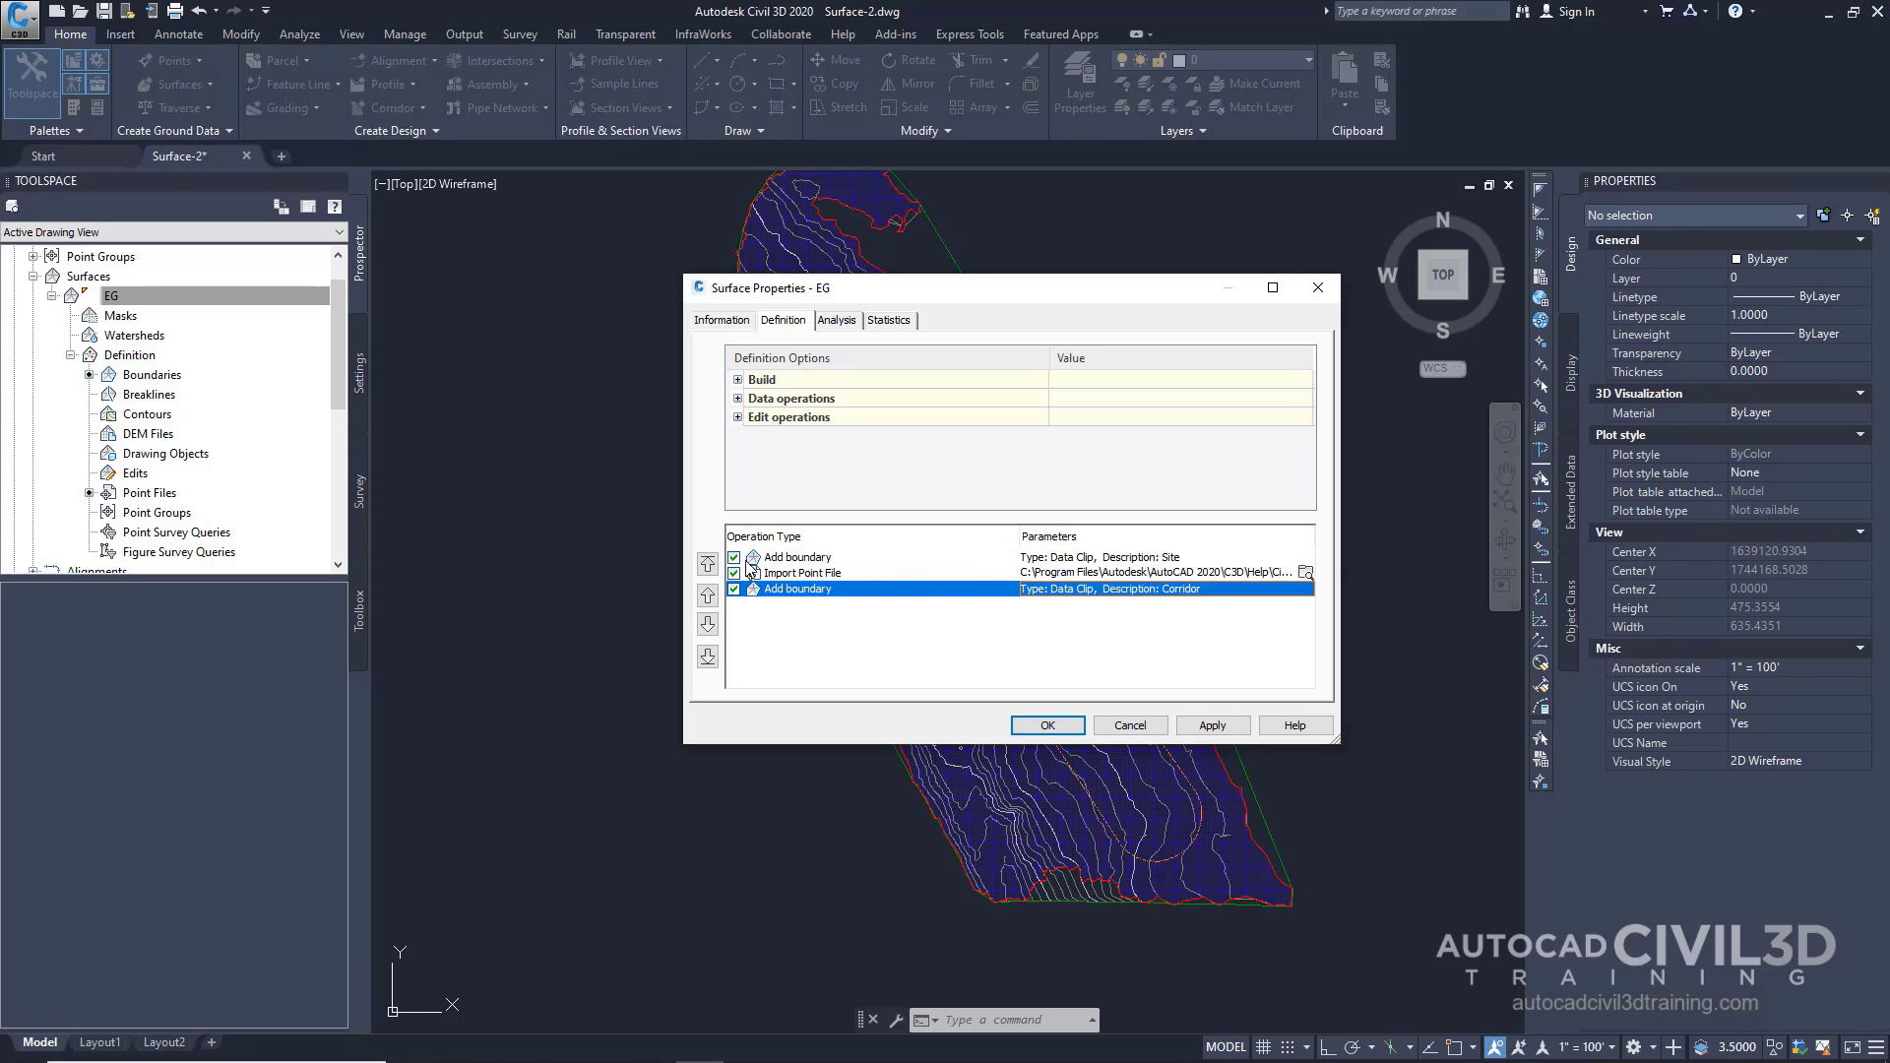
left_click(707, 564)
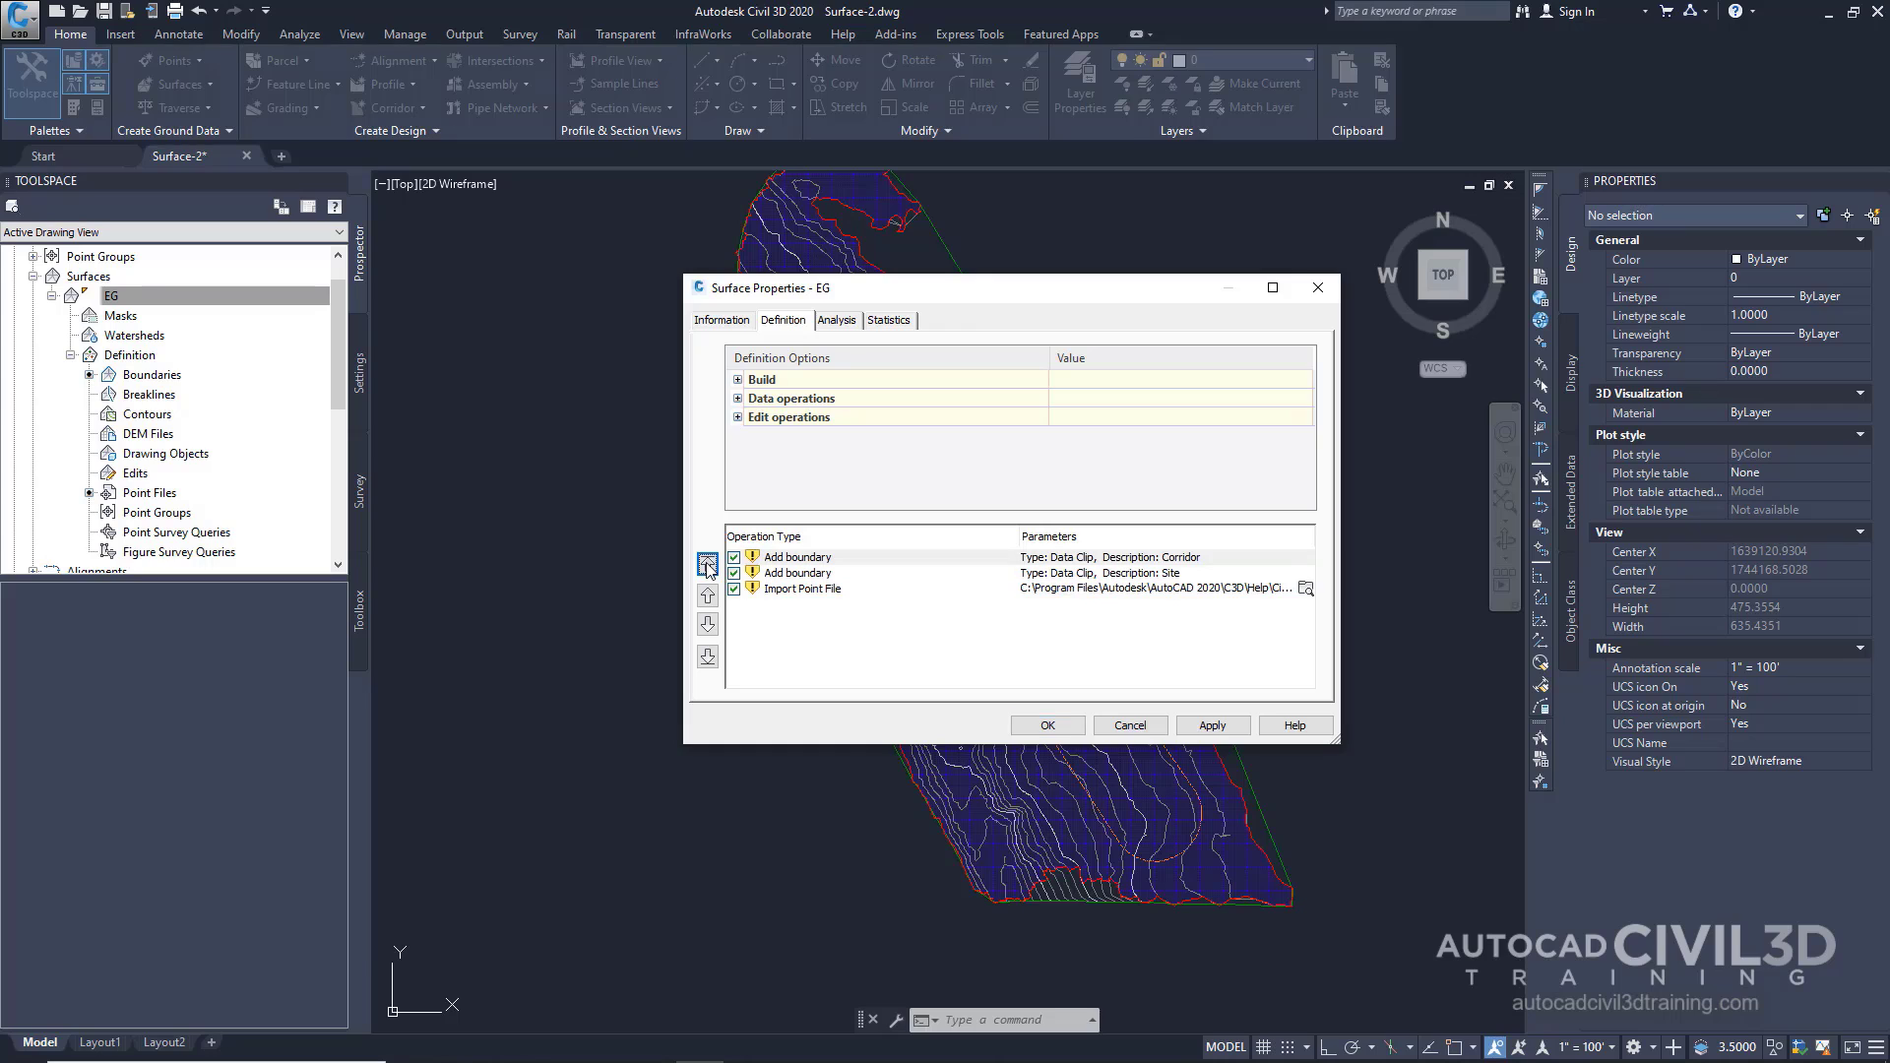
- Move the Site boundary operation to the end of the list, apply the new order and rebuild the surface
left_click(805, 574)
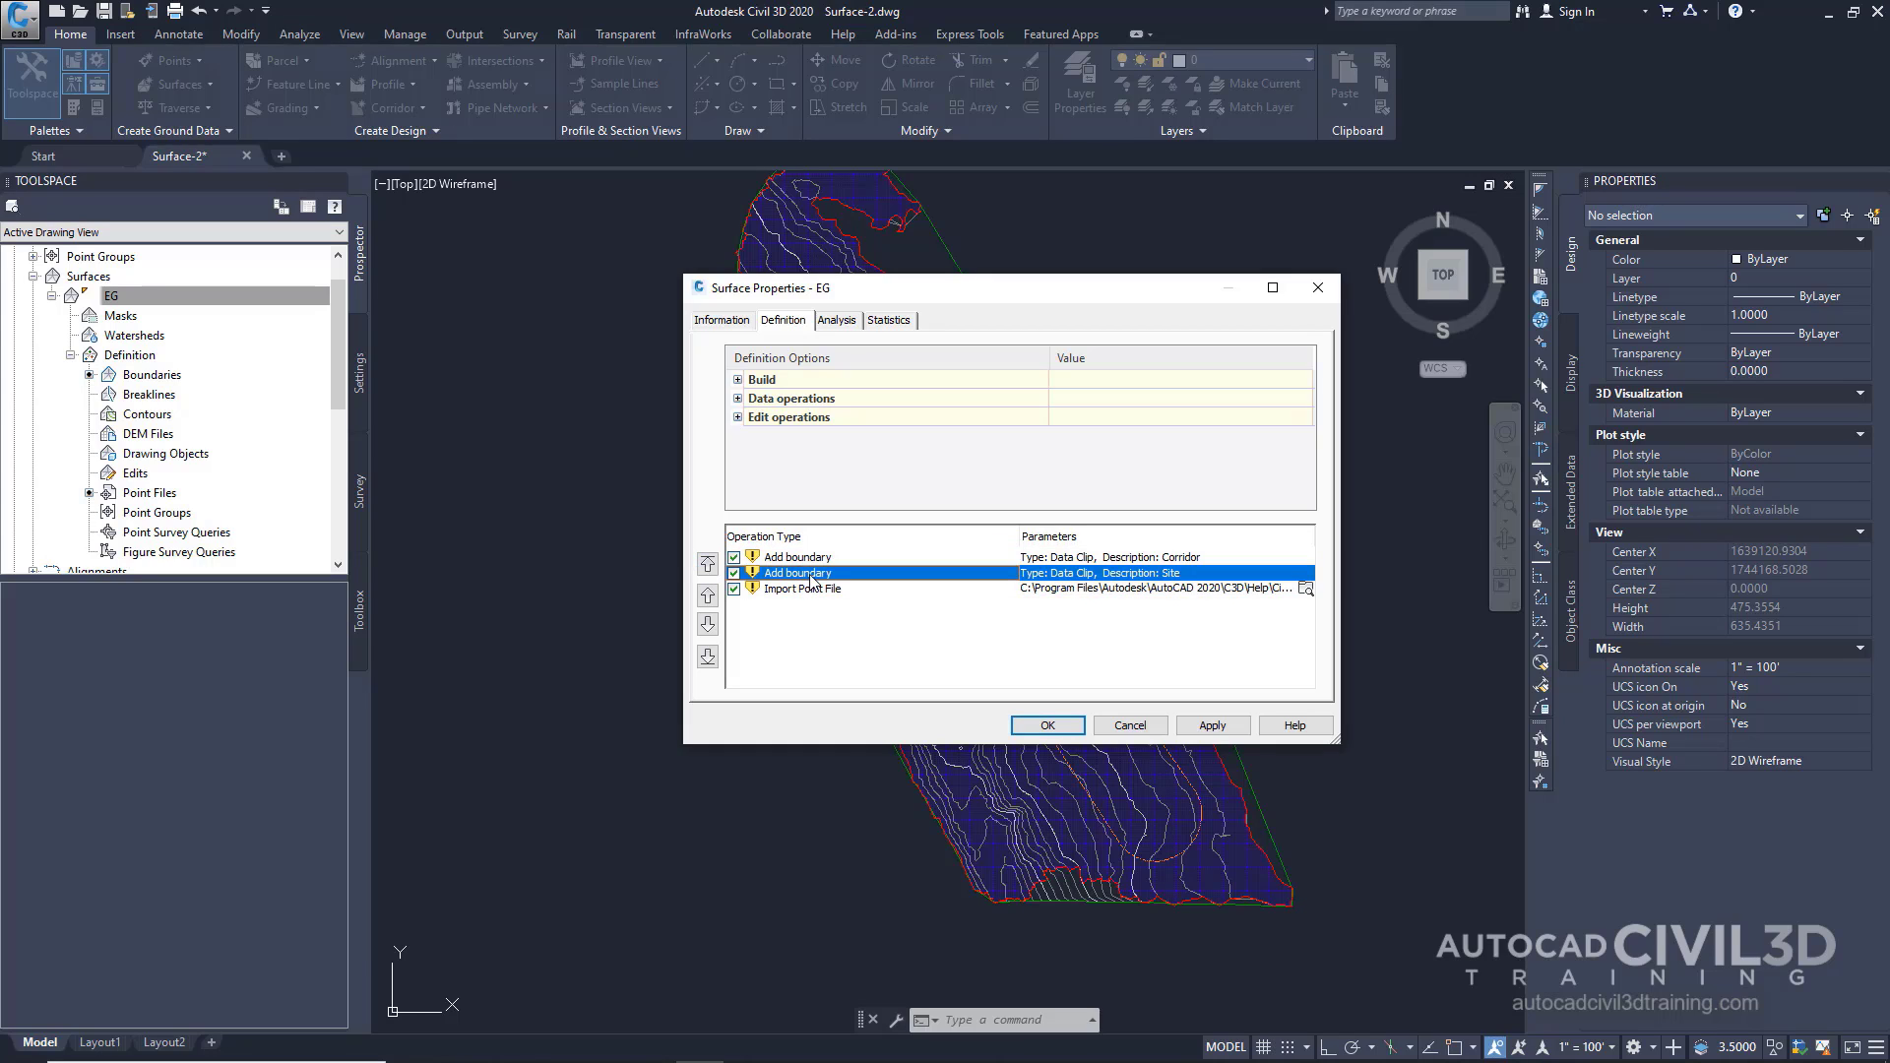
left_click(707, 656)
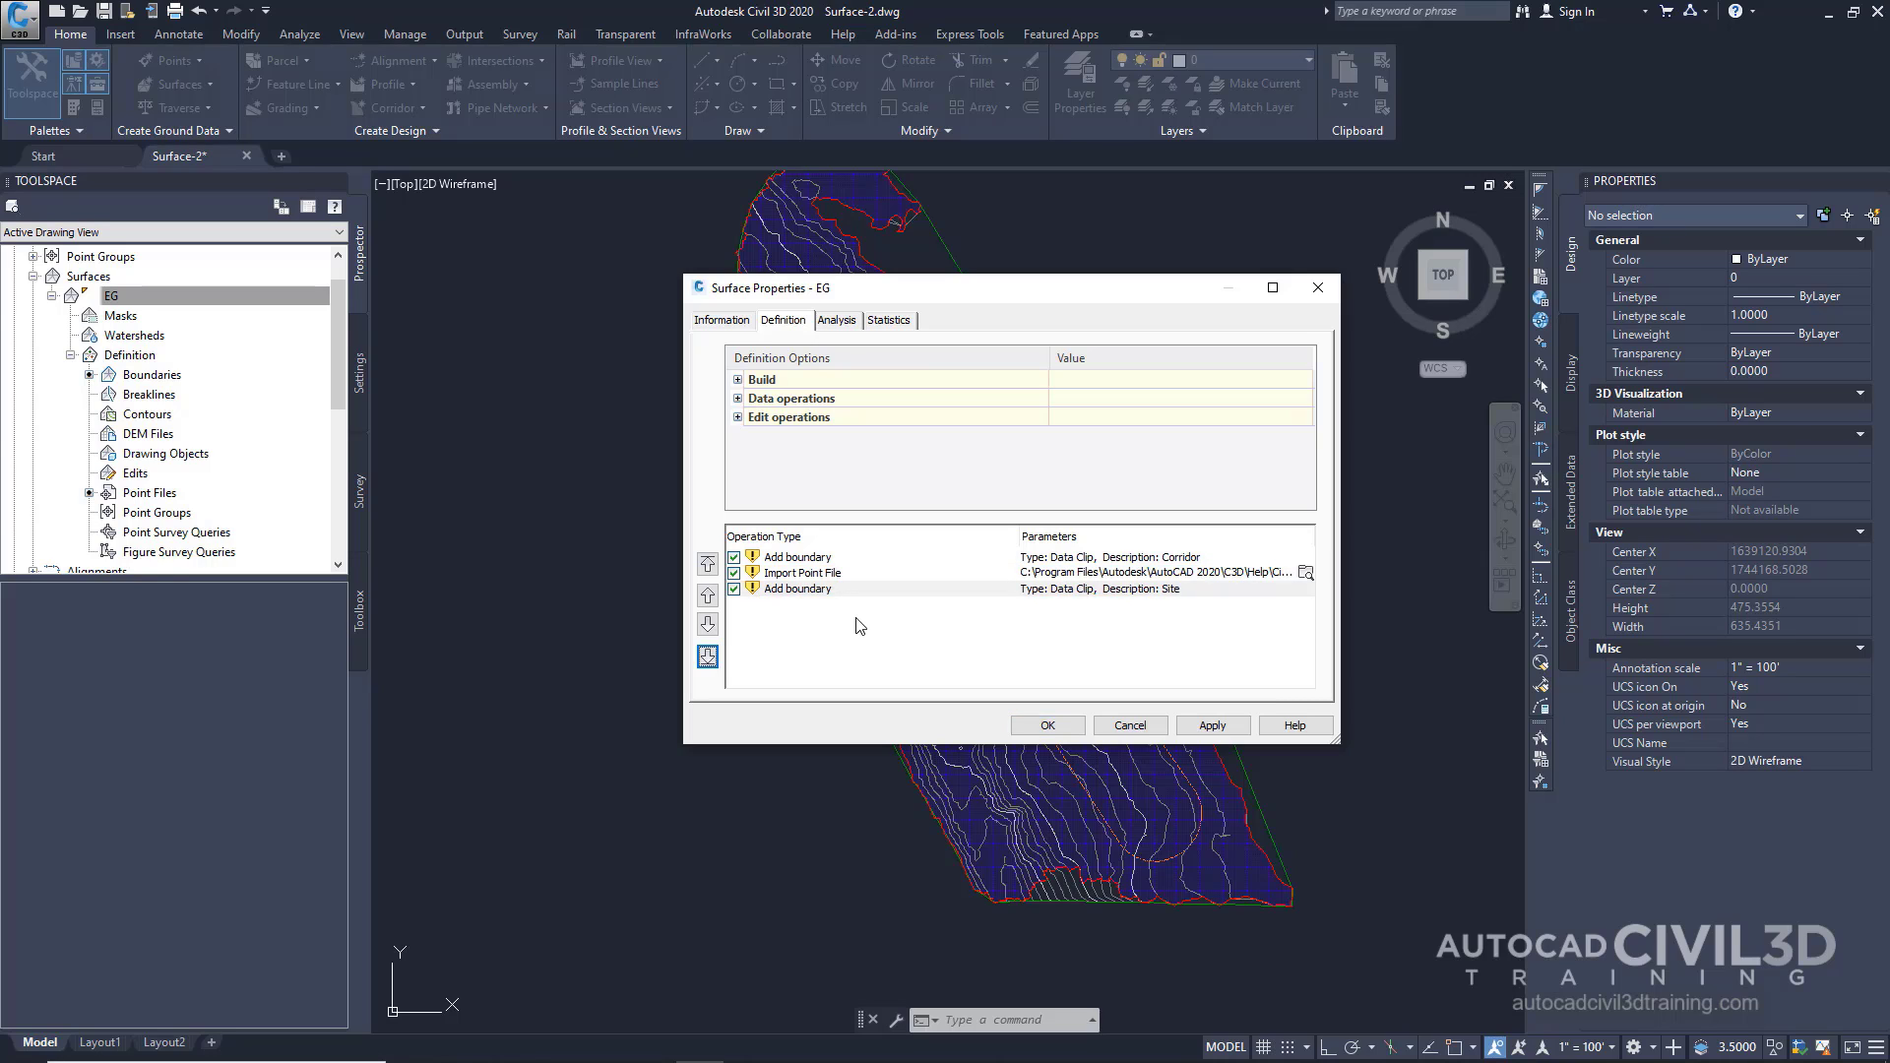
left_click(1065, 727)
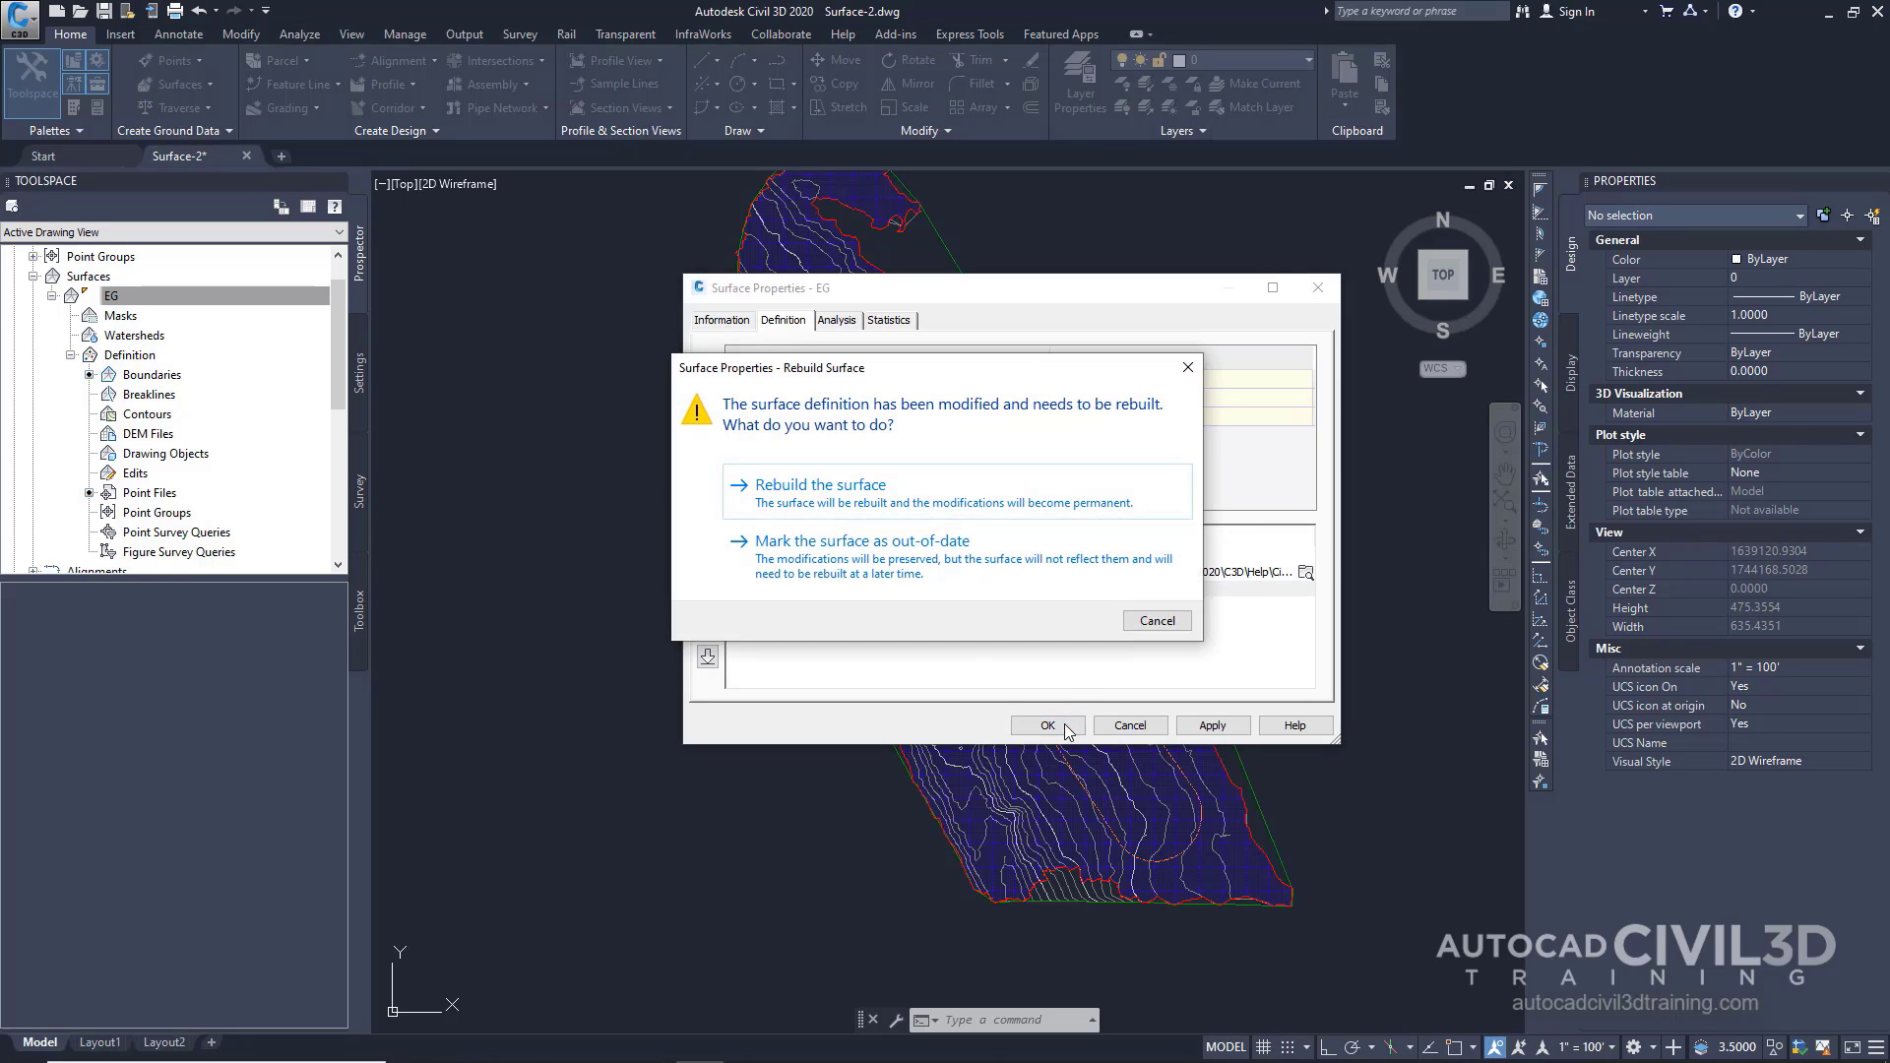
left_click(841, 492)
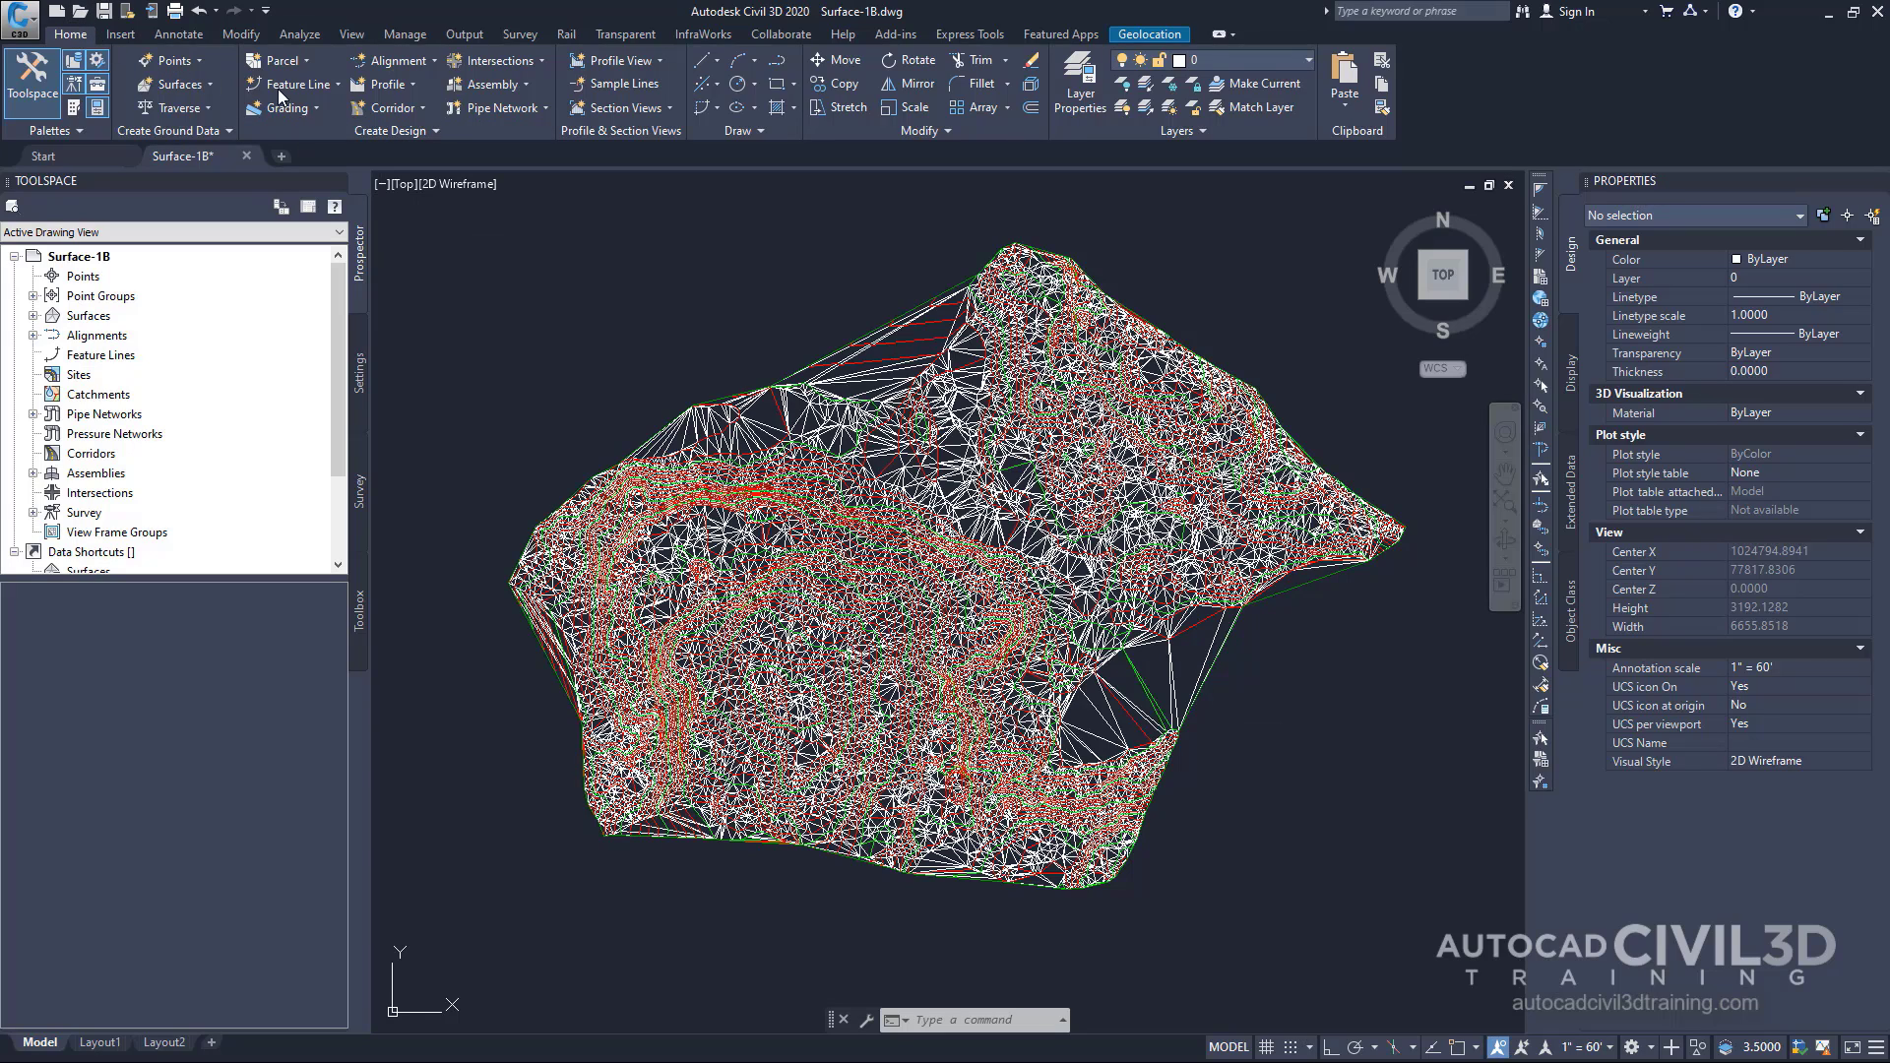
- Thaw the _EG-BNDY layer in the Surface-1B drawing
left_click(1309, 61)
scroll(1292, 225, "up", 2)
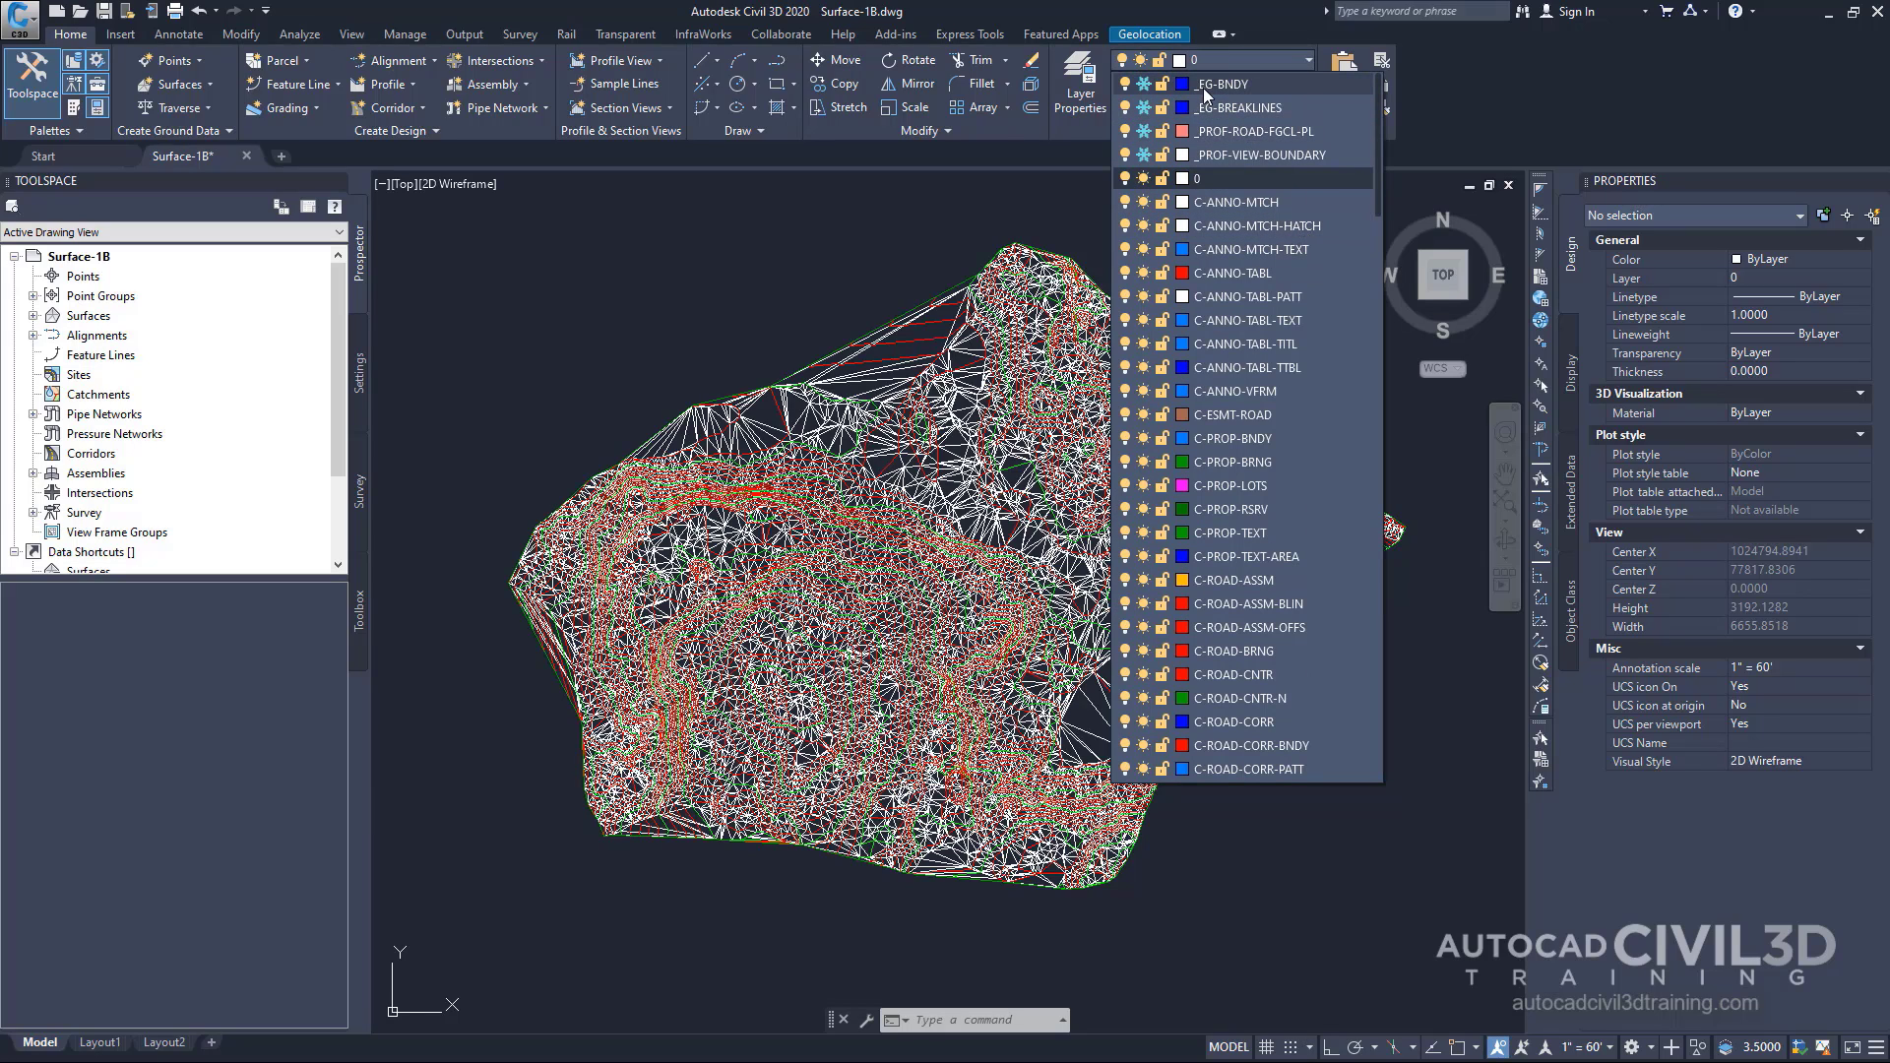
left_click(1145, 85)
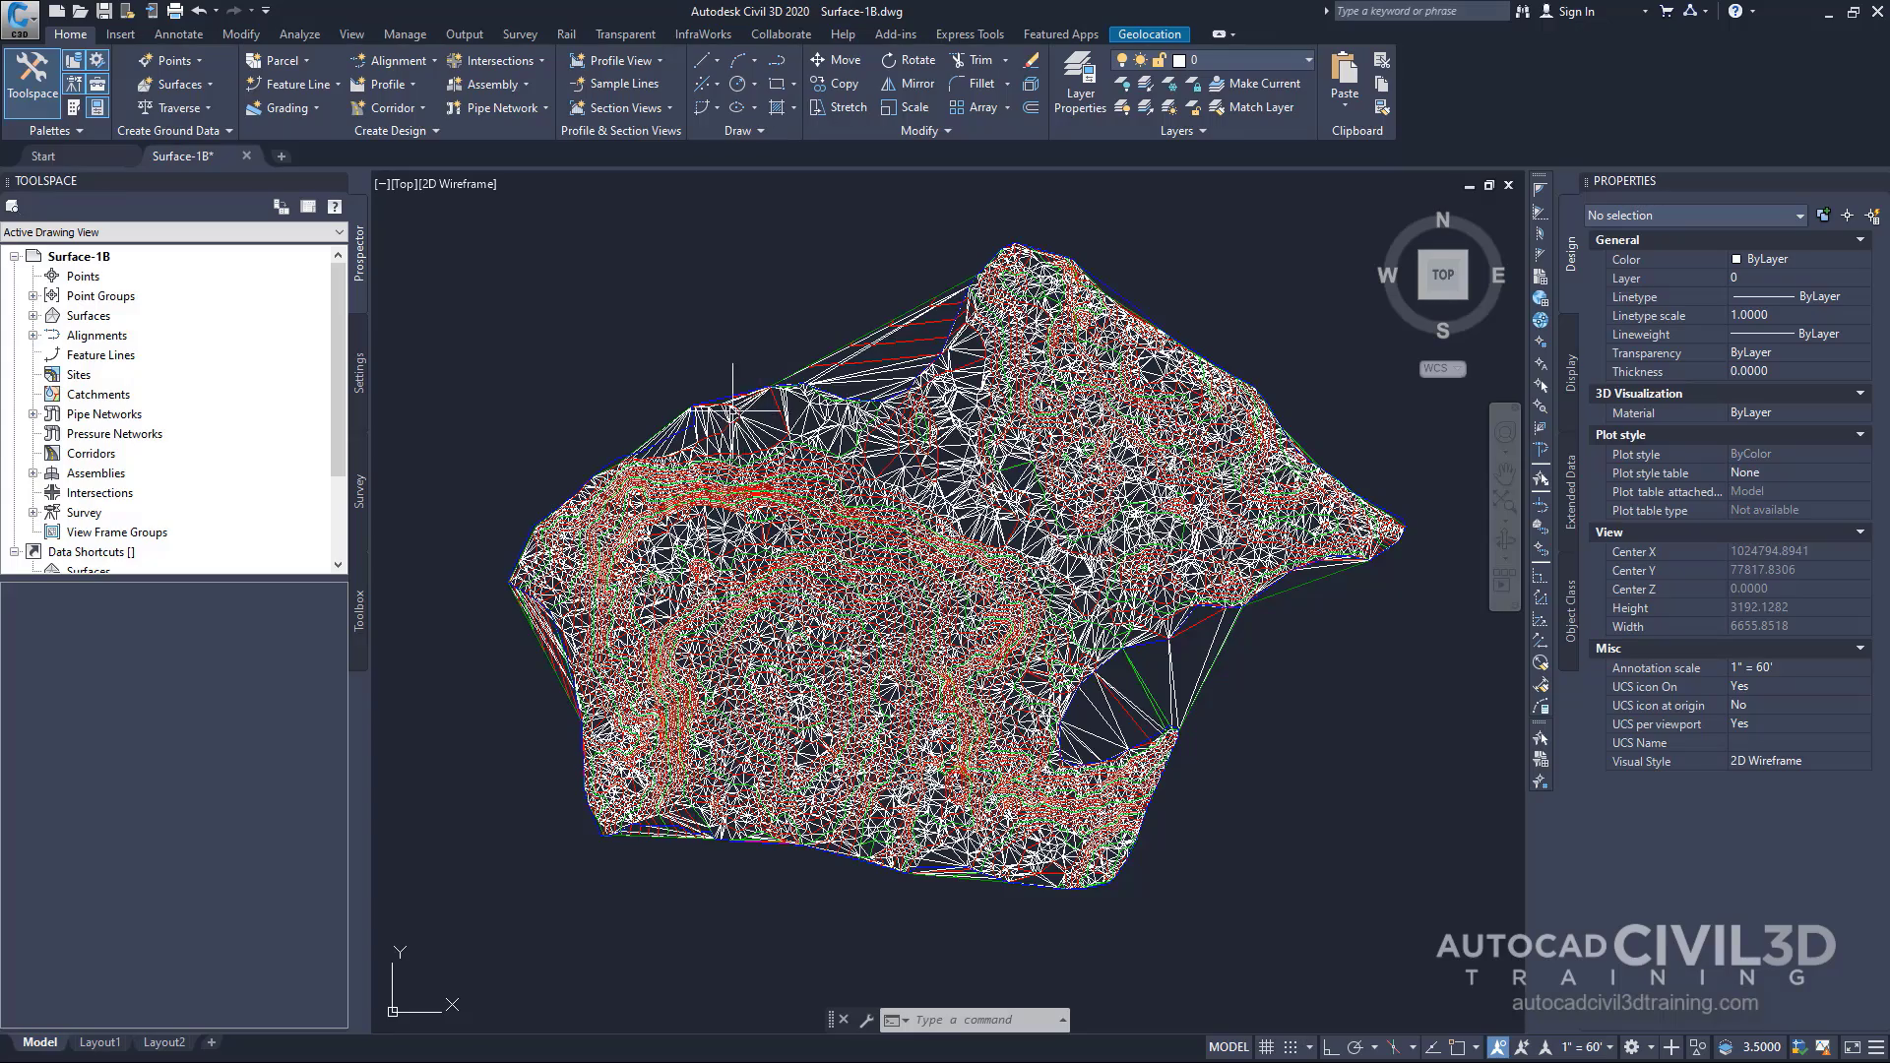
- Open the EG surface's definition and start adding a new boundary to it
scroll(902, 397, "up", 12)
scroll(902, 397, "down", 12)
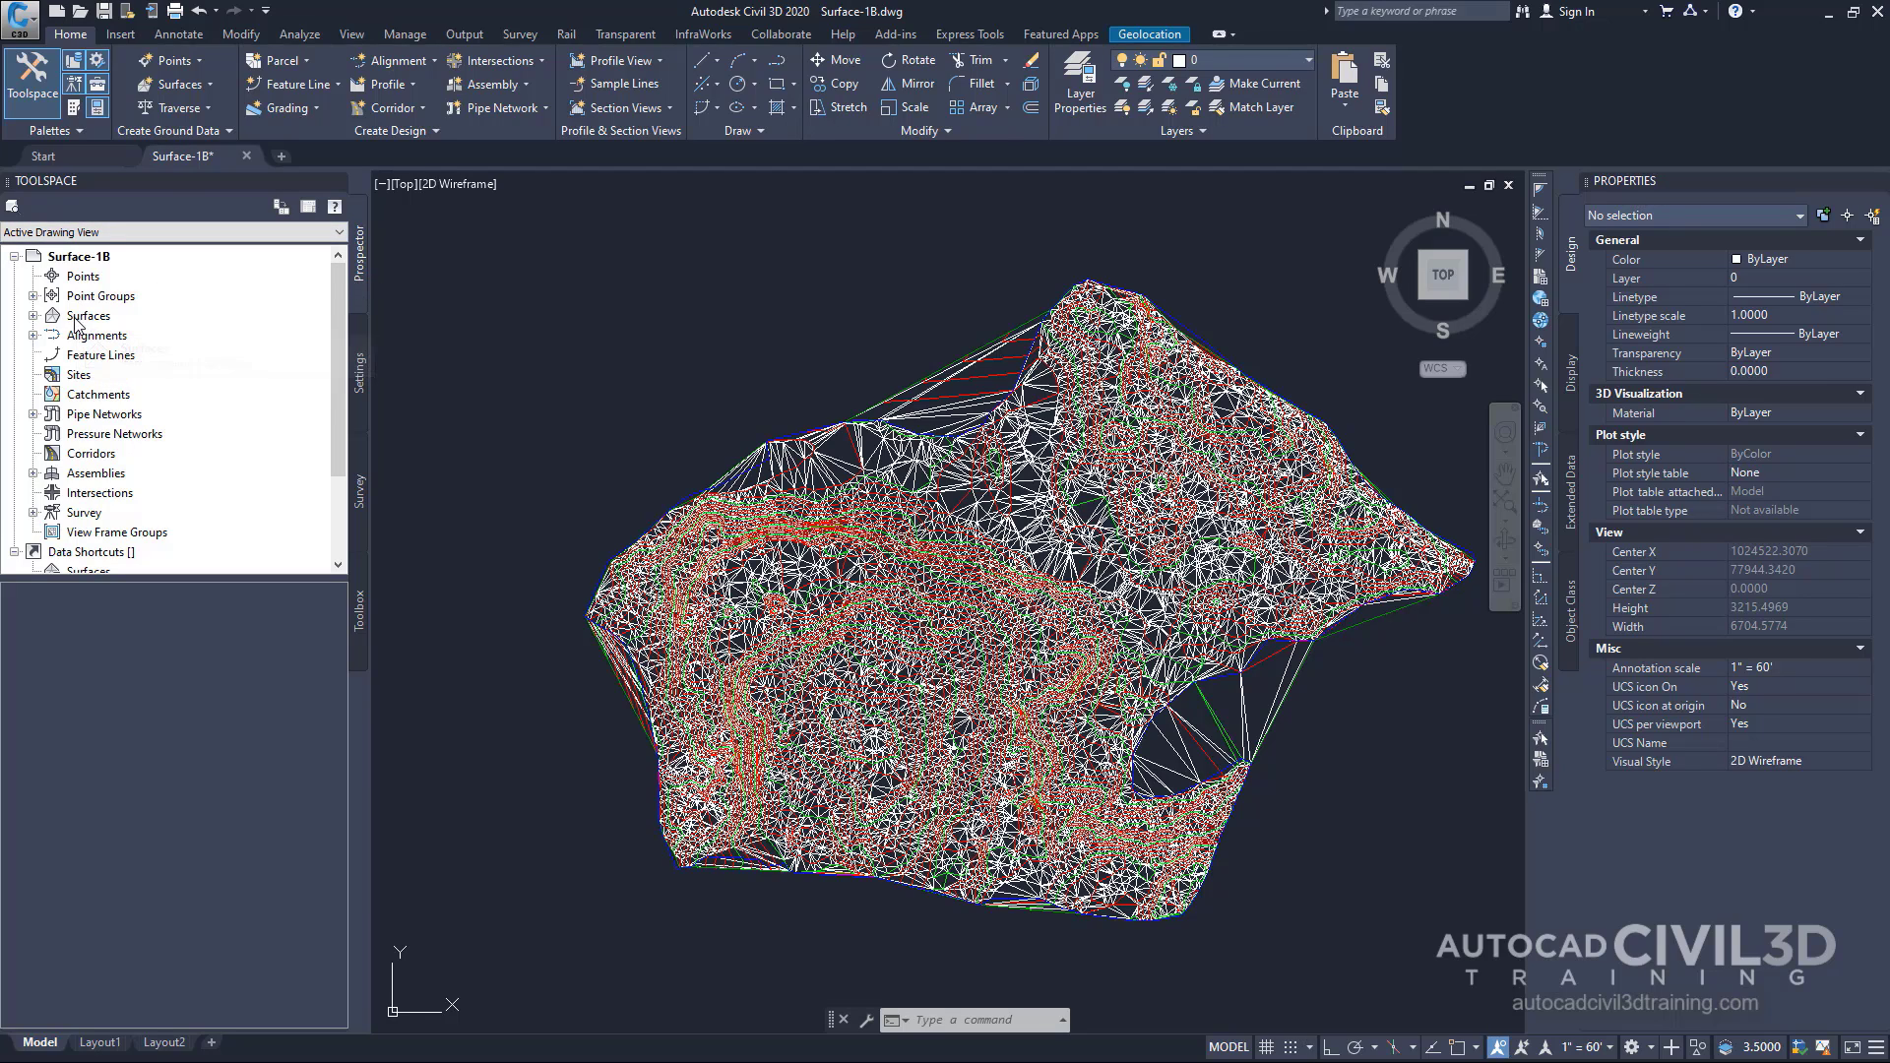
left_click(33, 316)
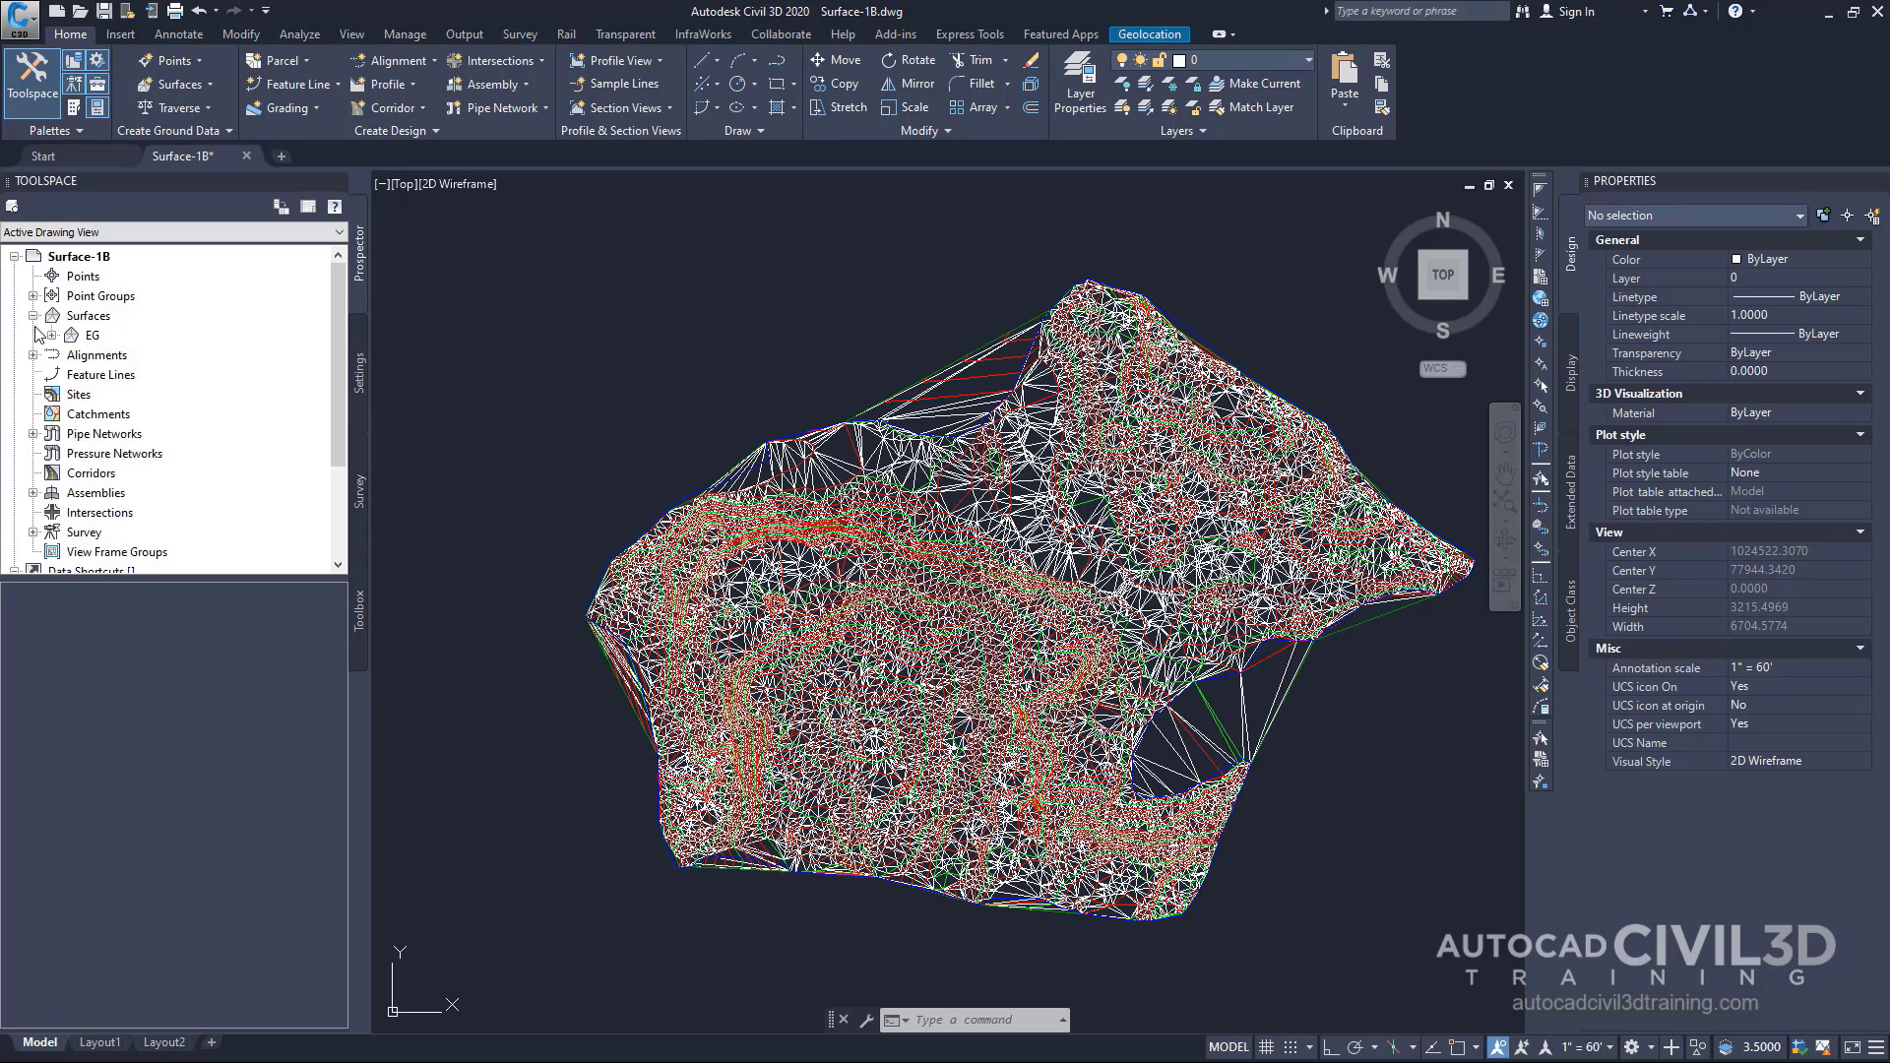
left_click(52, 335)
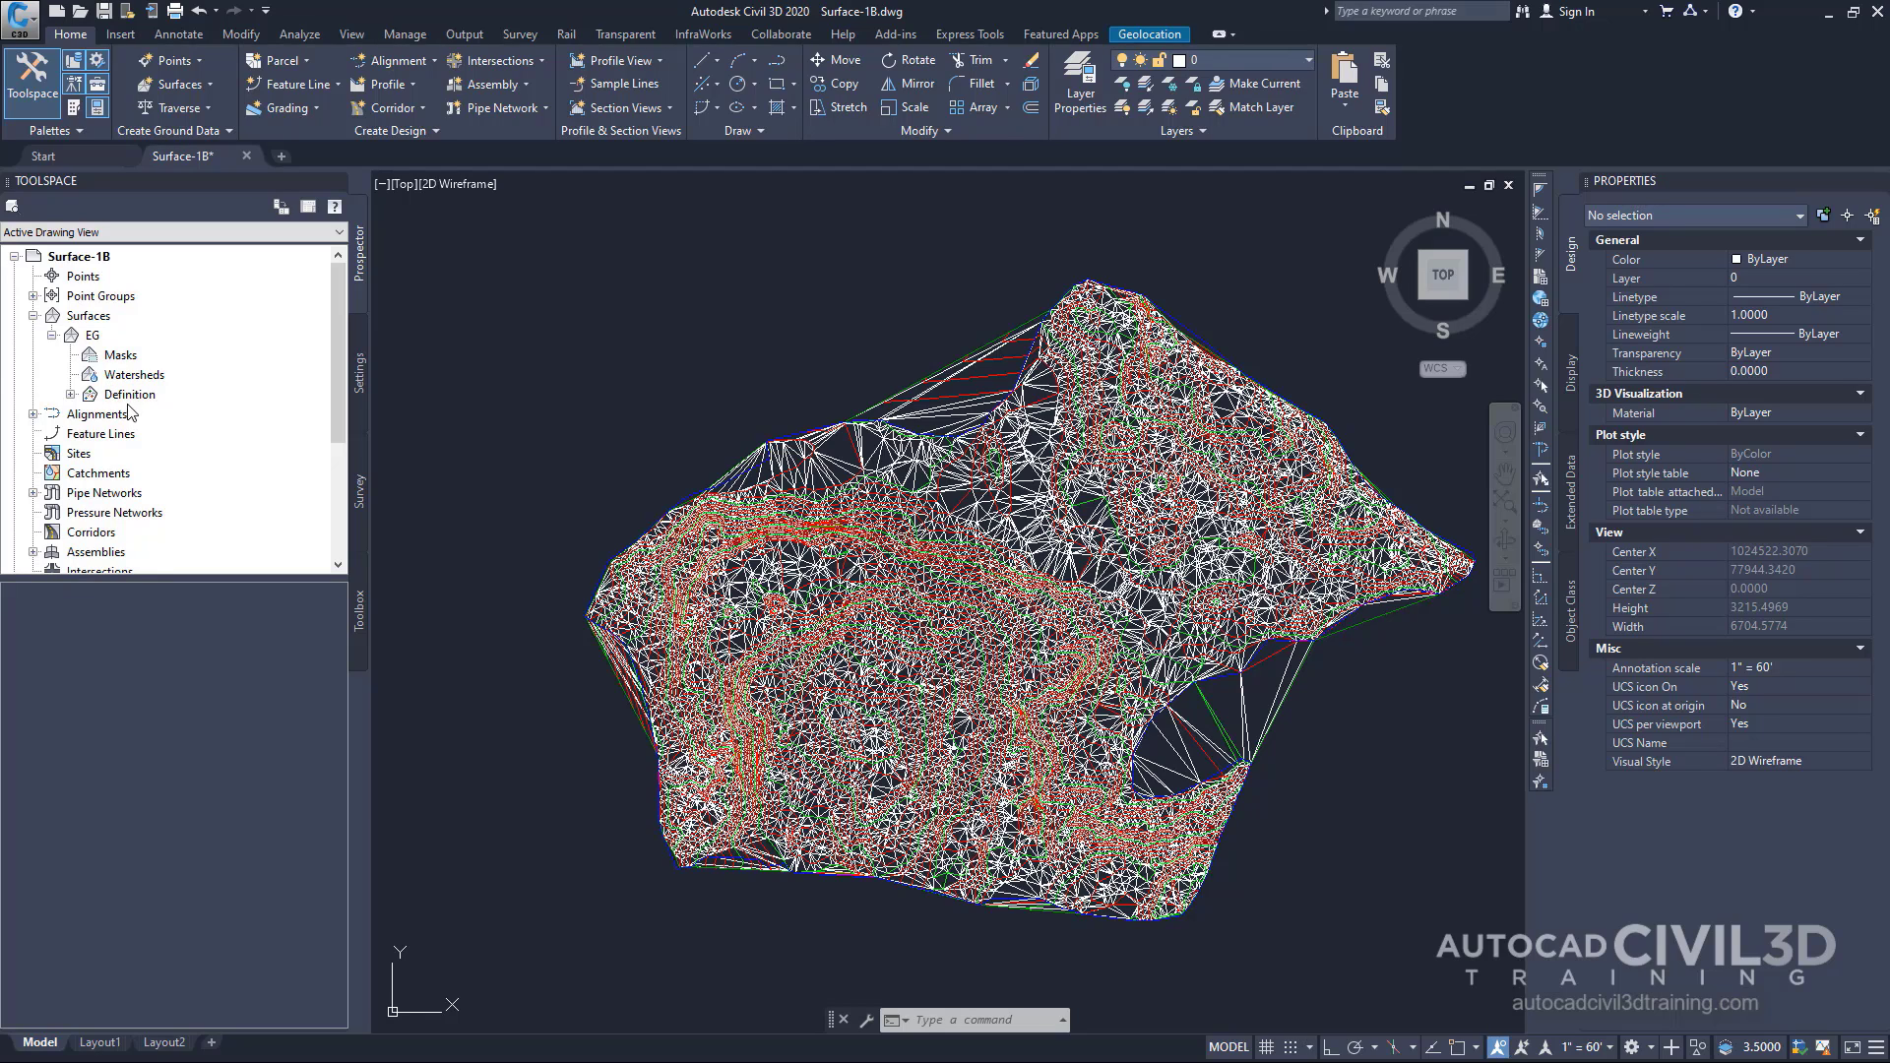
left_click(71, 395)
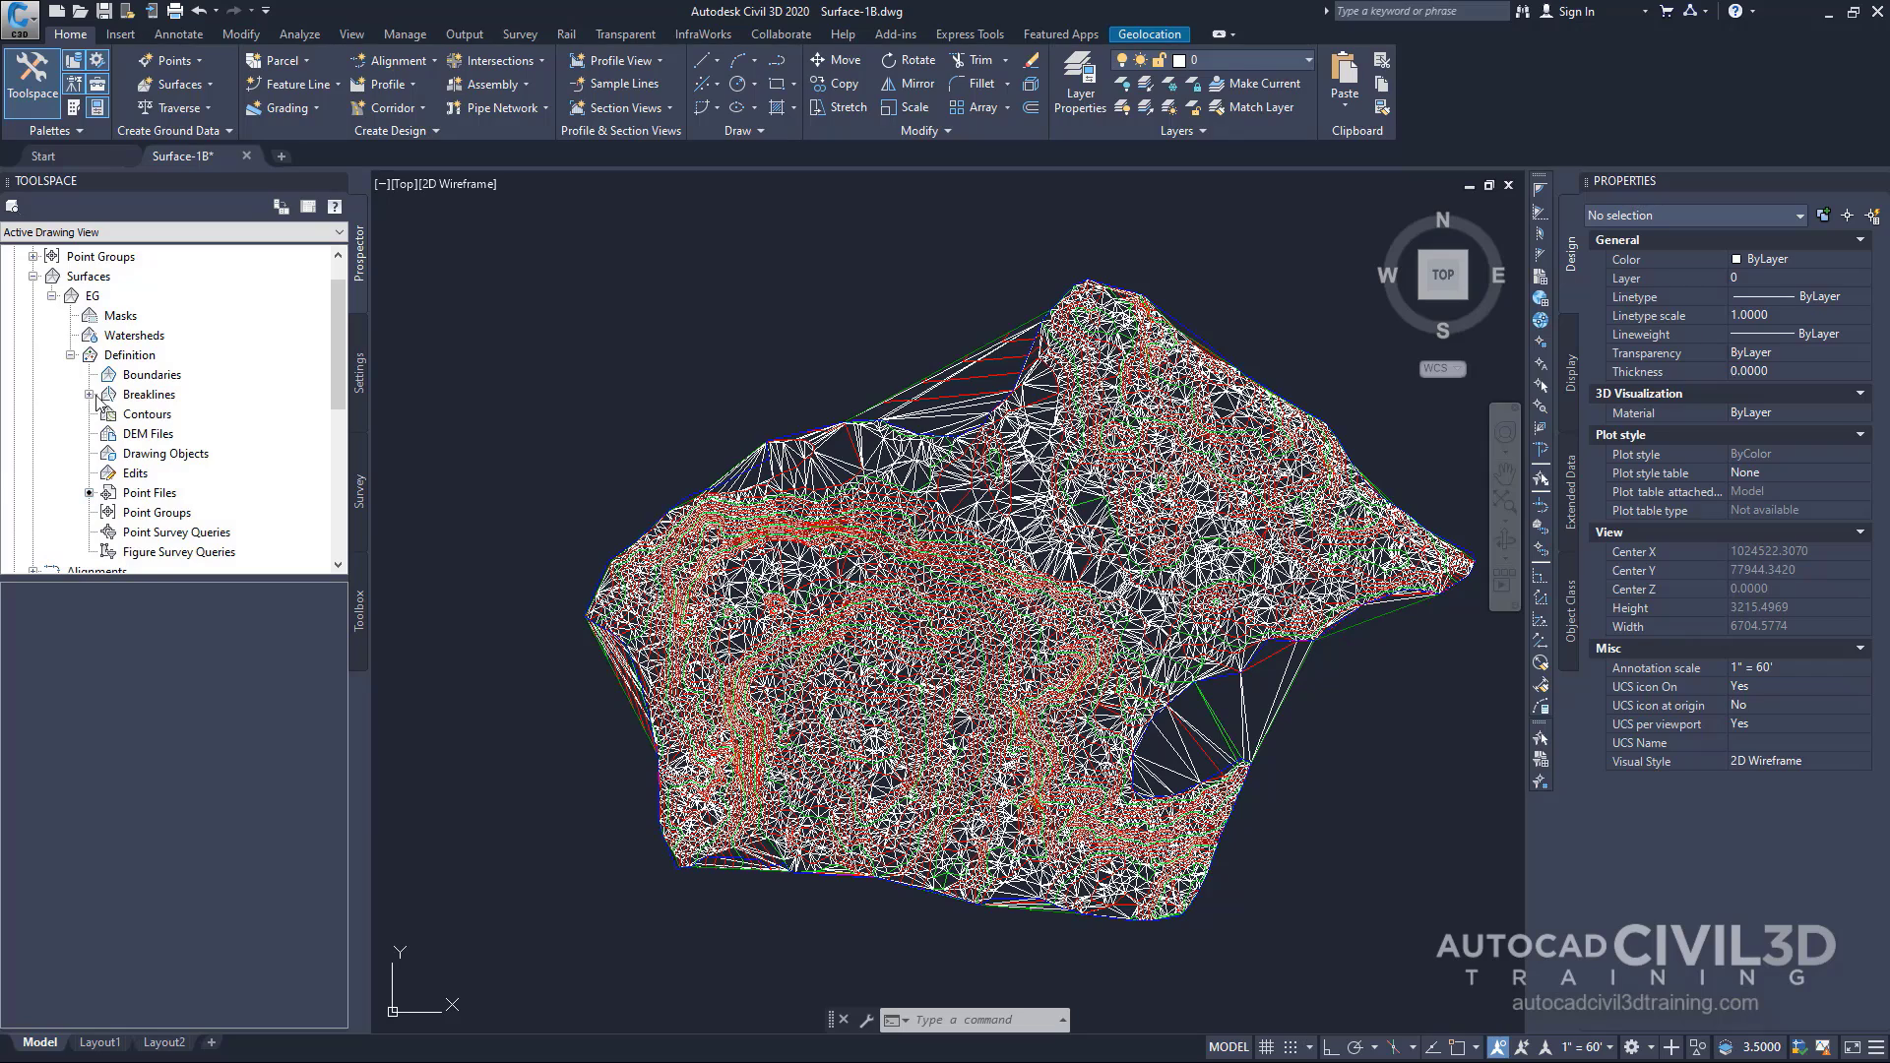
left_click(150, 382)
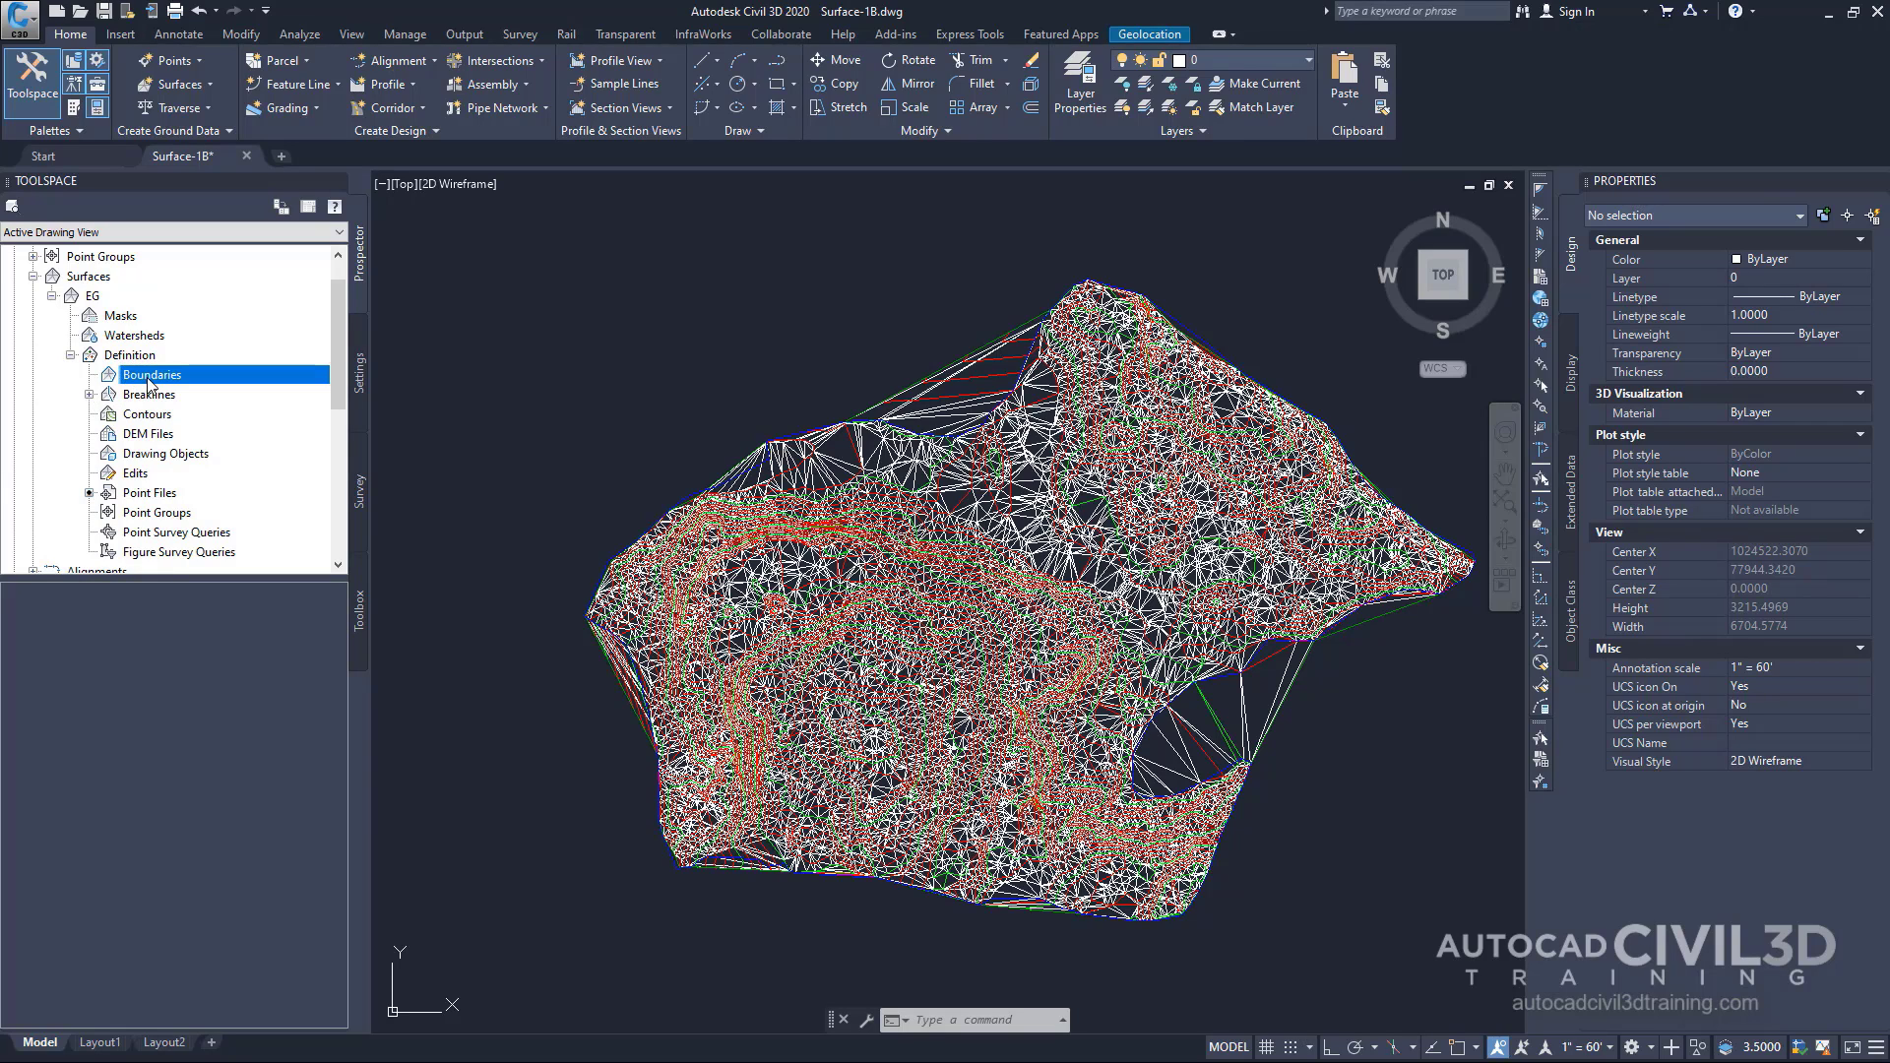
right_click(149, 382)
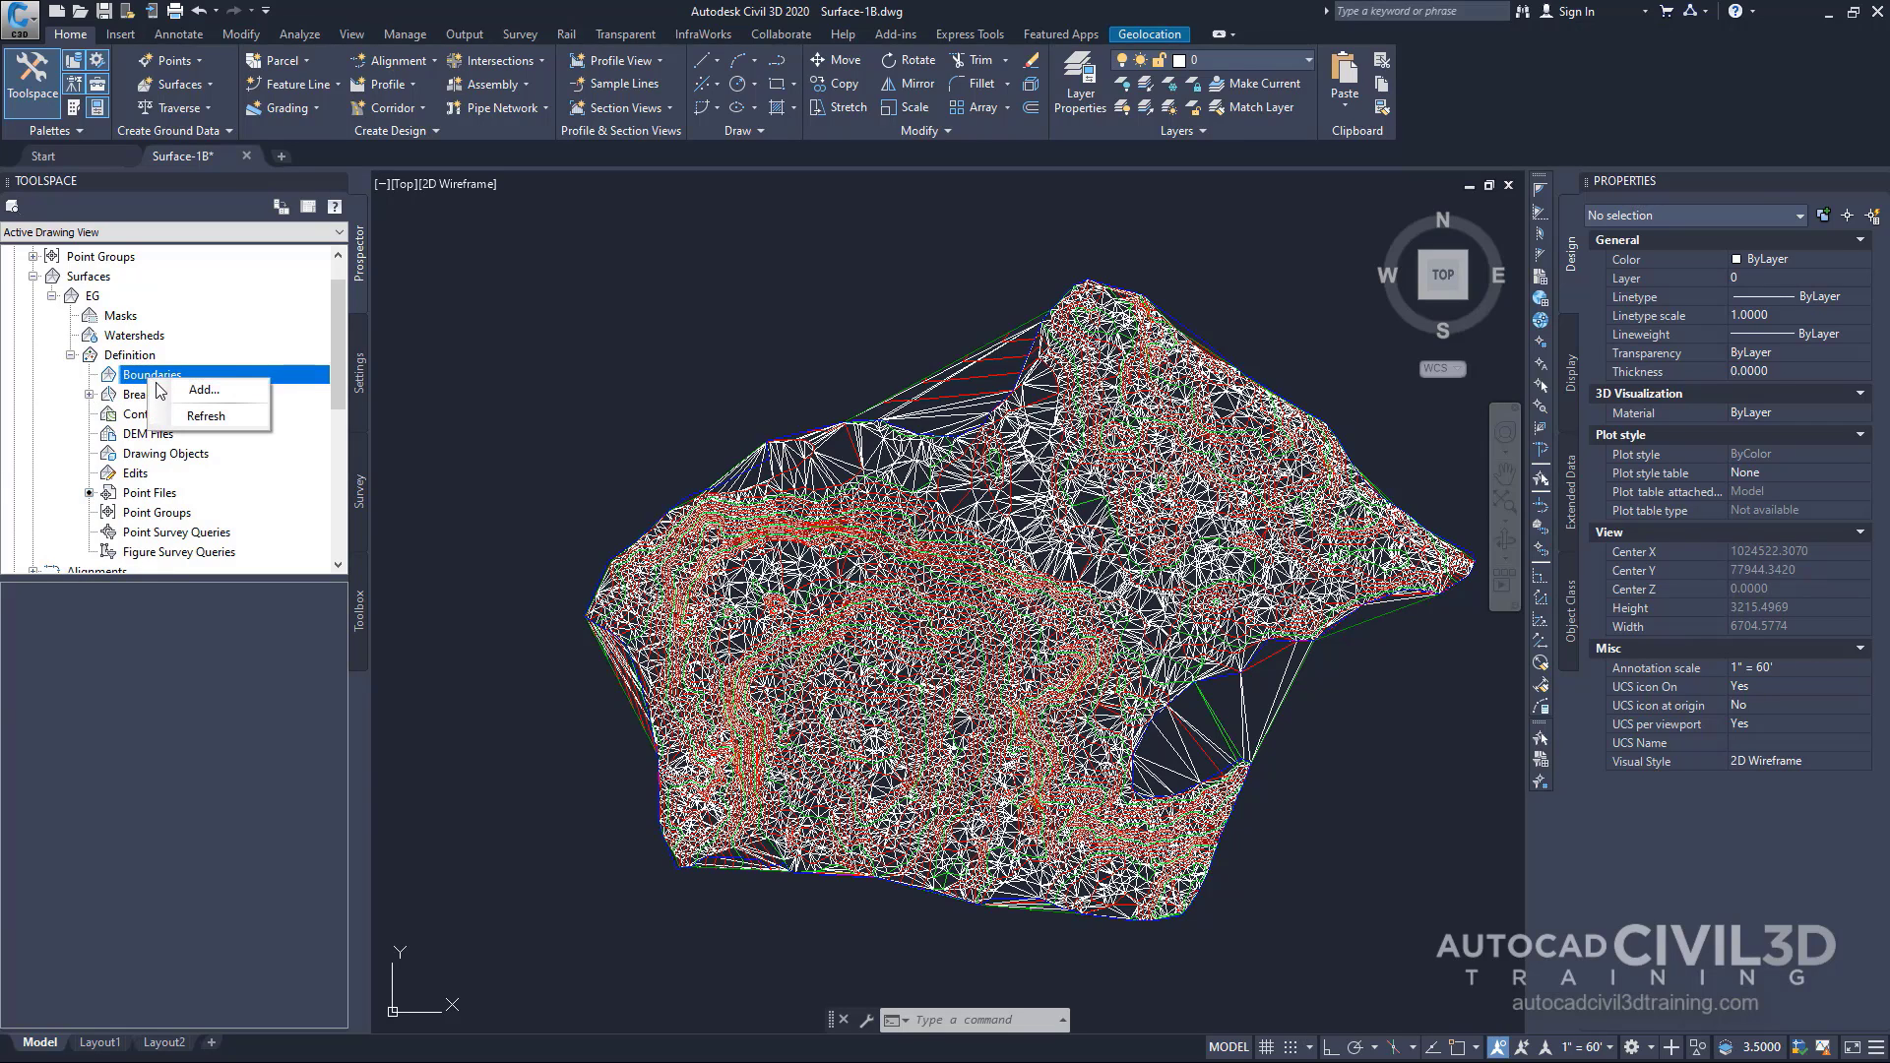
left_click(175, 394)
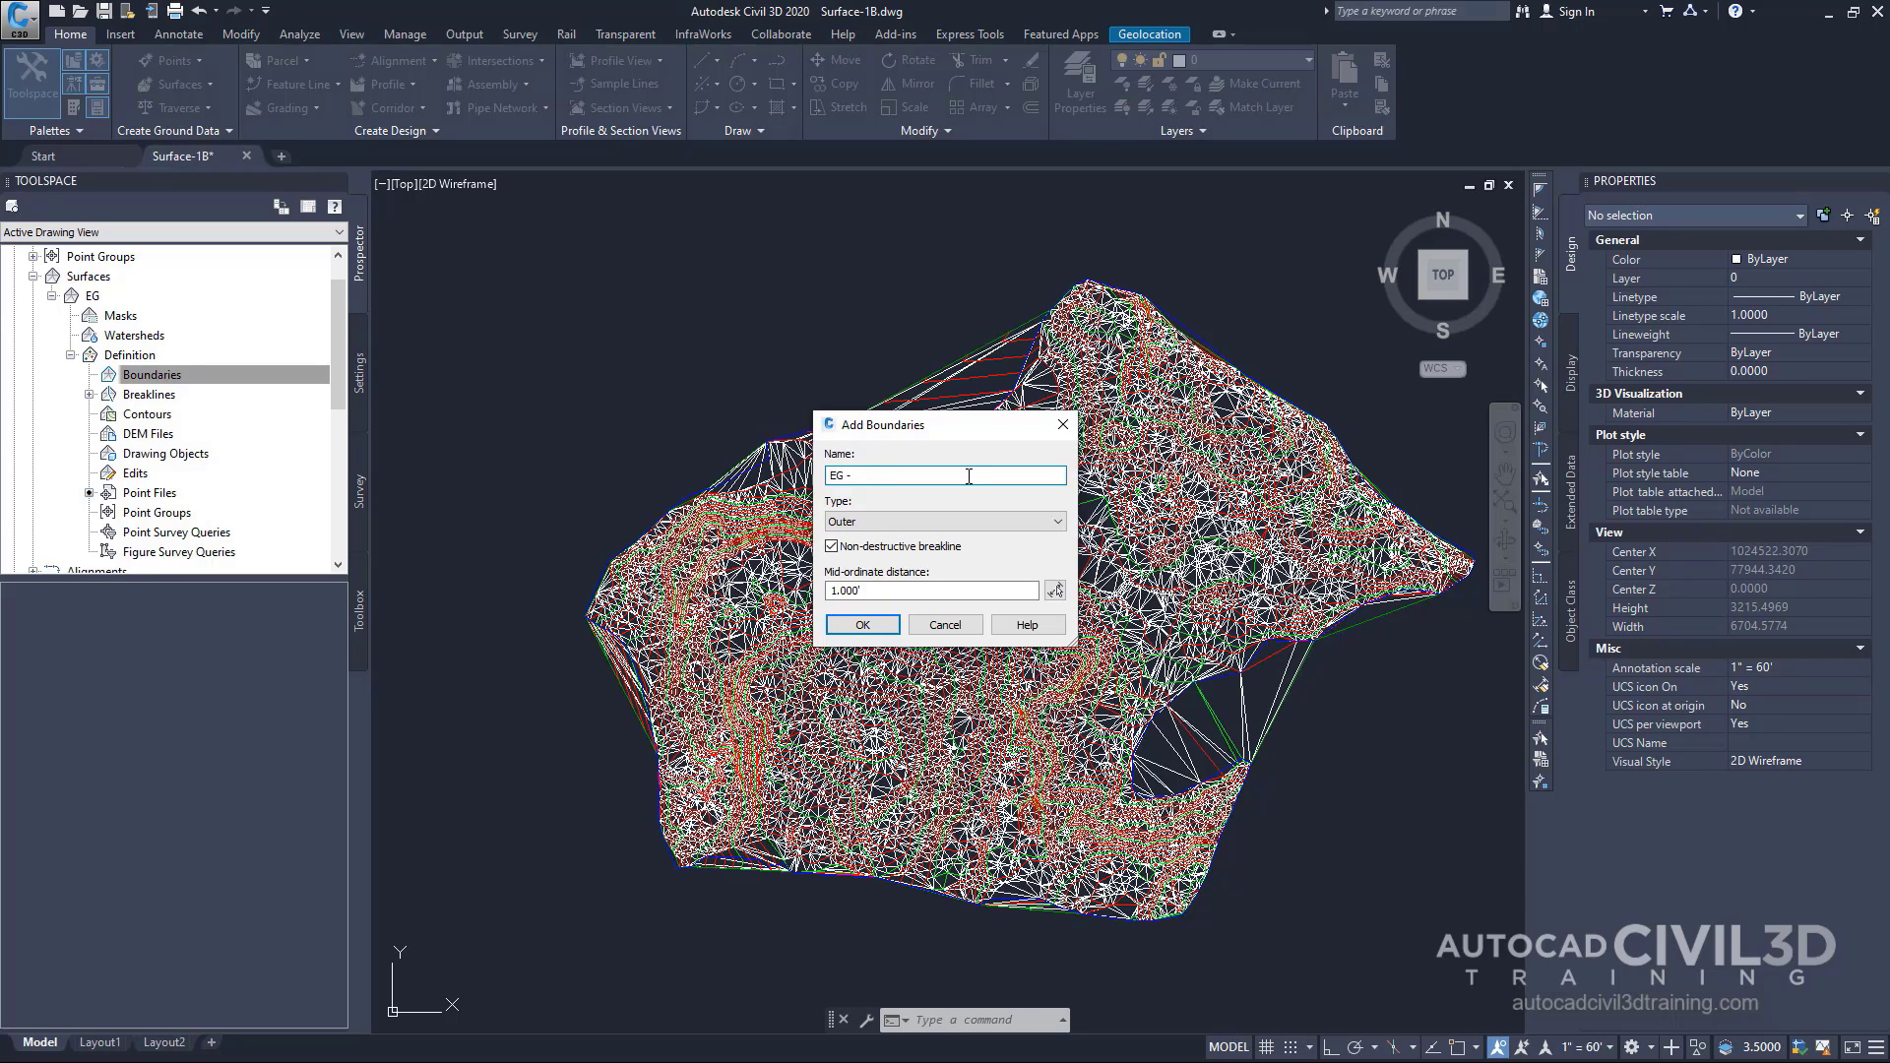
- Name the boundary EG - Outer, with type Outer, non-destructive breakline off and a 1.000' mid-ordinate distance
type("Outer")
left_click(992, 521)
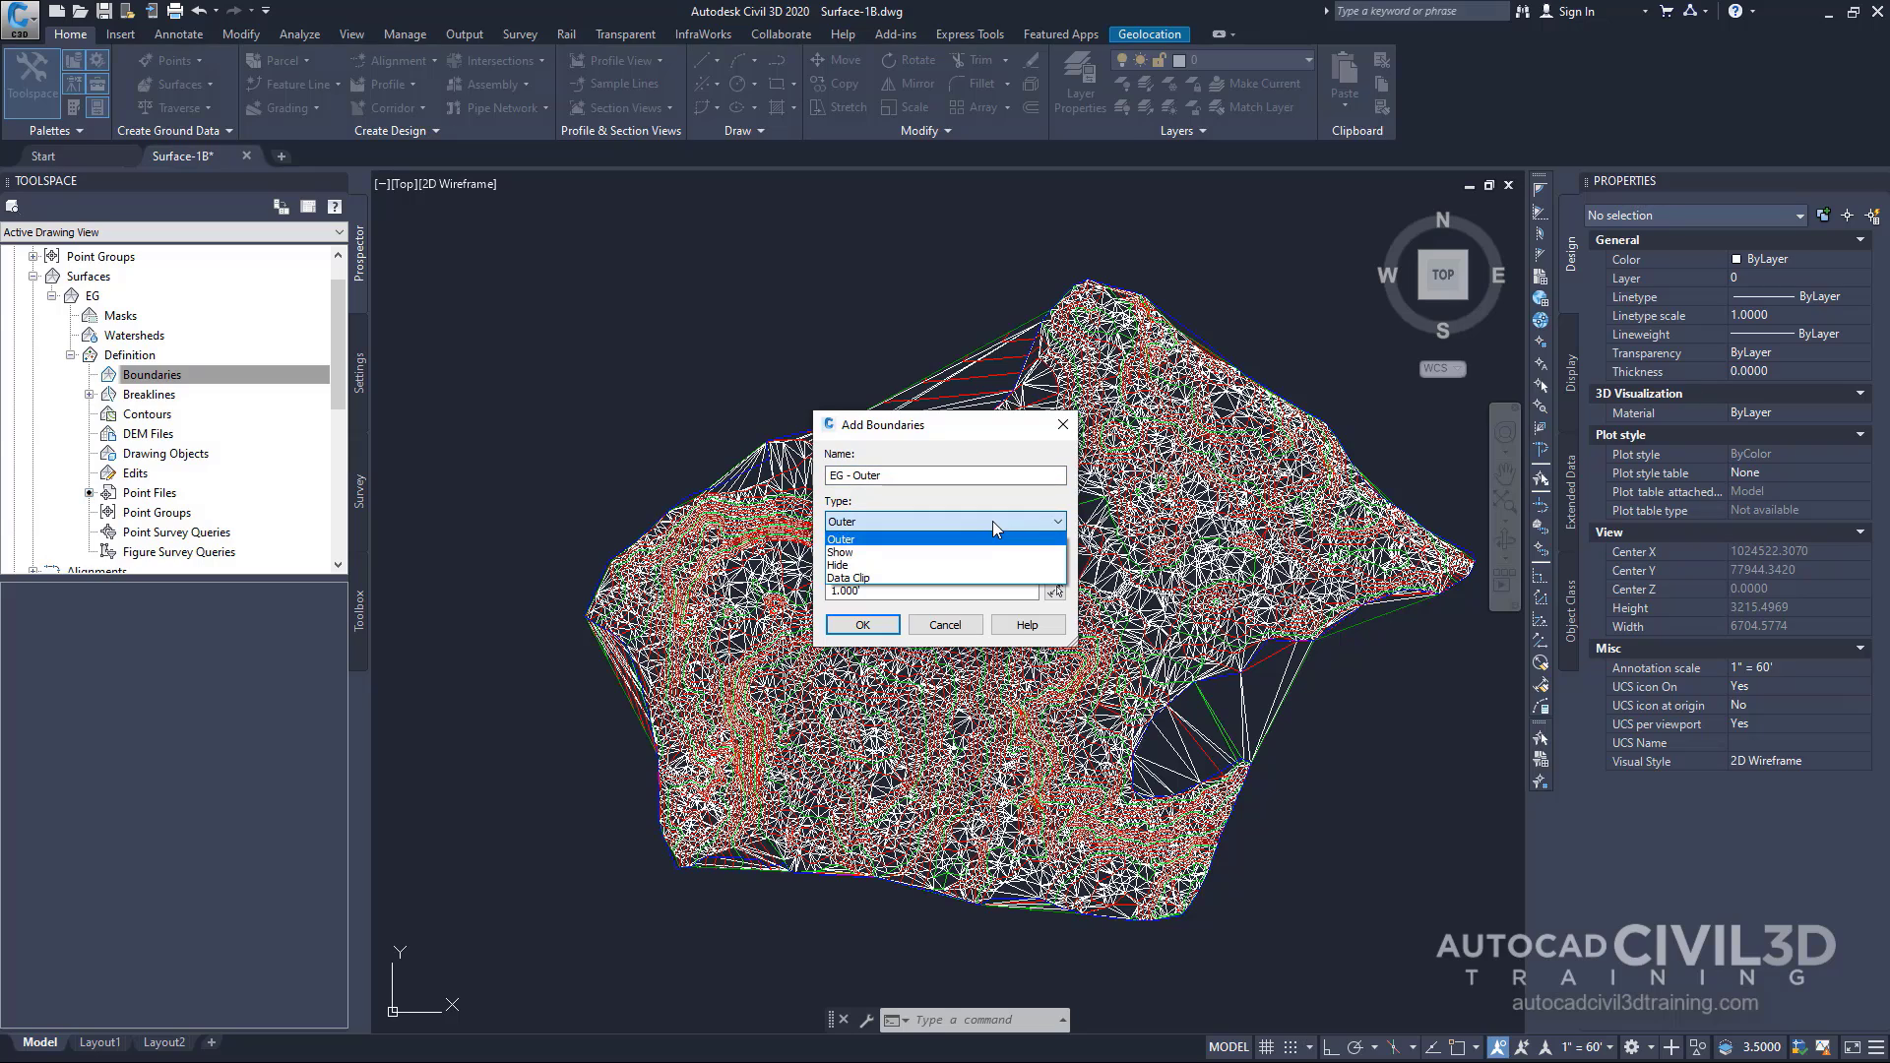
left_click(854, 541)
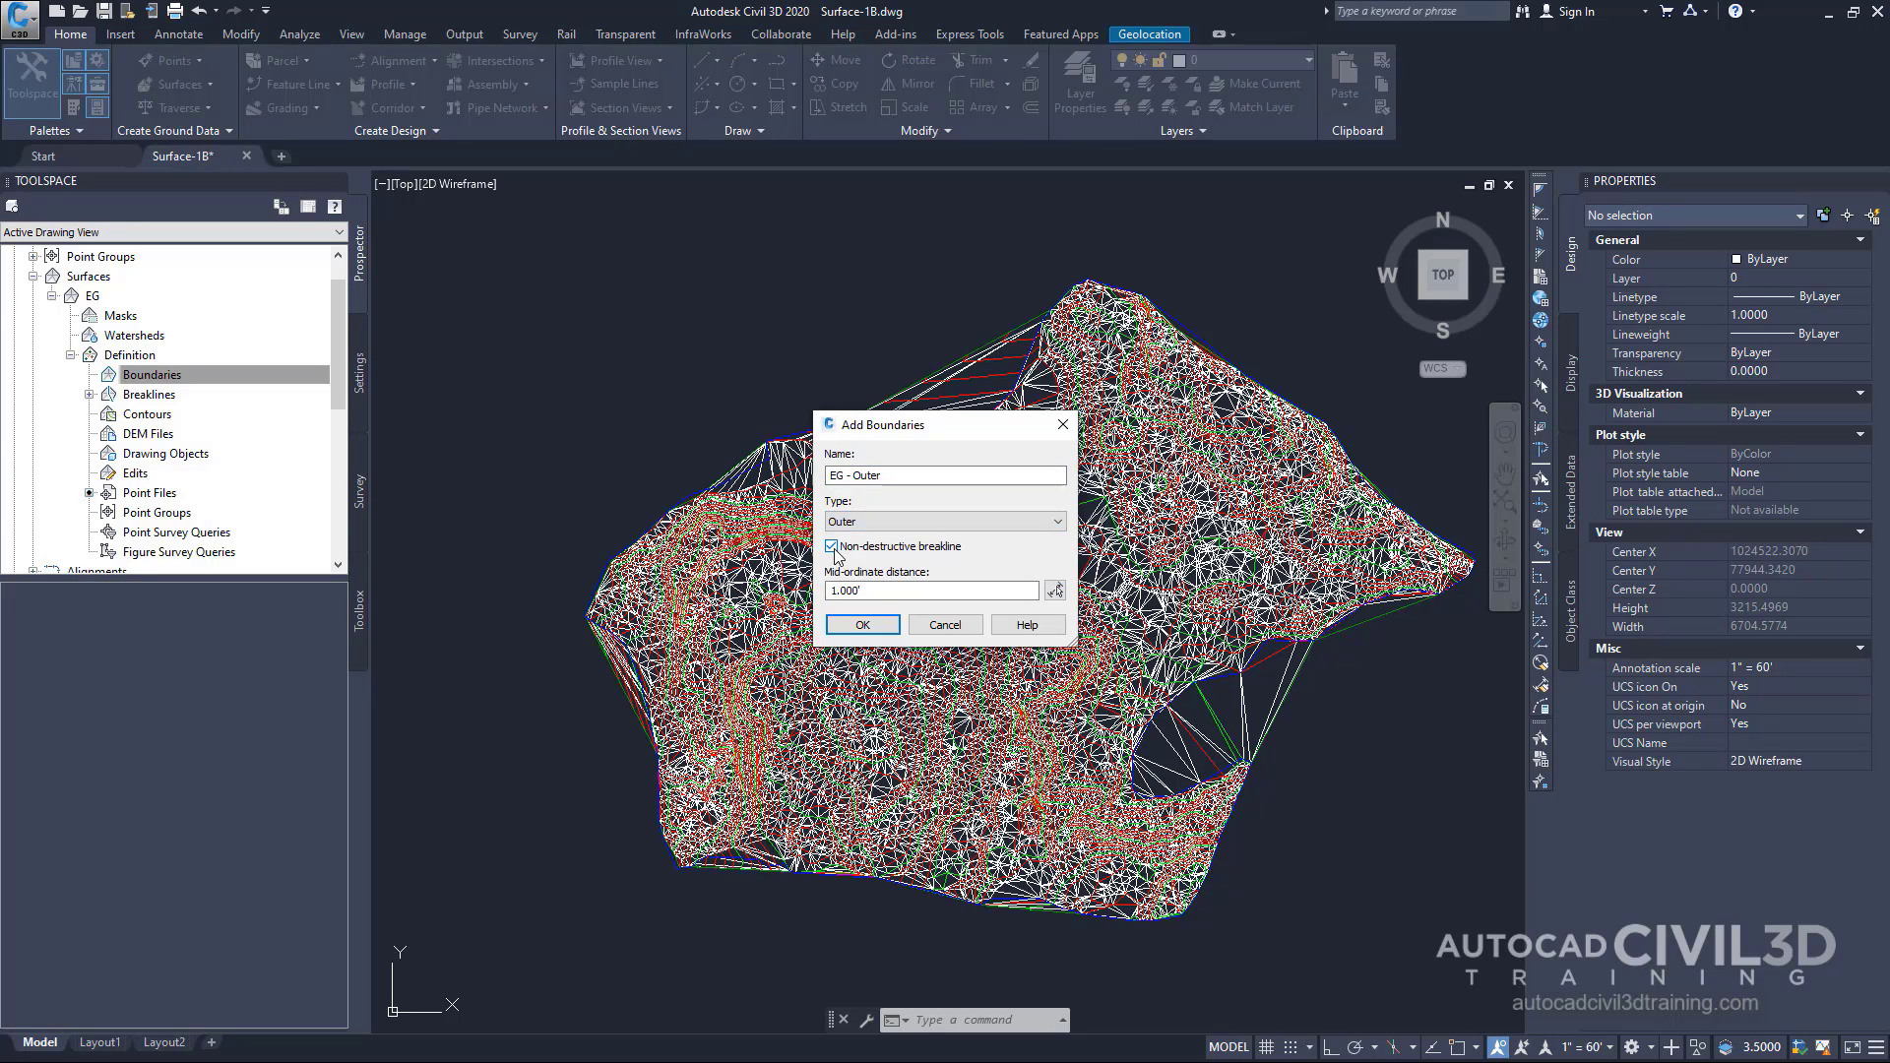
left_click(832, 547)
left_click(869, 628)
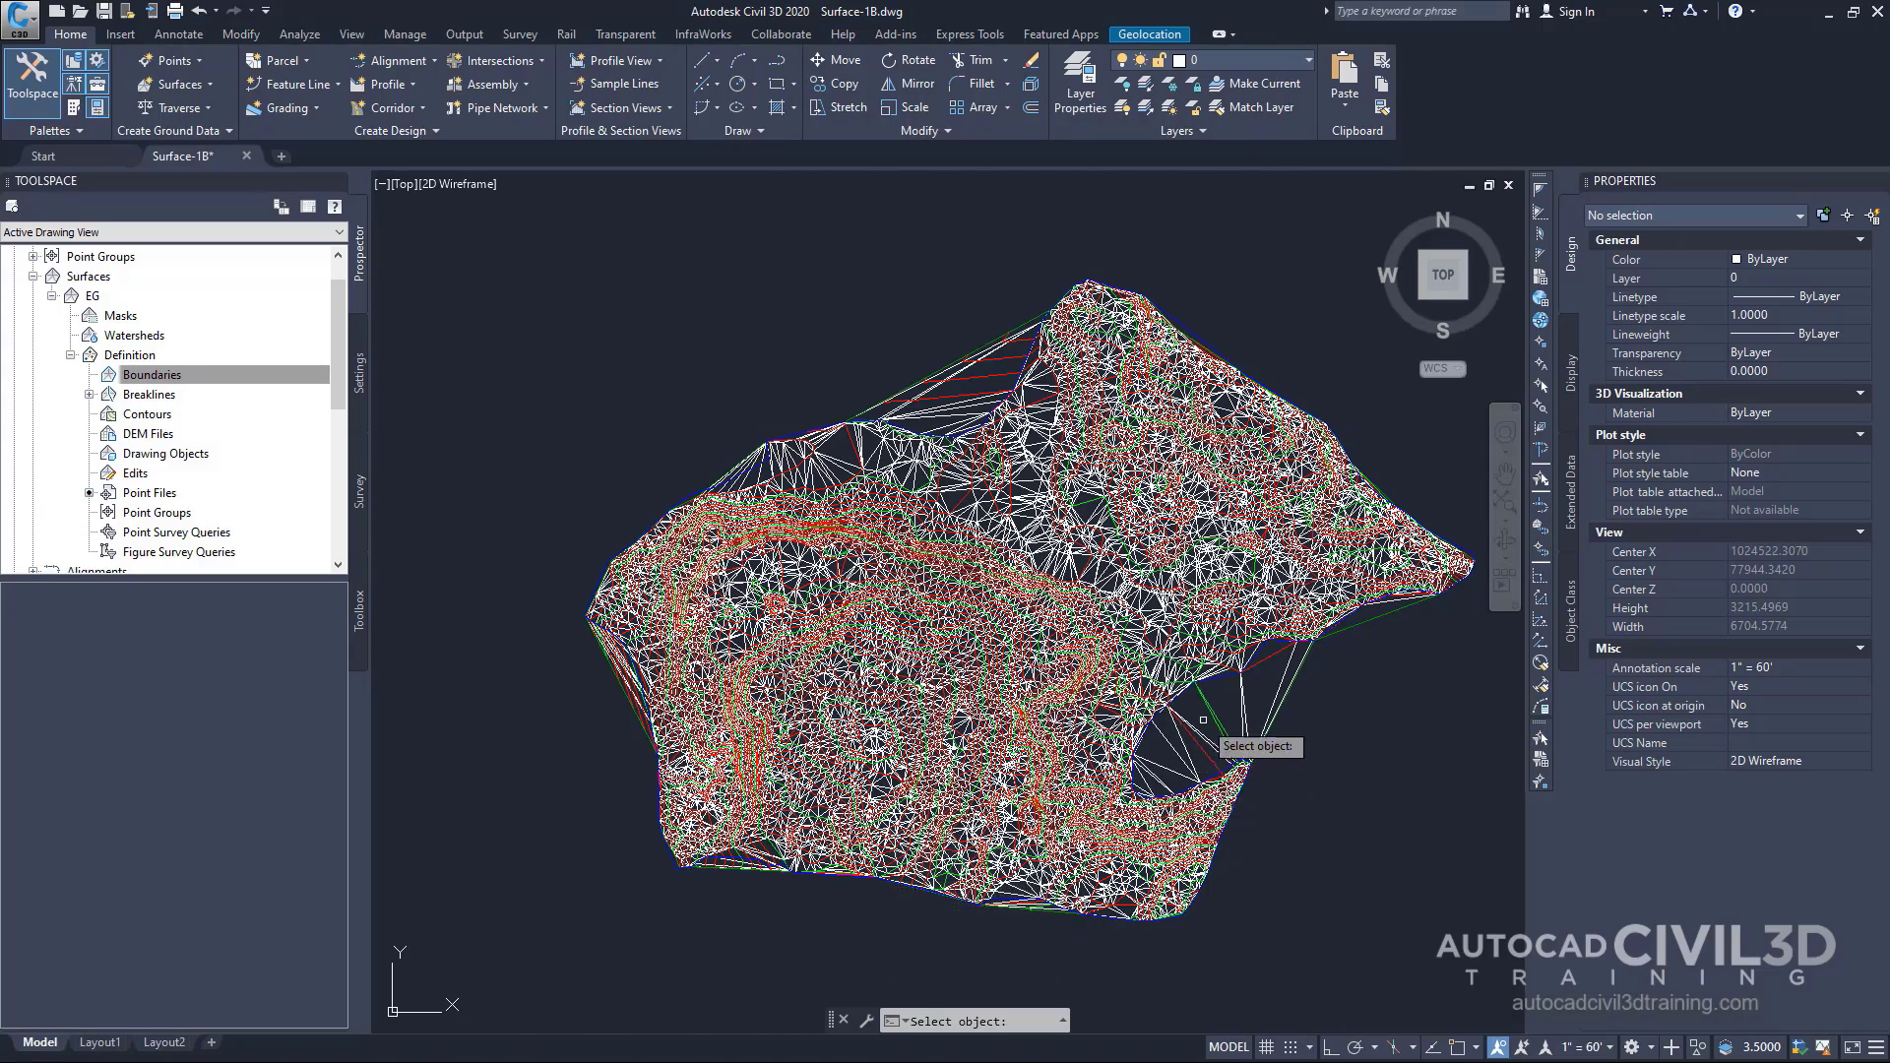
- Pick the blue outline around the site as the EG surface's outer boundary
scroll(1231, 659, "up", 5)
scroll(1283, 568, "up", 4)
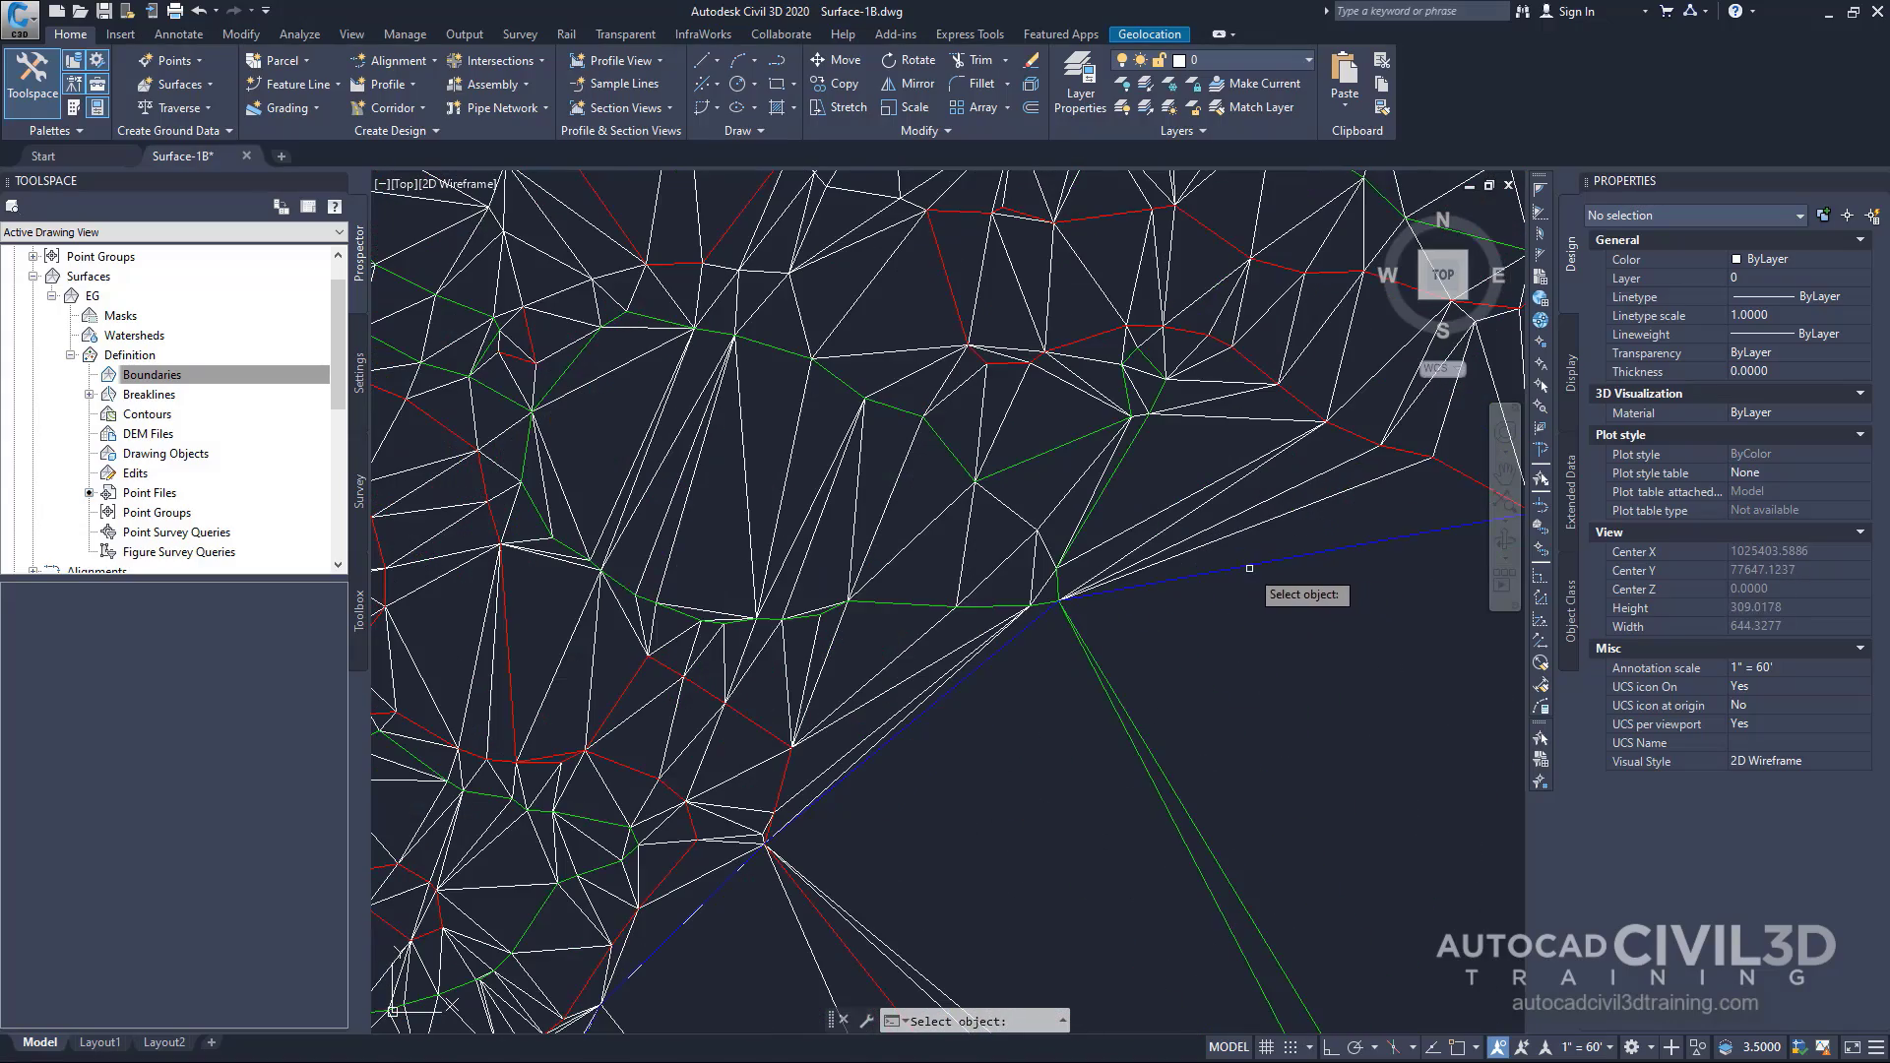
left_click(1243, 569)
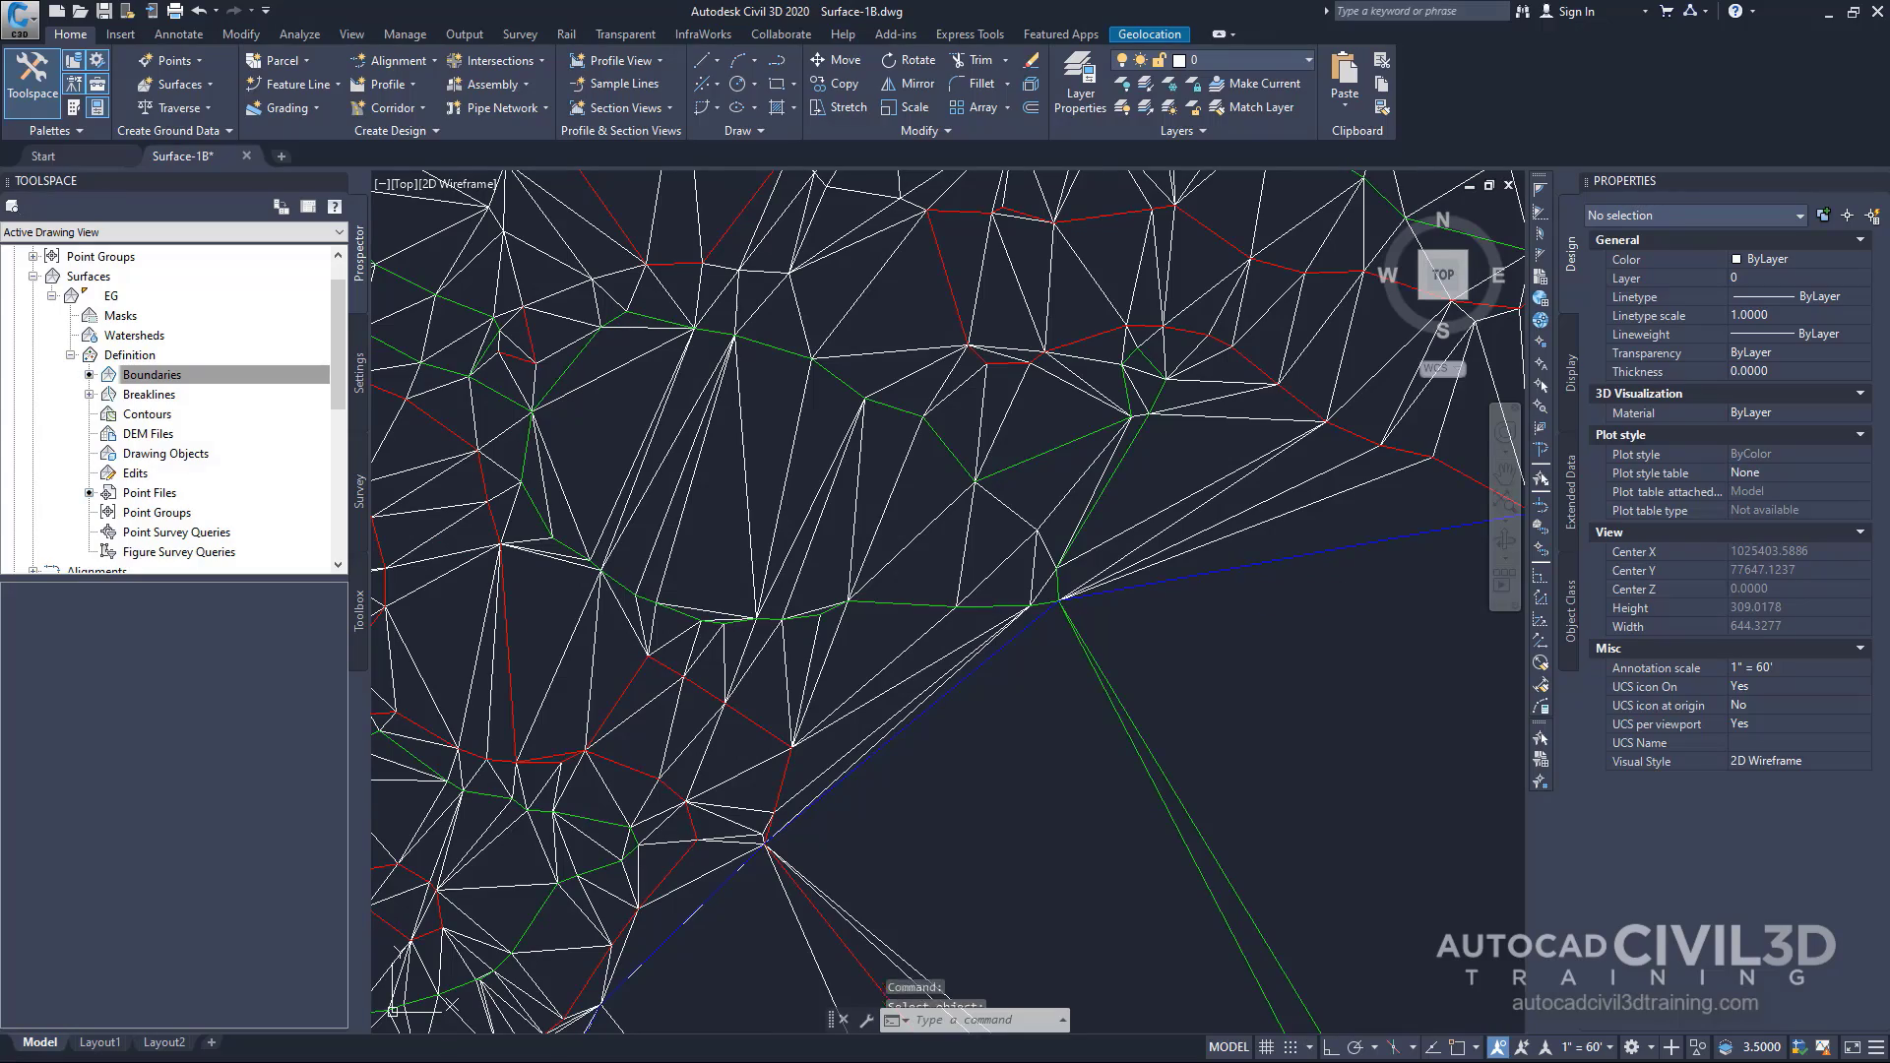
scroll(1240, 568, "down", 9)
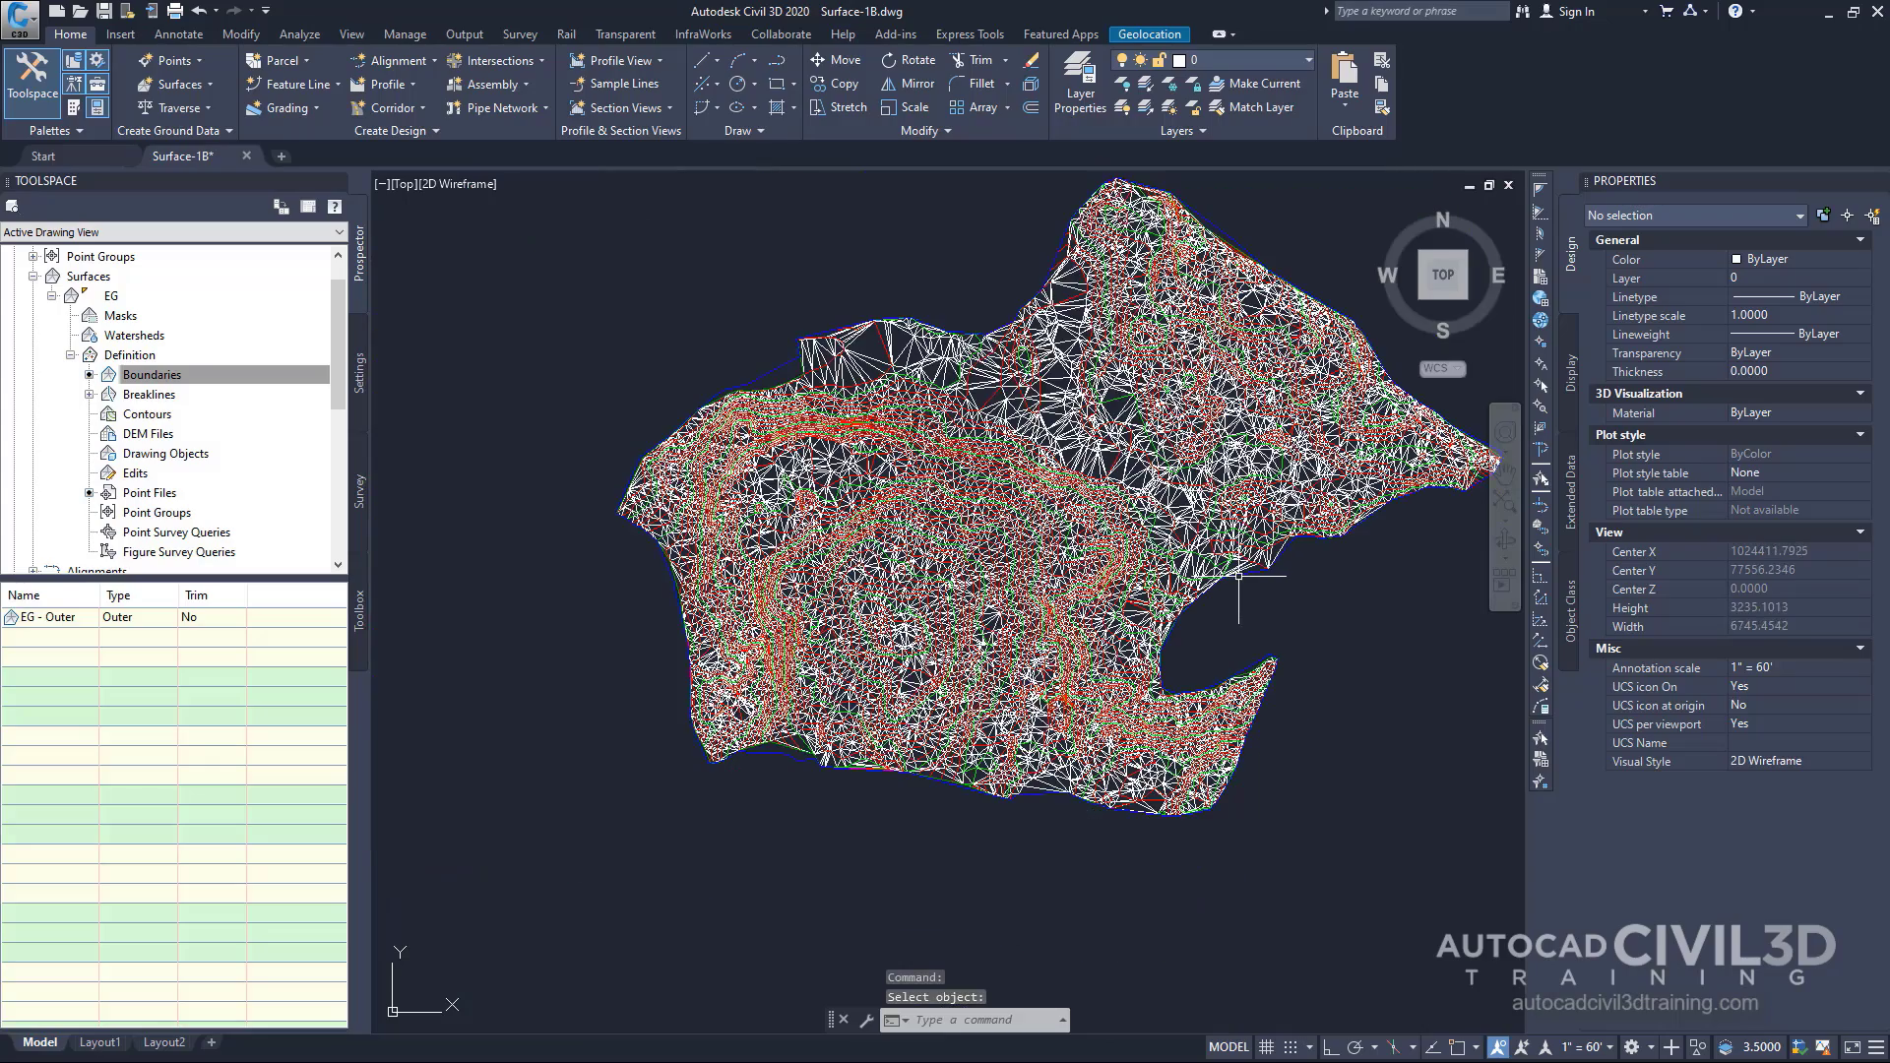
middle_click_drag(1283, 465, 1197, 597)
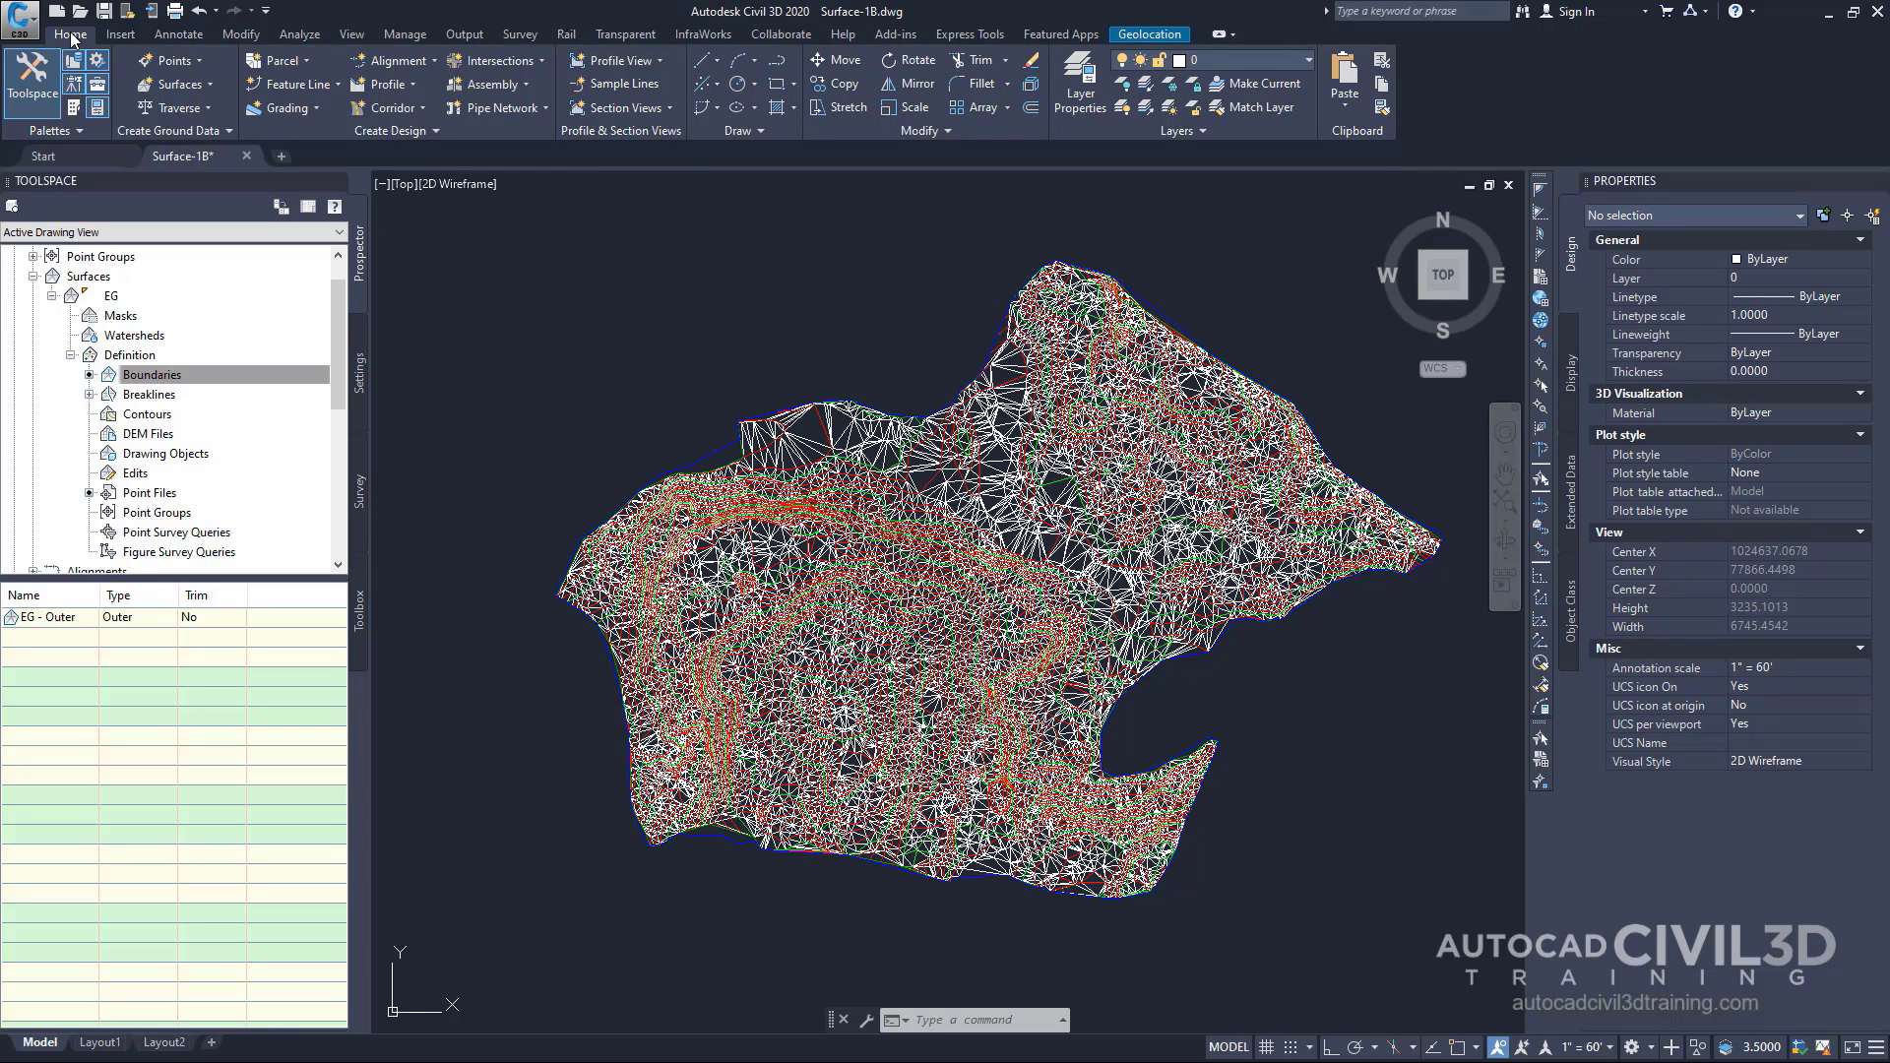
- Freeze the _EG-BNDY layer in the Surface-1B drawing
left_click(1311, 61)
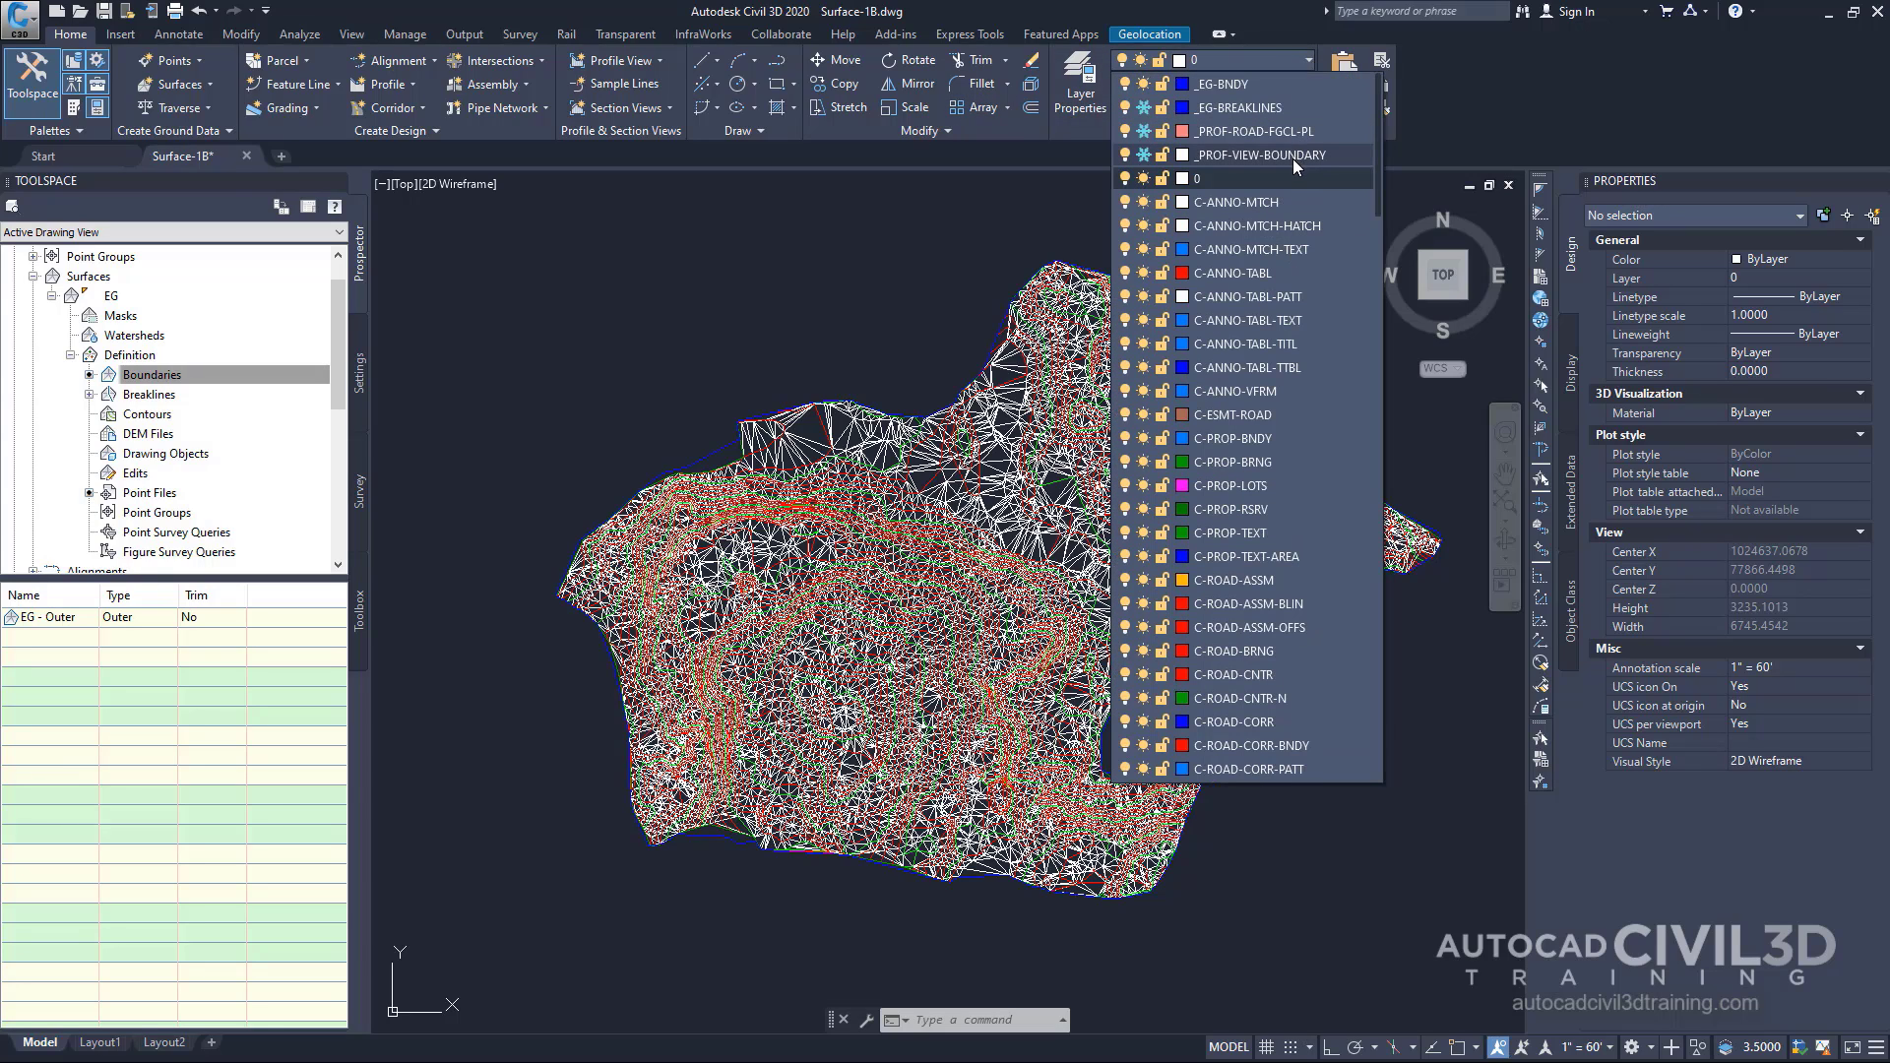
scroll(1268, 126, "up", 2)
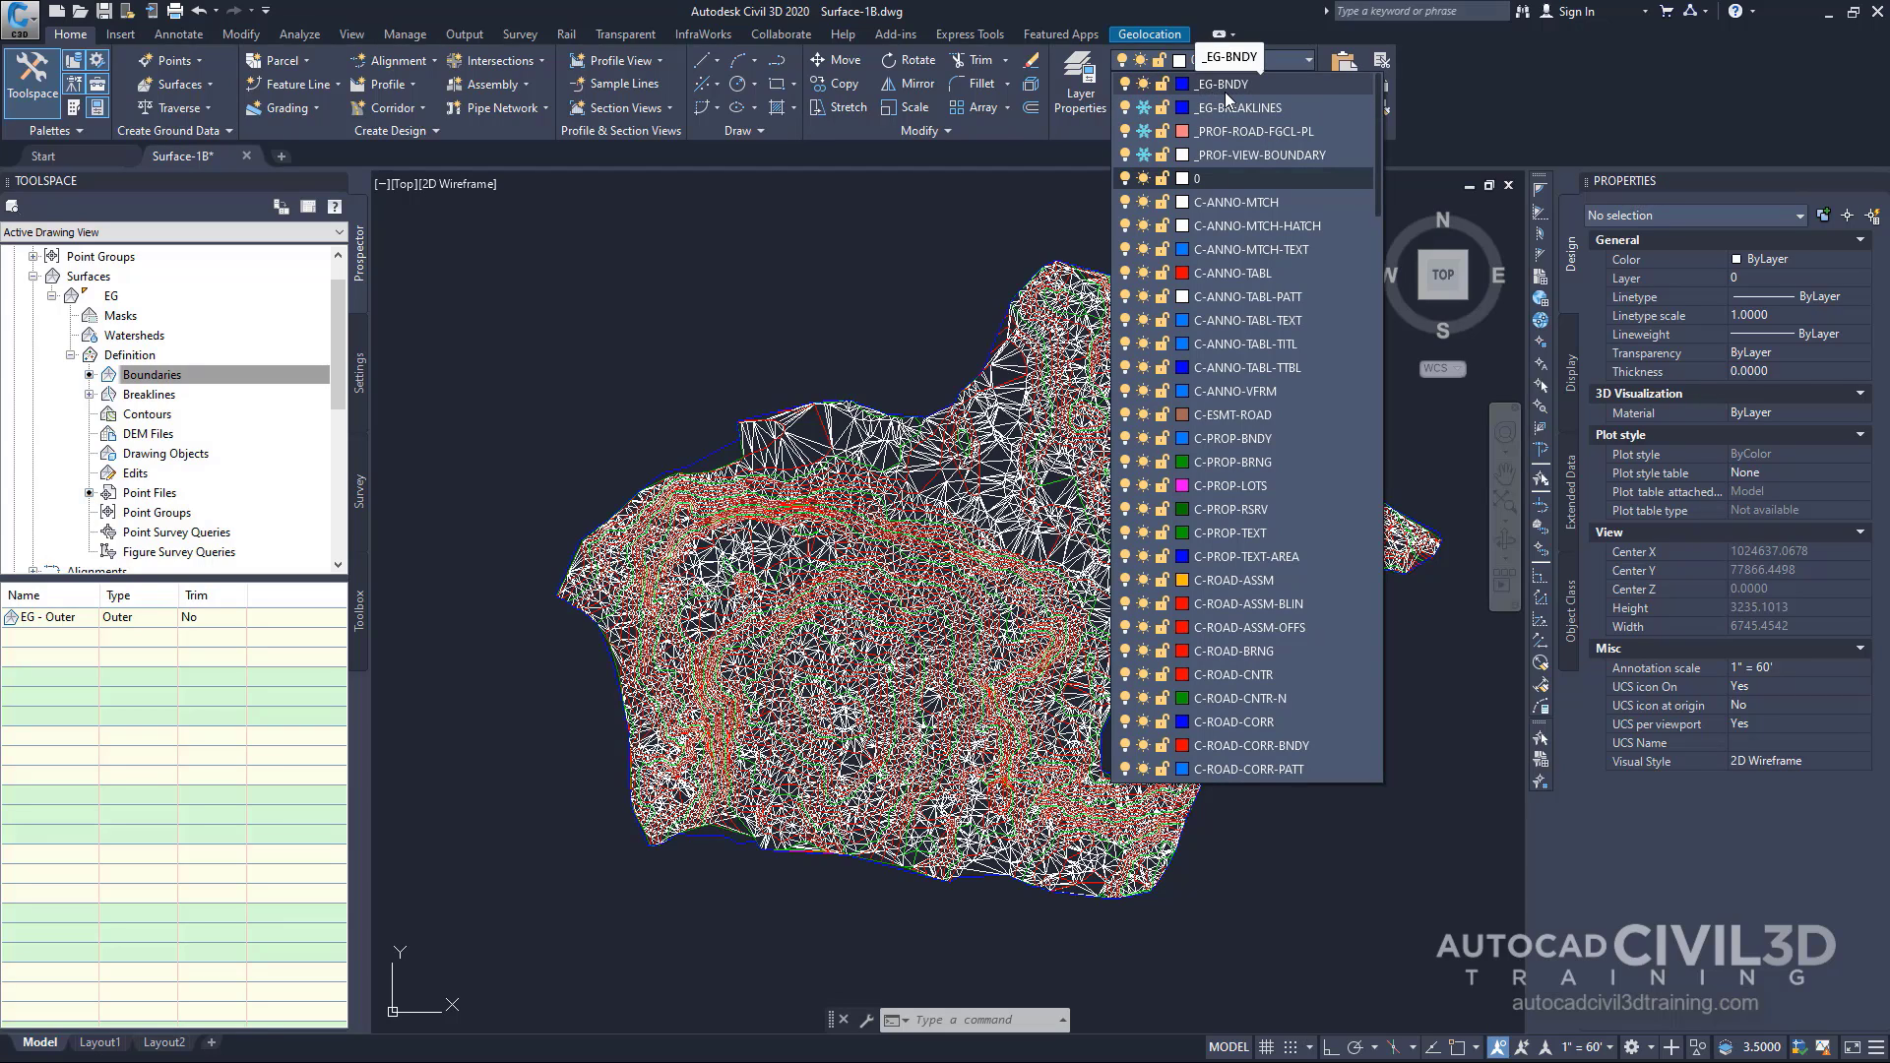
left_click(1144, 85)
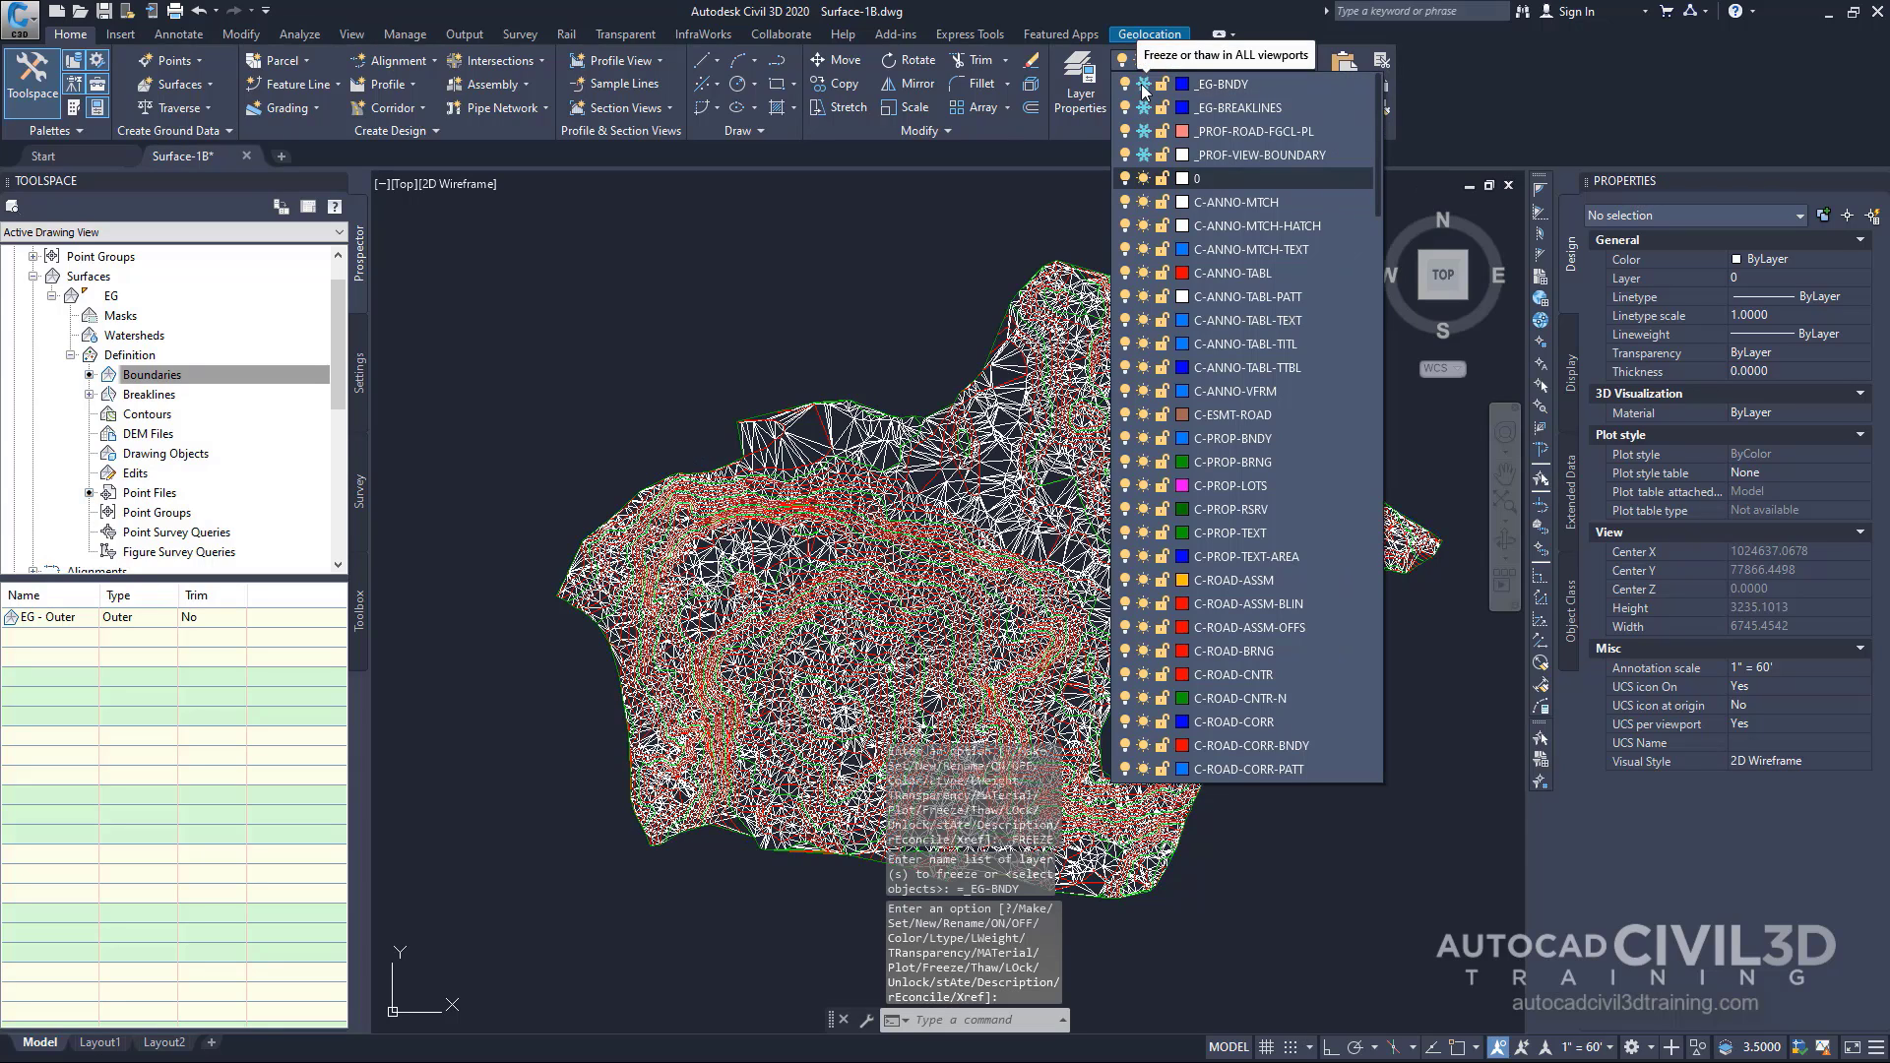
left_click(1020, 4)
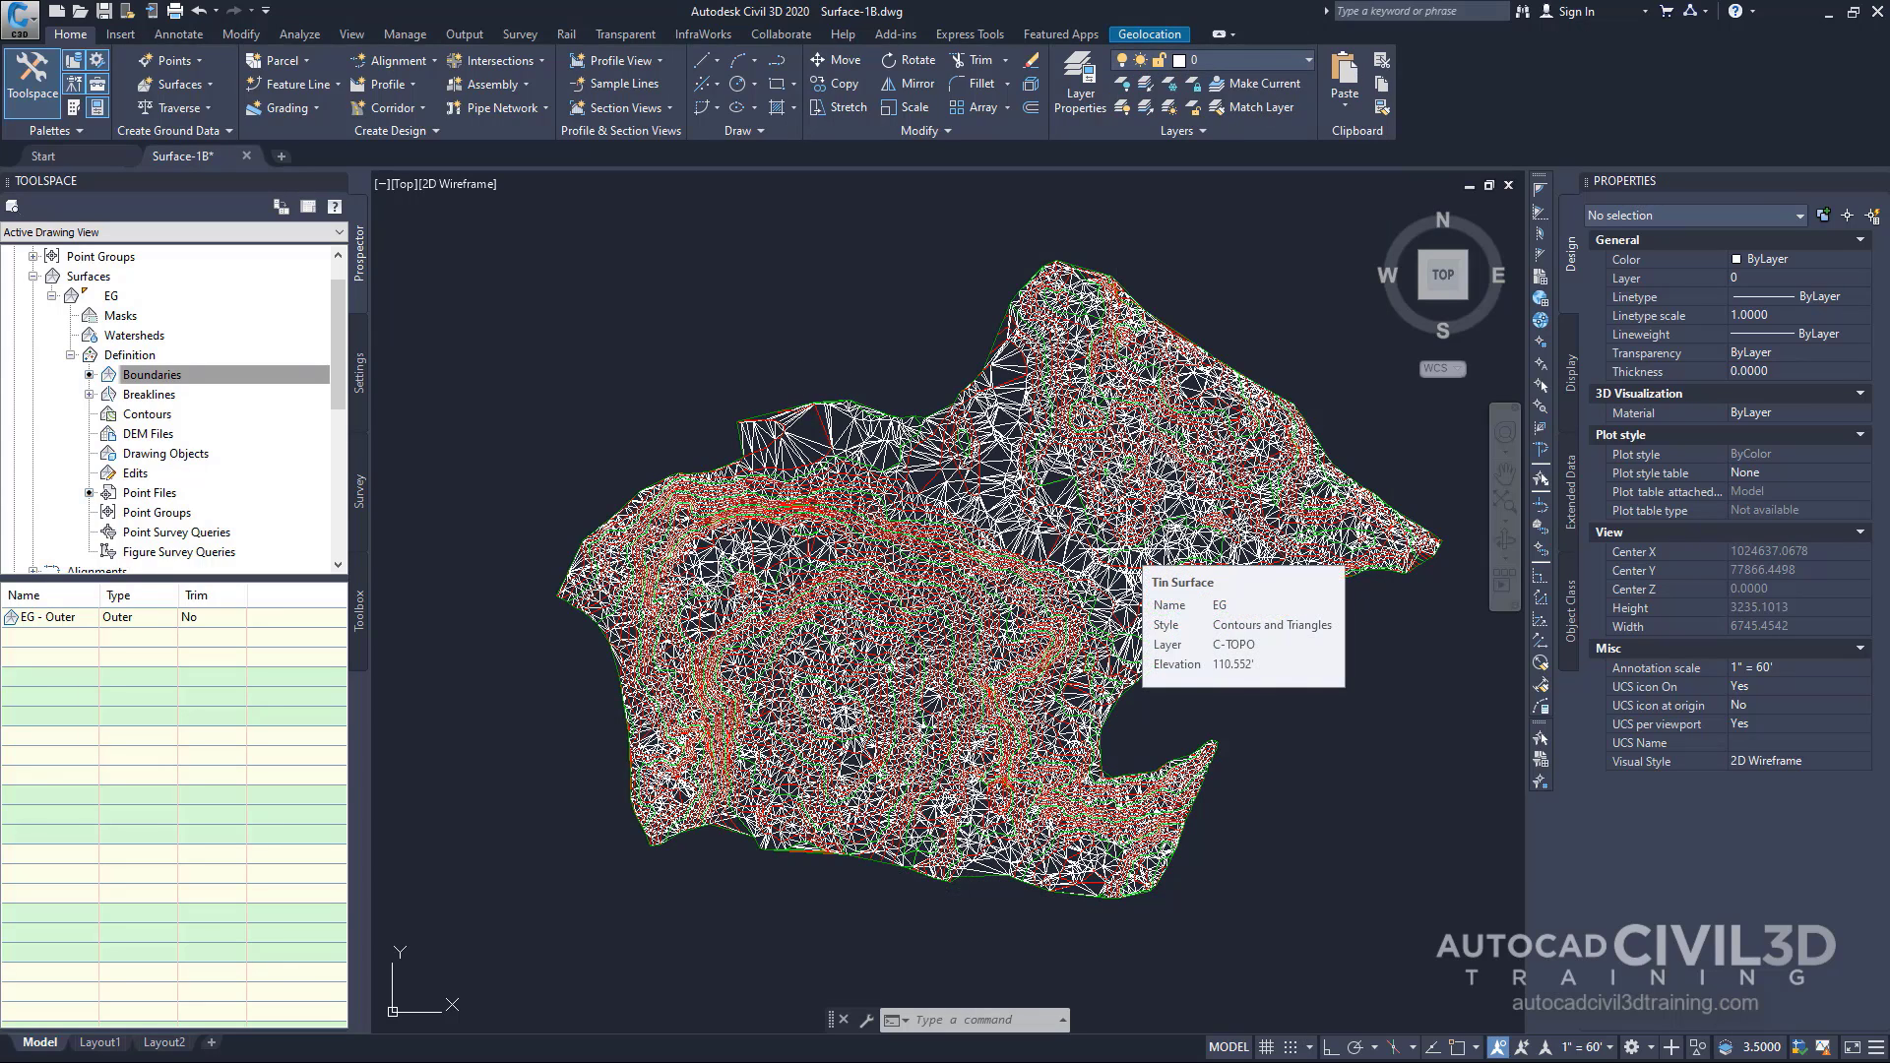
- Set the EG surface's style to Contours 5' and 25' (Background) in its surface properties
scroll(1020, 612, "up", 2)
scroll(1020, 612, "up", 2)
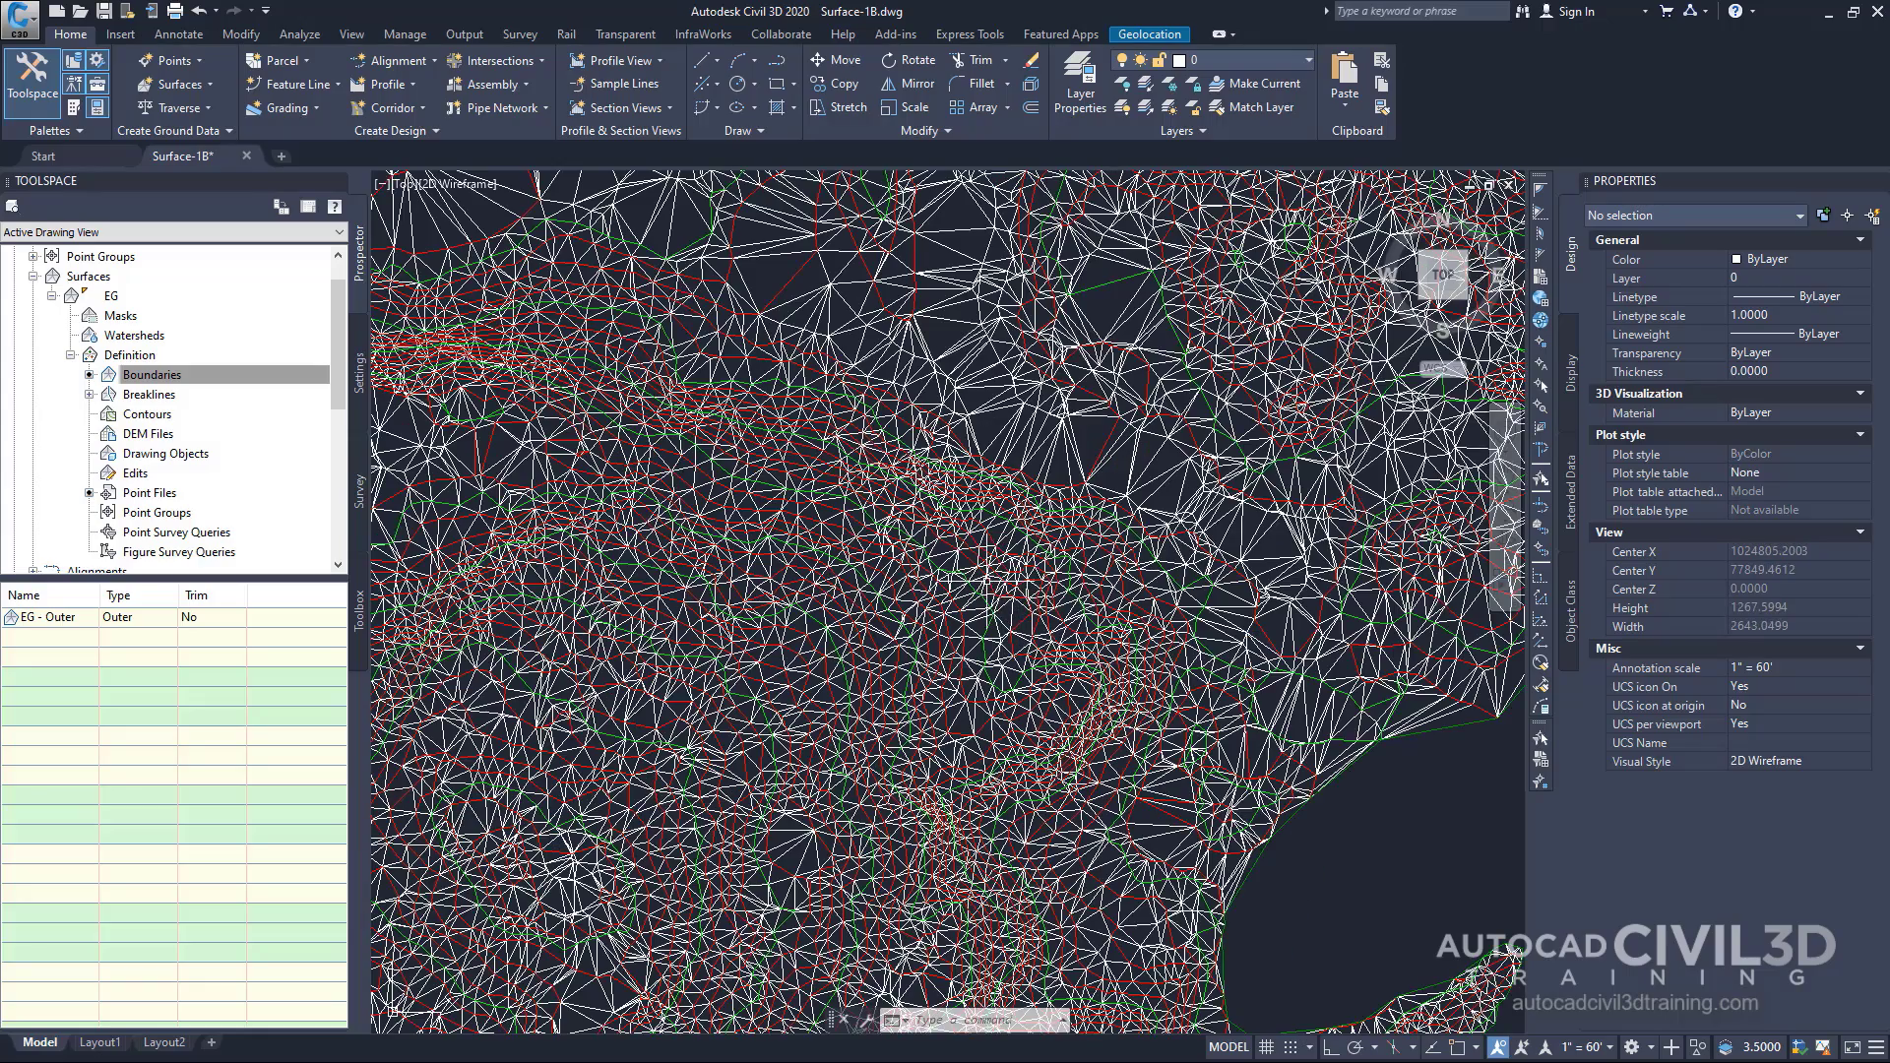
left_click(987, 581)
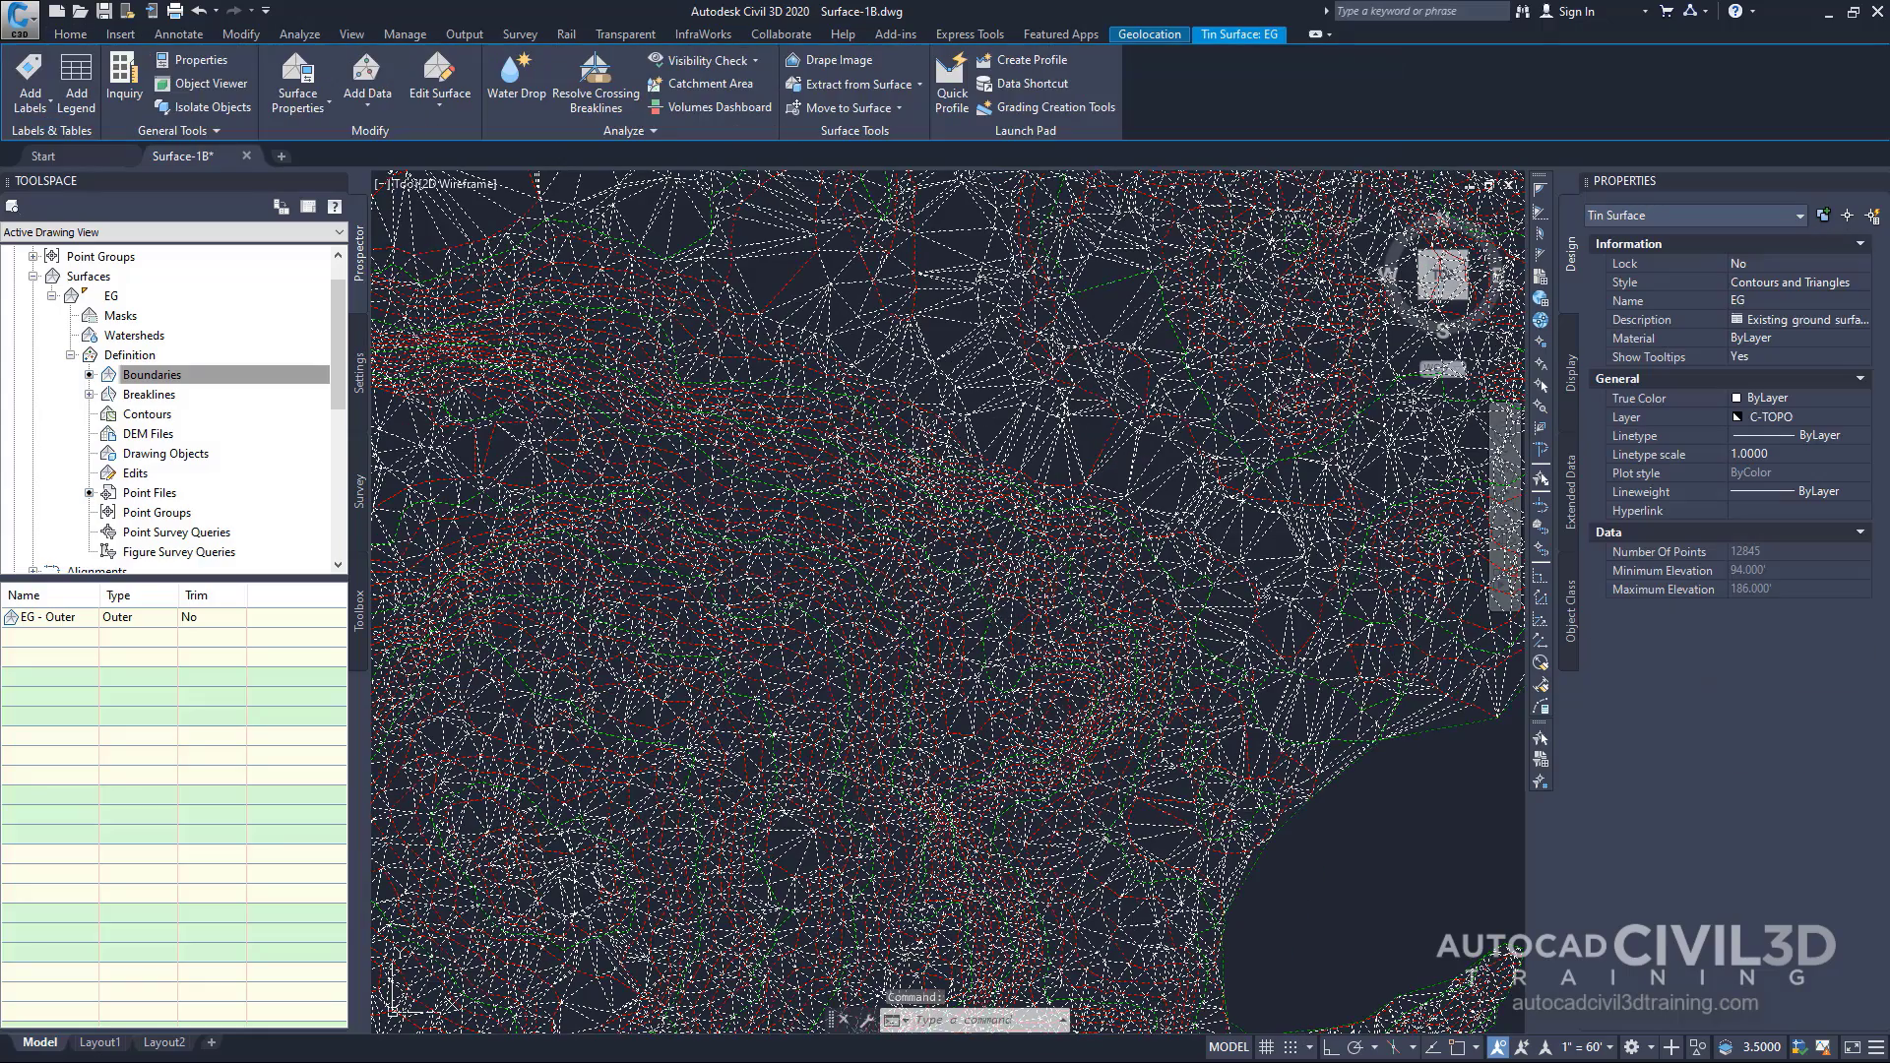
right_click(814, 450)
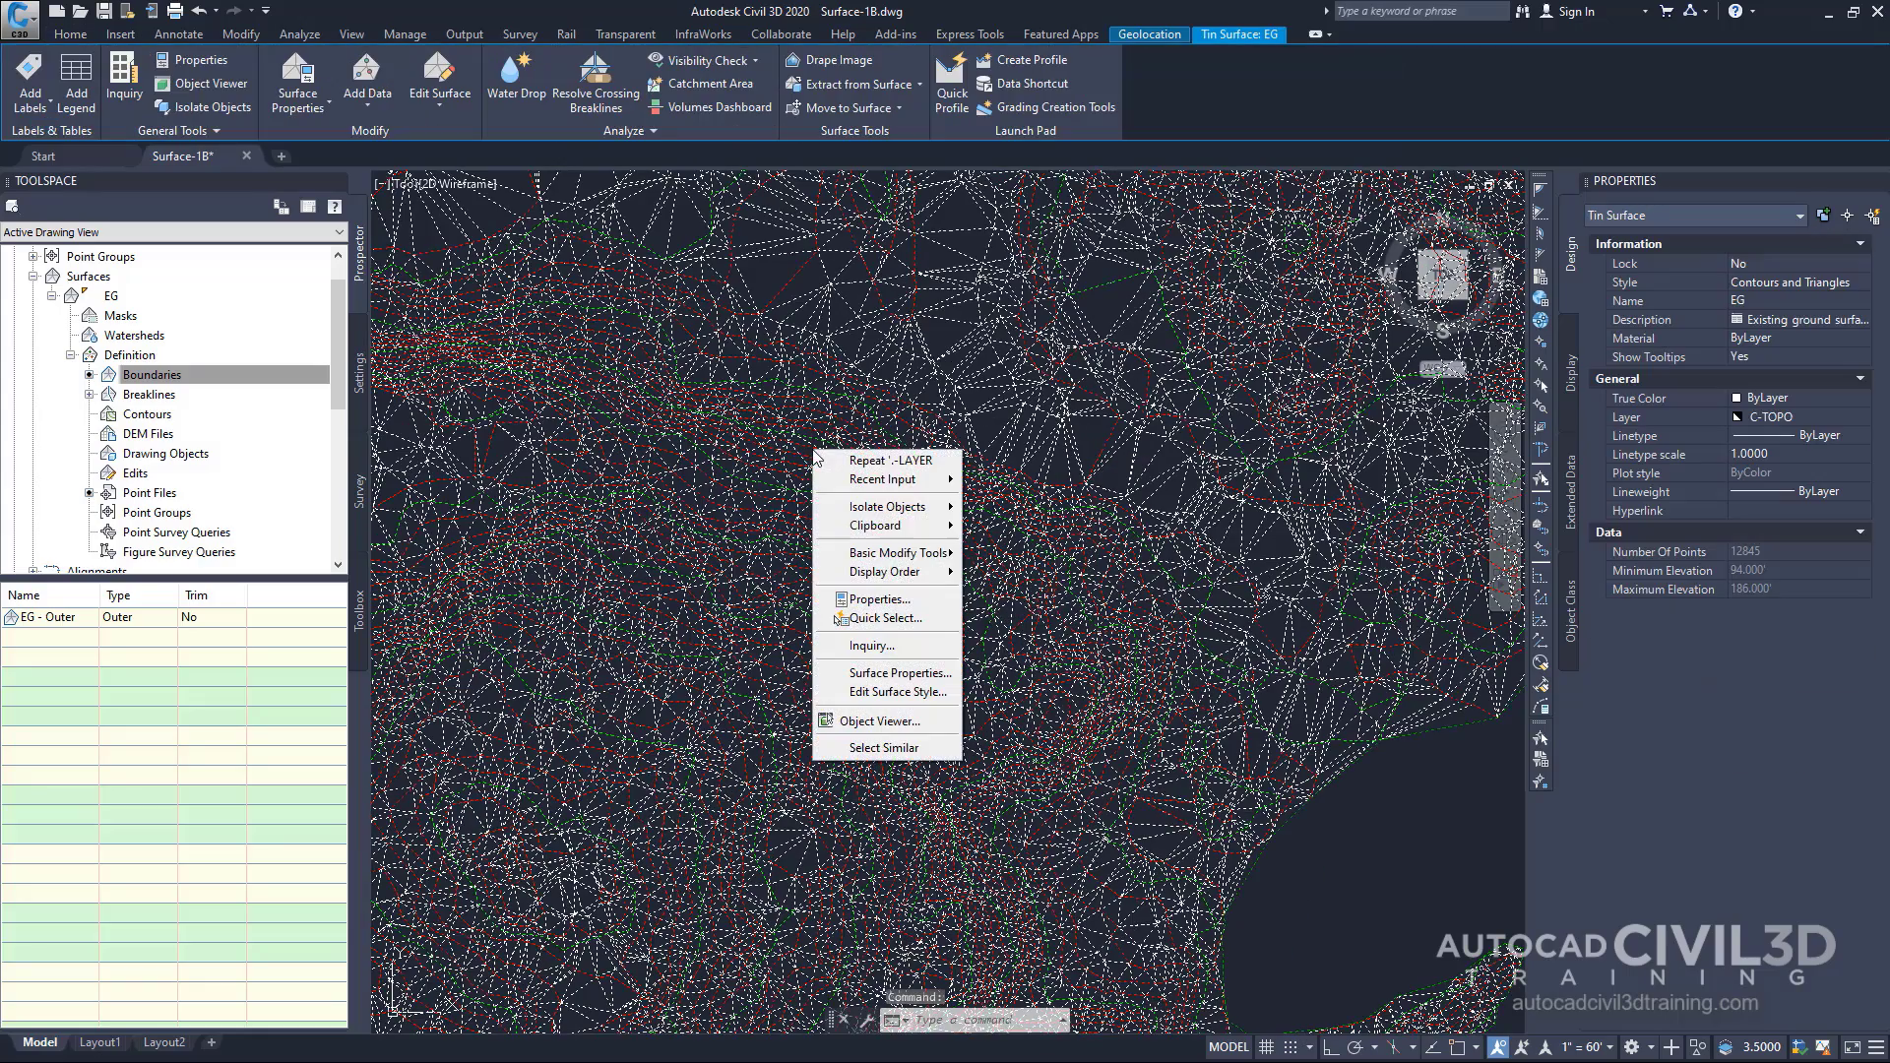
left_click(915, 675)
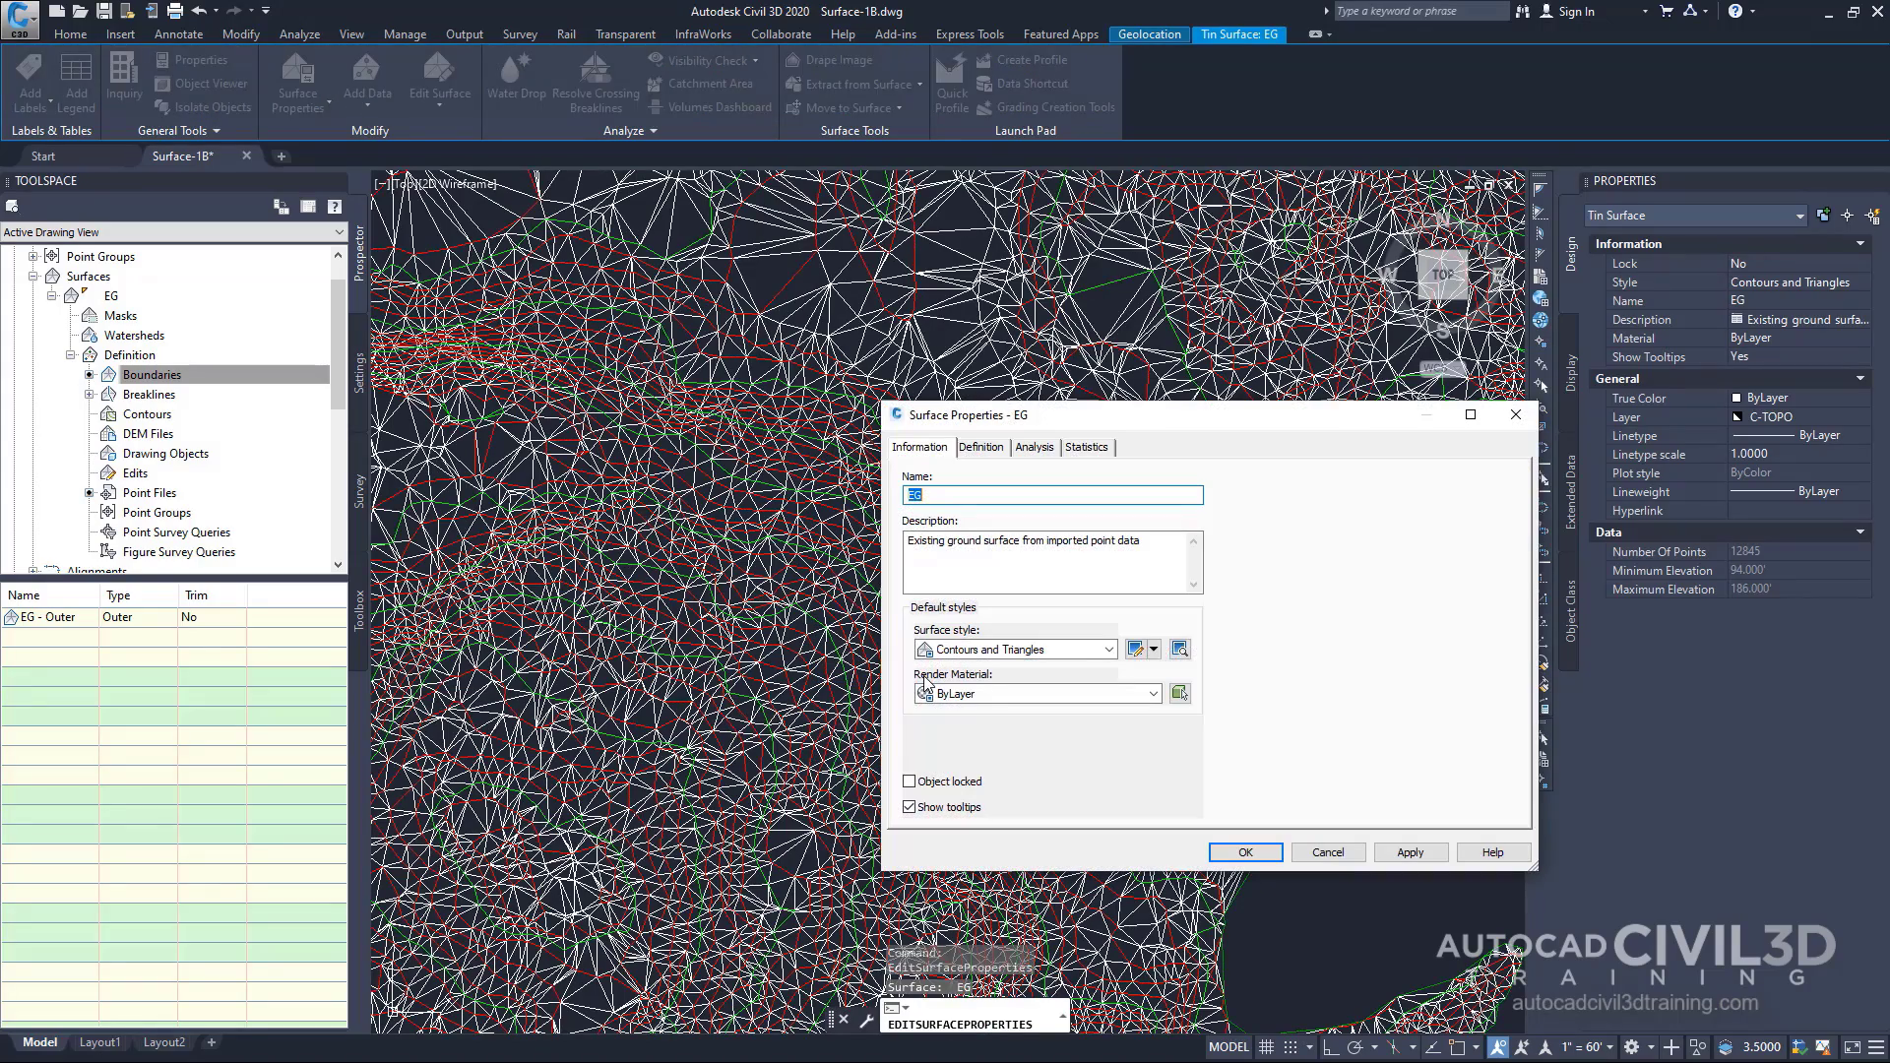
left_click(910, 453)
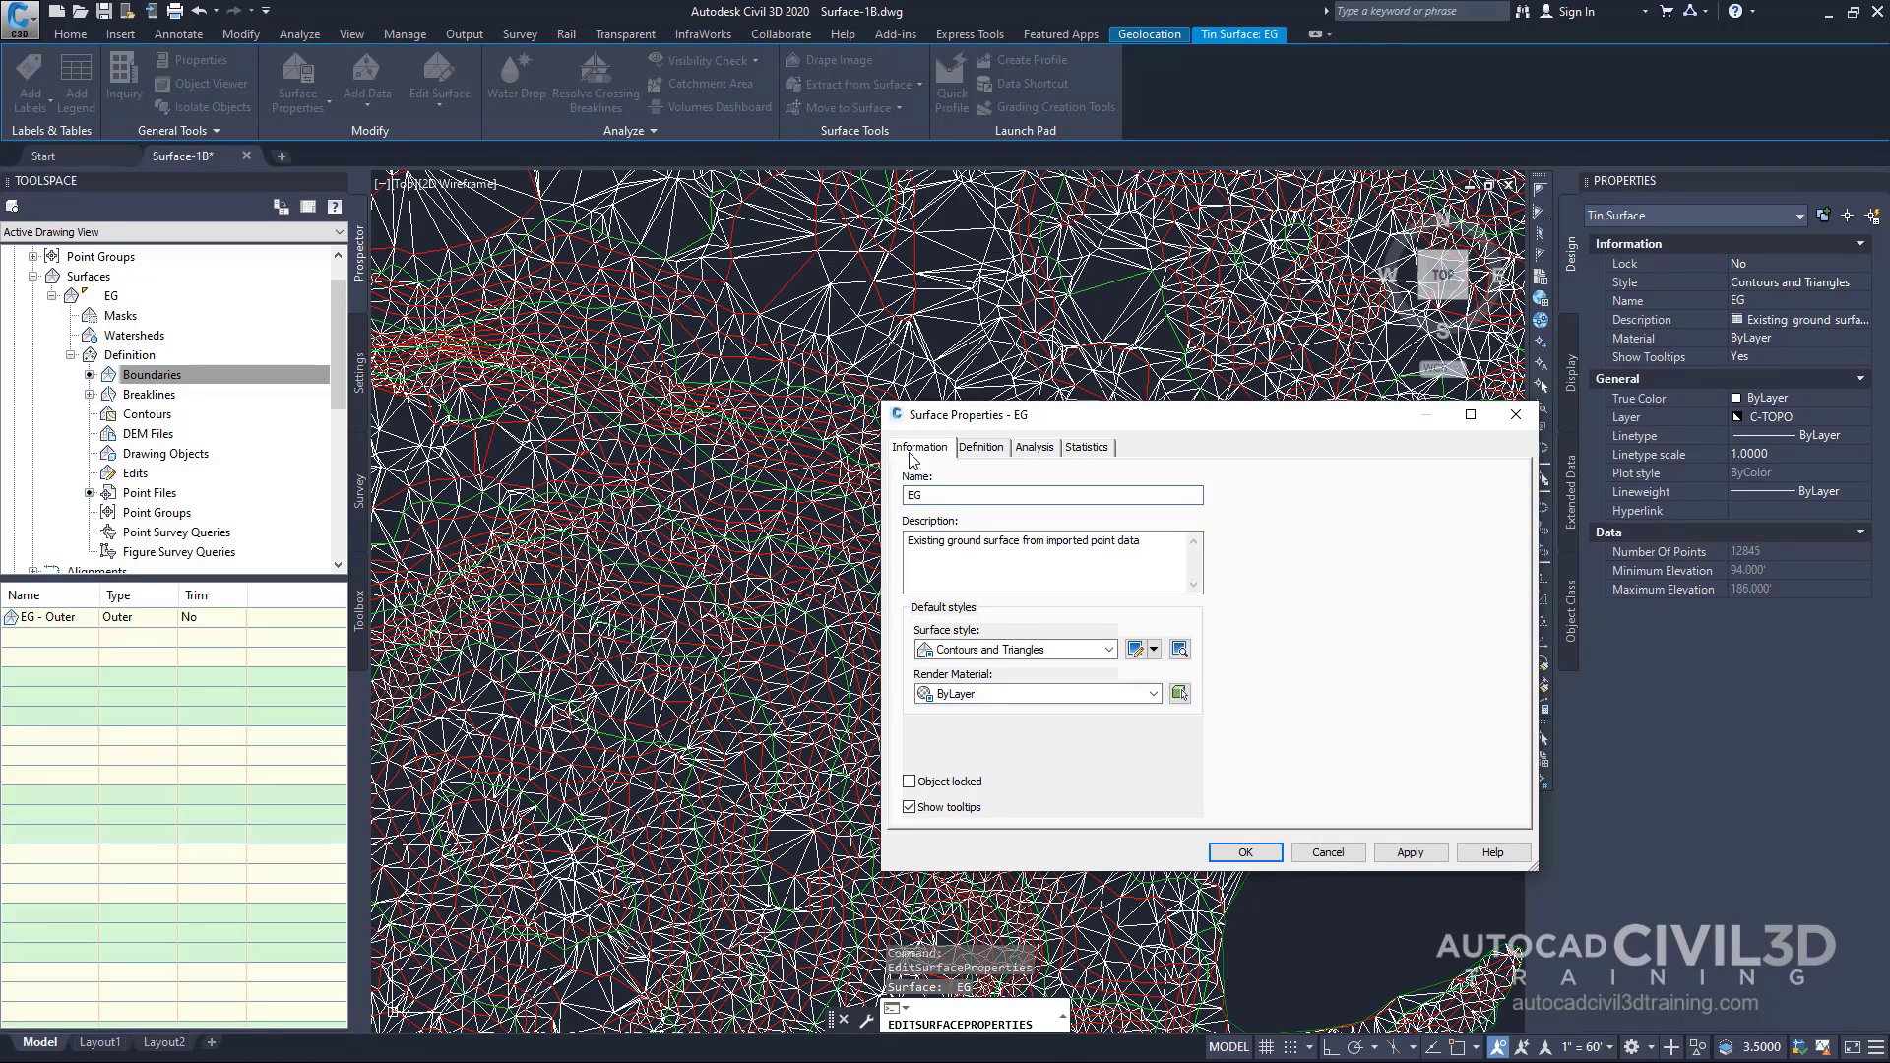
left_click(1025, 651)
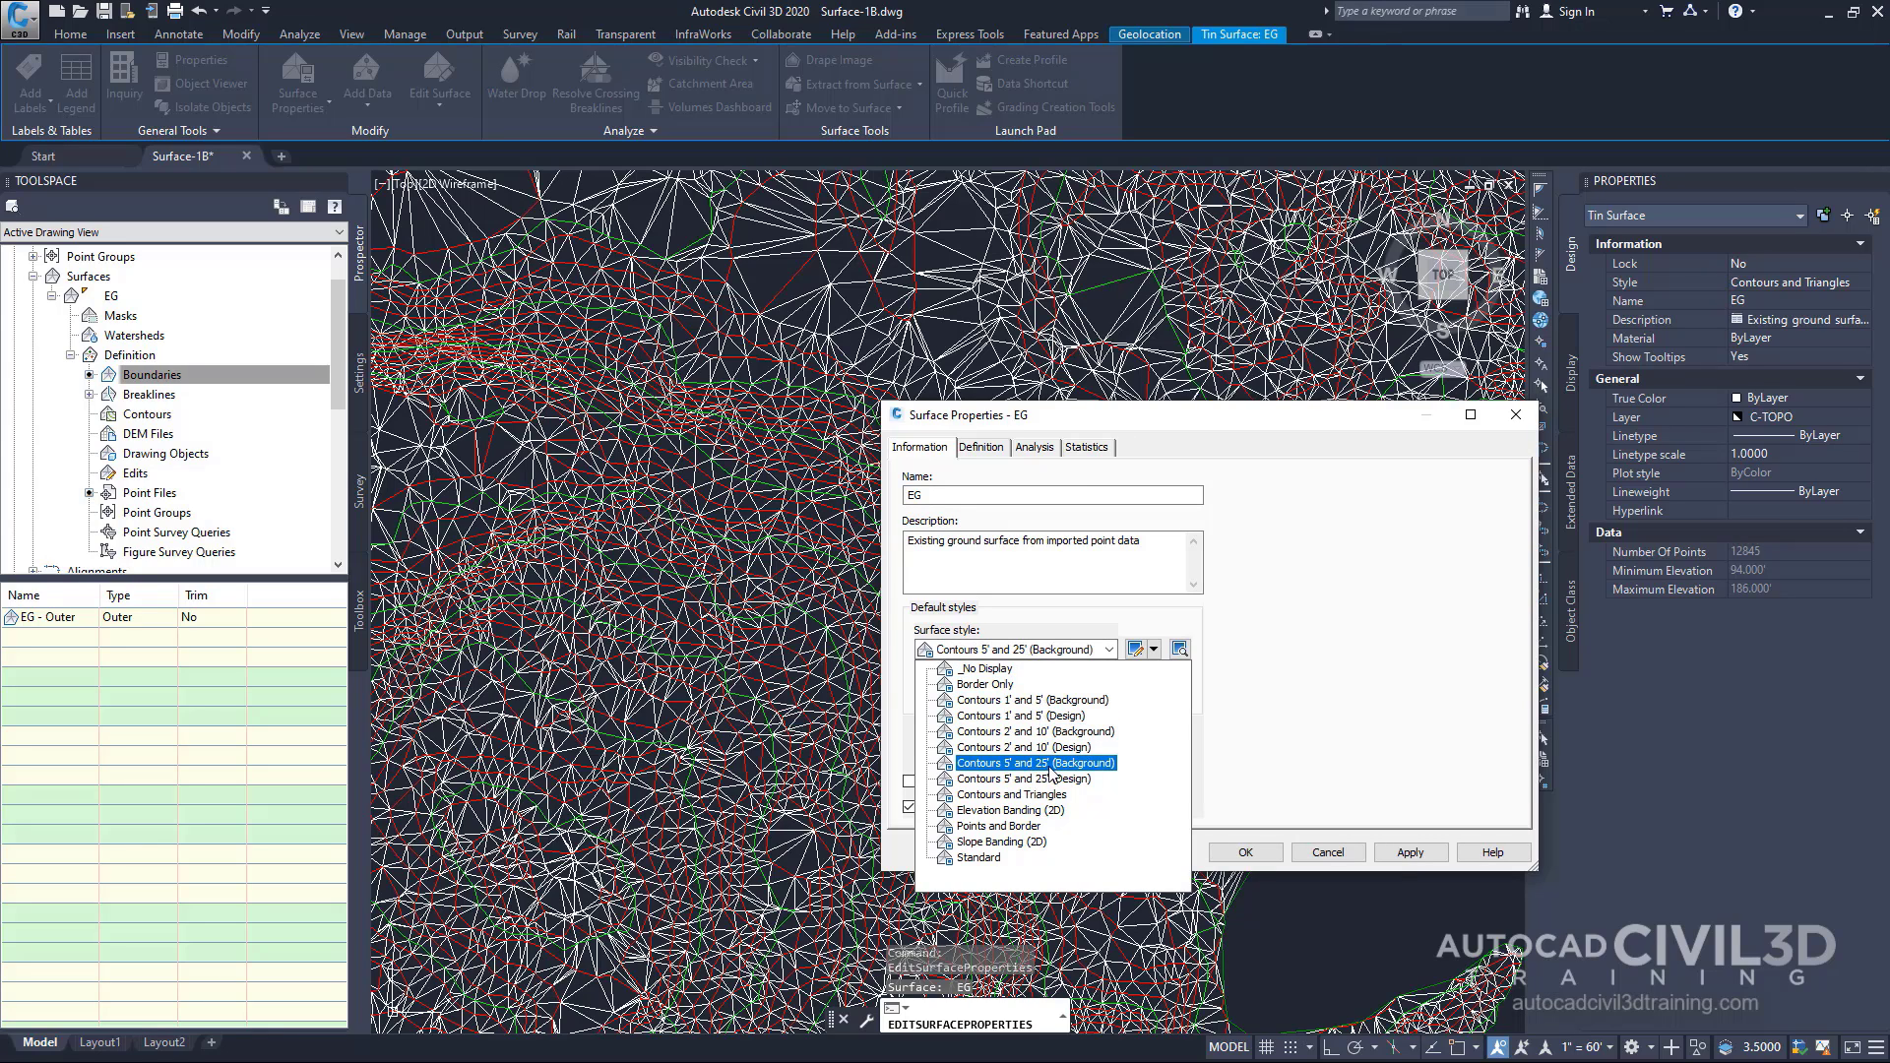
left_click(1100, 765)
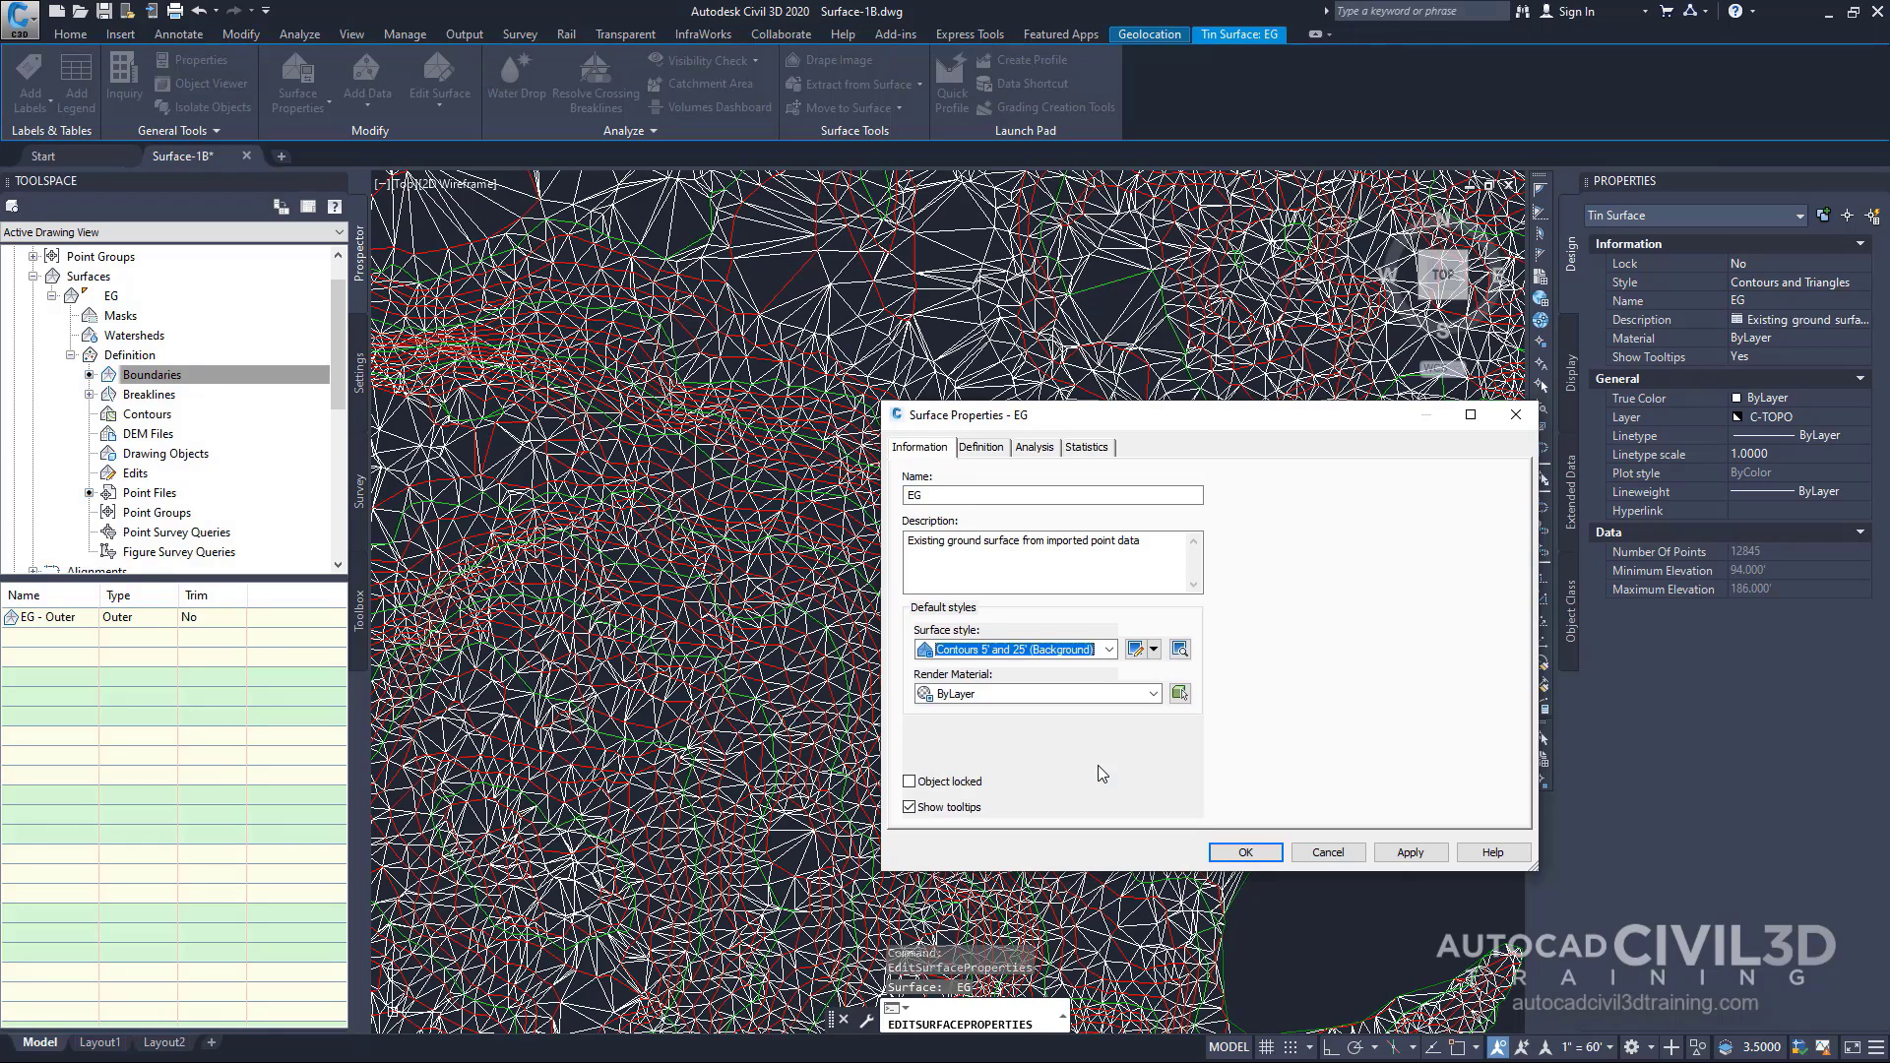
left_click(1264, 853)
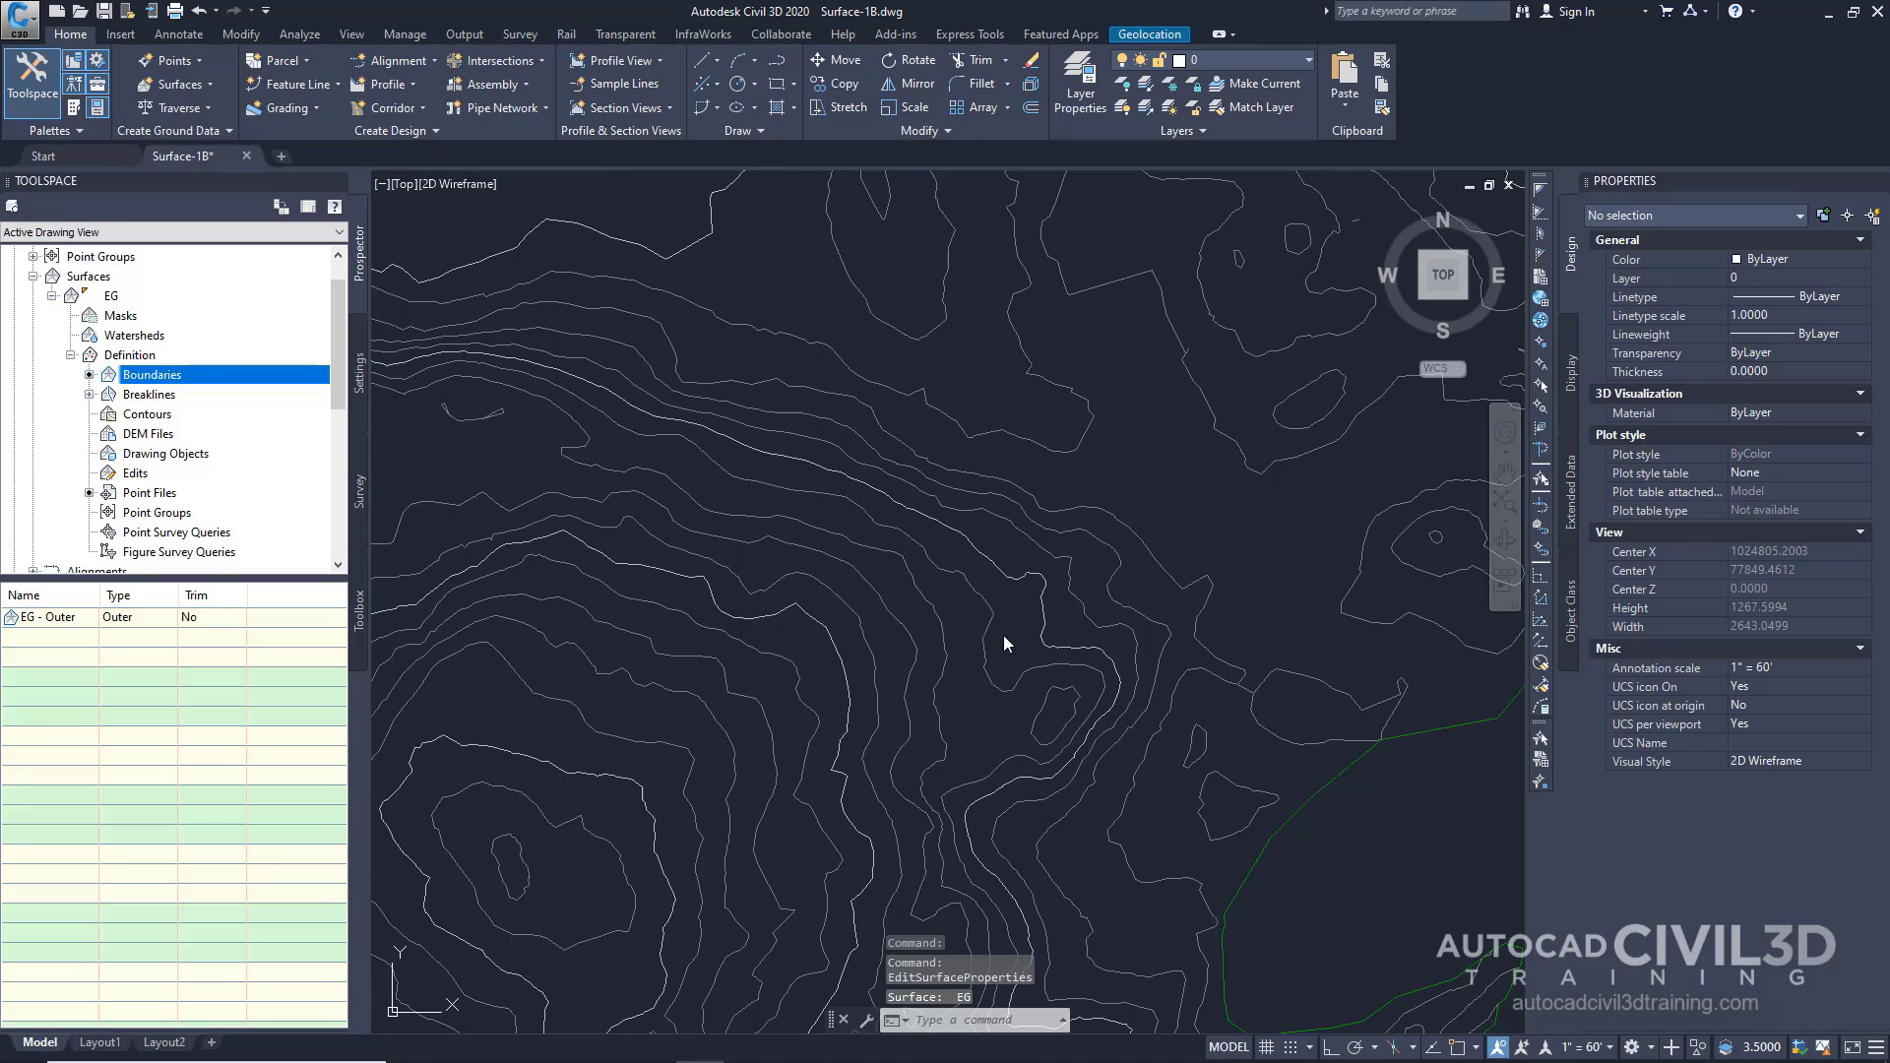
- Examine the EG surface's contours and elevations inside the outer boundary
scroll(1014, 628, "down", 5)
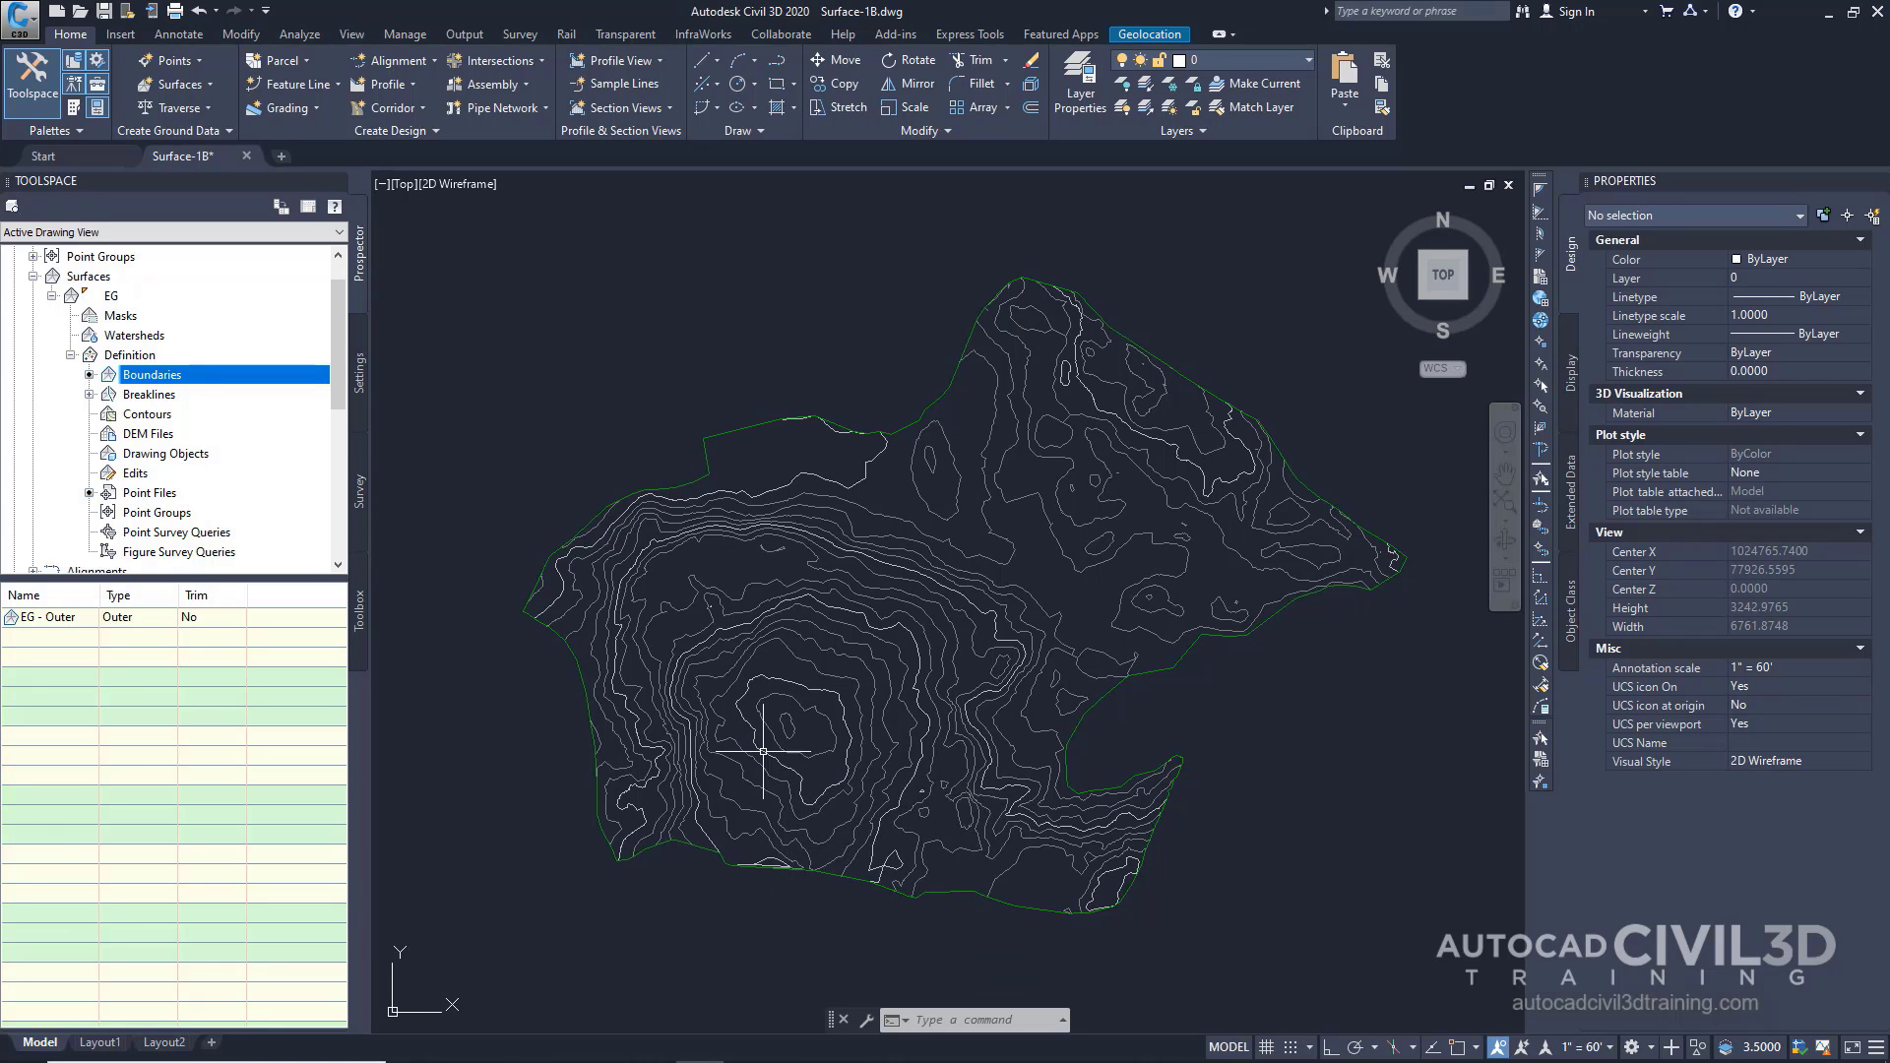
mouse_move(778, 737)
scroll(798, 731, "up", 4)
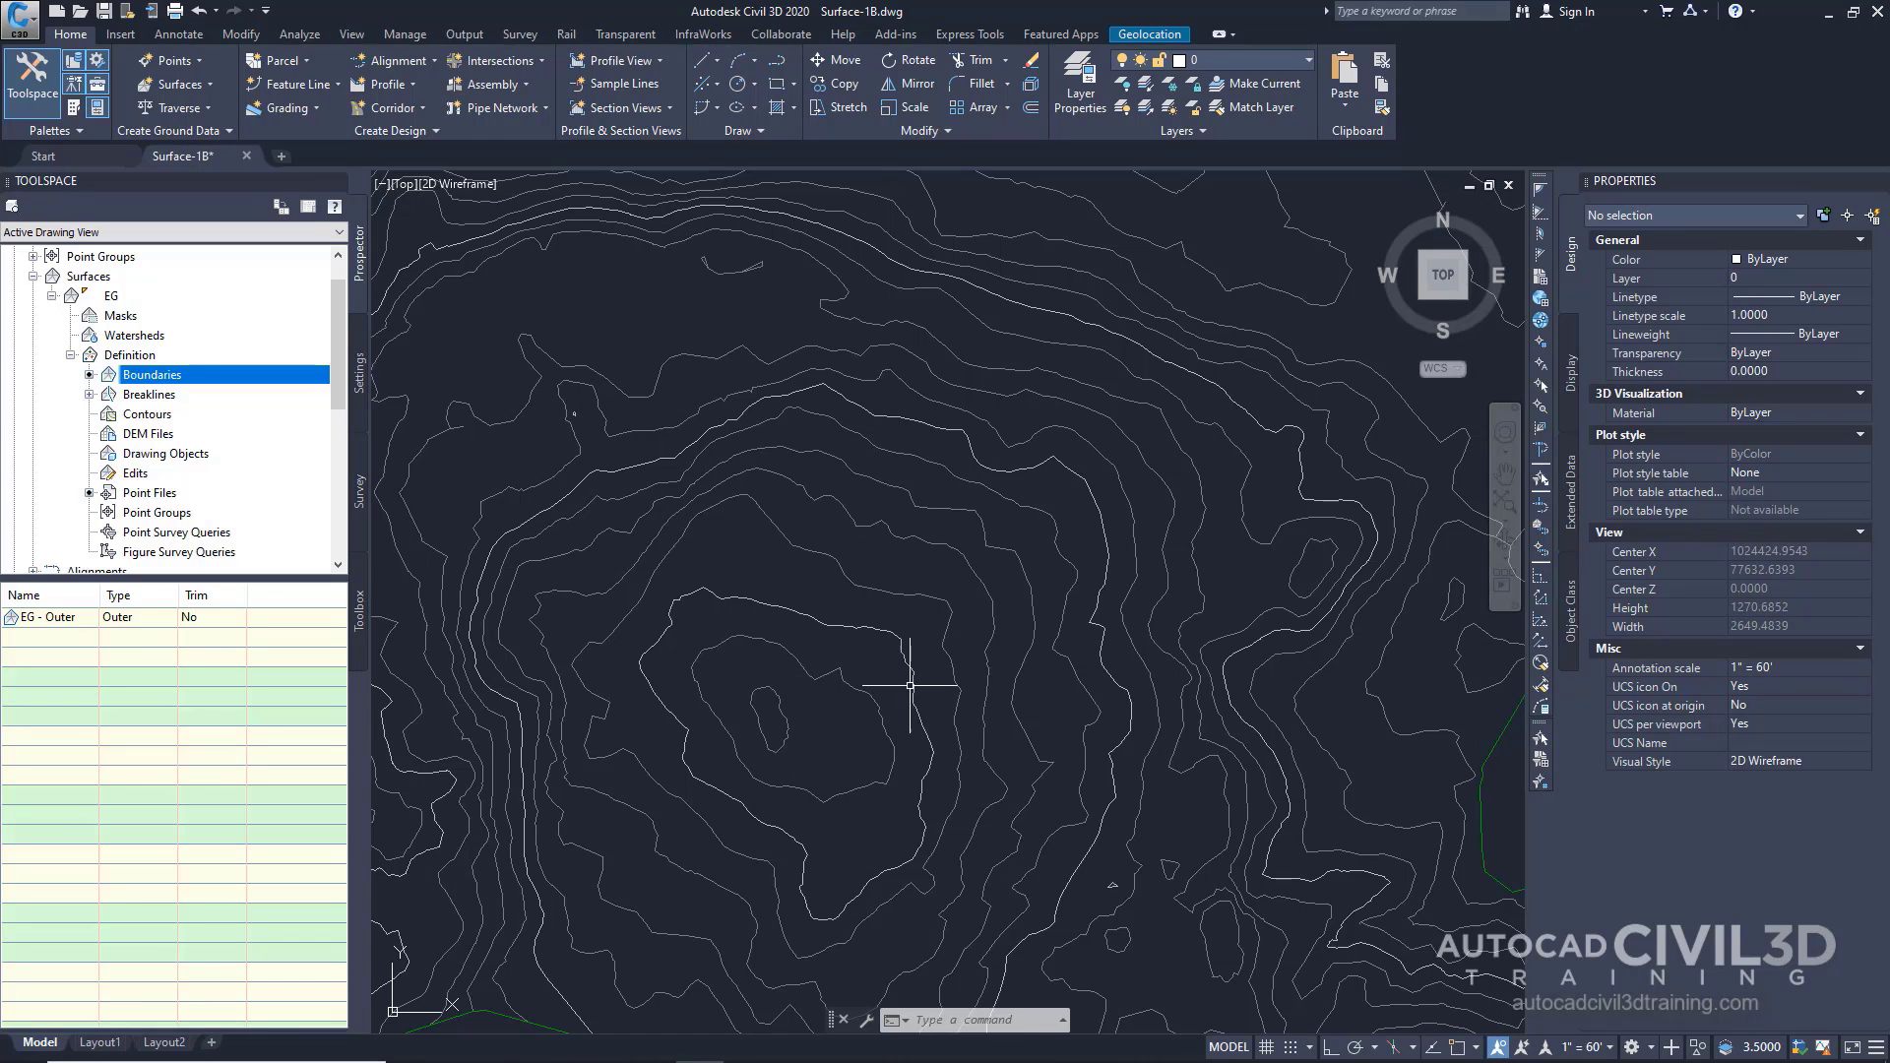
scroll(957, 638, "down", 2)
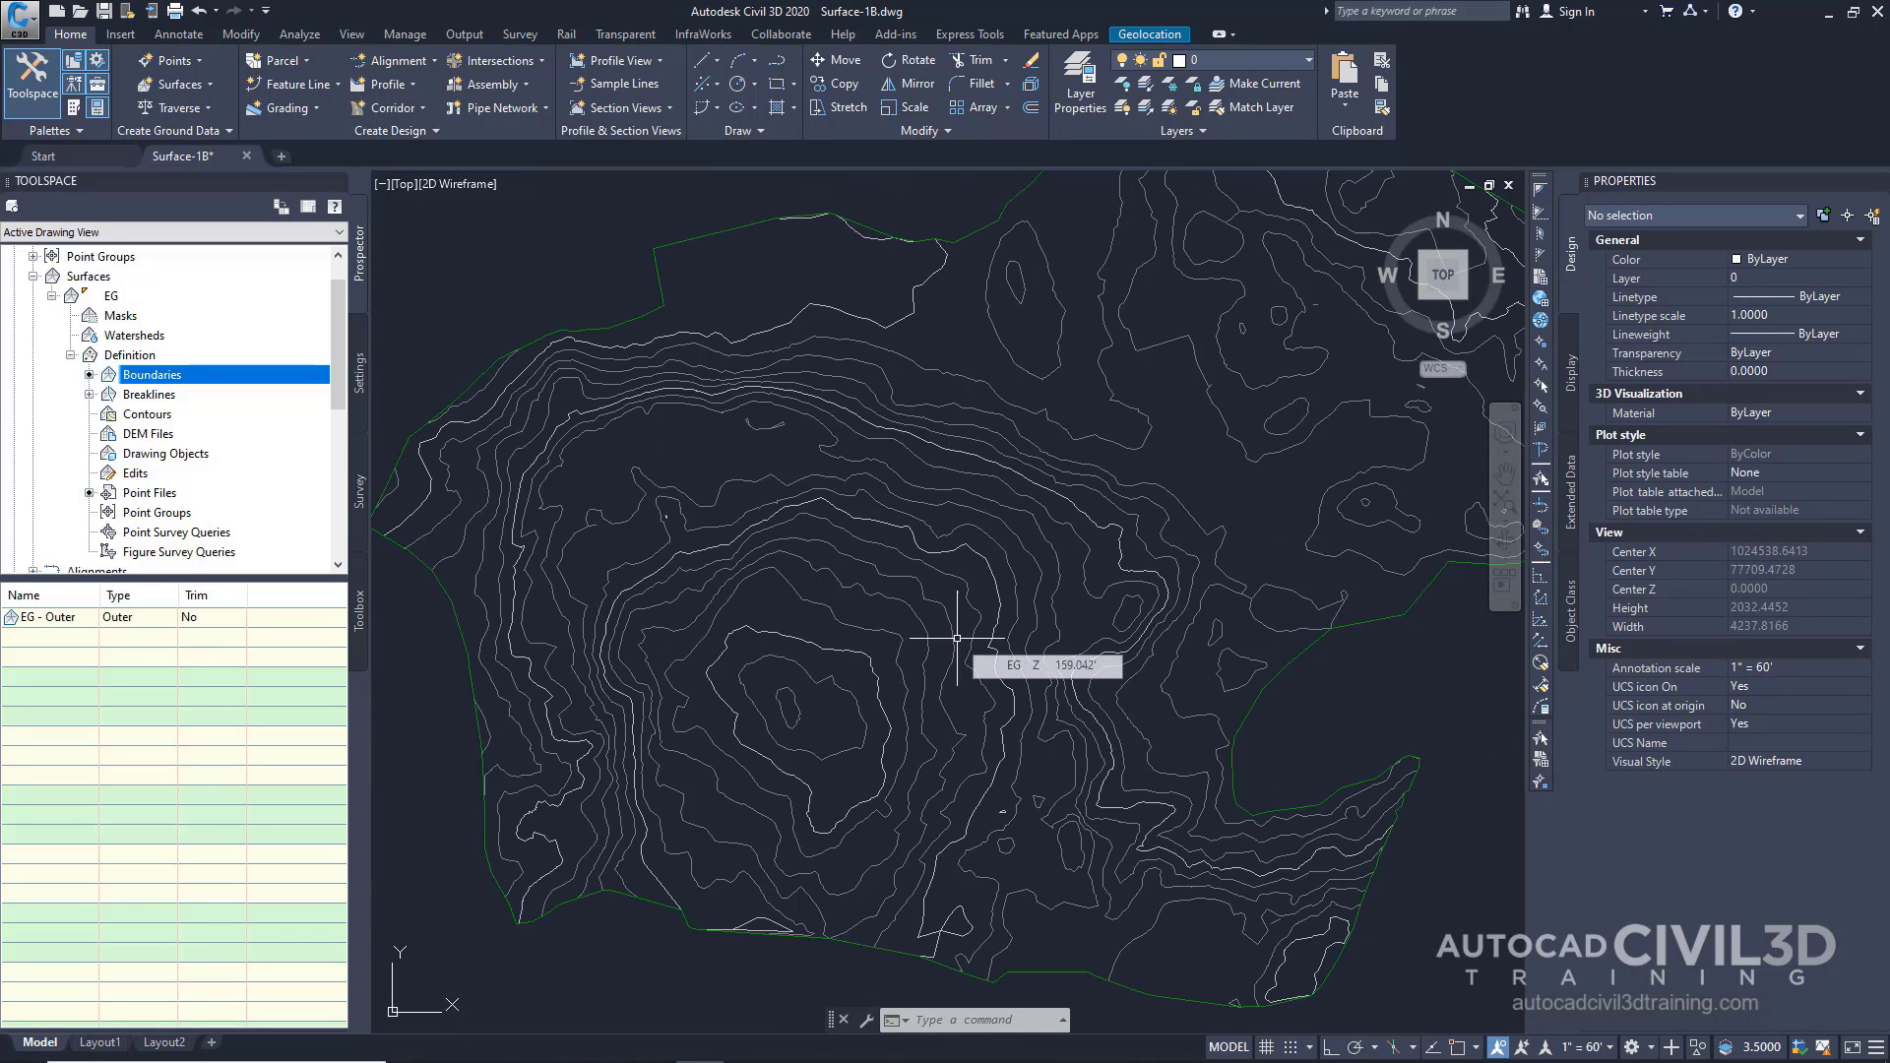
scroll(1002, 590, "down", 1)
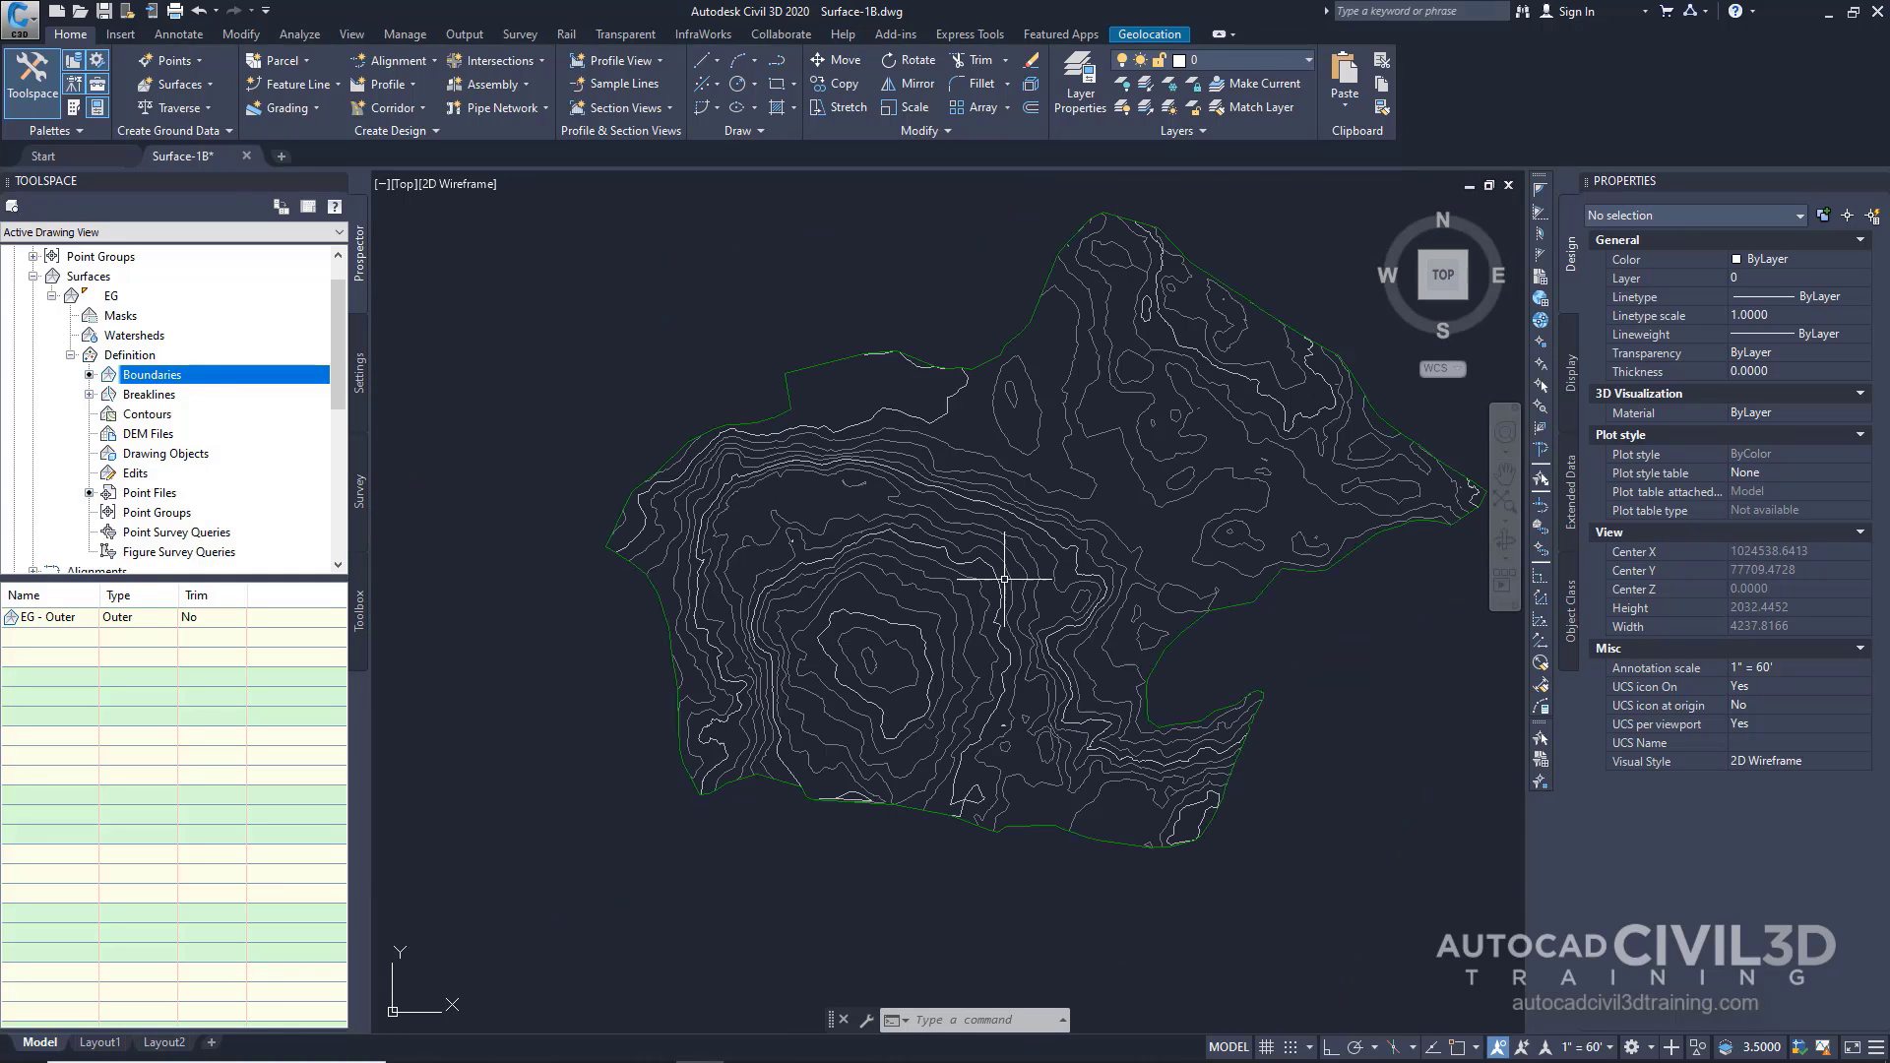
scroll(959, 635, "down", 1)
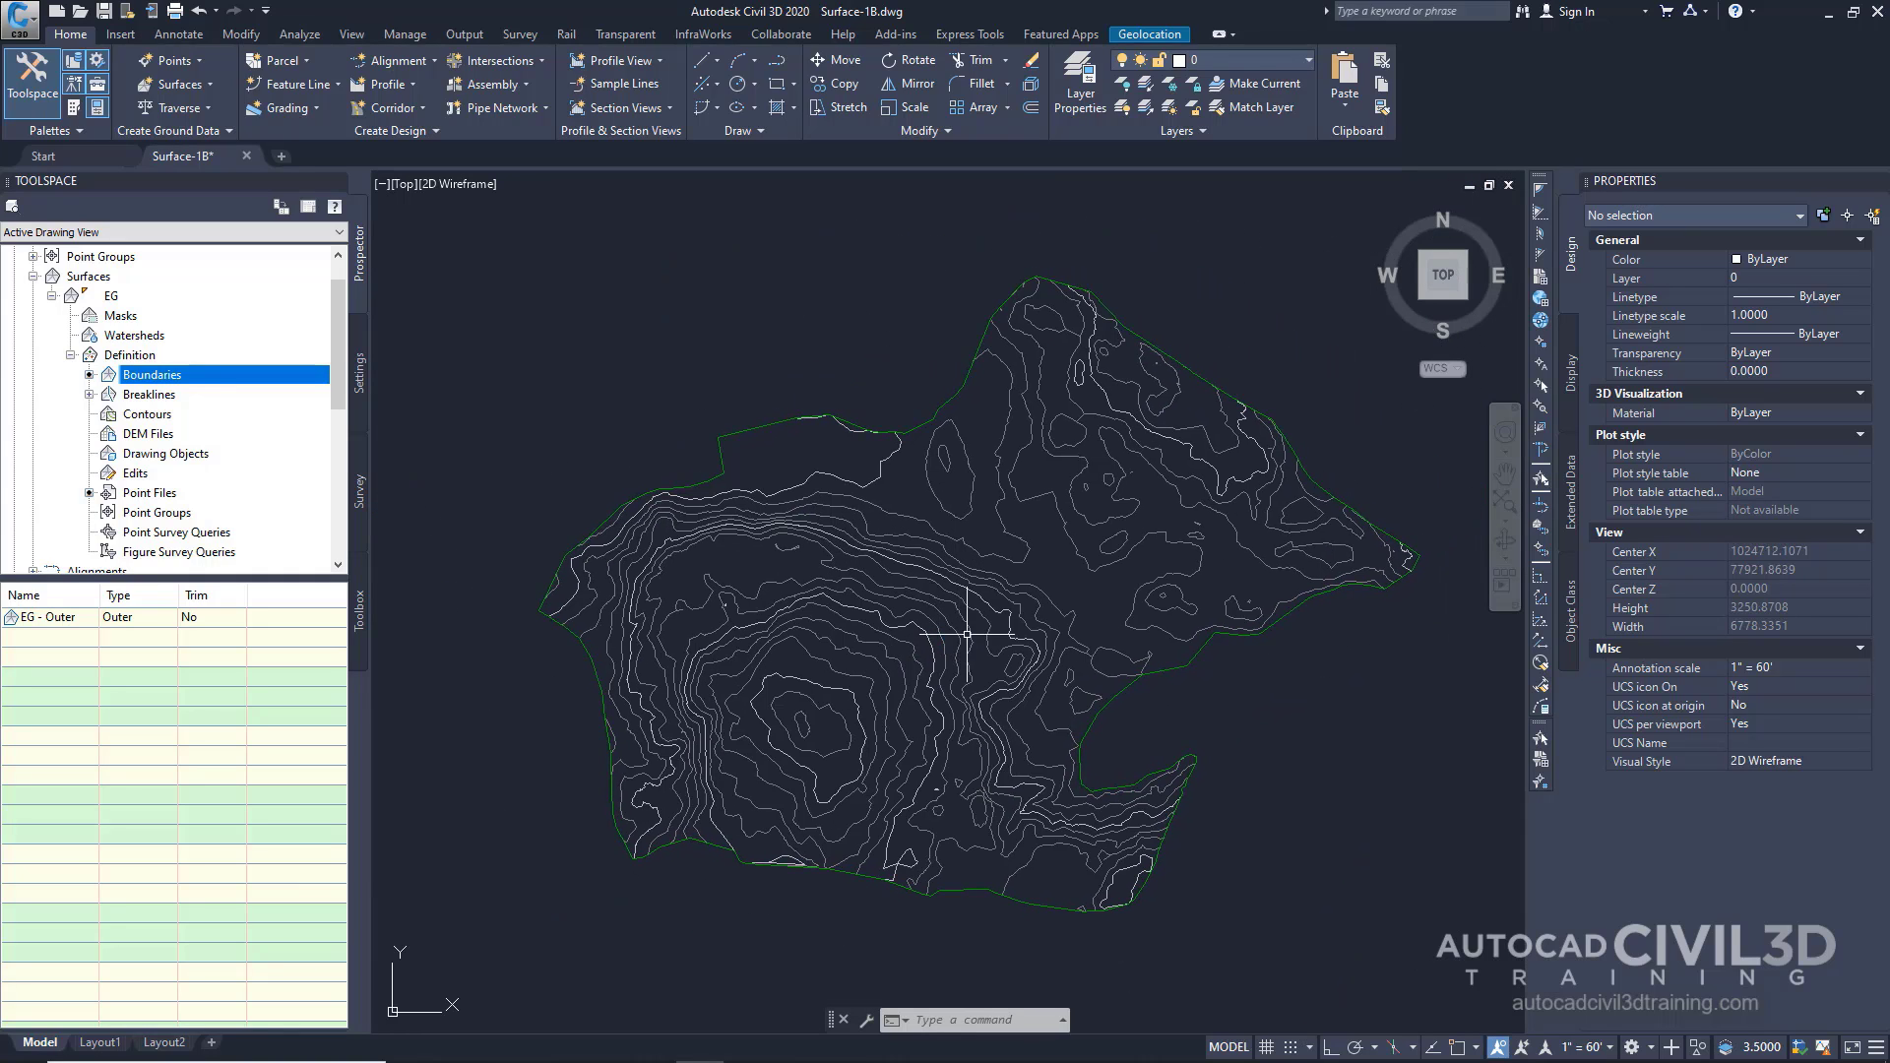
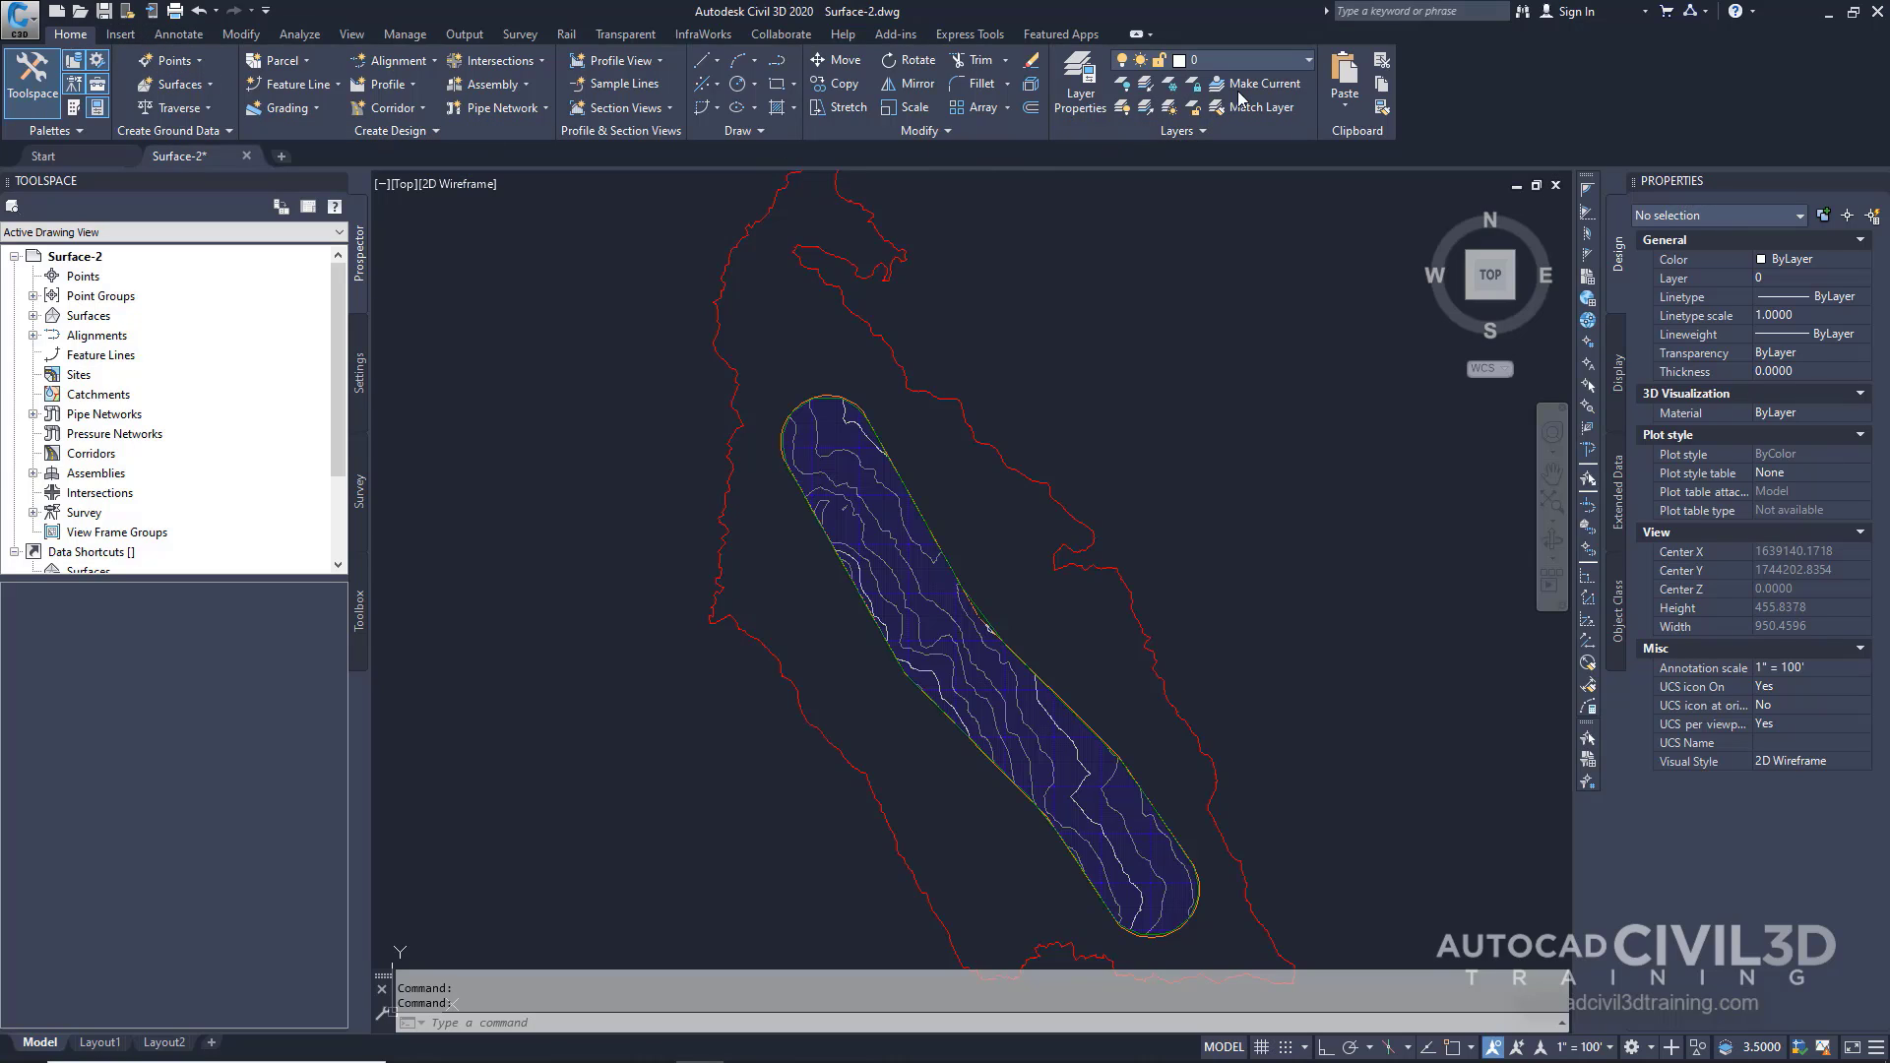
- Thaw the C-TOPO-CONT-MINR-ORIG and C-TOPO-CONT-MAJR-ORIG layers in the Surface-2 drawing
left_click(1308, 63)
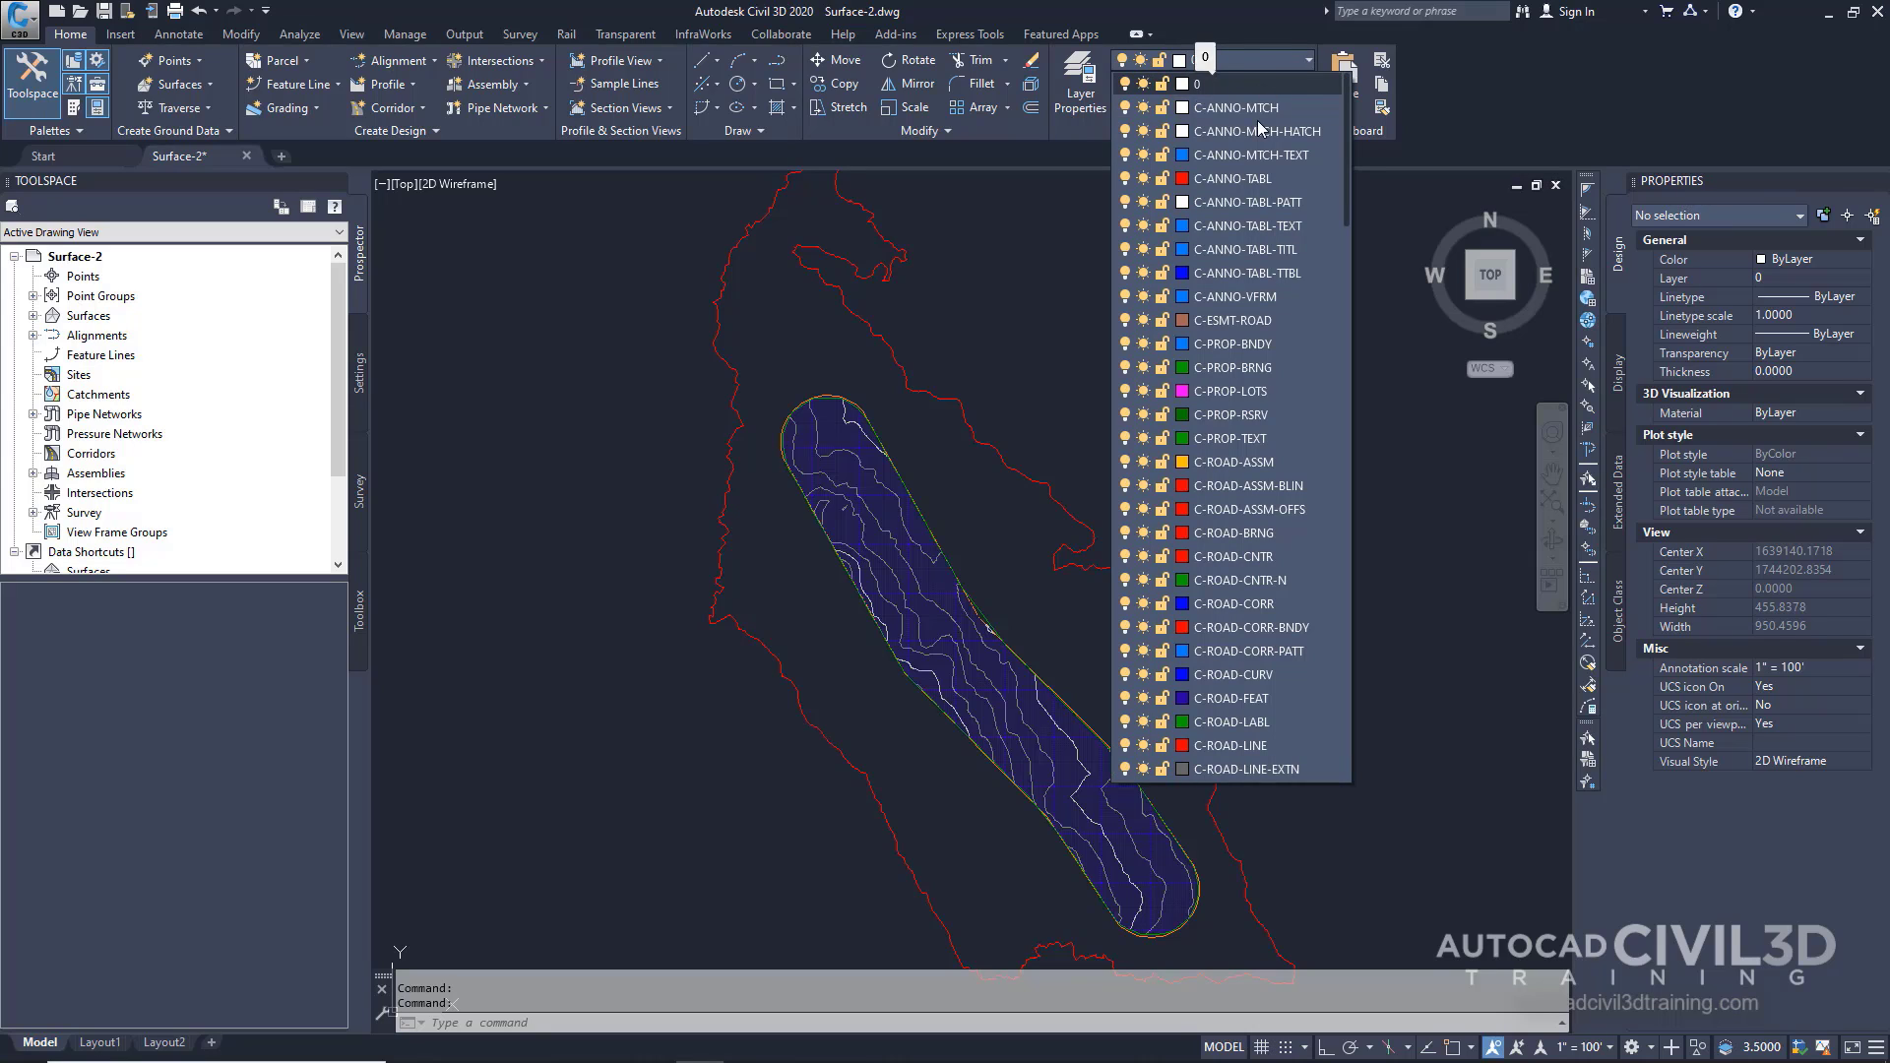
scroll(1262, 177, "down", 2)
scroll(1265, 187, "down", 1)
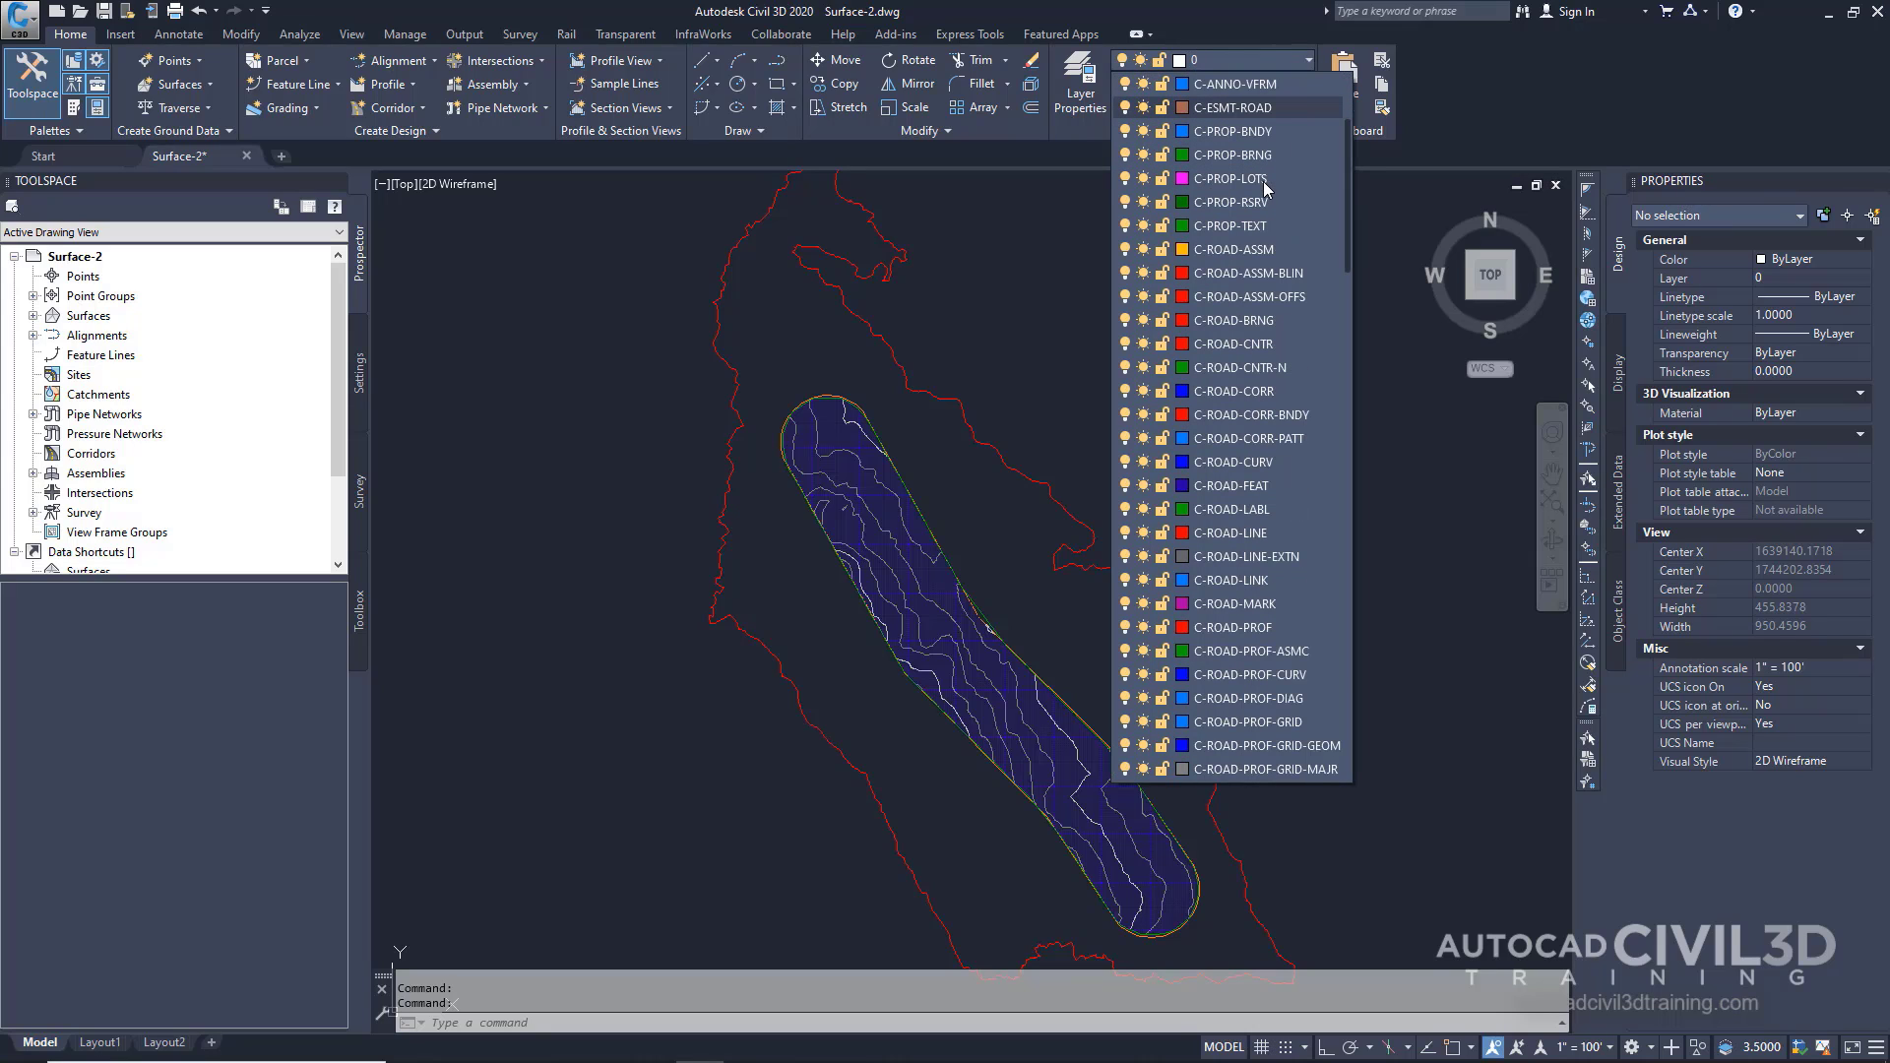
scroll(1267, 187, "down", 1)
scroll(1259, 271, "down", 2)
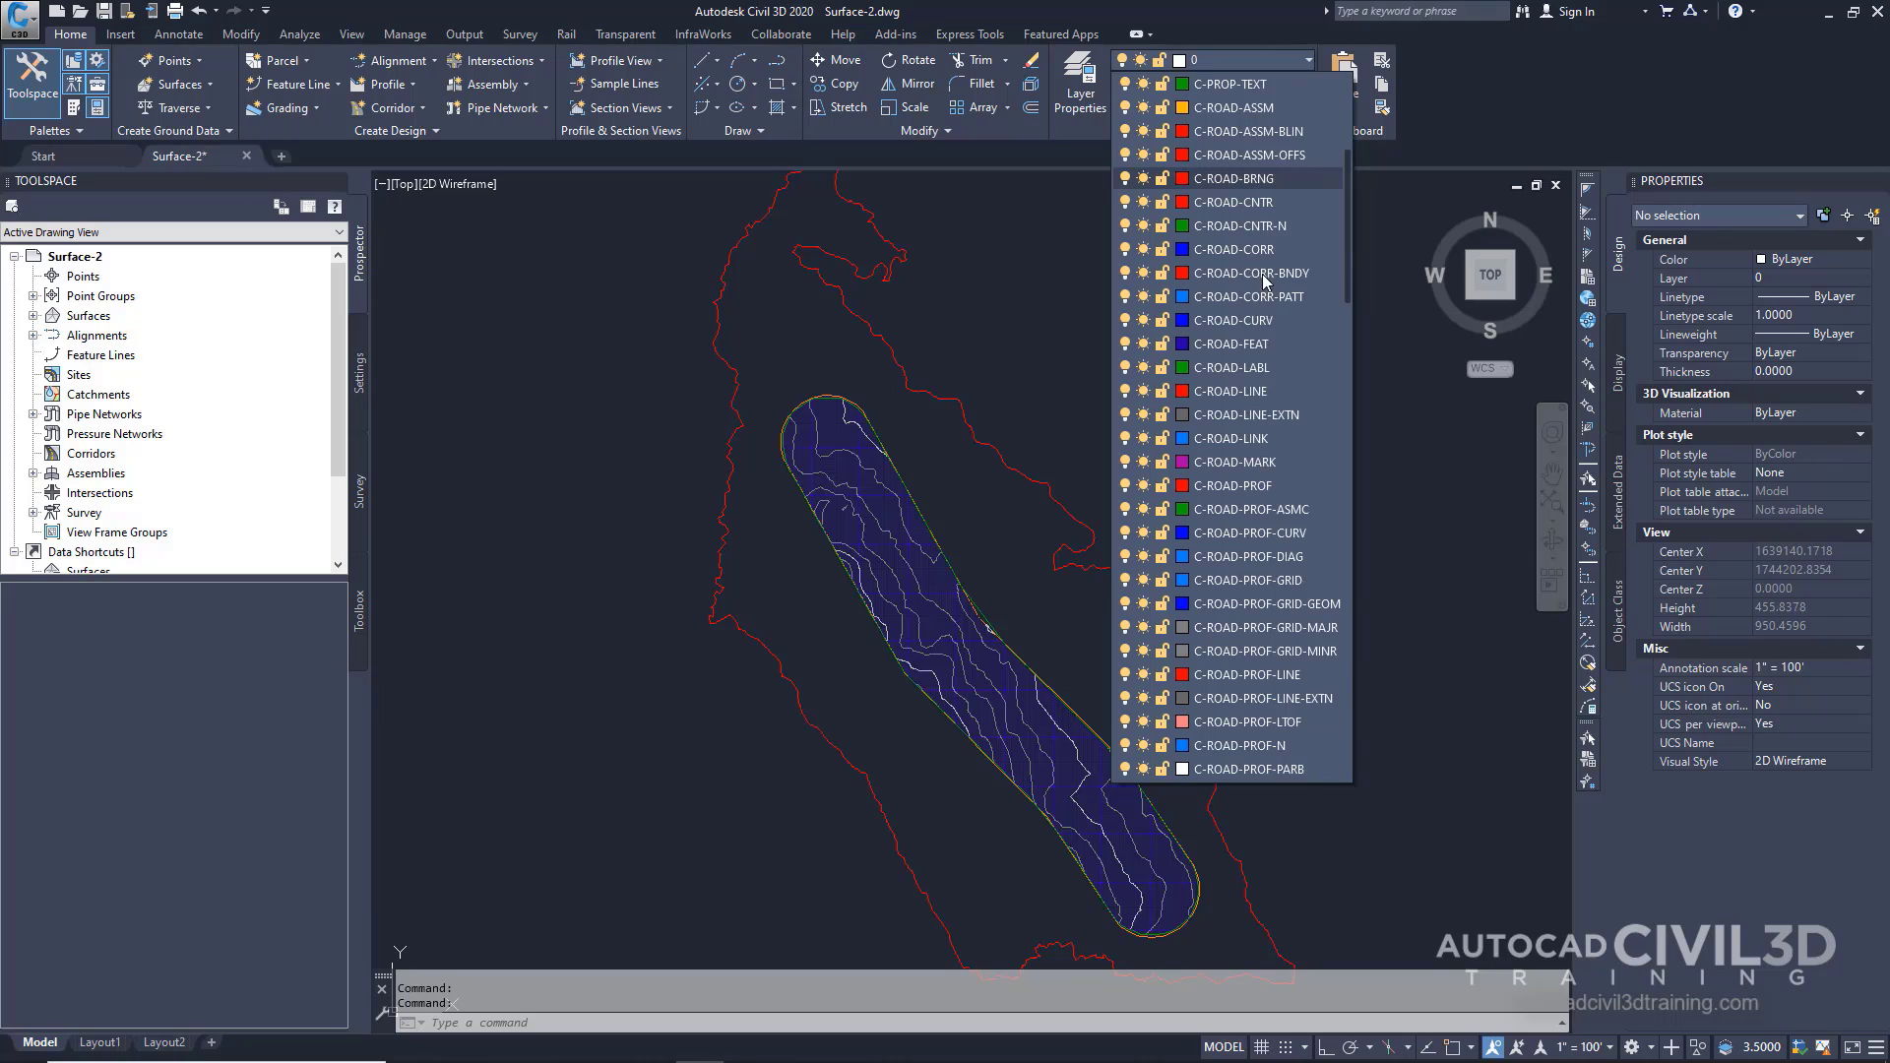
scroll(1258, 285, "down", 1)
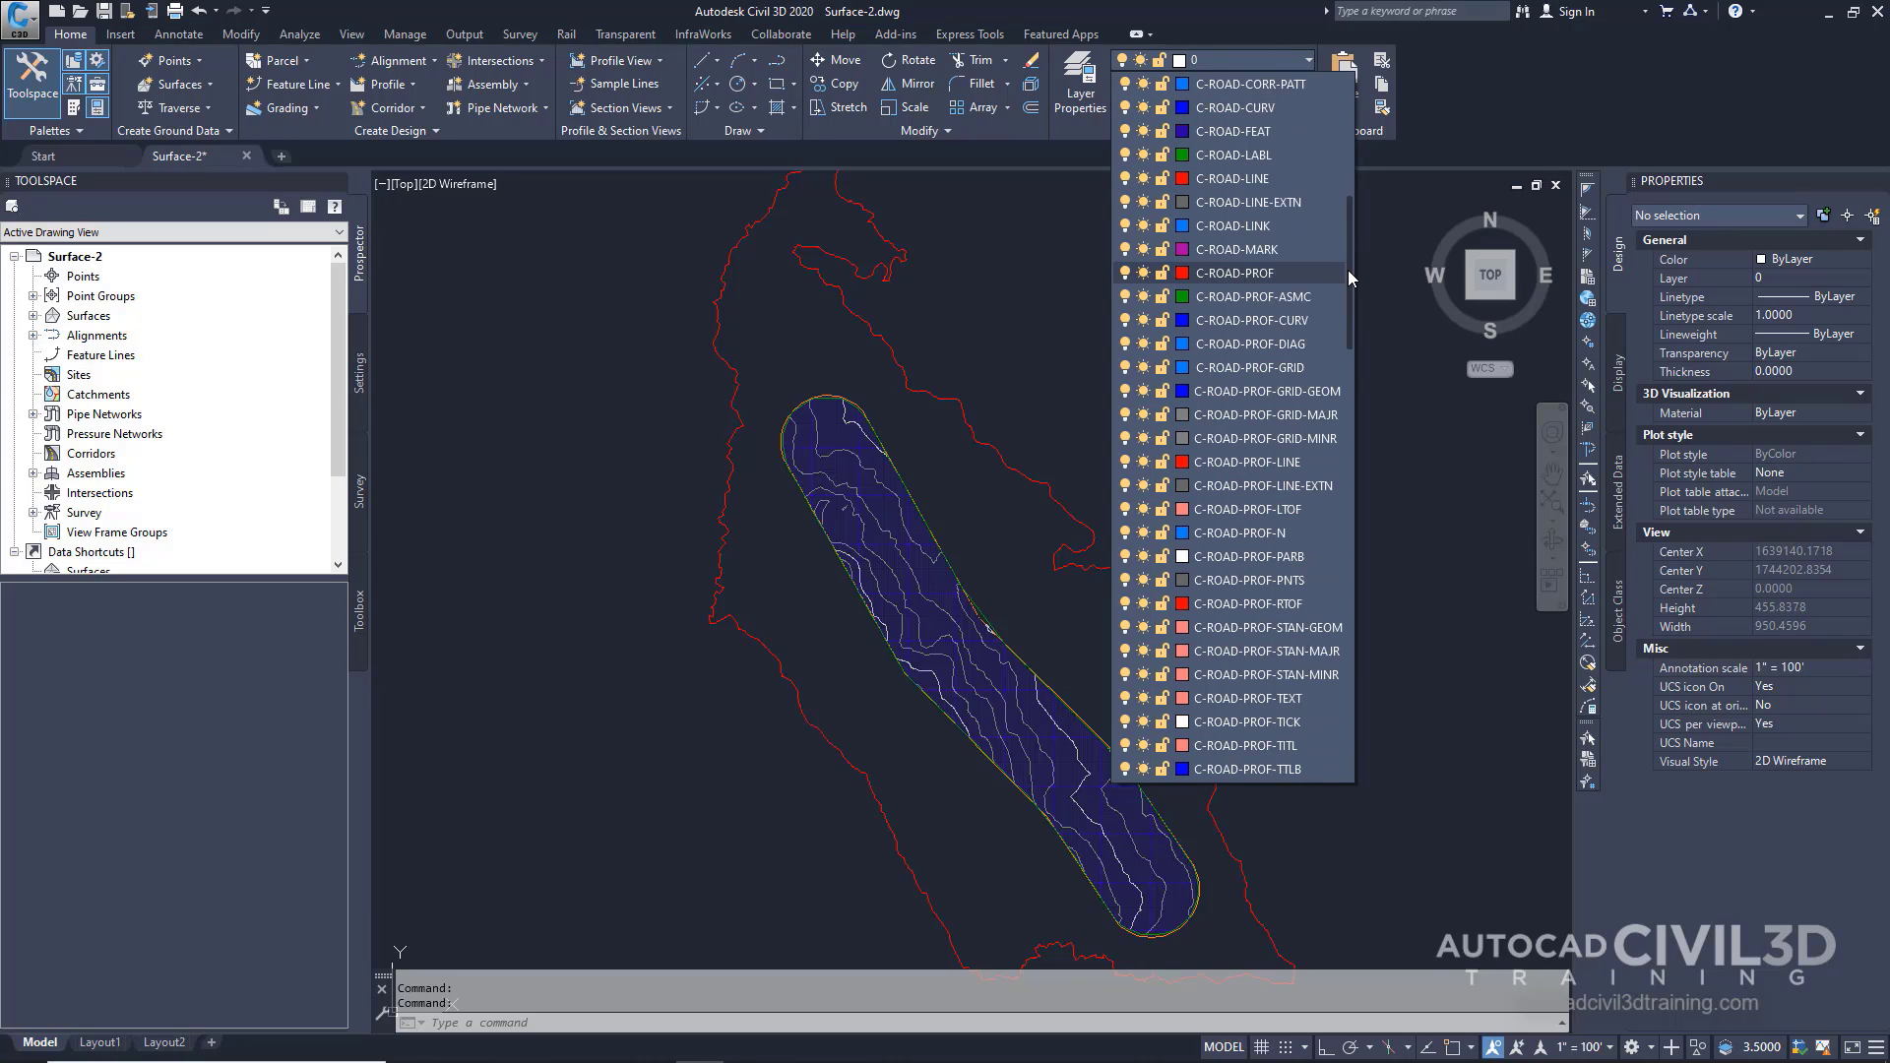
scroll(1349, 295, "down", 2)
scroll(1349, 389, "down", 1)
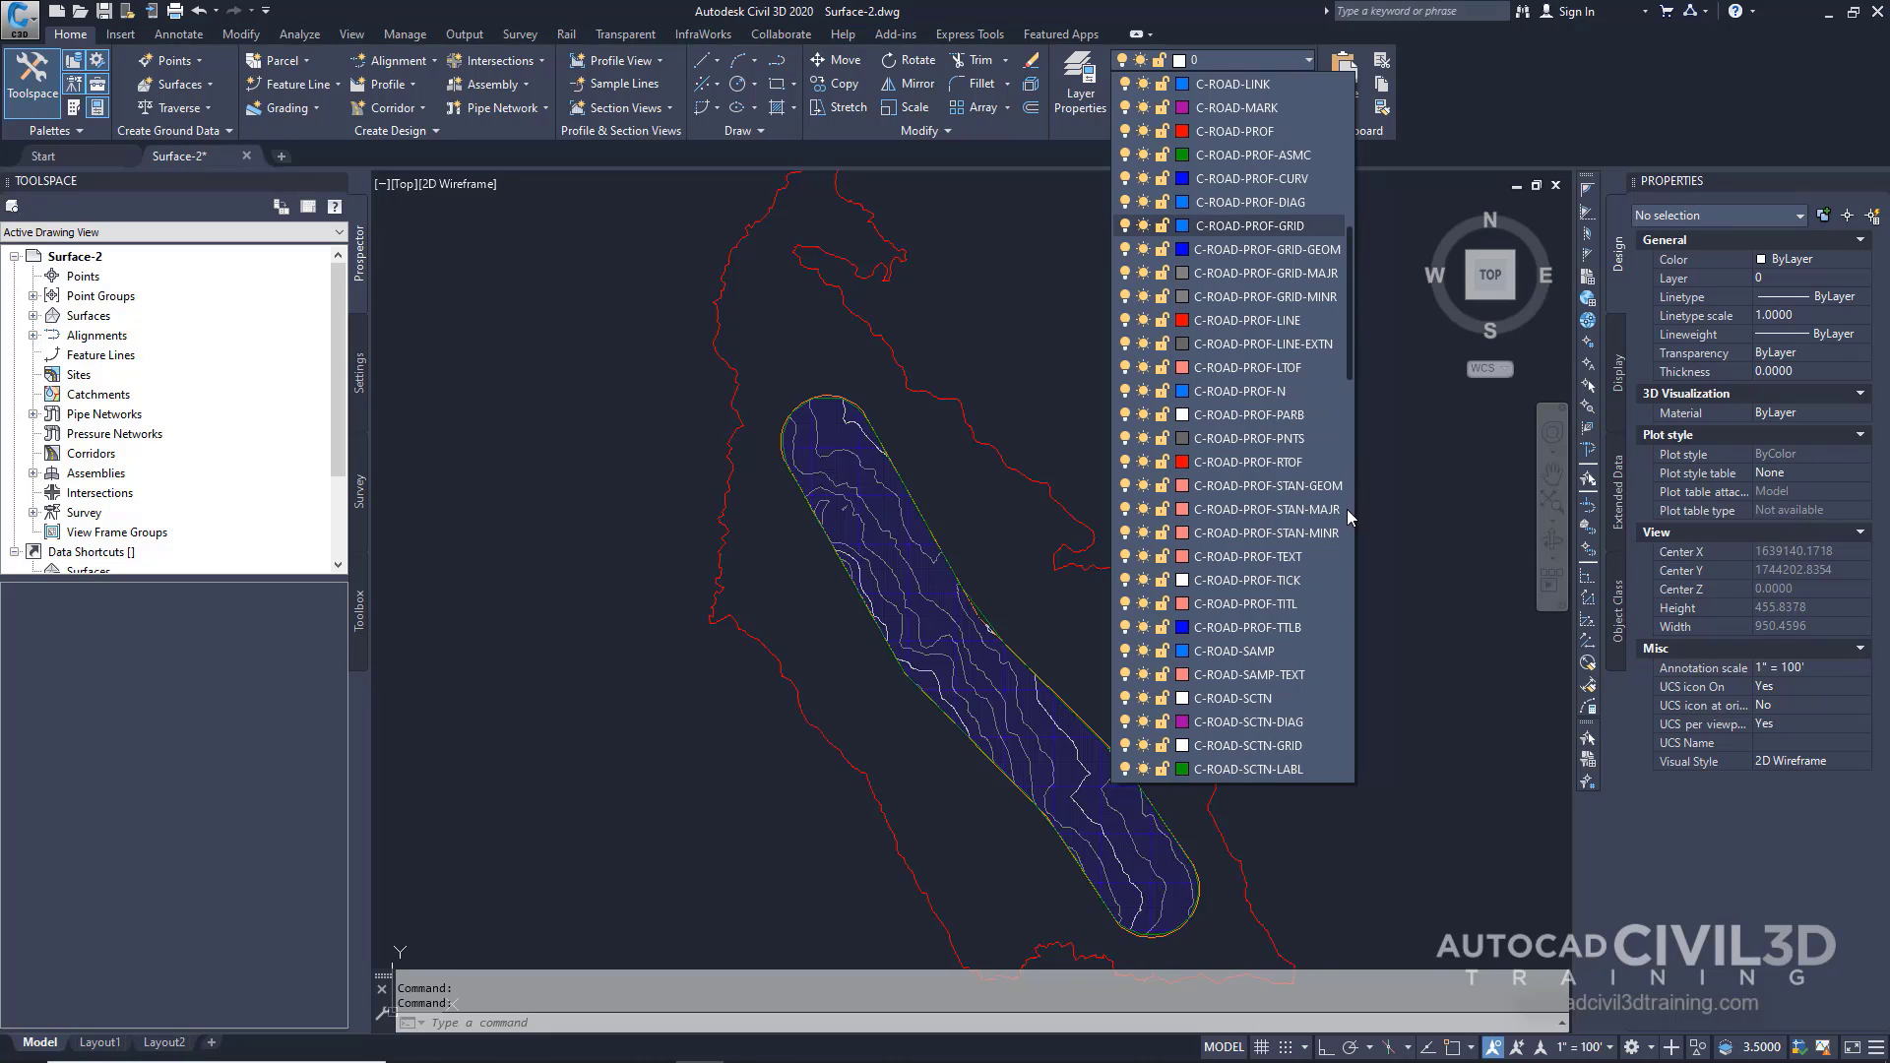
scroll(1347, 518, "down", 12)
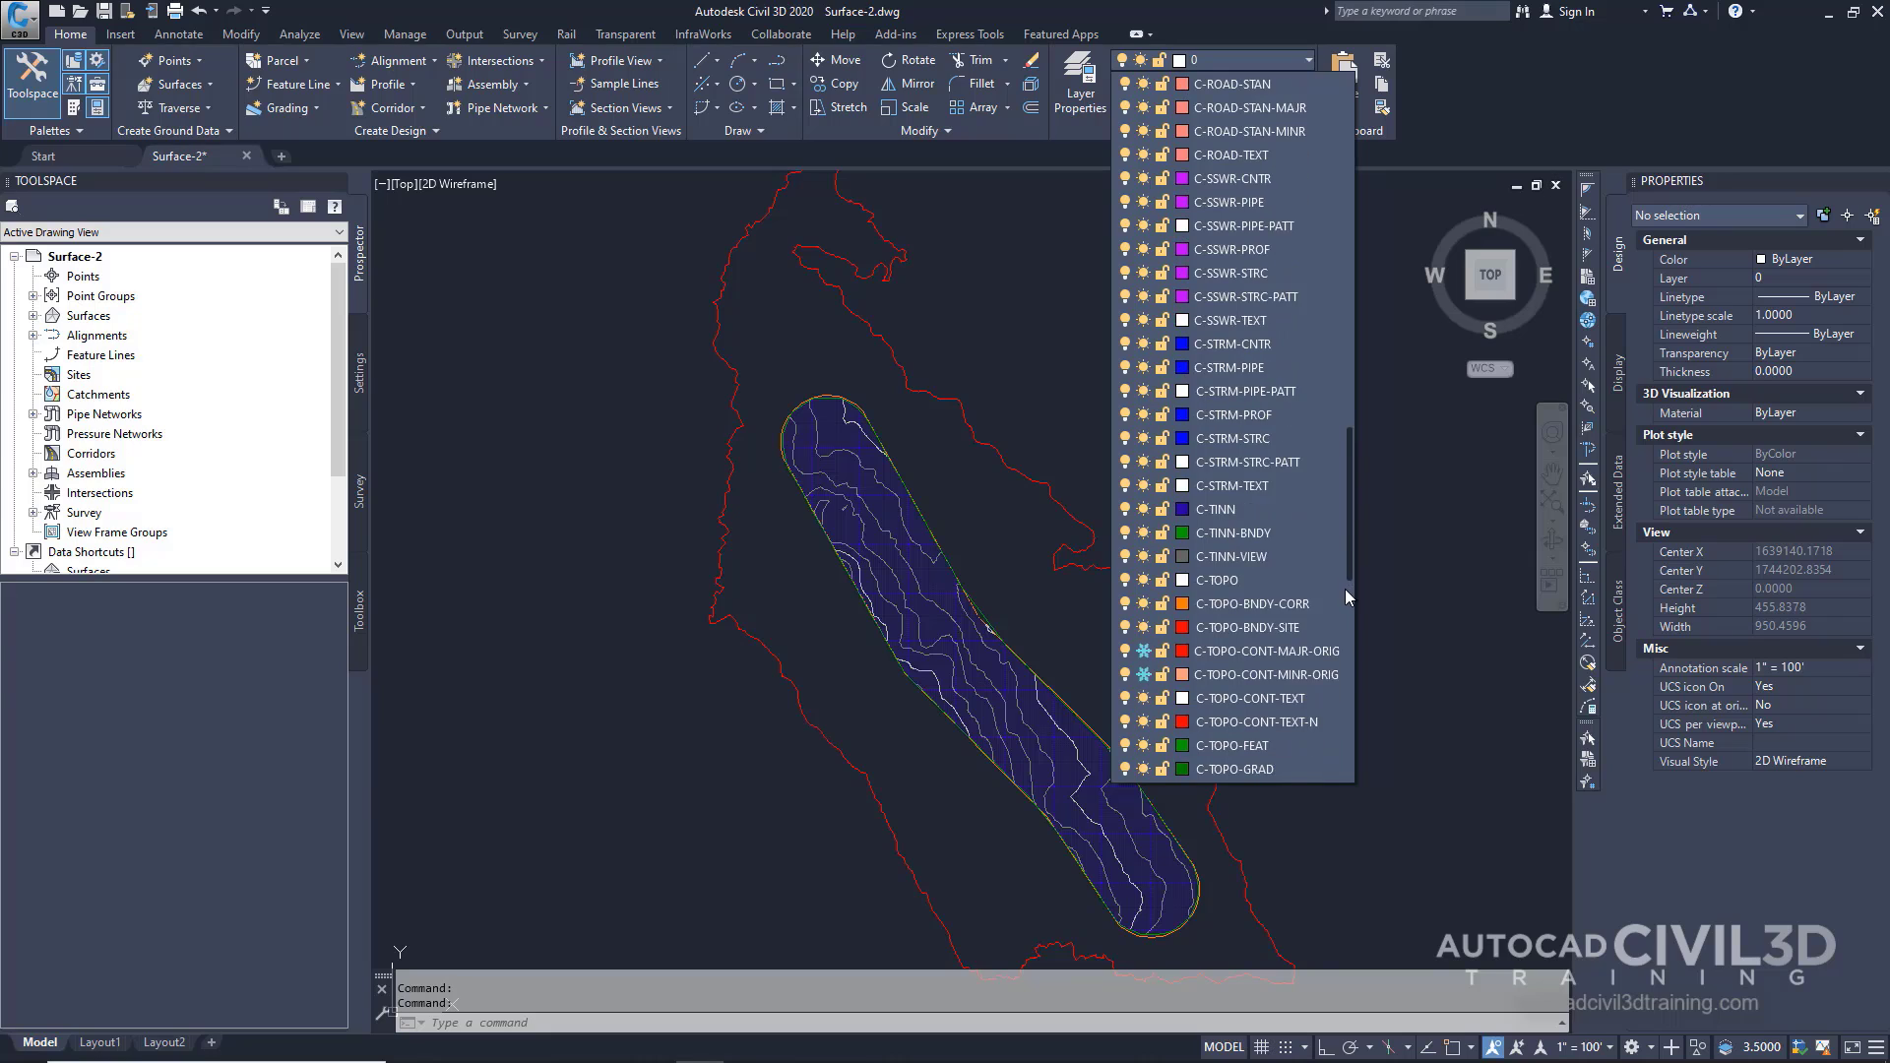
scroll(1345, 591, "down", 2)
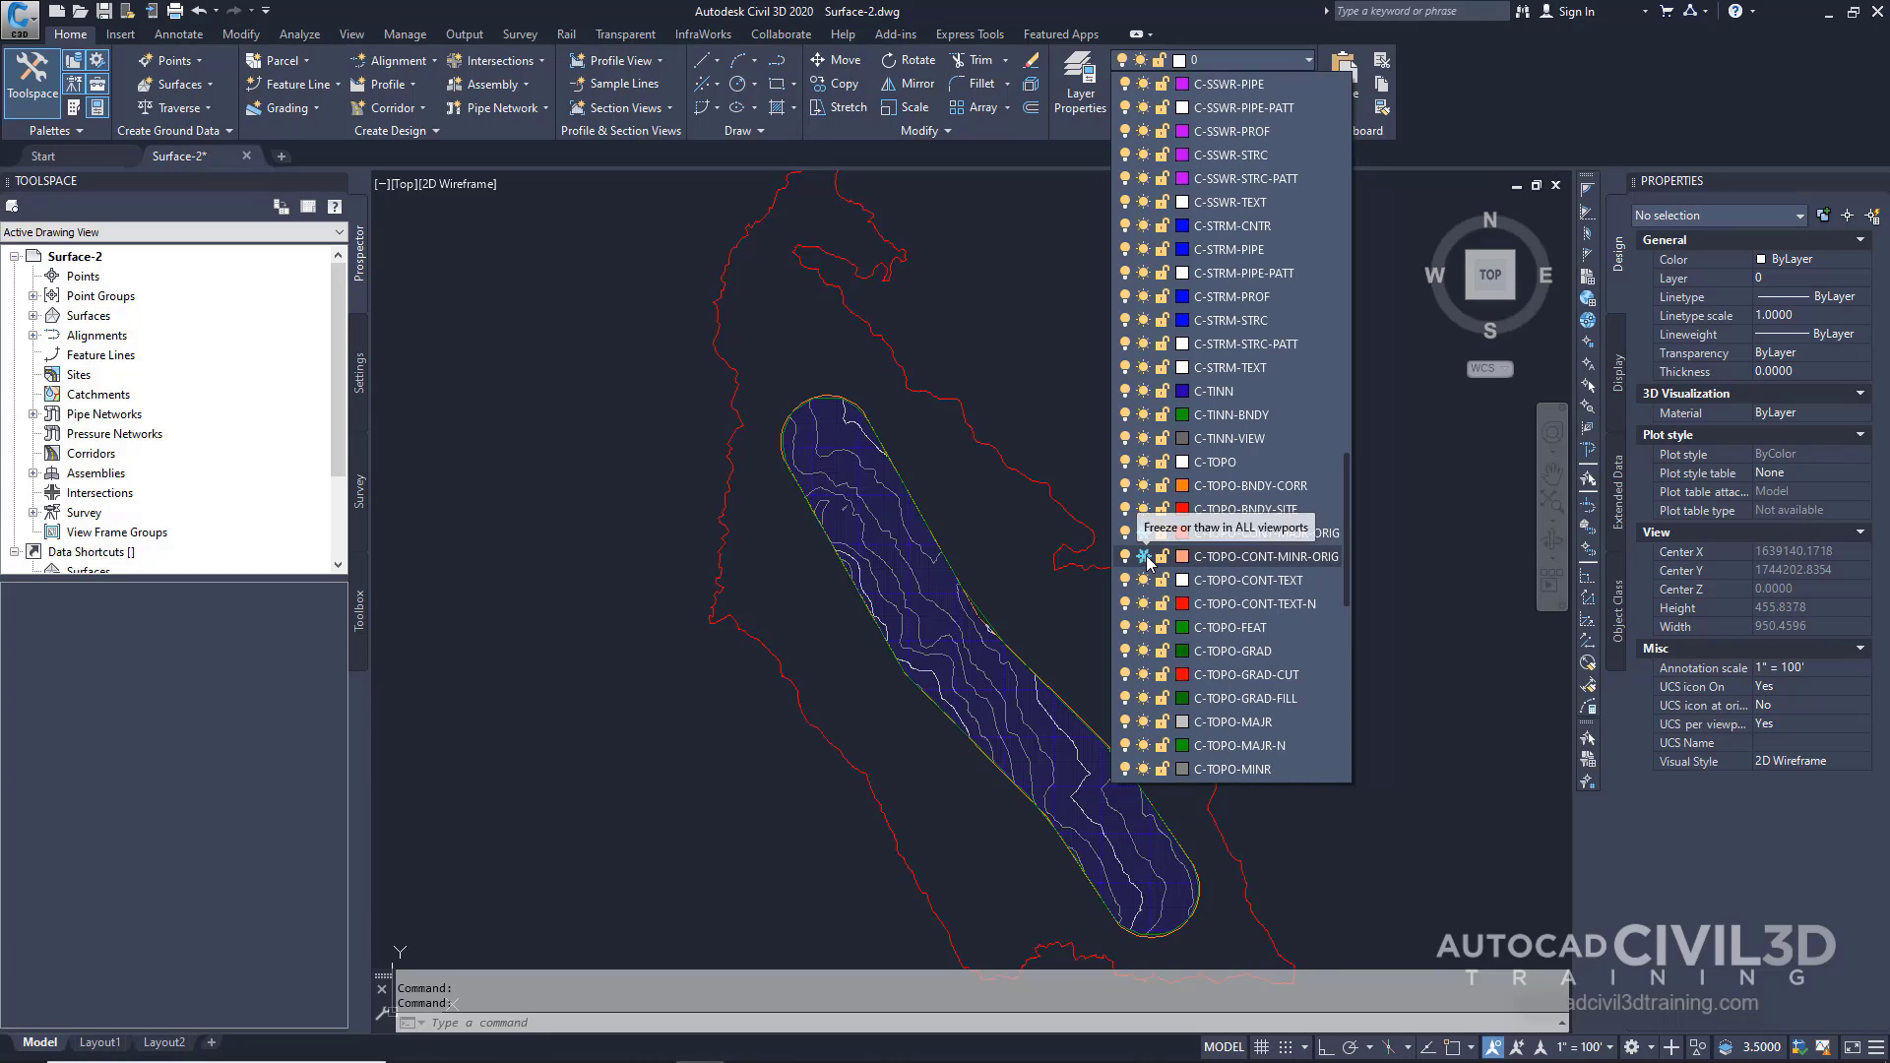
left_click(1144, 558)
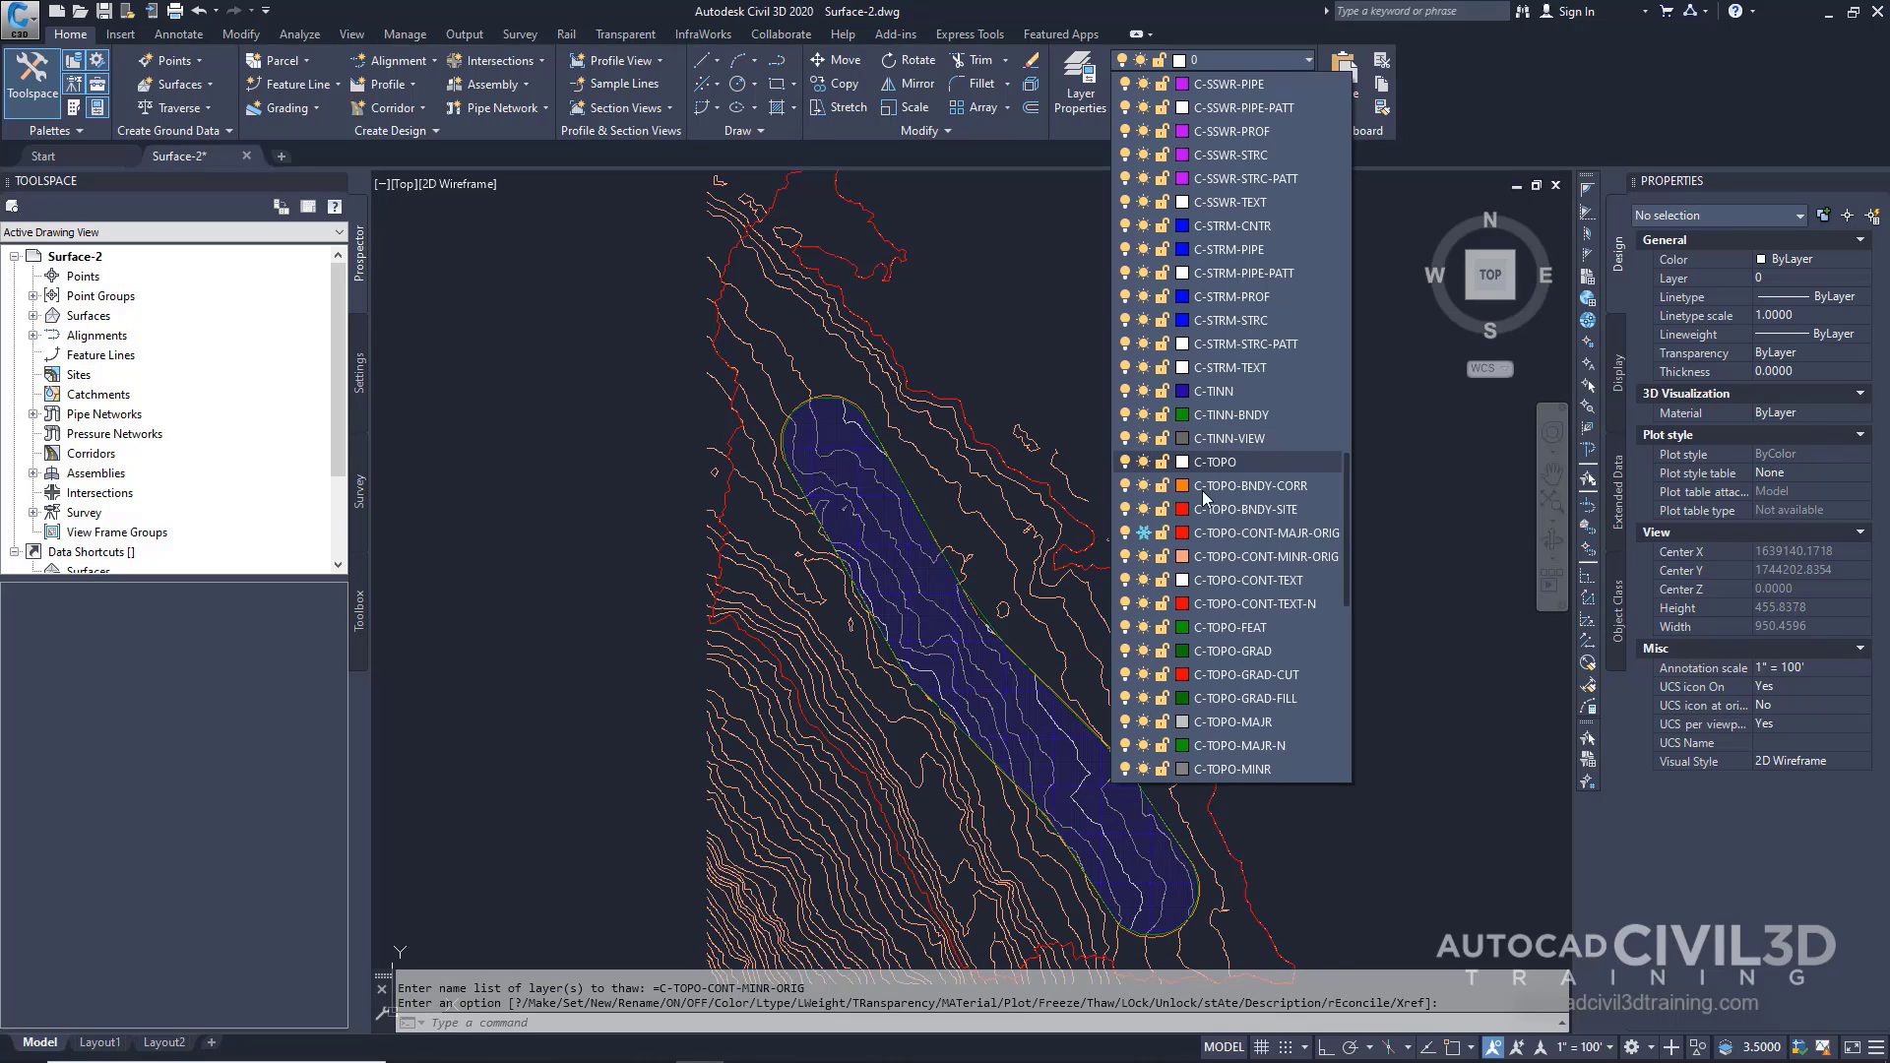
left_click(1144, 532)
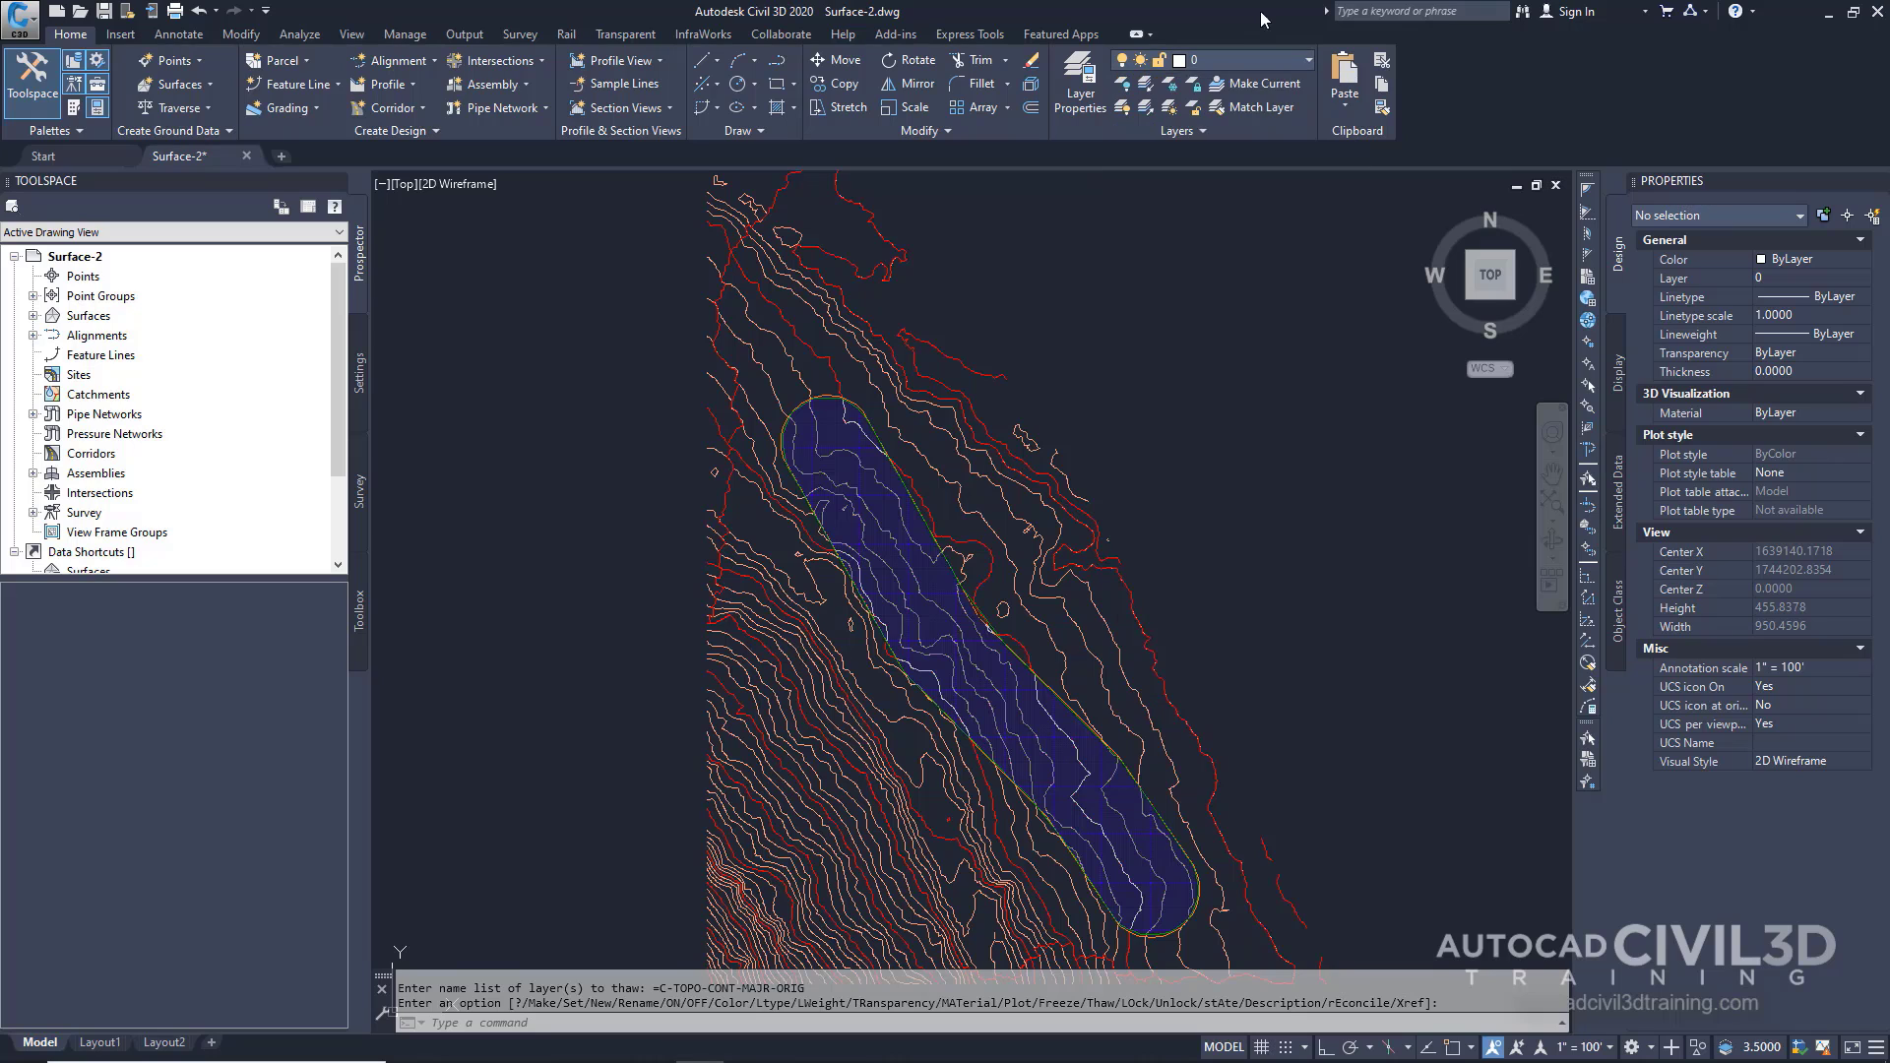
- Start the Simplify Surface edit on the EG surface and choose Point Removal as the simplification method
scroll(1253, 591, "down", 4)
mouse_move(1219, 521)
middle_mouse_down()
mouse_move(1165, 594)
mouse_move(1186, 561)
middle_mouse_up()
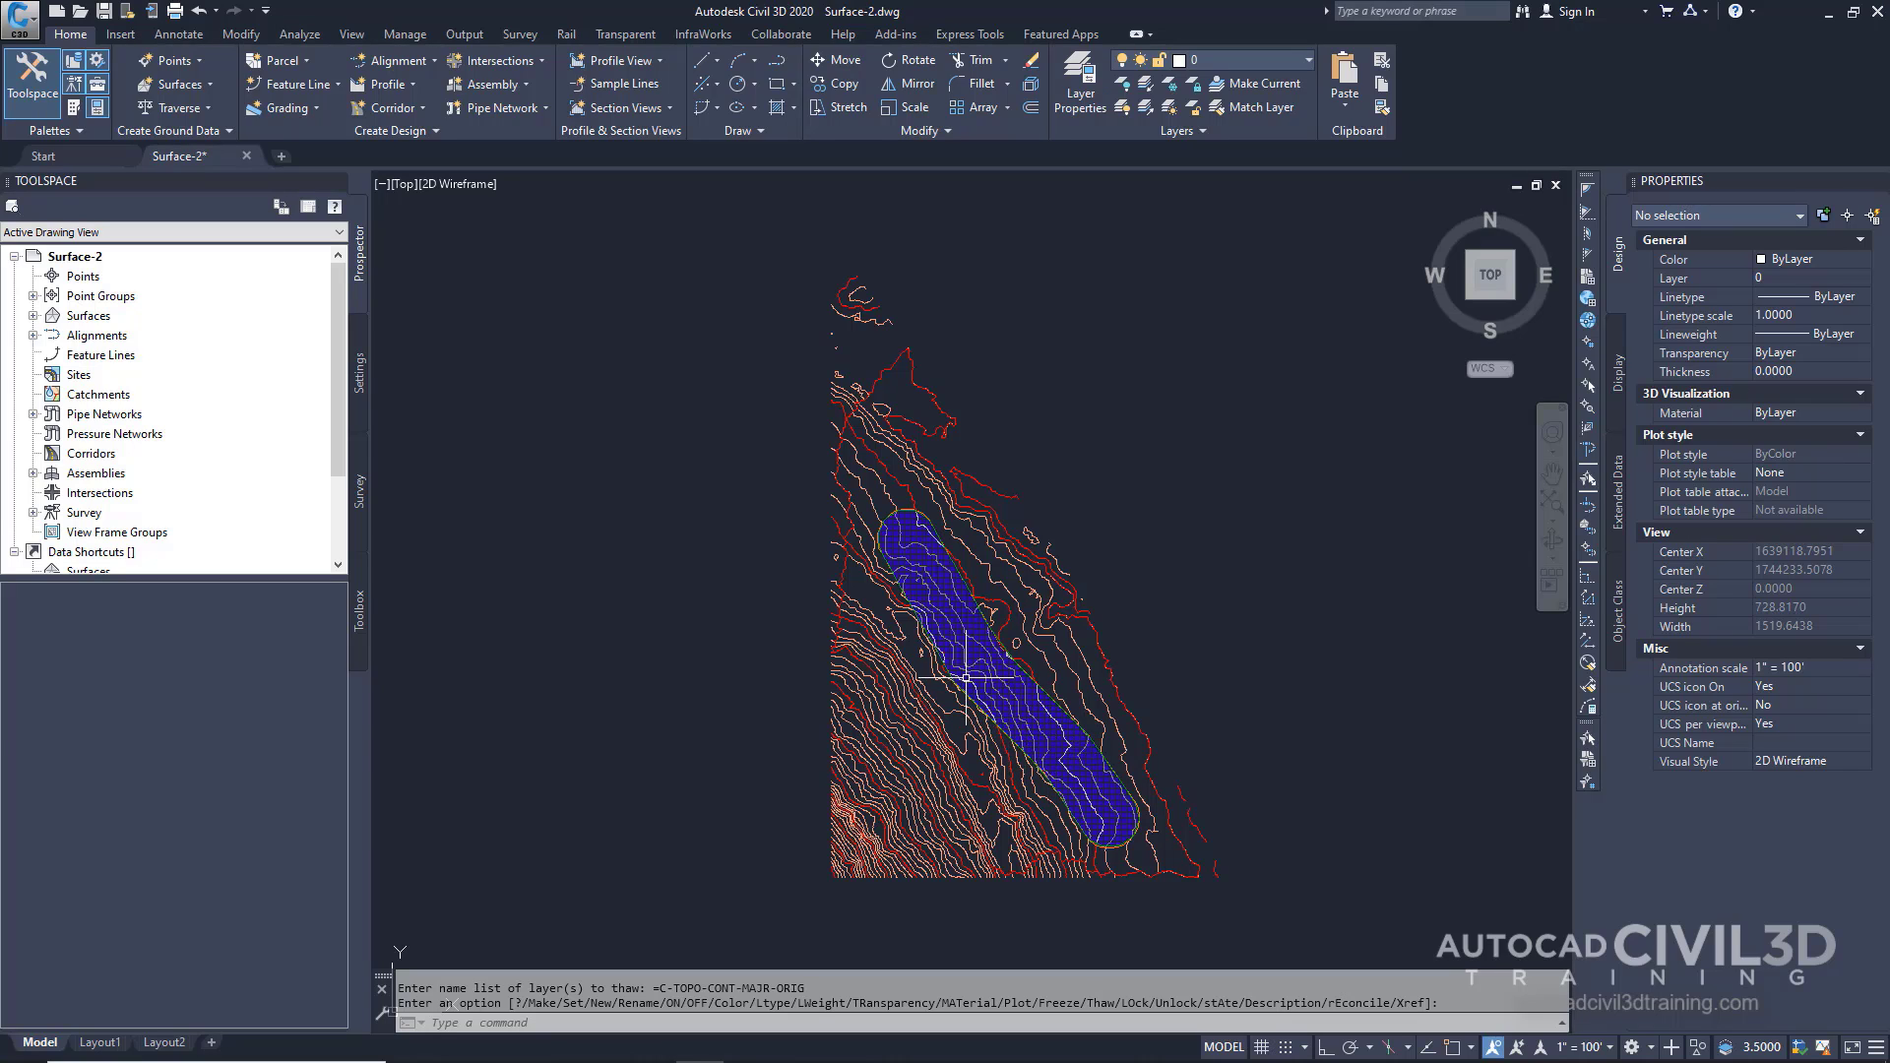
mouse_move(962, 675)
left_click(240, 34)
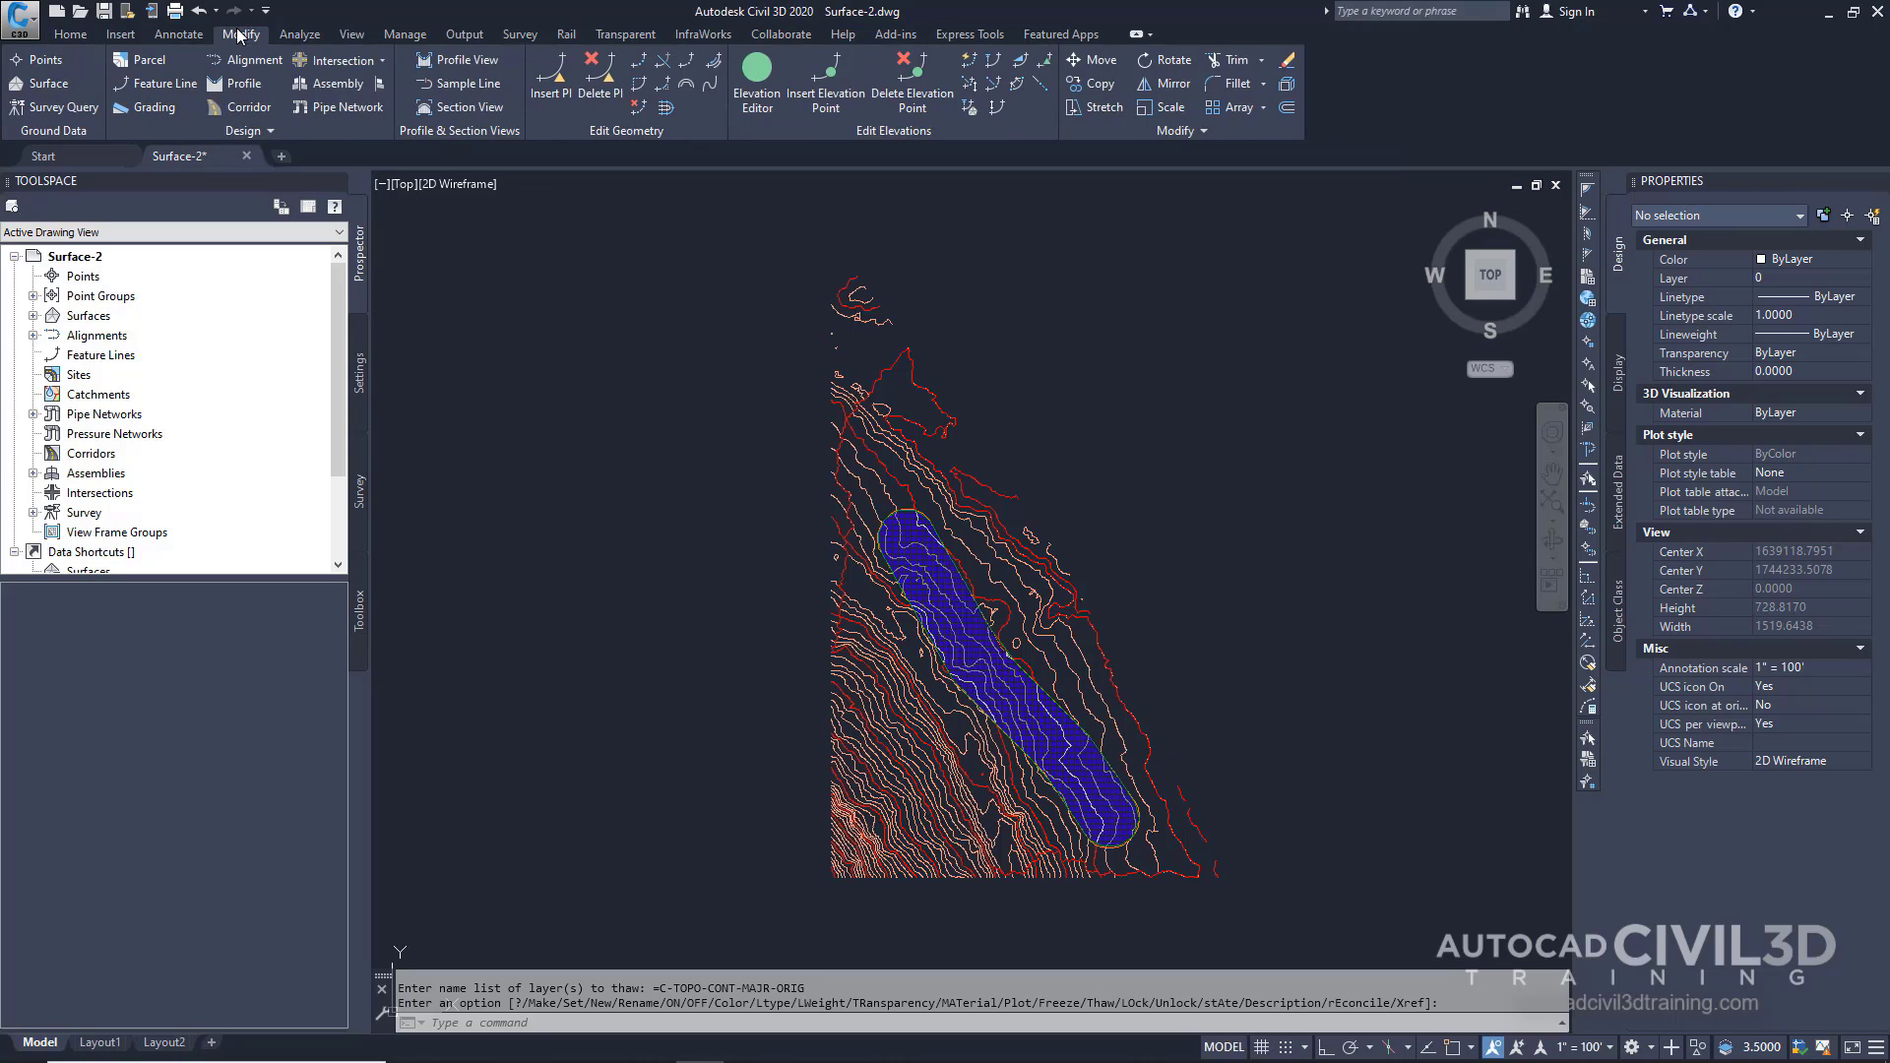
left_click(44, 83)
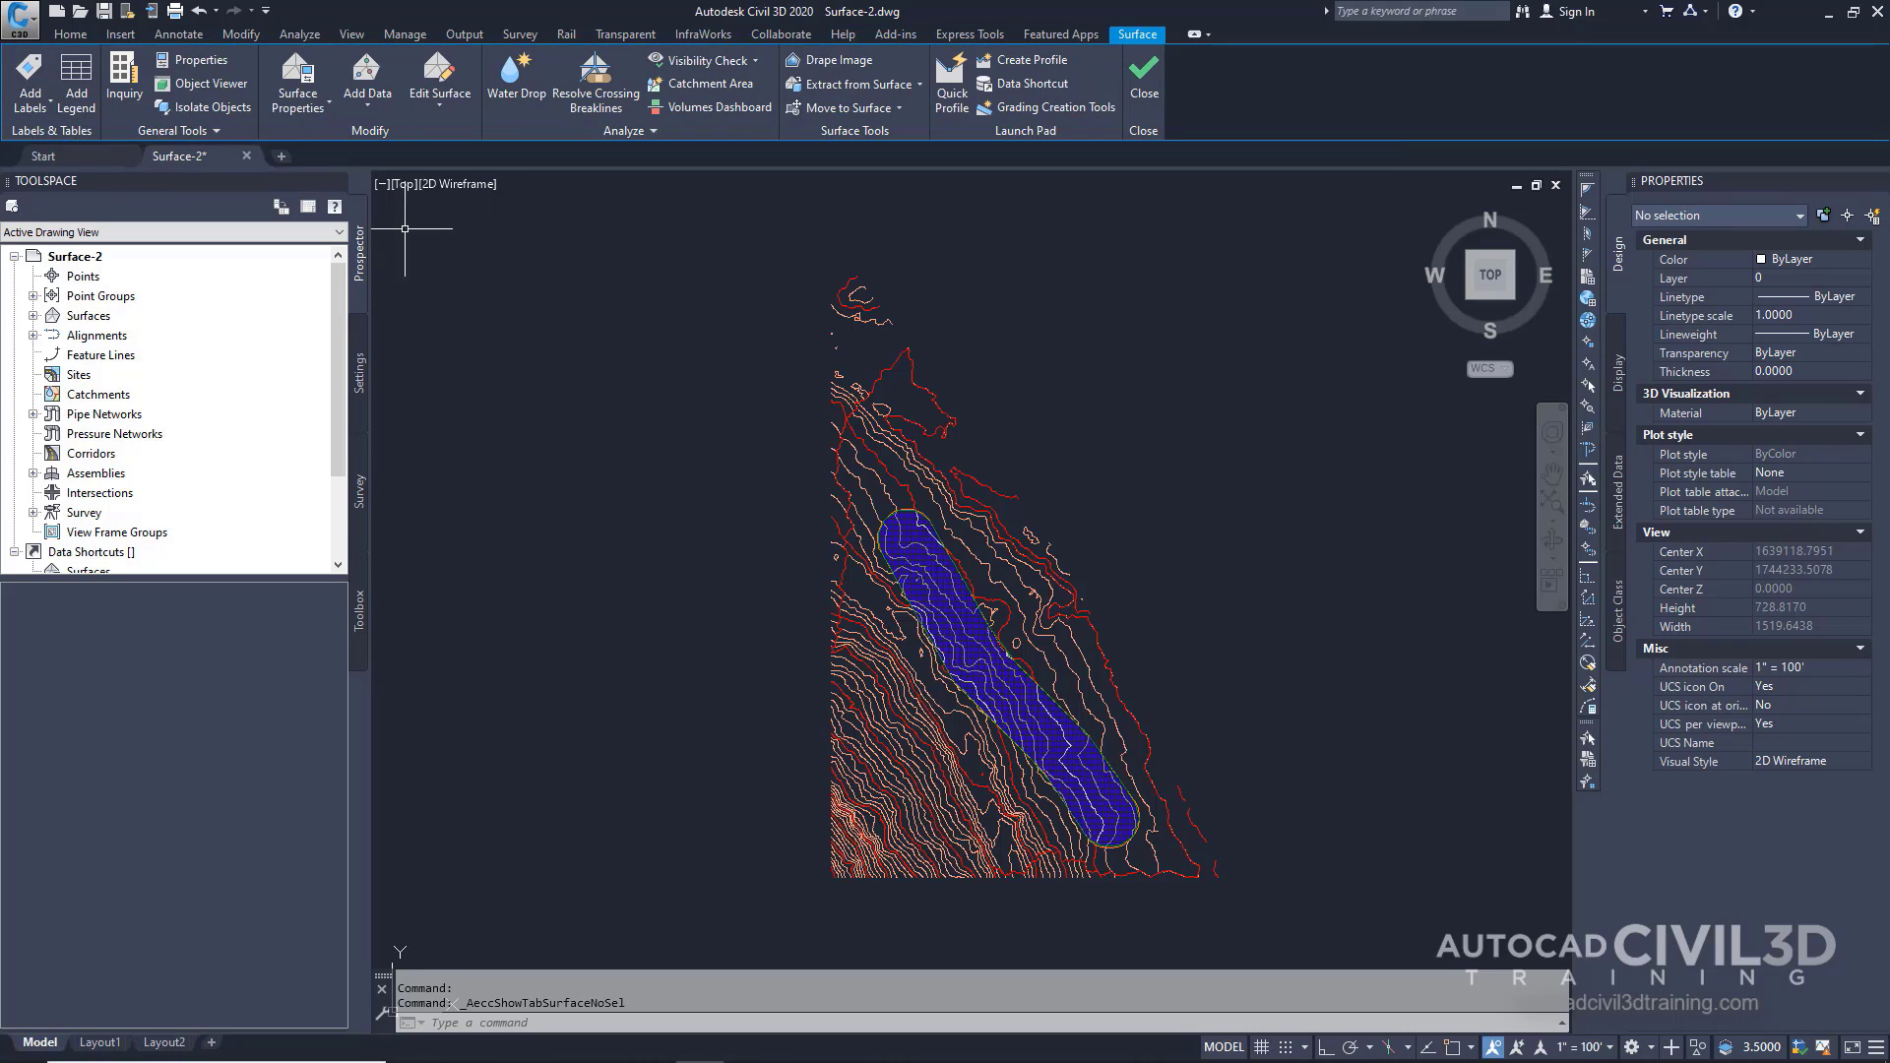
left_click(446, 101)
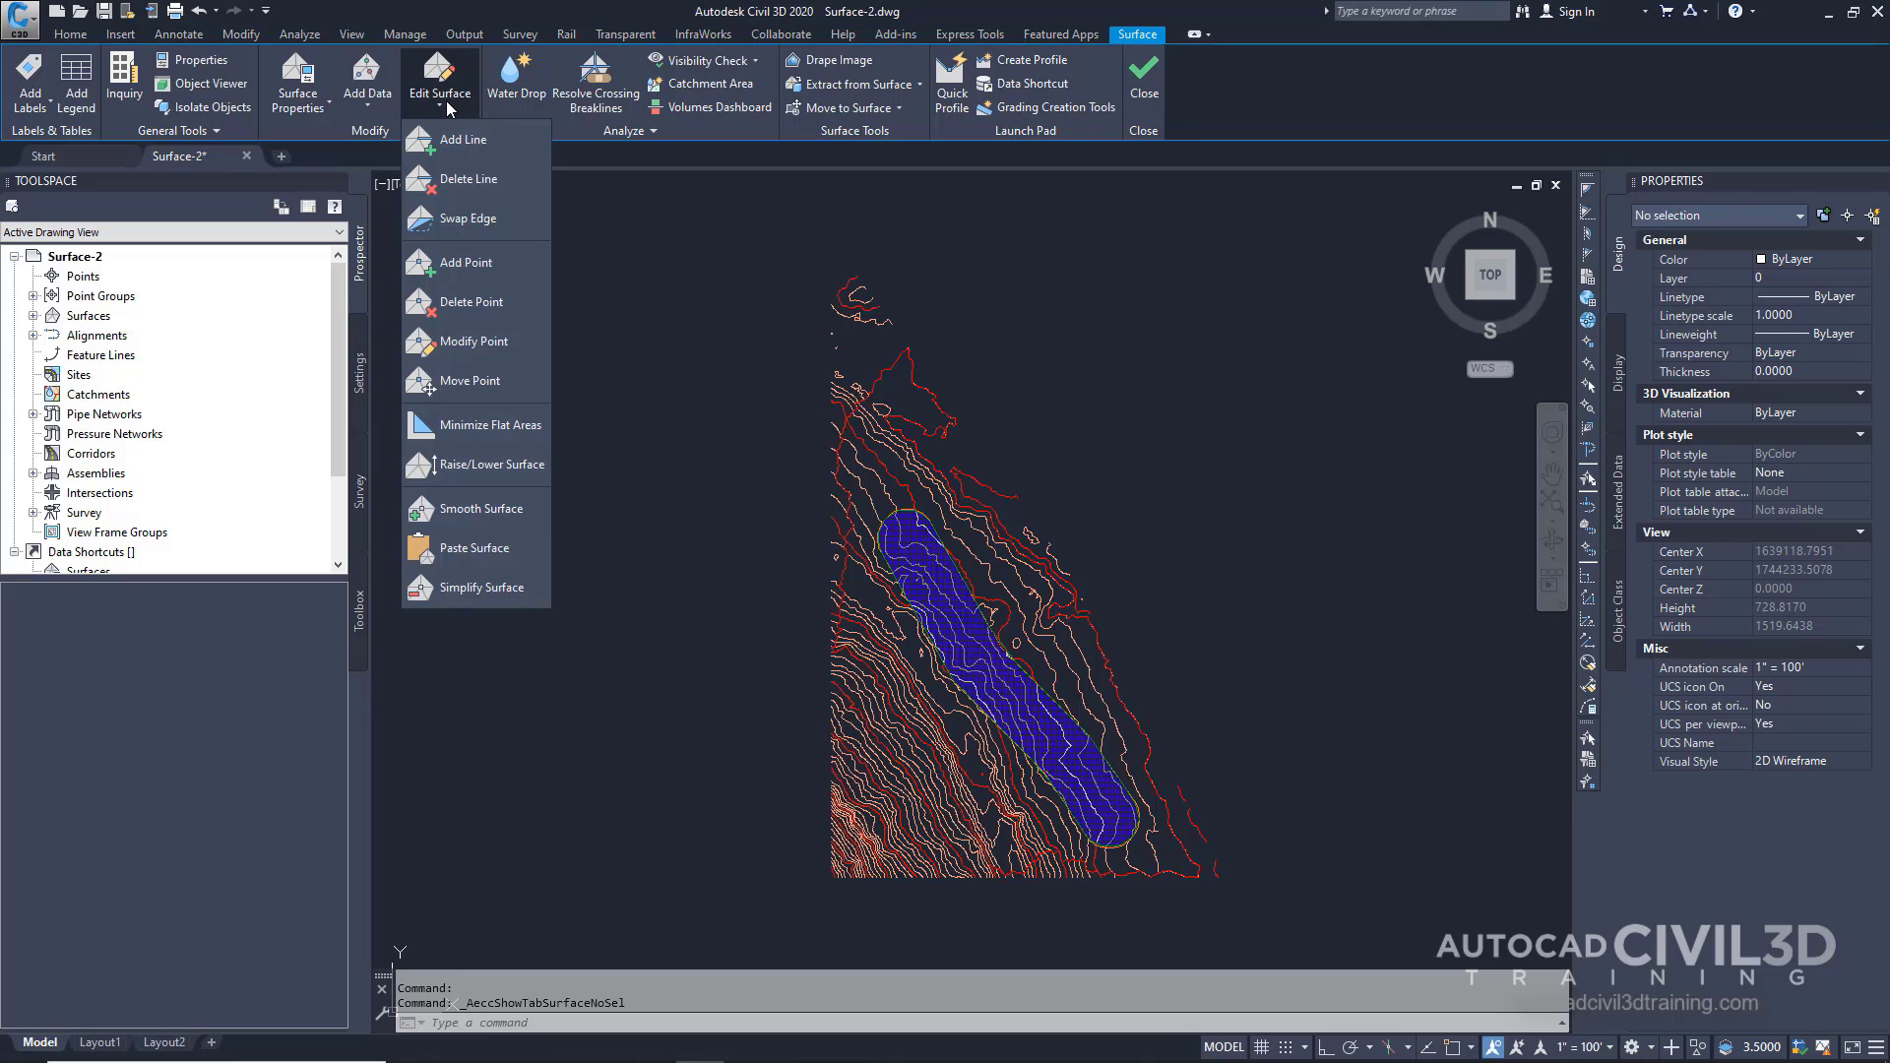
left_click(523, 593)
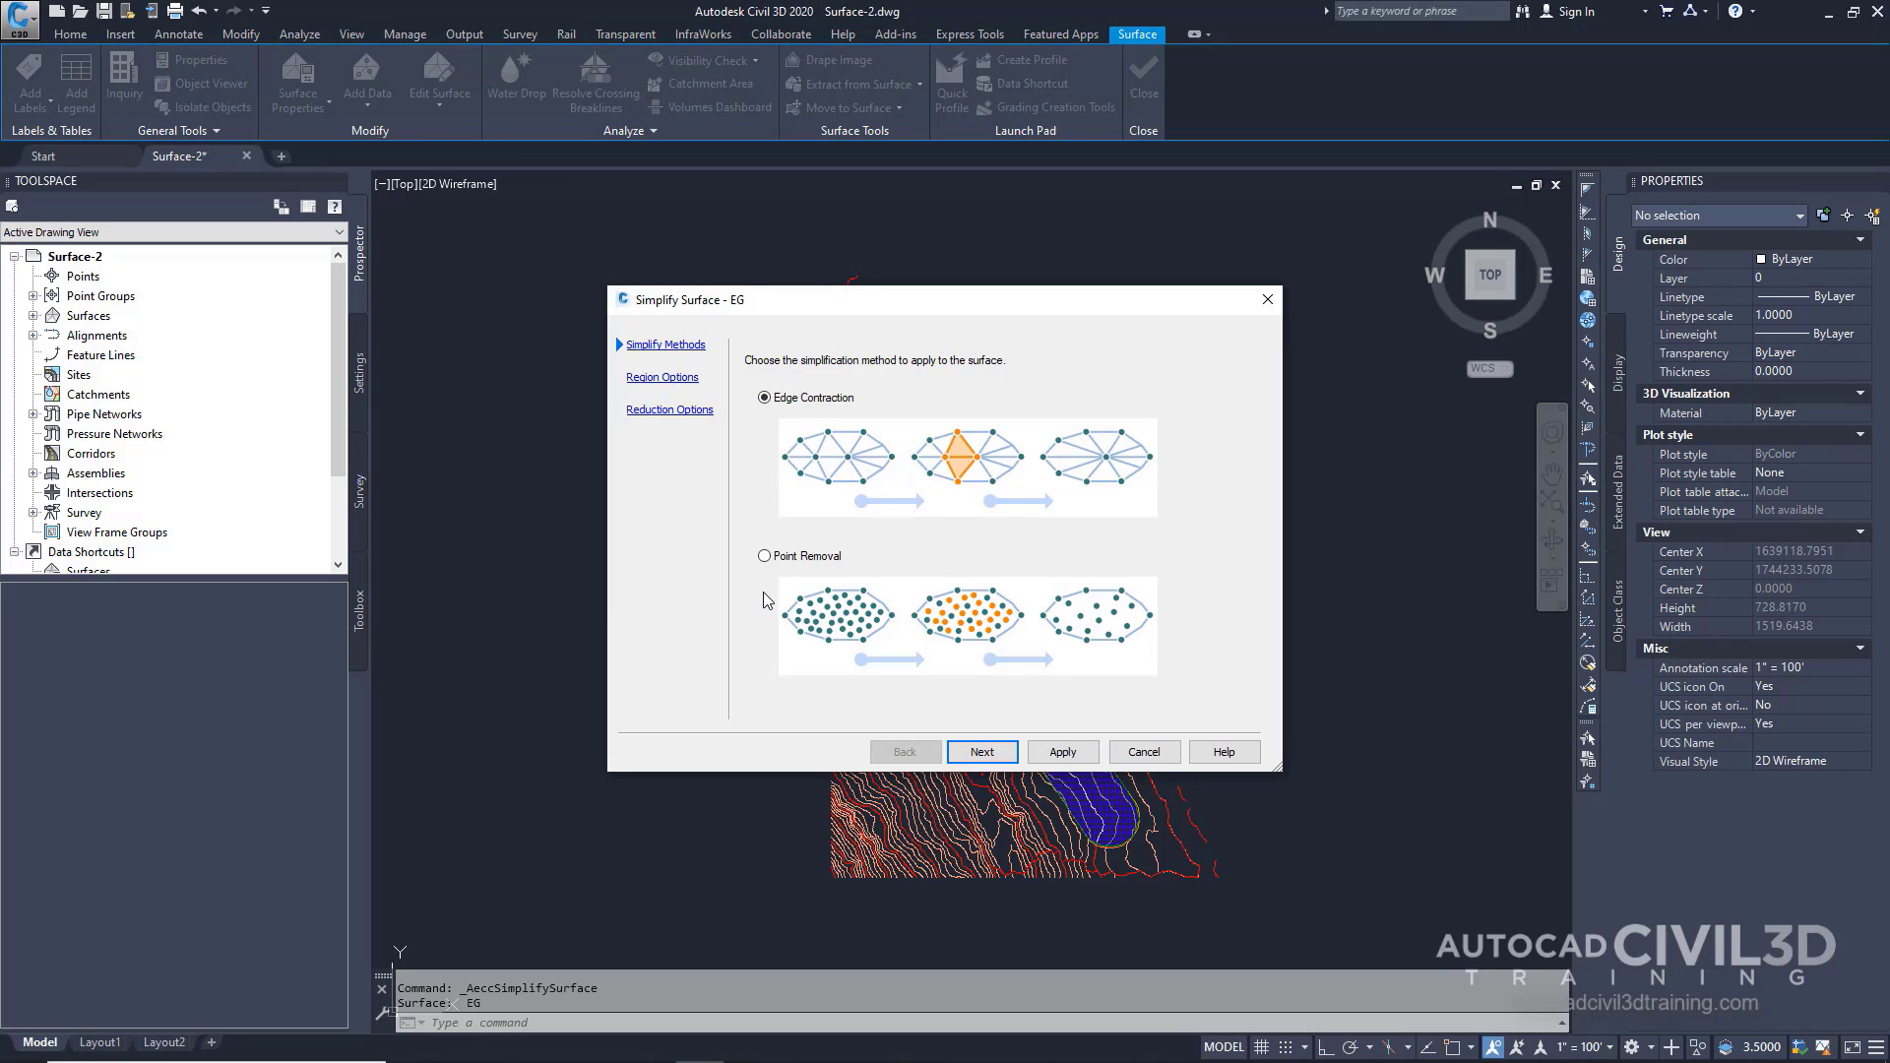
left_click(765, 557)
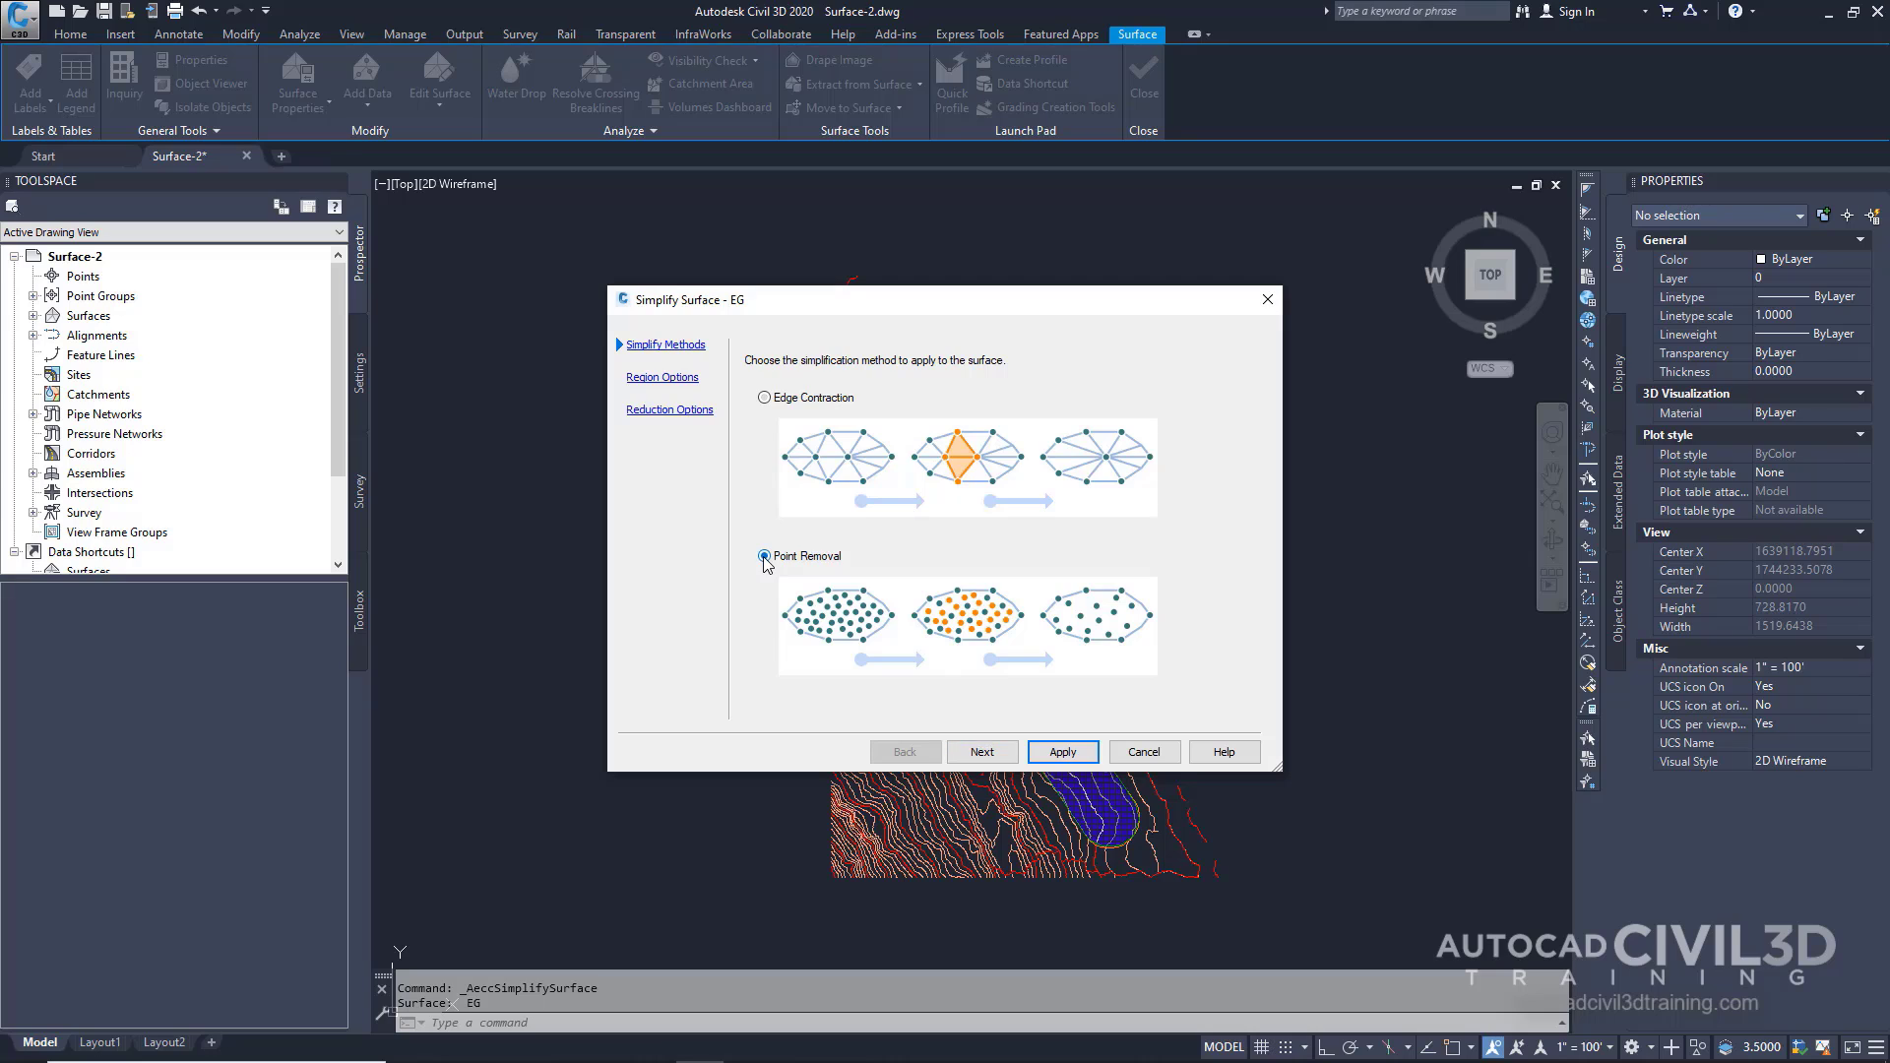
- Define the simplification region by selected objects with a 1.000' mid-ordinate distance, picking the orange boundary around the EG surface
left_click(982, 753)
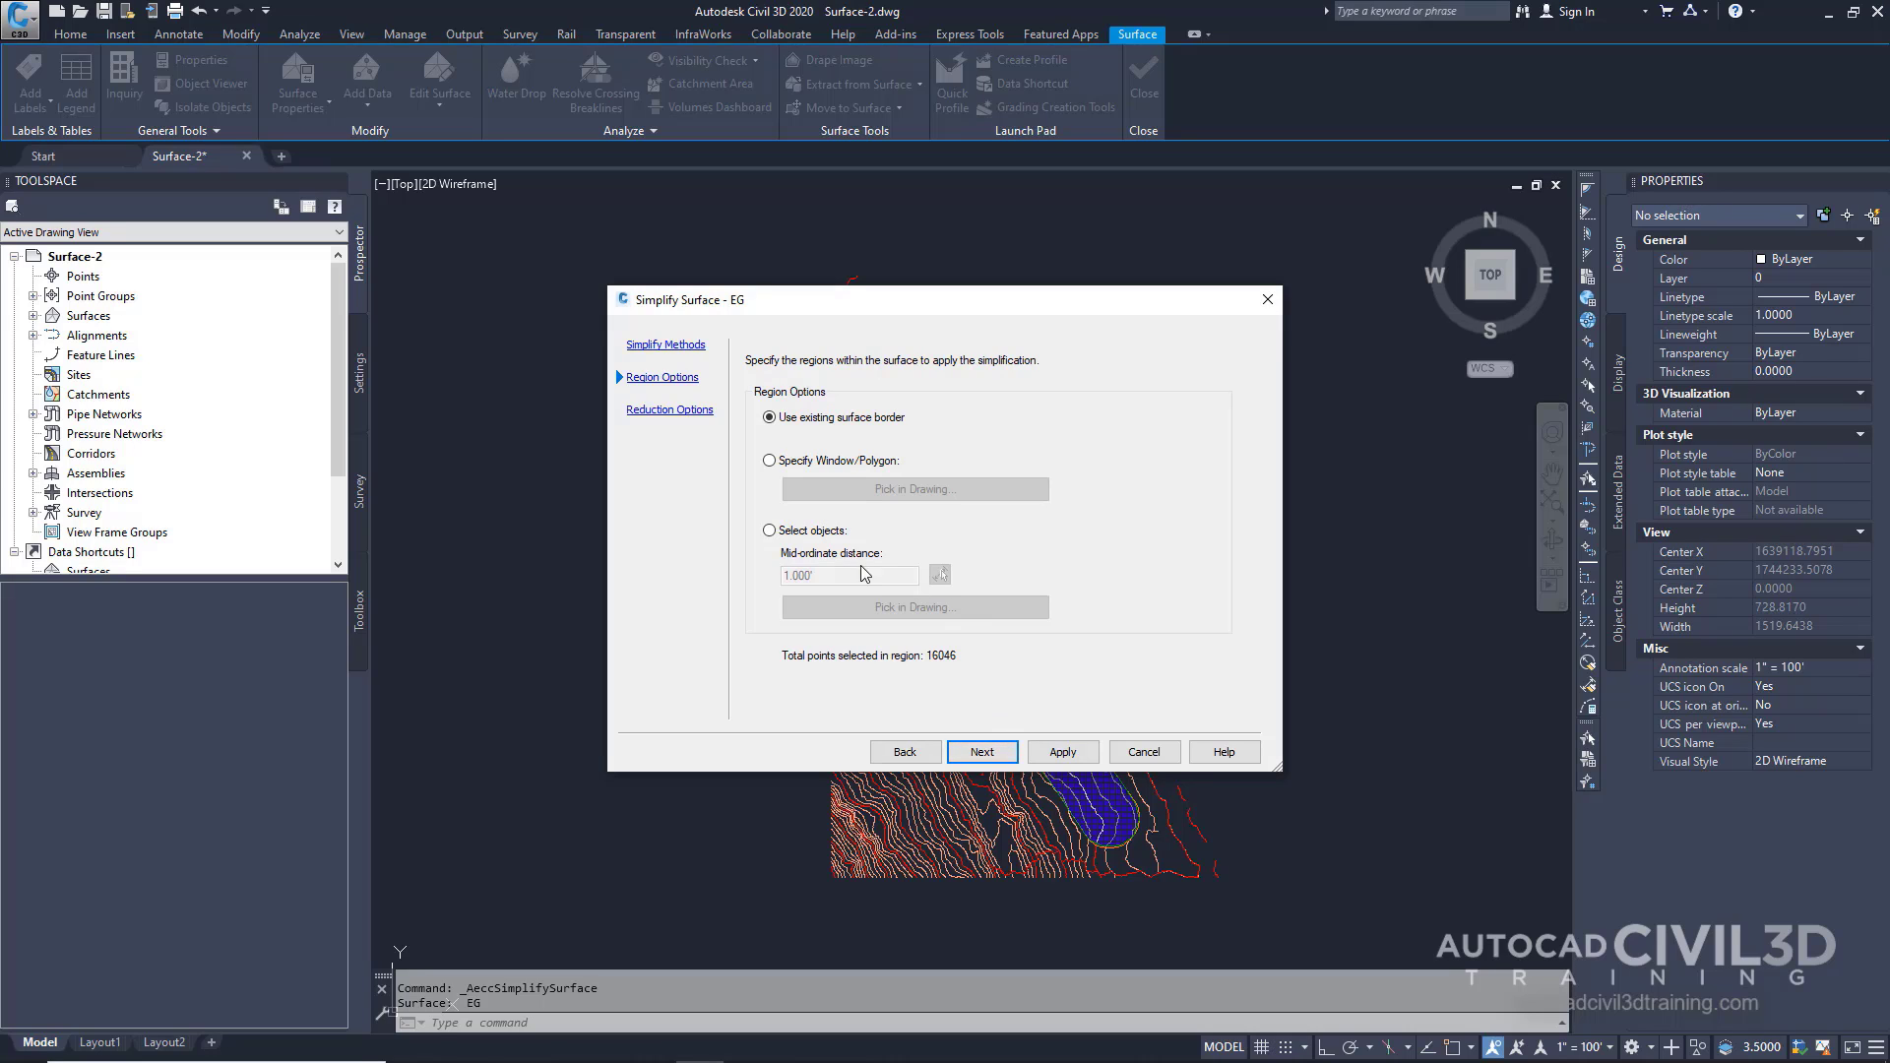
left_click(785, 533)
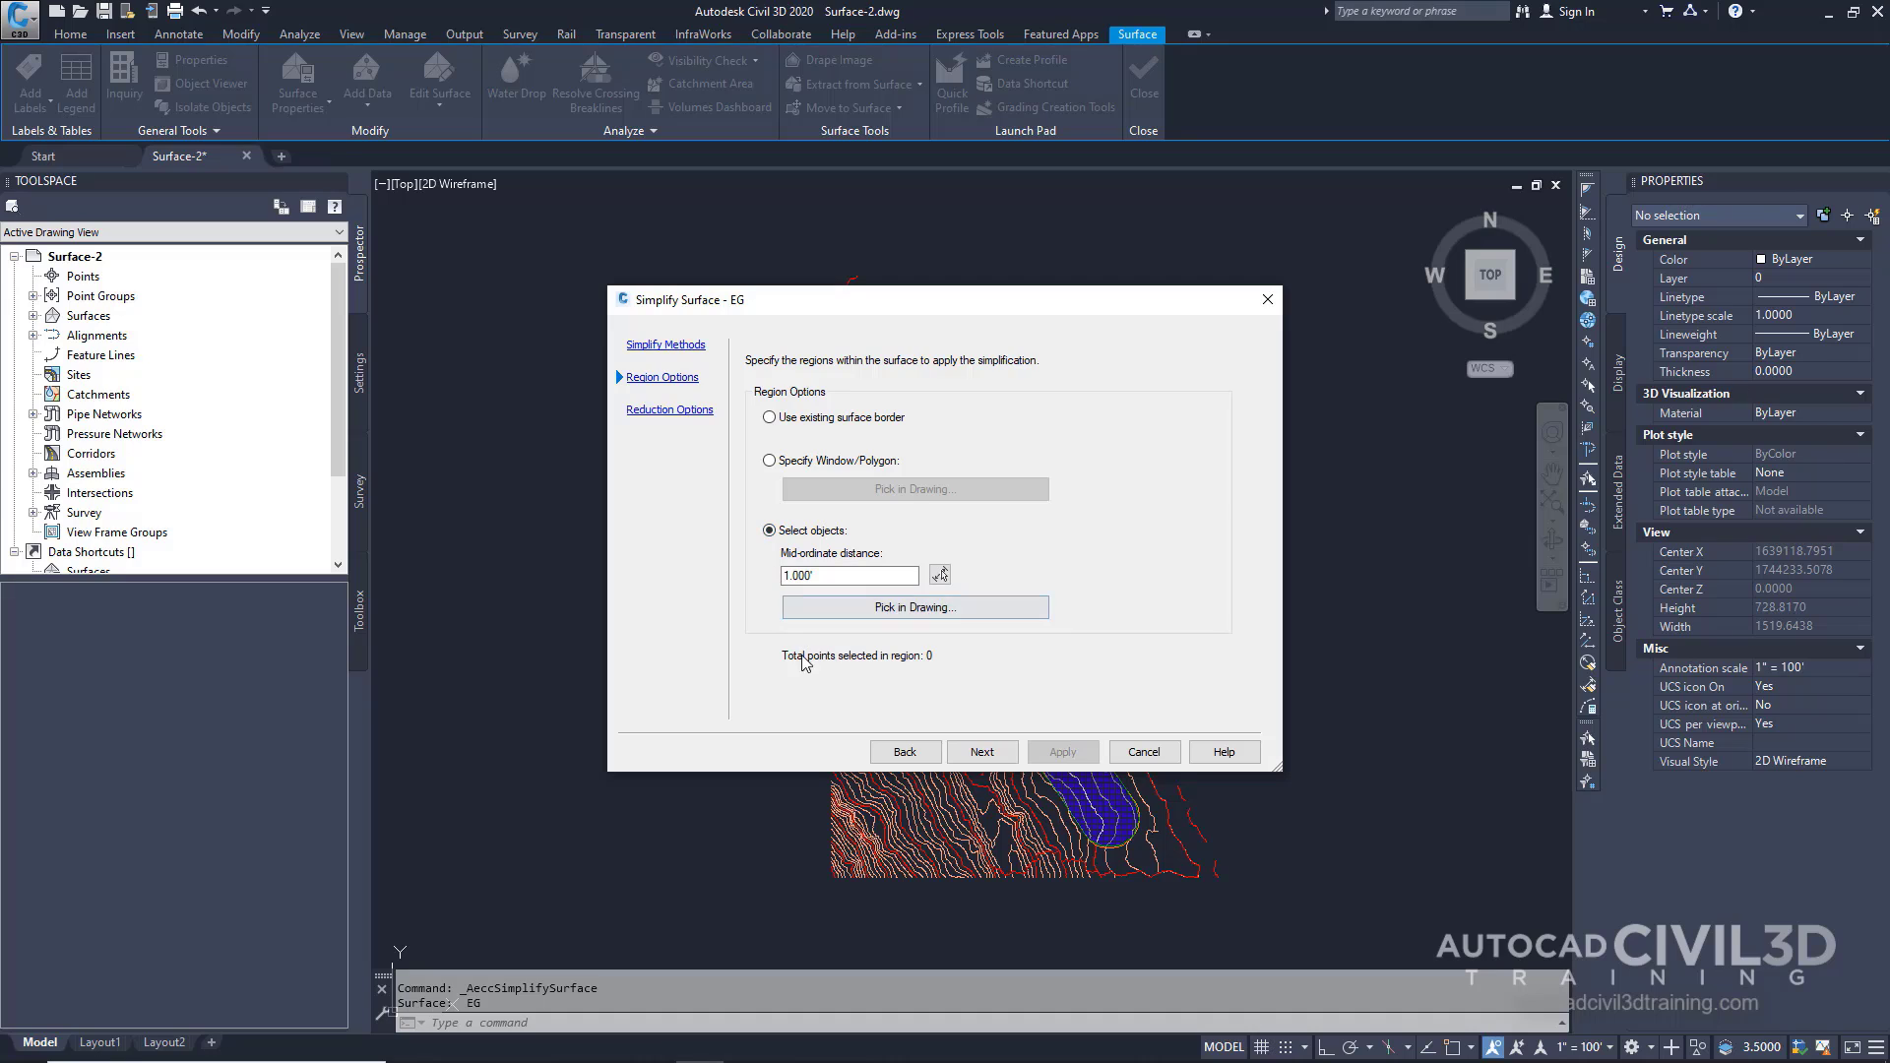
left_click(921, 607)
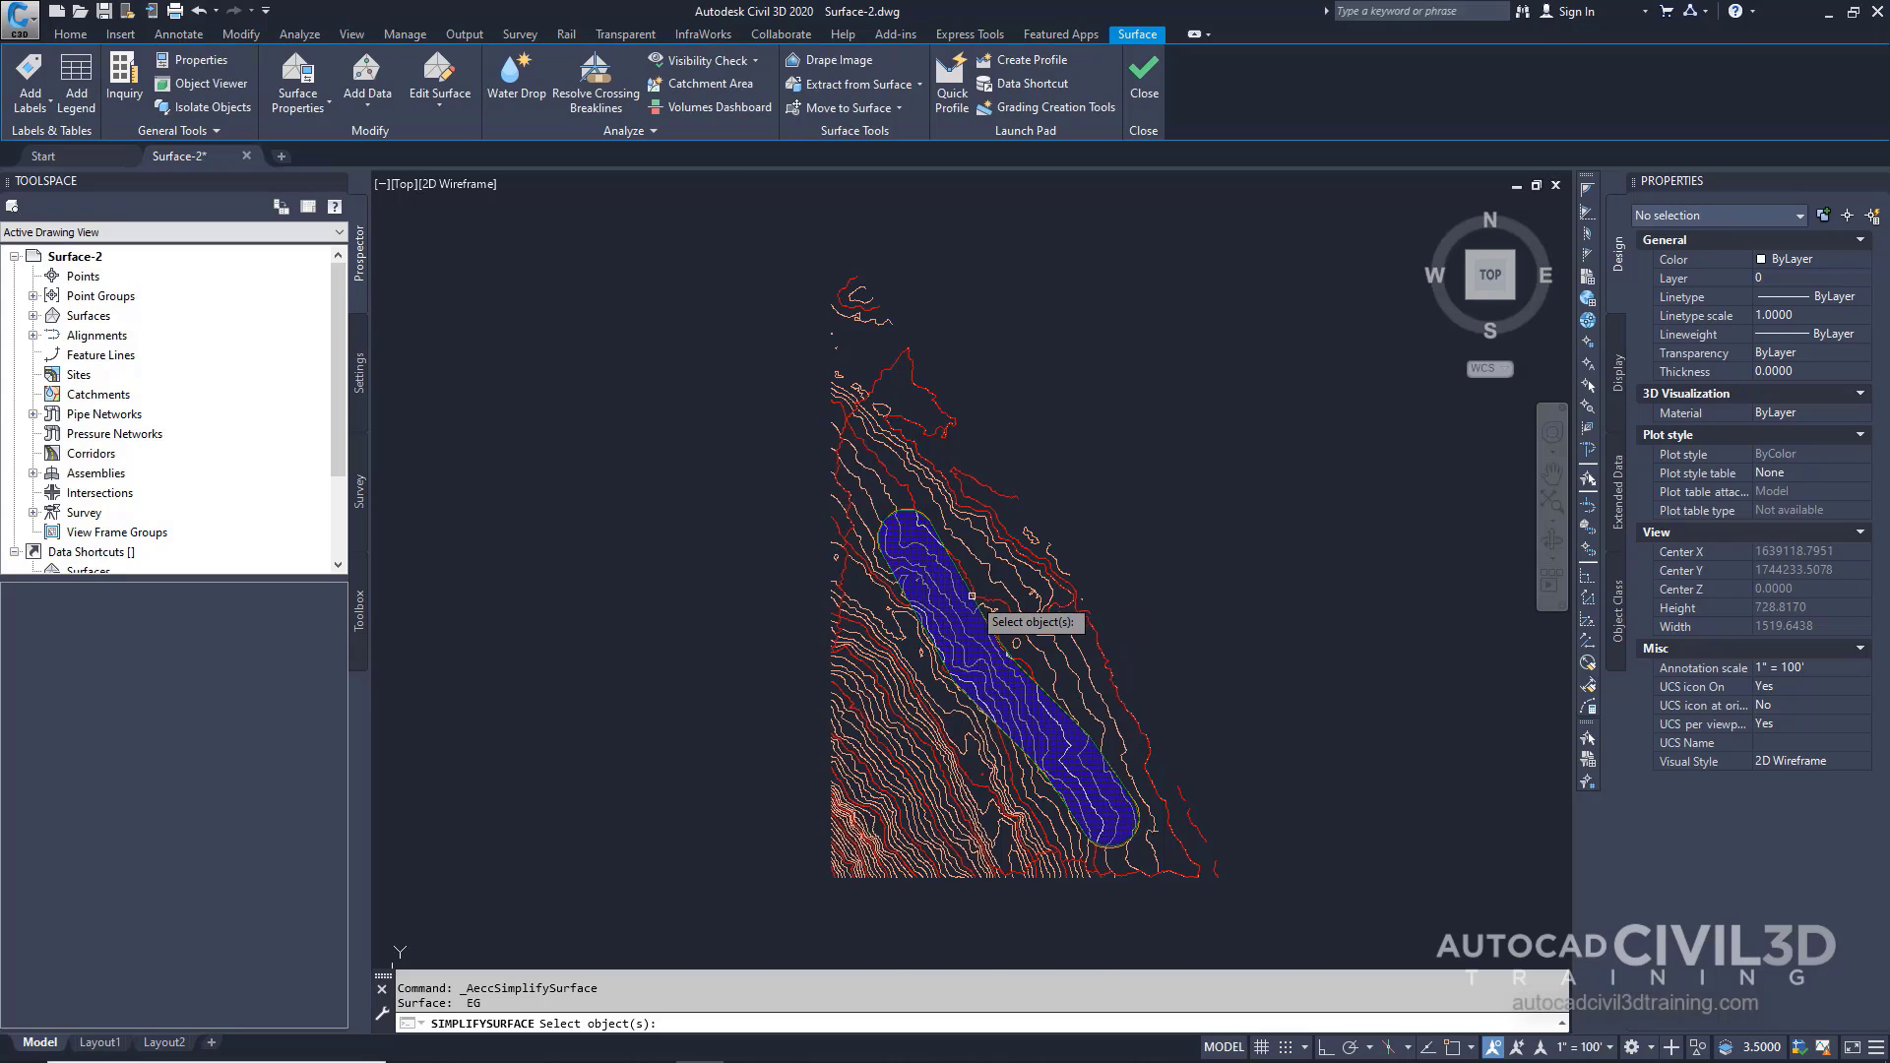
scroll(972, 596, "up", 12)
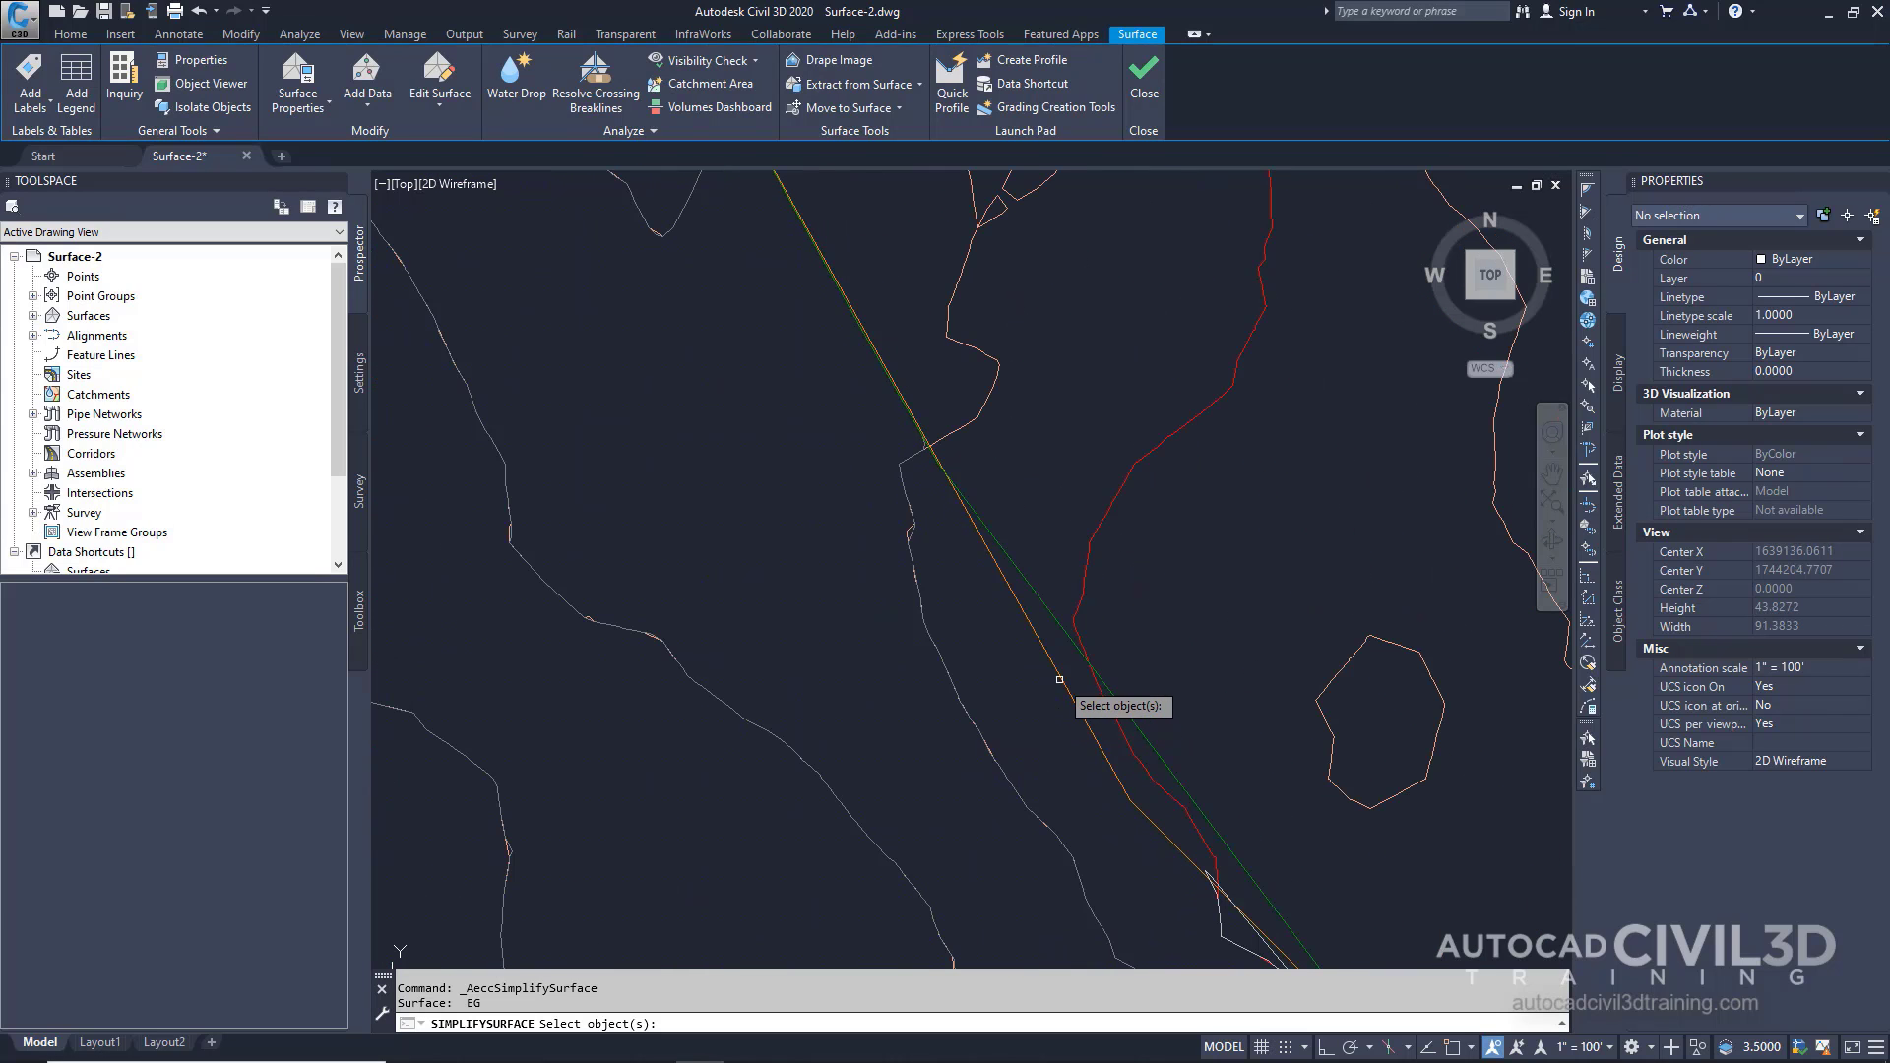
left_click(1059, 679)
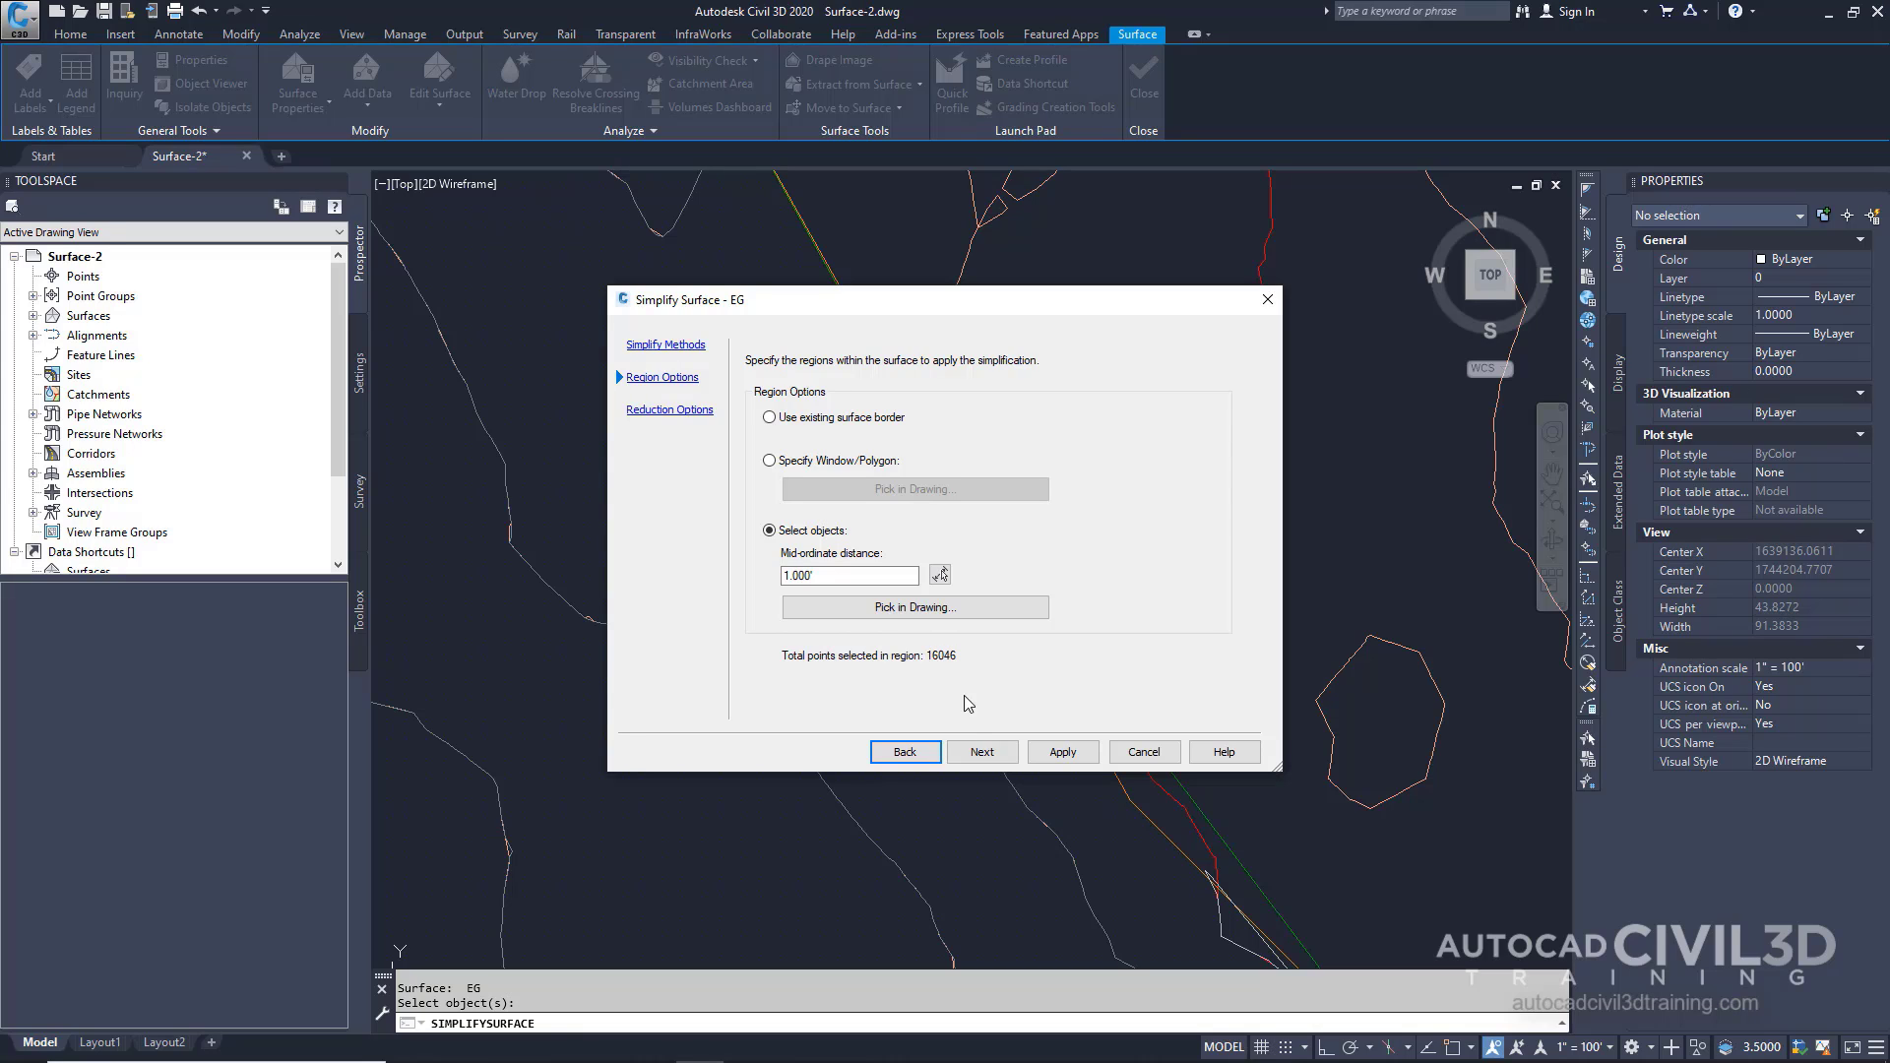
- Apply a 50% point reduction to the EG surface with the maximum change in elevation limit turned off, and close the simplification wizard
left_click(985, 751)
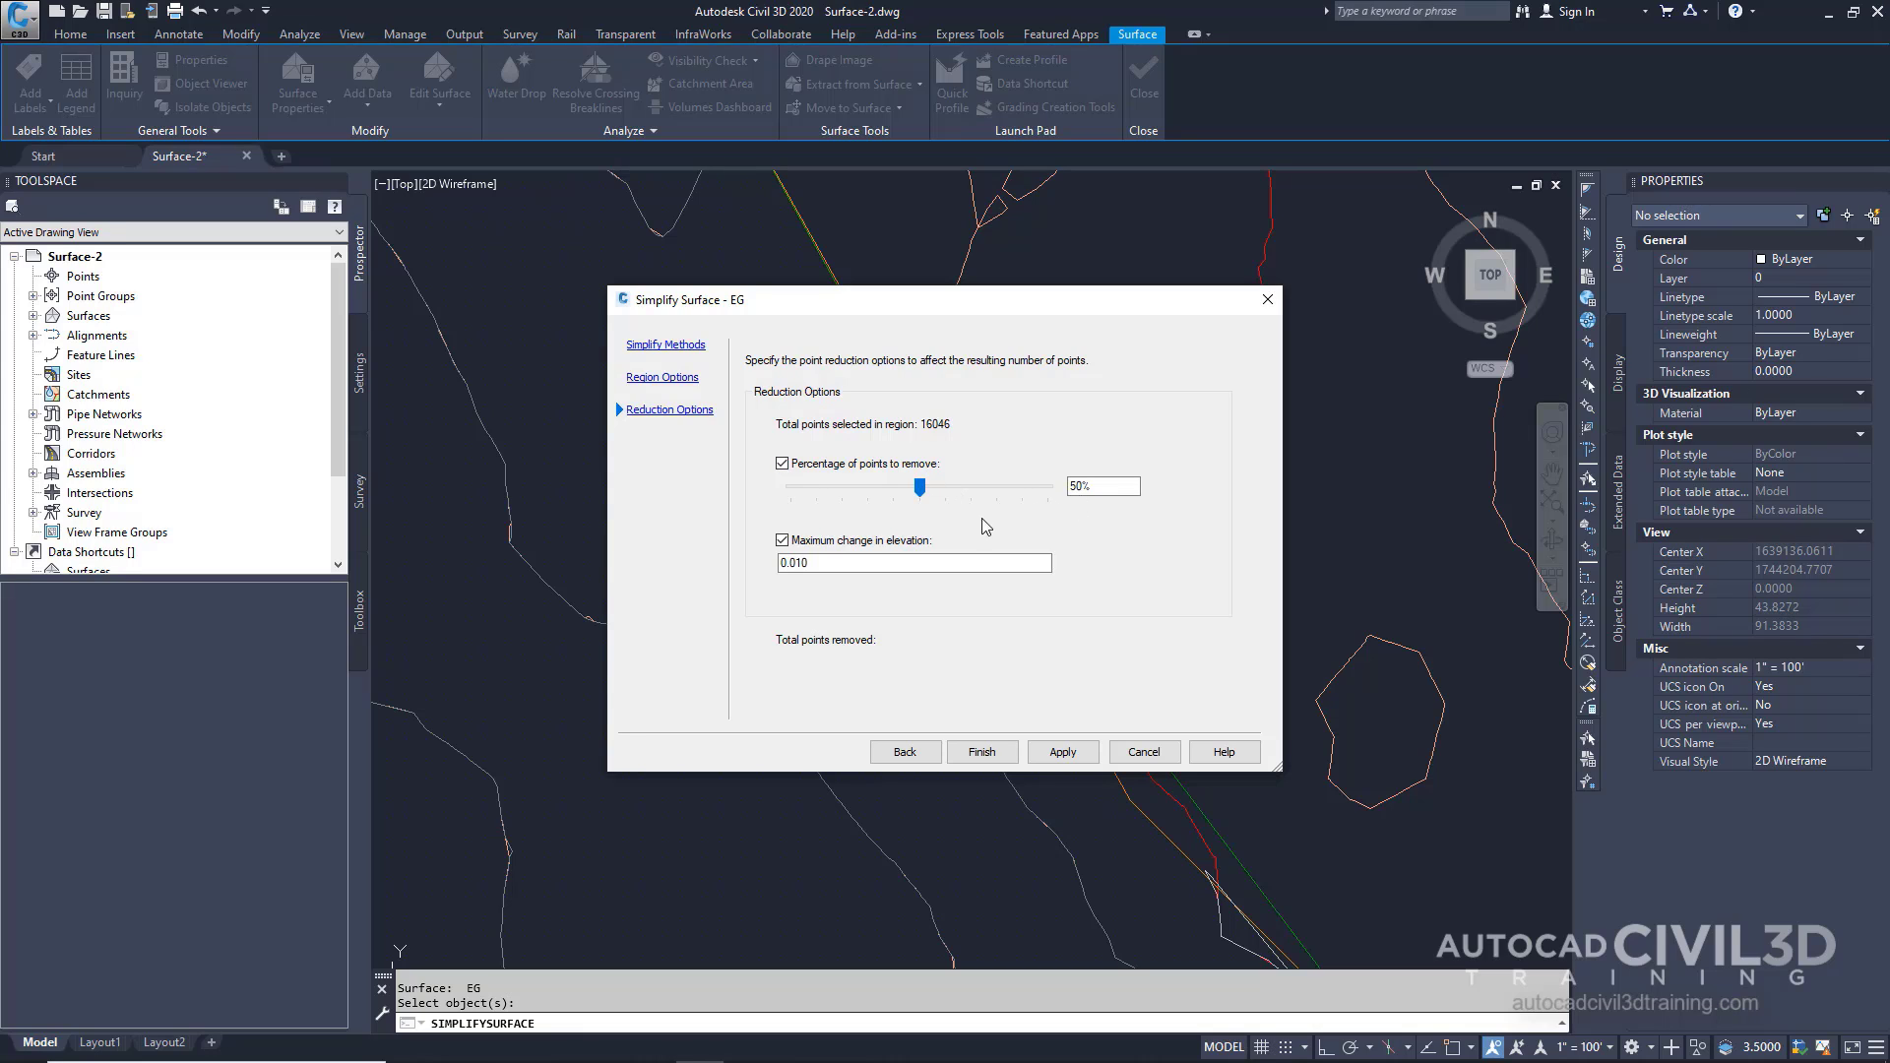
left_click(782, 541)
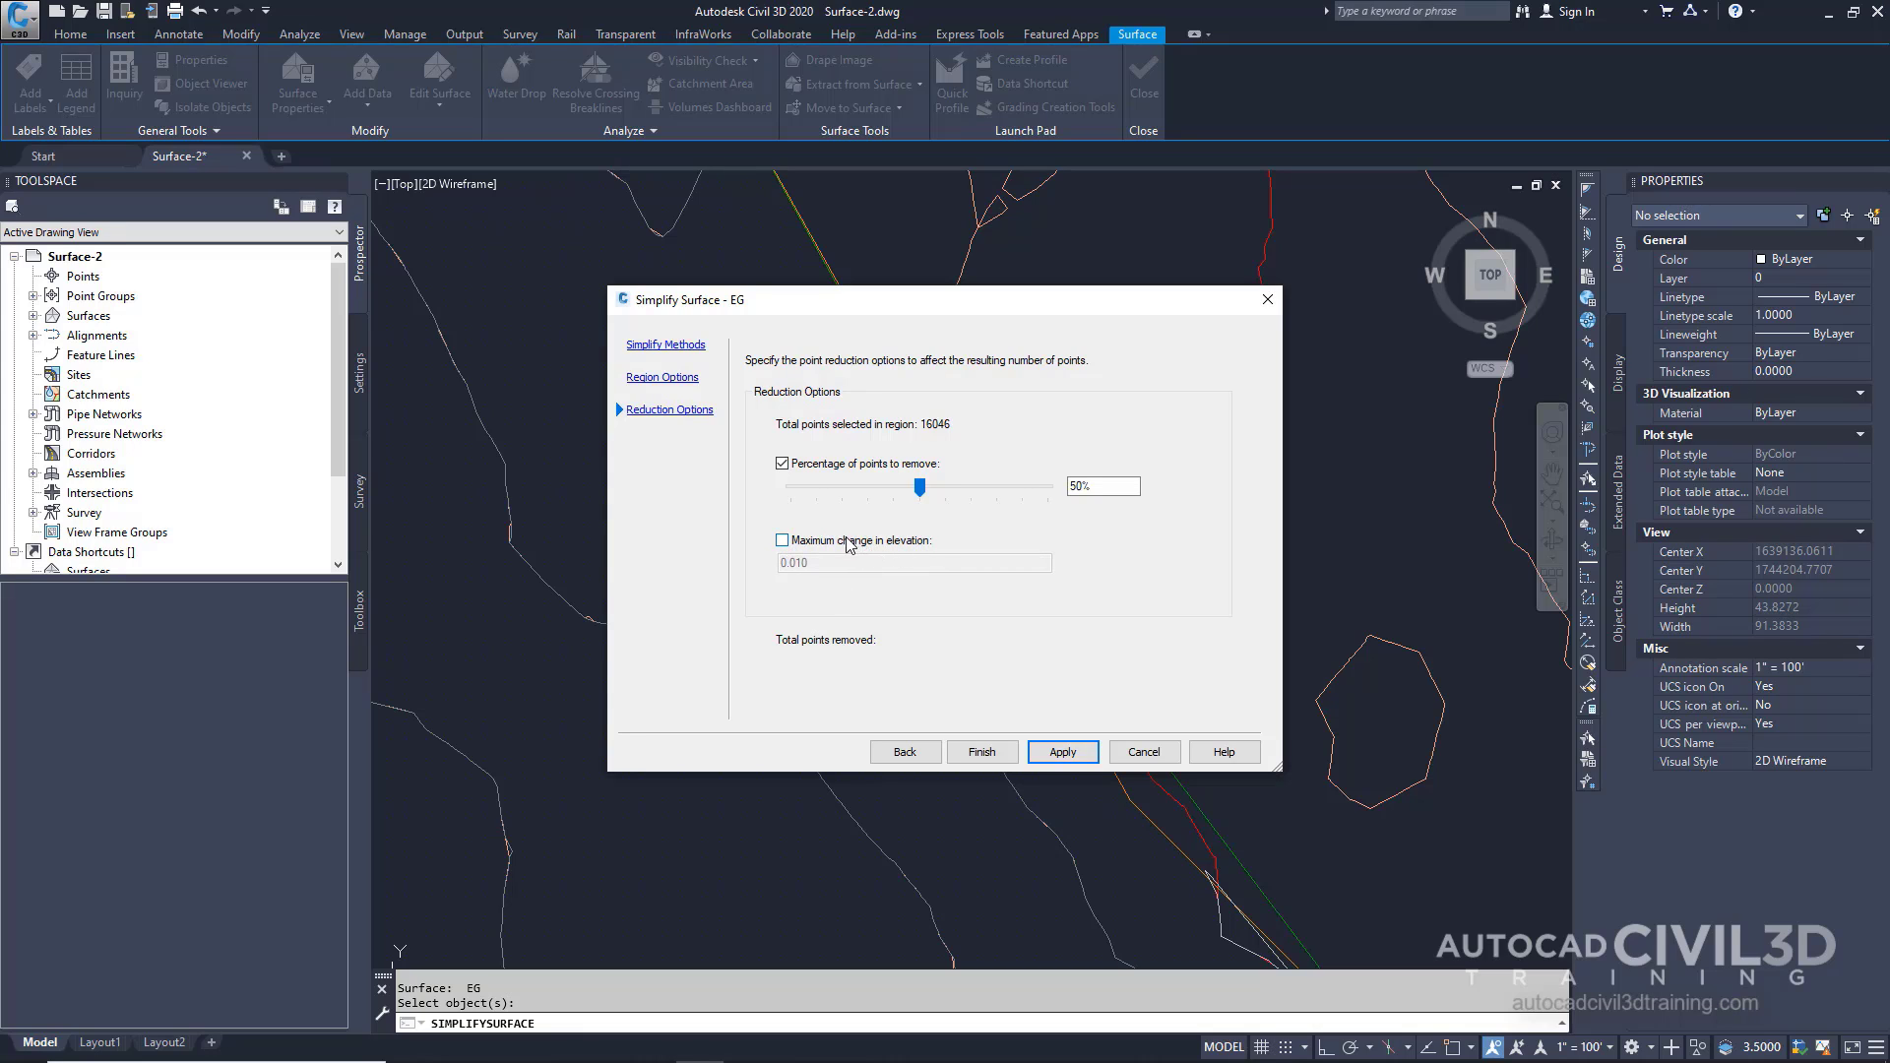
left_click(1061, 753)
left_click(1142, 752)
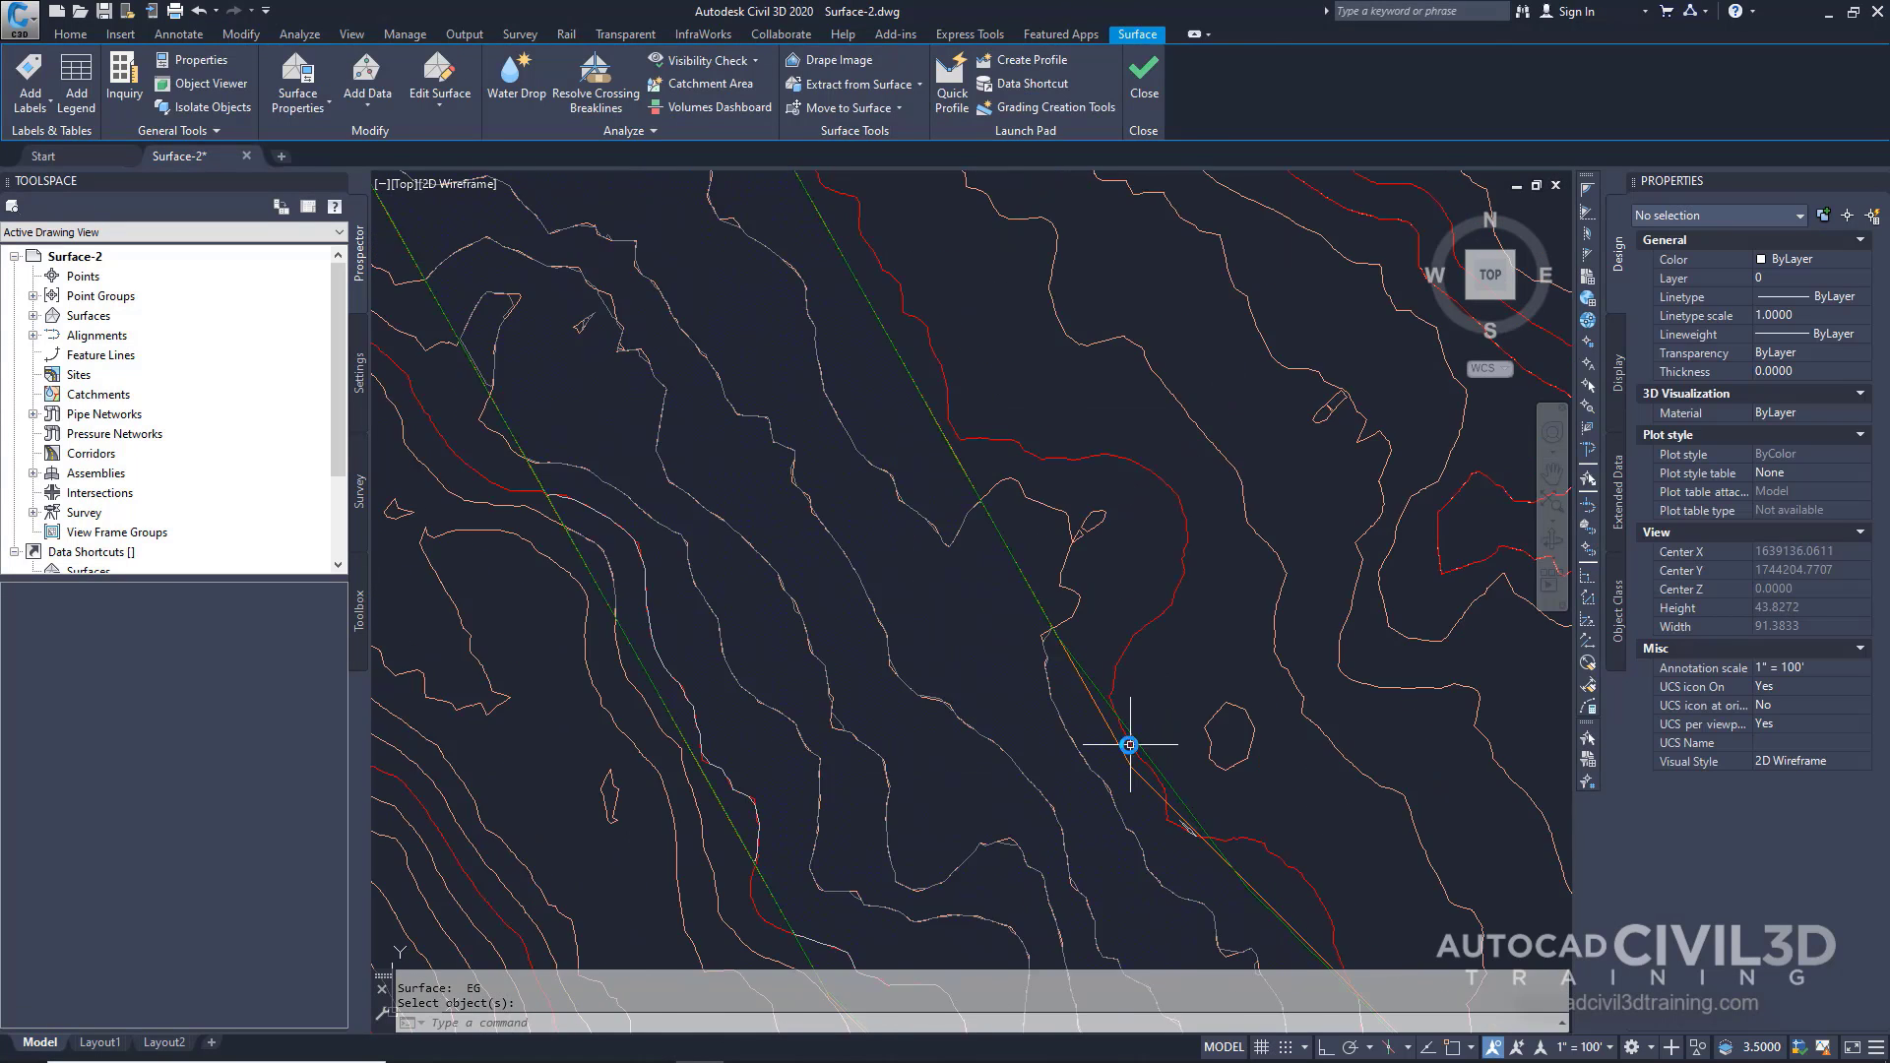
- Select the simplified EG surface and compare its contours with the original contours along the corridor
scroll(1130, 746, "down", 6)
scroll(1089, 676, "down", 4)
middle_click_drag(1089, 675, 965, 561)
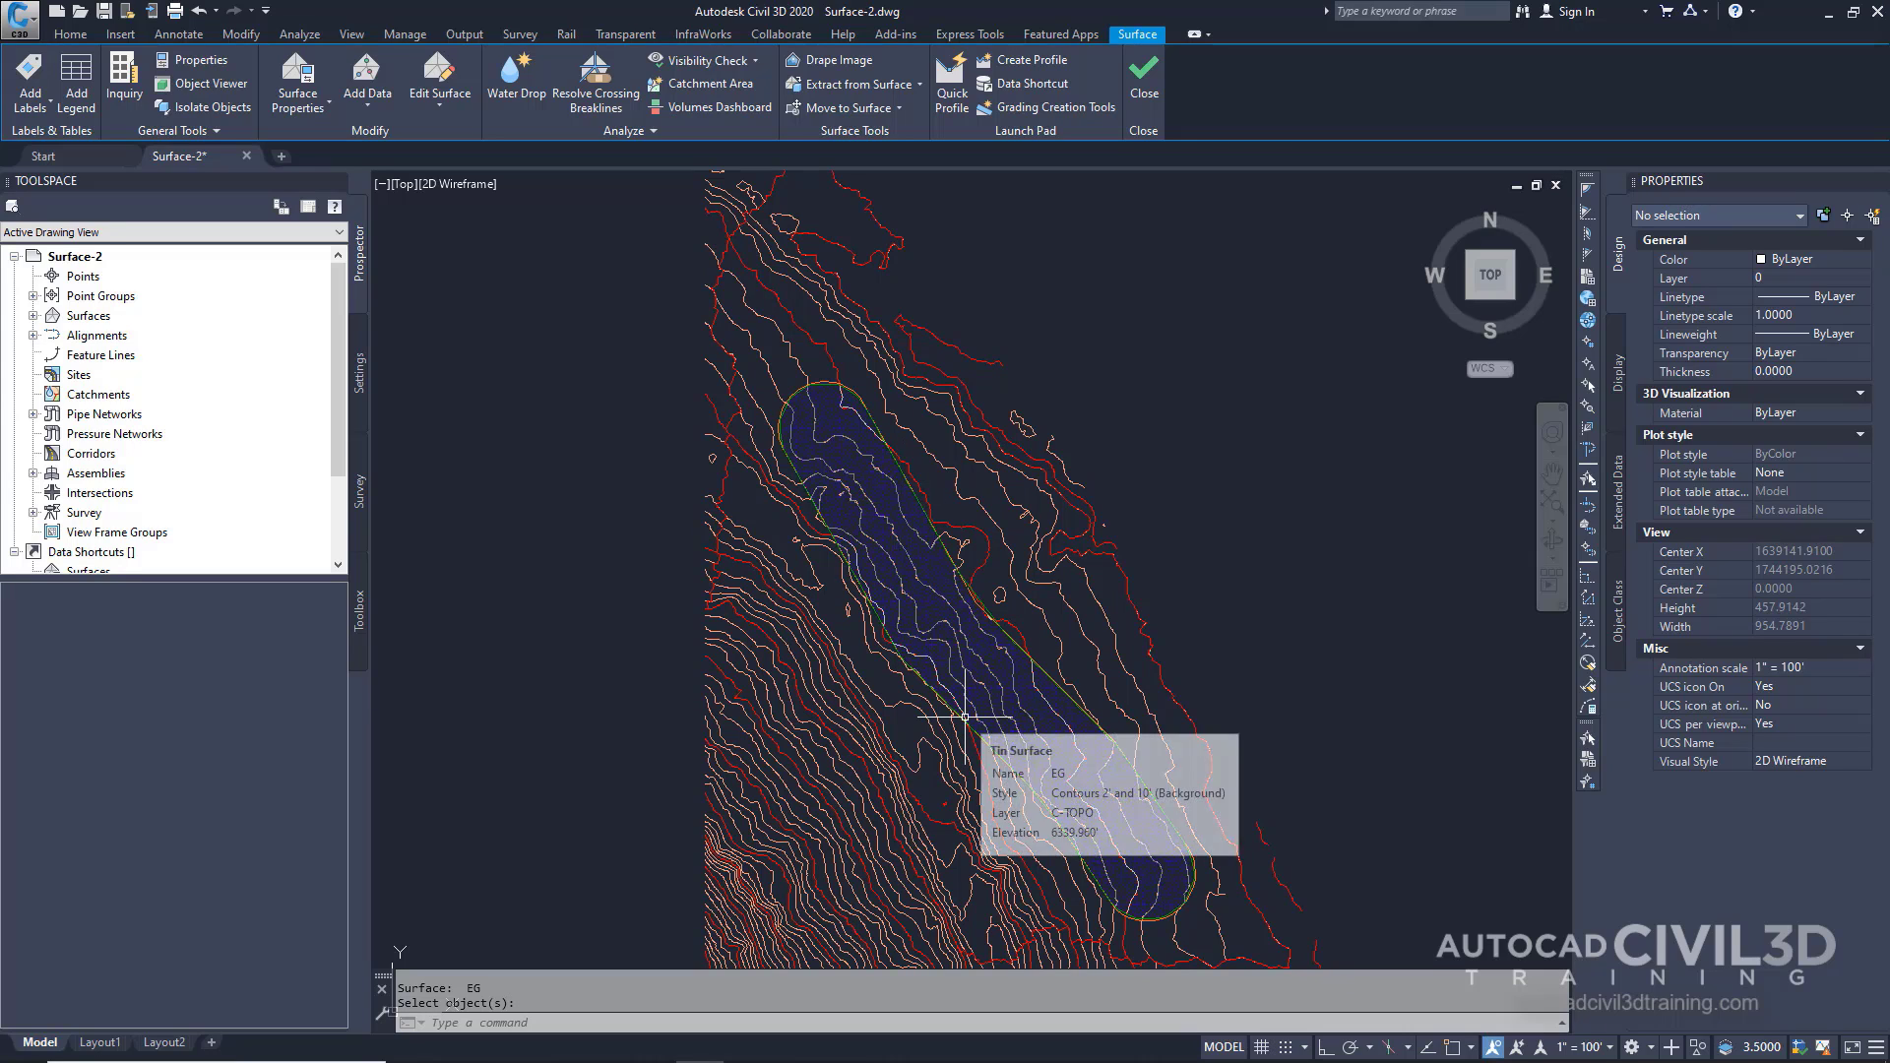
scroll(911, 604, "up", 10)
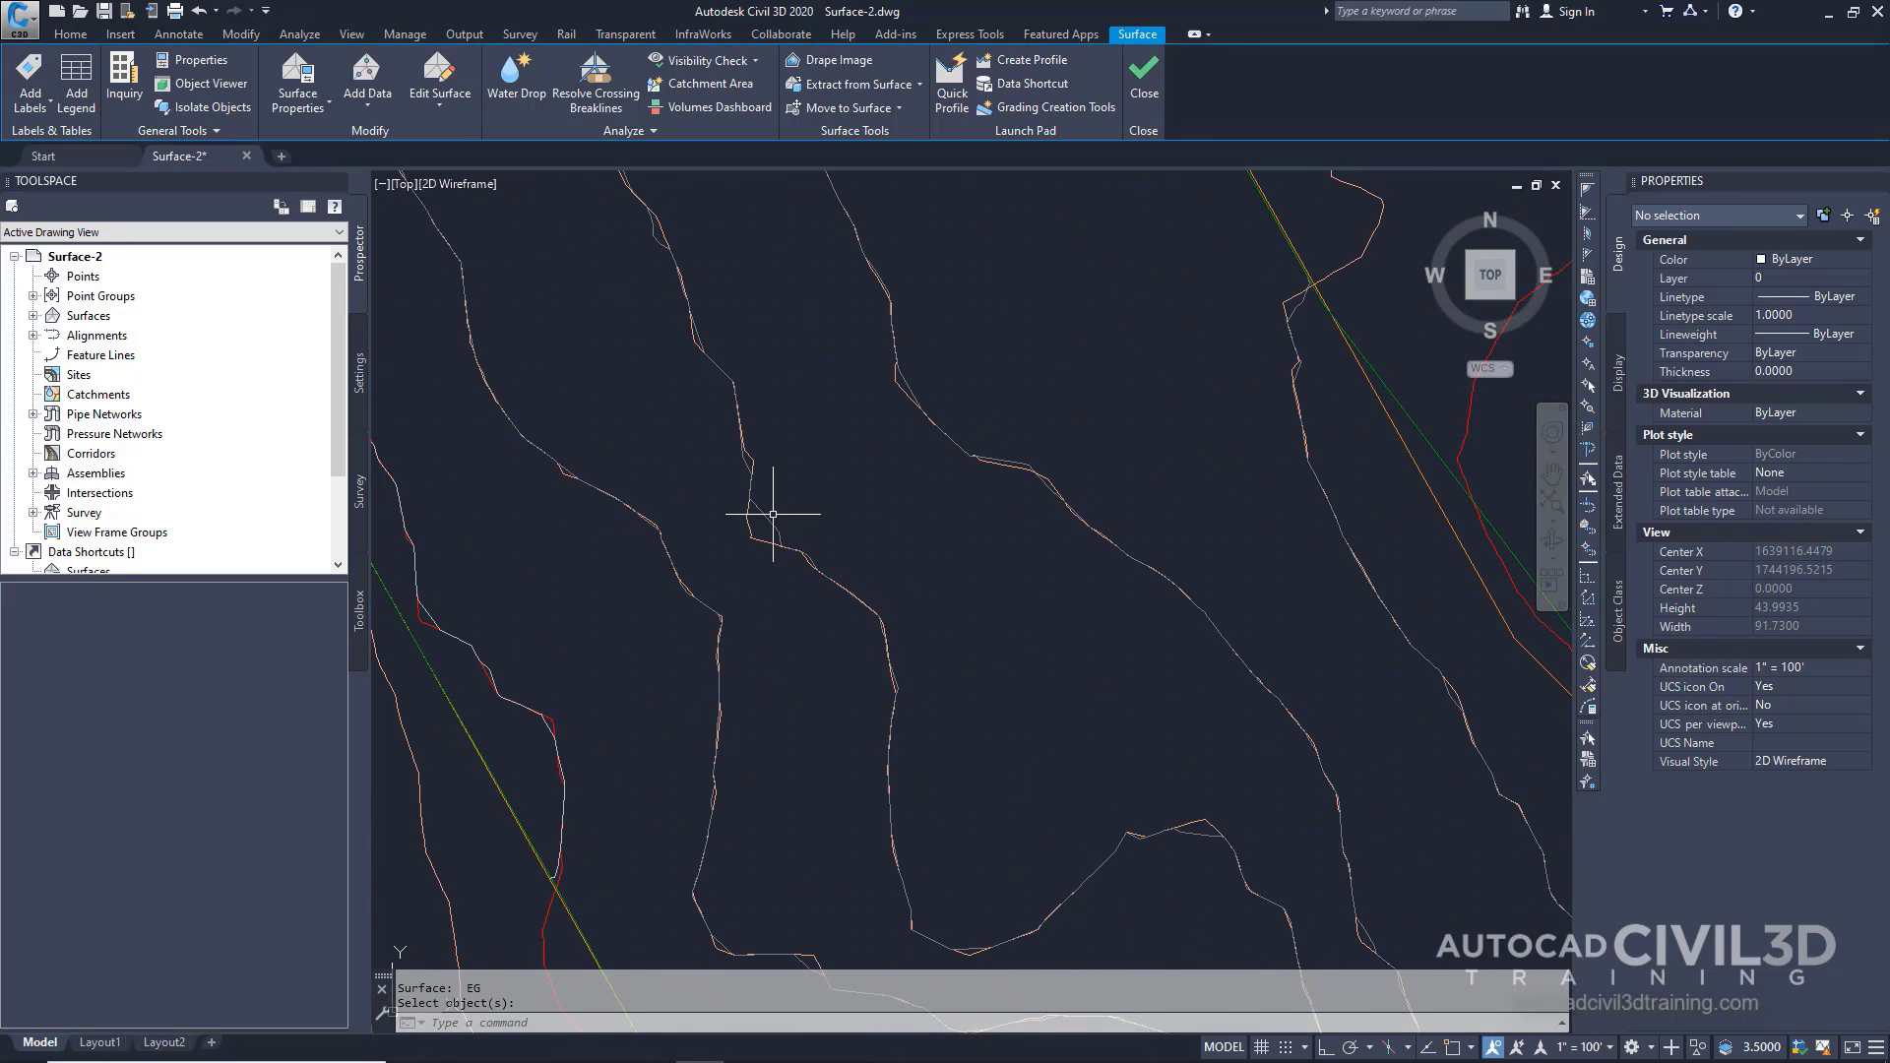
left_click(750, 510)
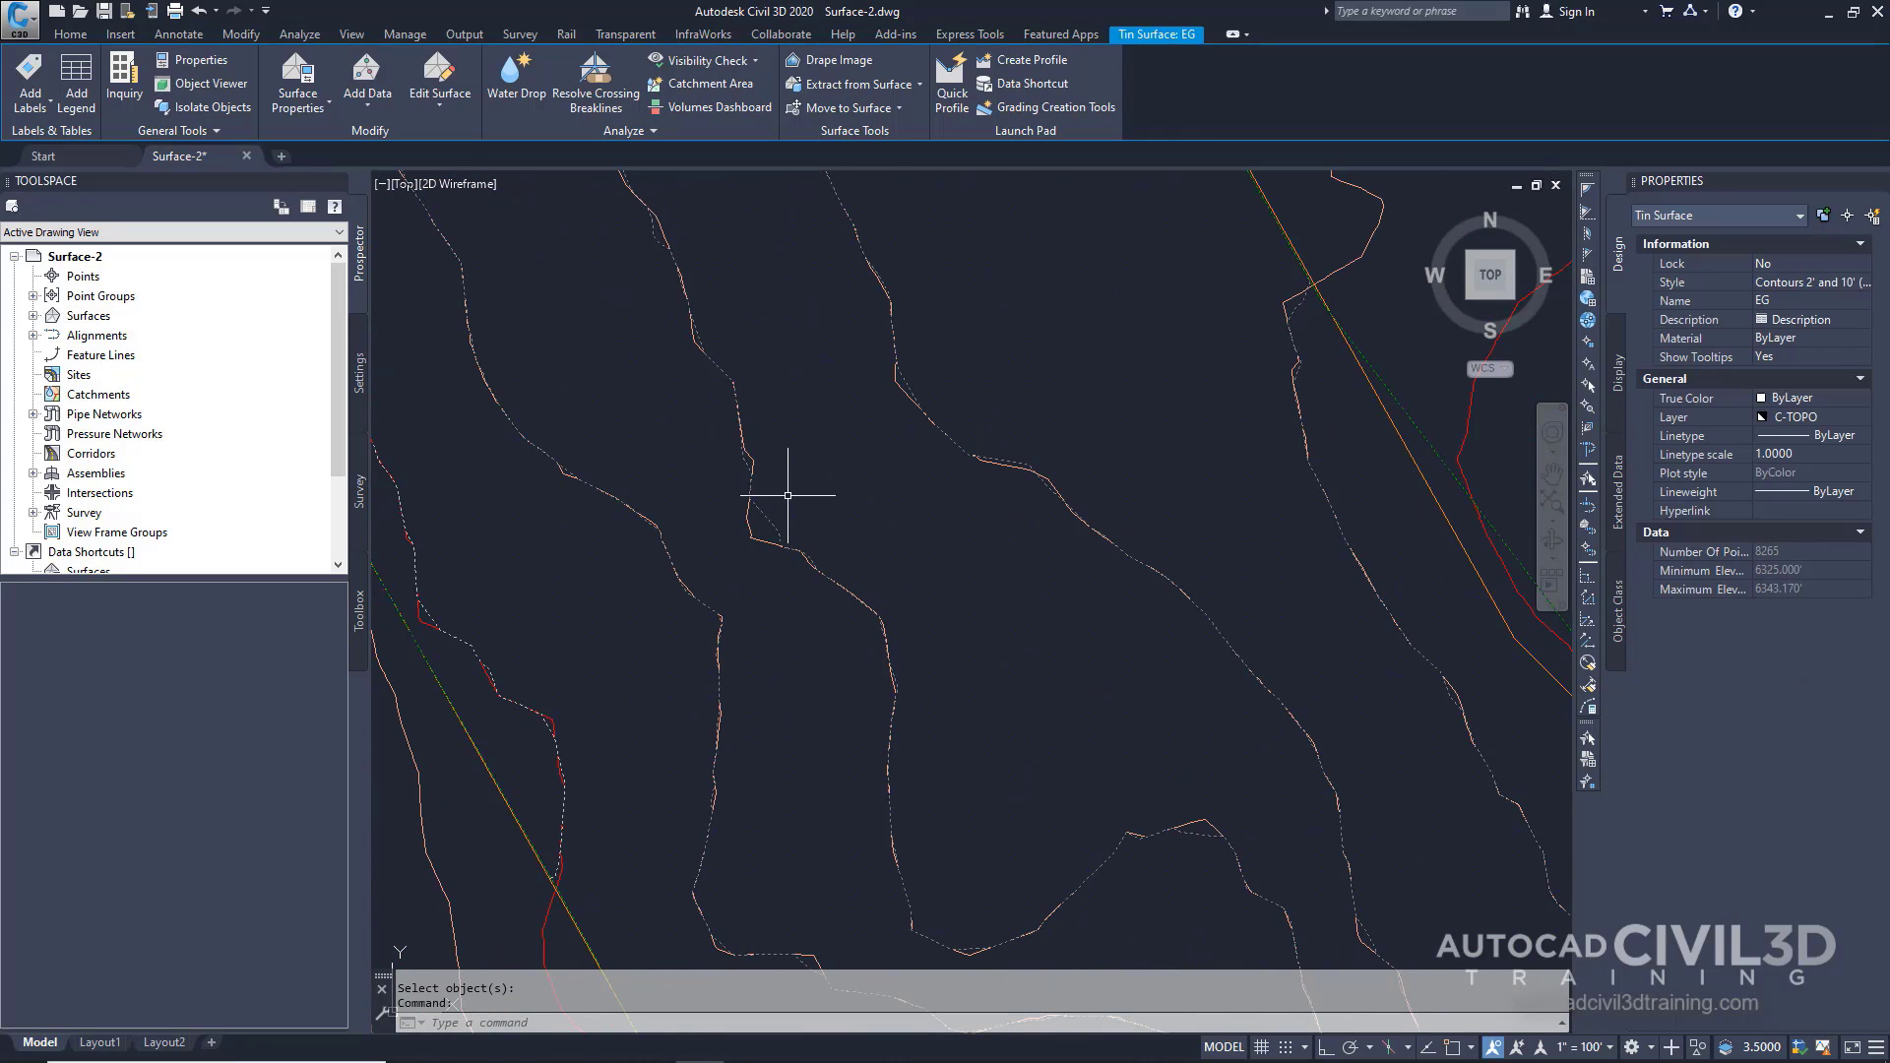
scroll(785, 498, "down", 2)
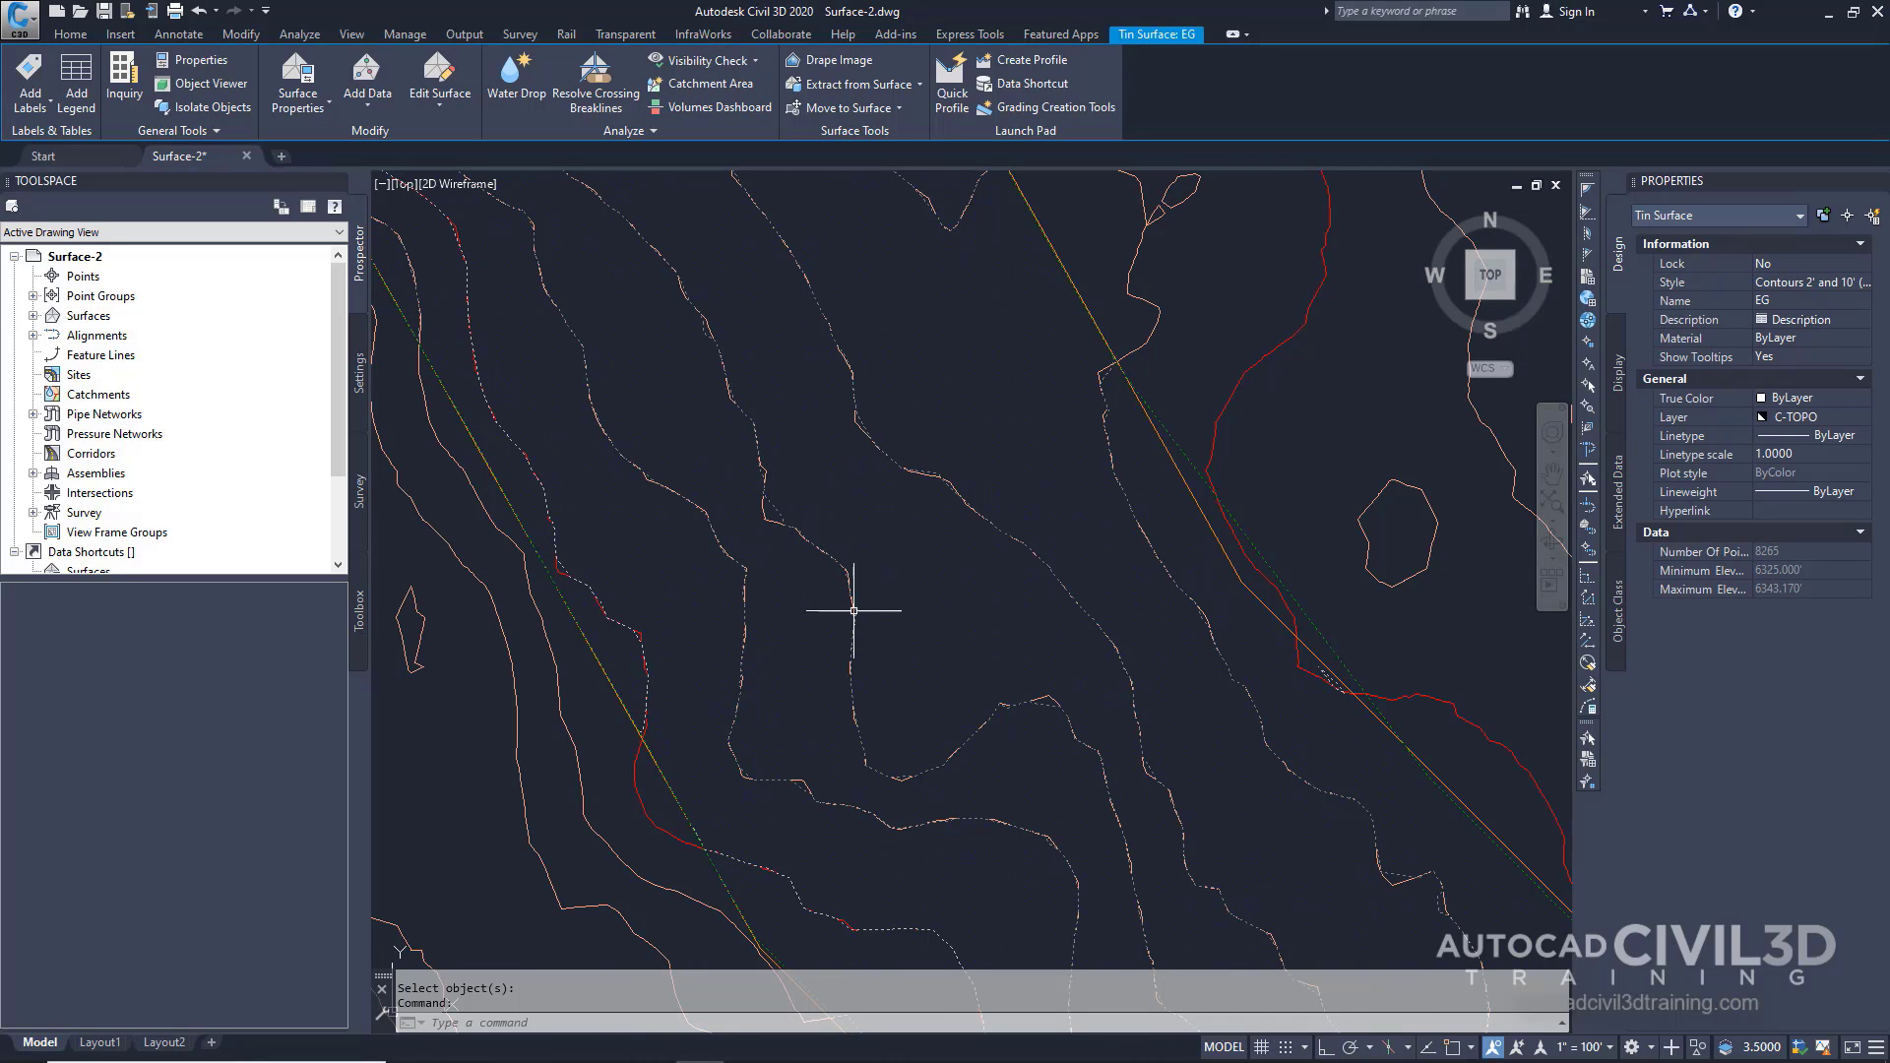
scroll(1067, 719, "up", 3)
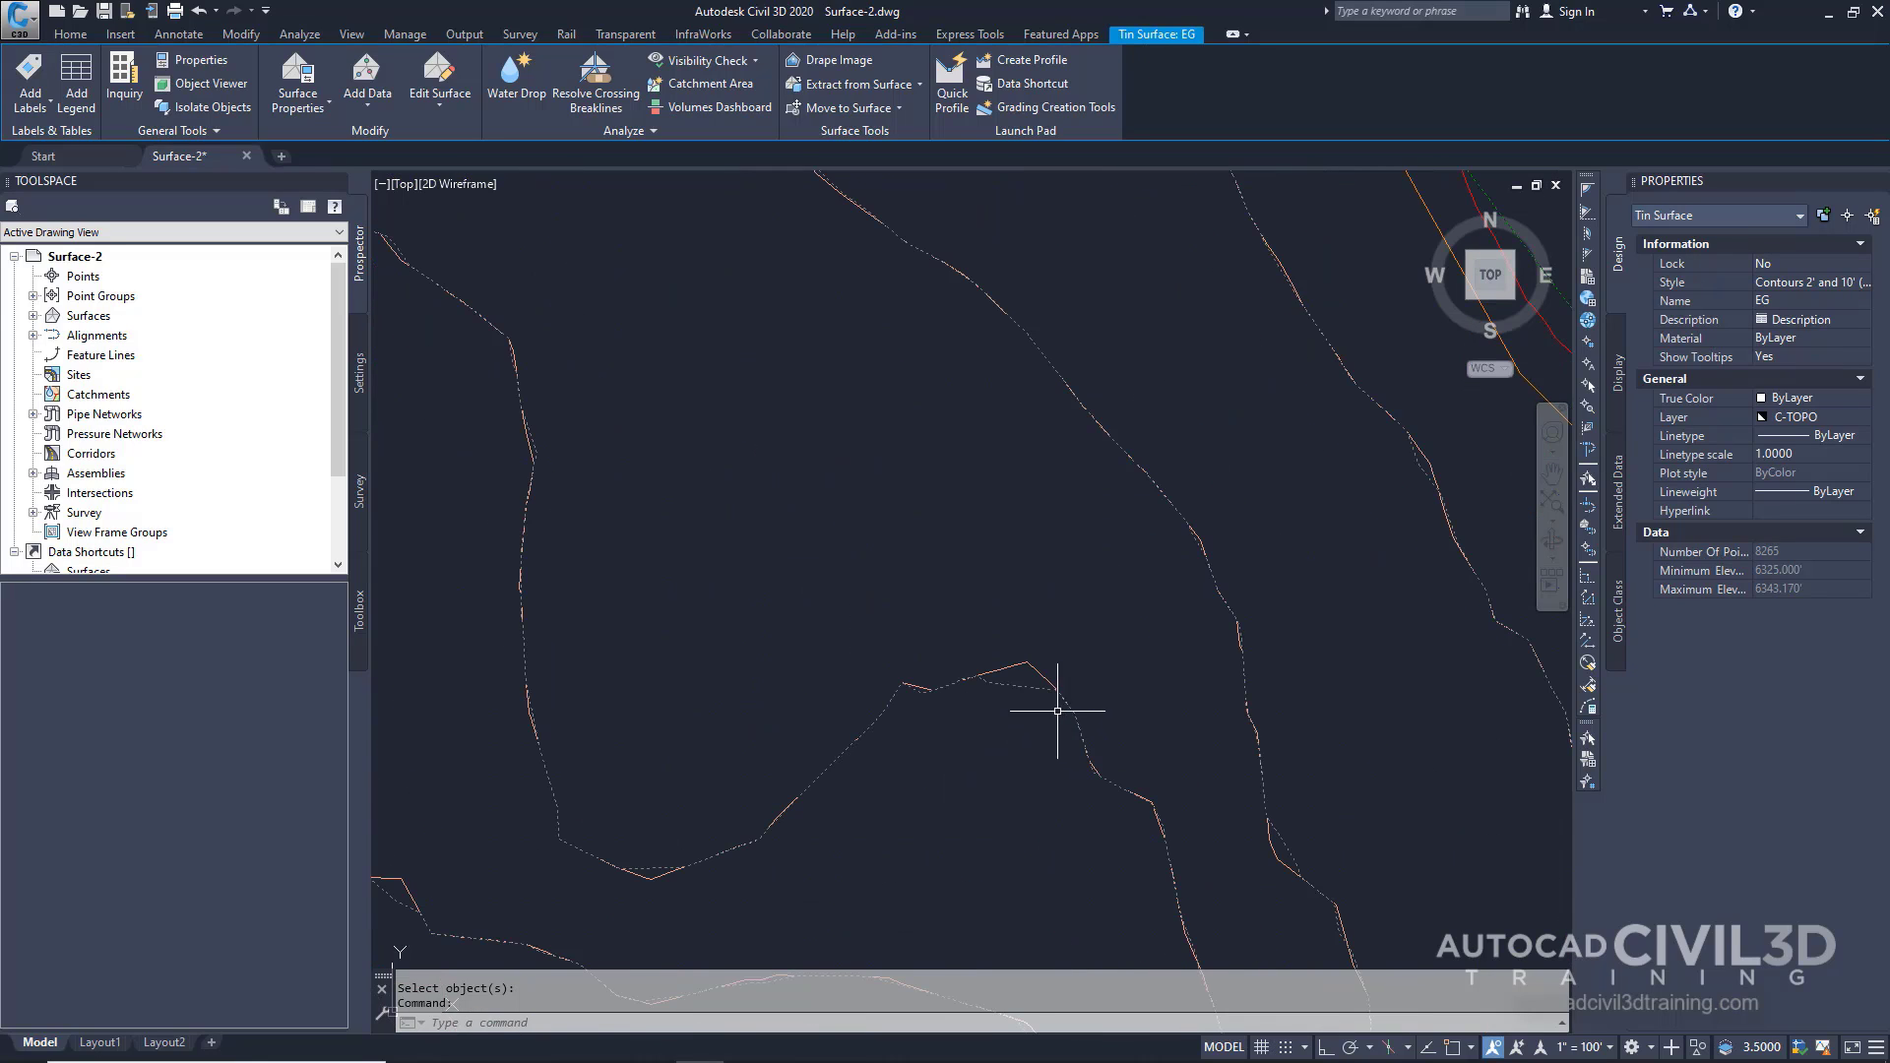
middle_click_drag(1105, 752, 1002, 532)
mouse_move(1156, 696)
middle_mouse_down()
mouse_move(1029, 402)
mouse_move(961, 409)
mouse_move(1004, 518)
middle_mouse_up()
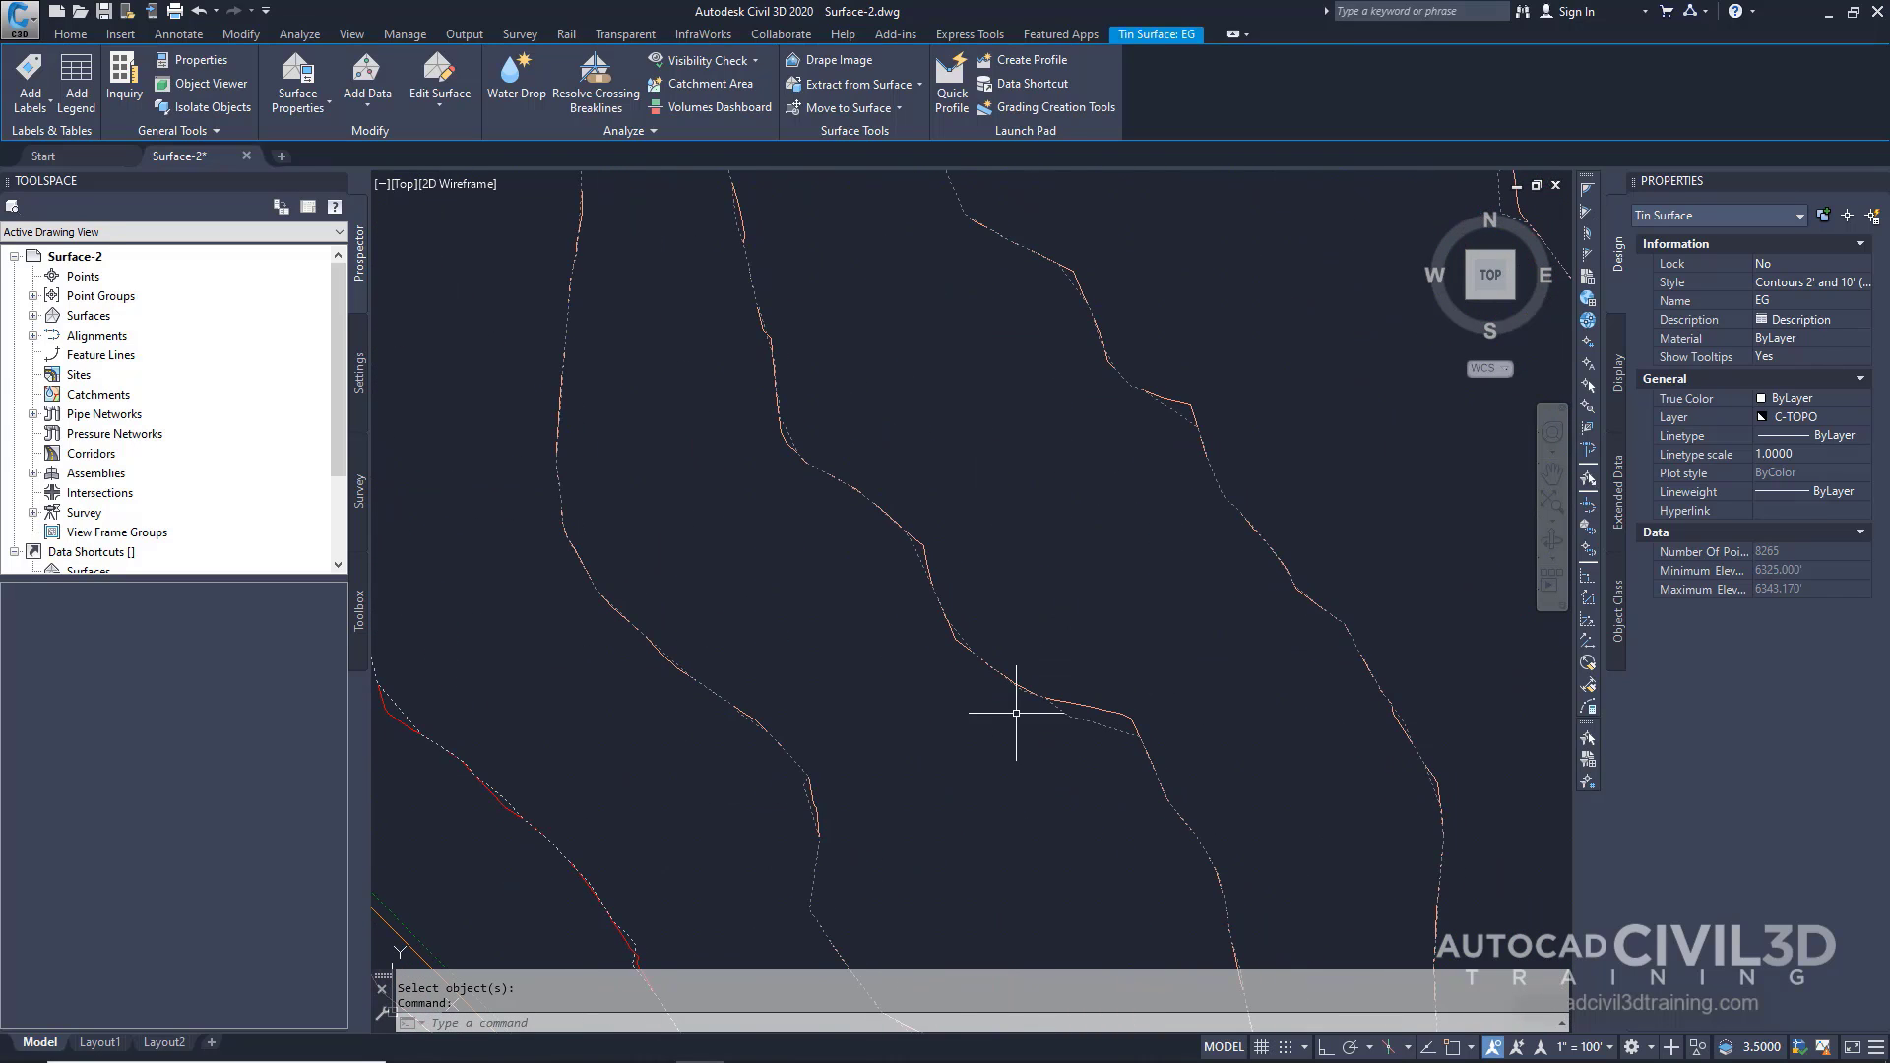
middle_click_drag(1113, 725, 1055, 675)
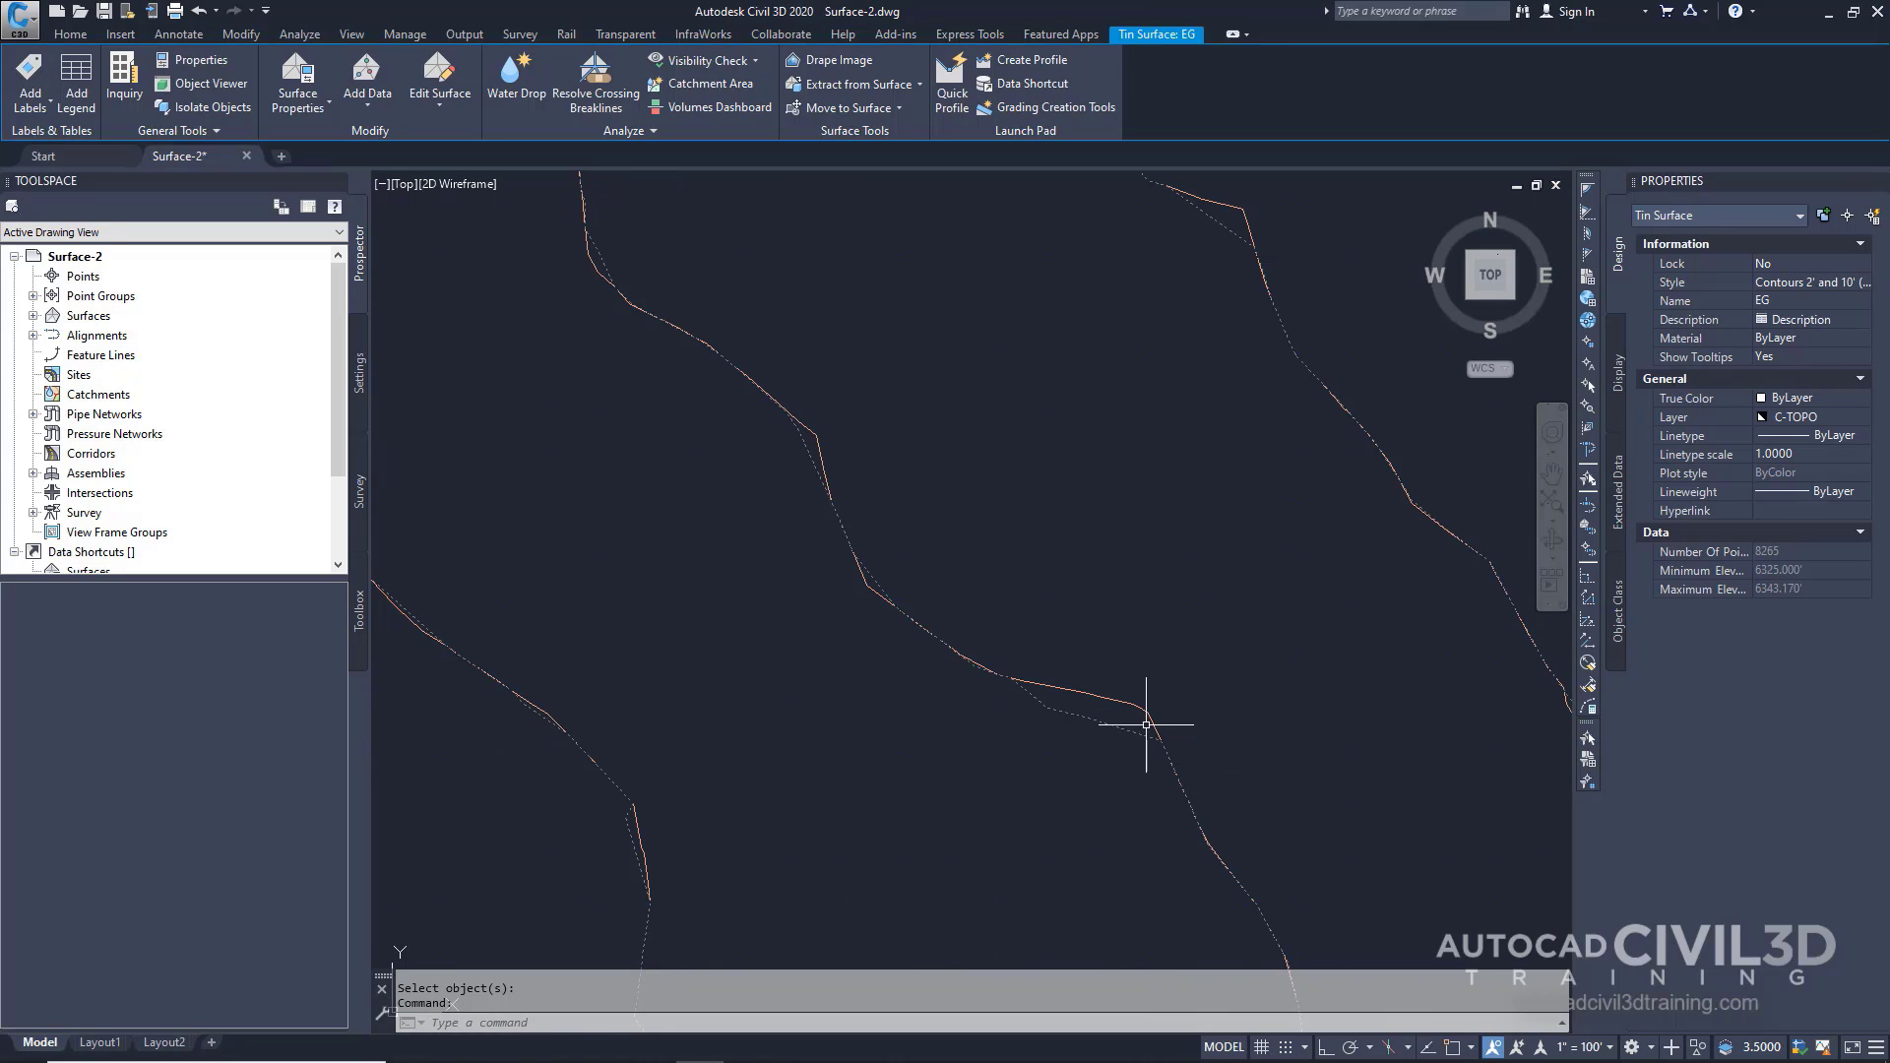
scroll(1139, 726, "down", 5)
scroll(1134, 702, "down", 2)
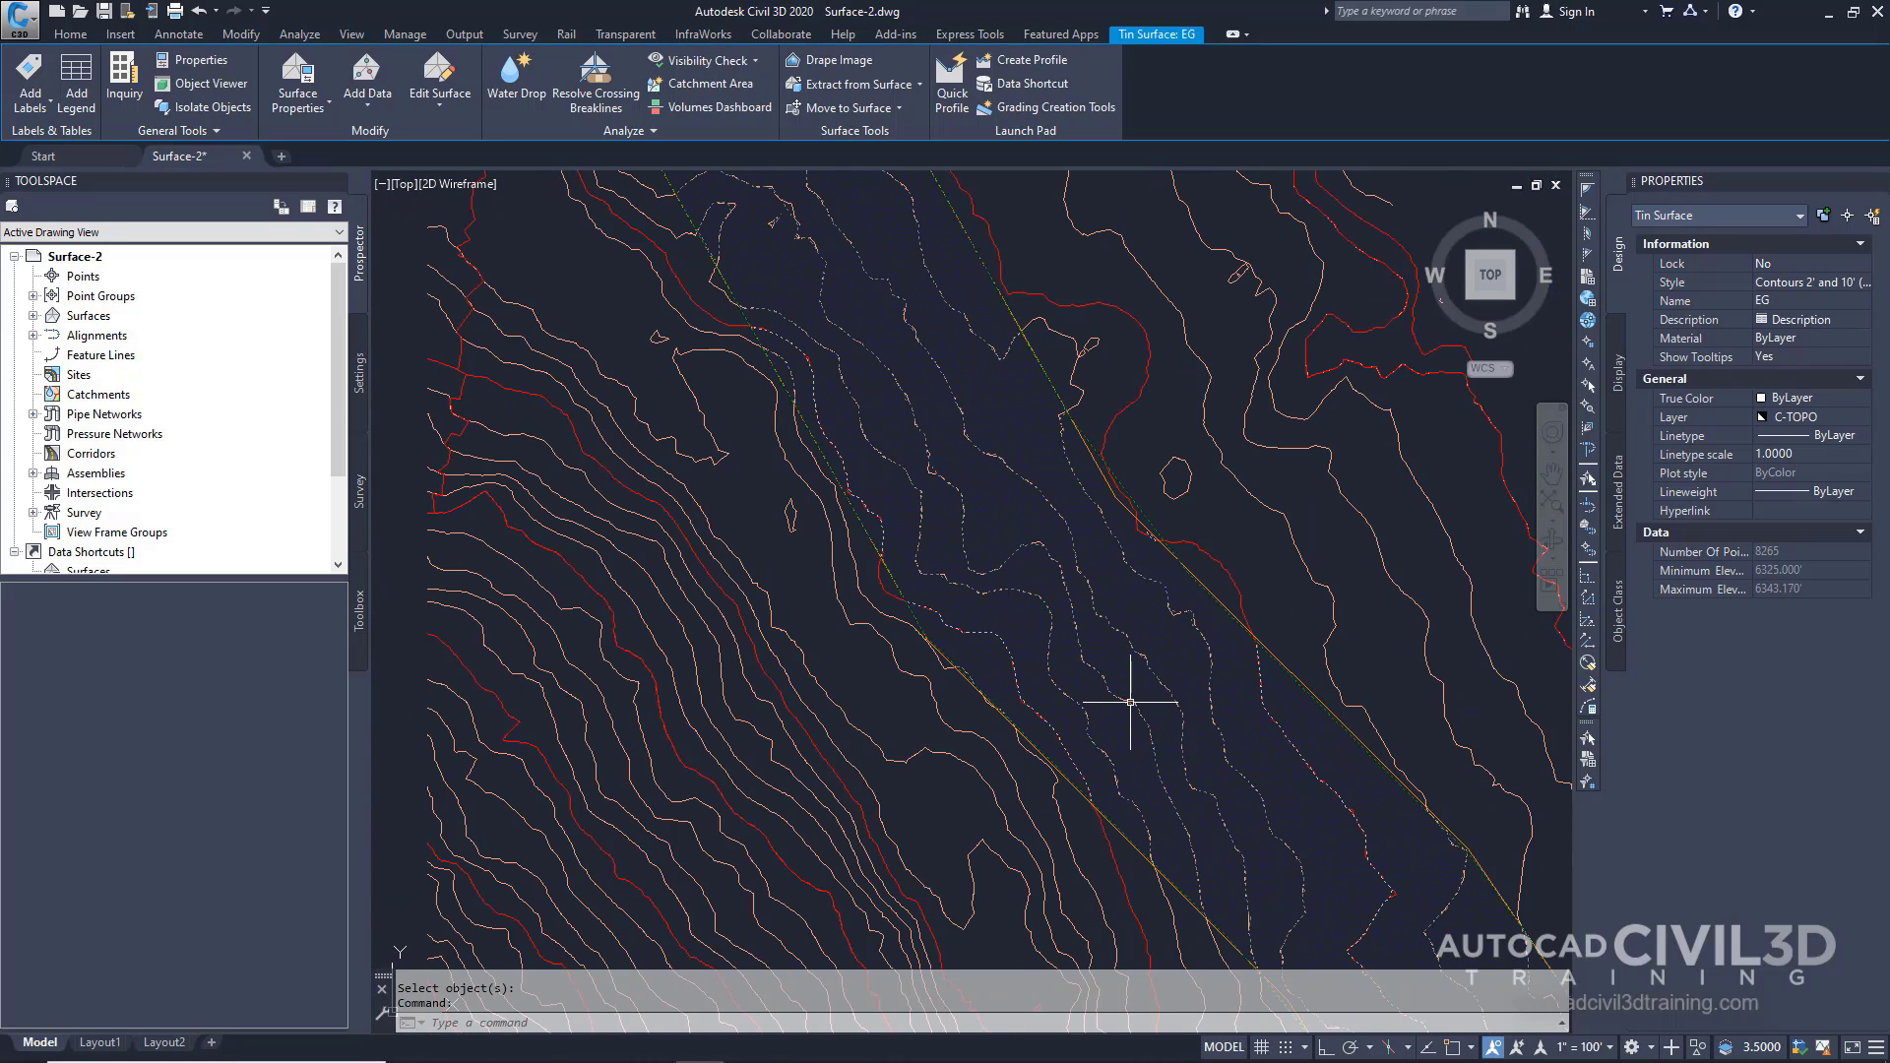
mouse_move(1195, 718)
middle_mouse_down()
mouse_move(1139, 666)
mouse_move(1080, 667)
middle_mouse_up()
scroll(1130, 665, "down", 2)
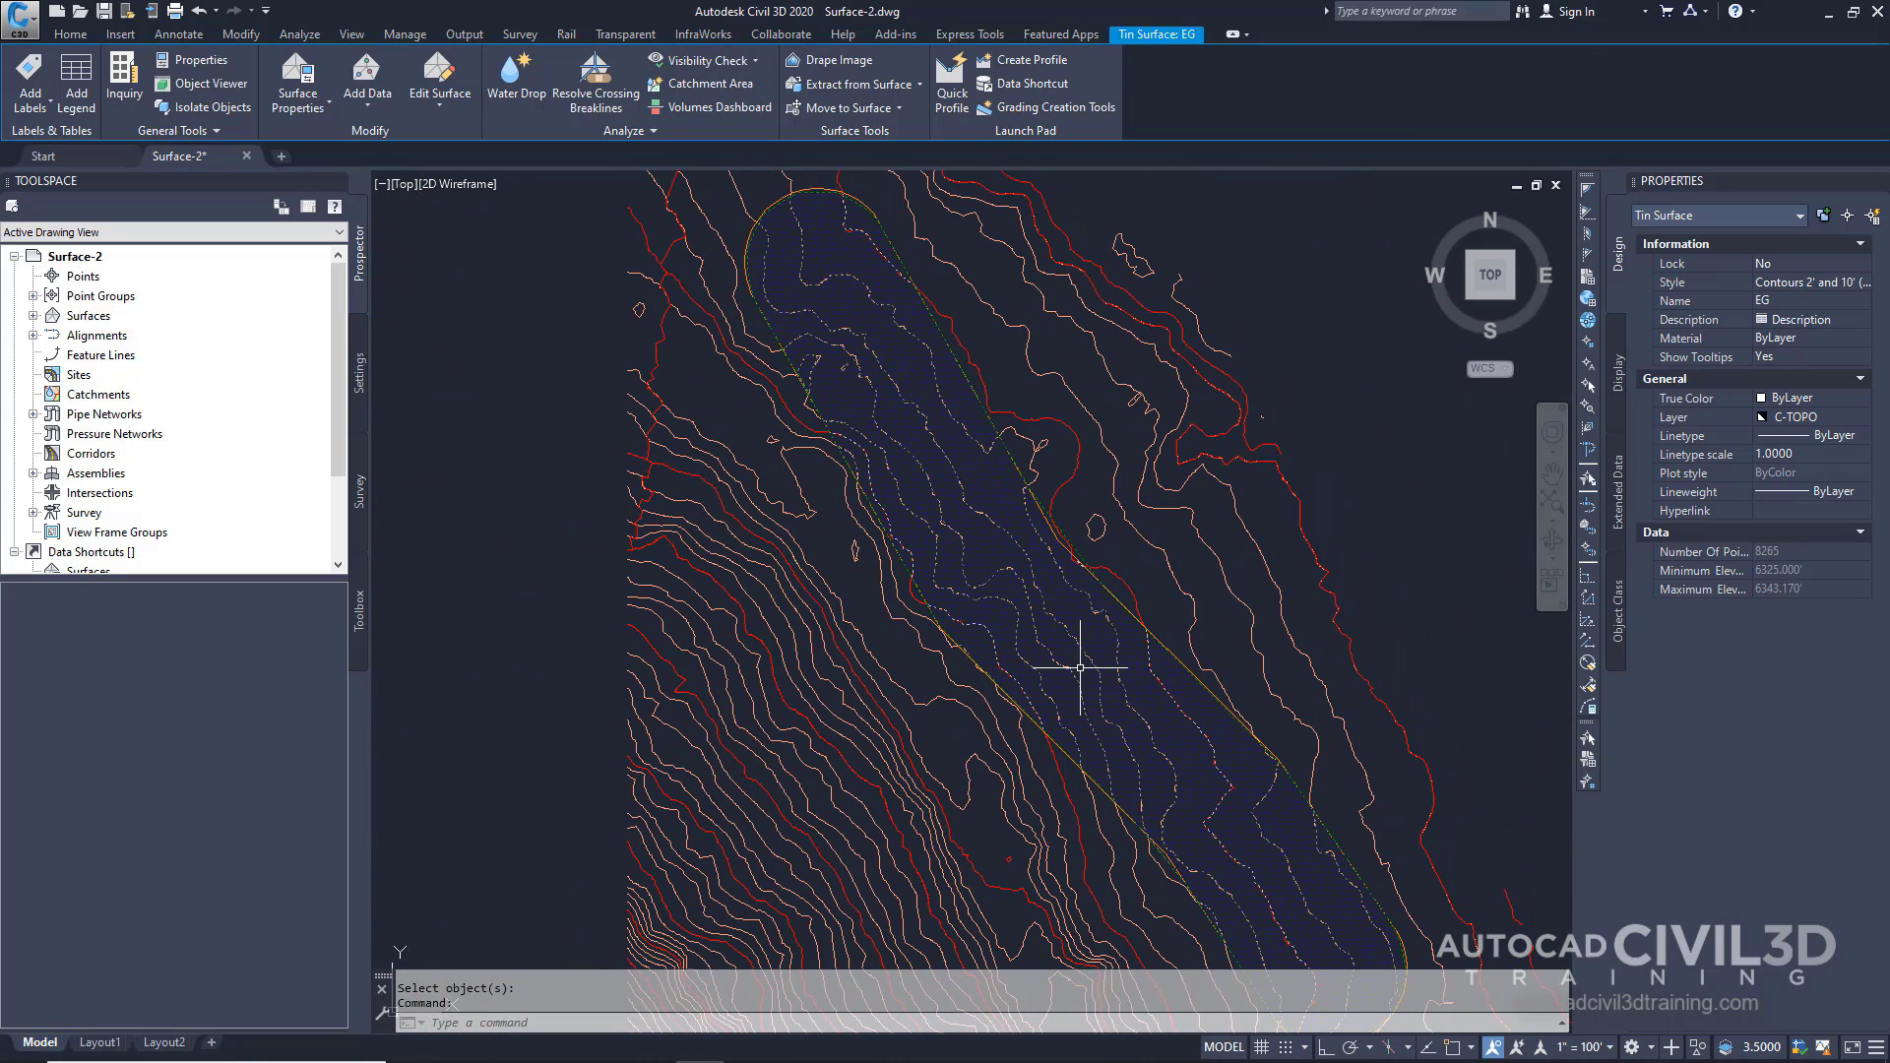
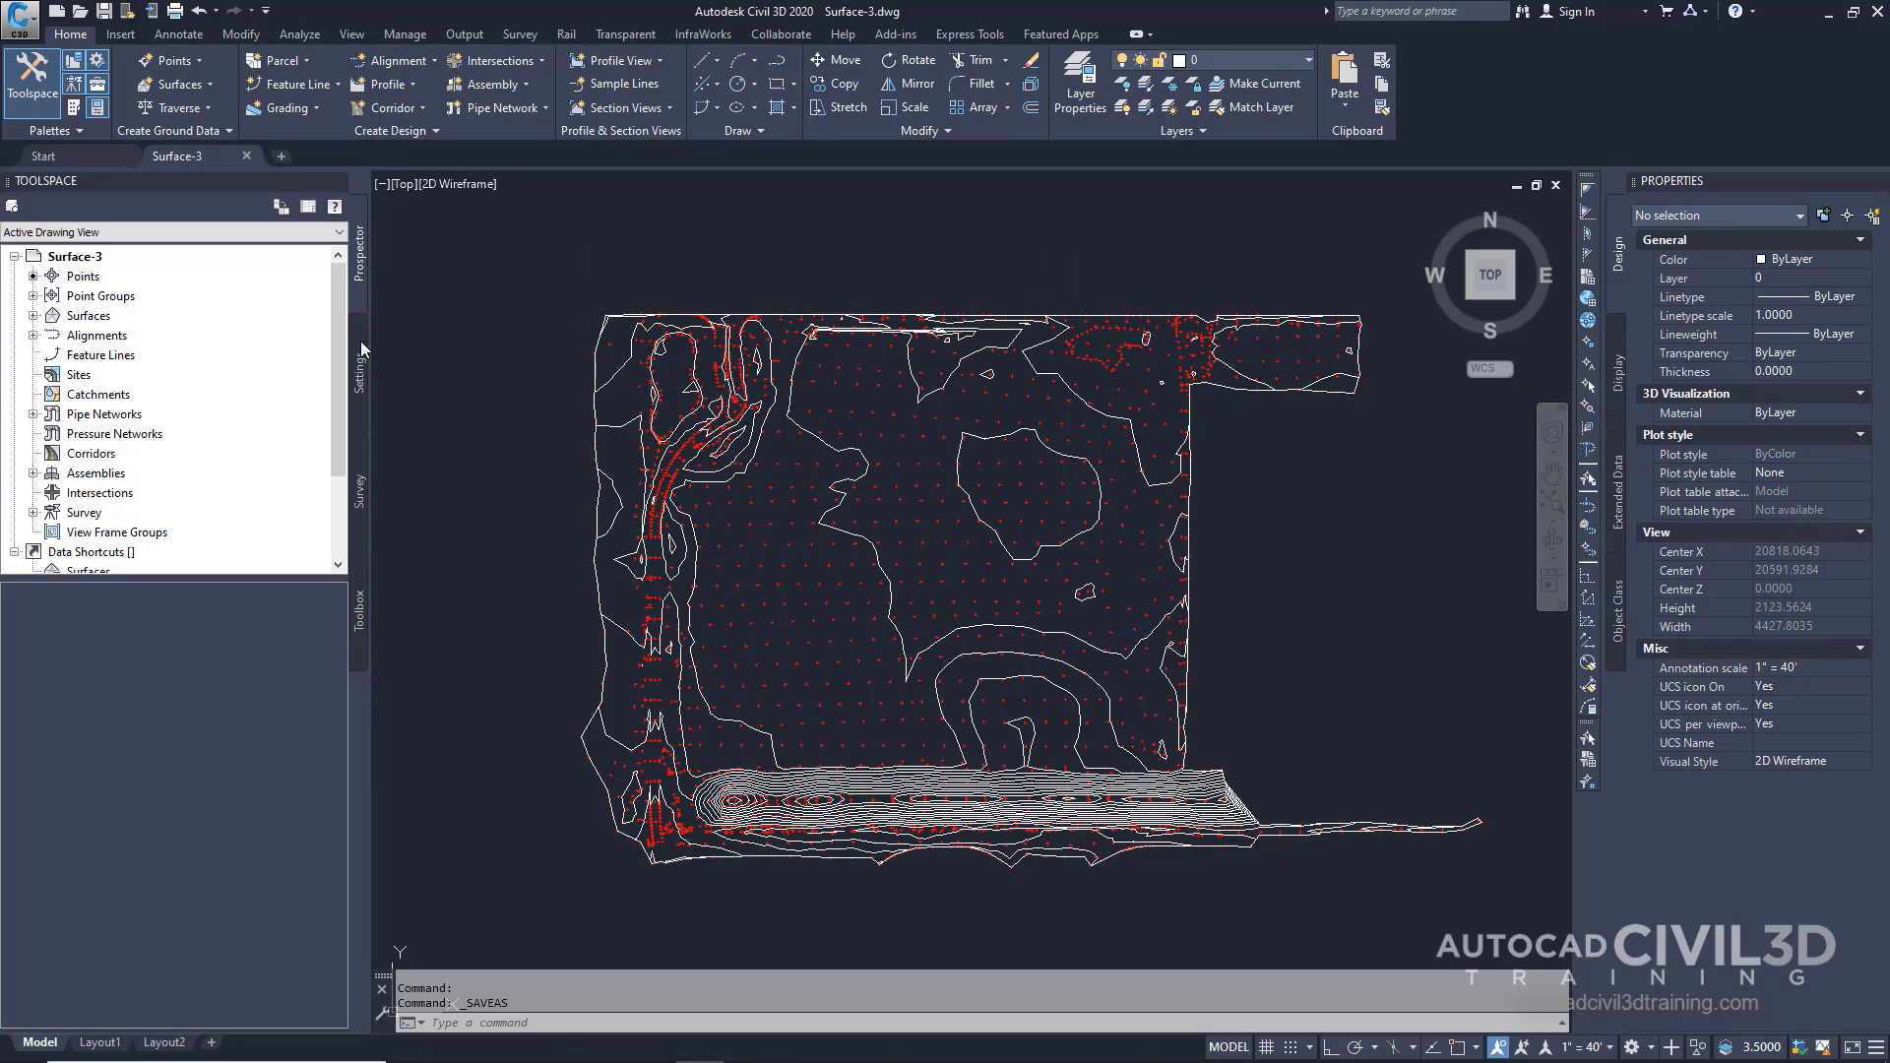
- Show the Surface-3 drawing's settings in the Active Drawing Settings View and expand the Surface collection
left_click(360, 375)
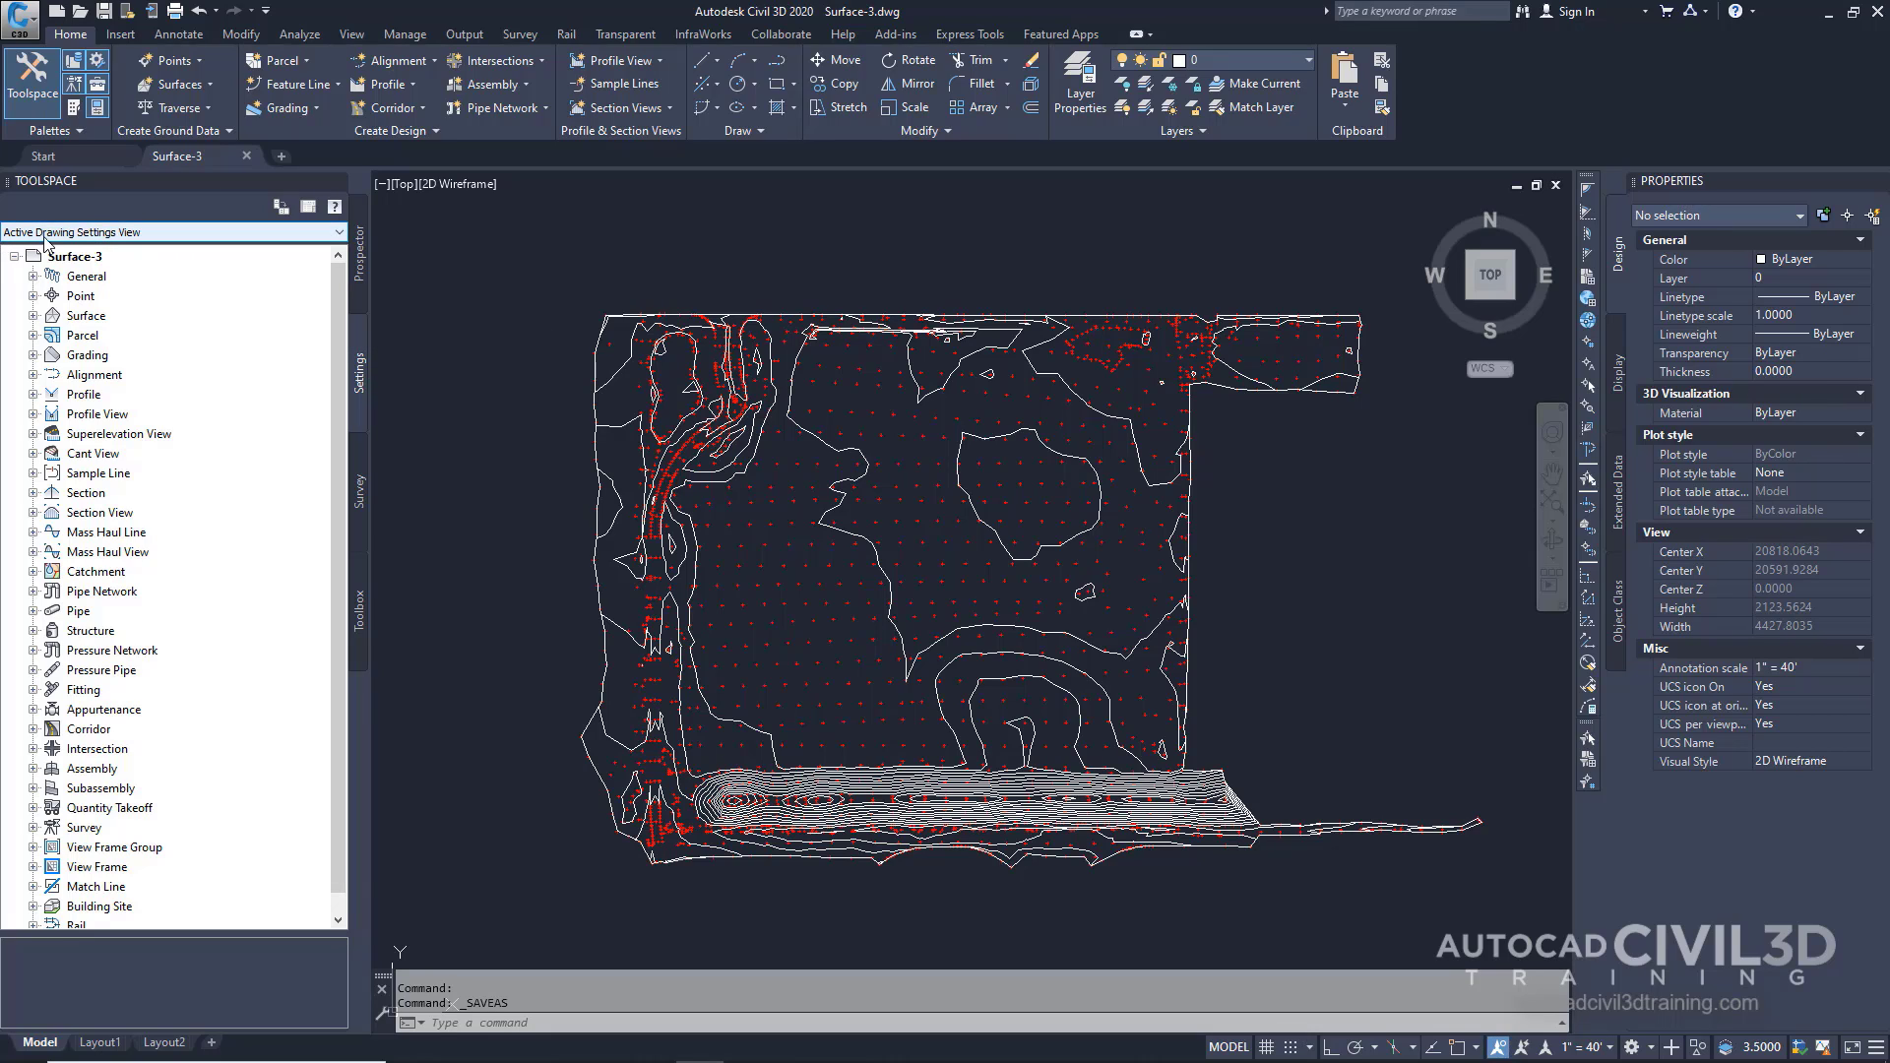
left_click(169, 232)
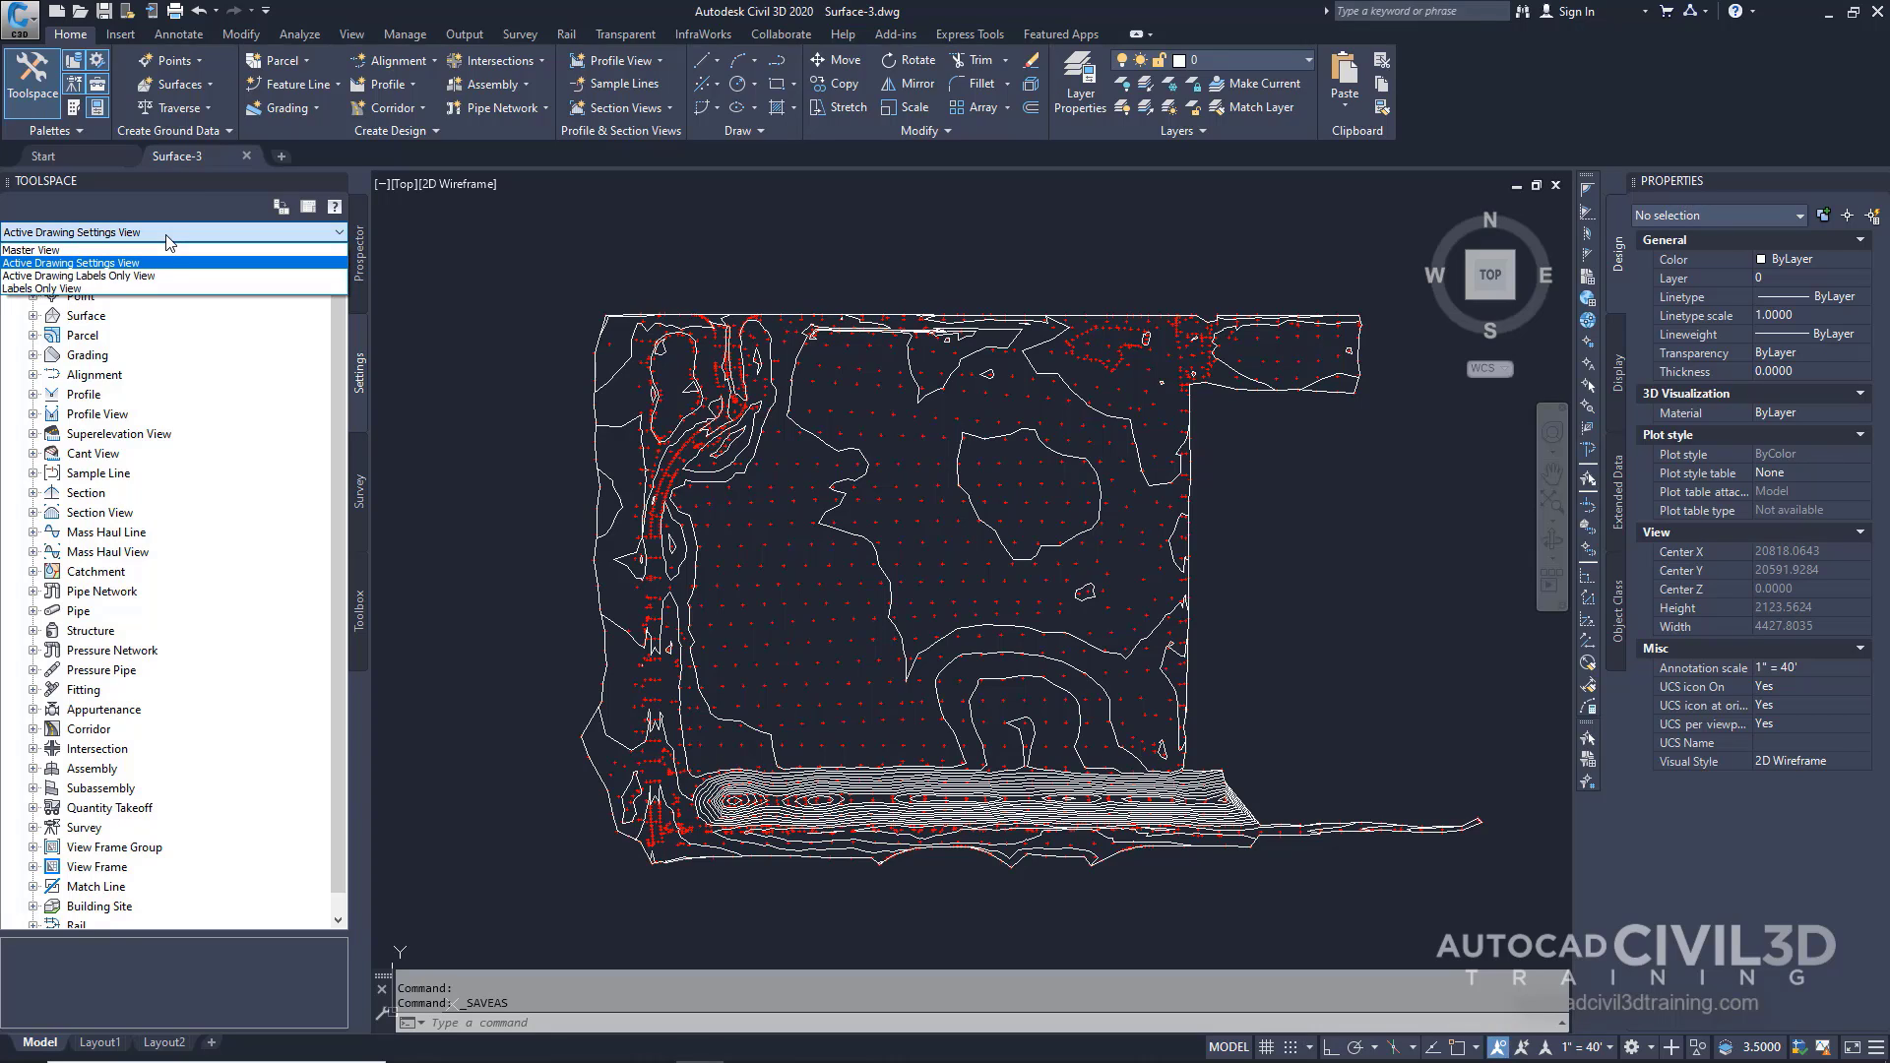
left_click(99, 264)
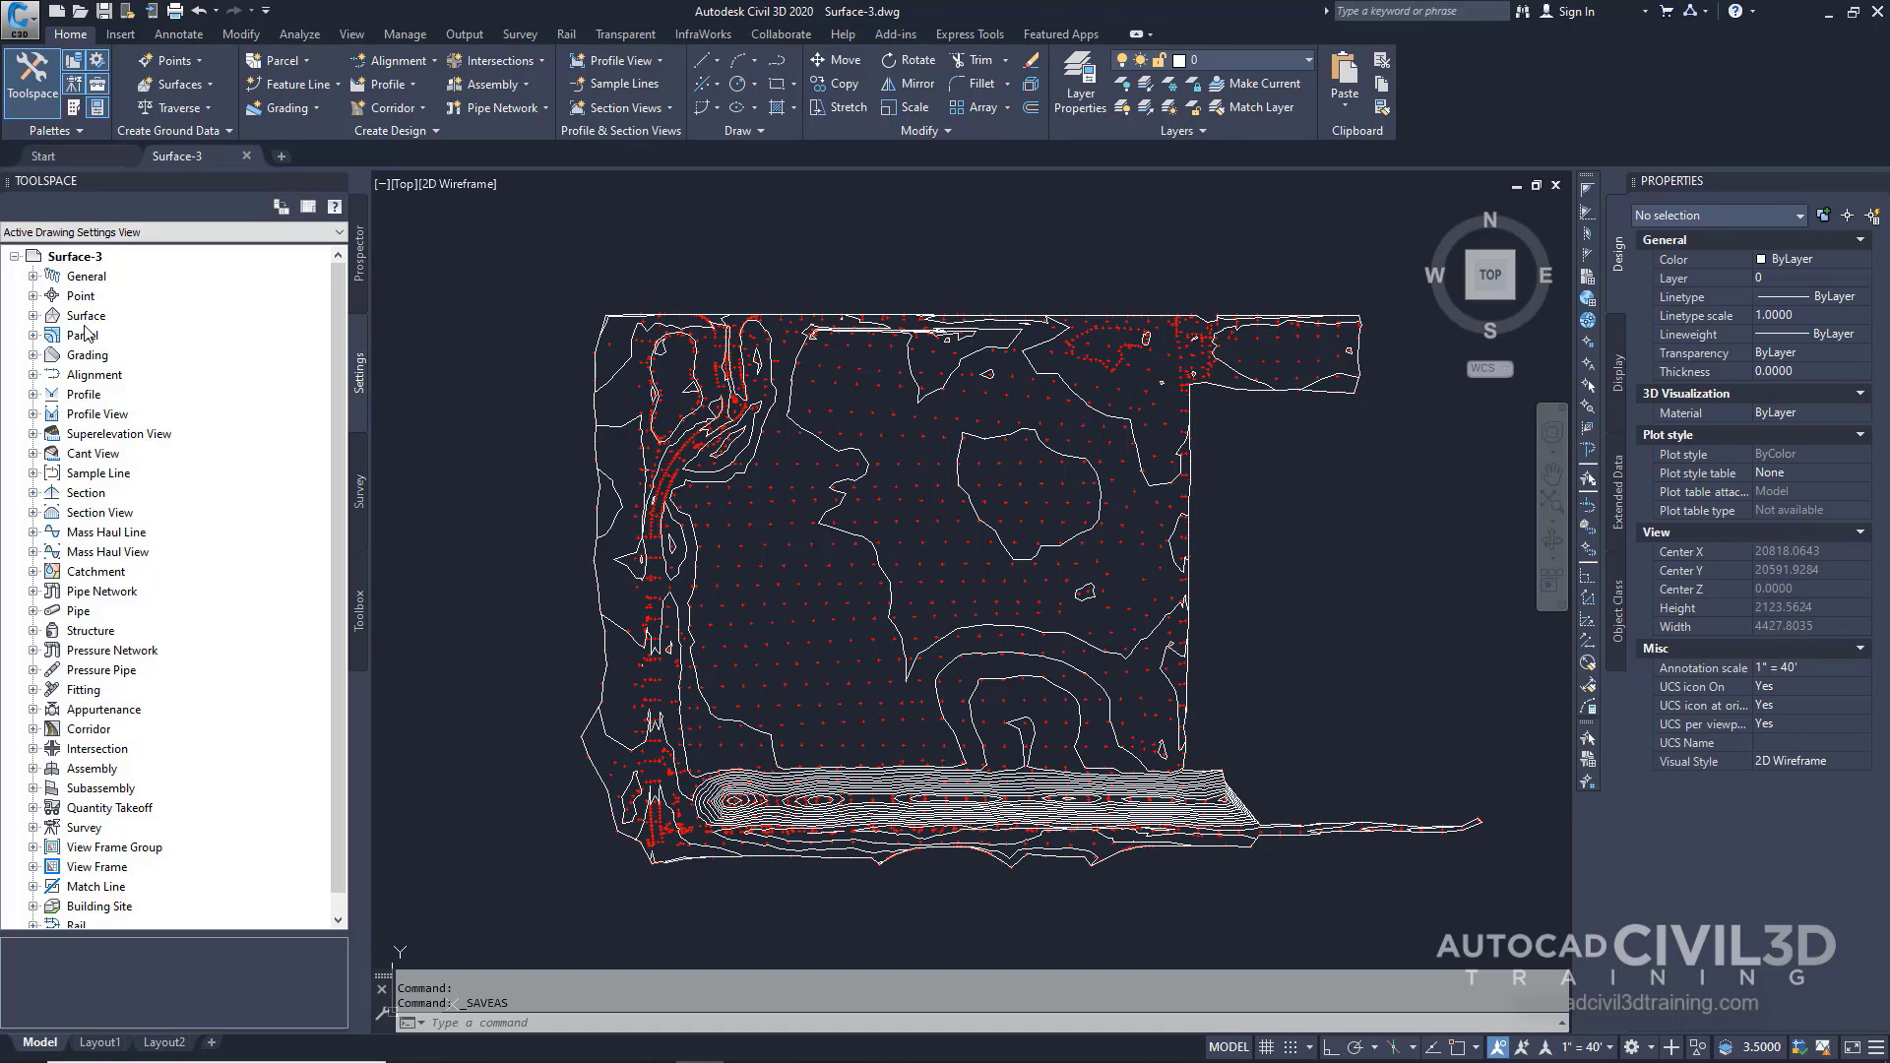
left_click(32, 316)
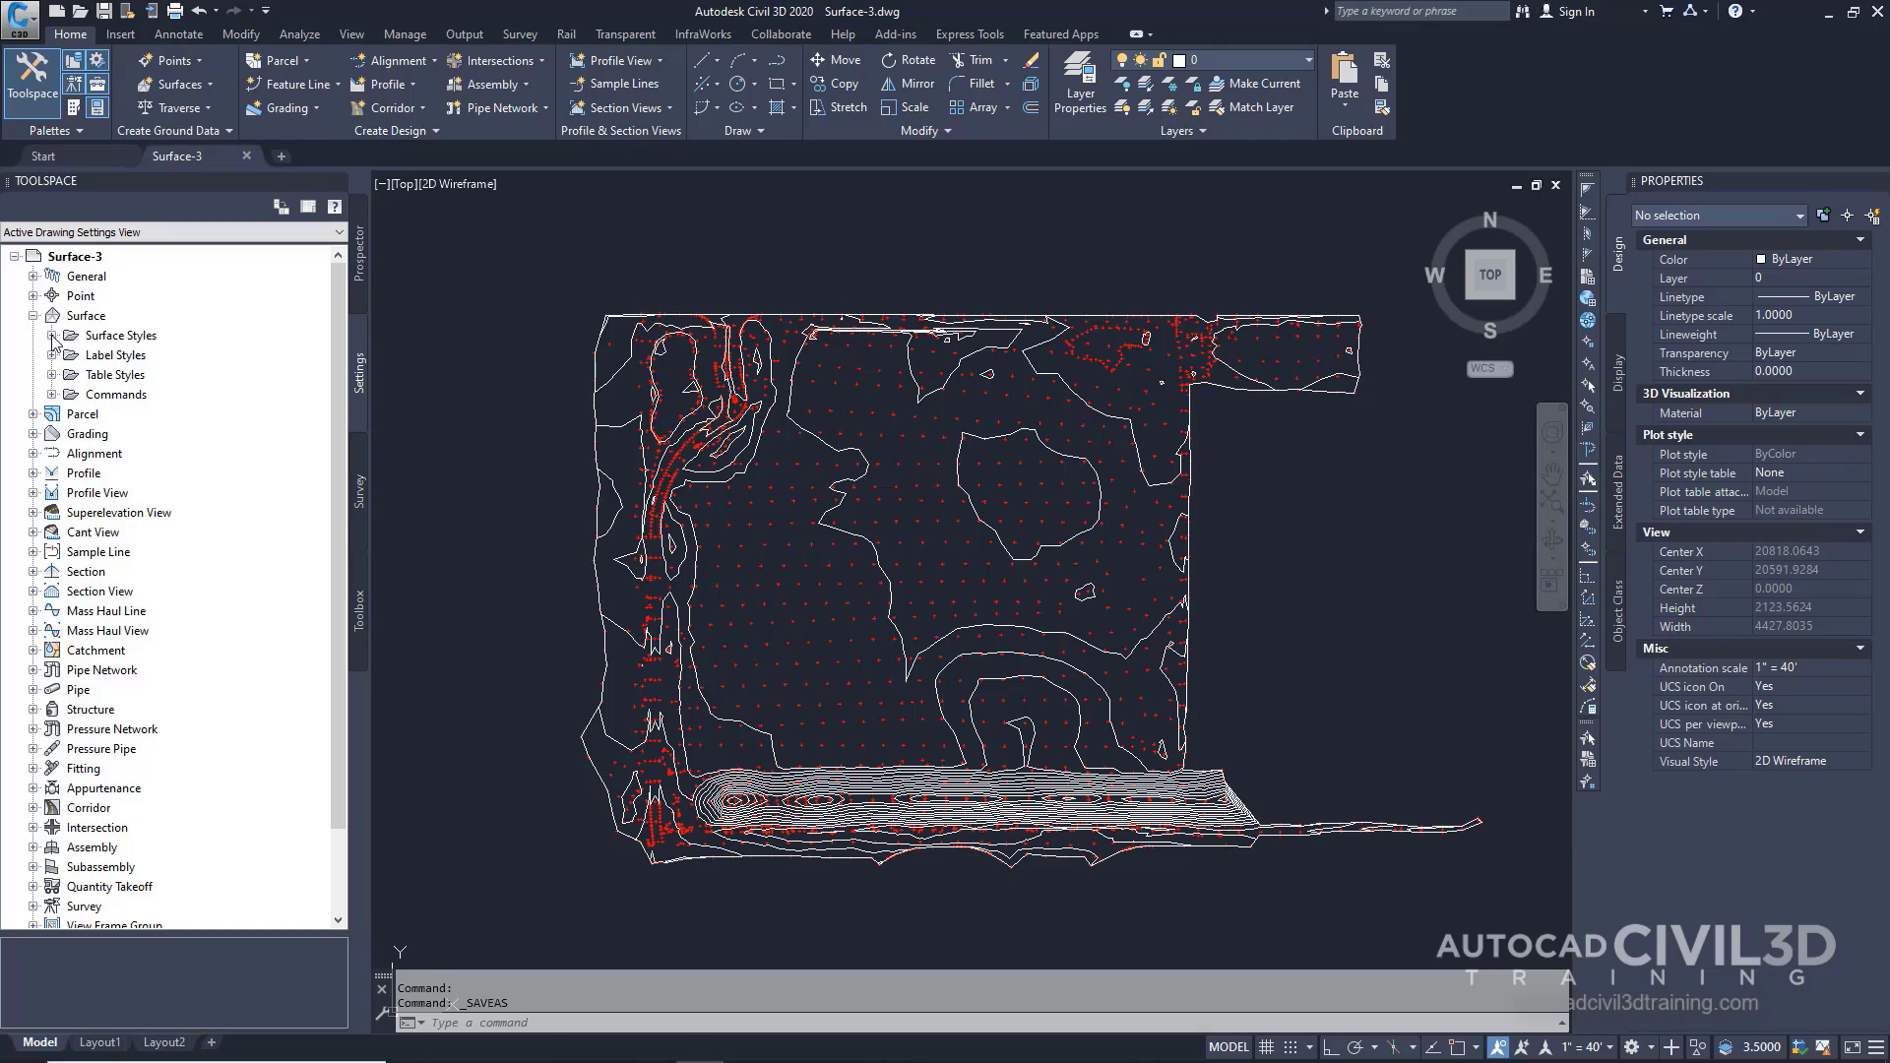
- Edit the Standard surface style to turn off the Points component in plan view and apply the change
left_click(52, 336)
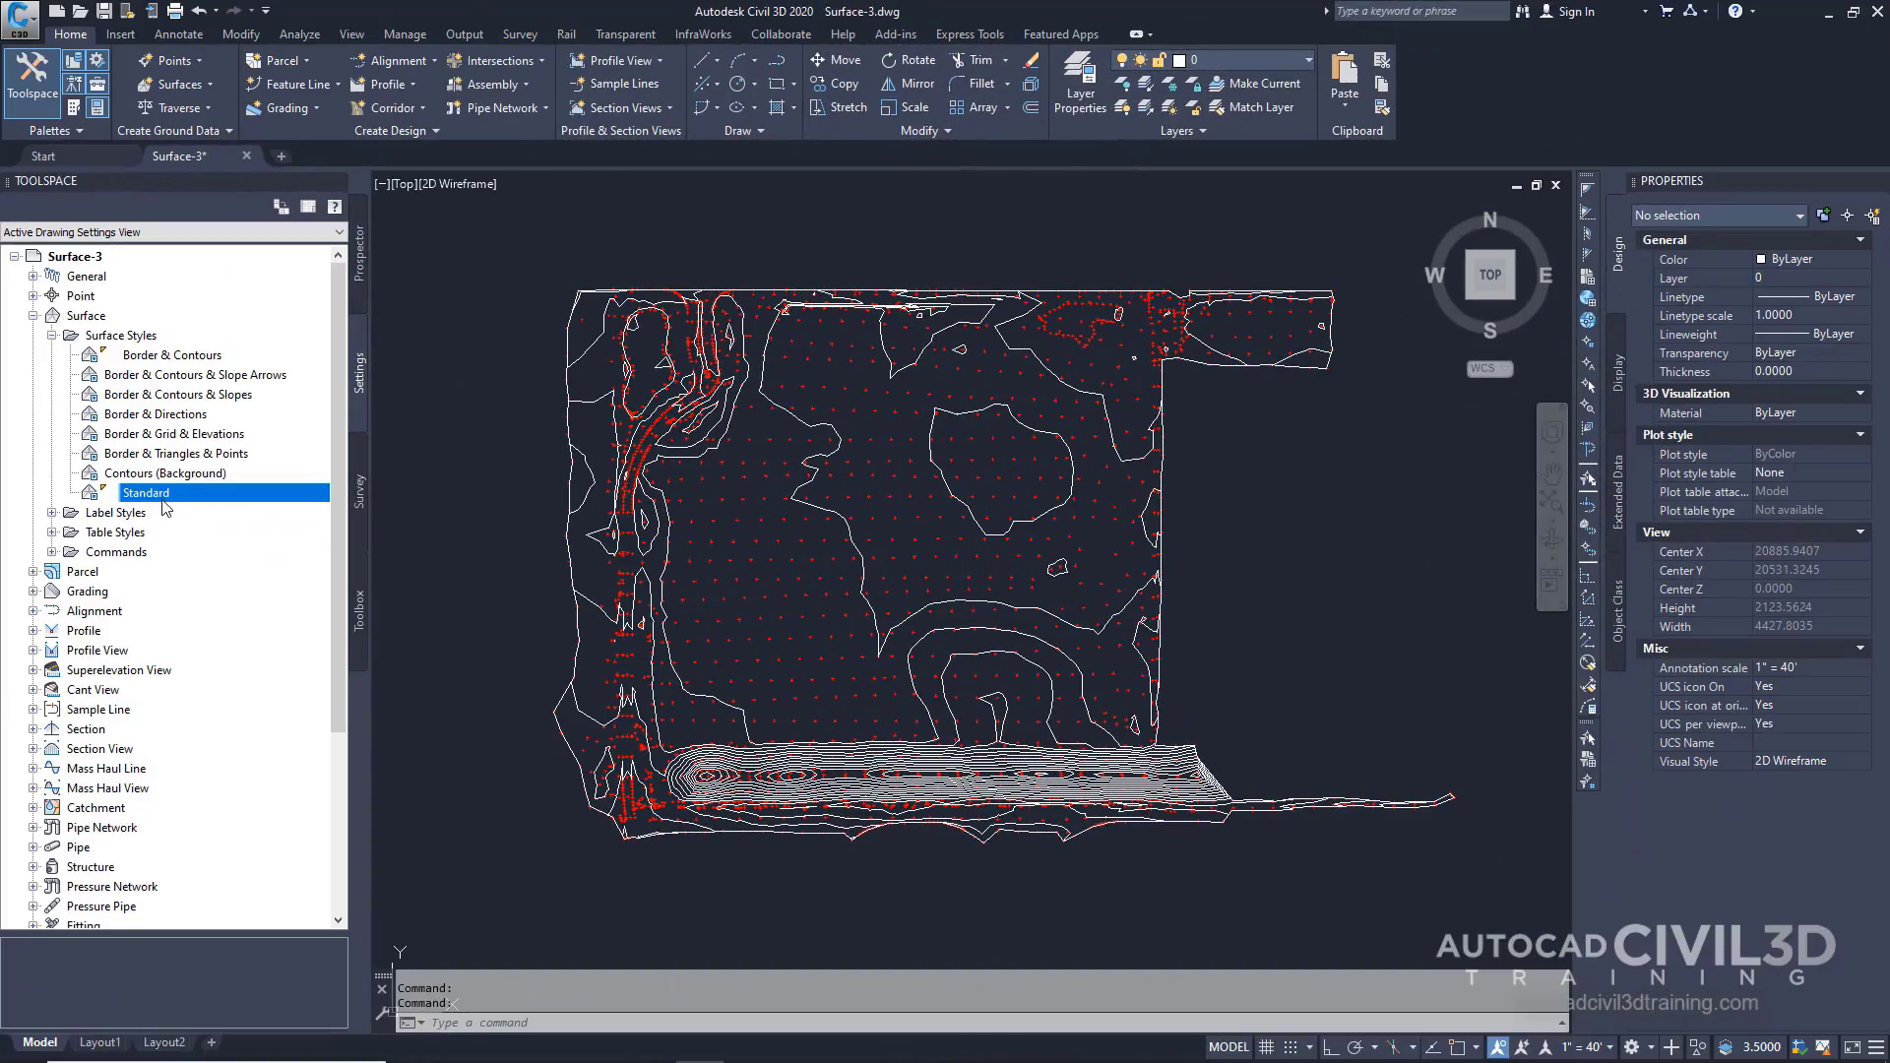
right_click(161, 501)
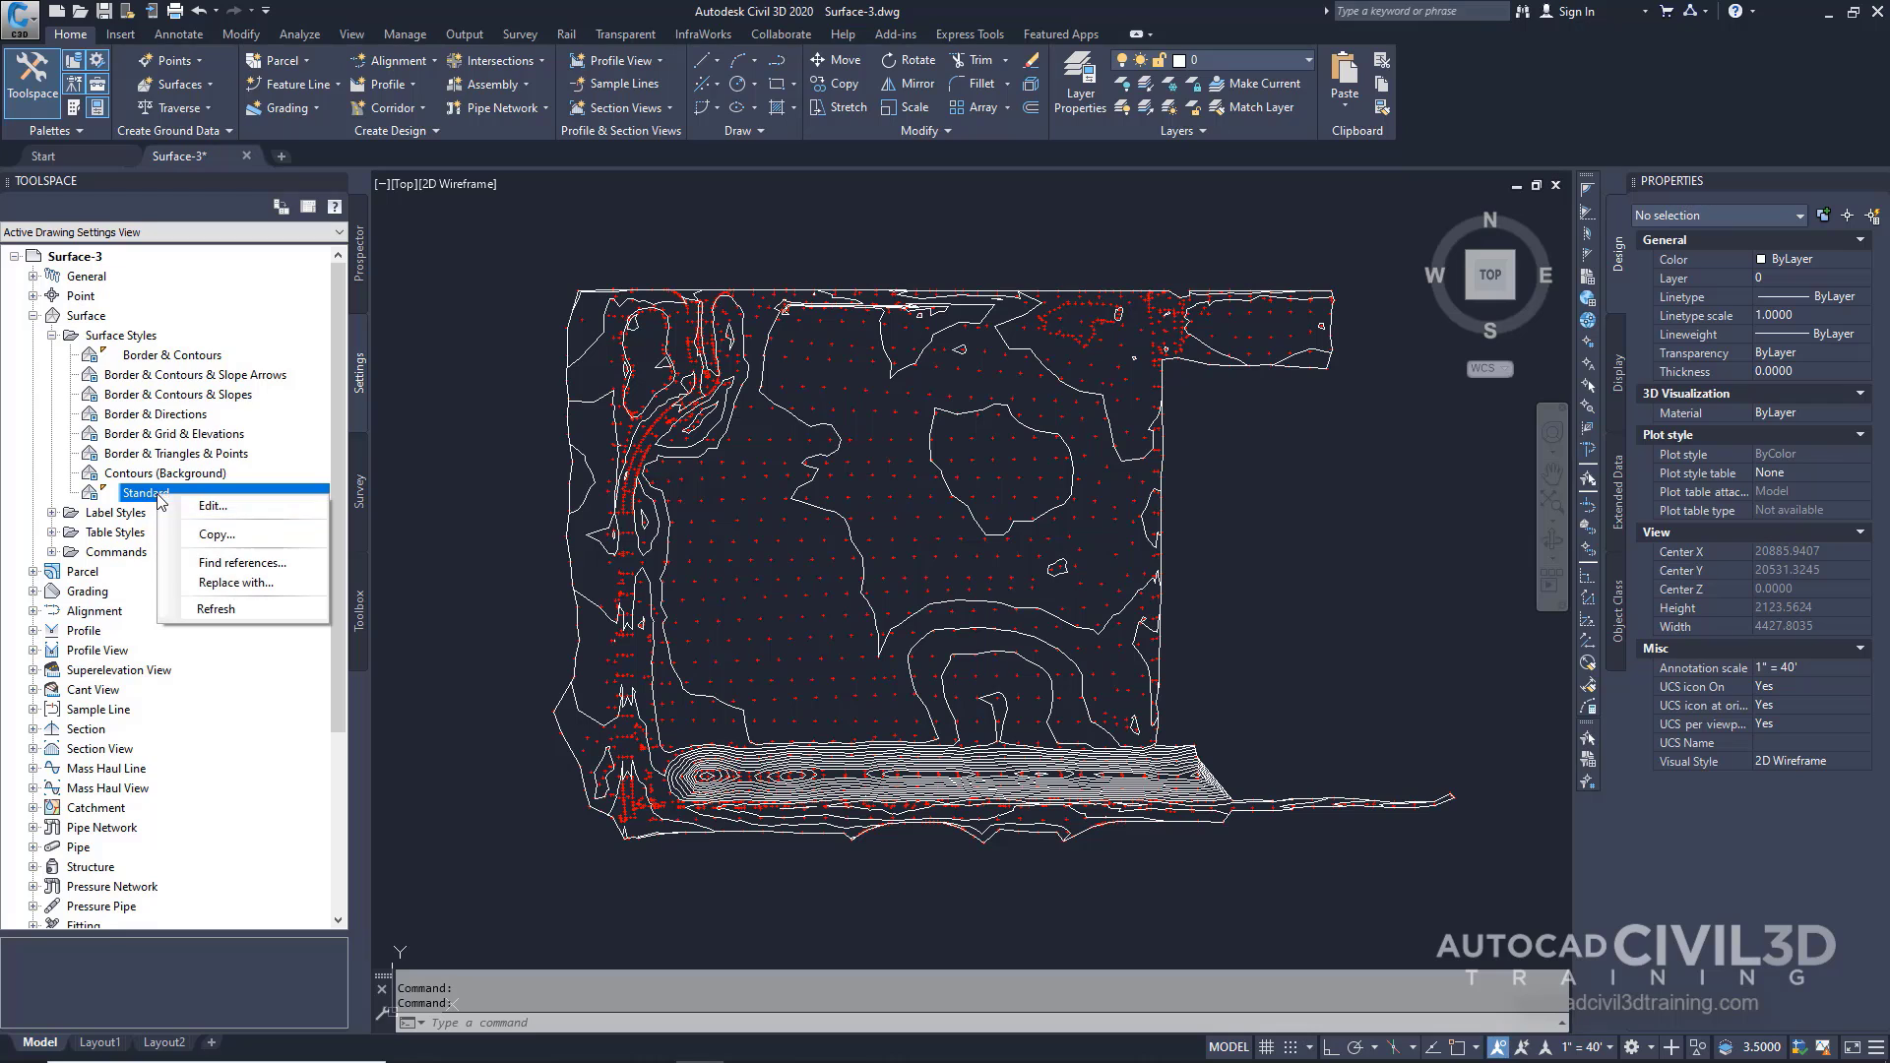
left_click(209, 506)
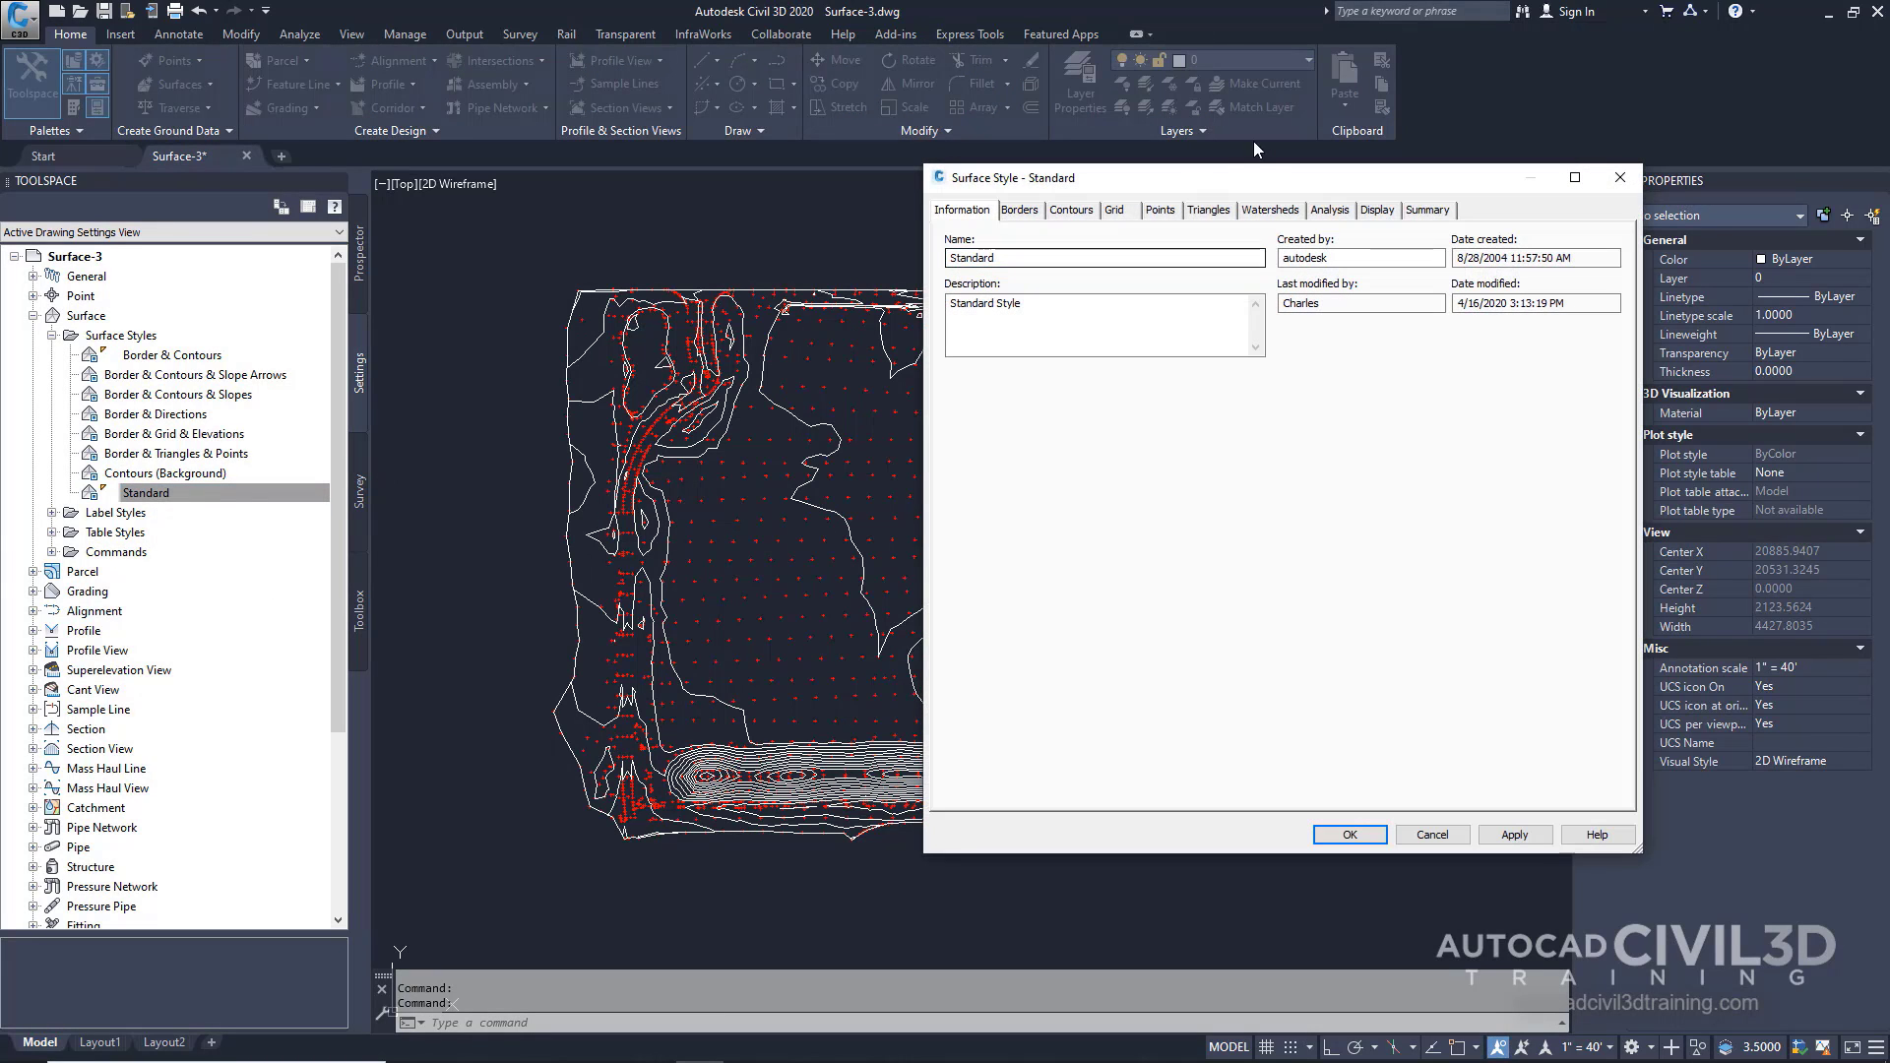
left_click_drag(1253, 180, 1216, 207)
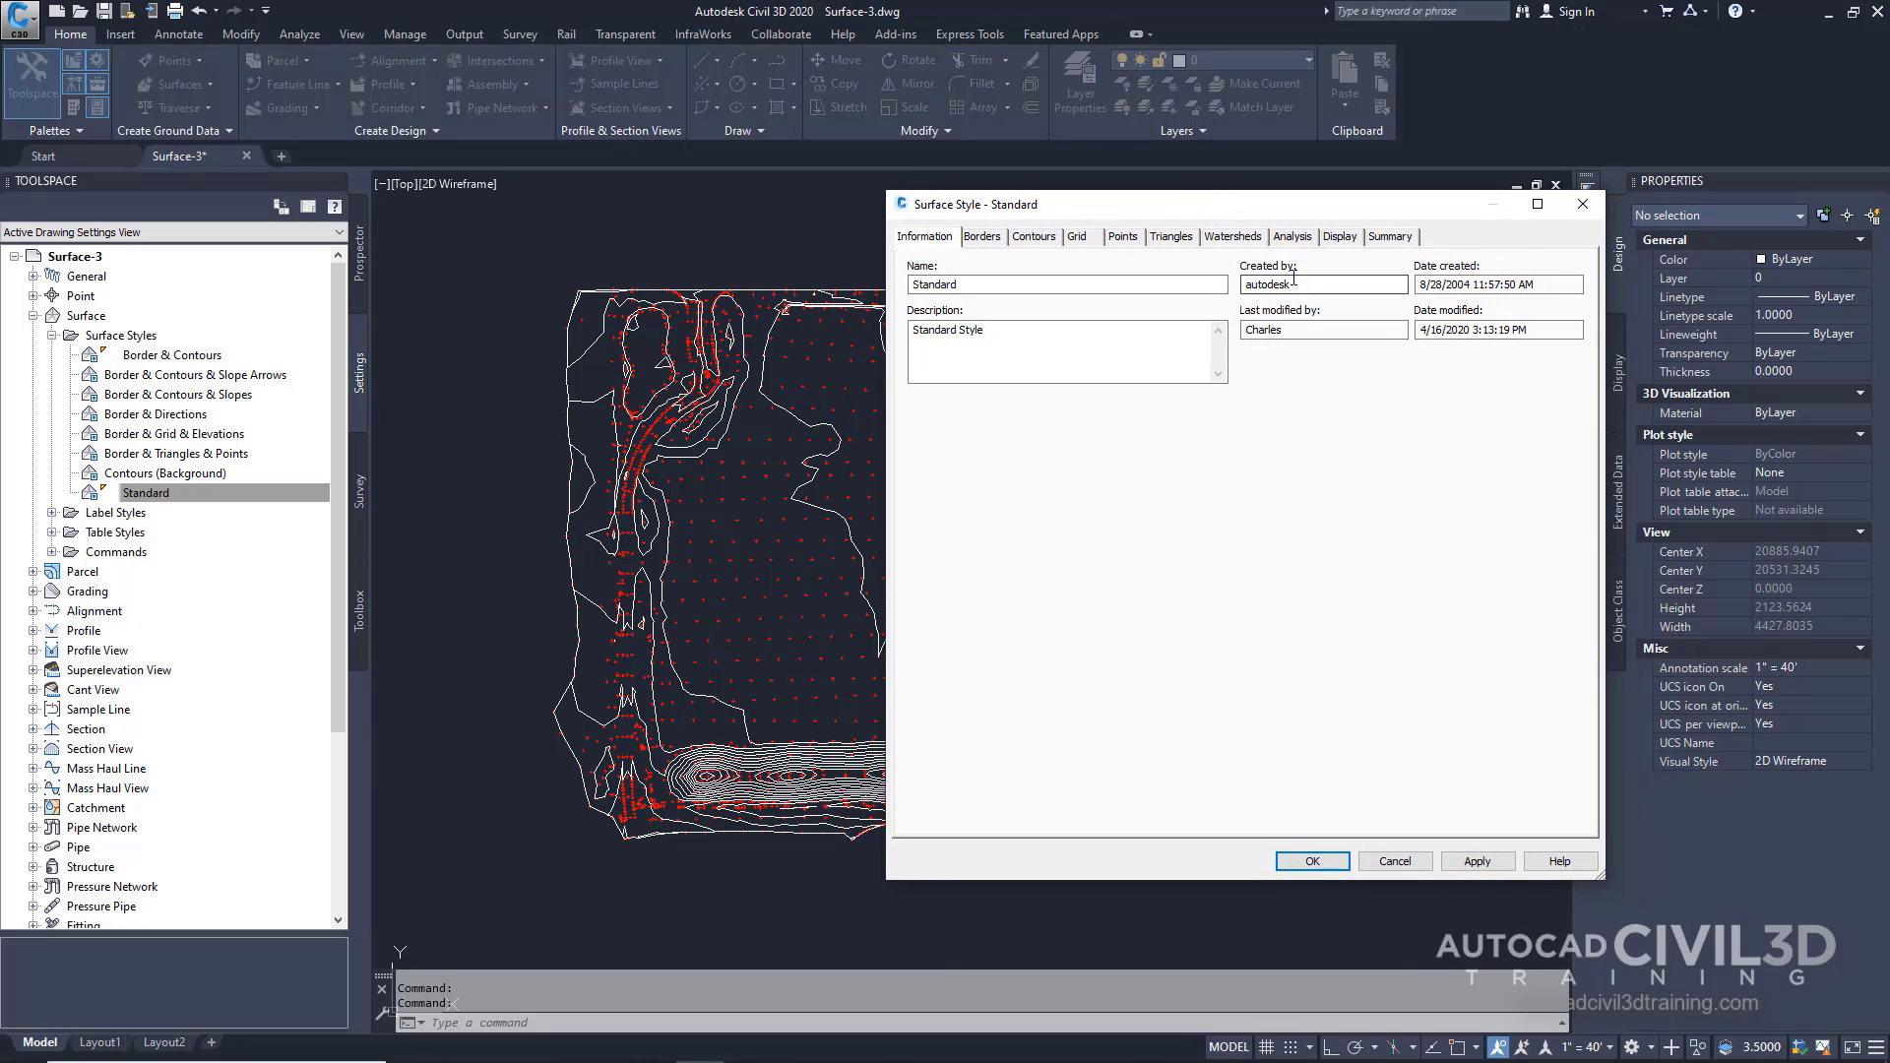
left_click(1341, 237)
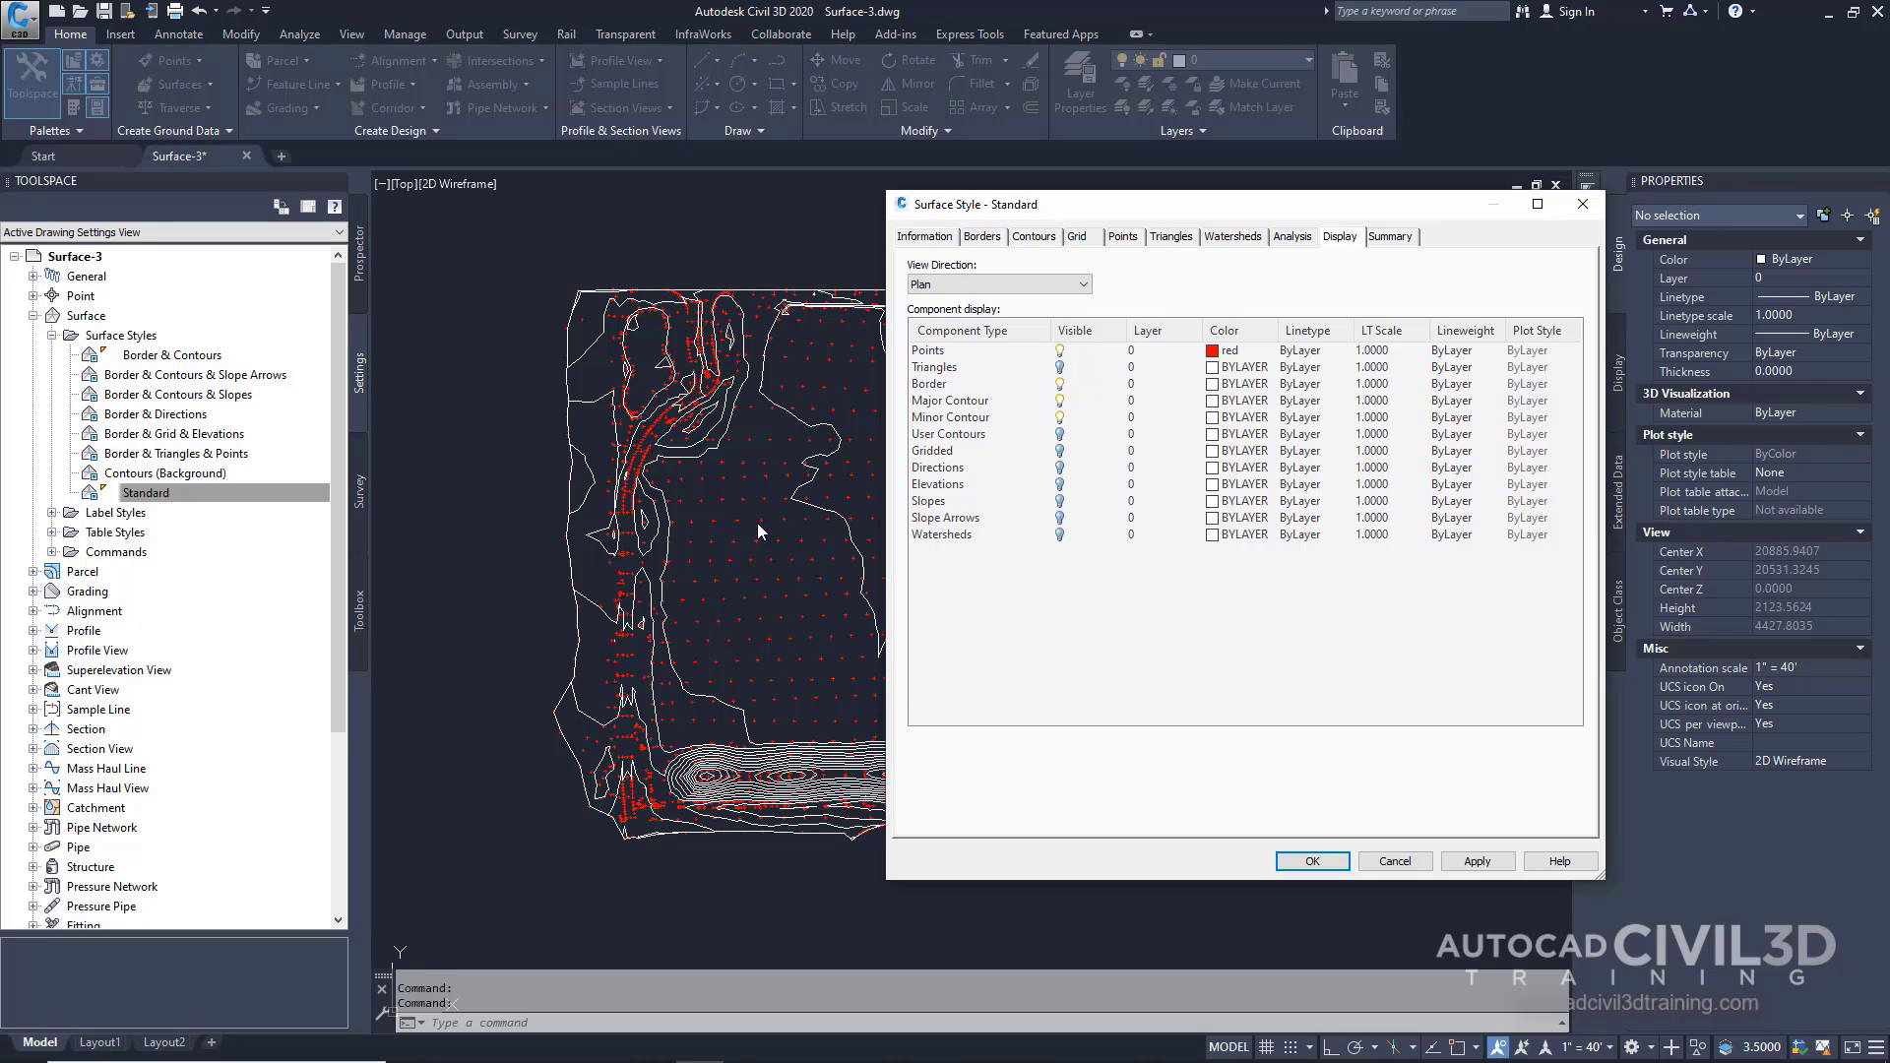
left_click(1060, 352)
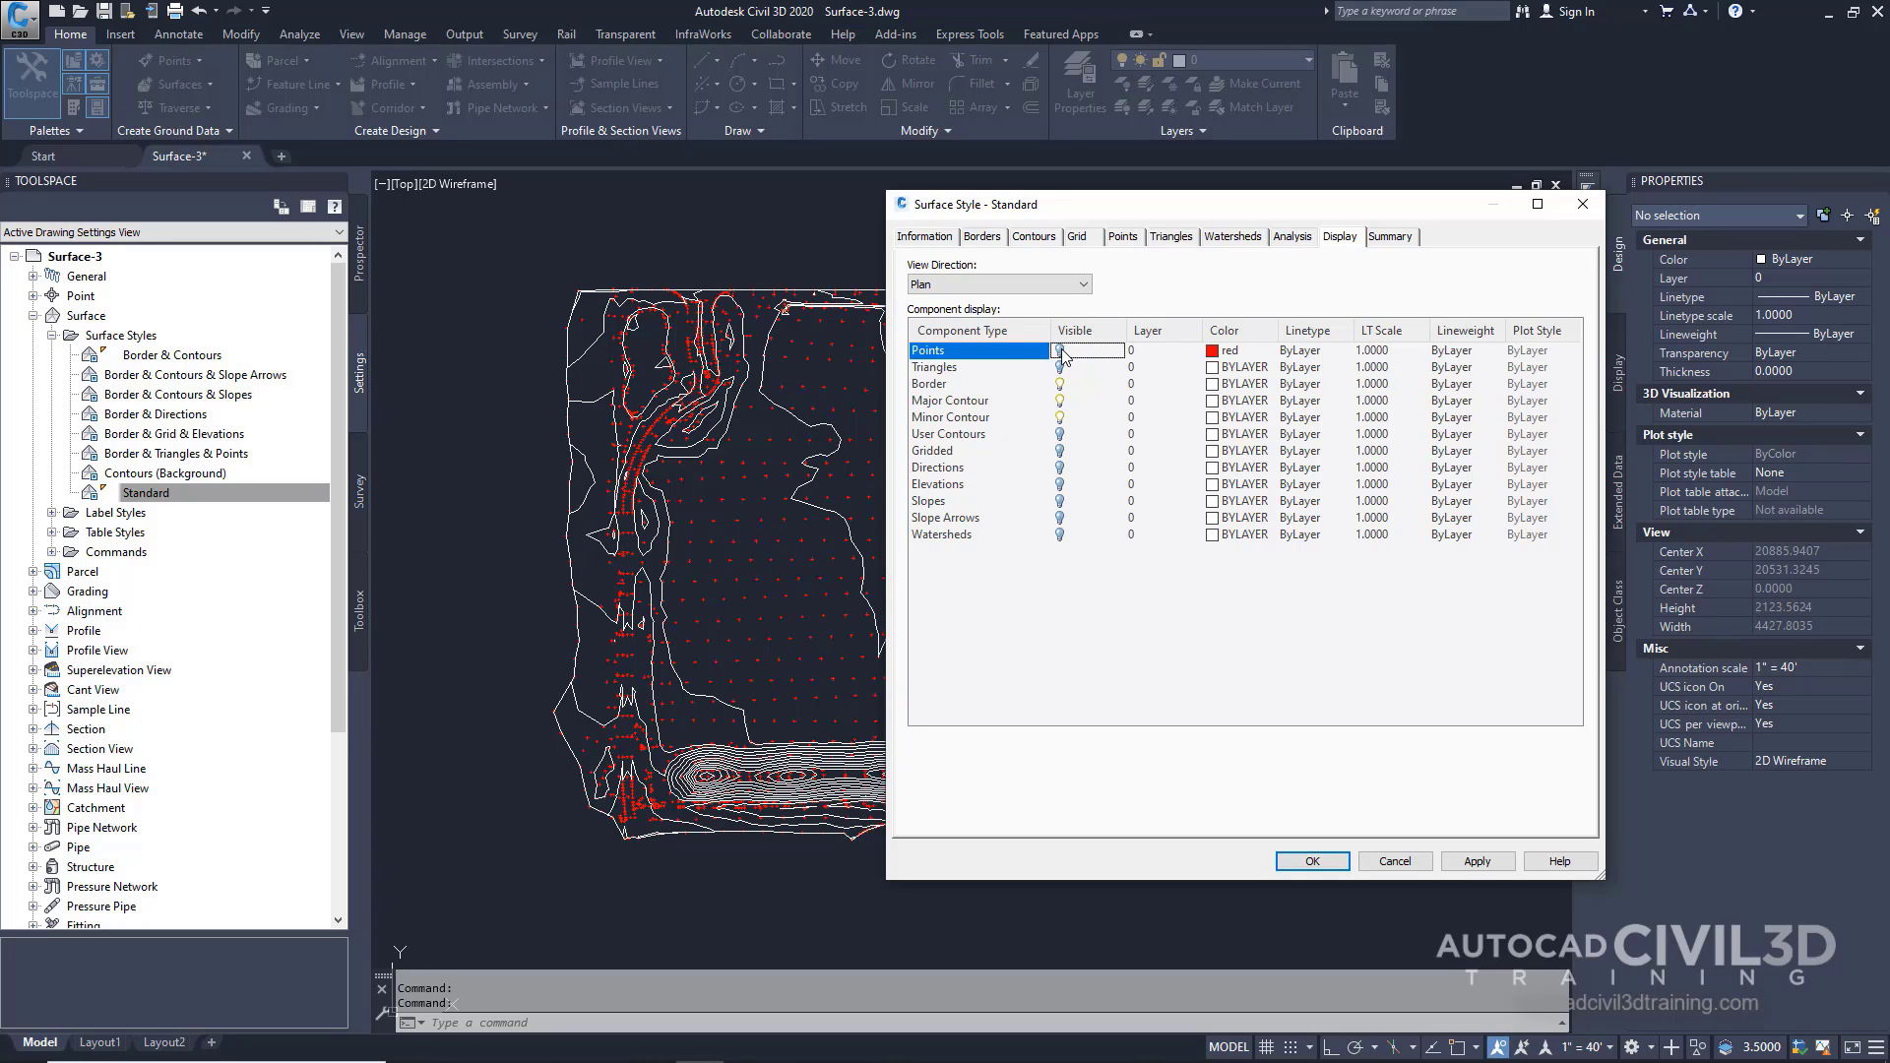
left_click(1510, 861)
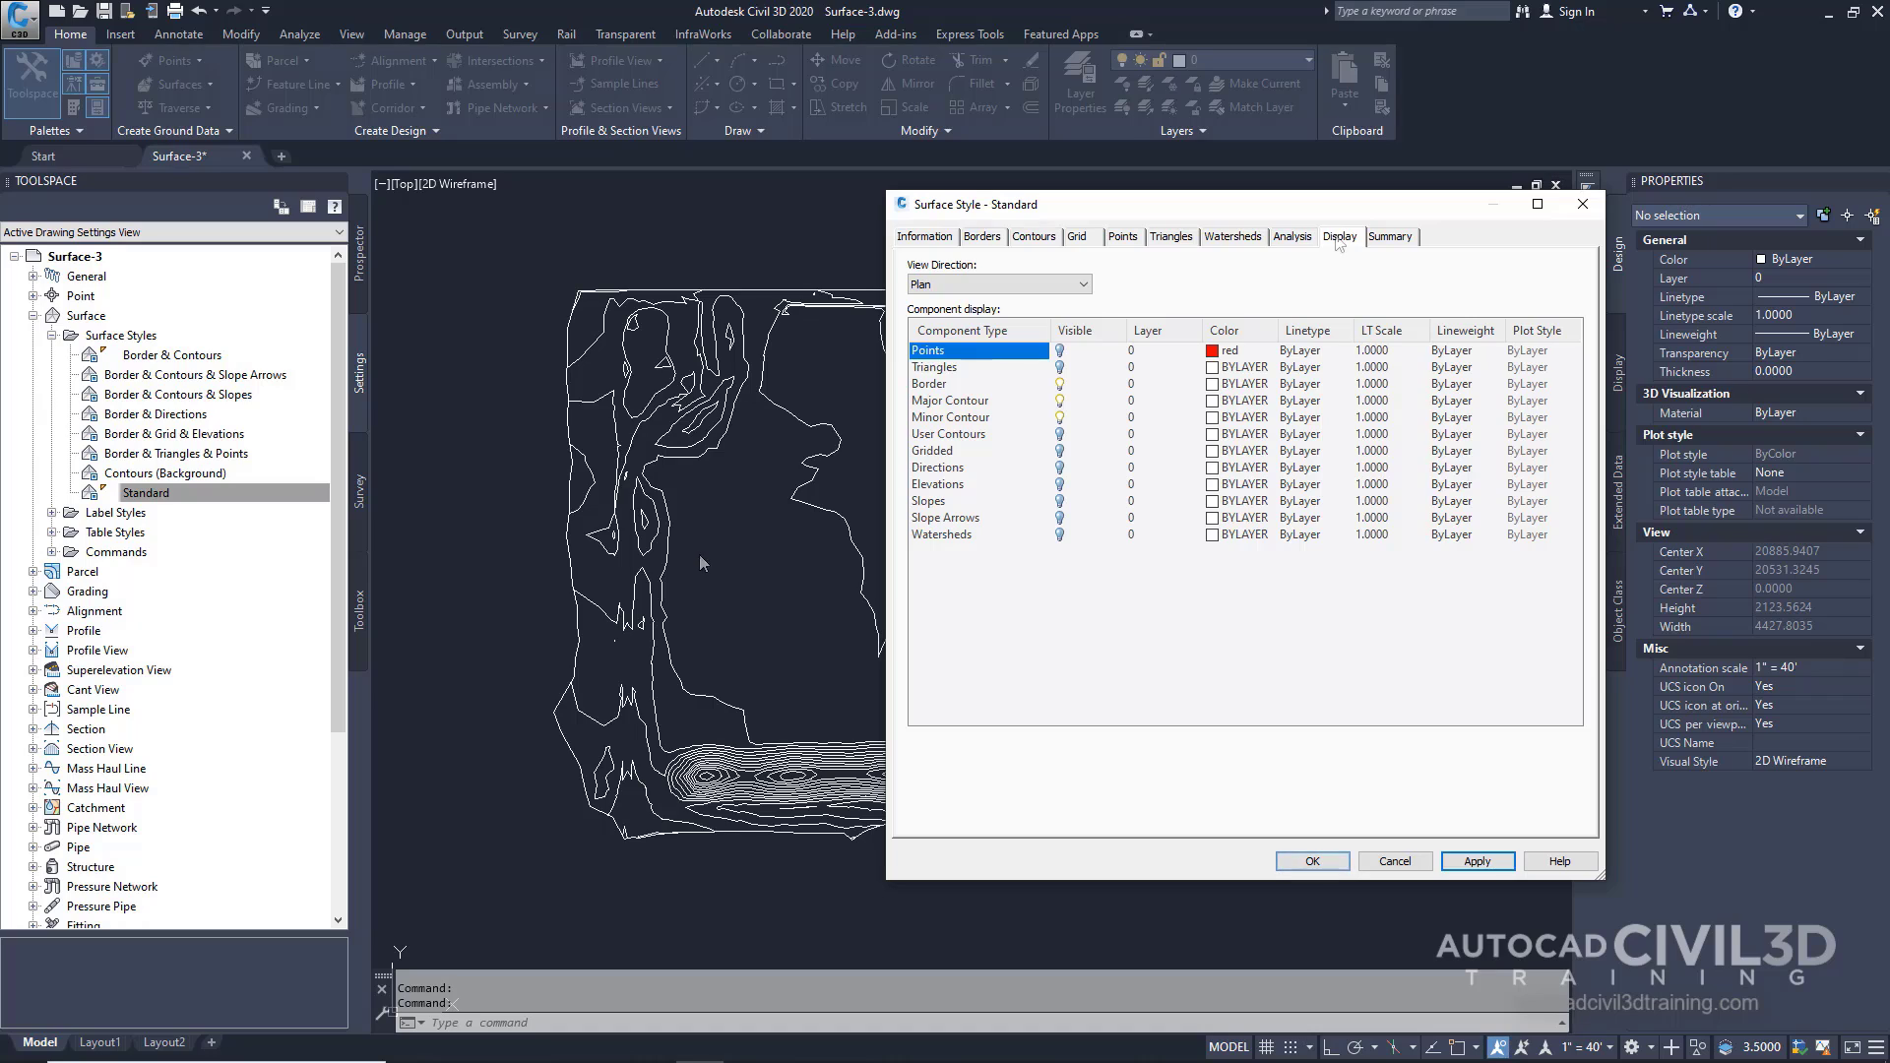
- Set Display Depression Contours to True in the Standard style's contour settings
left_click(1036, 237)
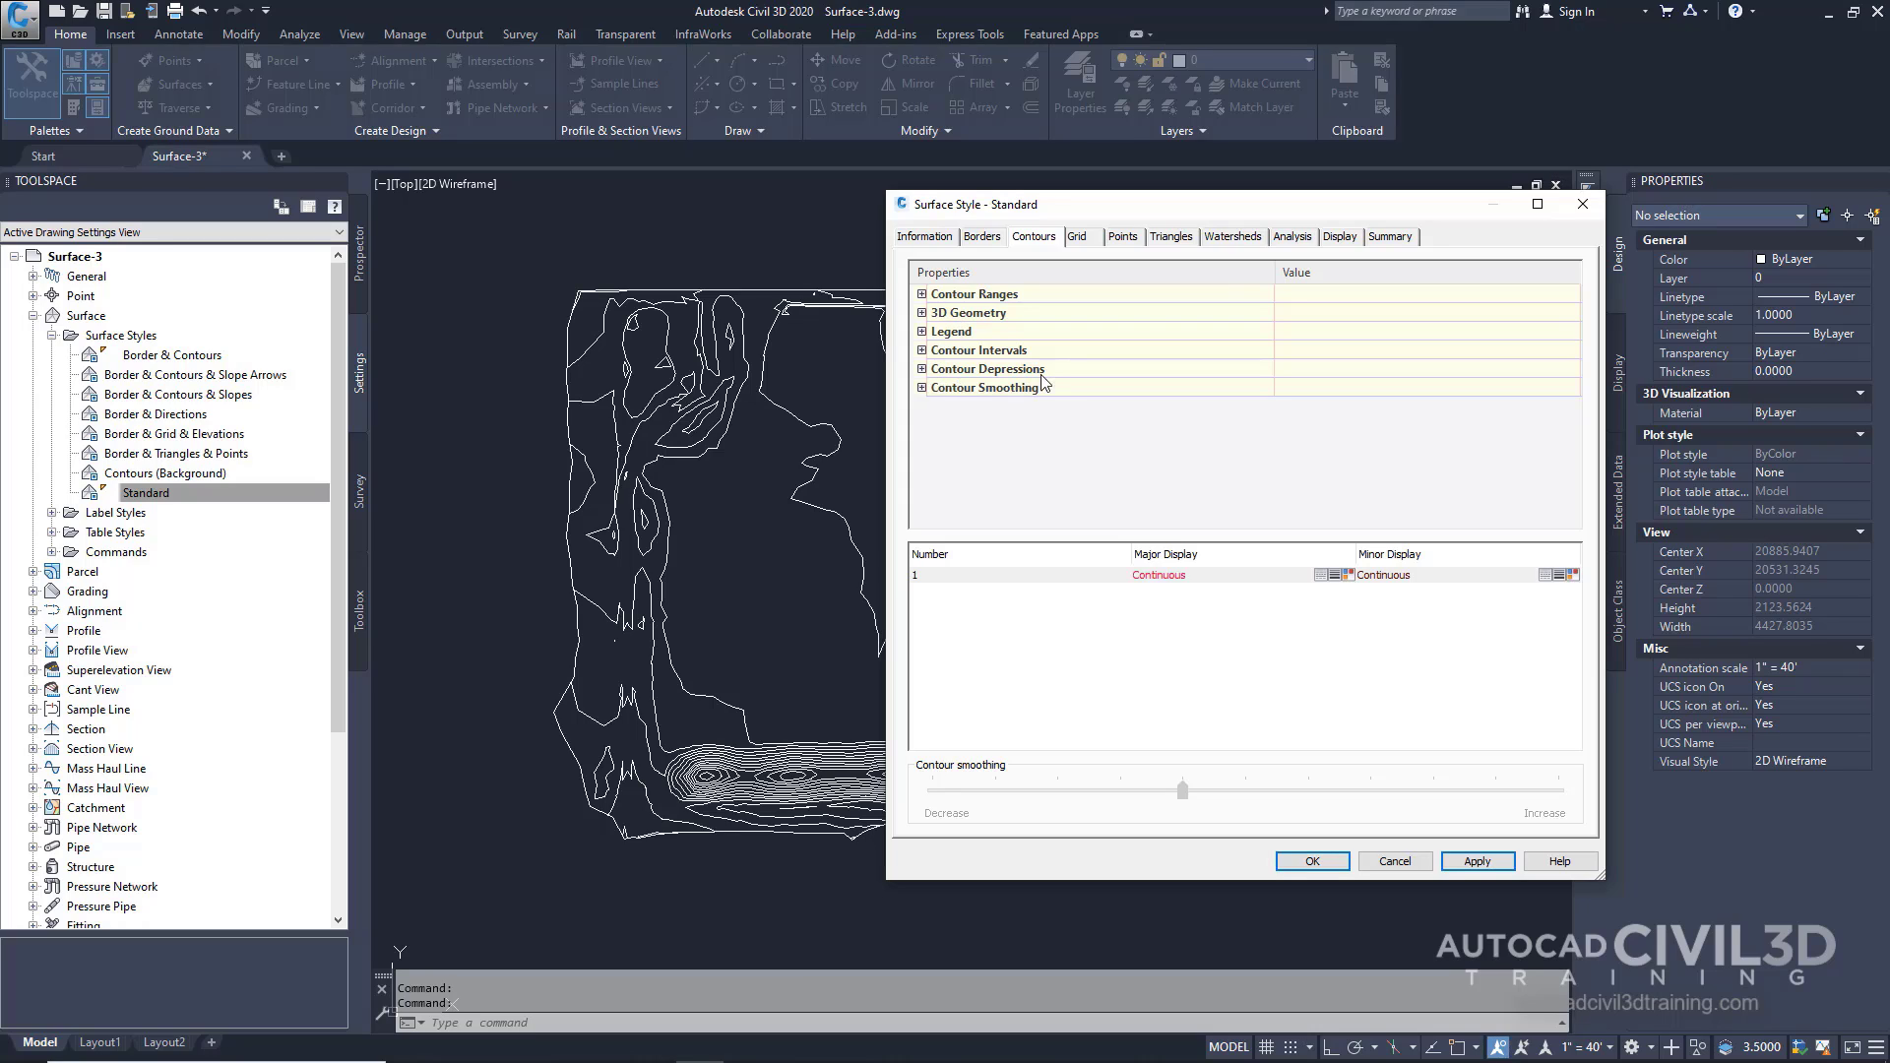
left_click(922, 370)
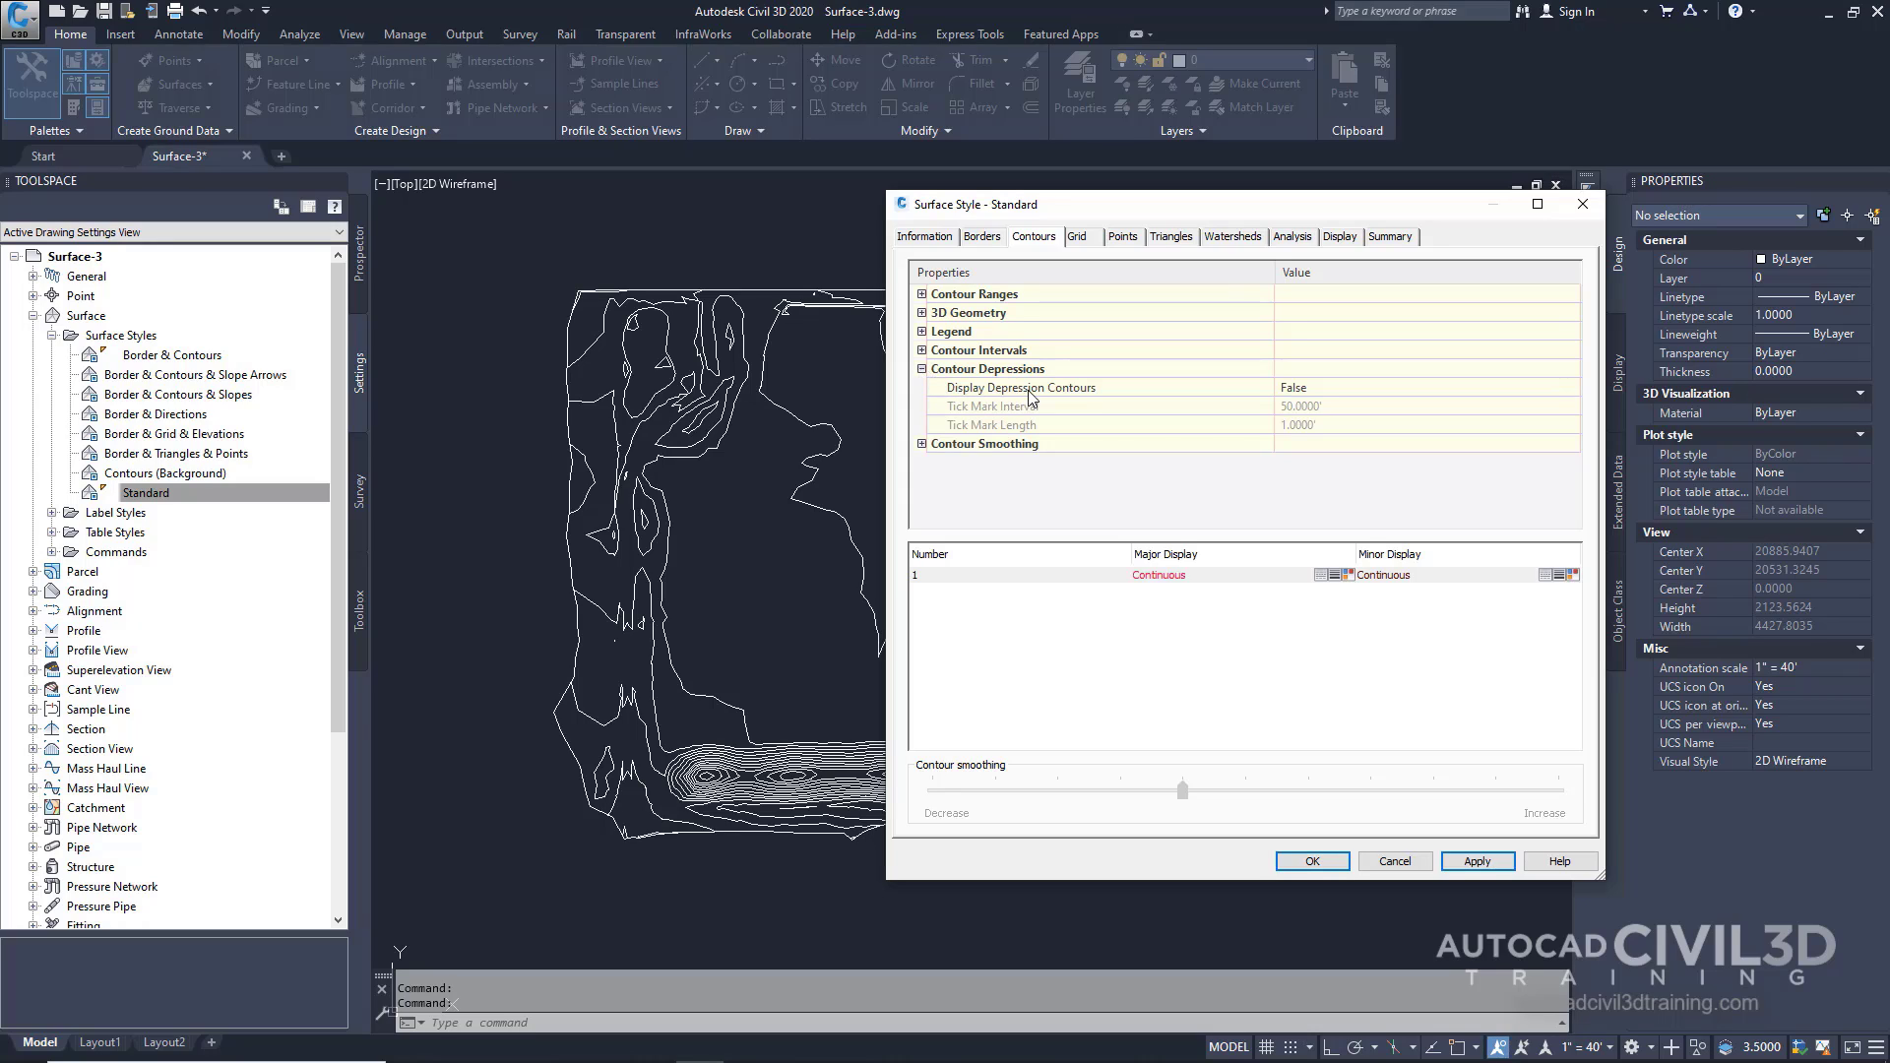
left_click(1338, 387)
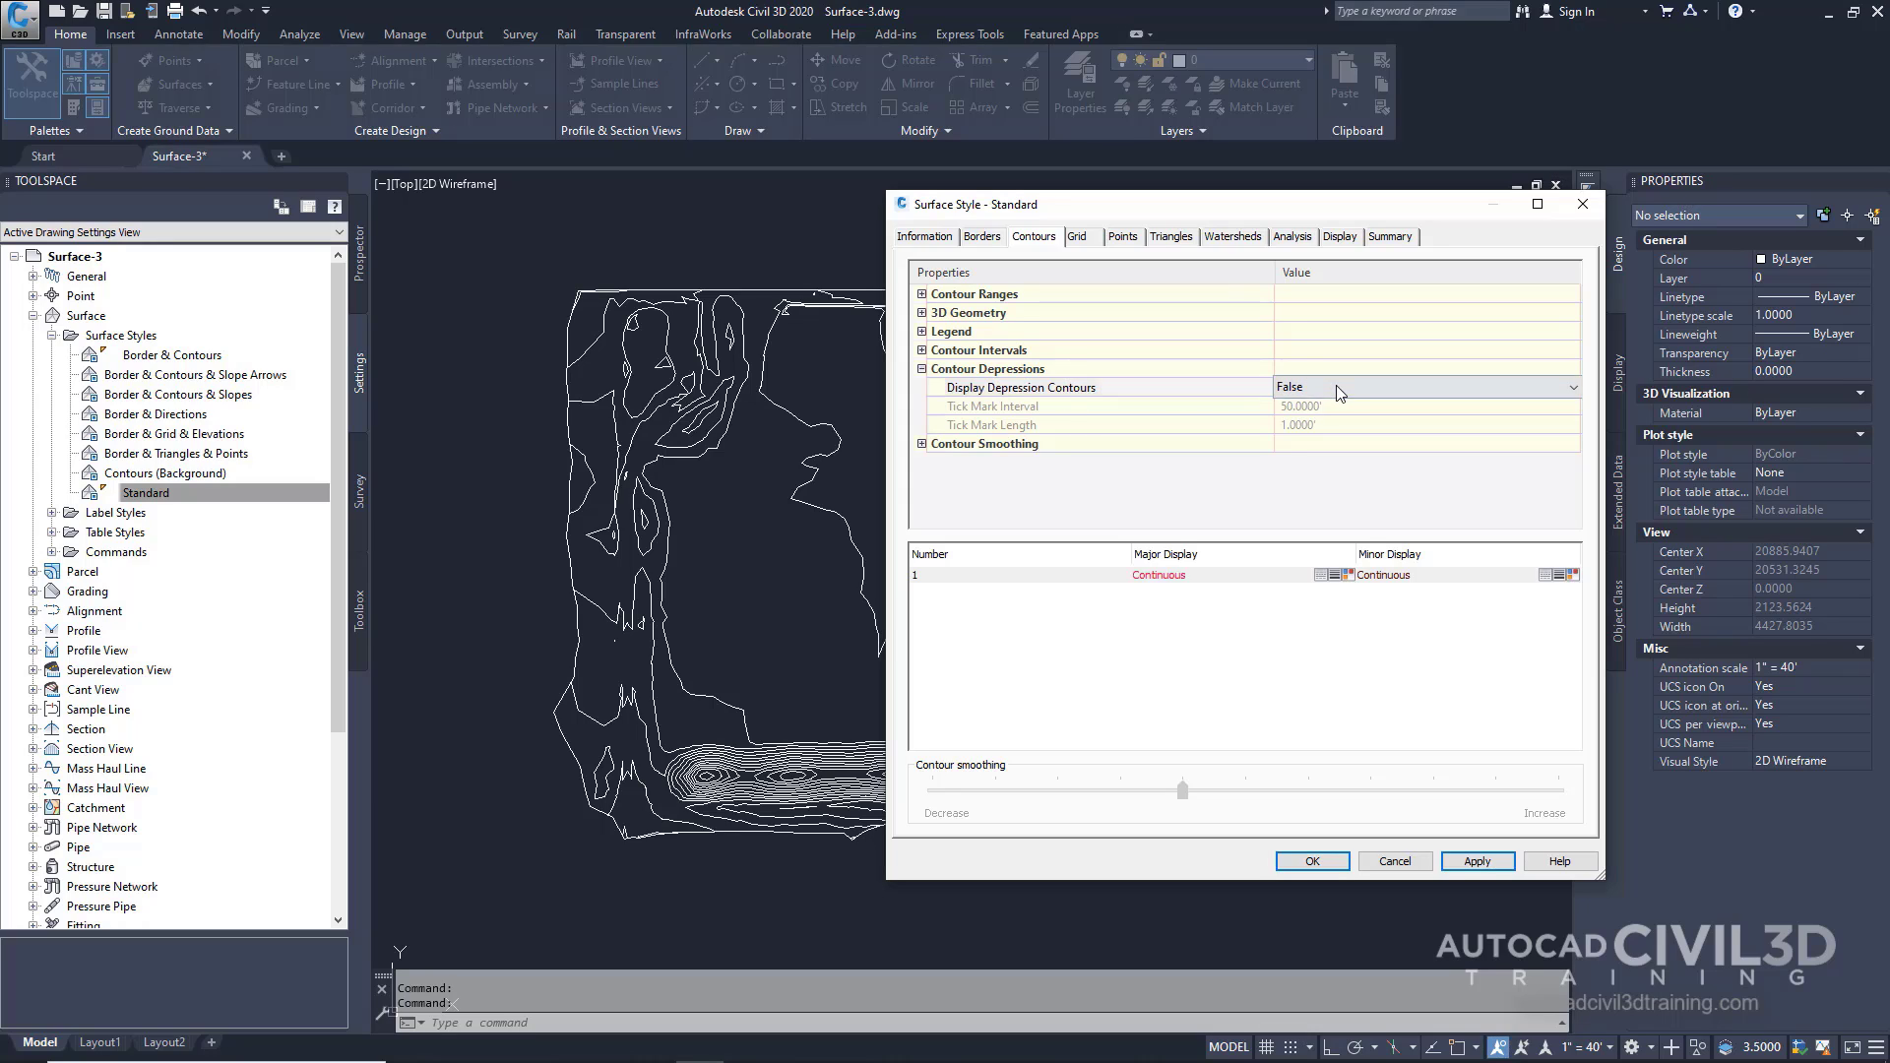
left_click(1337, 387)
left_click(1334, 423)
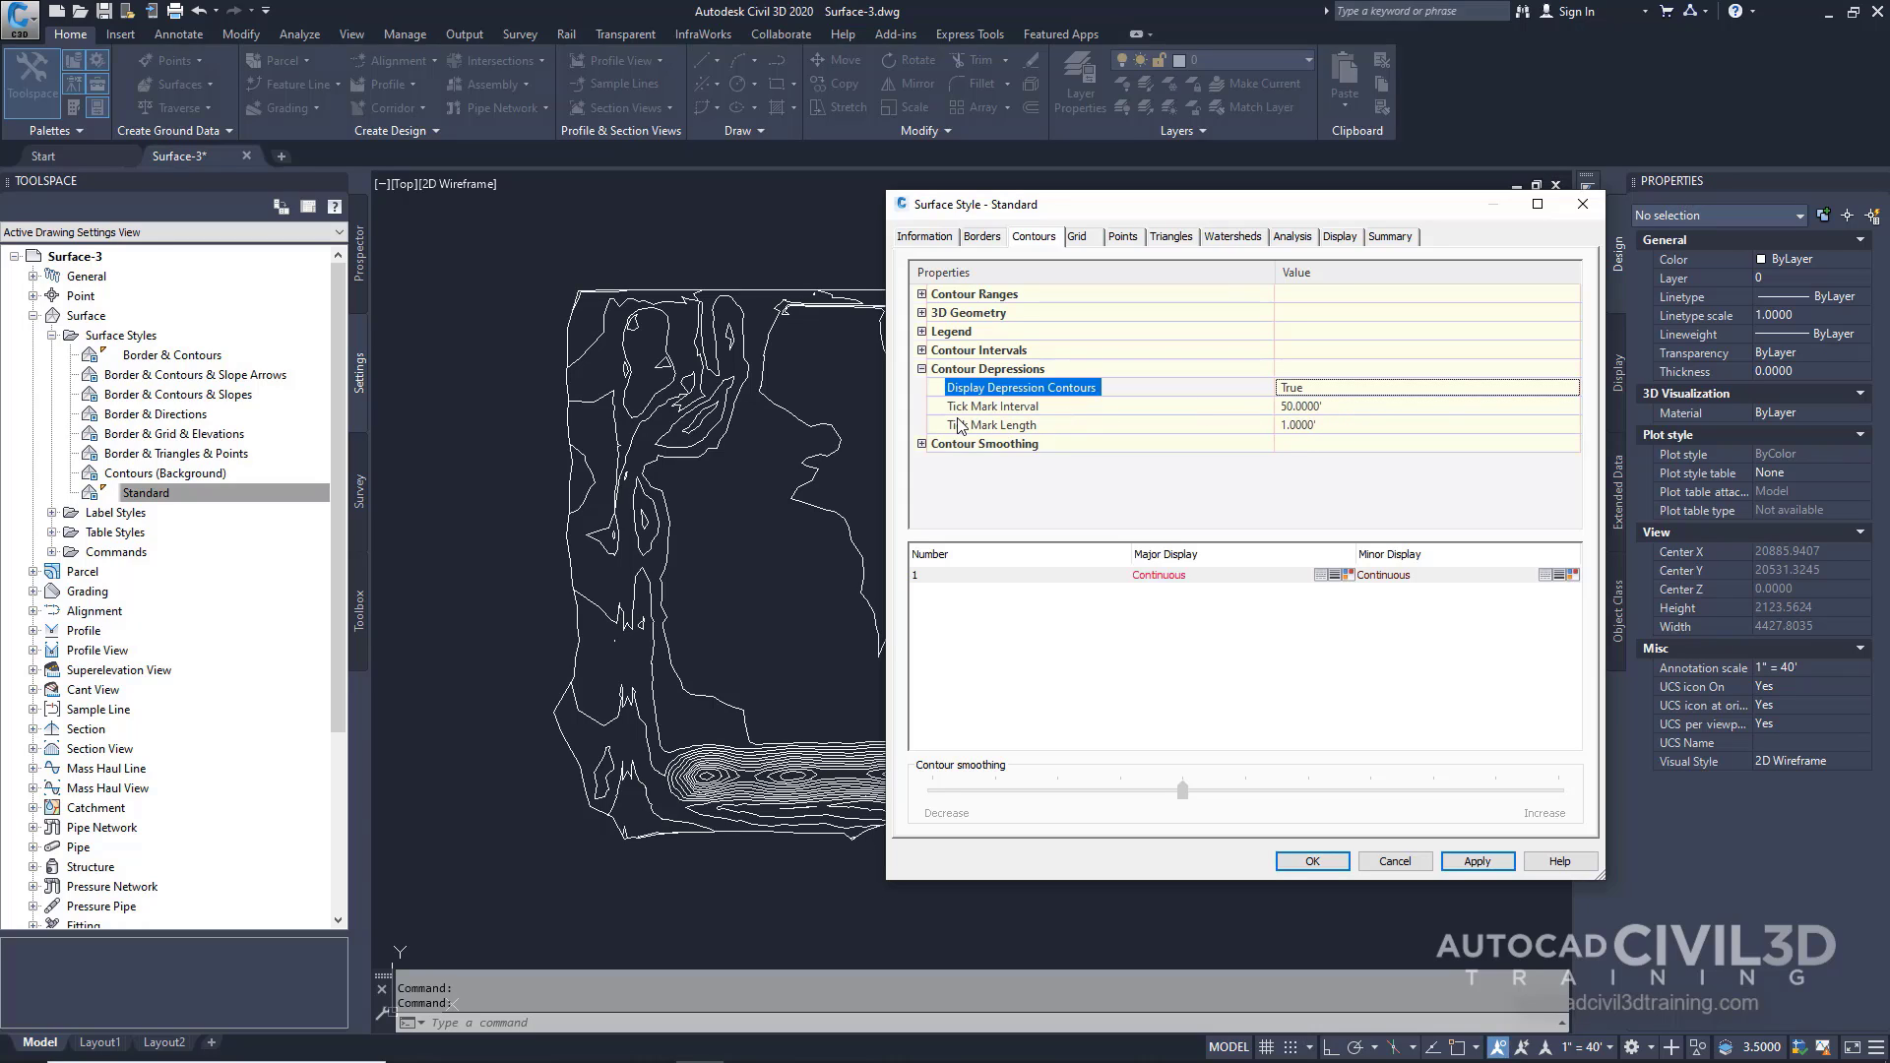
- Set the depression contours' tick mark length to 5' and apply the Standard style changes
left_click(1327, 425)
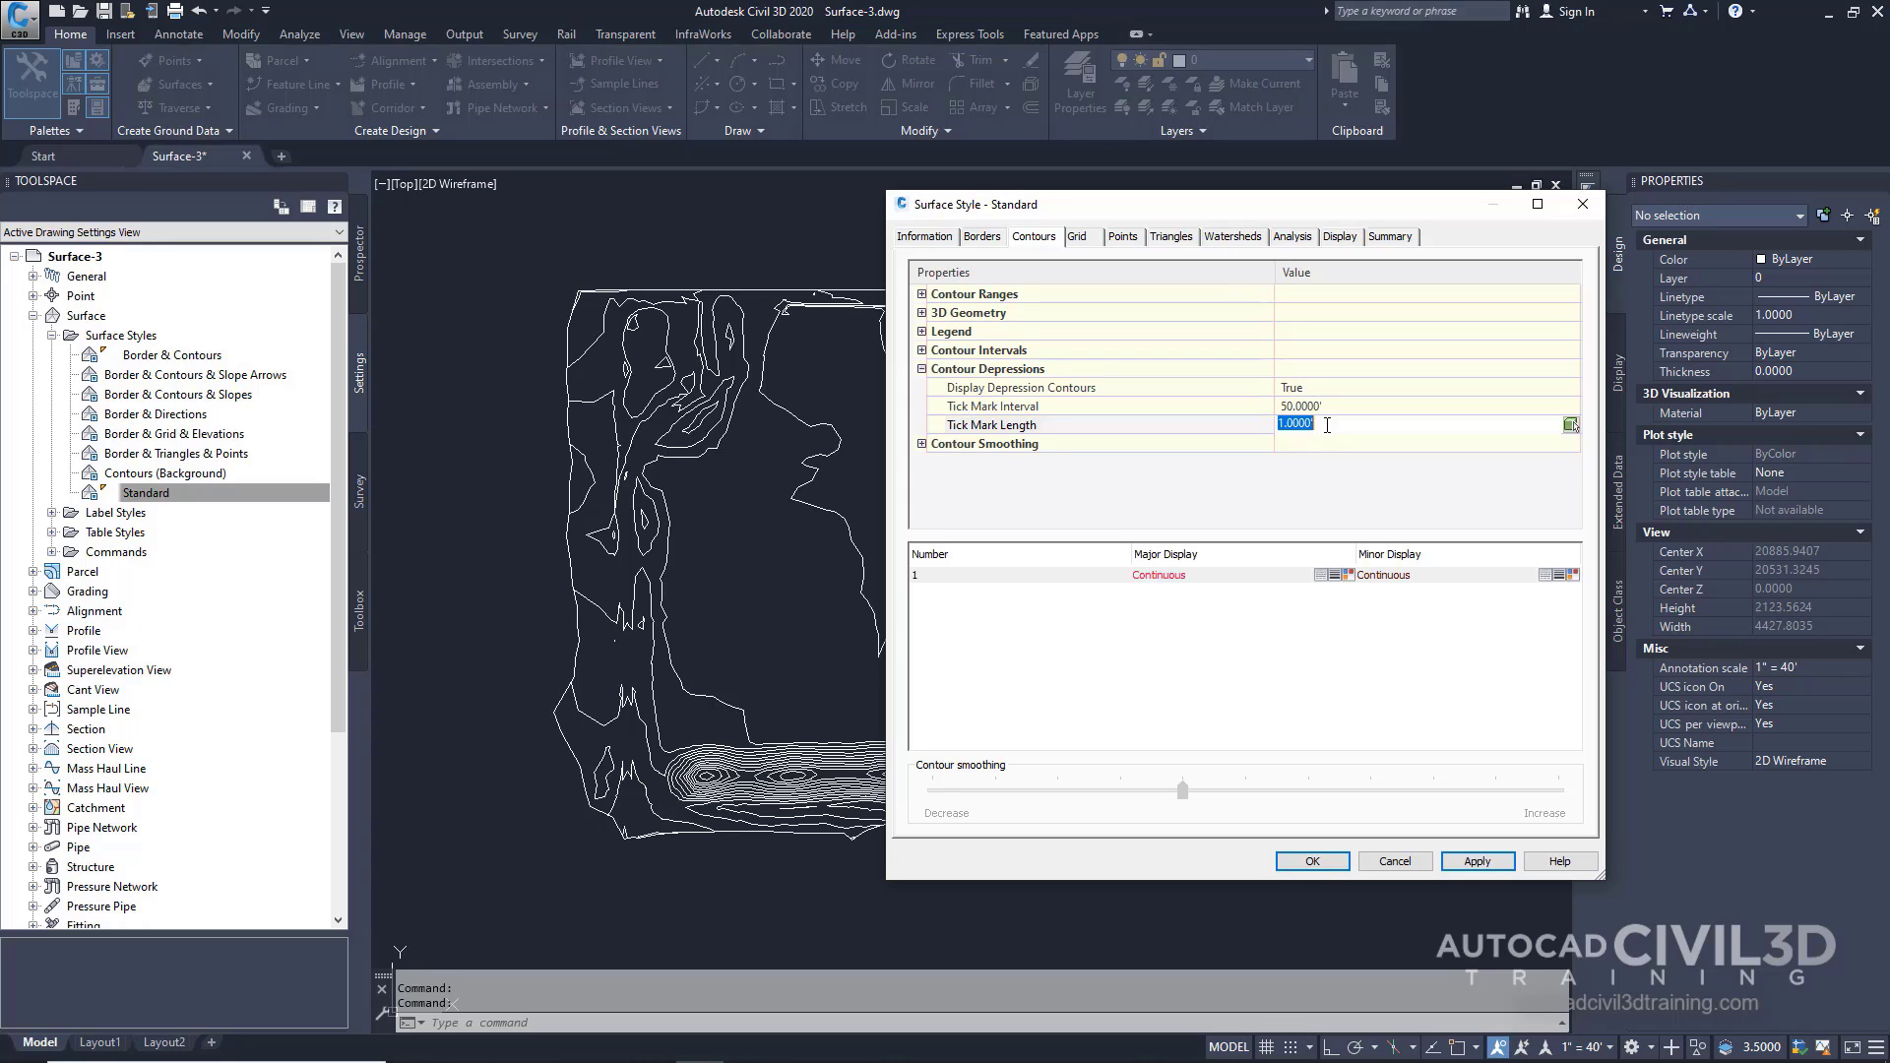
type("5")
key("Return")
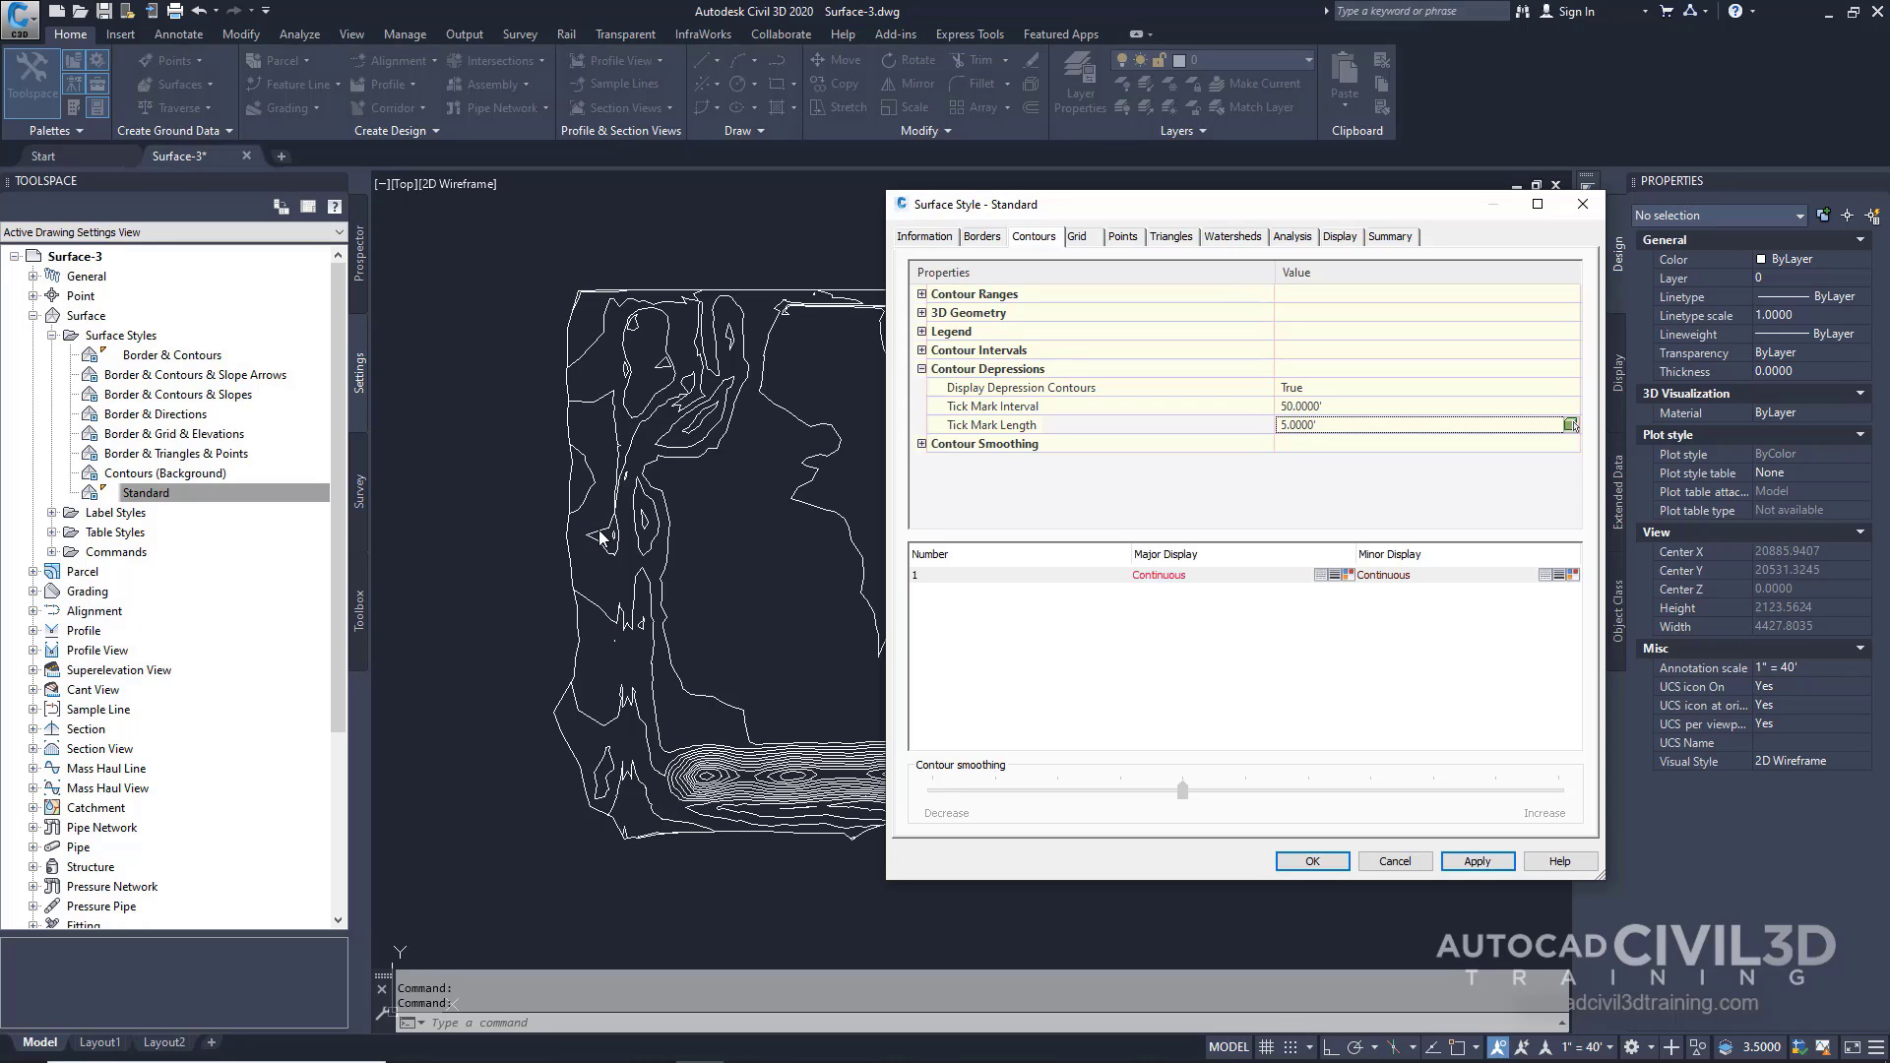
left_click(1480, 862)
left_click(1313, 862)
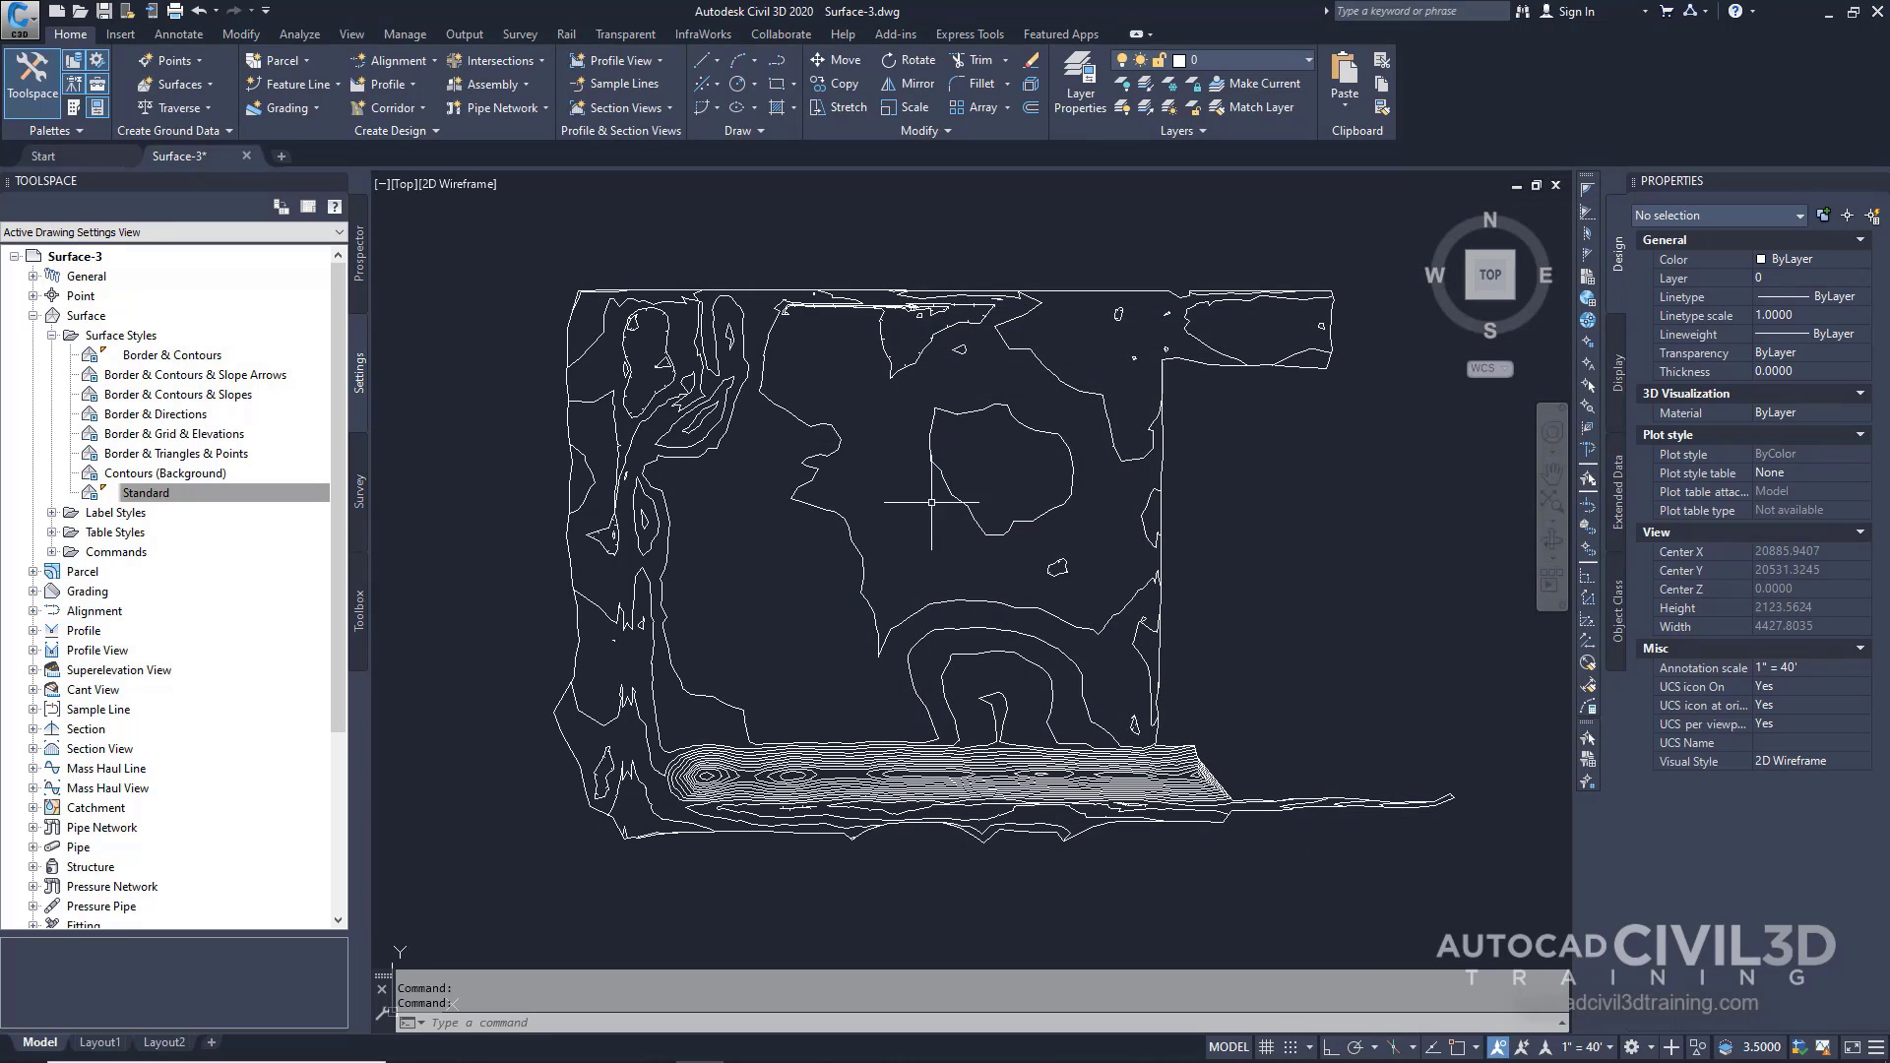
- Examine the tick marks on the closed depression contours near the surface's northwest corner
scroll(612, 334, "up", 3)
scroll(696, 371, "up", 3)
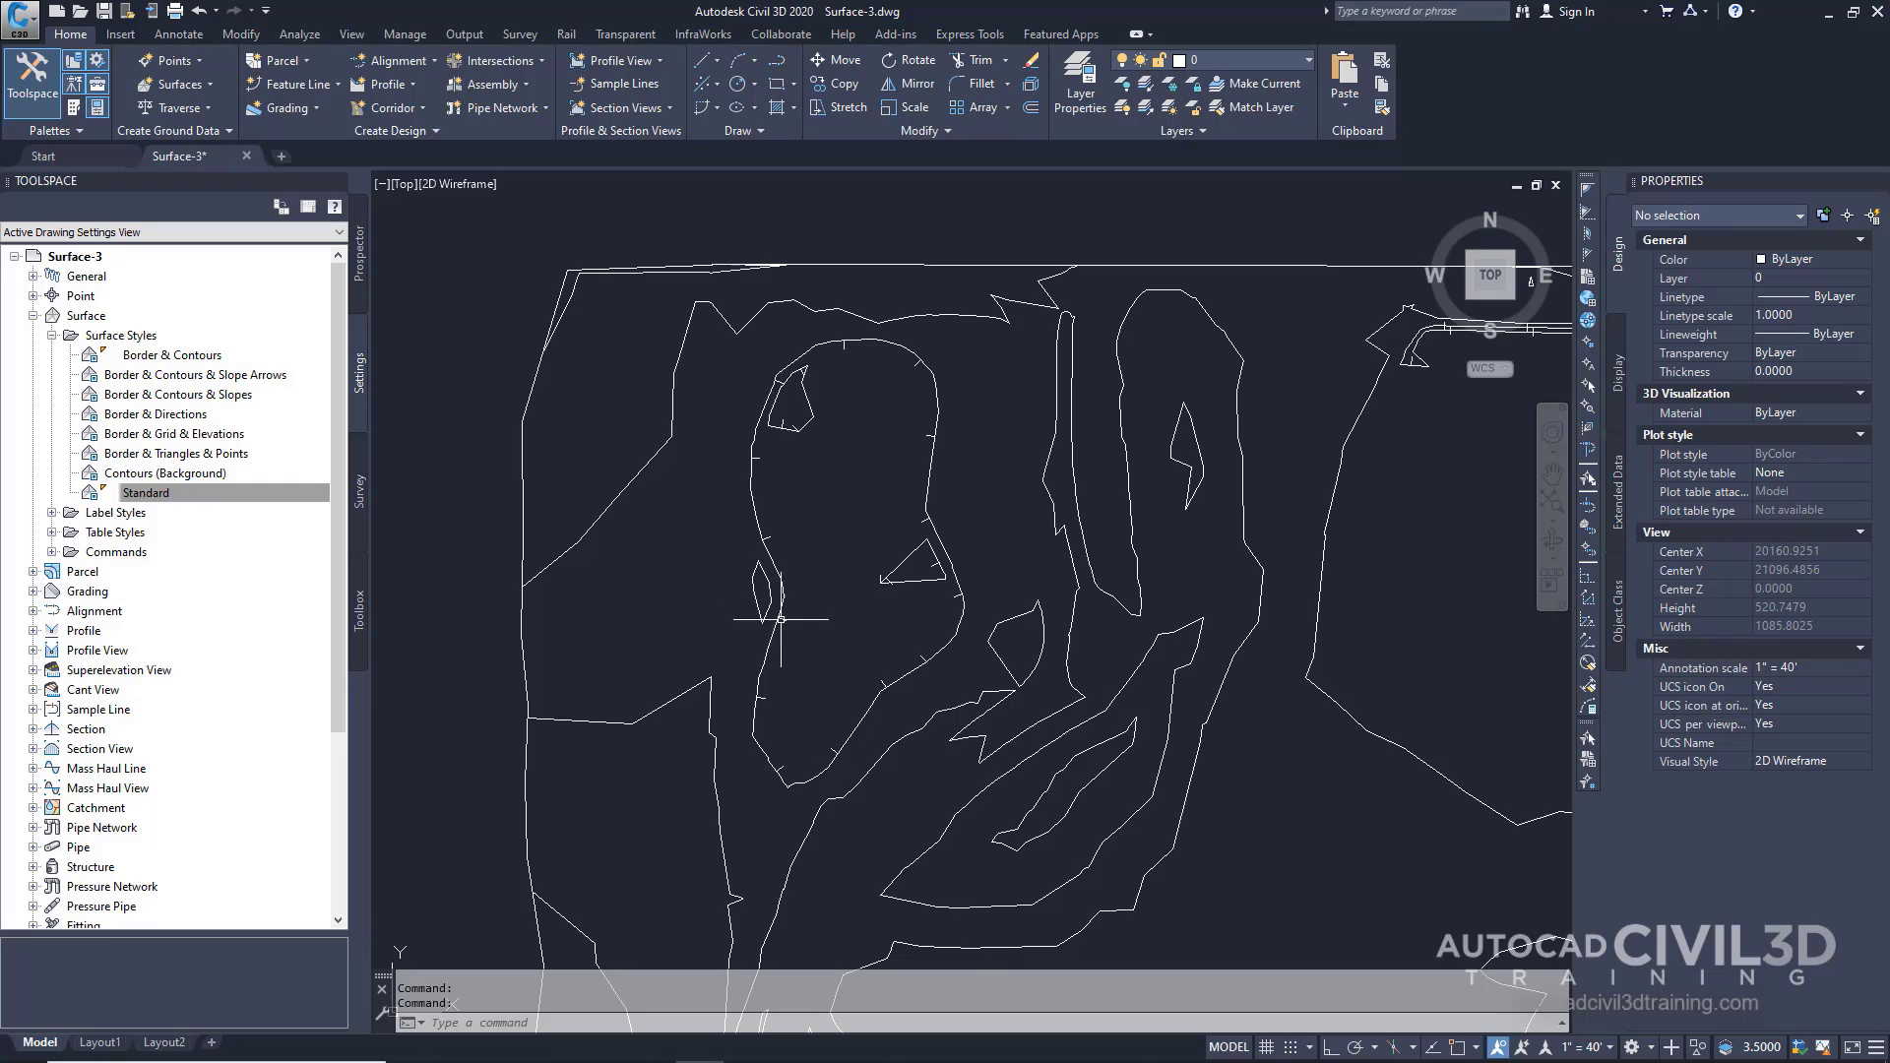
scroll(788, 611, "up", 6)
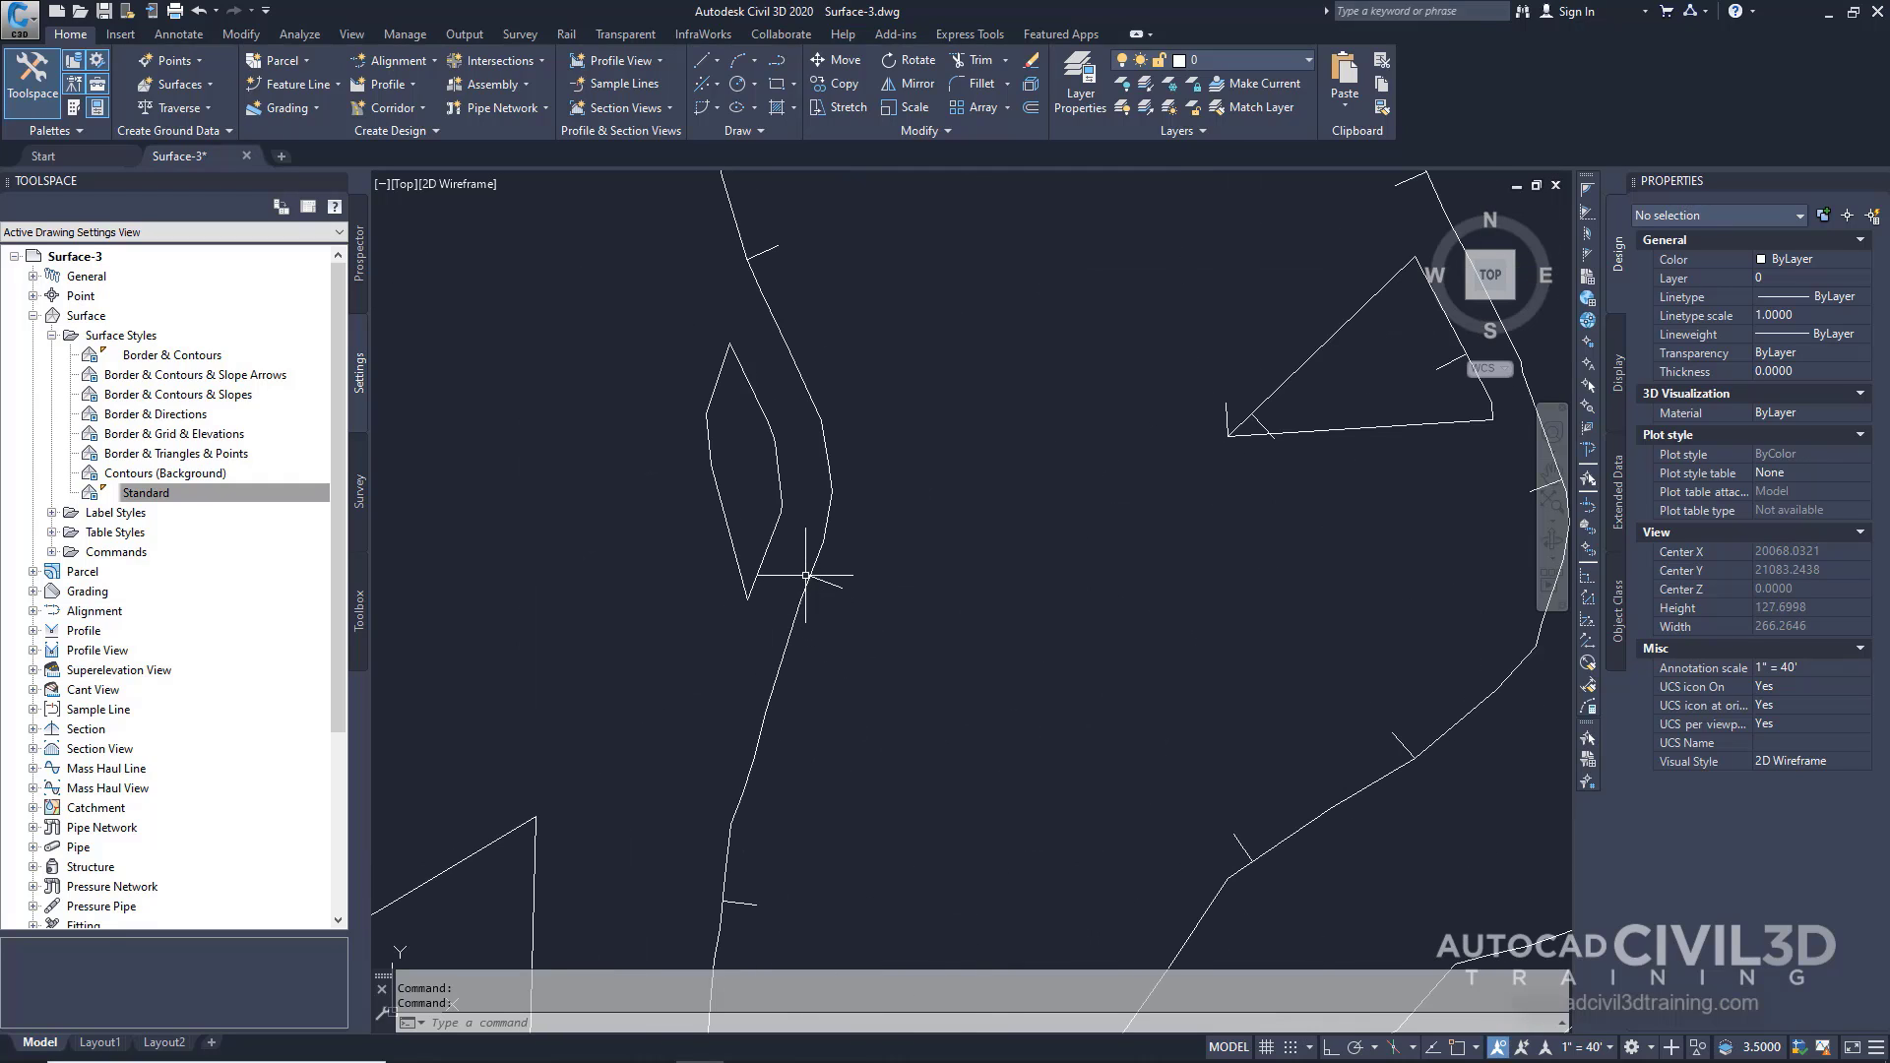
scroll(810, 579, "down", 4)
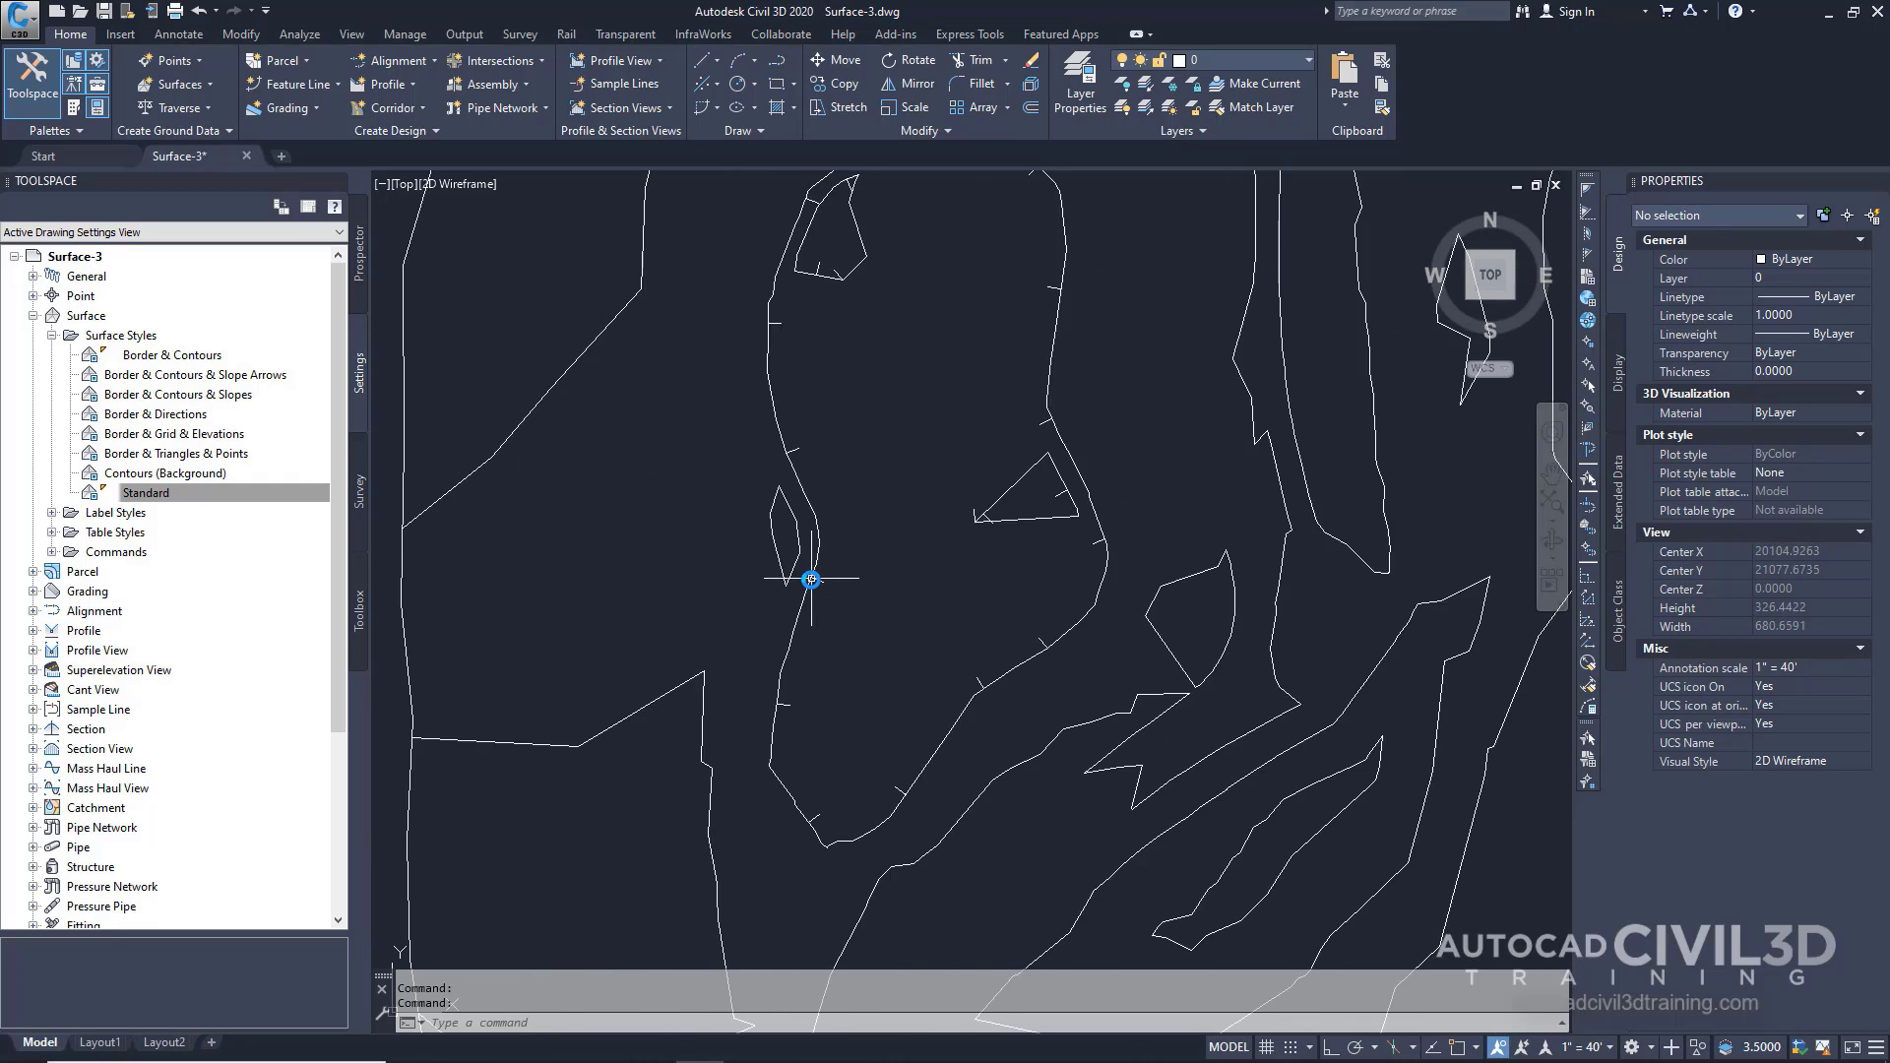
scroll(810, 579, "down", 2)
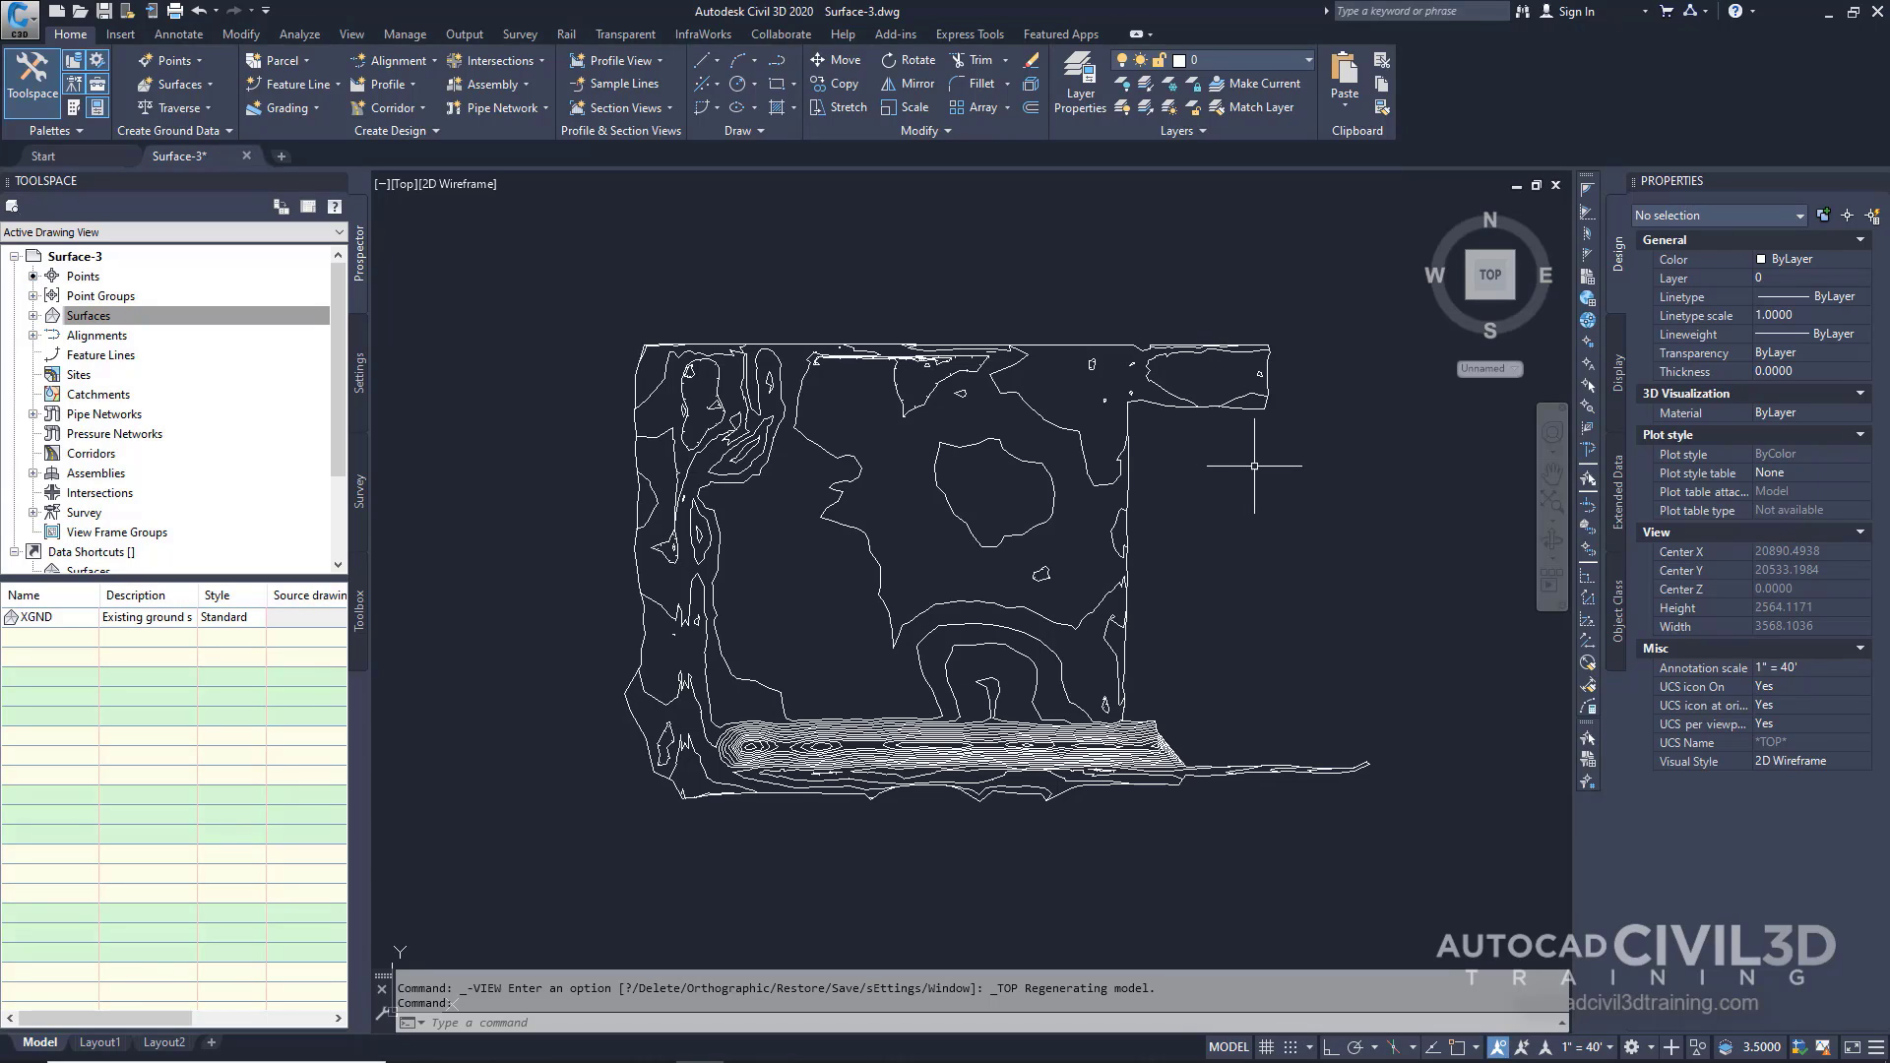
- Change the XGND surface's style to Border & Triangles & Points in its surface properties
left_click(1239, 535)
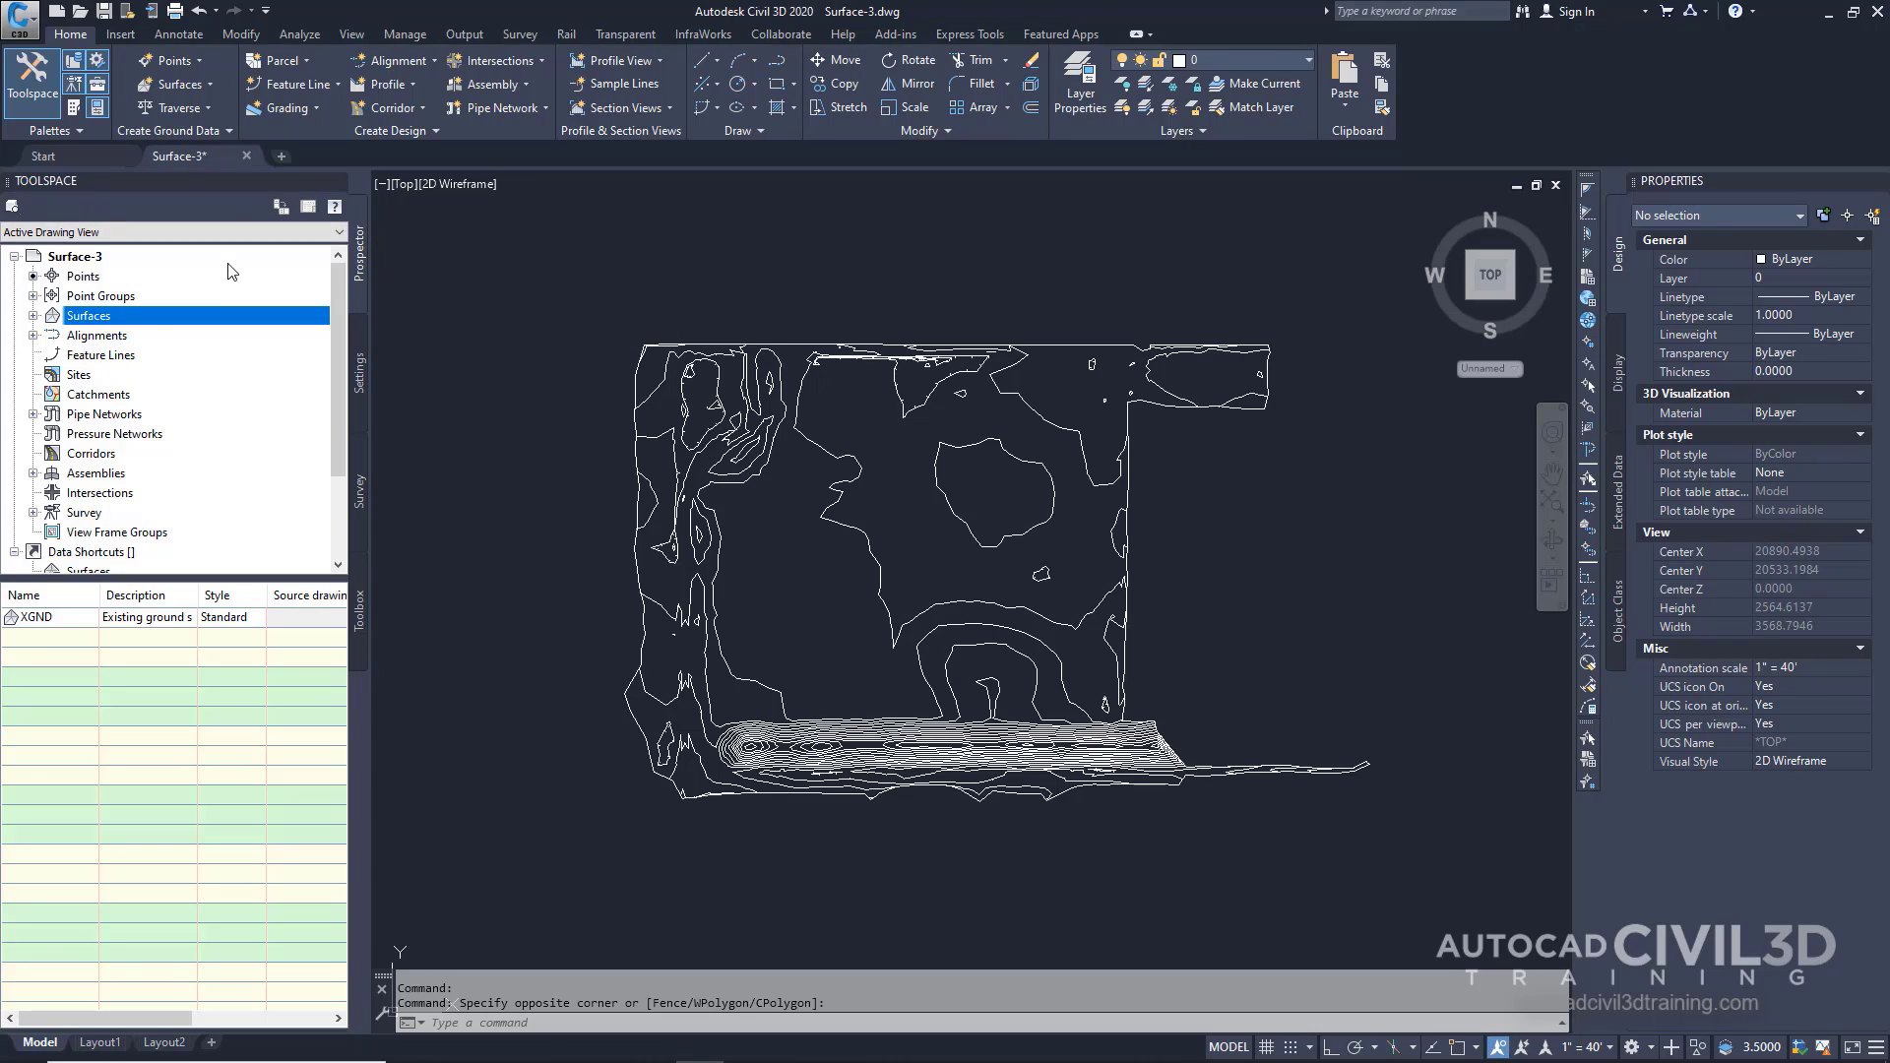
left_click(33, 316)
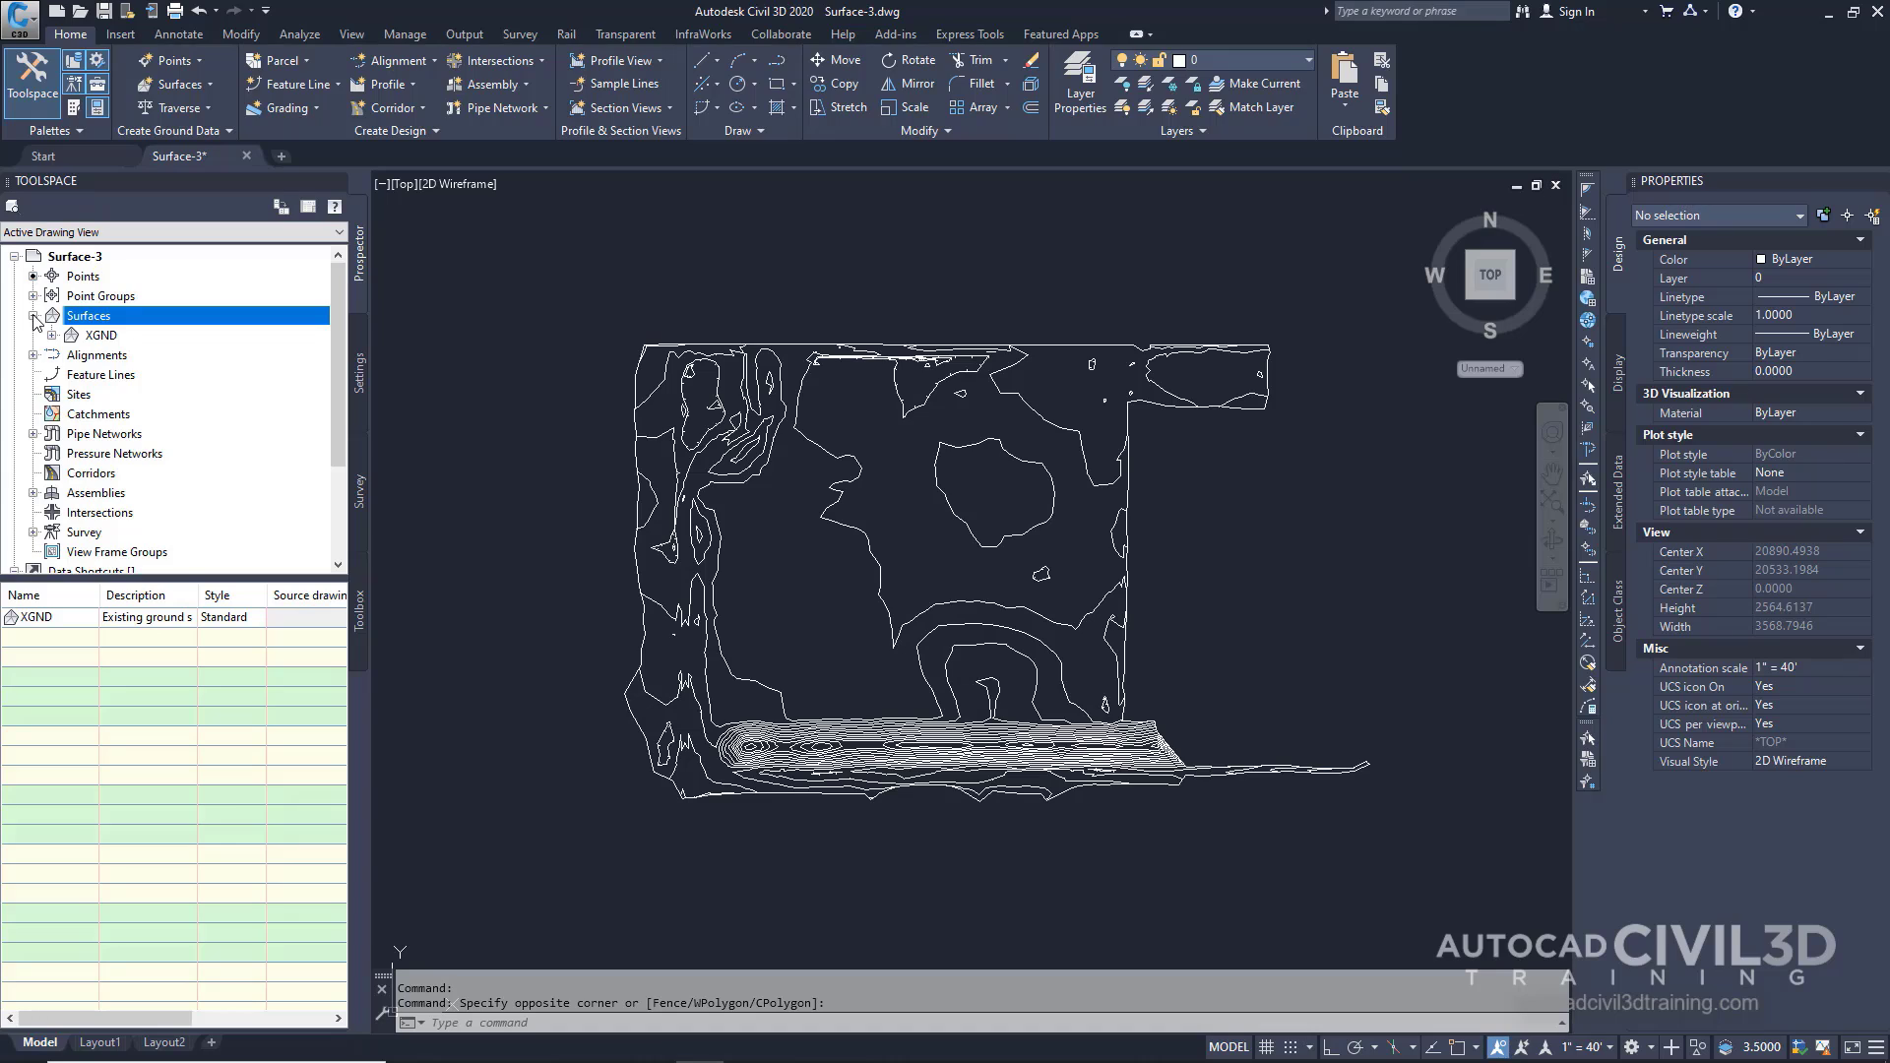
left_click(102, 336)
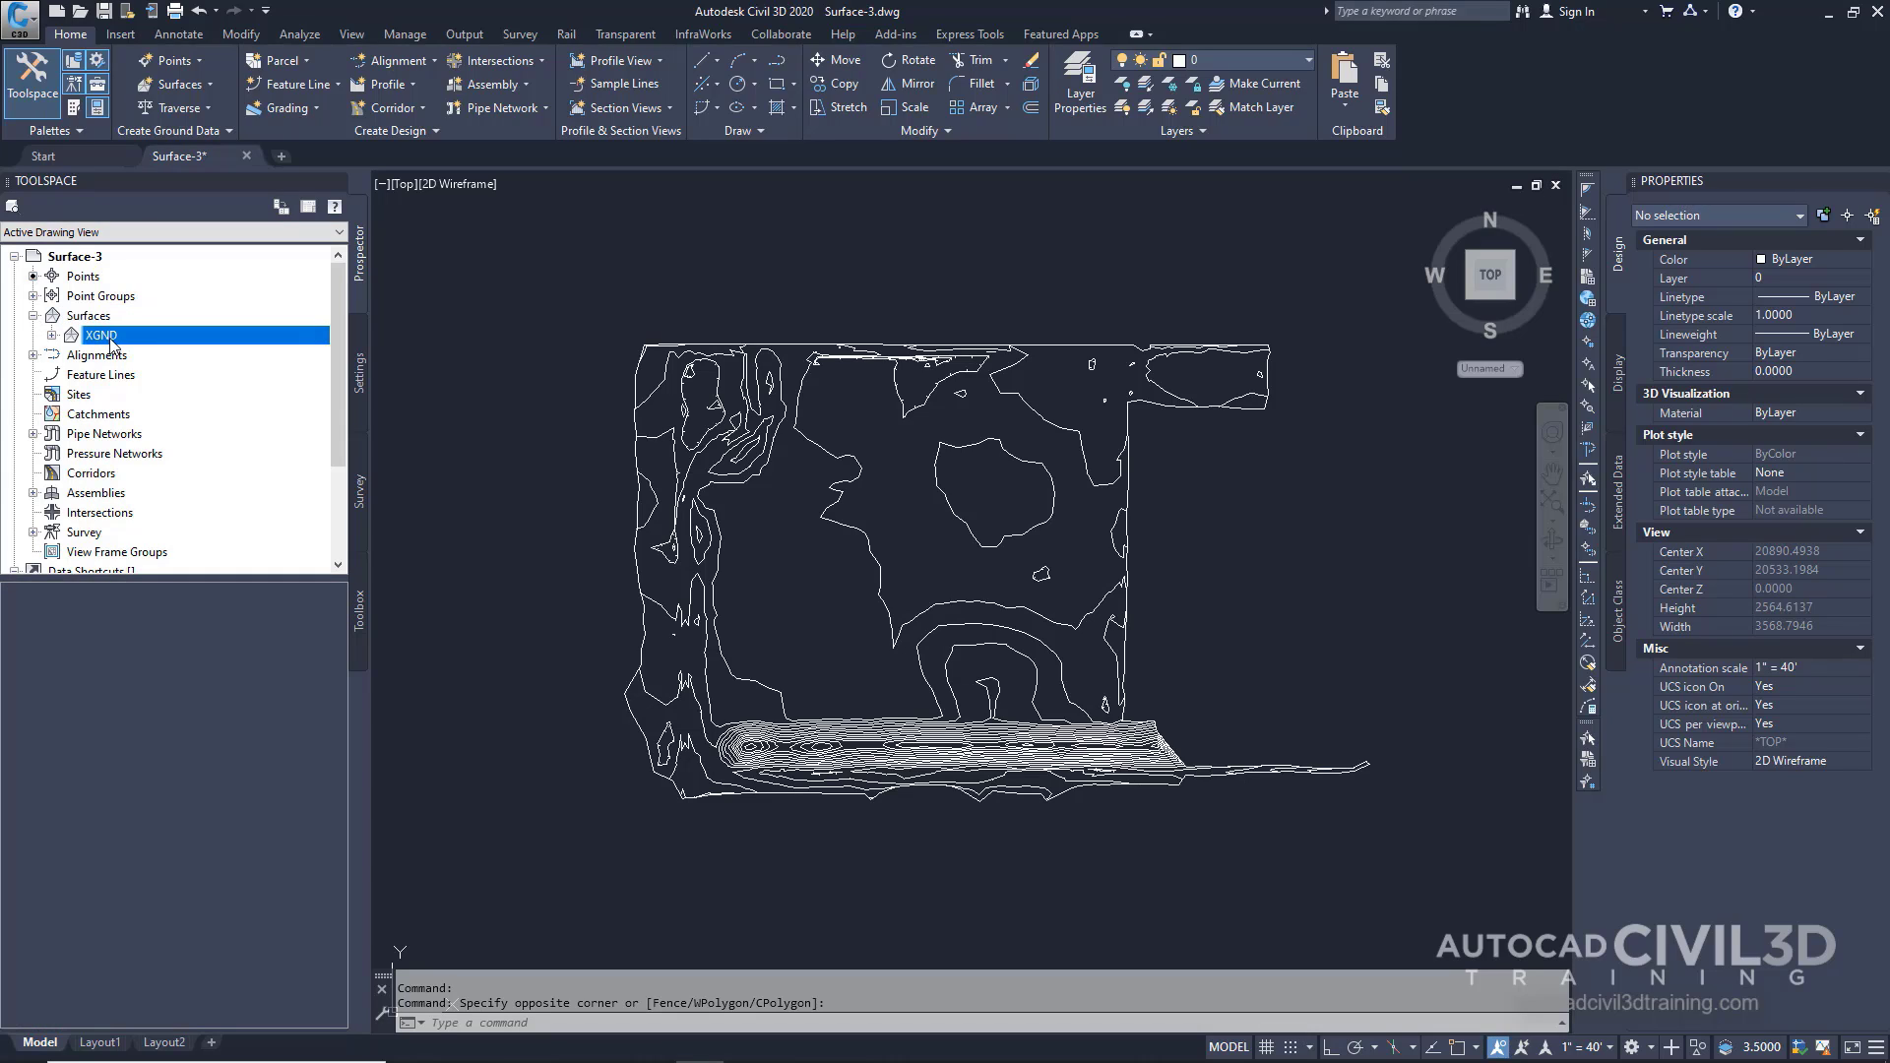
right_click(109, 342)
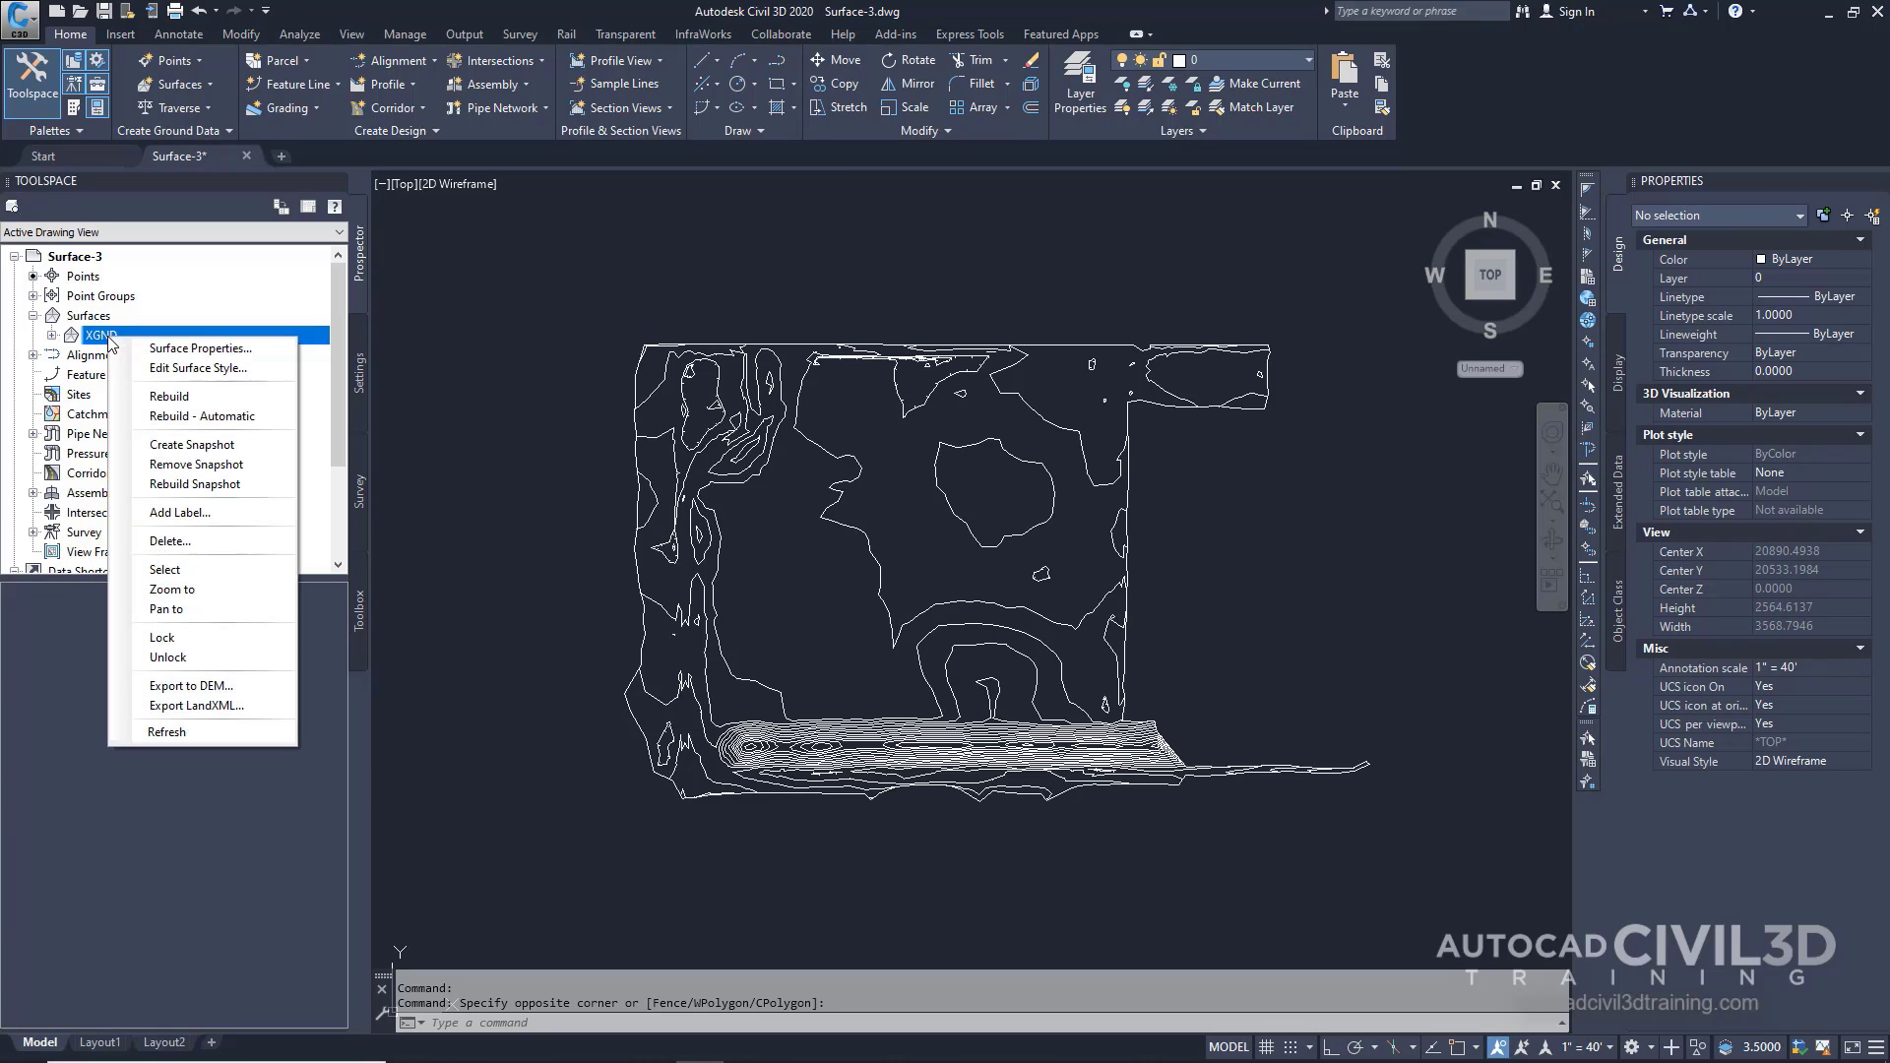
left_click(172, 361)
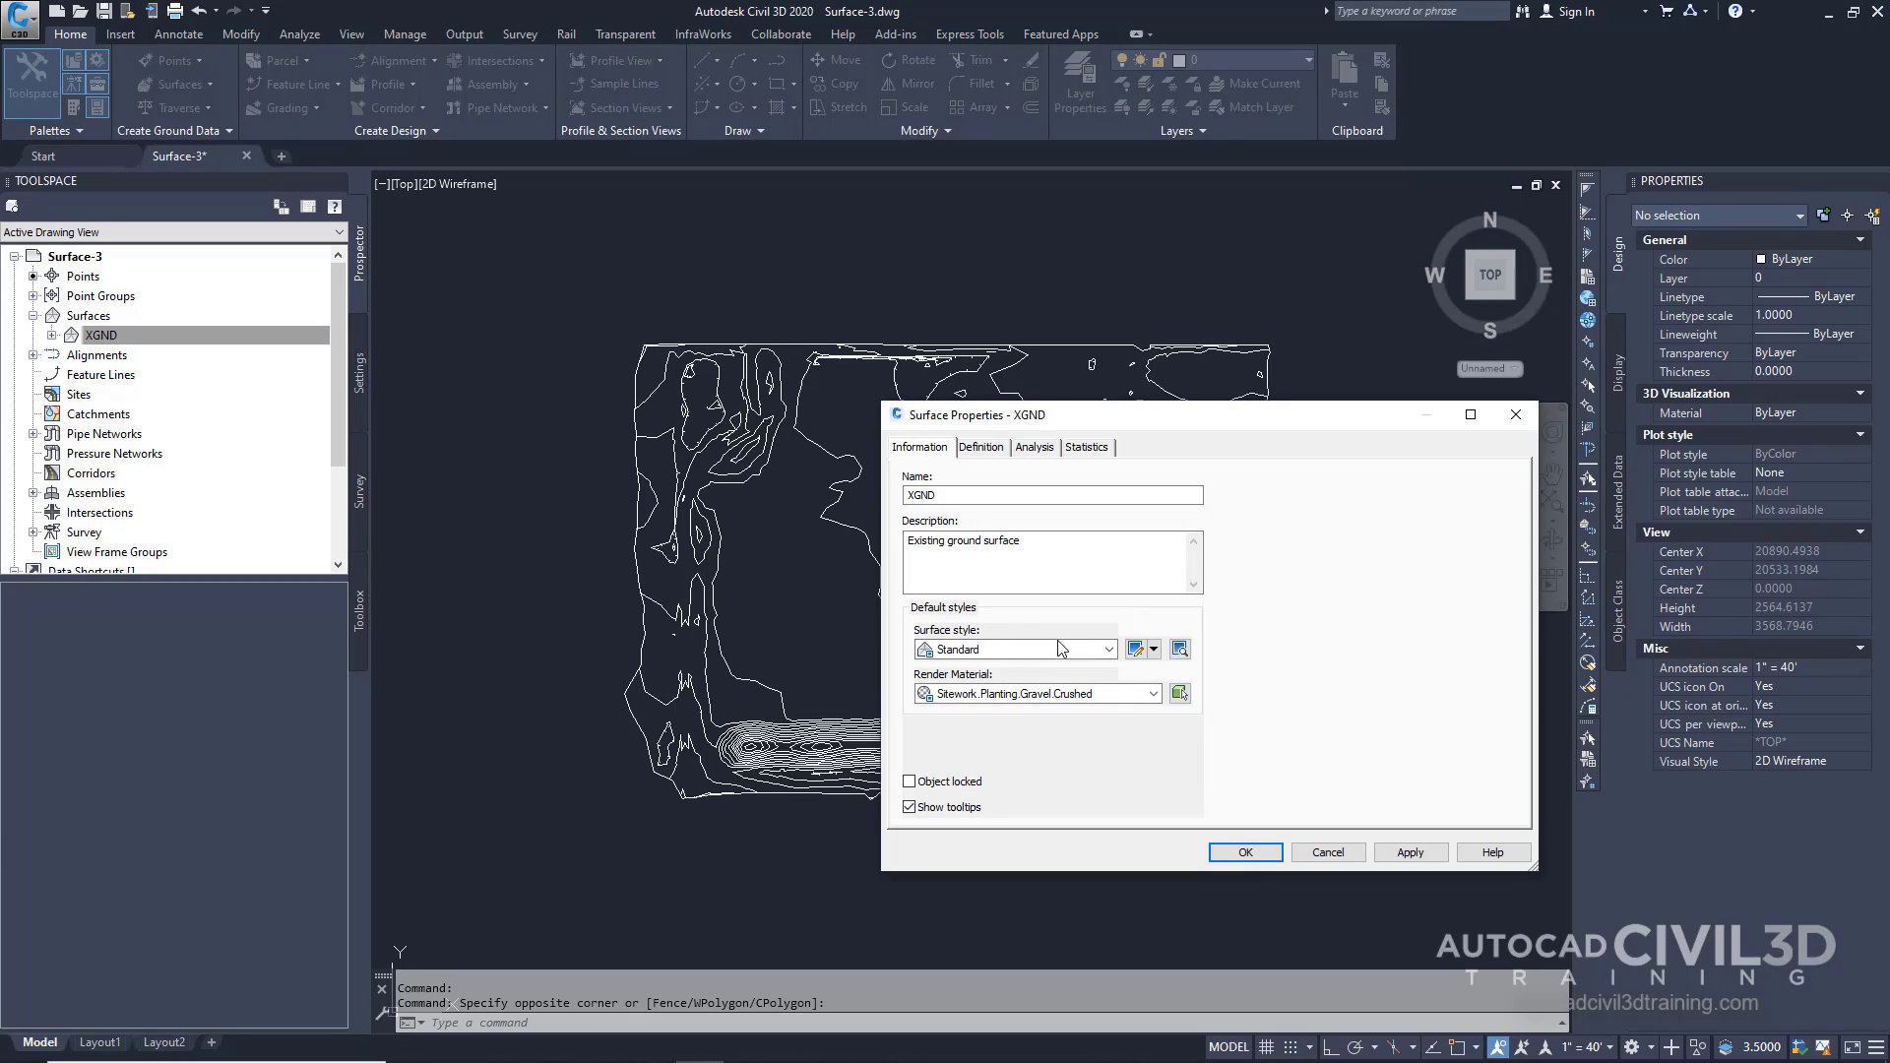
left_click(1110, 650)
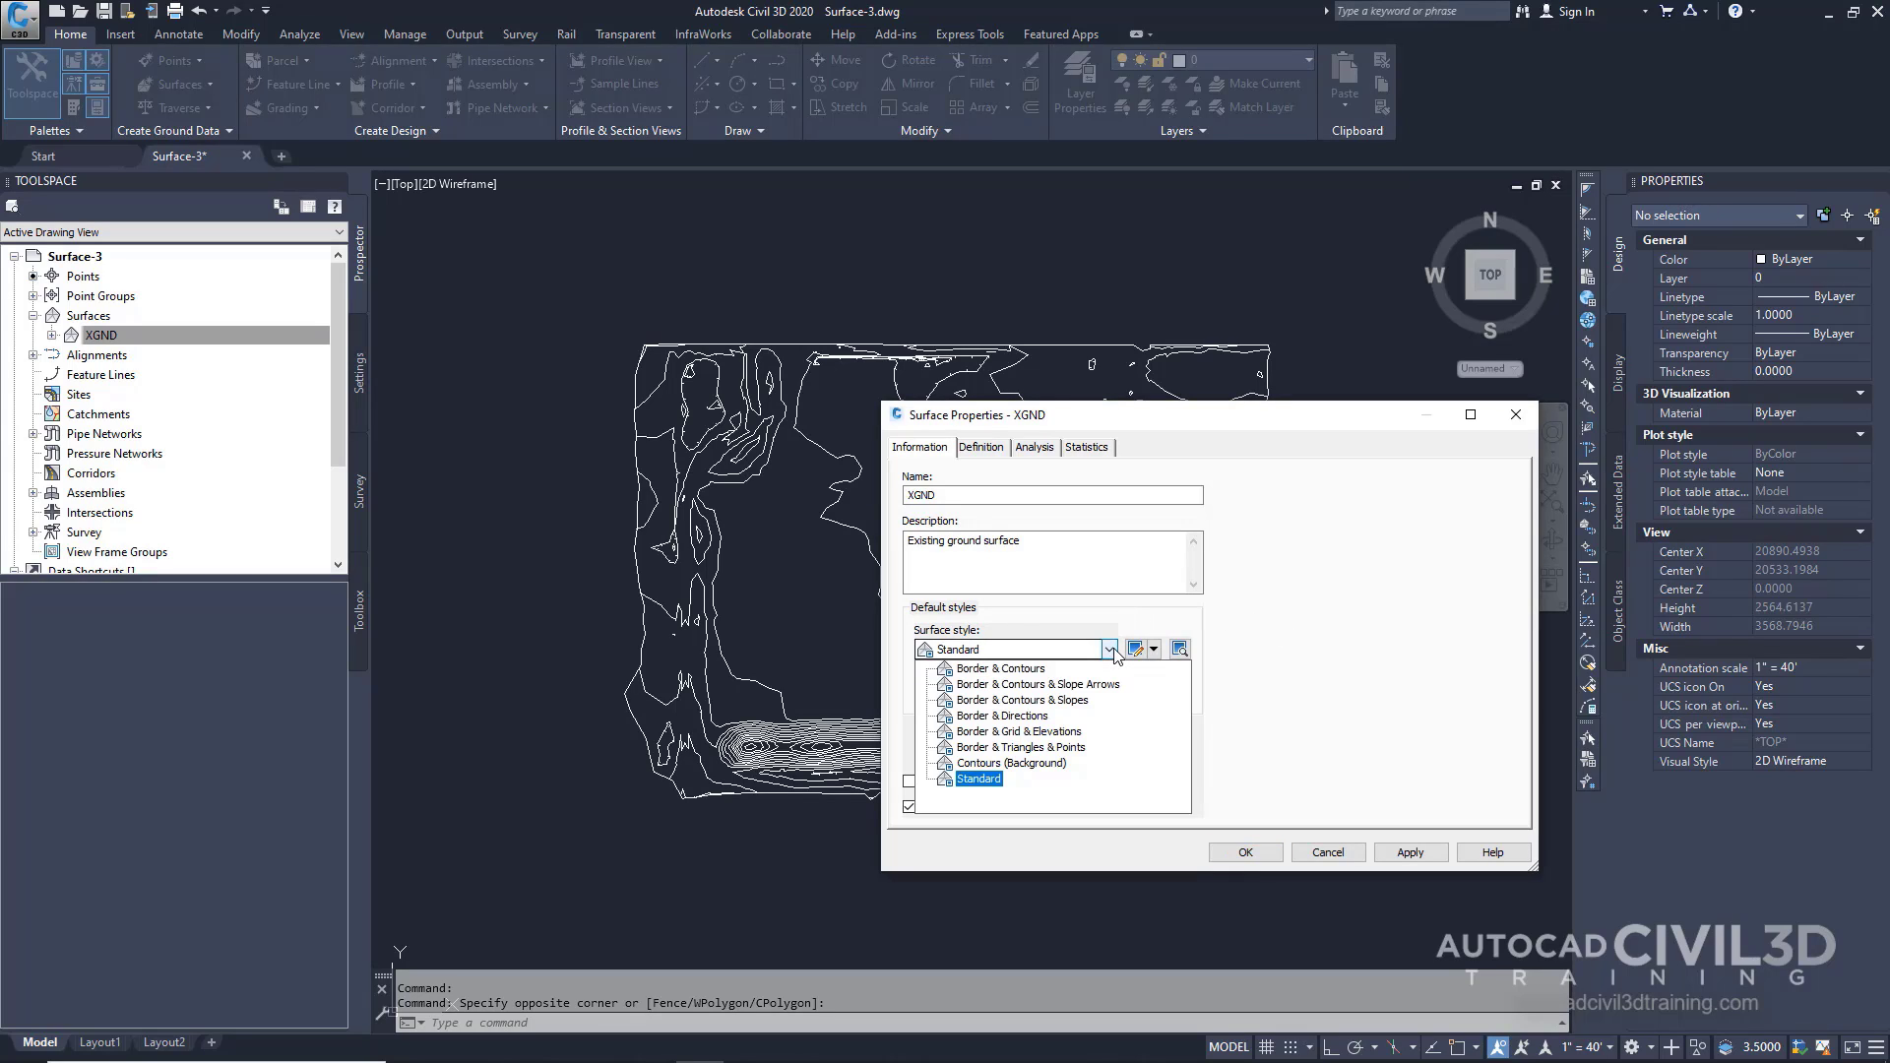
left_click(1036, 750)
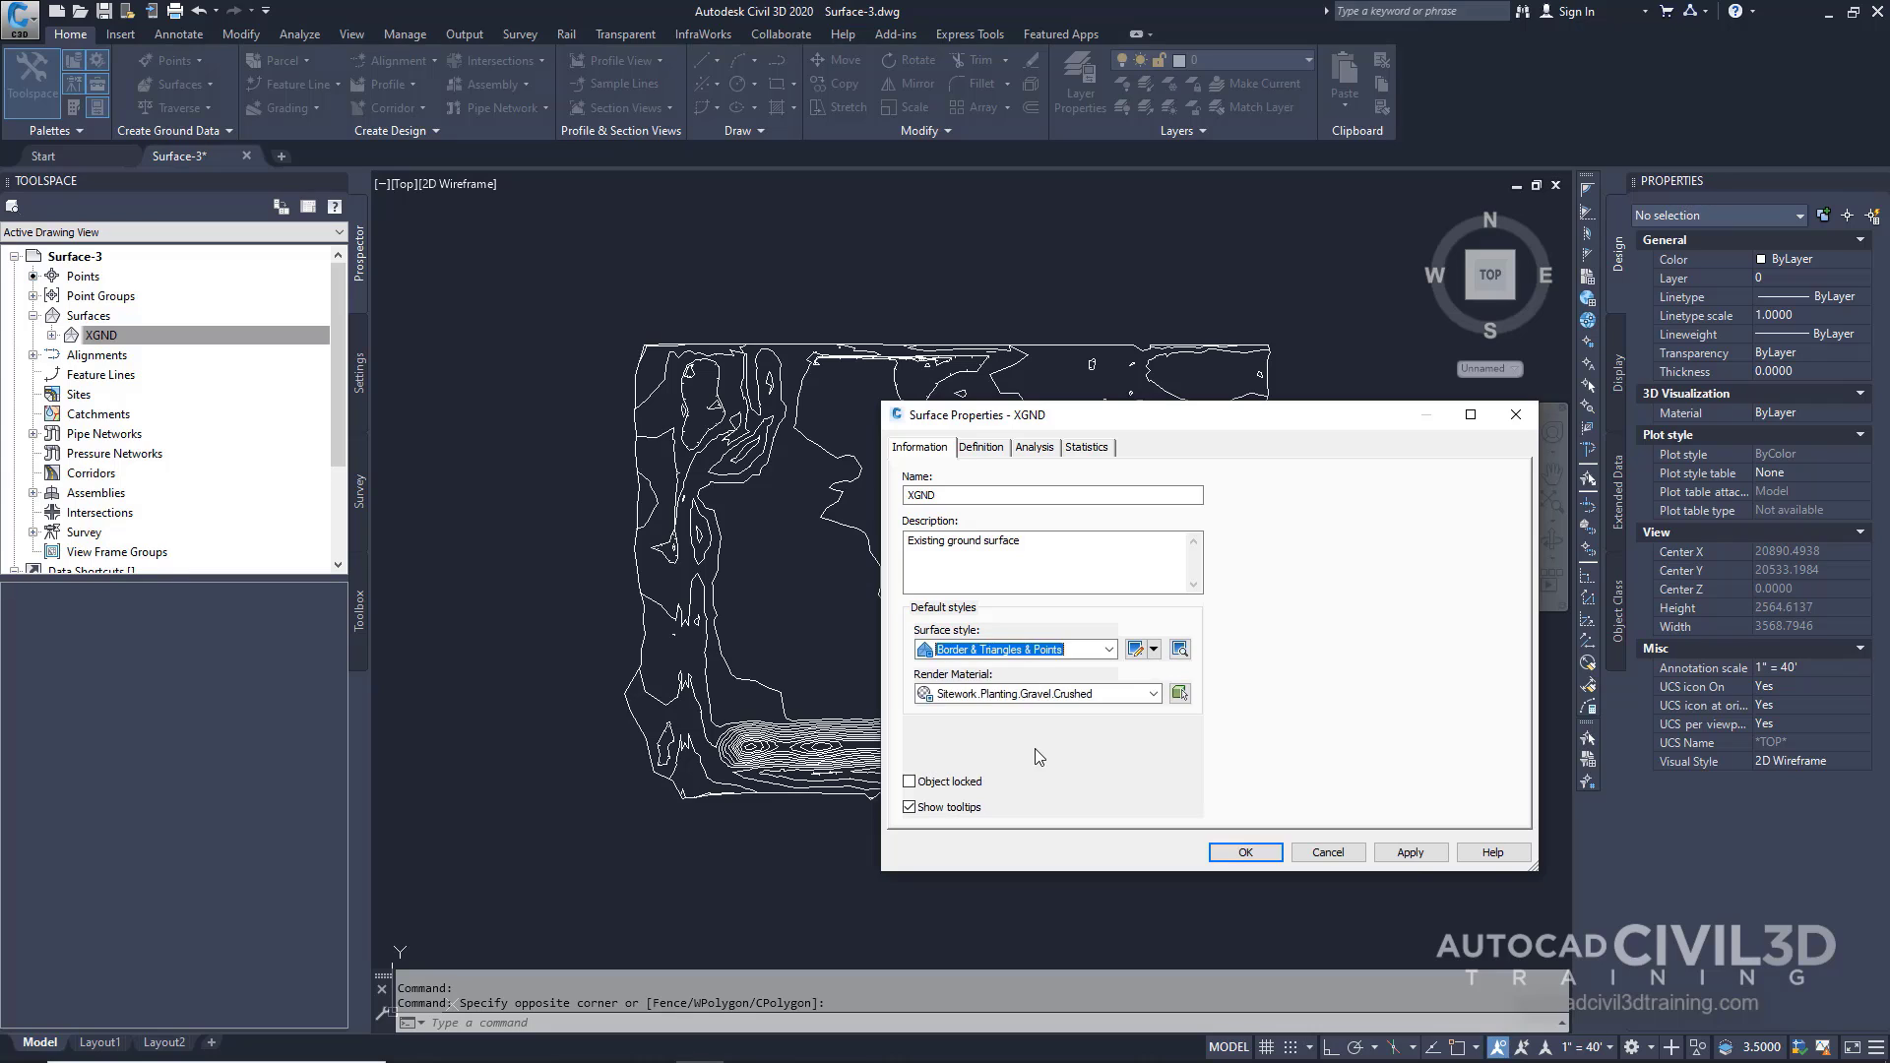
left_click(1410, 852)
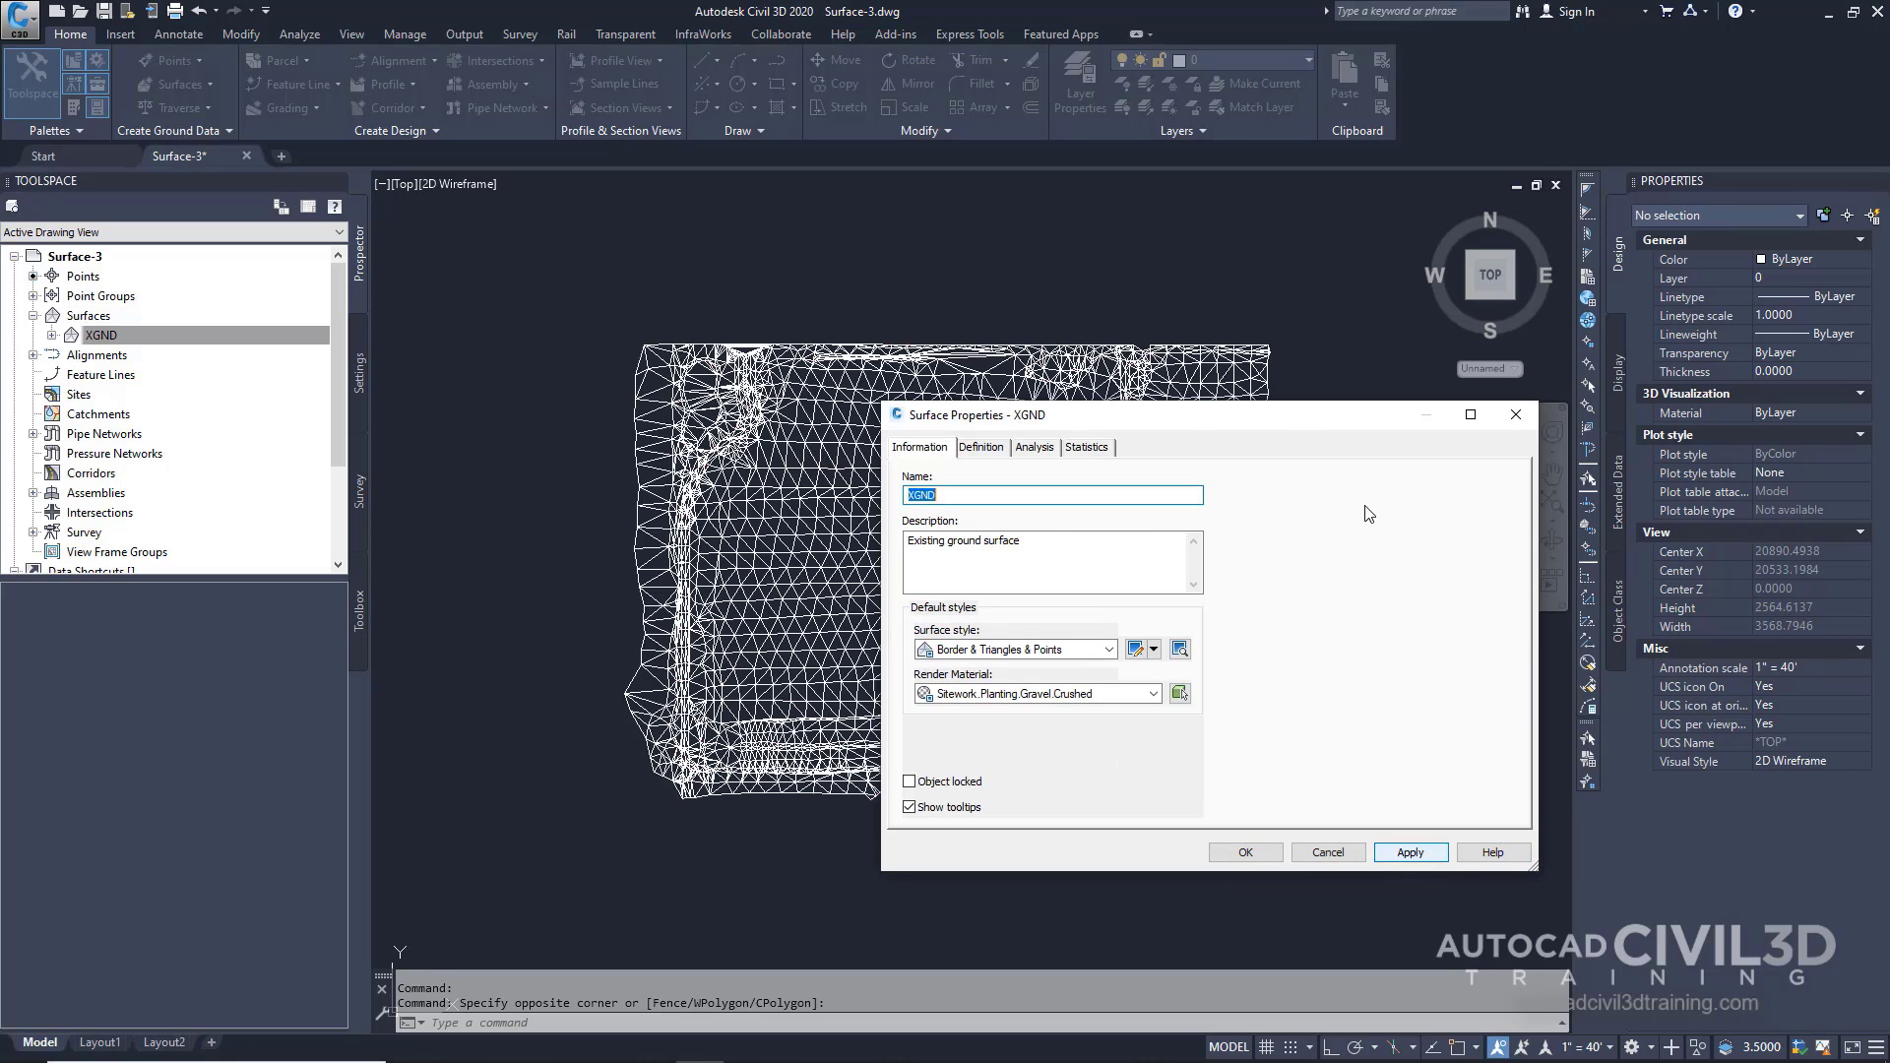
left_click_drag(1206, 421, 1478, 432)
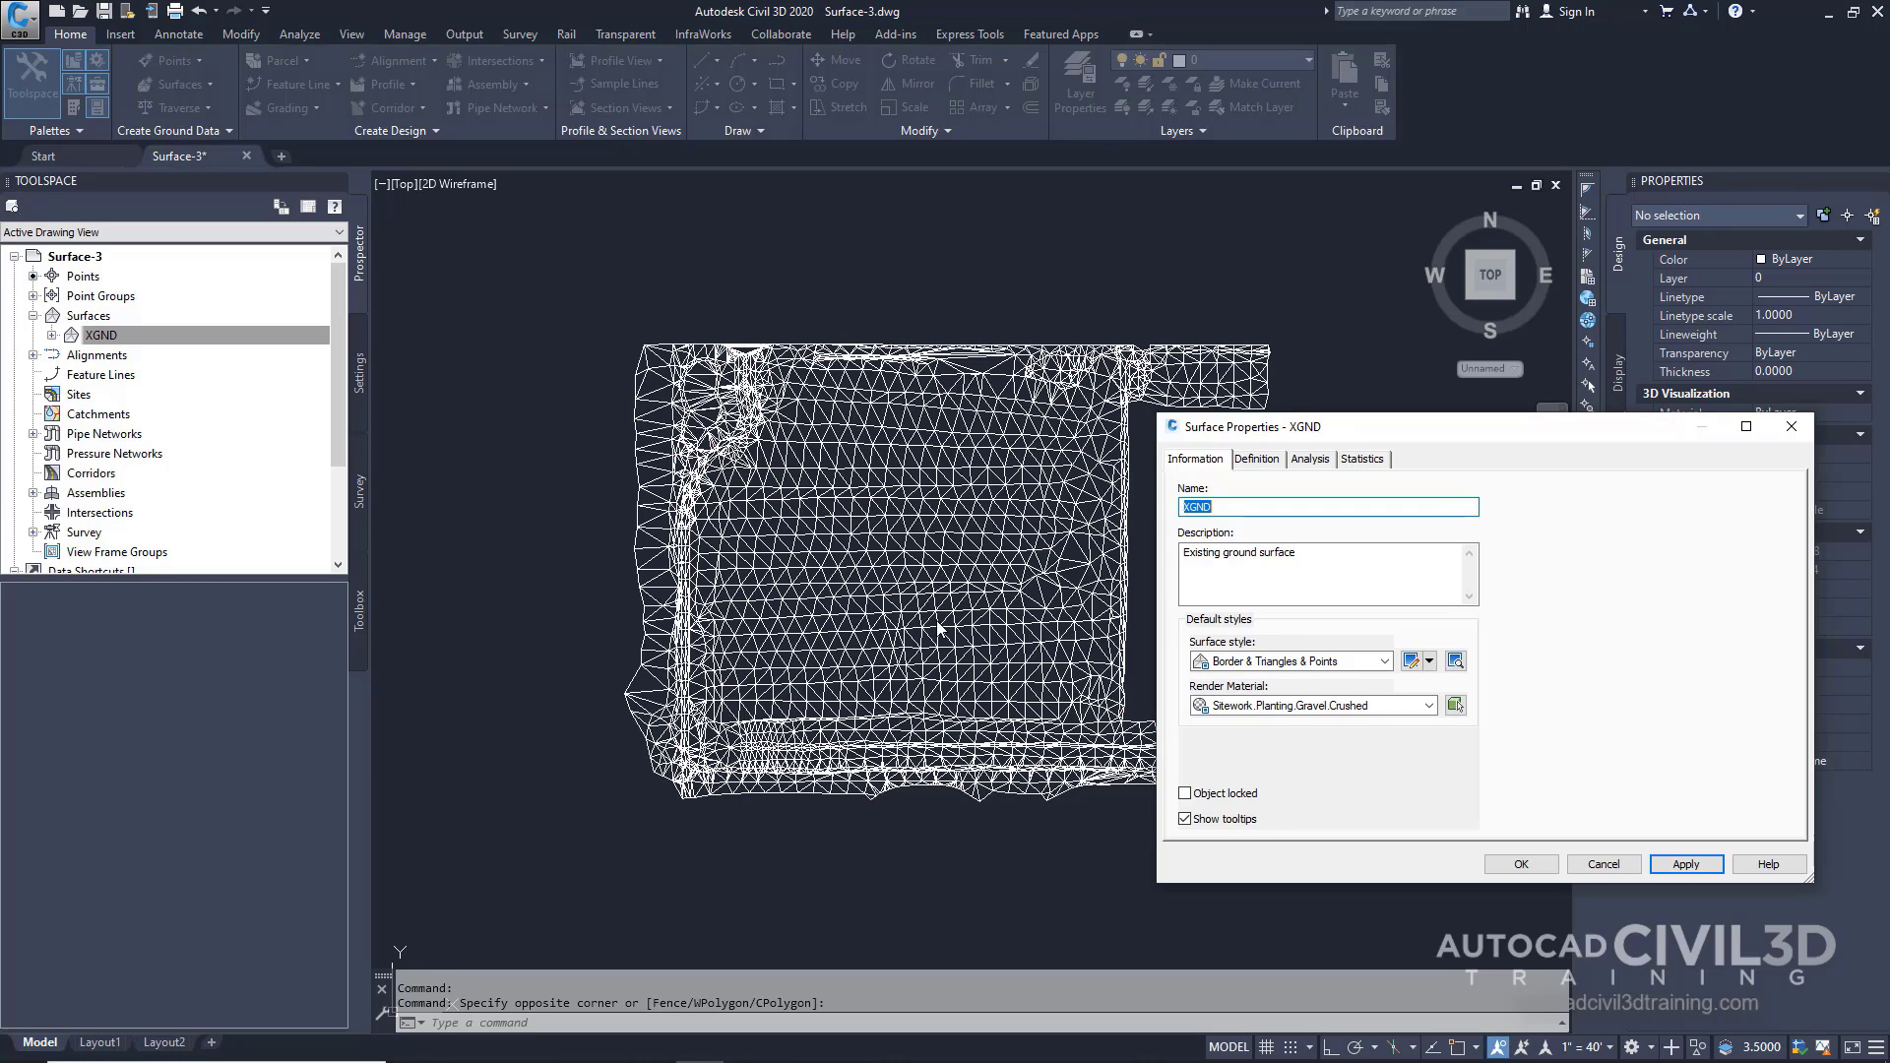
left_click(1542, 866)
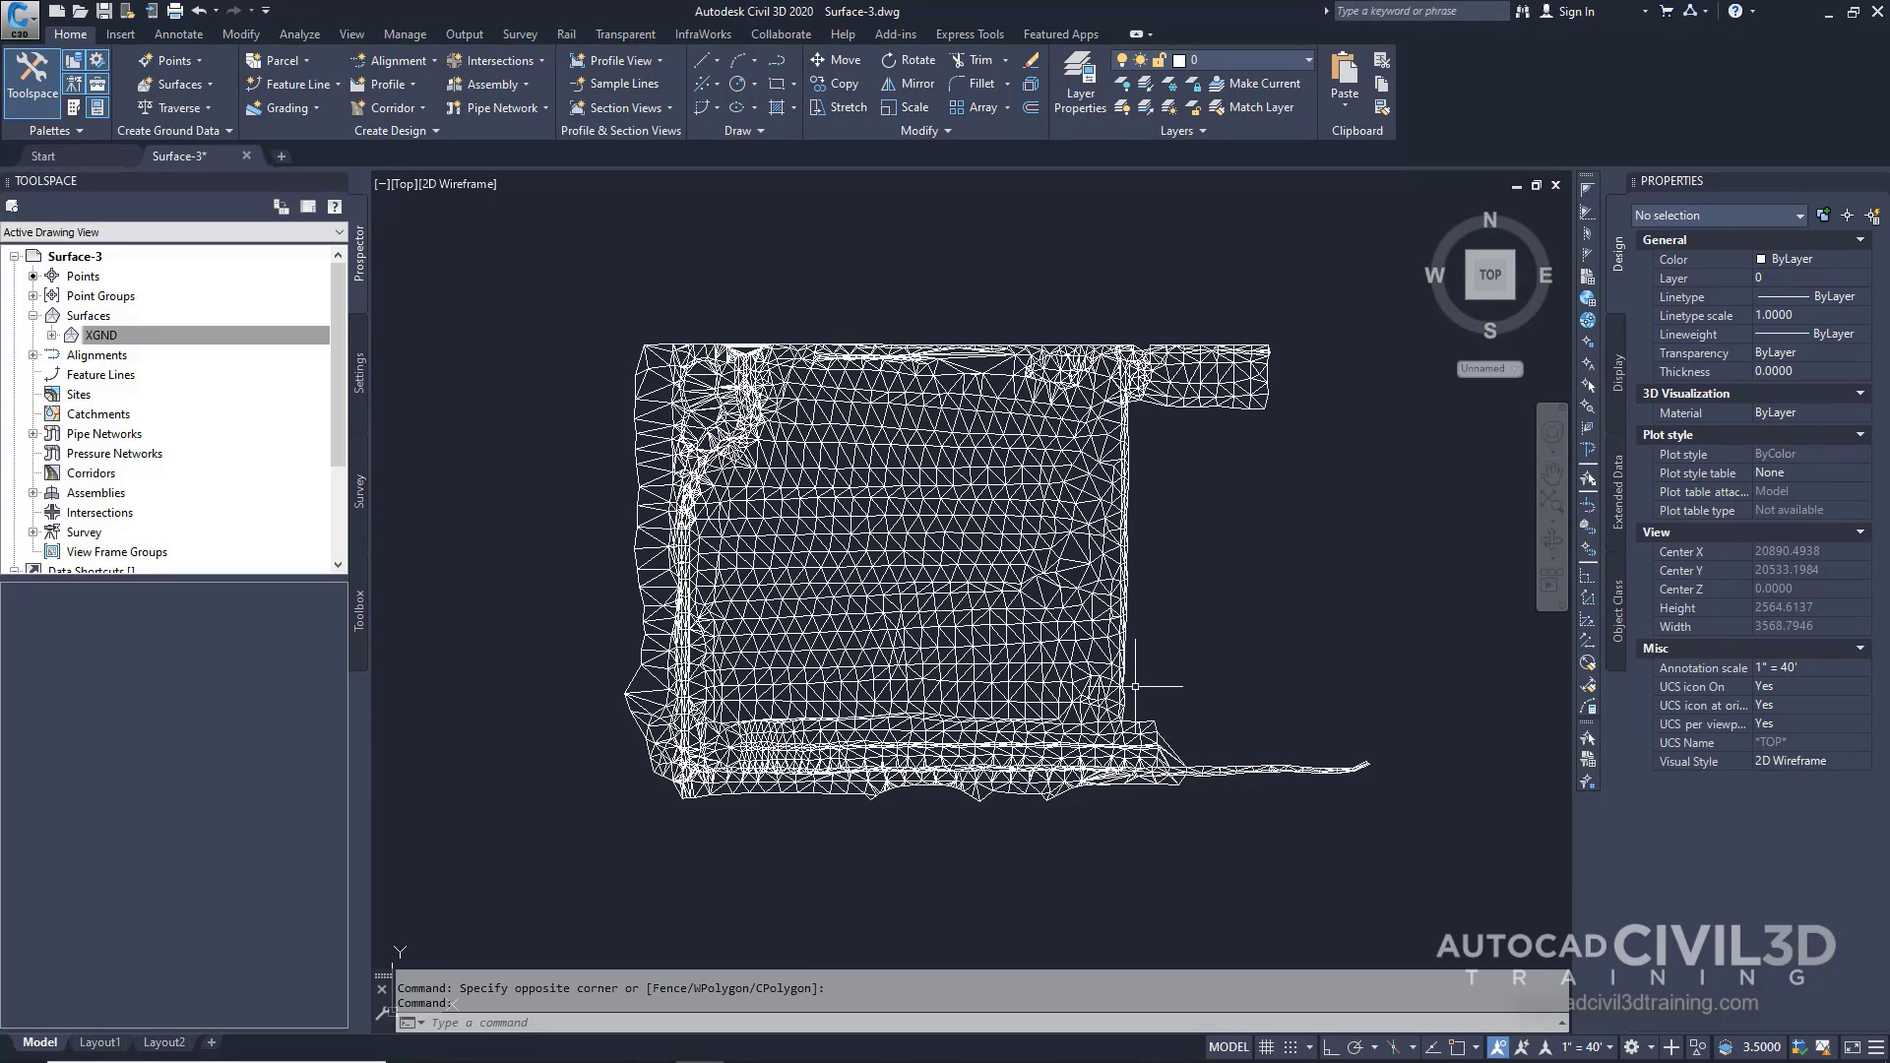
- Examine the triangulated XGND surface in 3D with Free Orbit and restore the Top view
mouse_move(1005, 788)
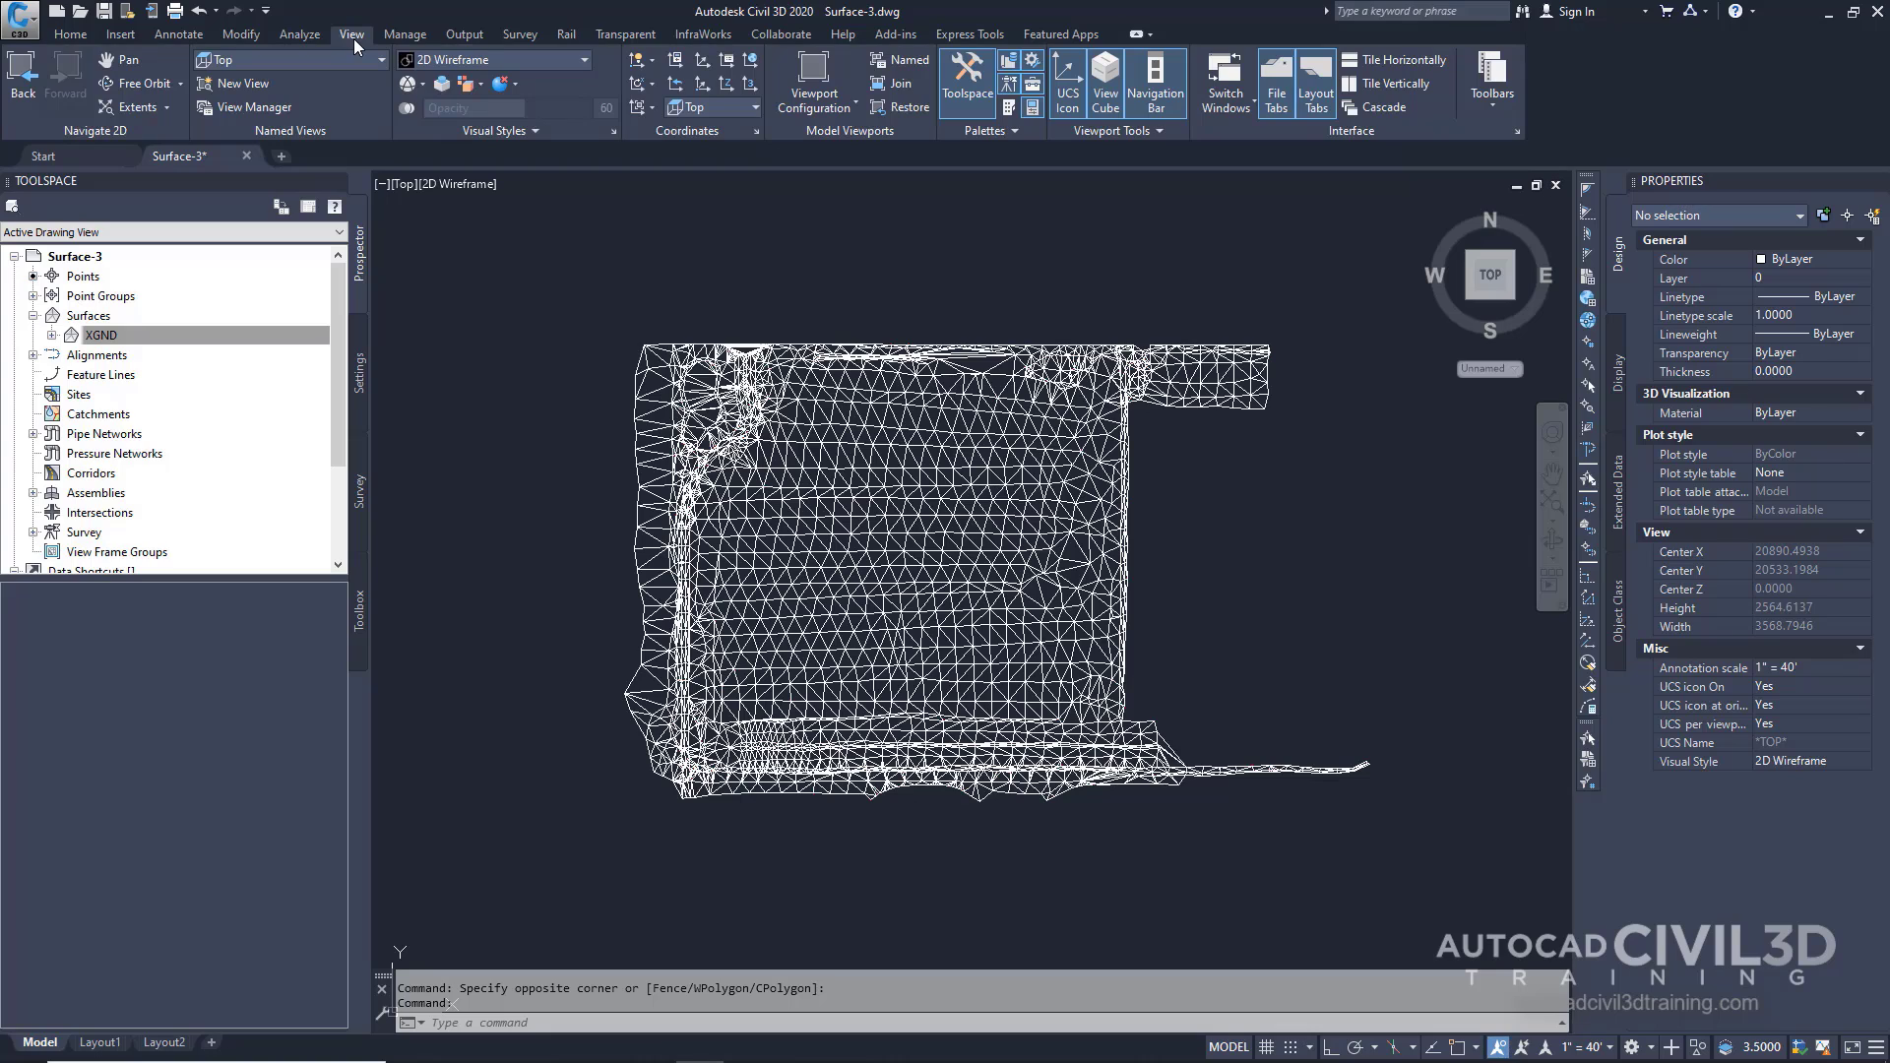
left_click(180, 86)
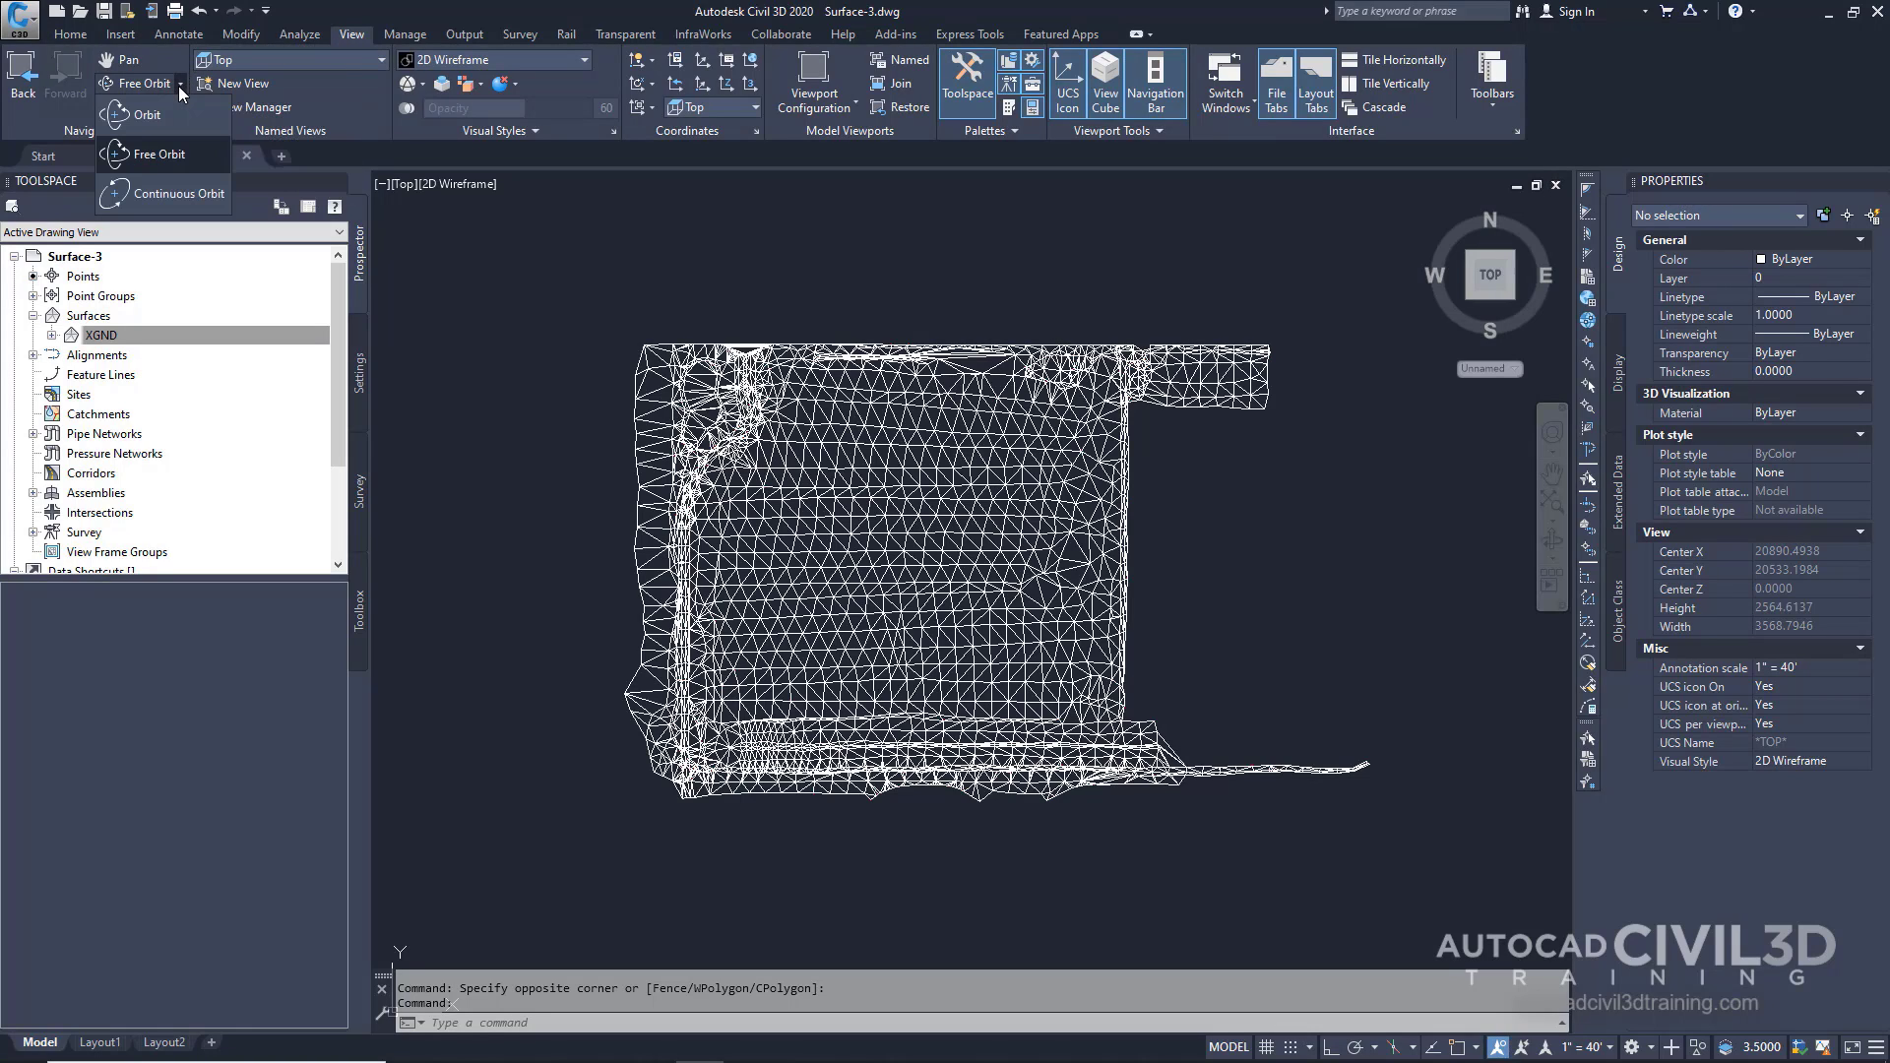
left_click(144, 156)
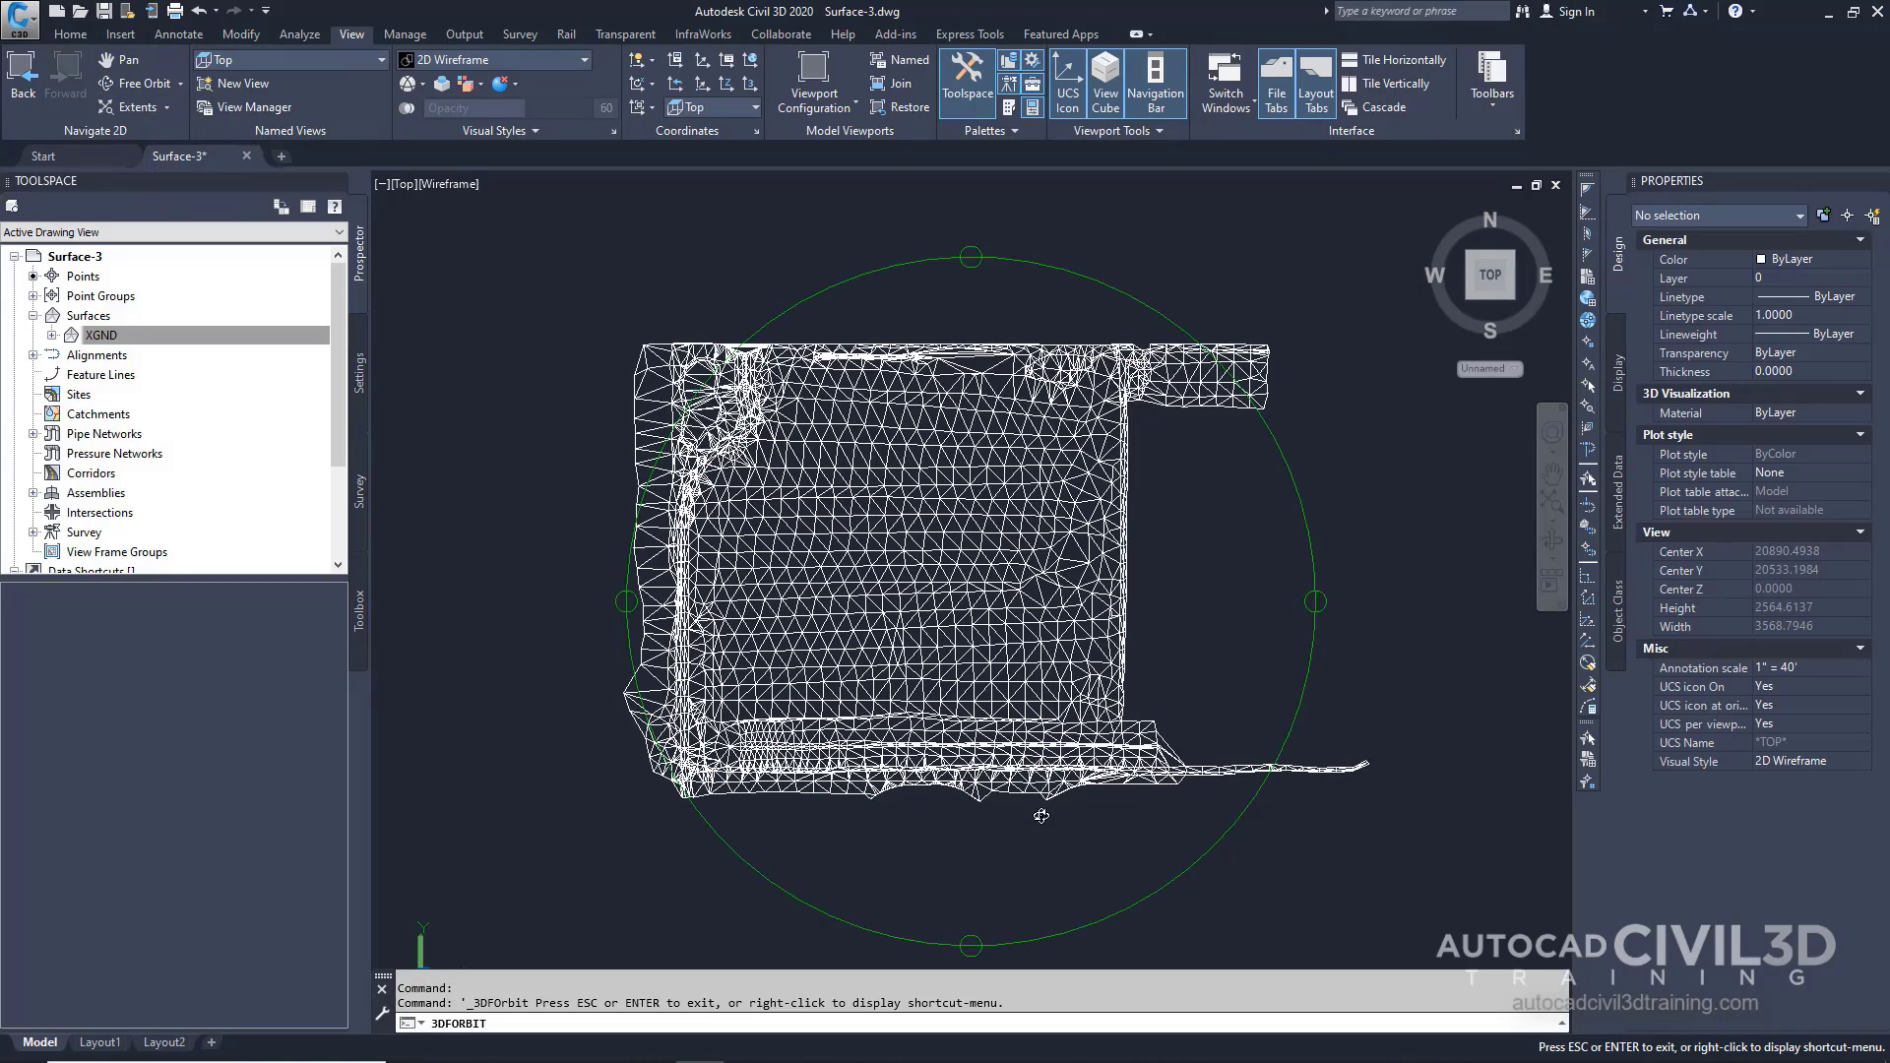
left_click_drag(1041, 817, 1004, 591)
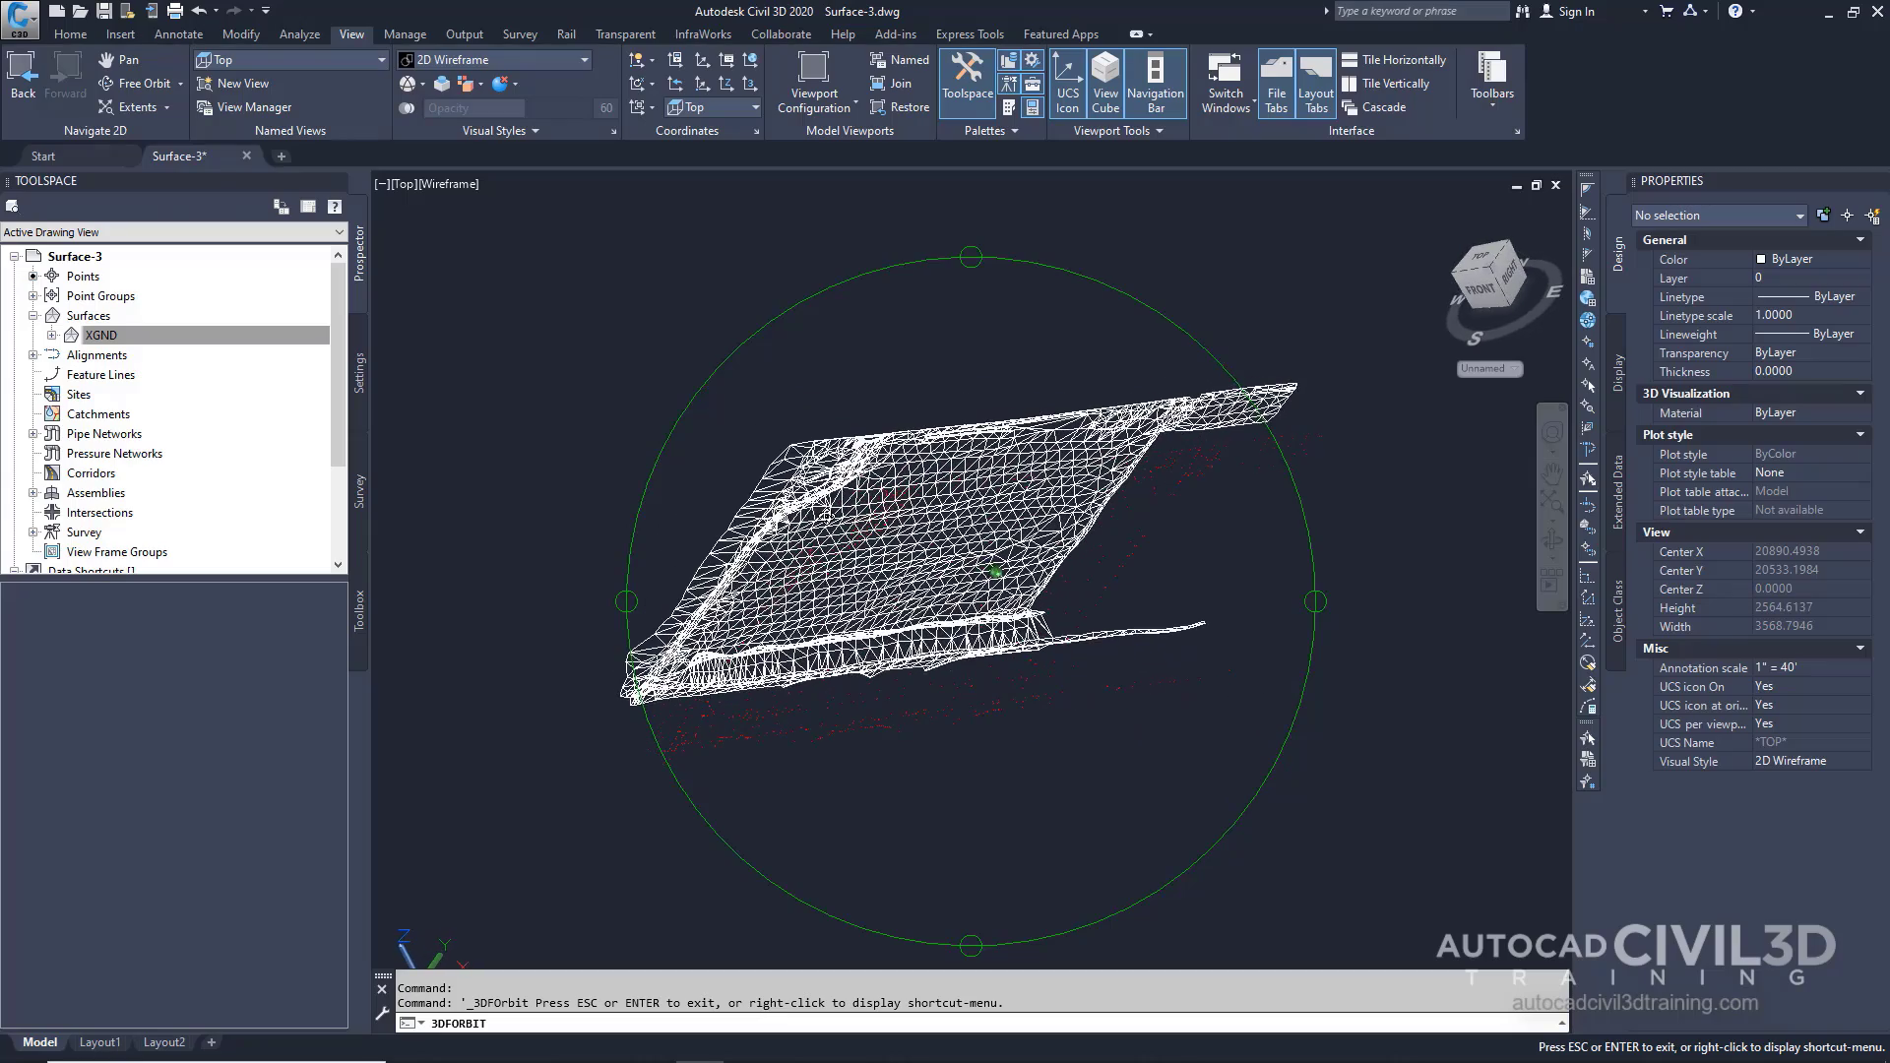
left_click_drag(703, 597, 1150, 631)
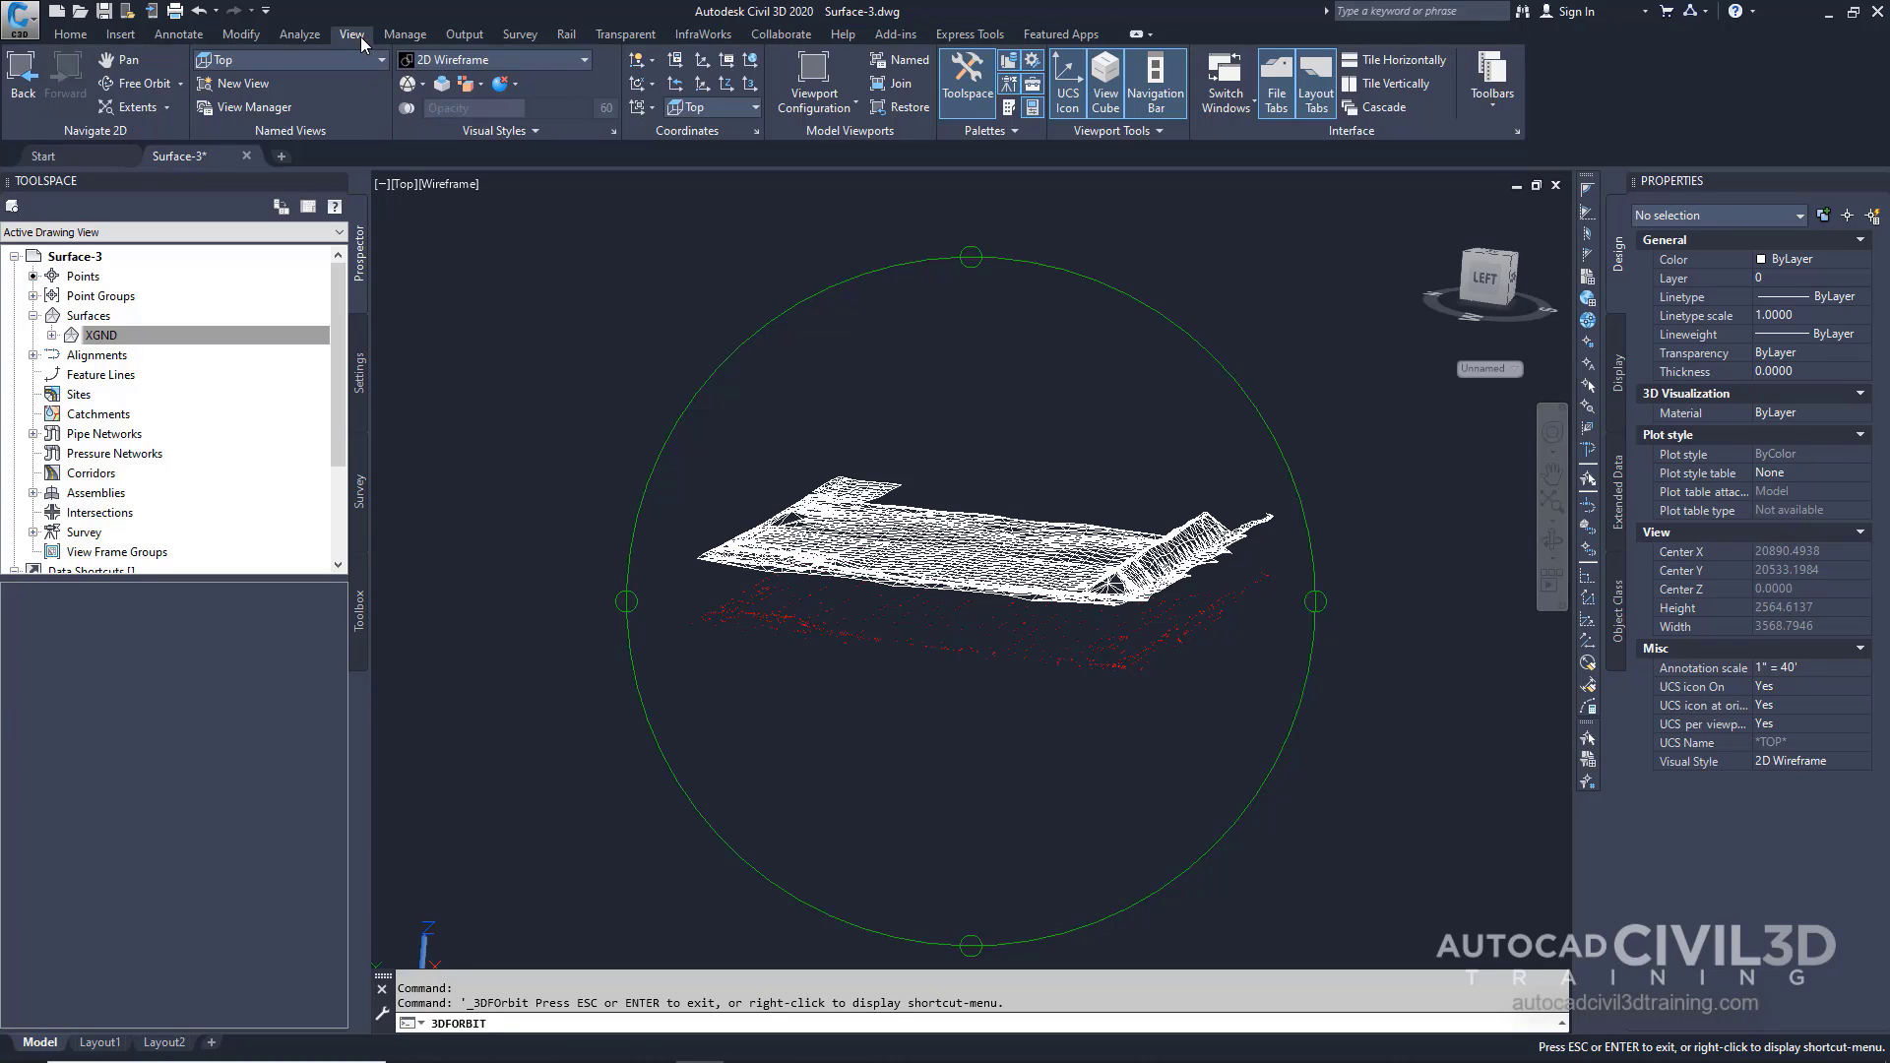
left_click(381, 59)
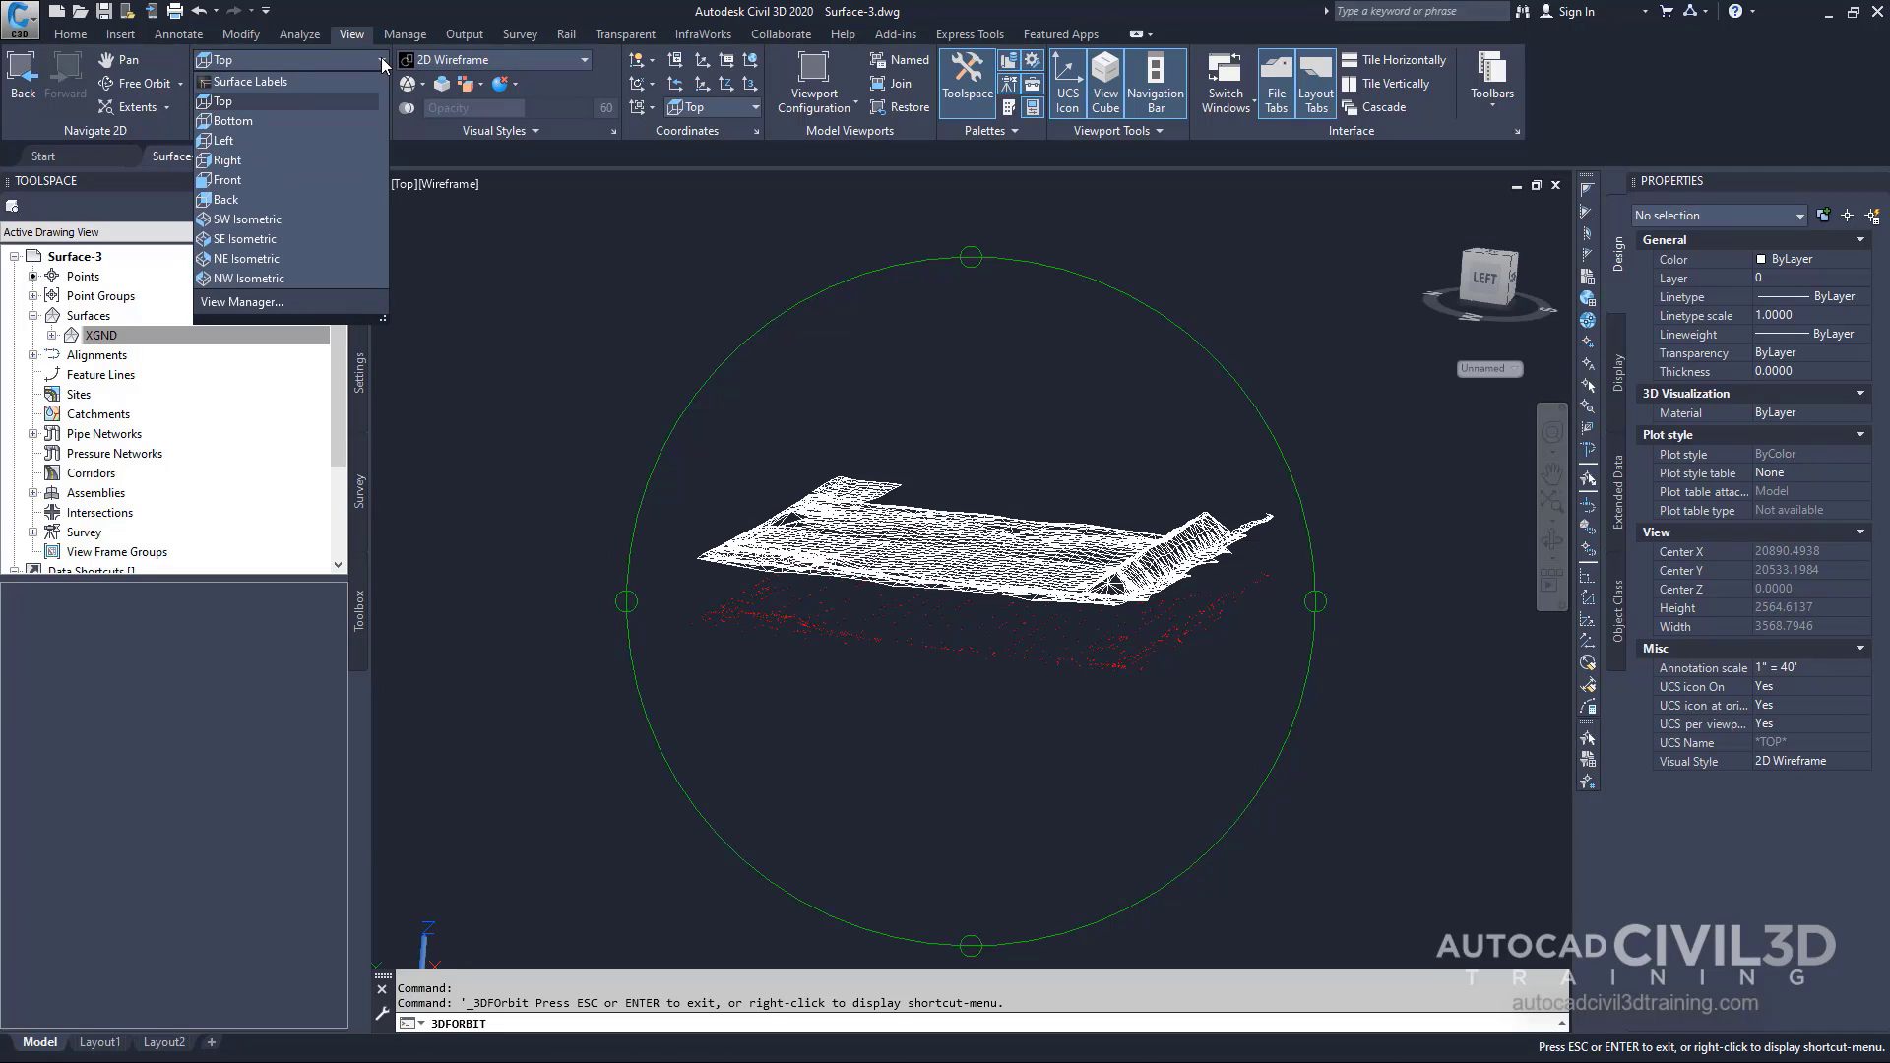
left_click(223, 105)
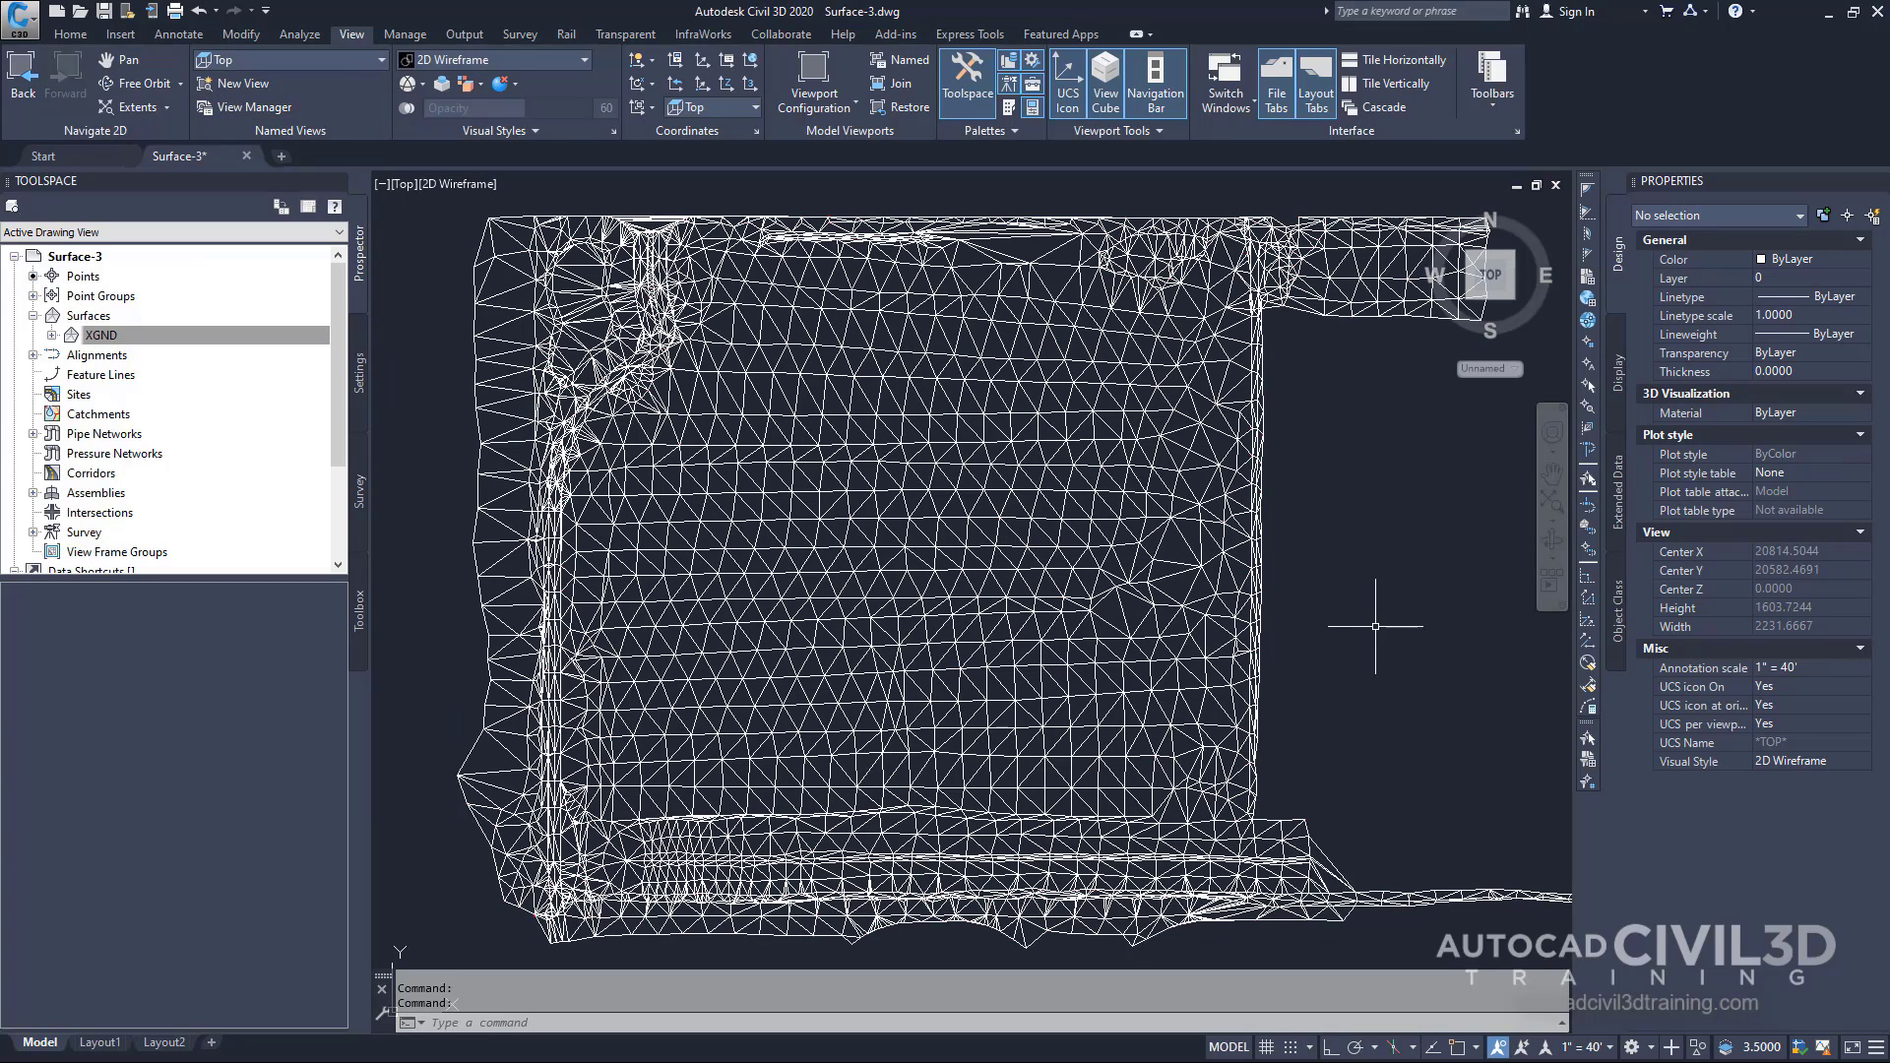
- Change the XGND surface's style to Standard in its surface properties and apply the change
left_click(173, 339)
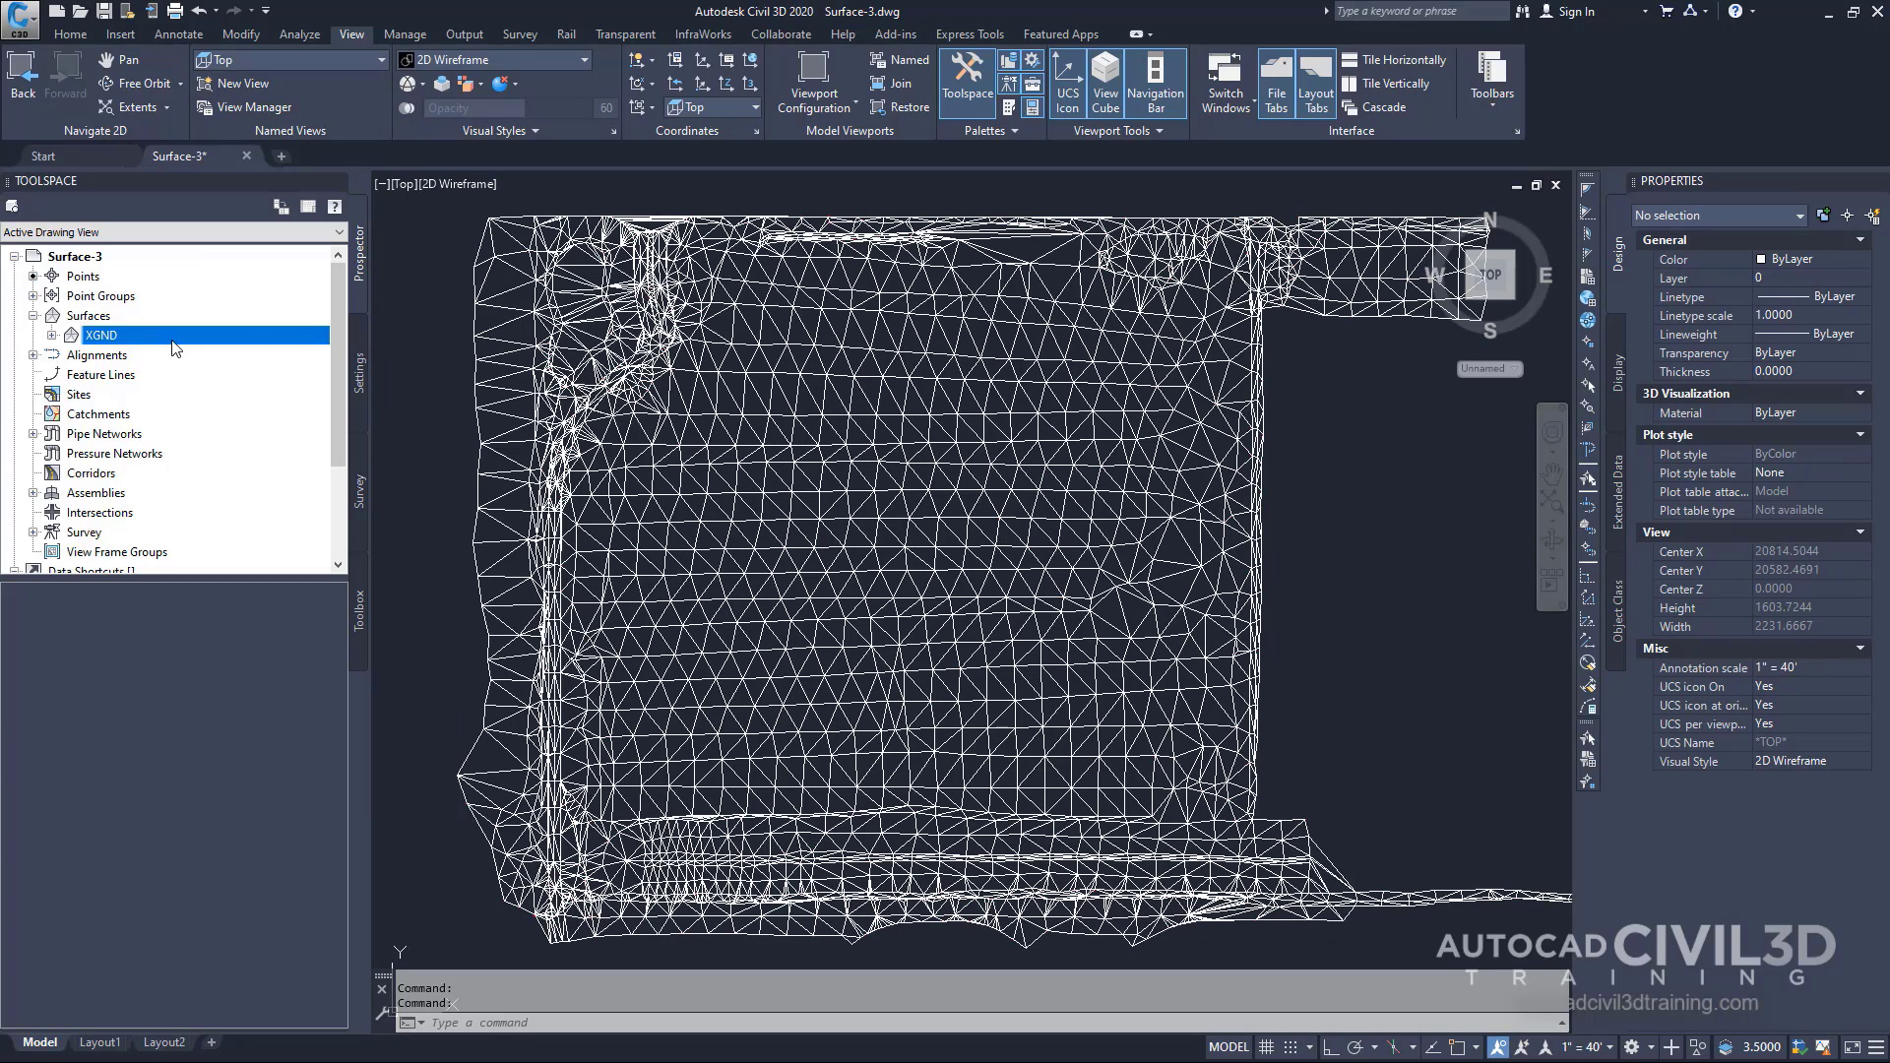
right_click(143, 337)
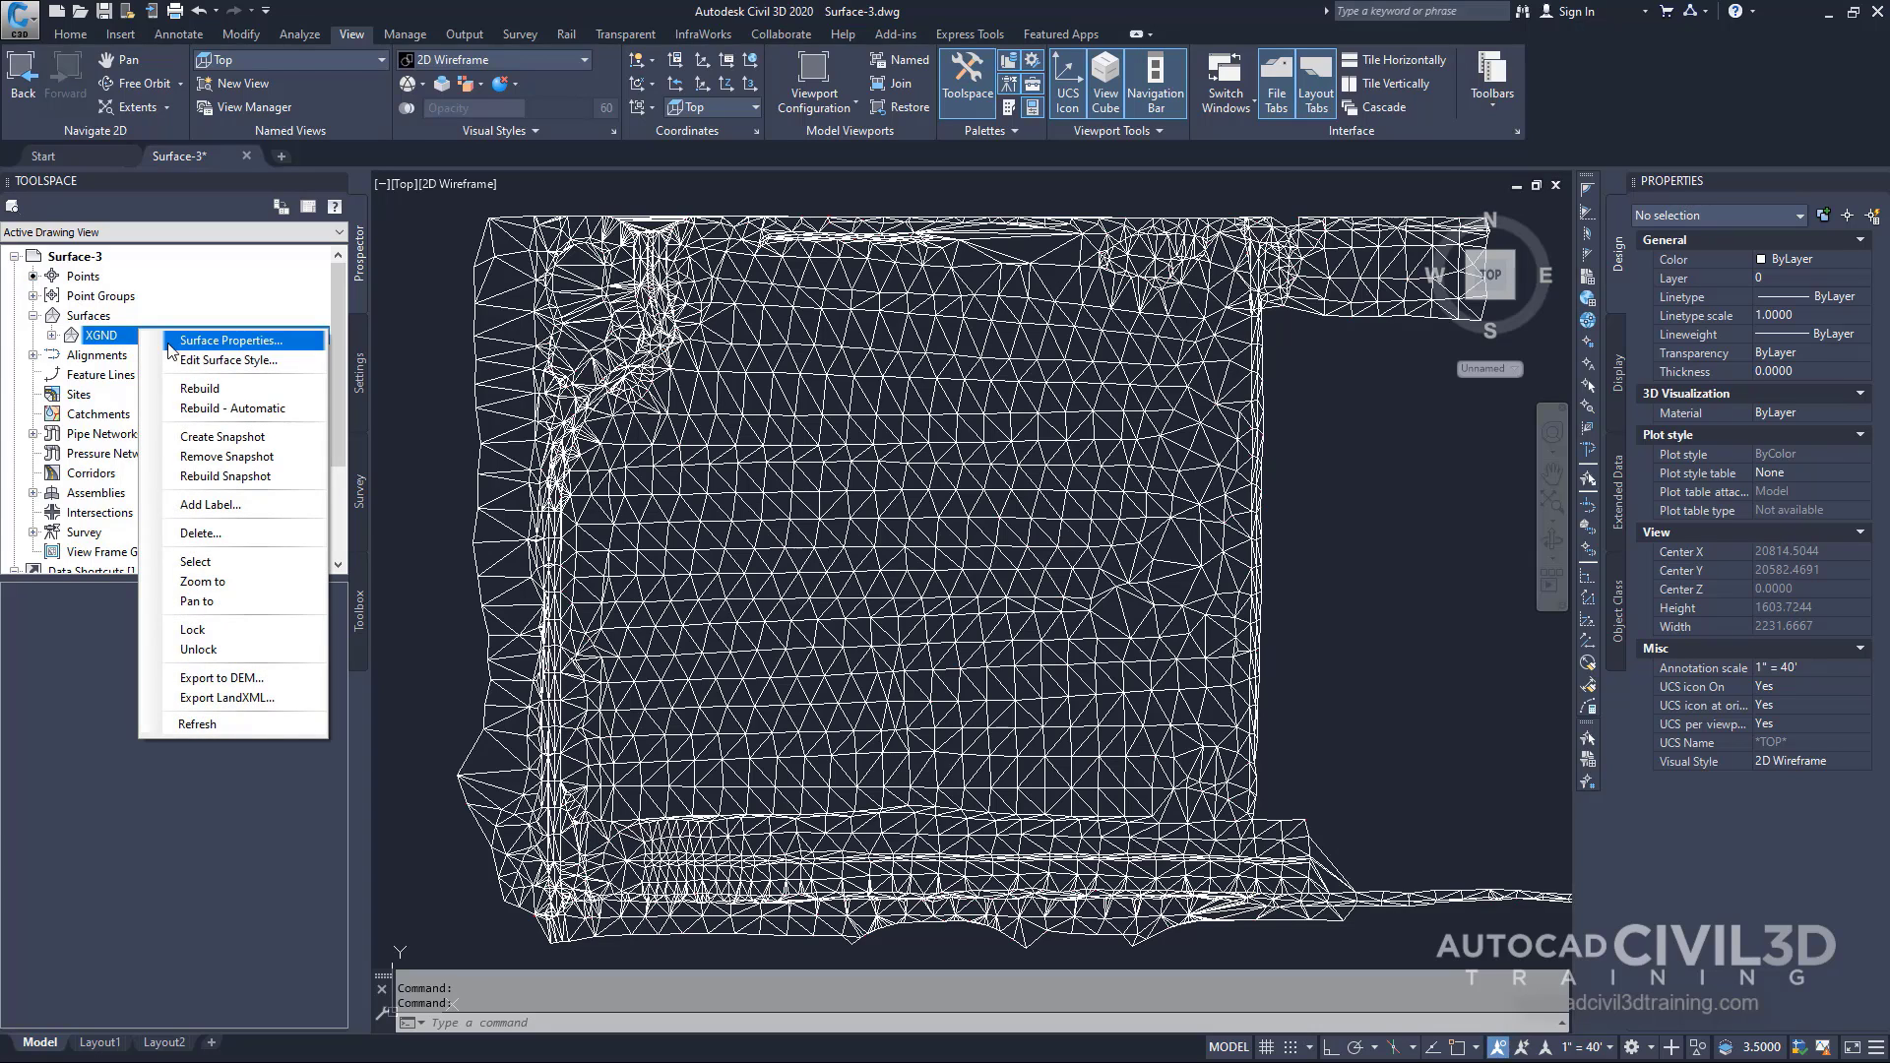
left_click(200, 341)
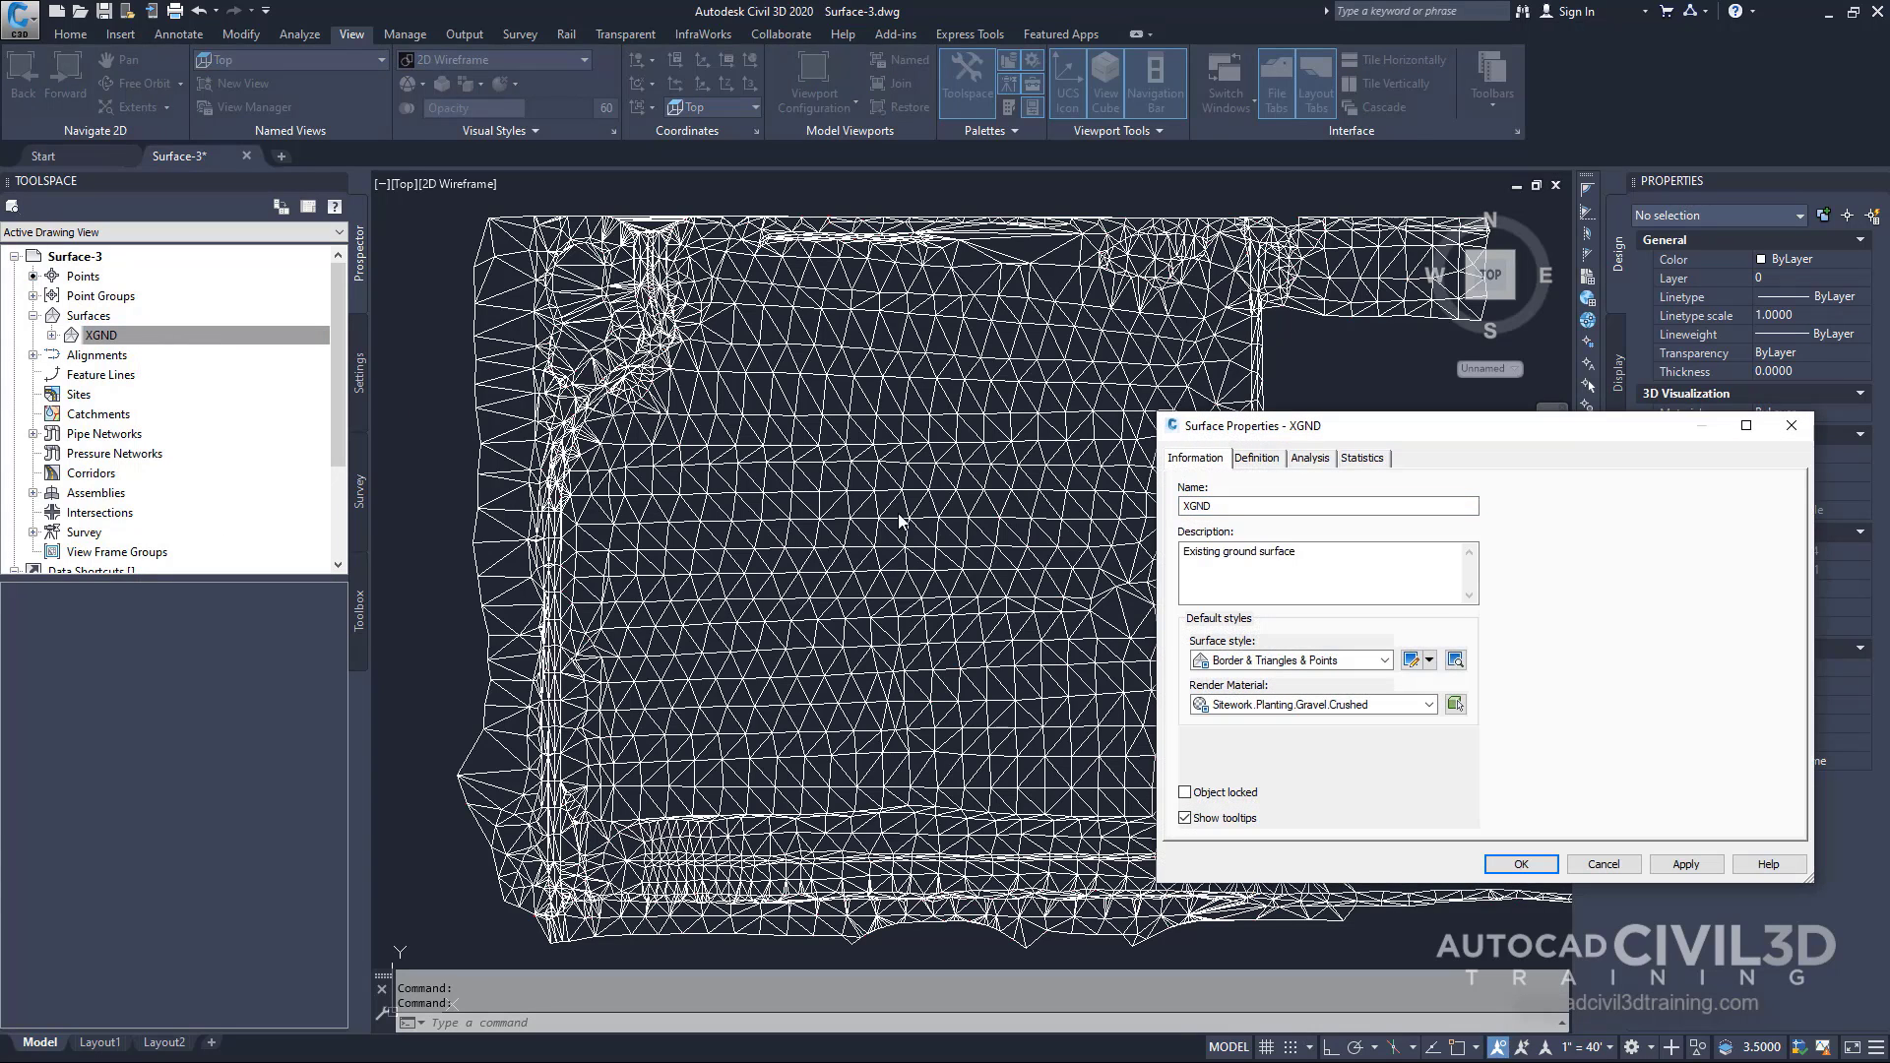
left_click(1282, 666)
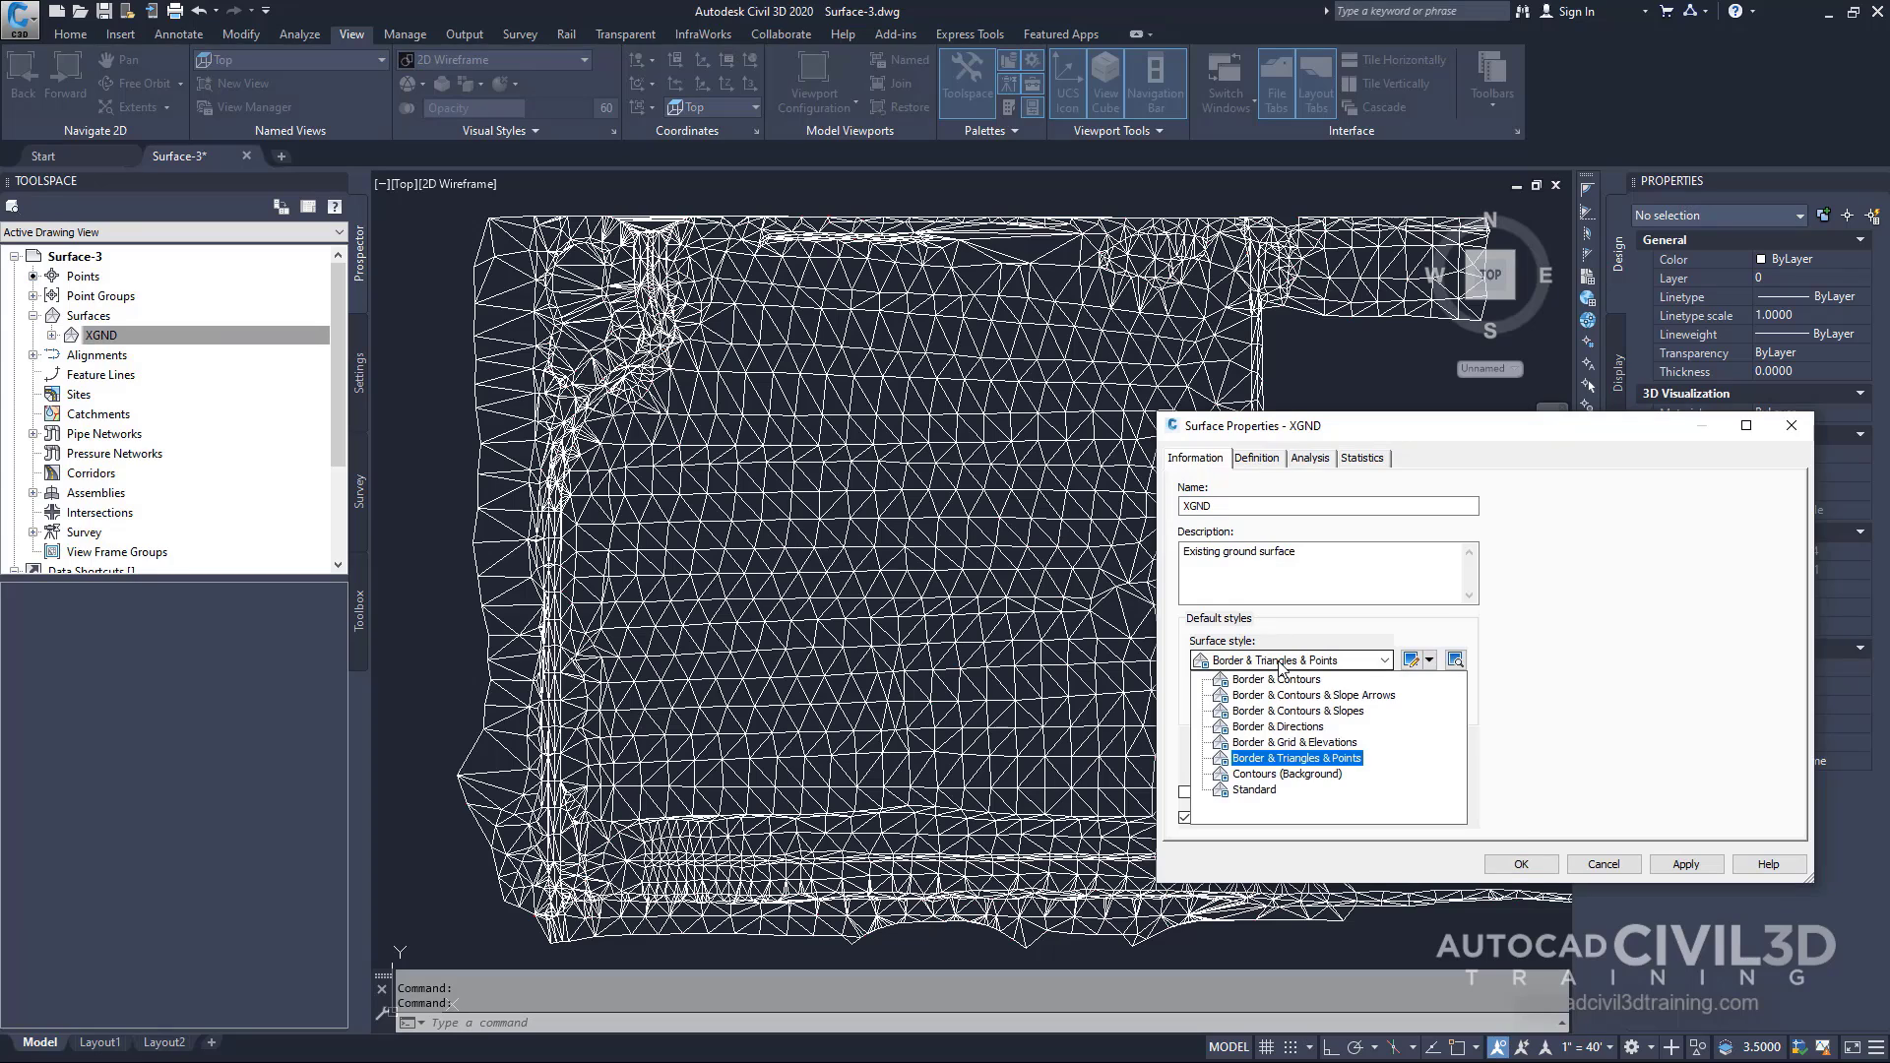
left_click(1268, 790)
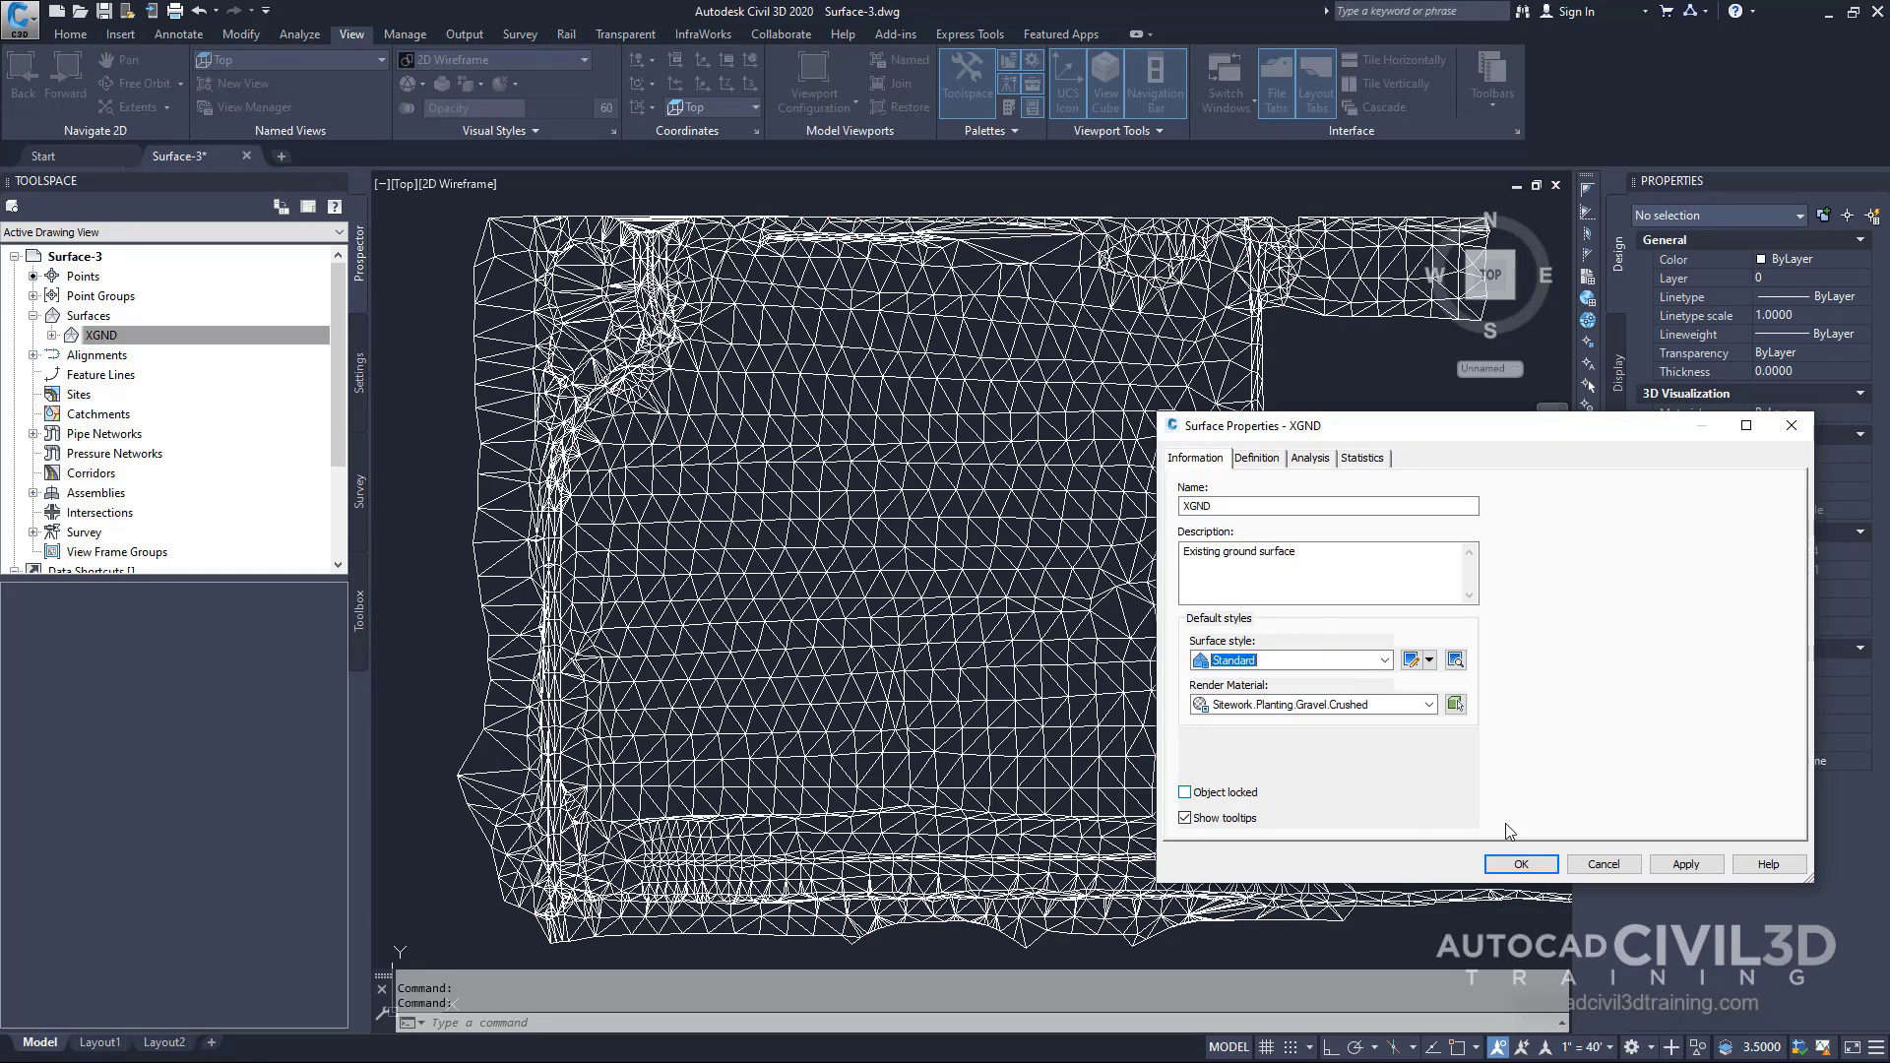
left_click(1686, 865)
left_click(1534, 868)
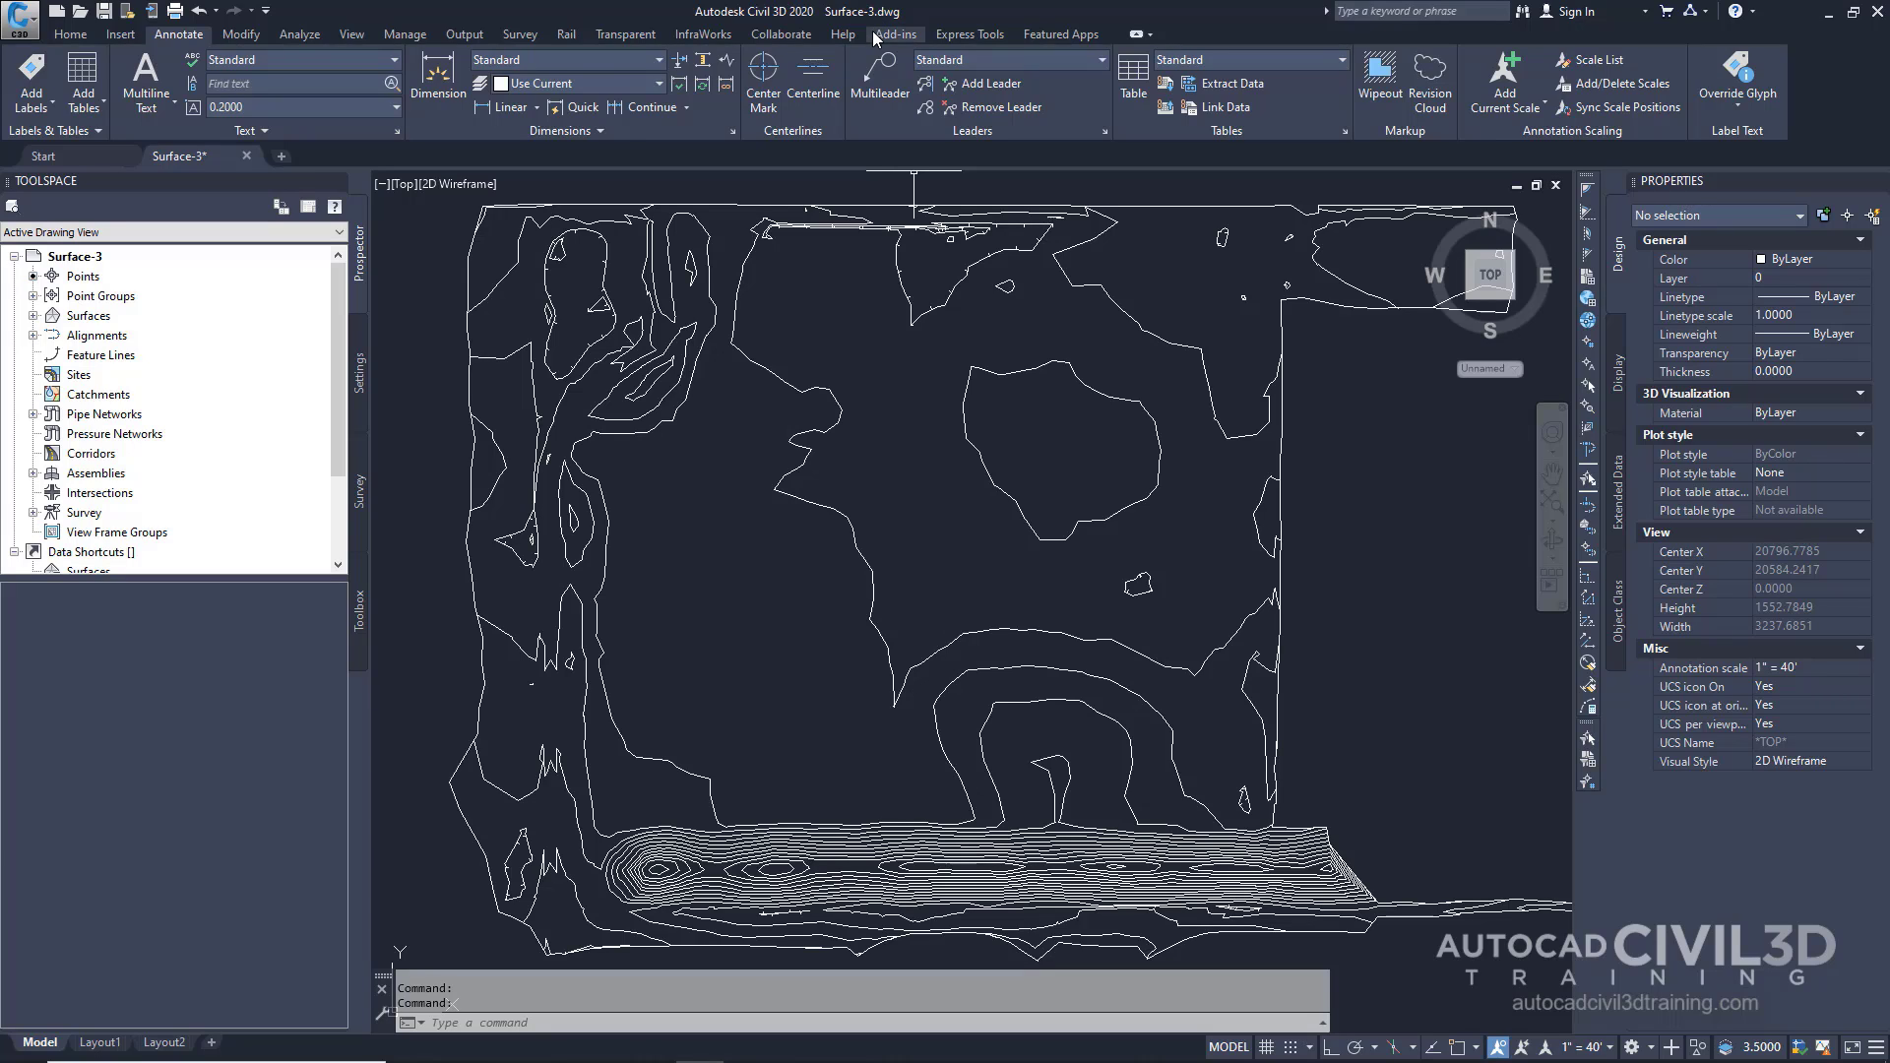
- Restore the saved Surface Labels view
left_click(354, 34)
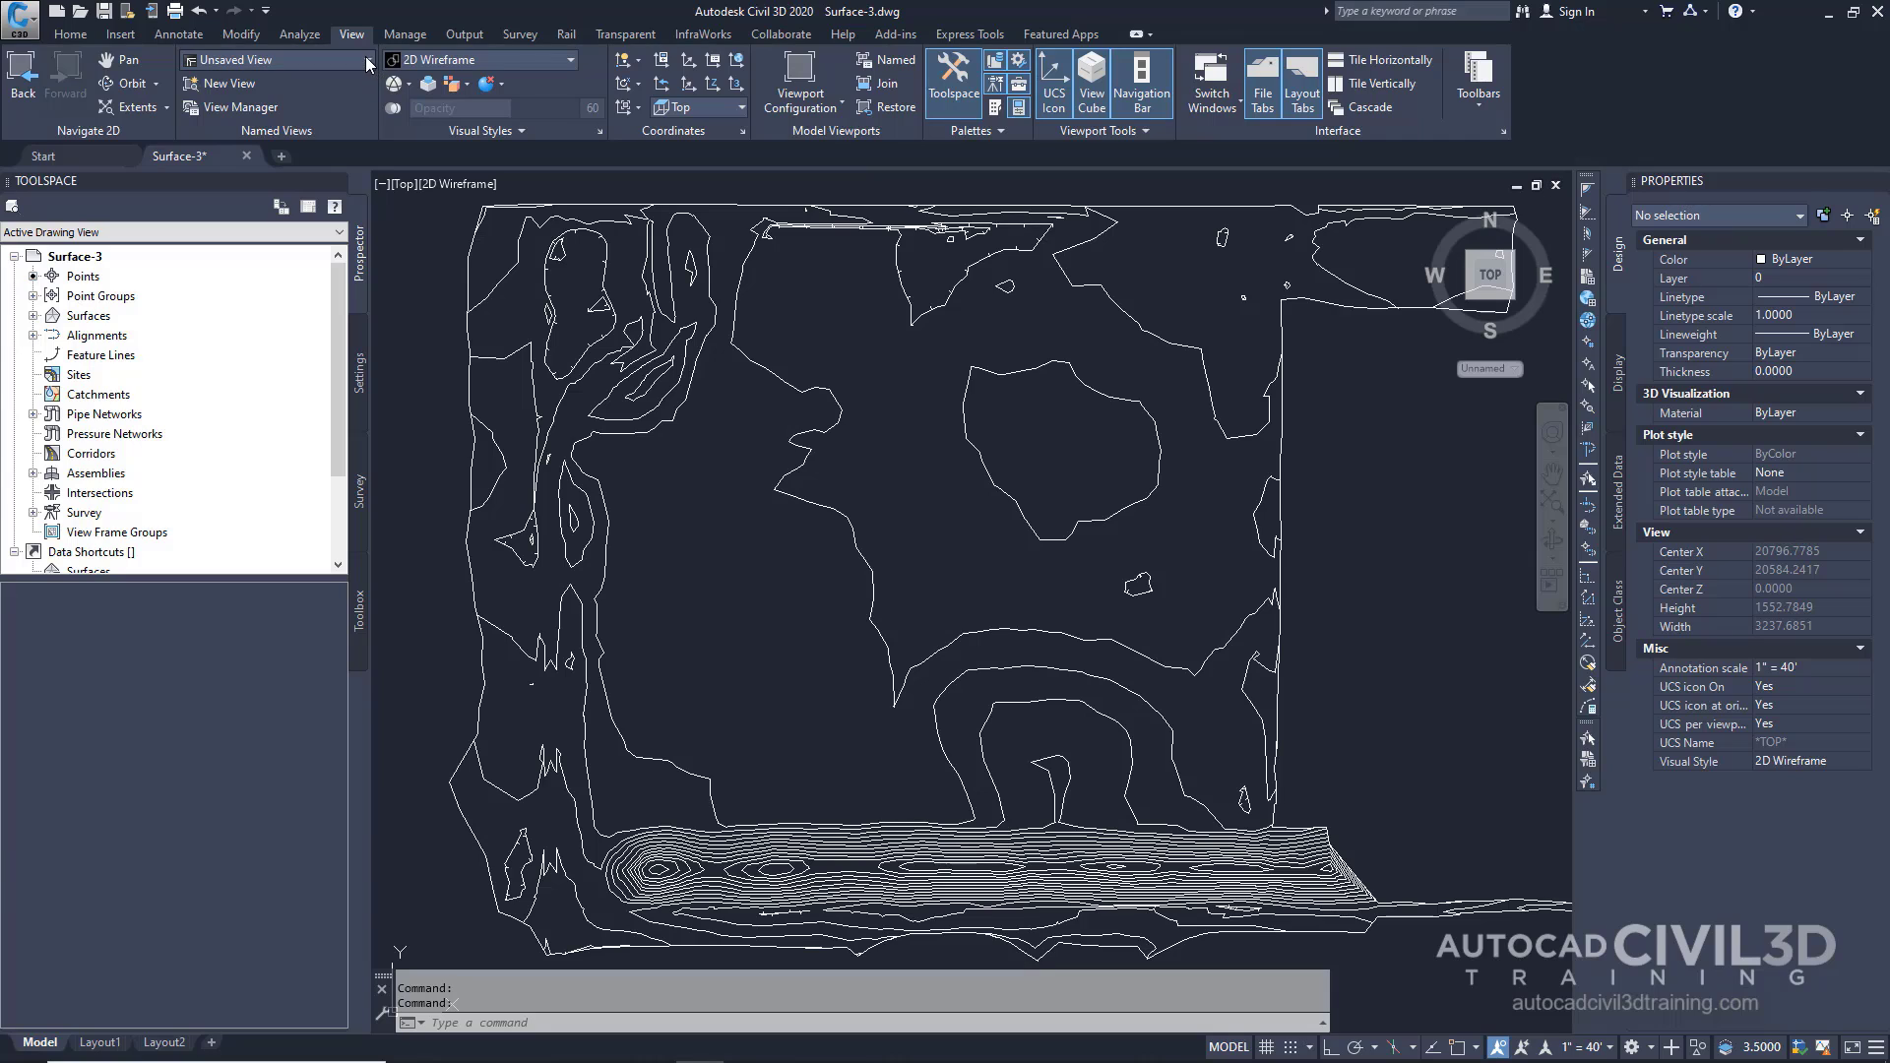
left_click(367, 60)
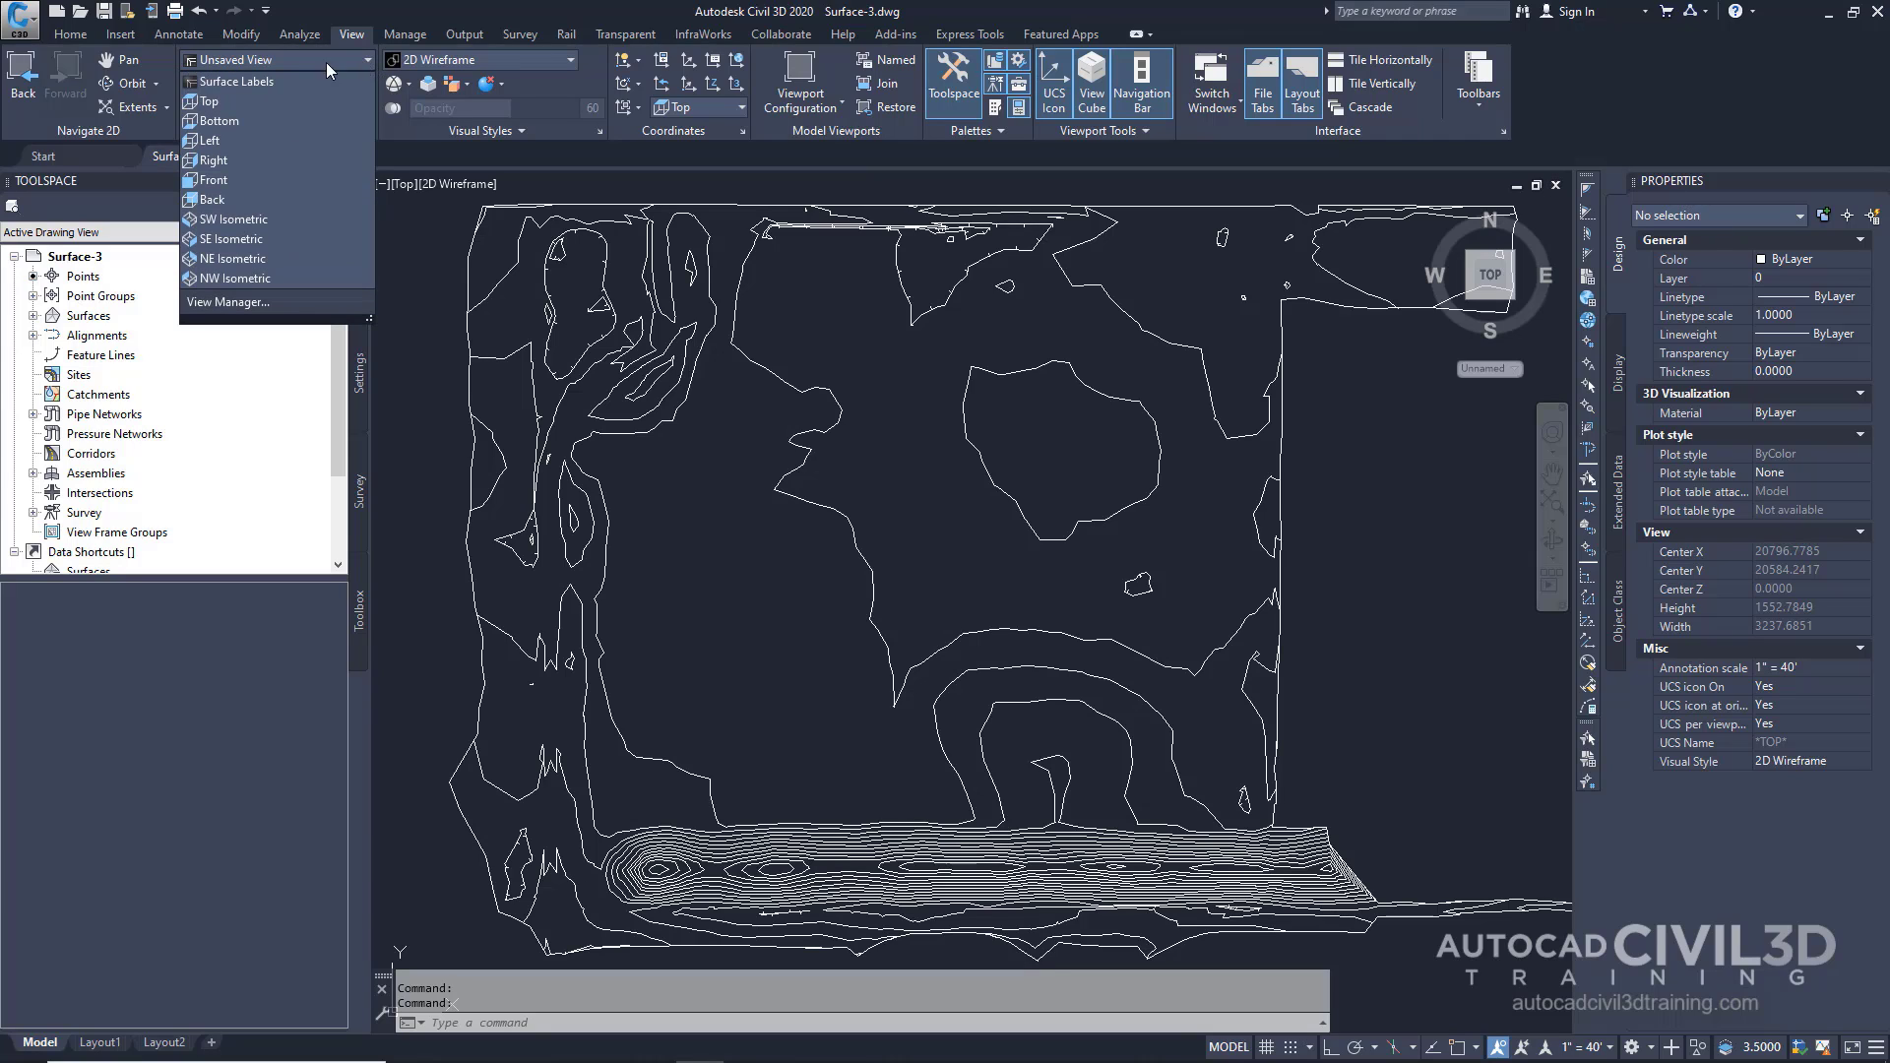
left_click(244, 81)
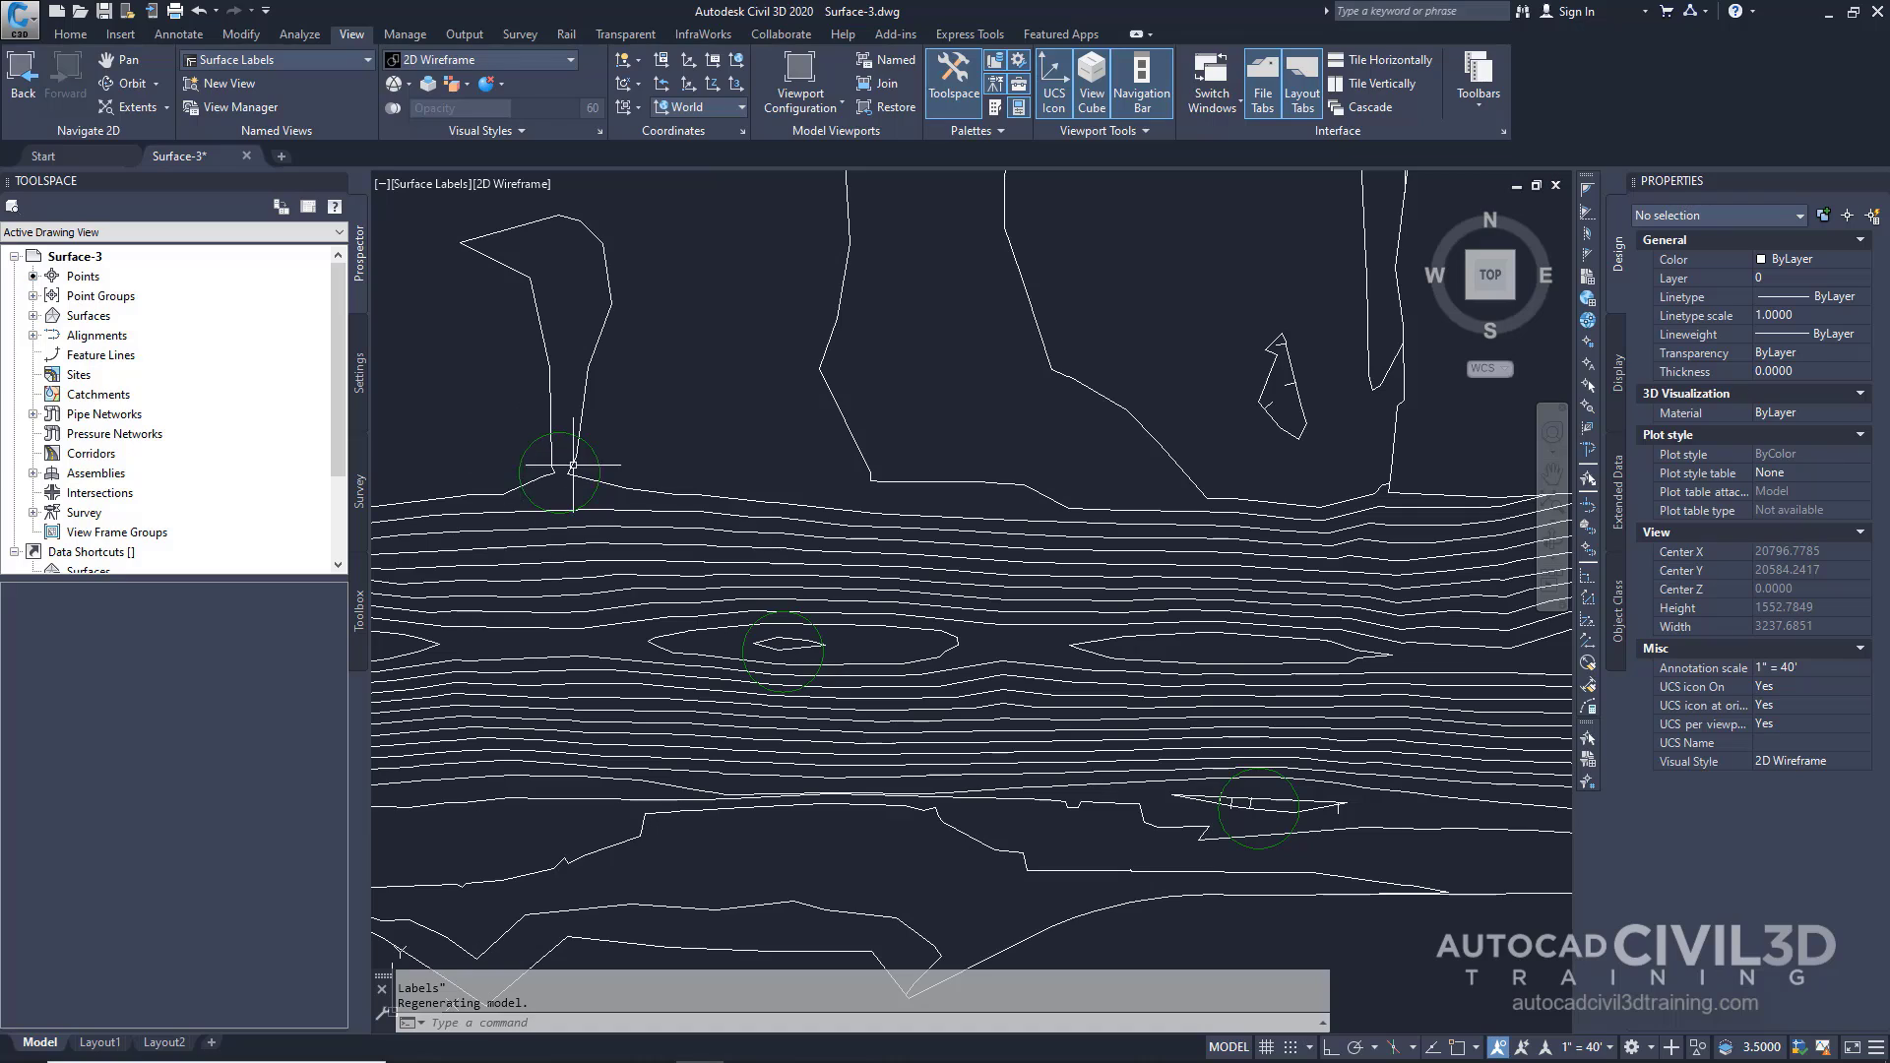
- Draw a polyline through the centers of the three green circles, from the northwest circle to the southeast one
mouse_move(746, 442)
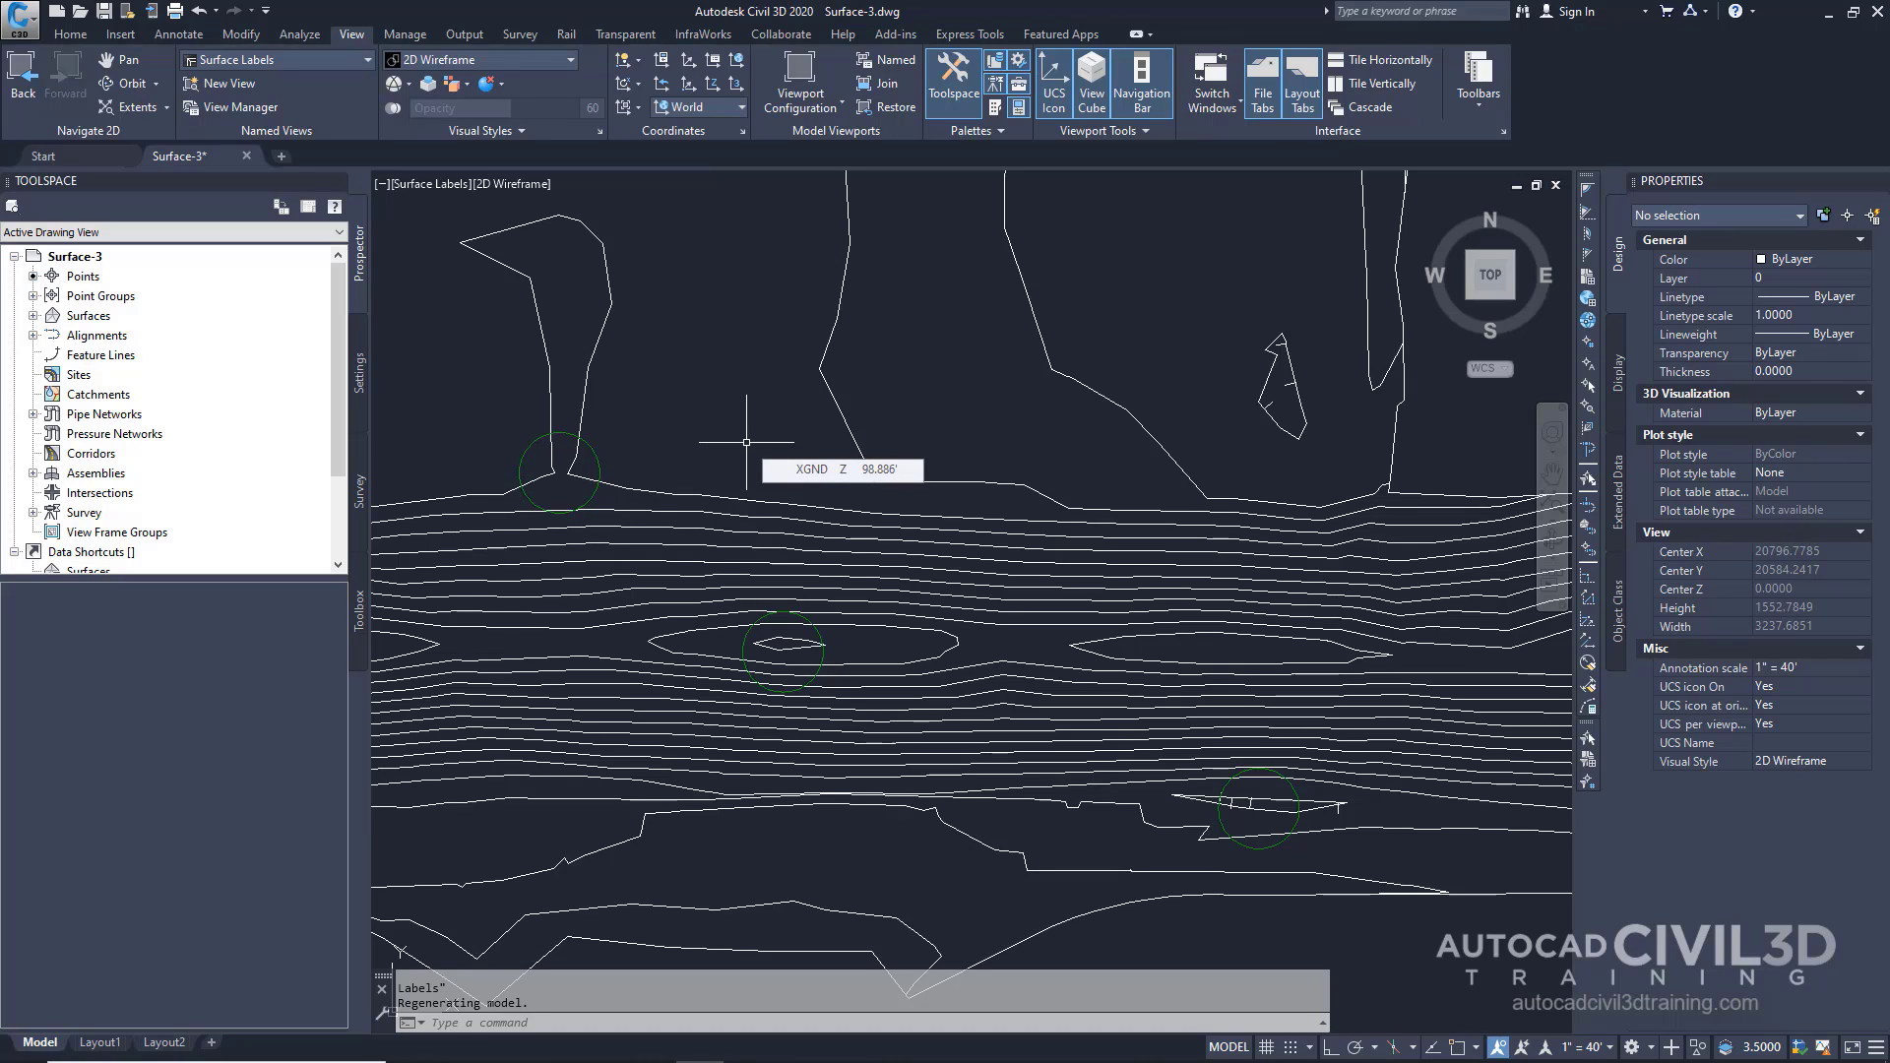
type("pl")
key("Return")
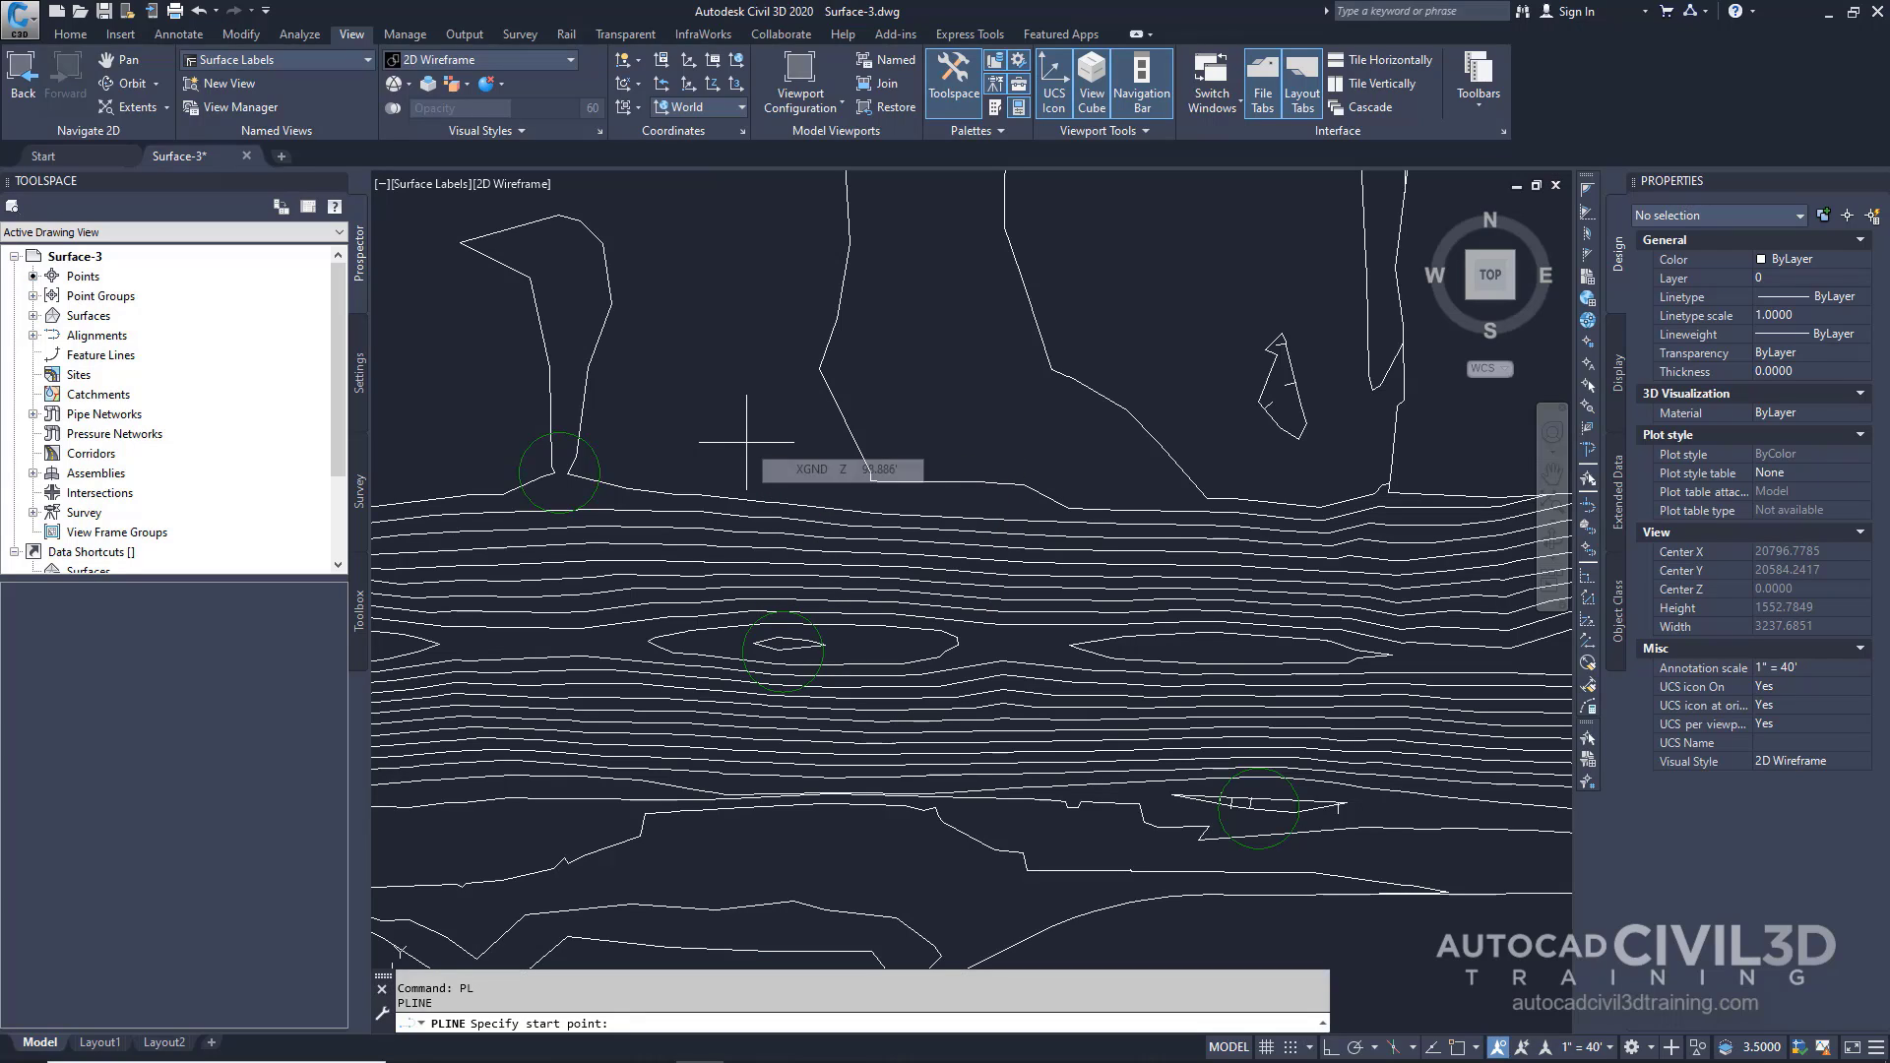
type("cen")
key("Return")
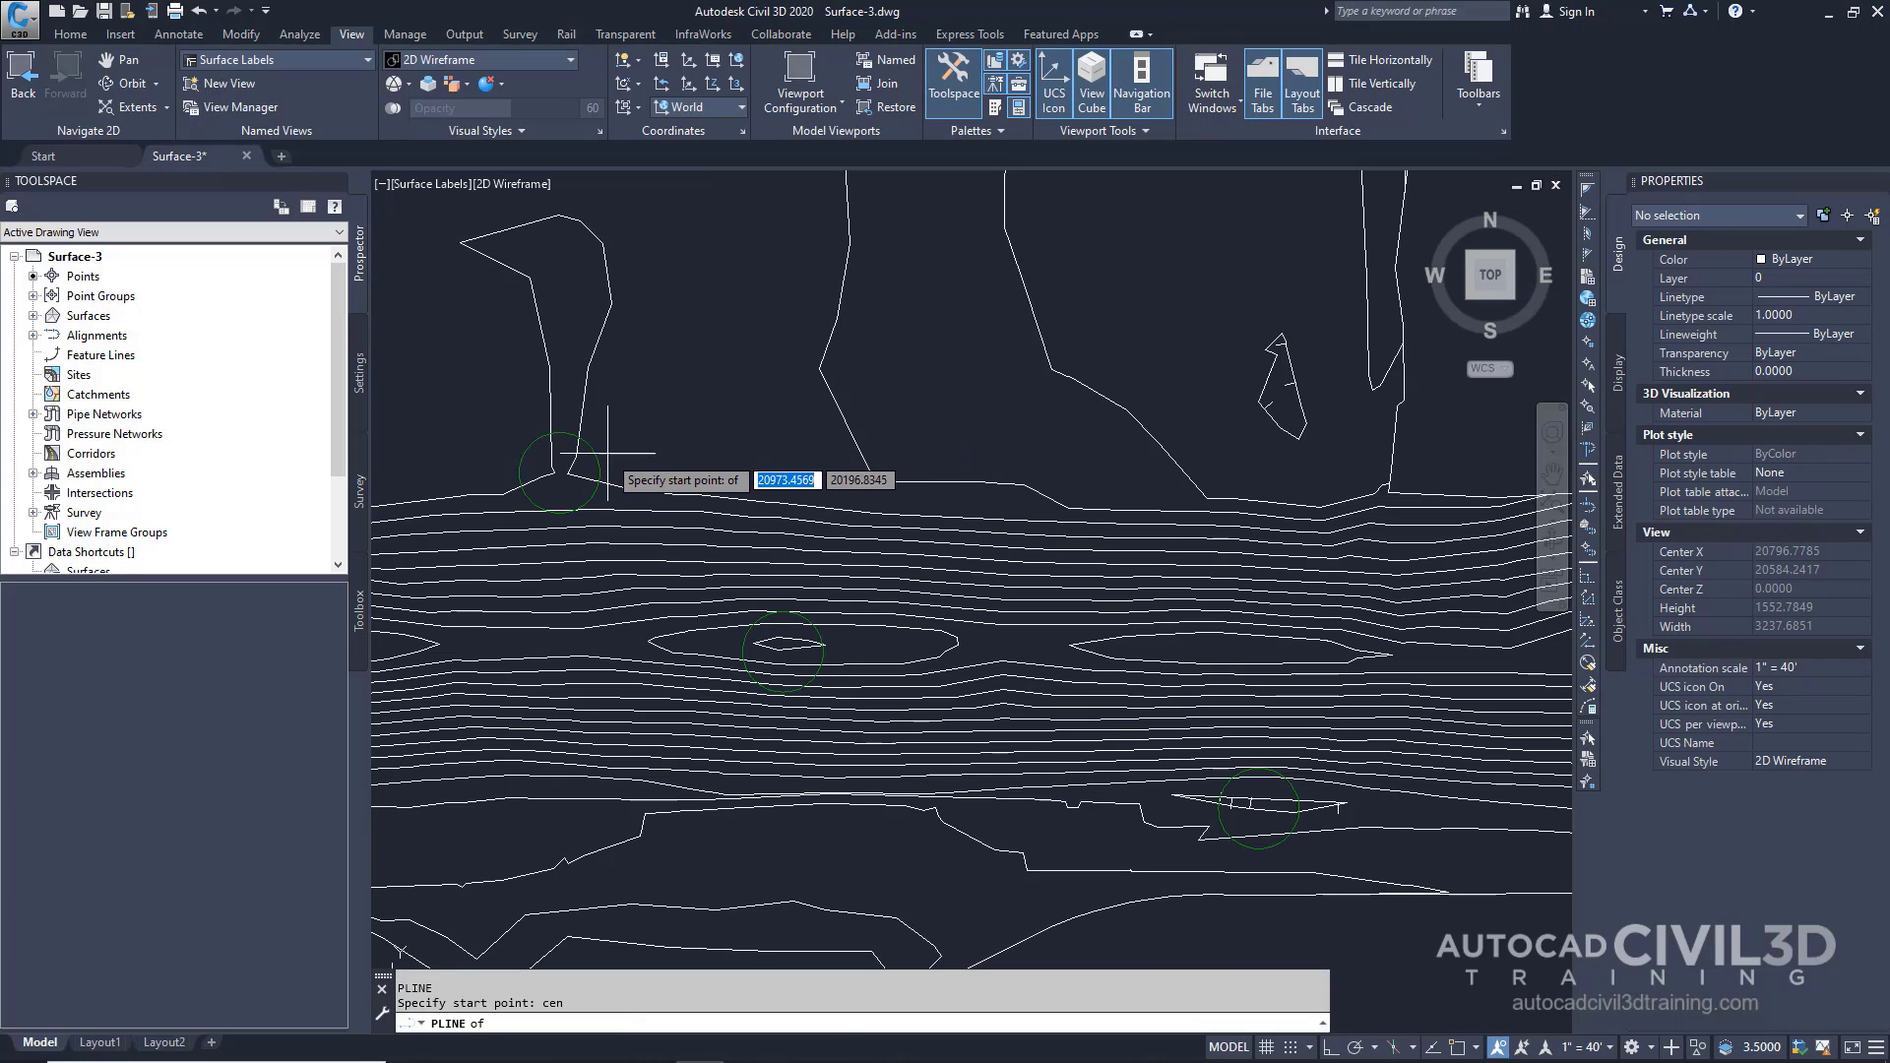
left_click(603, 448)
type("c")
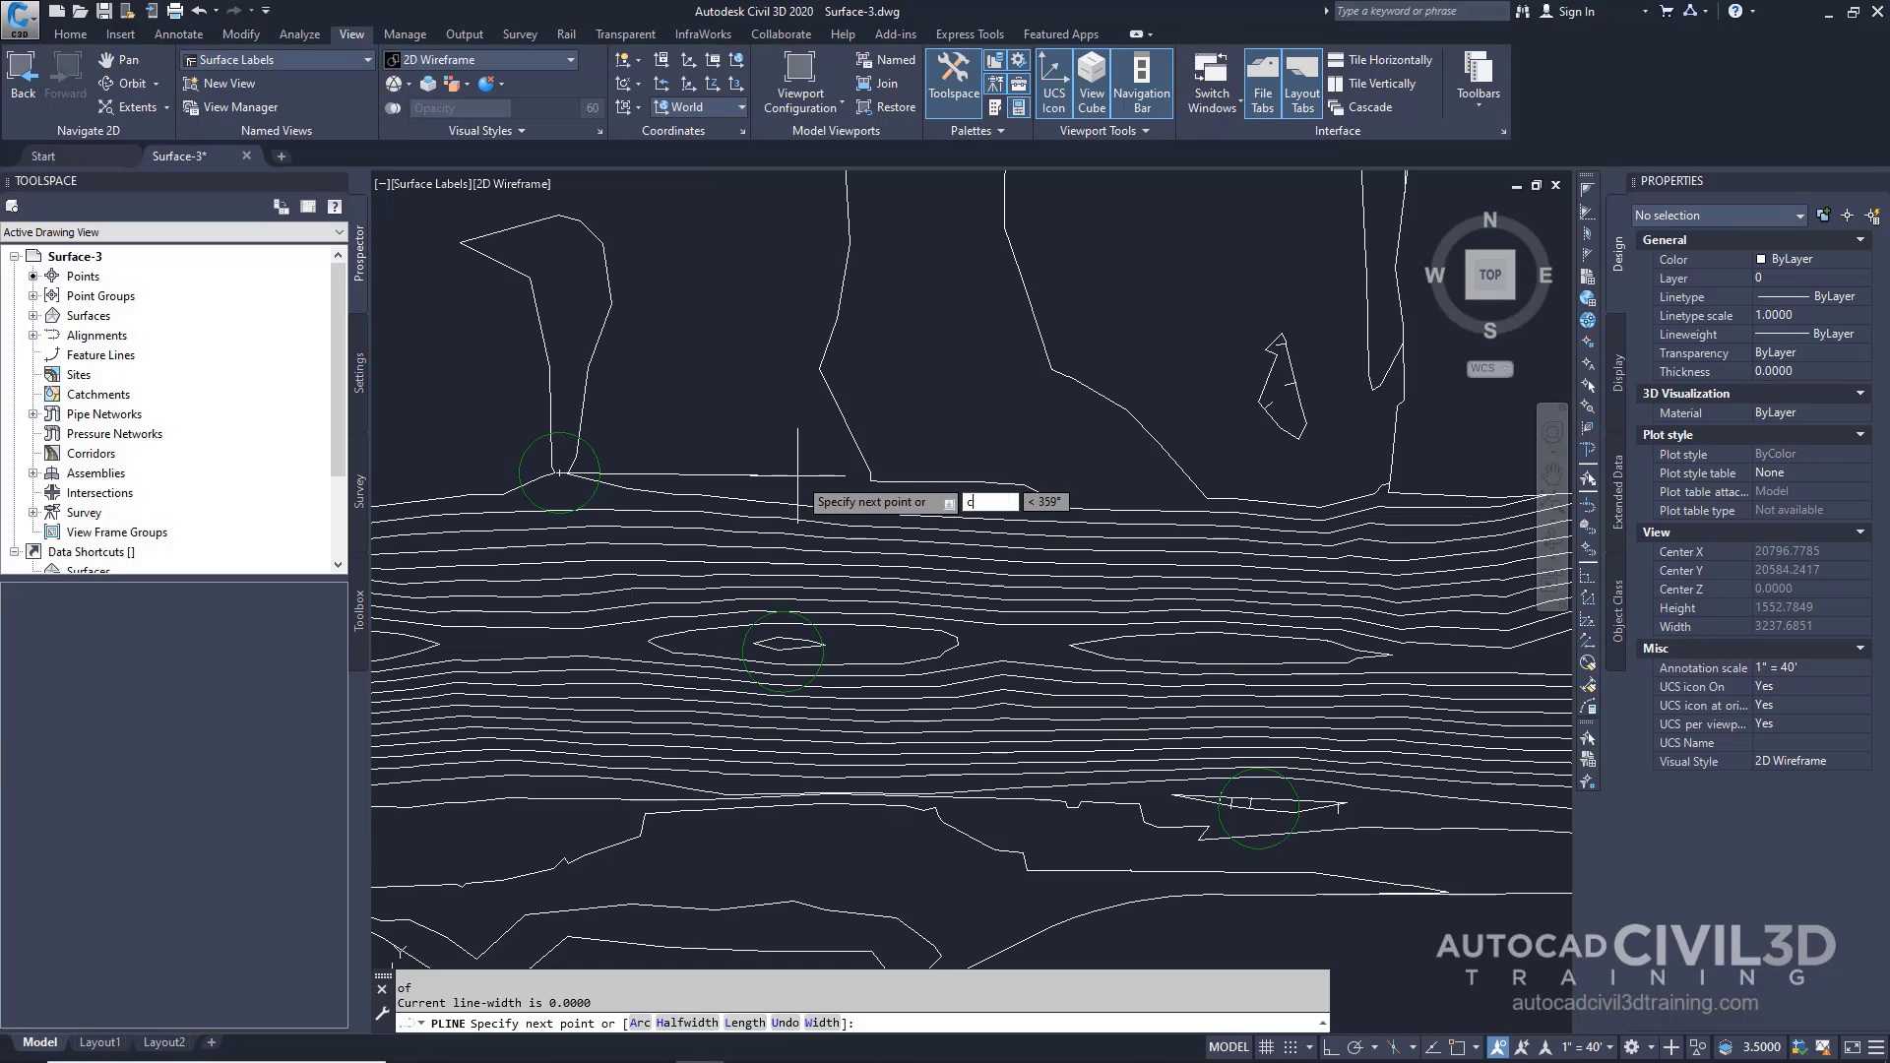
type("en")
key("Return")
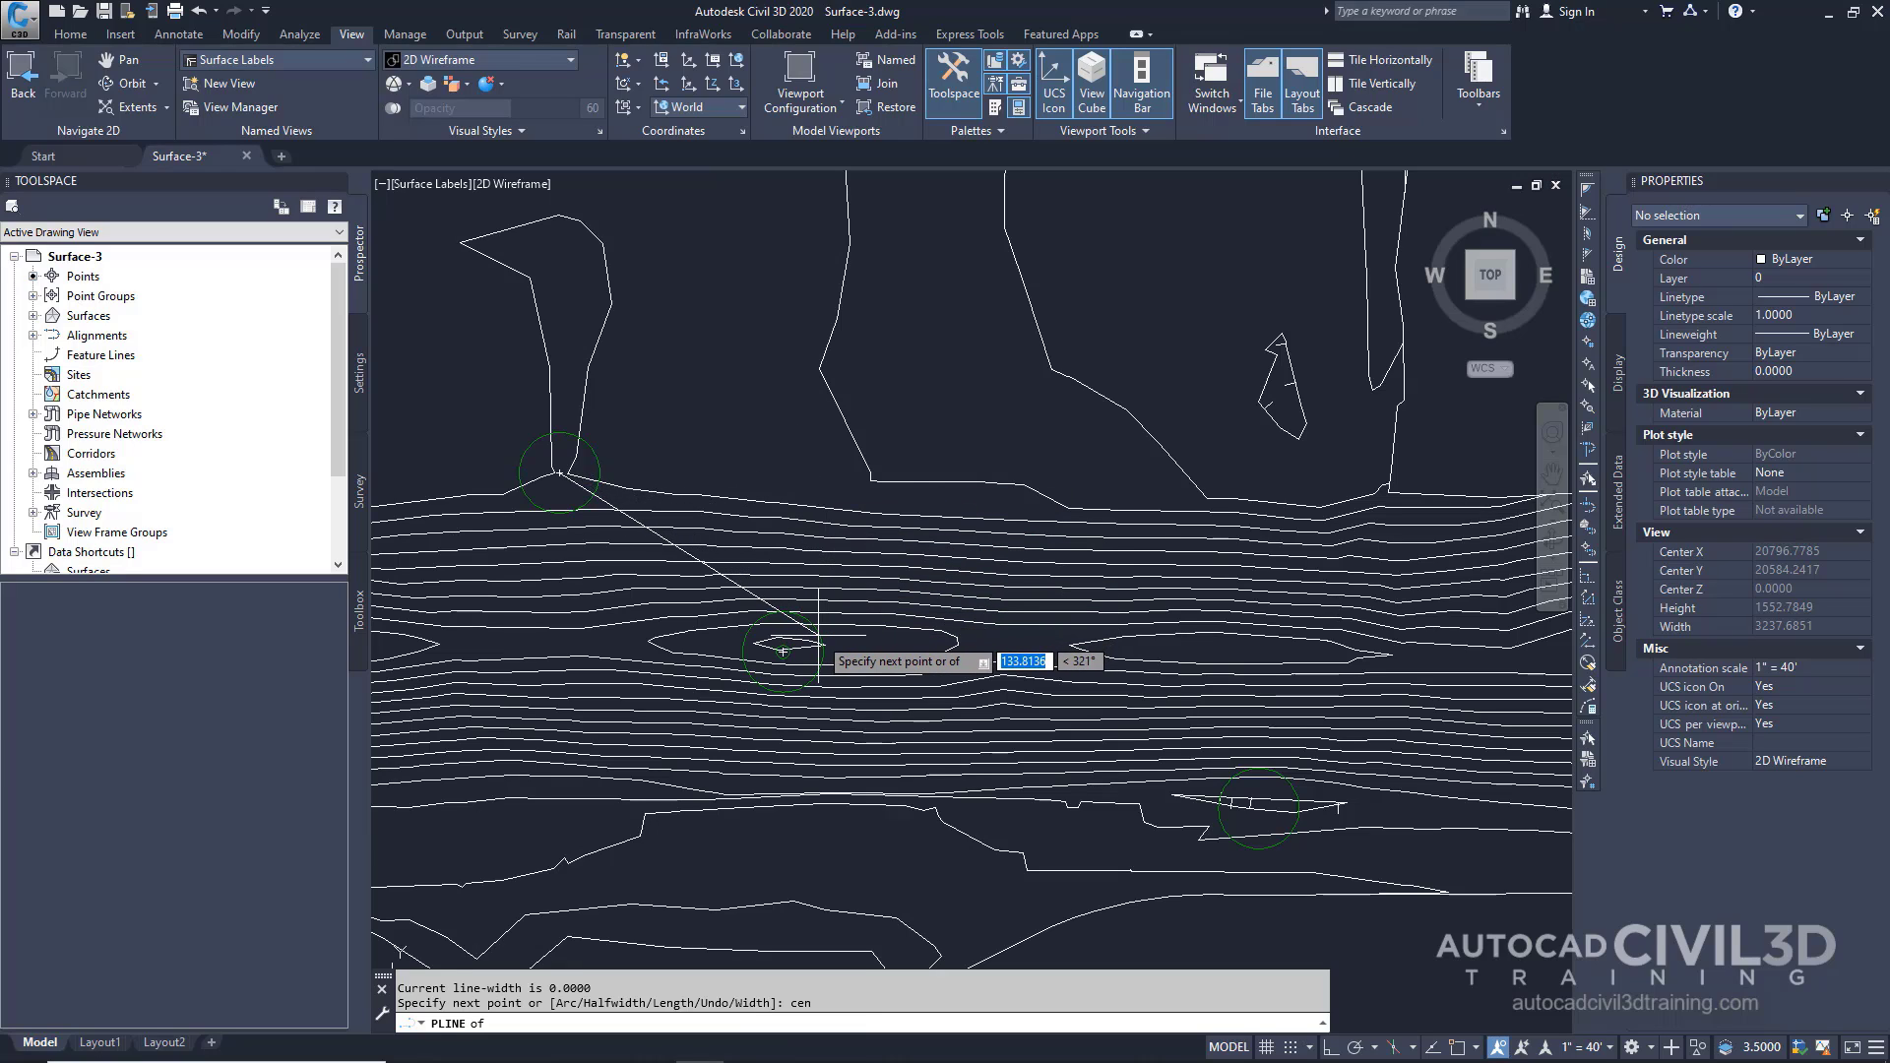
left_click(782, 651)
type("c")
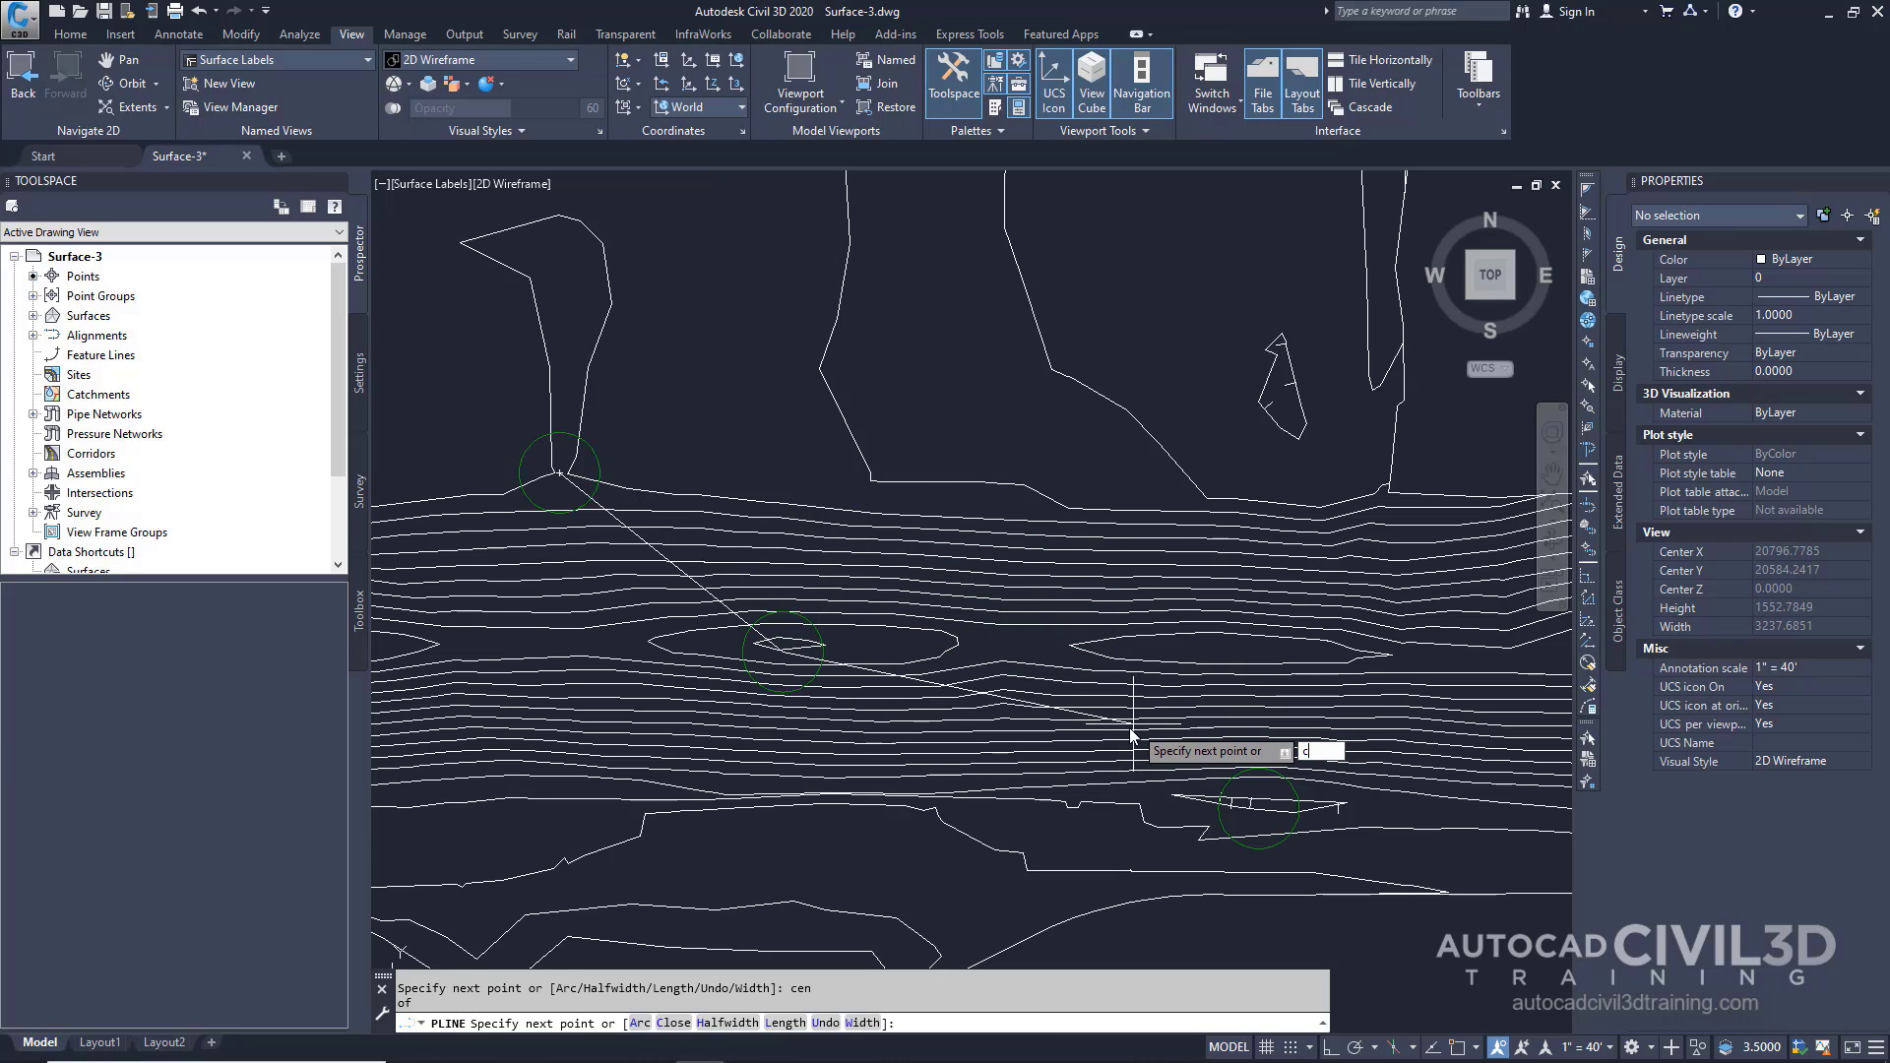
type("en")
key("Return")
left_click(1297, 796)
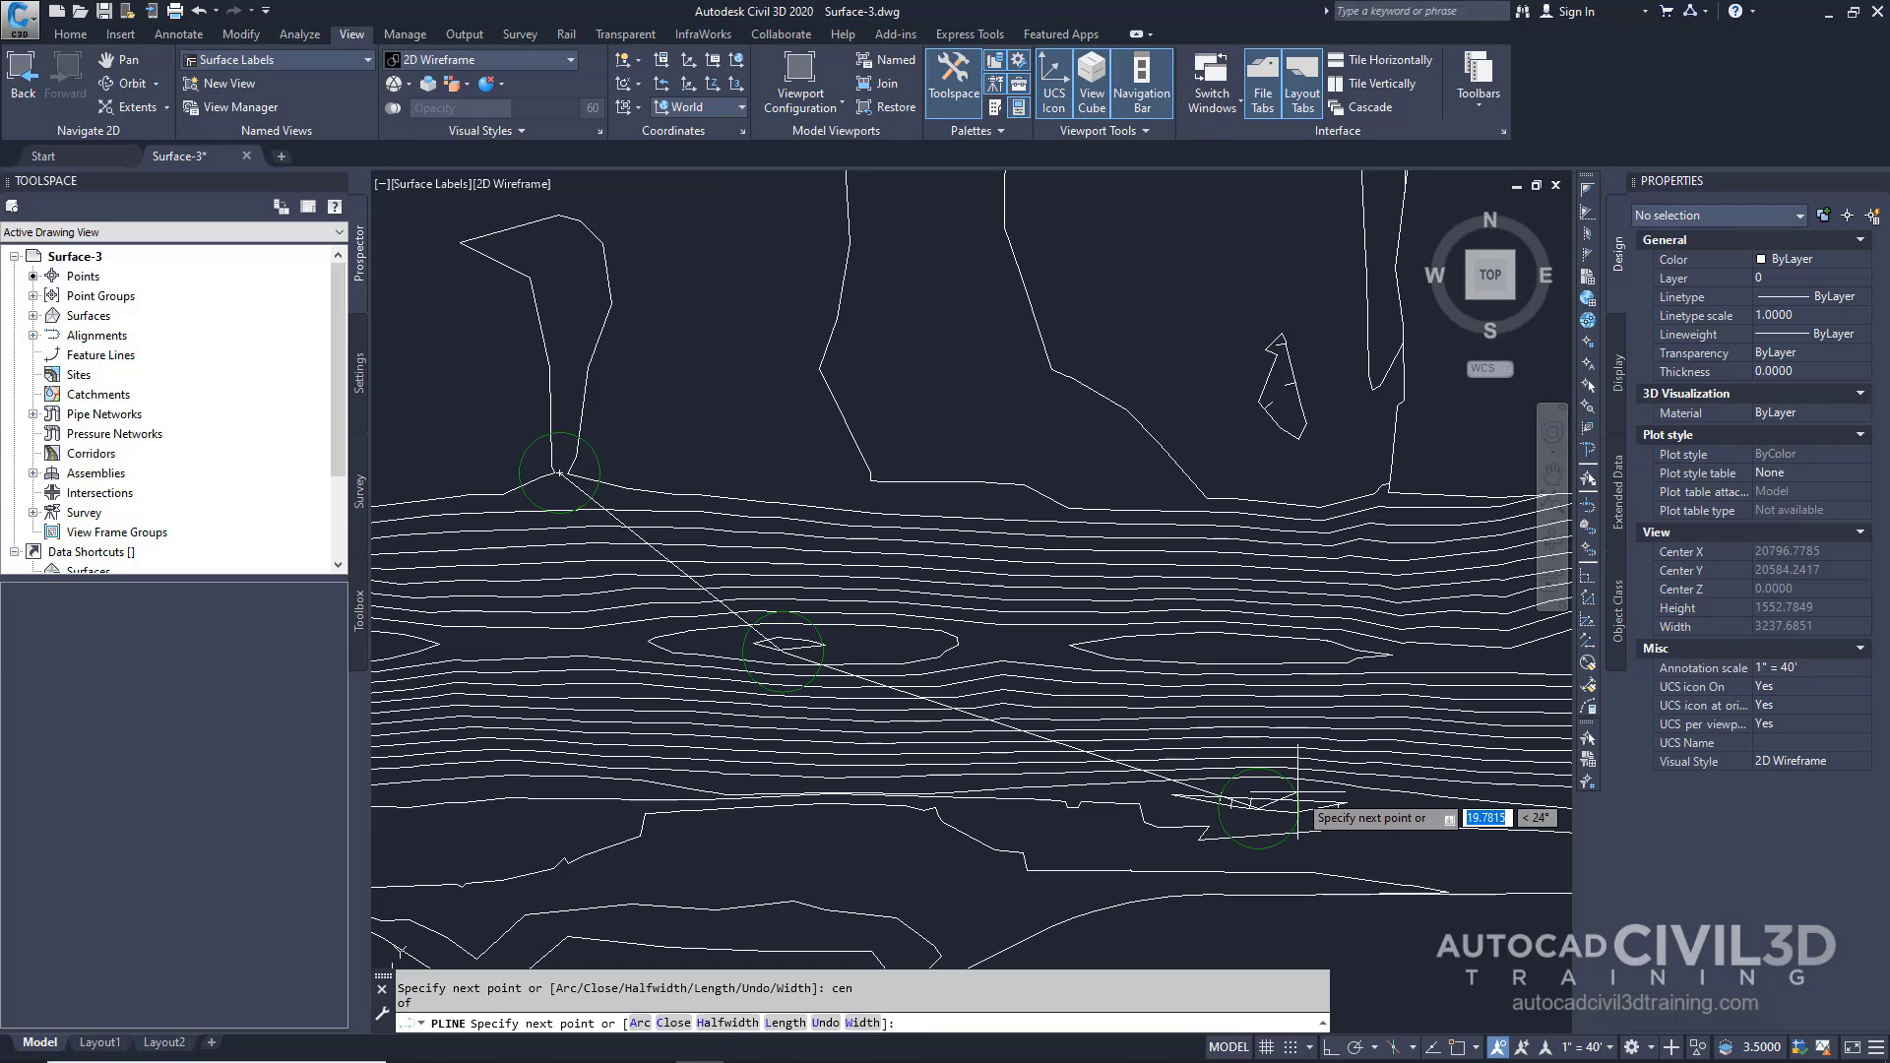
key("Return")
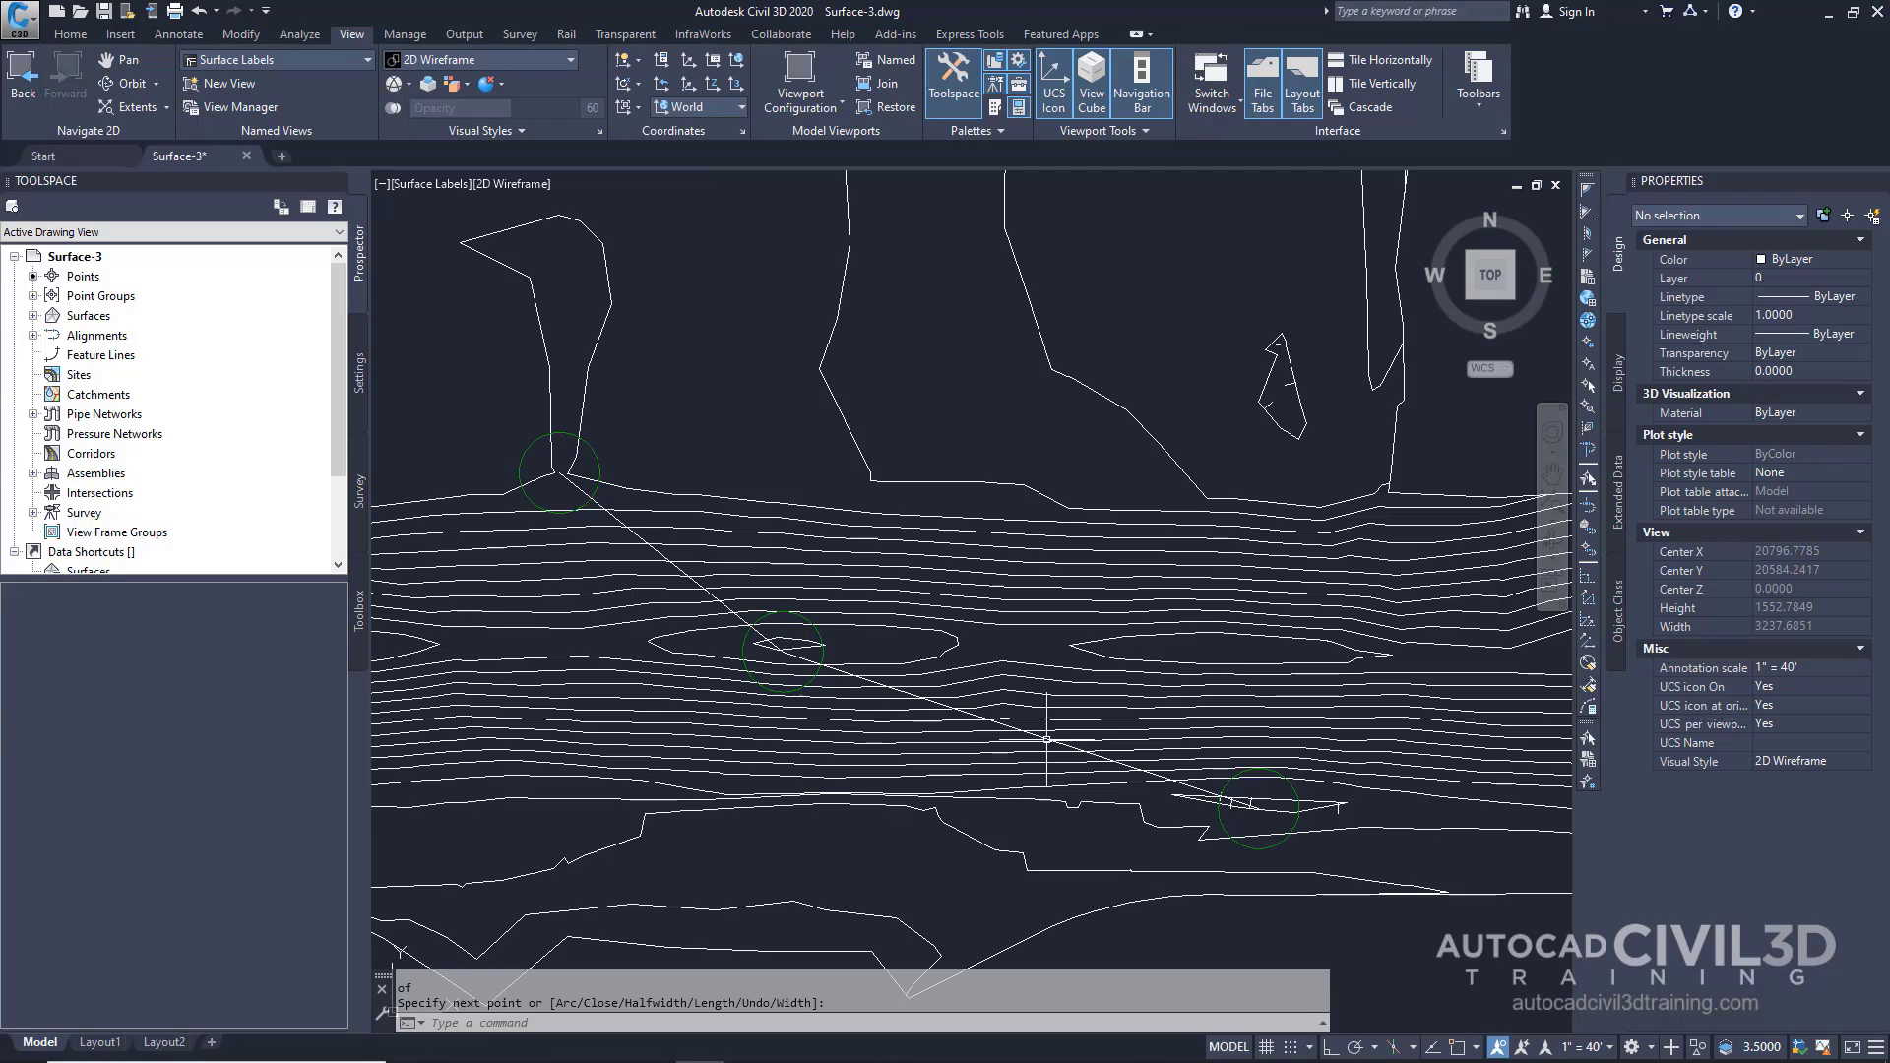
- Set up Add Labels with the Surface feature and the Contour - Multiple label type
mouse_move(1283, 795)
left_click(183, 38)
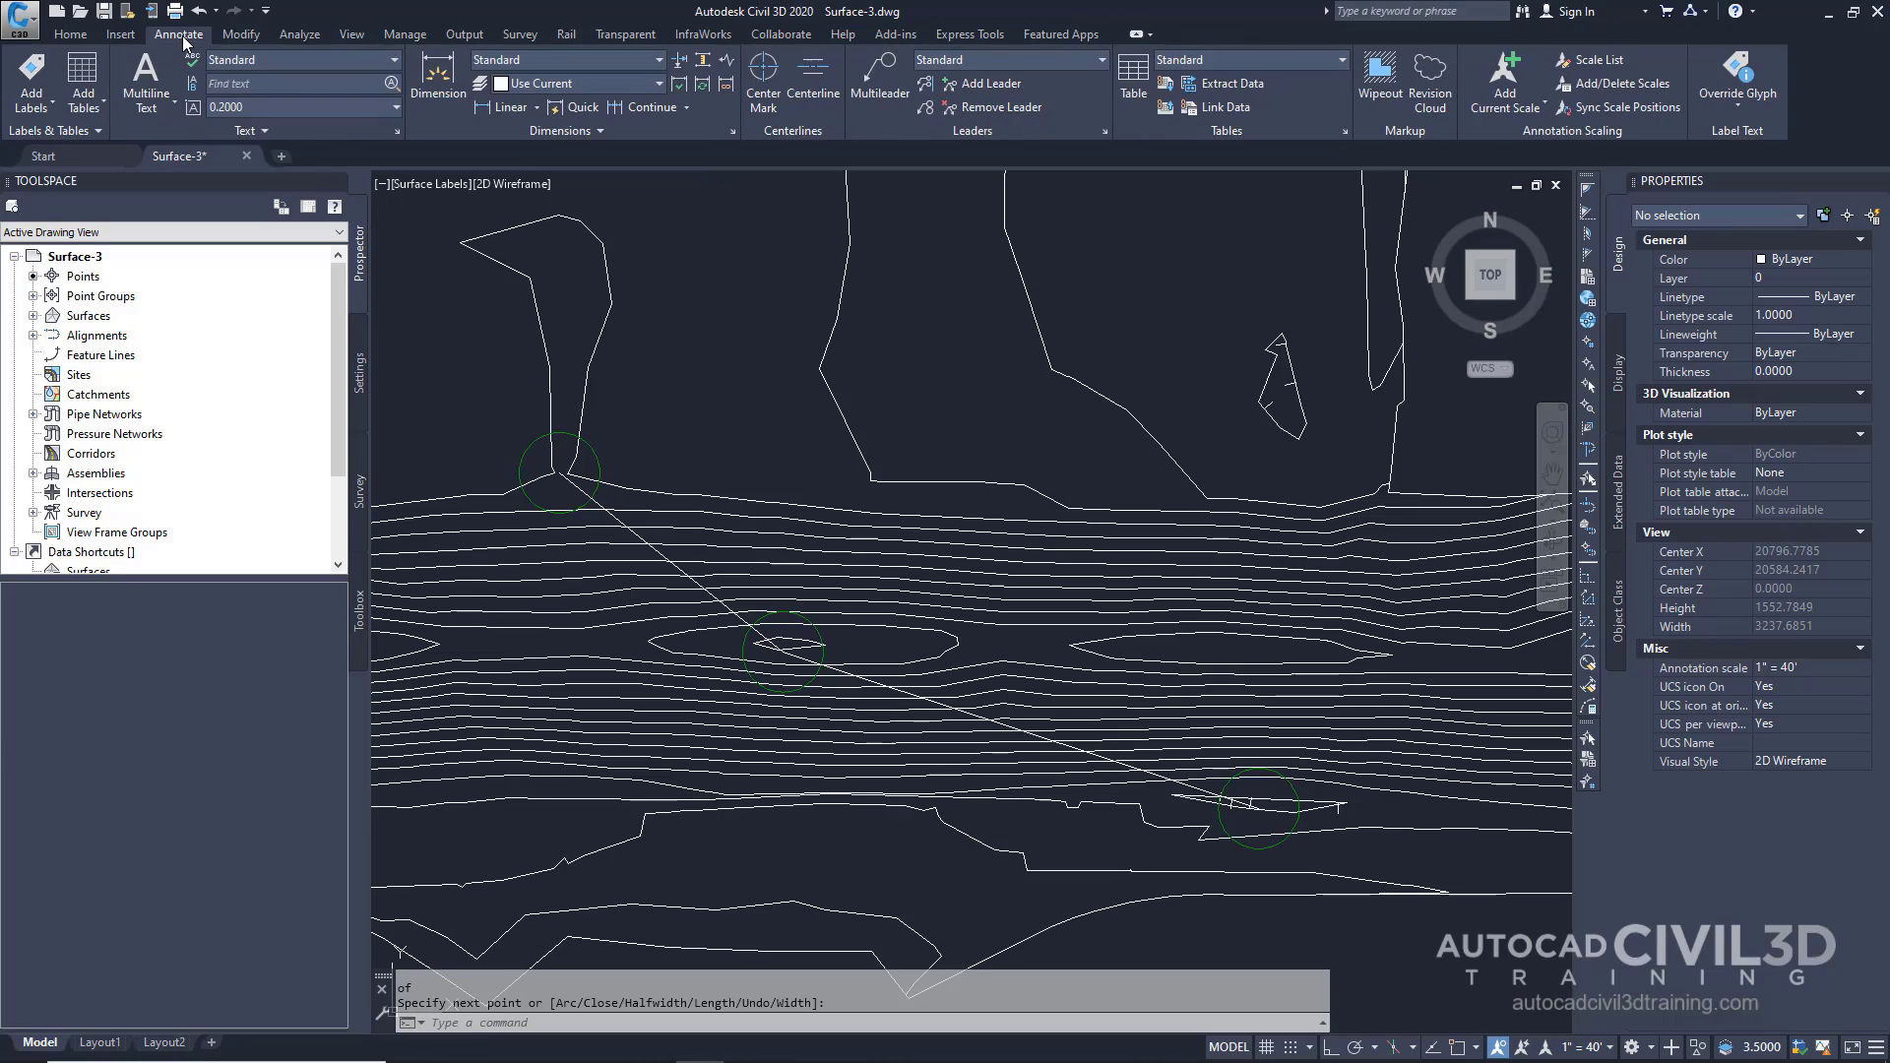
left_click(32, 68)
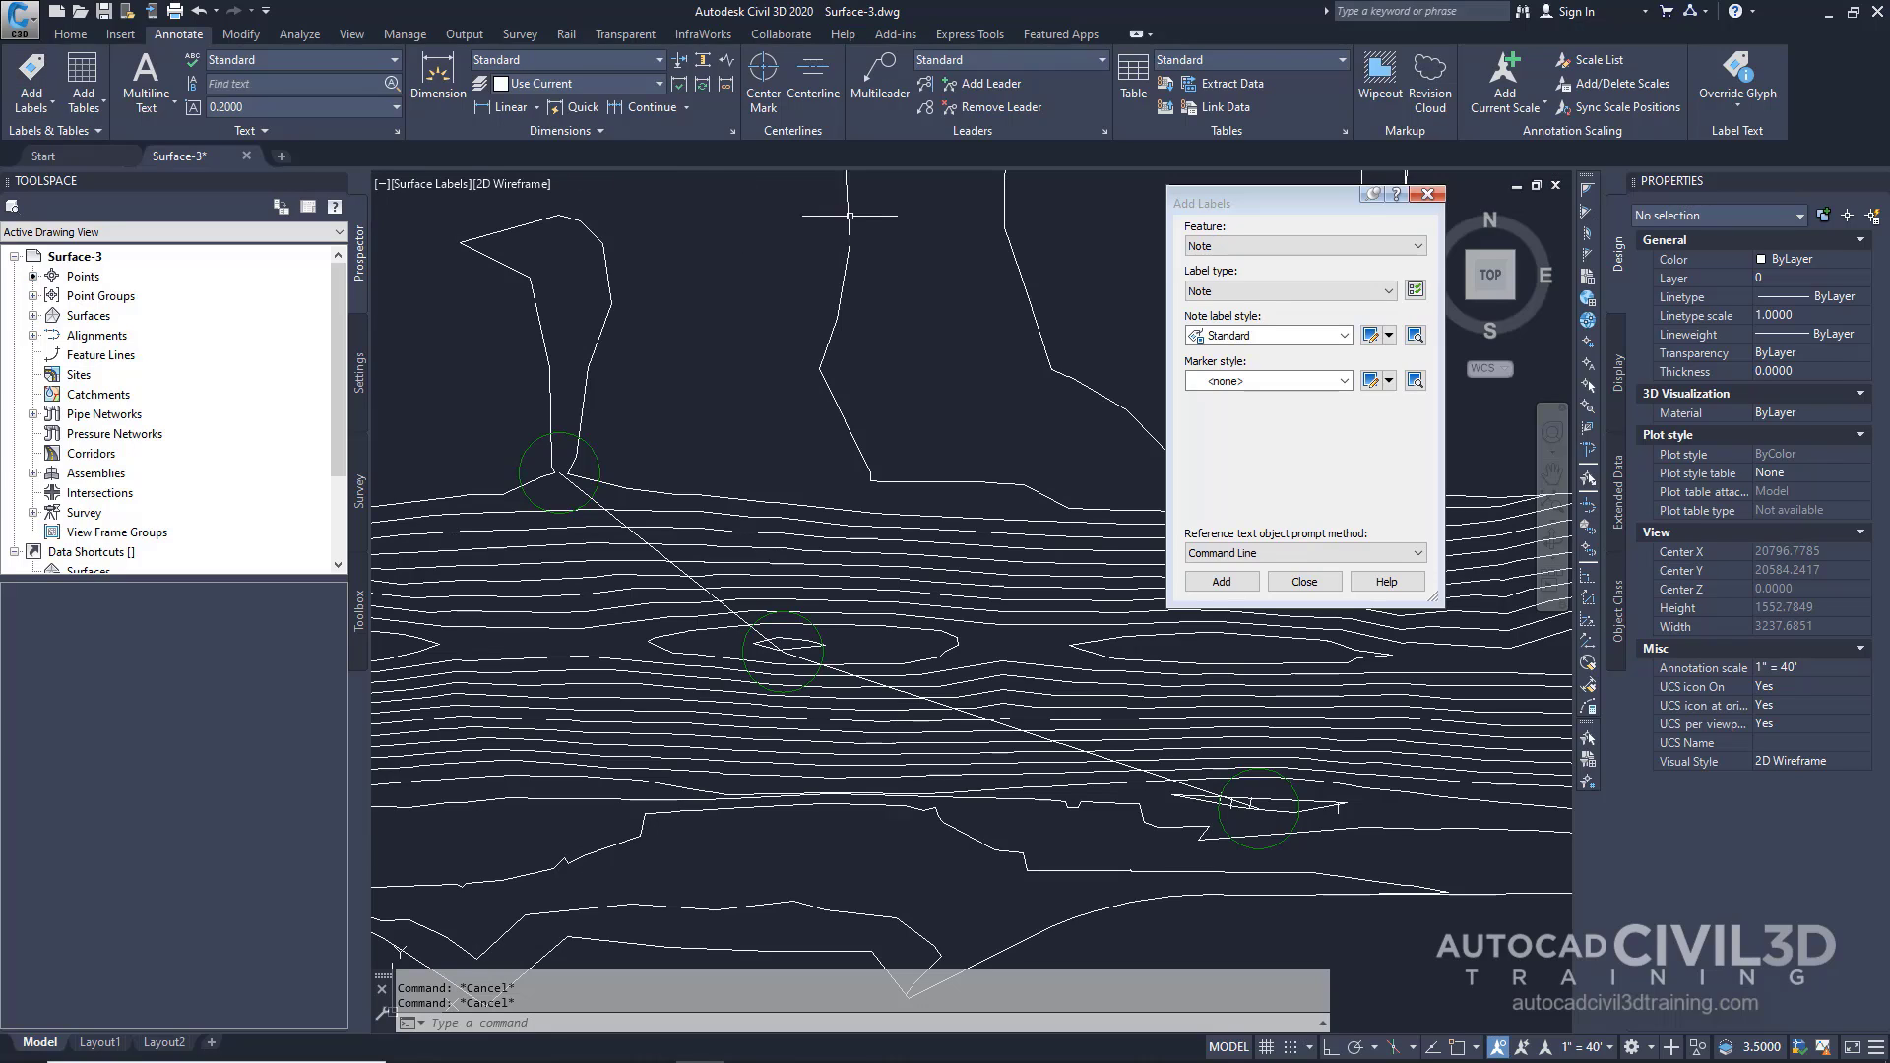
left_click_drag(1274, 199, 1237, 327)
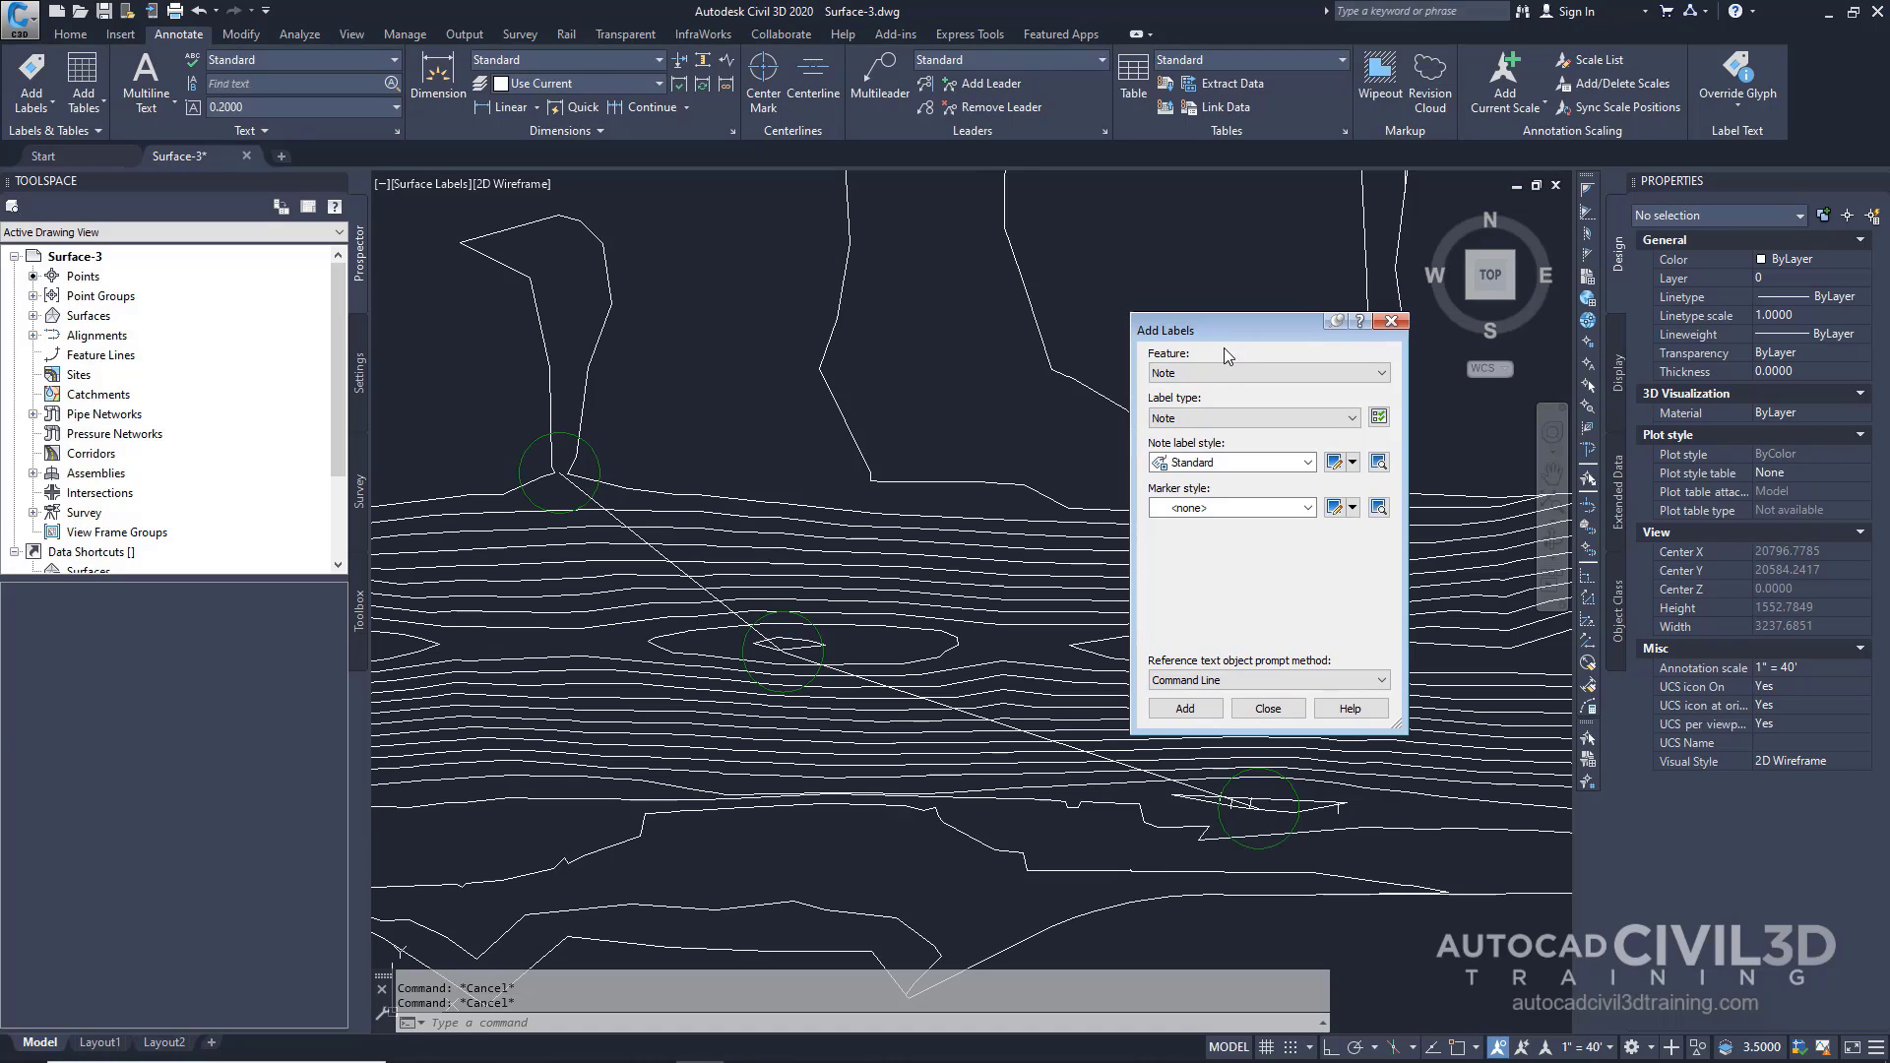
left_click(1221, 371)
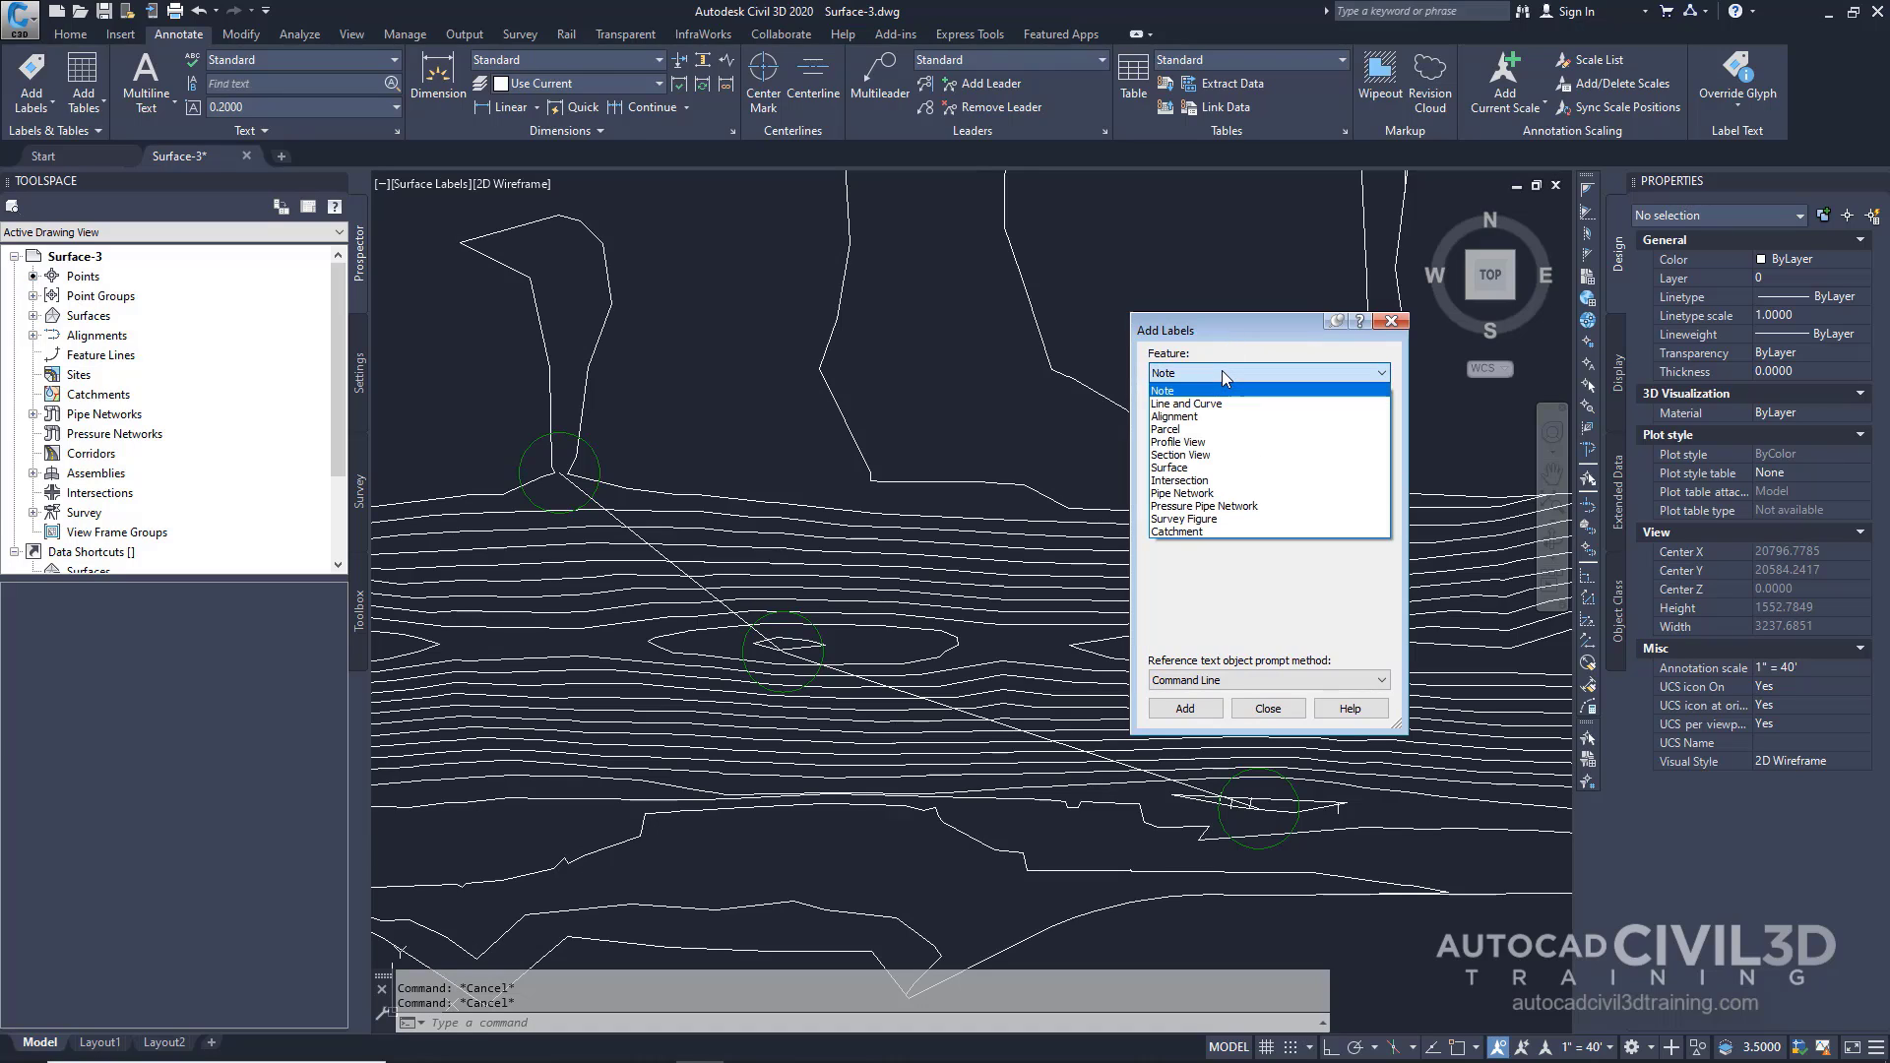
left_click(1180, 467)
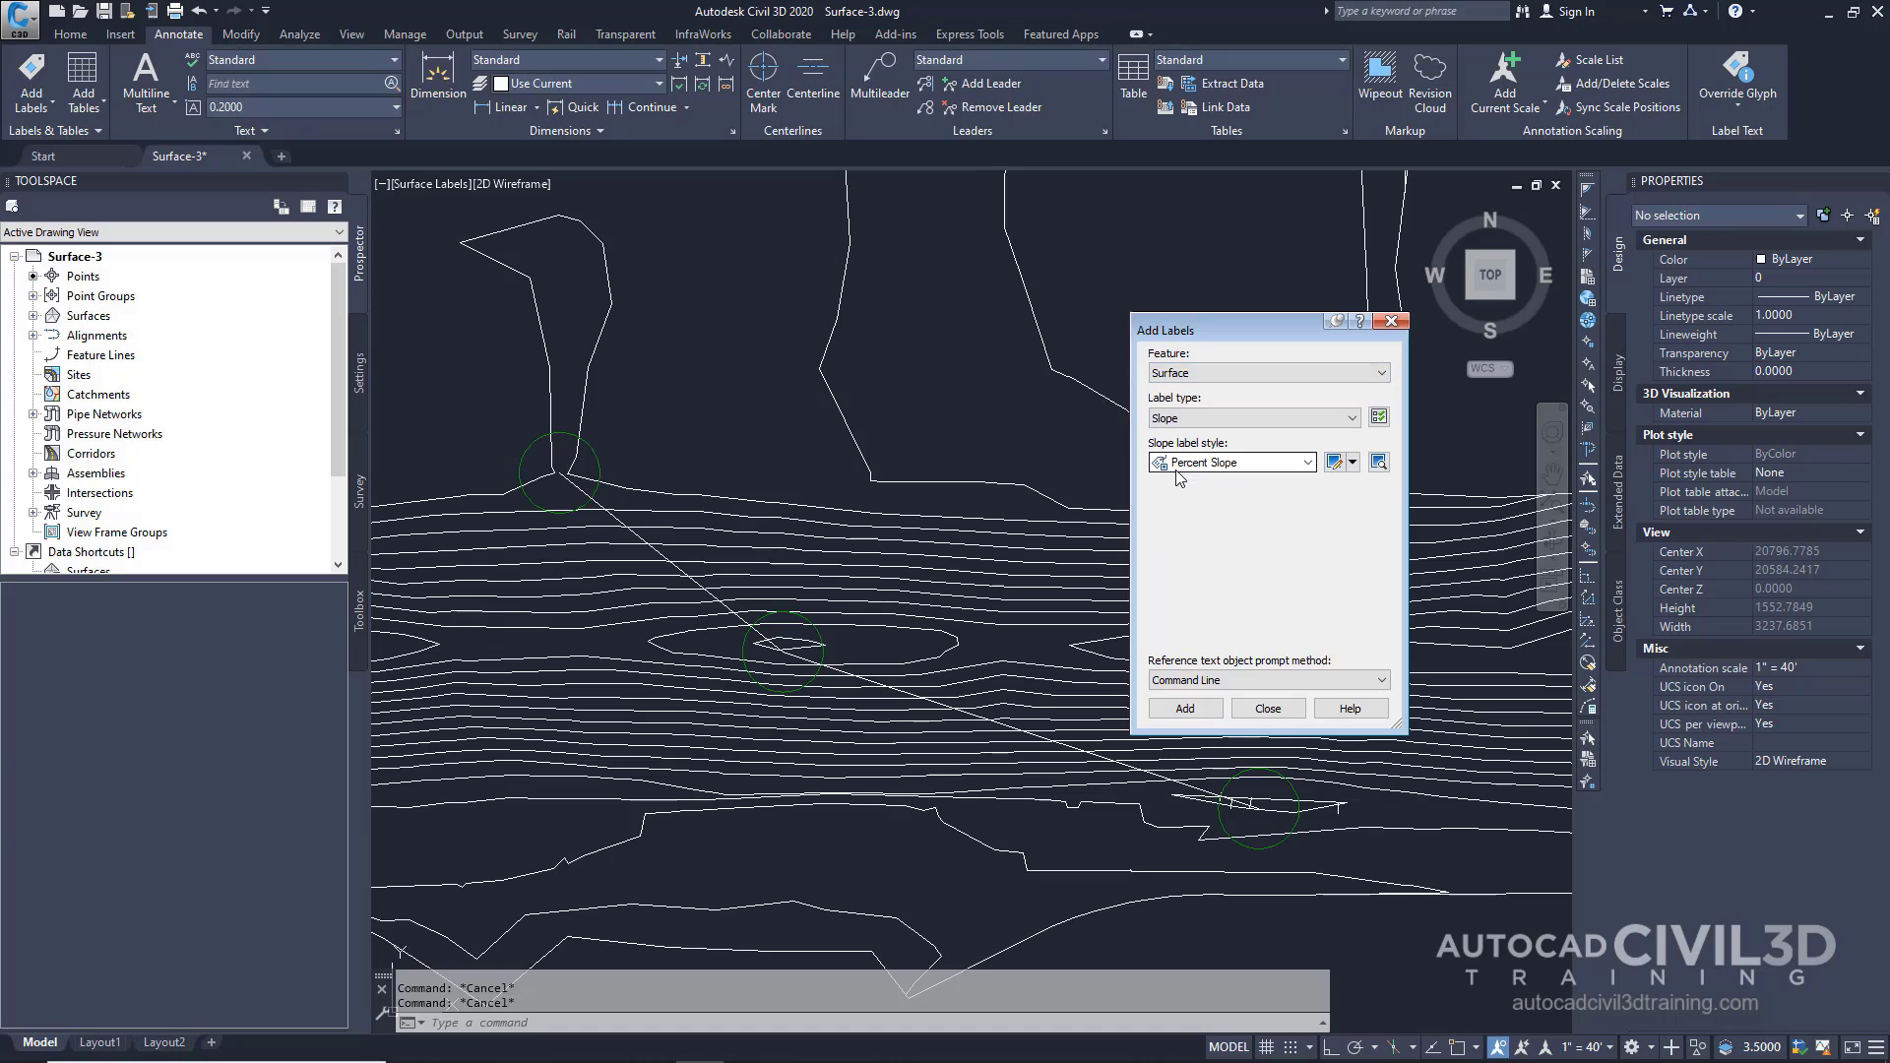
left_click(1192, 416)
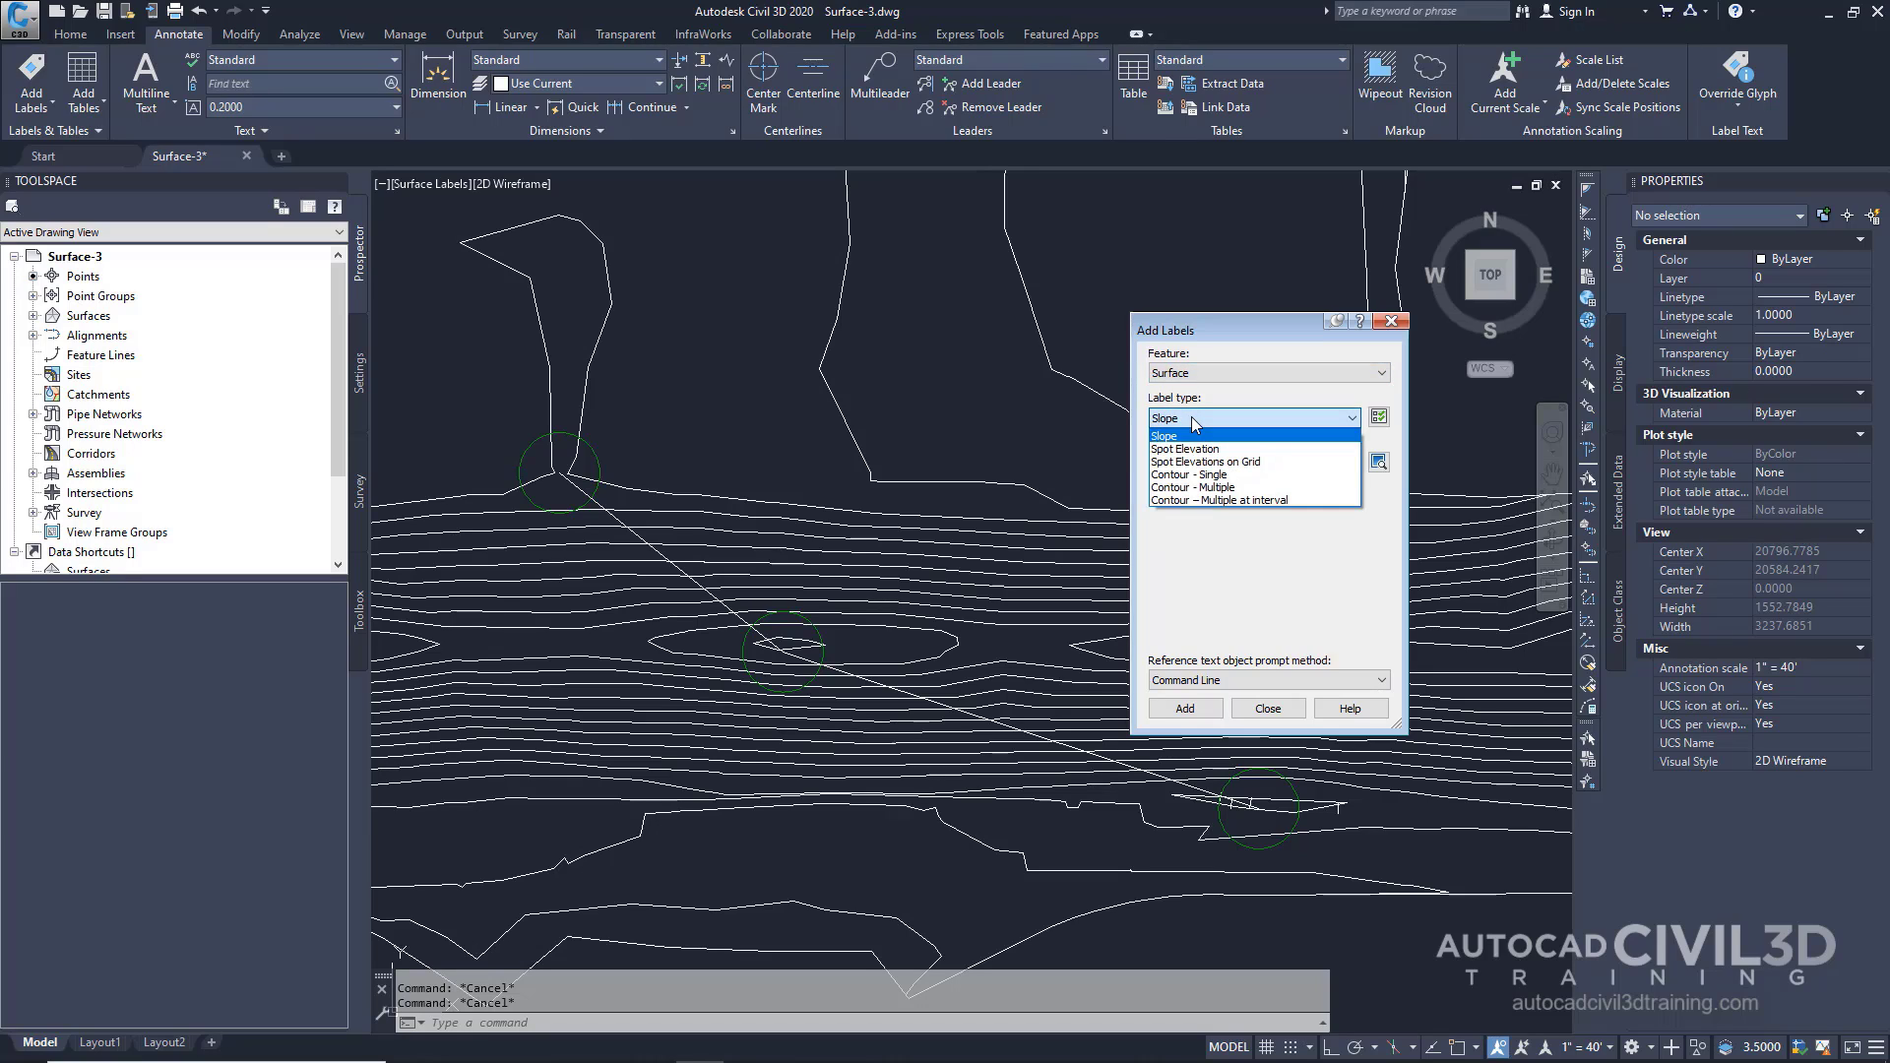
left_click(1219, 487)
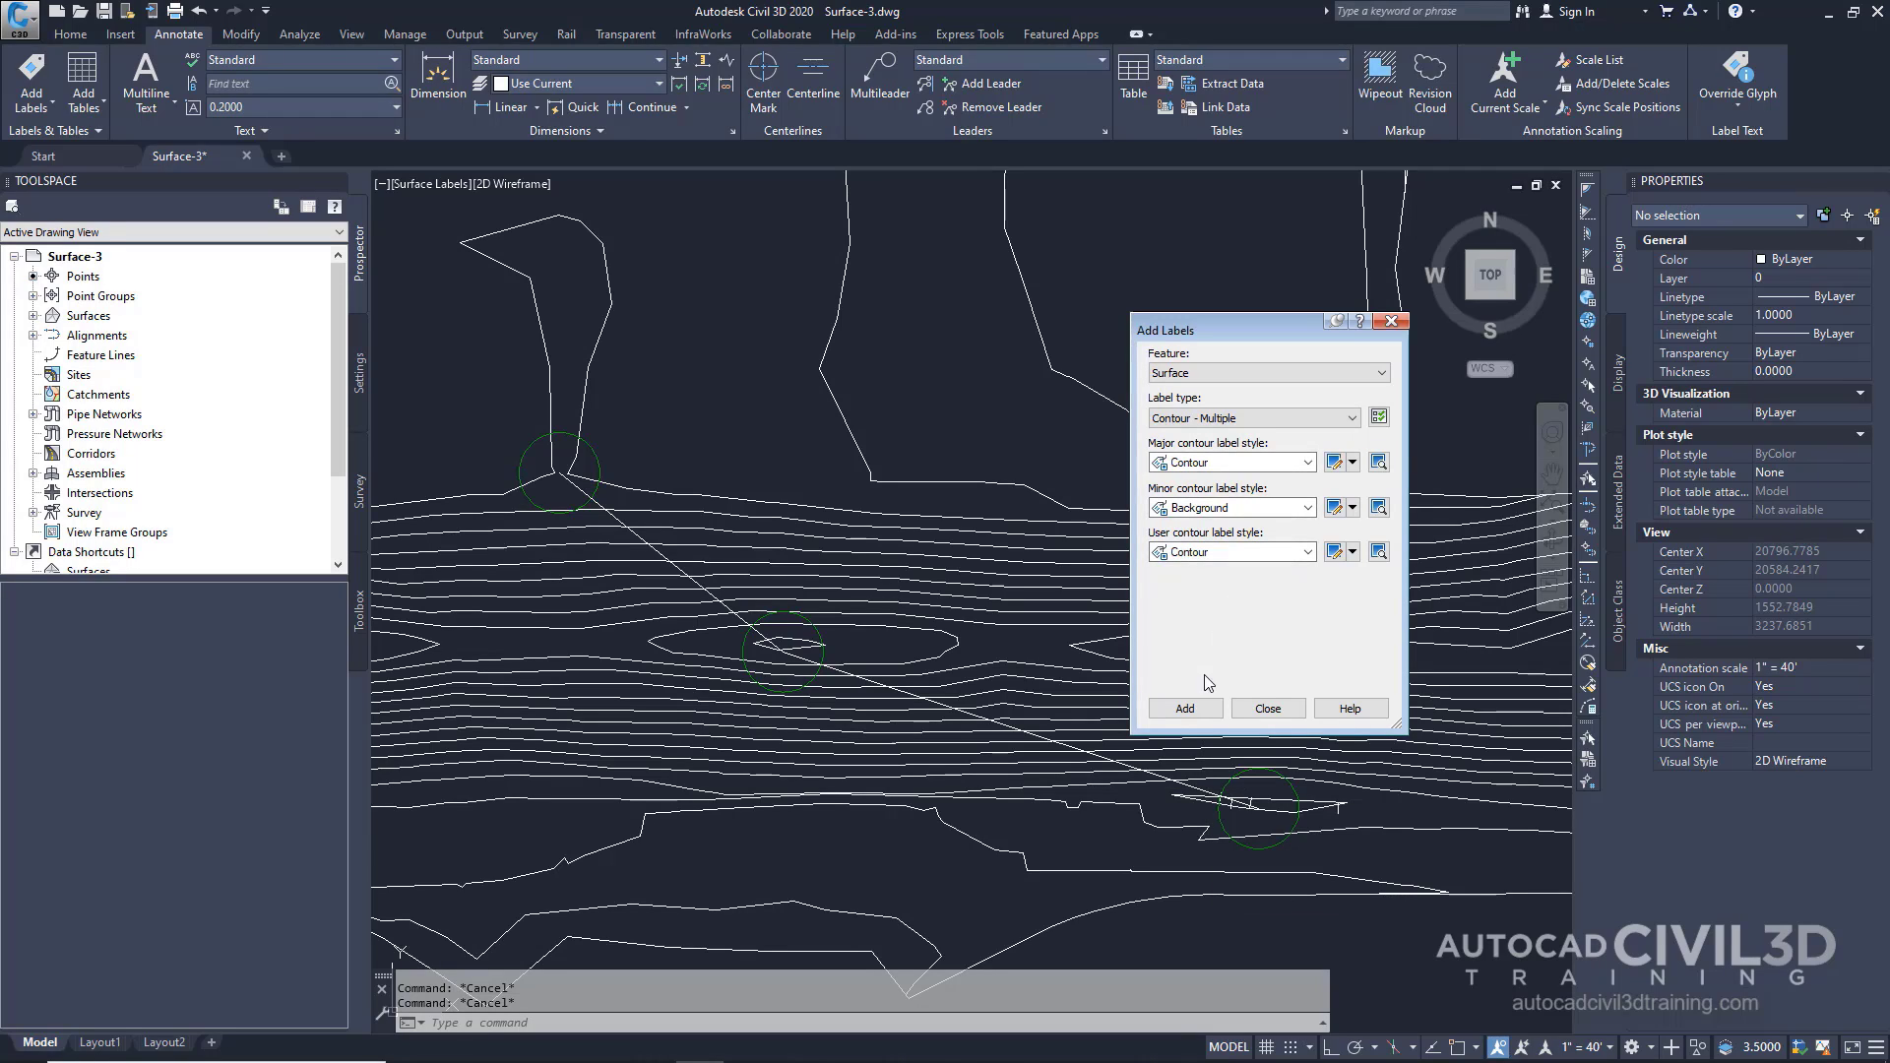
- Label the XGND contours along the drawn polyline using the Objects option, erasing the original entity
left_click(1194, 713)
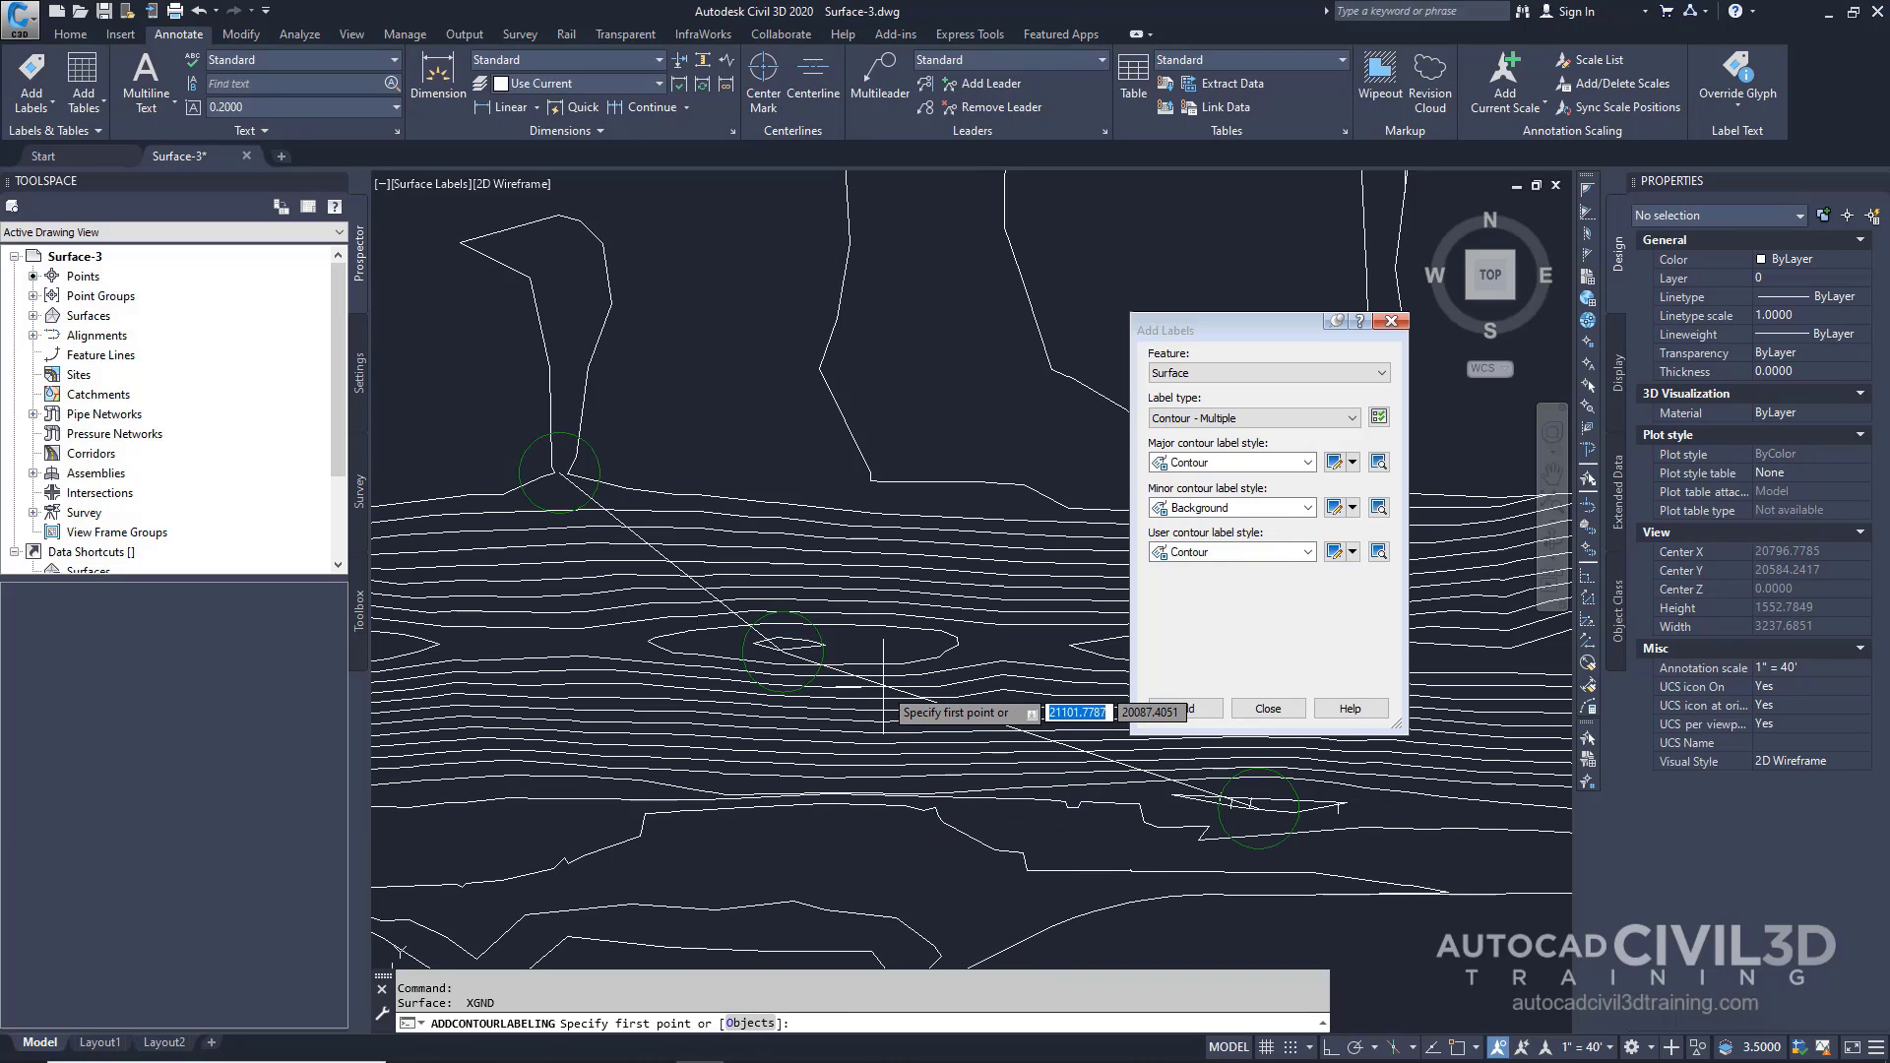
left_click(754, 1024)
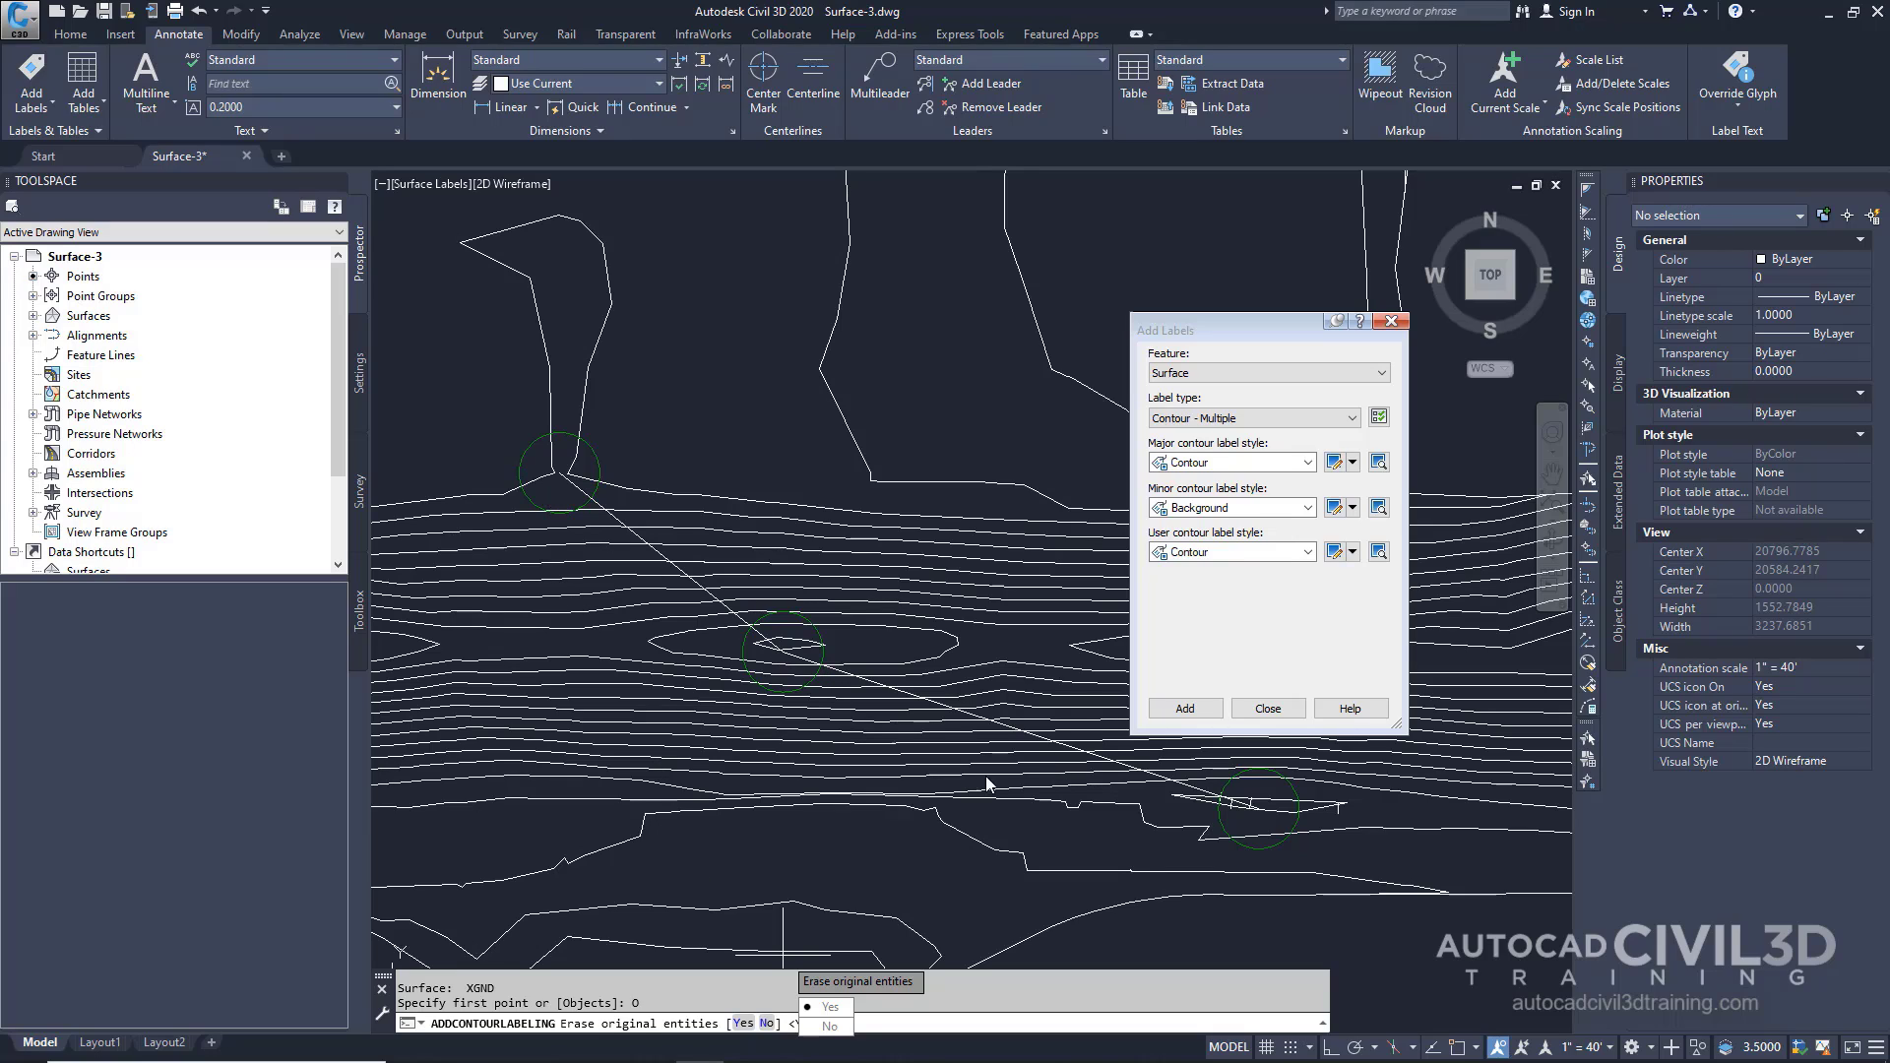
left_click(830, 1007)
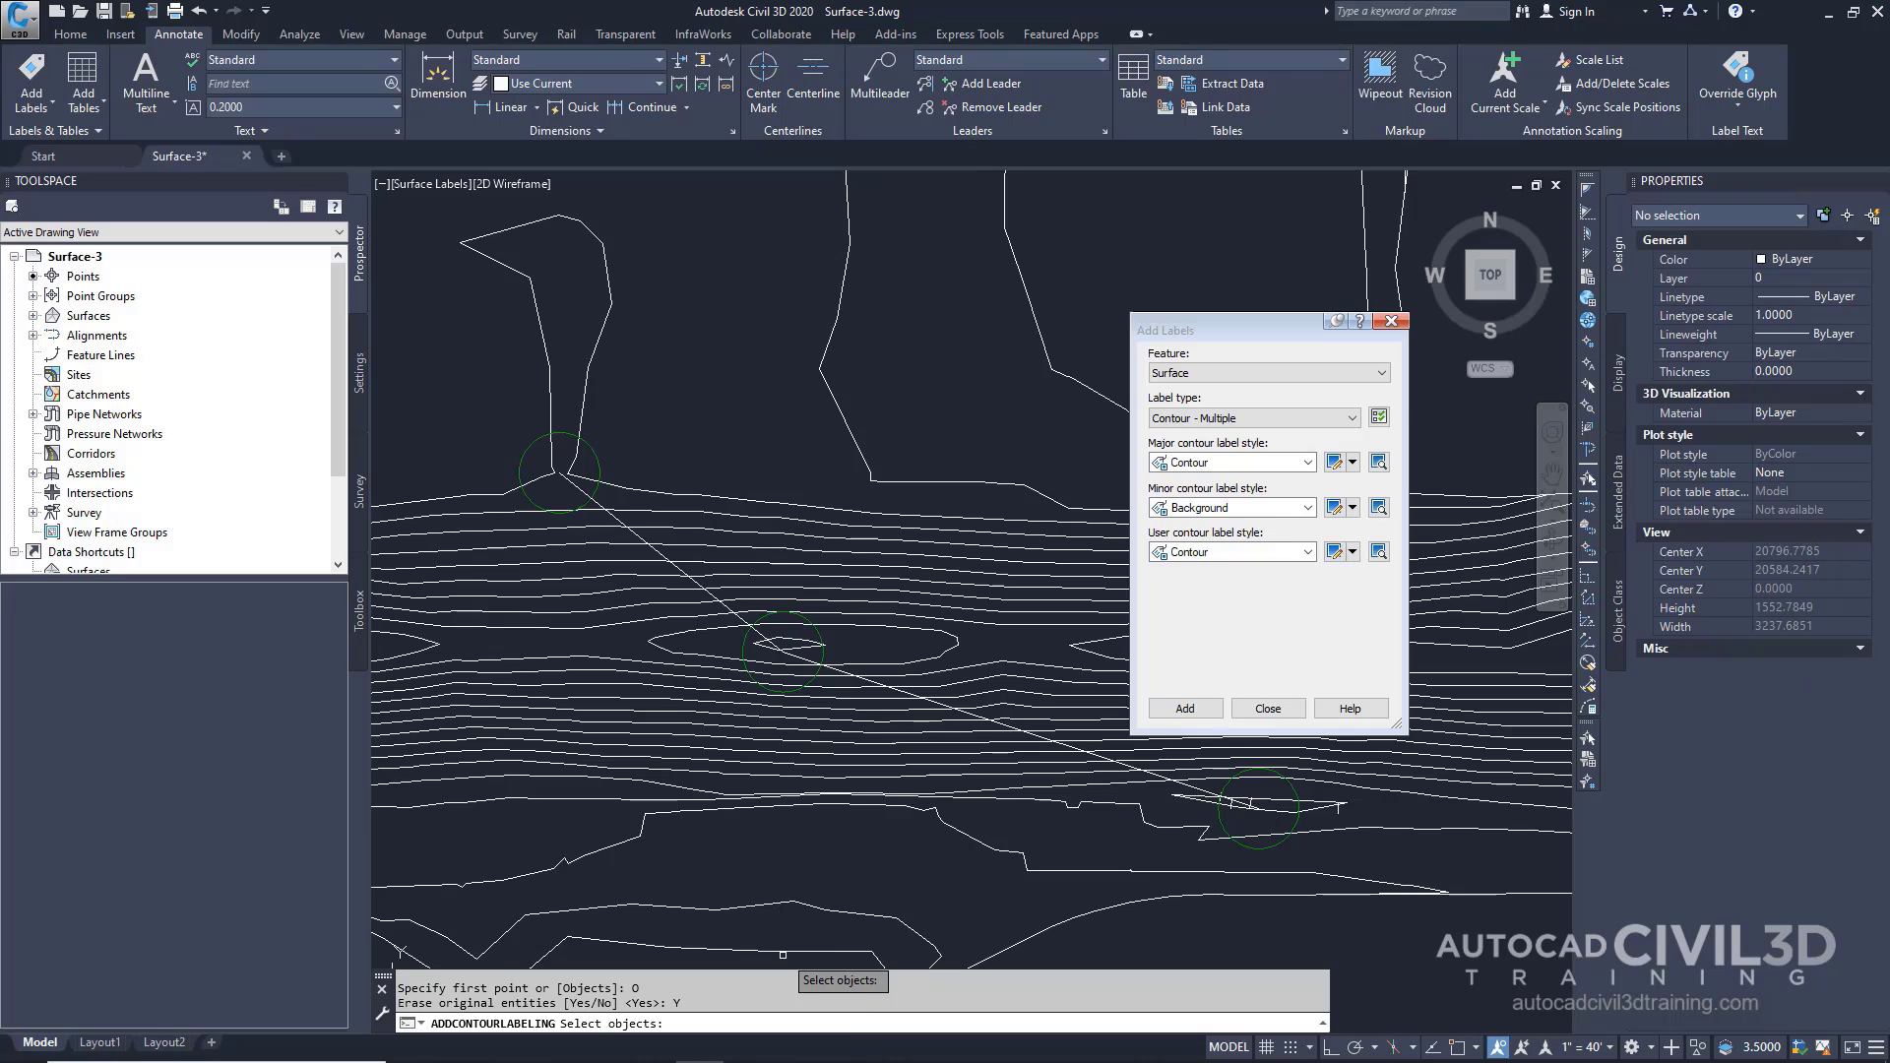
scroll(780, 646, "up", 10)
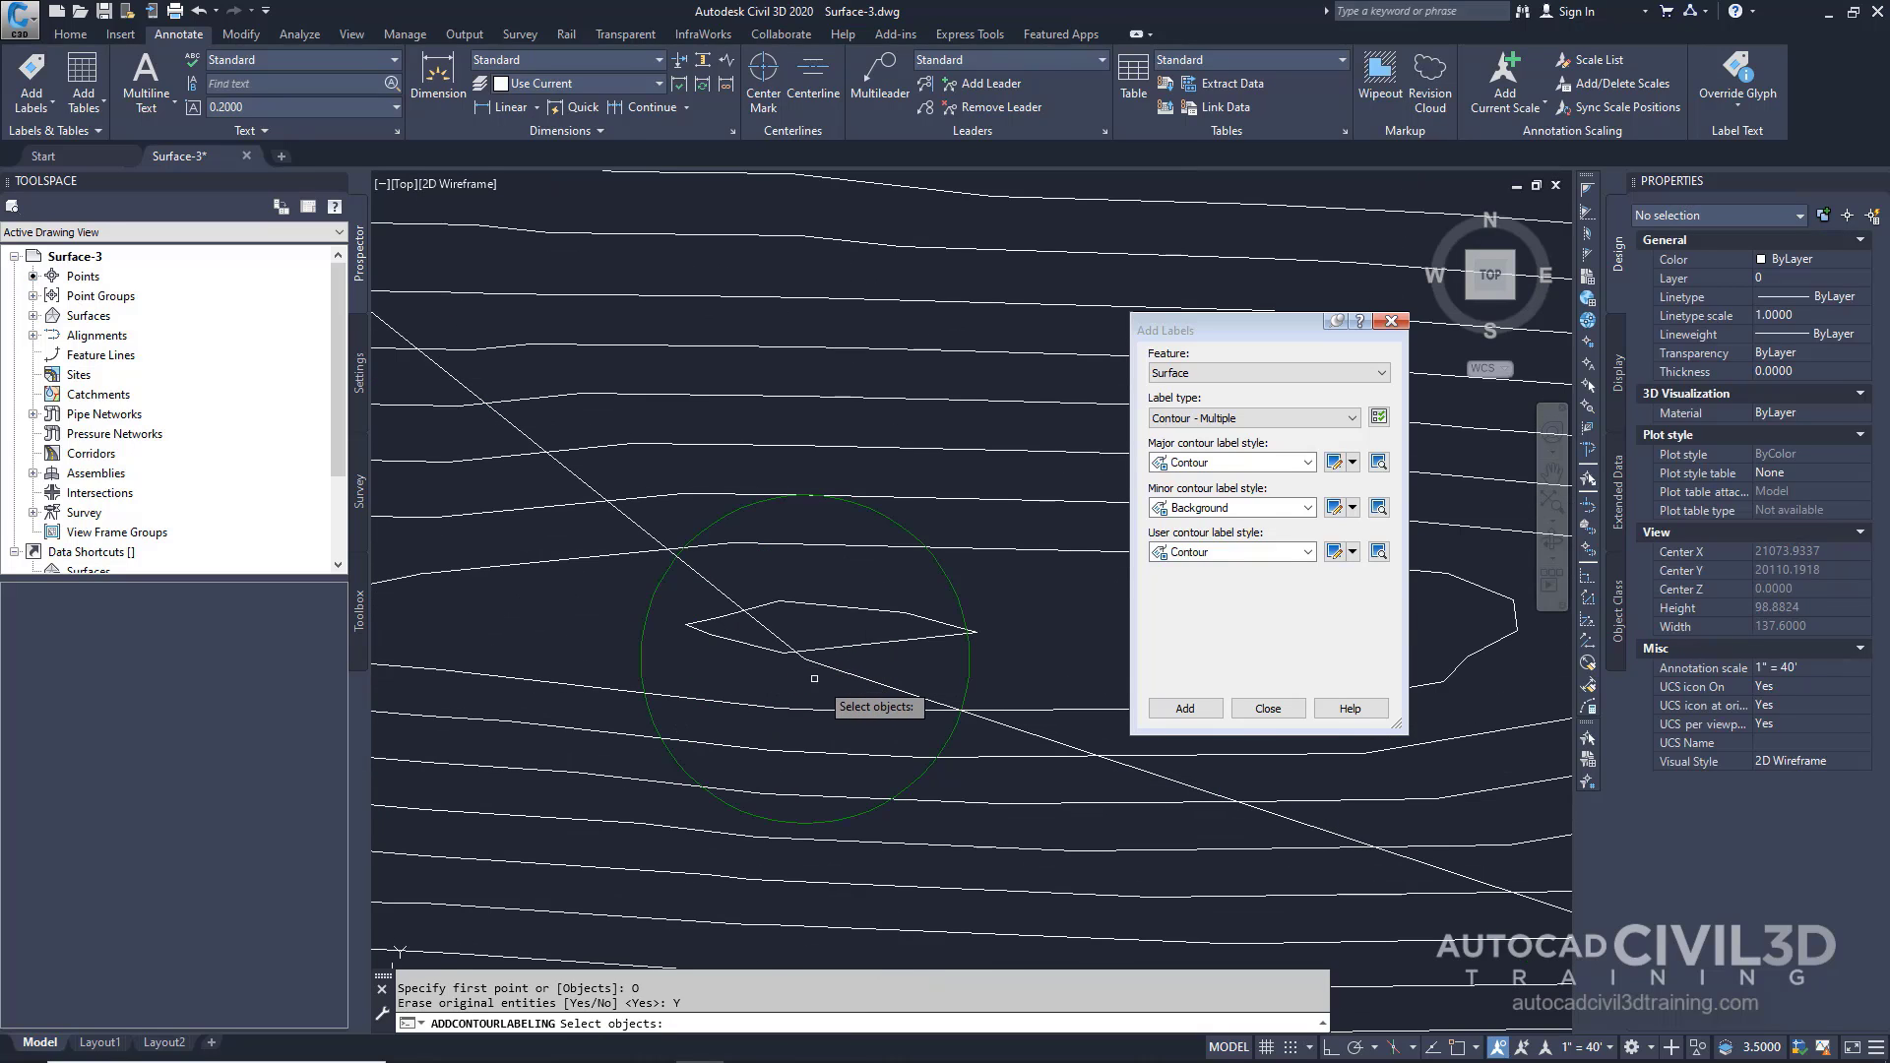
left_click(859, 675)
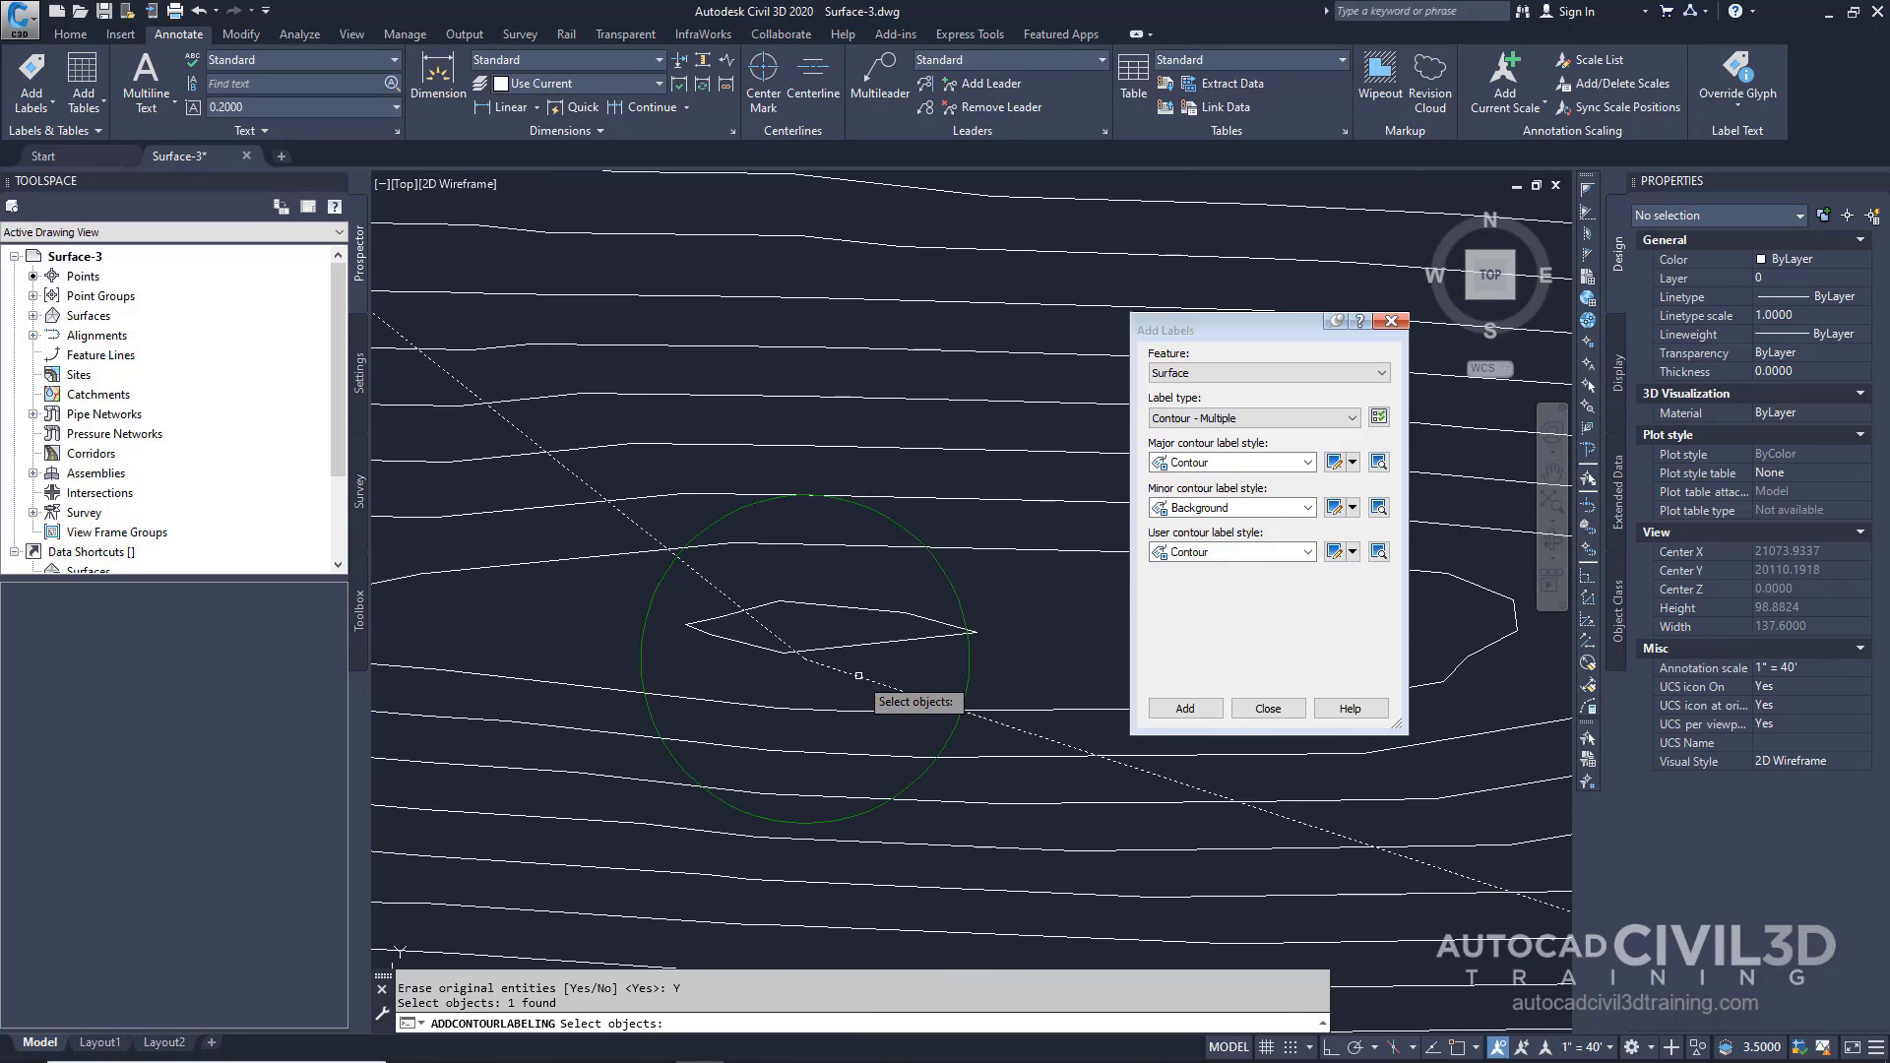
key("Return")
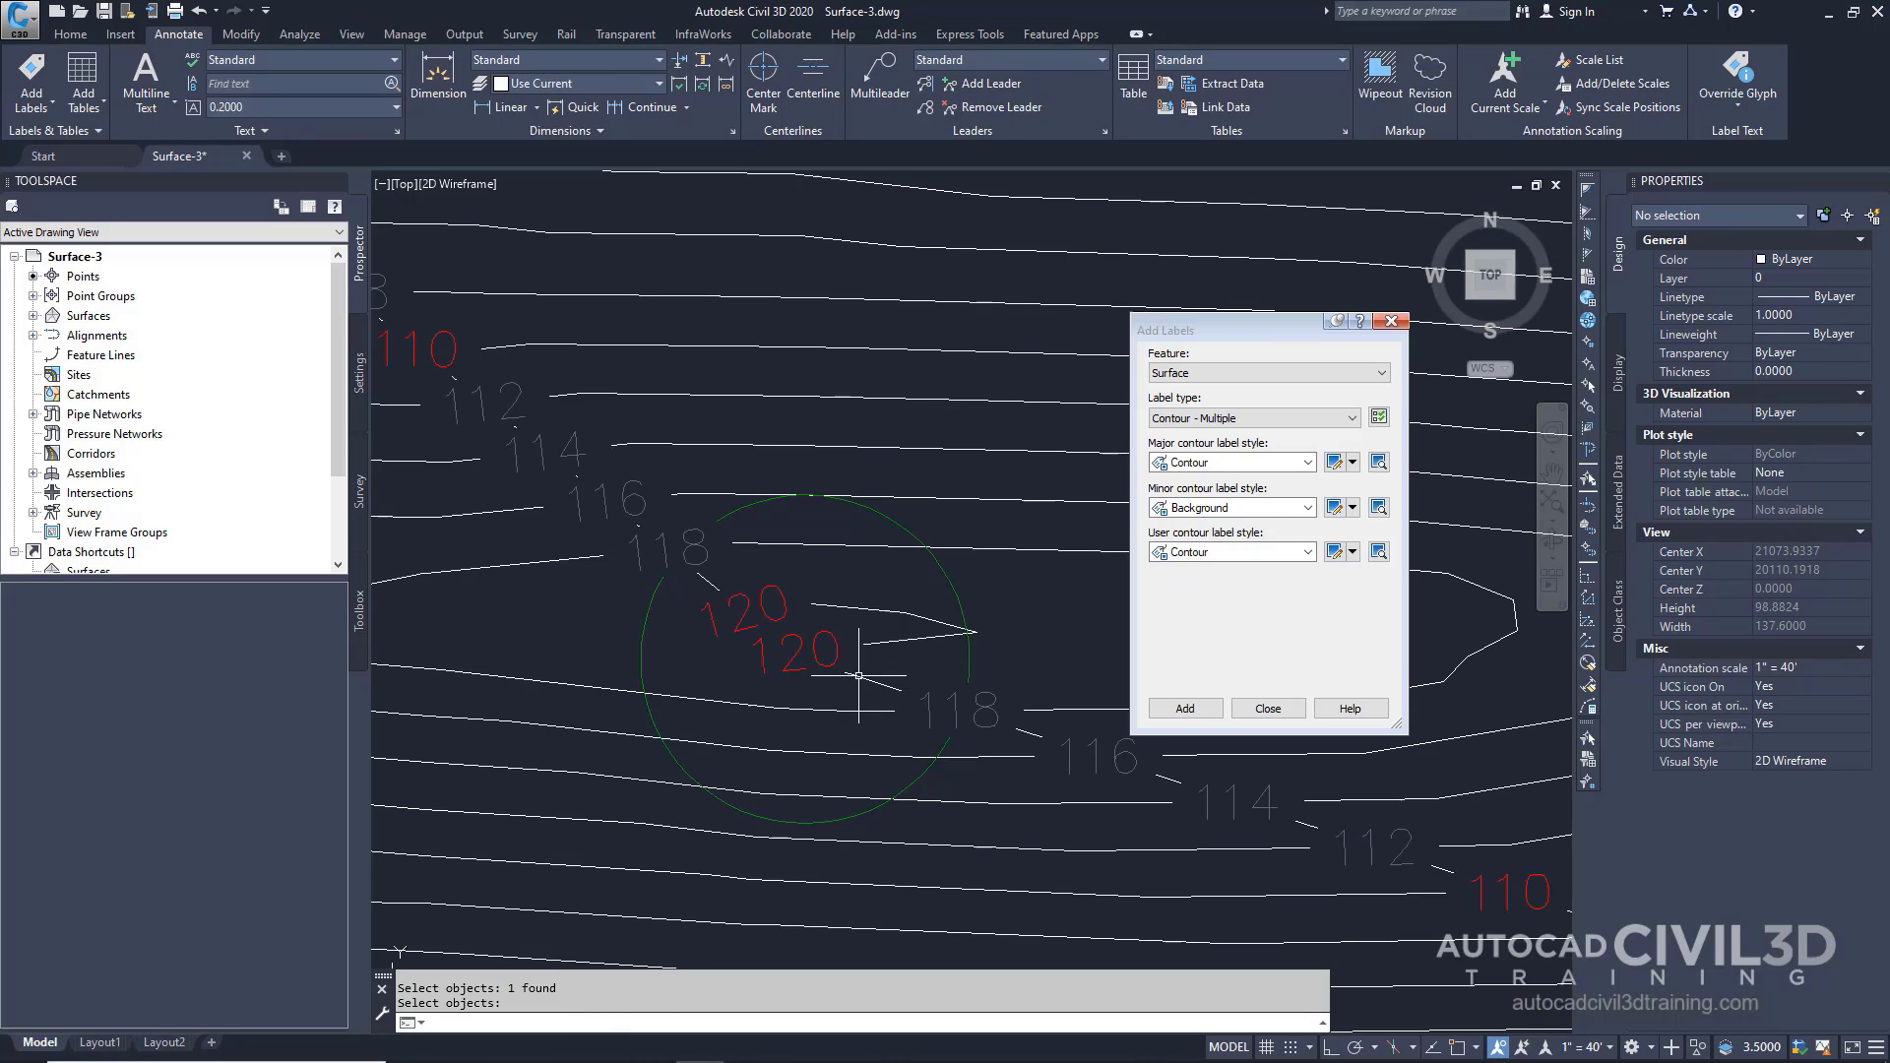
- Delete the contour label group that crosses the XGND contours between the green circles
scroll(860, 675, "down", 6)
middle_click_drag(869, 645, 721, 674)
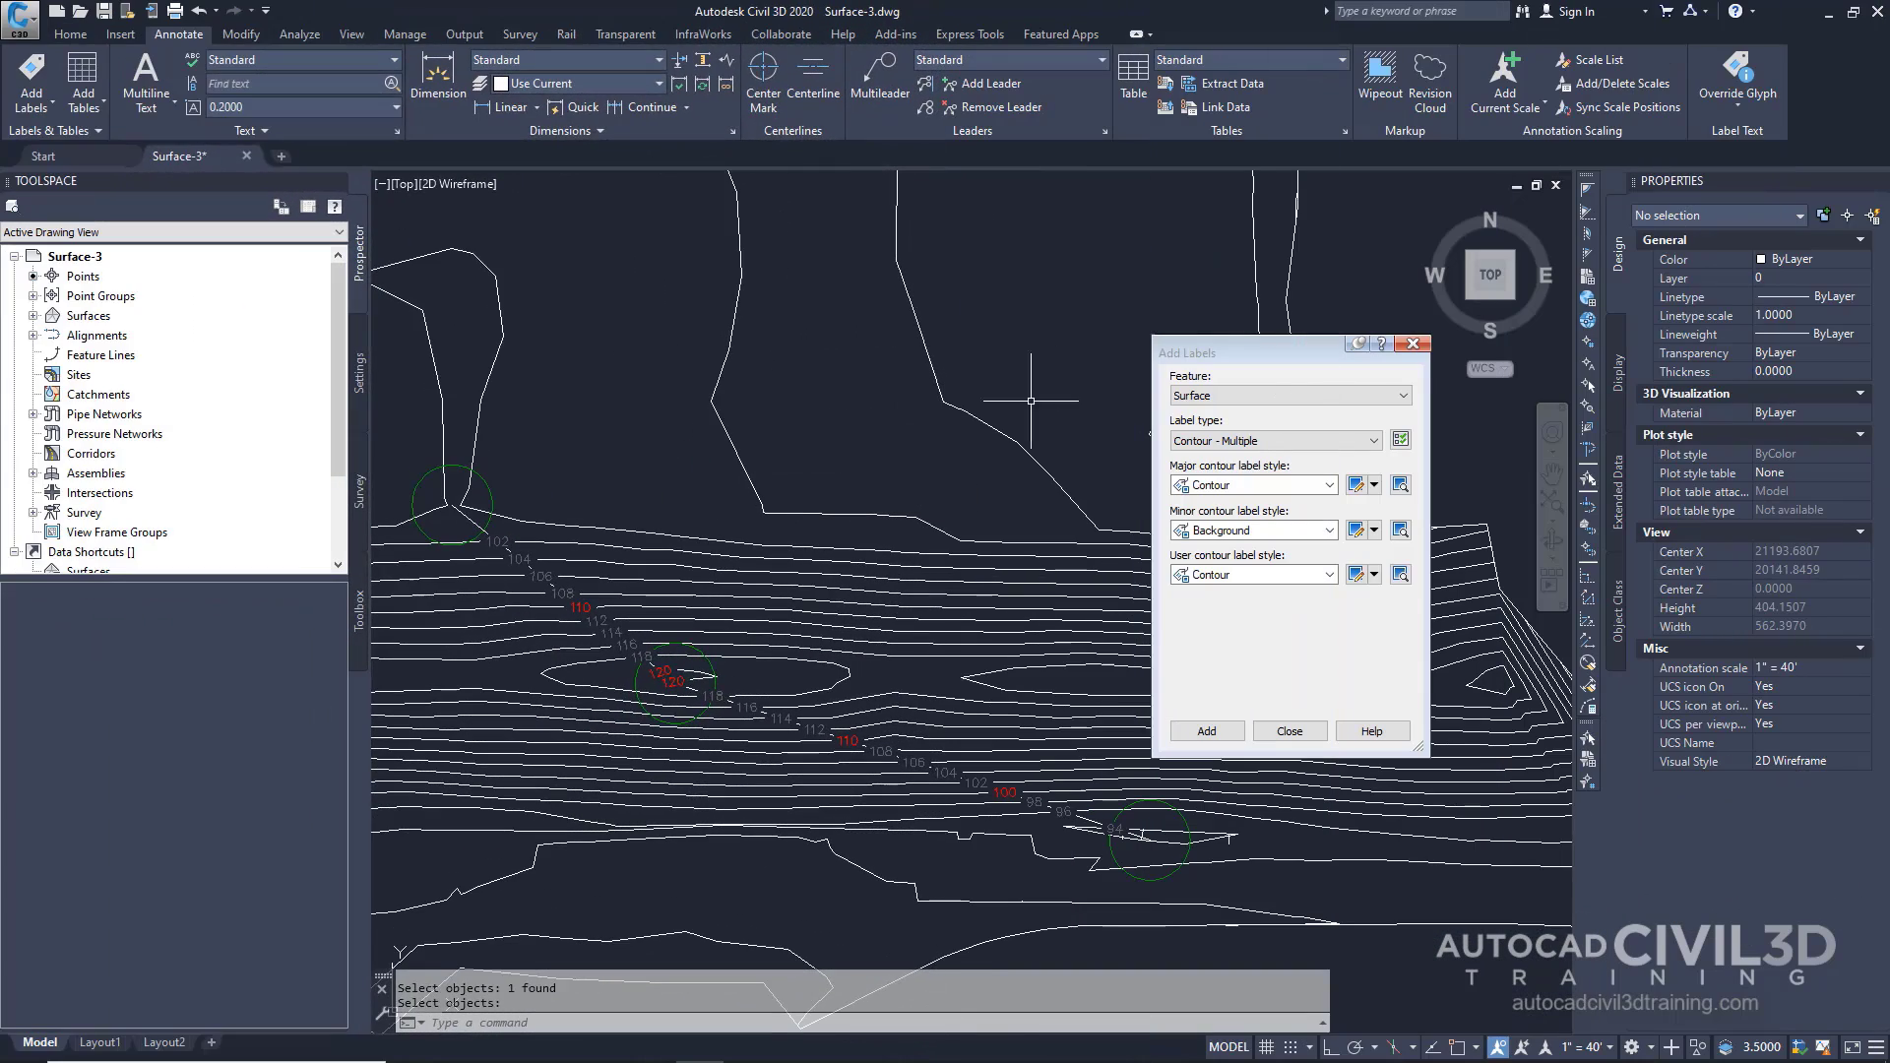
left_click_drag(1274, 349, 1132, 268)
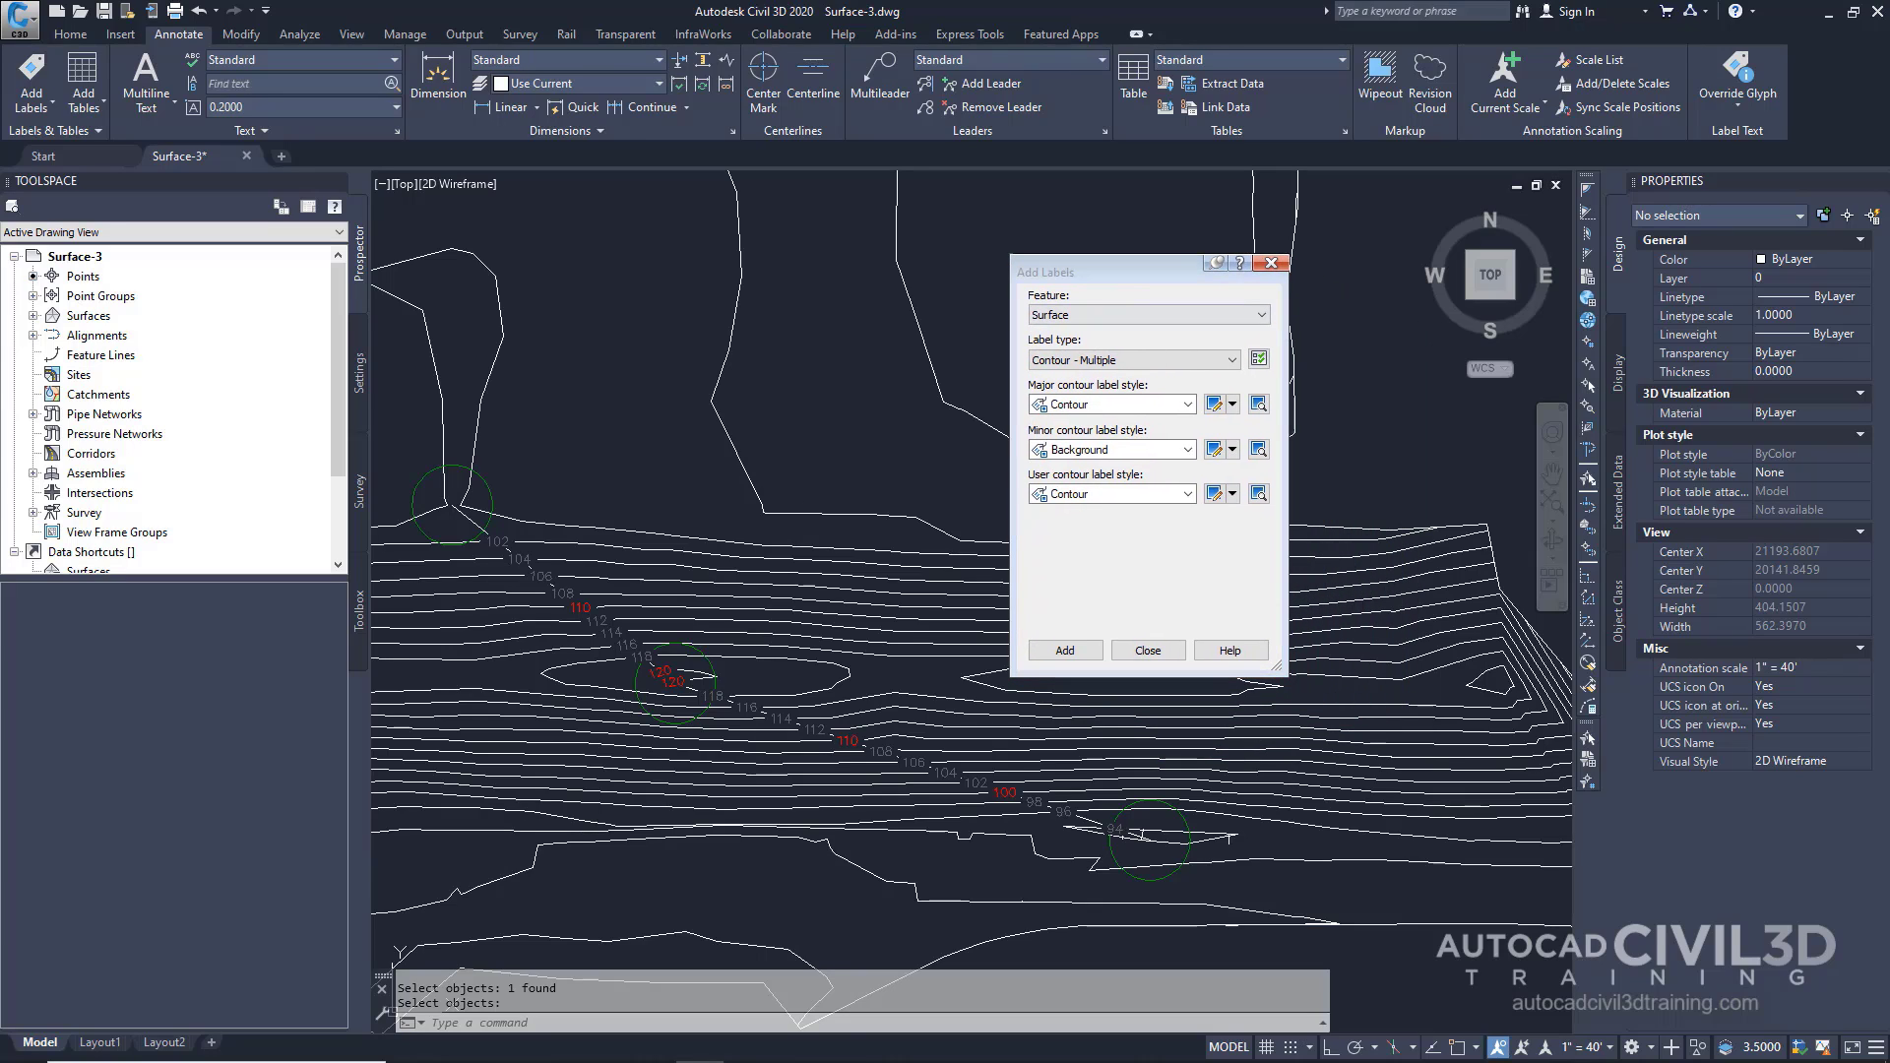
scroll(710, 695, "up", 2)
scroll(710, 695, "up", 2)
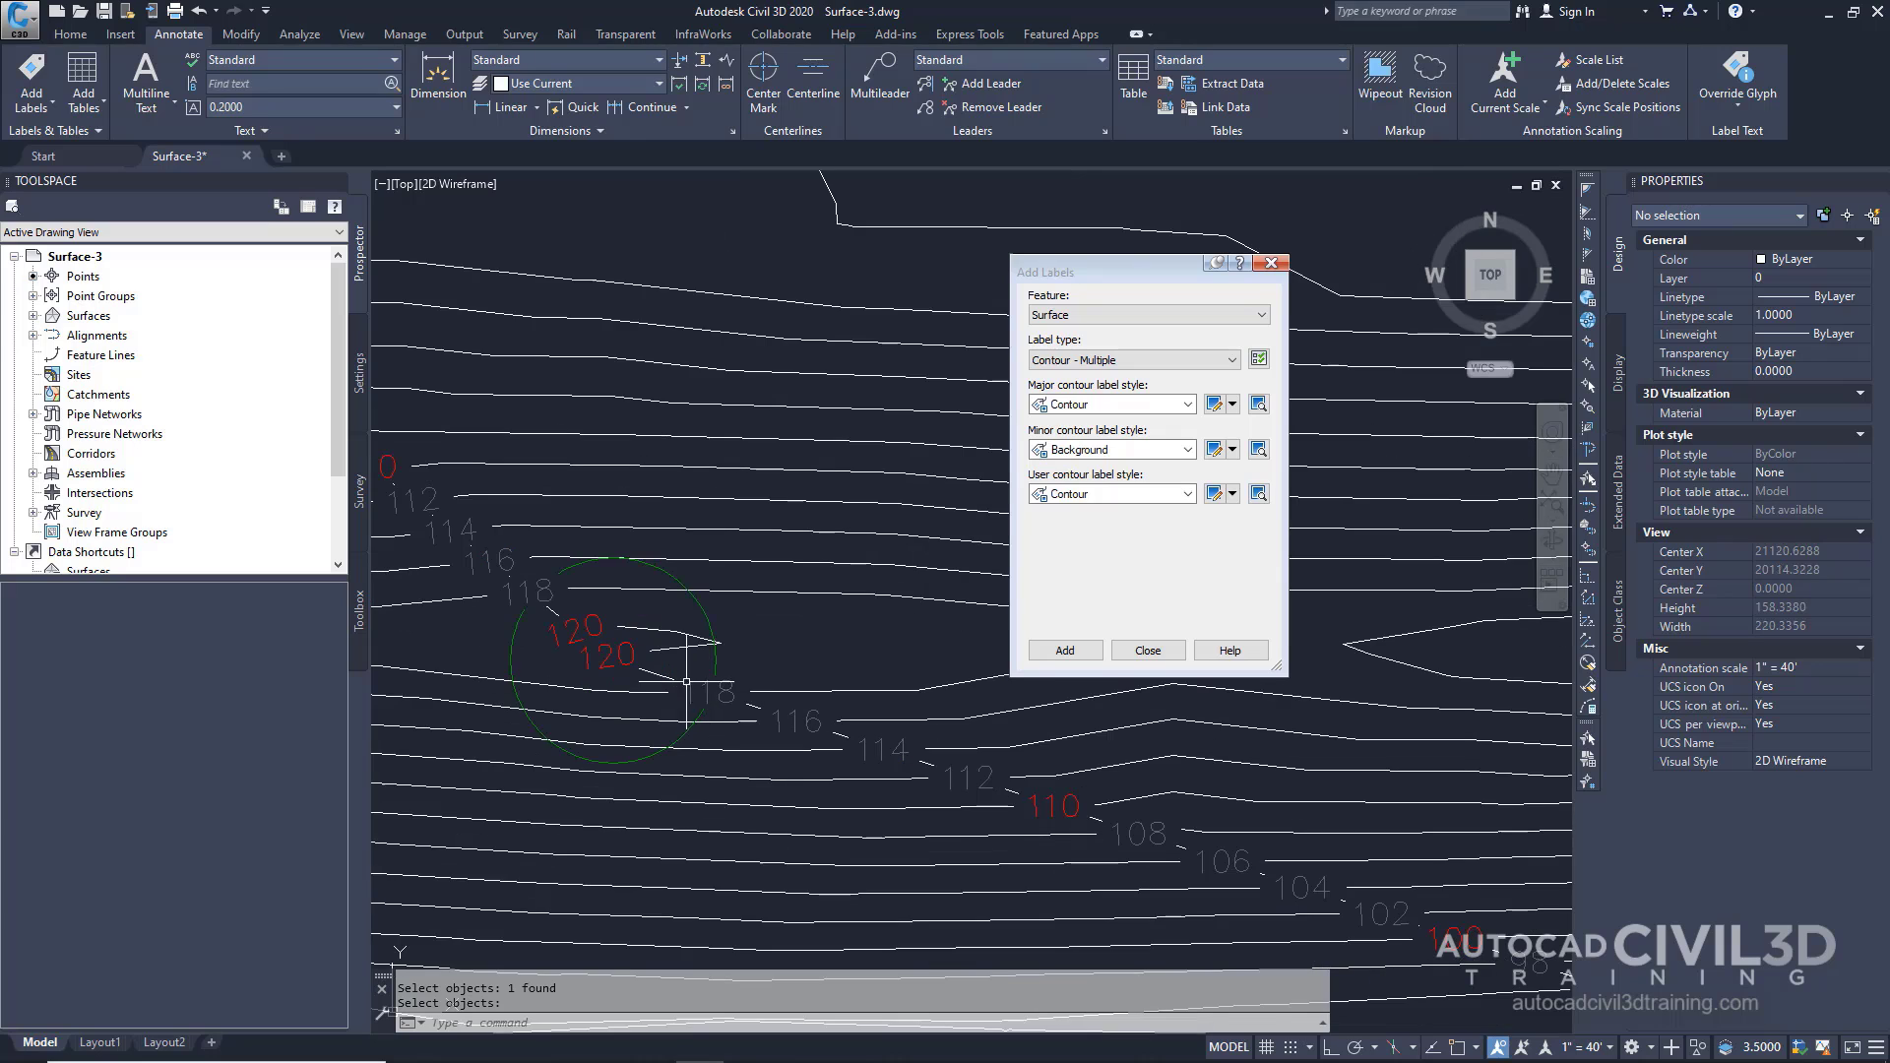
left_click(731, 684)
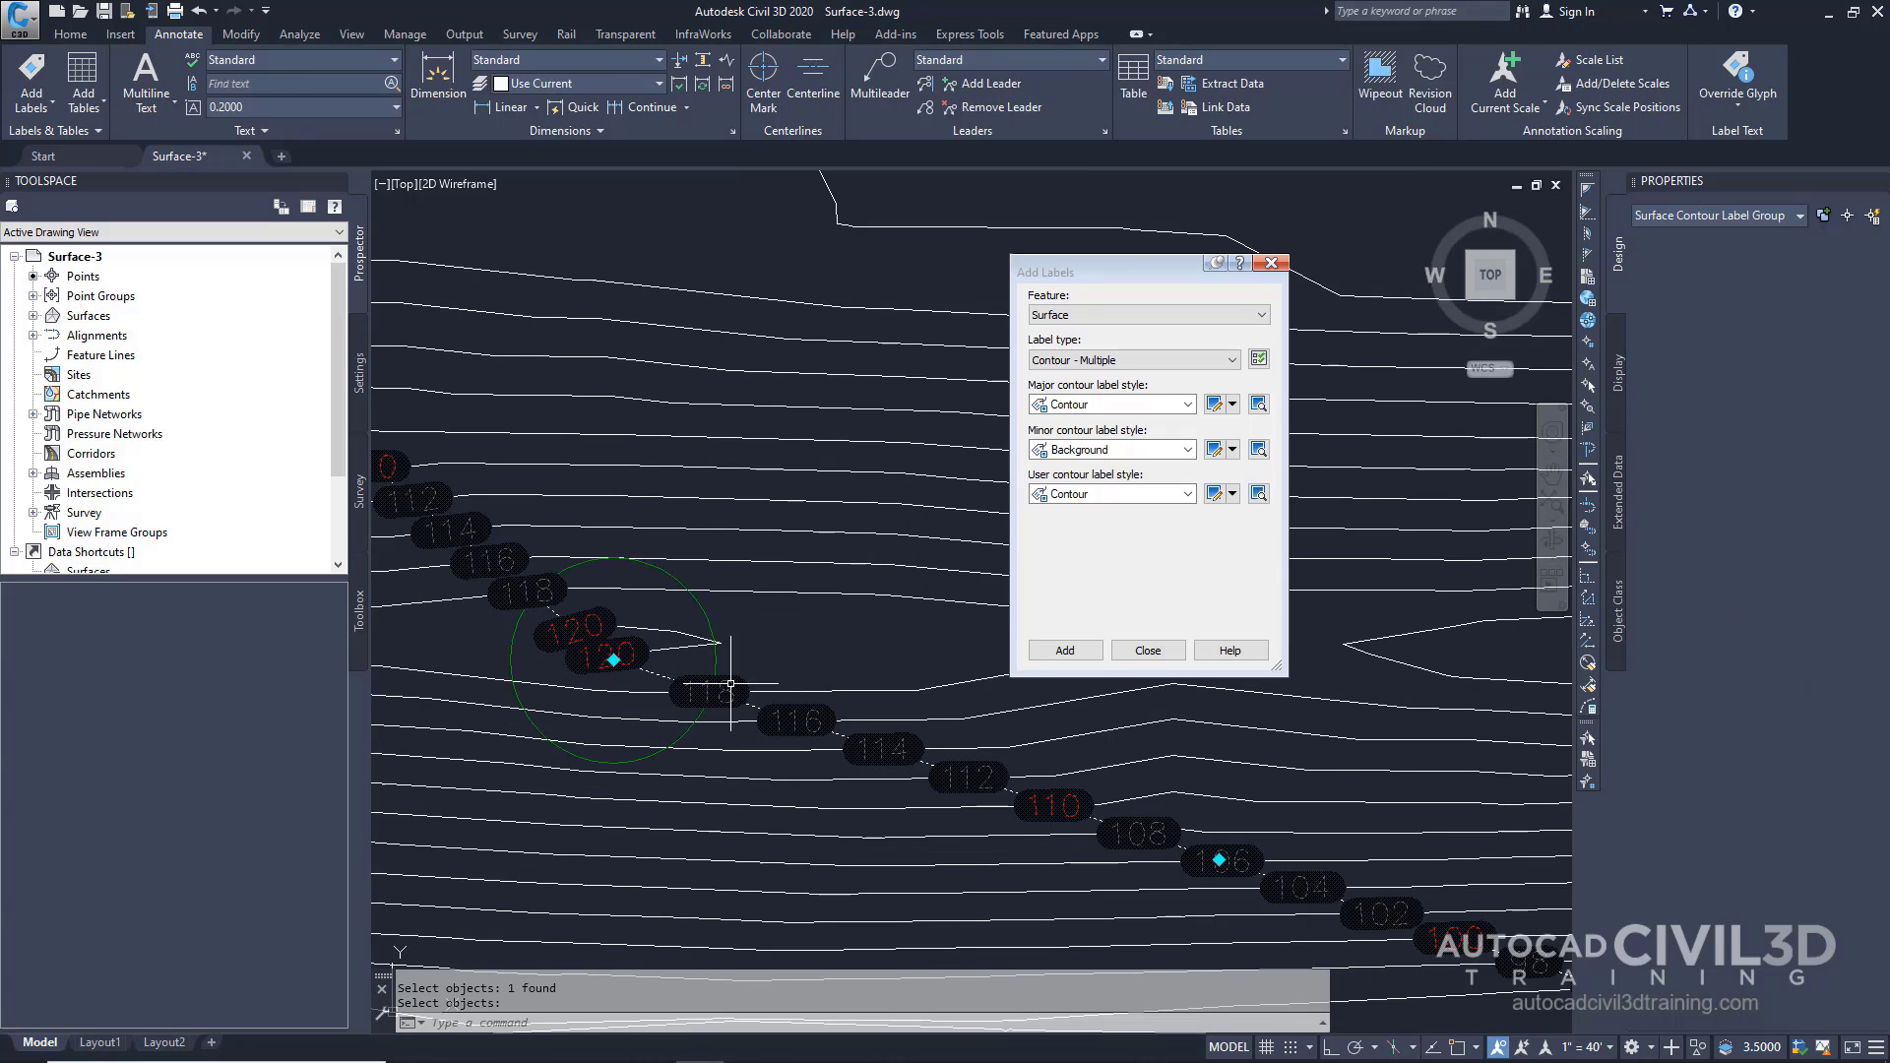
key("Delete")
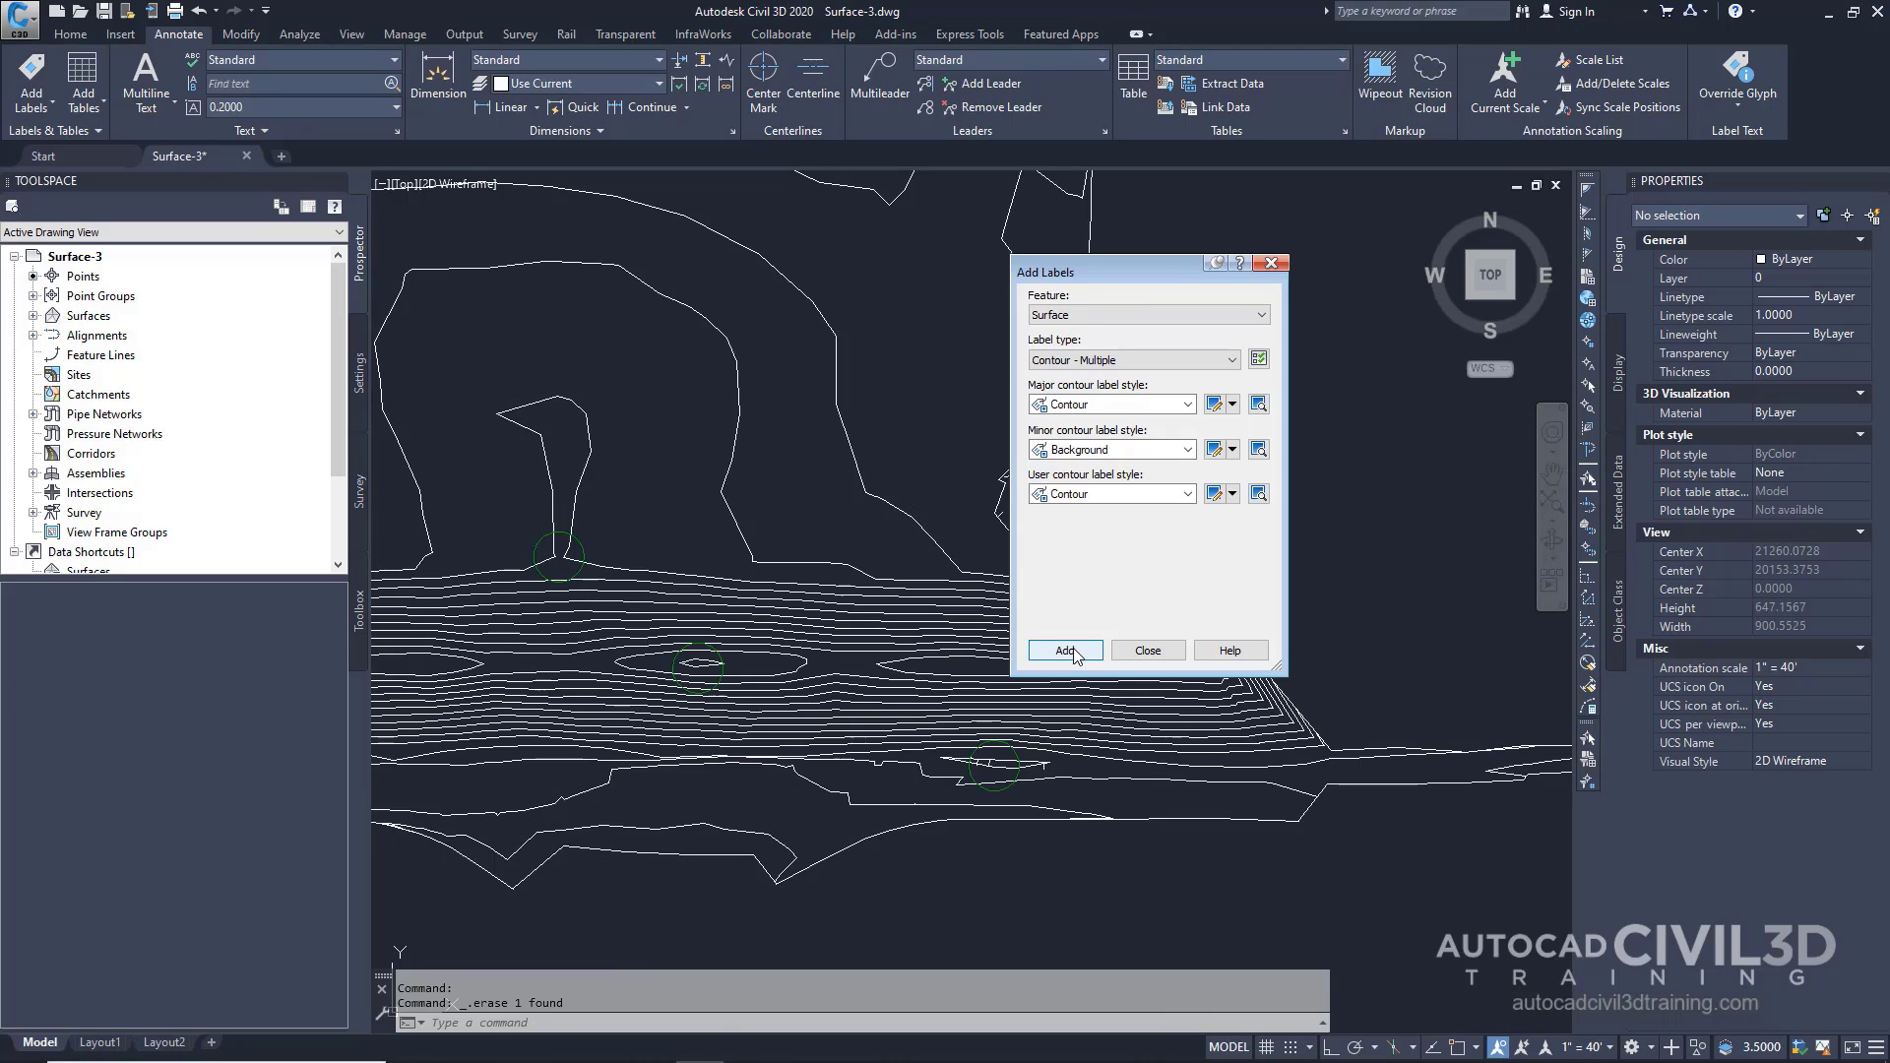
- Label the XGND contours with Contour - Multiple along a line through the centers of the three green circles, from northwest to southeast
left_click(1066, 651)
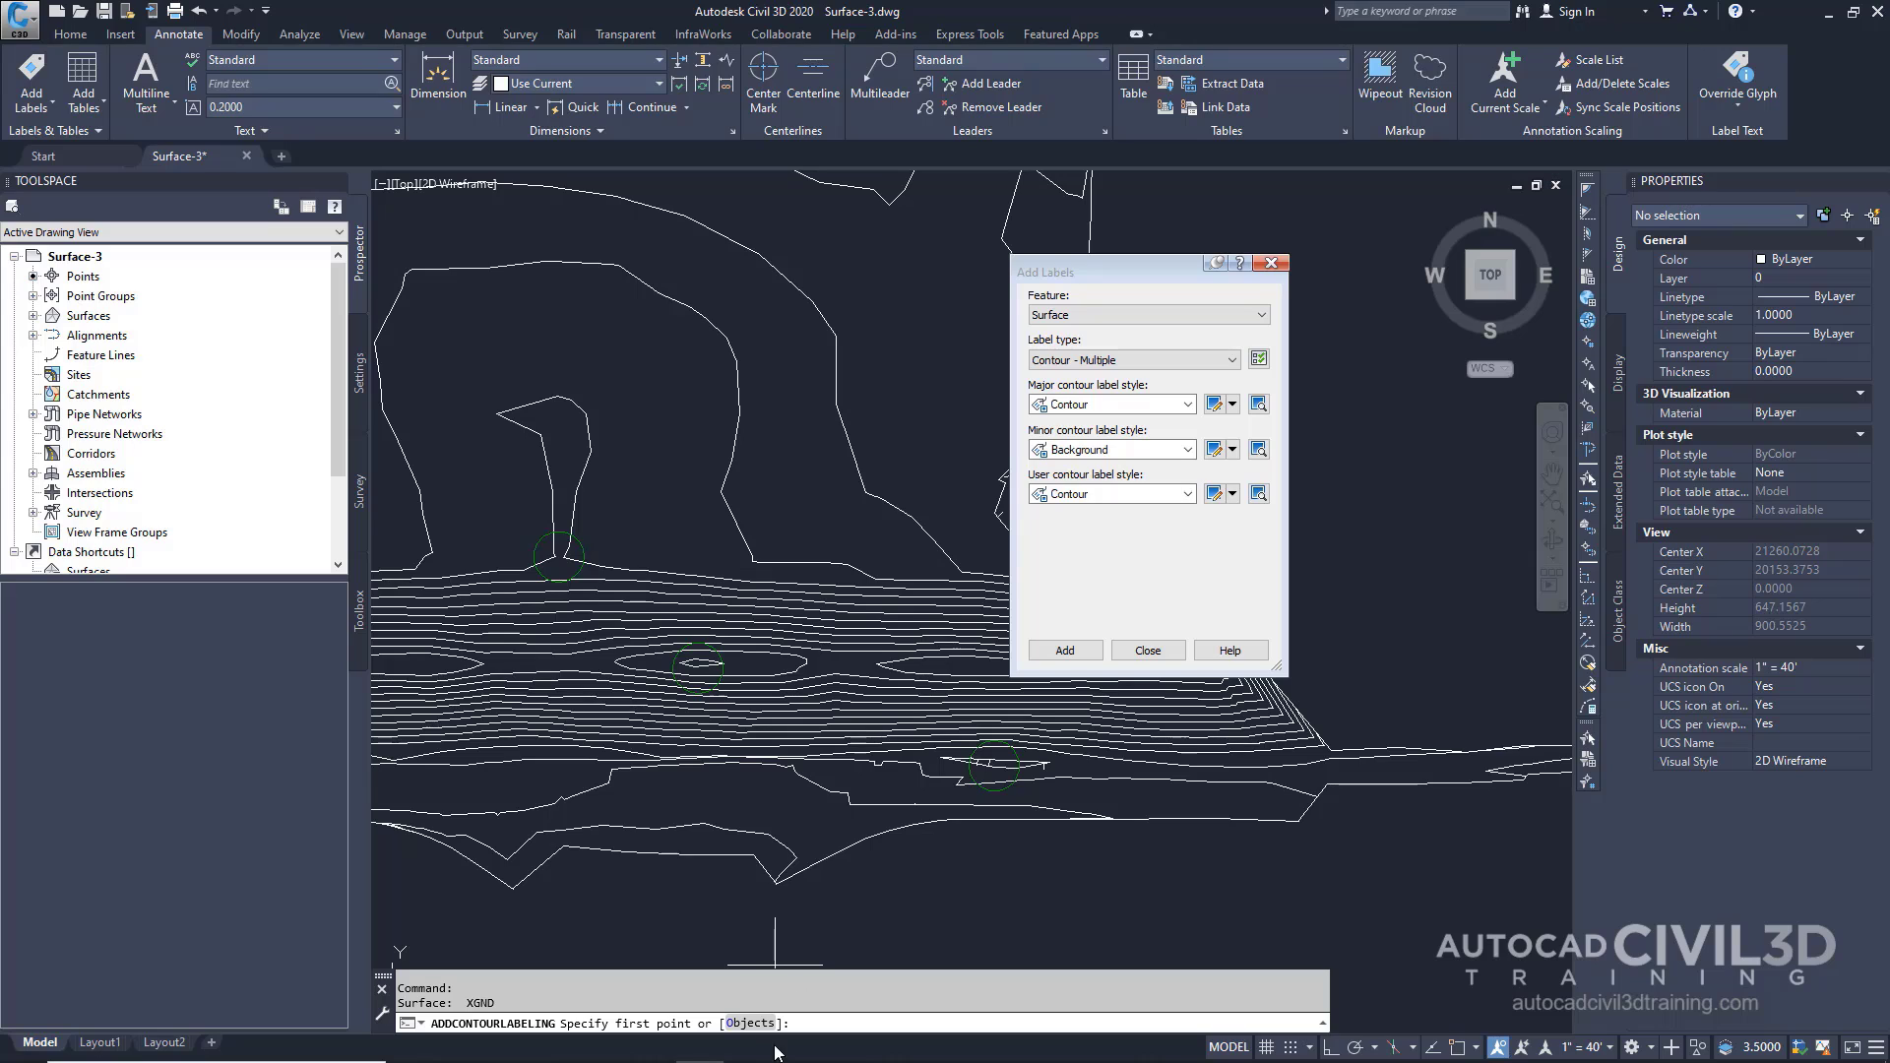
scroll(525, 541, "up", 2)
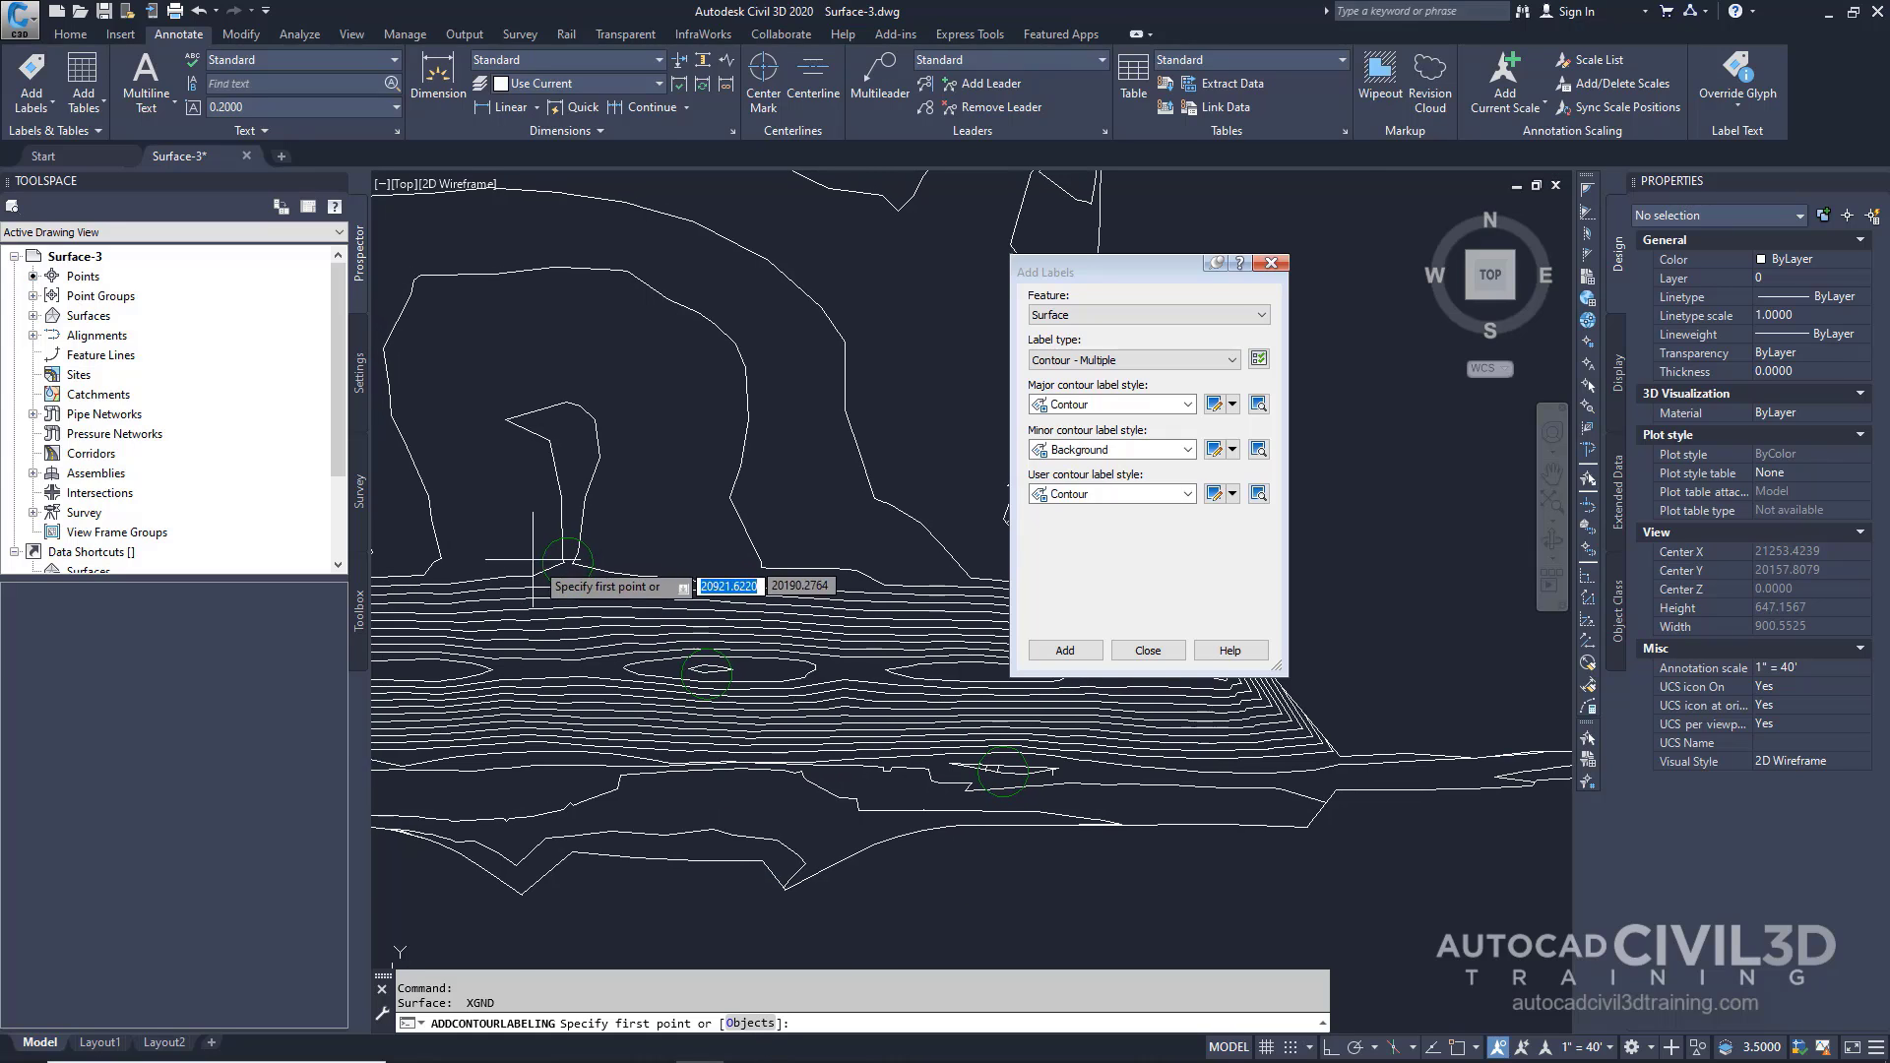
type("cen")
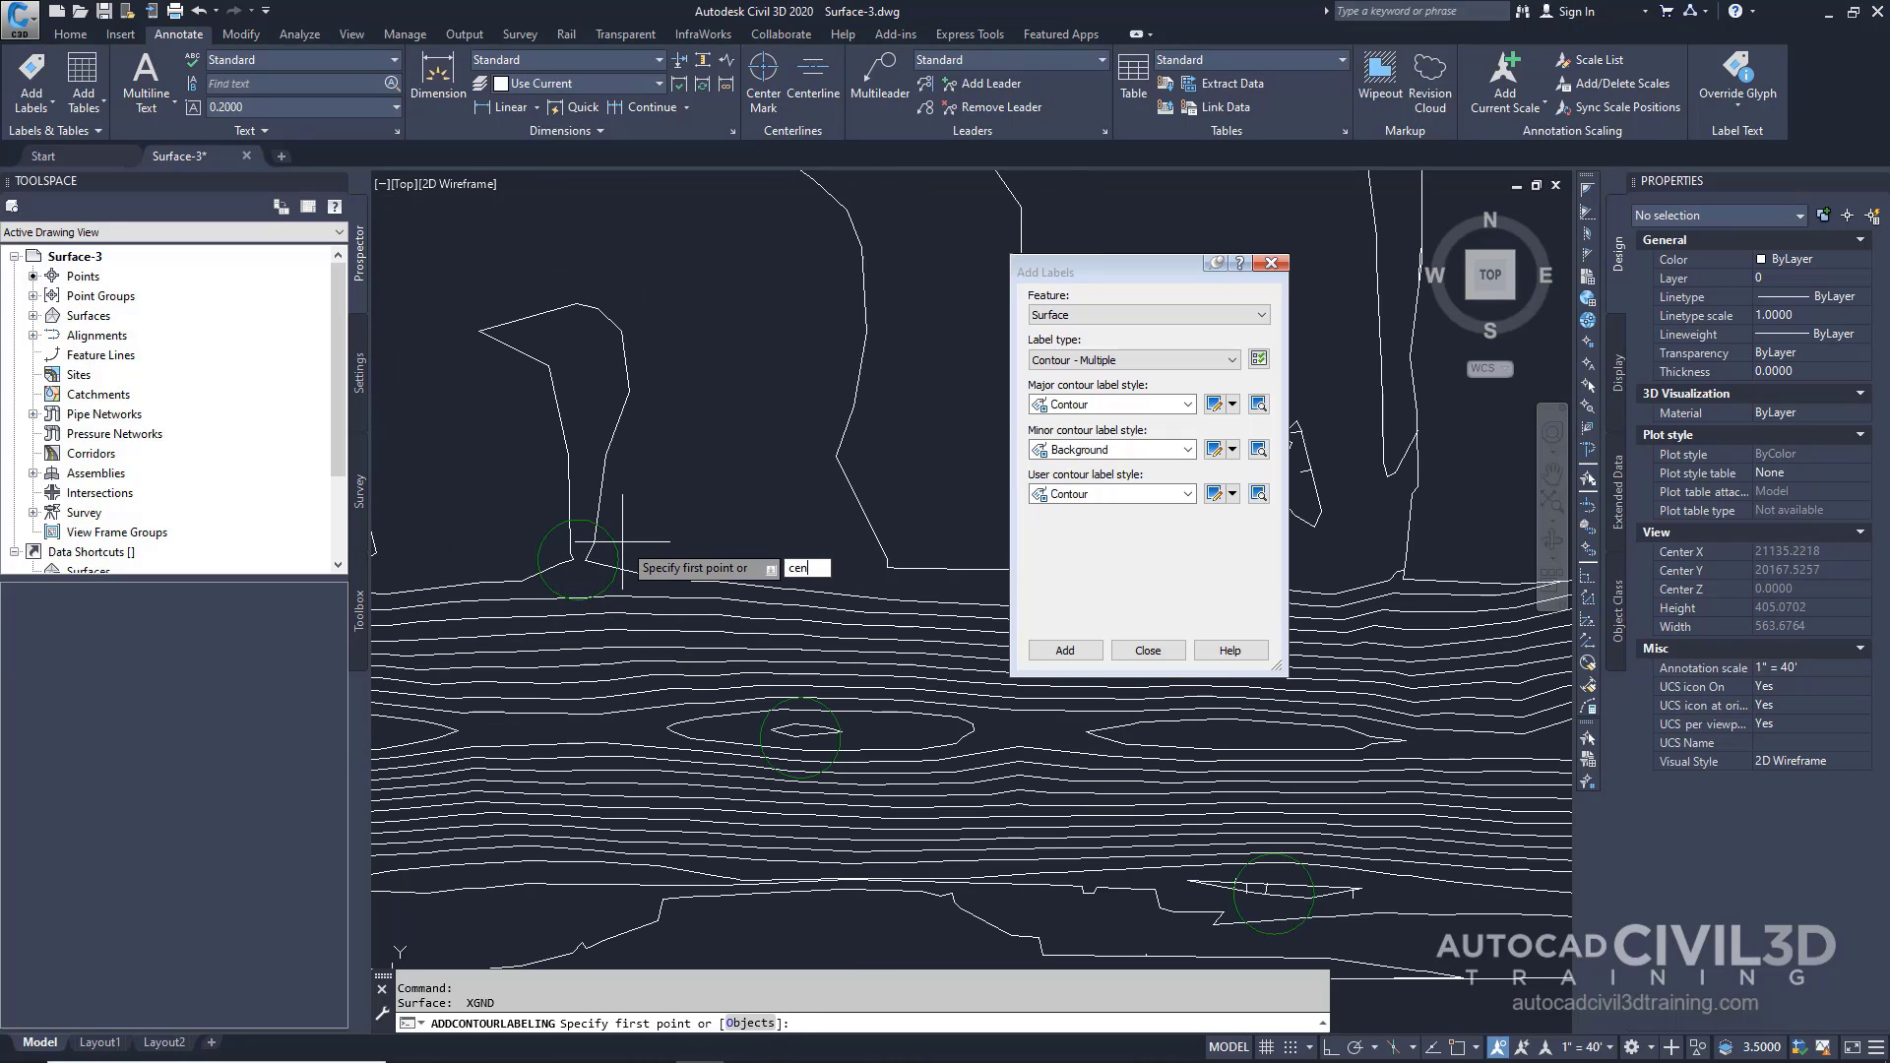
key("Return")
left_click(597, 547)
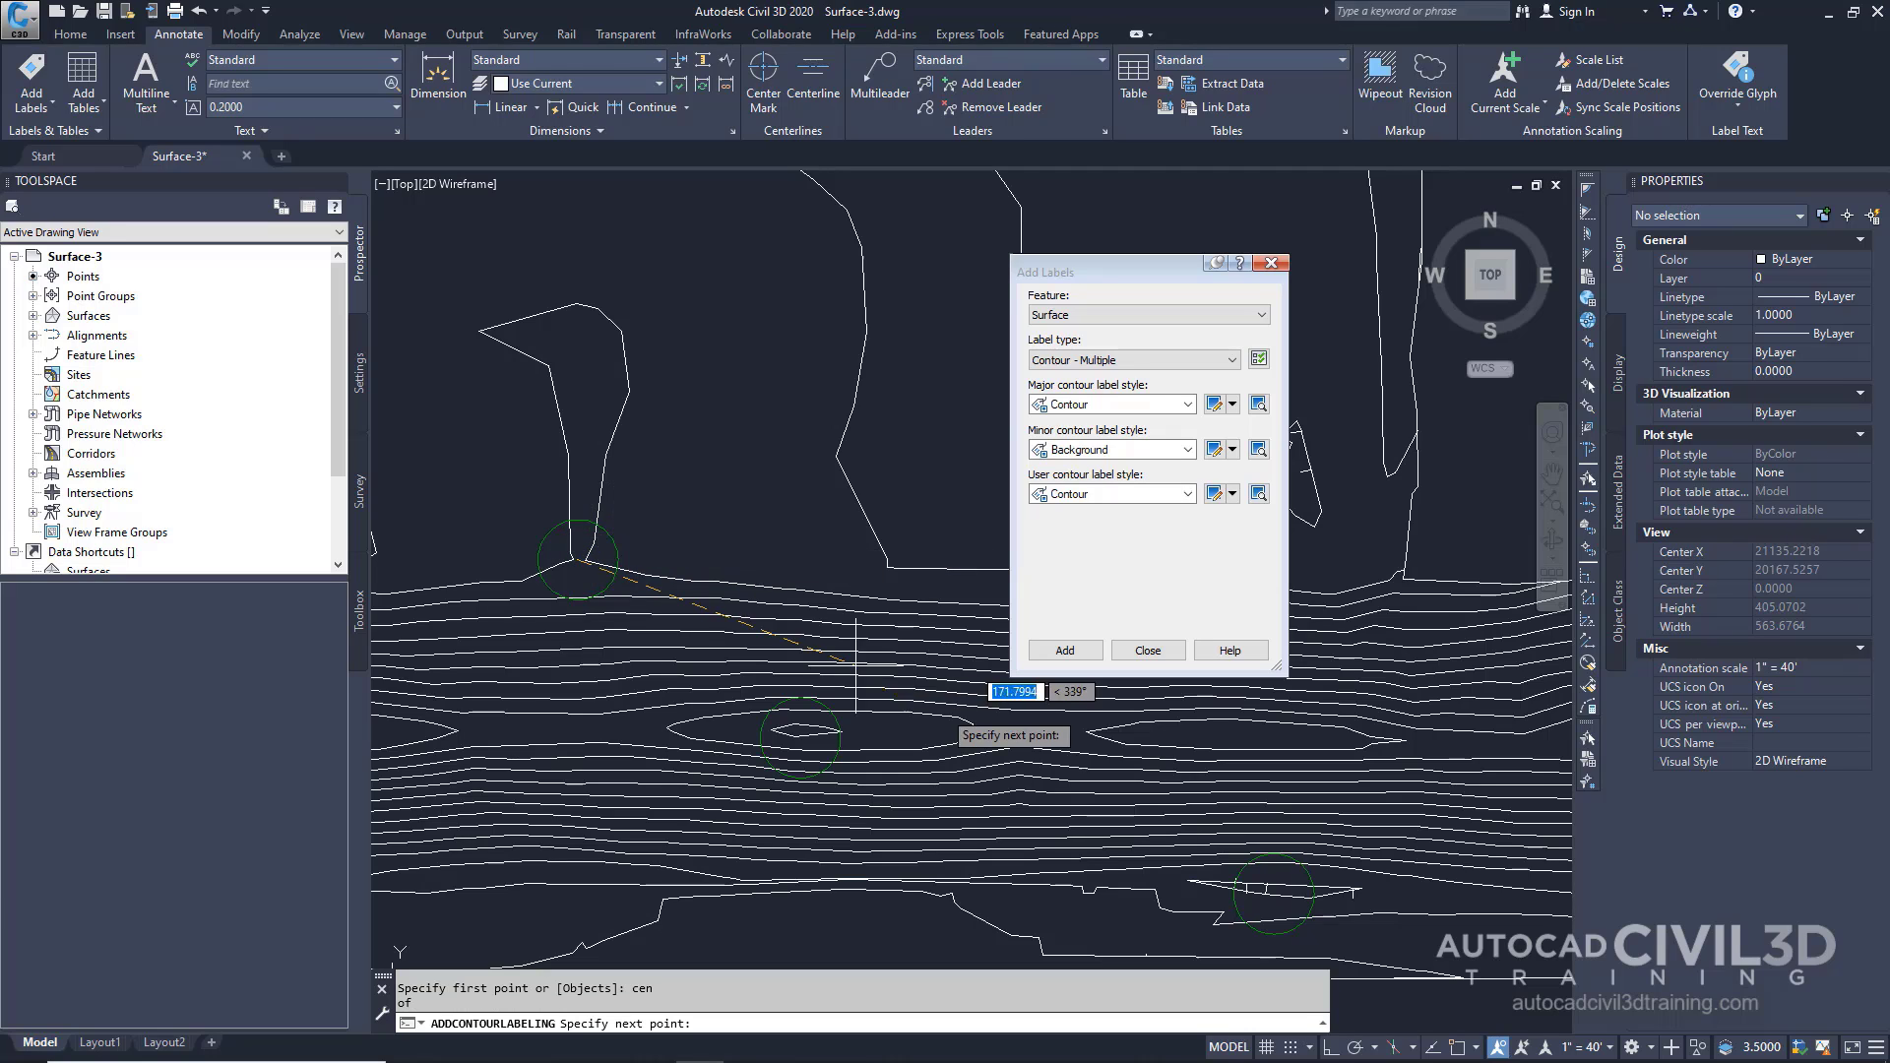
middle_click_drag(917, 699, 743, 519)
type("cen")
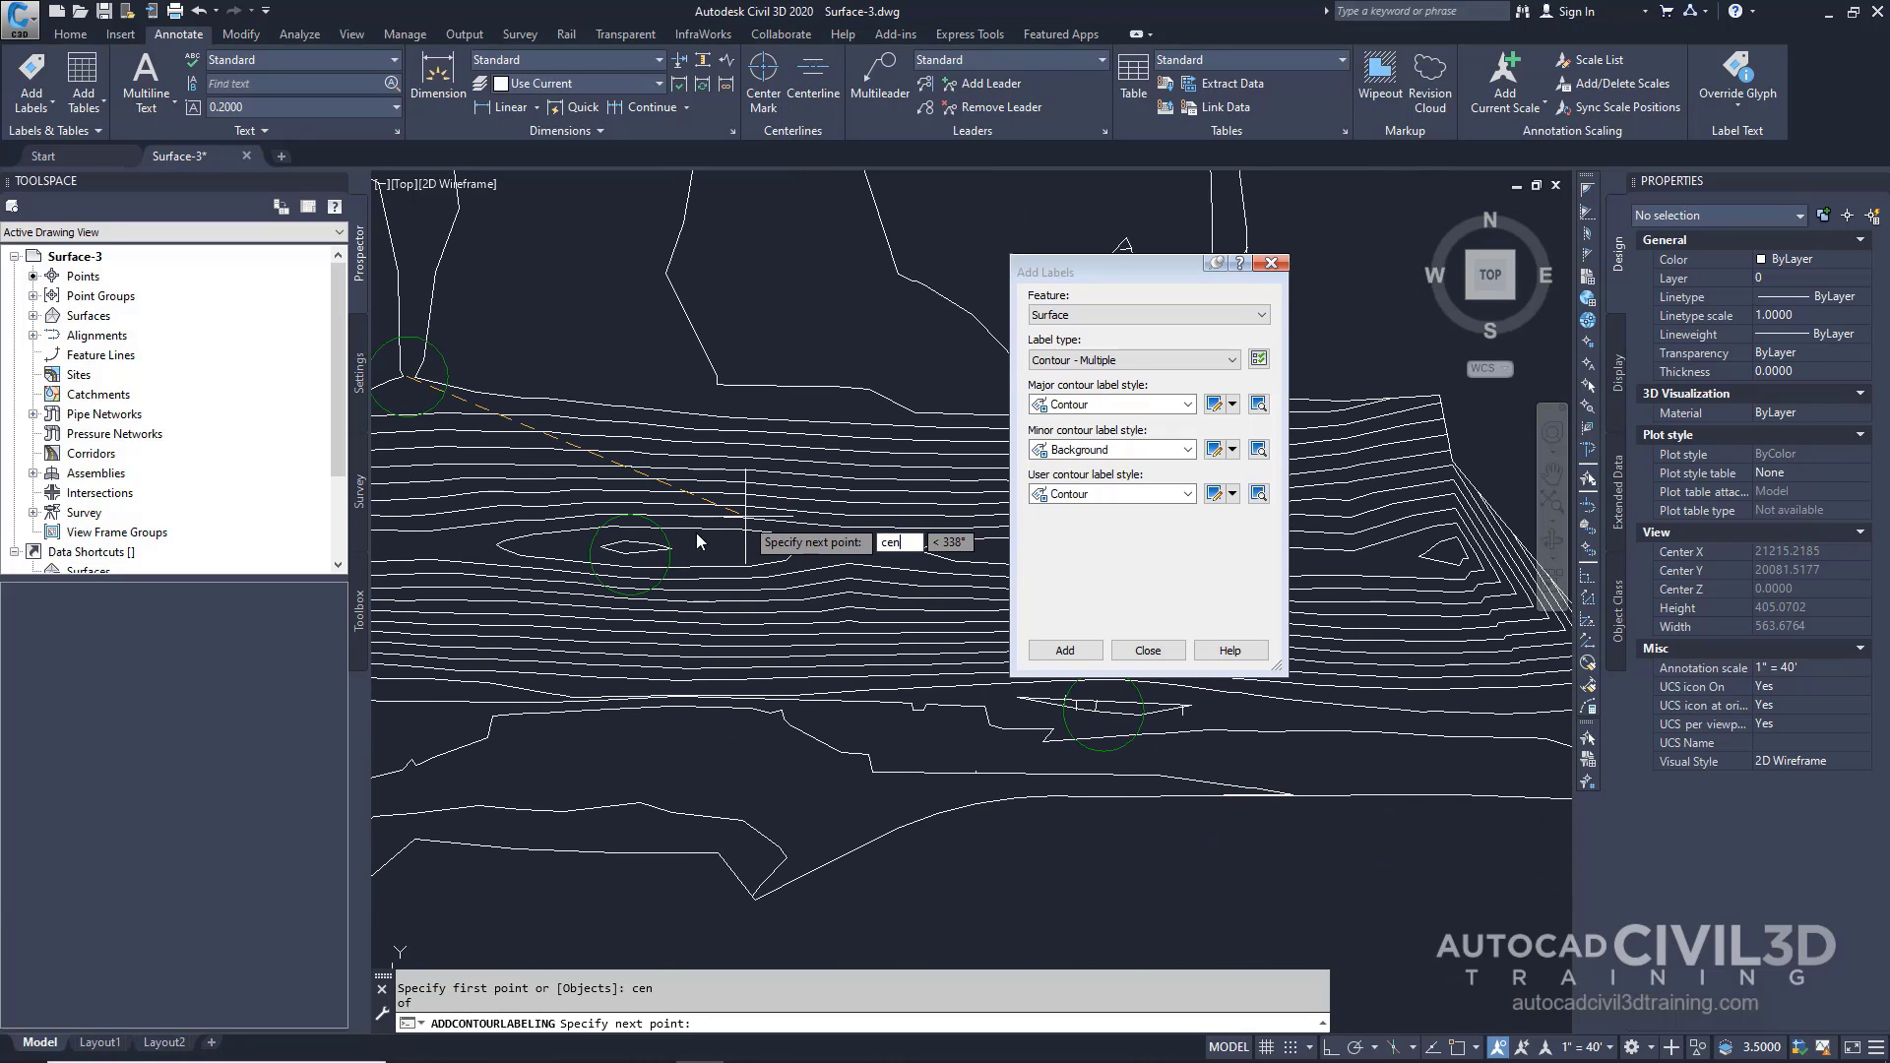
key("Return")
left_click(628, 554)
middle_click_drag(793, 652, 582, 619)
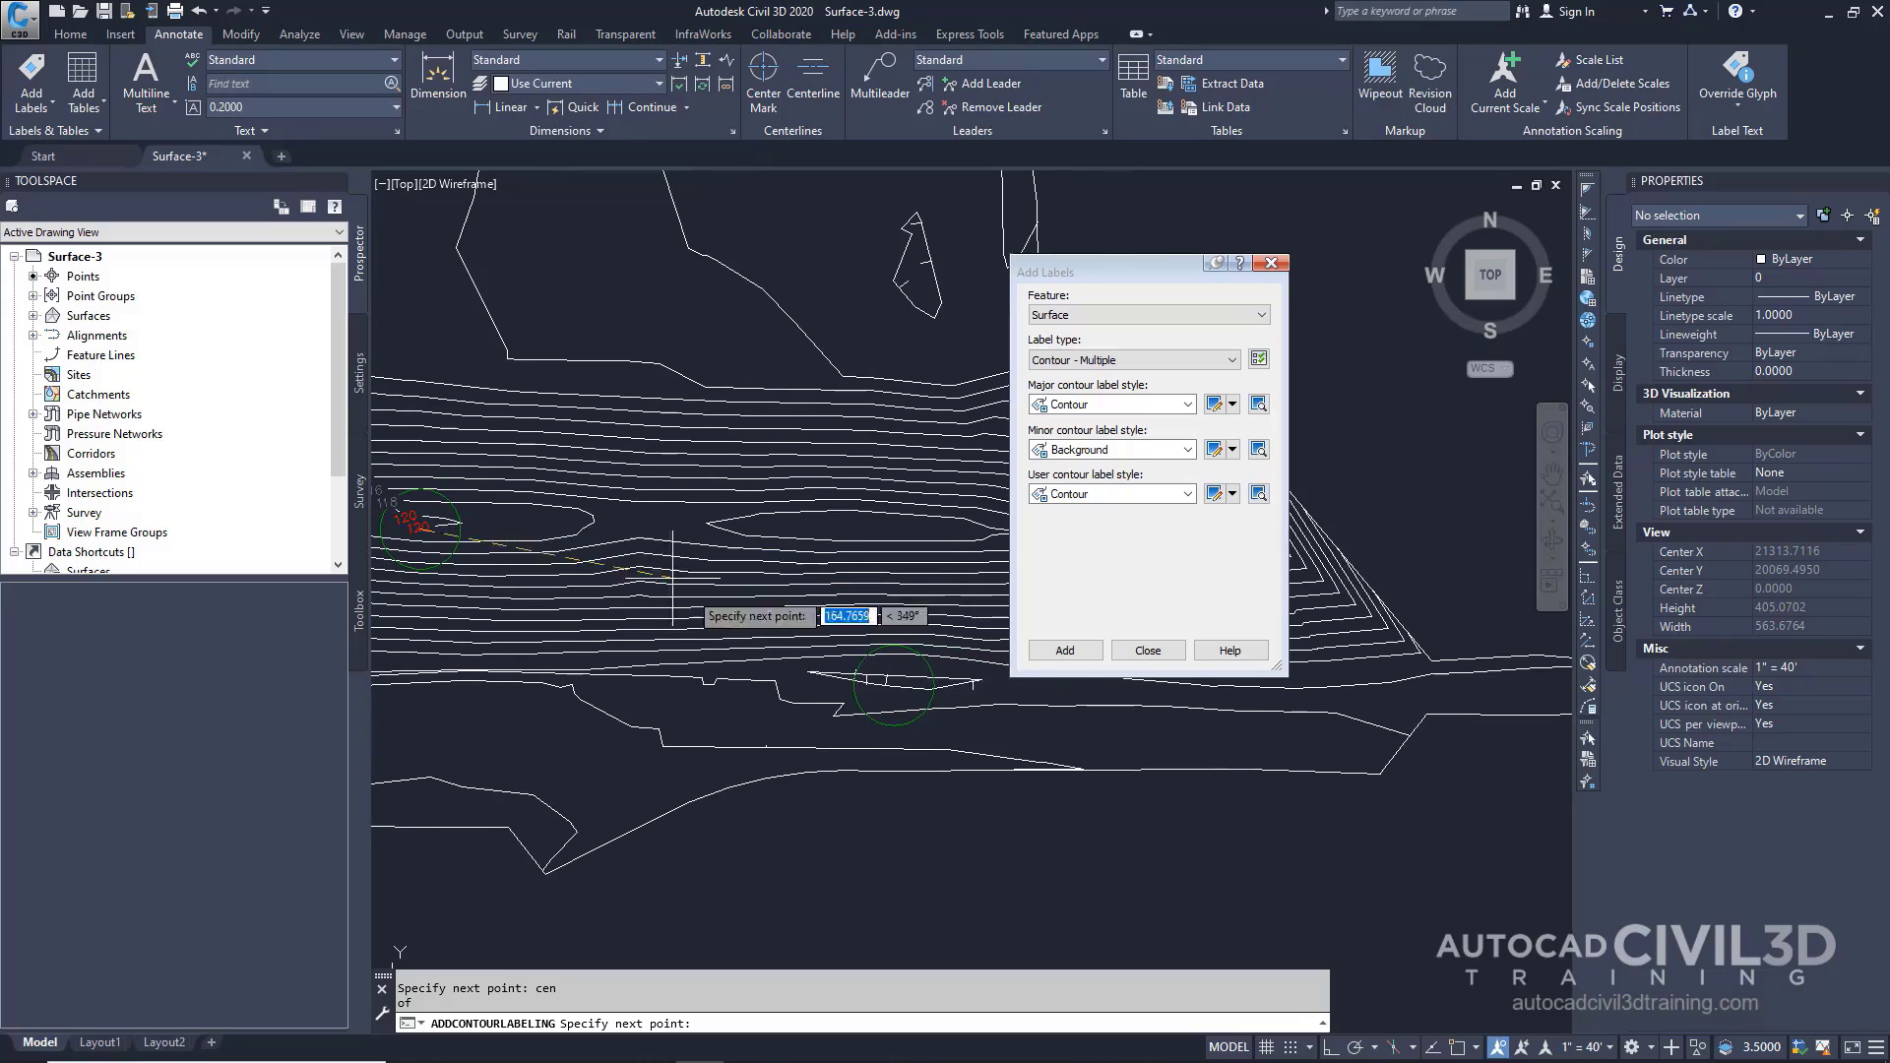
type("cen")
key("Return")
left_click(918, 660)
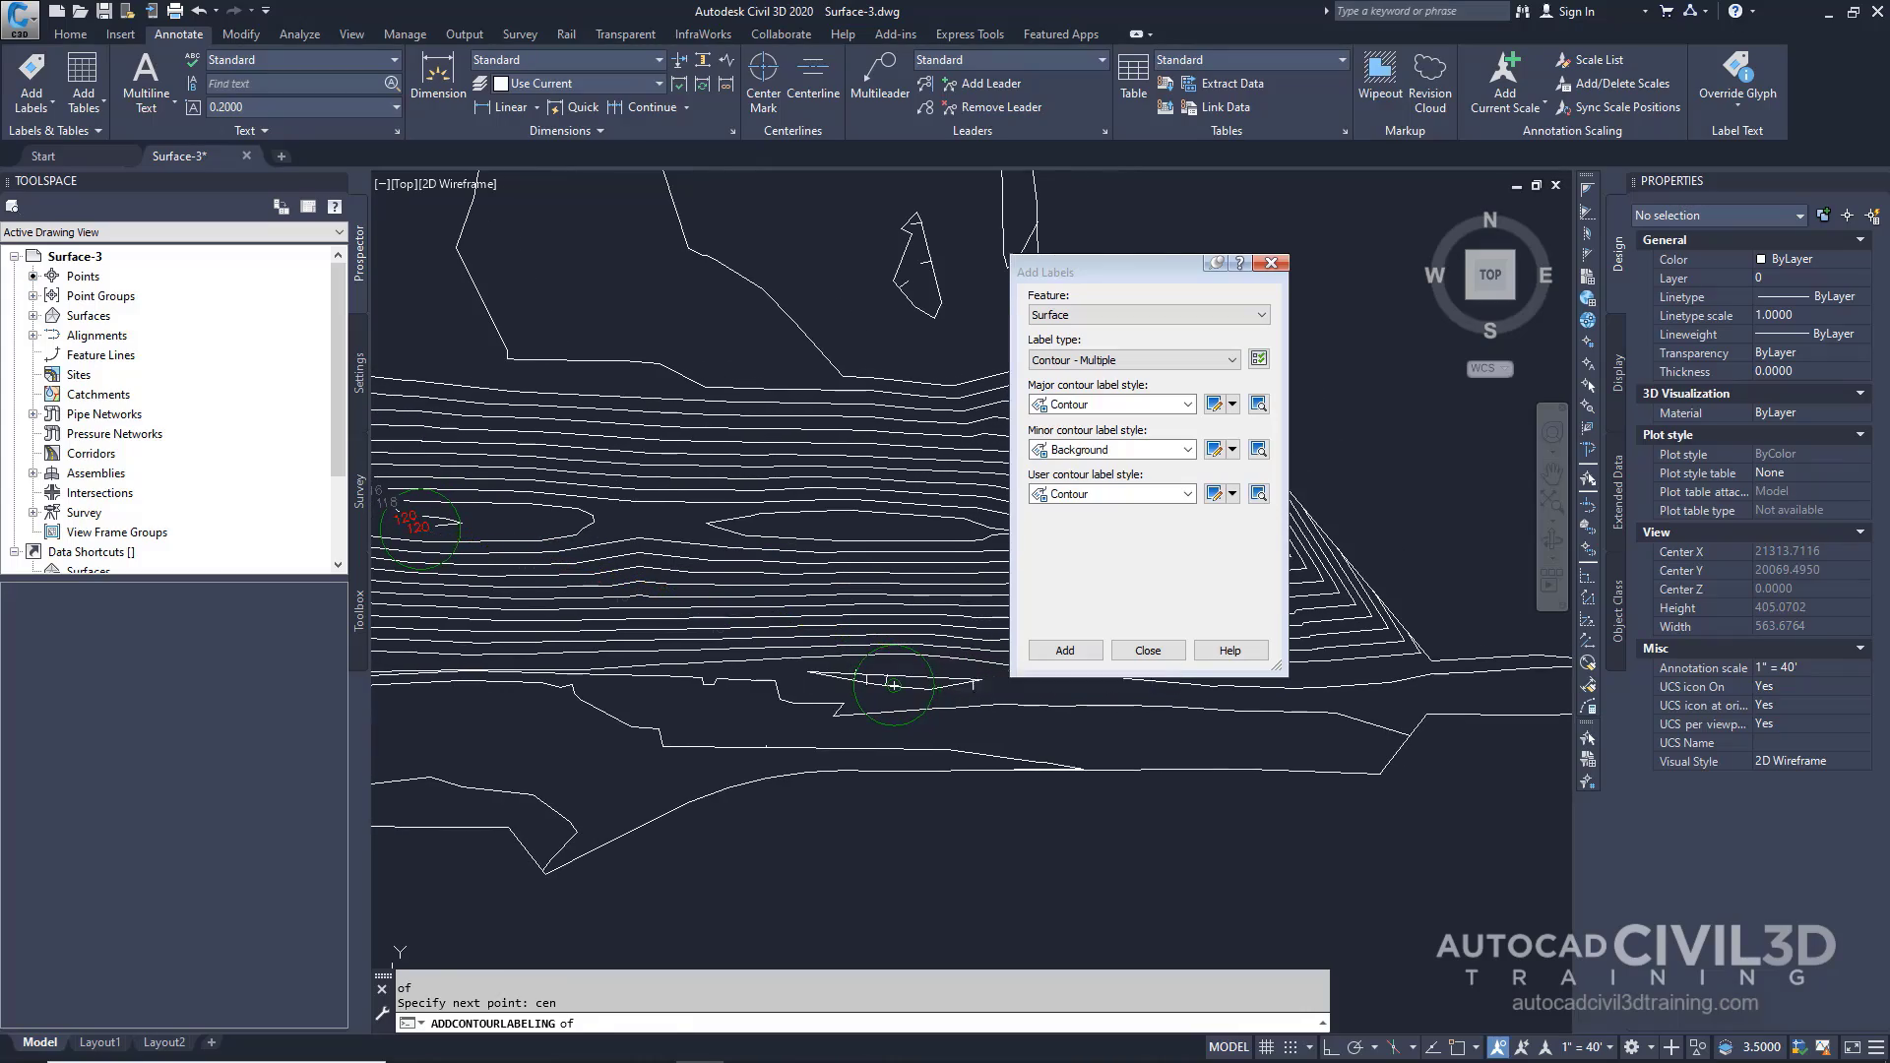
key("Return")
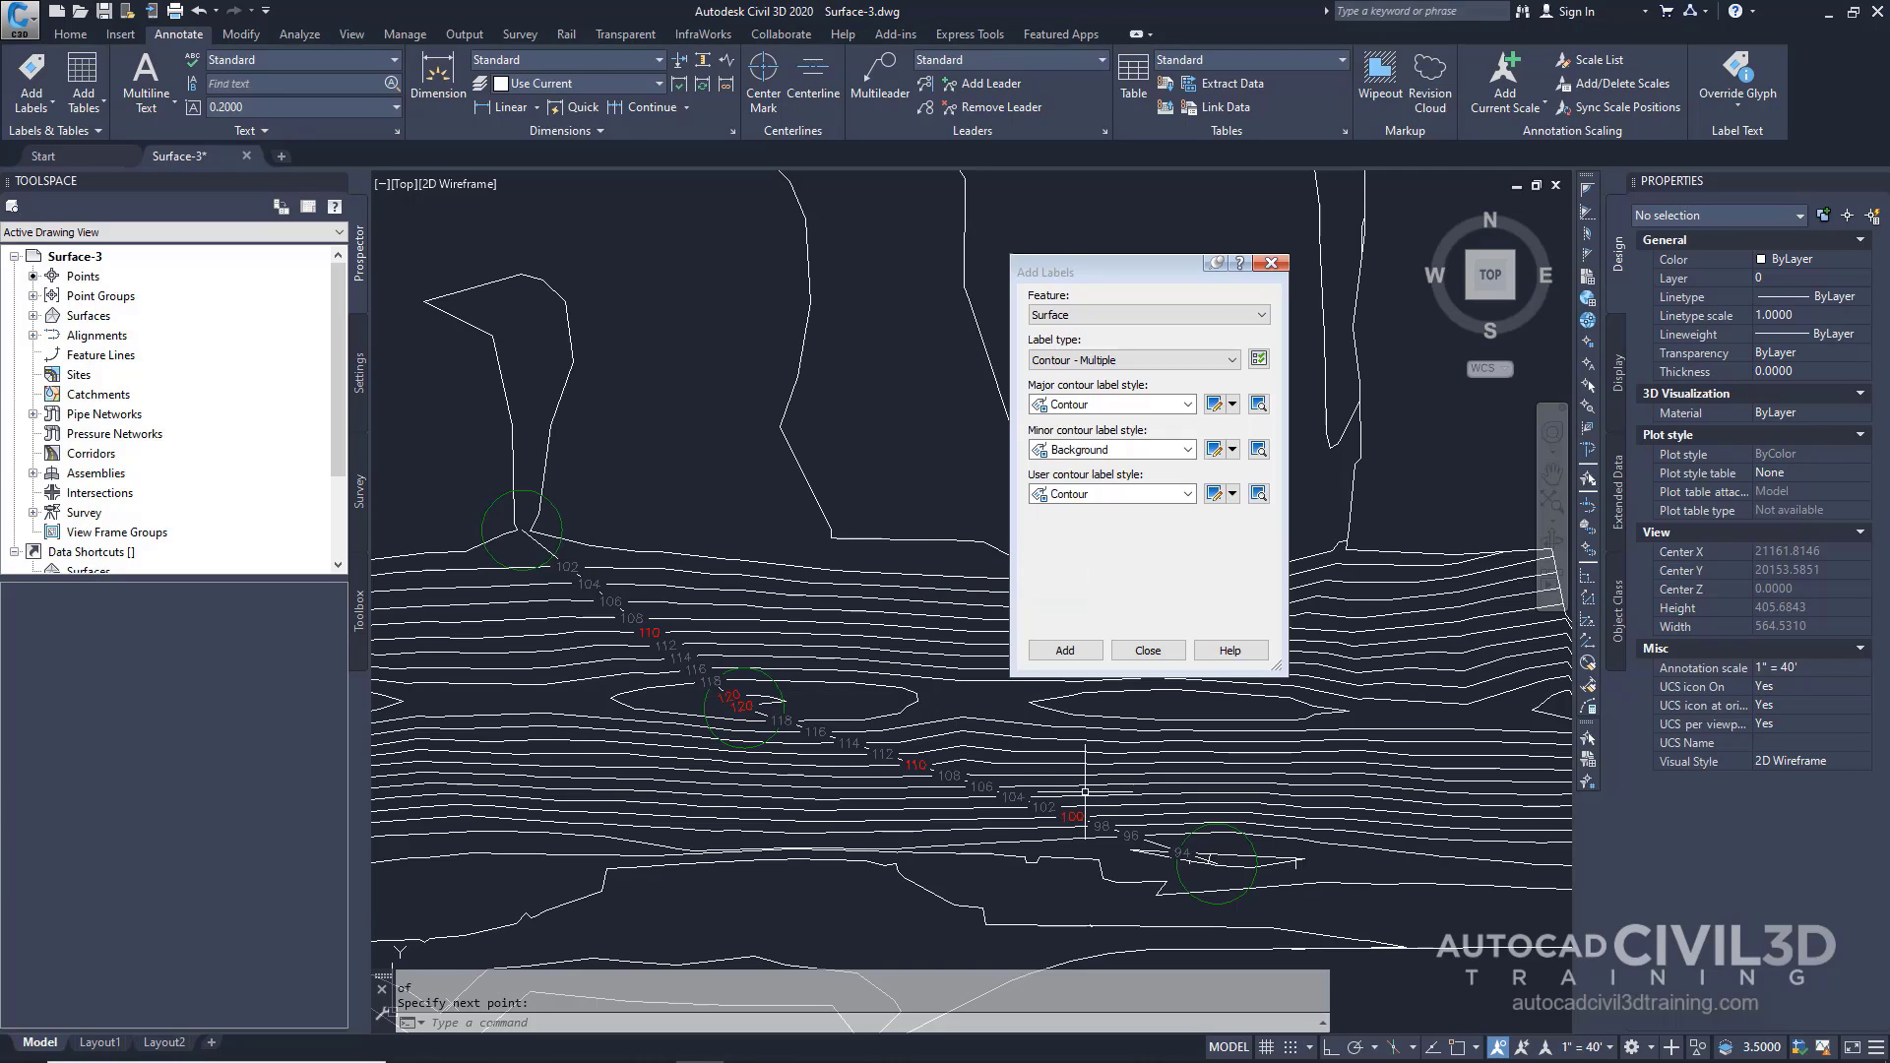
- Add a Surface Spot Elevation label in the Standard style just north of the dense contours, east of the northwest green circle
middle_click_drag(962, 781, 854, 797)
scroll(745, 643, "up", 2)
scroll(694, 640, "down", 2)
middle_click_drag(691, 624, 834, 724)
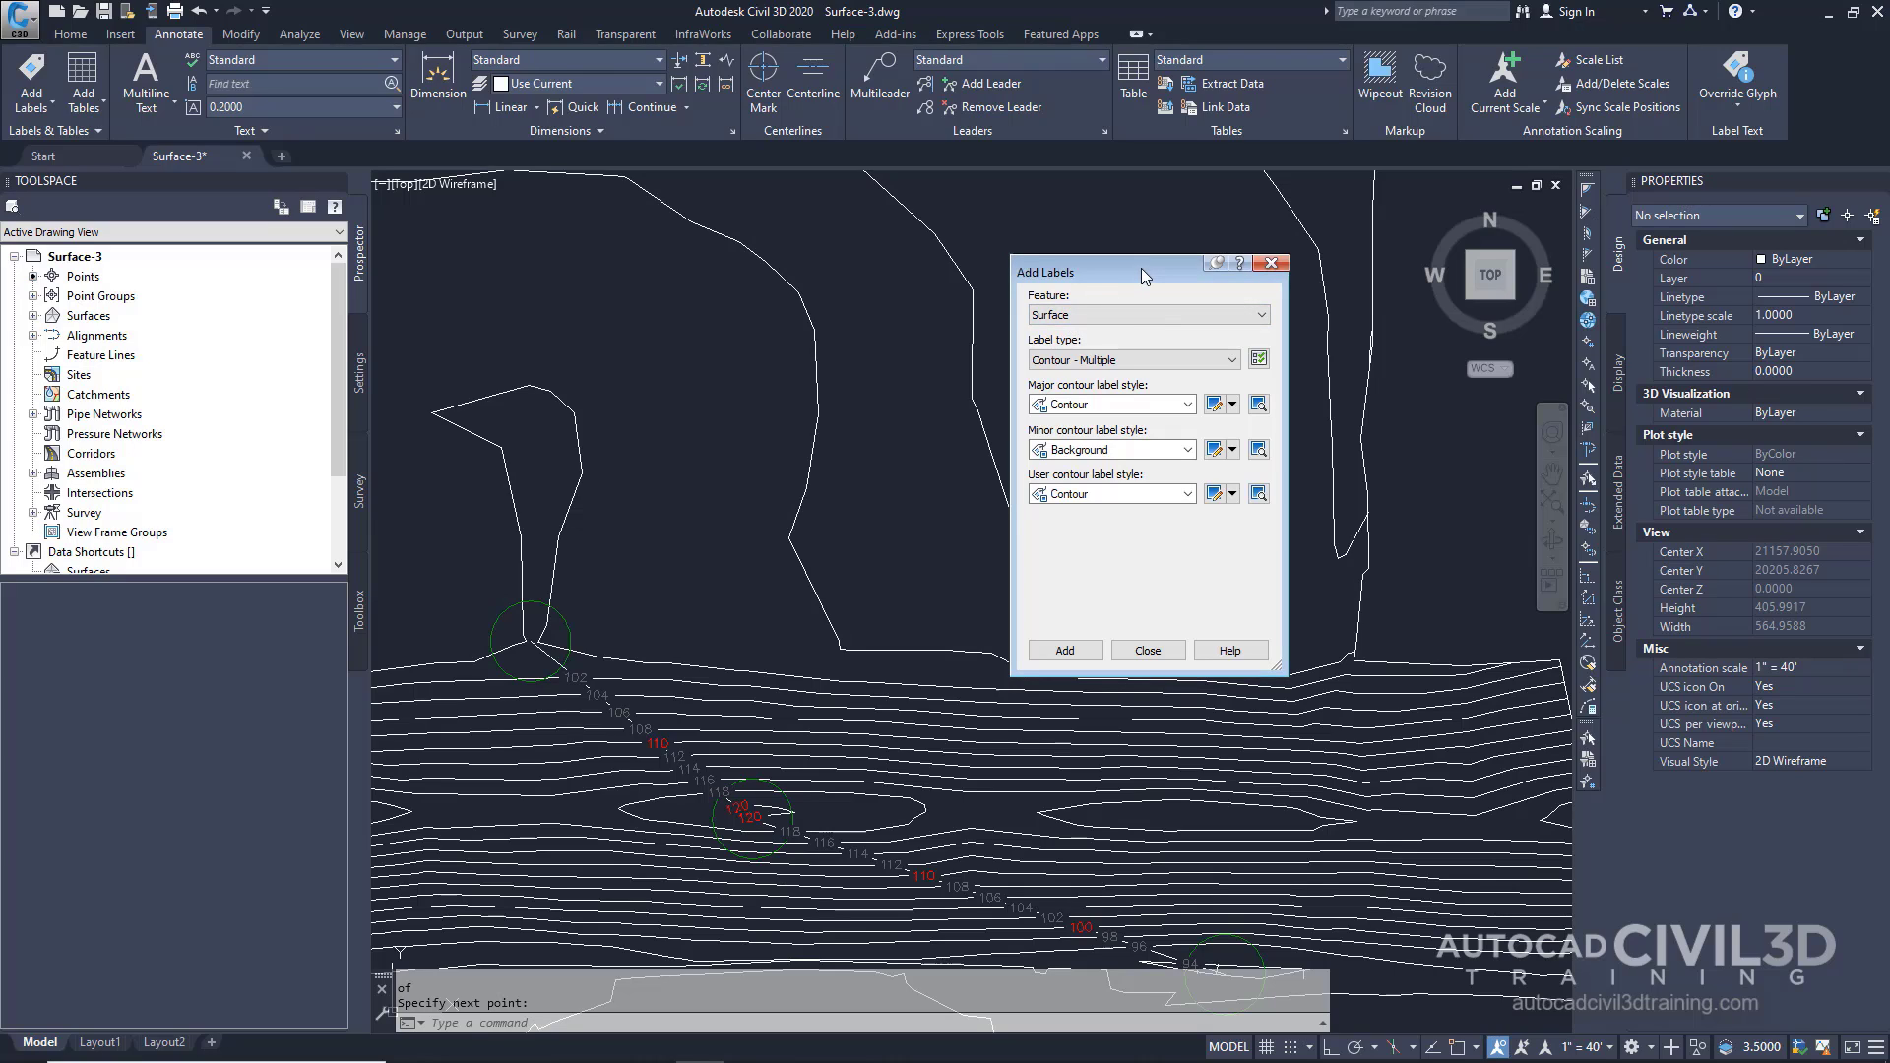
left_click_drag(1138, 262, 1185, 250)
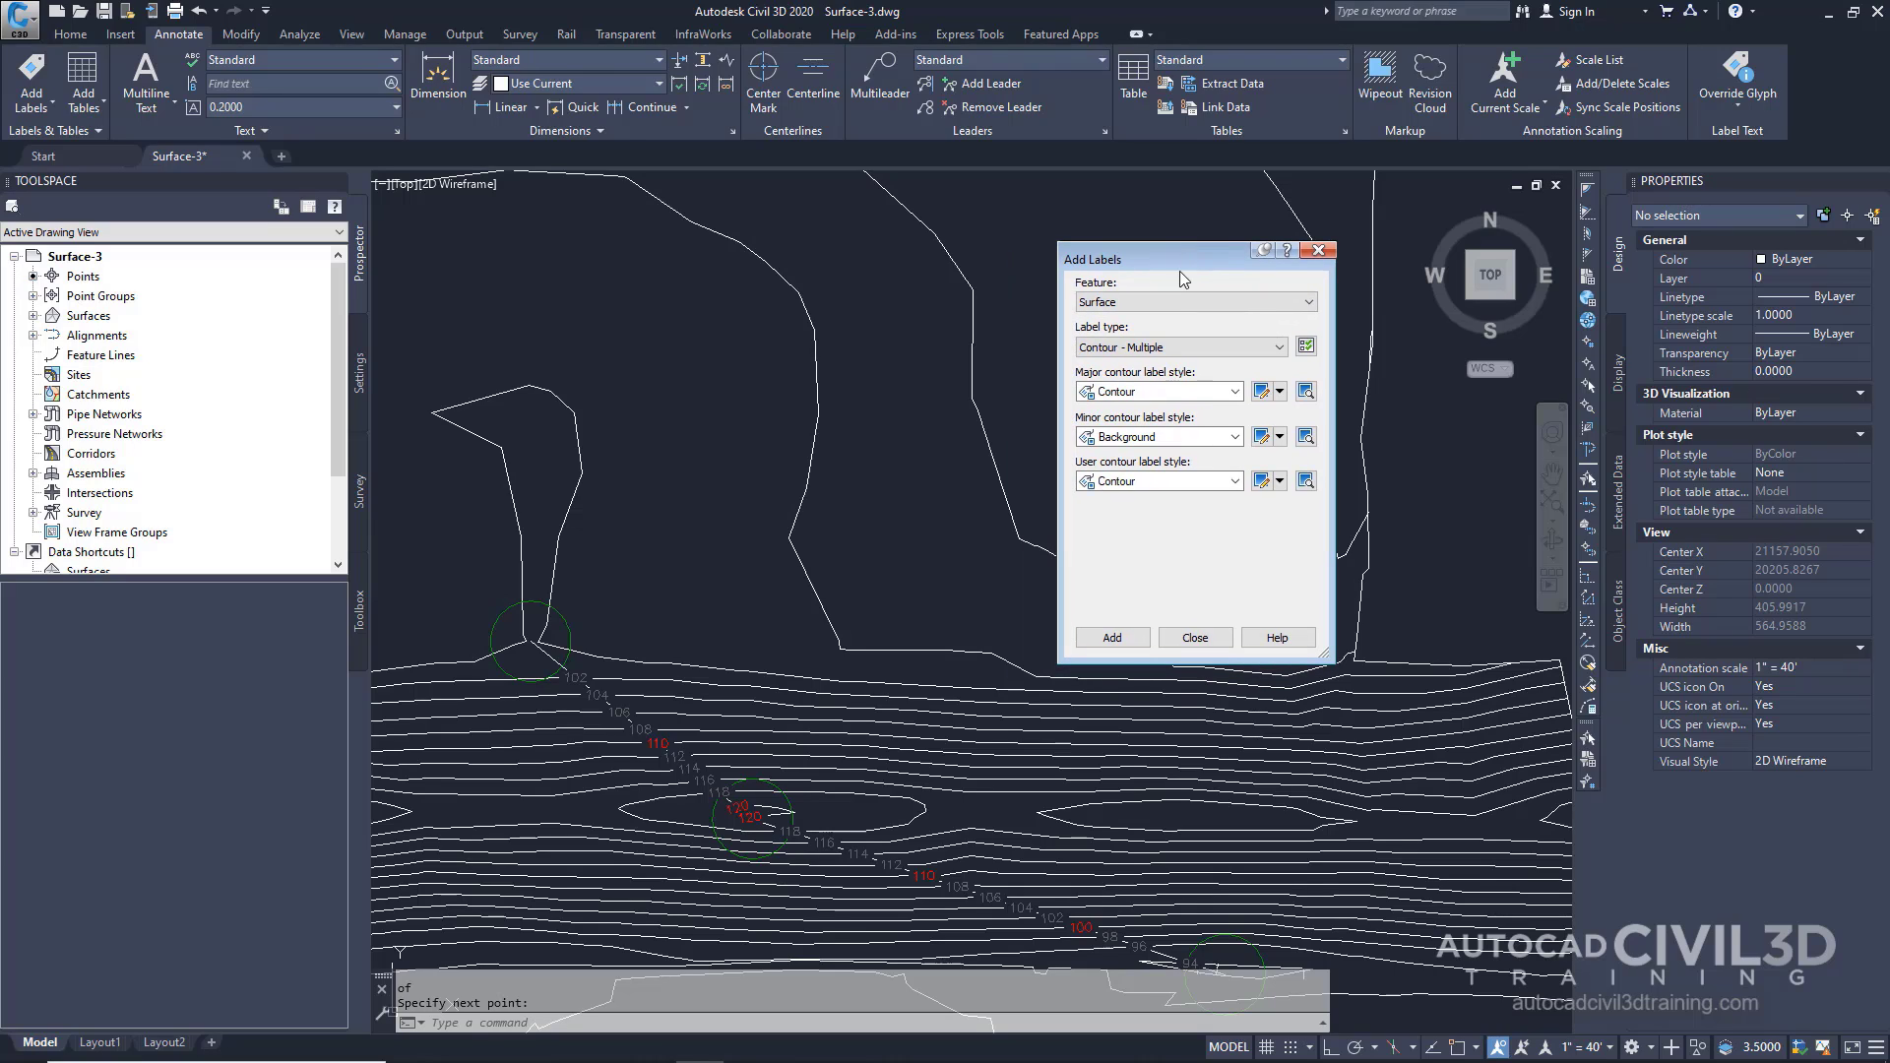
left_click(1171, 311)
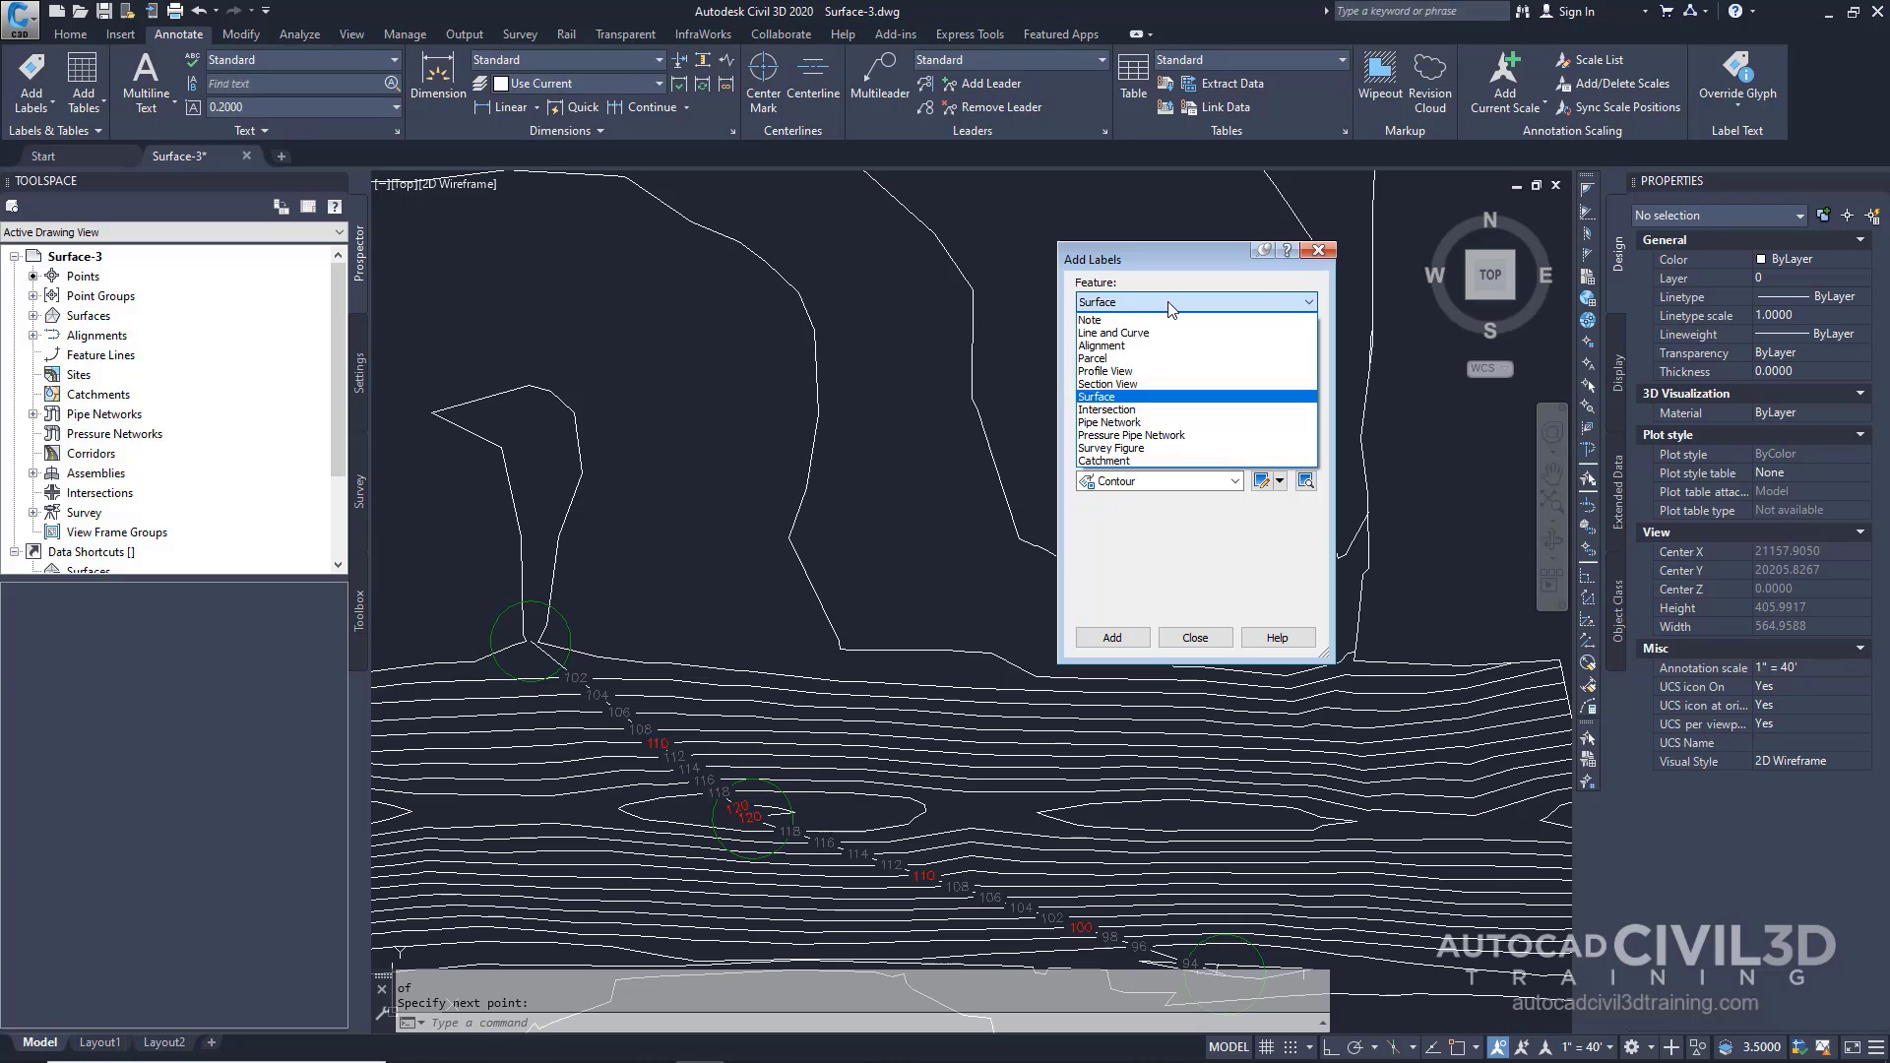
left_click(1101, 397)
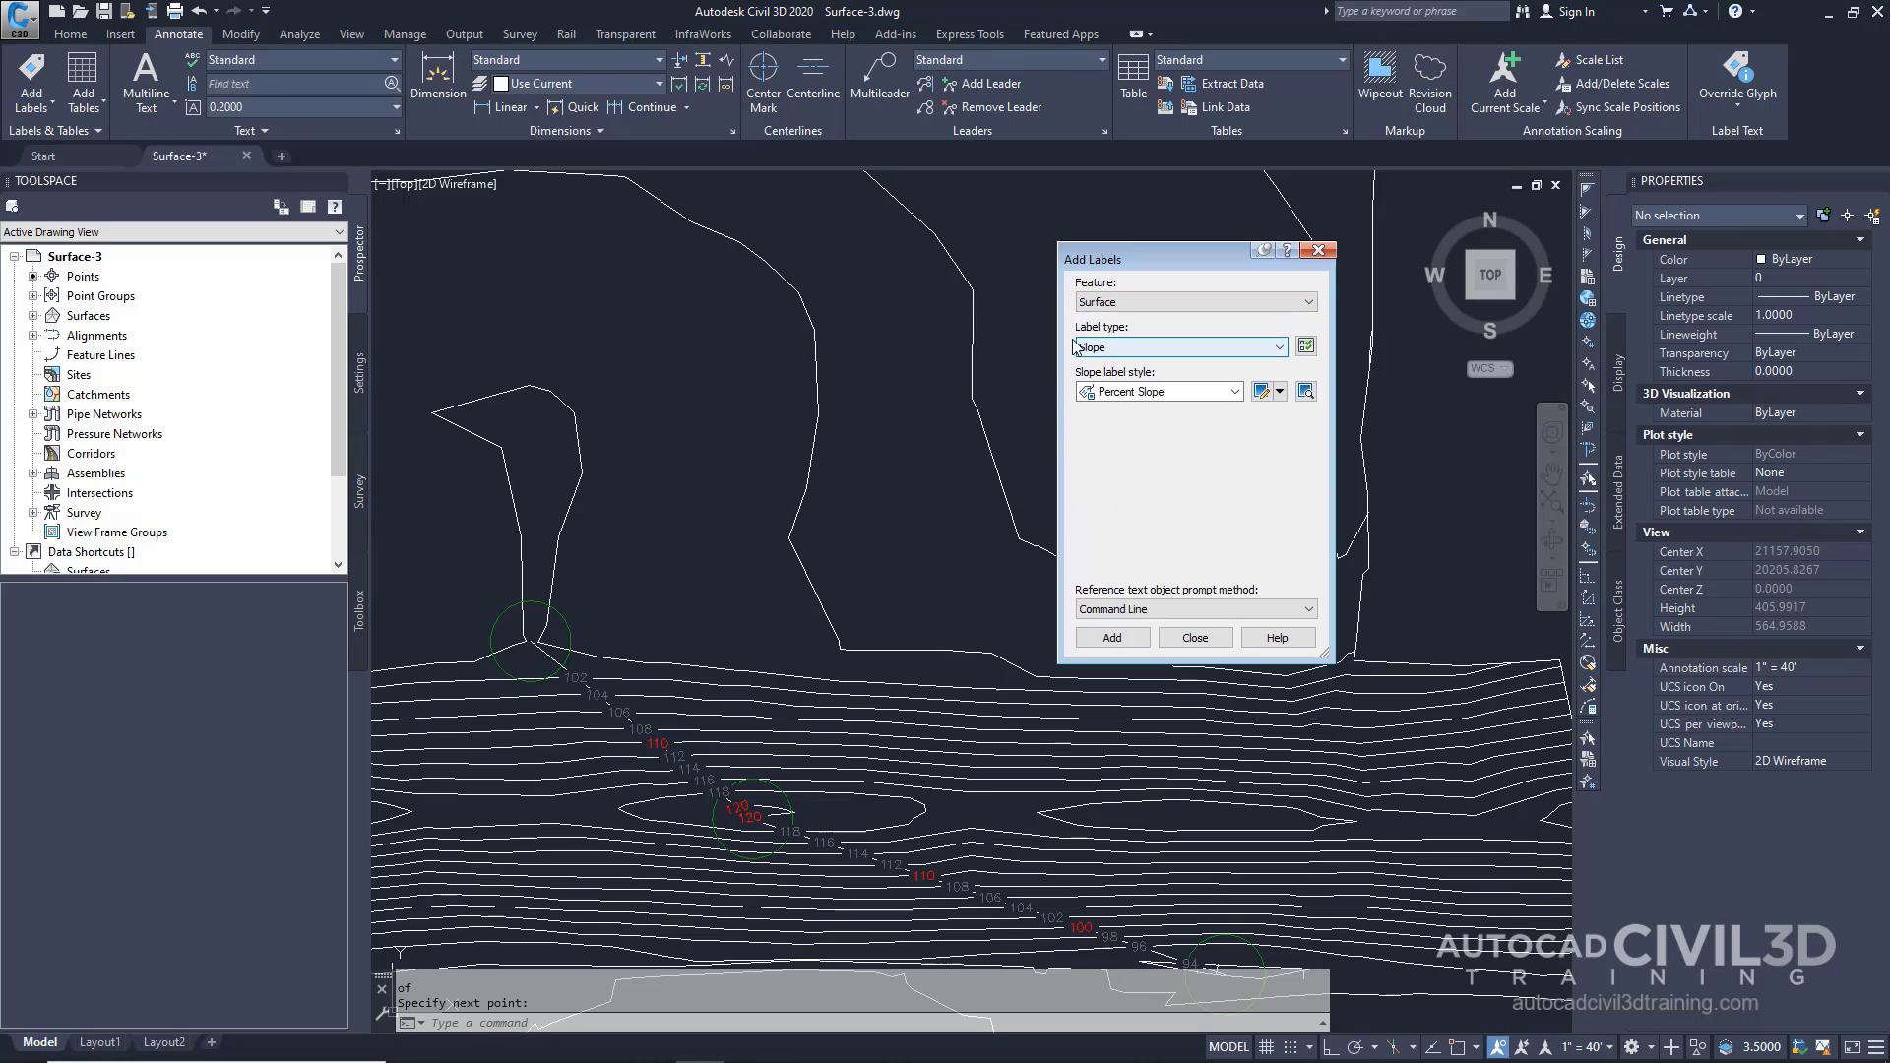
left_click(1110, 353)
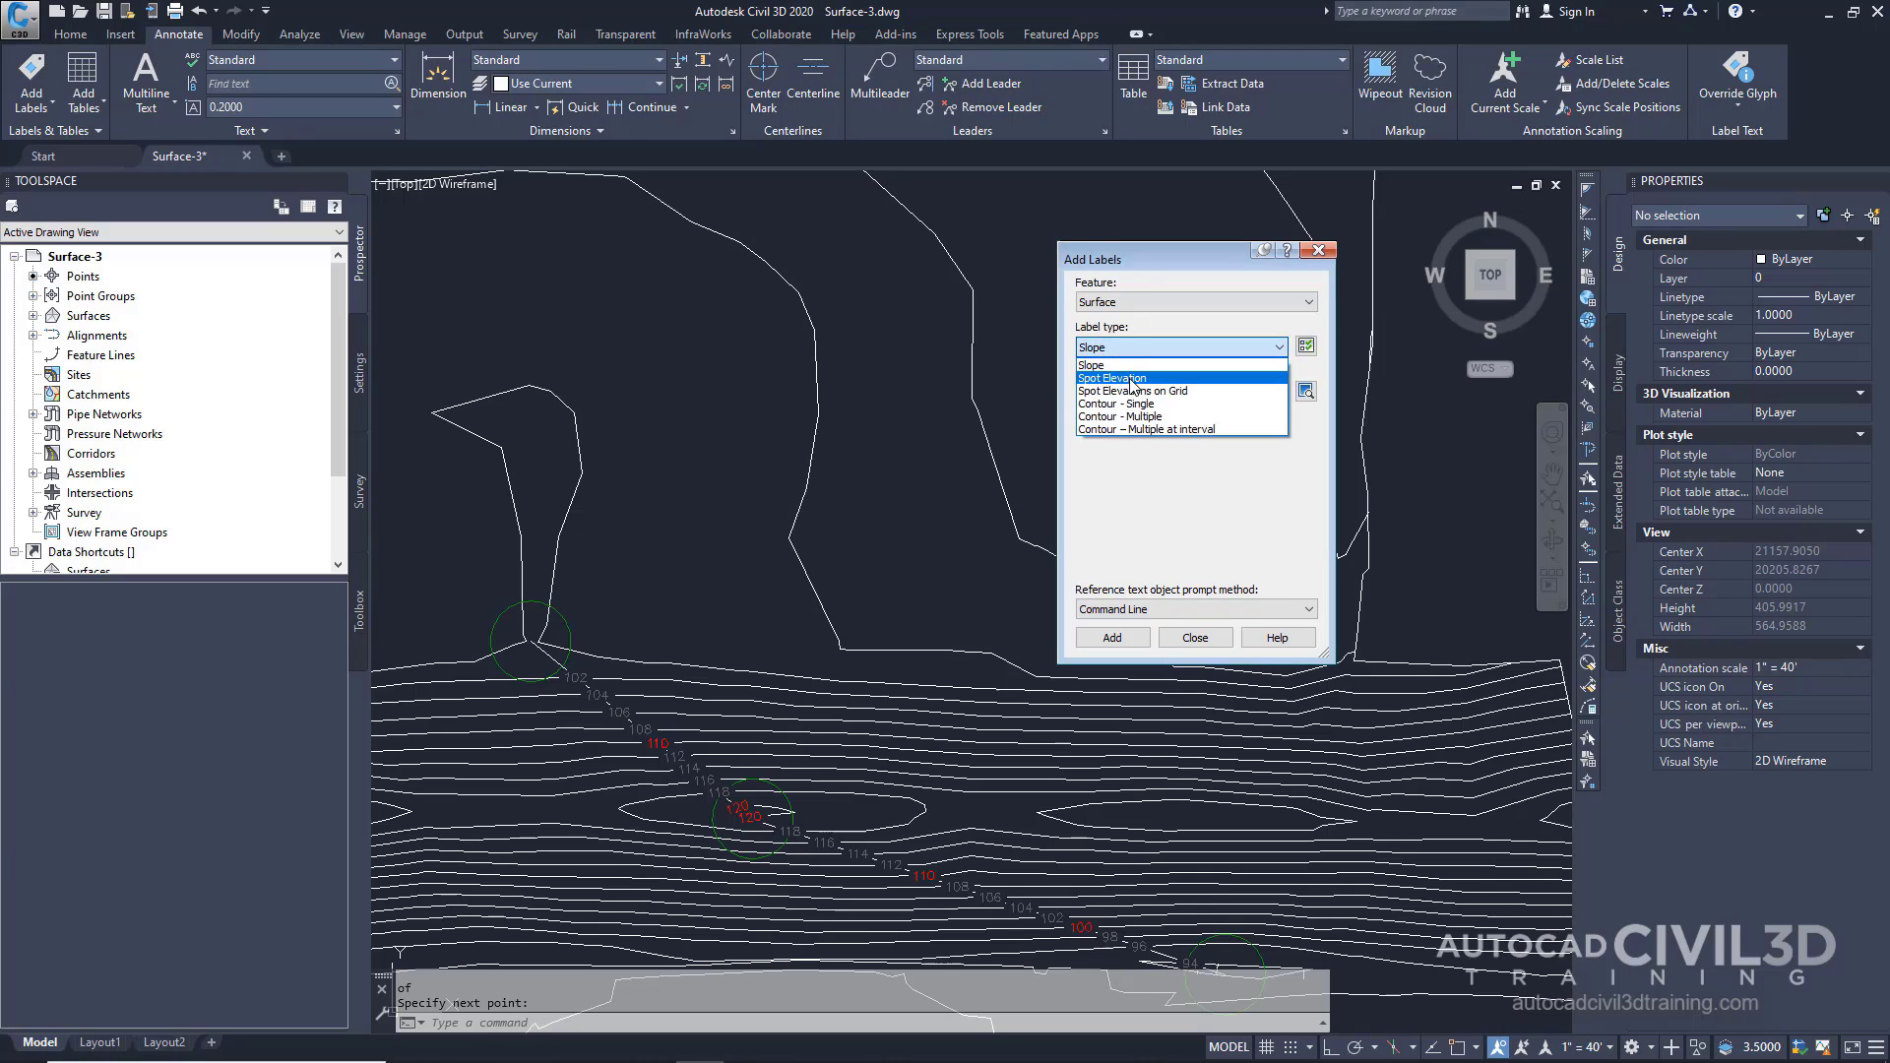
left_click(1132, 379)
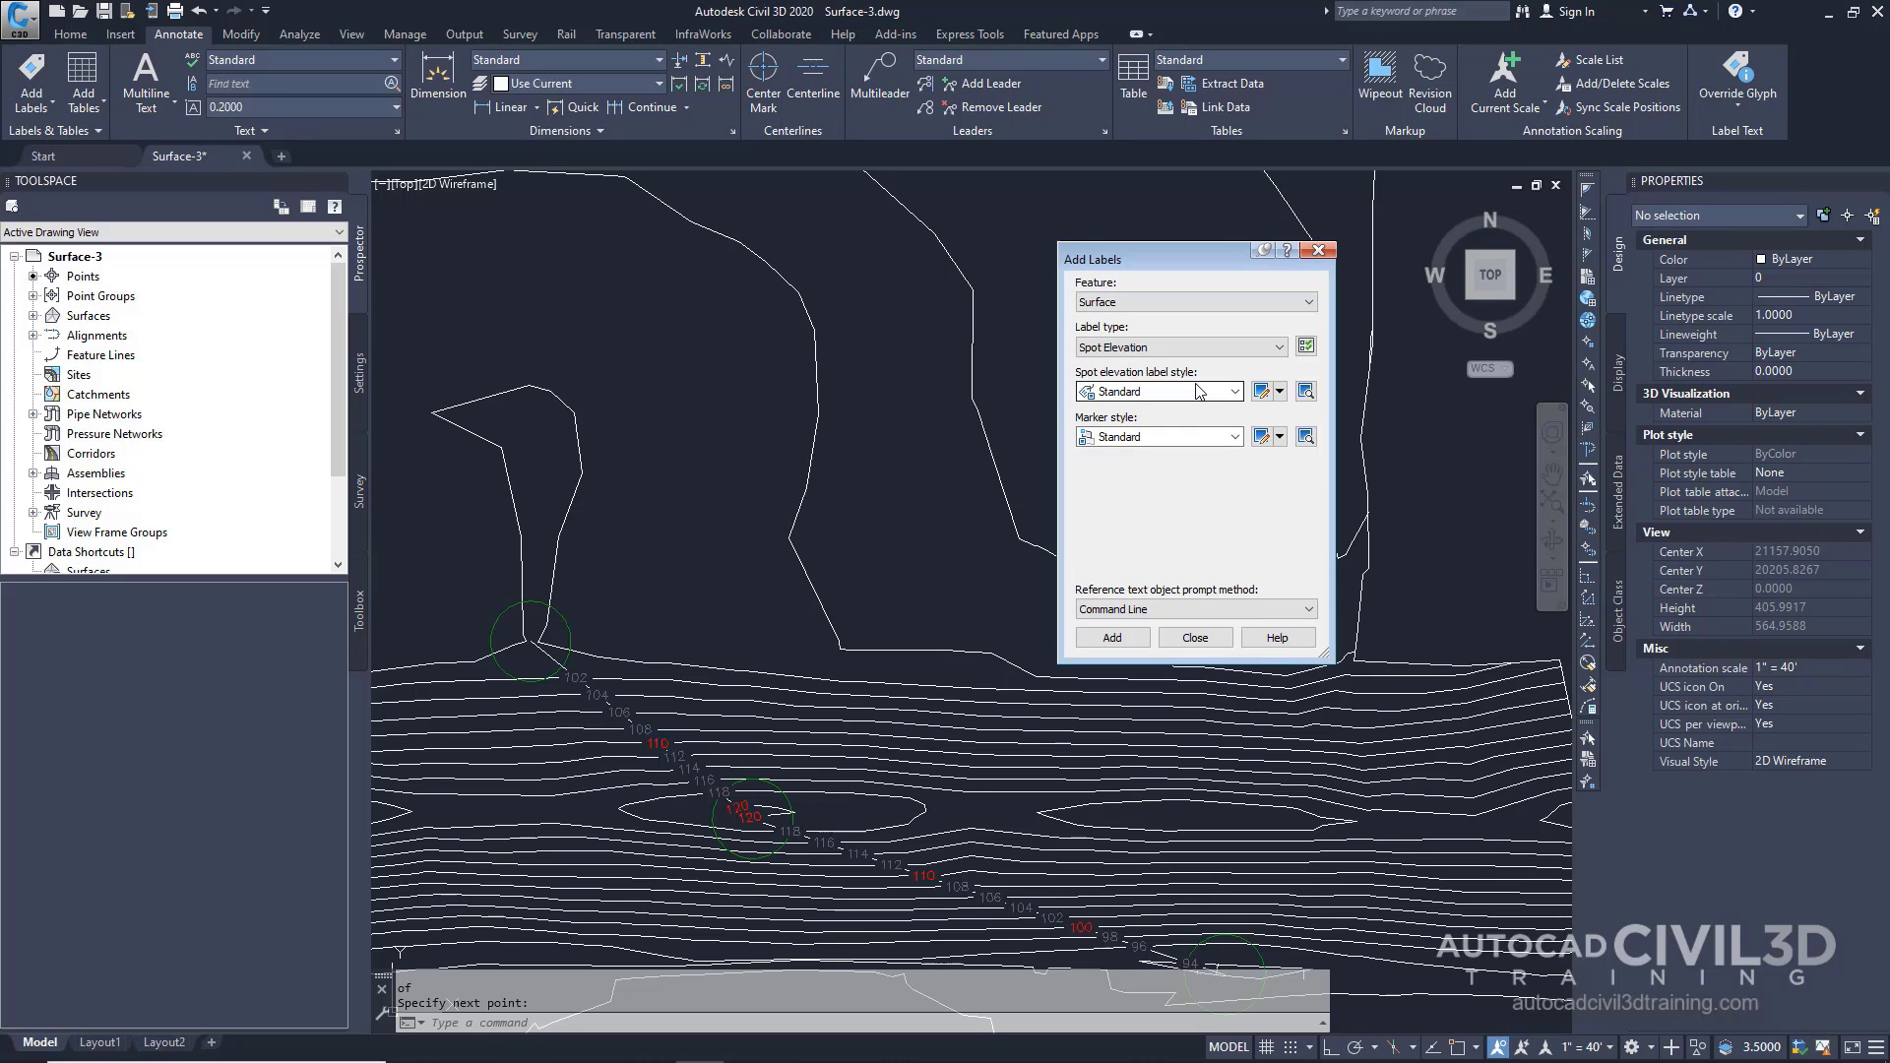
left_click(1113, 638)
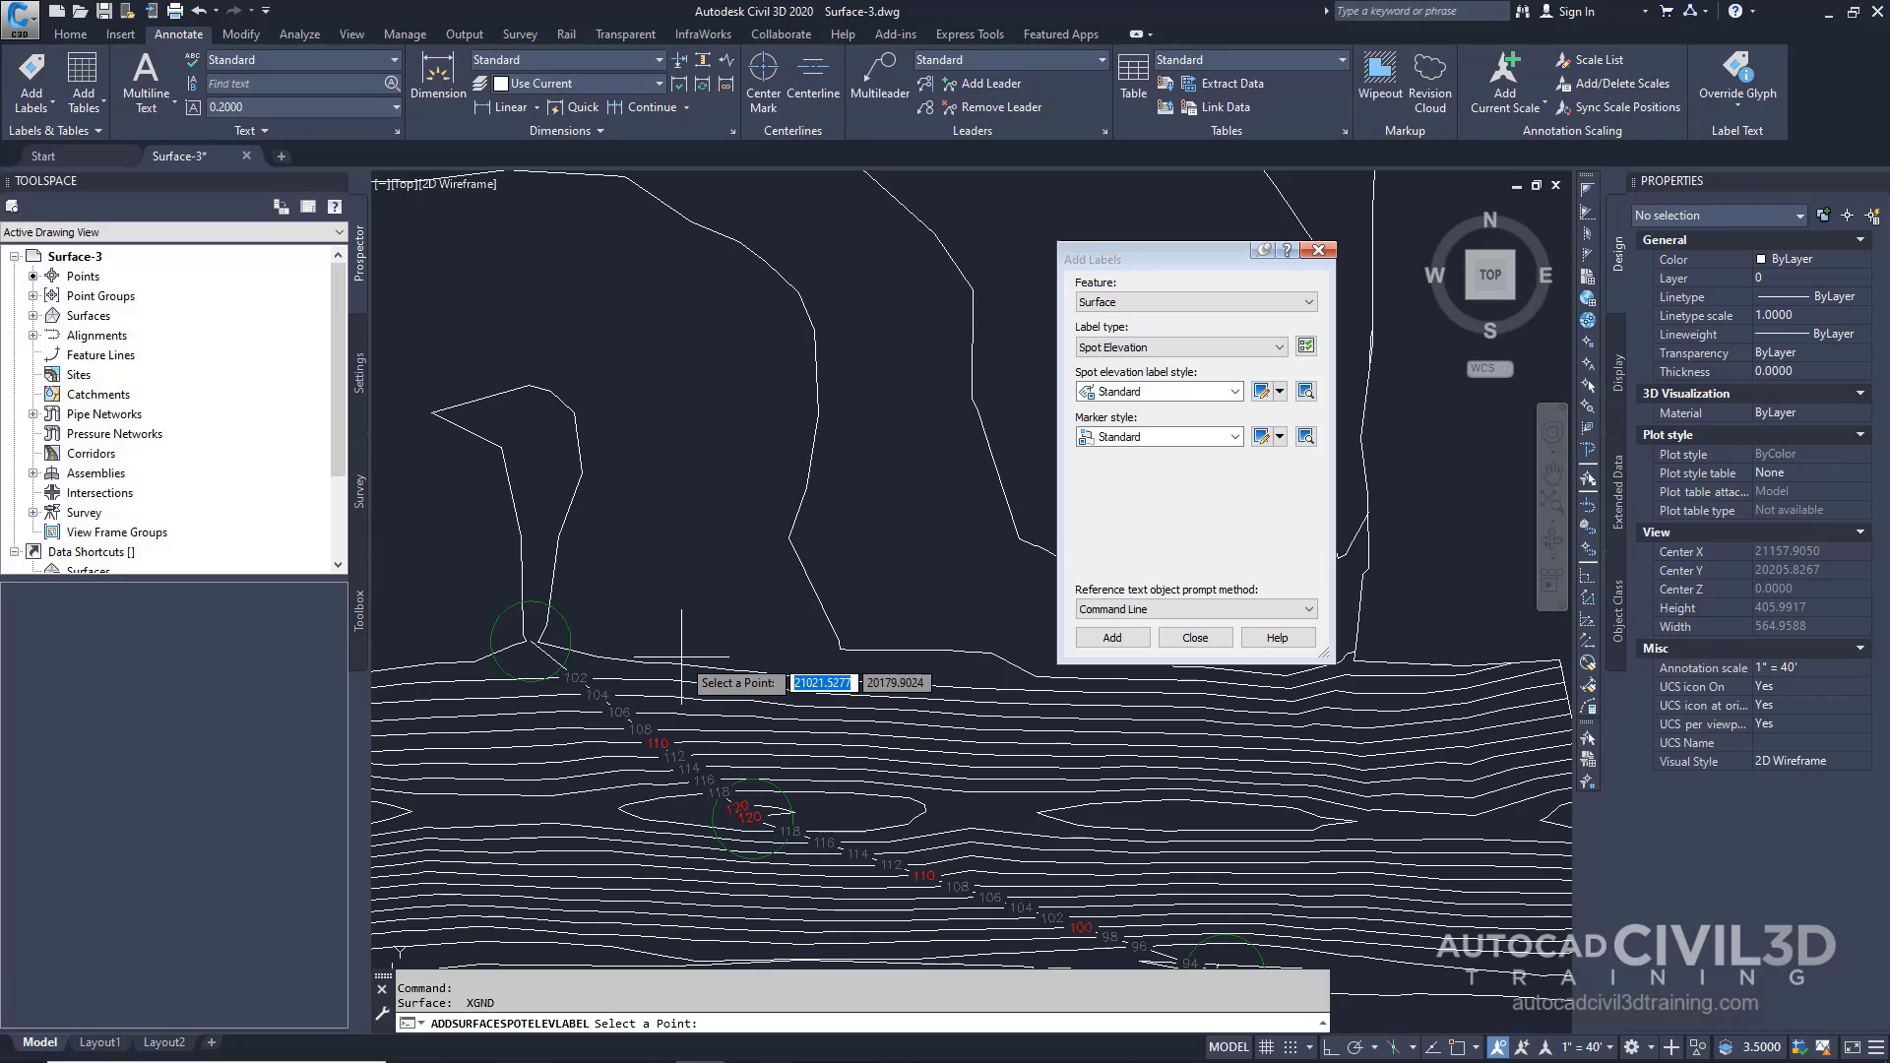
left_click(681, 655)
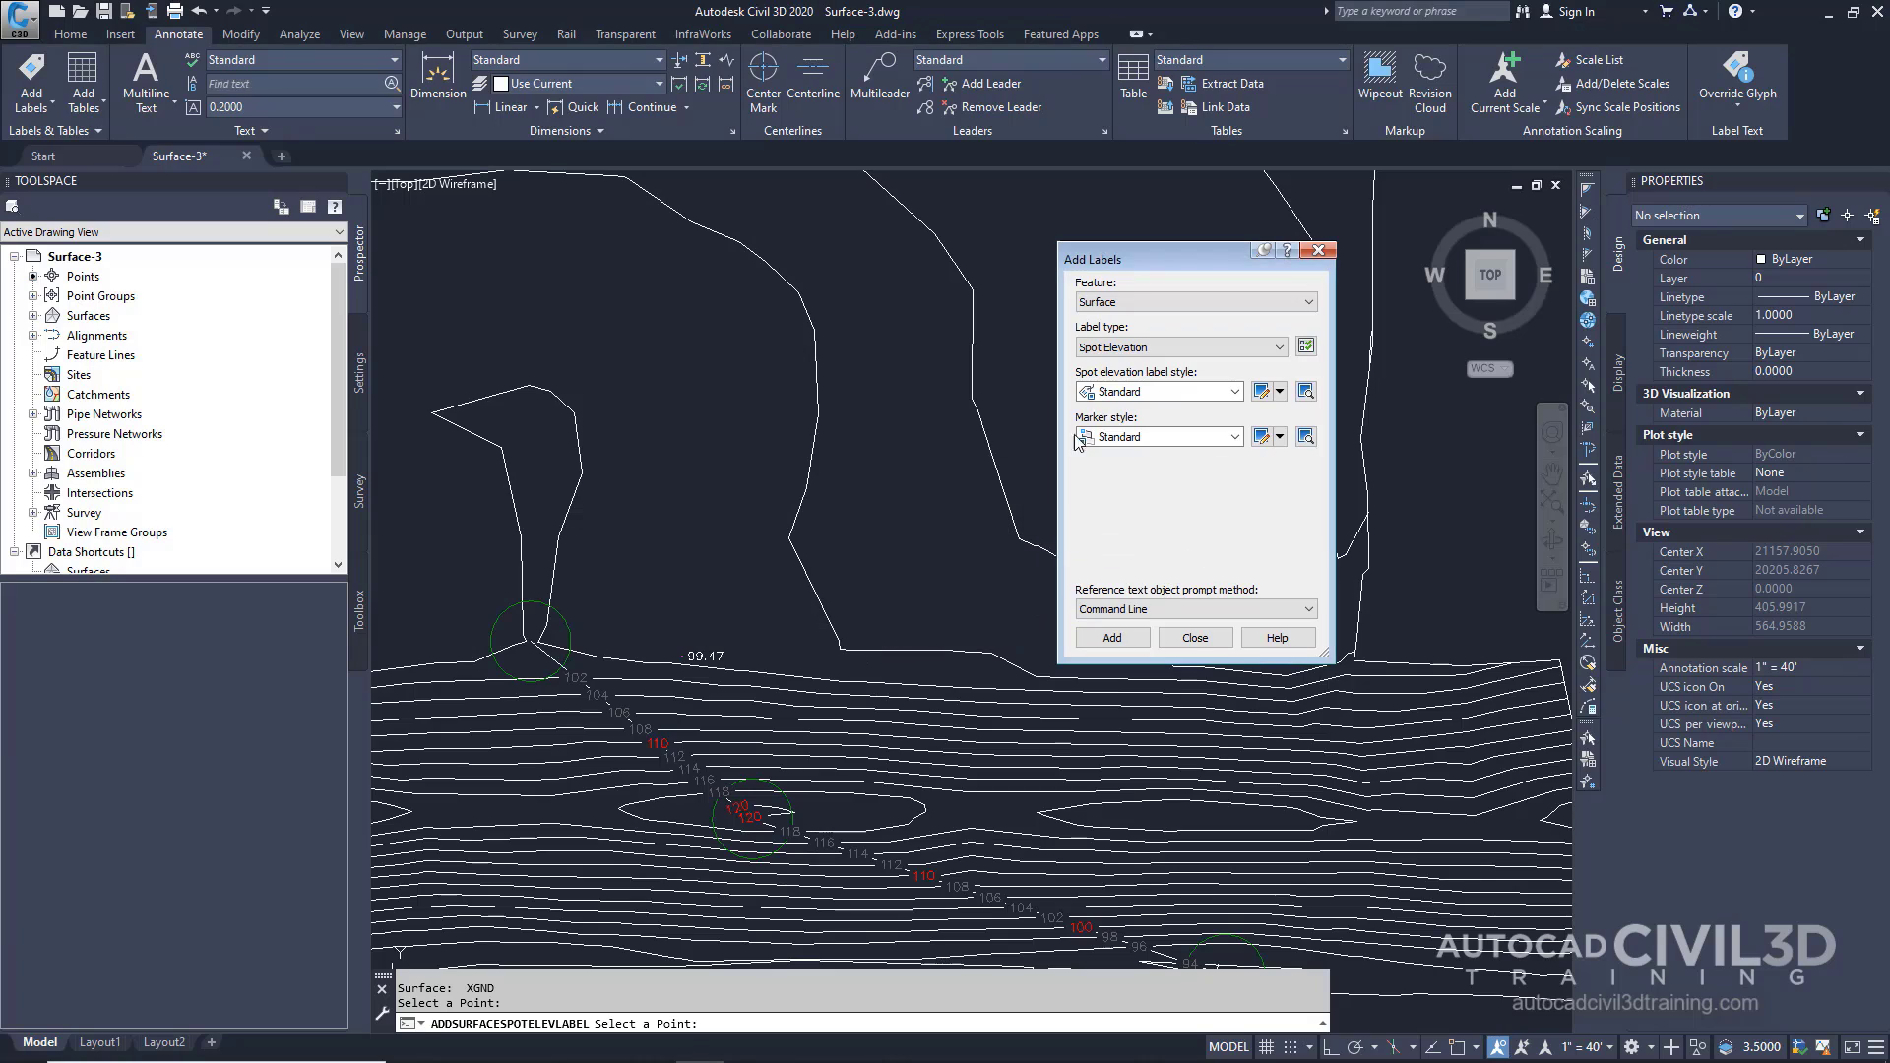
- Change the spot elevation label style to Foot Meter and place a second label east of the first one
left_click(1165, 392)
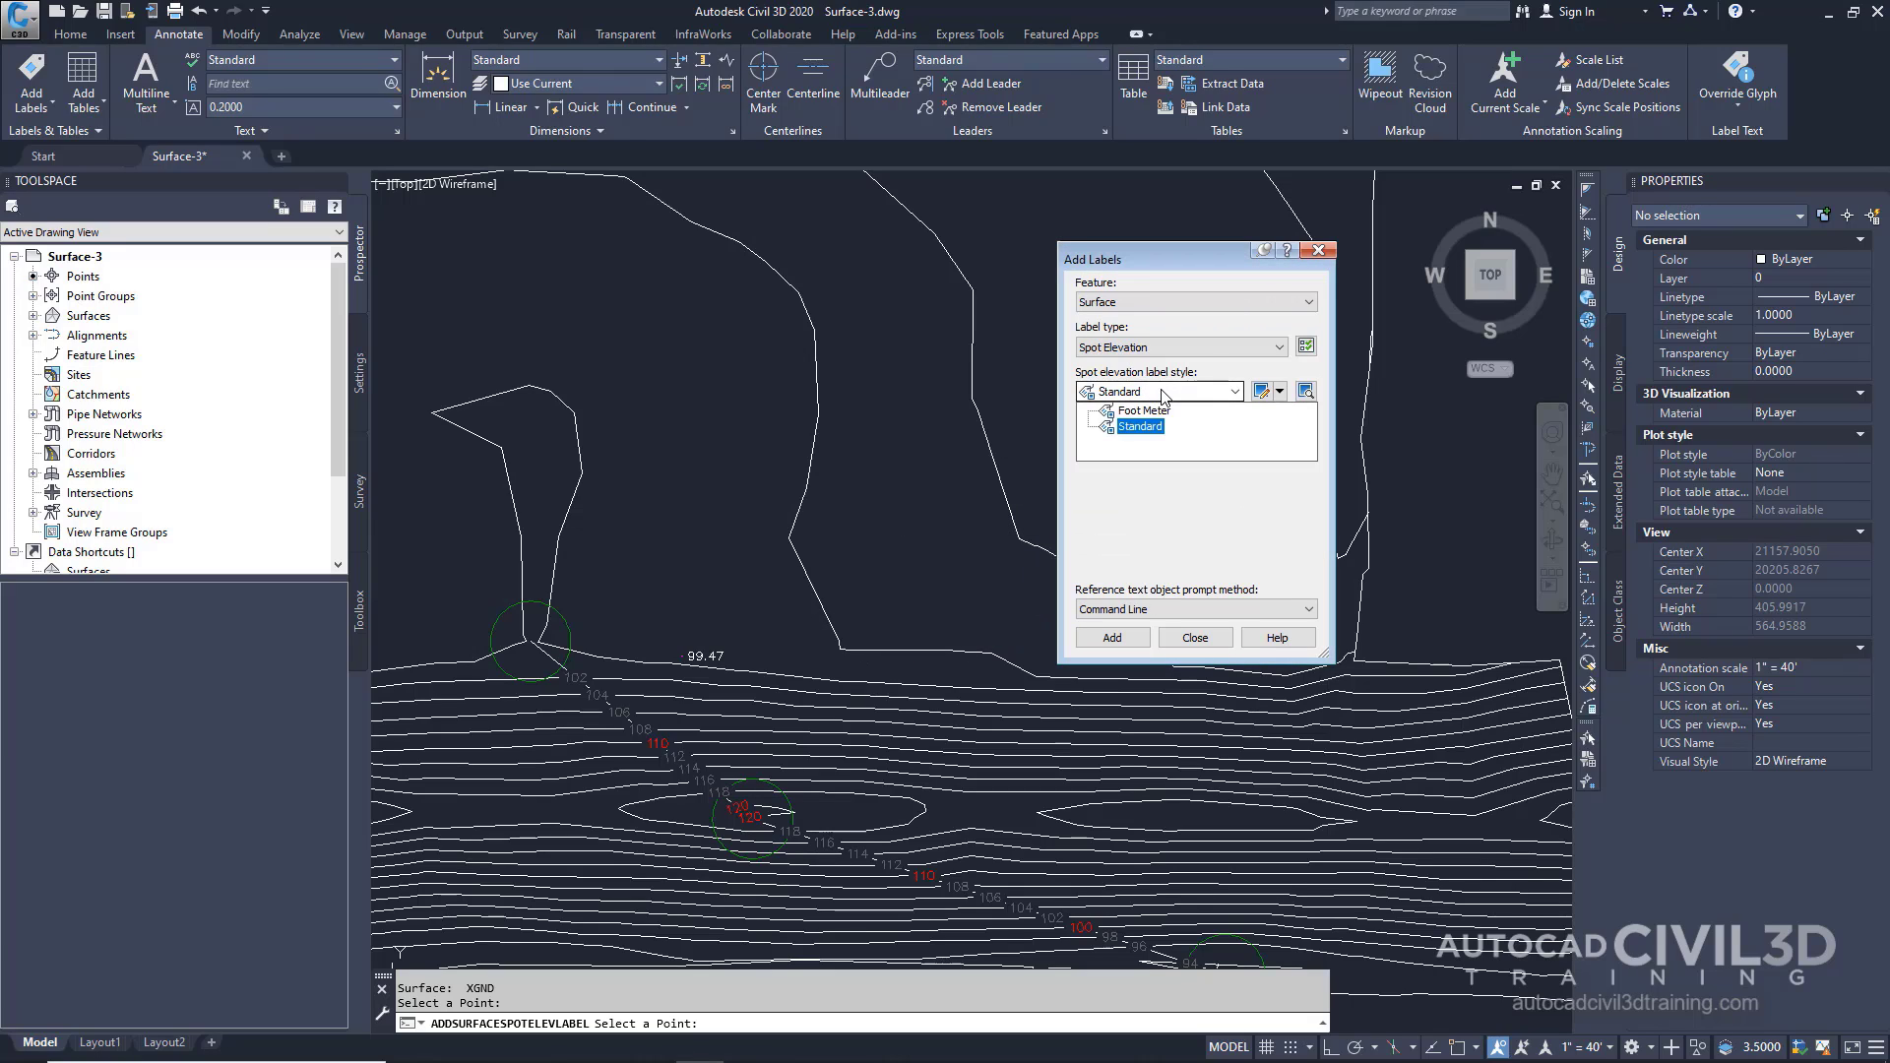
left_click(1152, 410)
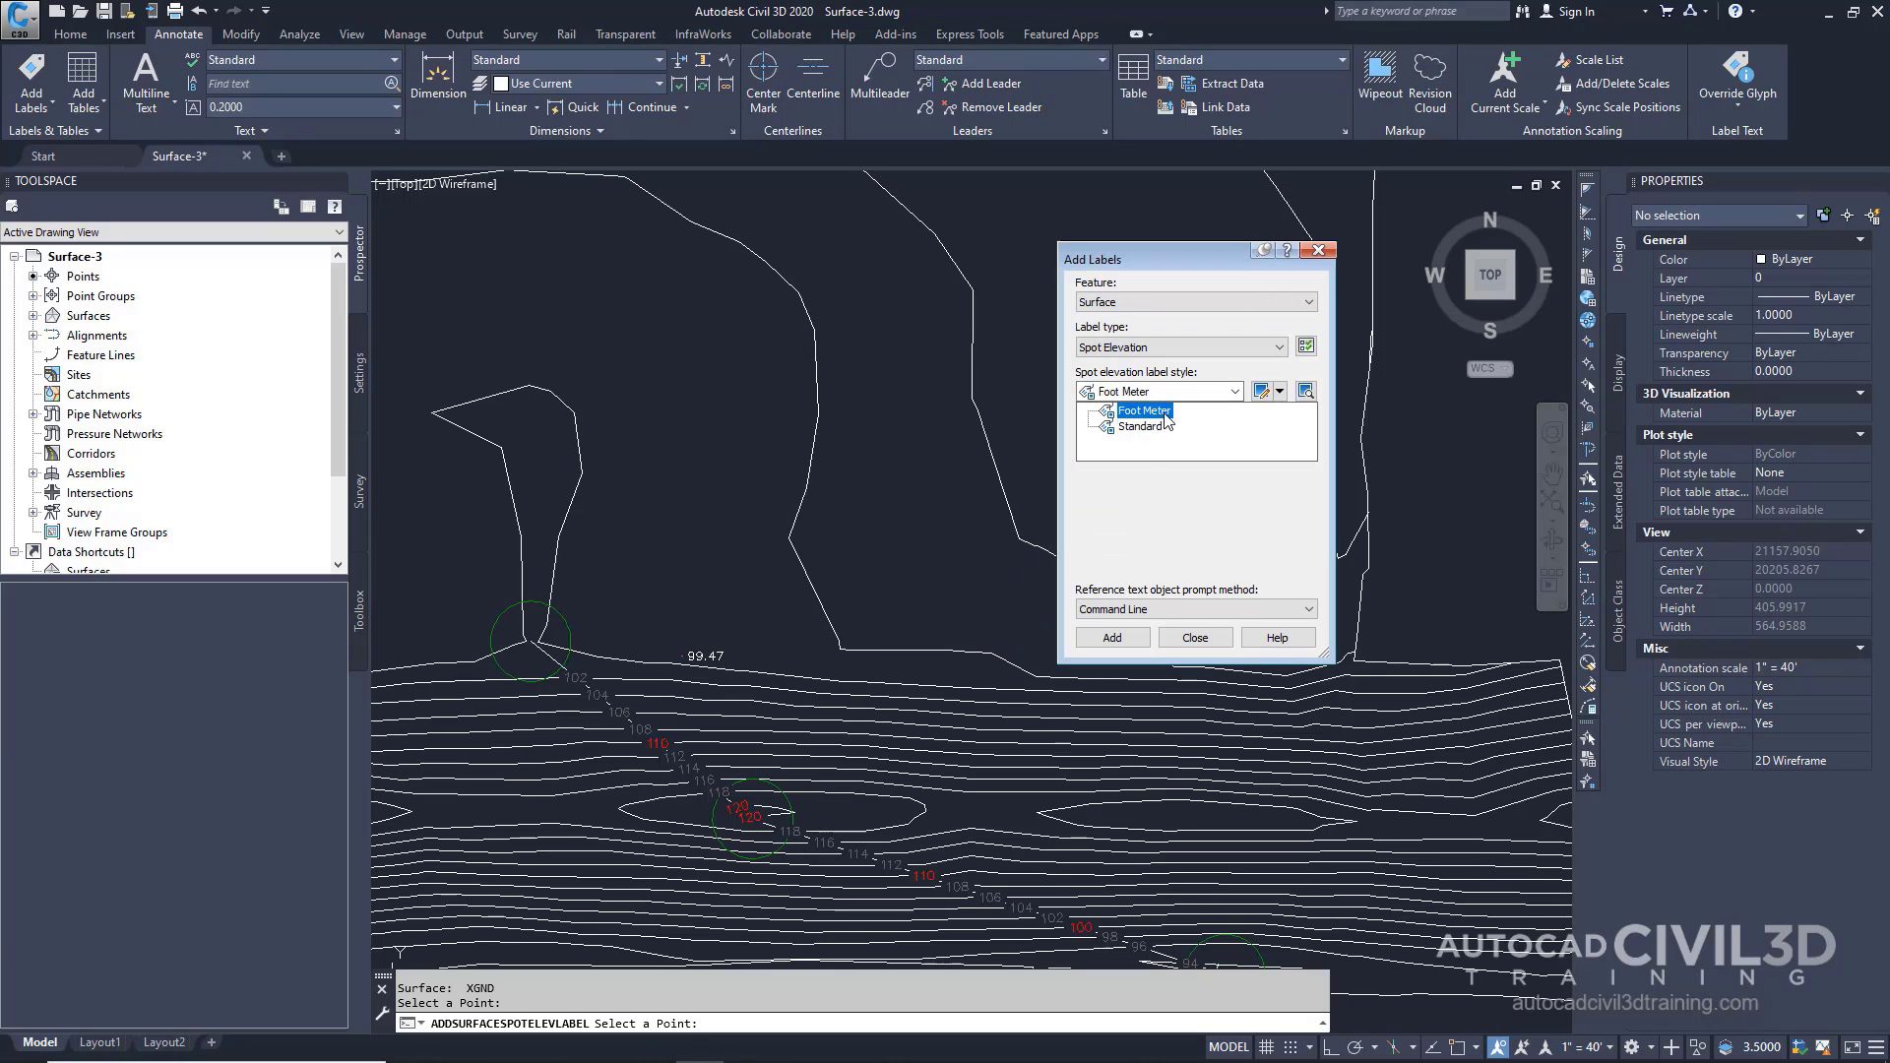
left_click(1163, 412)
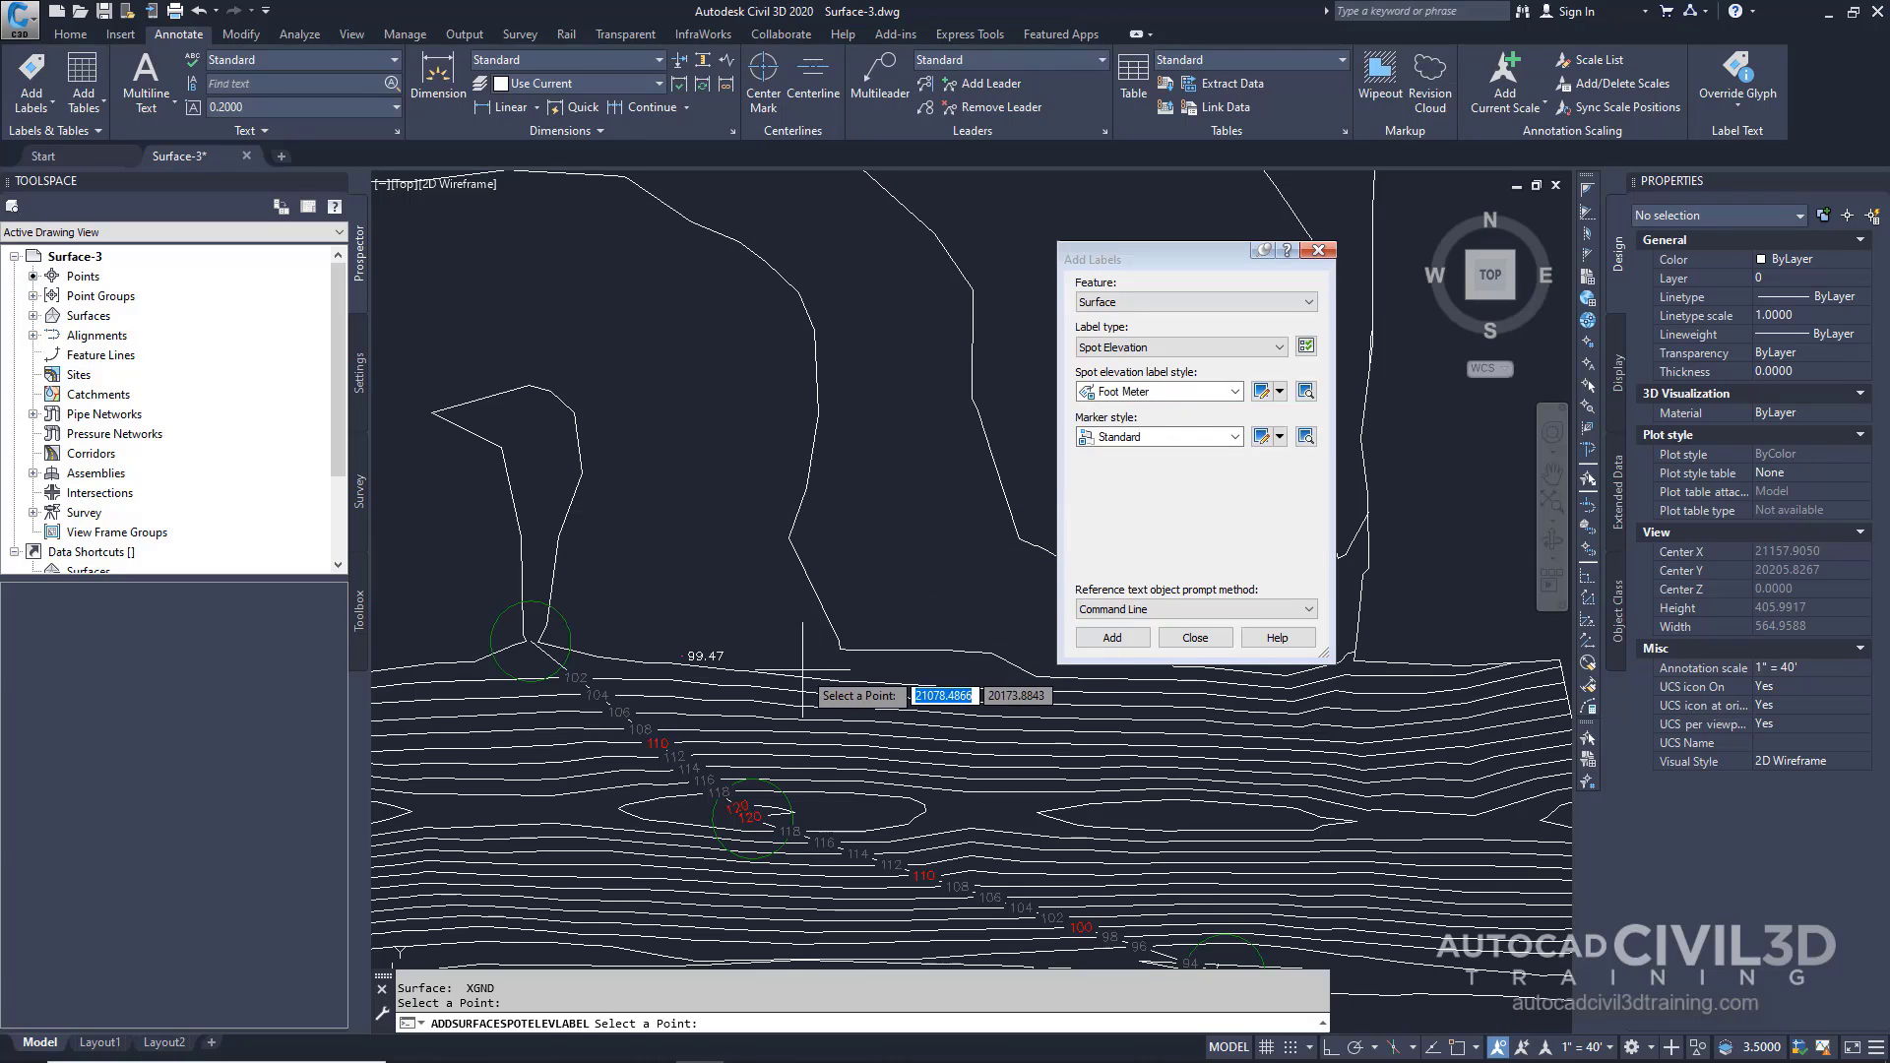
left_click(832, 675)
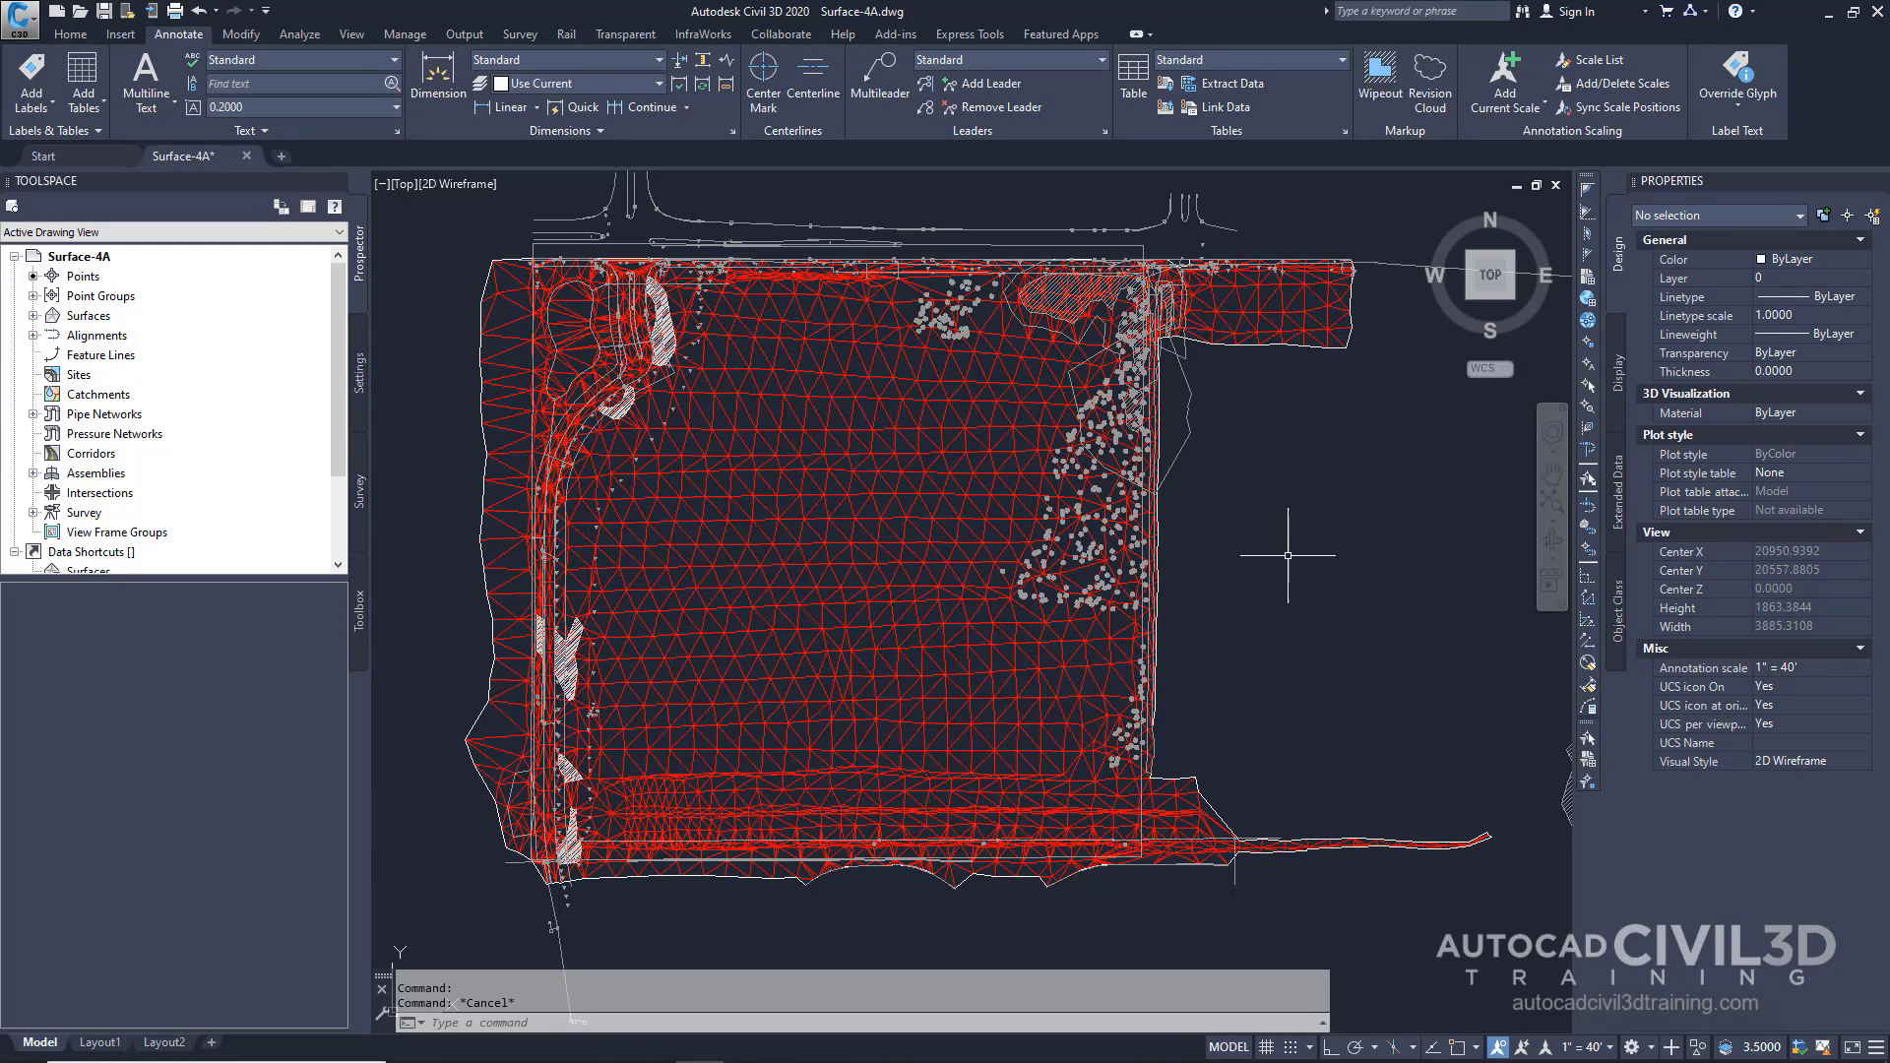
left_click(1207, 223)
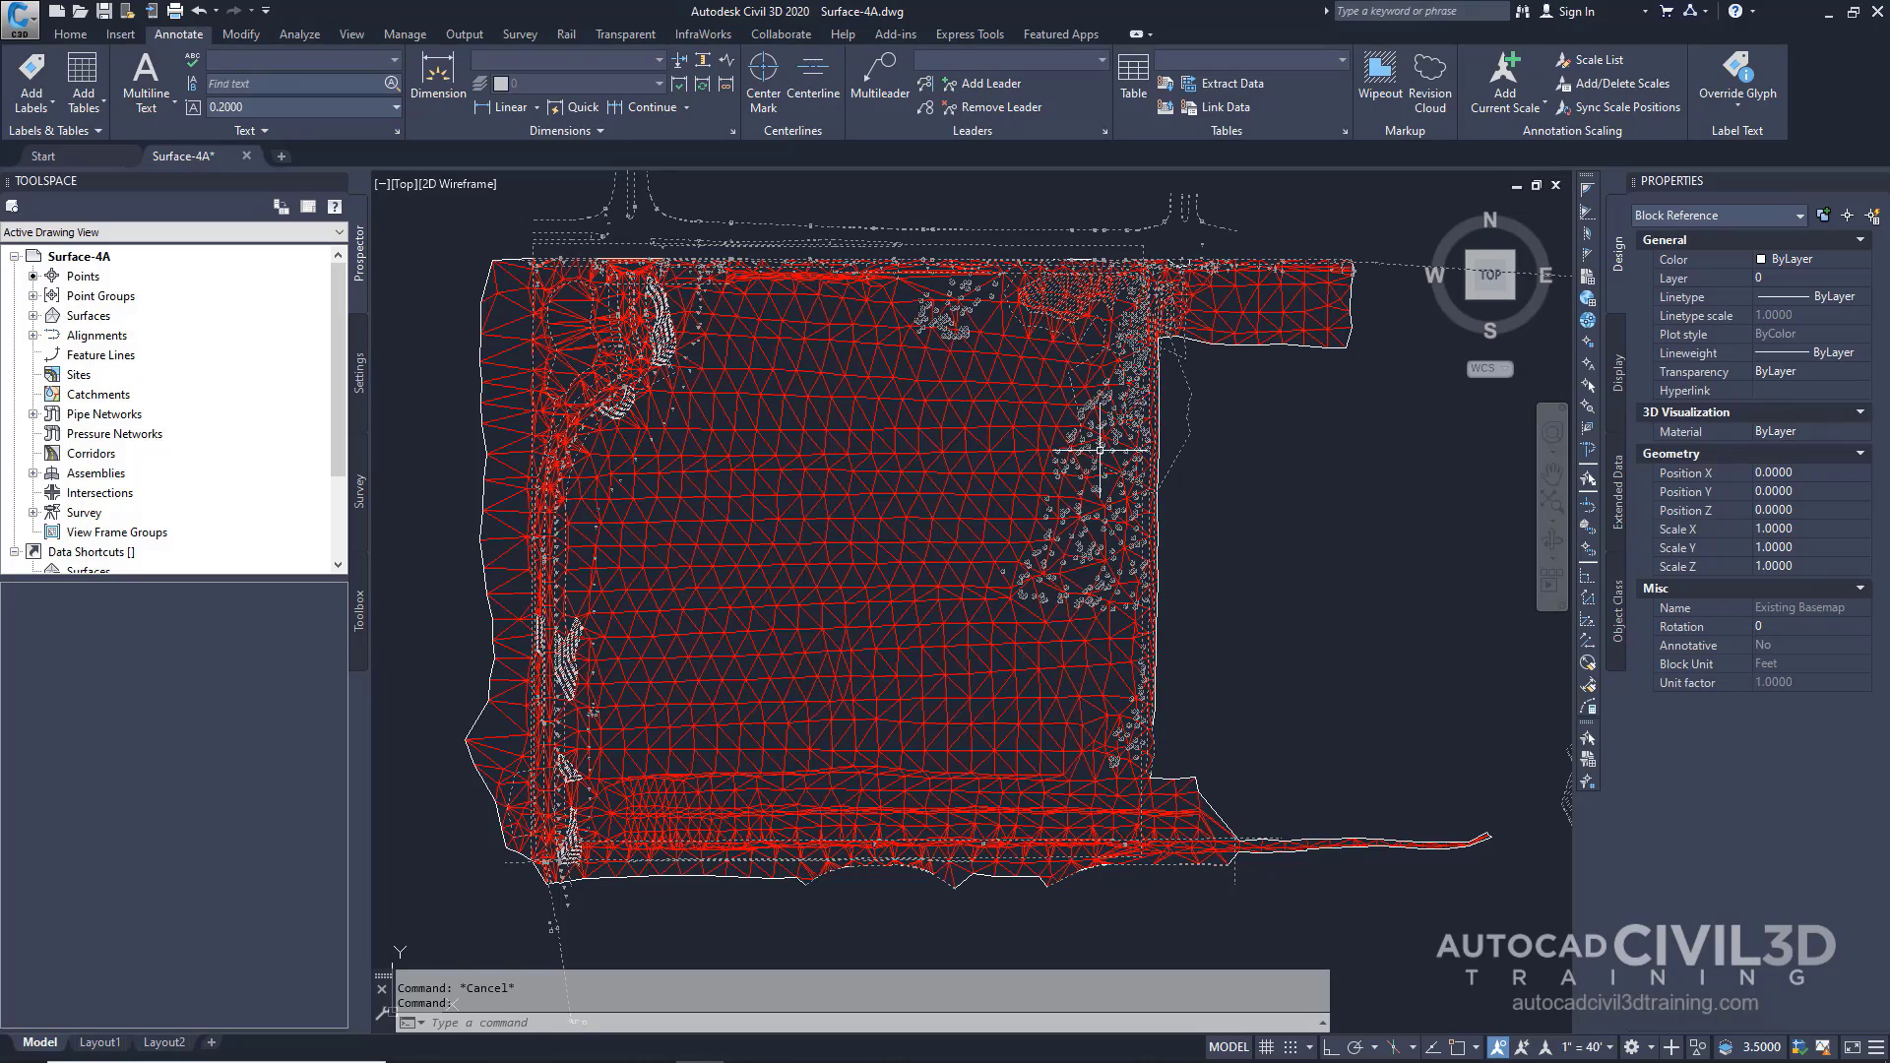
key("Escape")
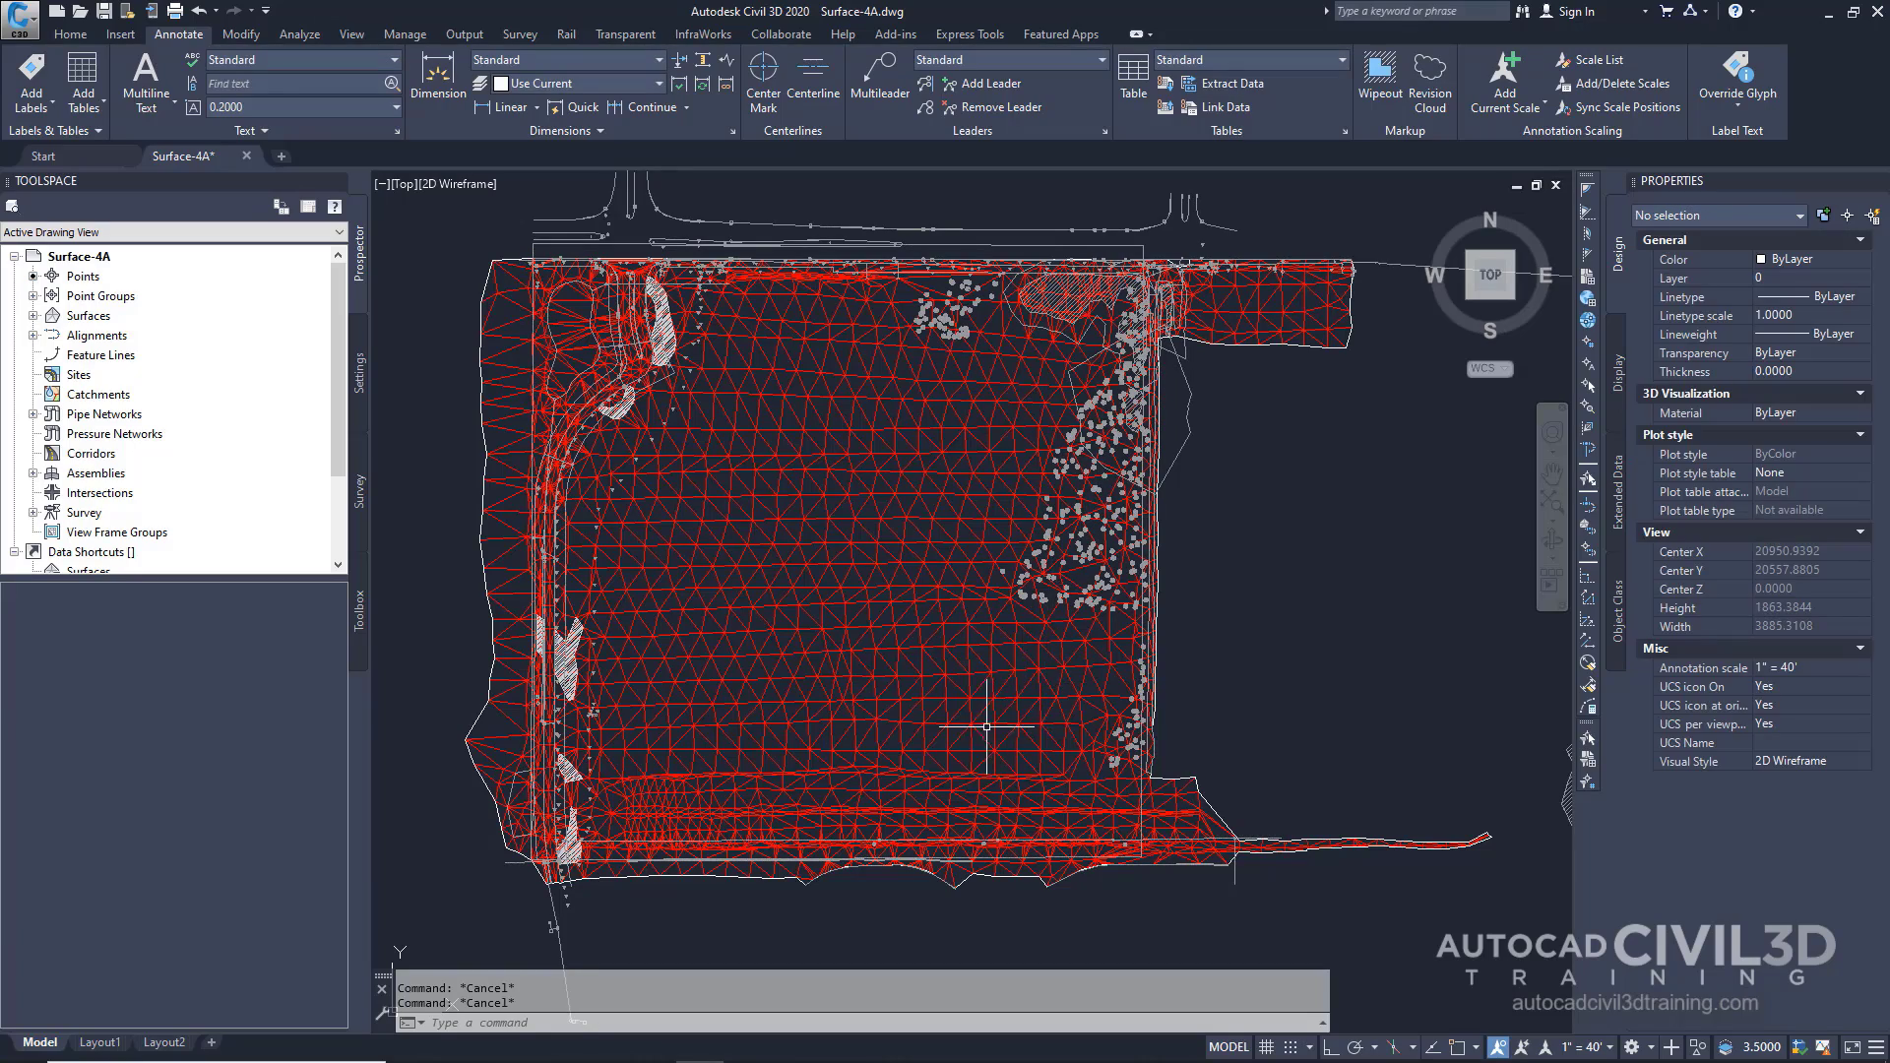
middle_click_drag(979, 726, 974, 603)
scroll(960, 756, "up", 4)
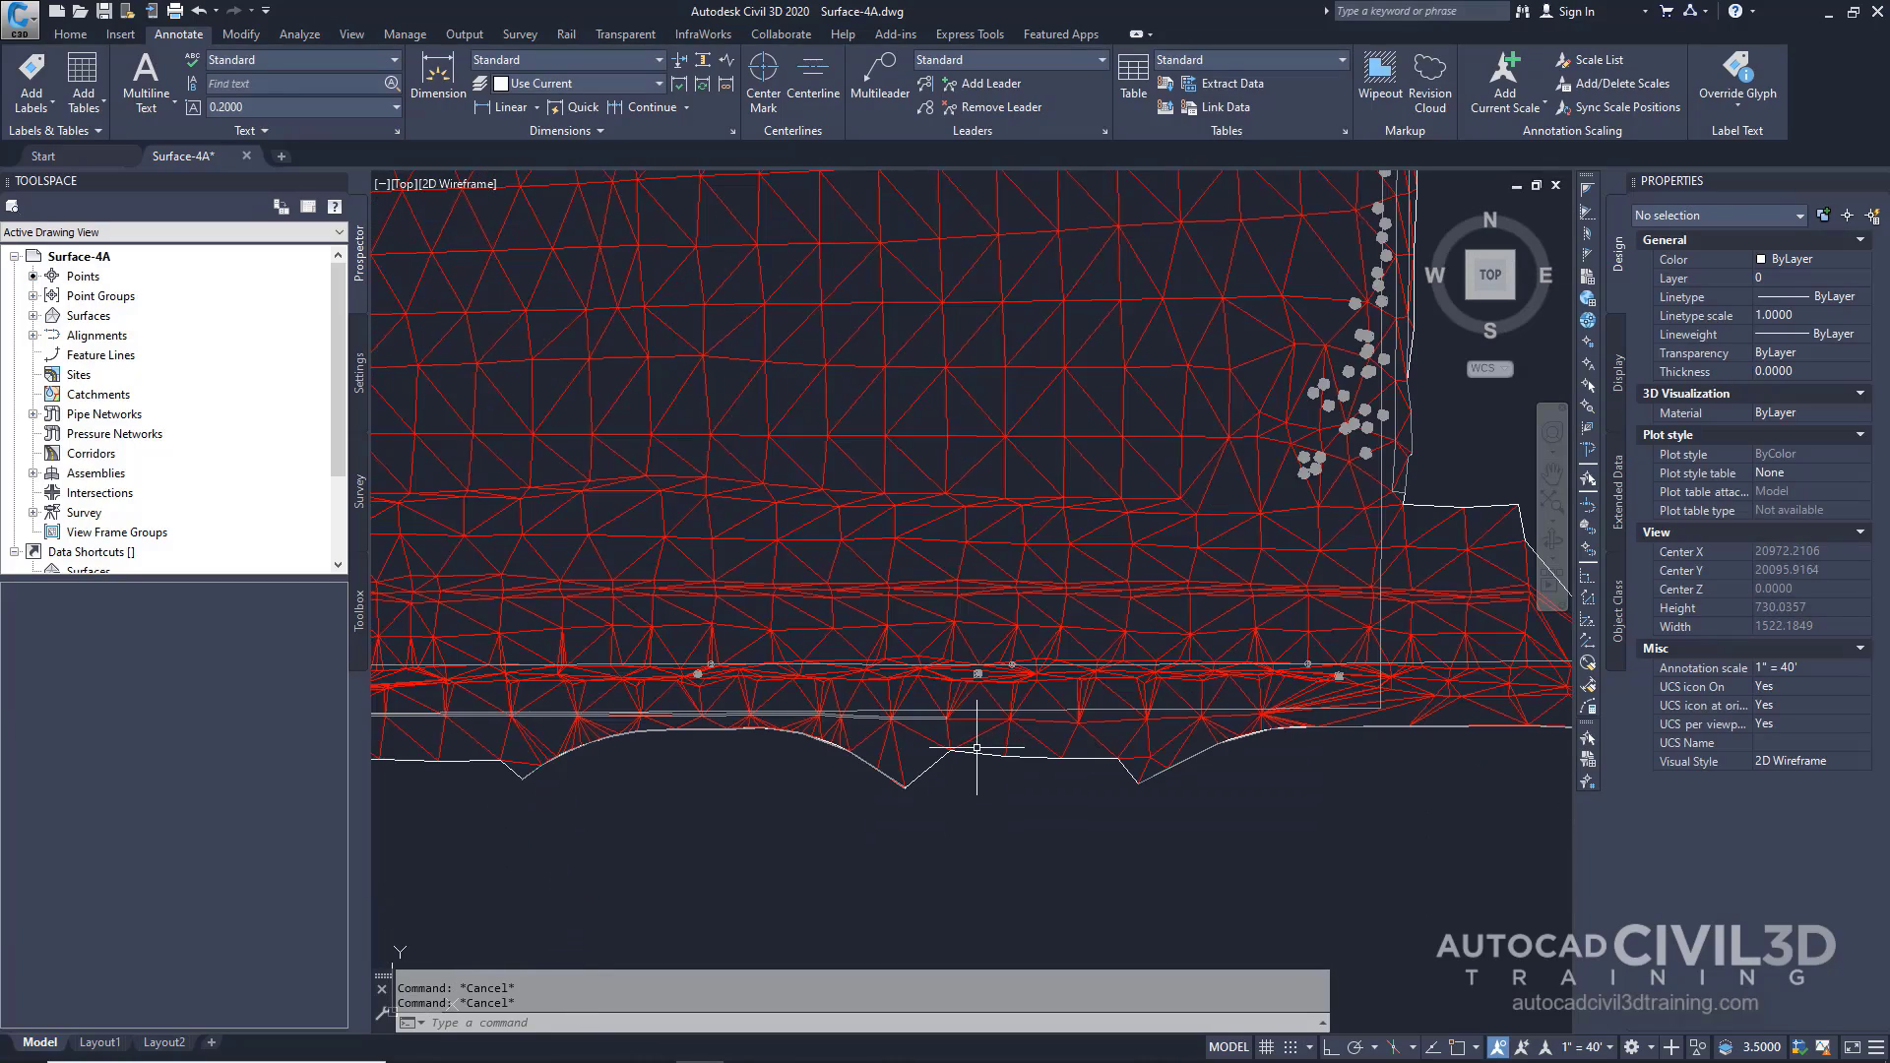
middle_click_drag(1000, 722, 1006, 733)
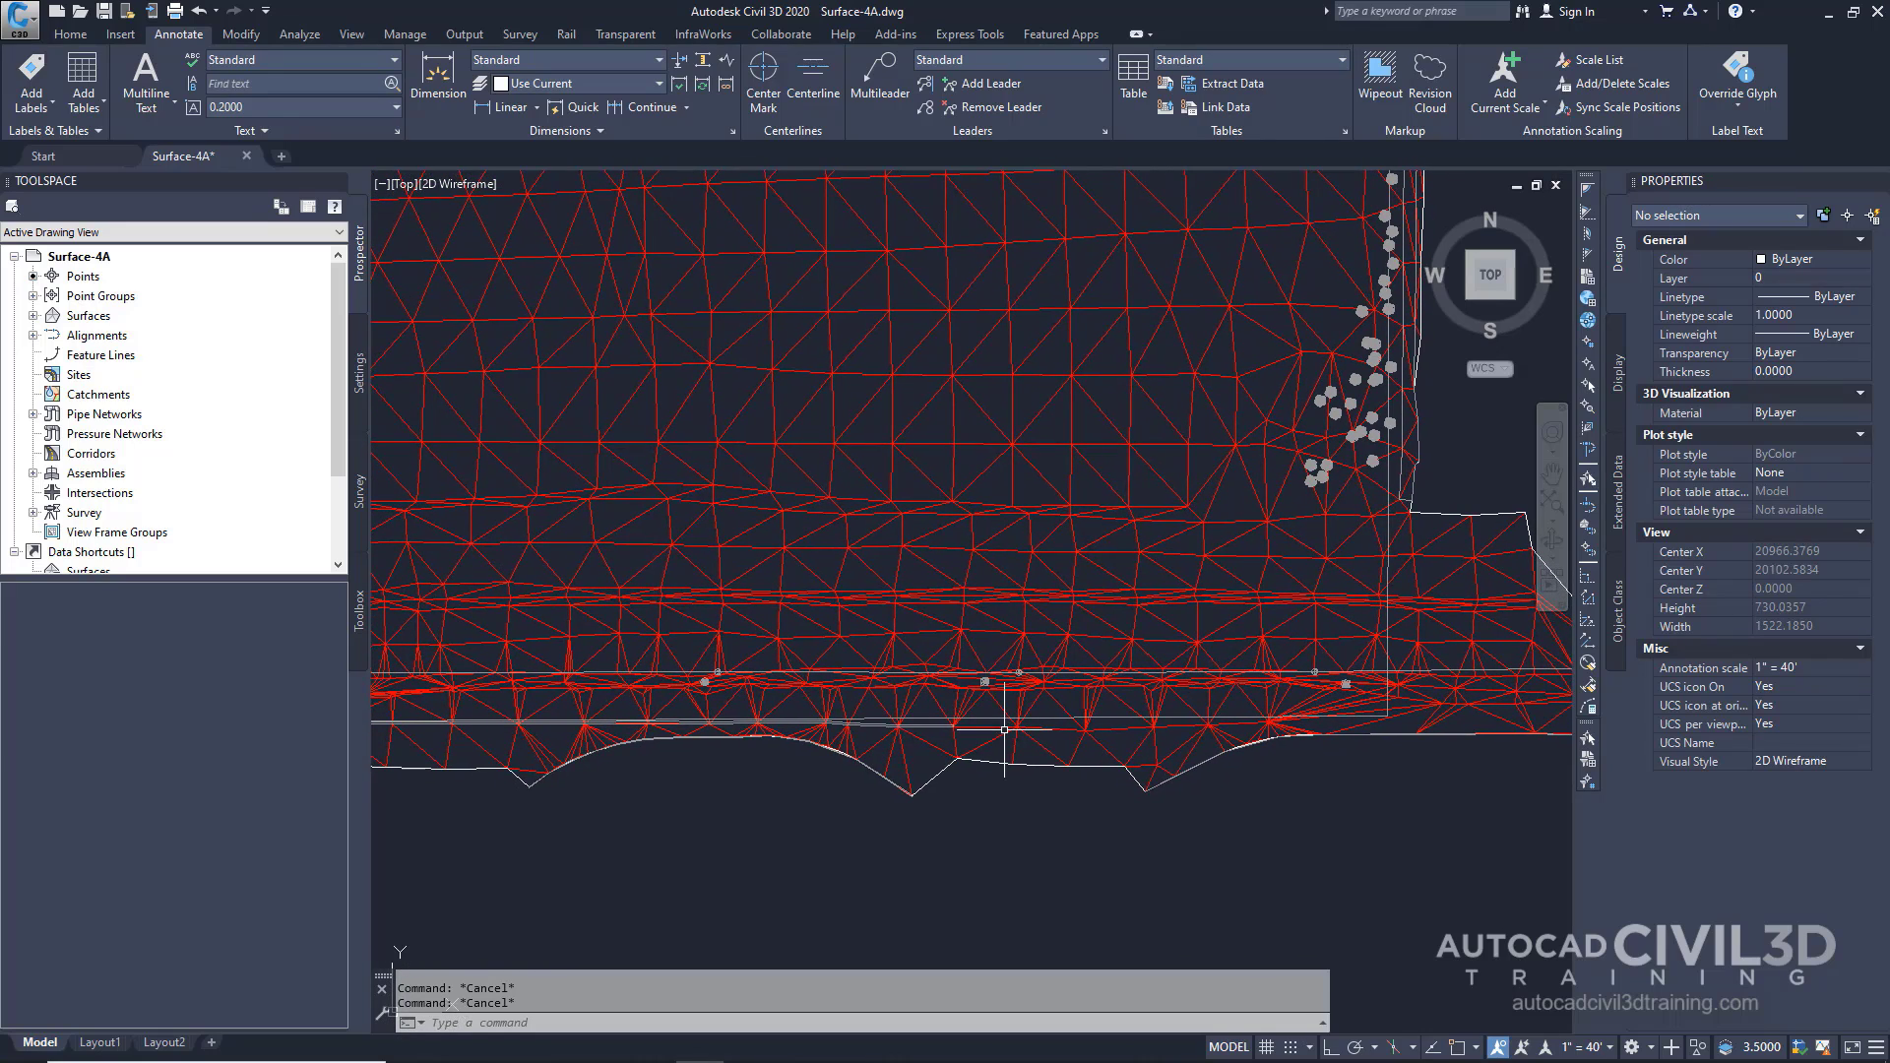
- Use Swap Edge from the XGND surface's definition edits to flip two neighbouring diagonal edges in the regular grid toward the surface's south side
mouse_move(1002, 727)
left_click(33, 316)
left_click(52, 336)
left_click(71, 395)
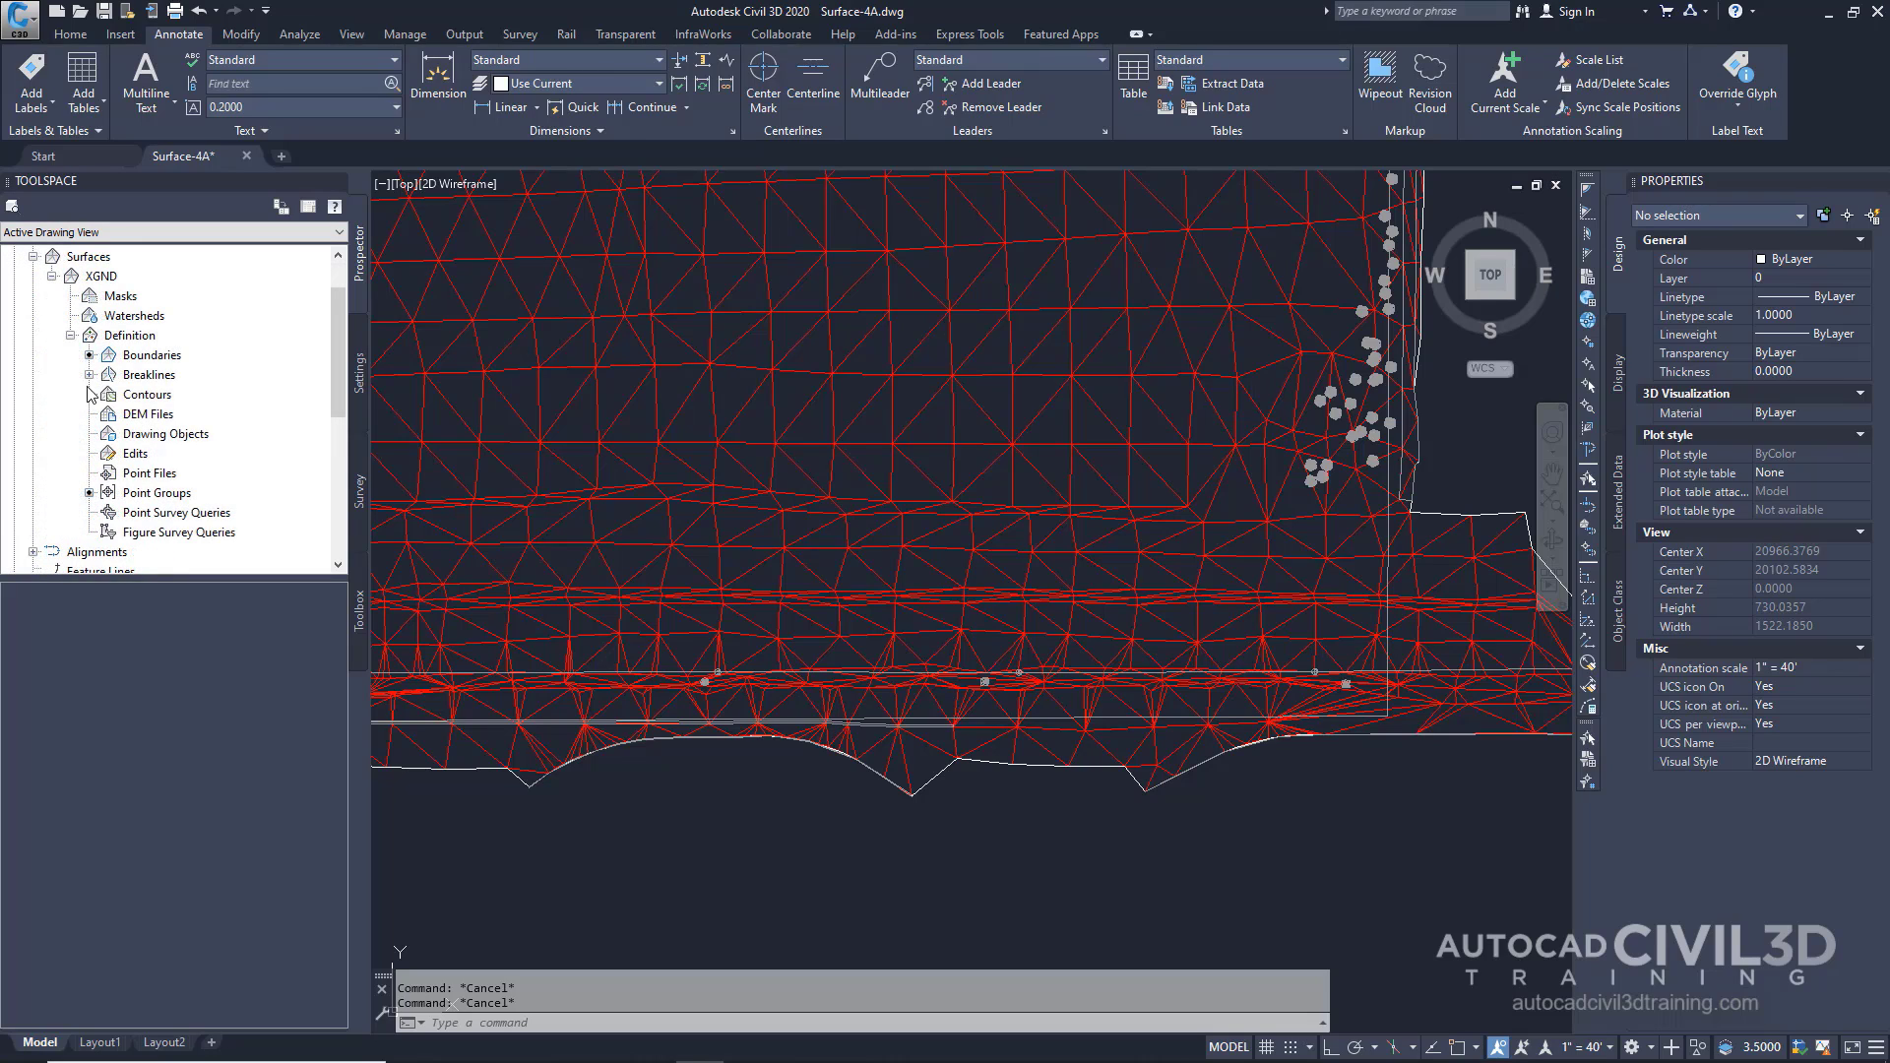
right_click(136, 455)
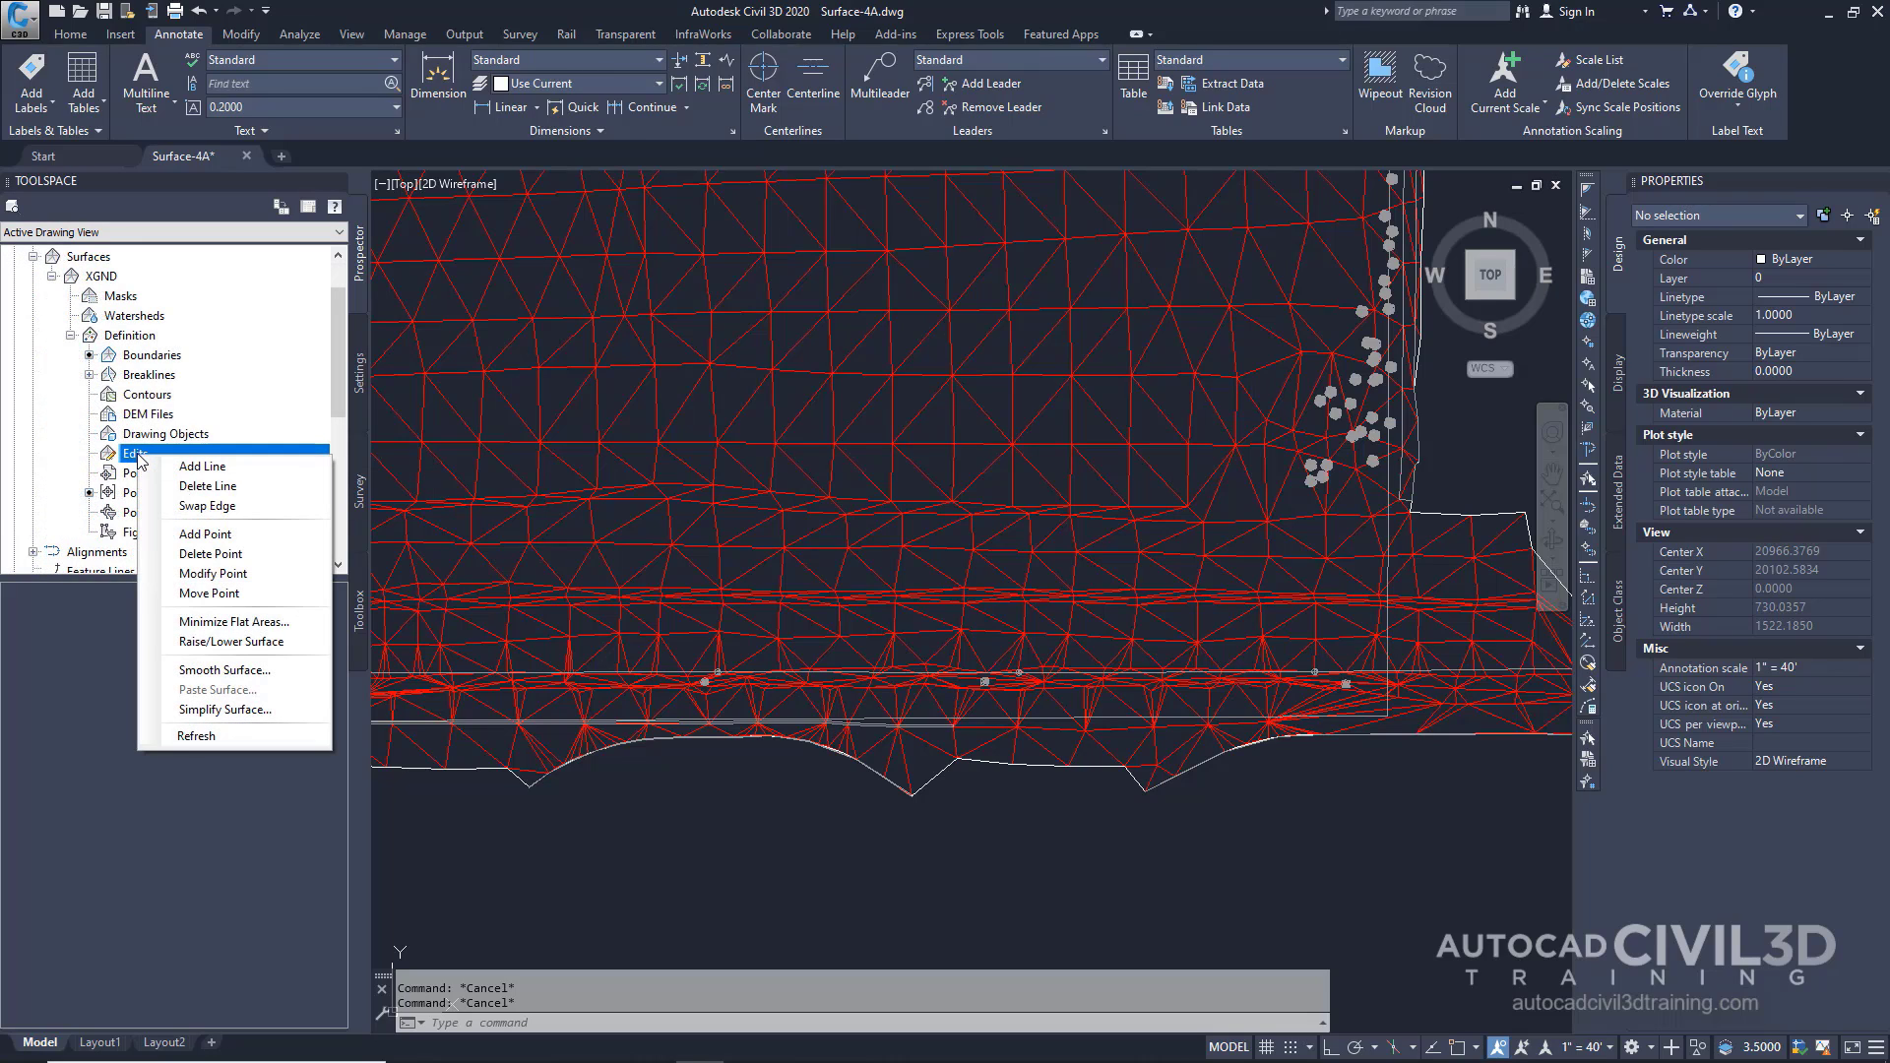
left_click(212, 508)
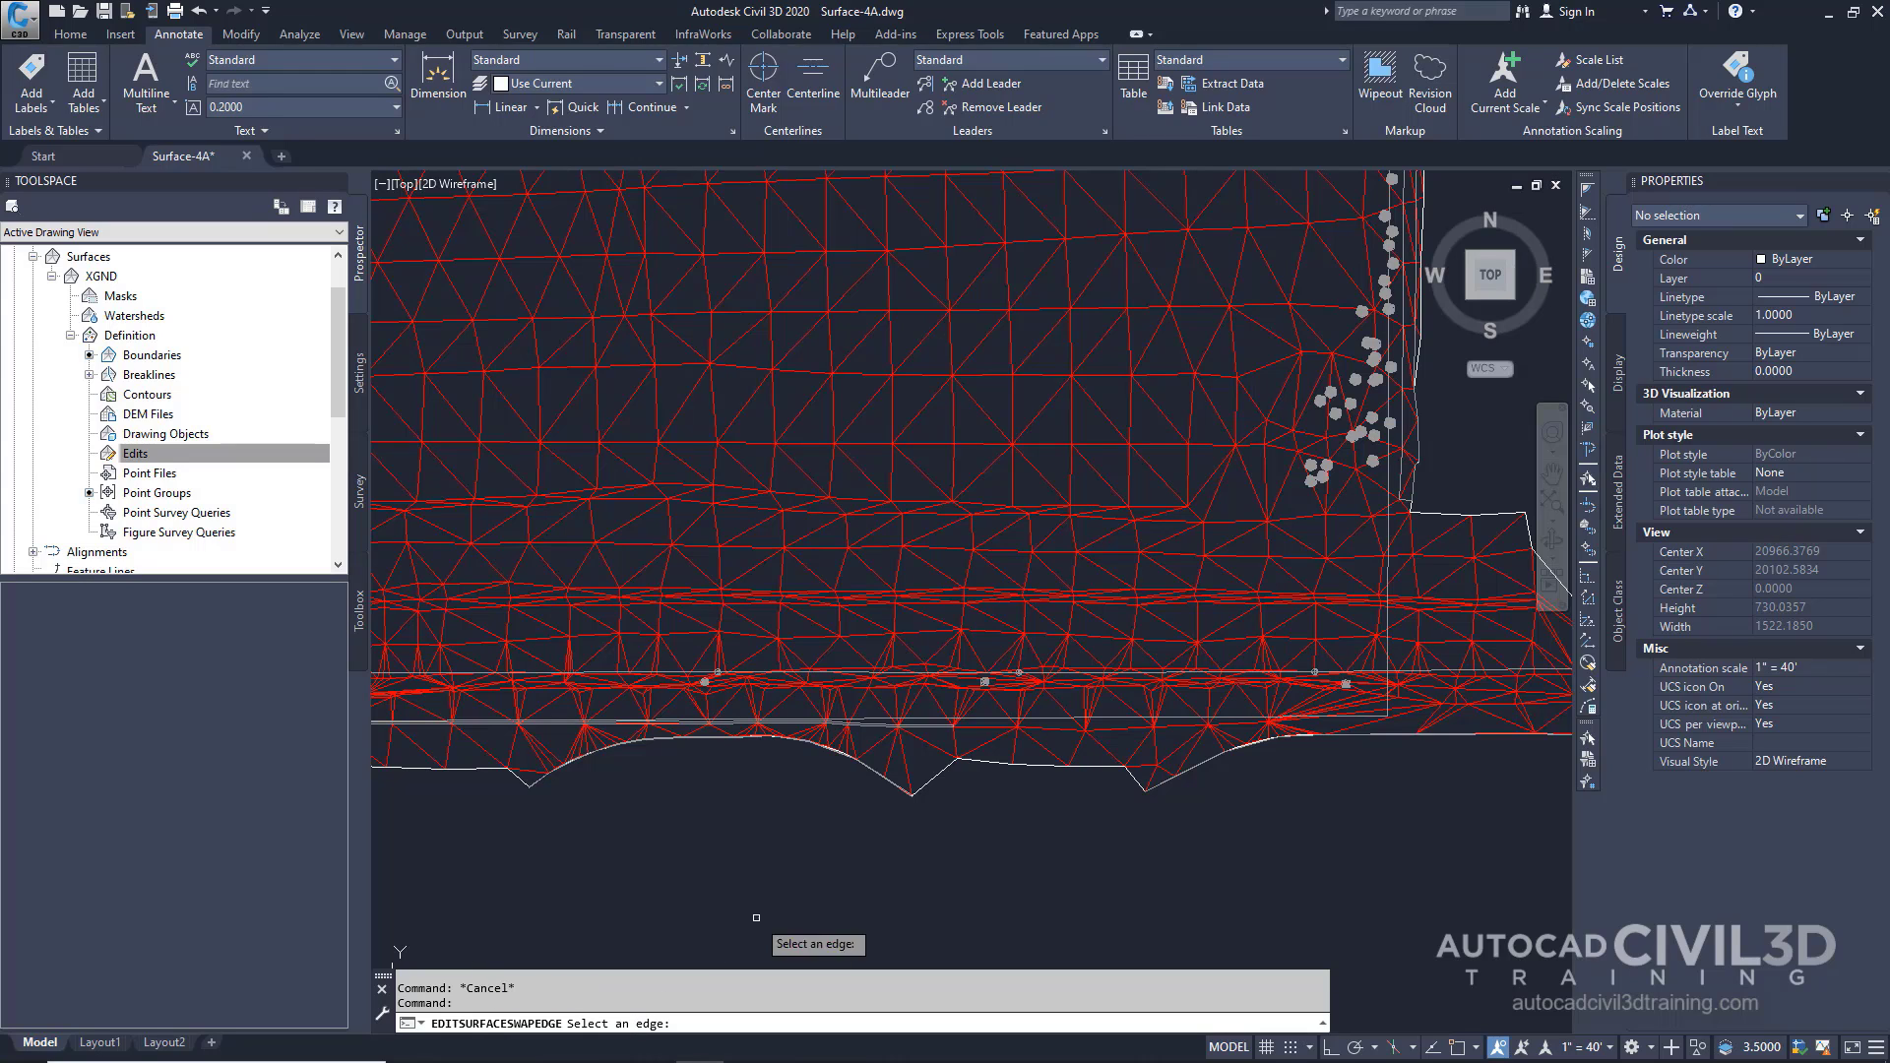
scroll(973, 475, "up", 4)
middle_click_drag(973, 475, 903, 568)
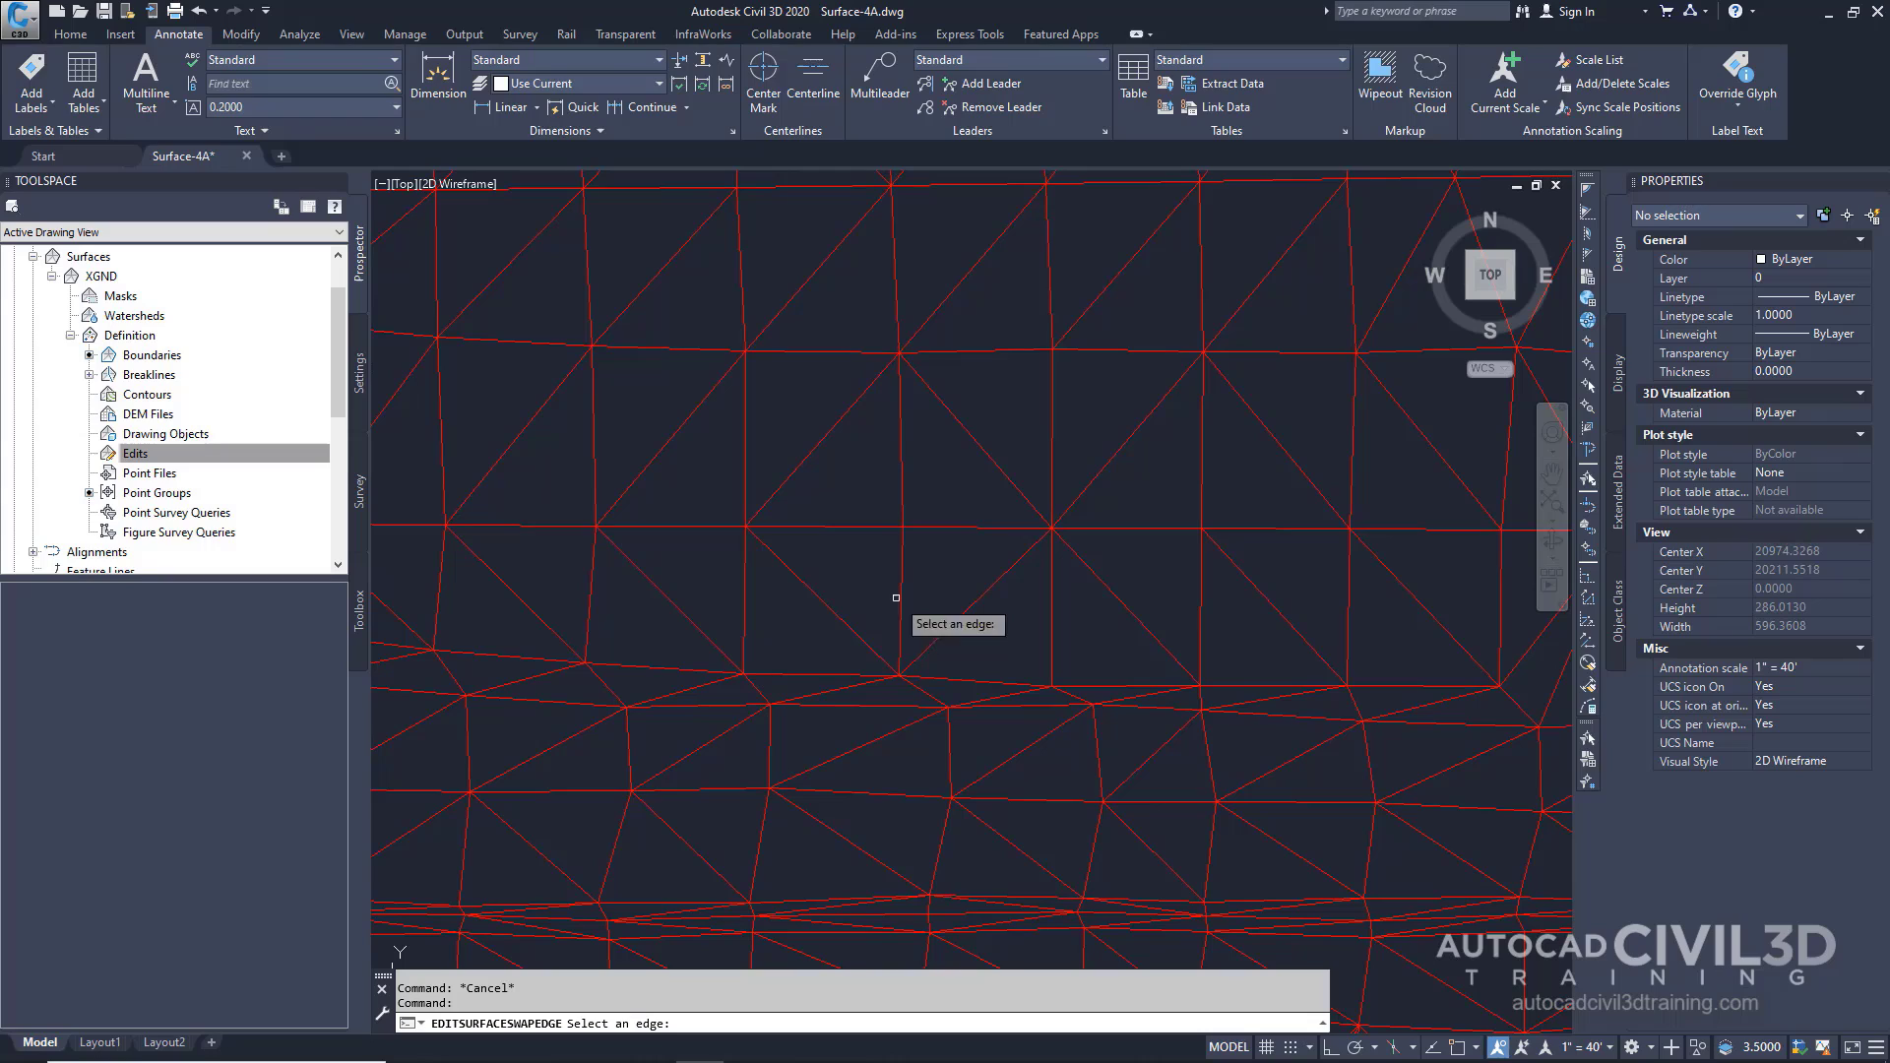
left_click(826, 603)
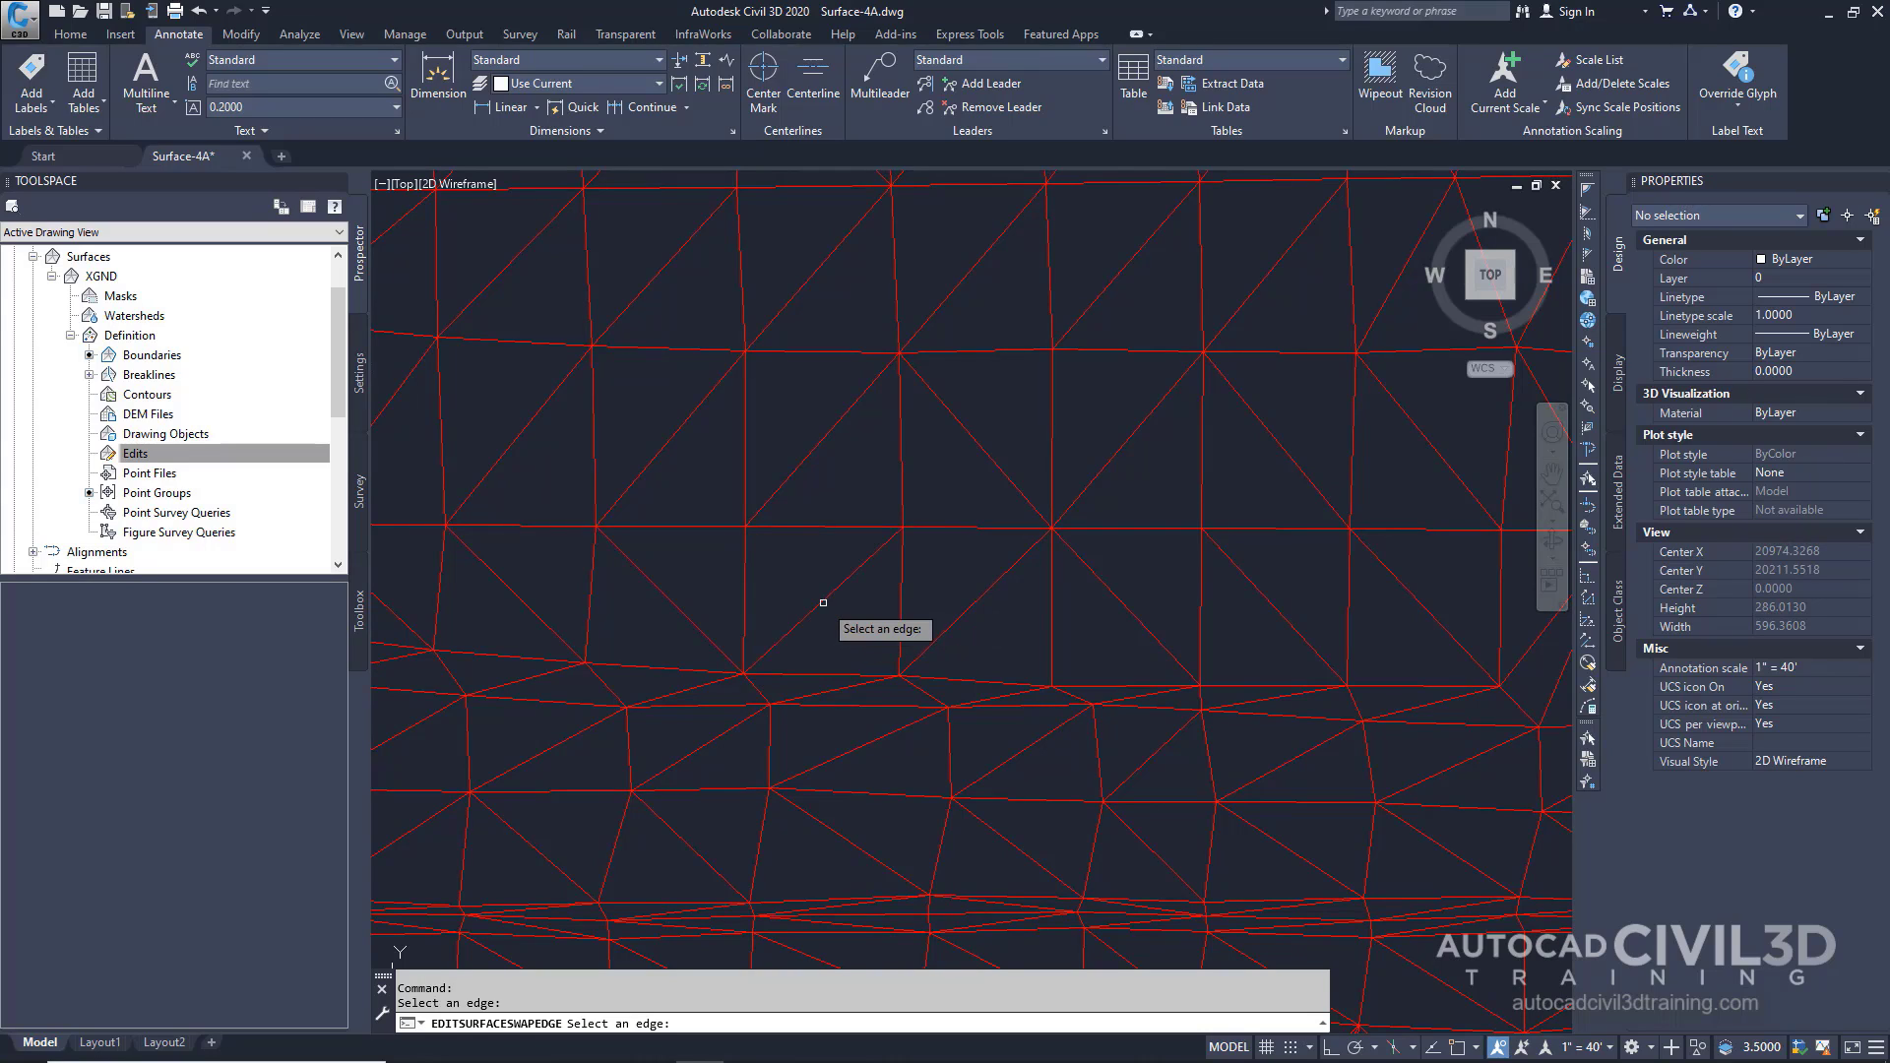
left_click(983, 597)
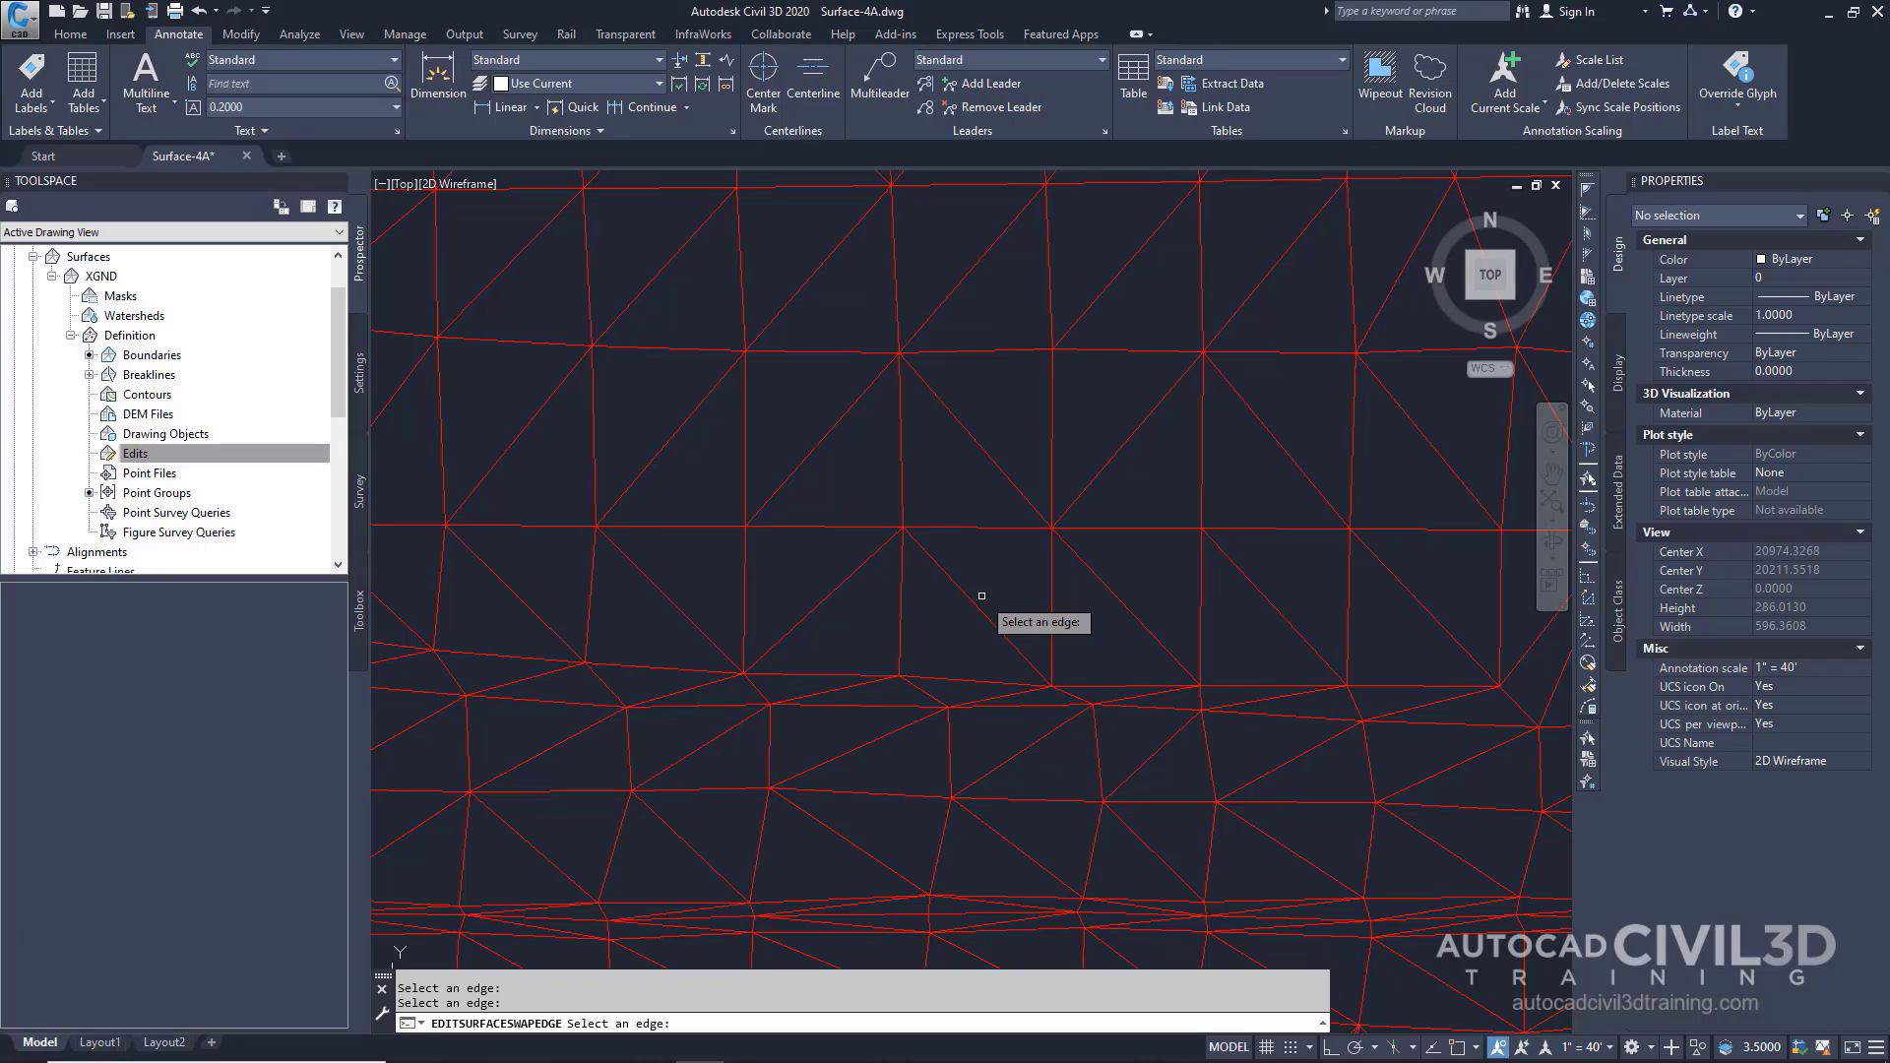
- Swap further triangle edges in the row between the regular grid and the dense southern band of the XGND surface
scroll(984, 597, "down", 6)
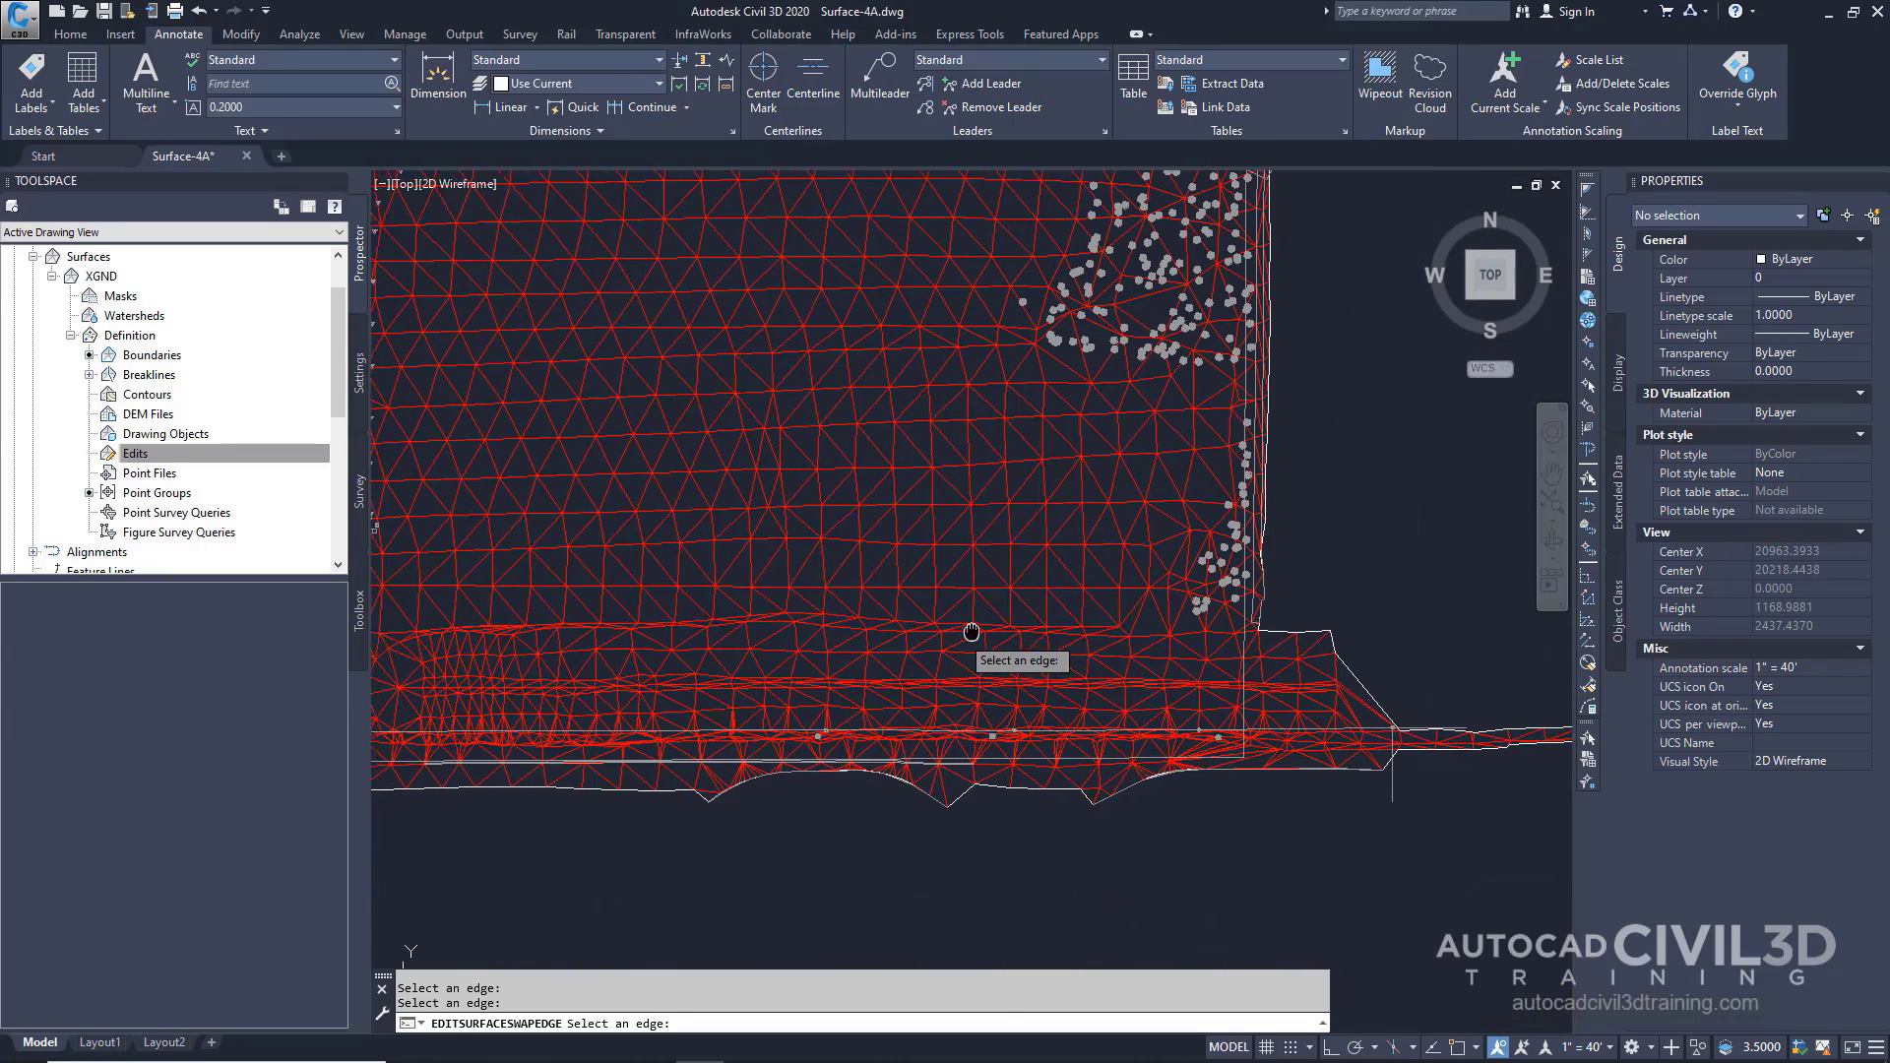
scroll(1014, 598, "up", 2)
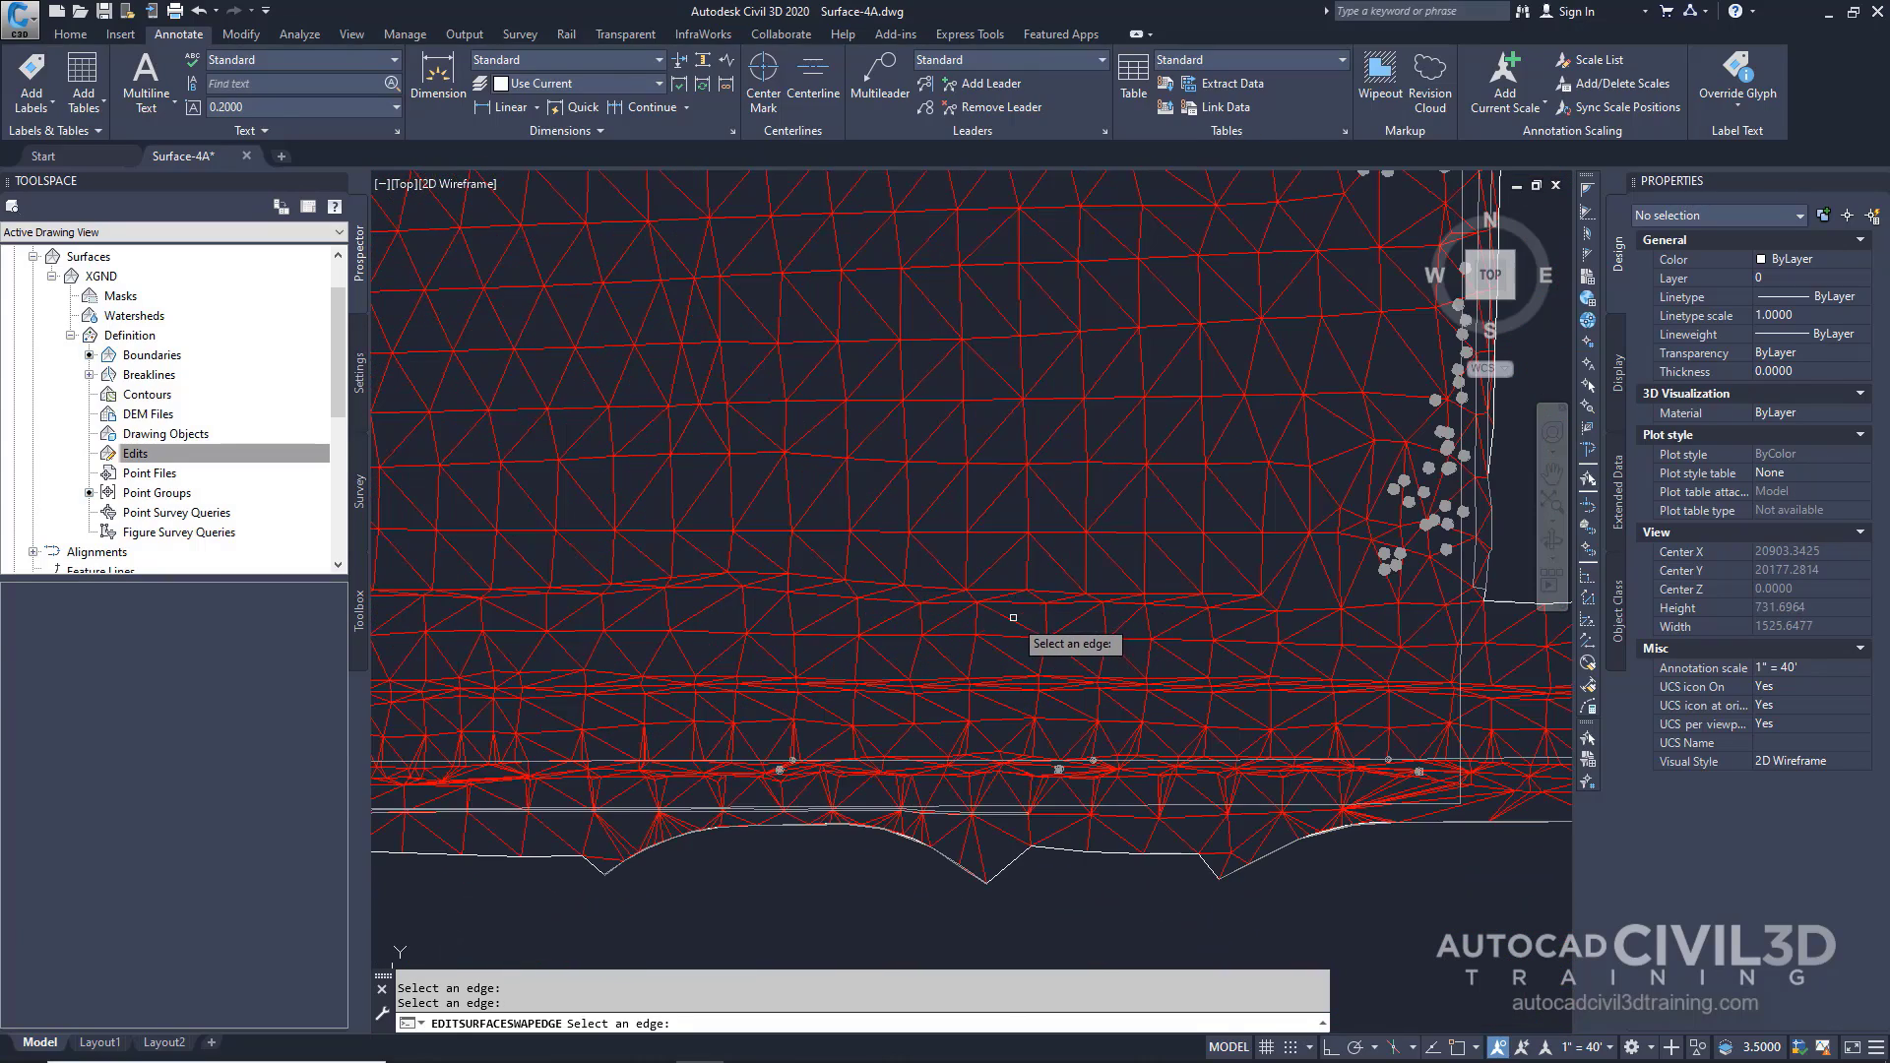
left_click(1080, 620)
left_click(1072, 619)
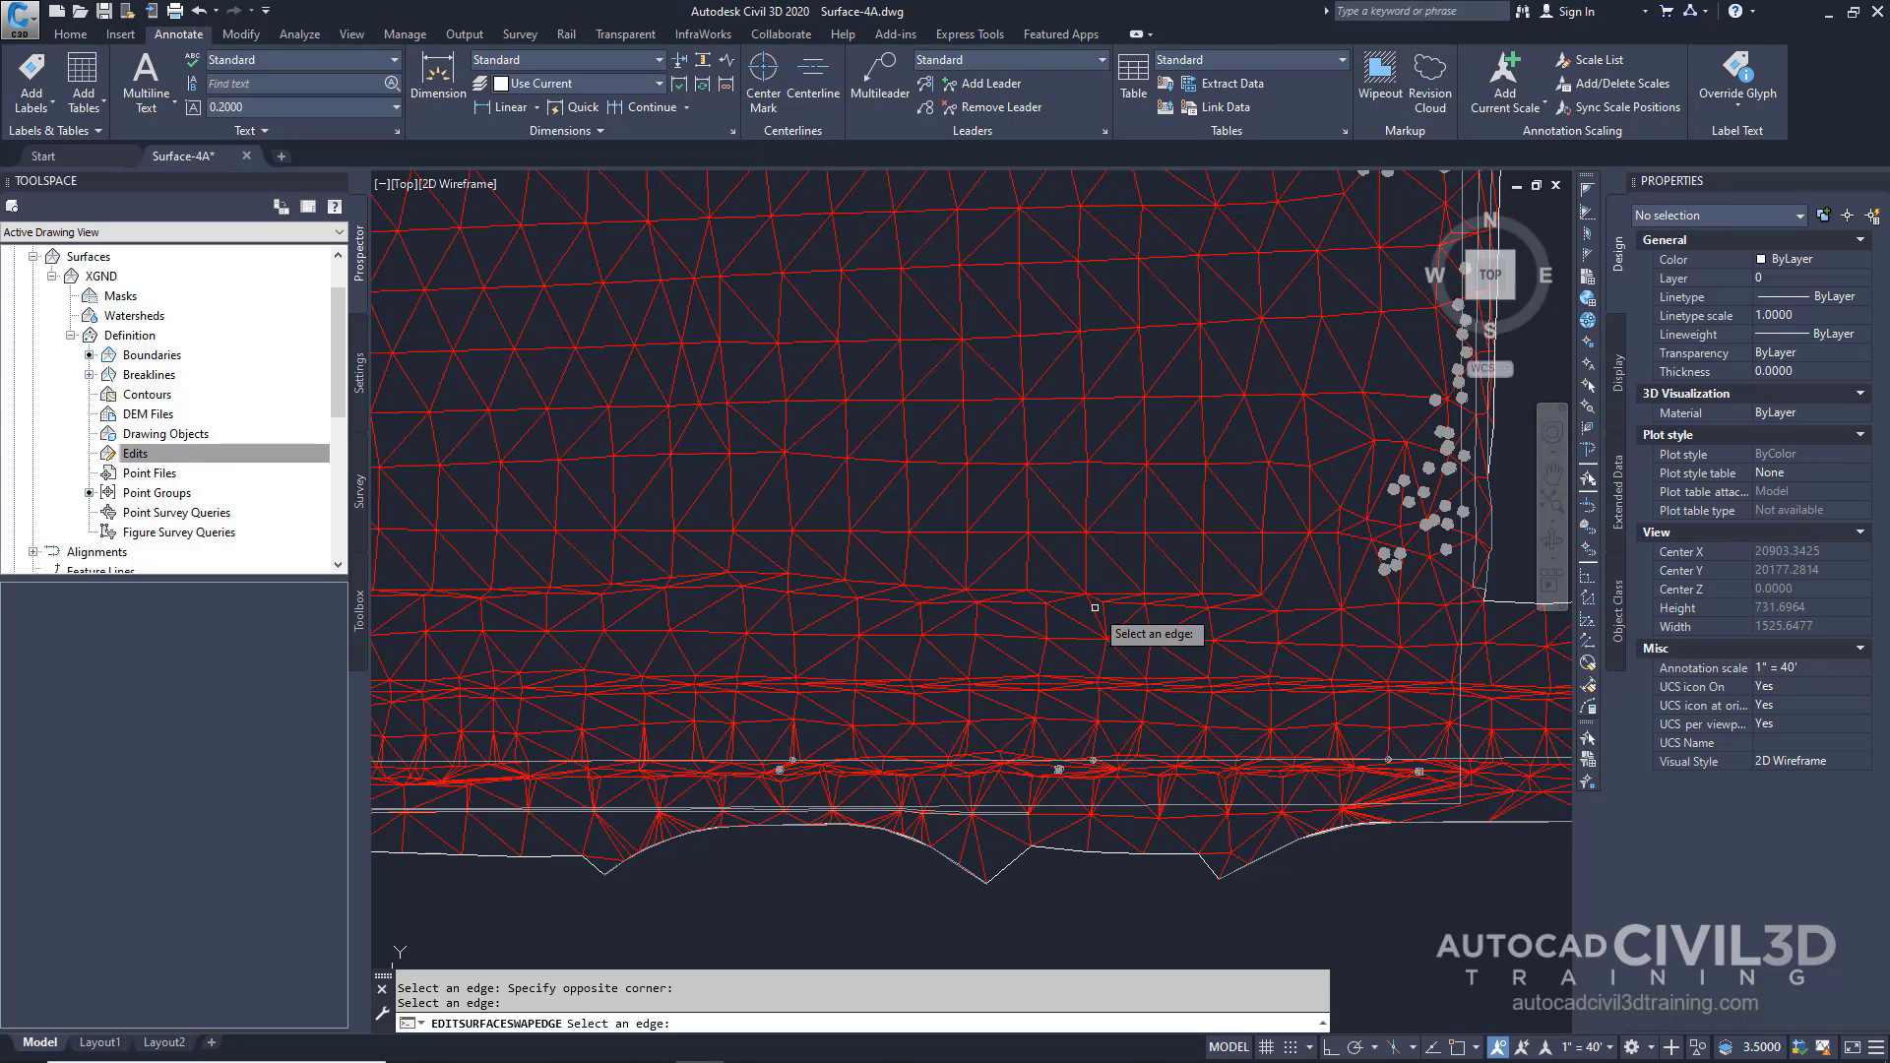
left_click(1095, 610)
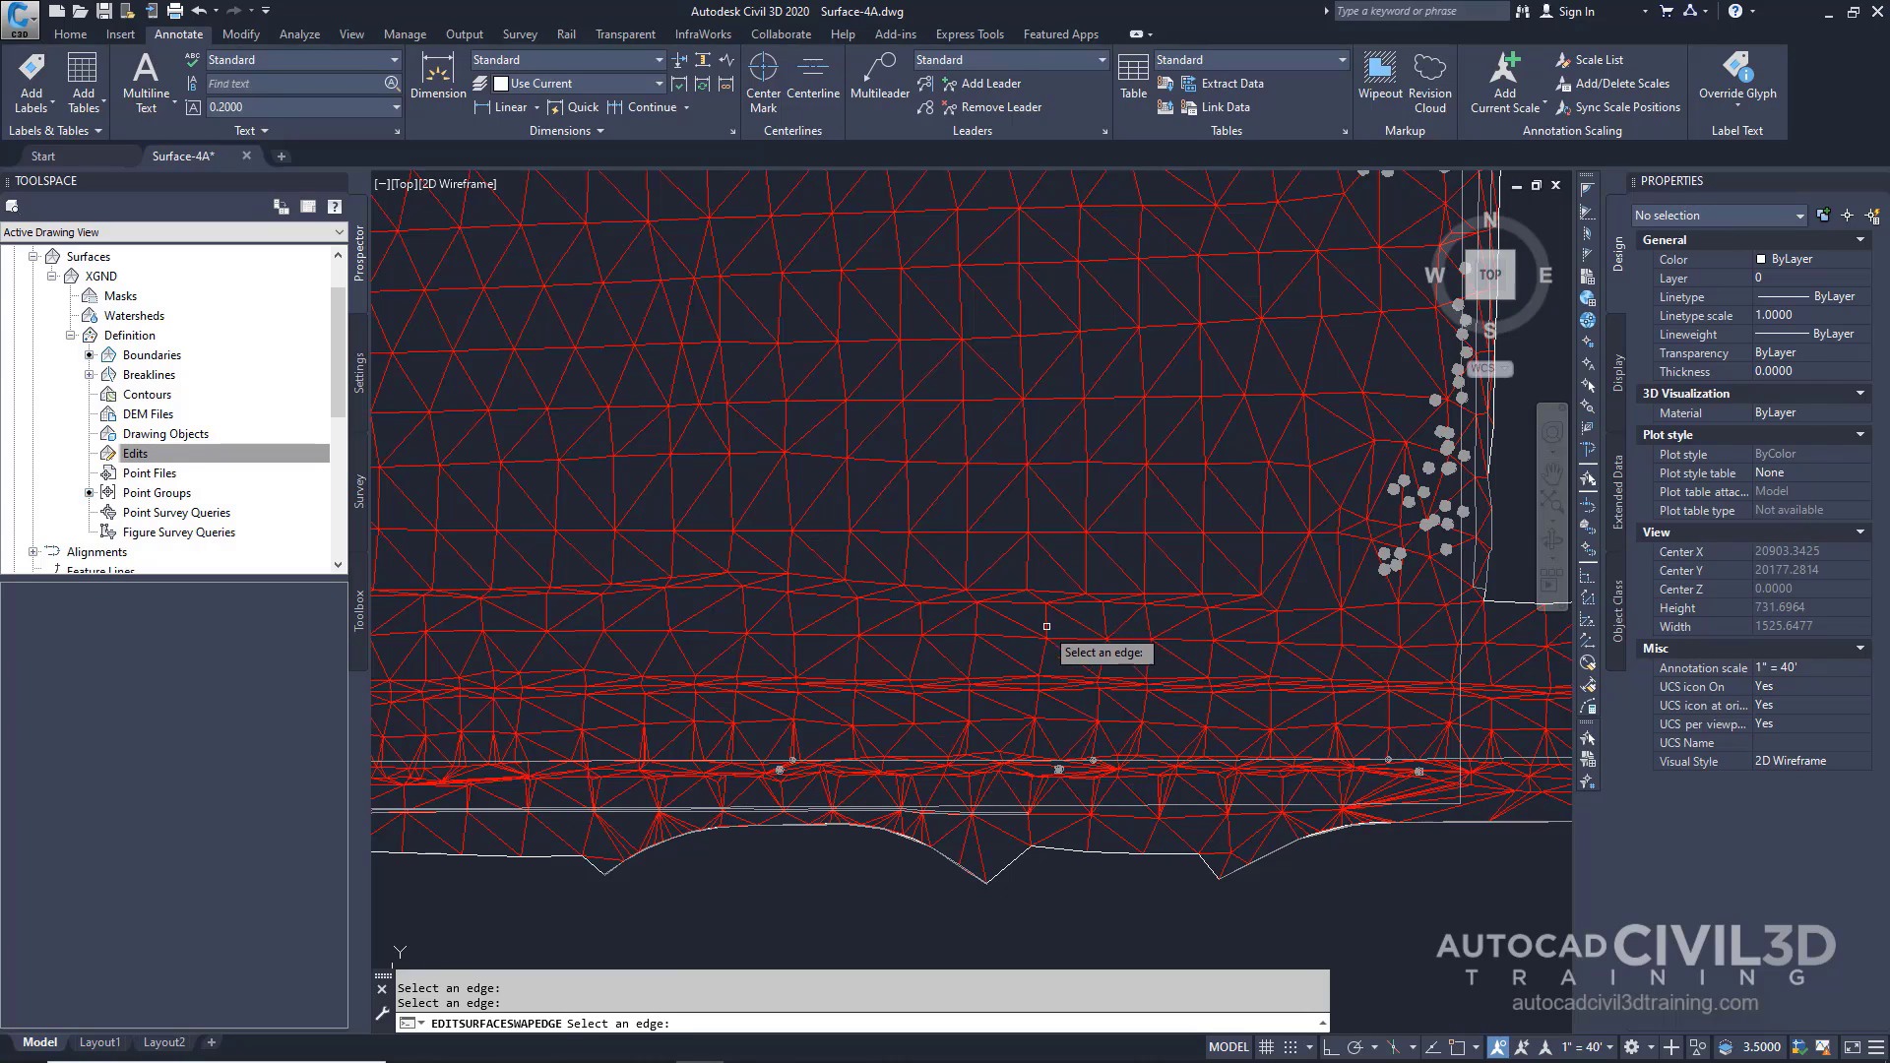
middle_click_drag(979, 638, 1131, 663)
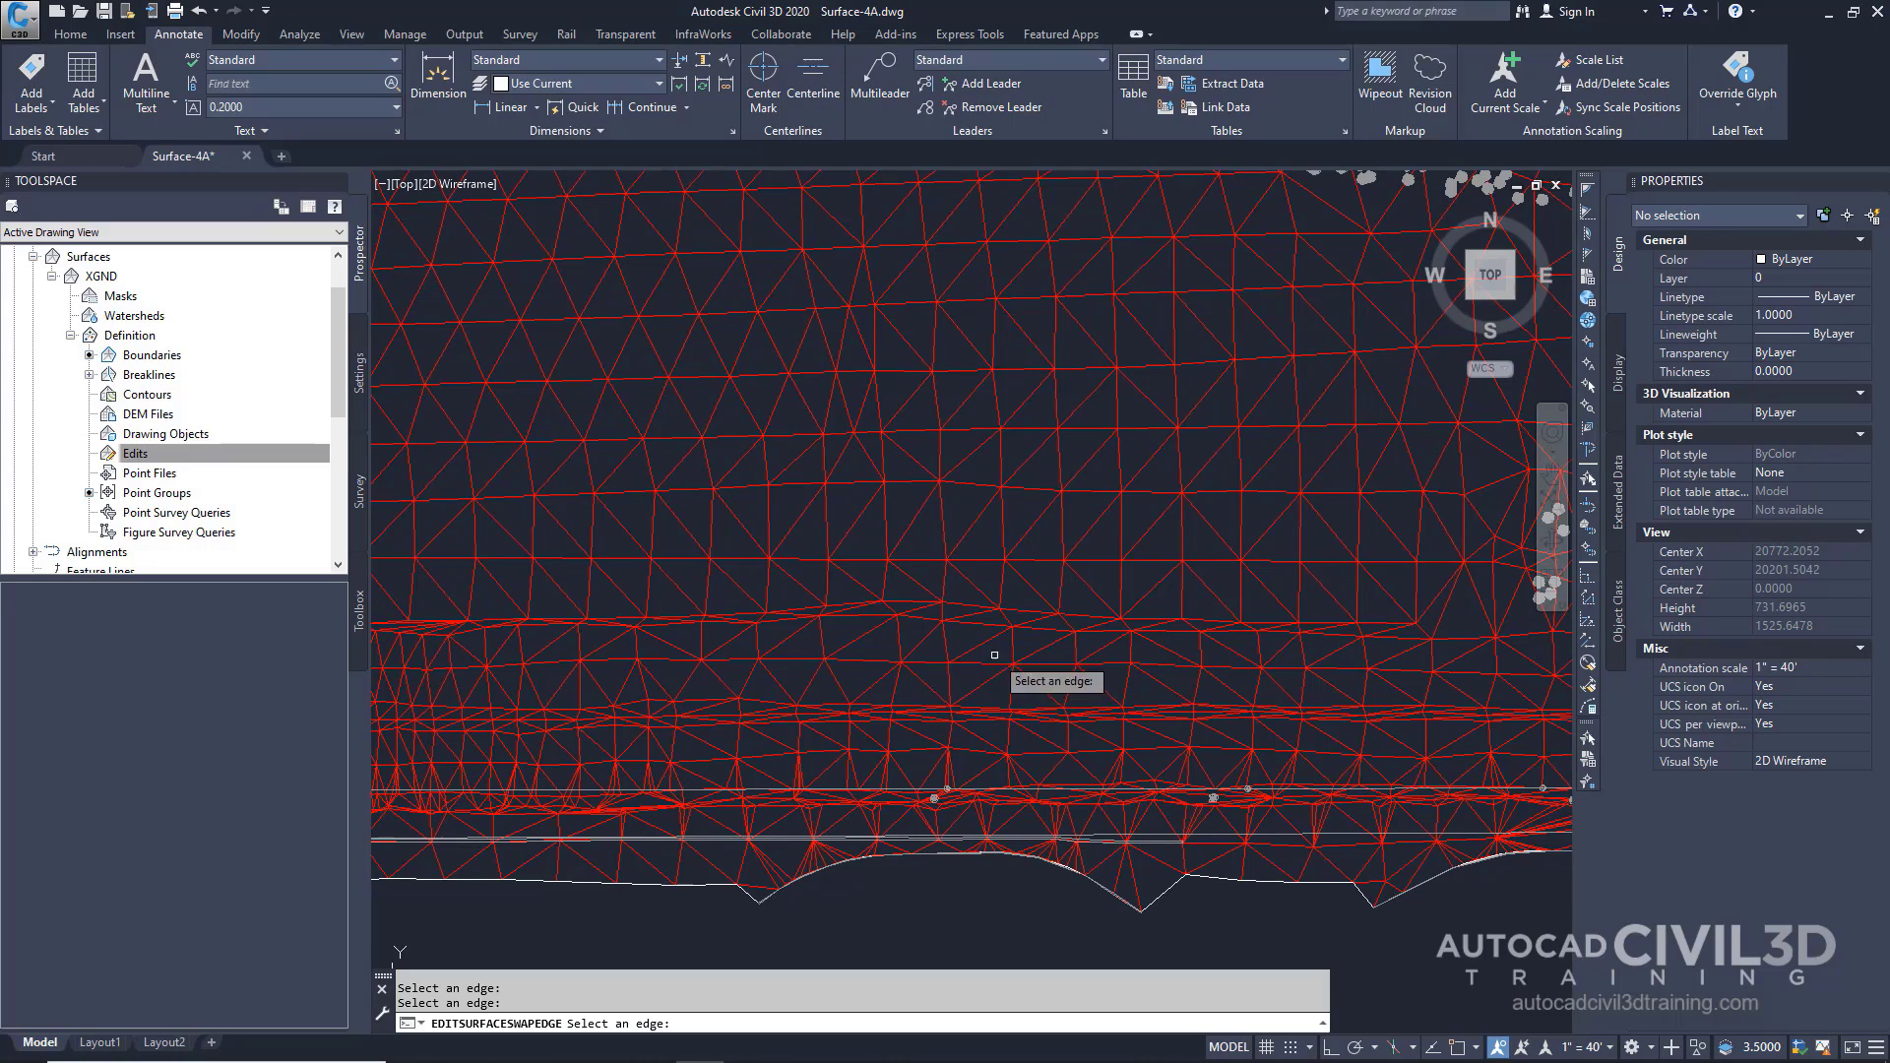
- Try swapping more triangle edges along the boundary between the regular grid and the dense southern band, and end Swap Edge
left_click(843, 604)
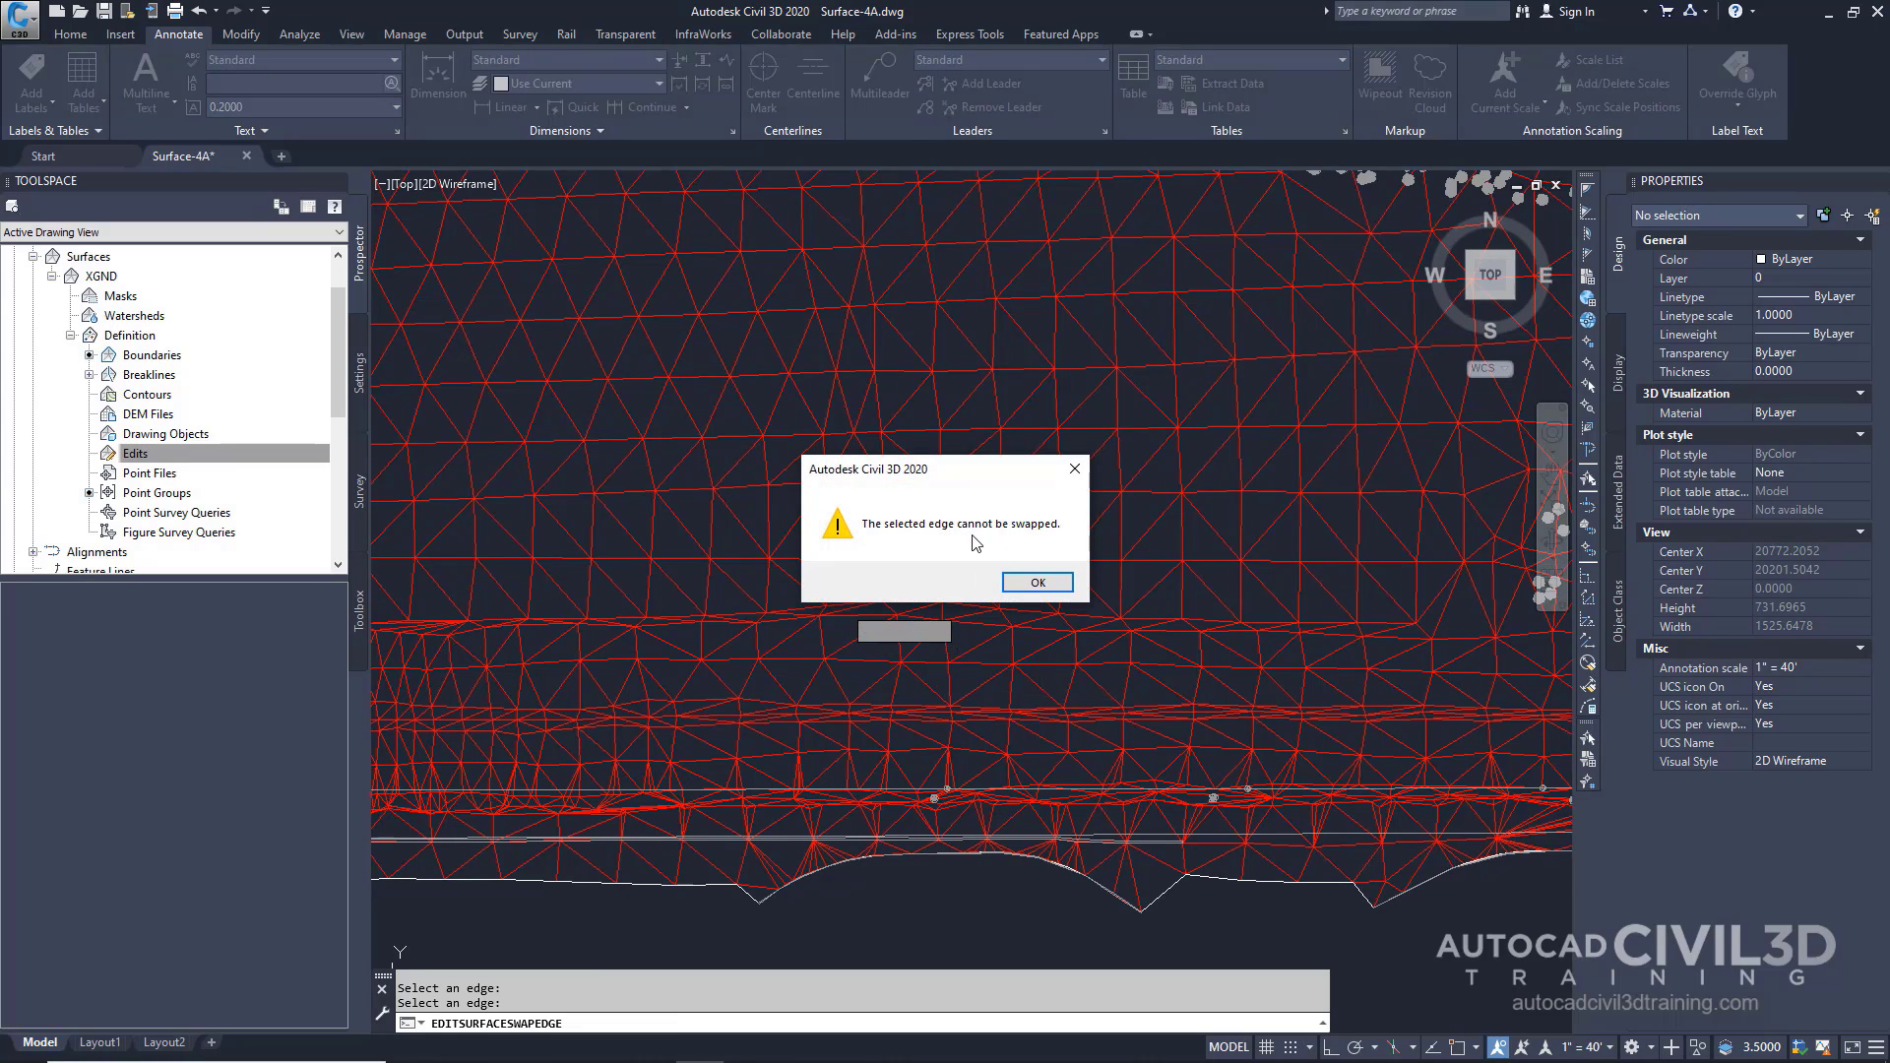
left_click(1043, 582)
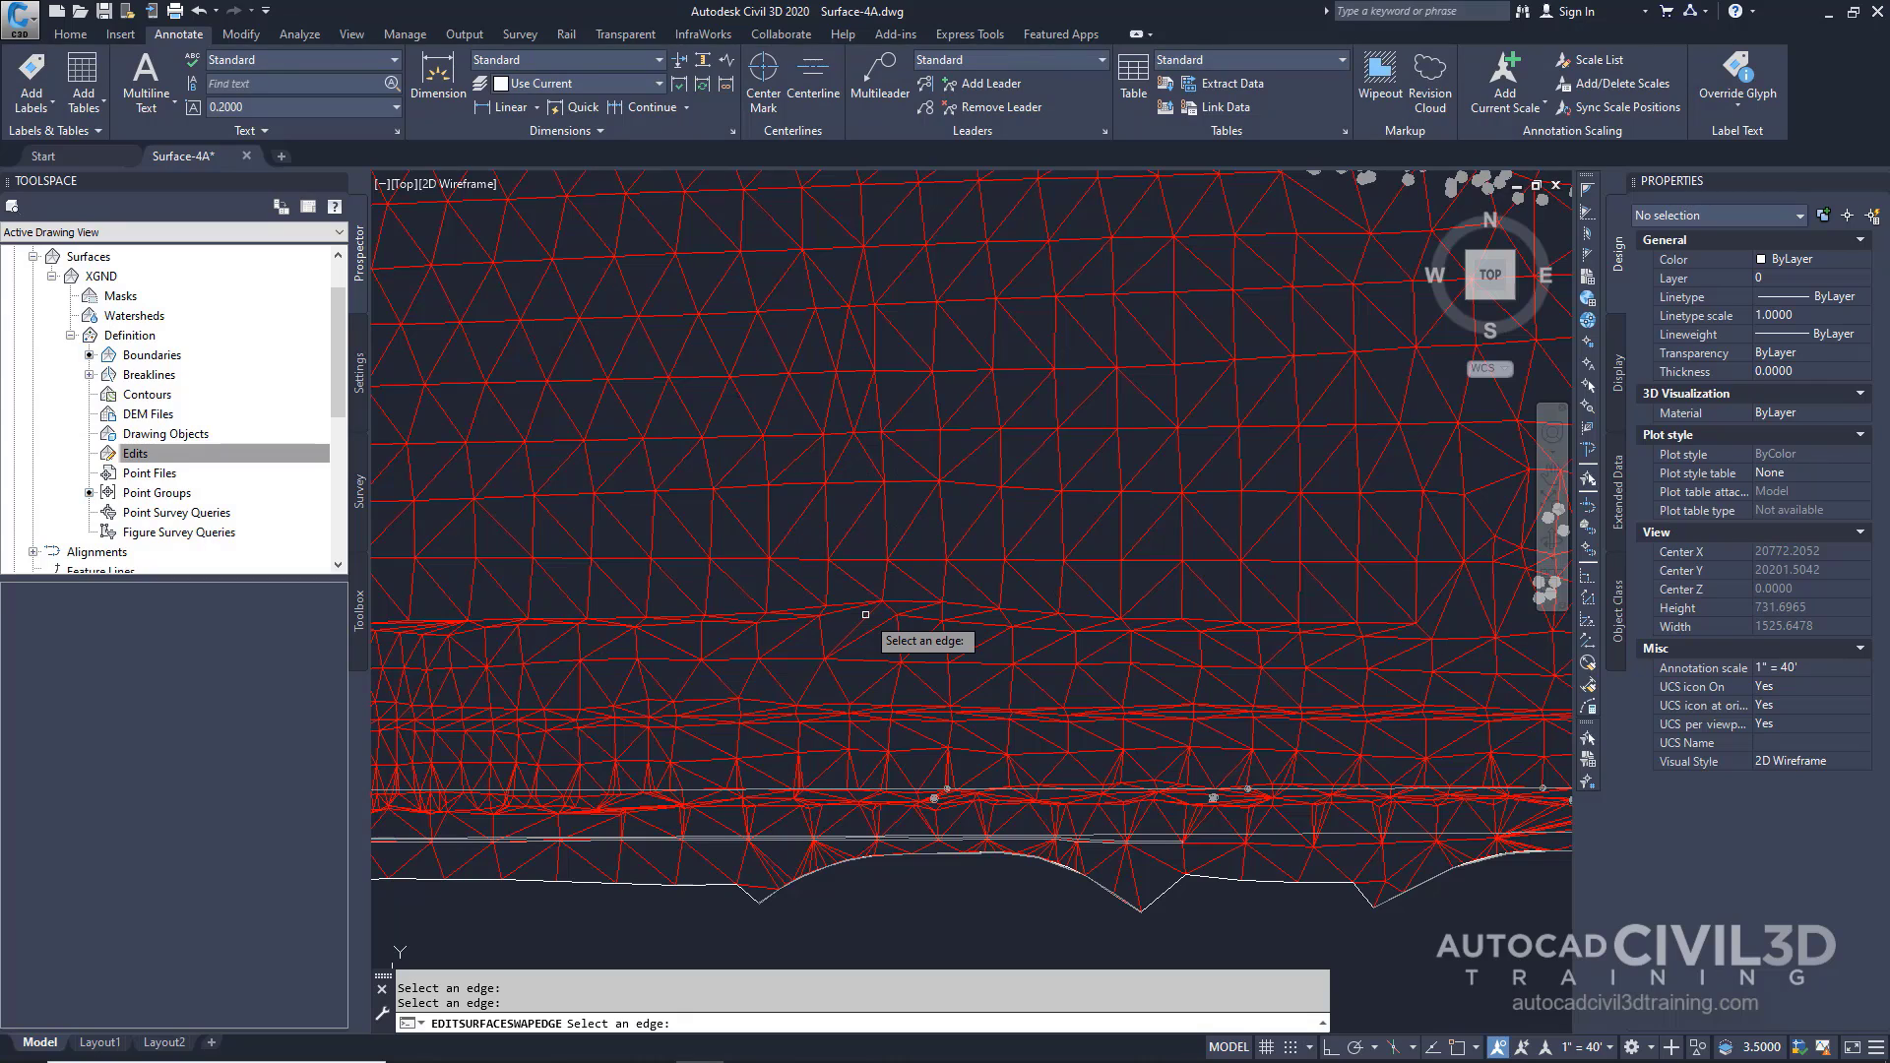
left_click(866, 620)
left_click(944, 641)
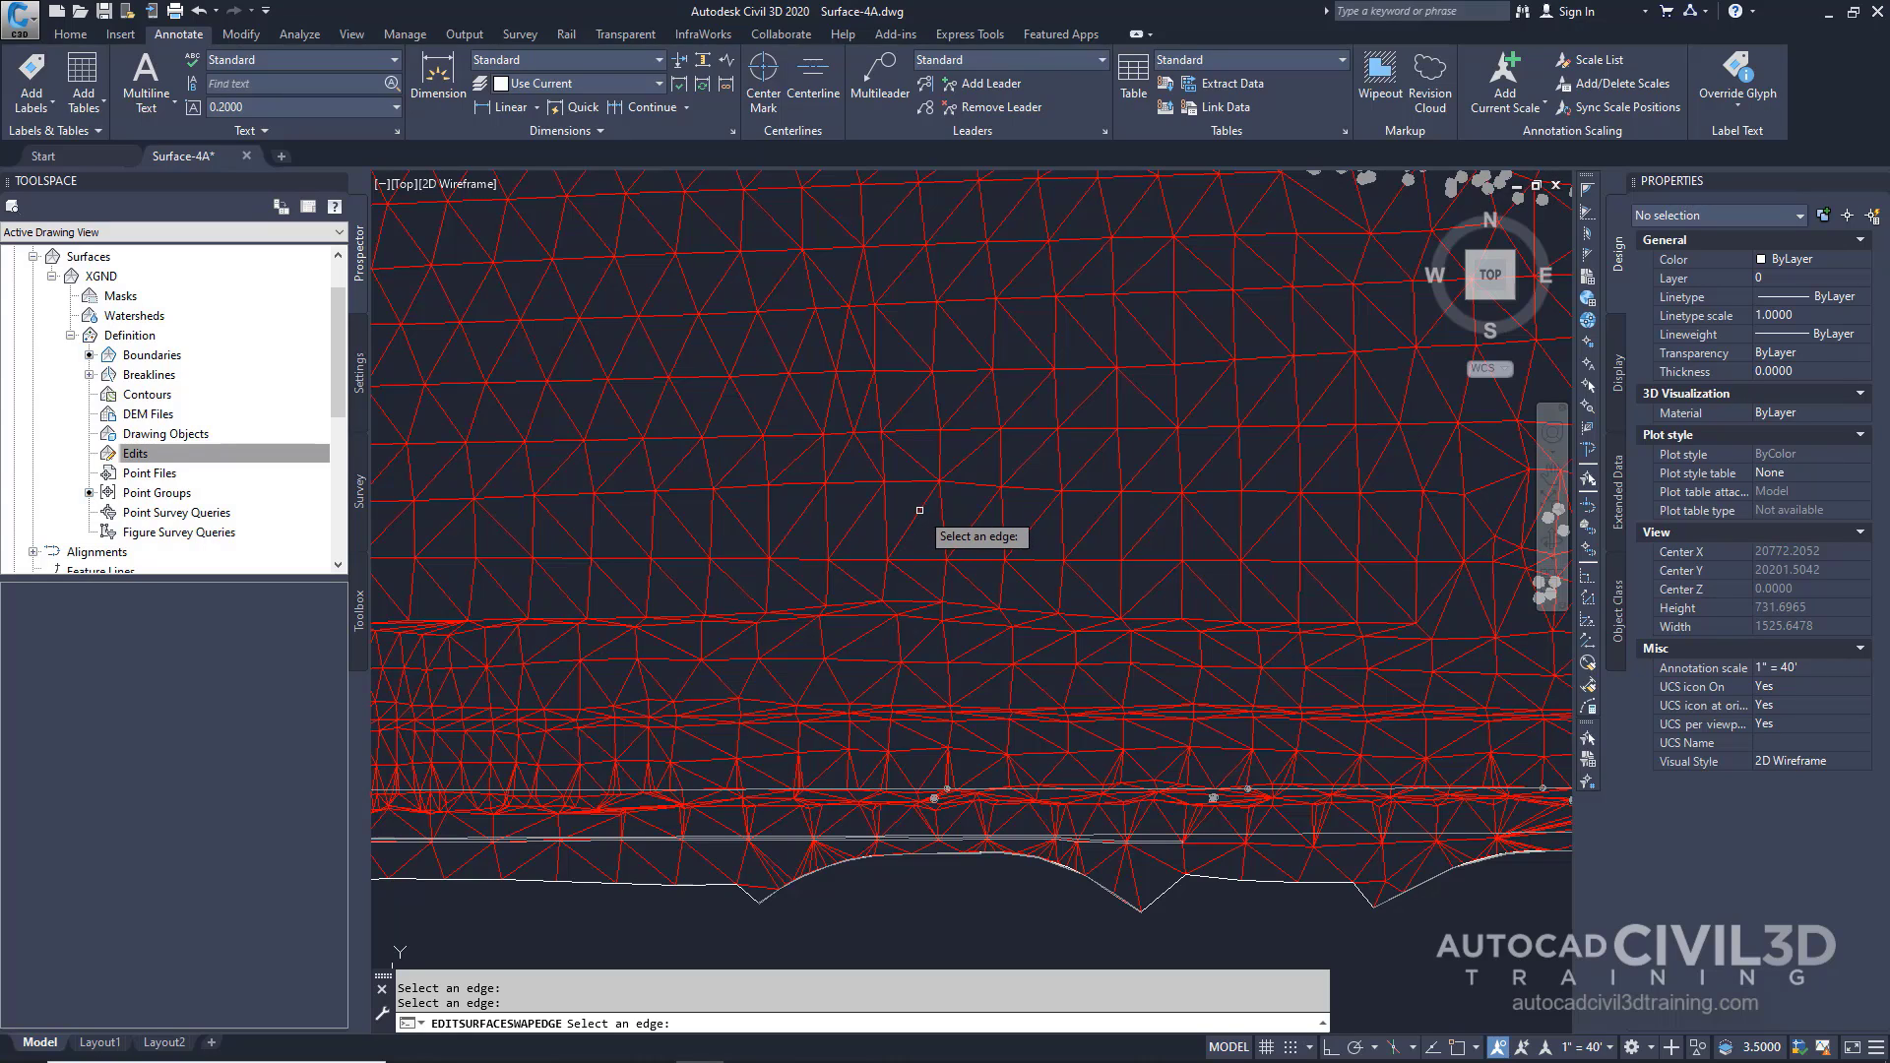
key("Return")
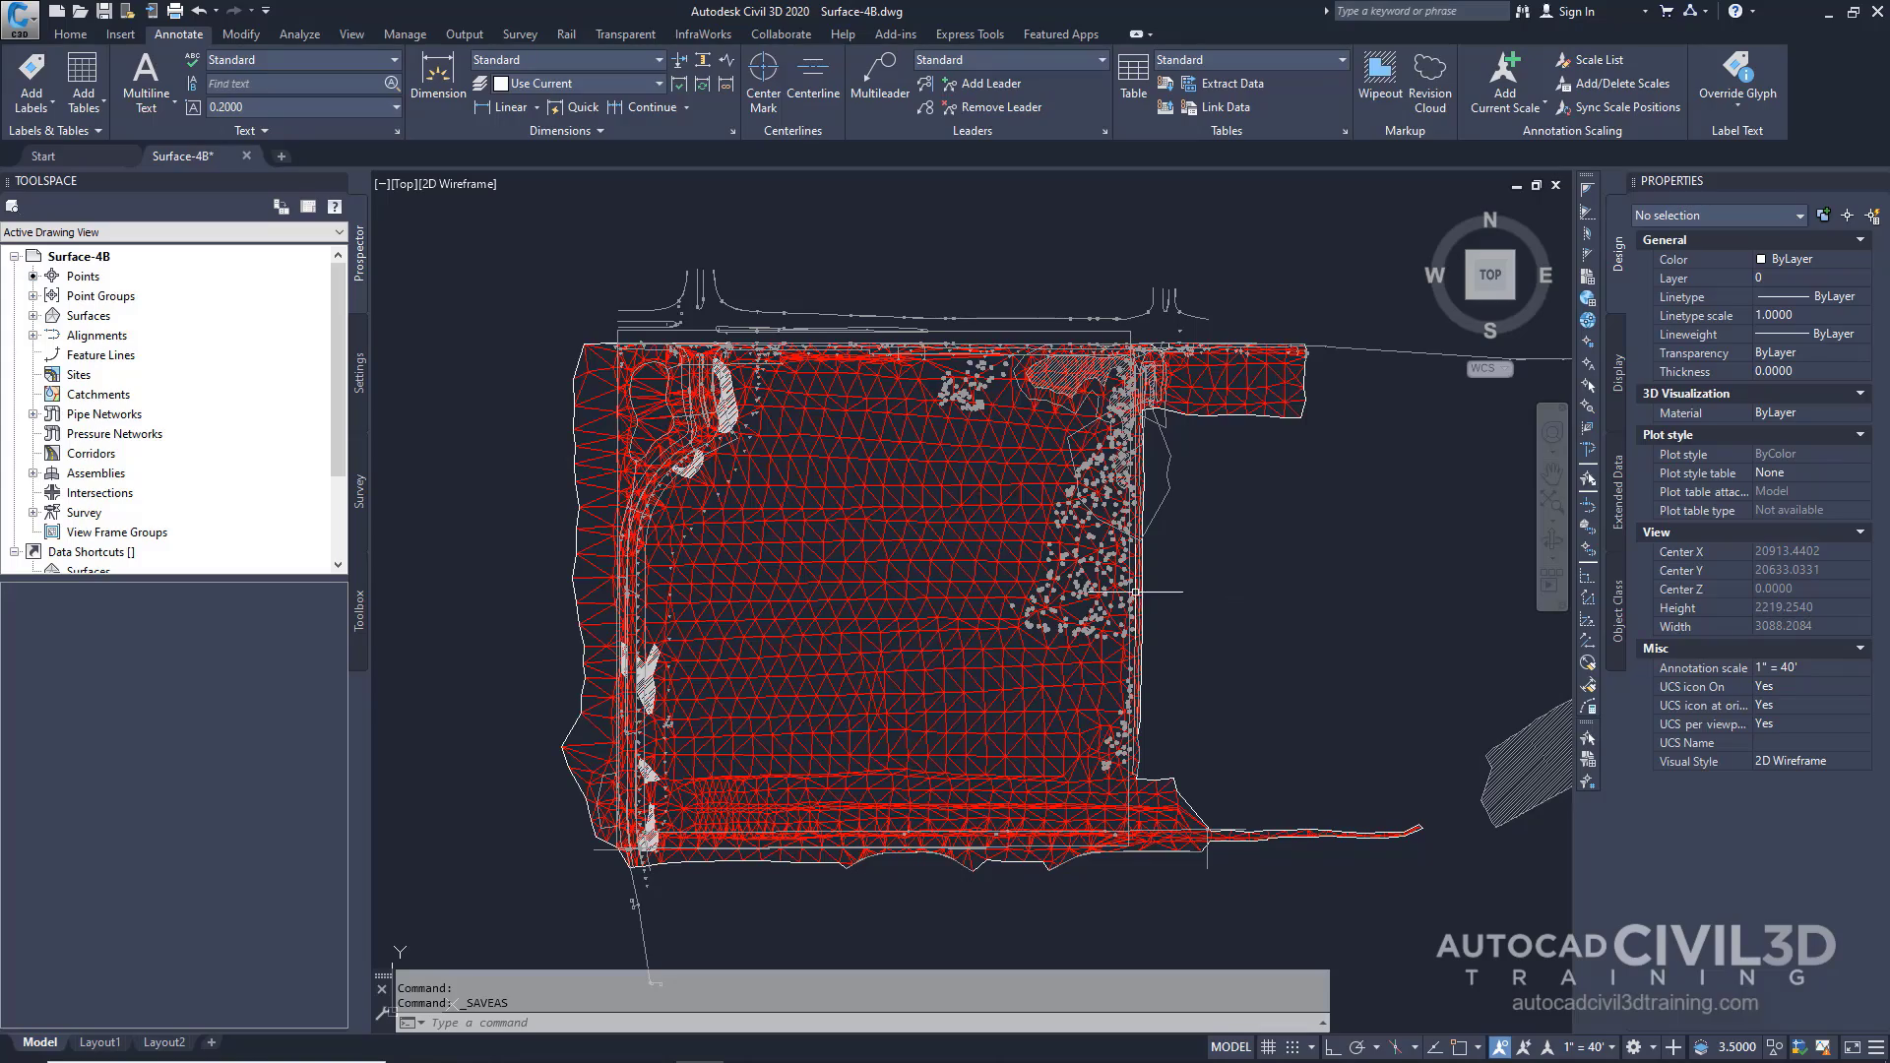
- Examine the XGND surface's triangle edges crossing the closed pond-shaped outline in the northwest corner
scroll(650, 399, "up", 5)
scroll(656, 395, "up", 2)
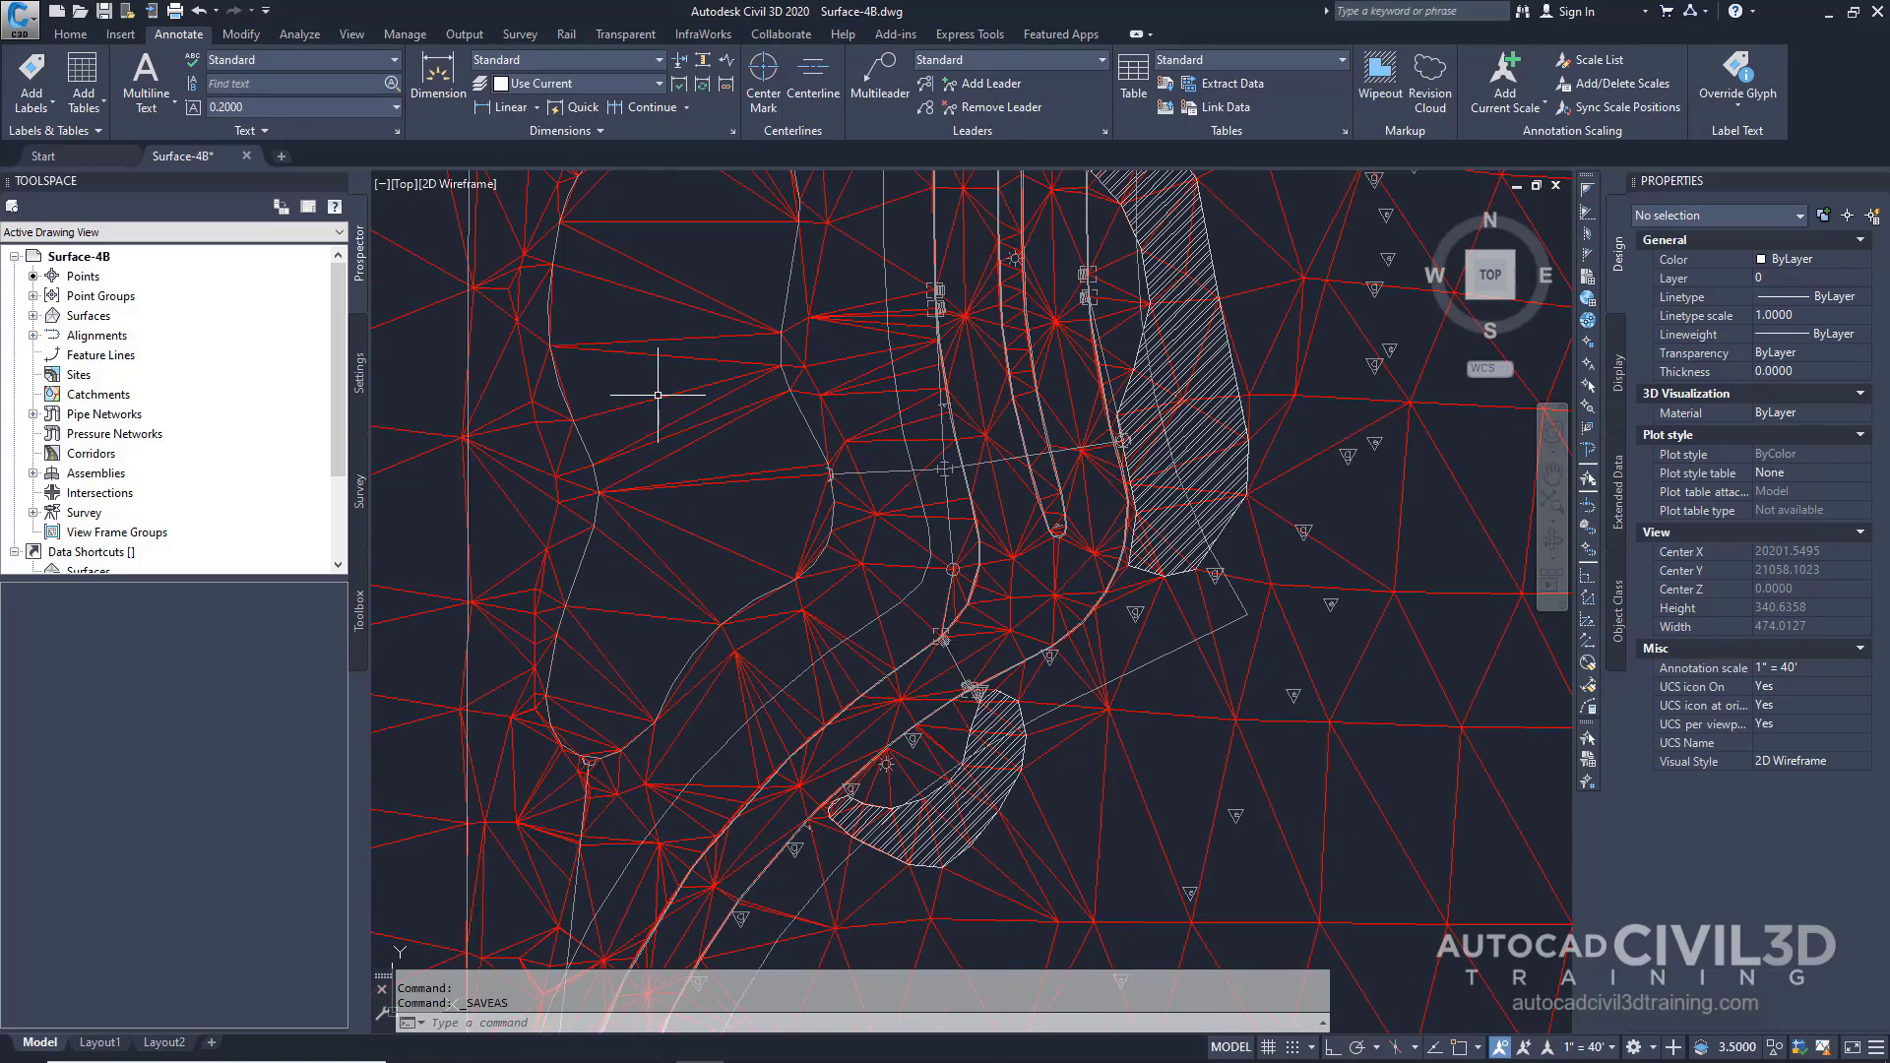
middle_click_drag(659, 395, 700, 465)
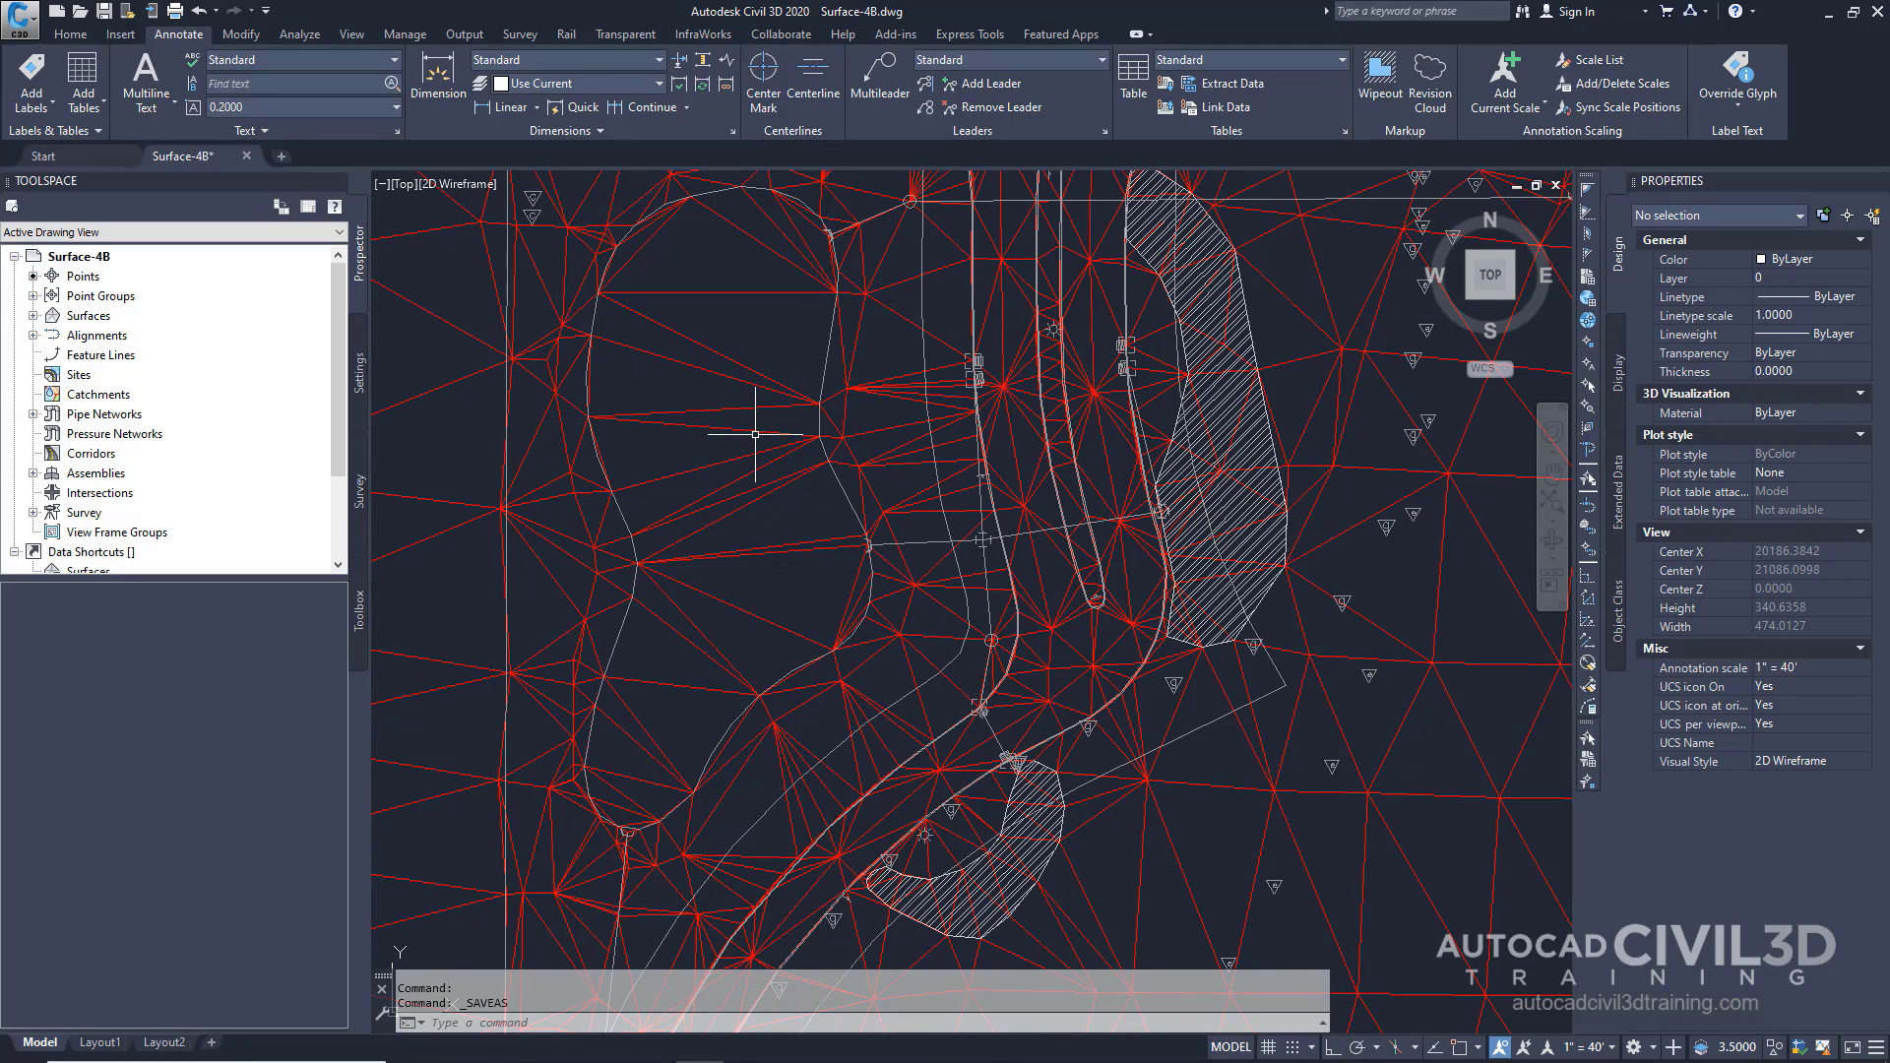
mouse_move(755, 434)
mouse_move(747, 504)
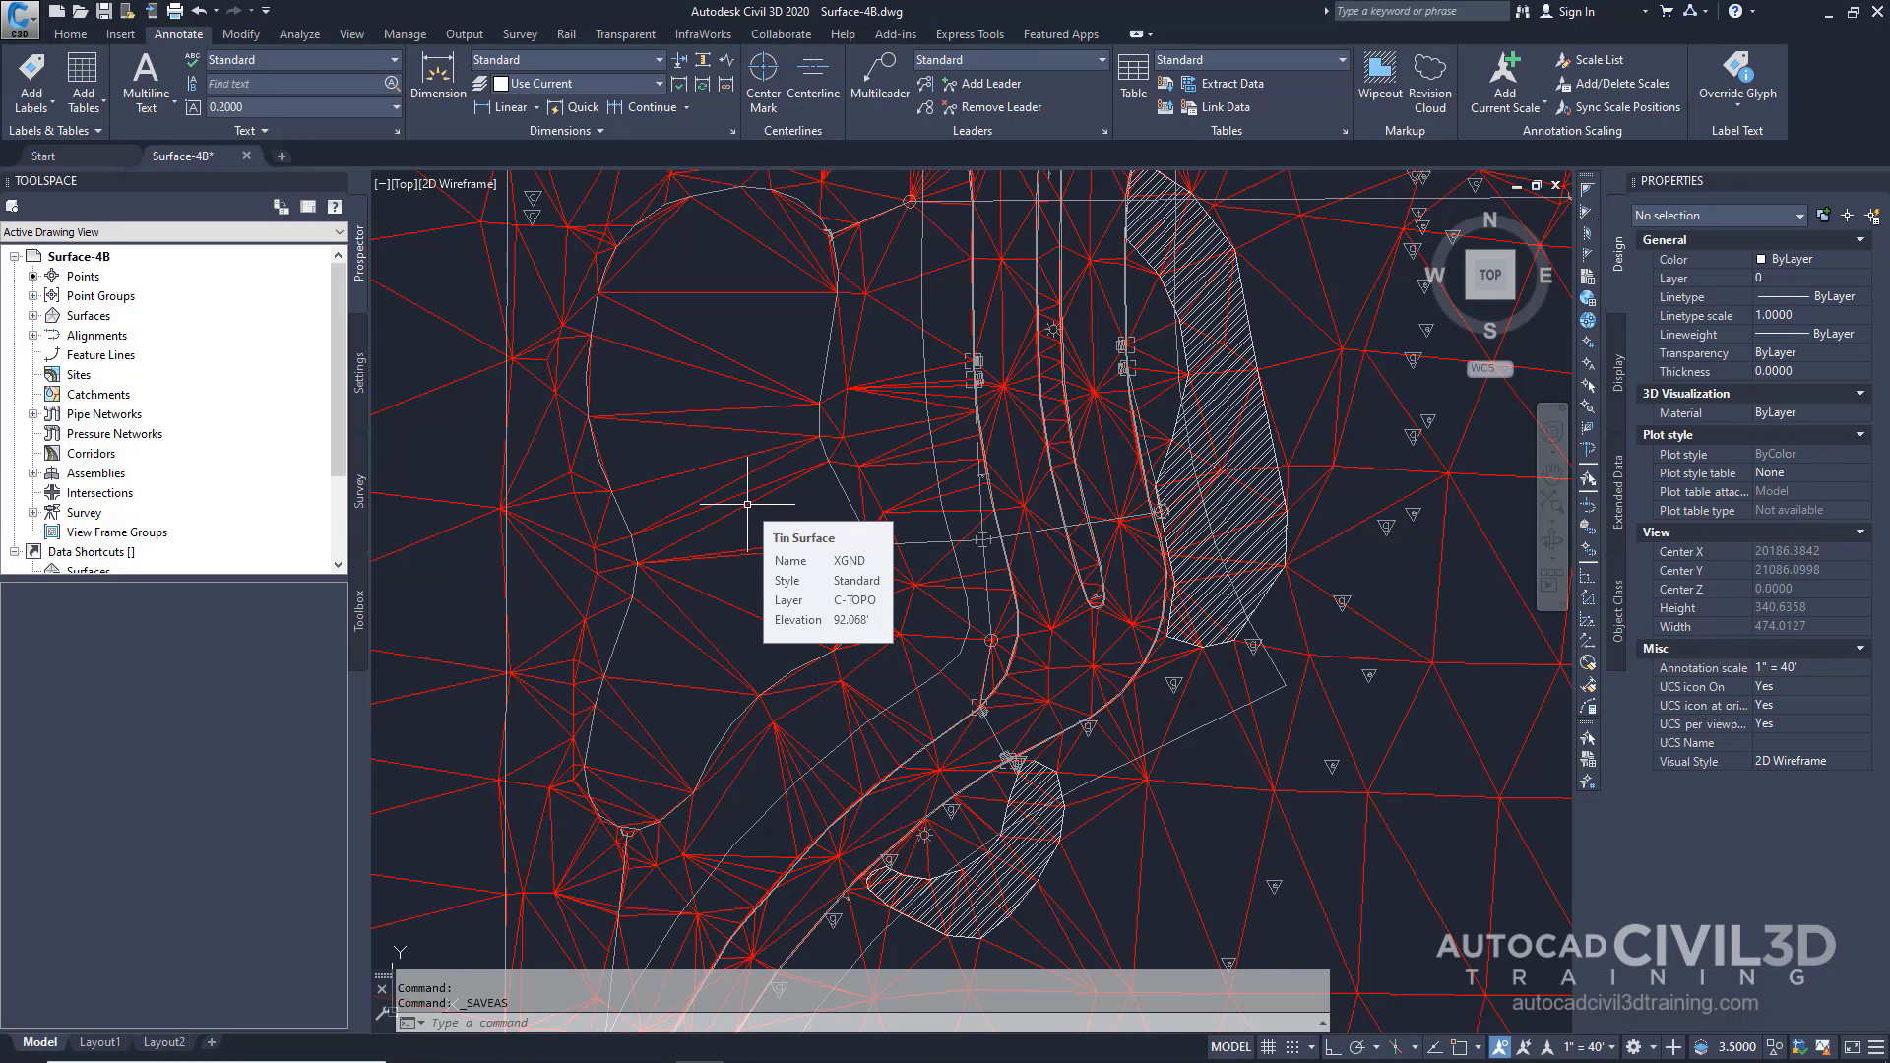
scroll(685, 440, "down", 5)
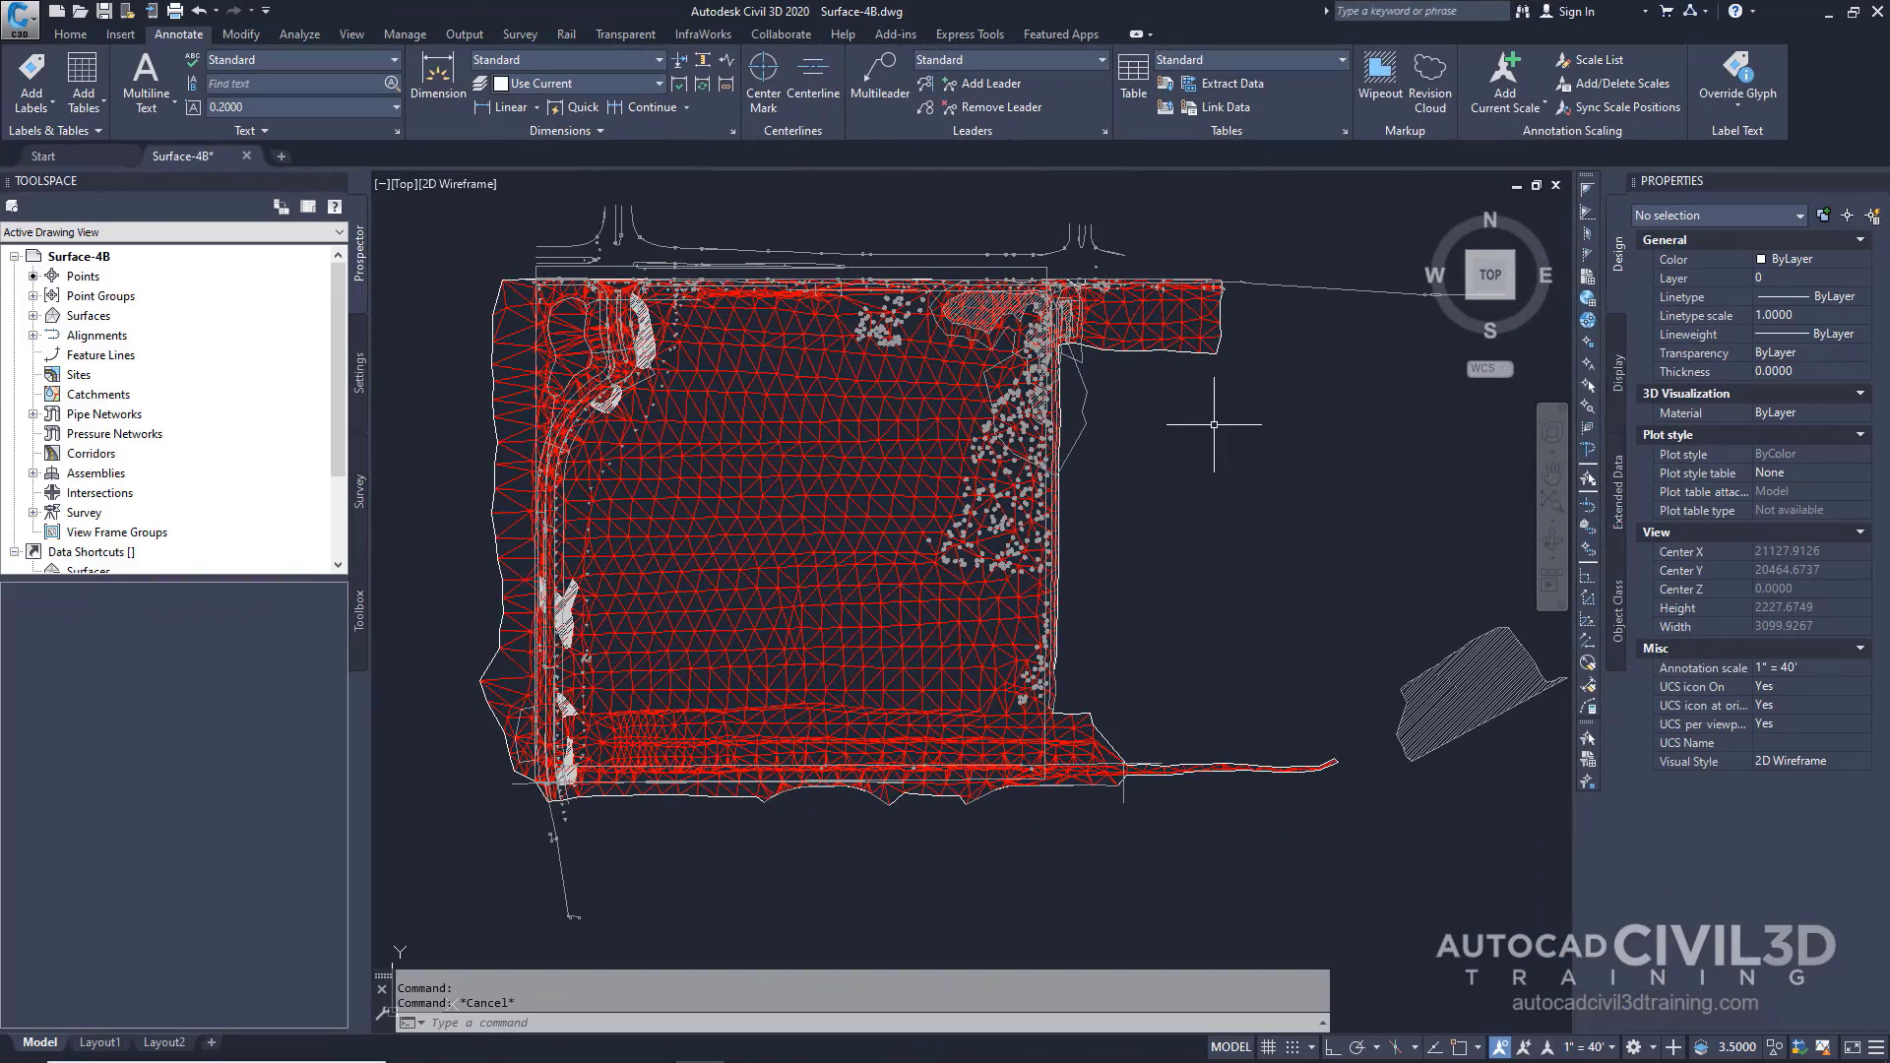
- Select the XGND surface and the Existing Basemap block reference in turn to identify them, clearing each selection
left_click(862, 537)
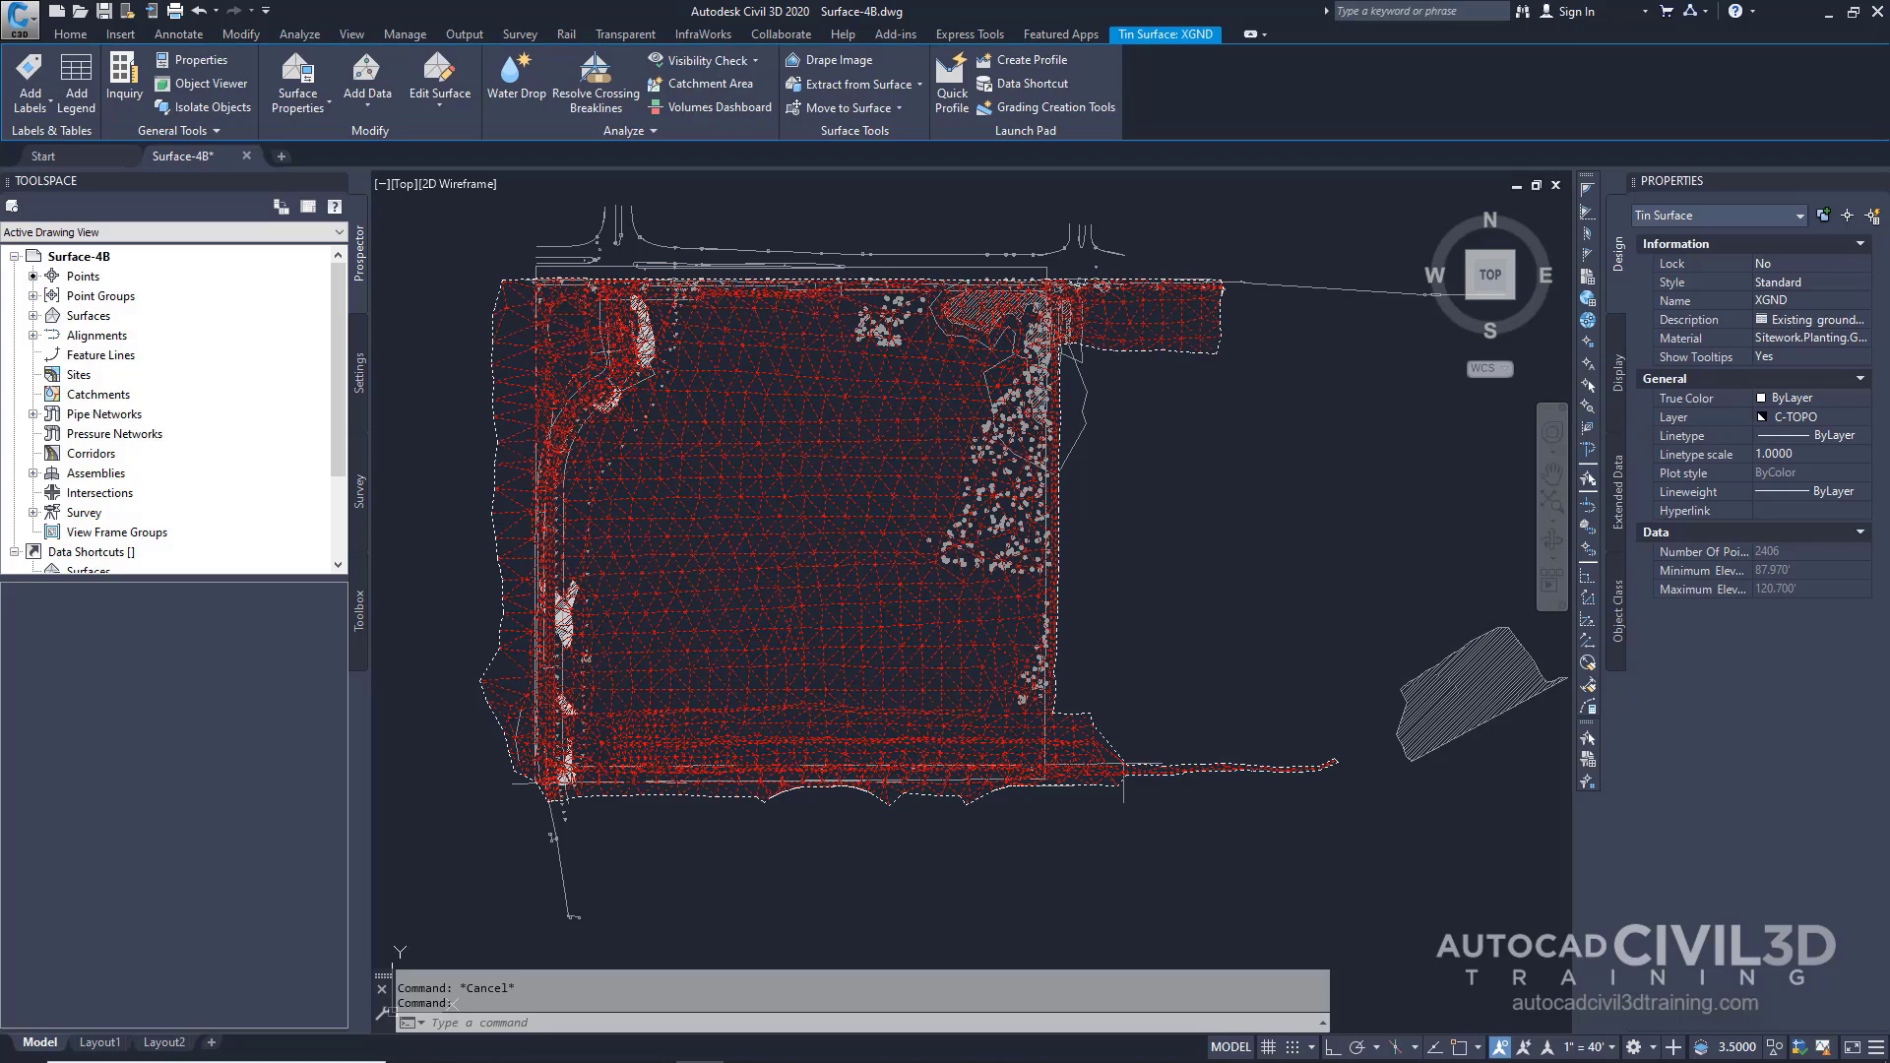
key("Escape")
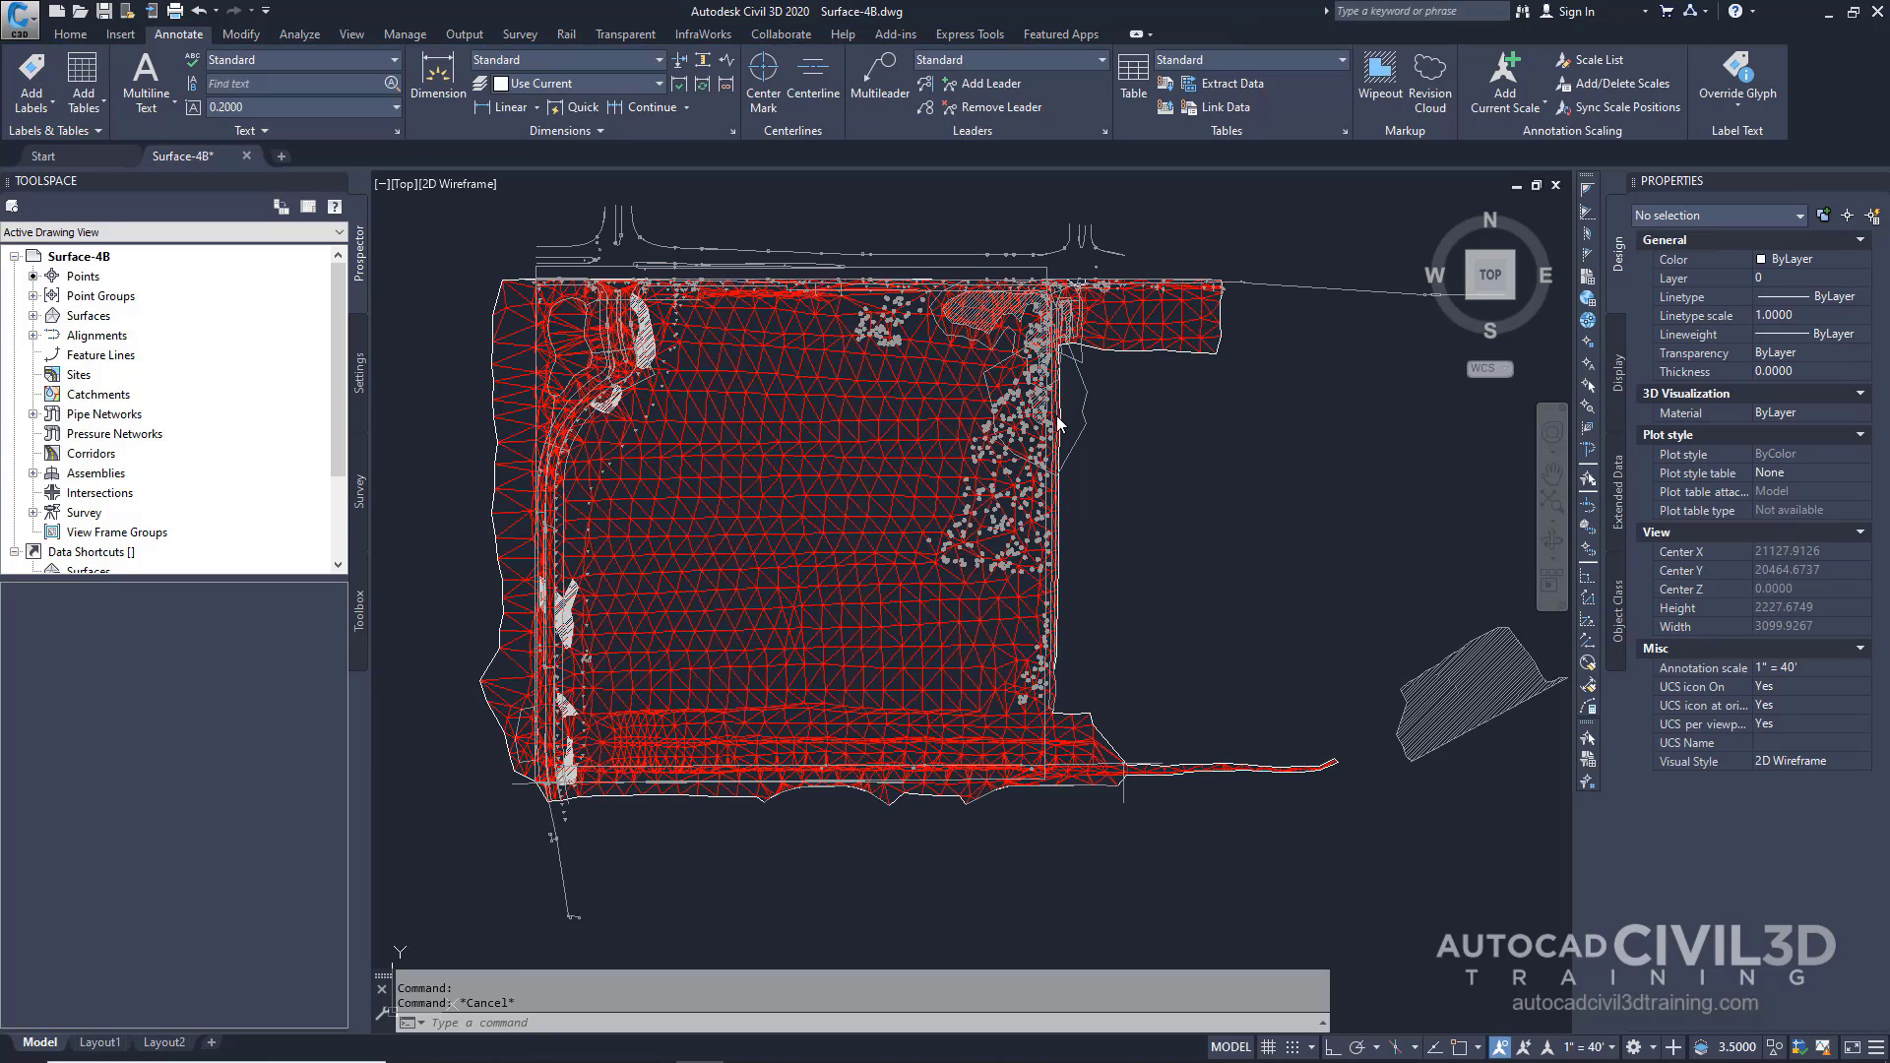
middle_click_drag(1192, 363, 1186, 371)
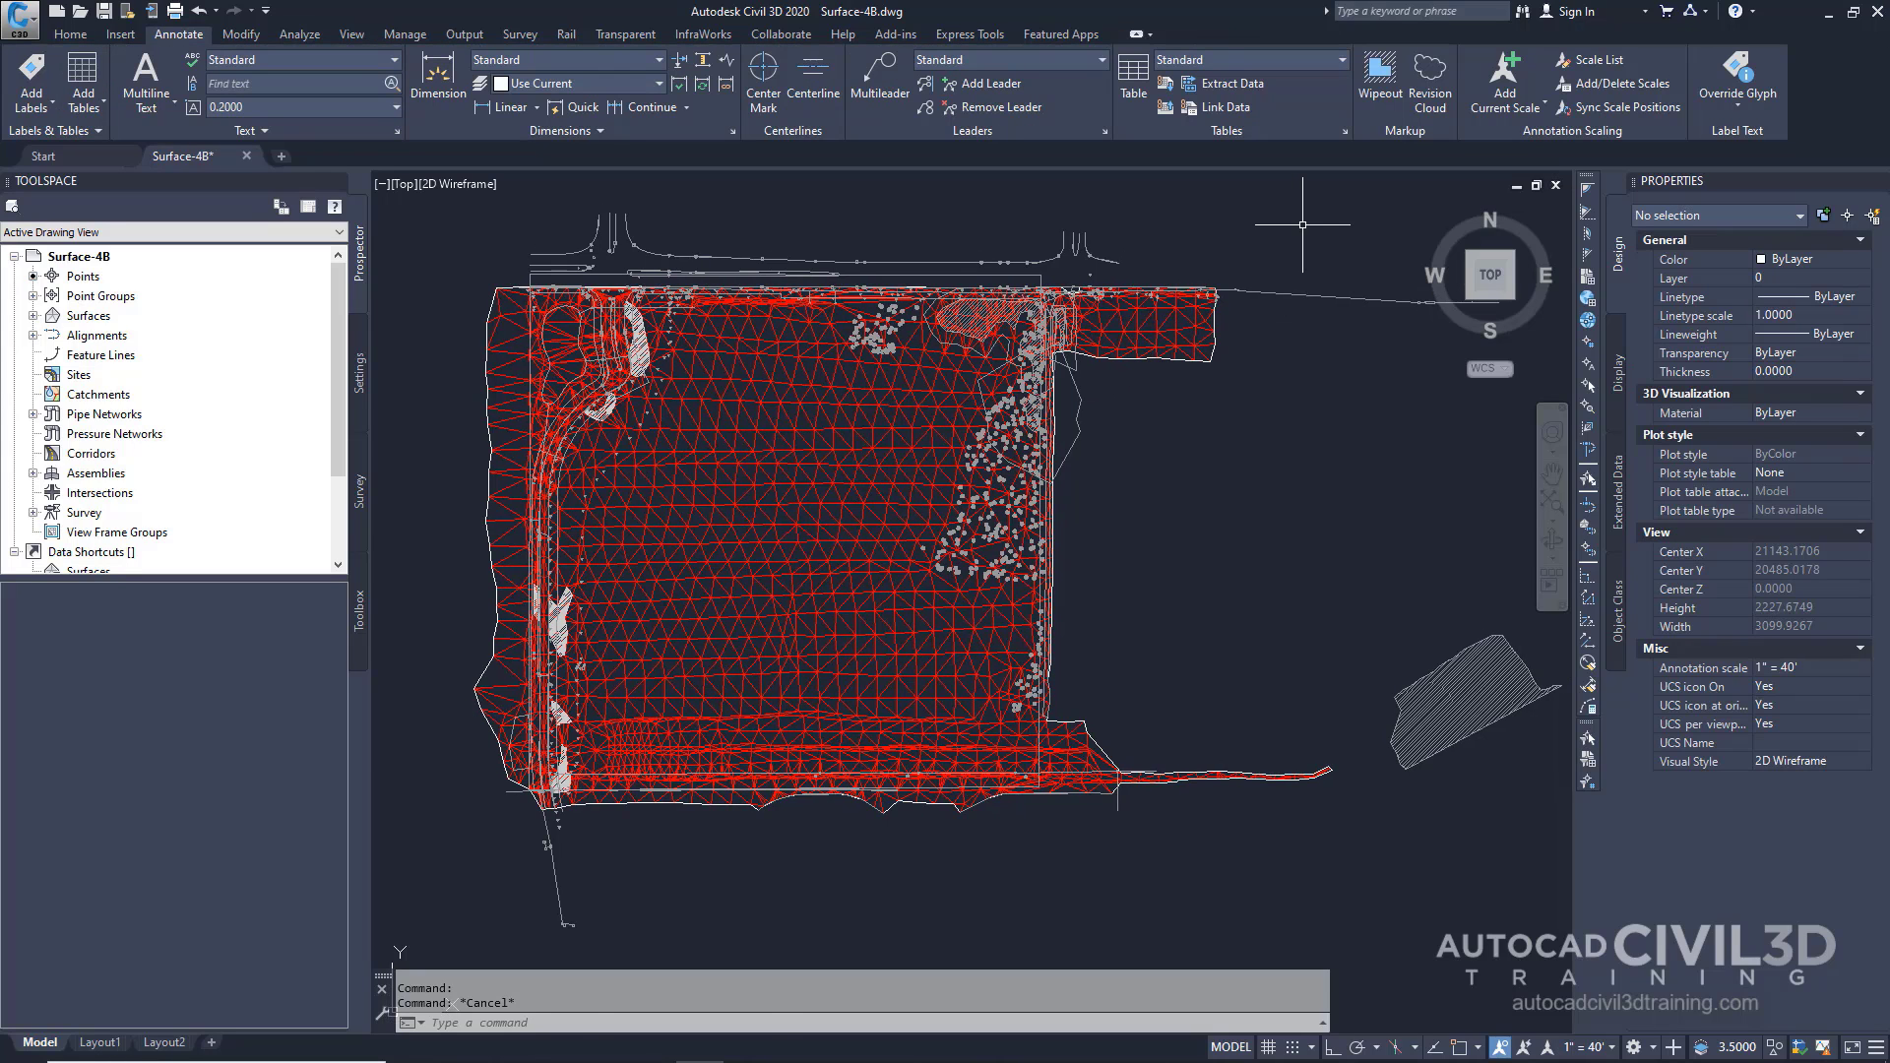
left_click(1302, 223)
left_click(1282, 301)
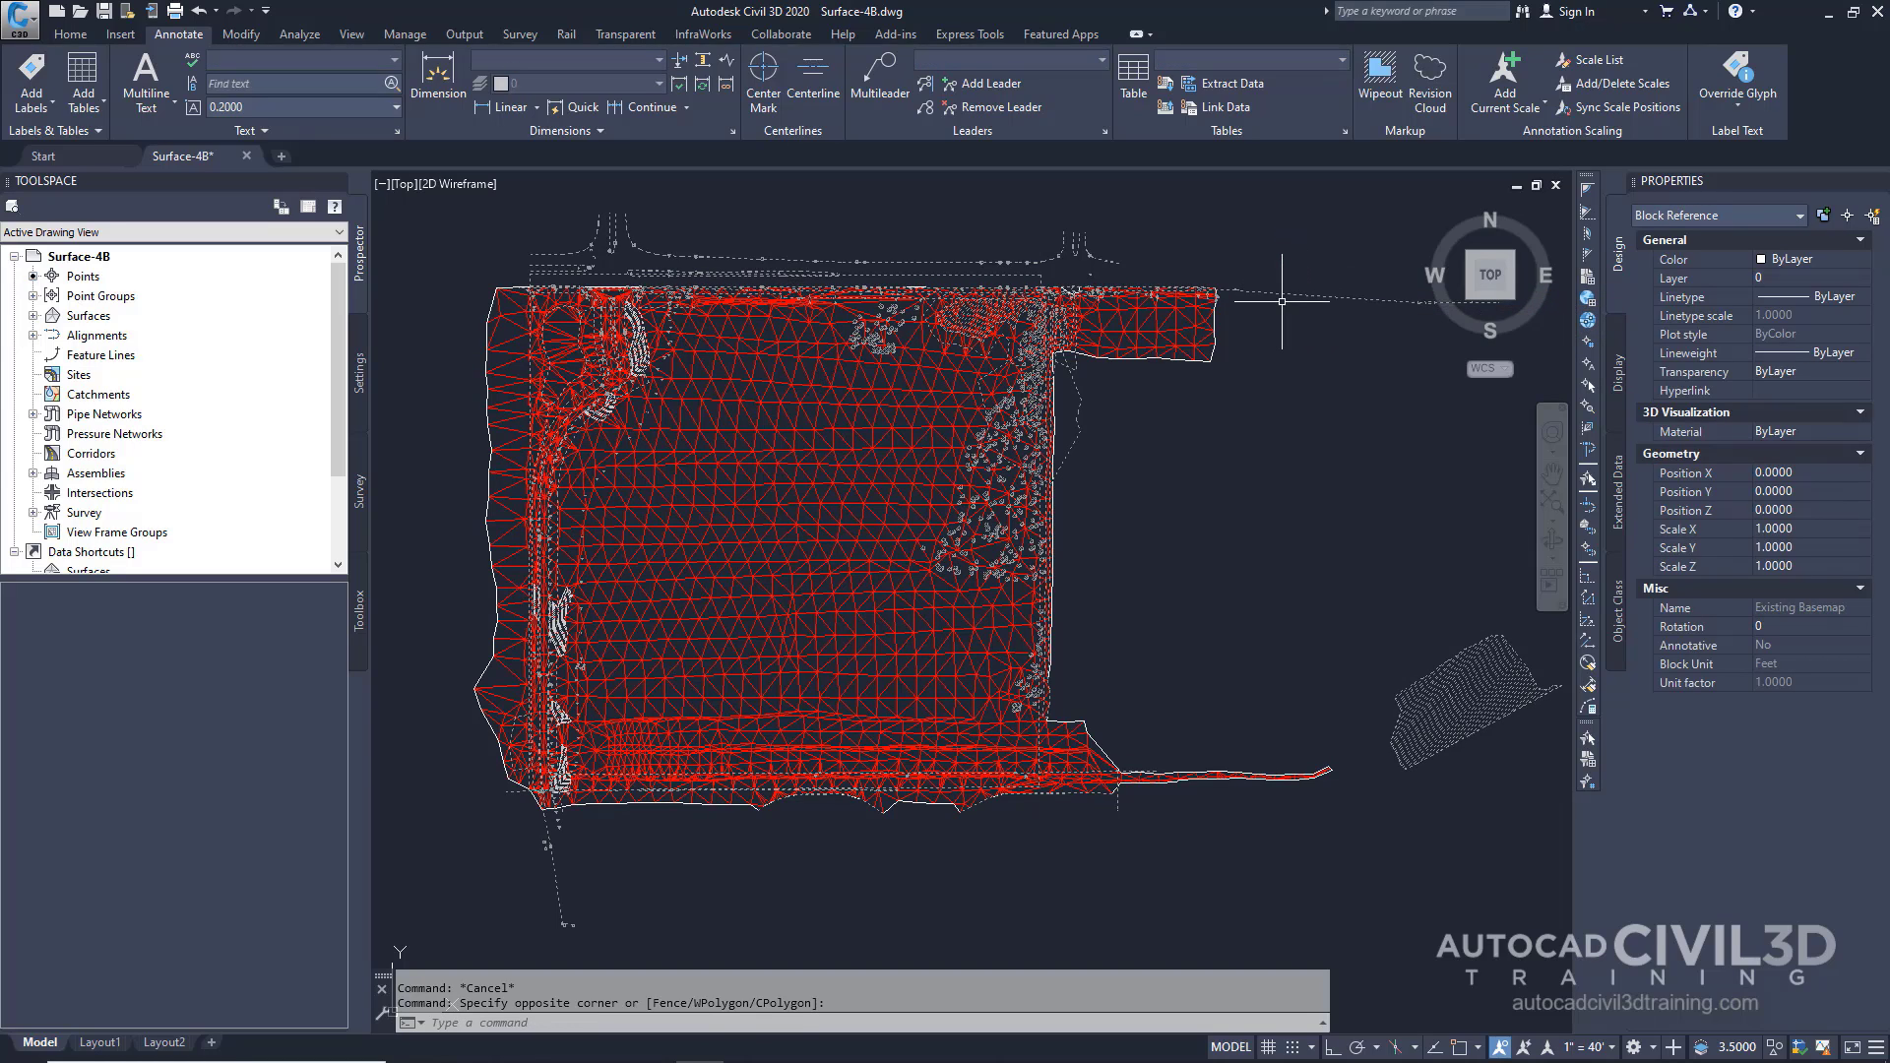
key("Escape")
- Start Delete Line from the XGND surface's definition edits and select the edges crossing the north end of the northwest pond outline
scroll(544, 373, "up", 5)
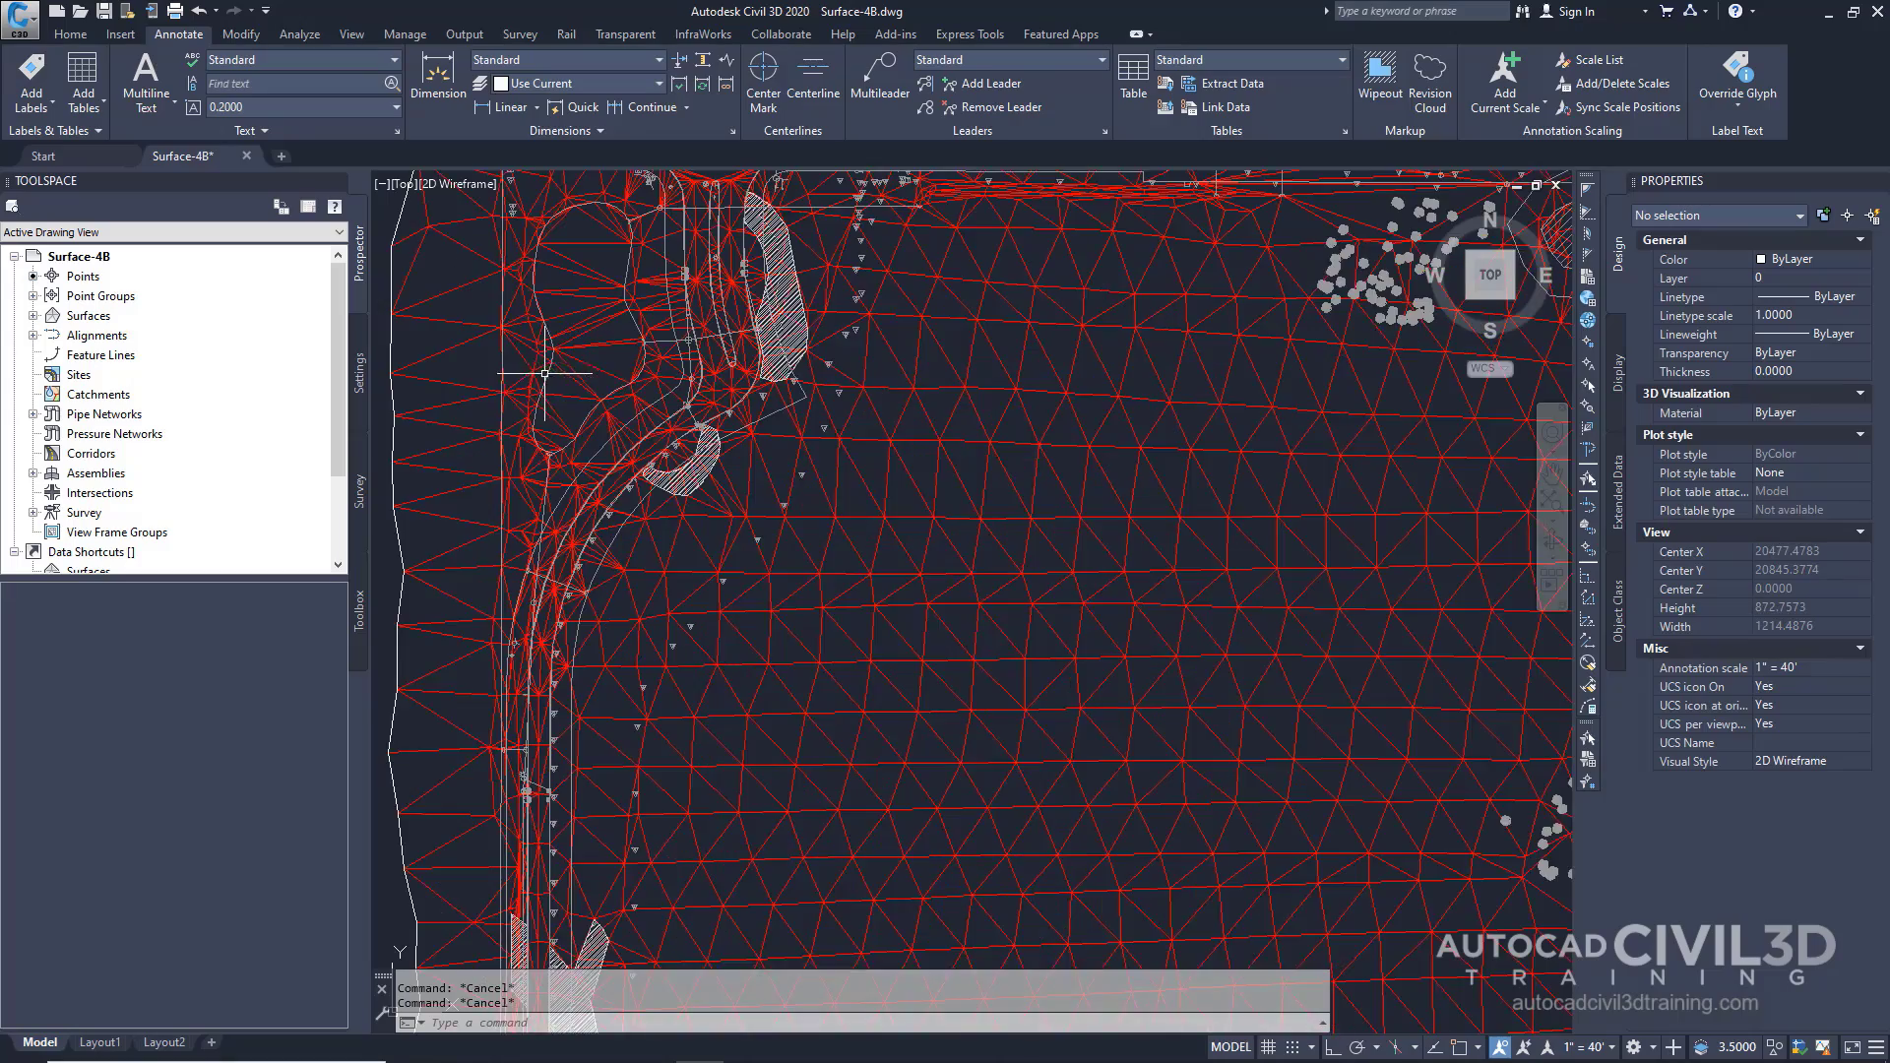
middle_click_drag(545, 373, 733, 501)
scroll(725, 498, "up", 2)
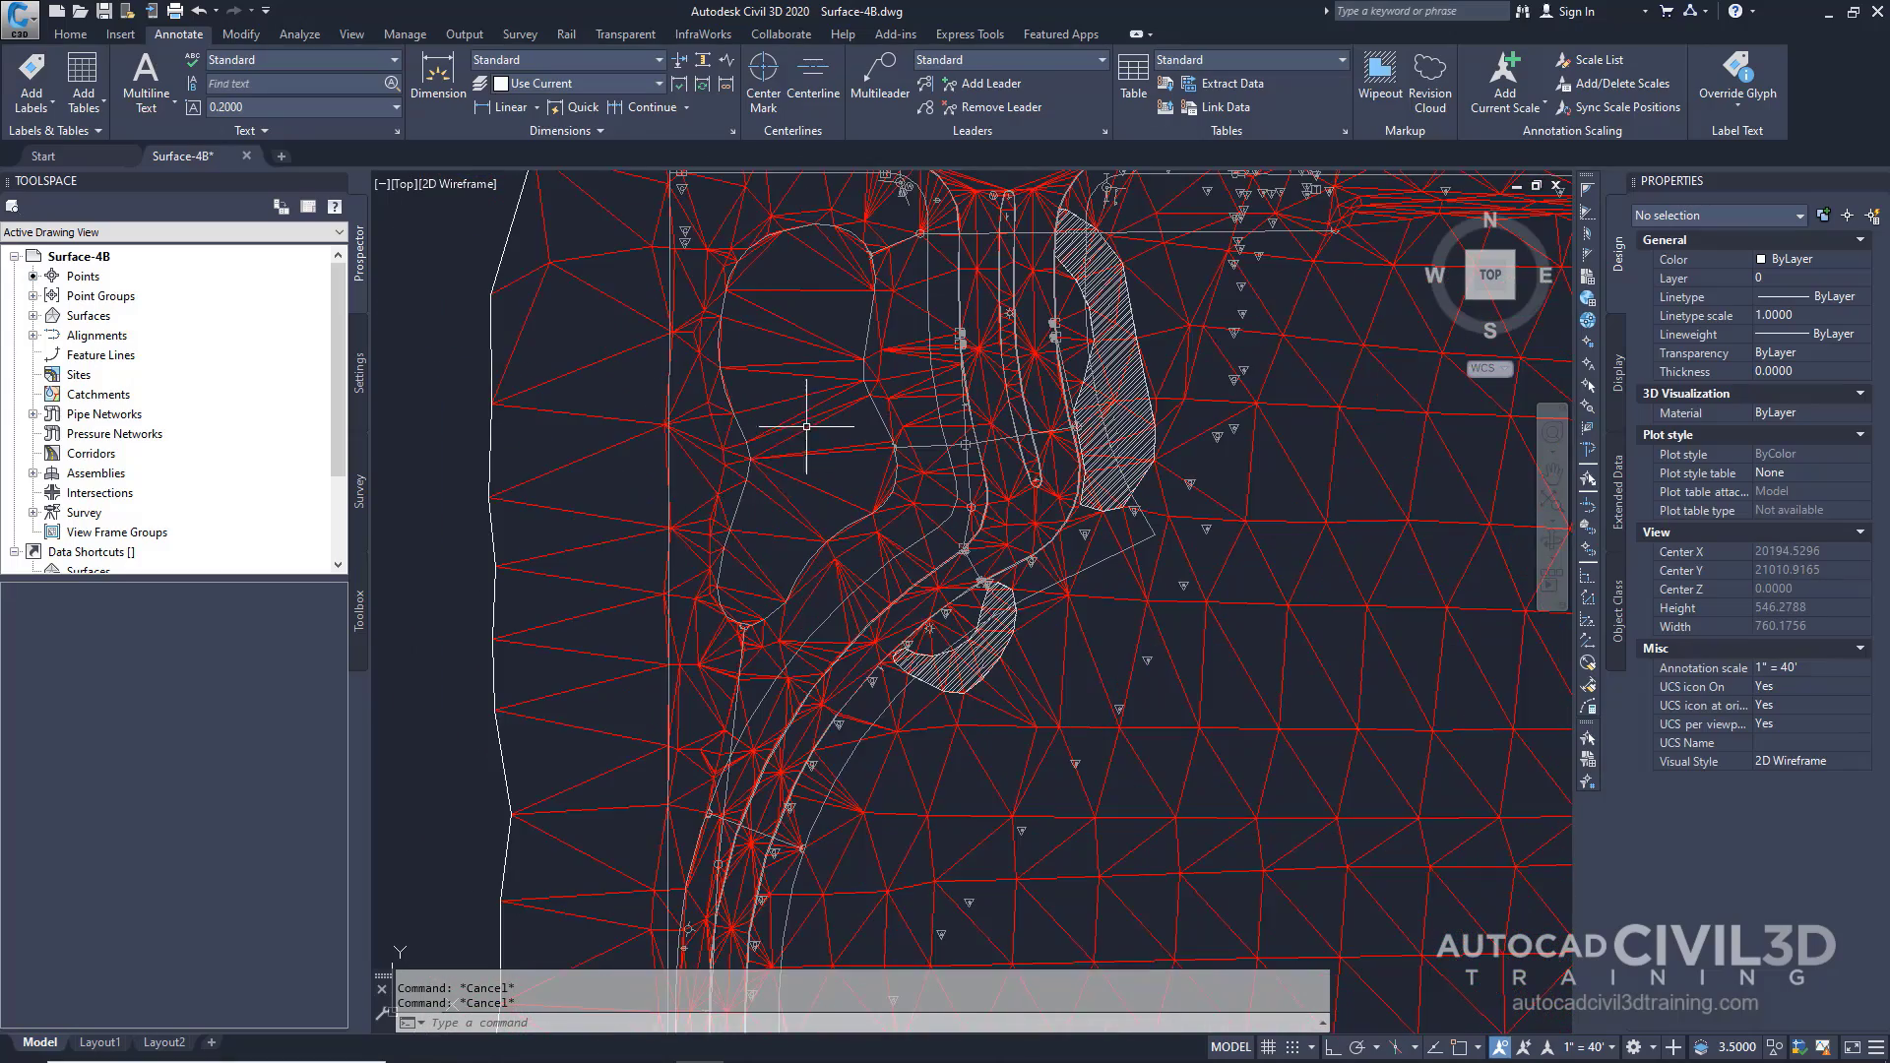
middle_click_drag(807, 427, 814, 575)
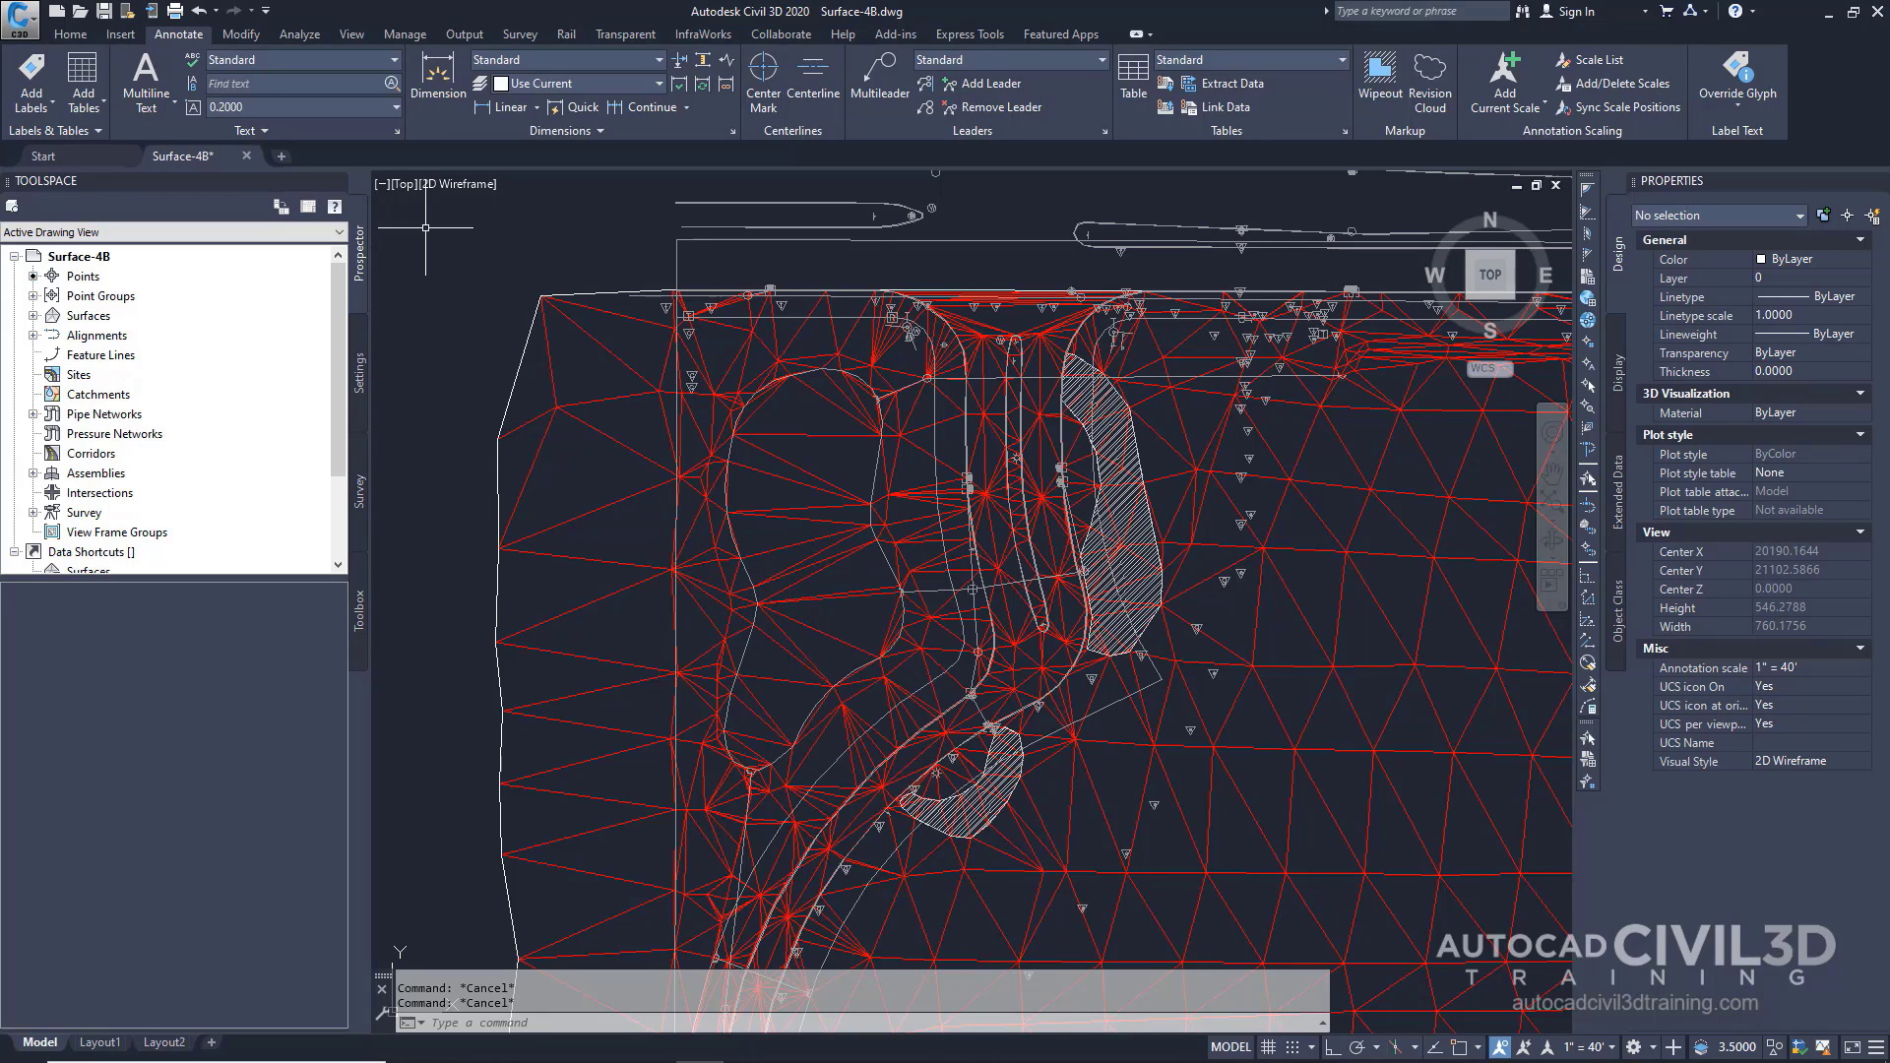
left_click(33, 316)
left_click(52, 336)
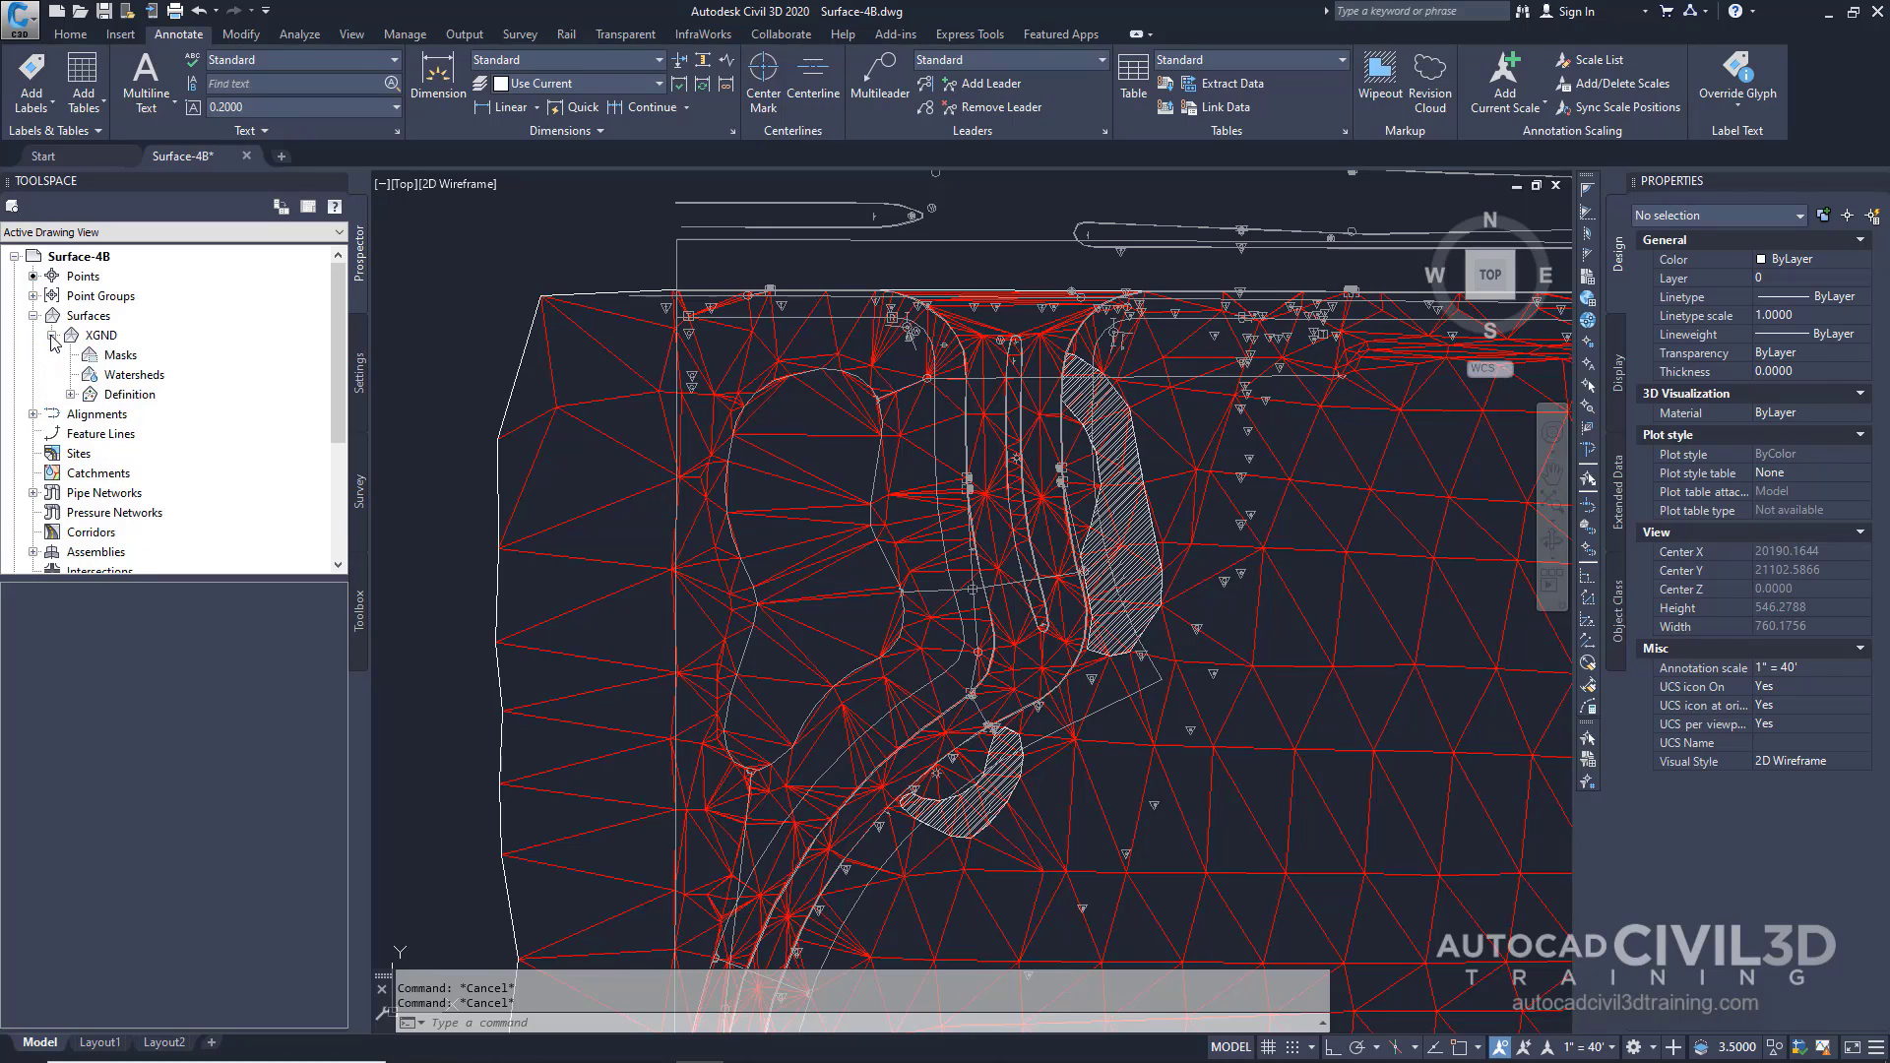
left_click(71, 395)
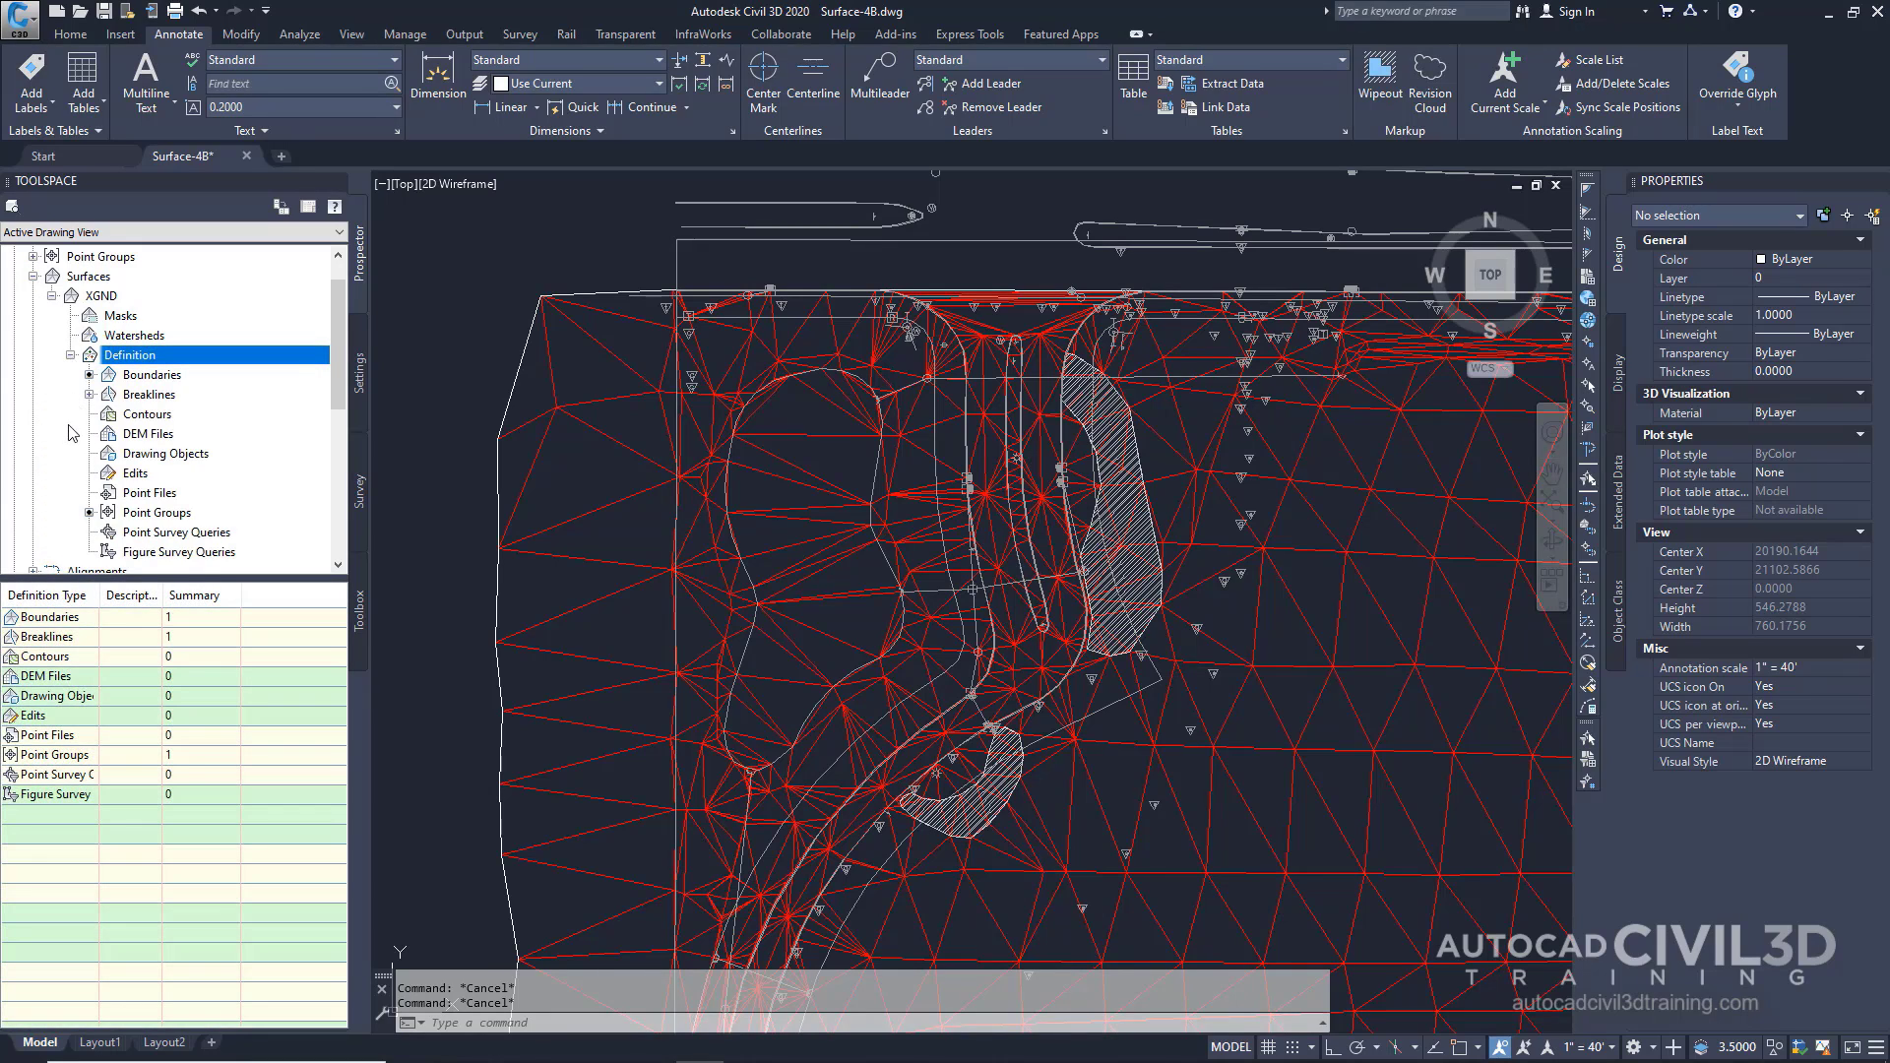
right_click(139, 476)
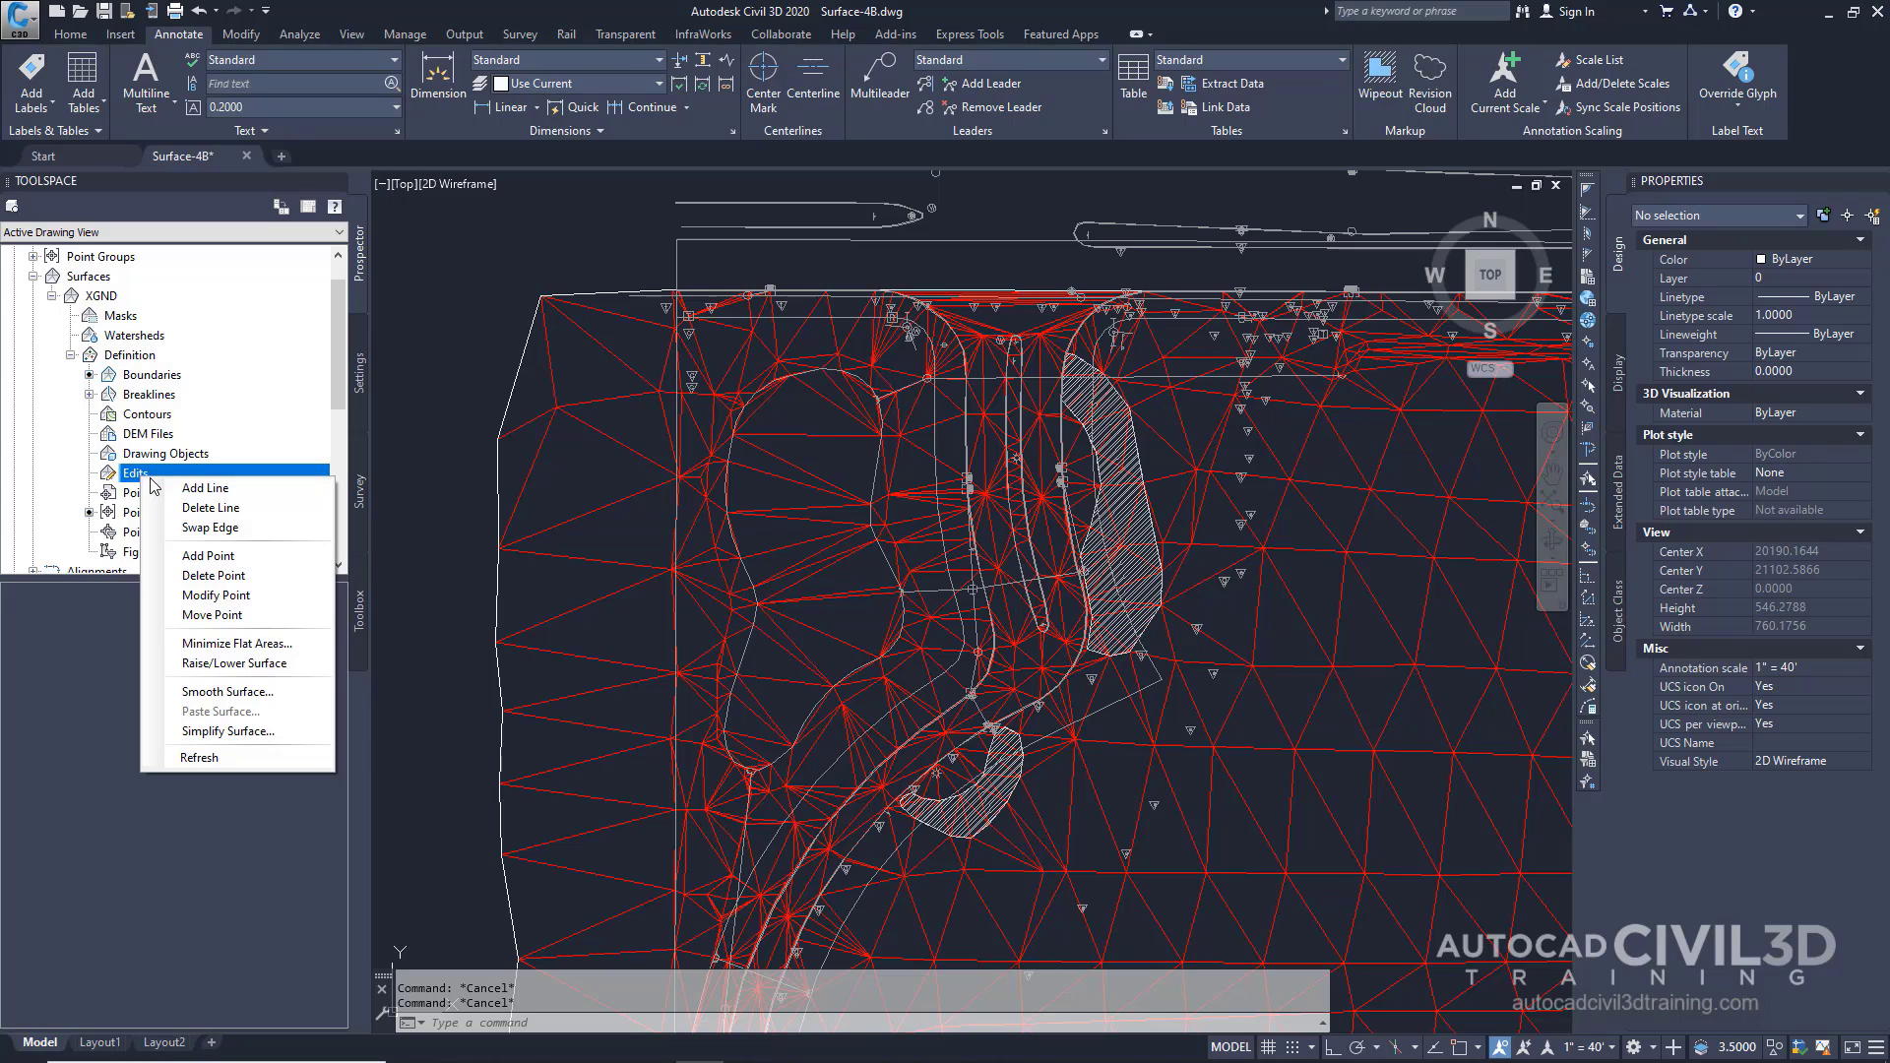
left_click(261, 514)
scroll(761, 487, "up", 2)
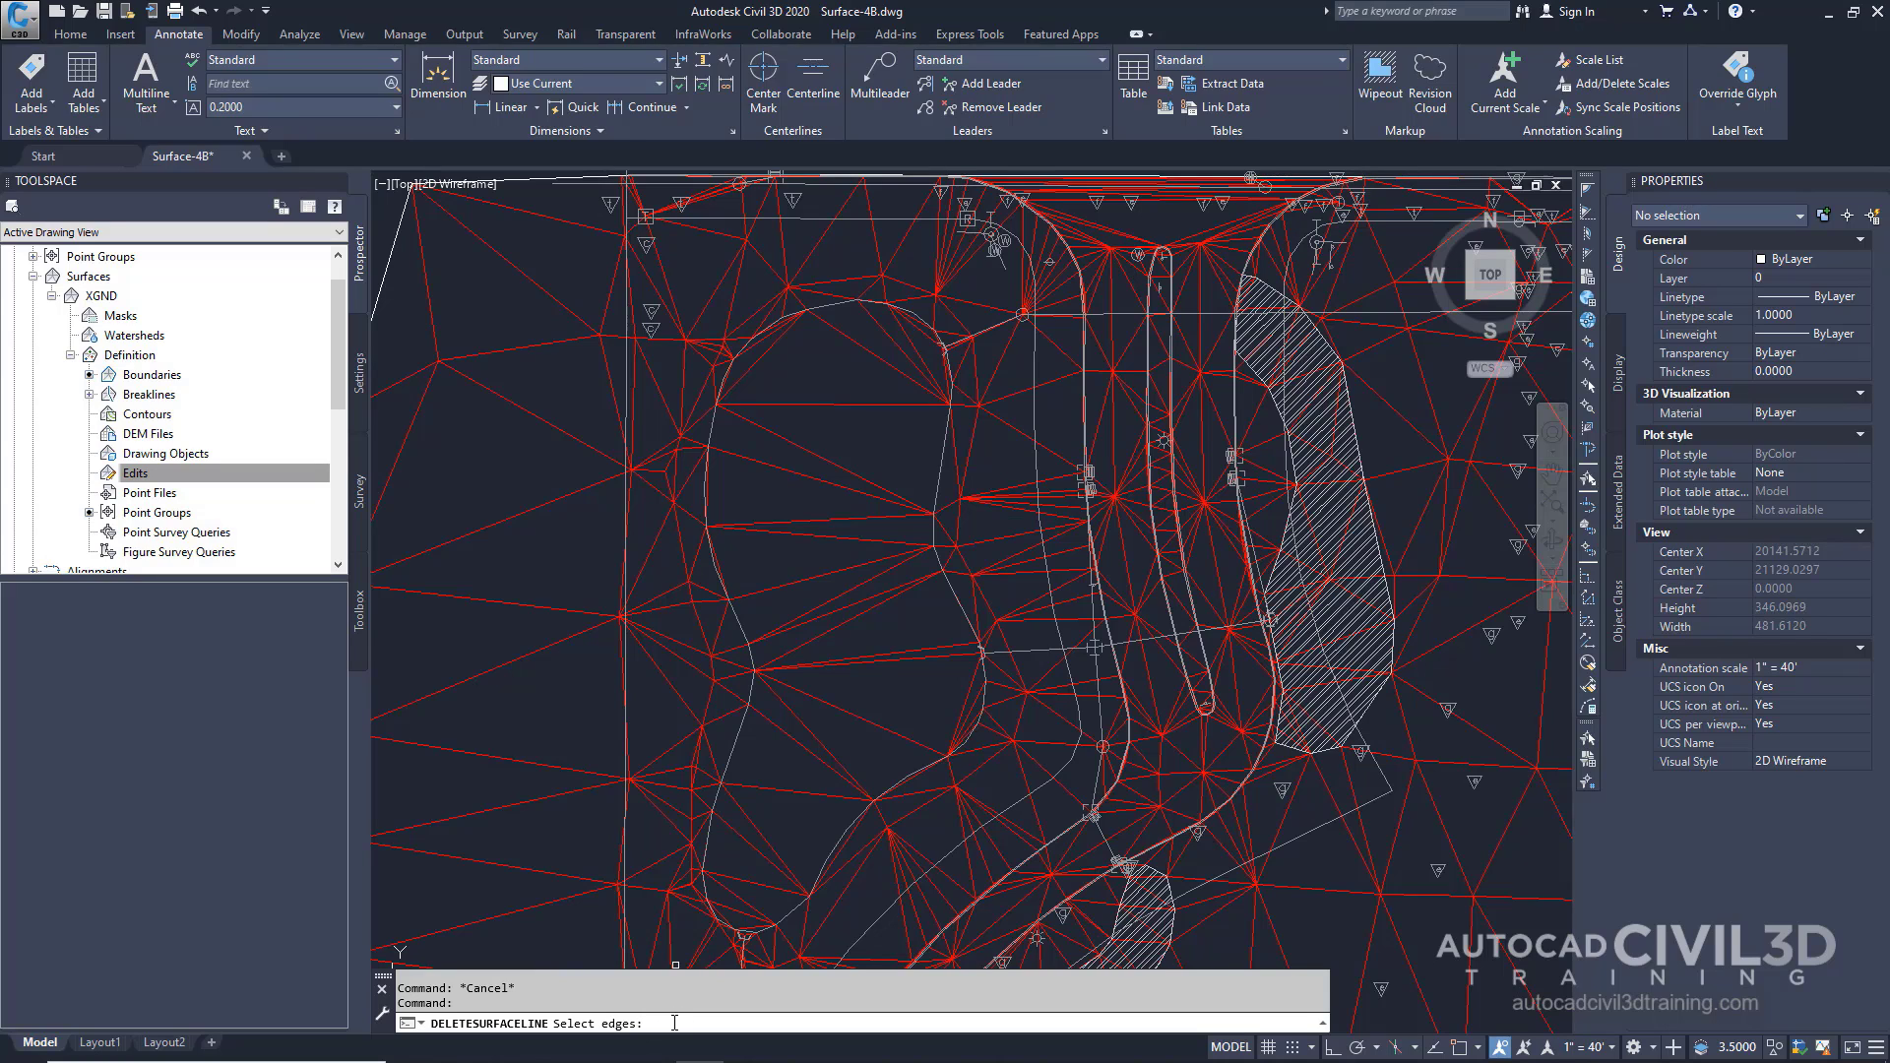
scroll(926, 333, "up", 2)
left_click(935, 317)
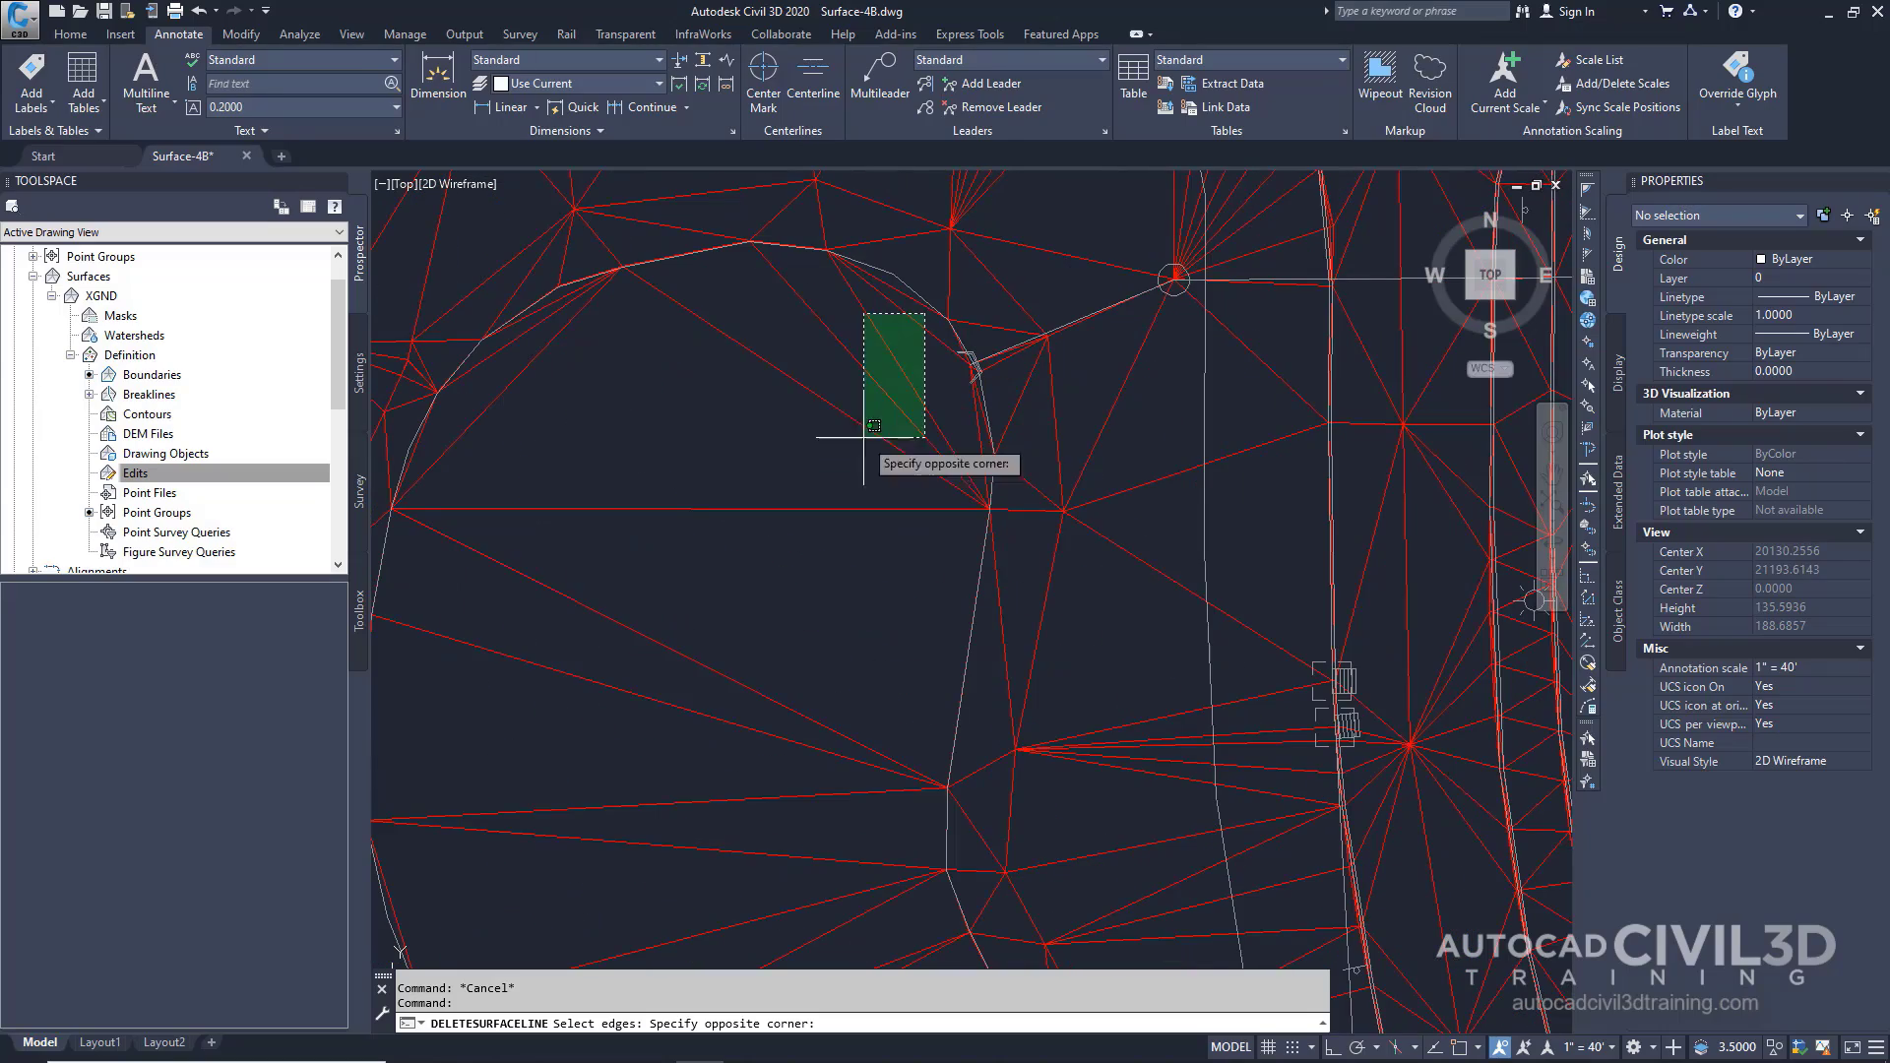
left_click(794, 457)
- Add the triangle edges crossing the middle and the southern end of the pond outline to the Delete Line selection
scroll(794, 457, "down", 2)
middle_click_drag(795, 457, 829, 269)
left_click(827, 272)
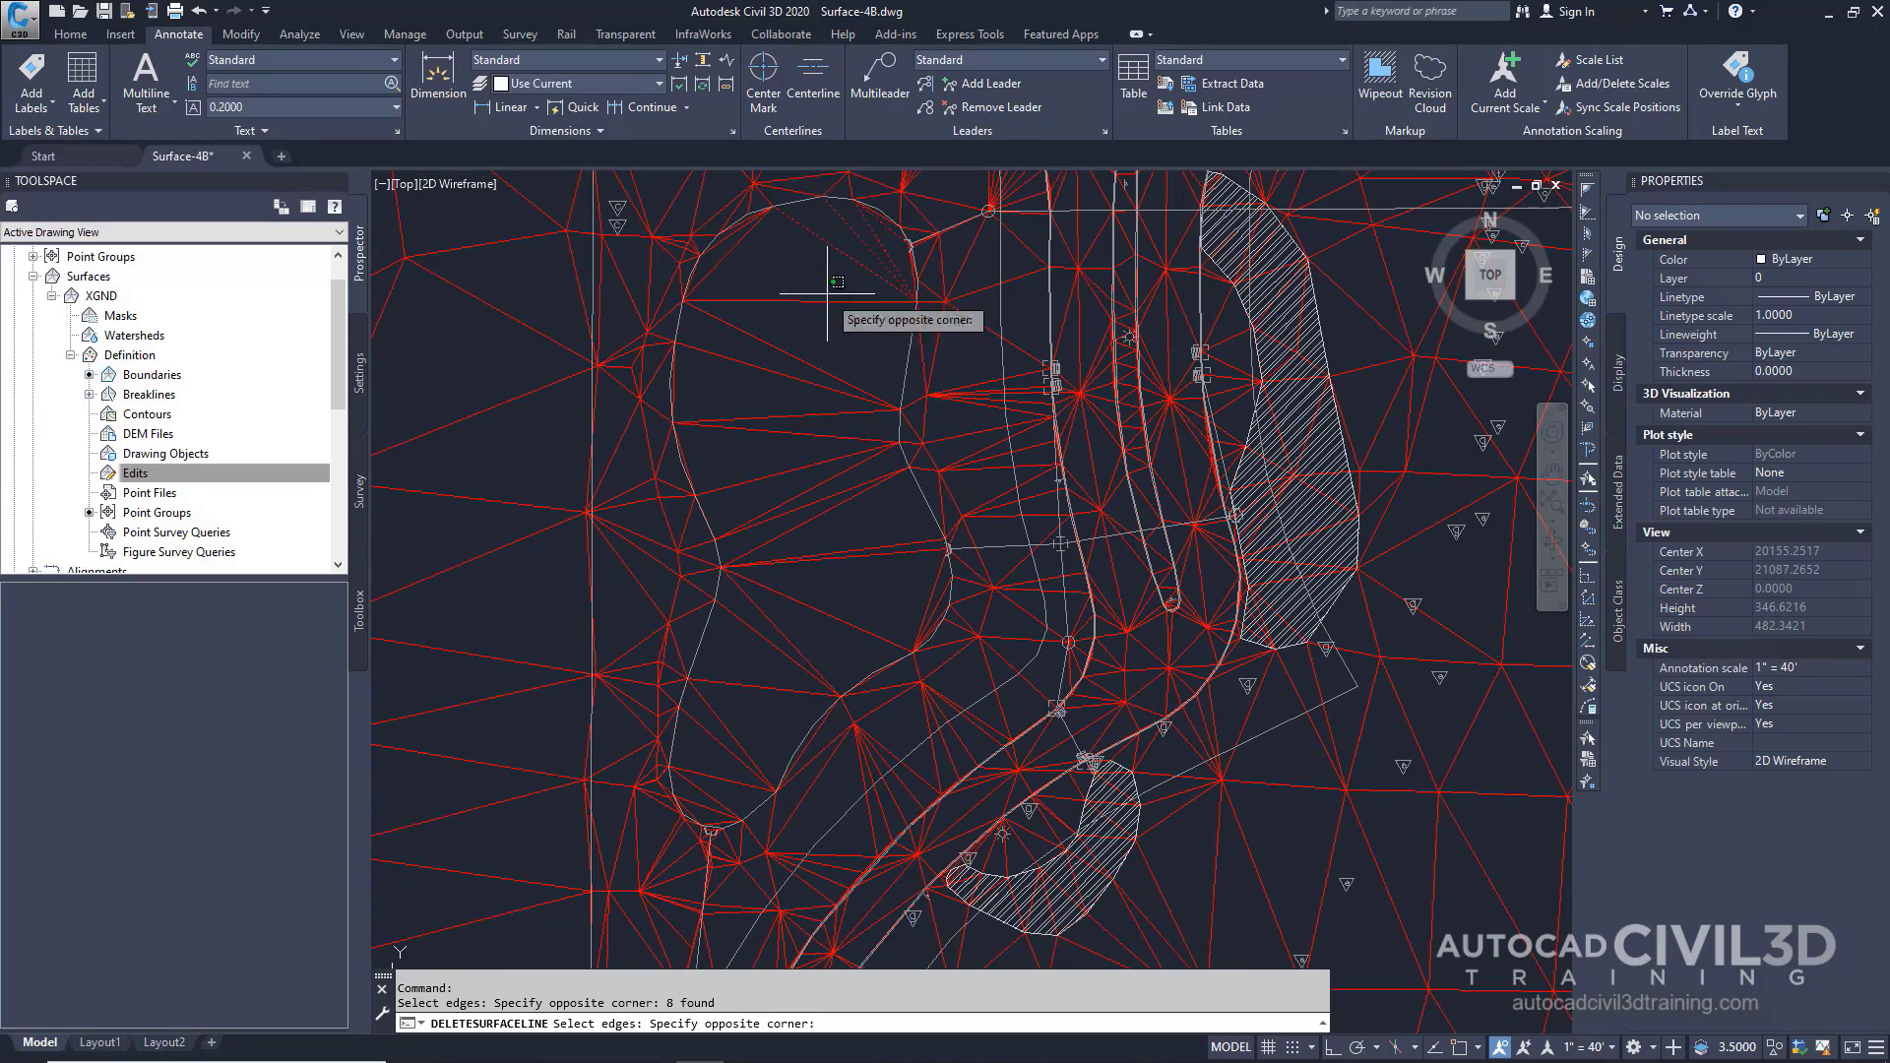
left_click(800, 544)
left_click(831, 523)
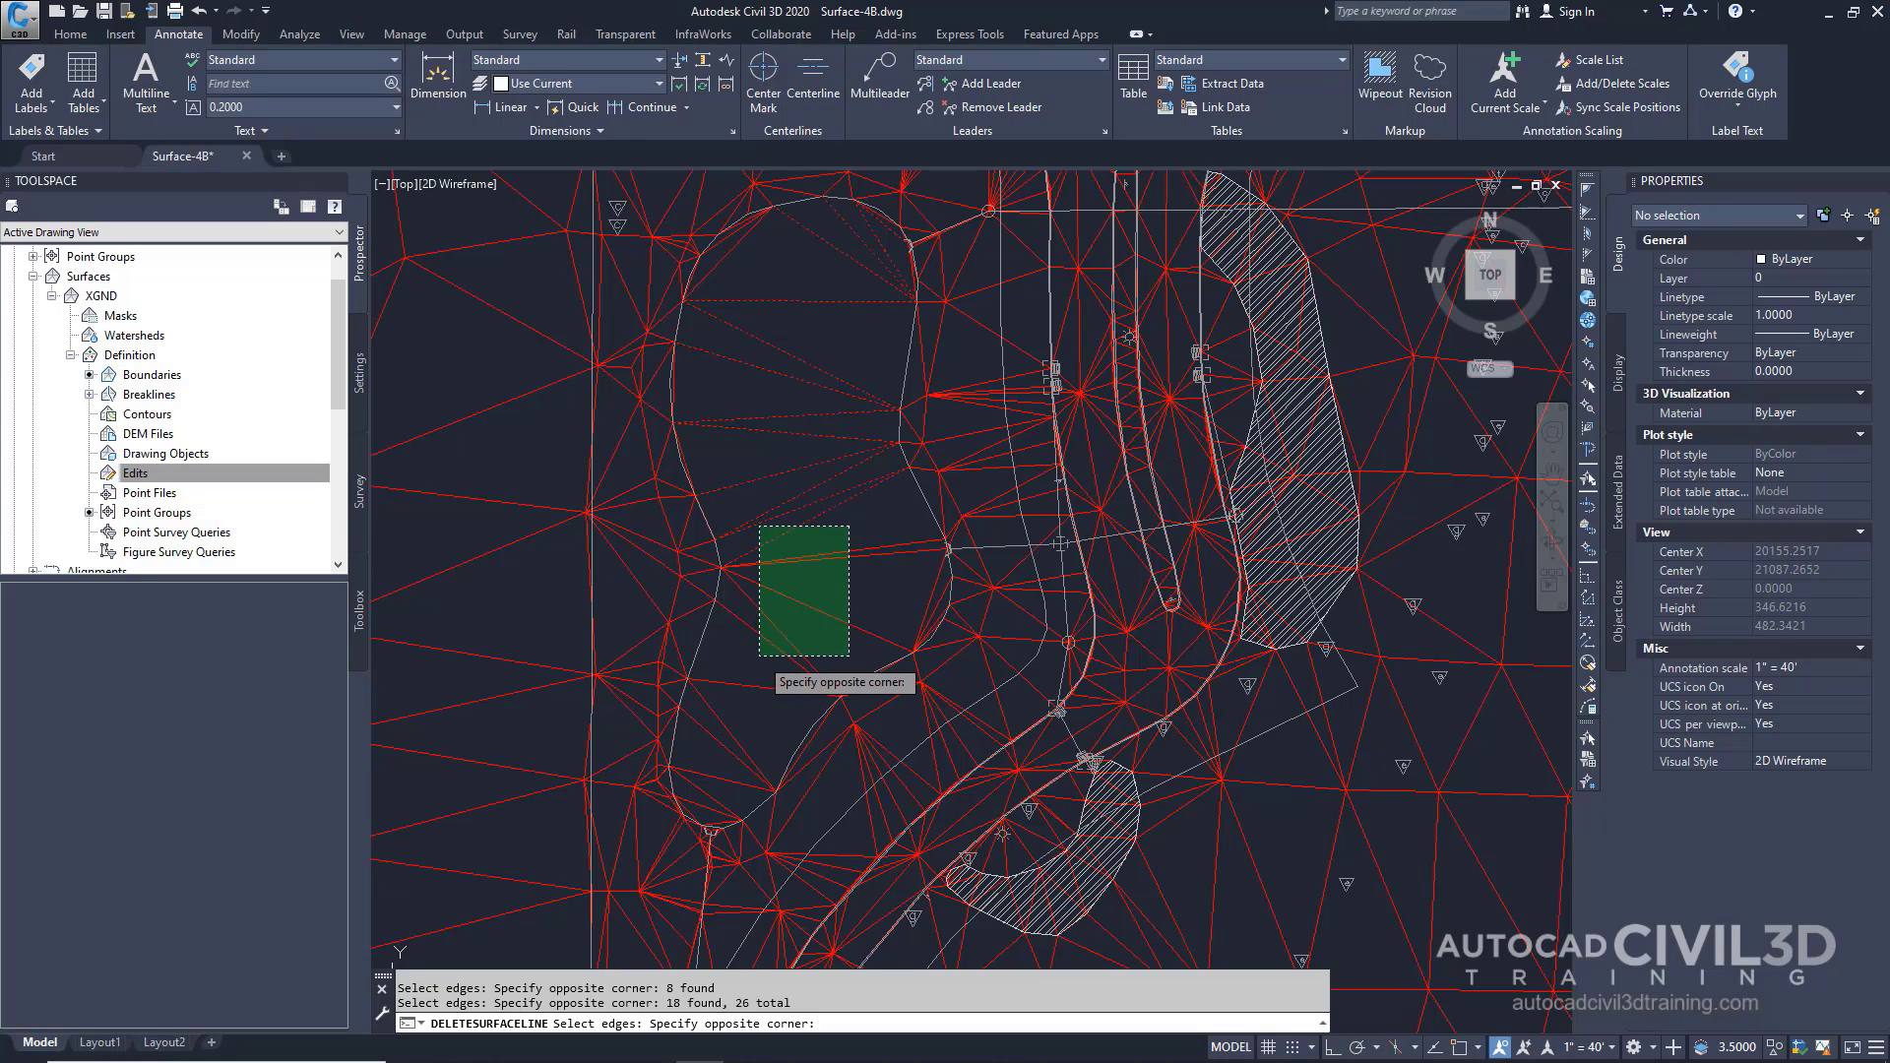
left_click(743, 668)
left_click(744, 675)
left_click(719, 788)
scroll(719, 787, "up", 6)
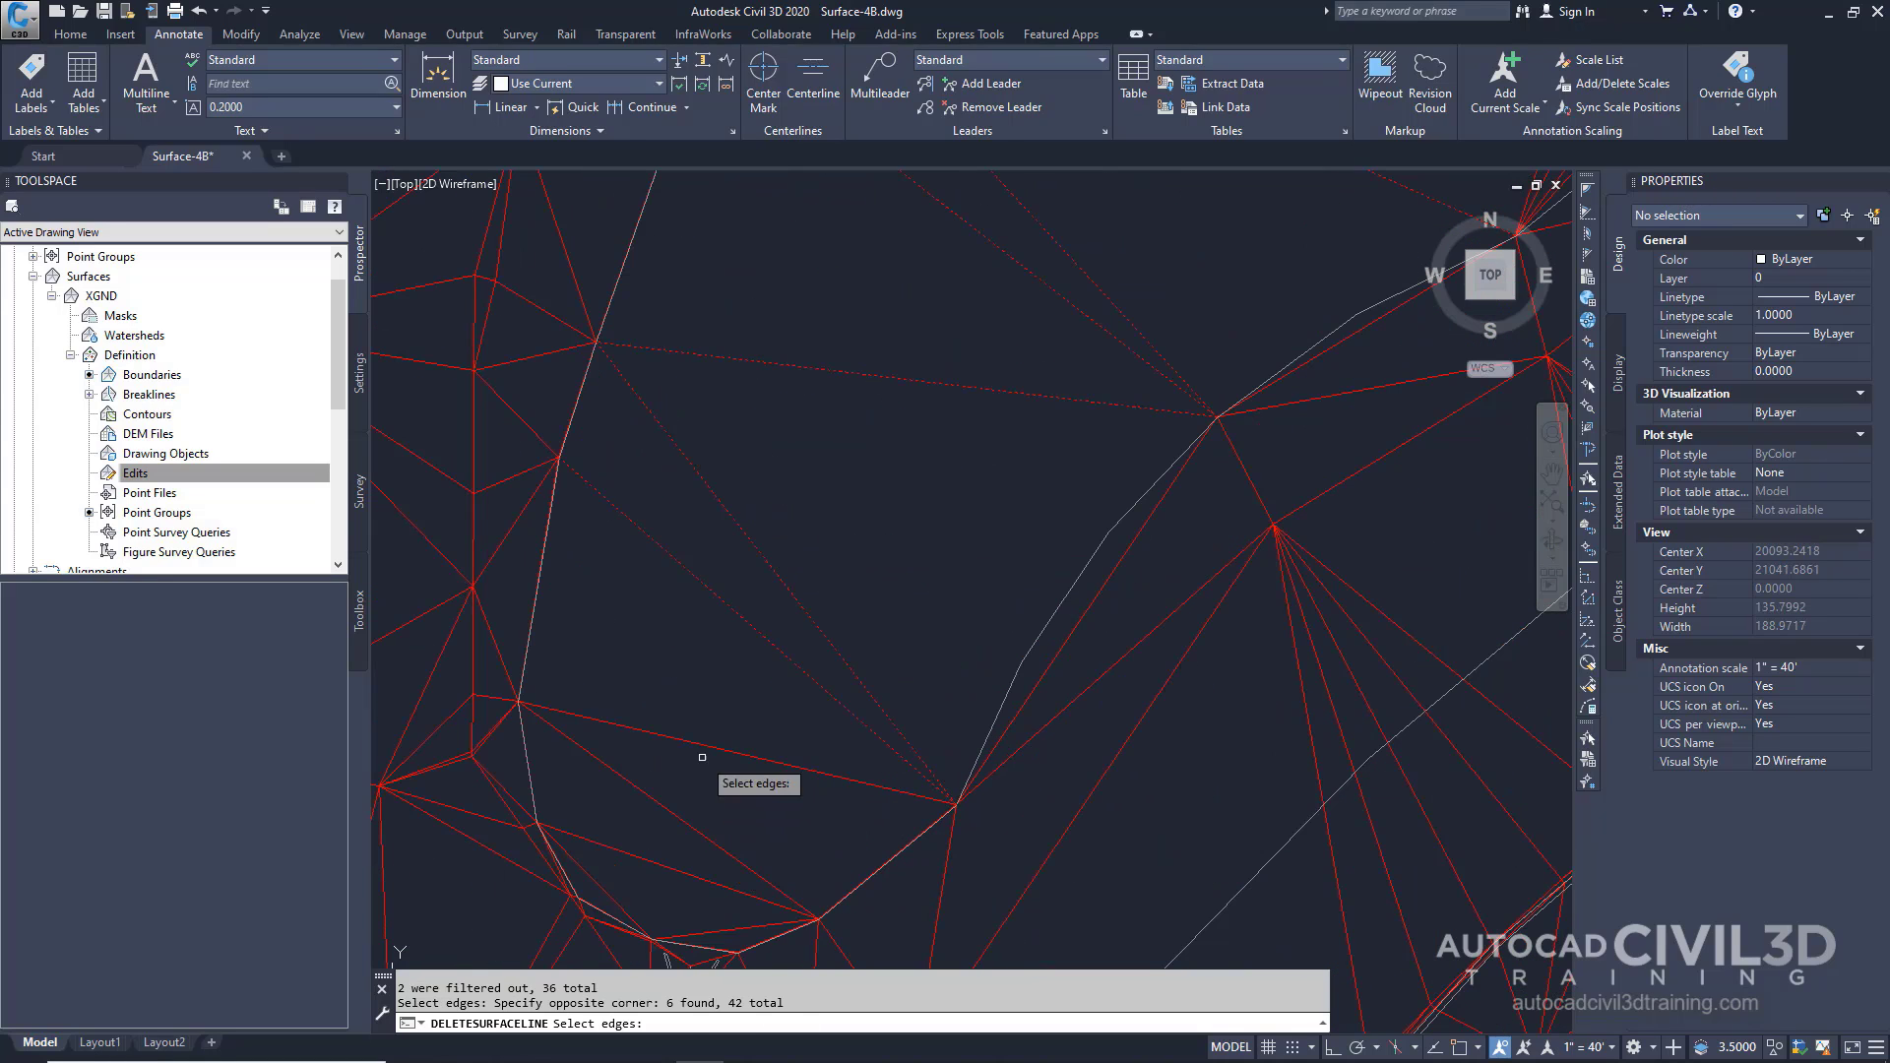
left_click(703, 707)
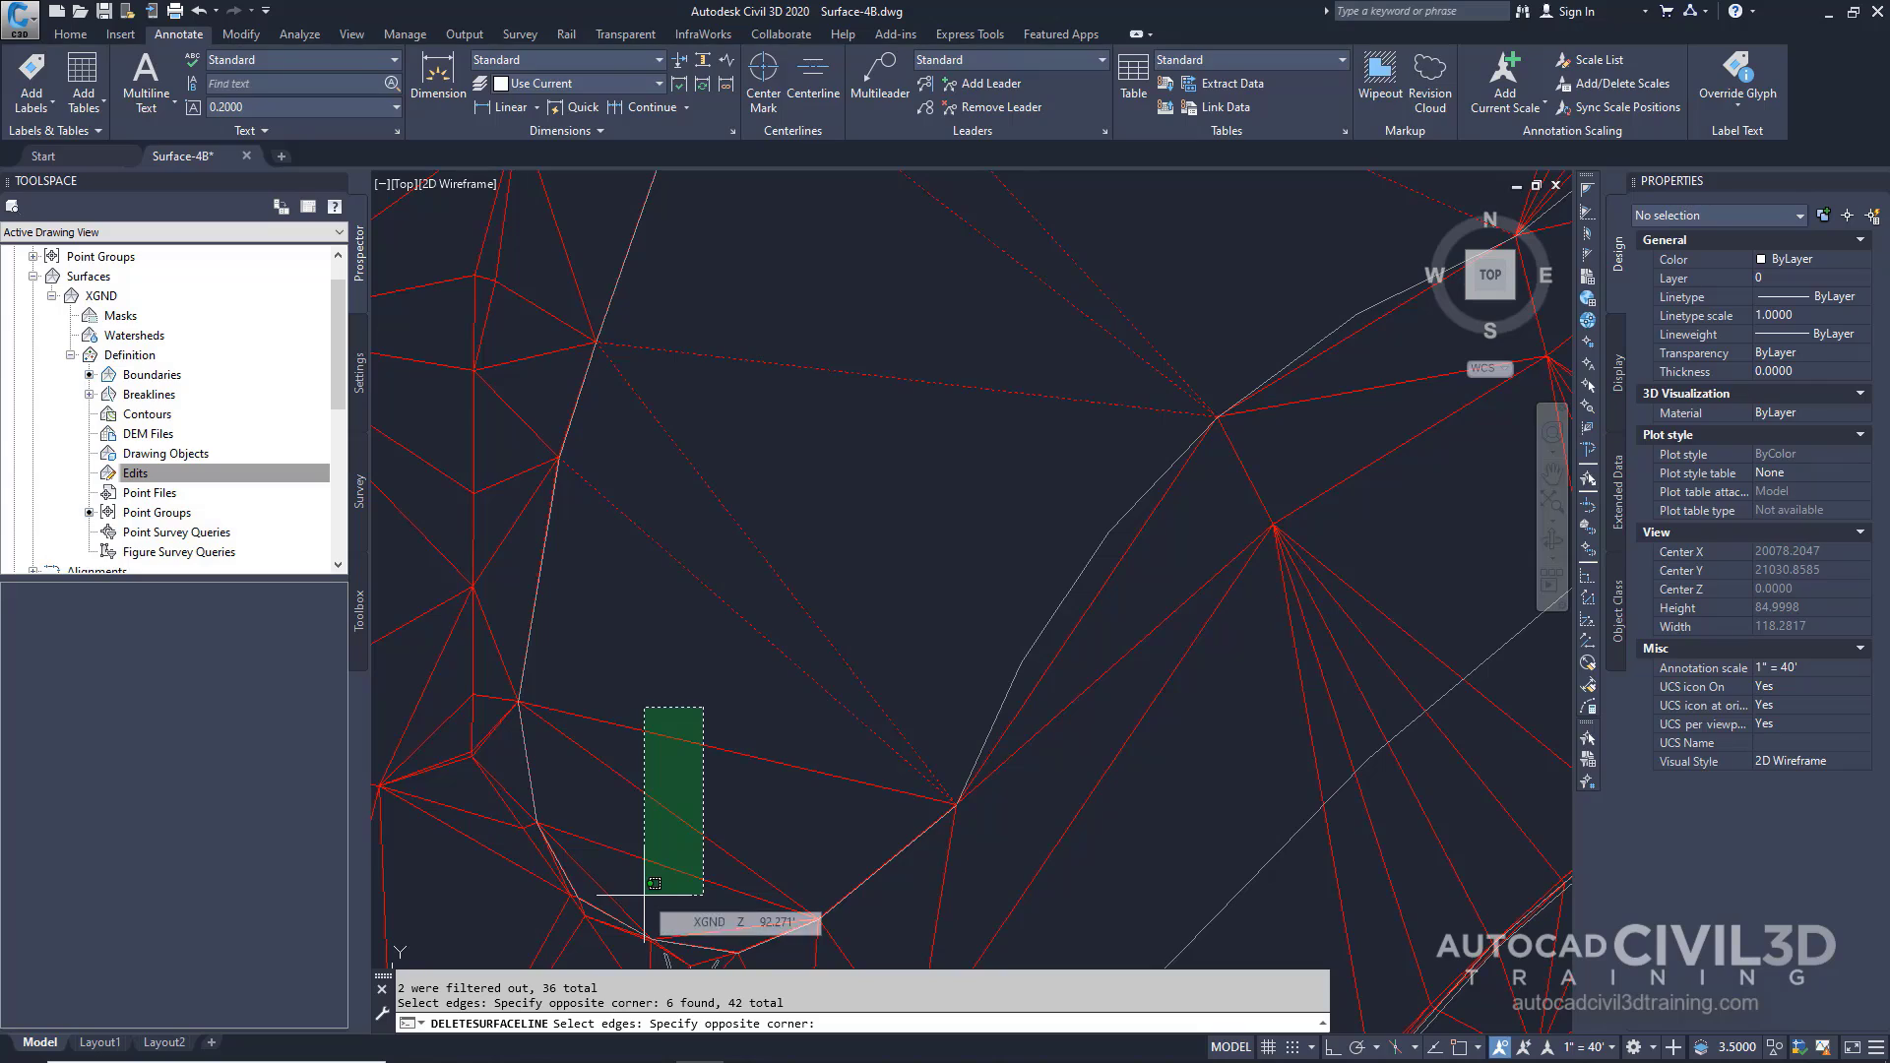
left_click(644, 895)
- Select the remaining edges along the pond outline's east bulge and northwest curve, and delete all selected surface lines
scroll(667, 859, "down", 4)
scroll(844, 649, "up", 5)
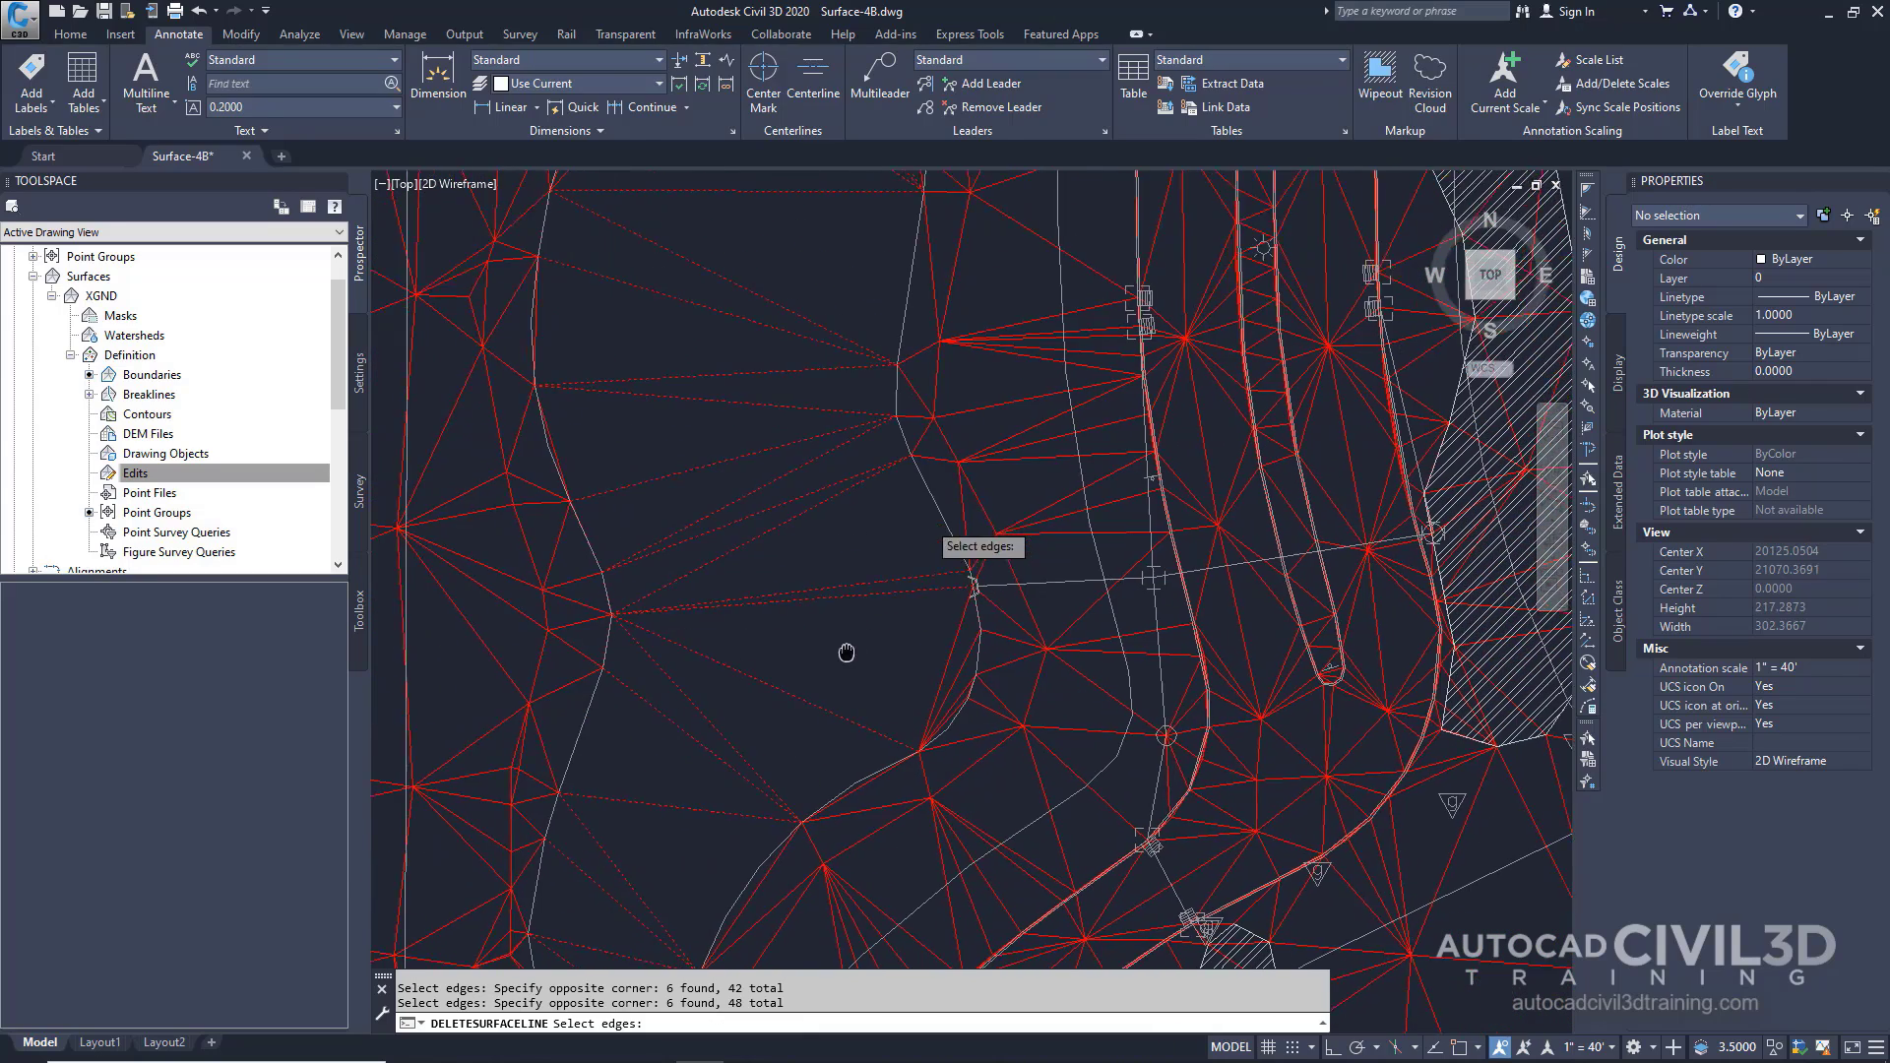
left_click(961, 638)
left_click(858, 854)
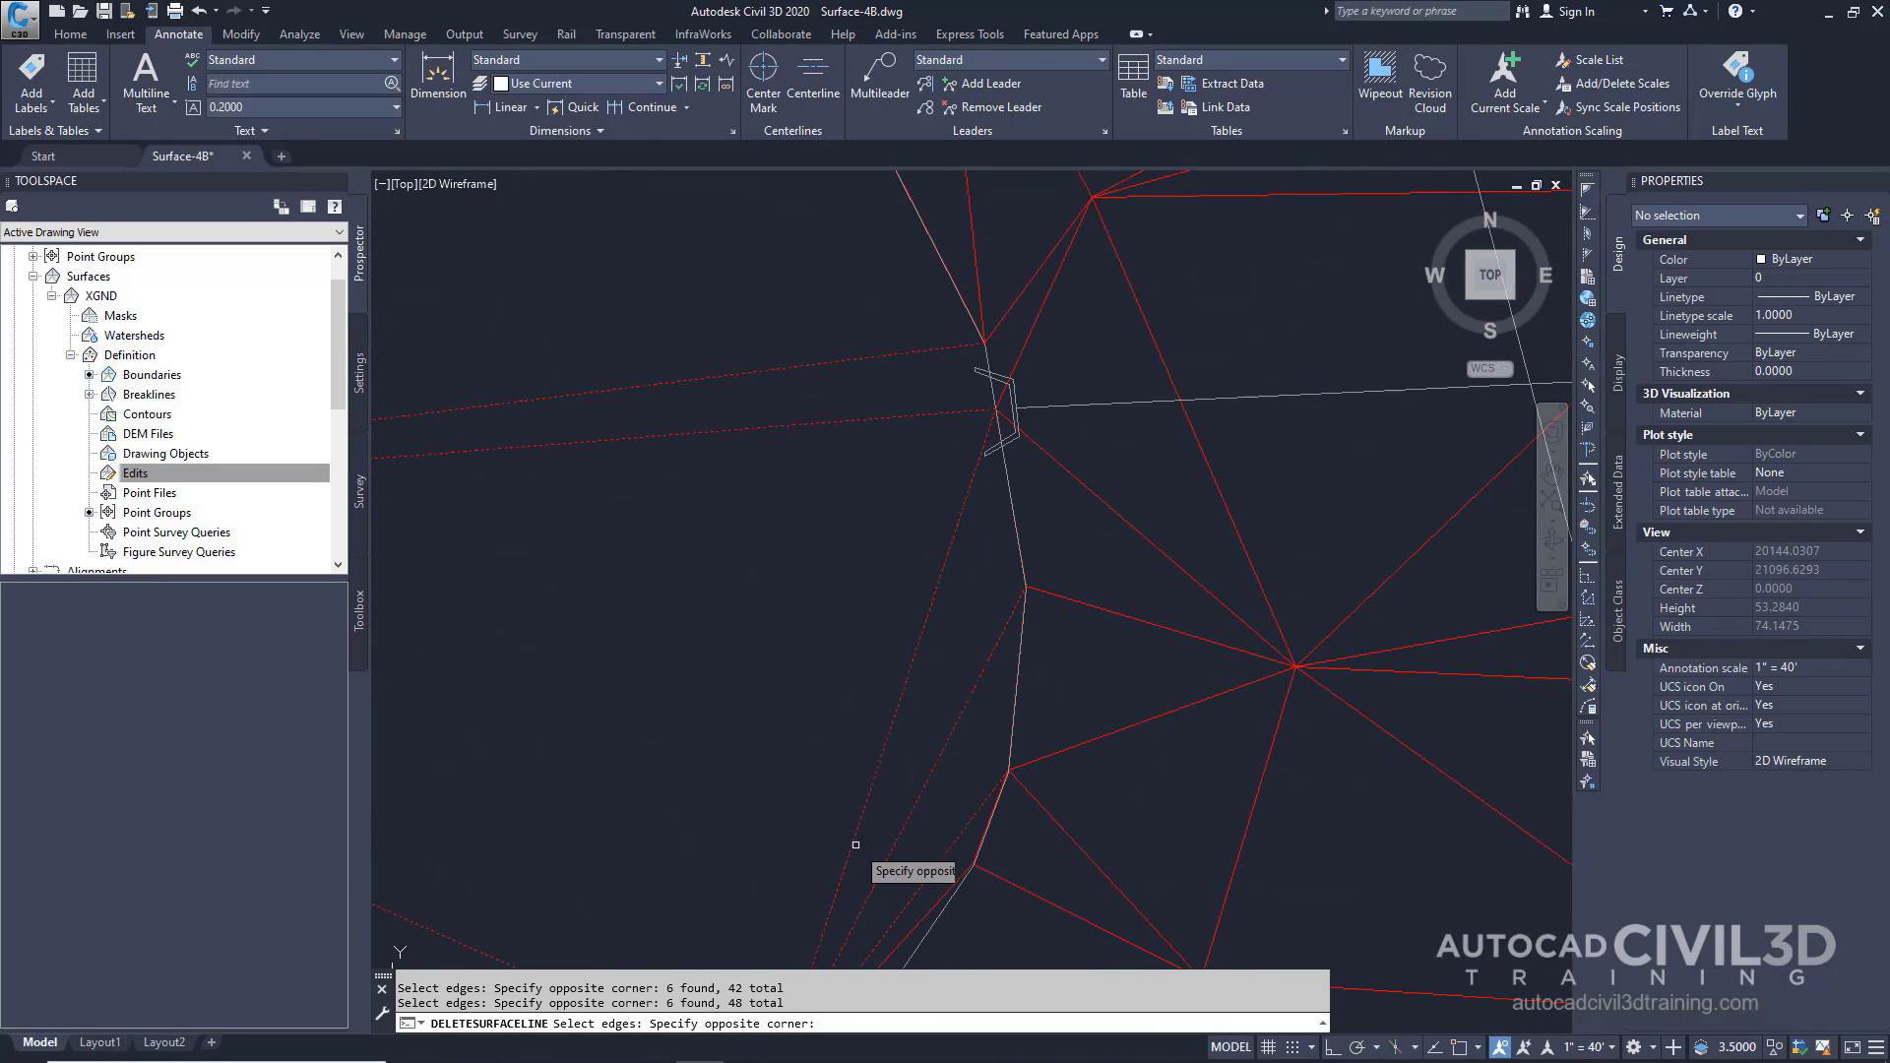
scroll(861, 723, "down", 5)
middle_click_drag(816, 451, 889, 412)
scroll(758, 335, "up", 6)
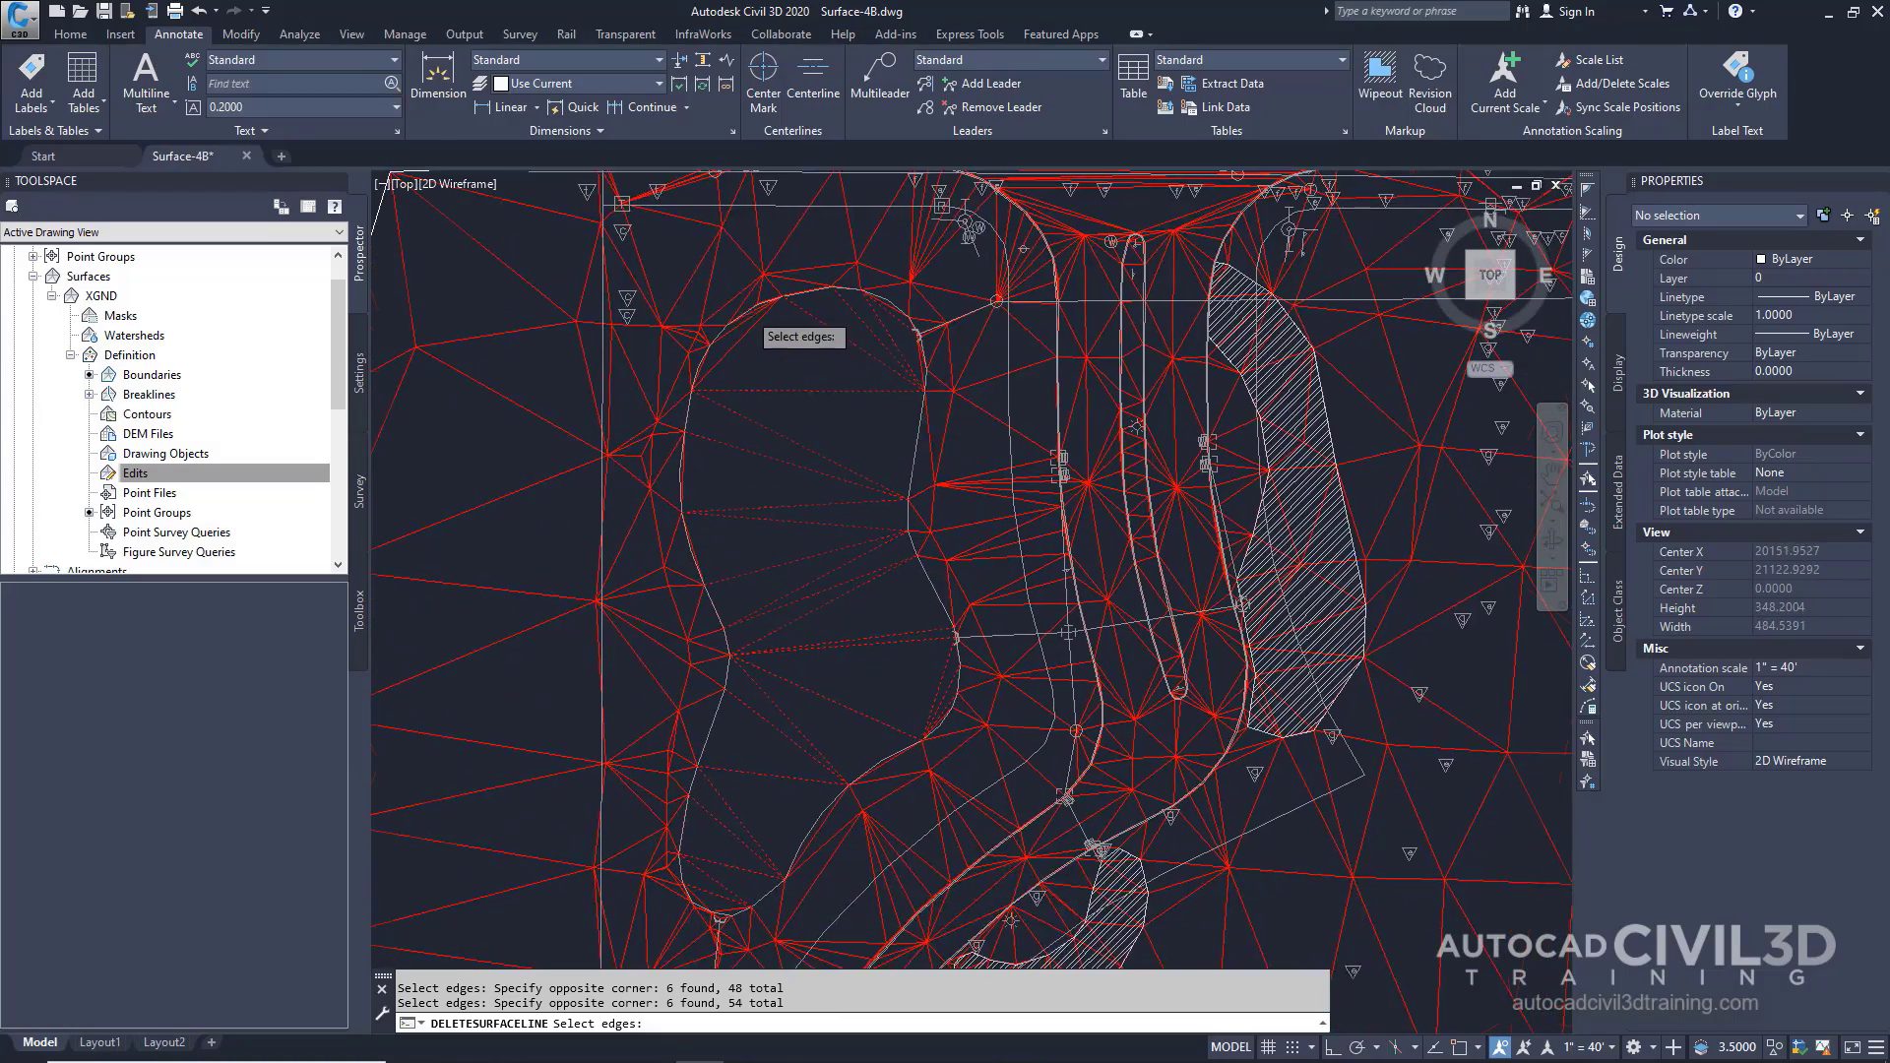
left_click(718, 333)
left_click(746, 479)
scroll(778, 462, "down", 5)
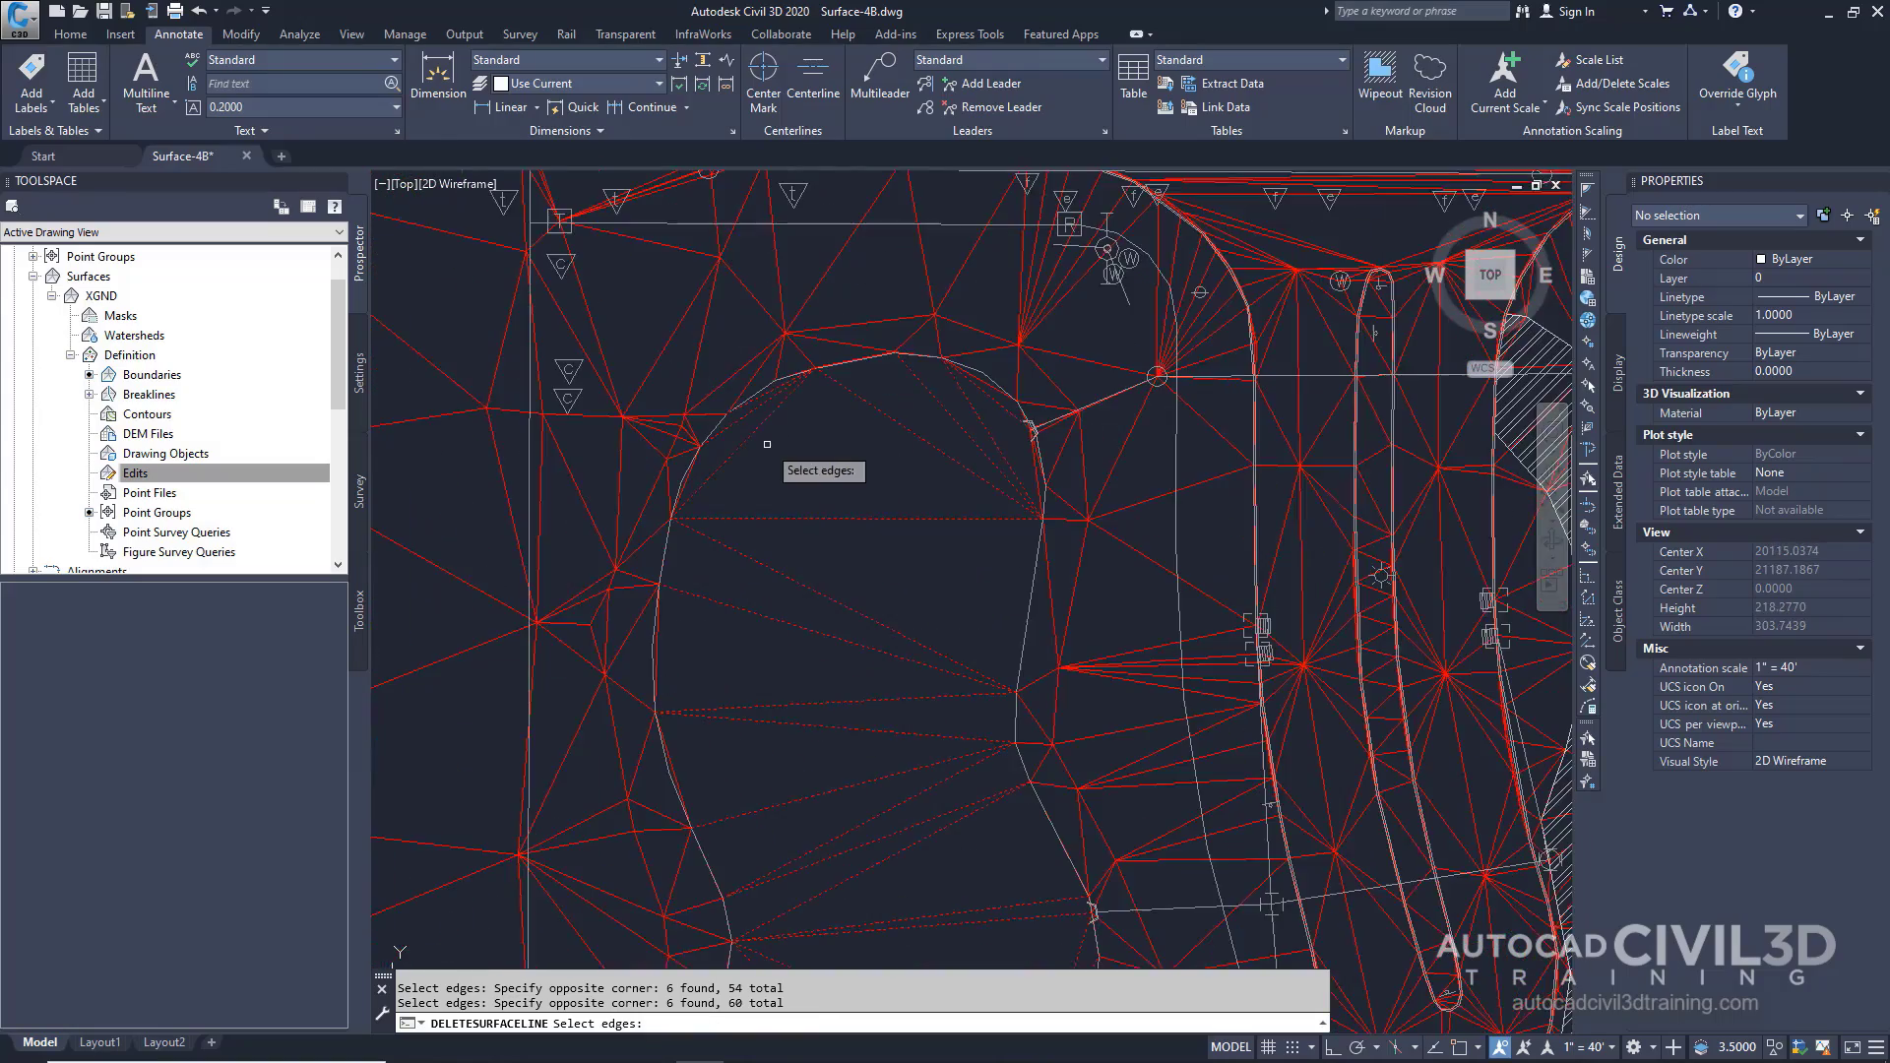
scroll(837, 552, "down", 3)
middle_click_drag(808, 433, 824, 503)
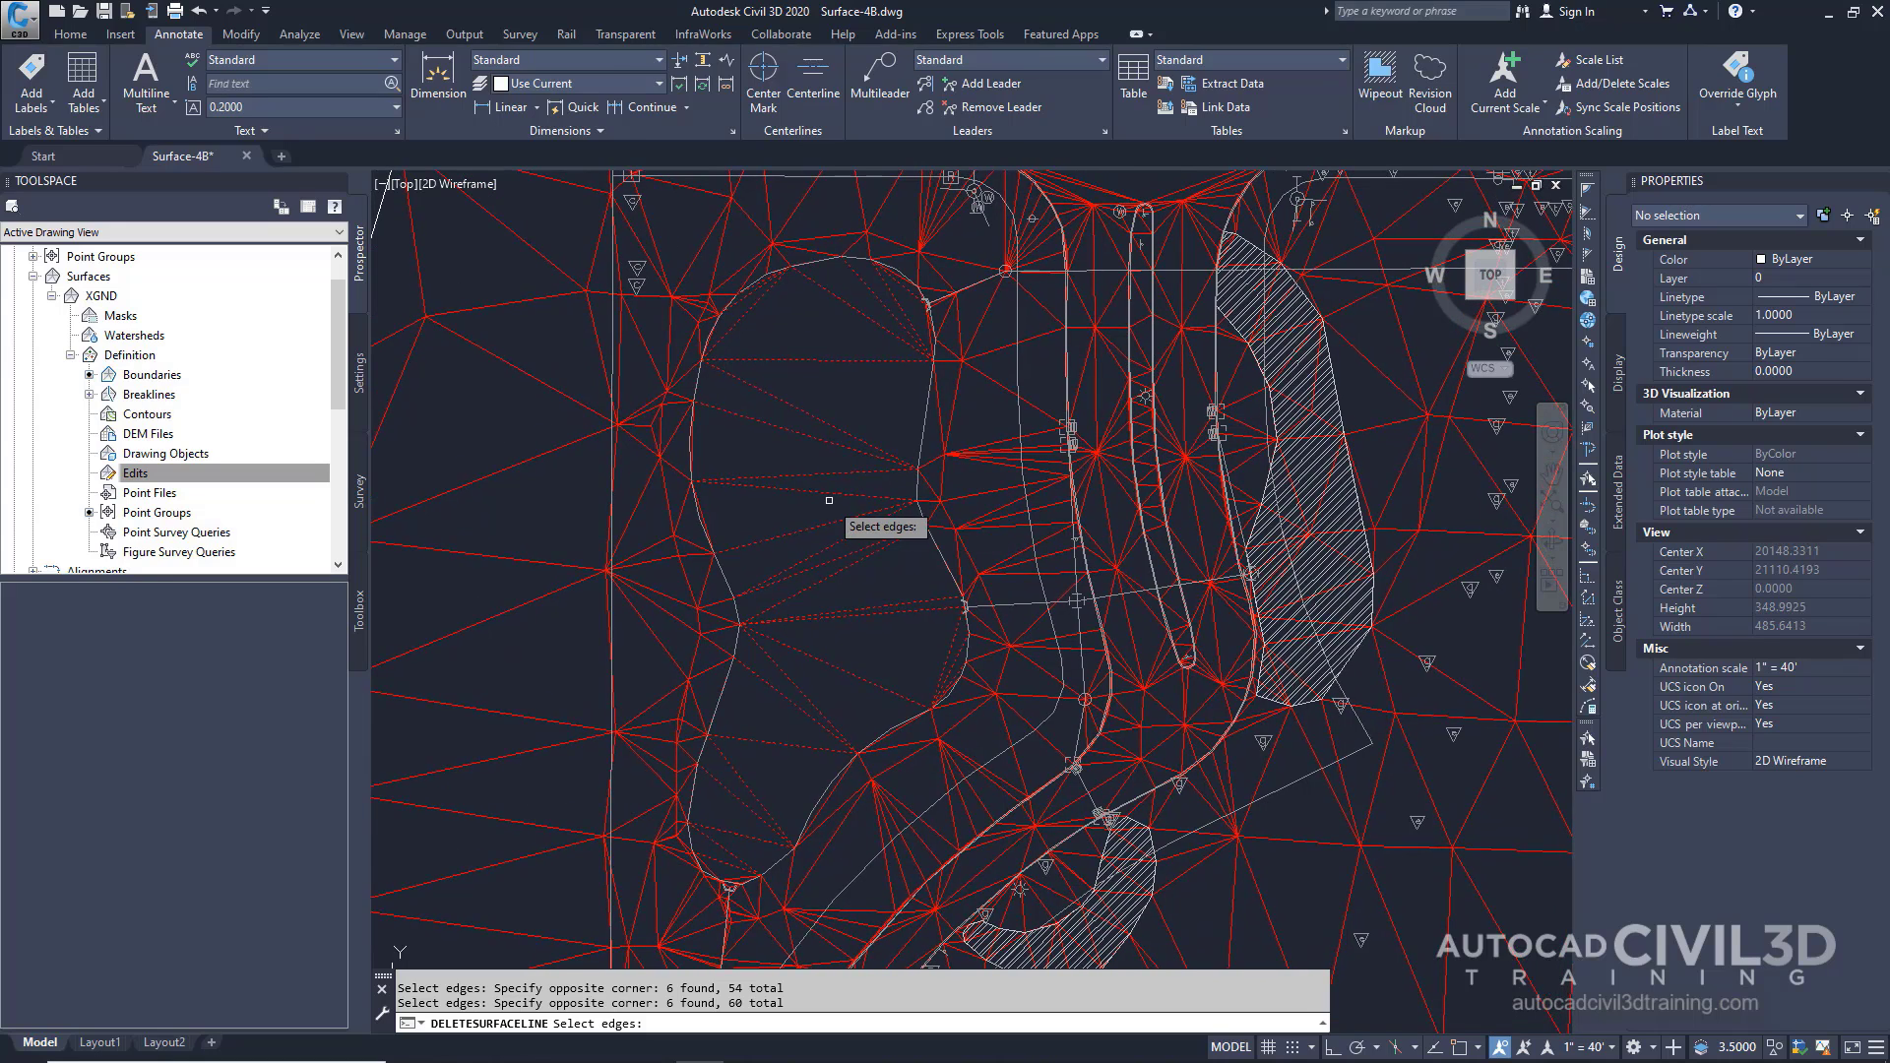
key("Return")
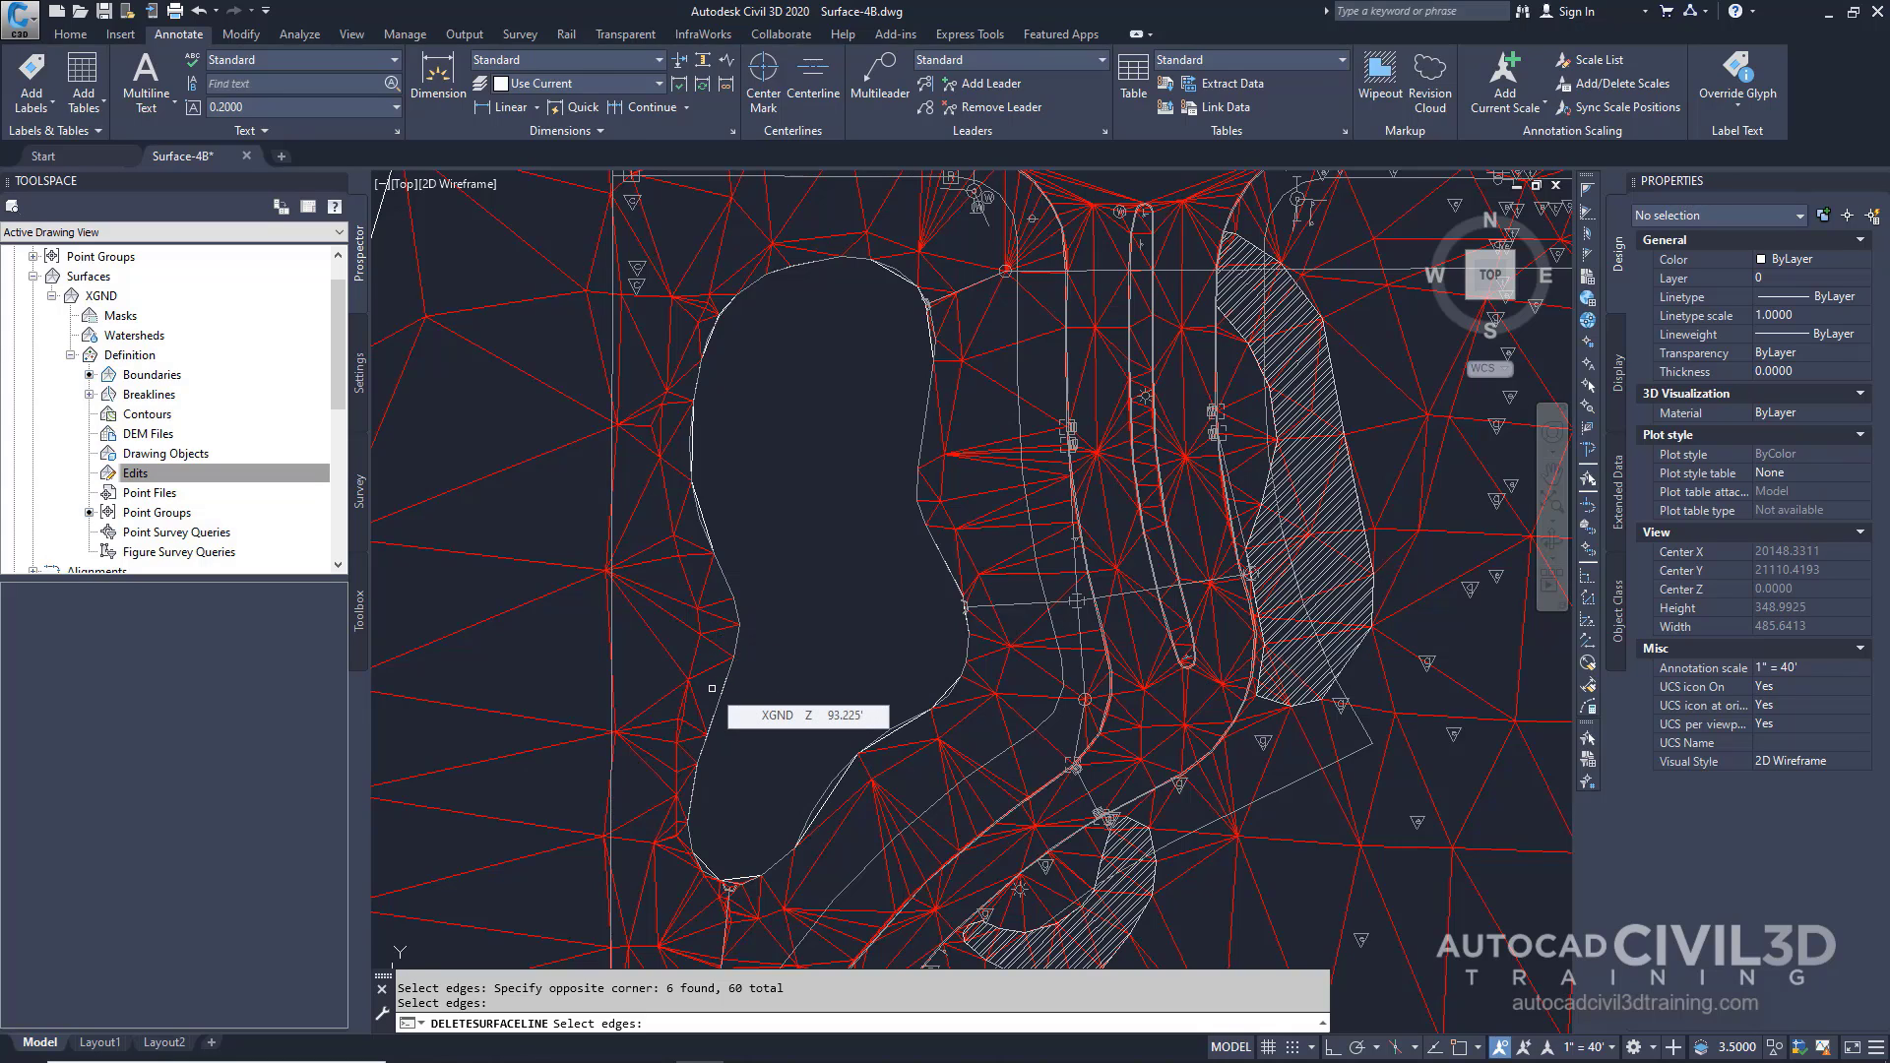
key("Return")
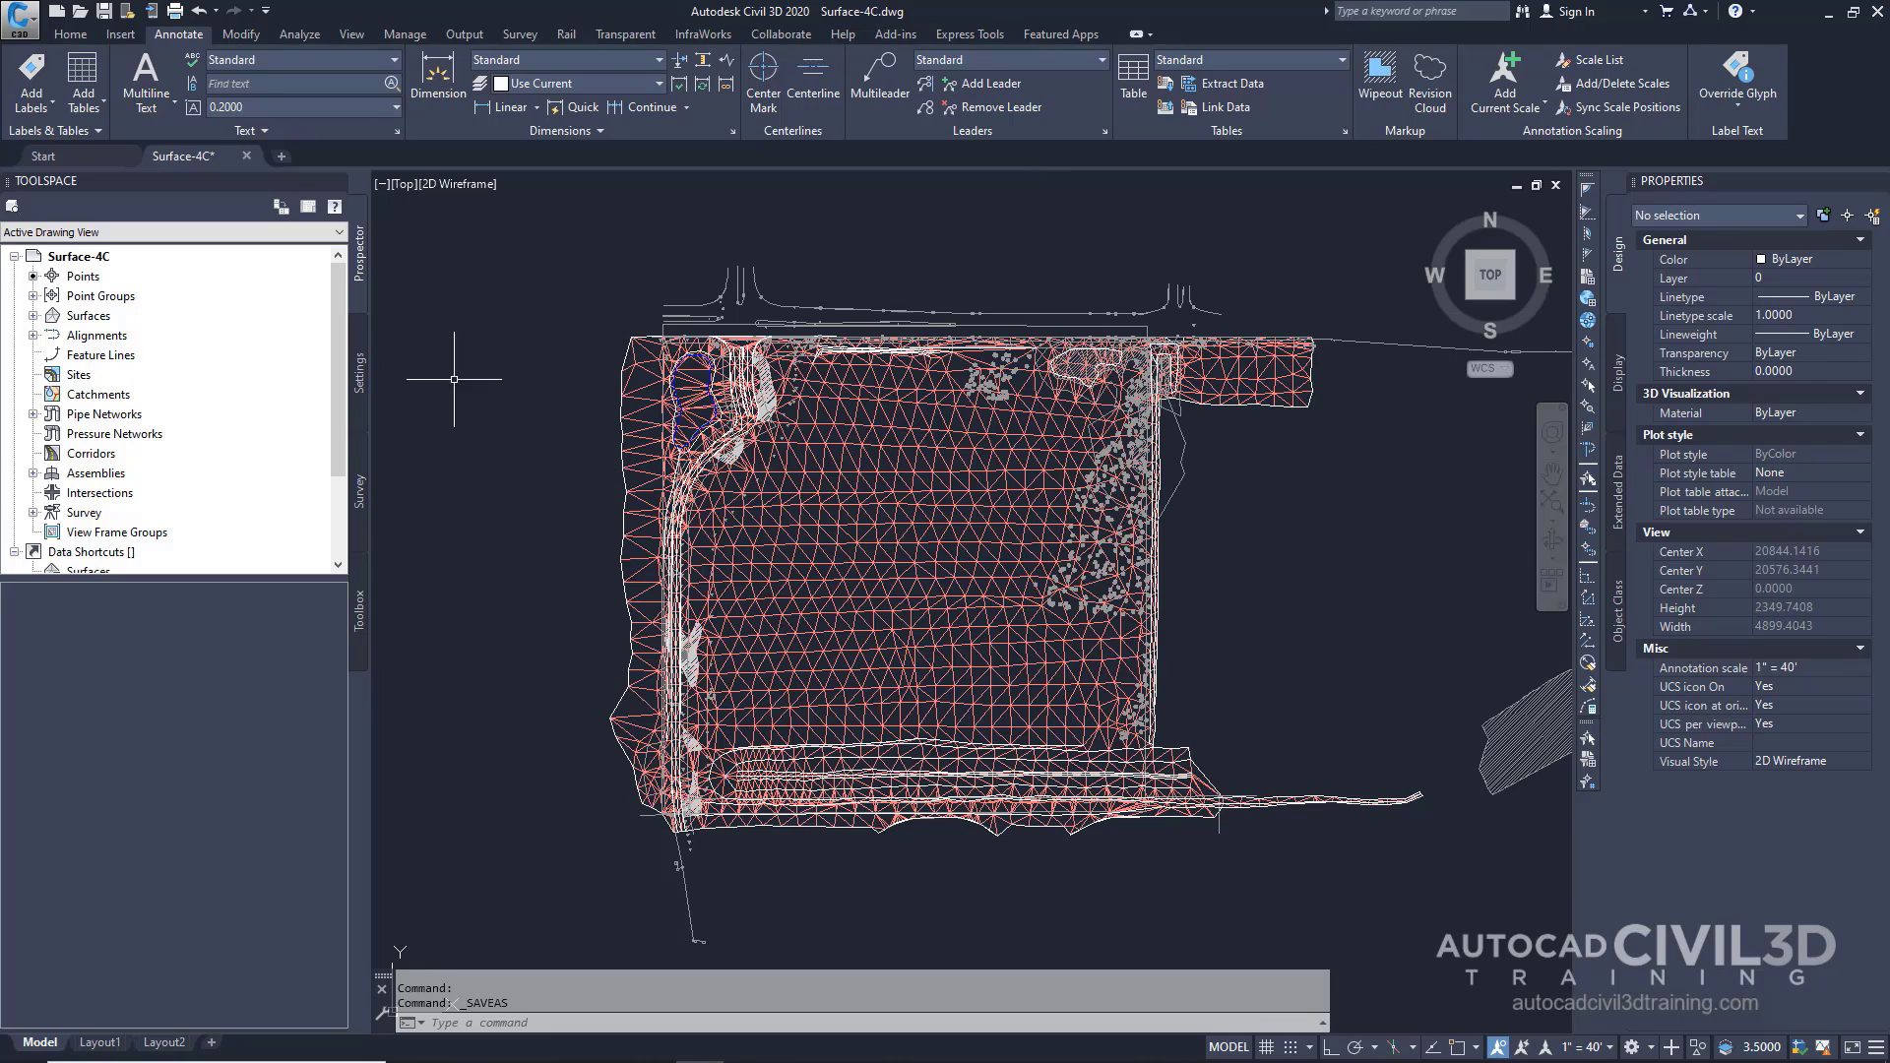
- Start adding a non-destructive boundary named XGND-Pond Hide, of type Hide, to the XGND surface definition
left_click(34, 316)
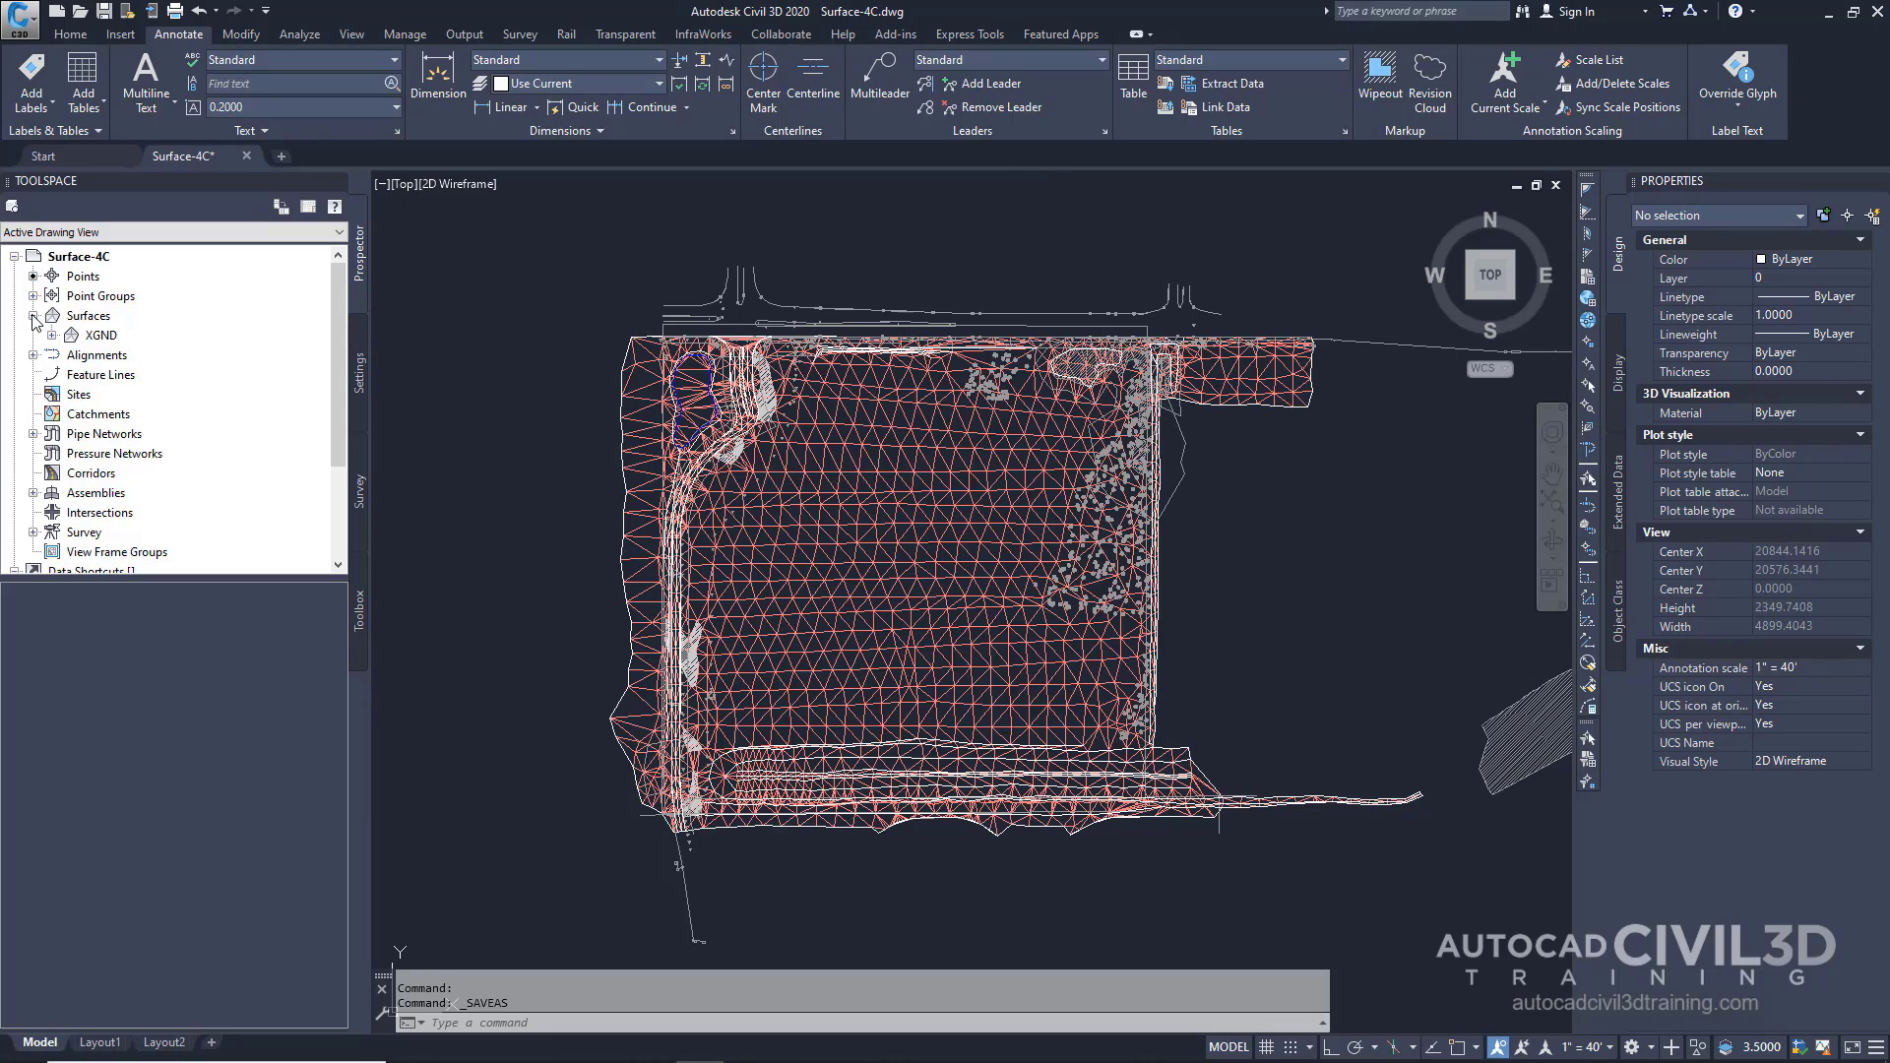
left_click(52, 337)
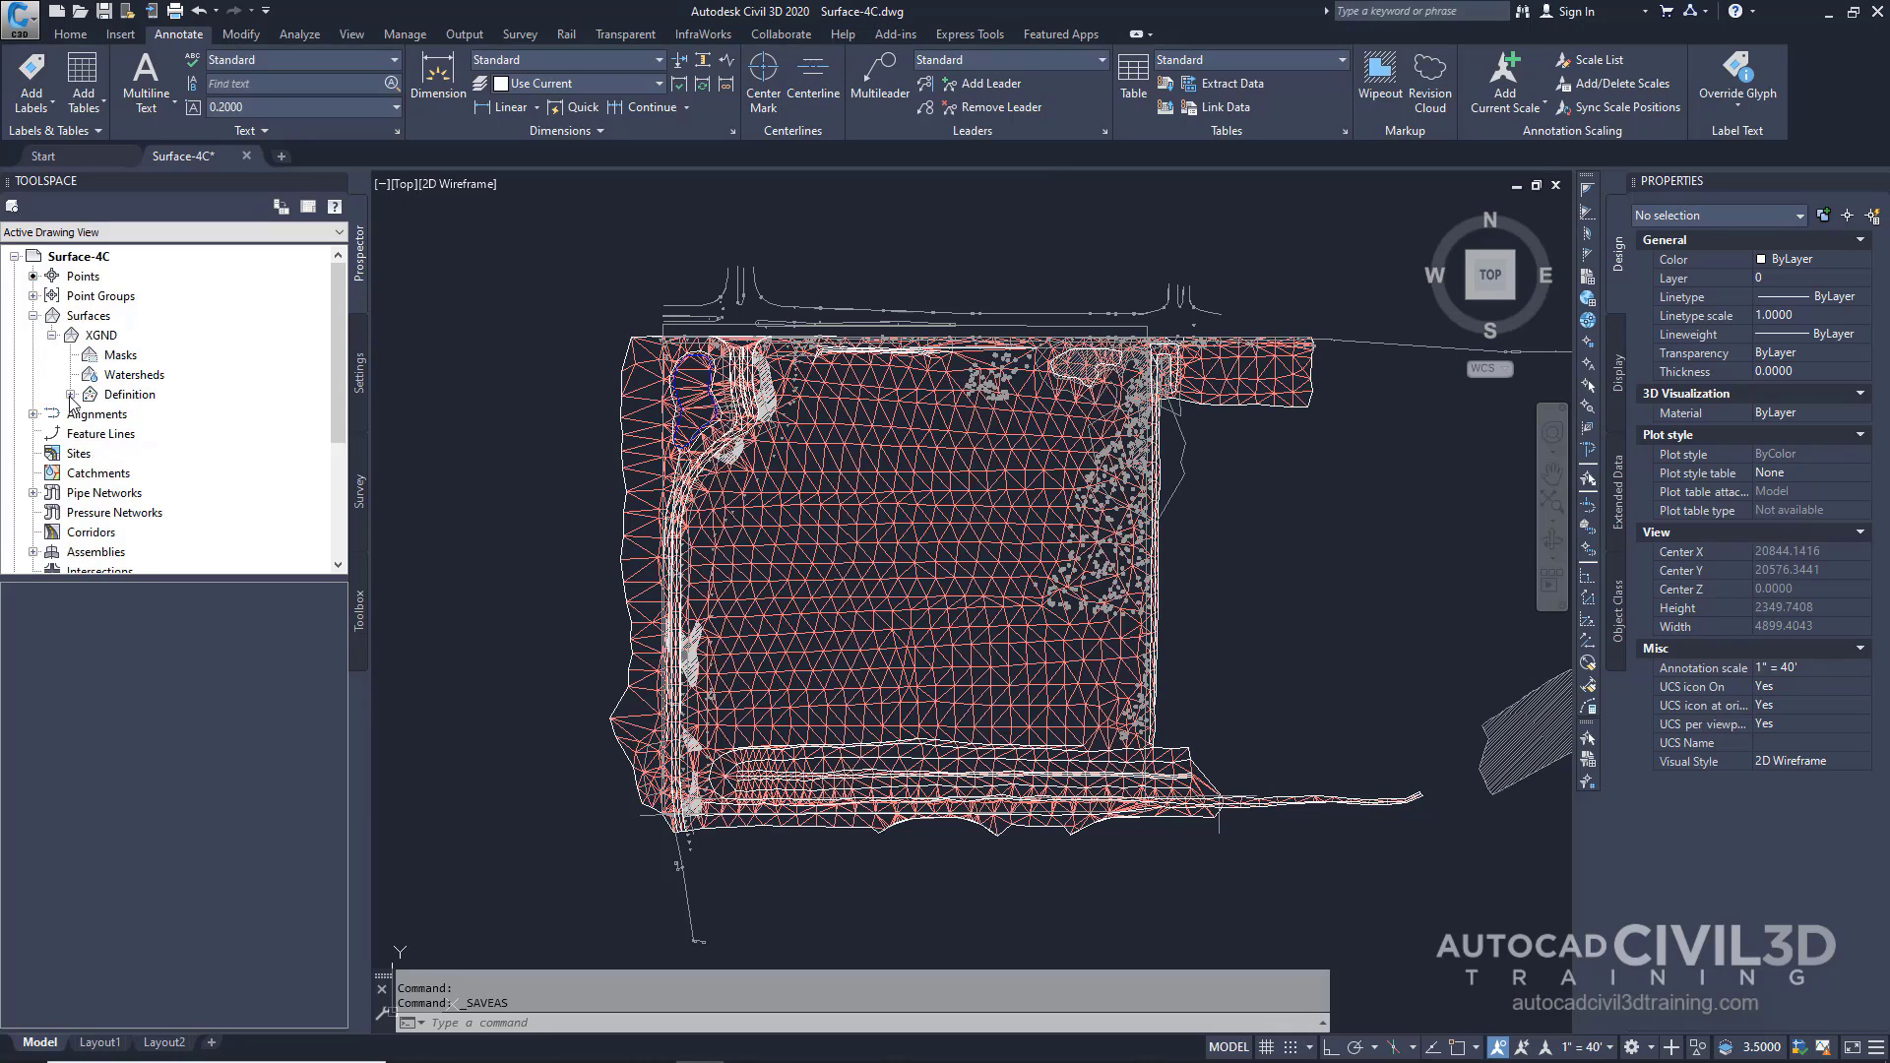
left_click(70, 395)
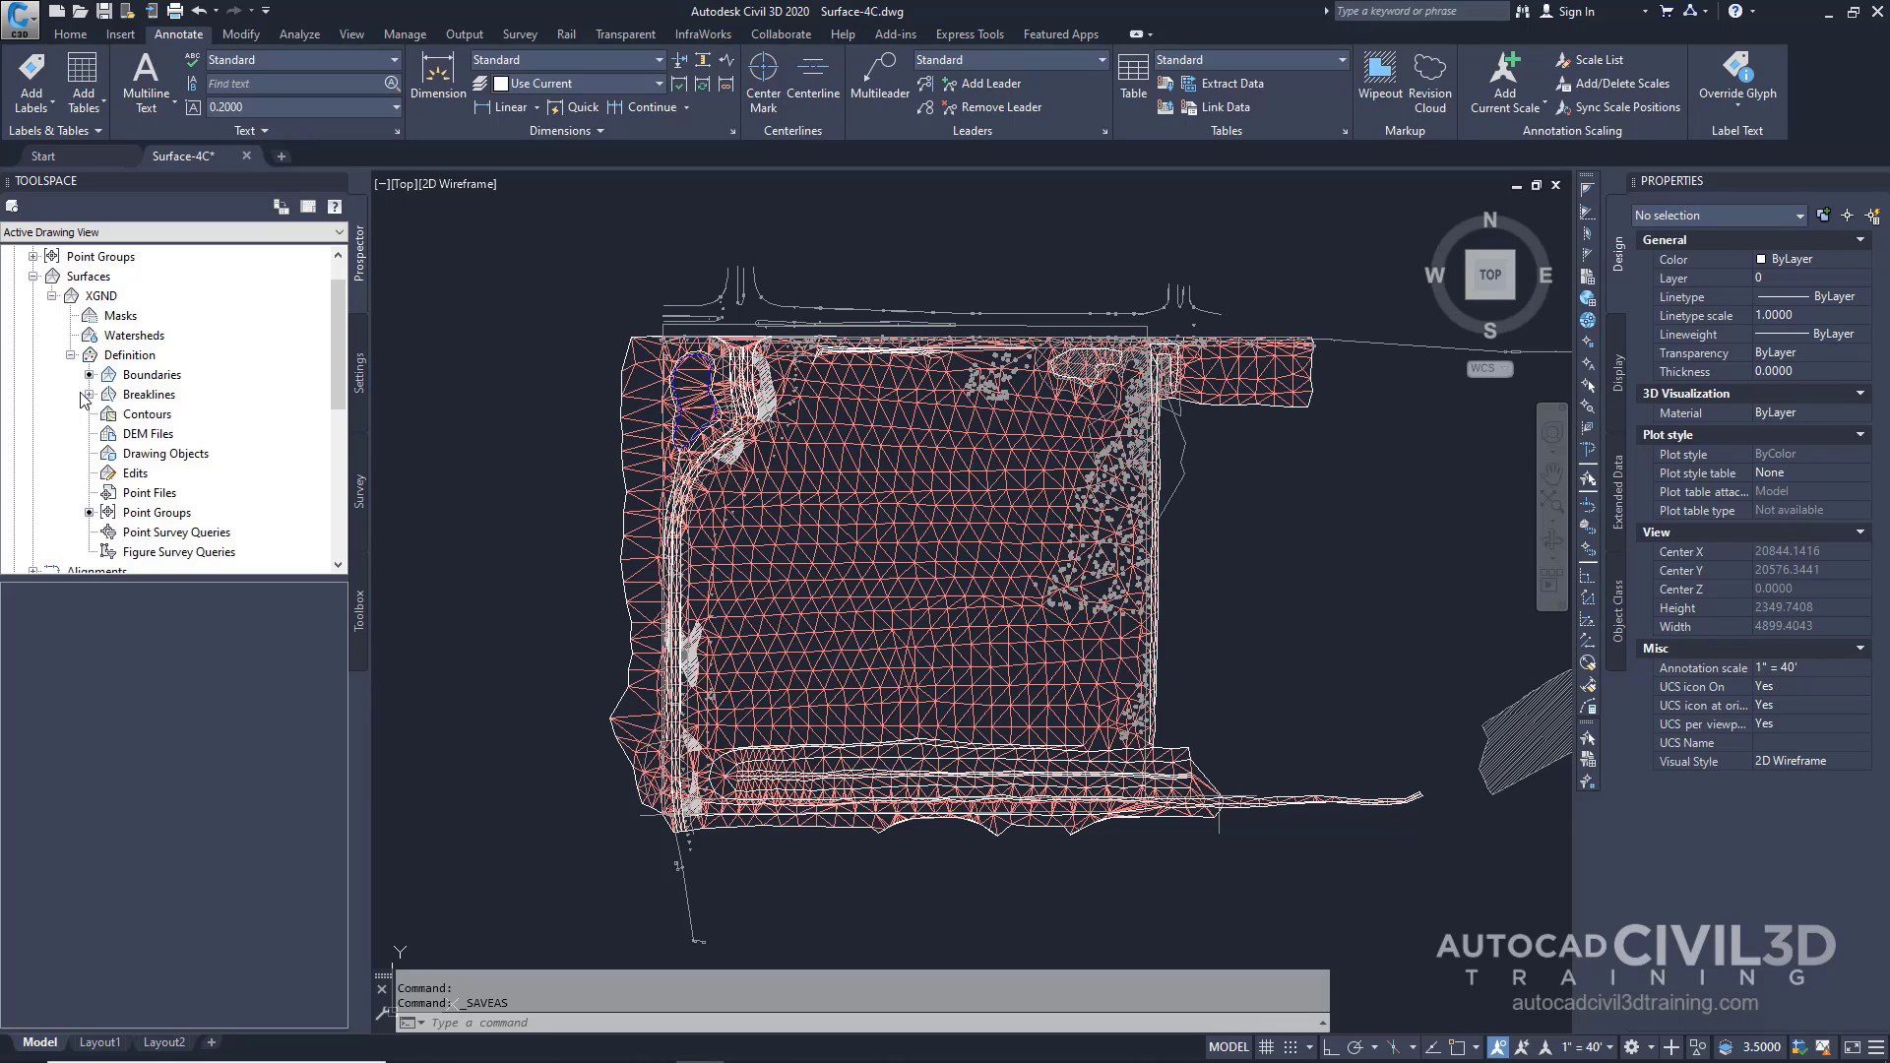
right_click(162, 378)
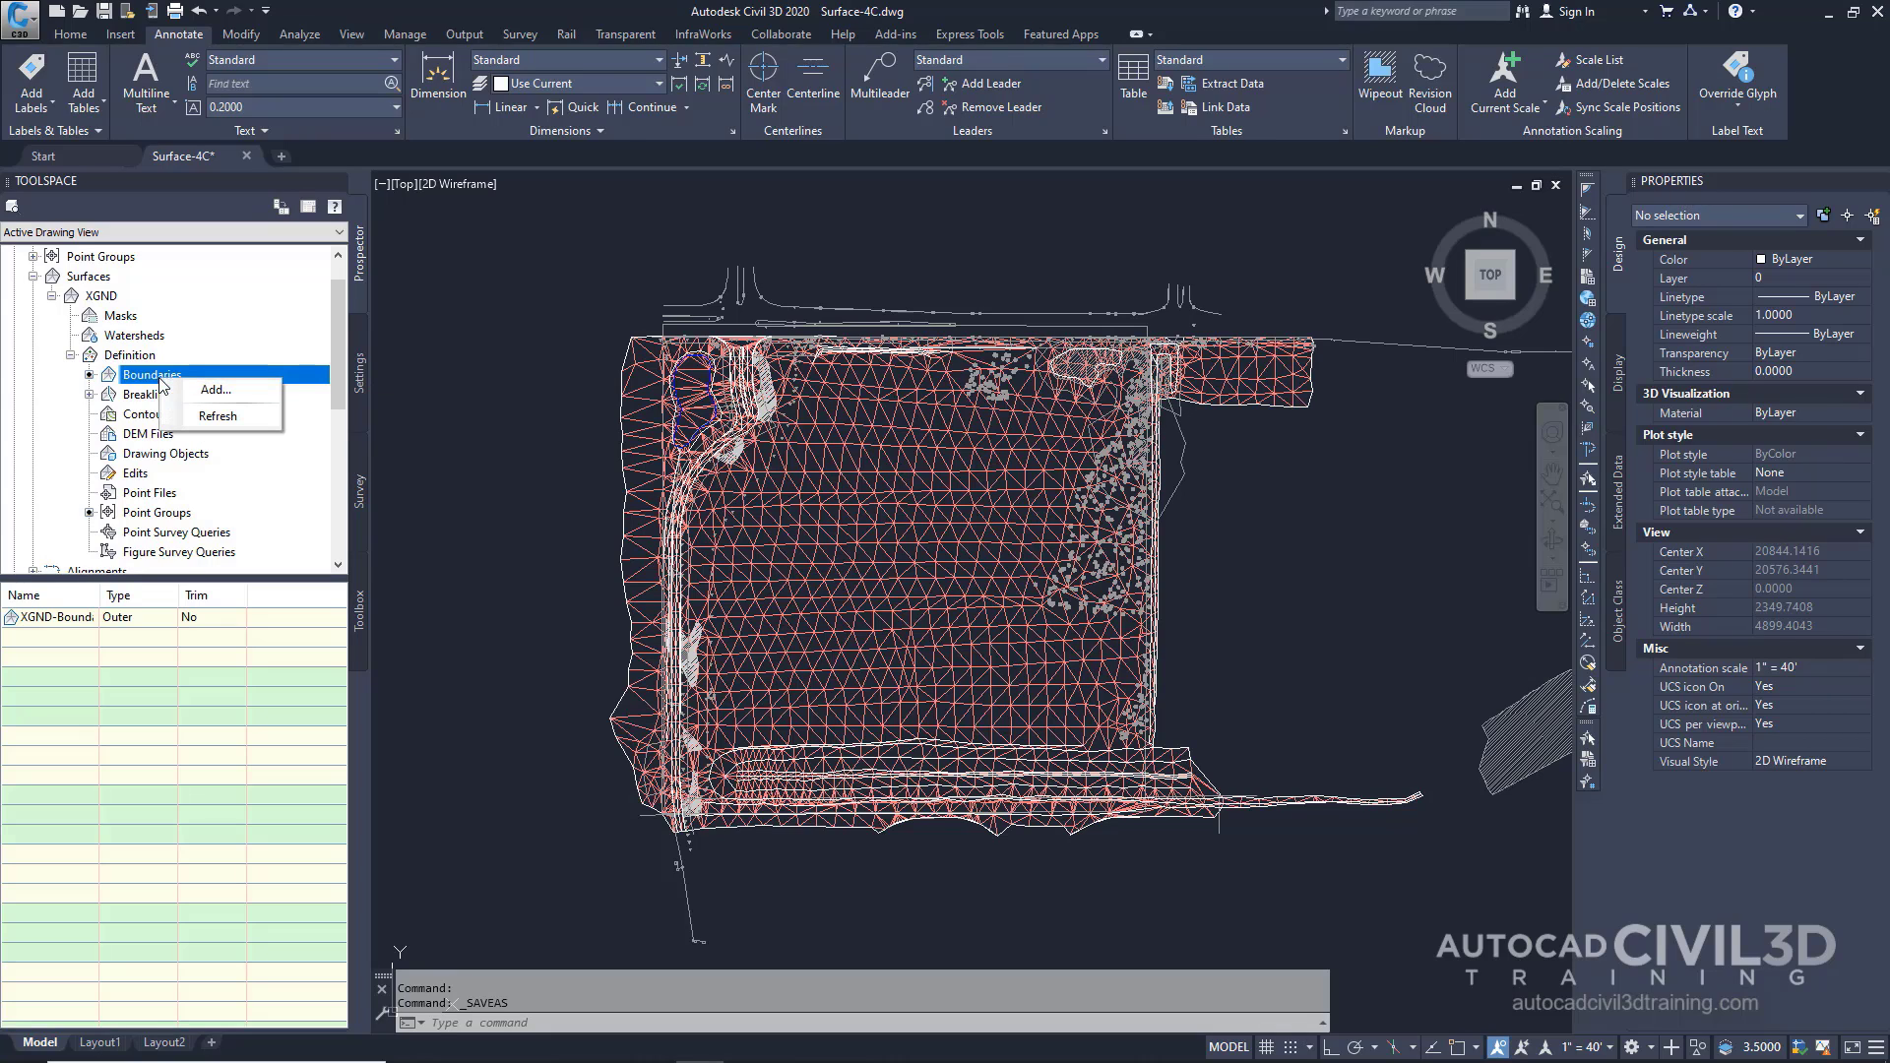
left_click(212, 391)
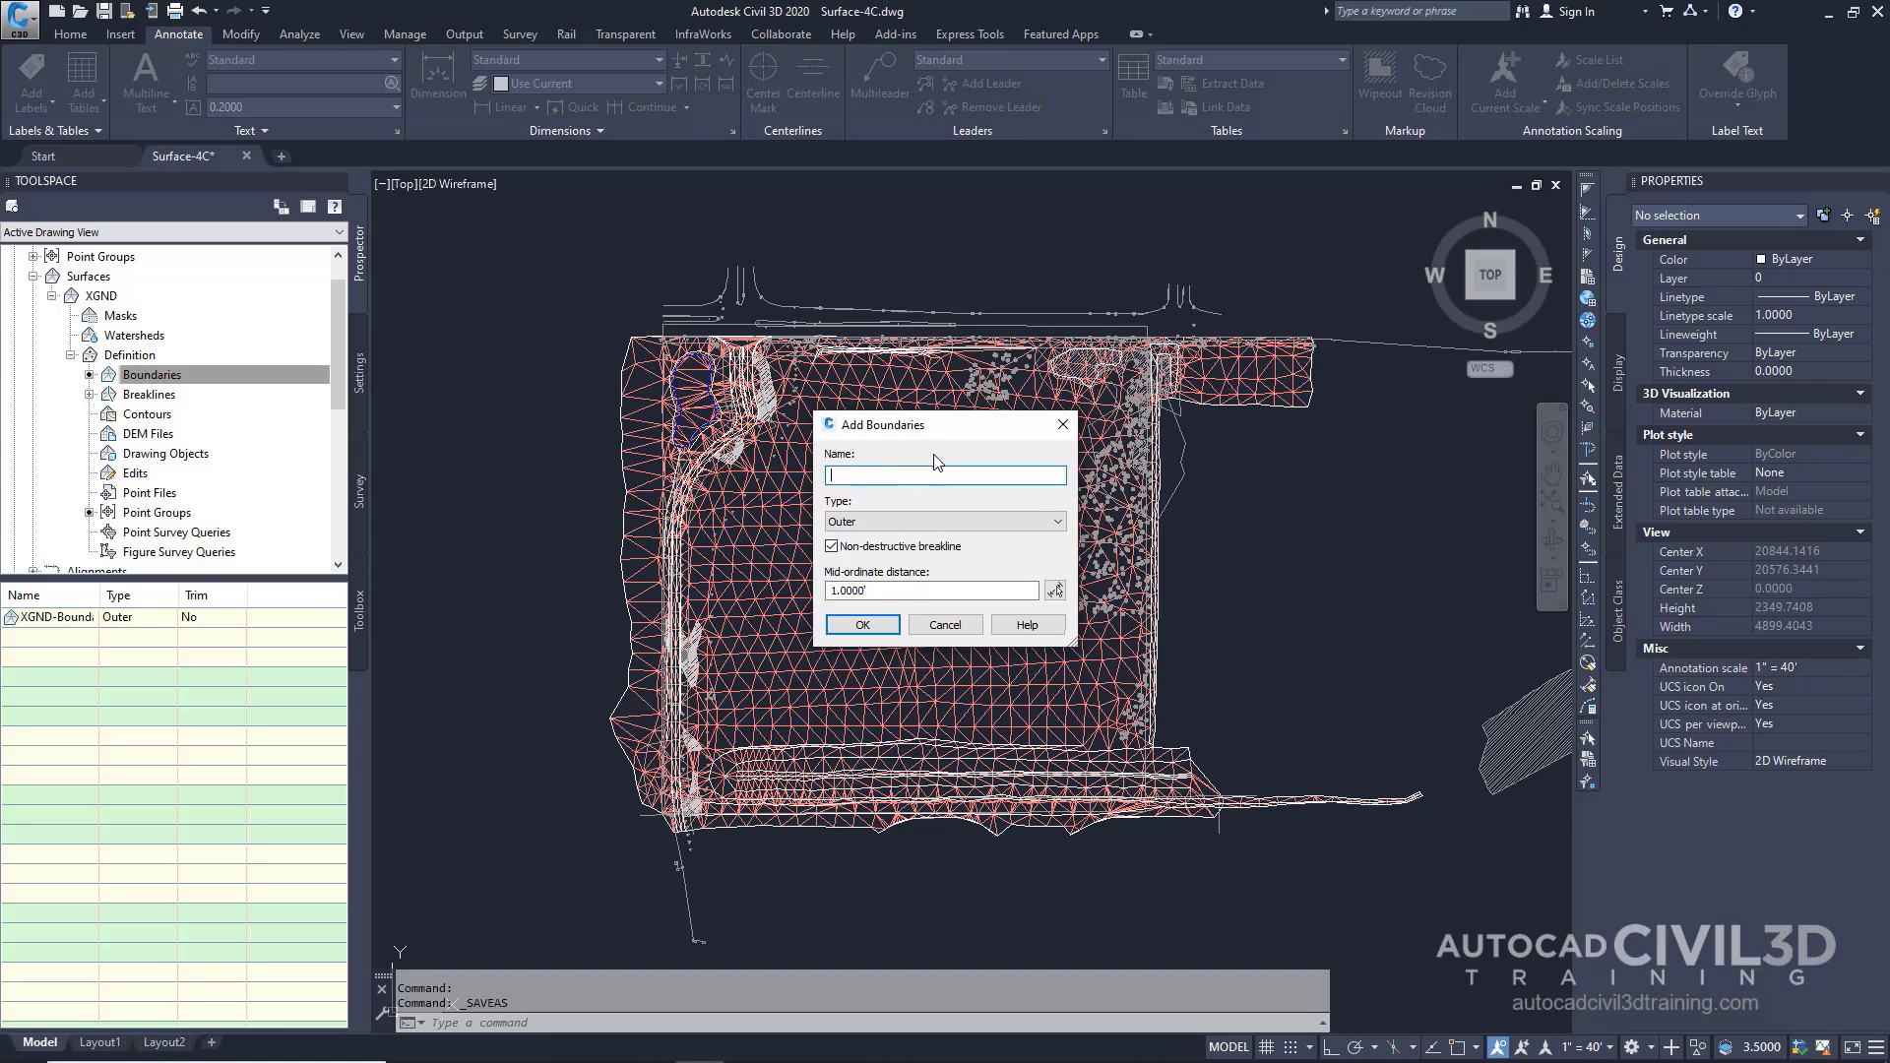
type("XGND-Pond Hide")
left_click(869, 527)
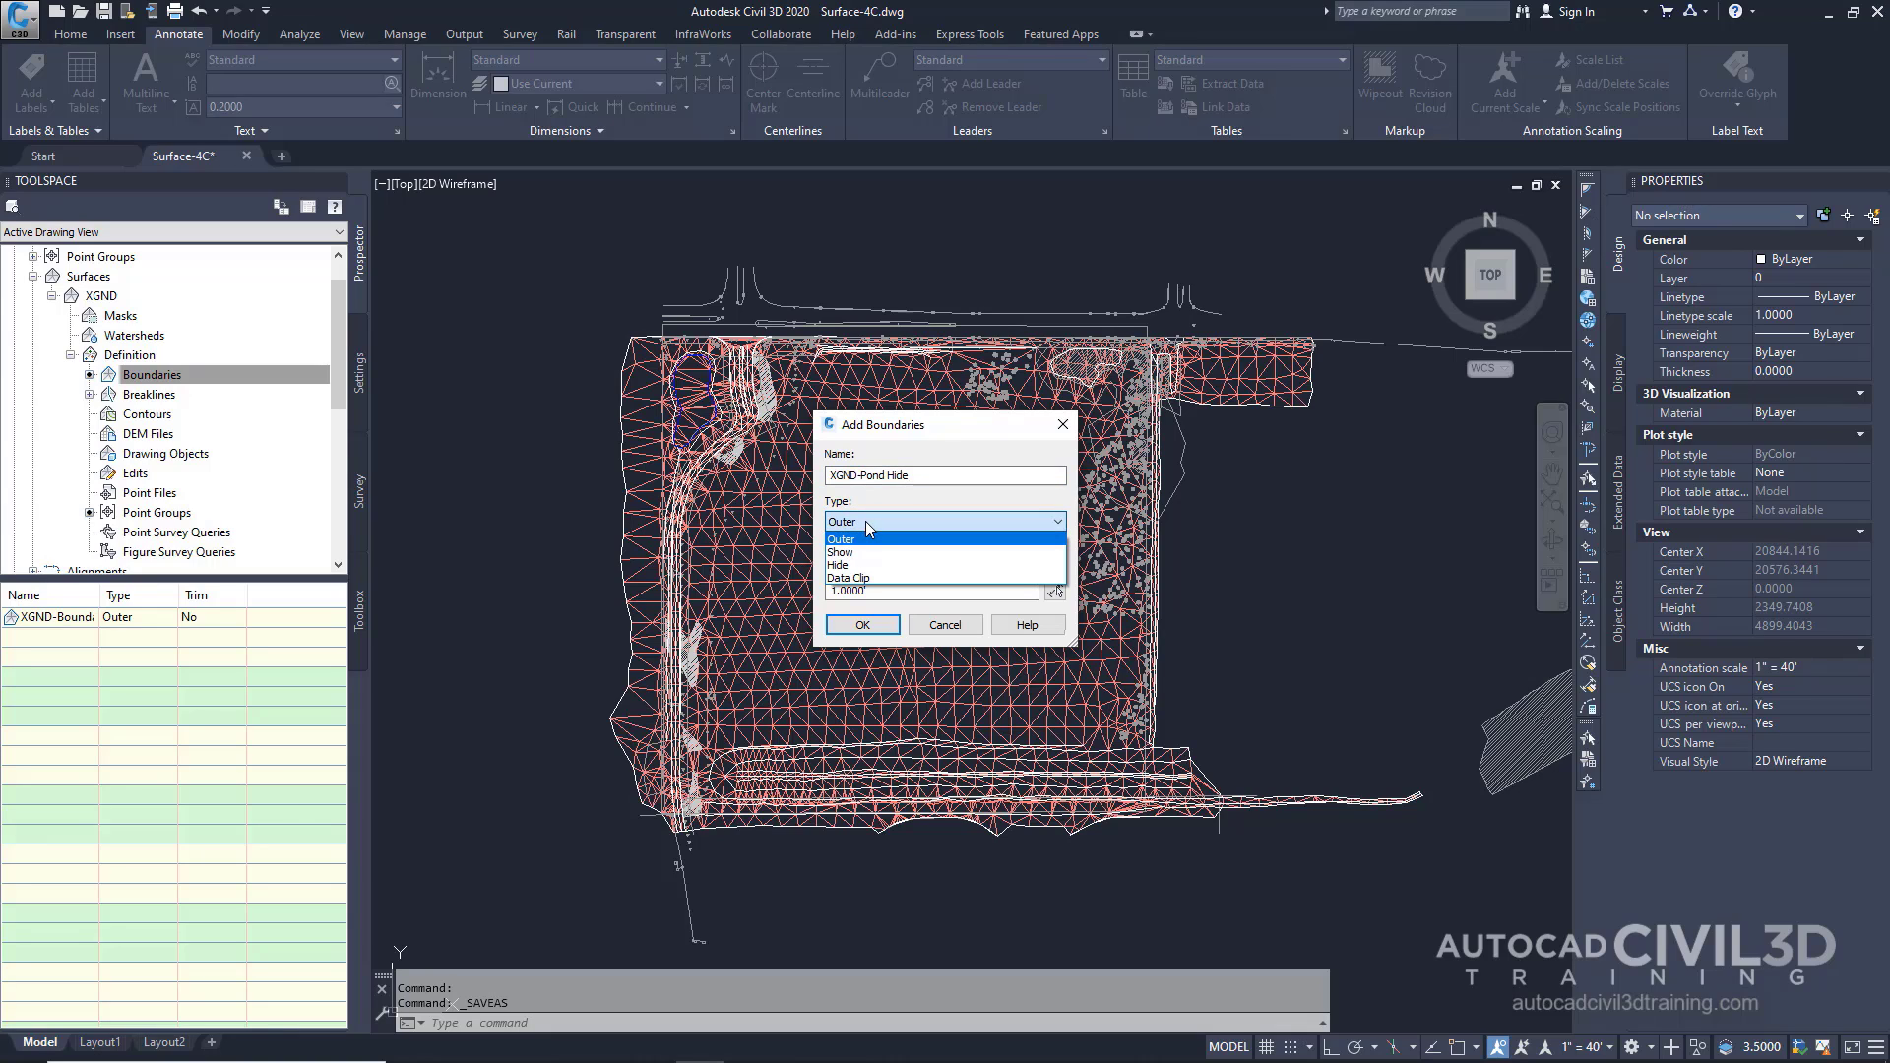
left_click(843, 567)
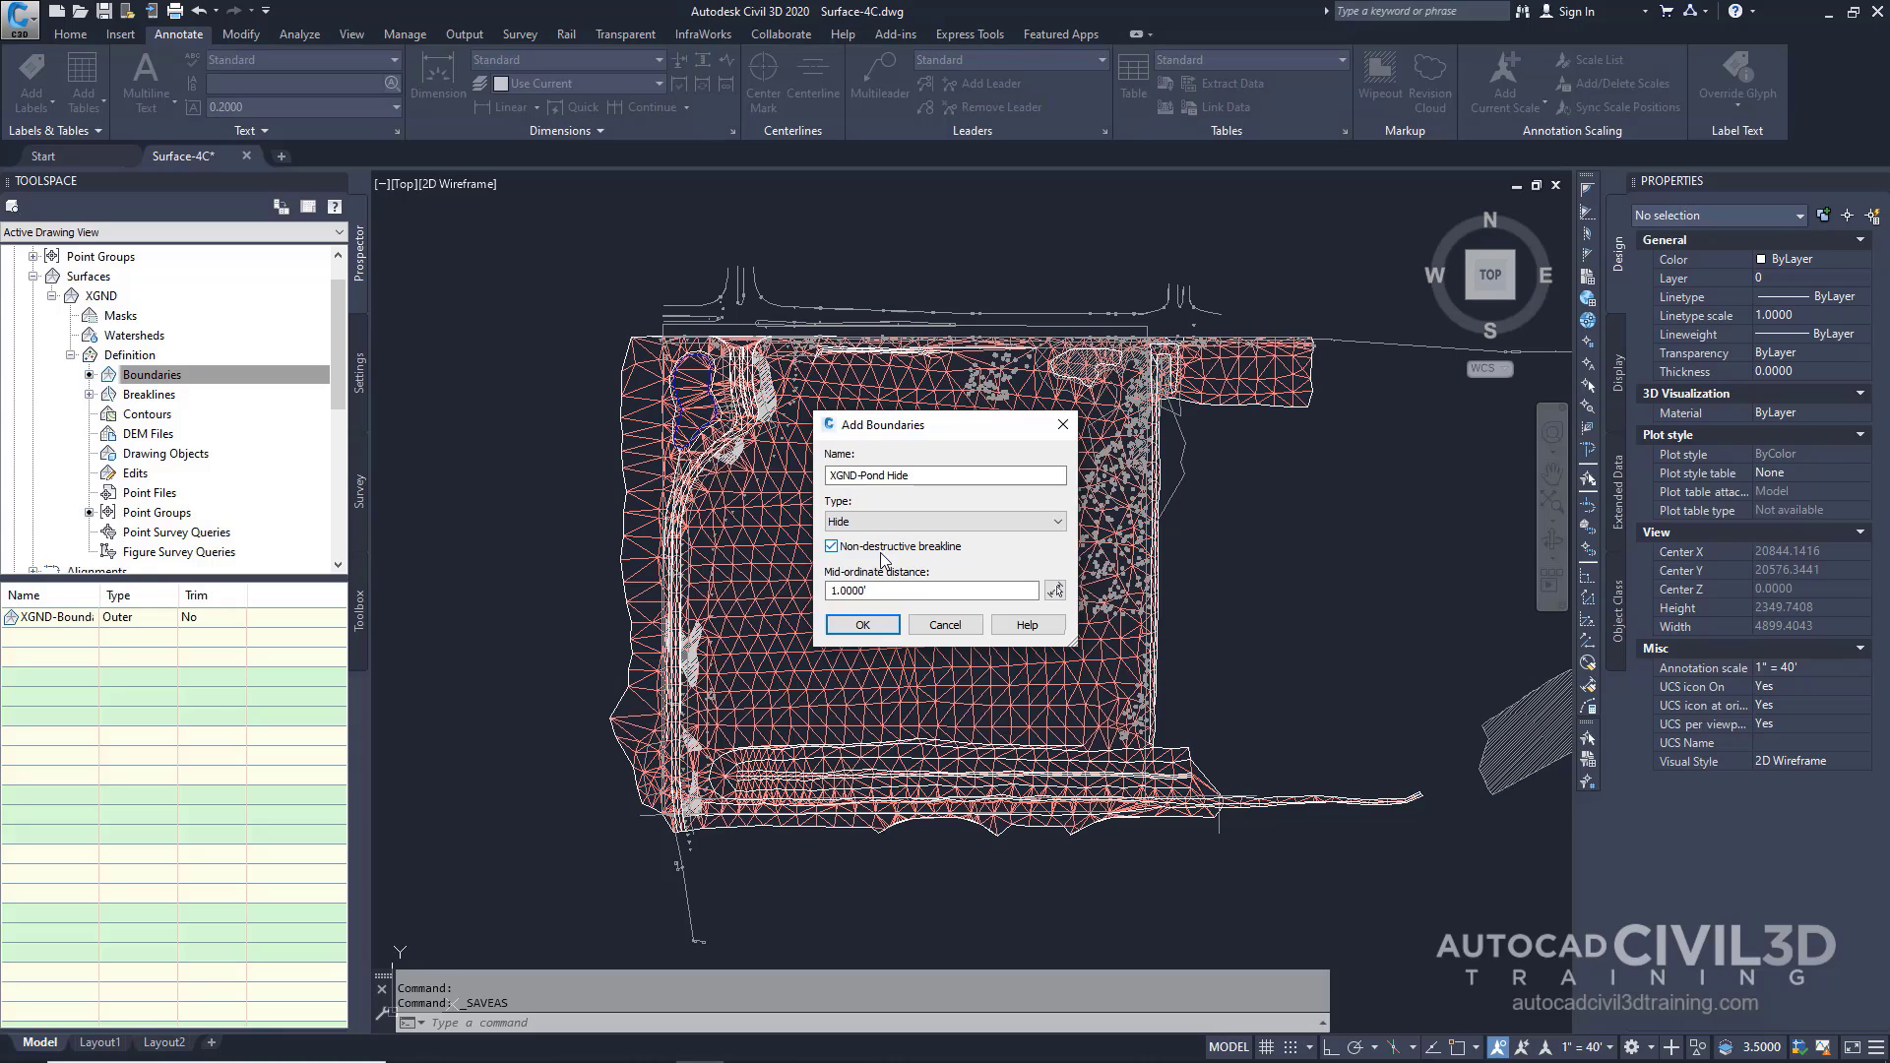
left_click(867, 590)
left_click(863, 625)
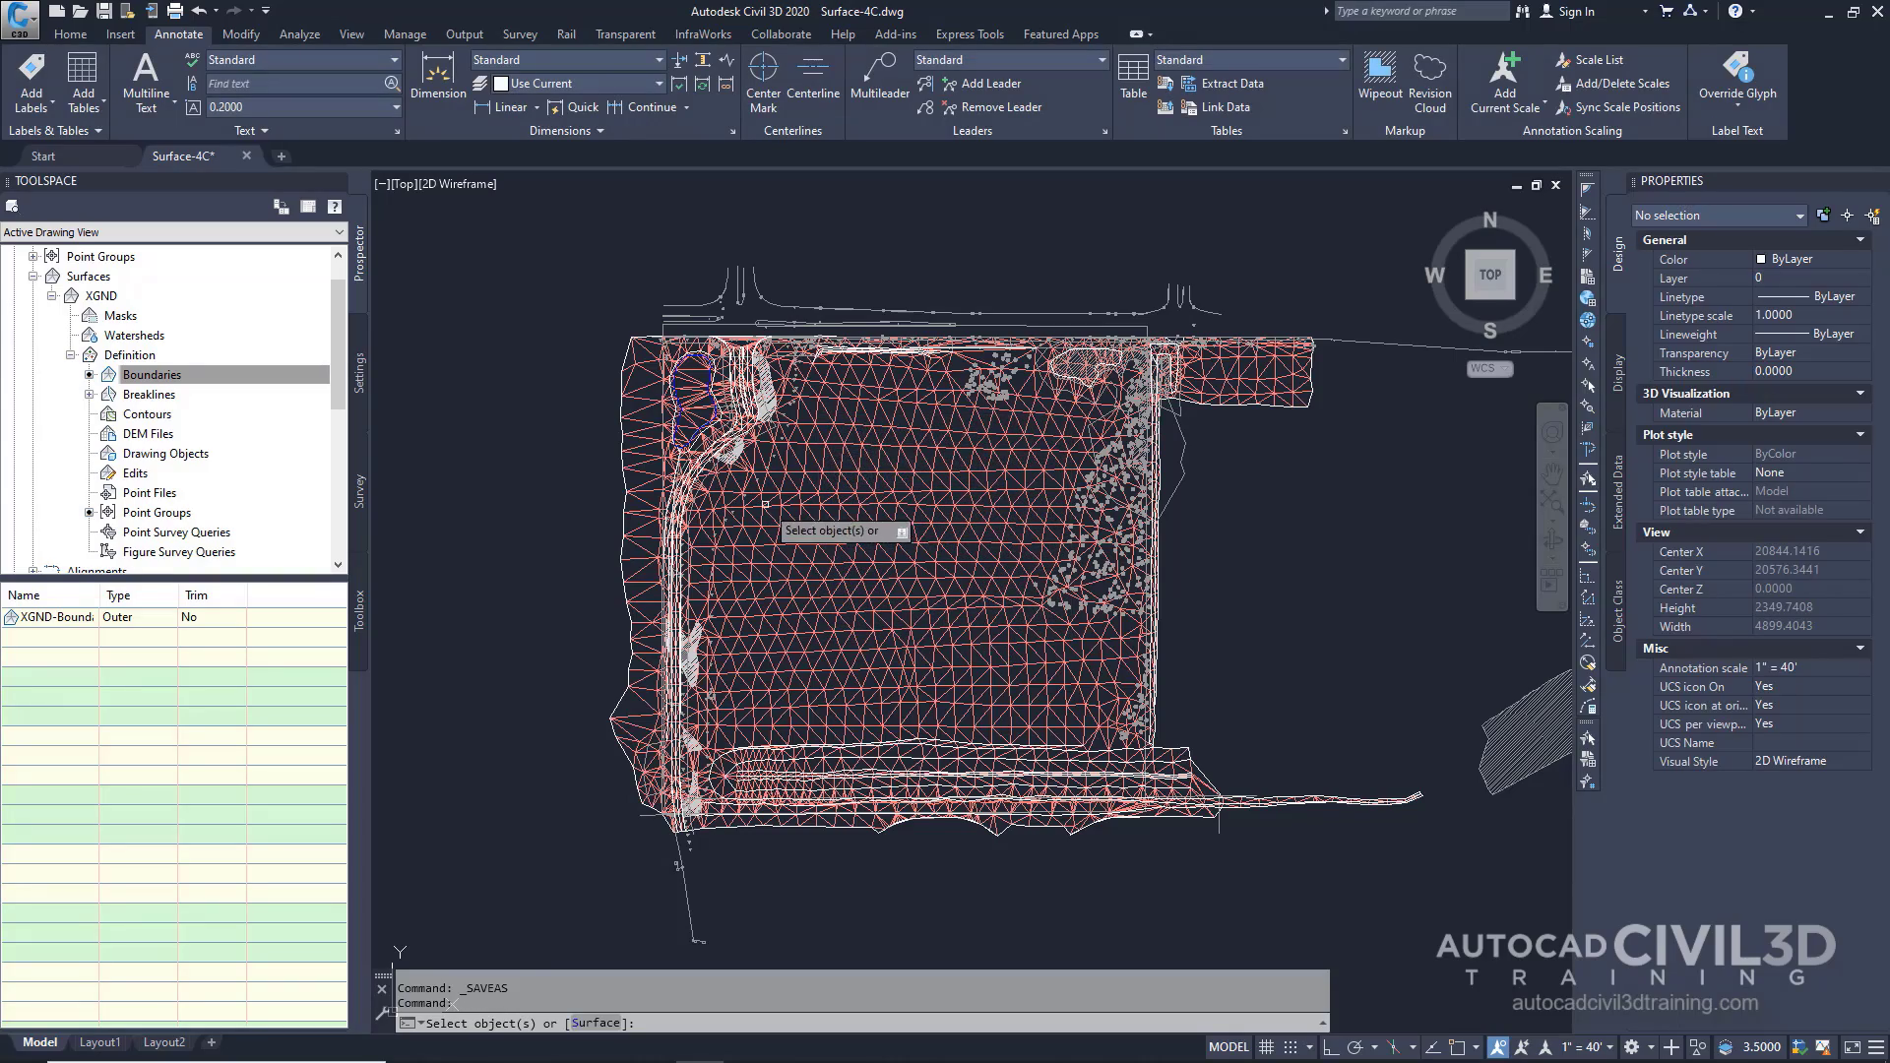
- Select the blue pond outline in the northwest corner as the hide boundary and finish the selection
scroll(698, 391, "up", 4)
scroll(699, 391, "up", 4)
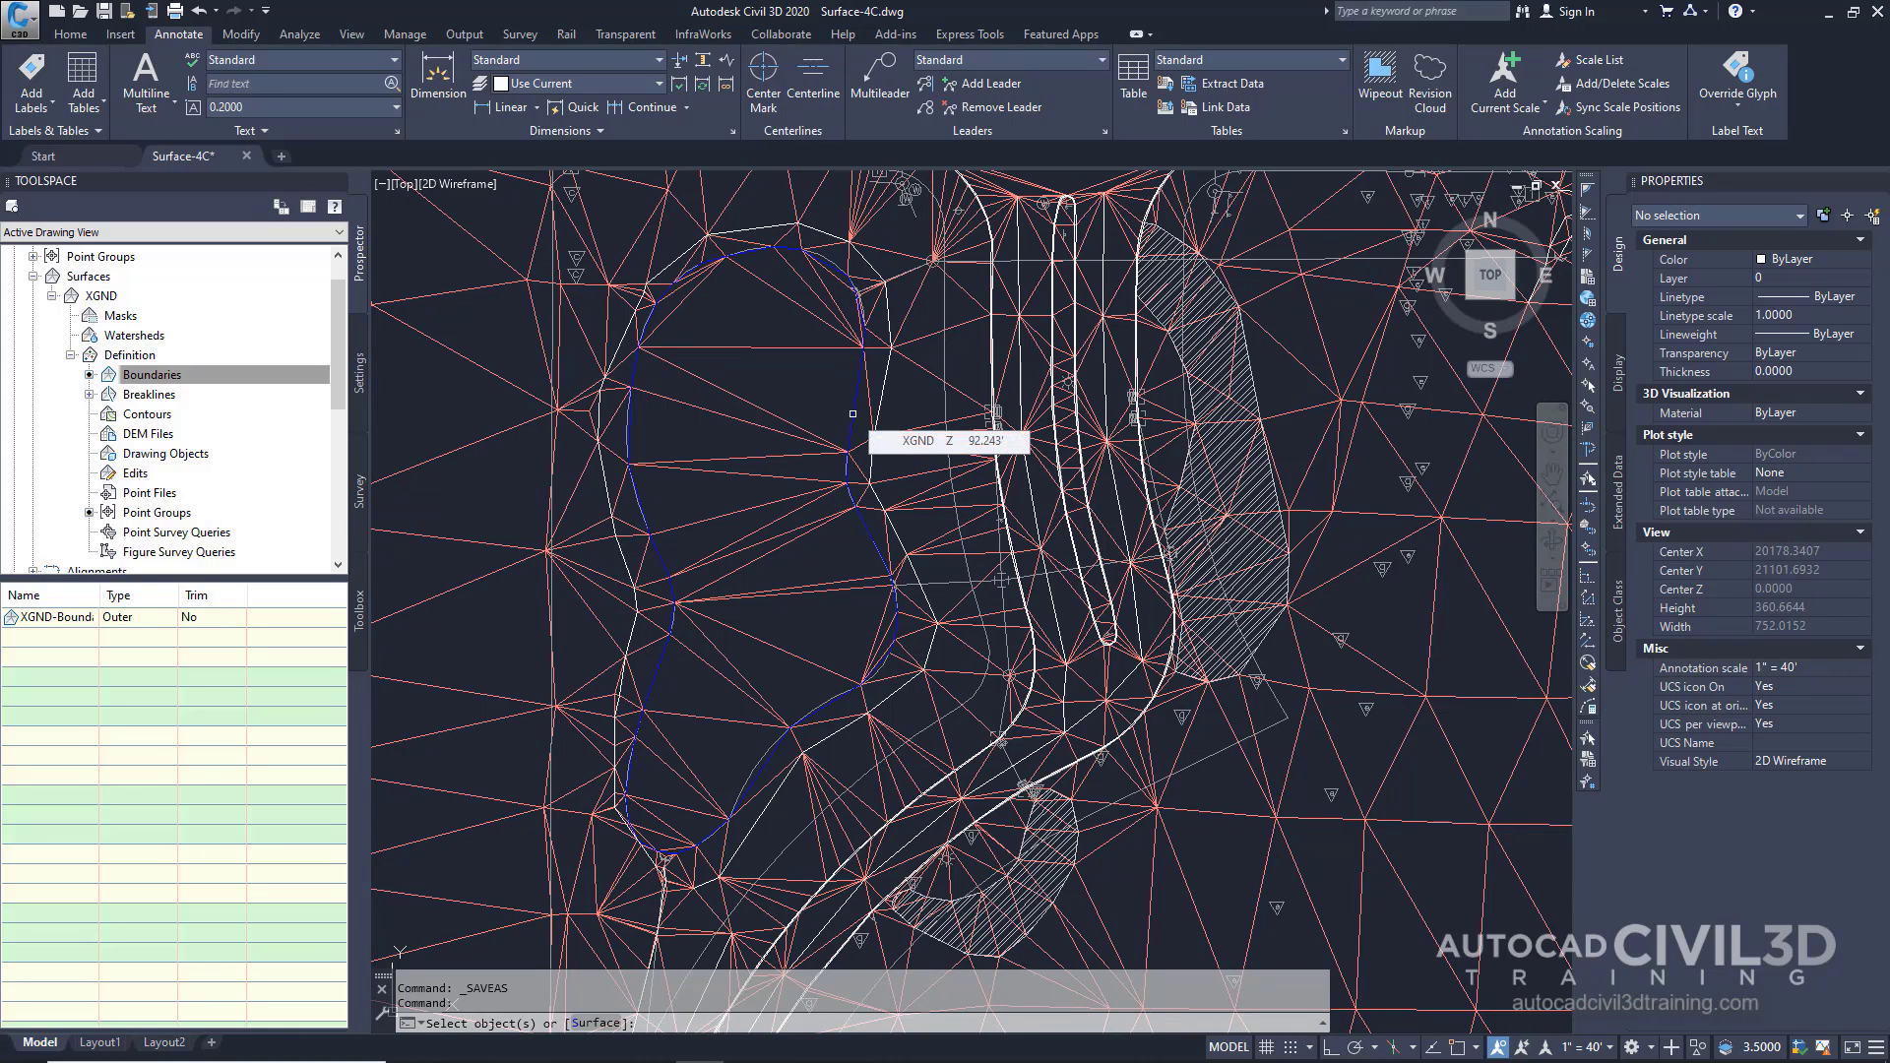
left_click(852, 413)
key("Return")
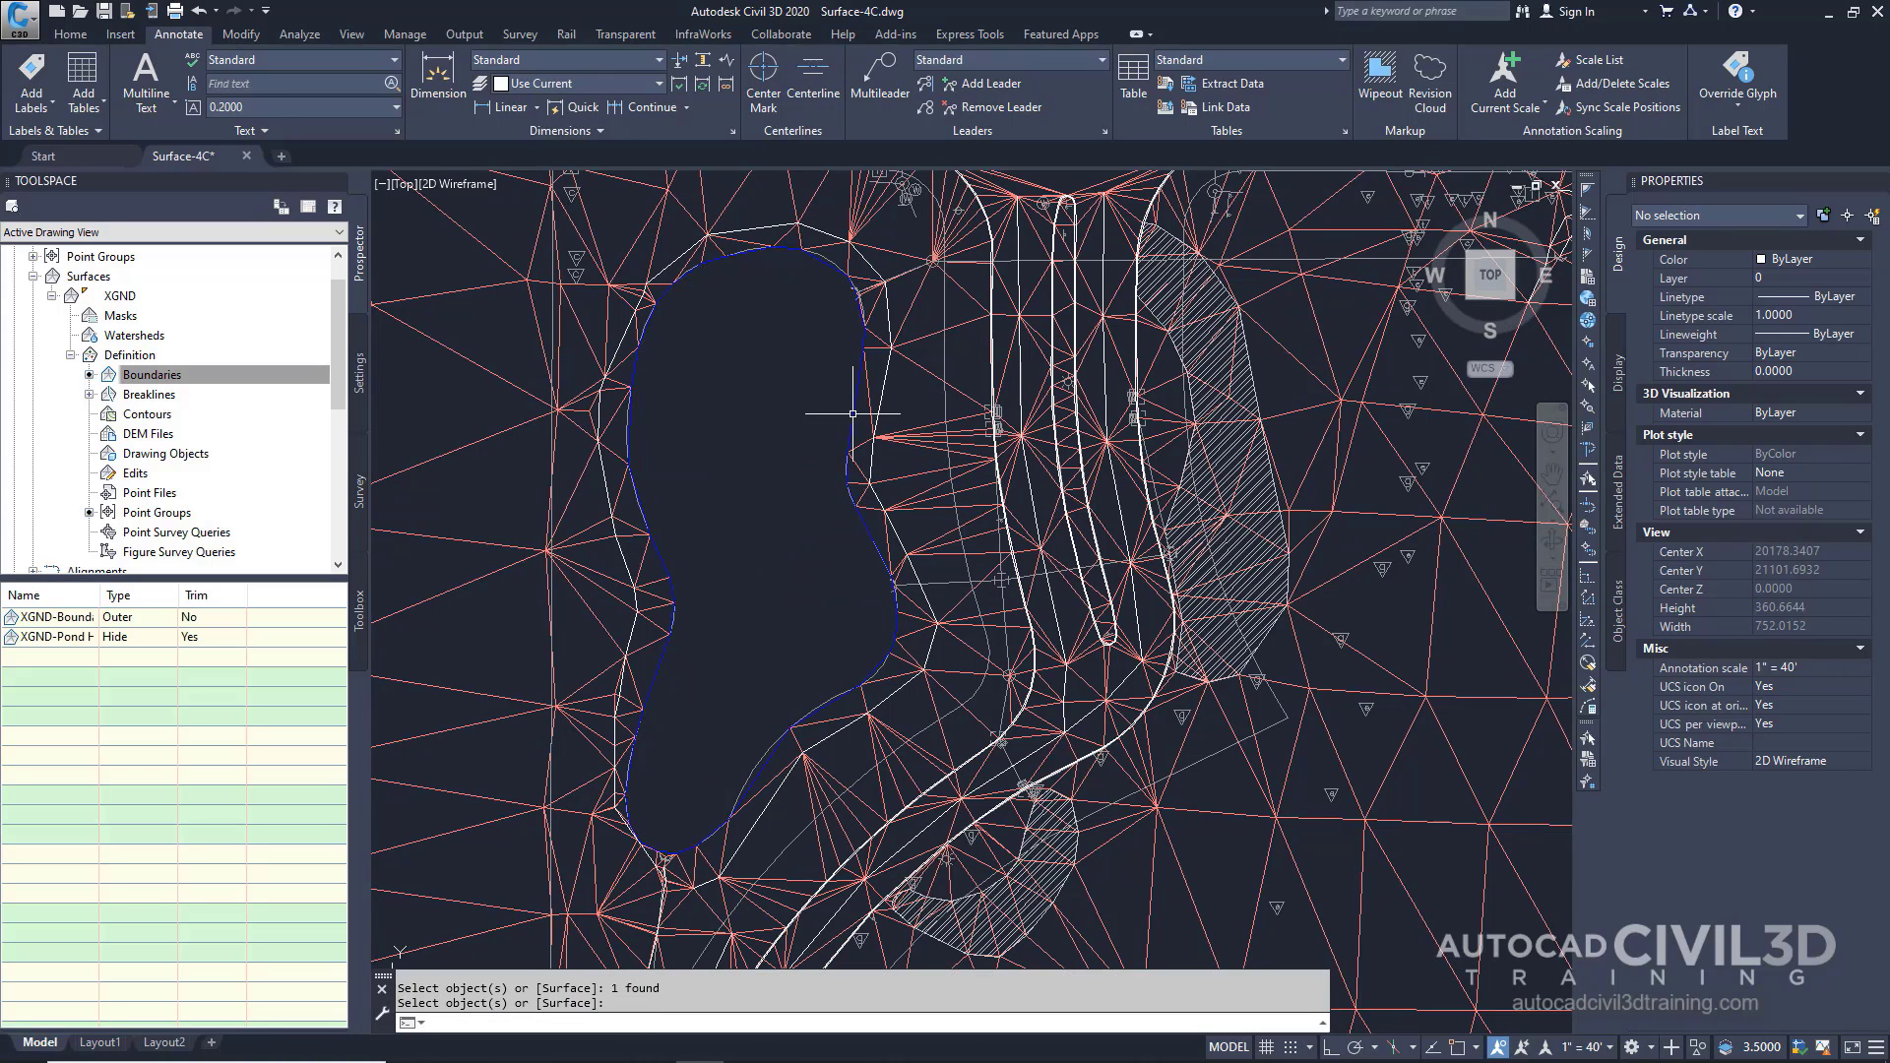
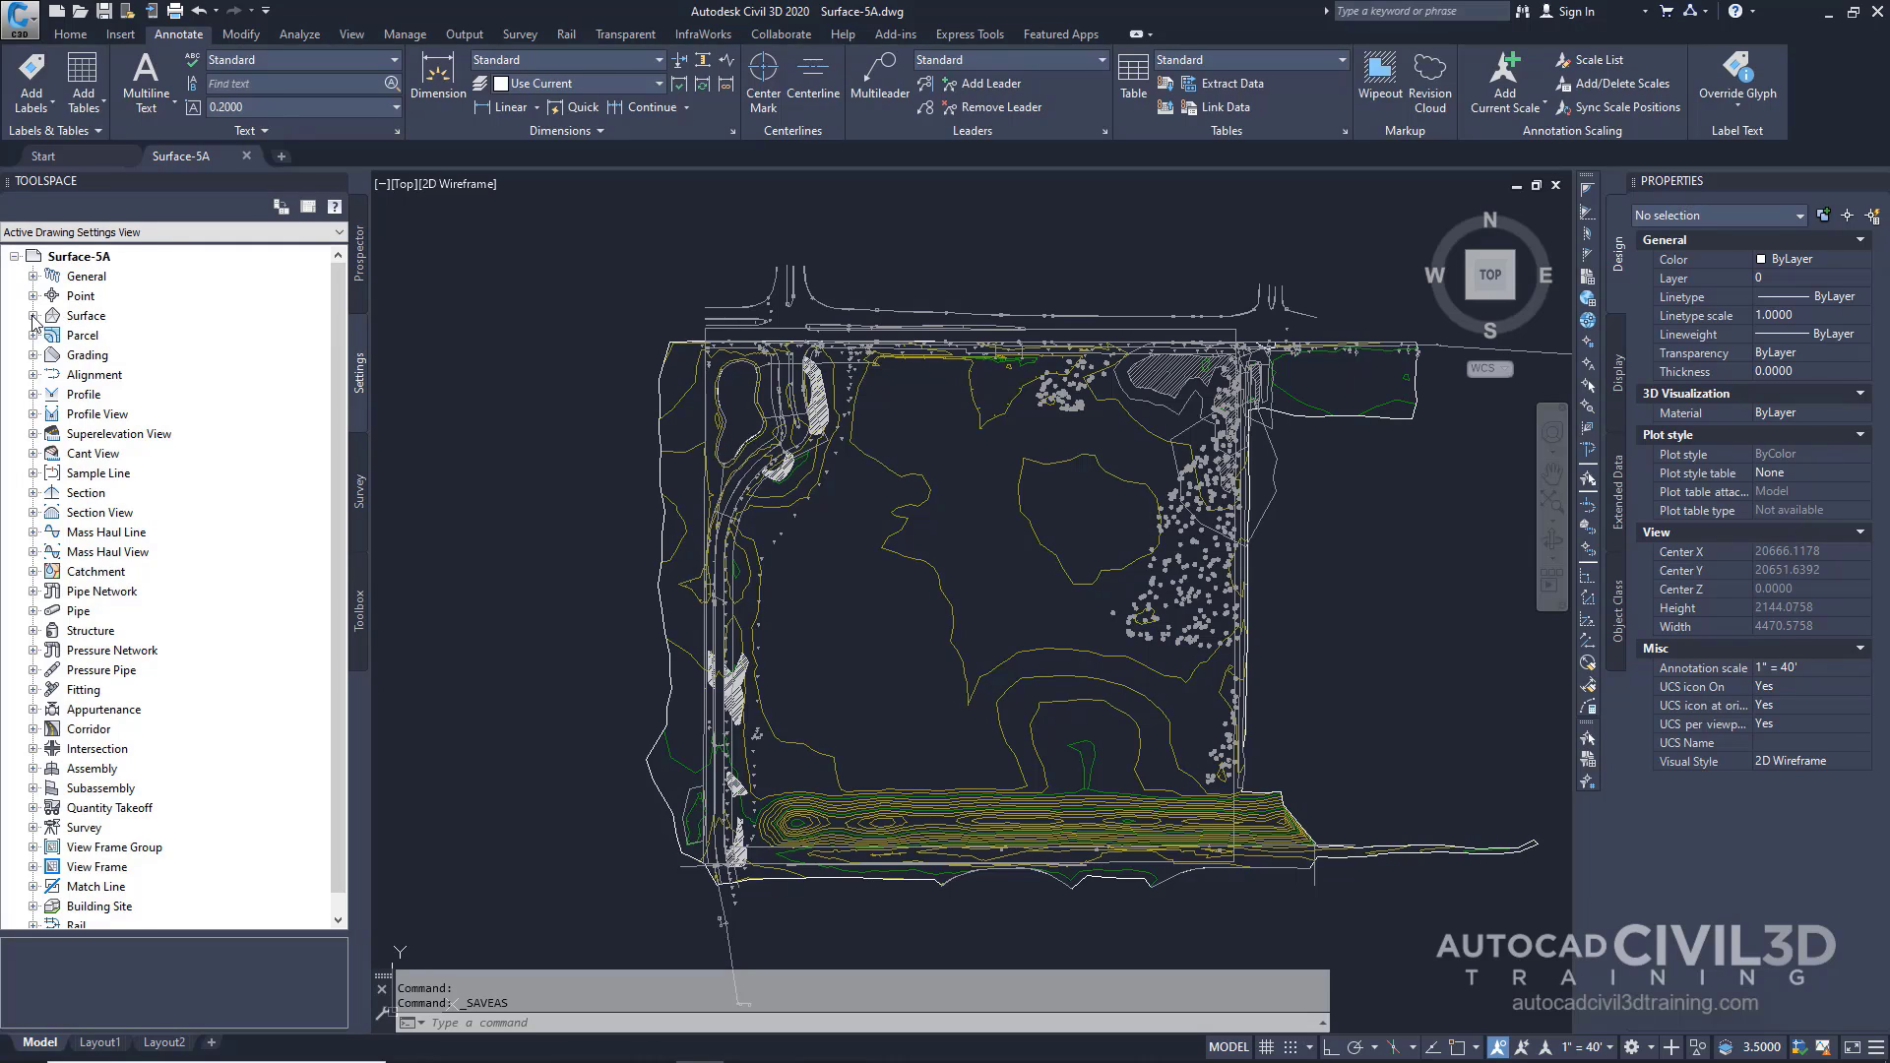
- Copy the Standard surface style and name the copy Watersheds
left_click(32, 316)
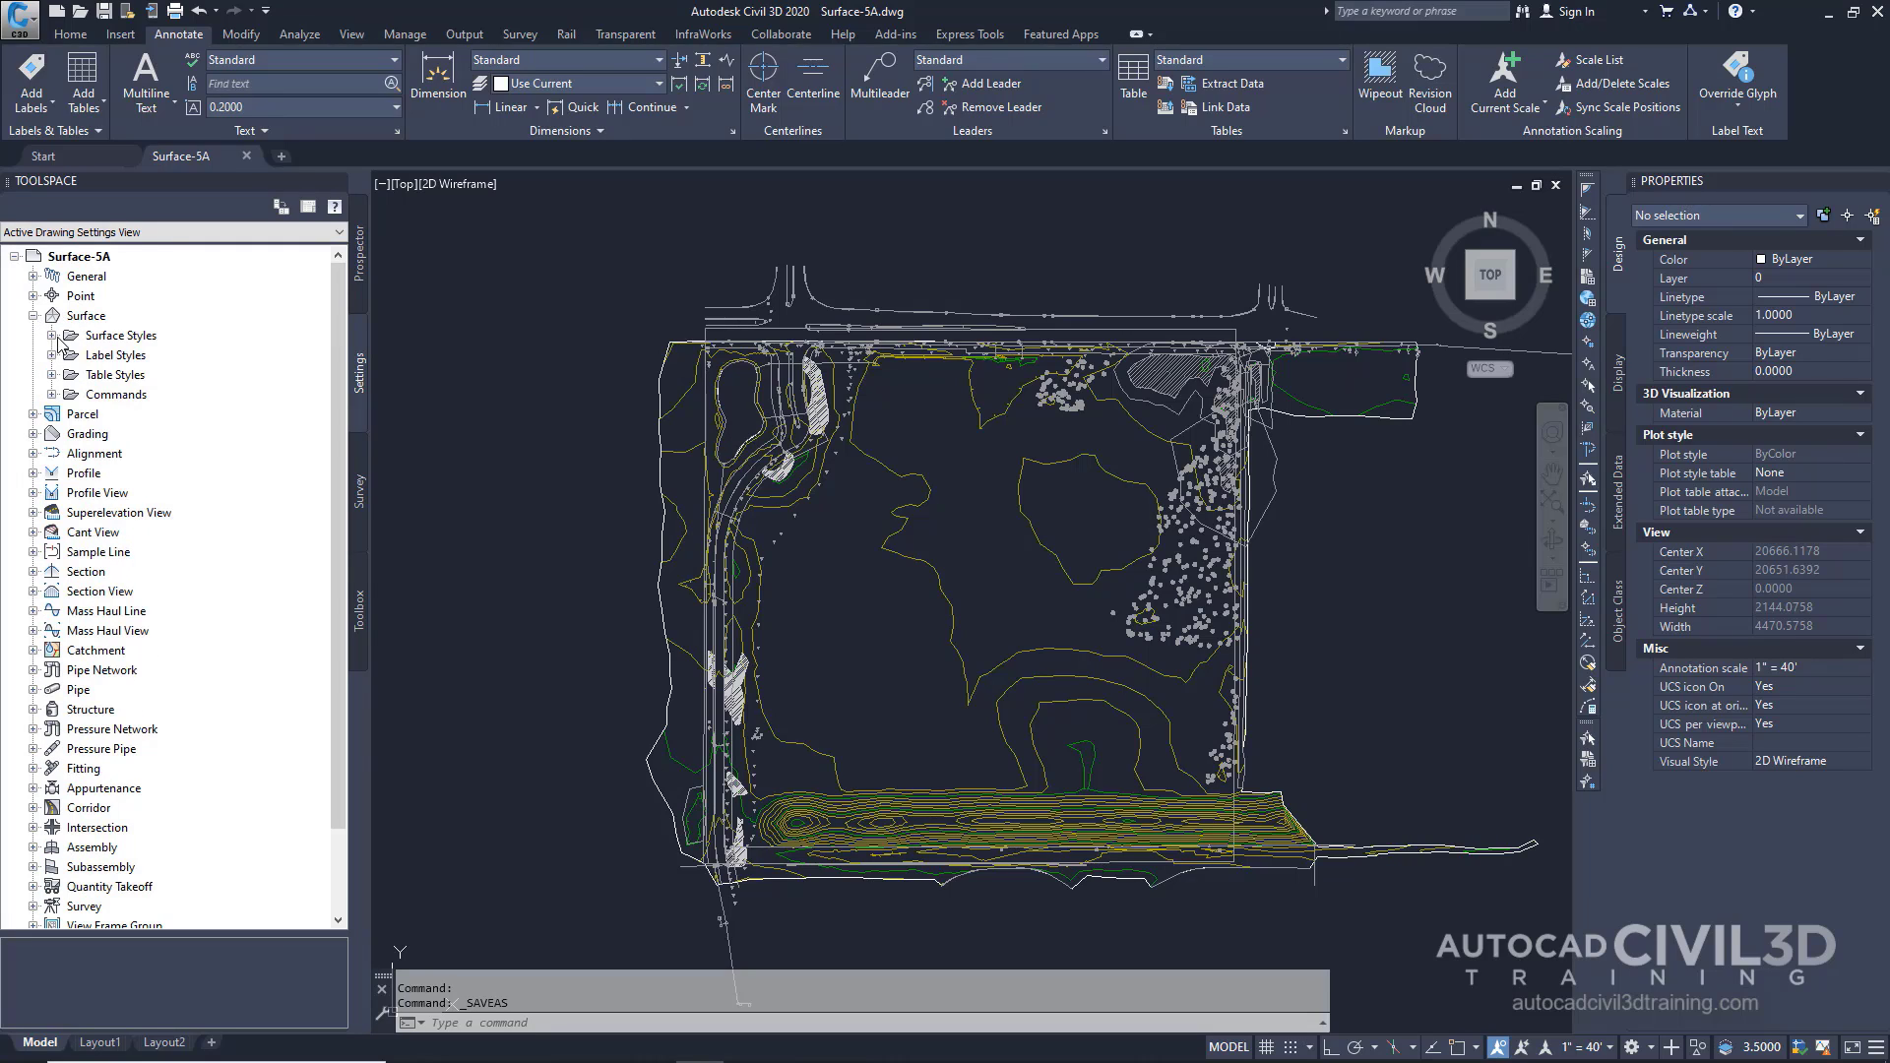
left_click(52, 336)
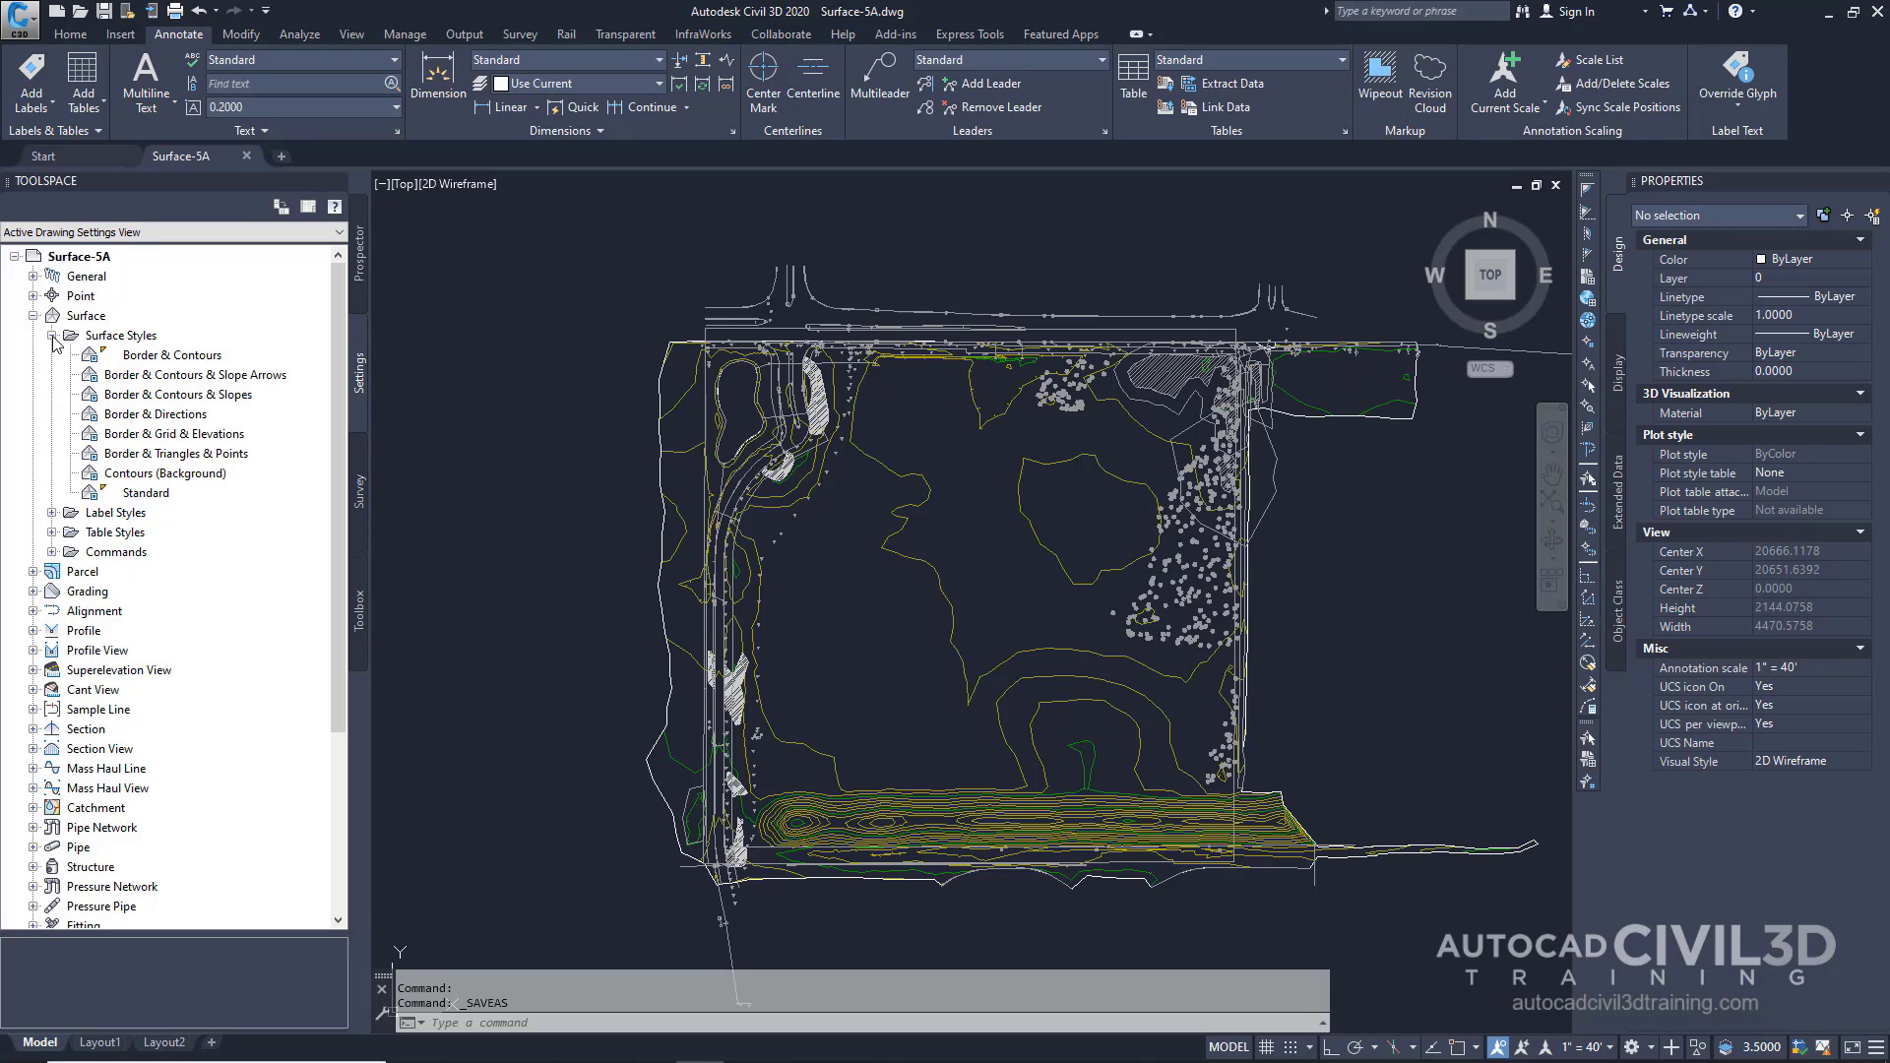
right_click(159, 494)
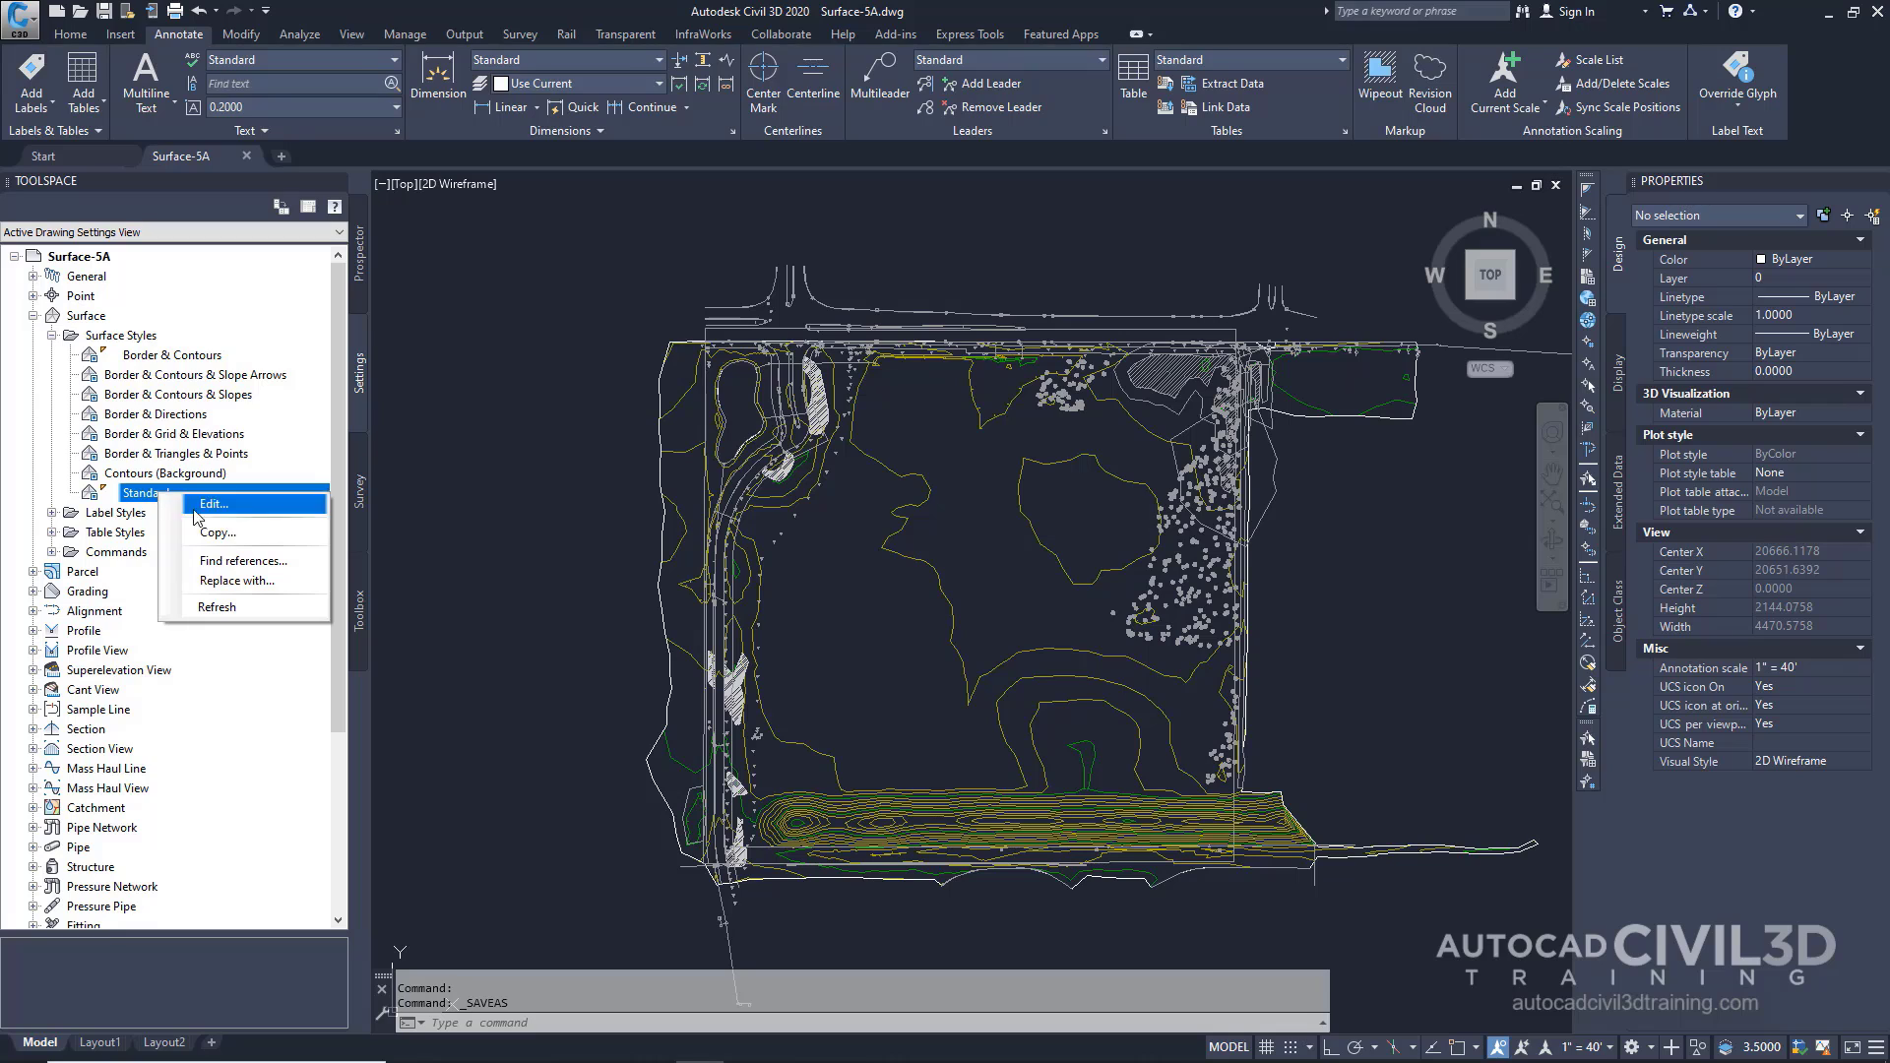
left_click(226, 535)
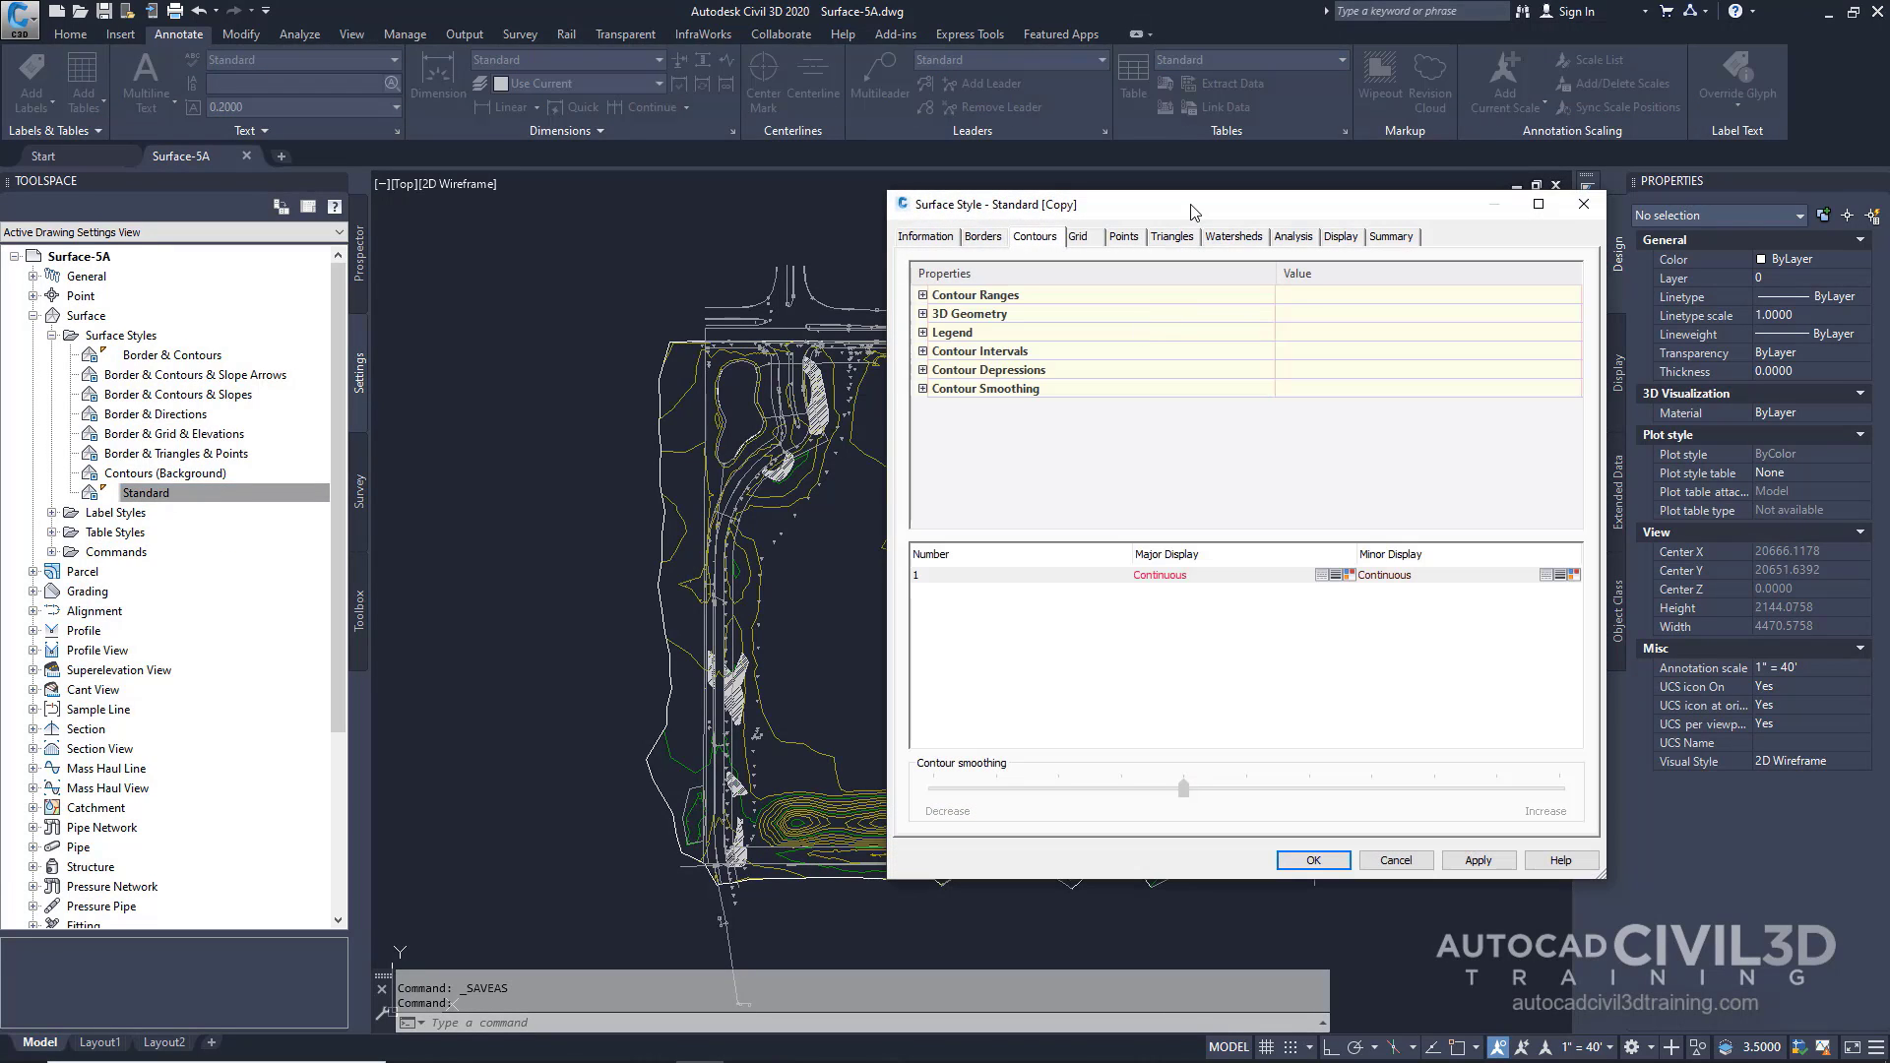
left_click_drag(1190, 211, 911, 197)
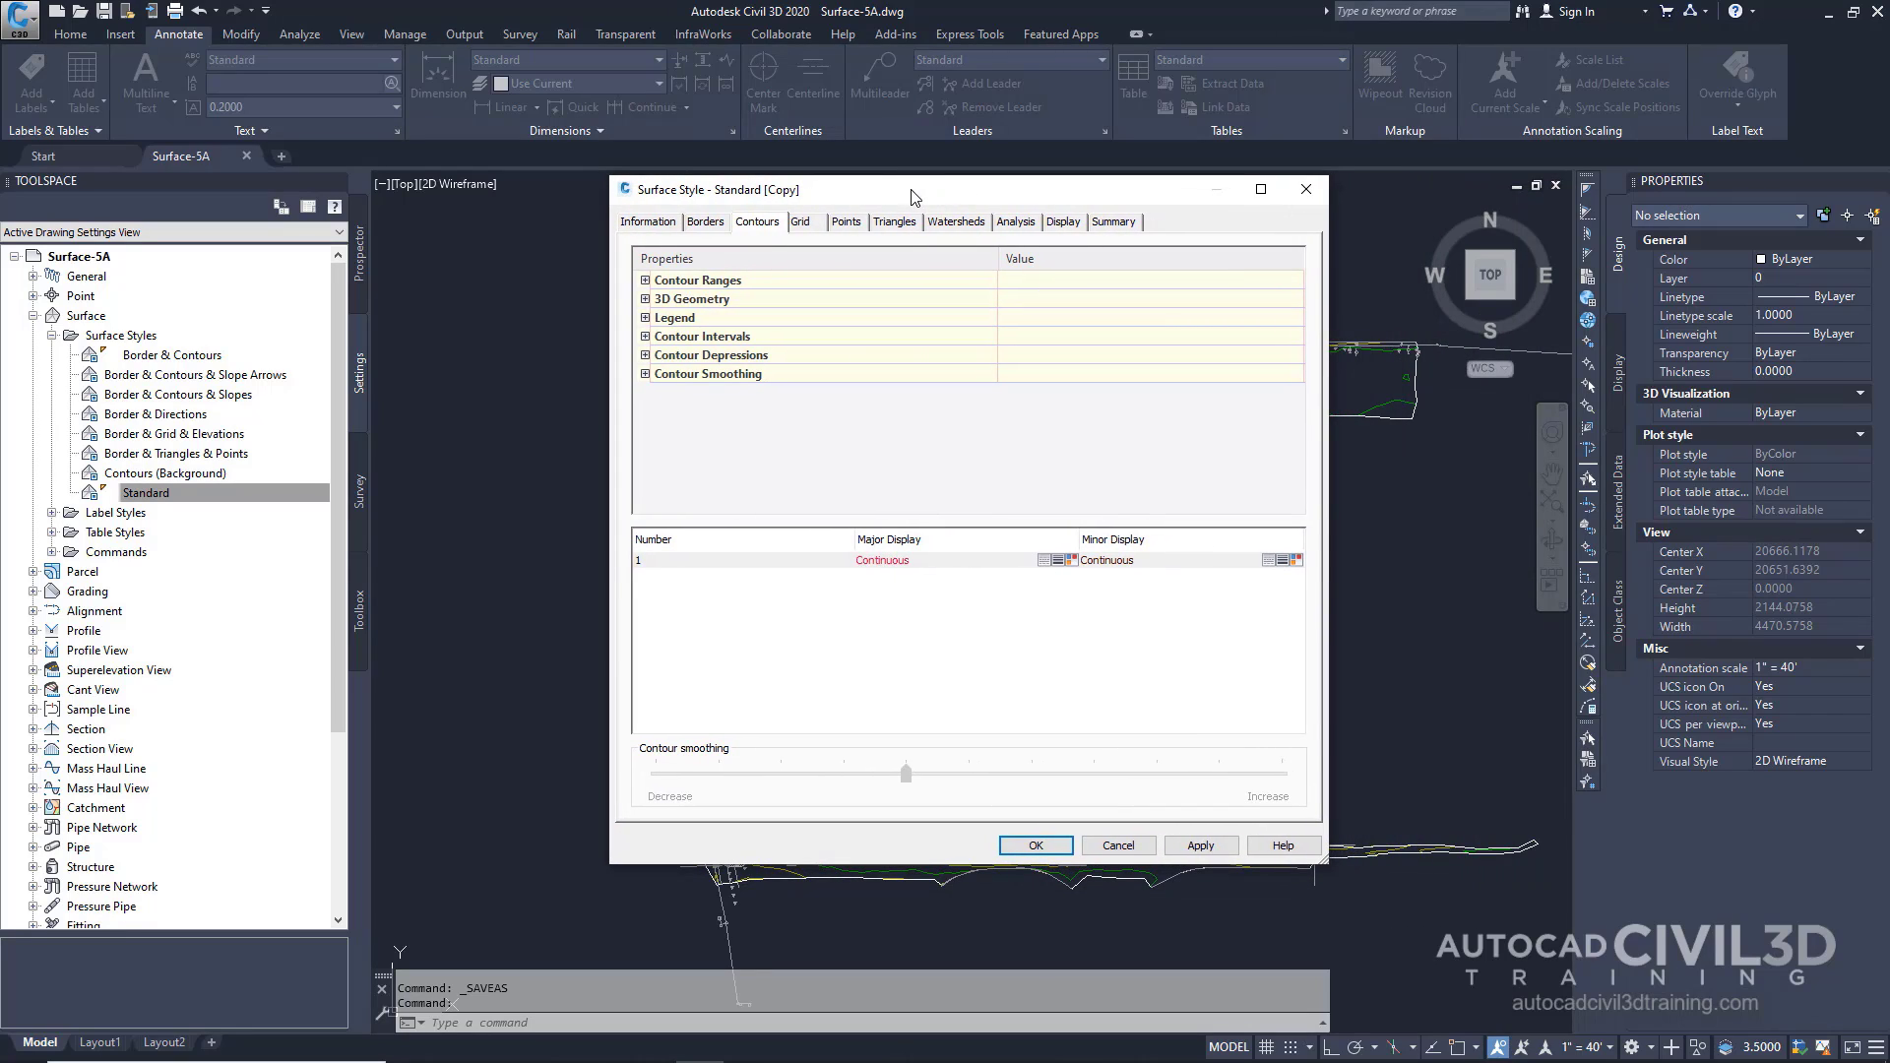
left_click(645, 222)
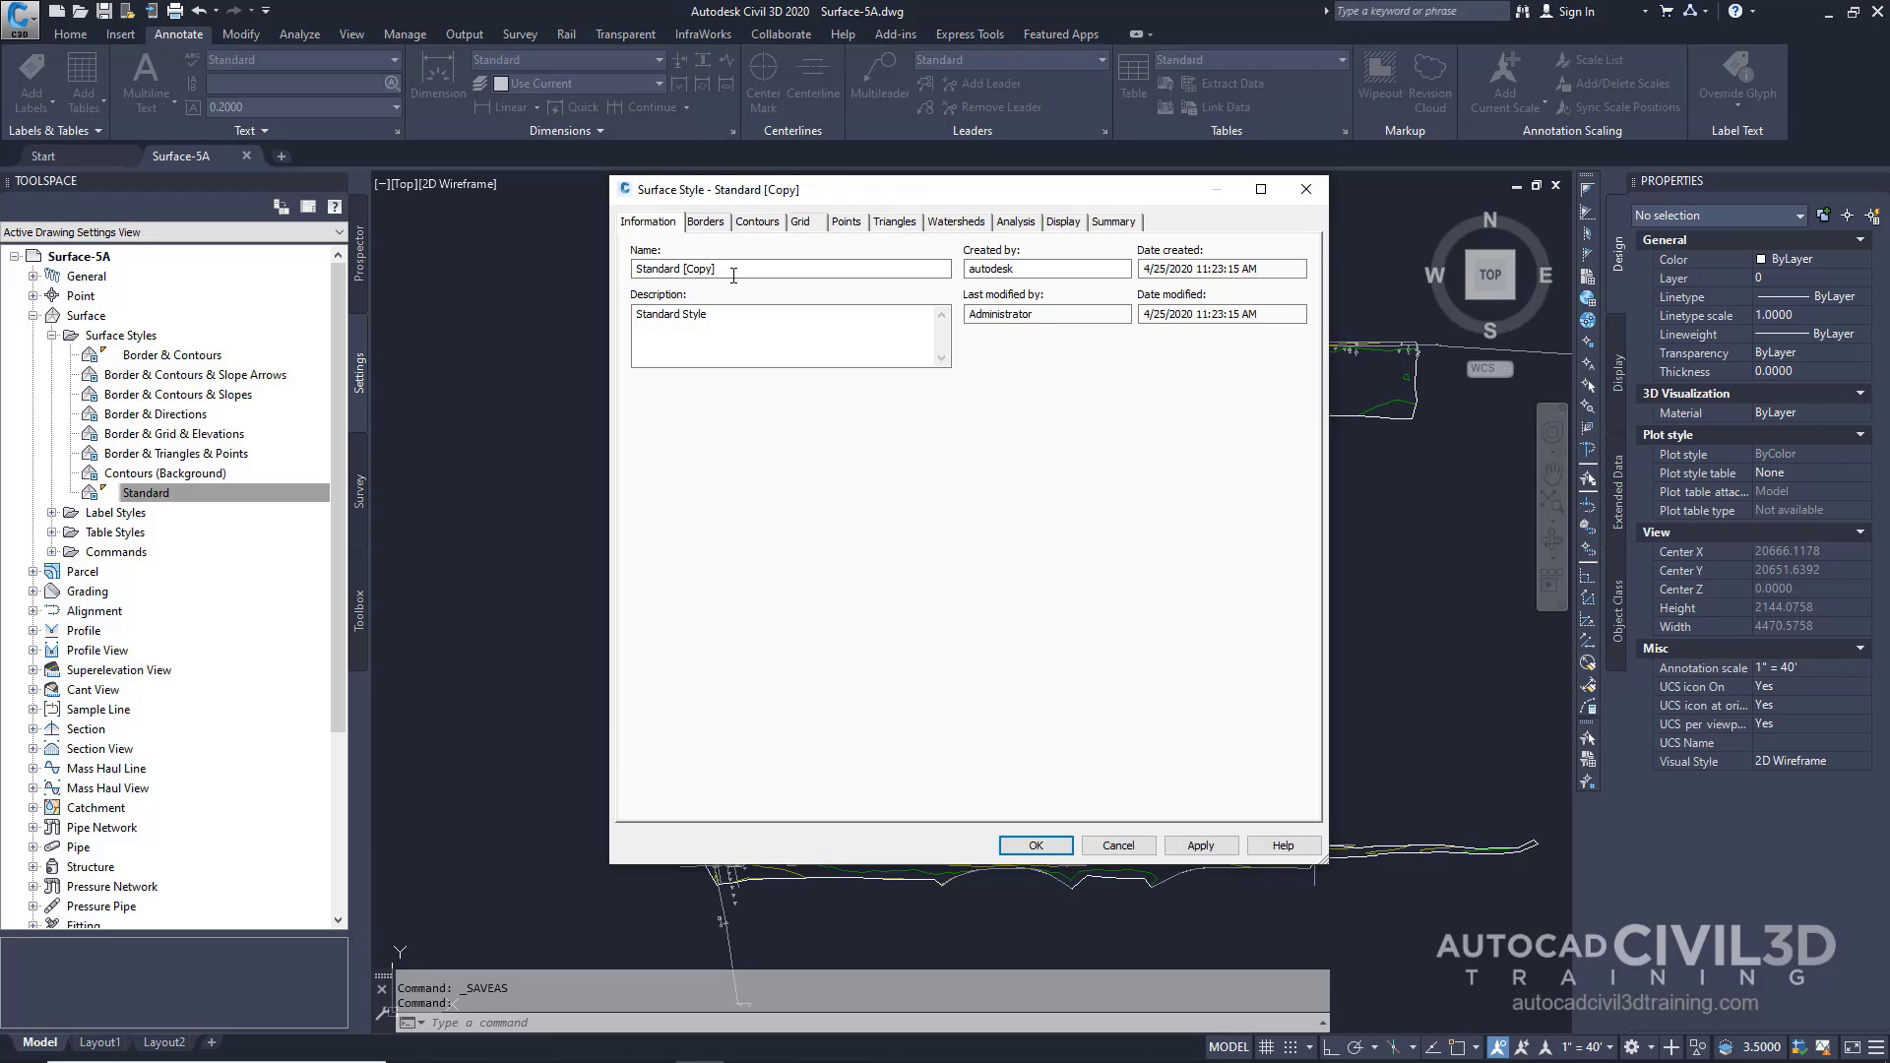
left_click_drag(733, 275, 559, 224)
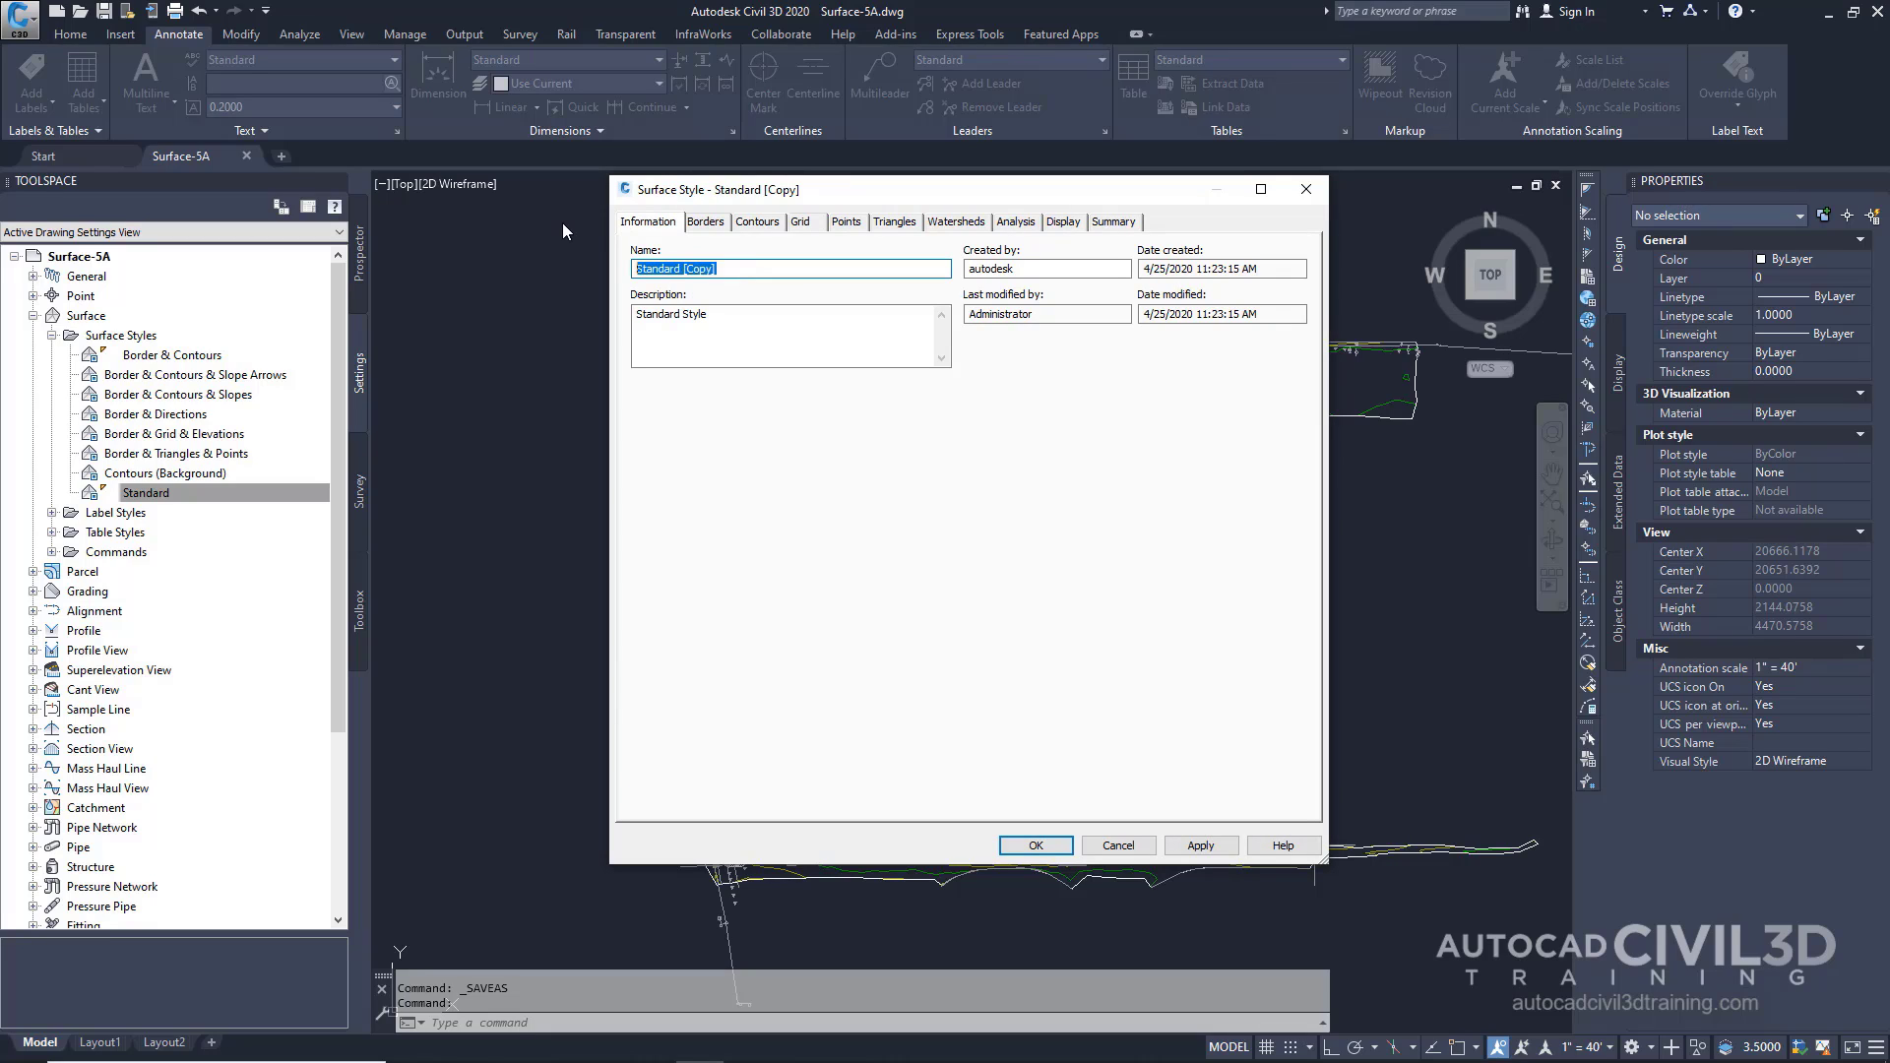
type("Watersheds")
- Enable hatching for depression watersheds in the Watersheds surface style by setting Use Hatching to True
left_click(956, 223)
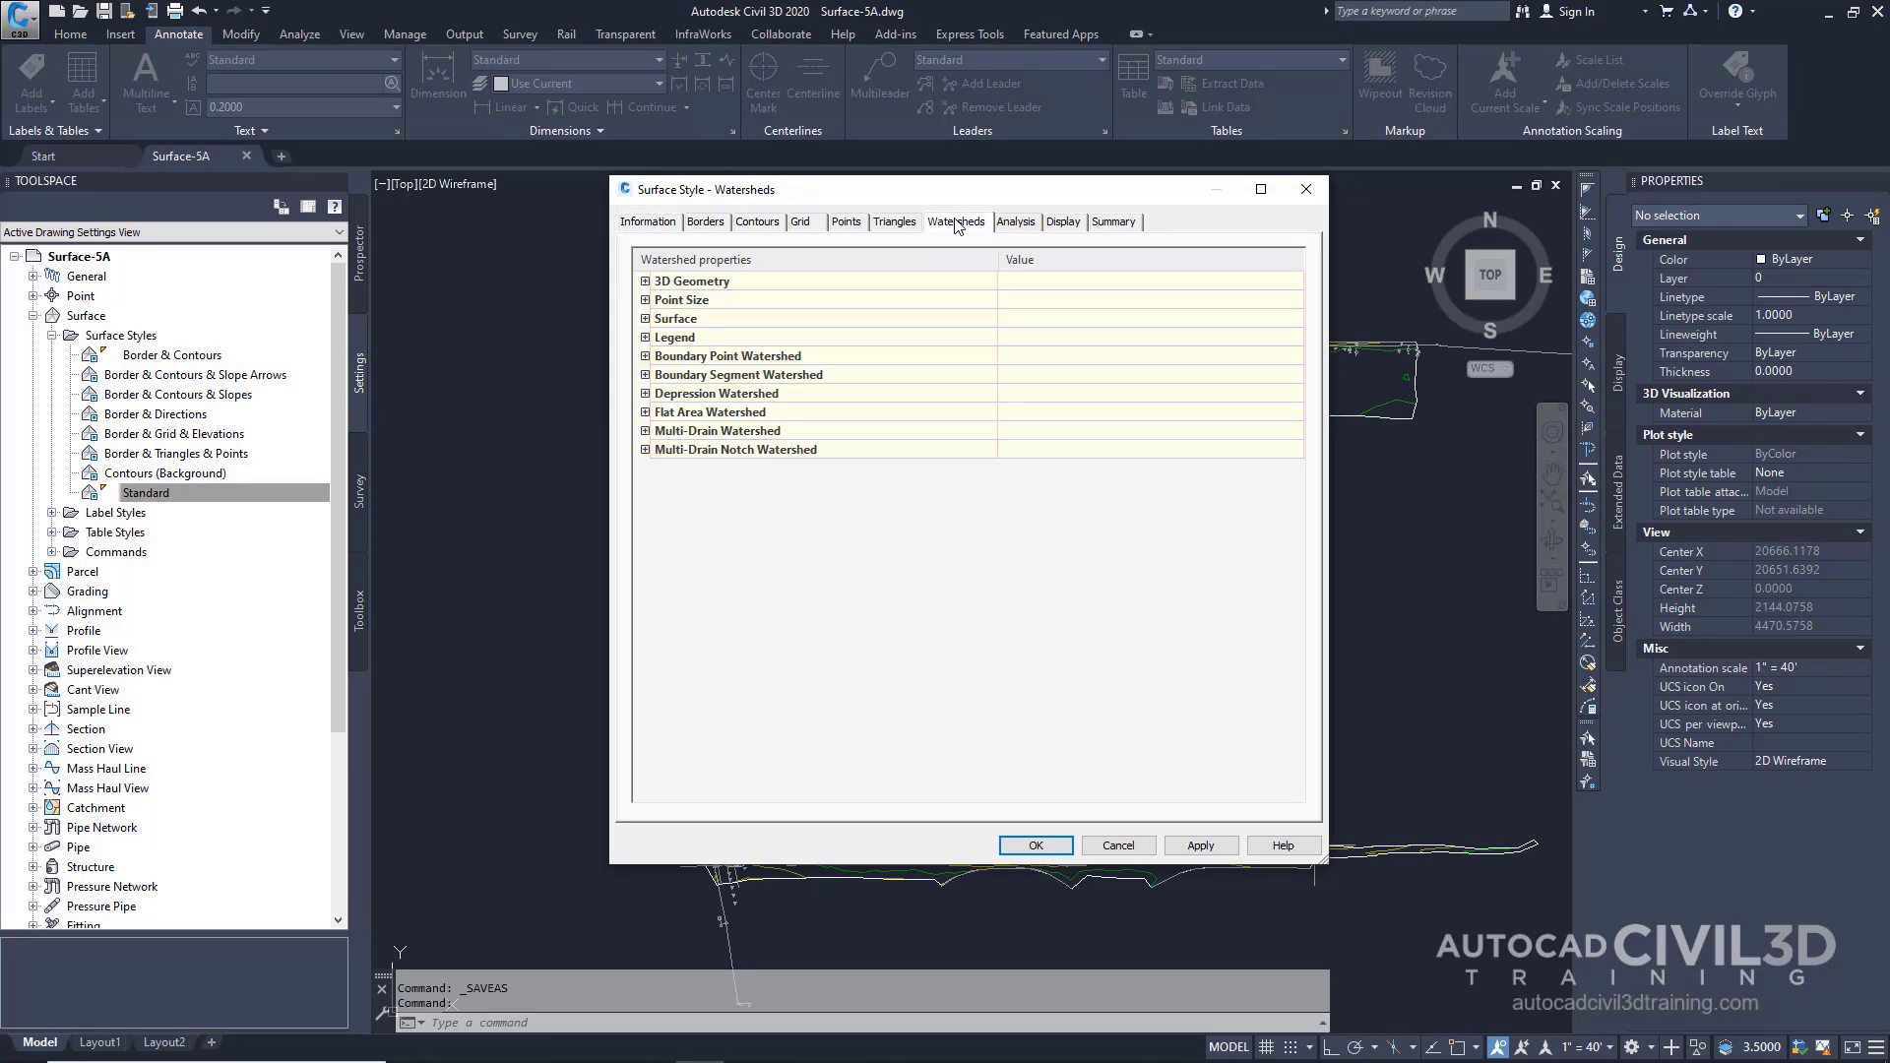
left_click(645, 394)
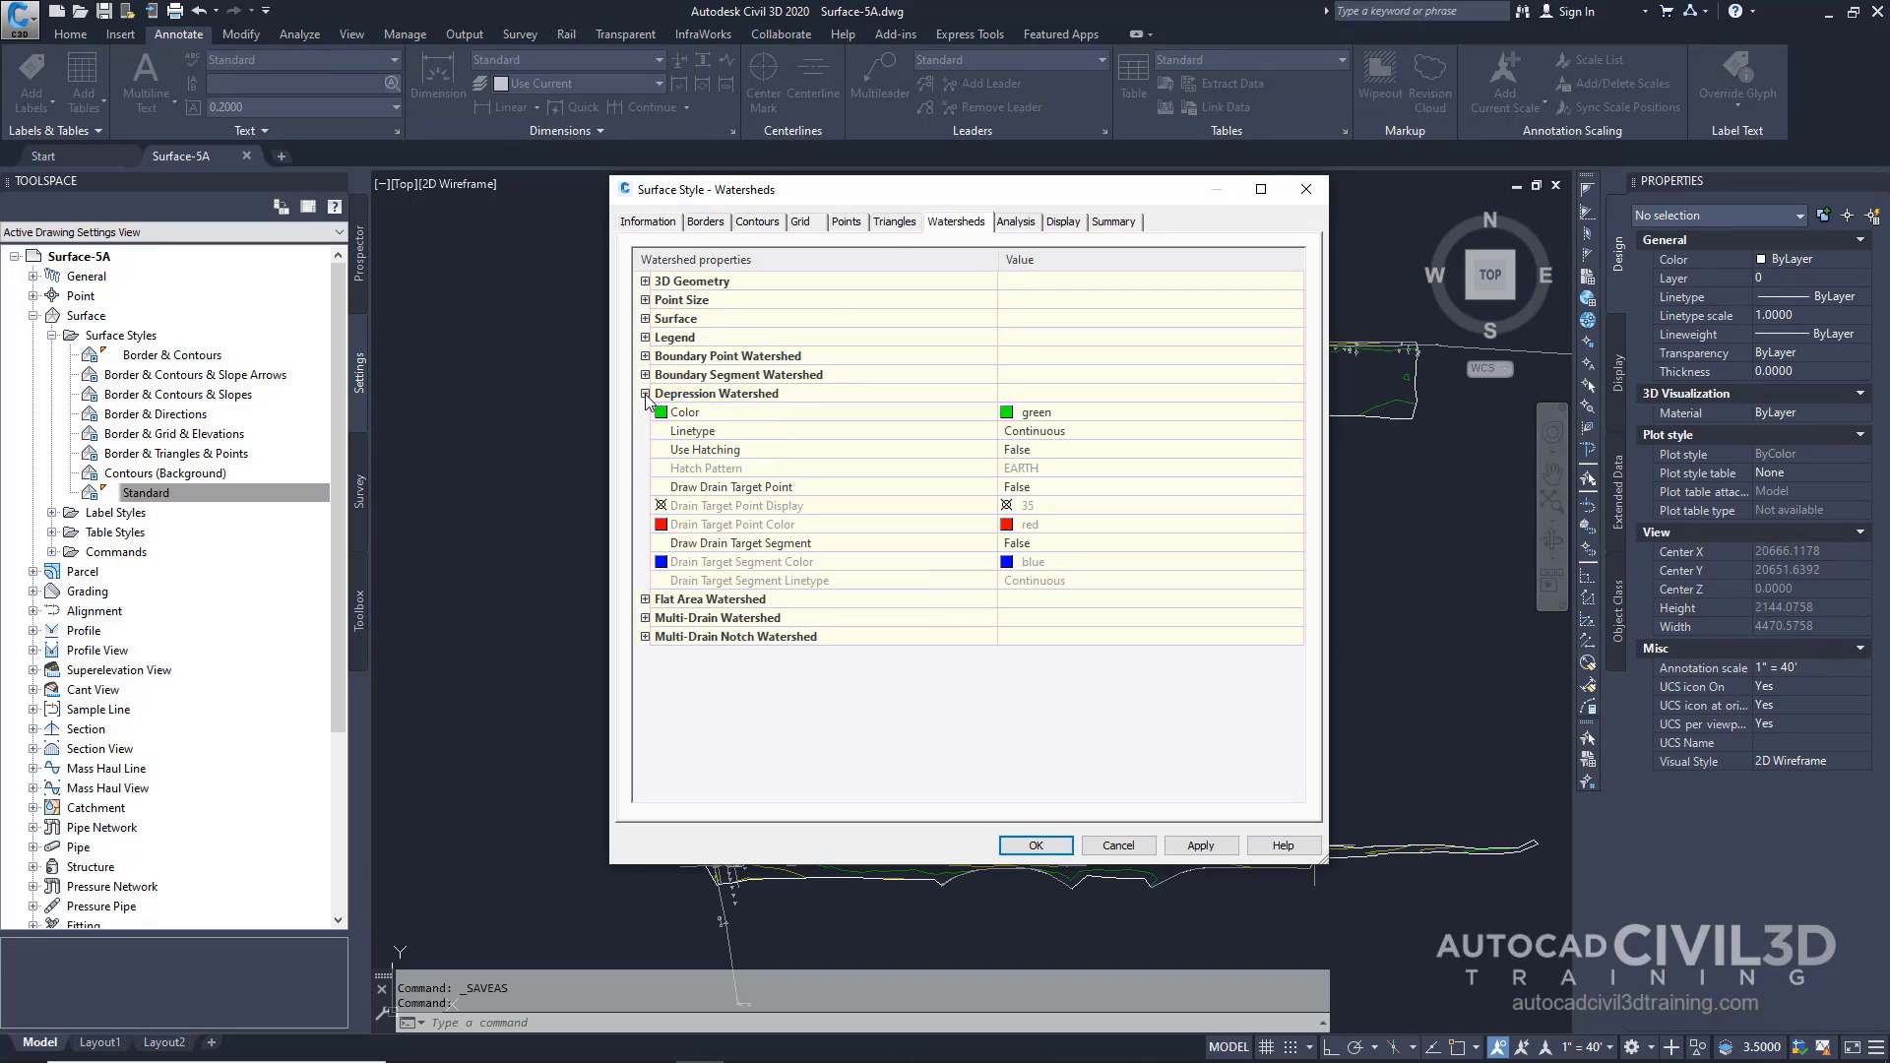
left_click(1050, 451)
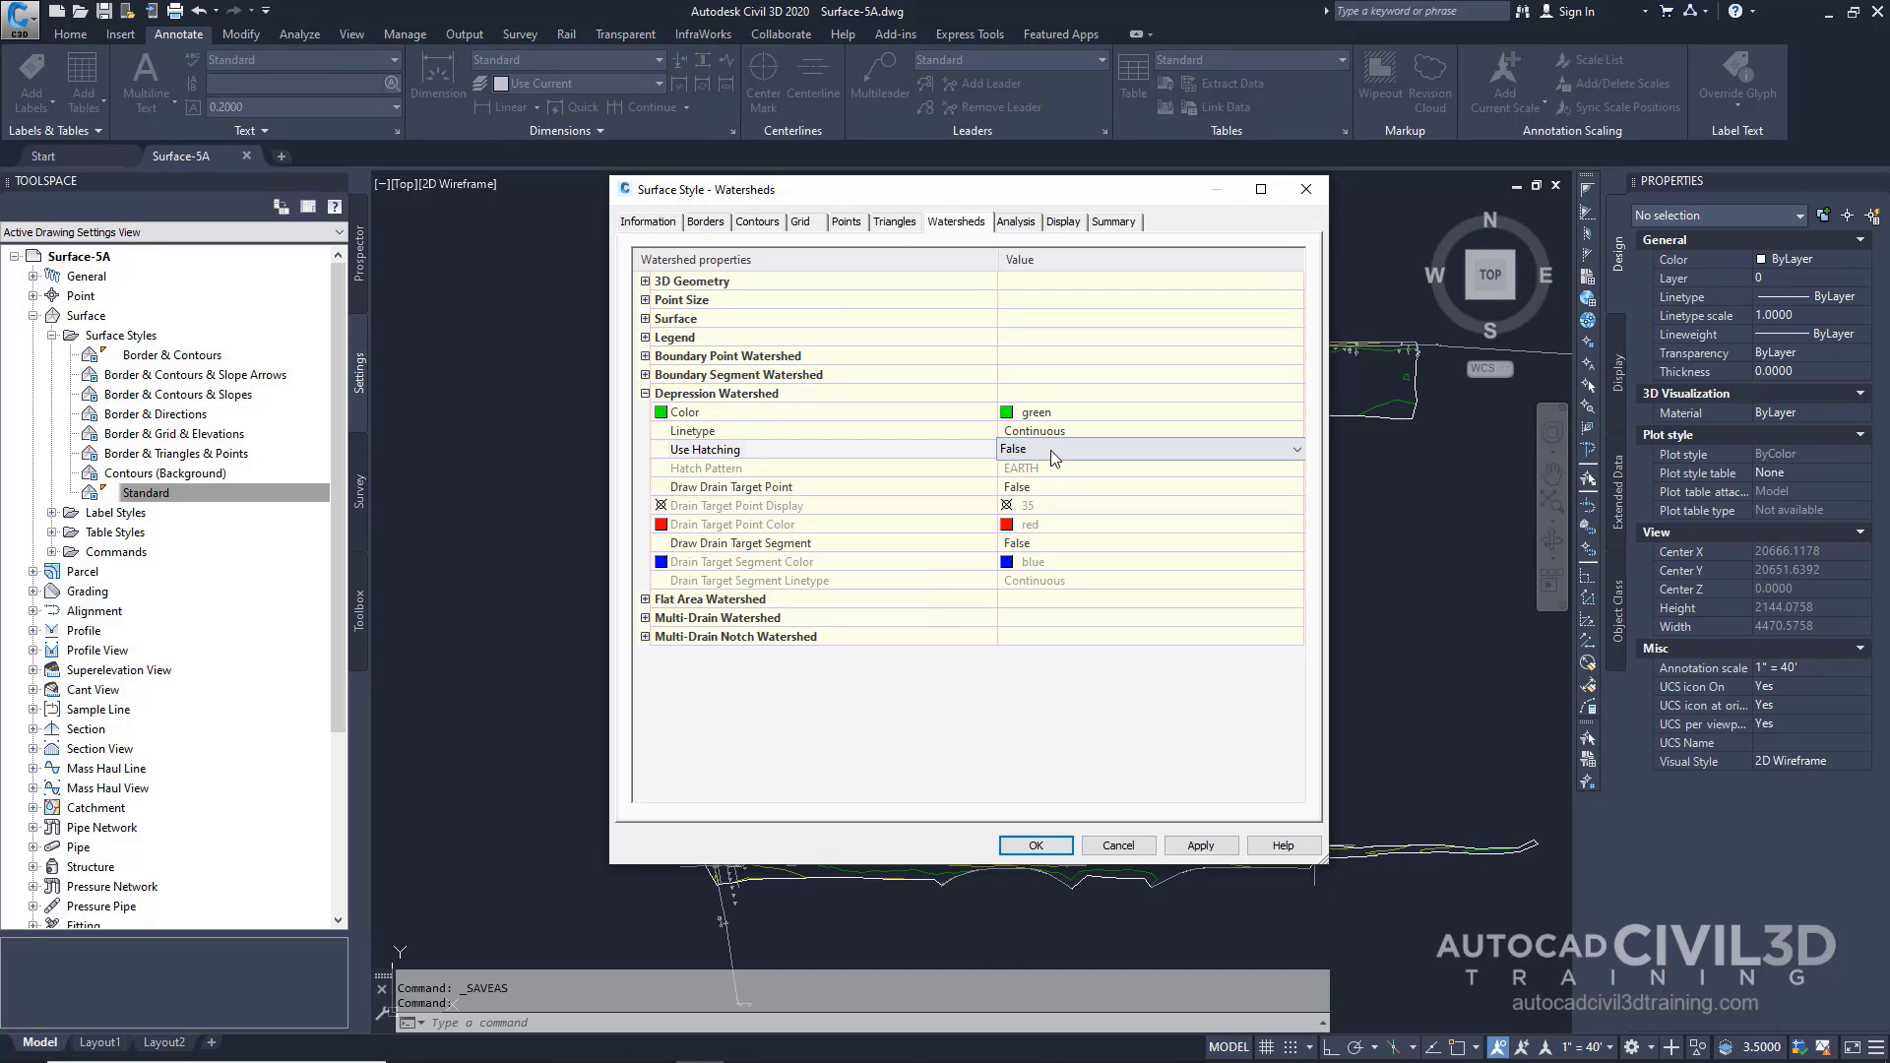
left_click(1063, 453)
left_click(1034, 484)
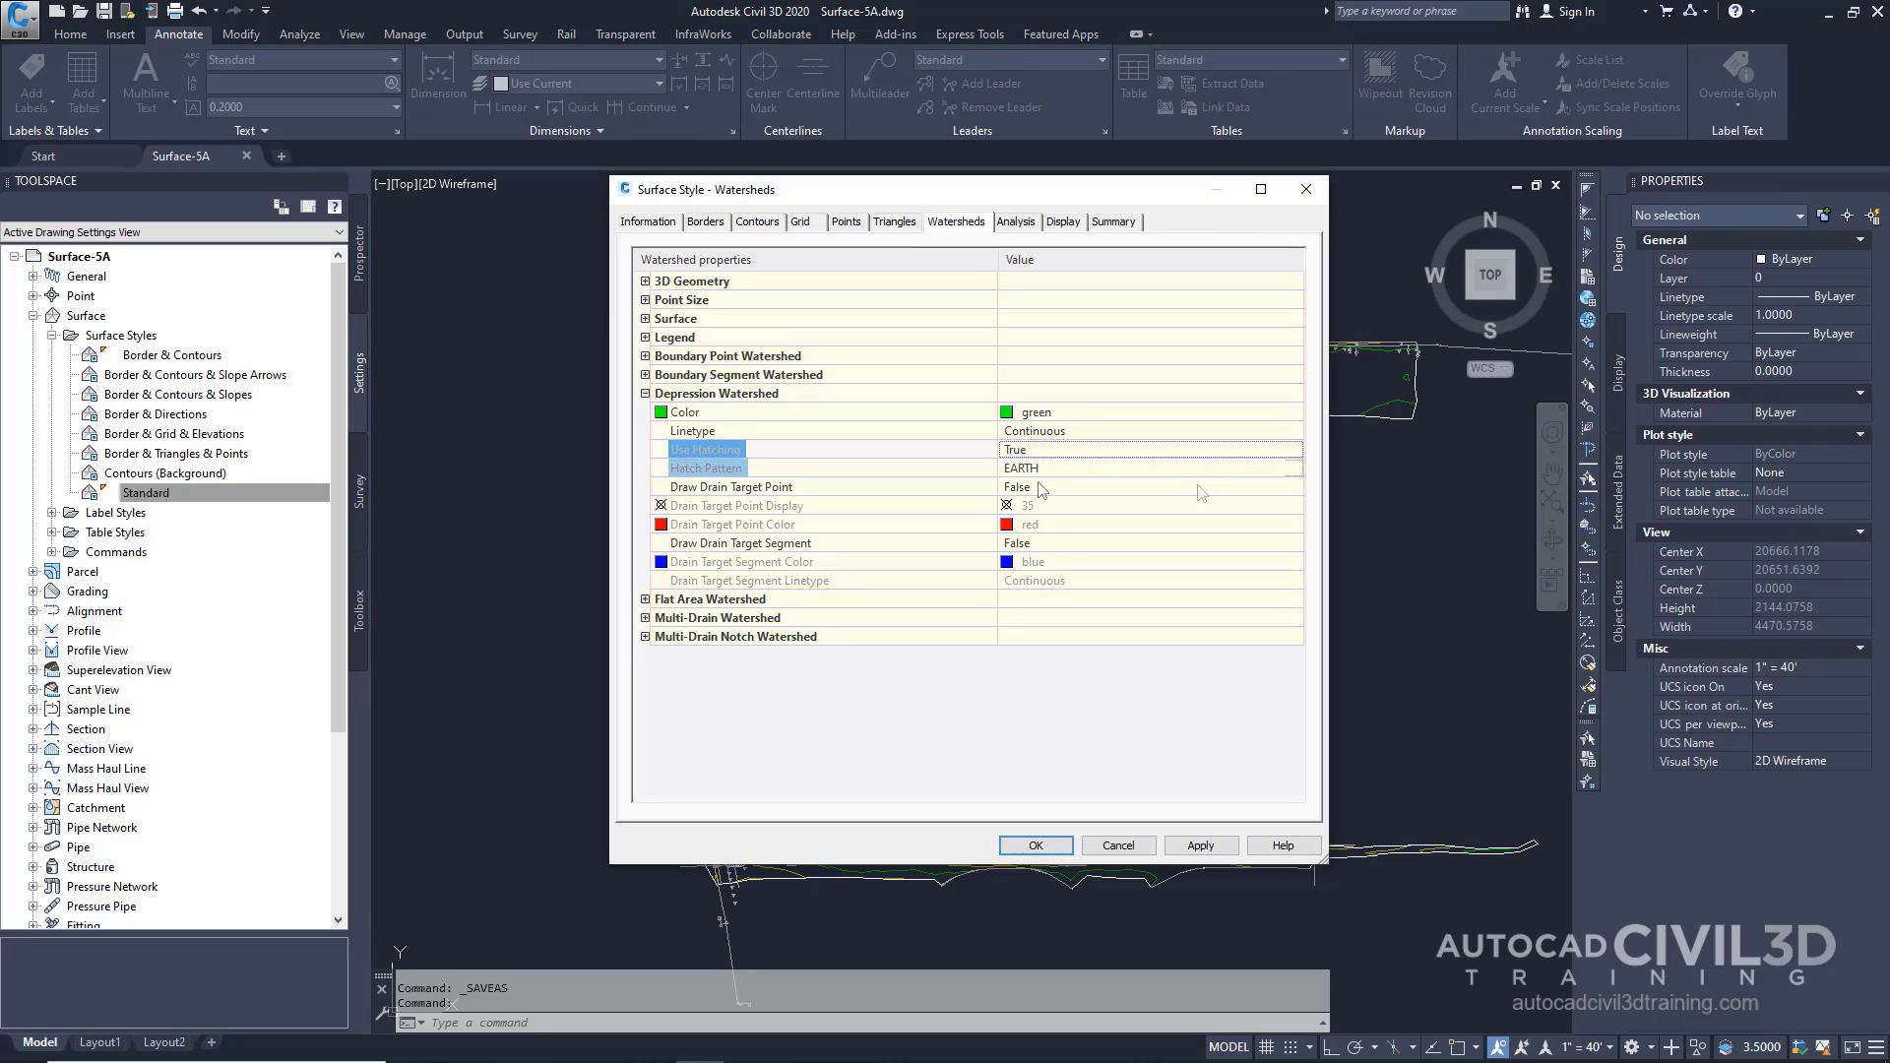
- Set the depression watershed hatch pattern to AR-SAND with a scale of 15
left_click(1293, 469)
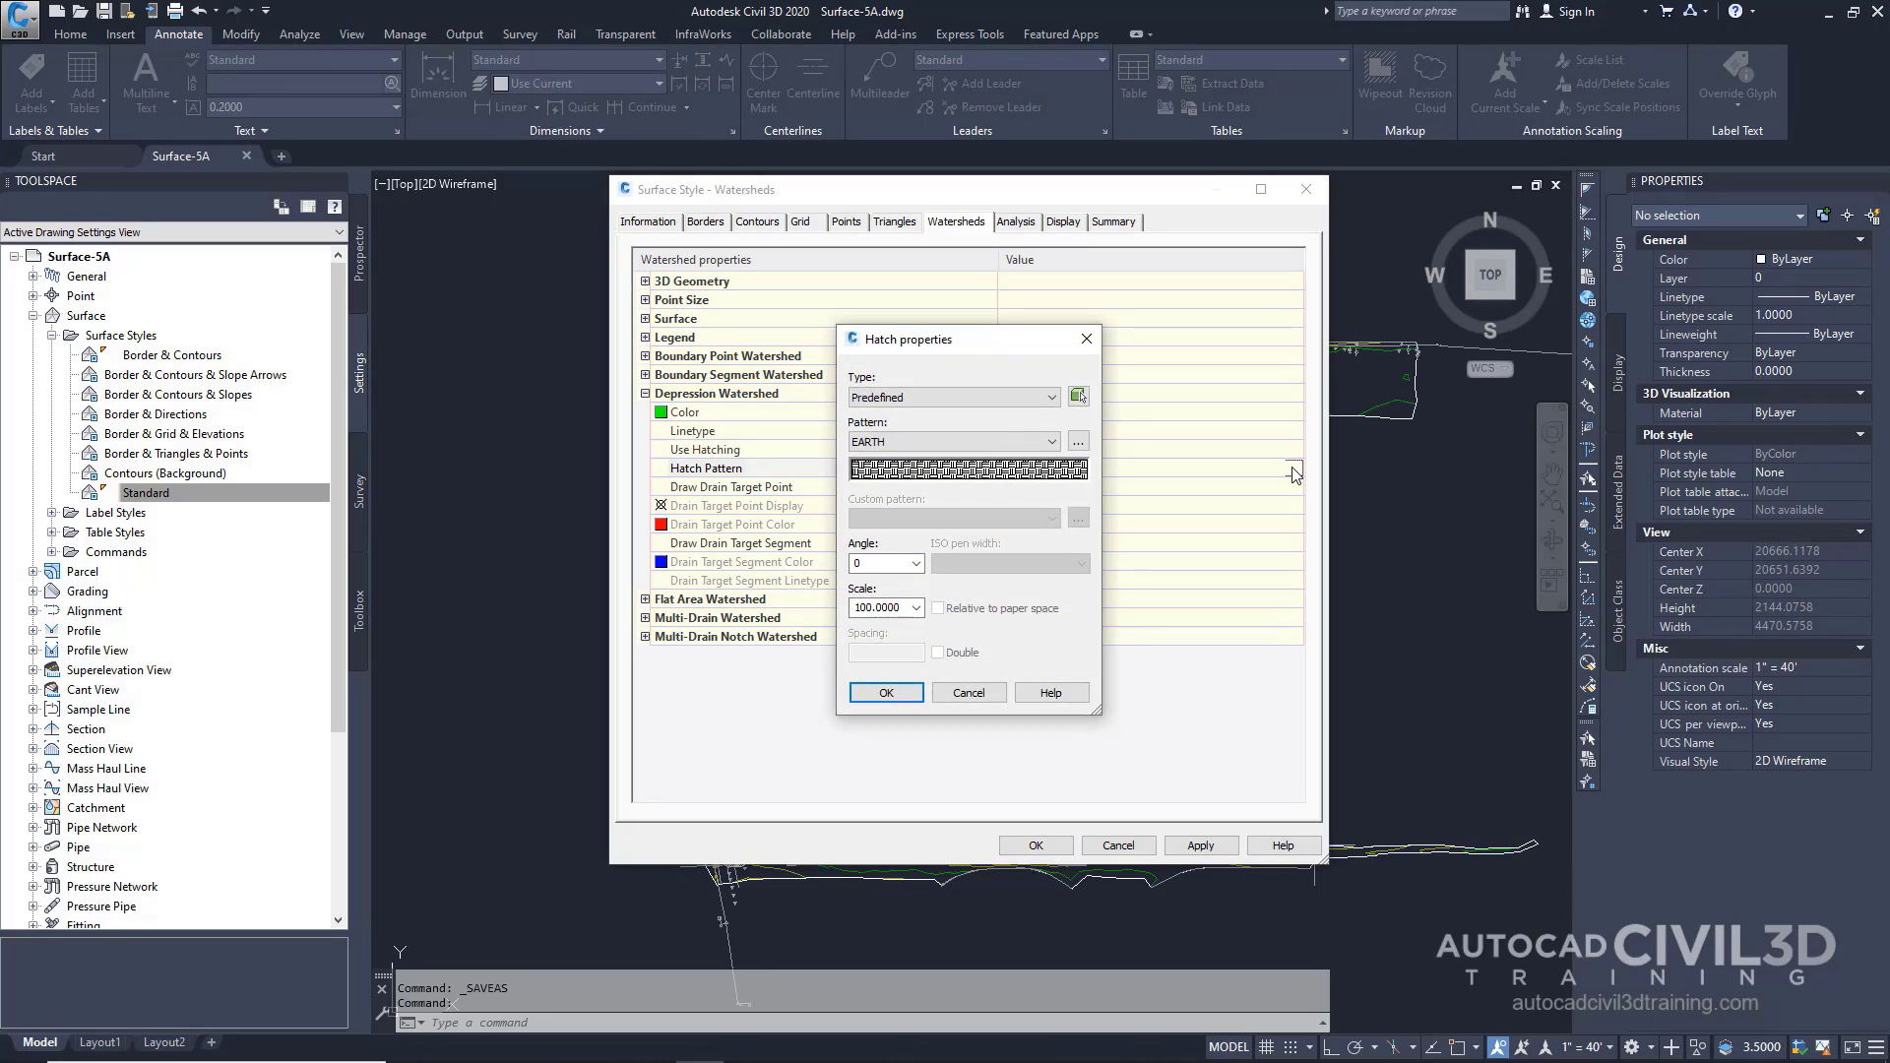
left_click(1012, 471)
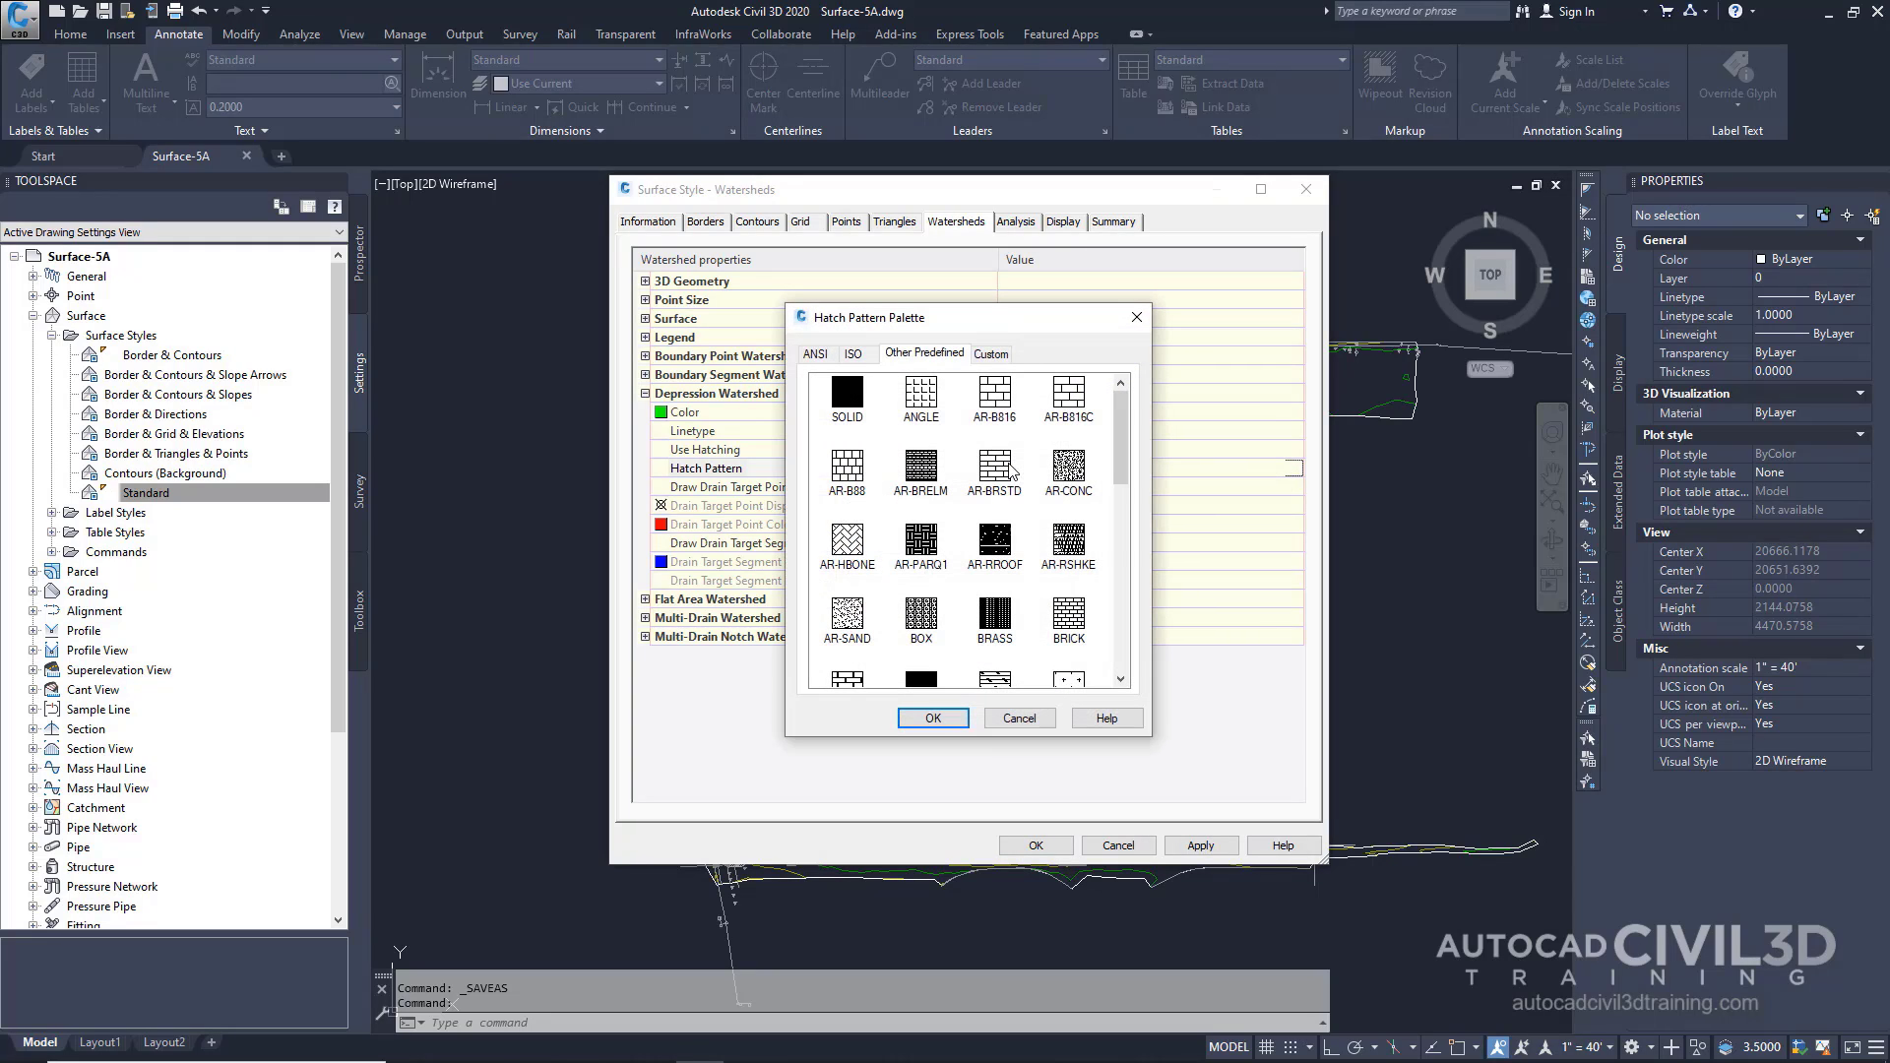
left_click(852, 615)
left_click(932, 720)
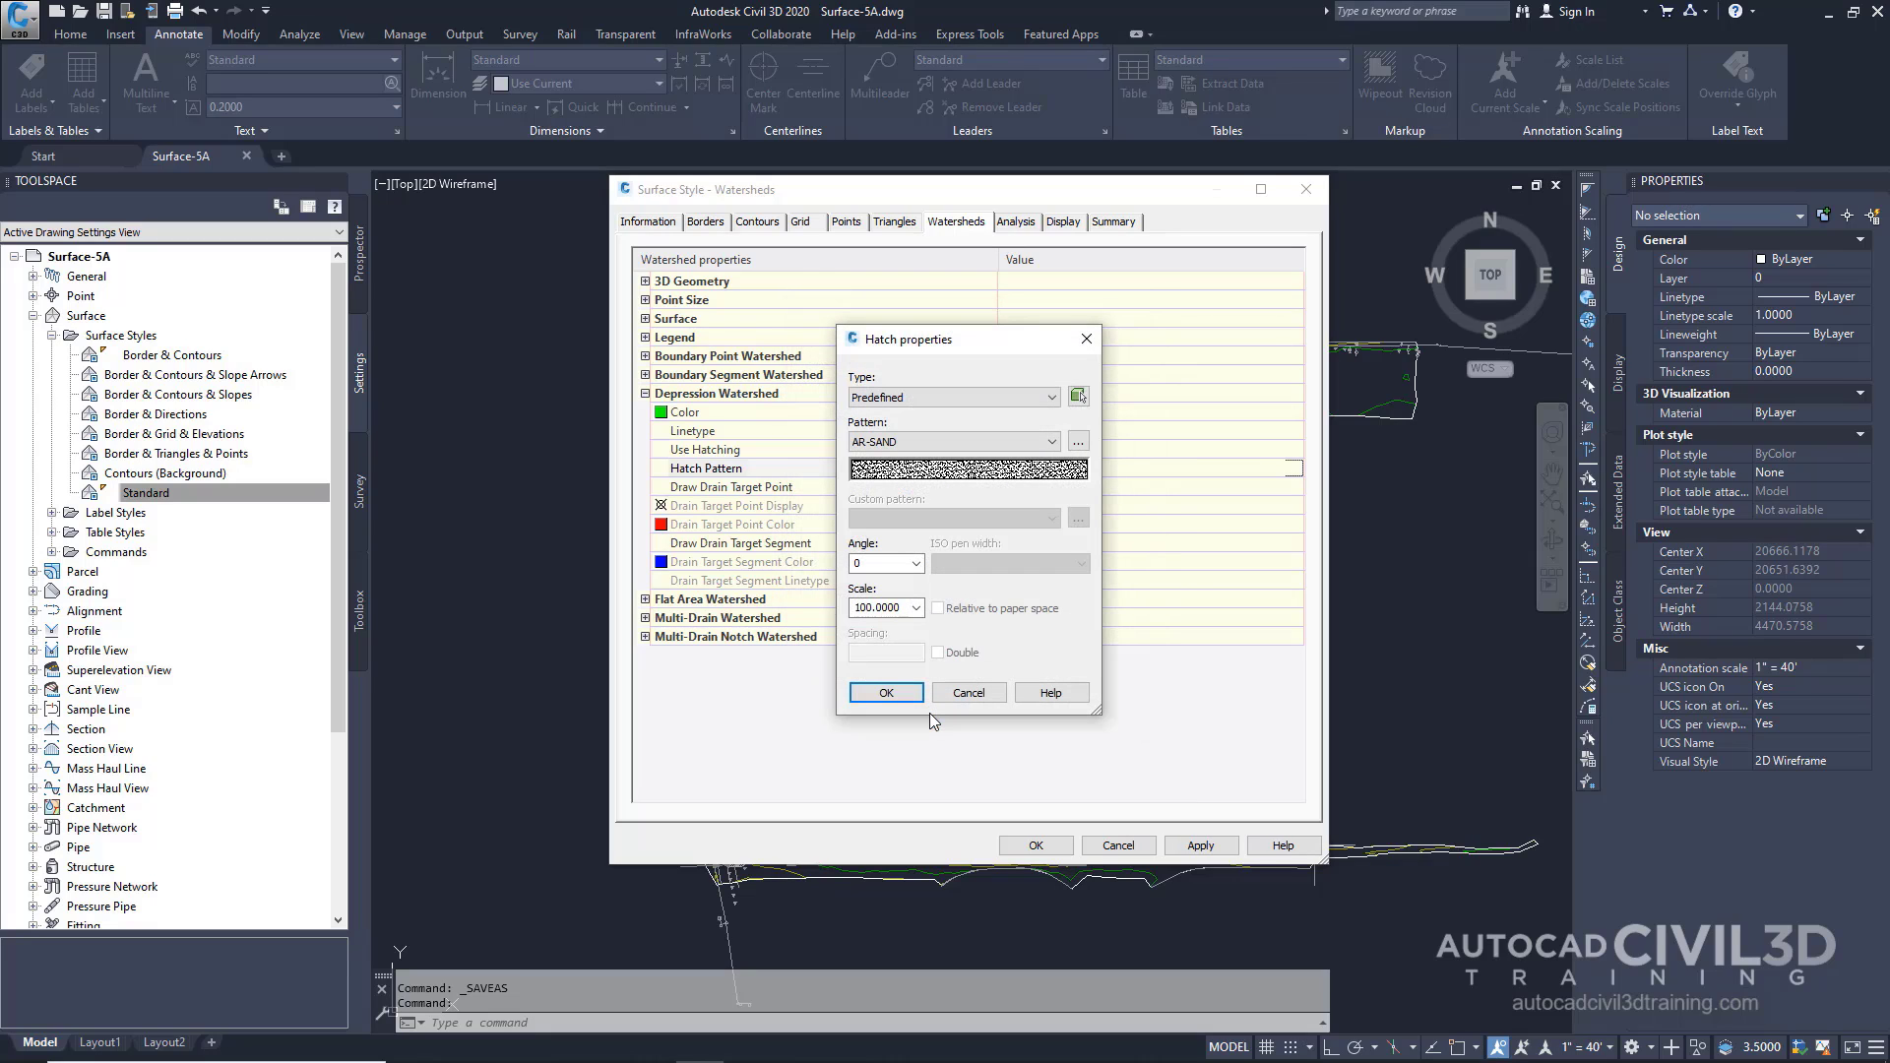
double_click(901, 608)
type("15")
left_click(886, 692)
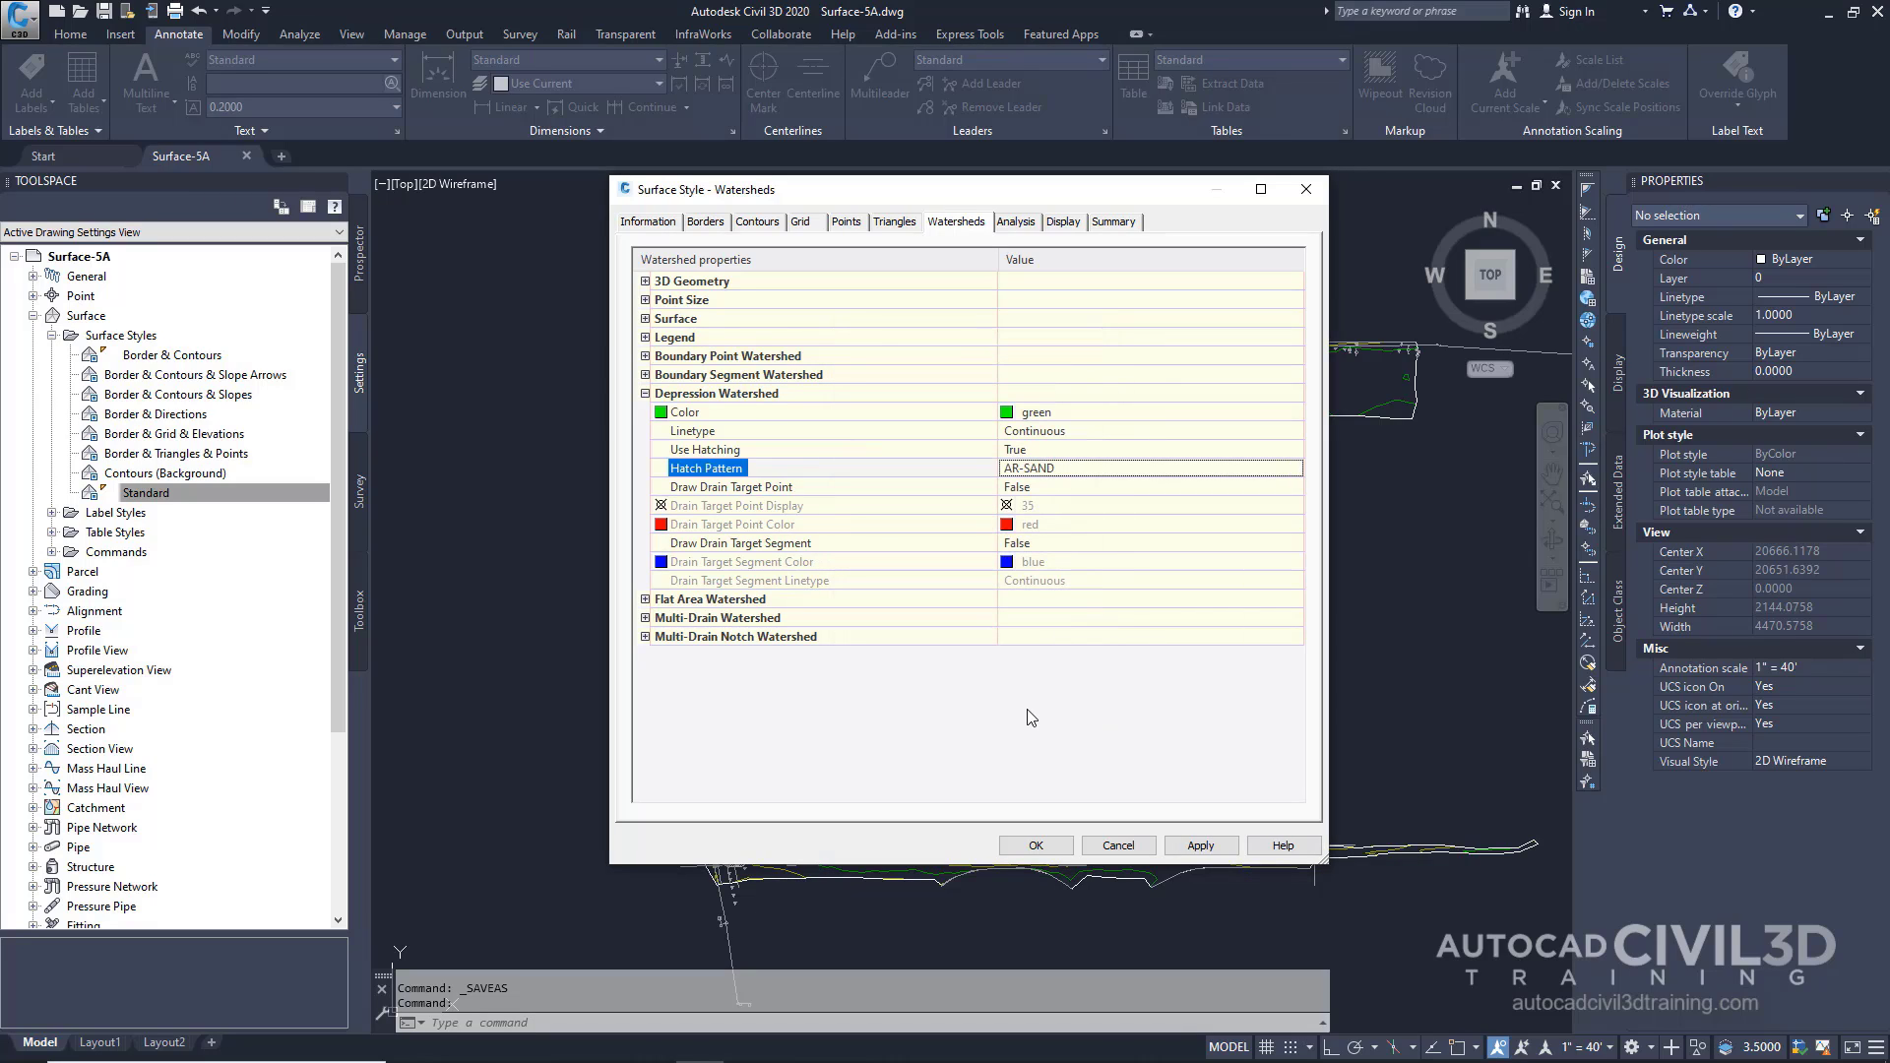
- Make the Watersheds component visible in the style's plan display and save the style
left_click(1063, 222)
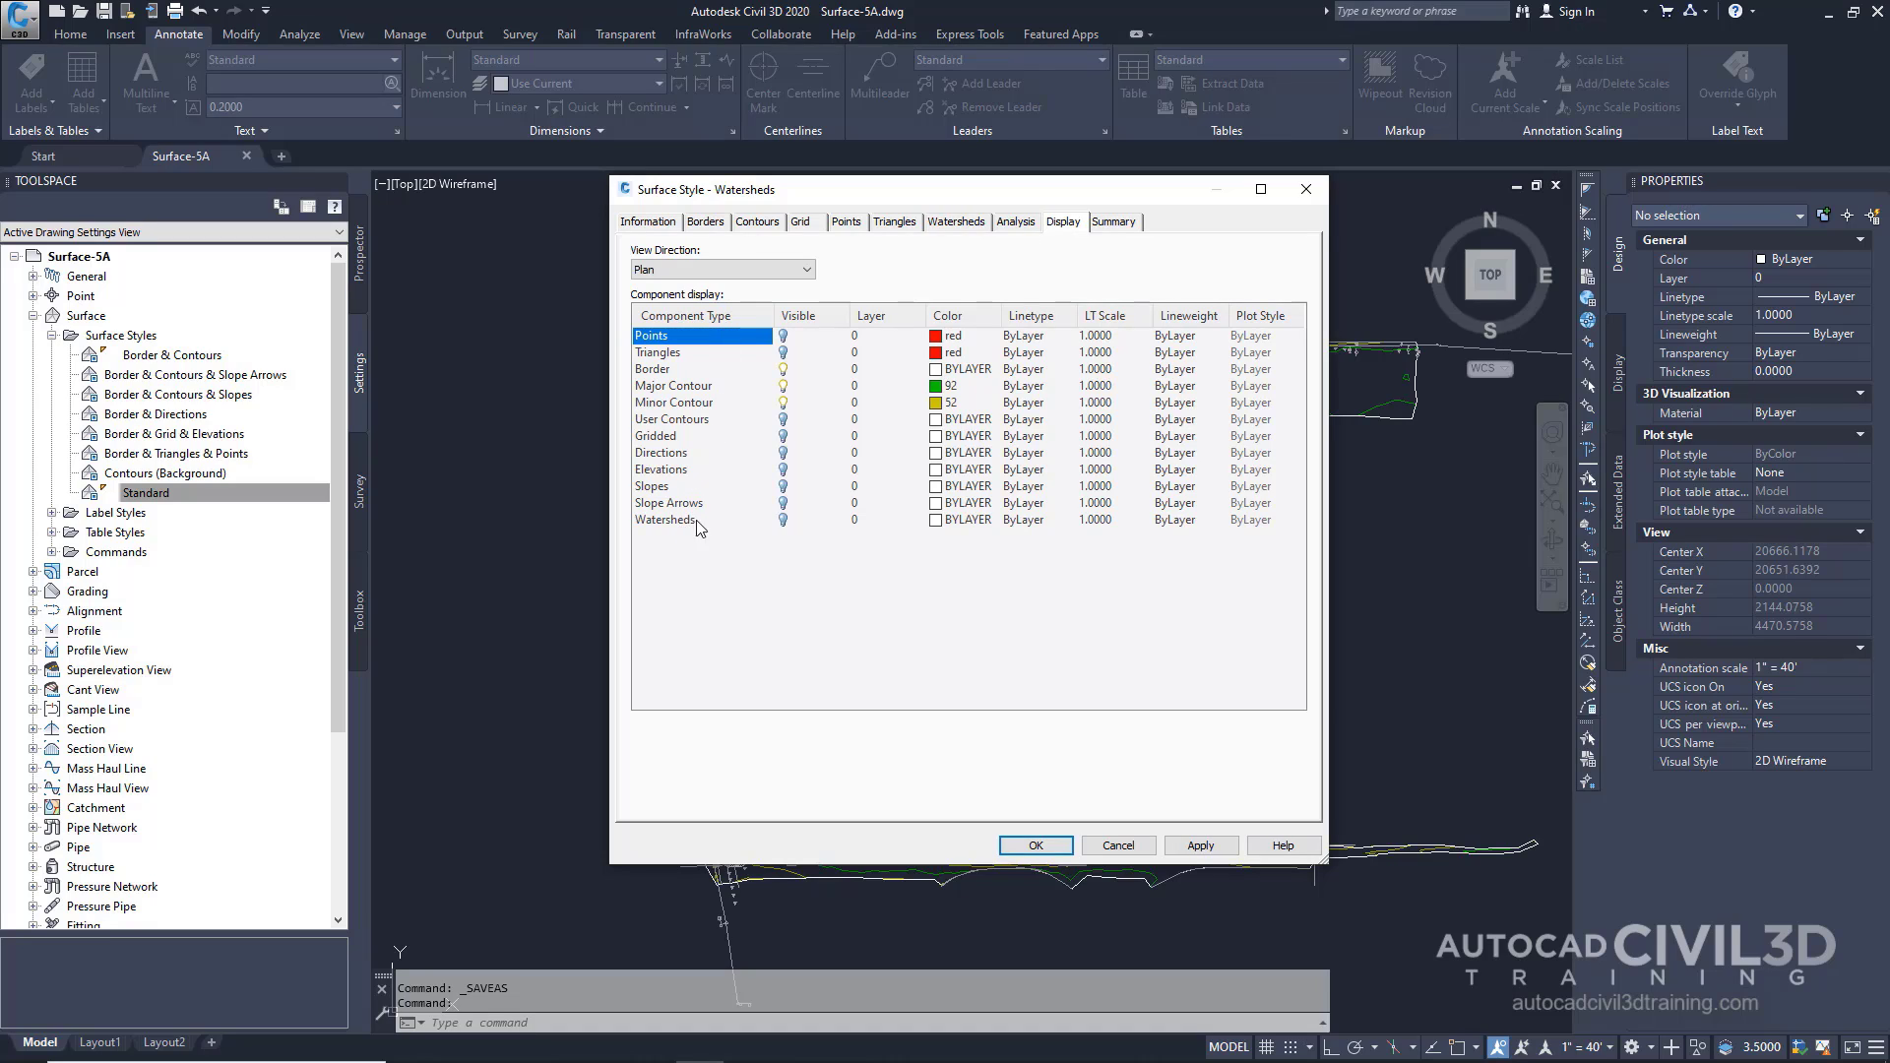
left_click(784, 522)
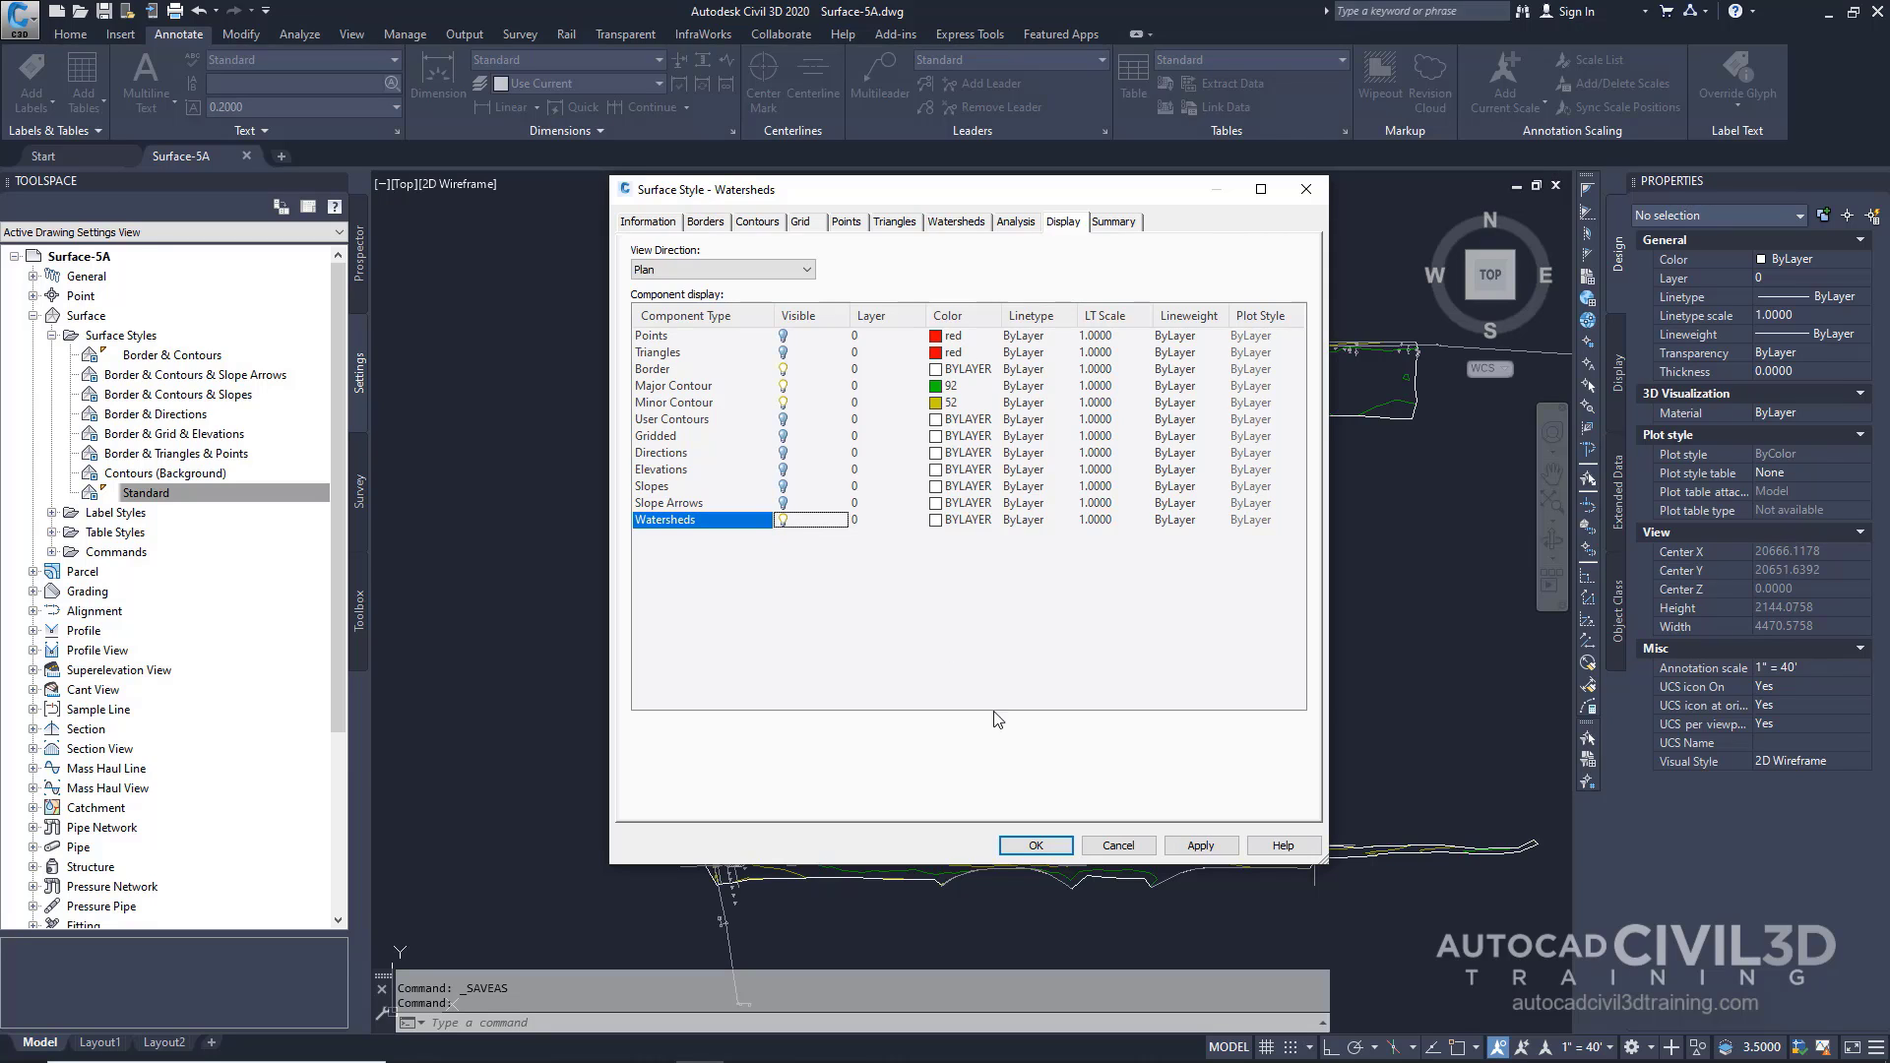
left_click(1052, 847)
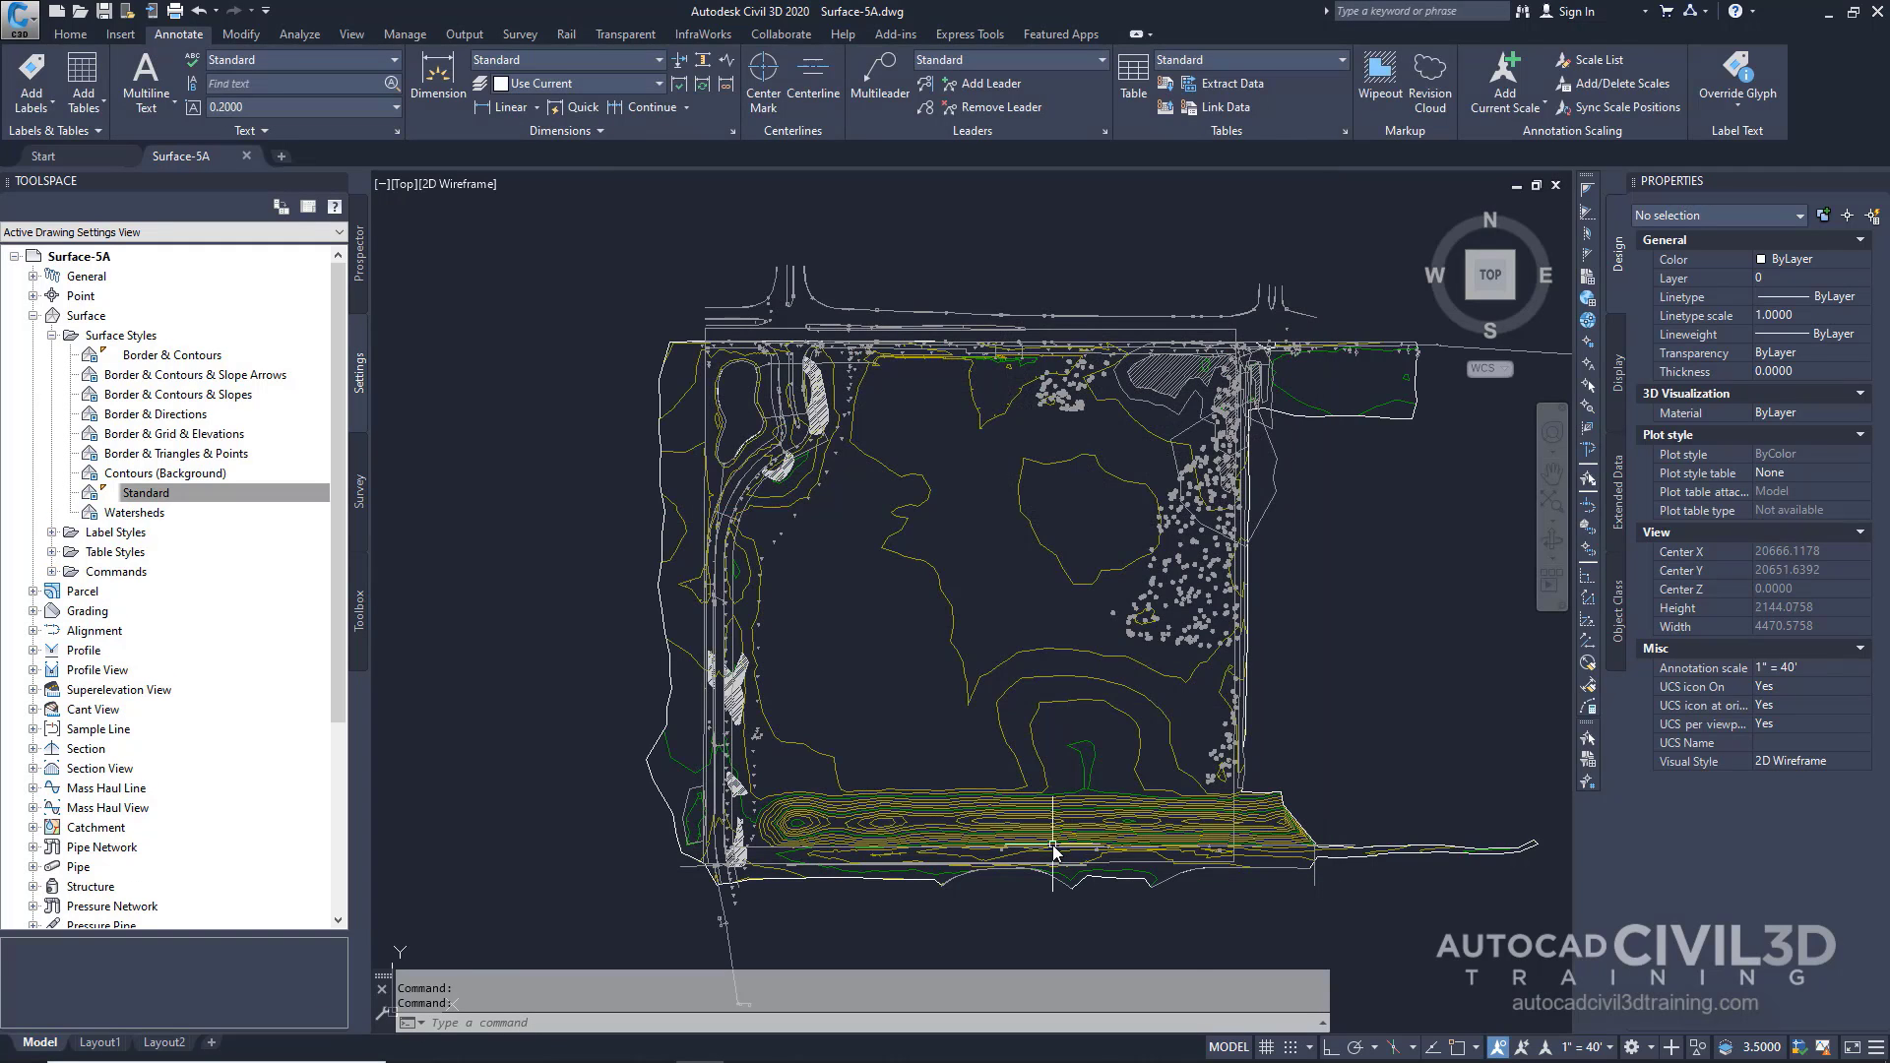
- Open the XGND surface's properties and set its surface style to Watersheds
left_click(360, 279)
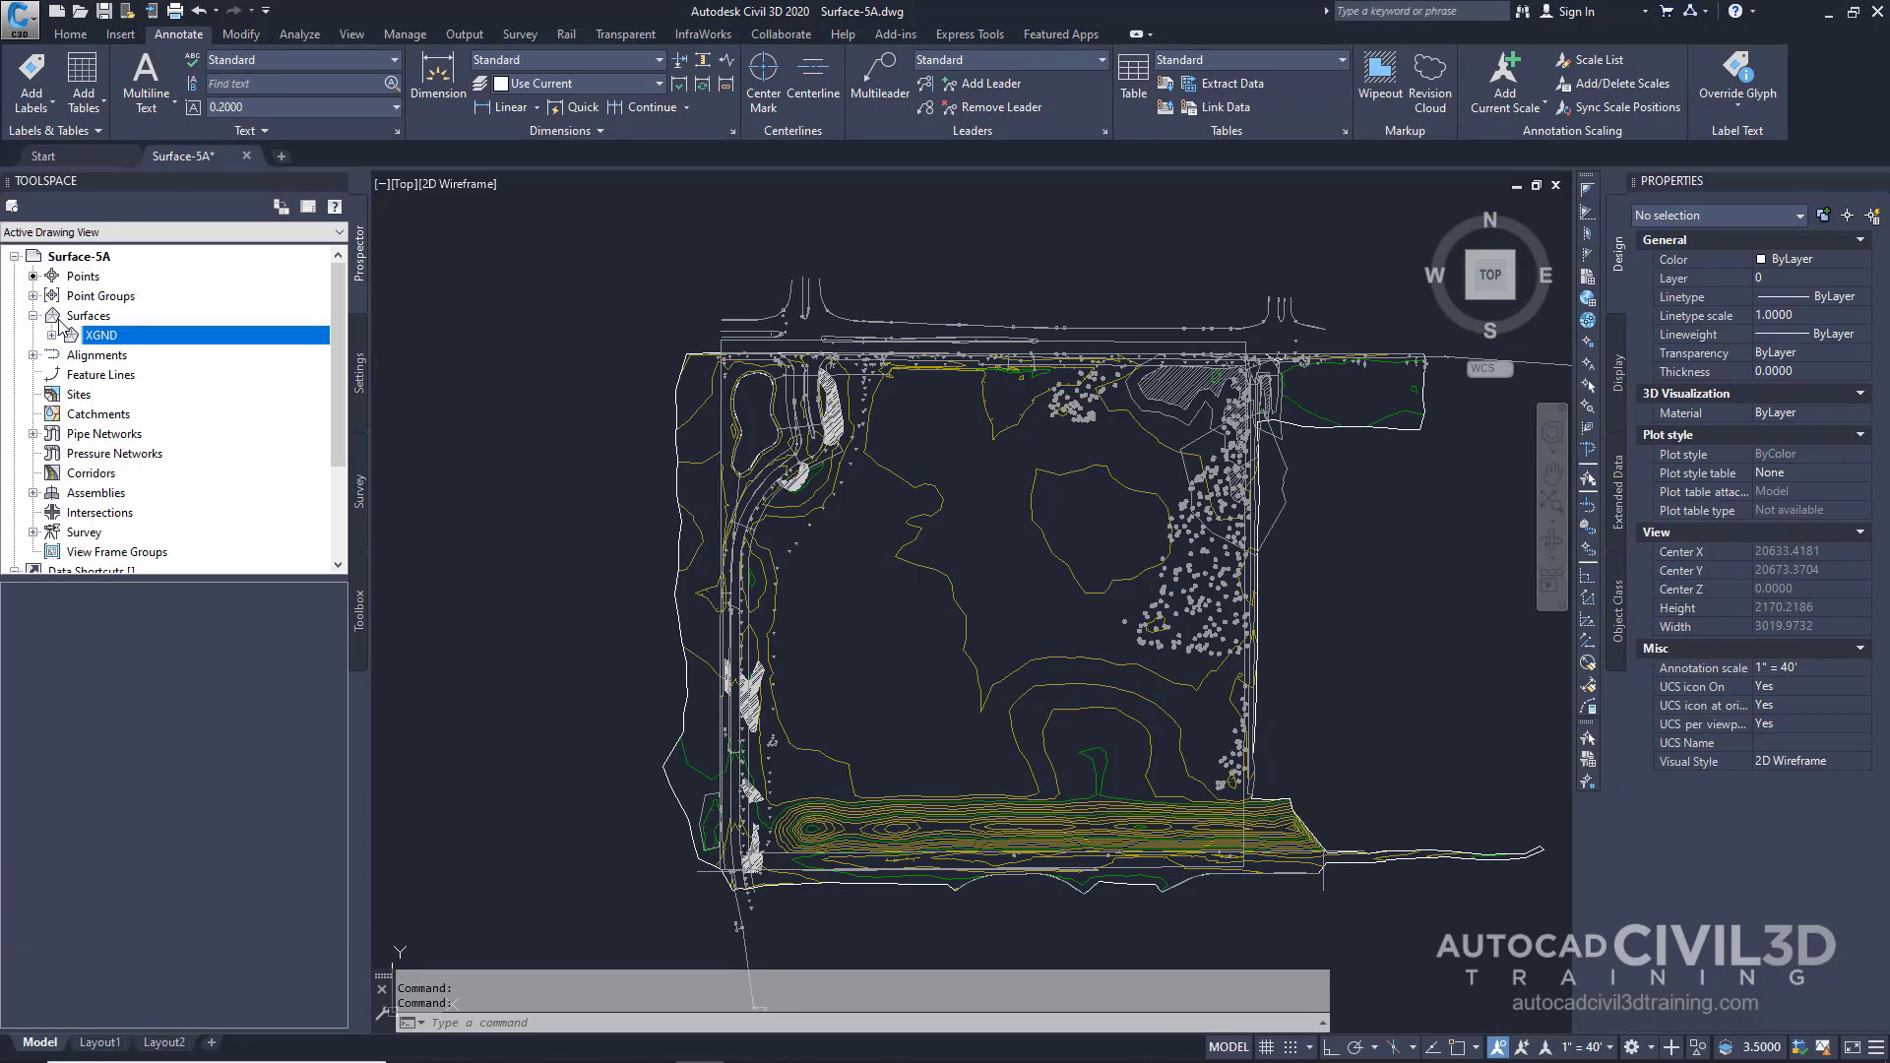
right_click(116, 339)
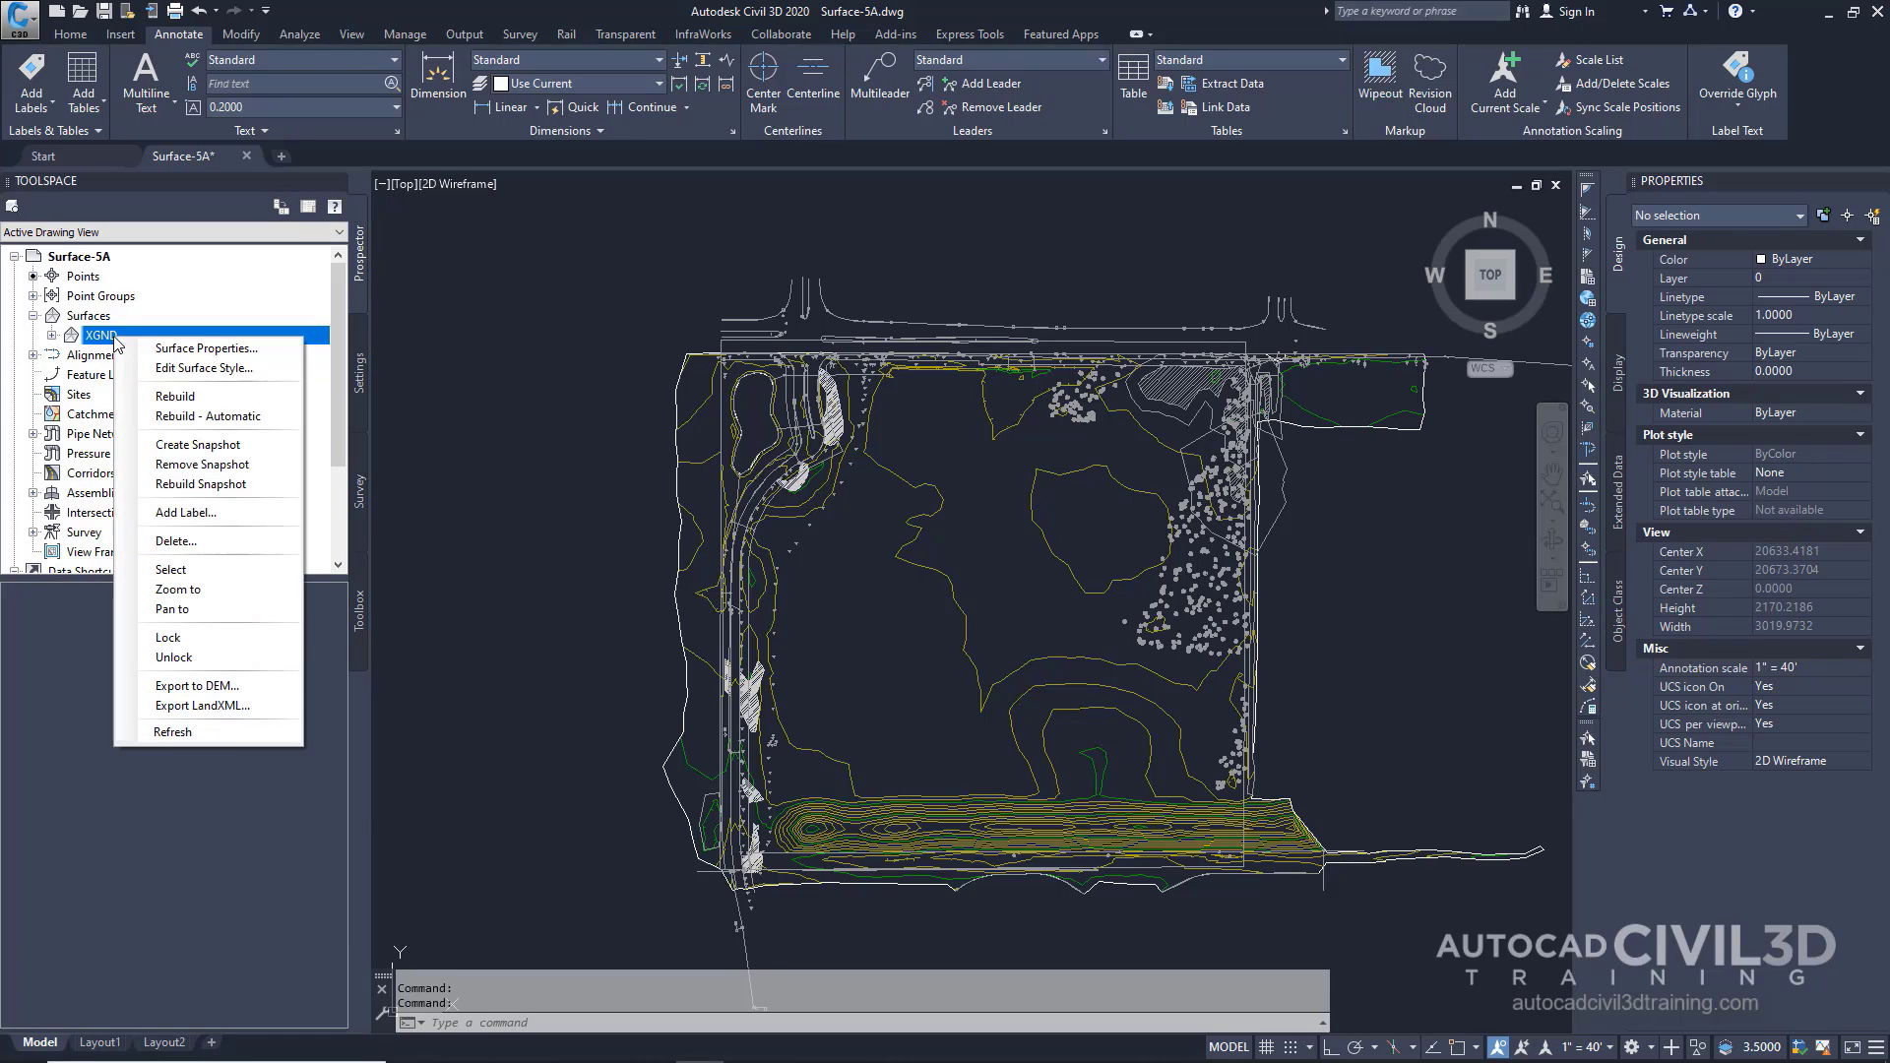
left_click(172, 352)
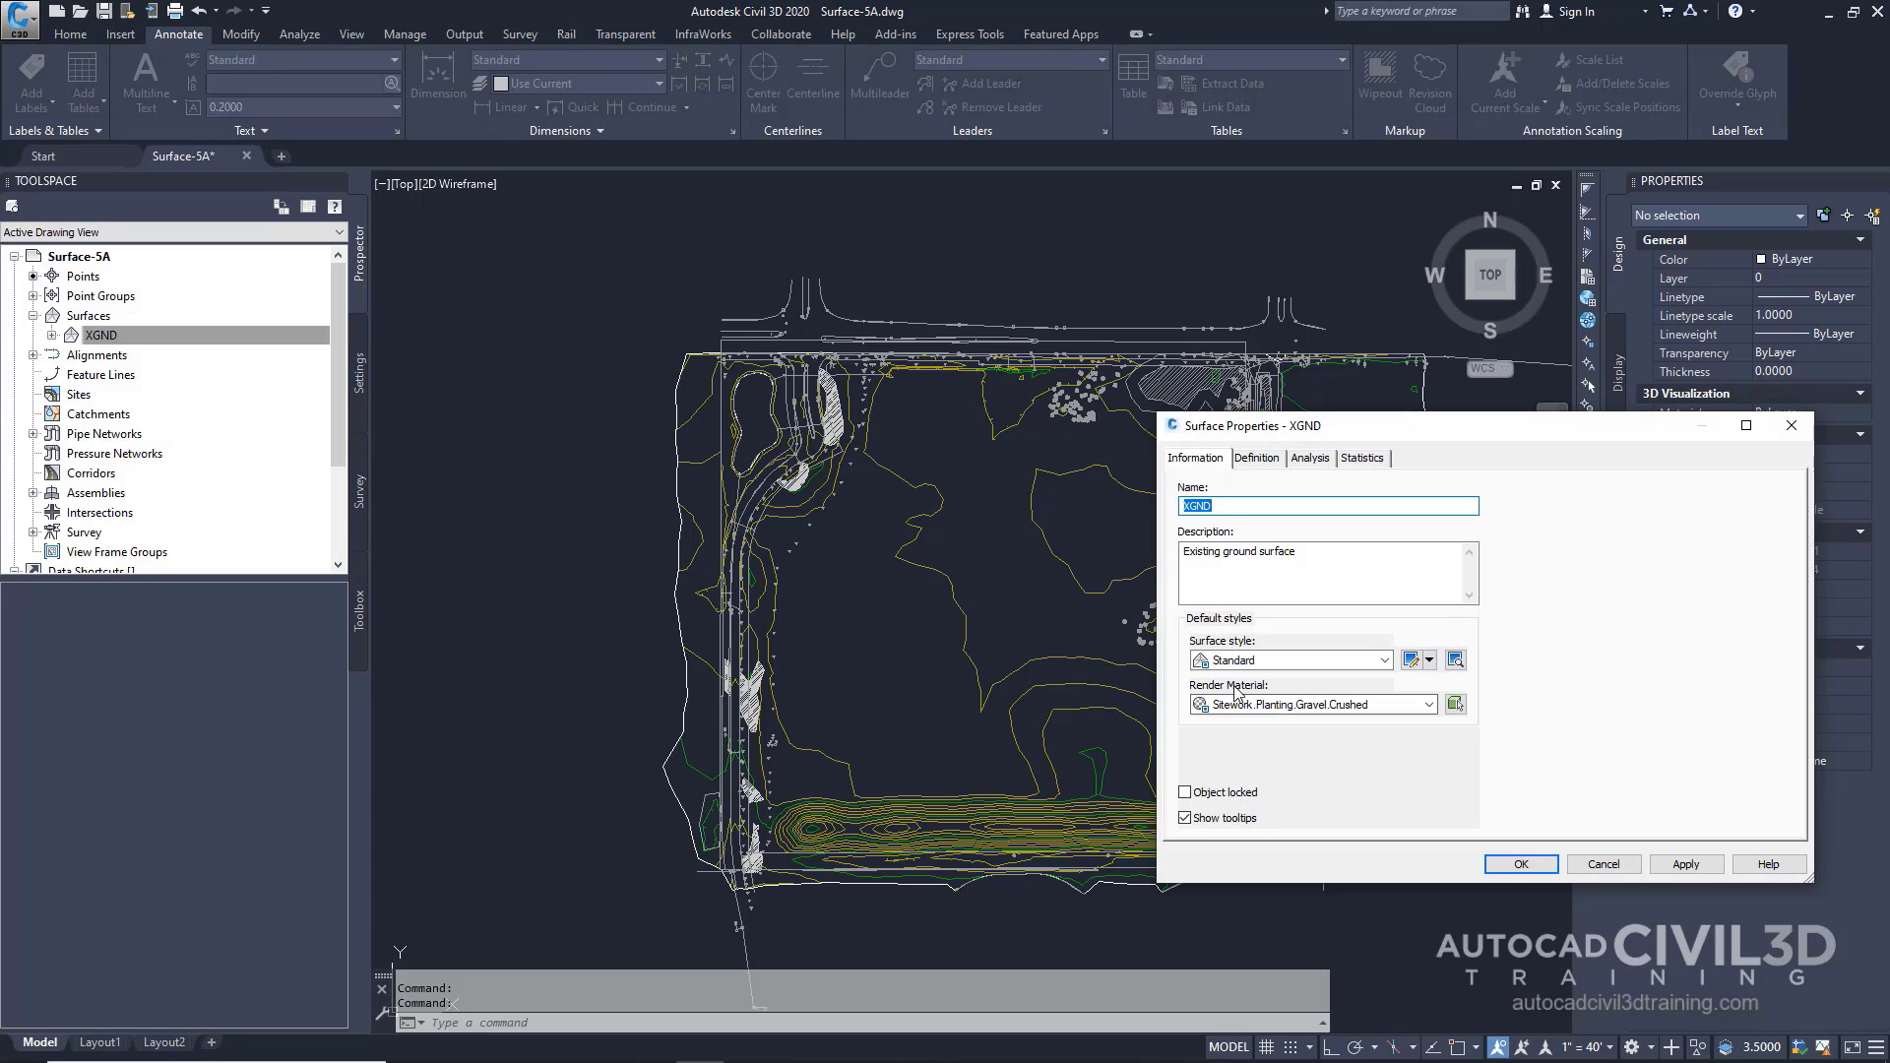
left_click_drag(1408, 428, 920, 373)
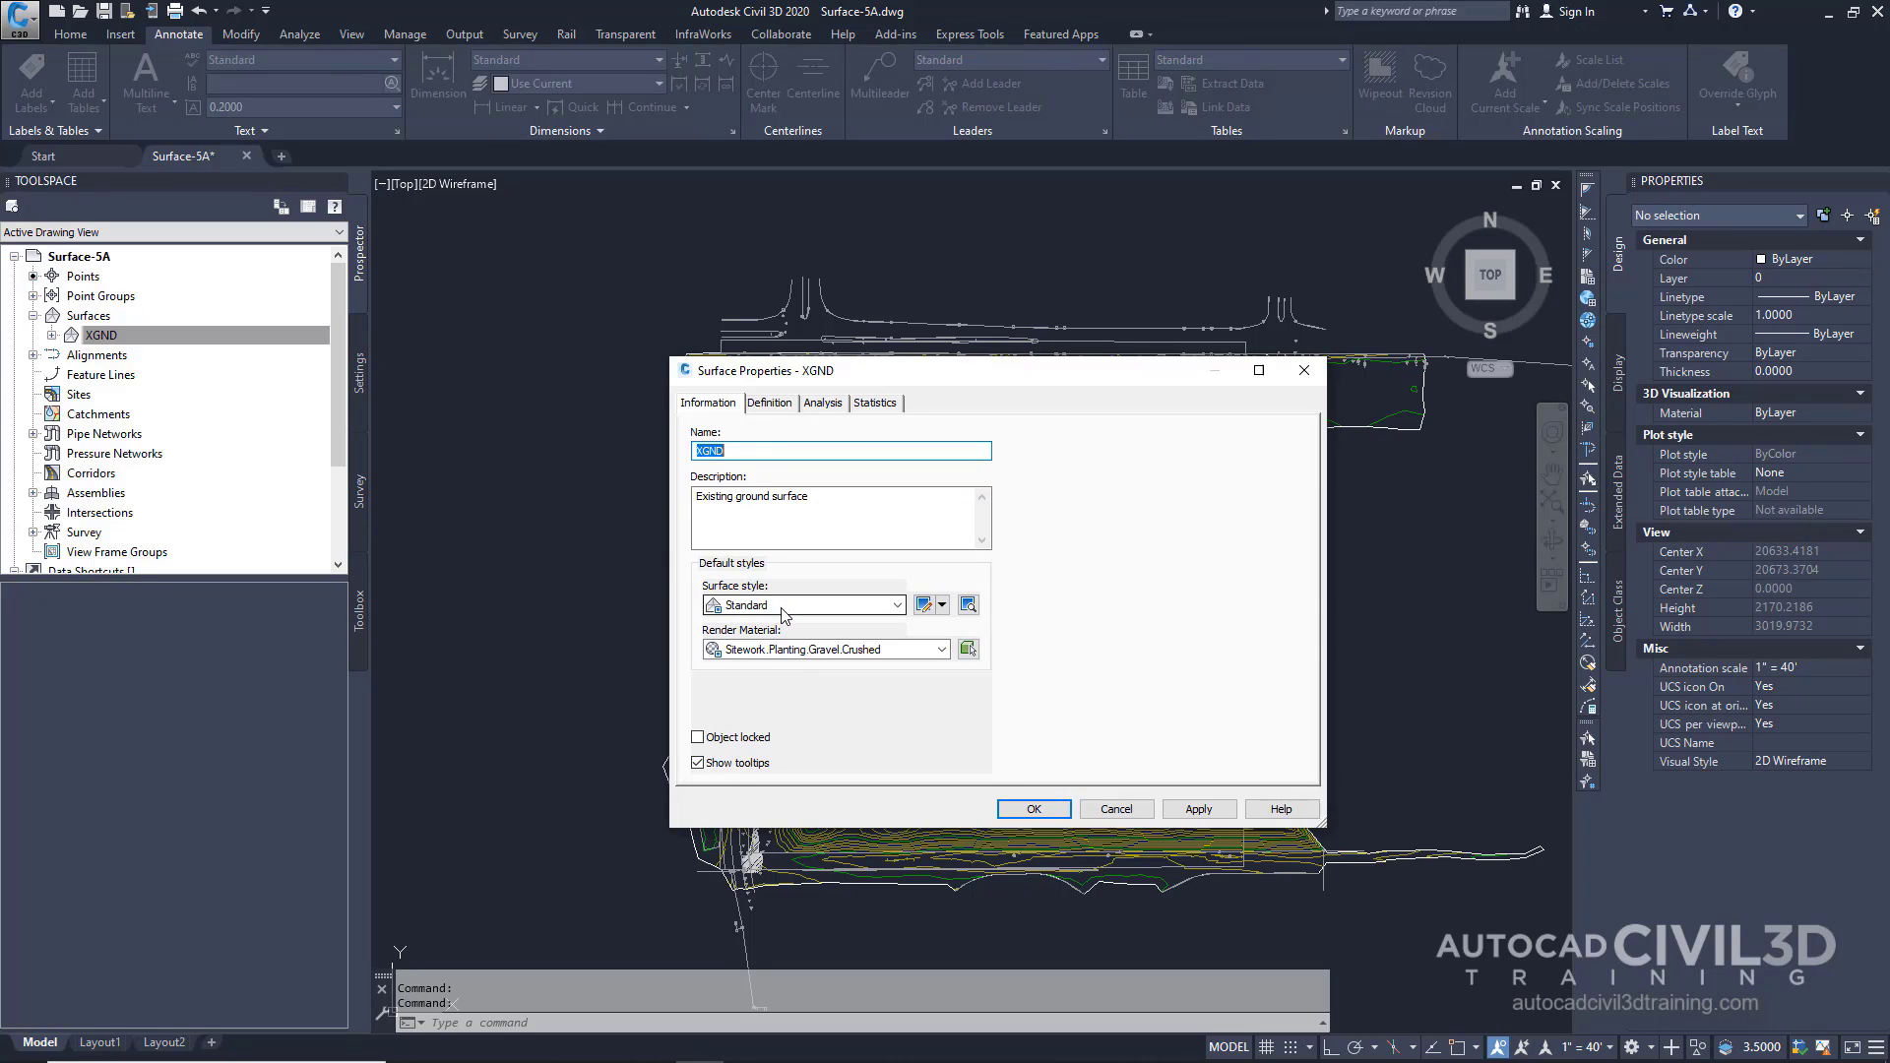
left_click(782, 612)
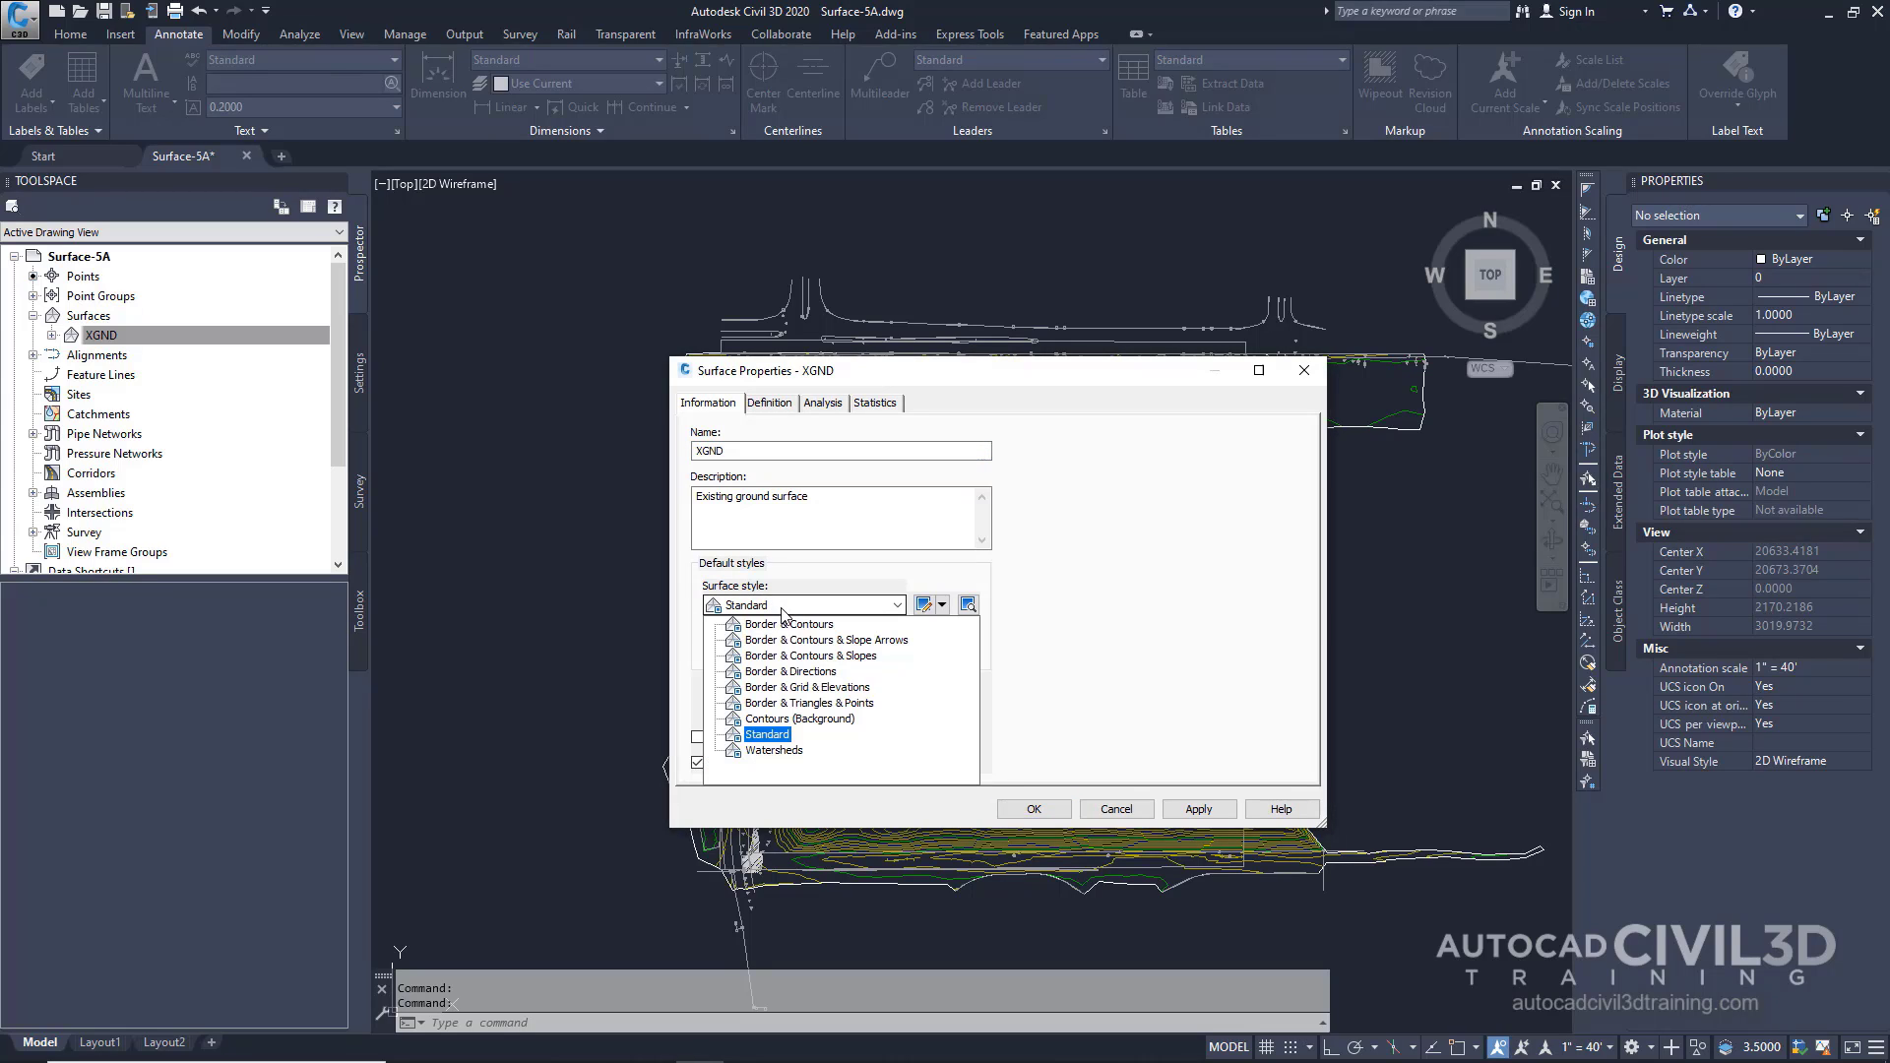
left_click(784, 760)
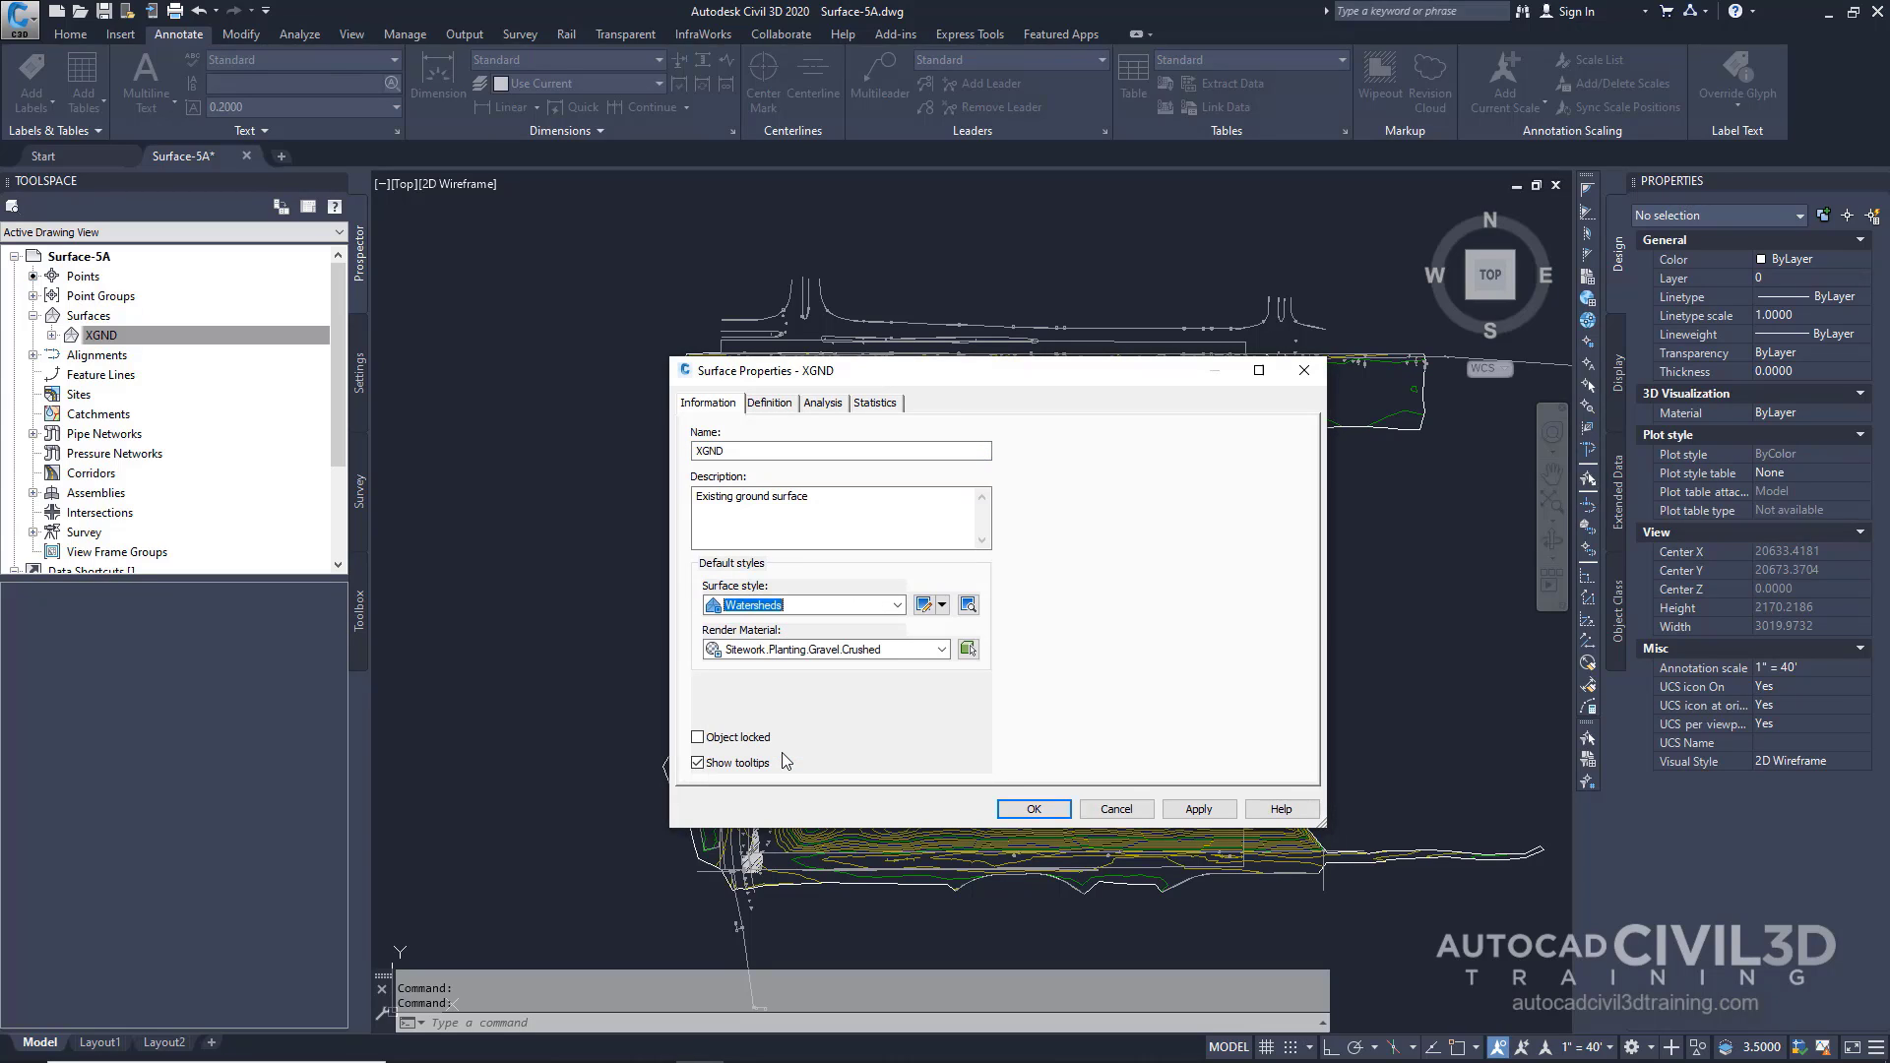
- Apply the surface property changes to display the watersheds on the XGND surface
left_click(1034, 809)
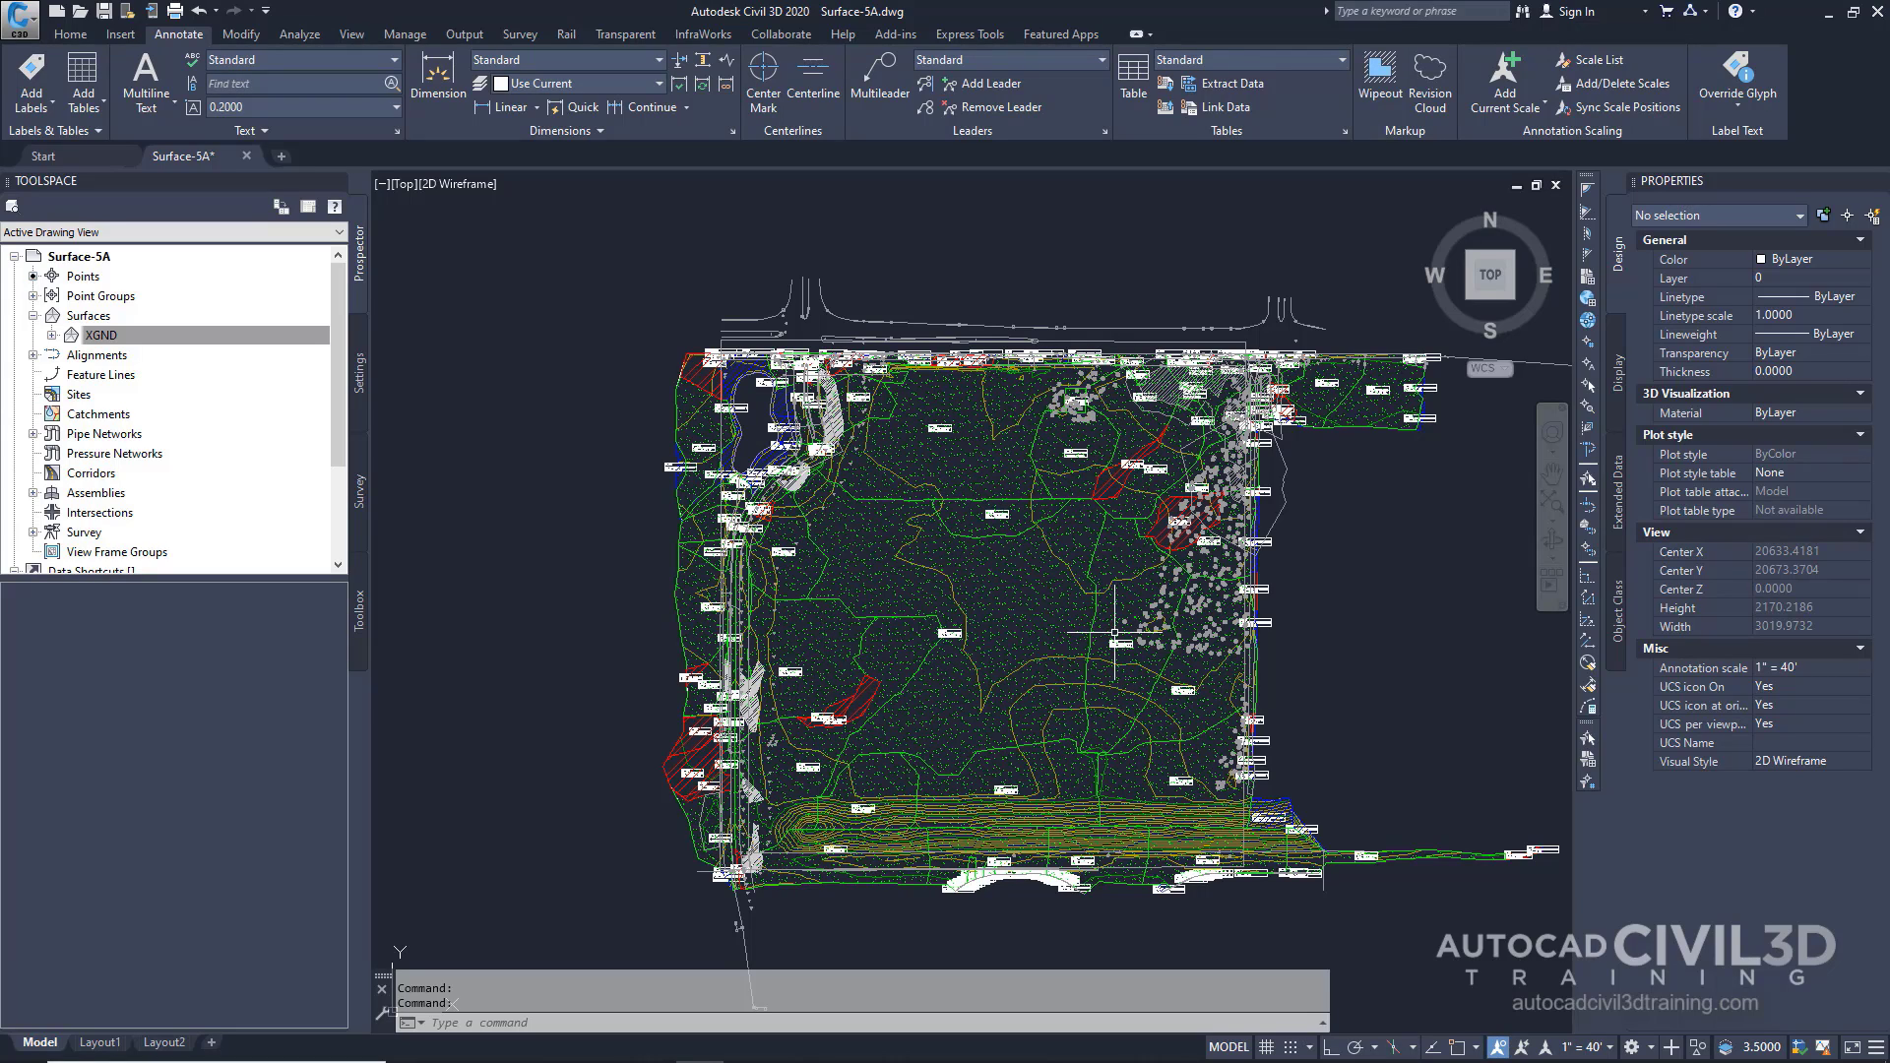
mouse_move(1113, 629)
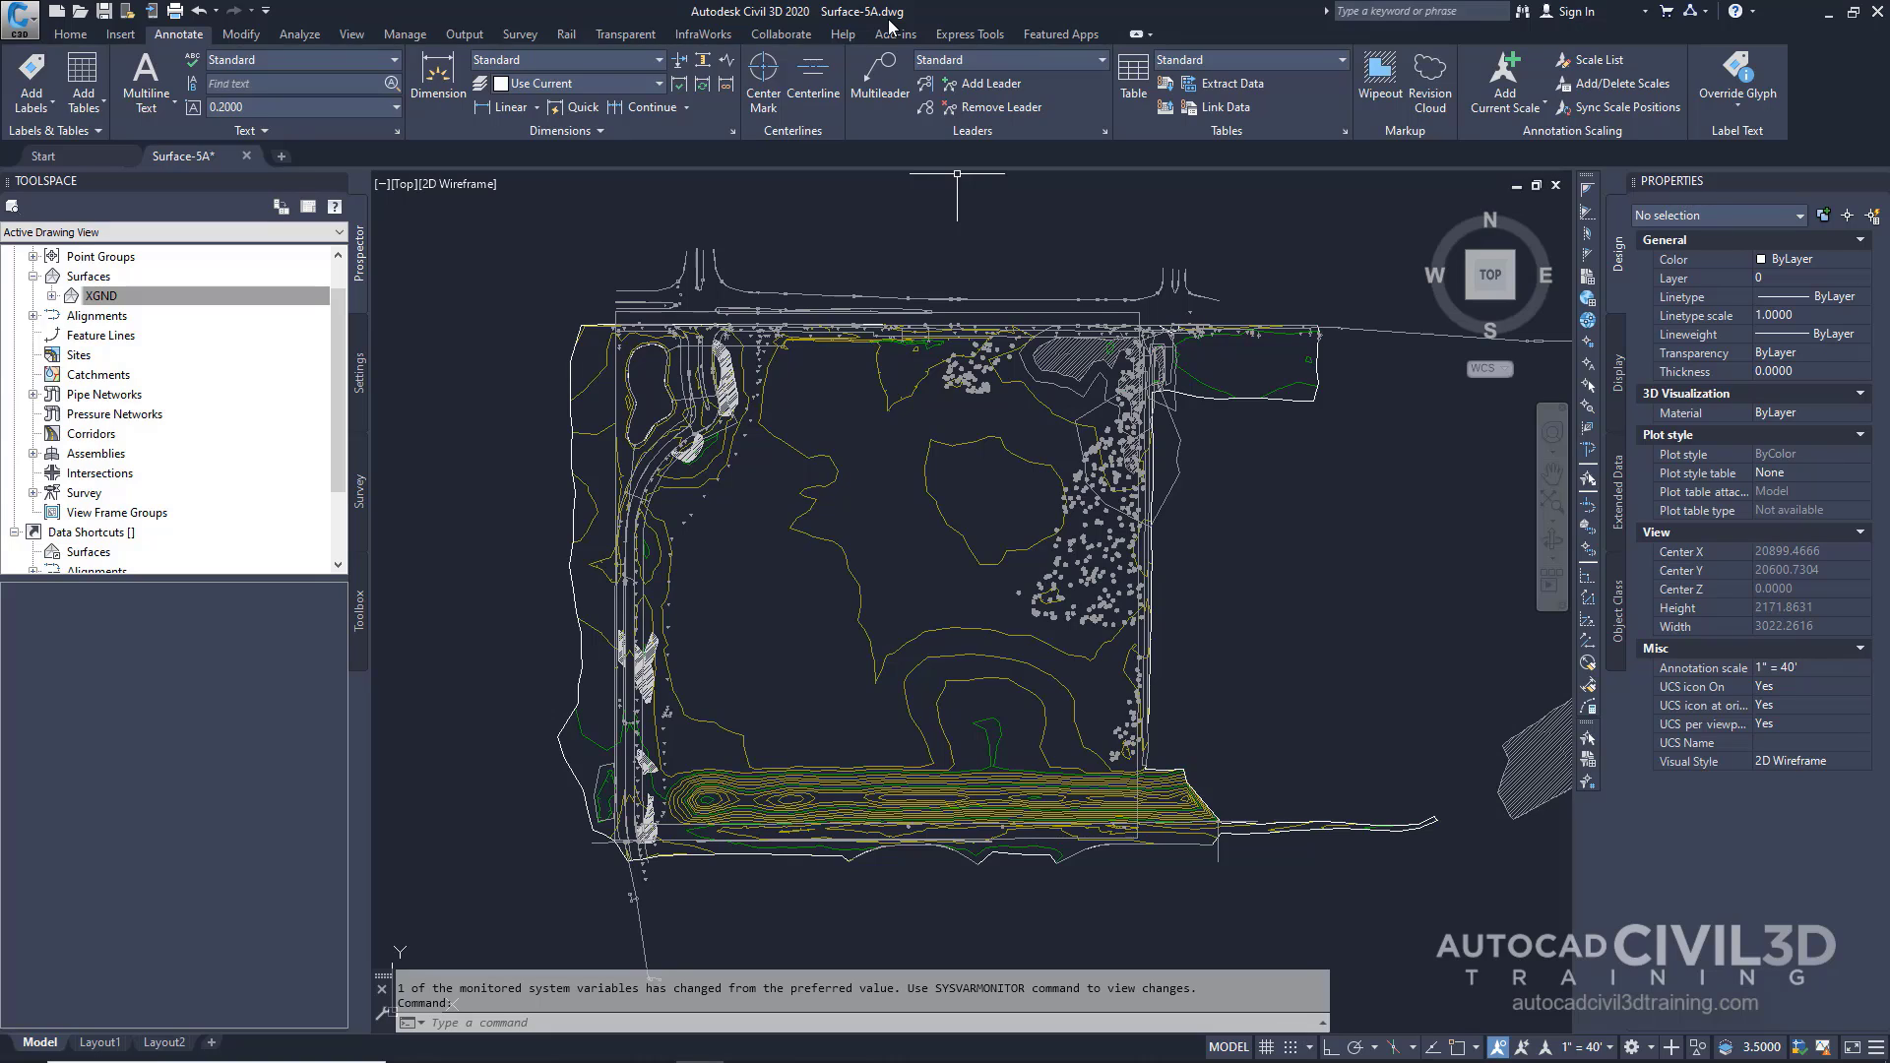
- Reopen the XGND surface's properties and change its surface style from Standard to Watersheds
left_click_drag(339, 362, 342, 324)
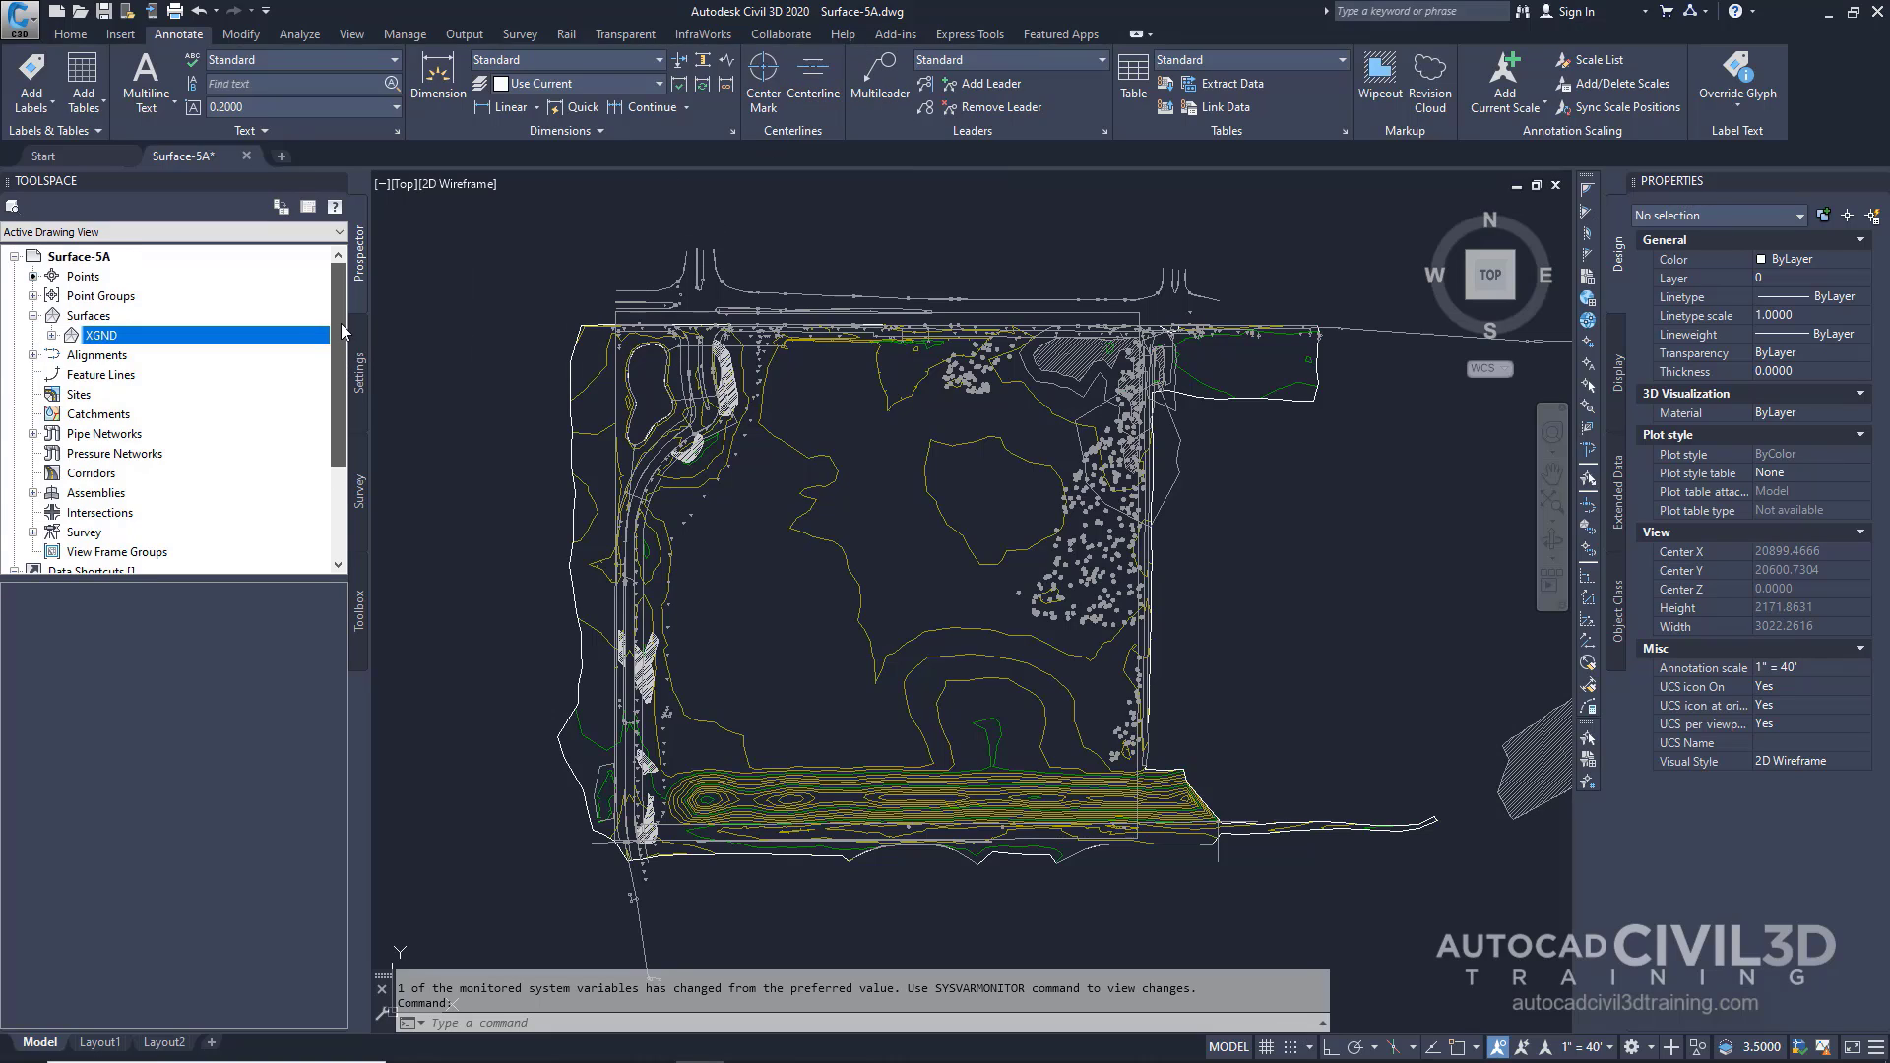
right_click(108, 342)
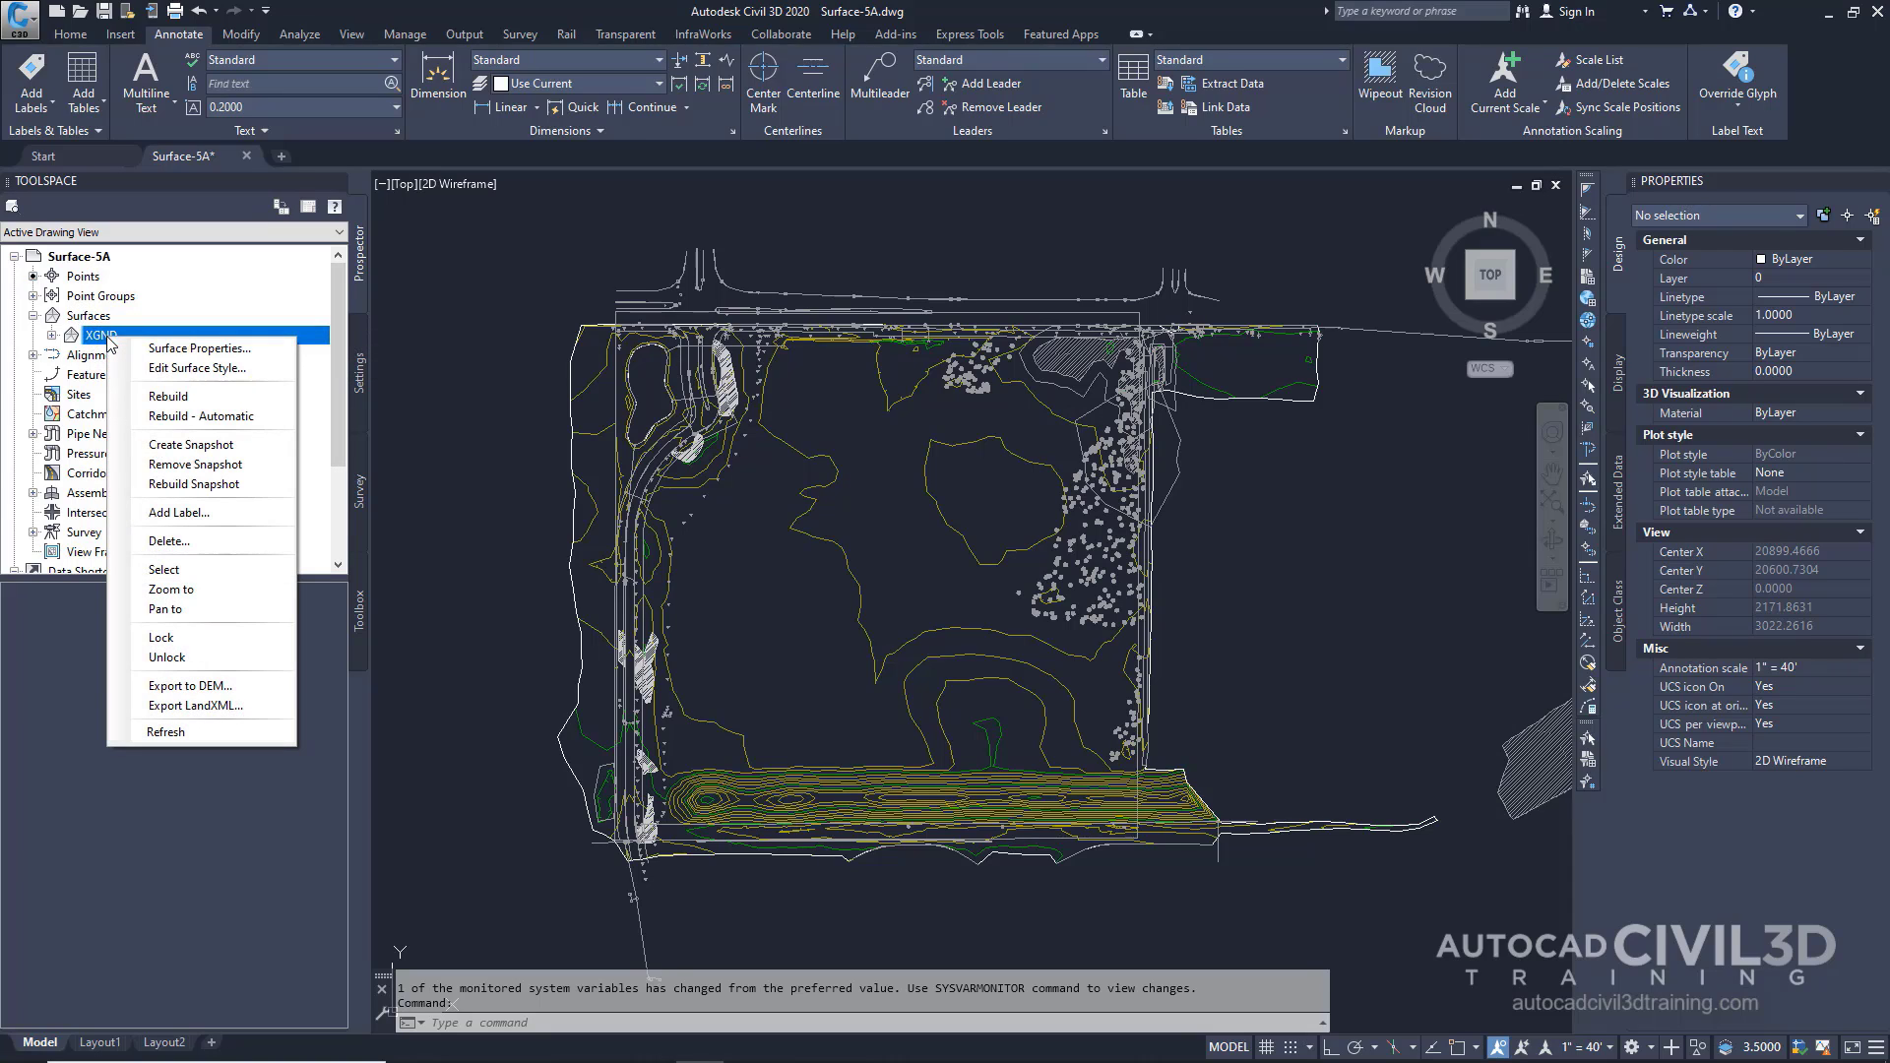
left_click(213, 349)
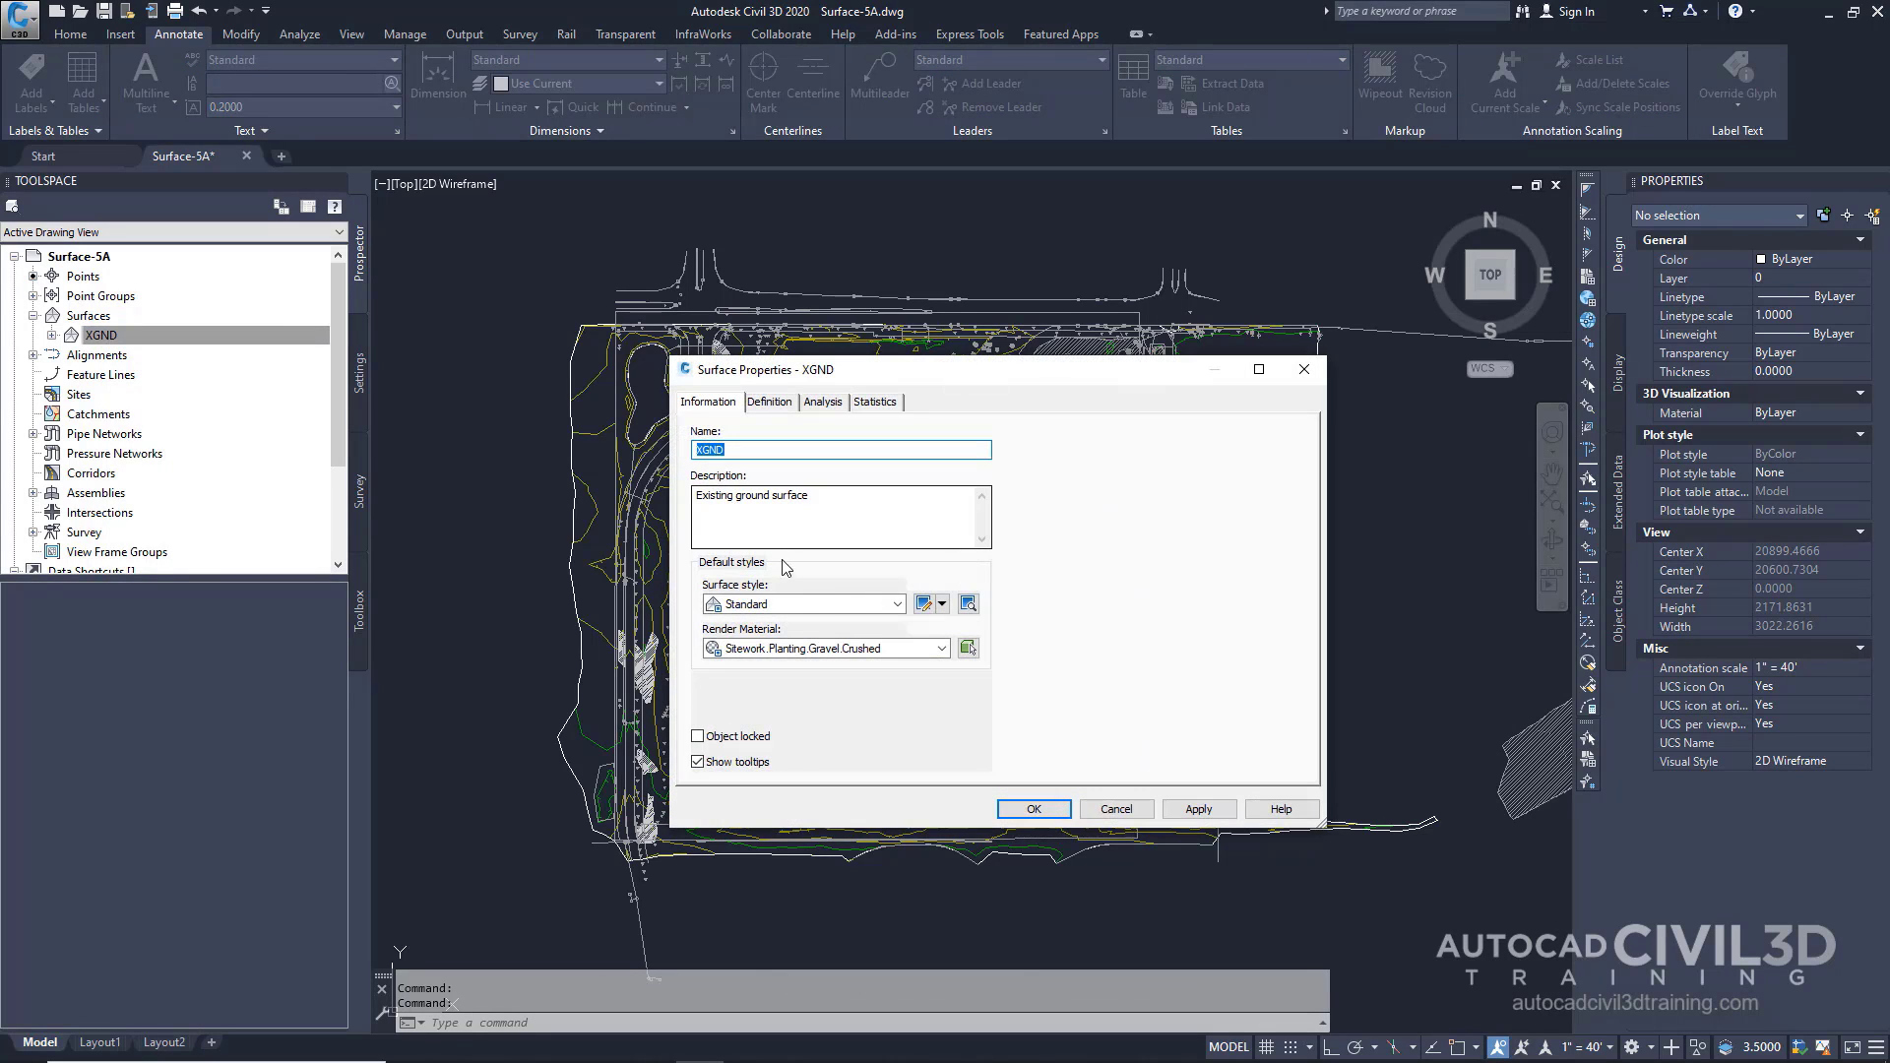
left_click(807, 604)
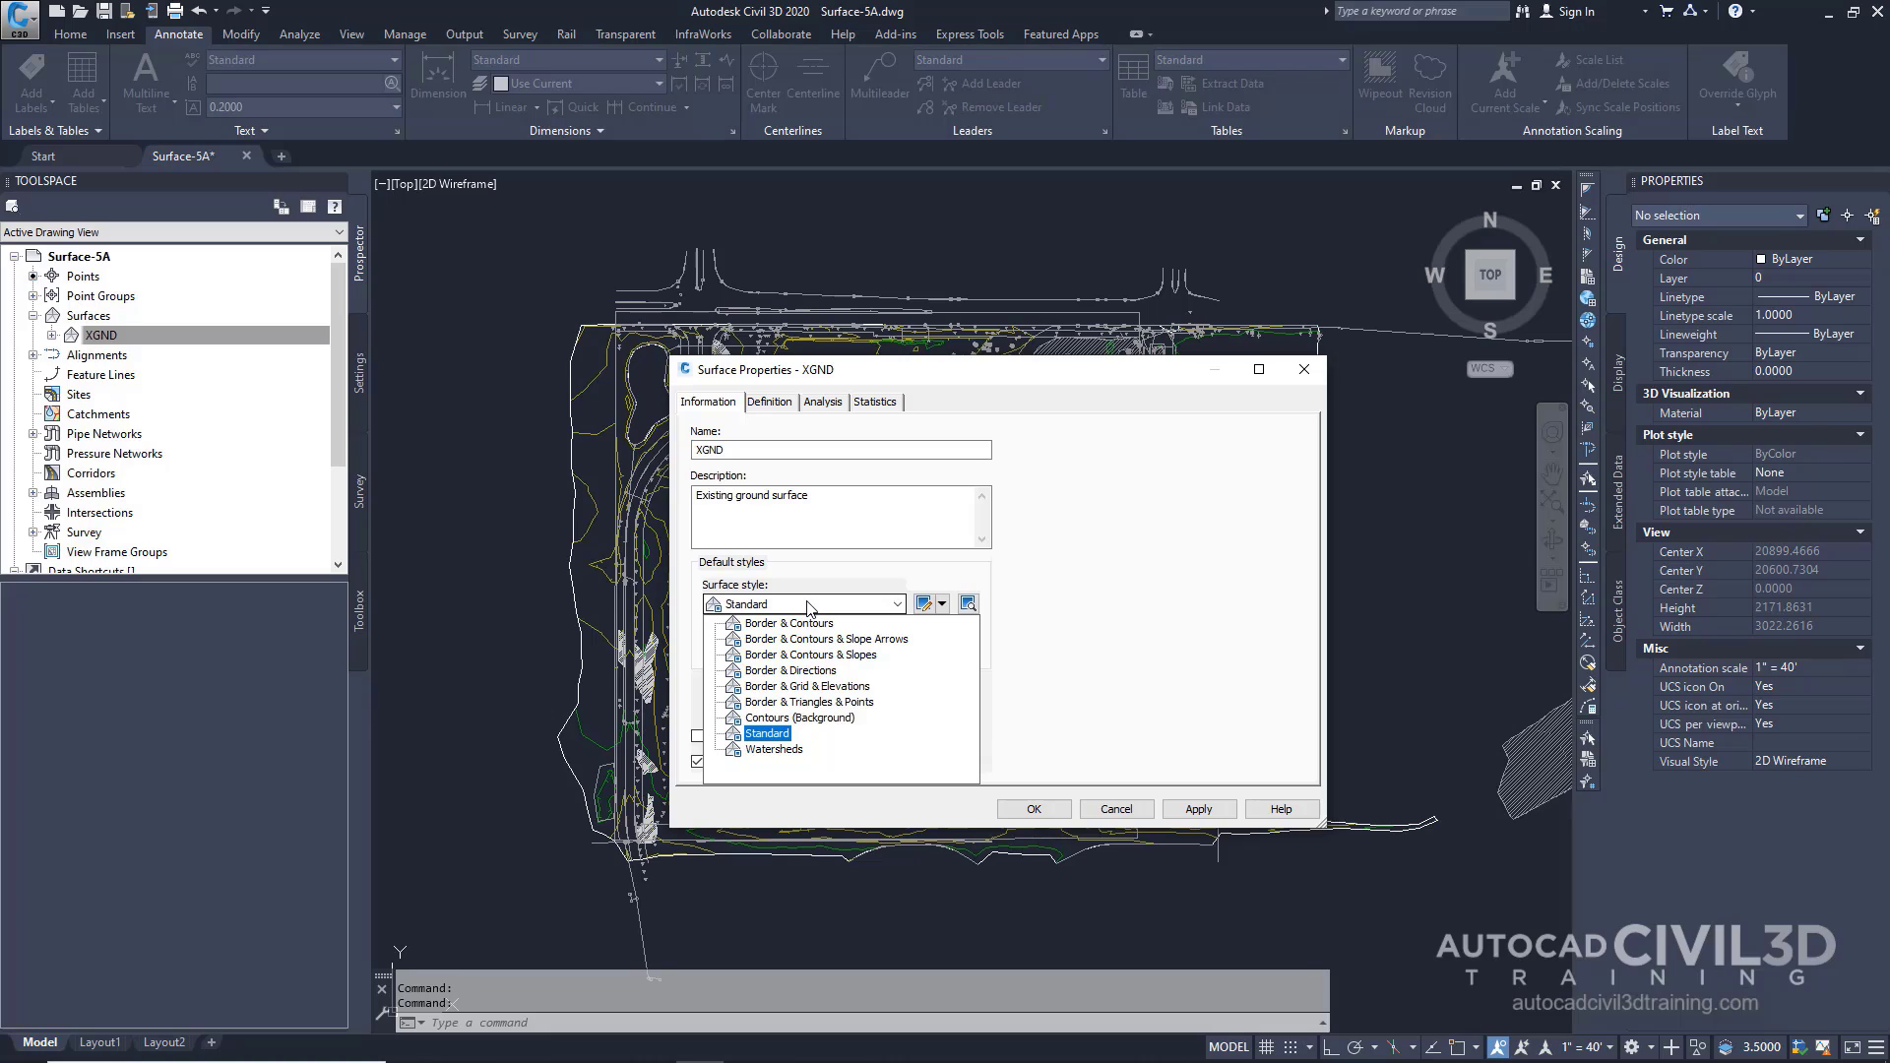
left_click(778, 750)
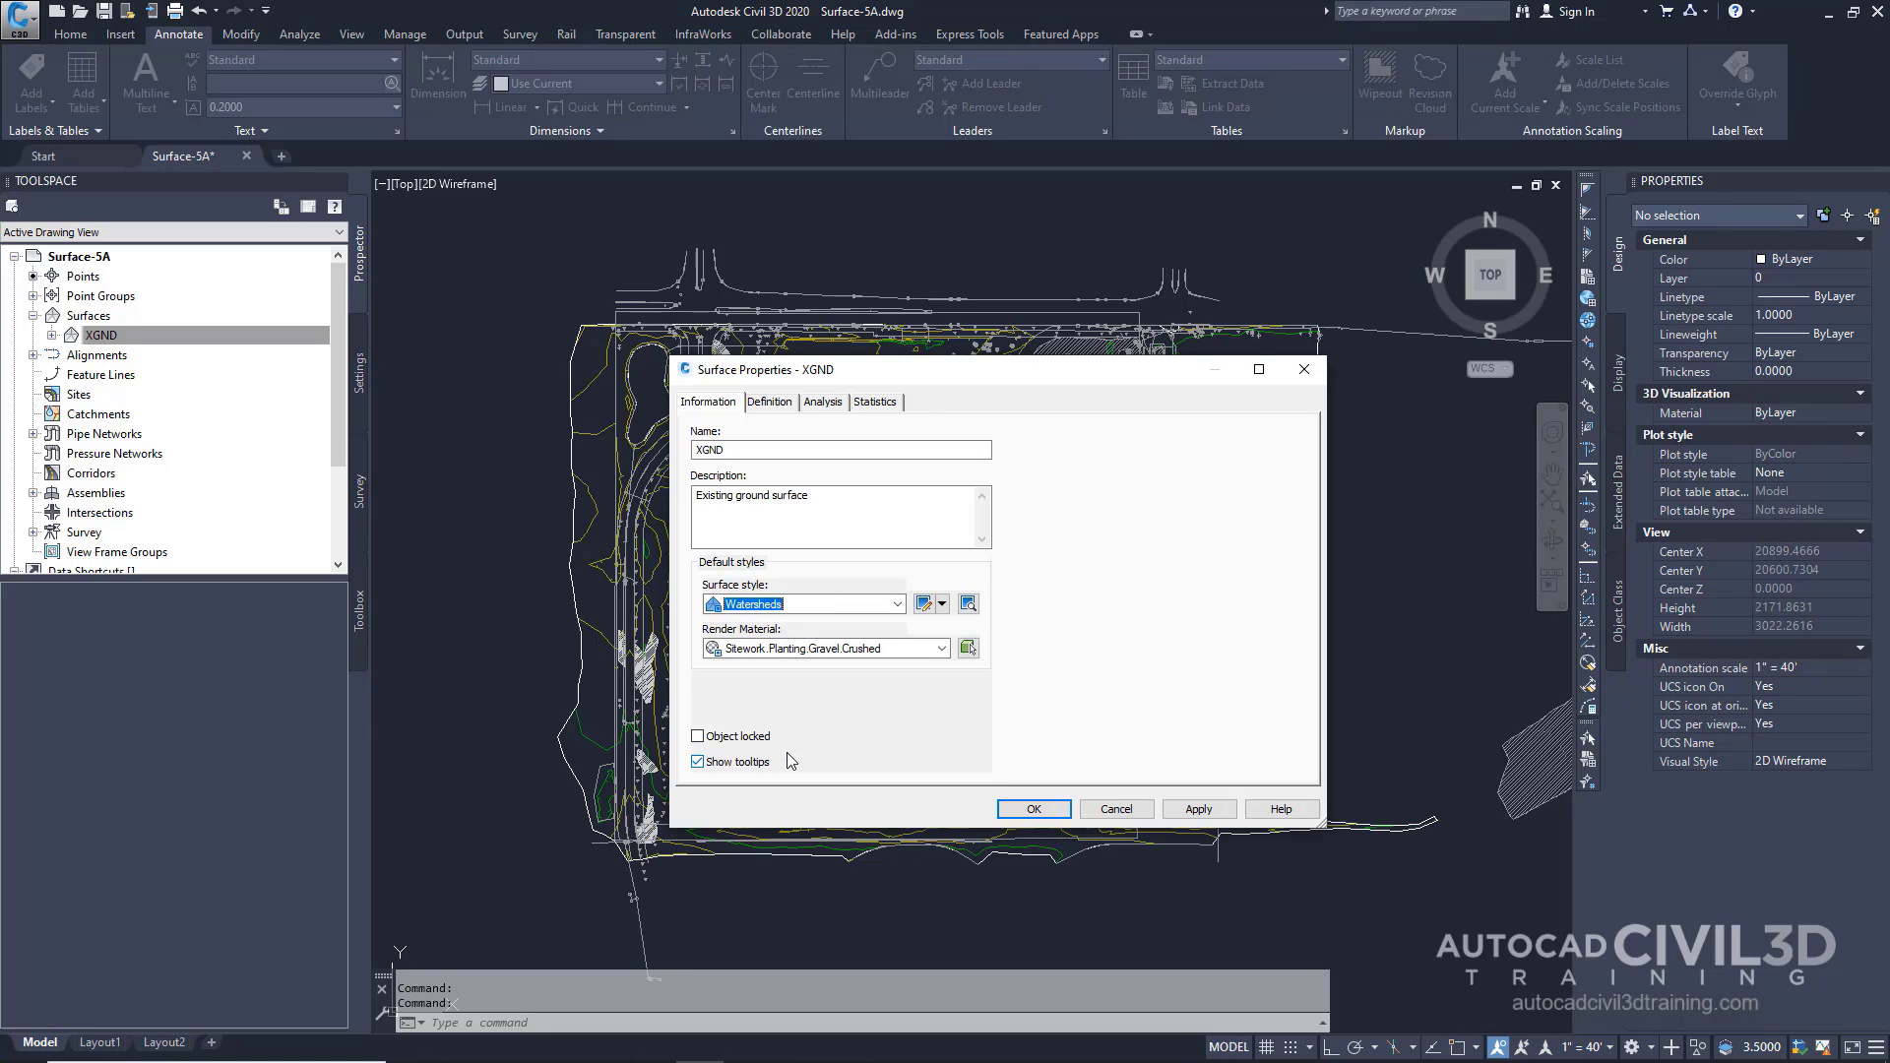
- Run a Watersheds analysis on the XGND surface to generate its watershed range details
left_click(823, 402)
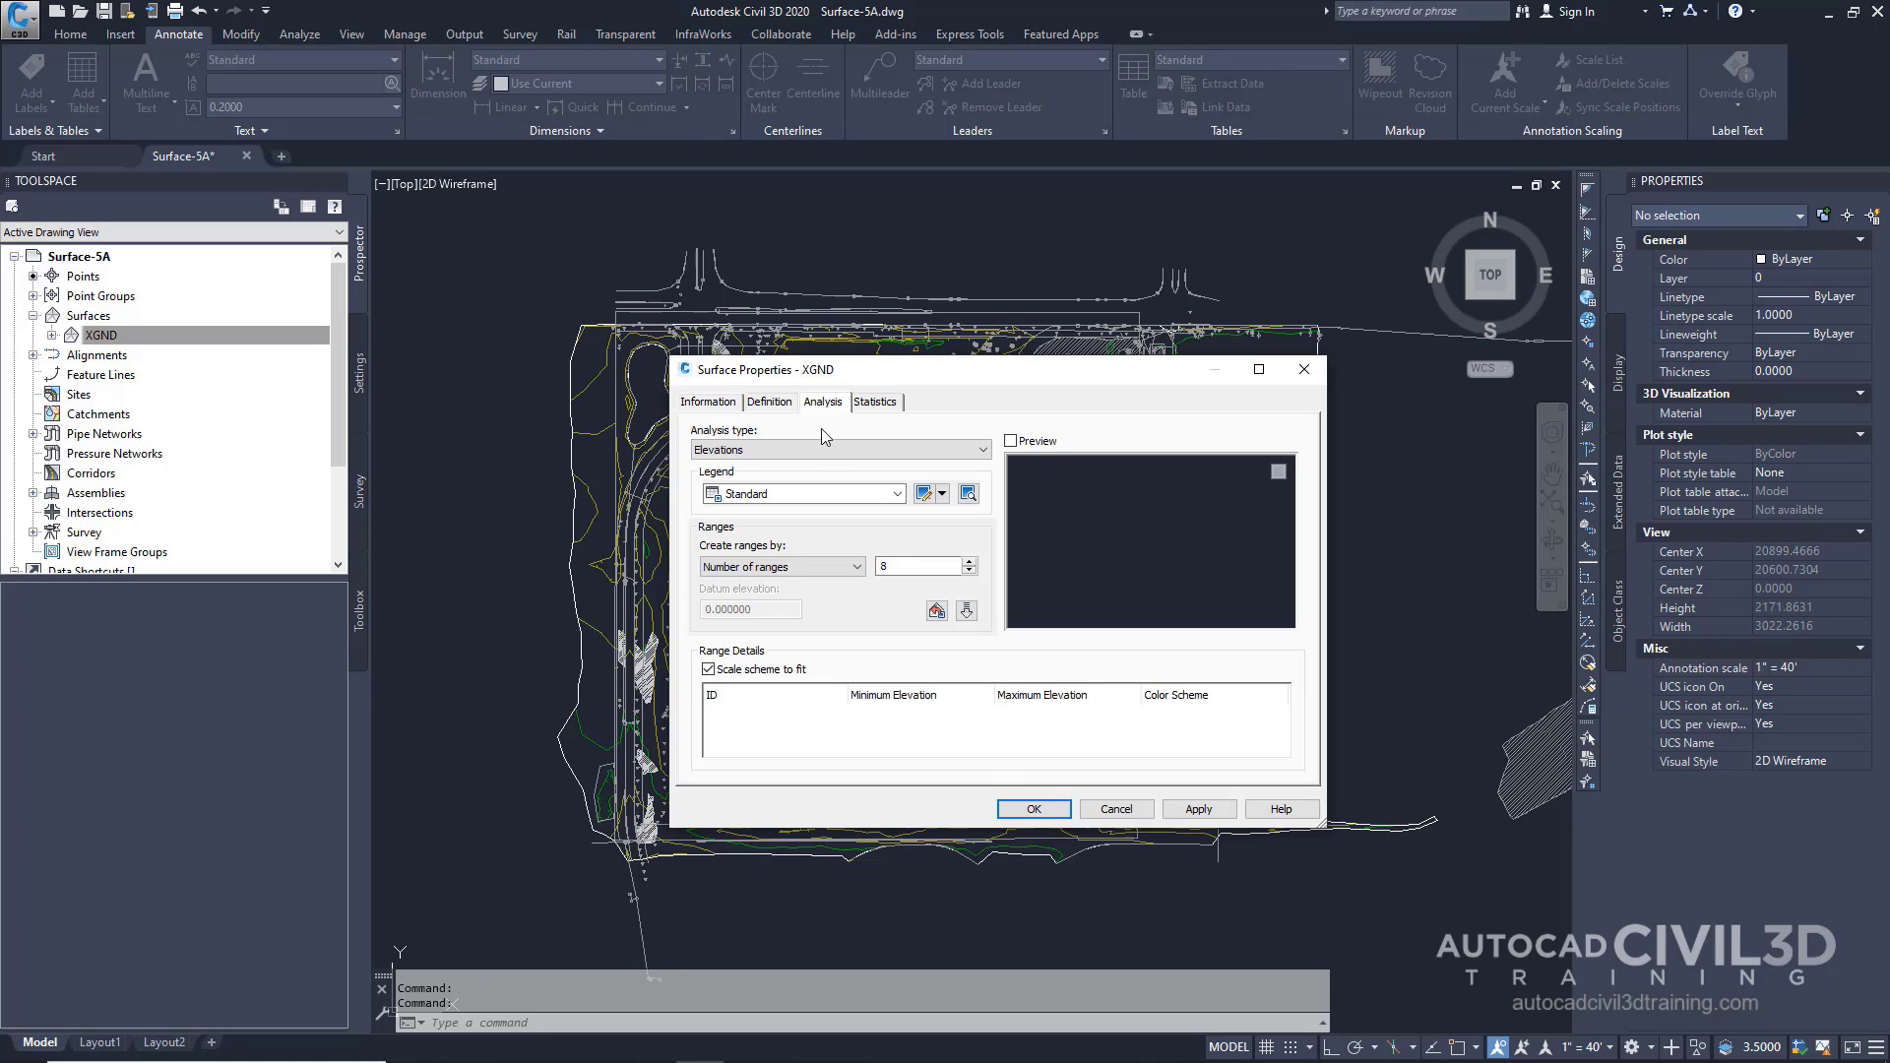
left_click(825, 450)
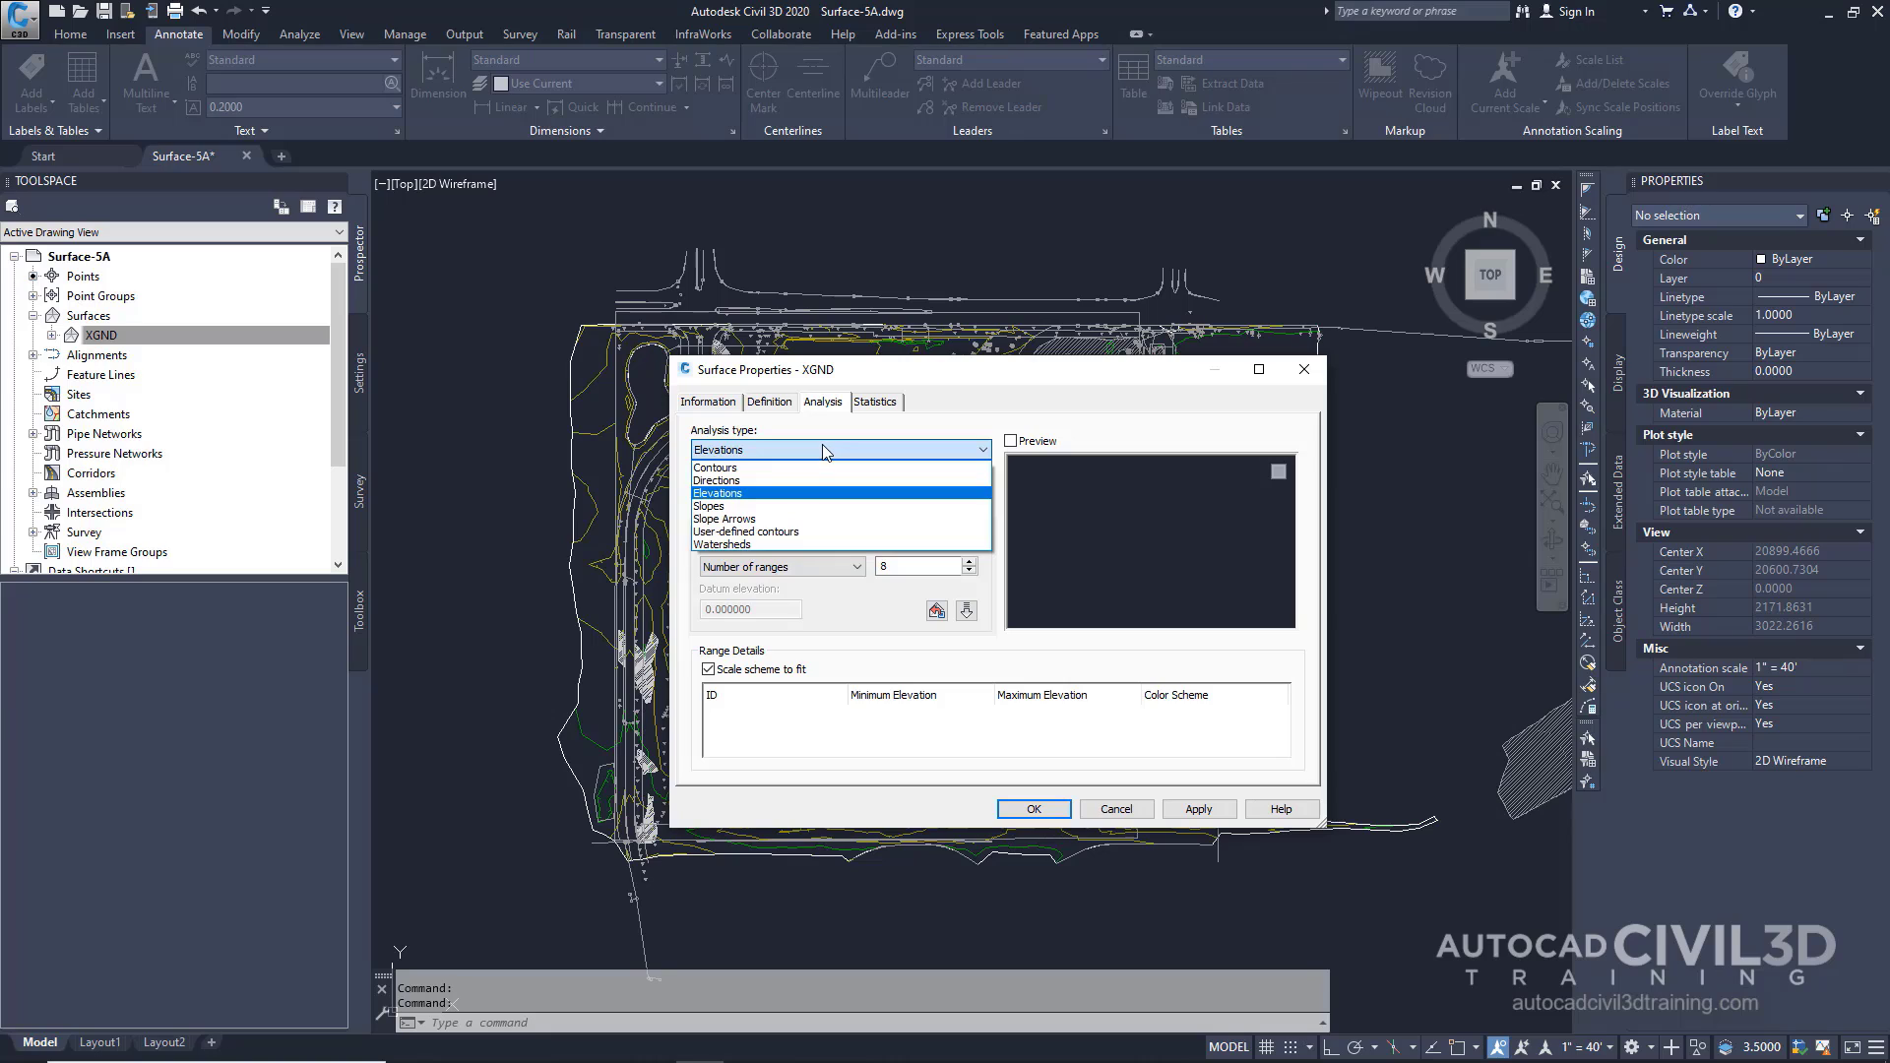
left_click(774, 543)
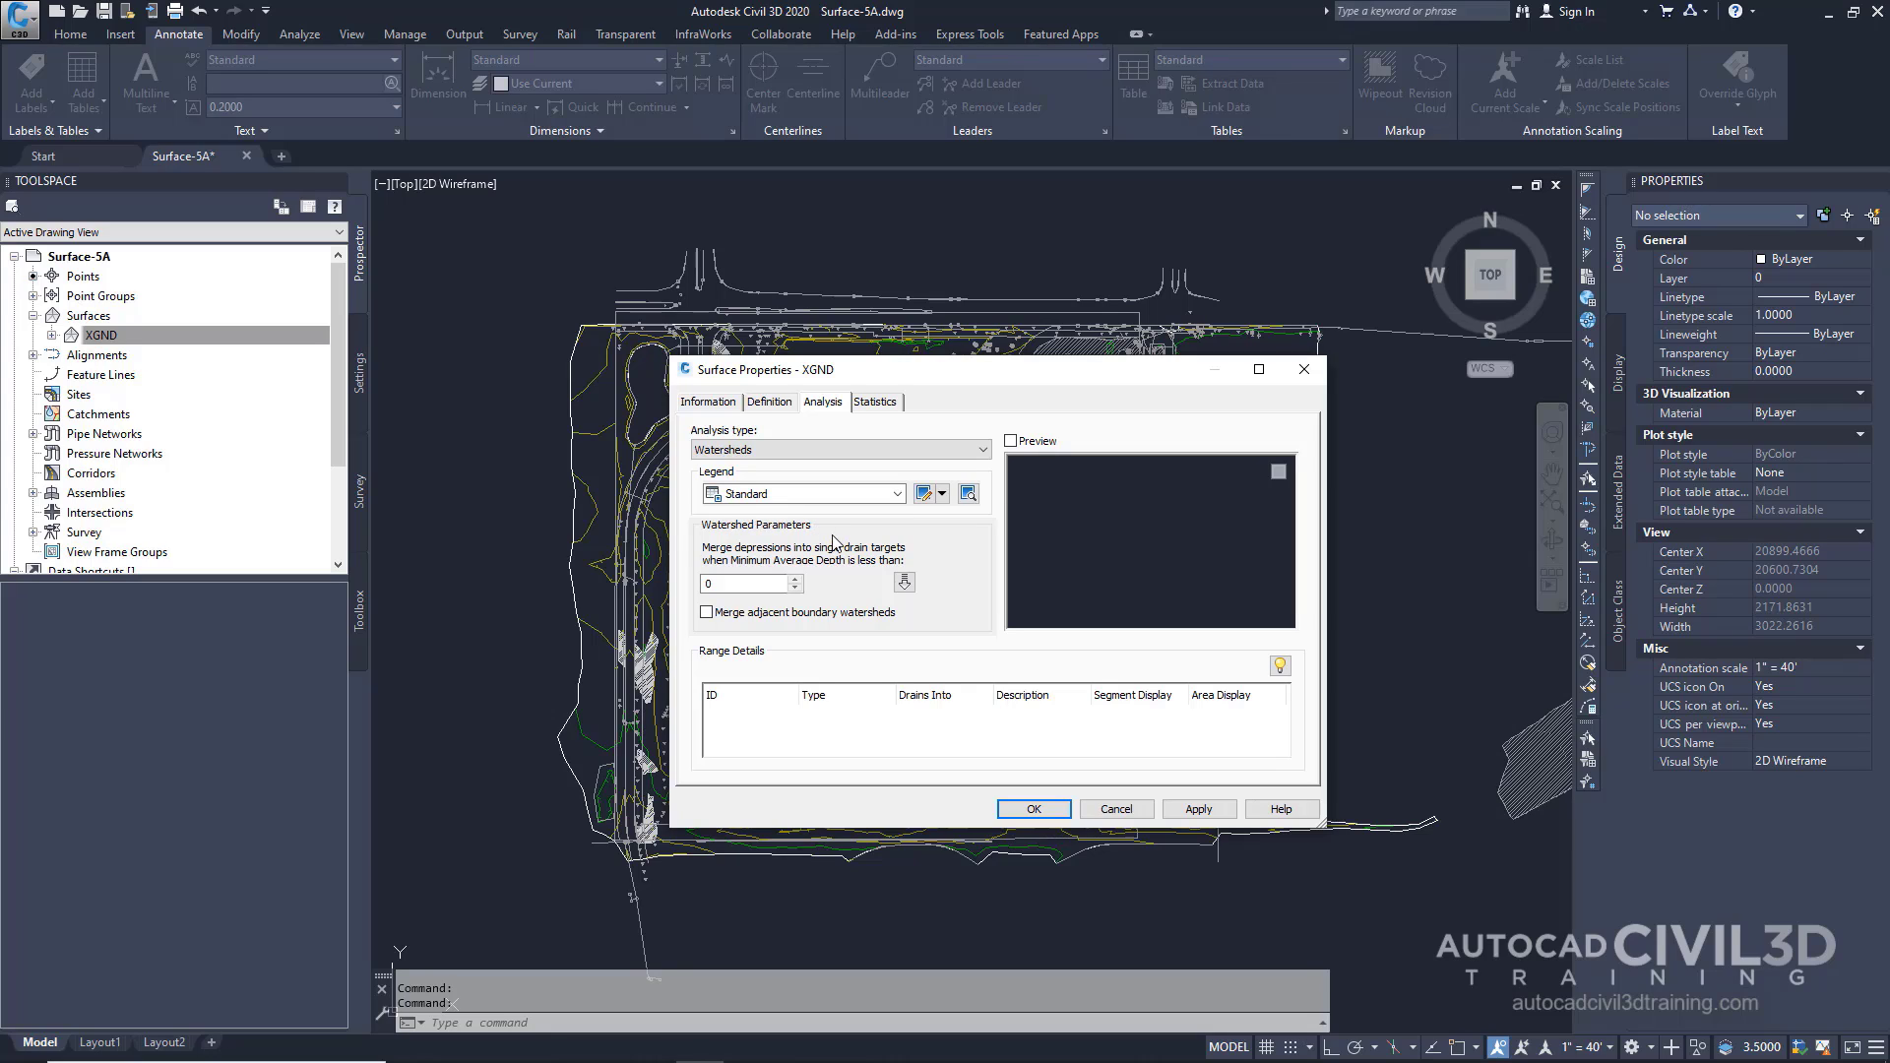
left_click(905, 584)
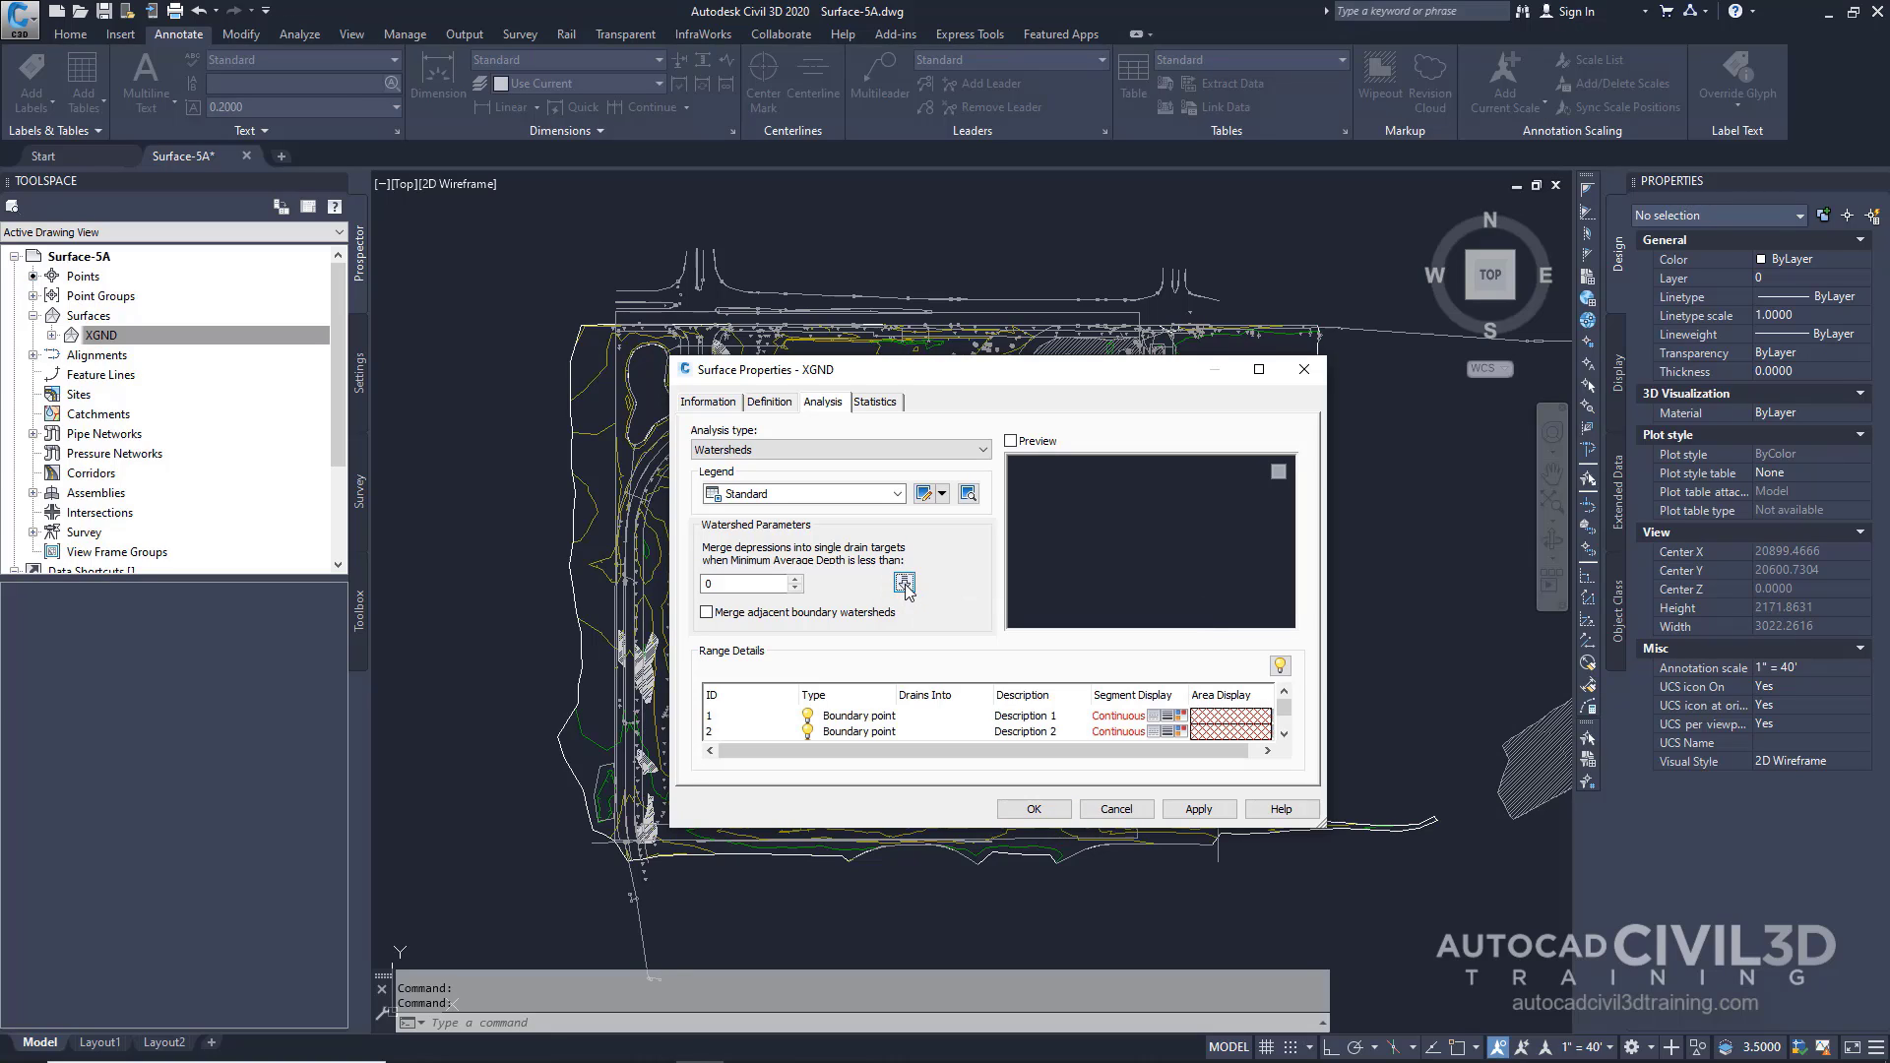
- Turn off the display of boundary point and boundary segment watersheds and apply the surface properties
left_click_drag(925, 372, 828, 263)
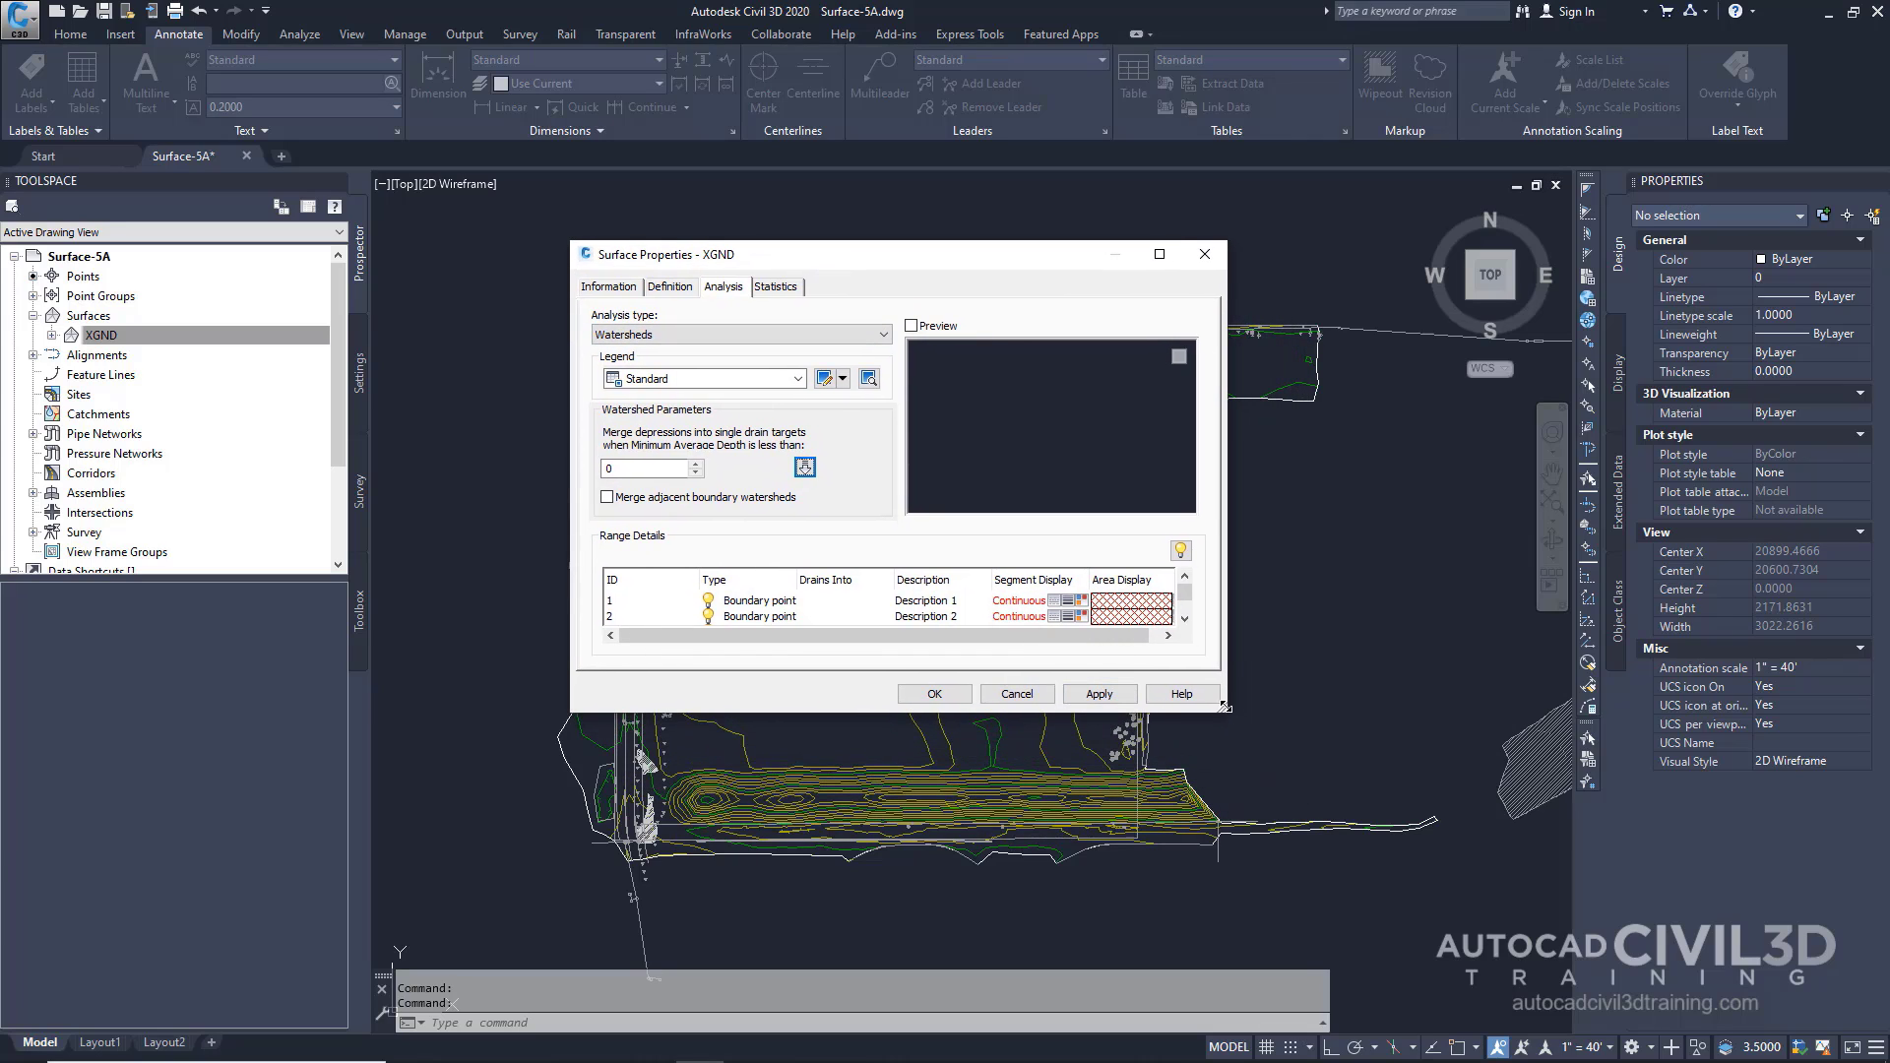
left_click_drag(1226, 706, 1399, 883)
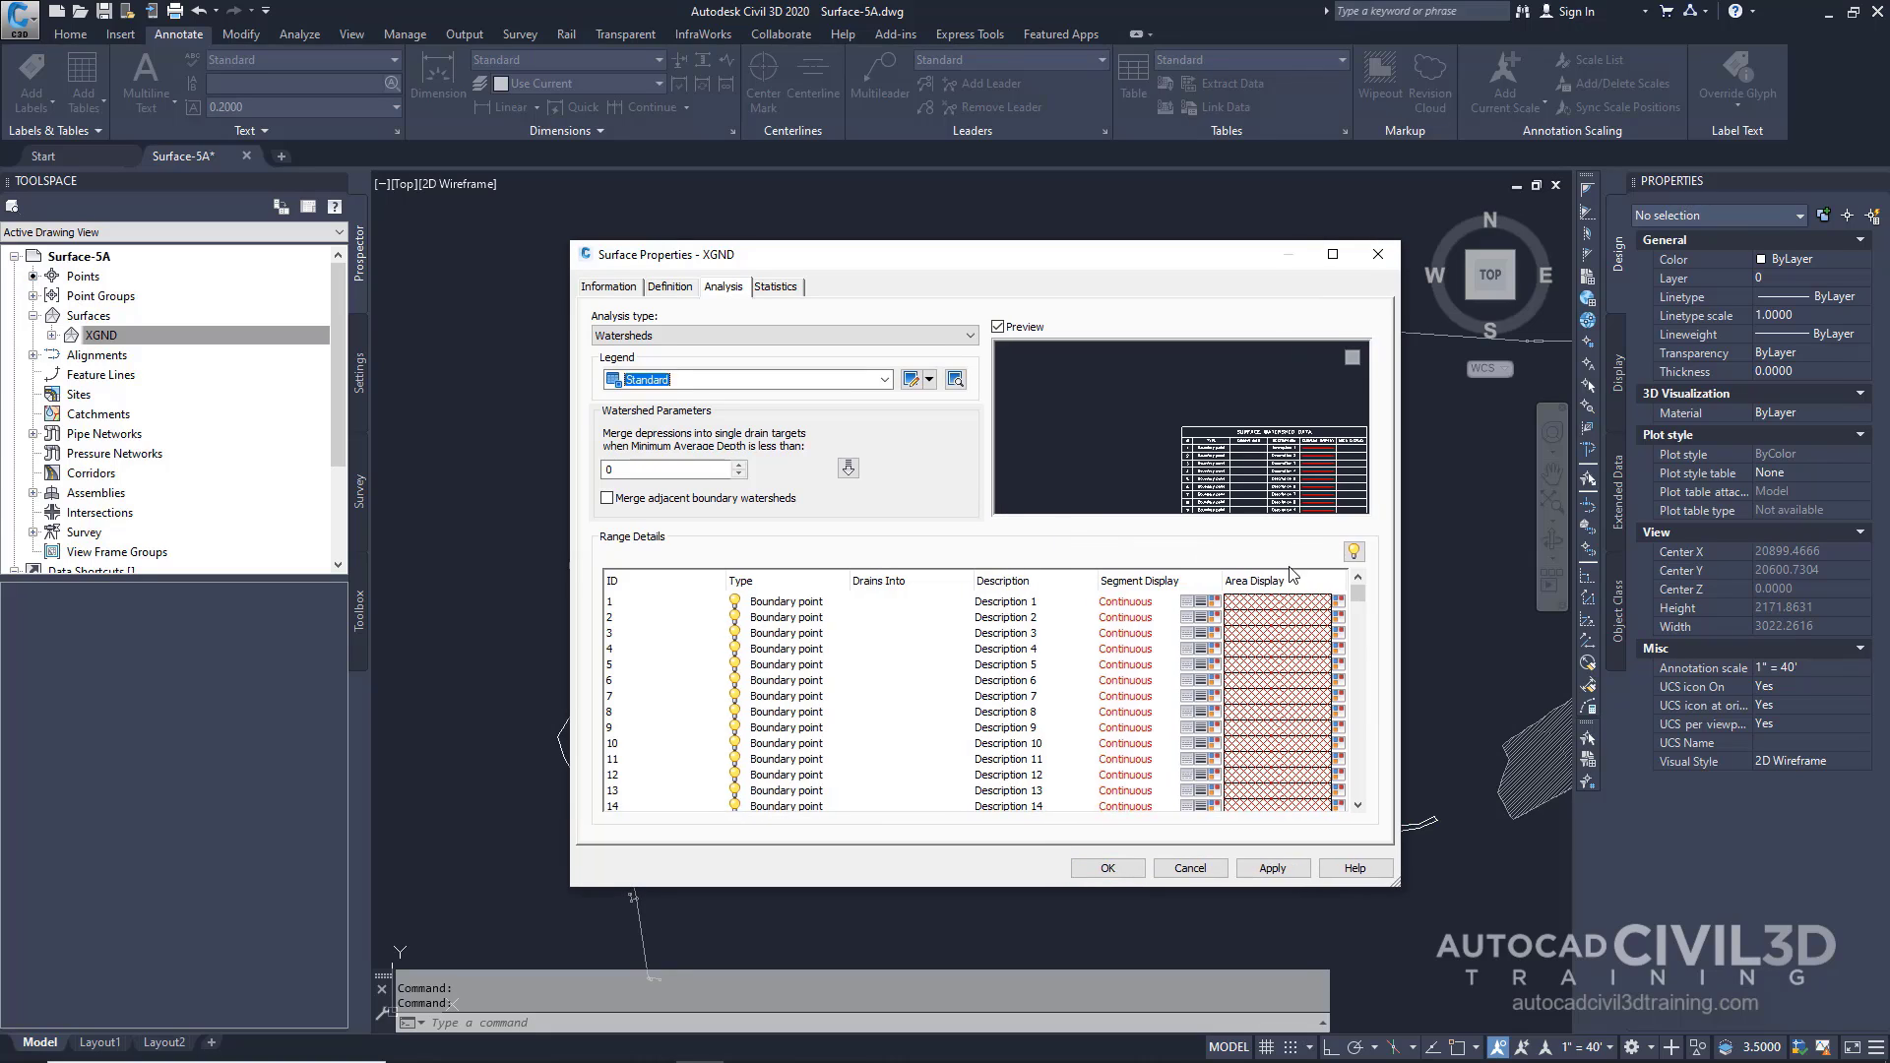
left_click(1355, 552)
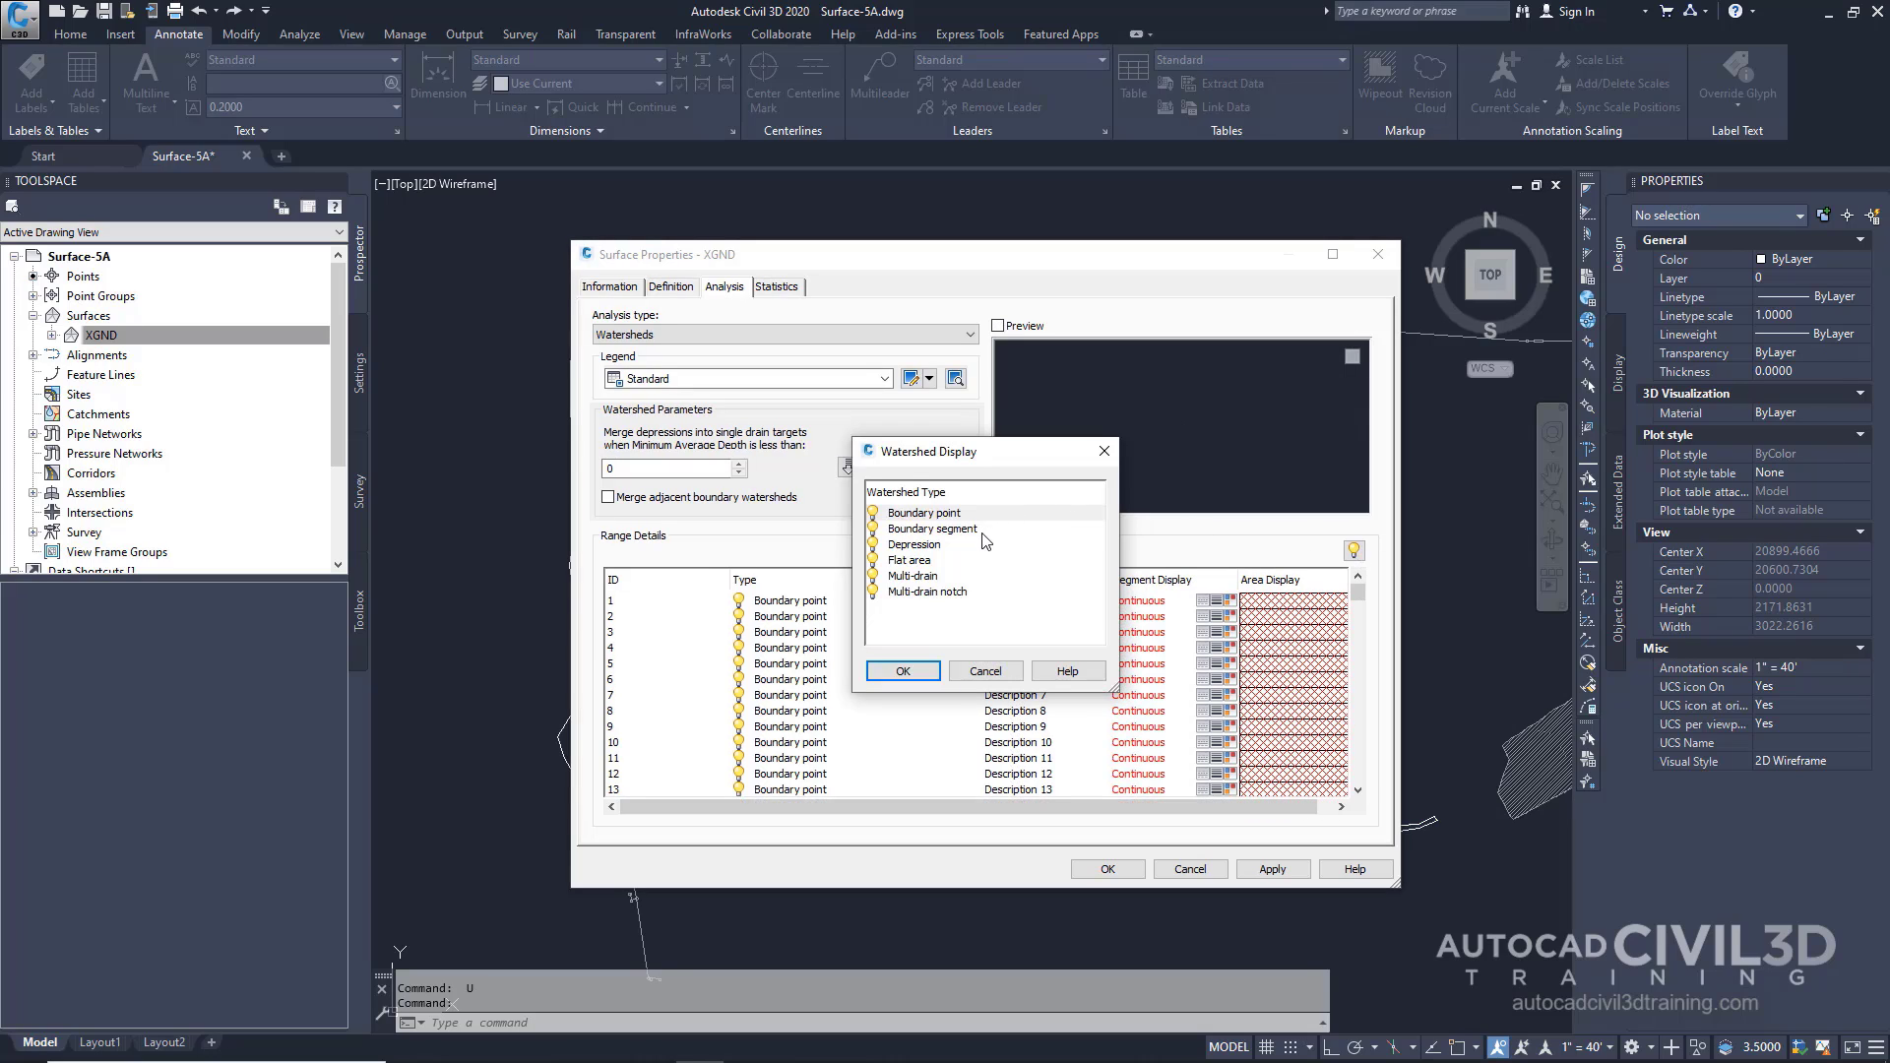
left_click(874, 515)
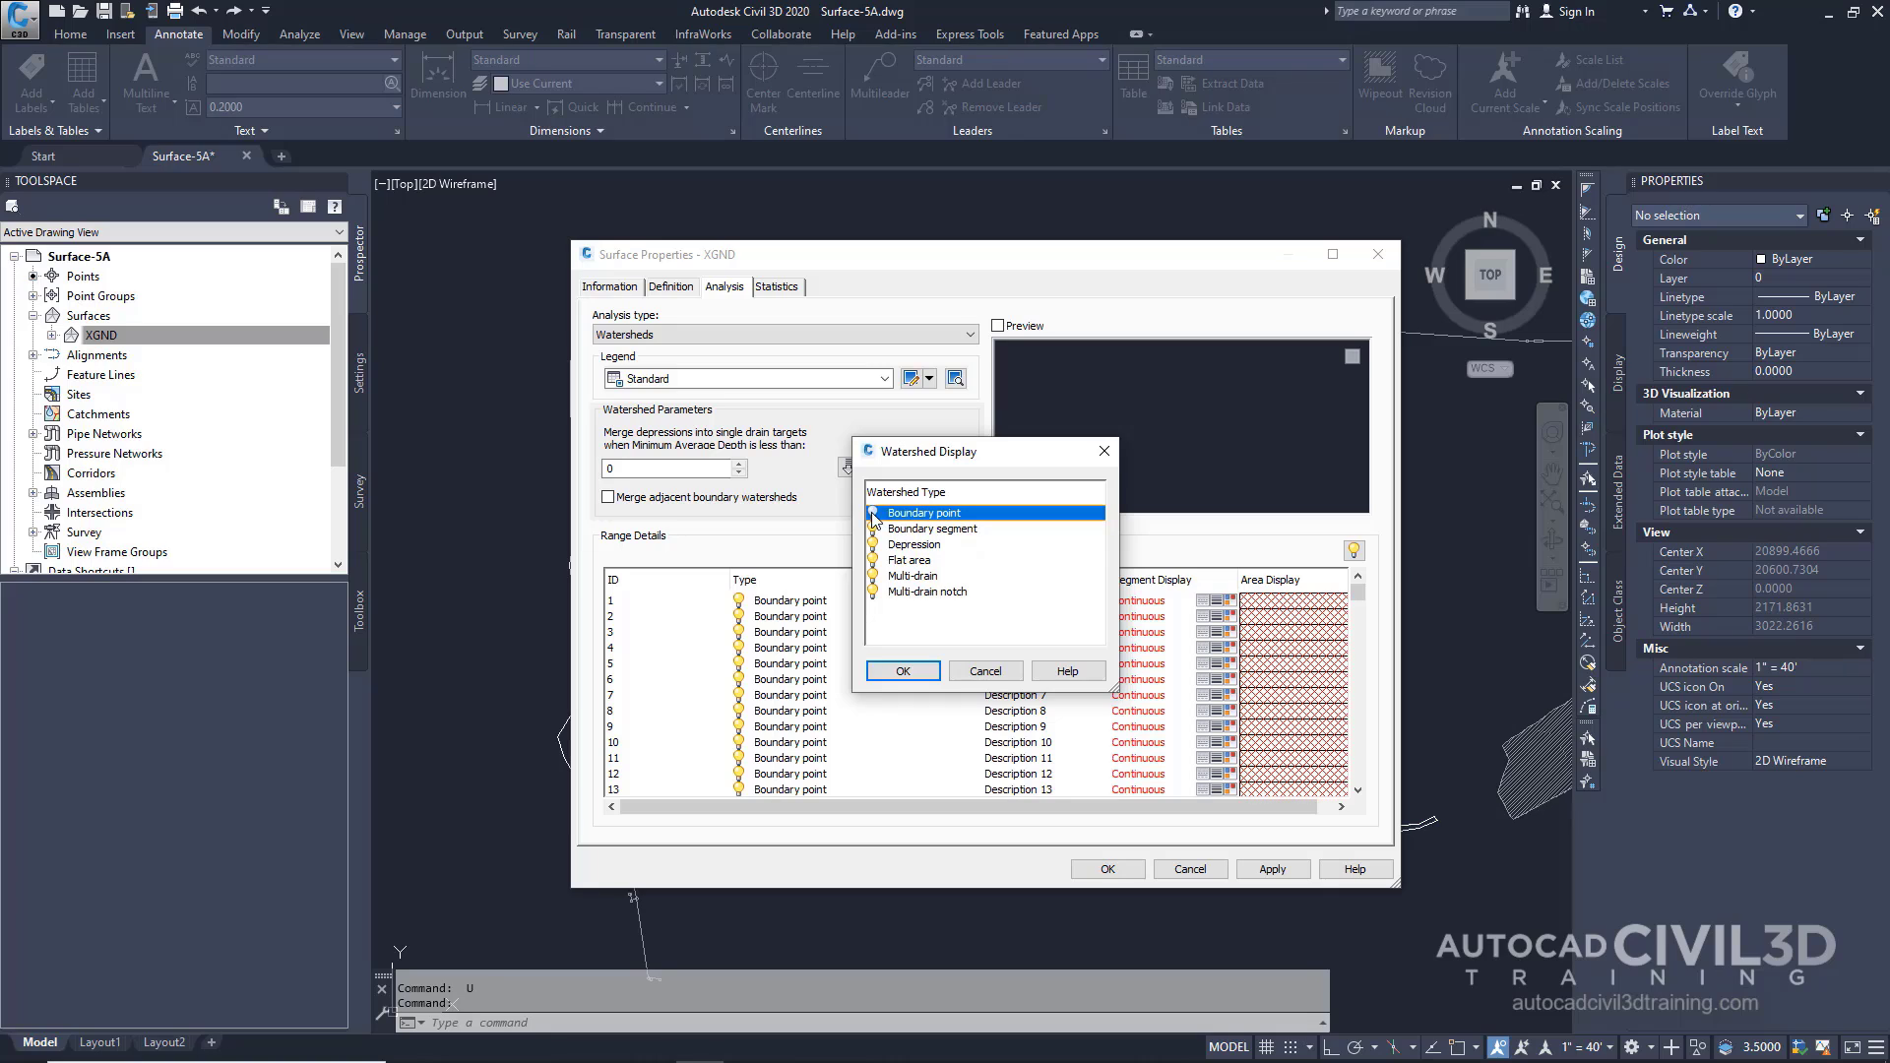
left_click(873, 531)
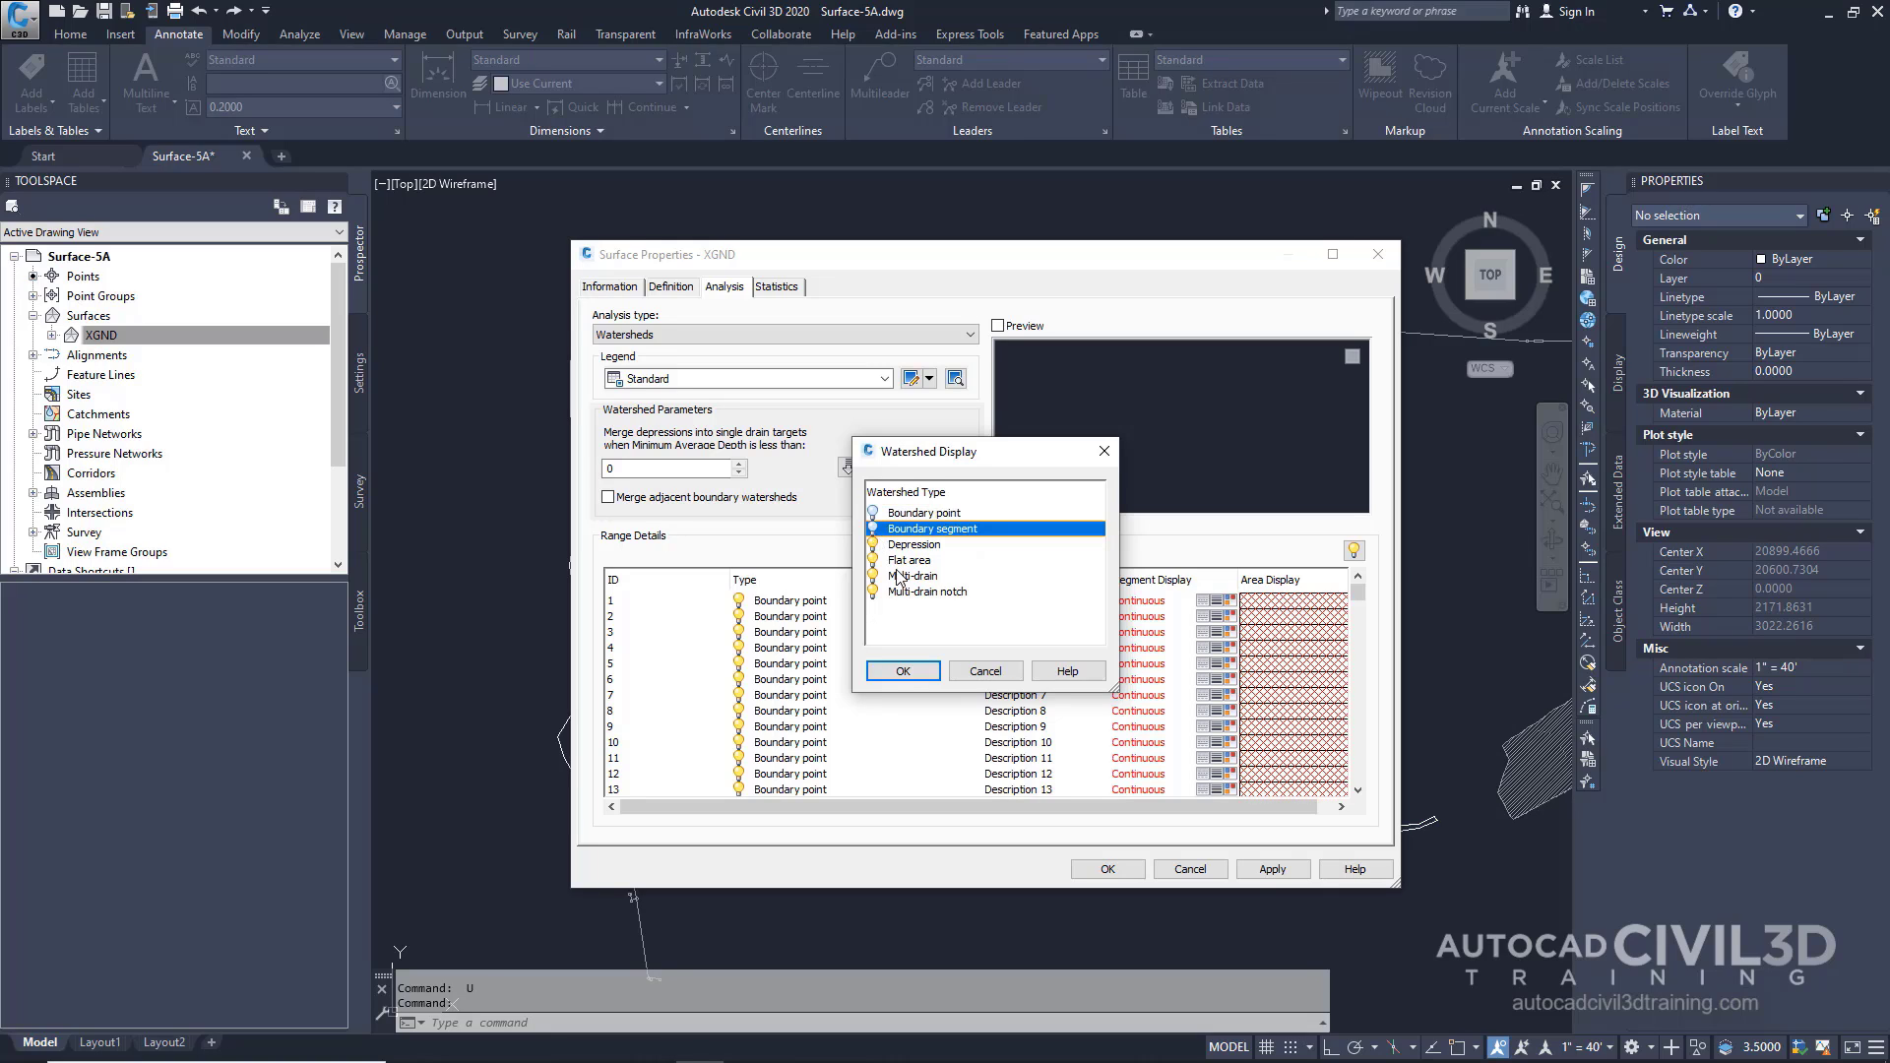
left_click(903, 670)
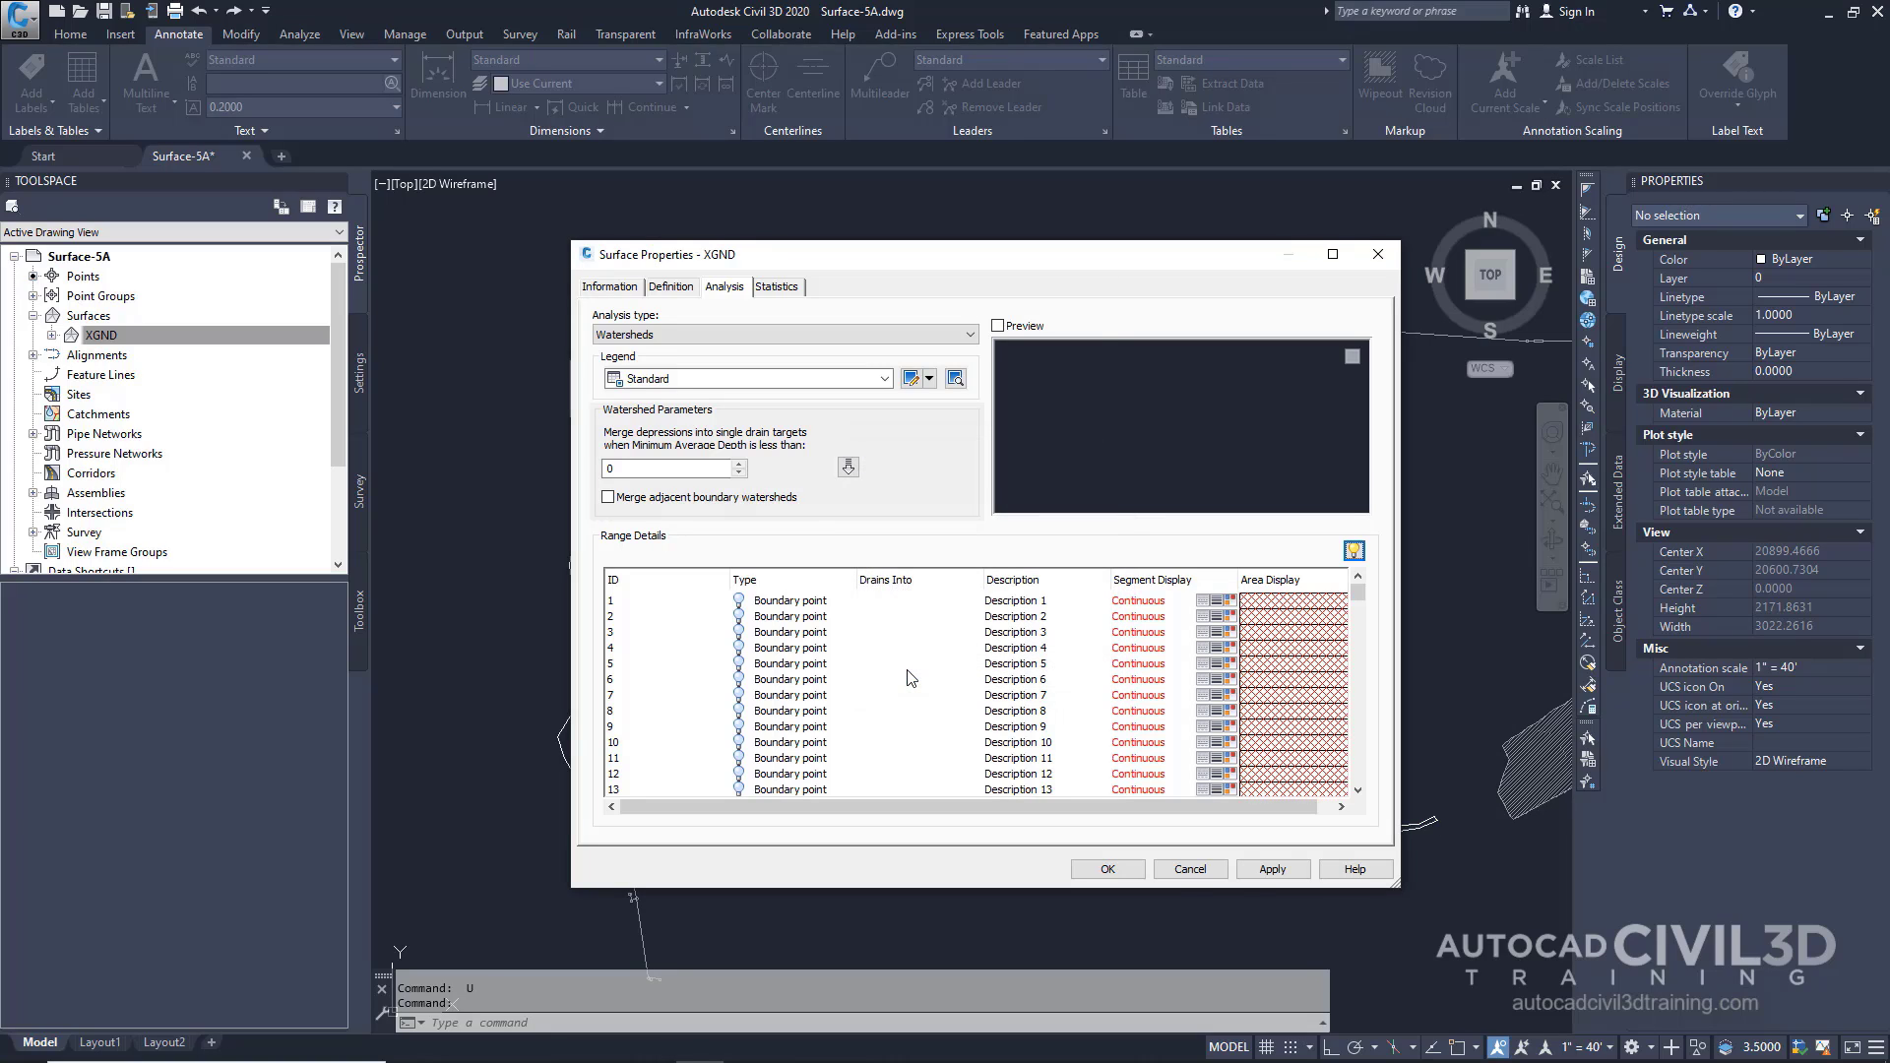
left_click(1124, 873)
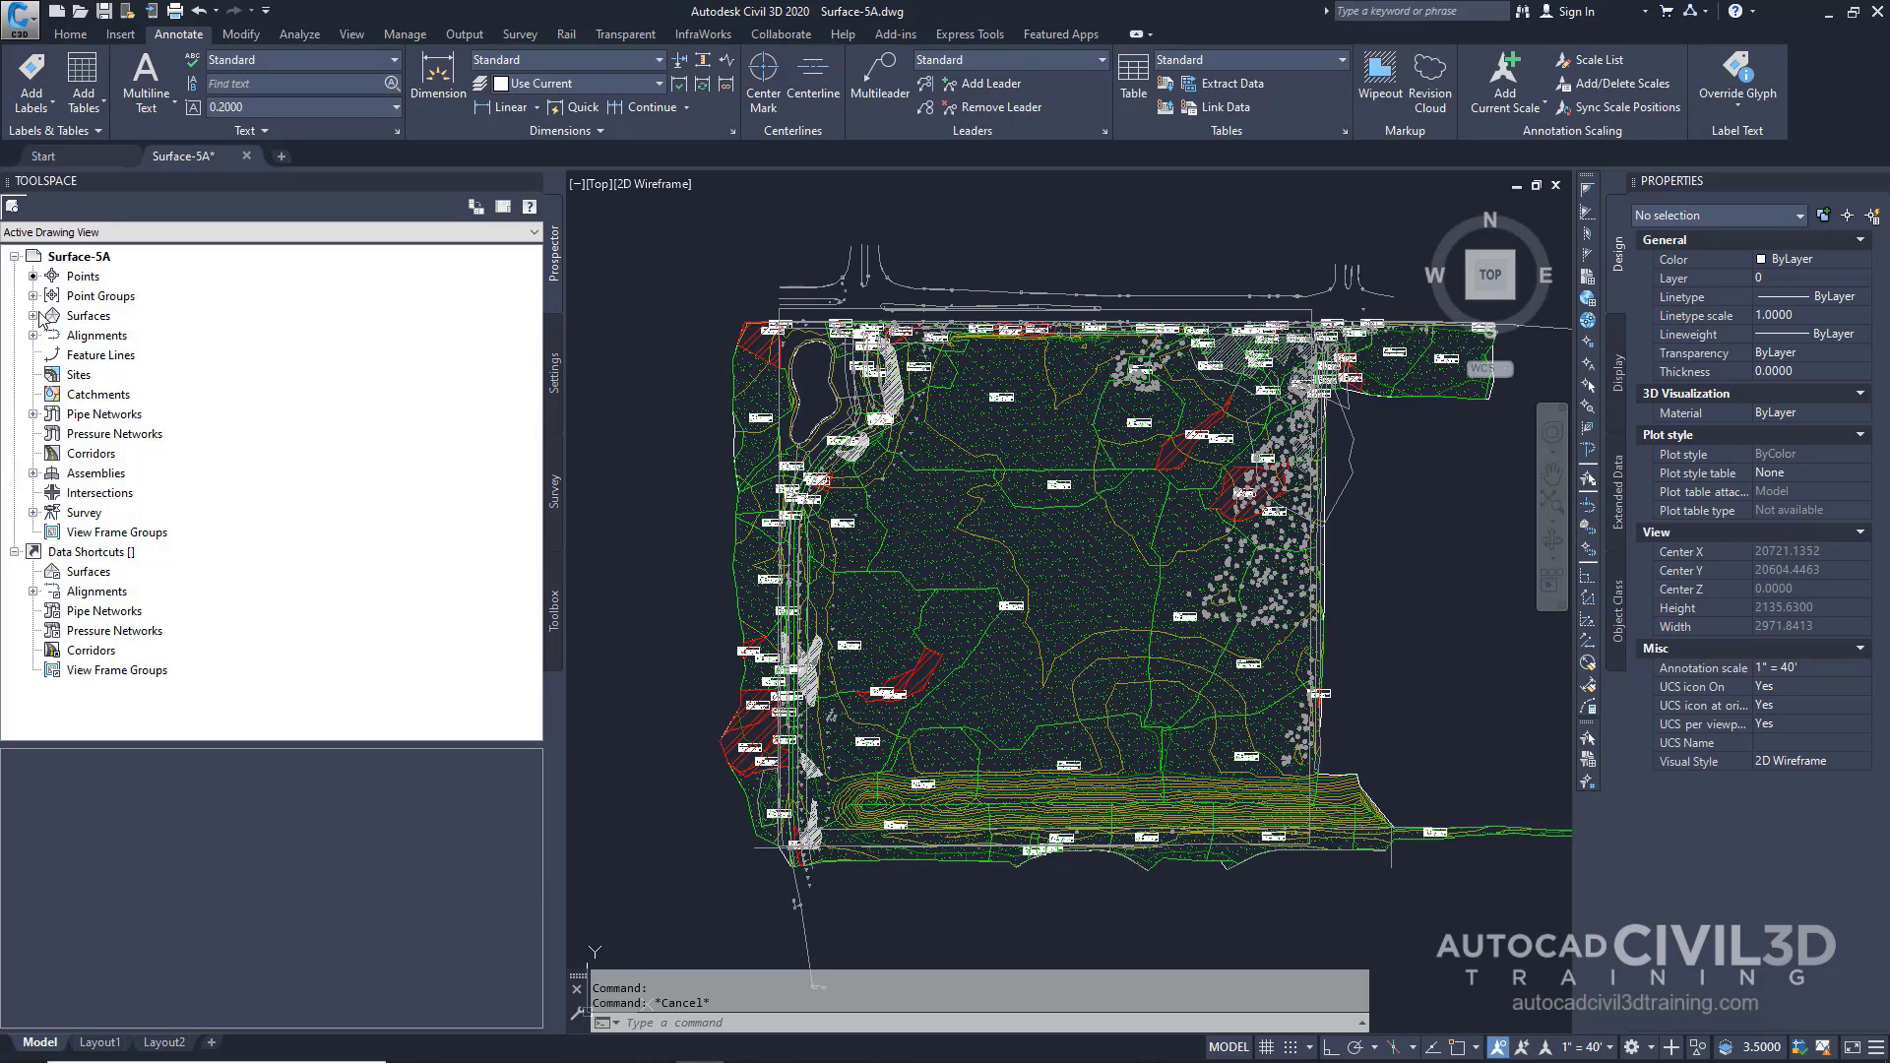
- List the XGND surface's watersheds and examine their types and drain targets down to the depression entries
left_click(33, 316)
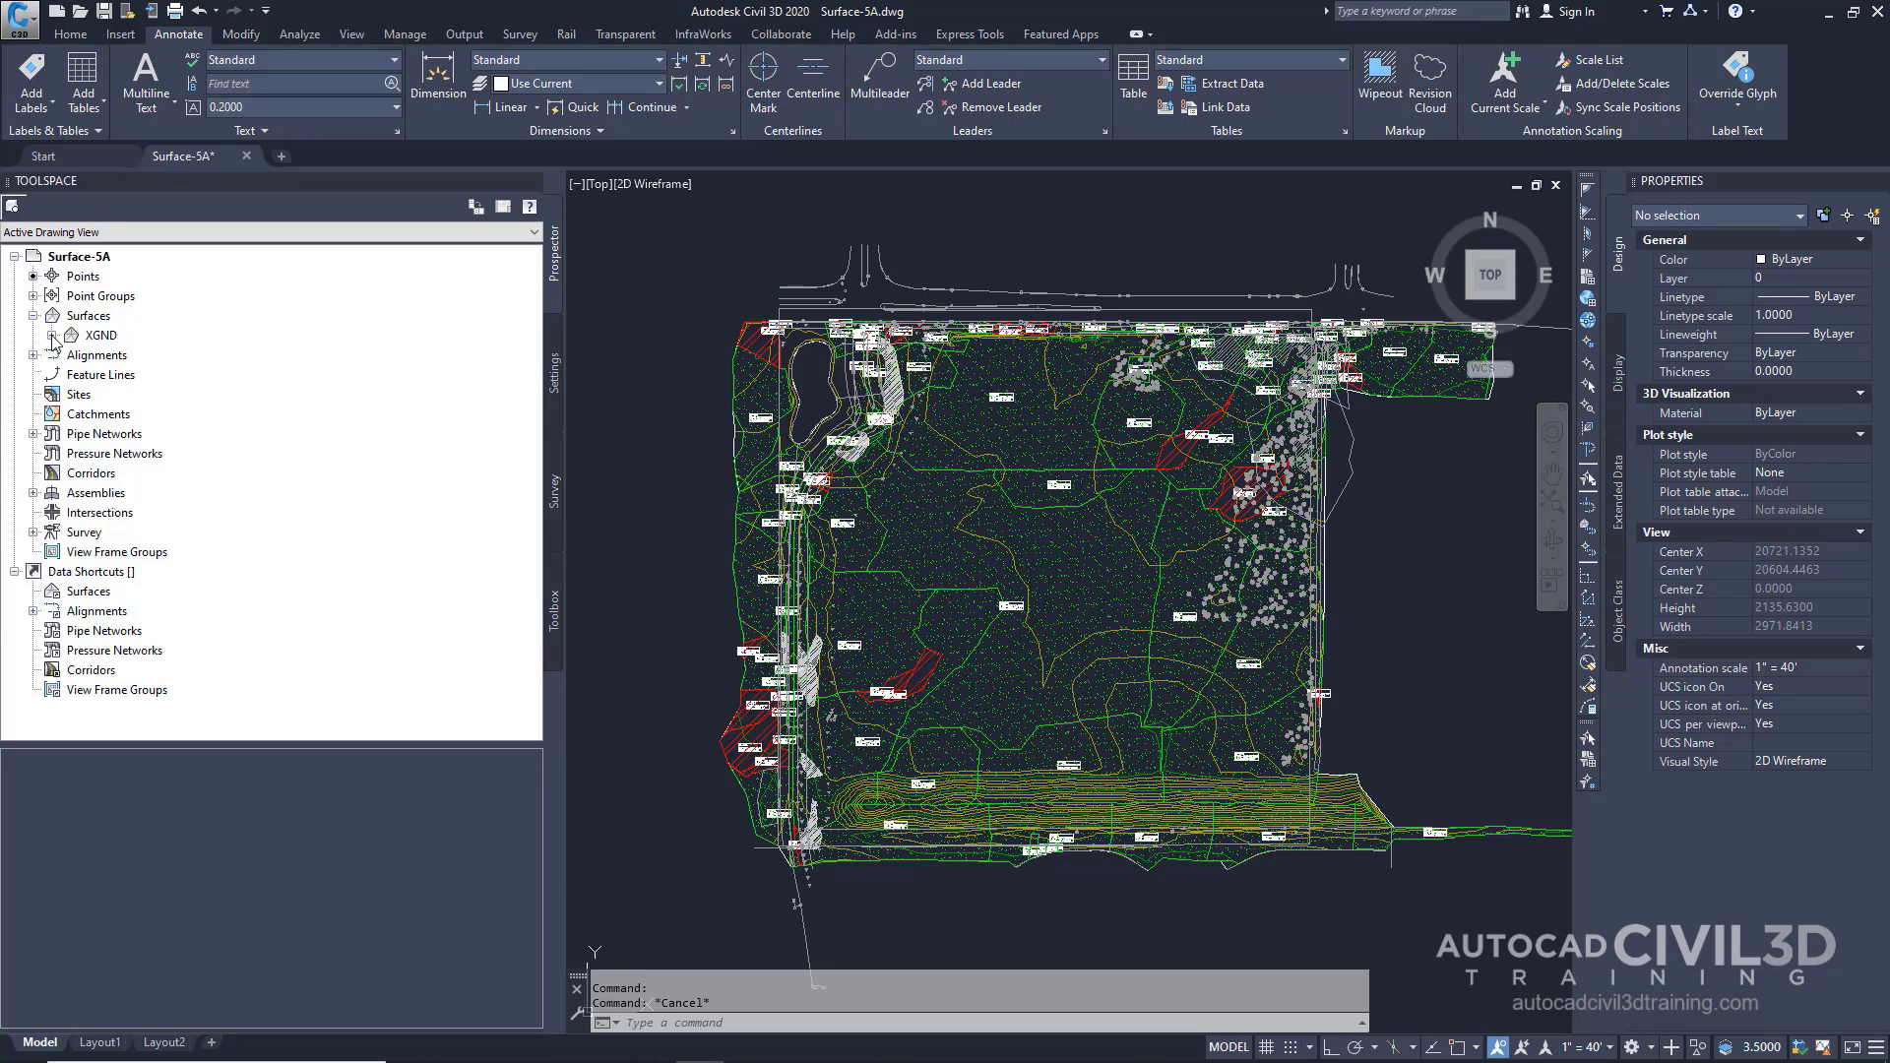
left_click(53, 336)
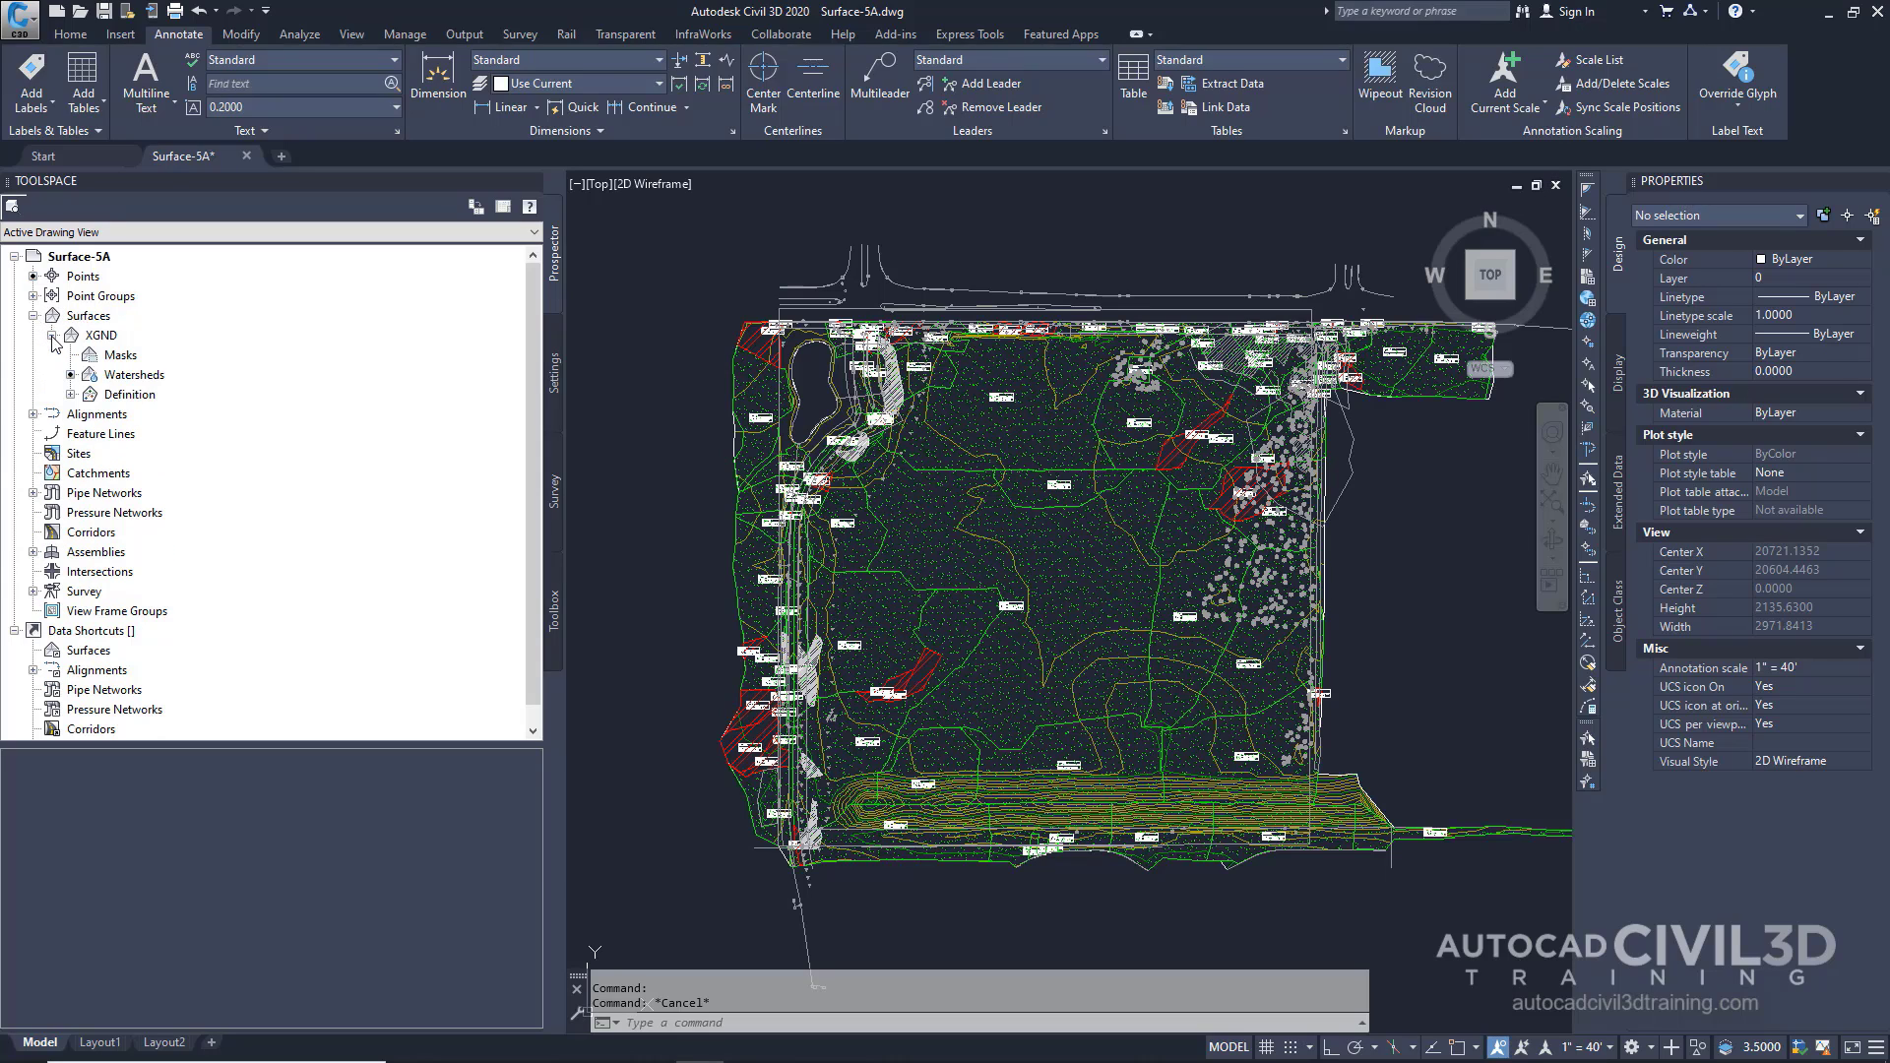
left_click(134, 376)
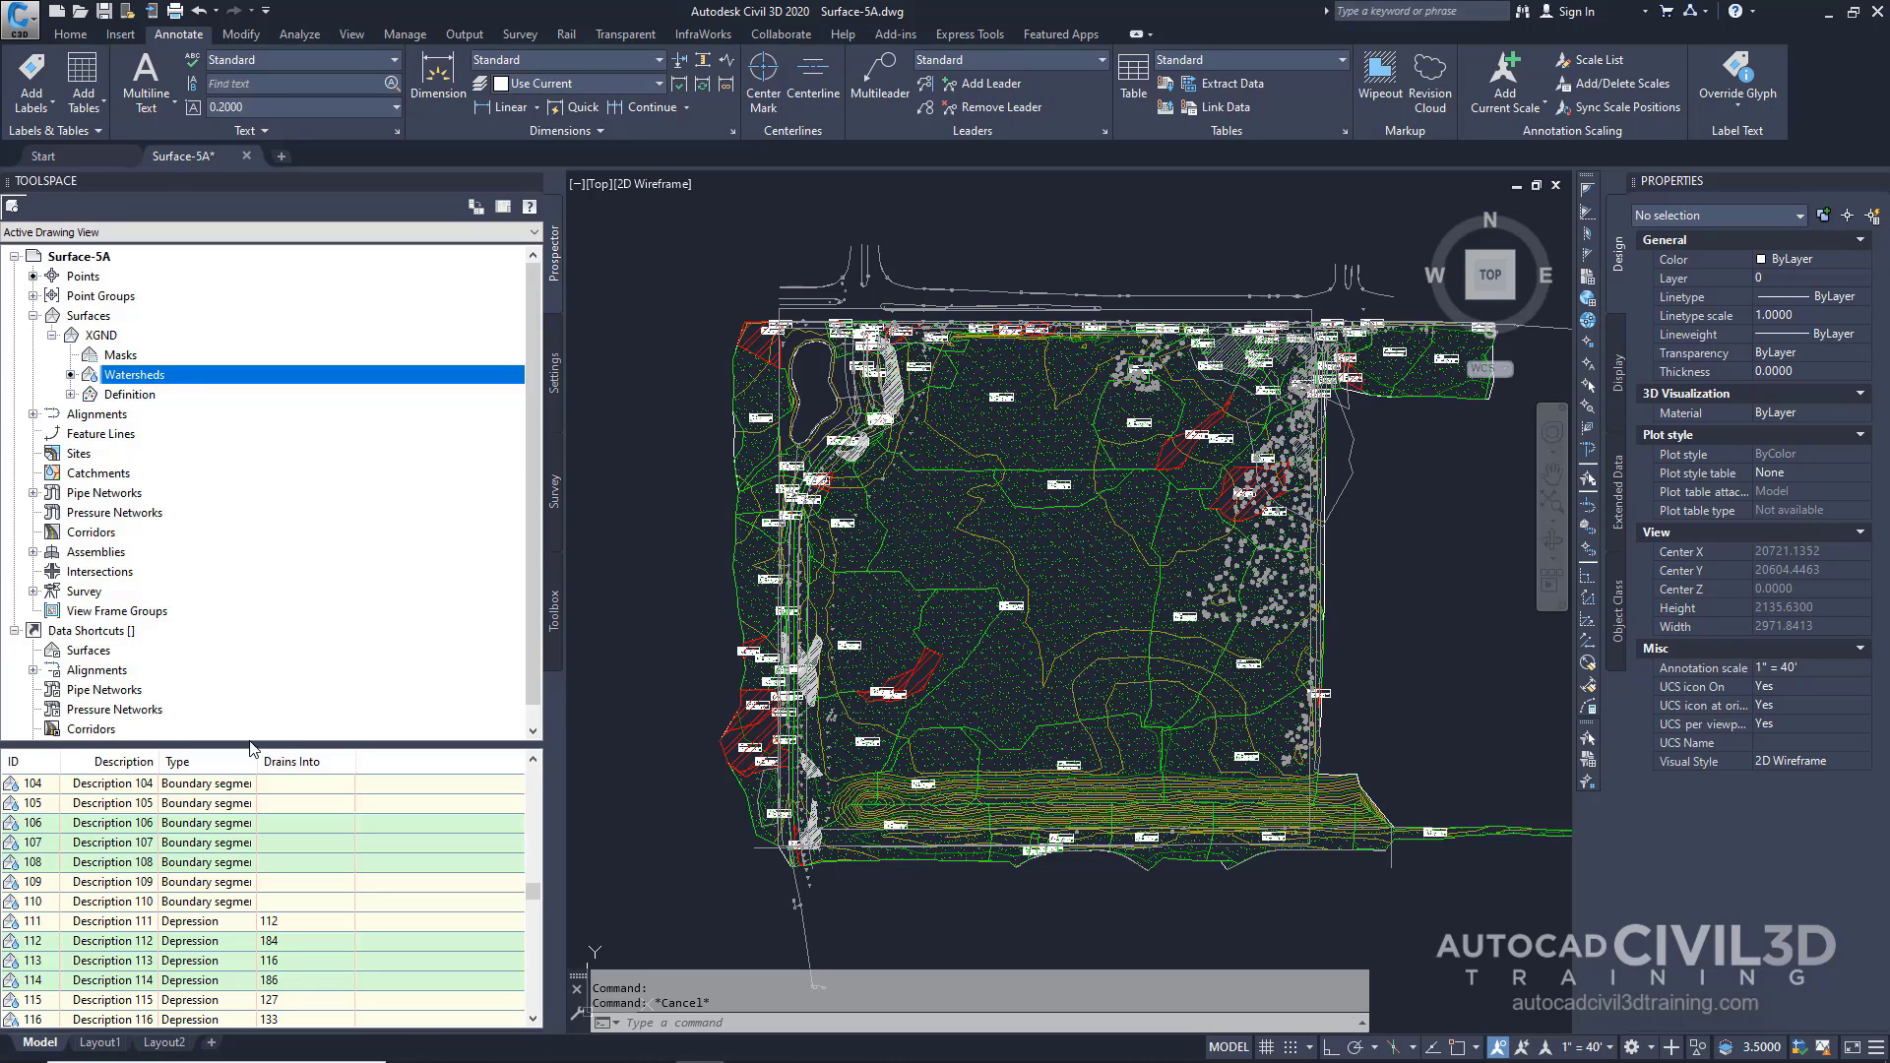
left_click_drag(250, 745, 270, 406)
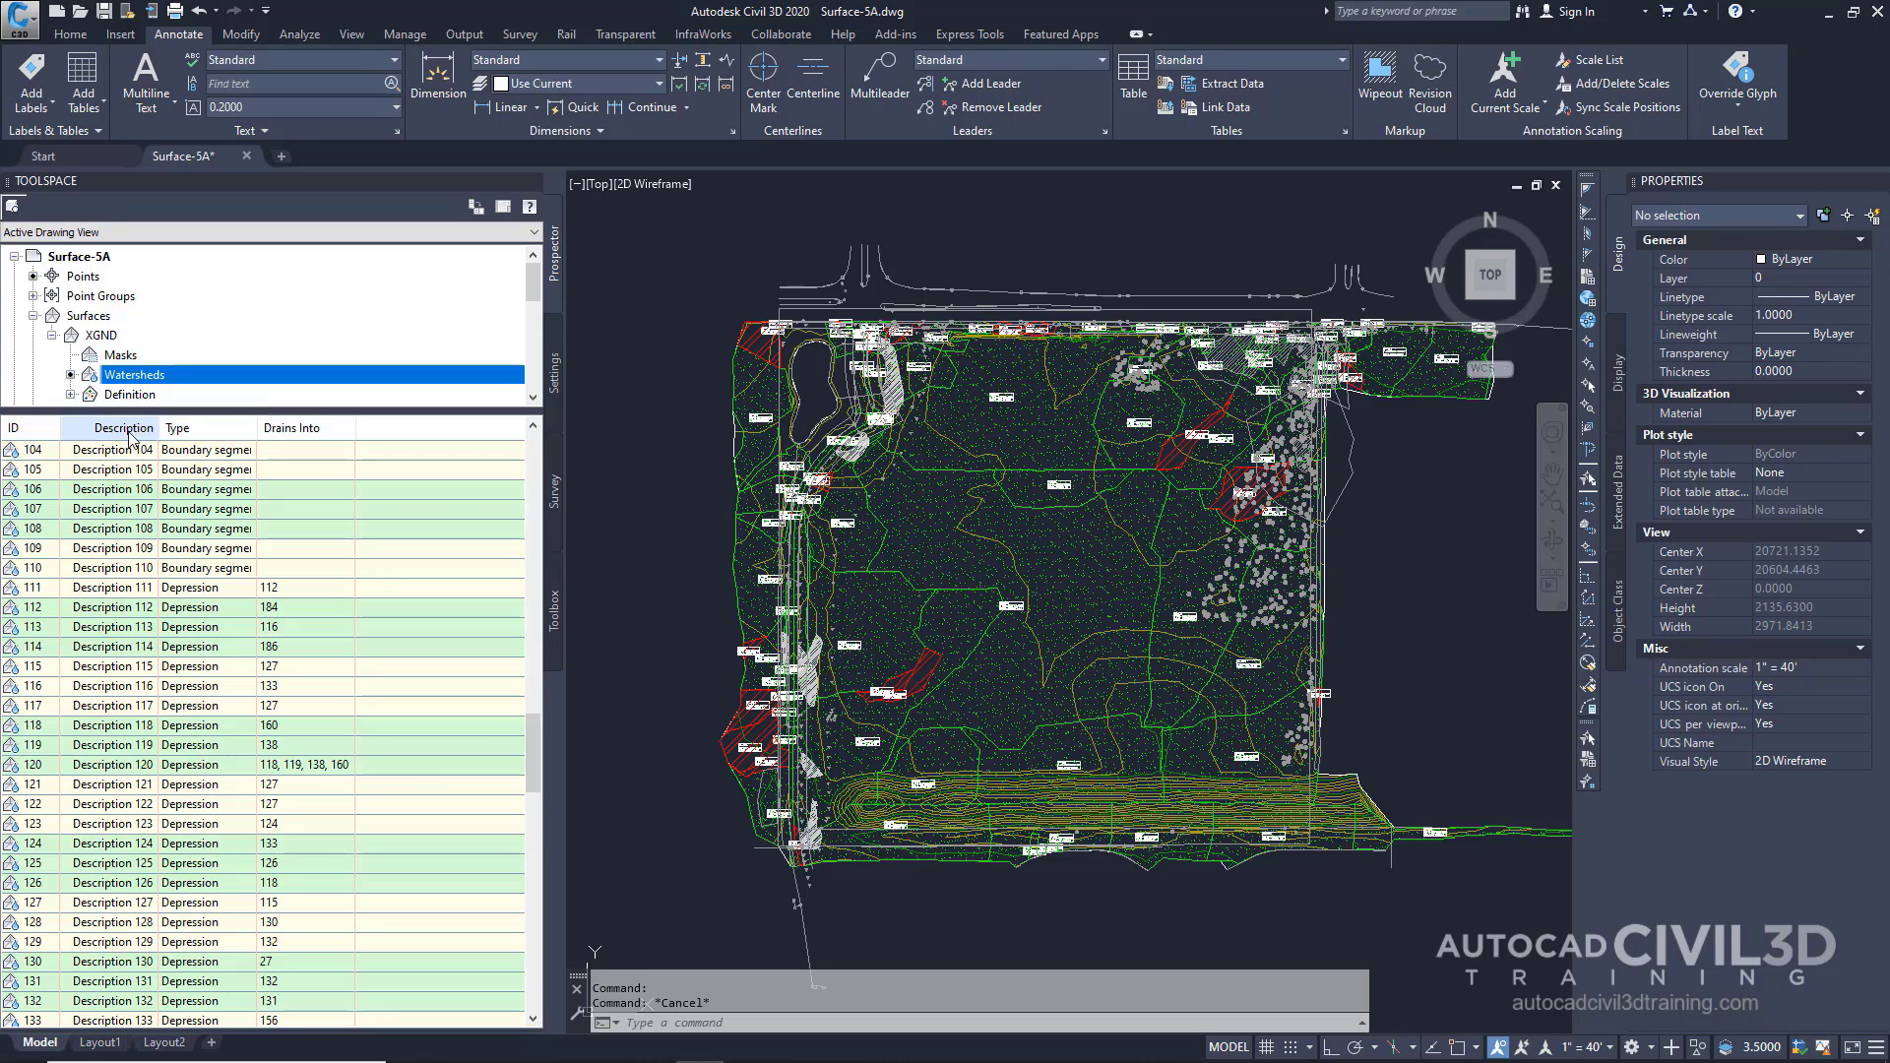
left_click_drag(533, 742, 526, 445)
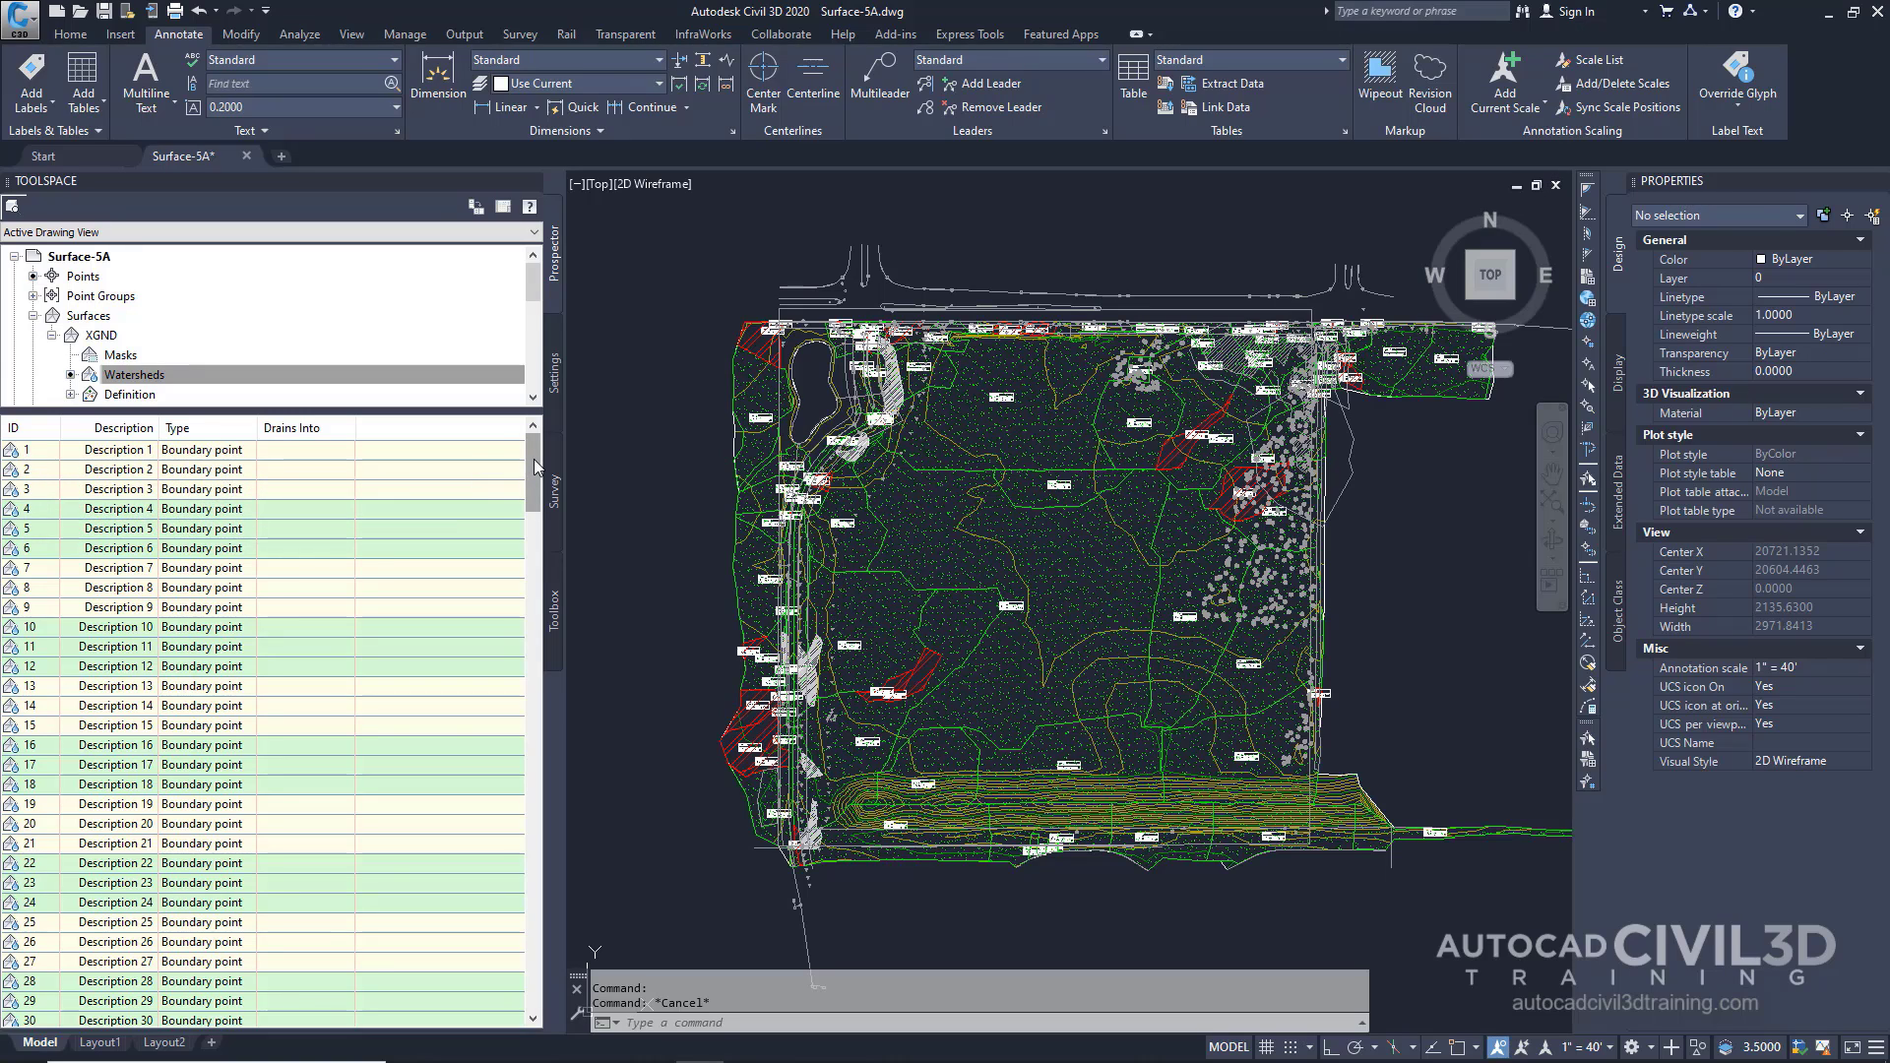
left_click_drag(537, 469, 499, 766)
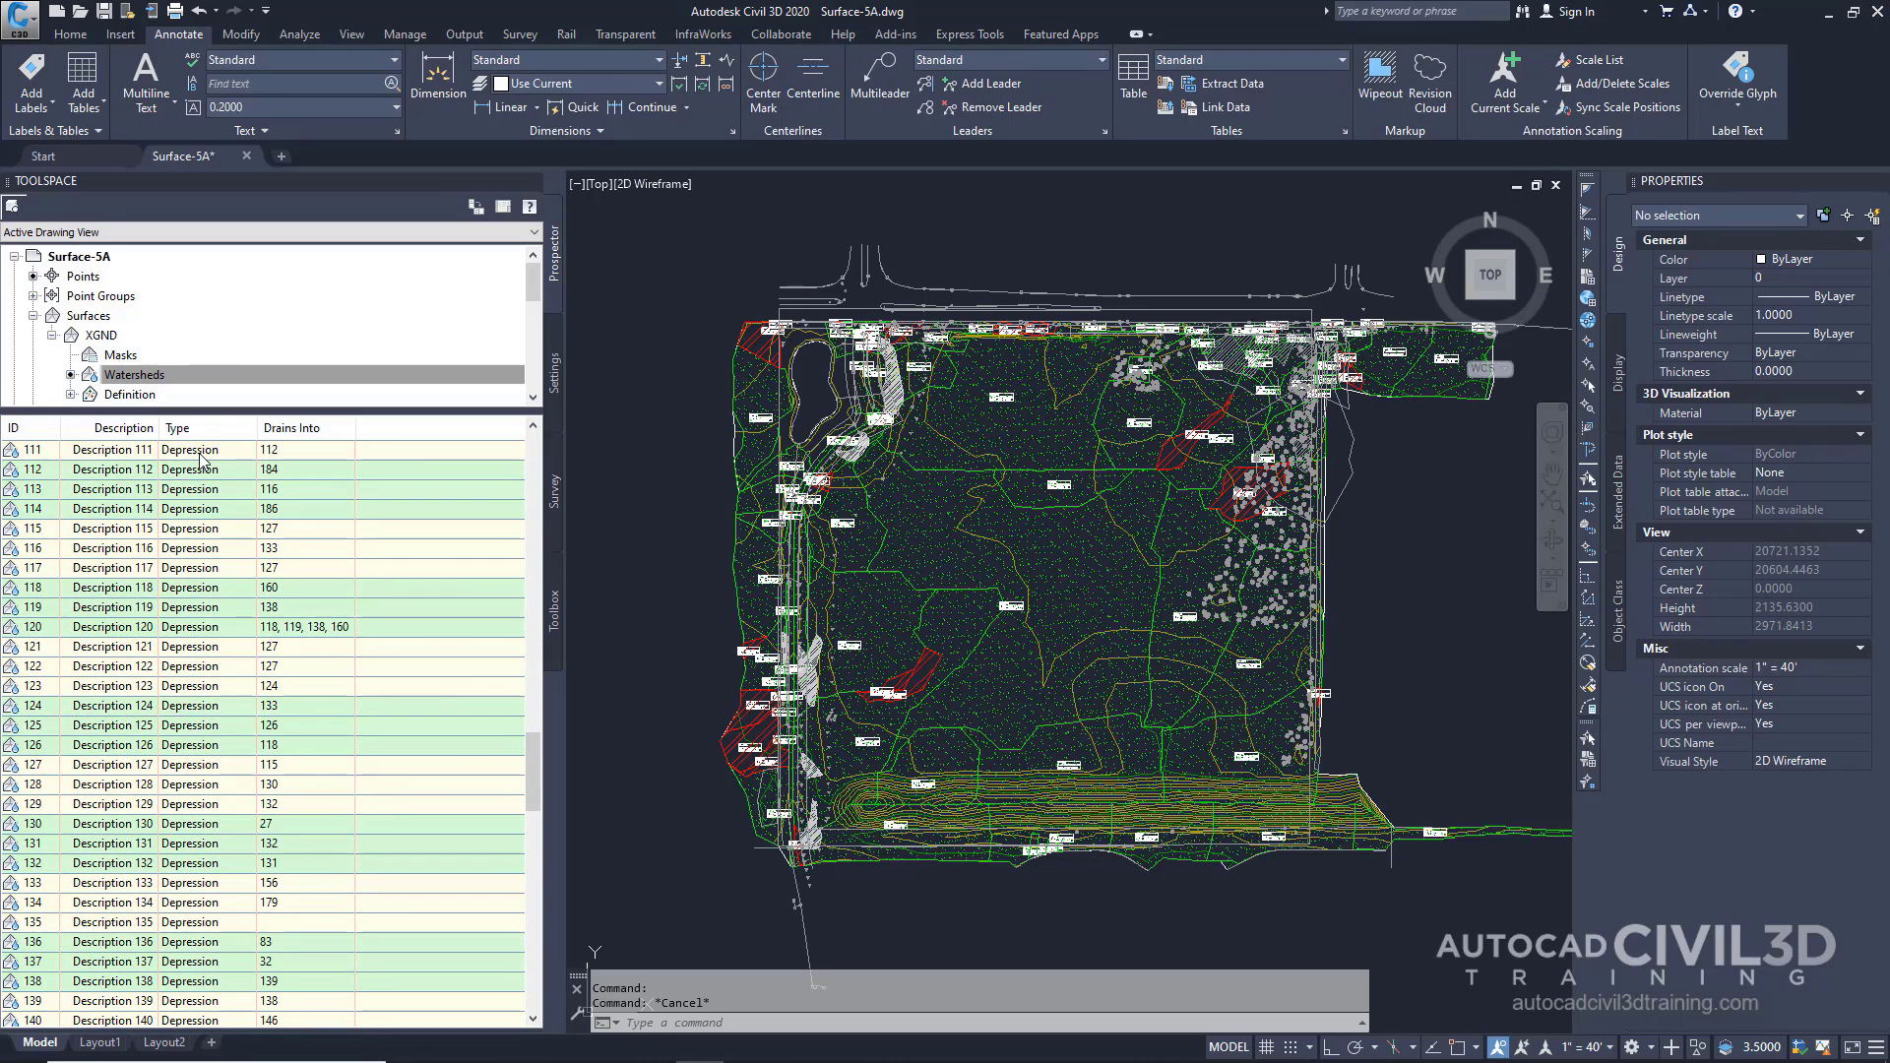
- Zoom the drawing to depression watershed 111 and inspect its label and the neighbouring watersheds
left_click(280, 452)
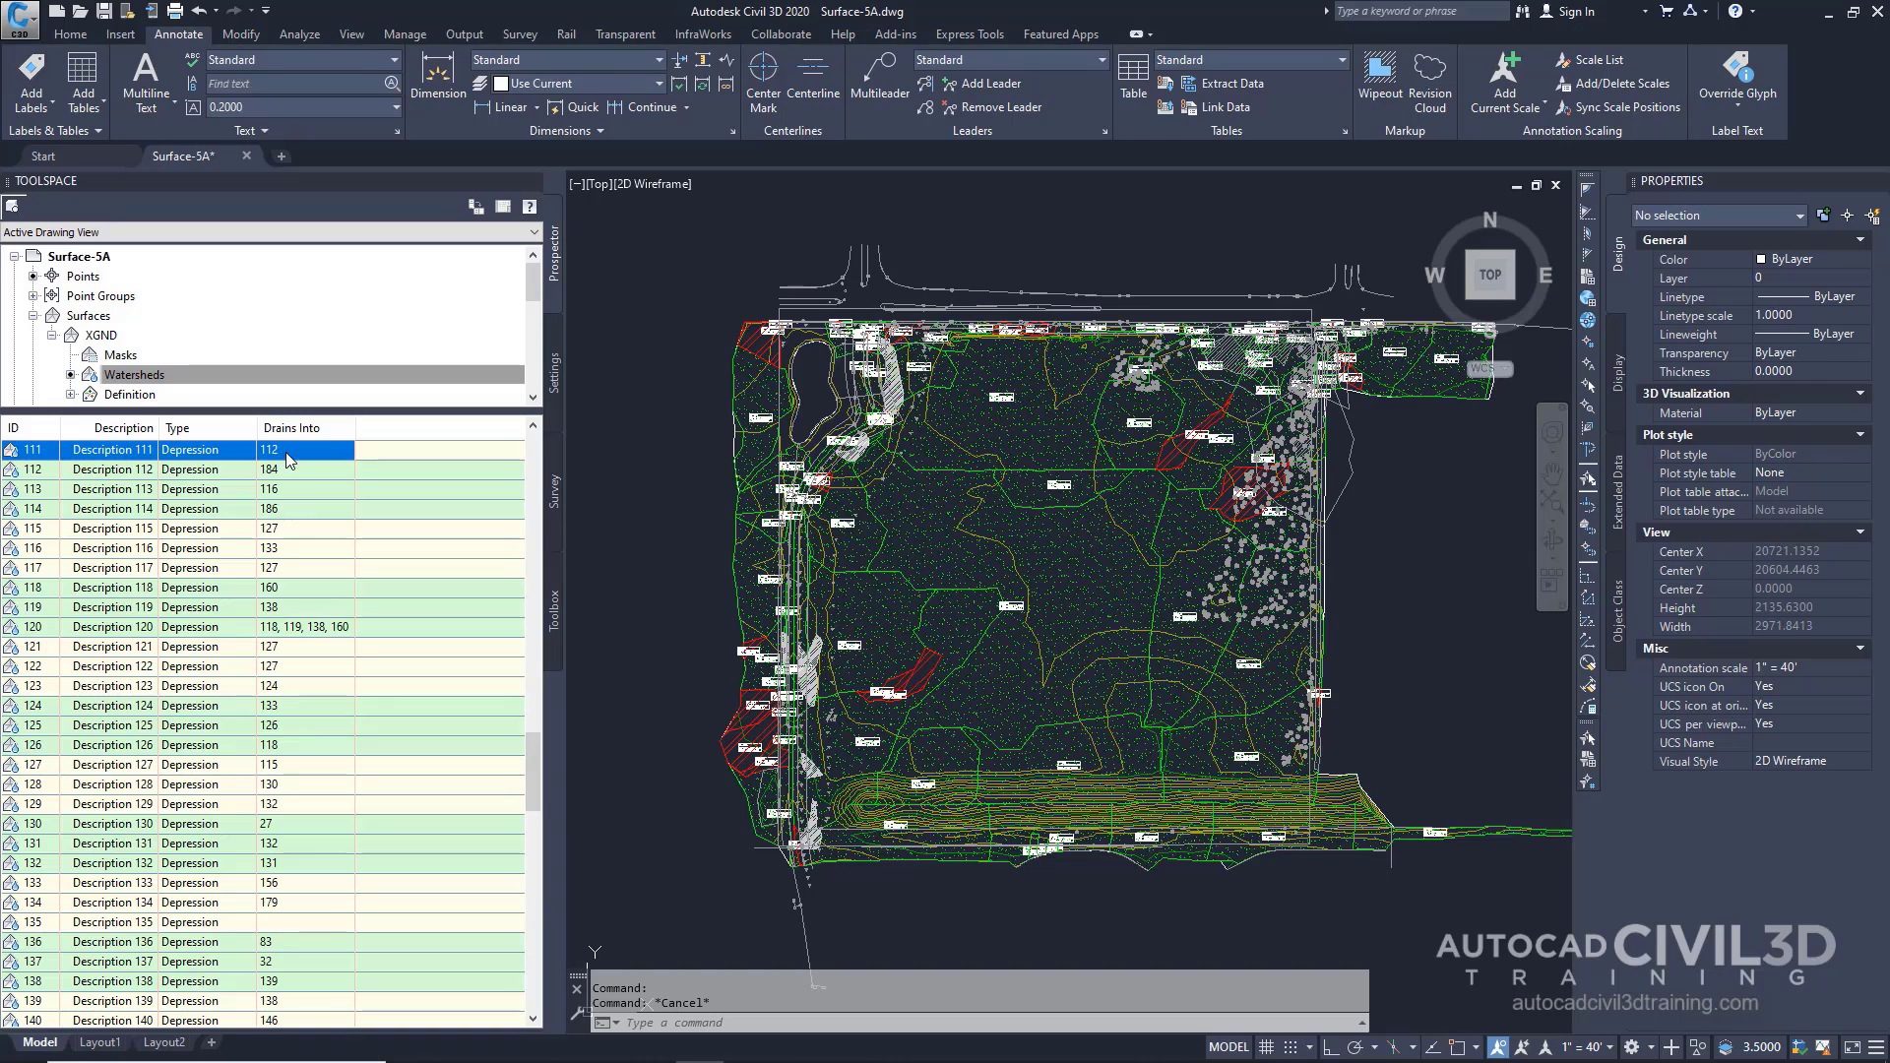
right_click(286, 456)
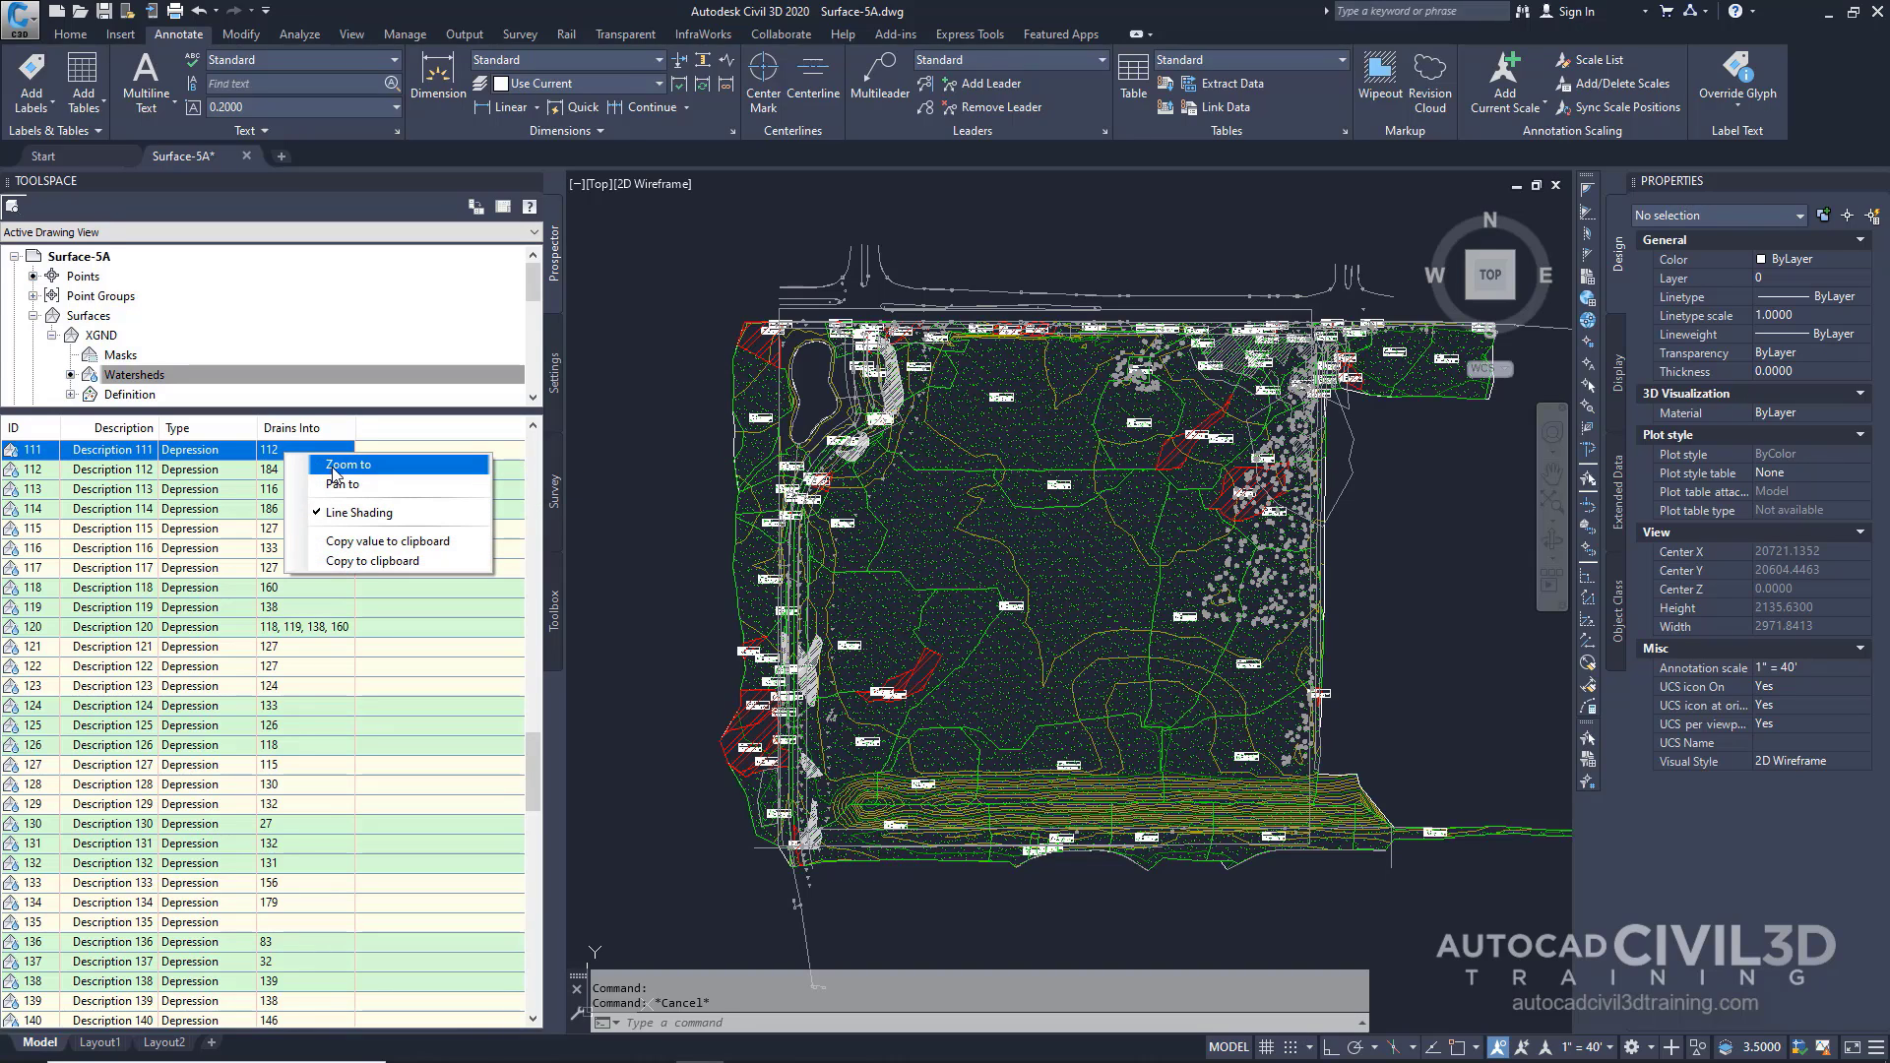
left_click(333, 467)
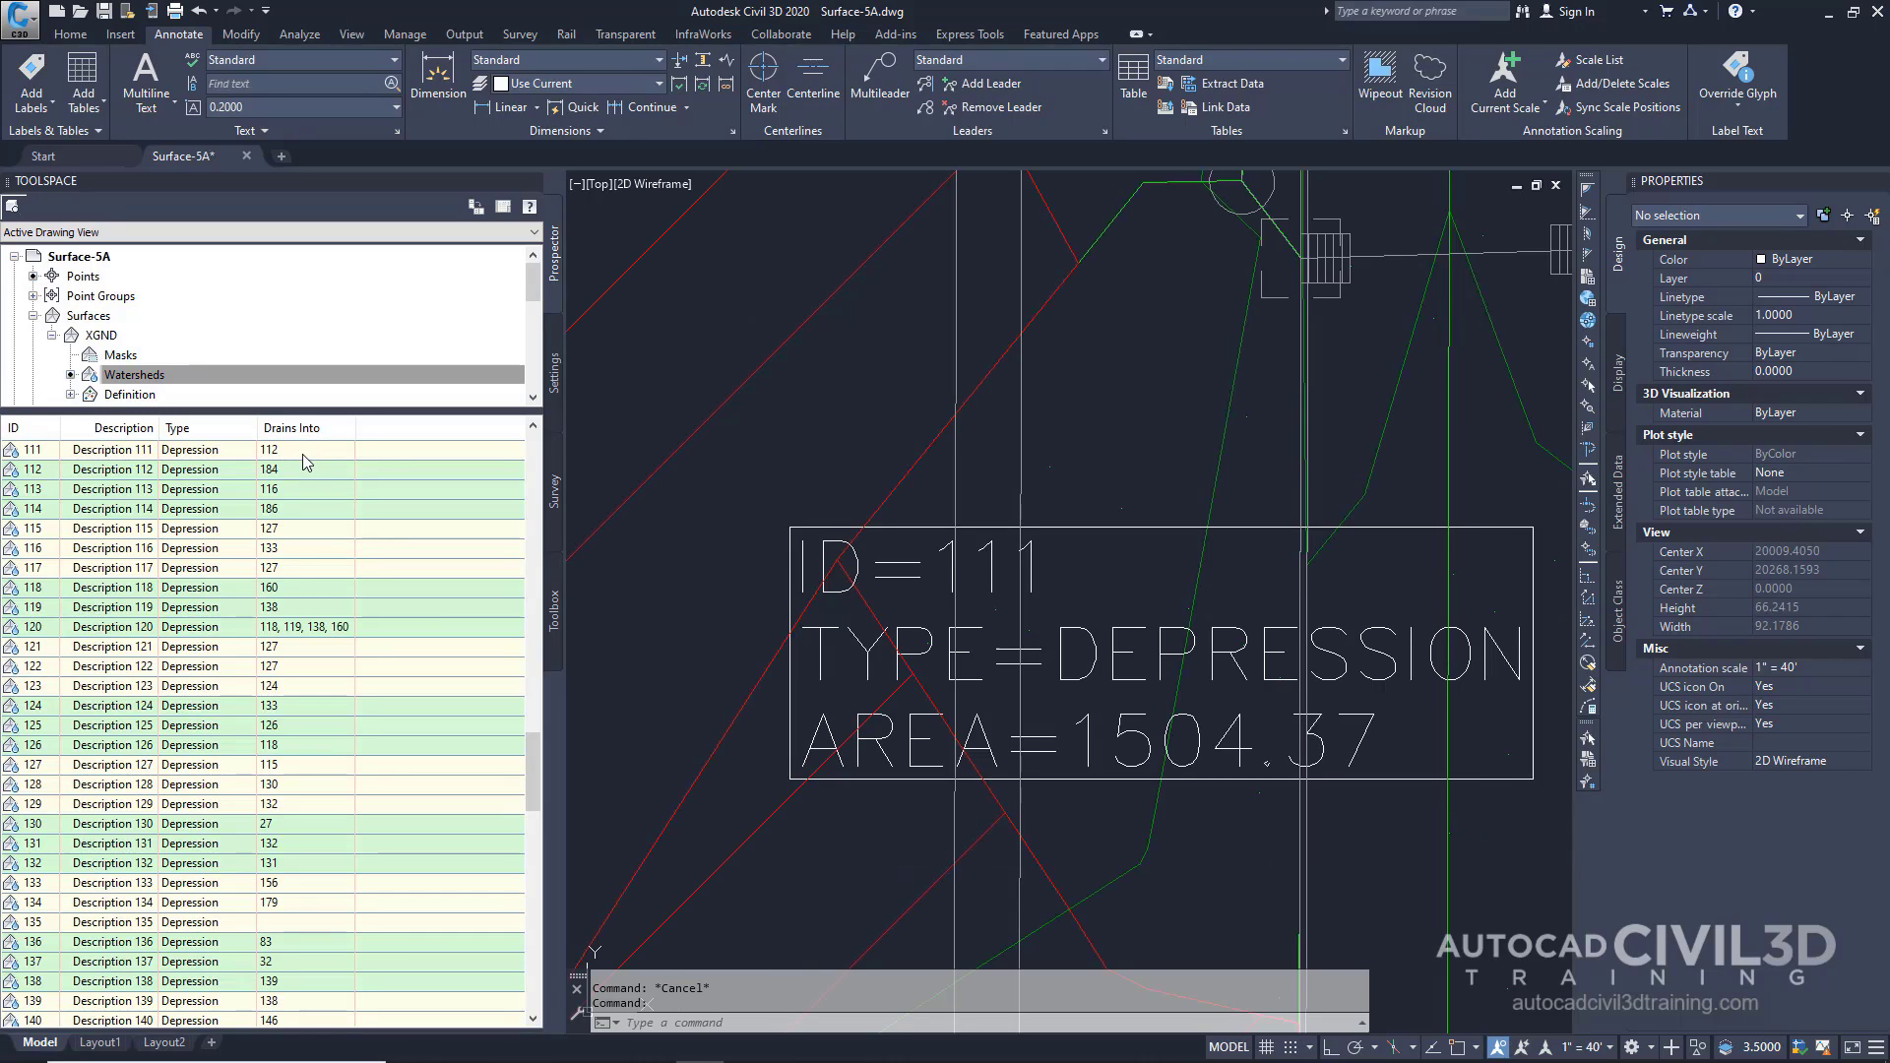
scroll(1173, 563, "down", 4)
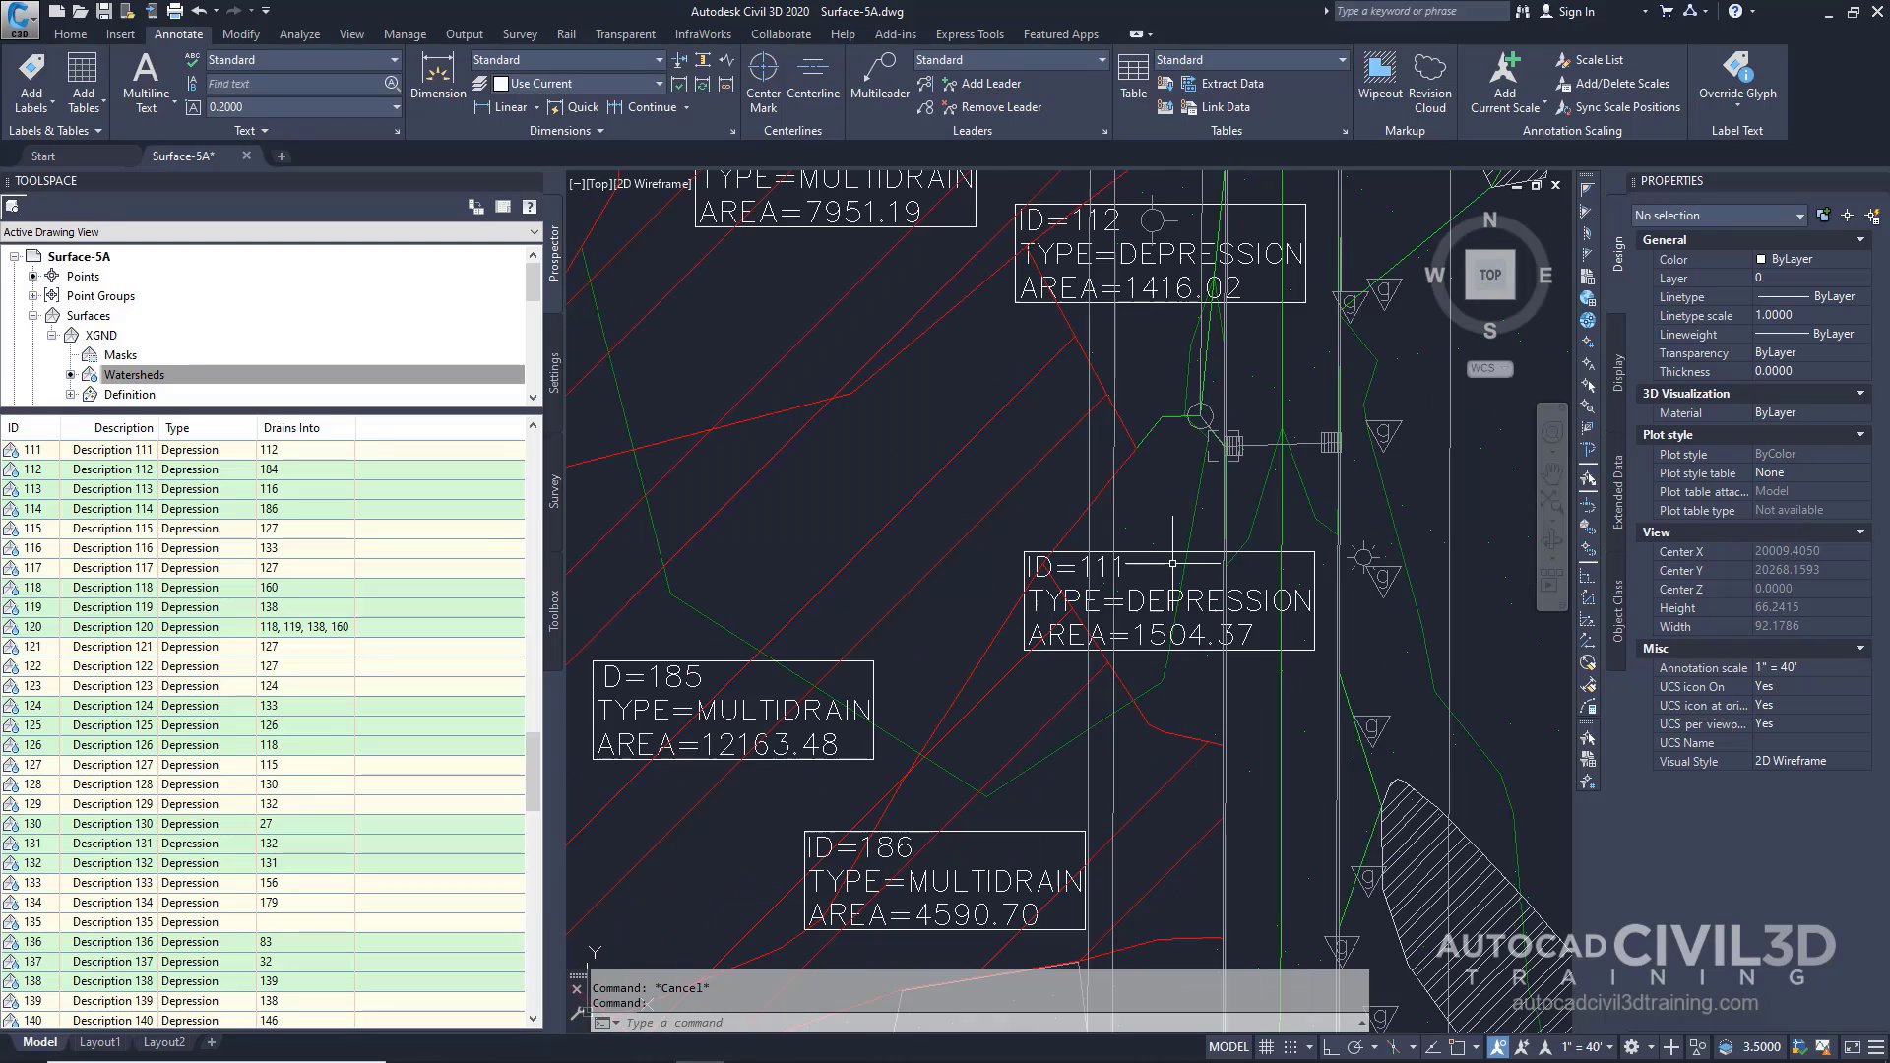
middle_click_drag(1235, 549, 1176, 610)
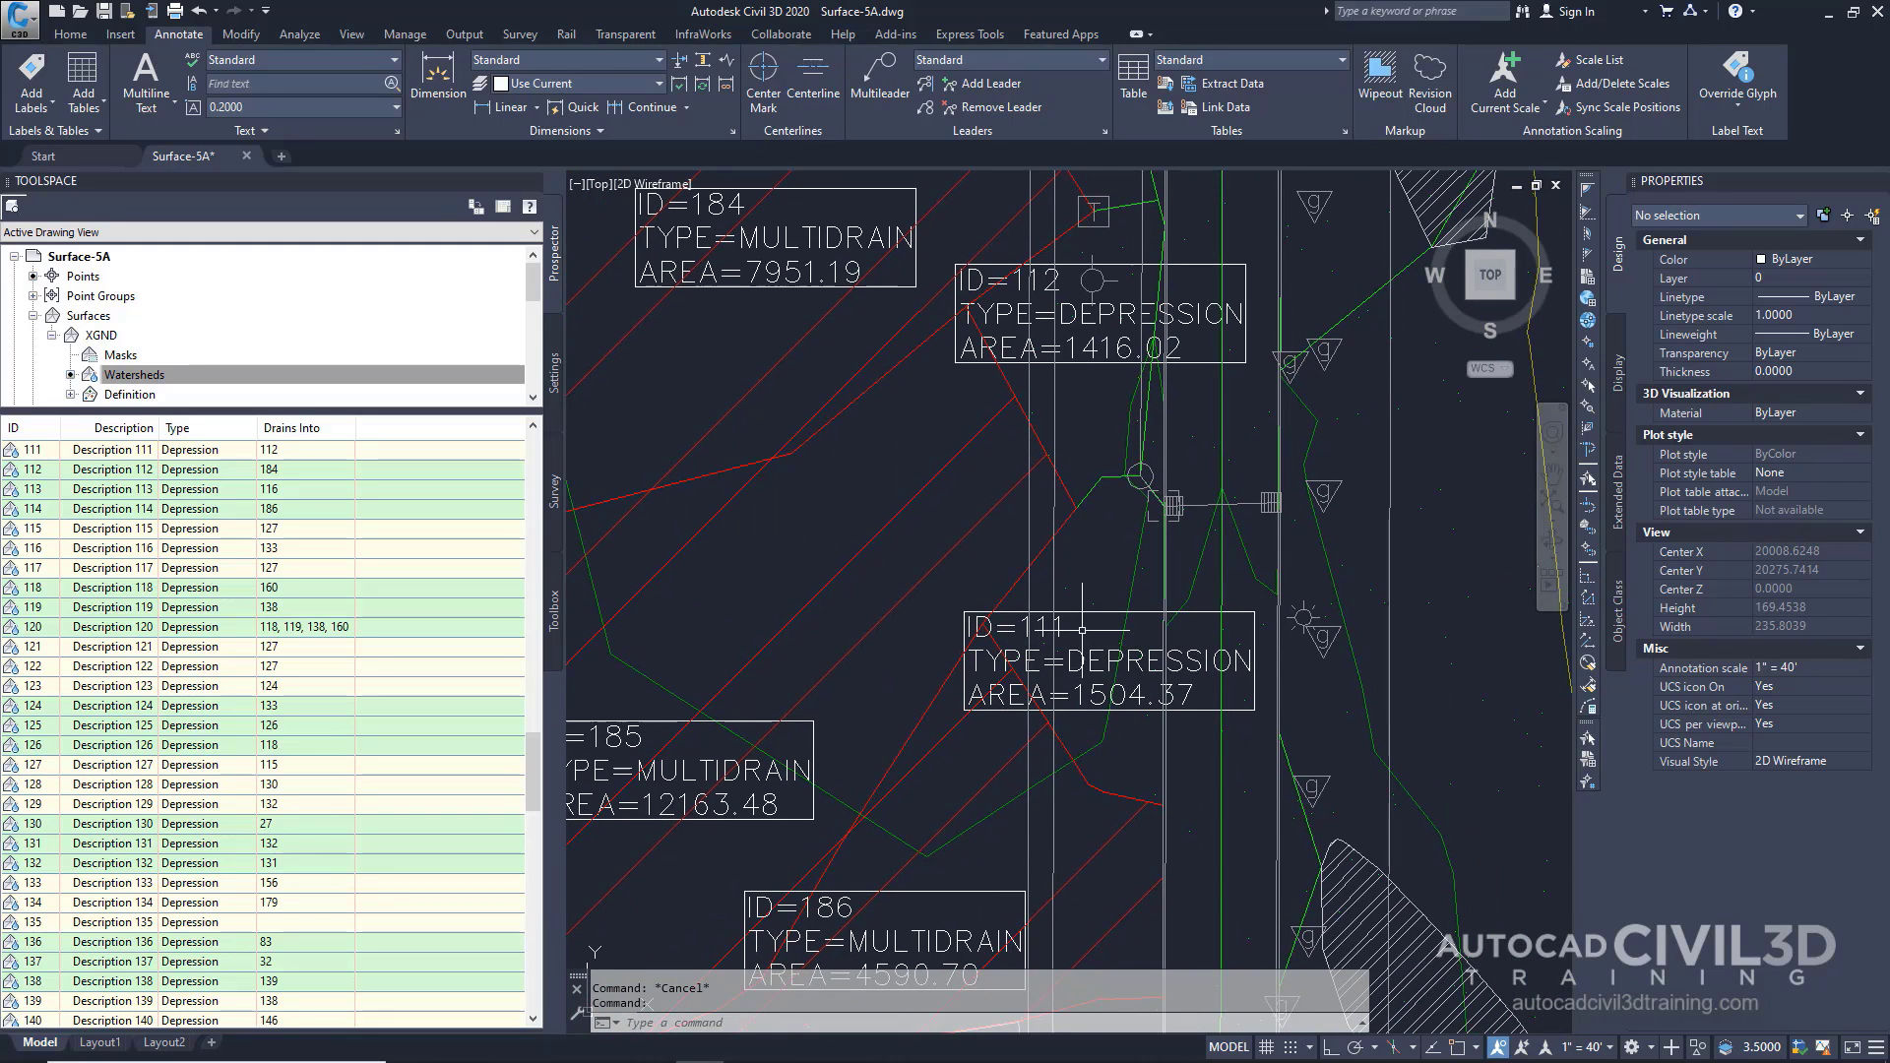
- Zoom the drawing to depression watershed 128 and examine its label up close
left_click(280, 790)
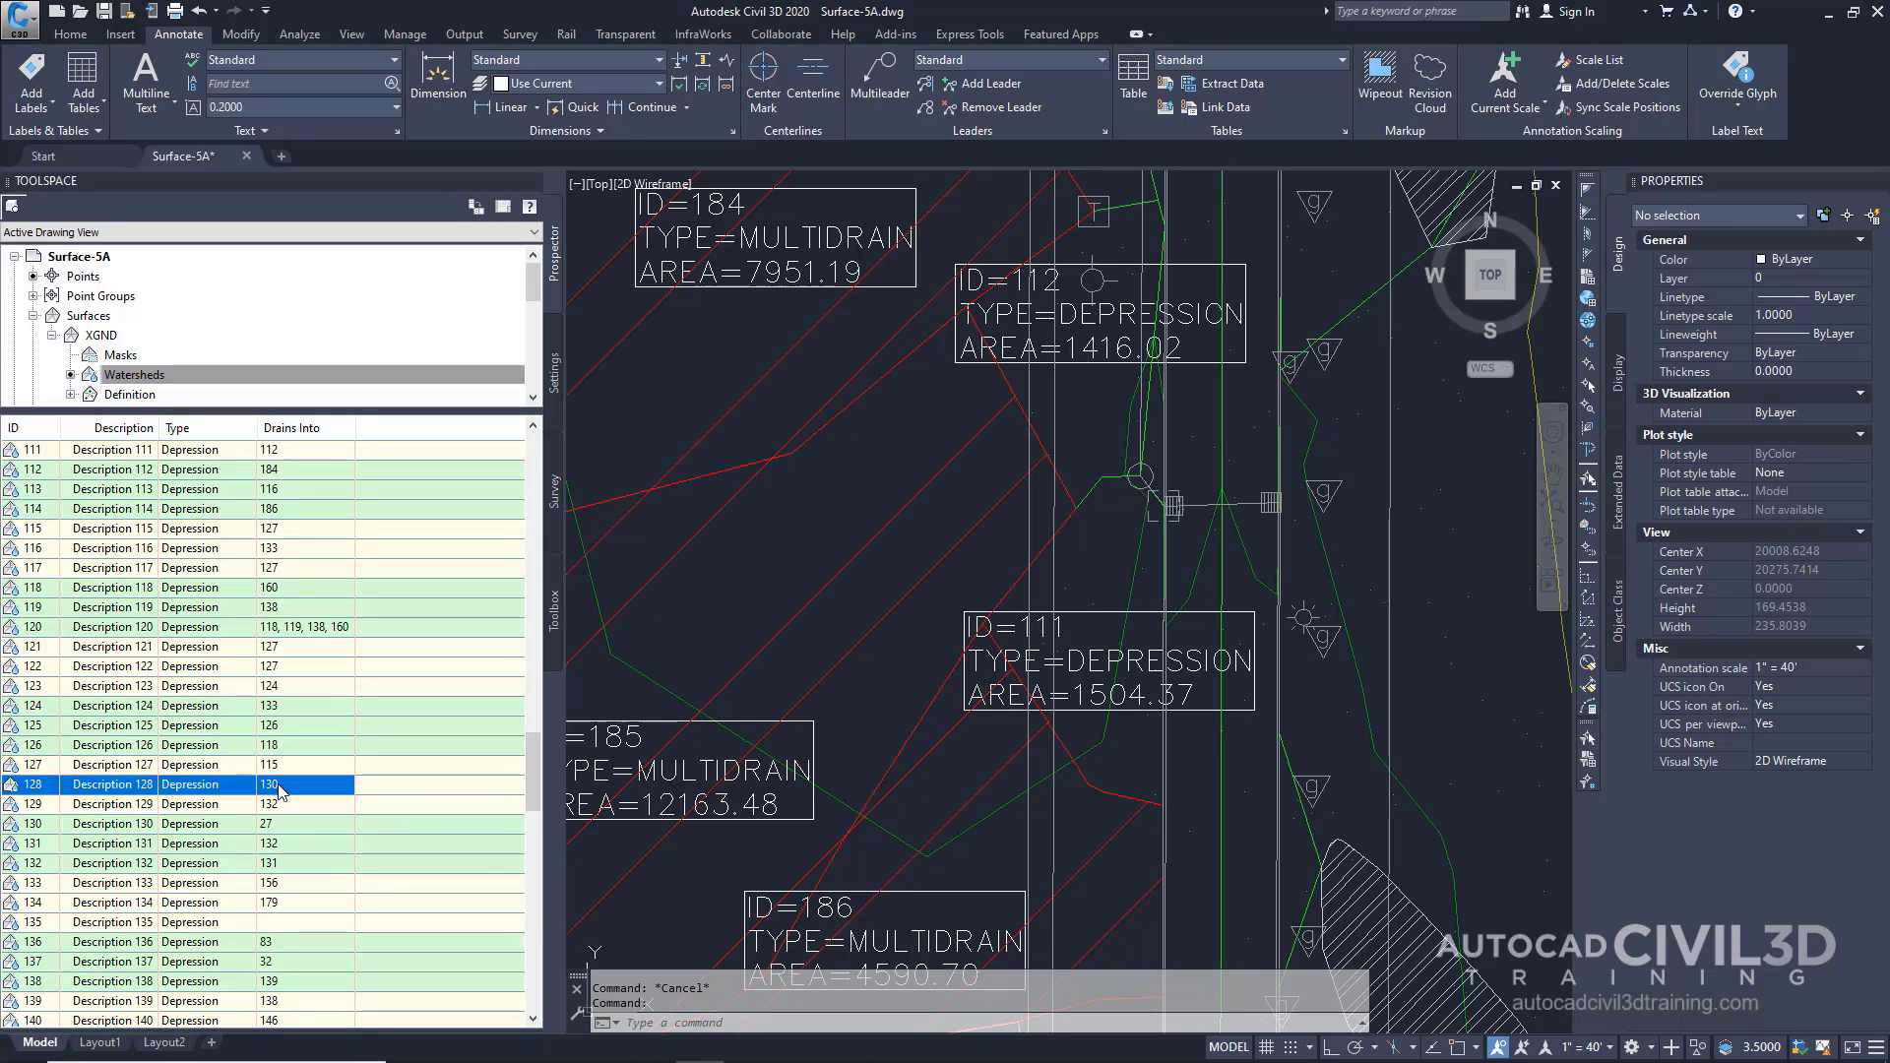
right_click(279, 790)
left_click(346, 797)
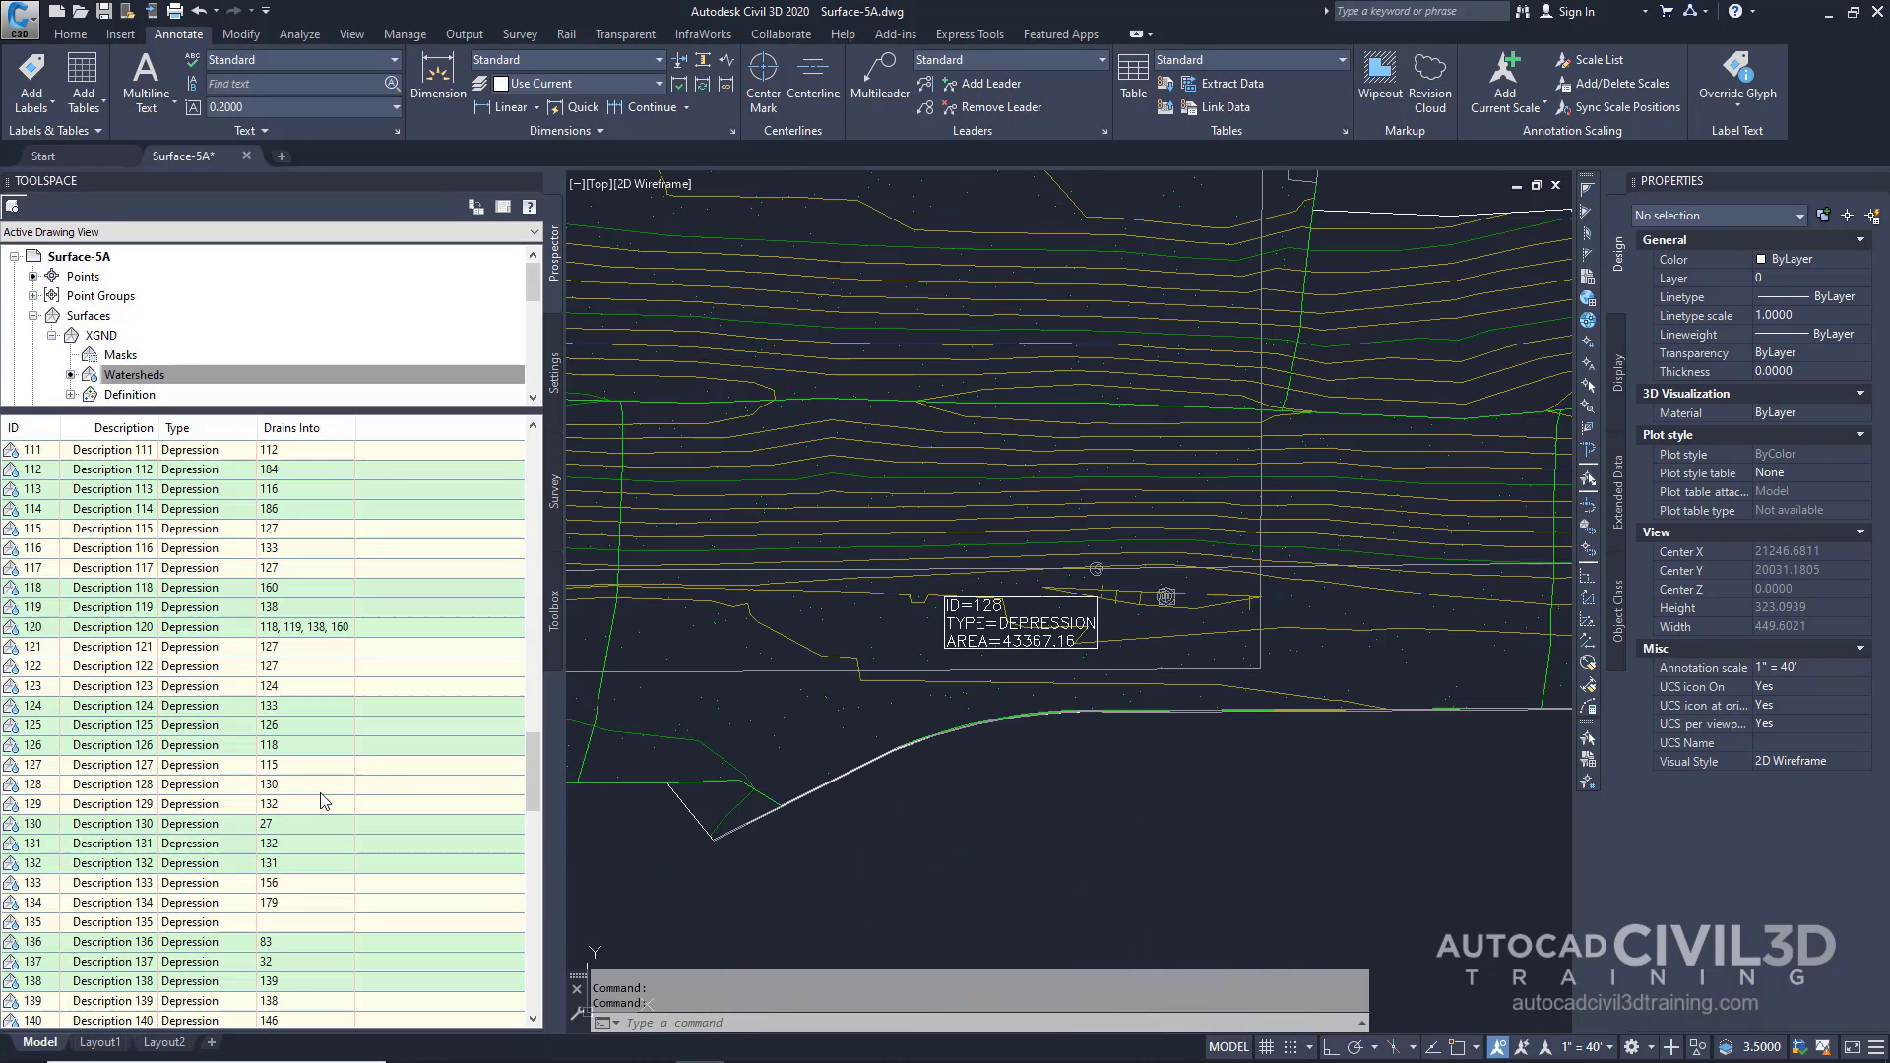
scroll(1108, 621, "up", 4)
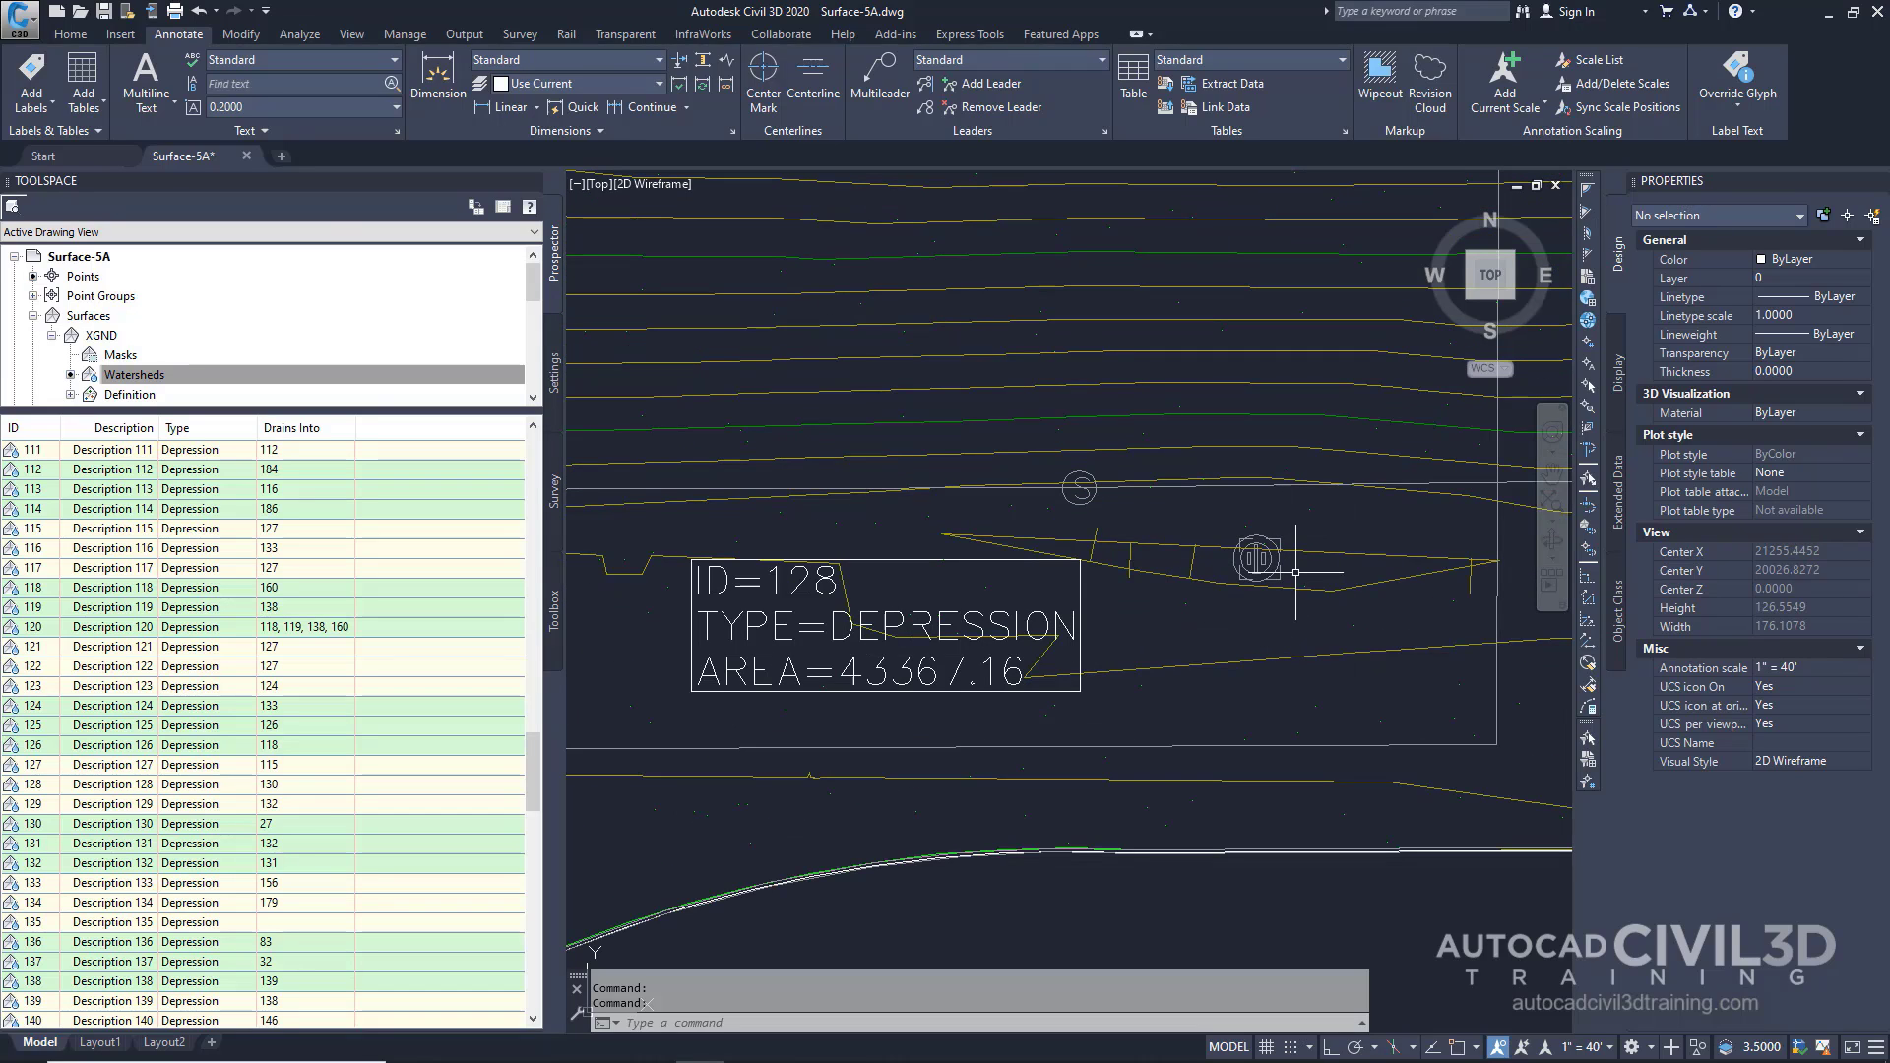
mouse_move(1290, 571)
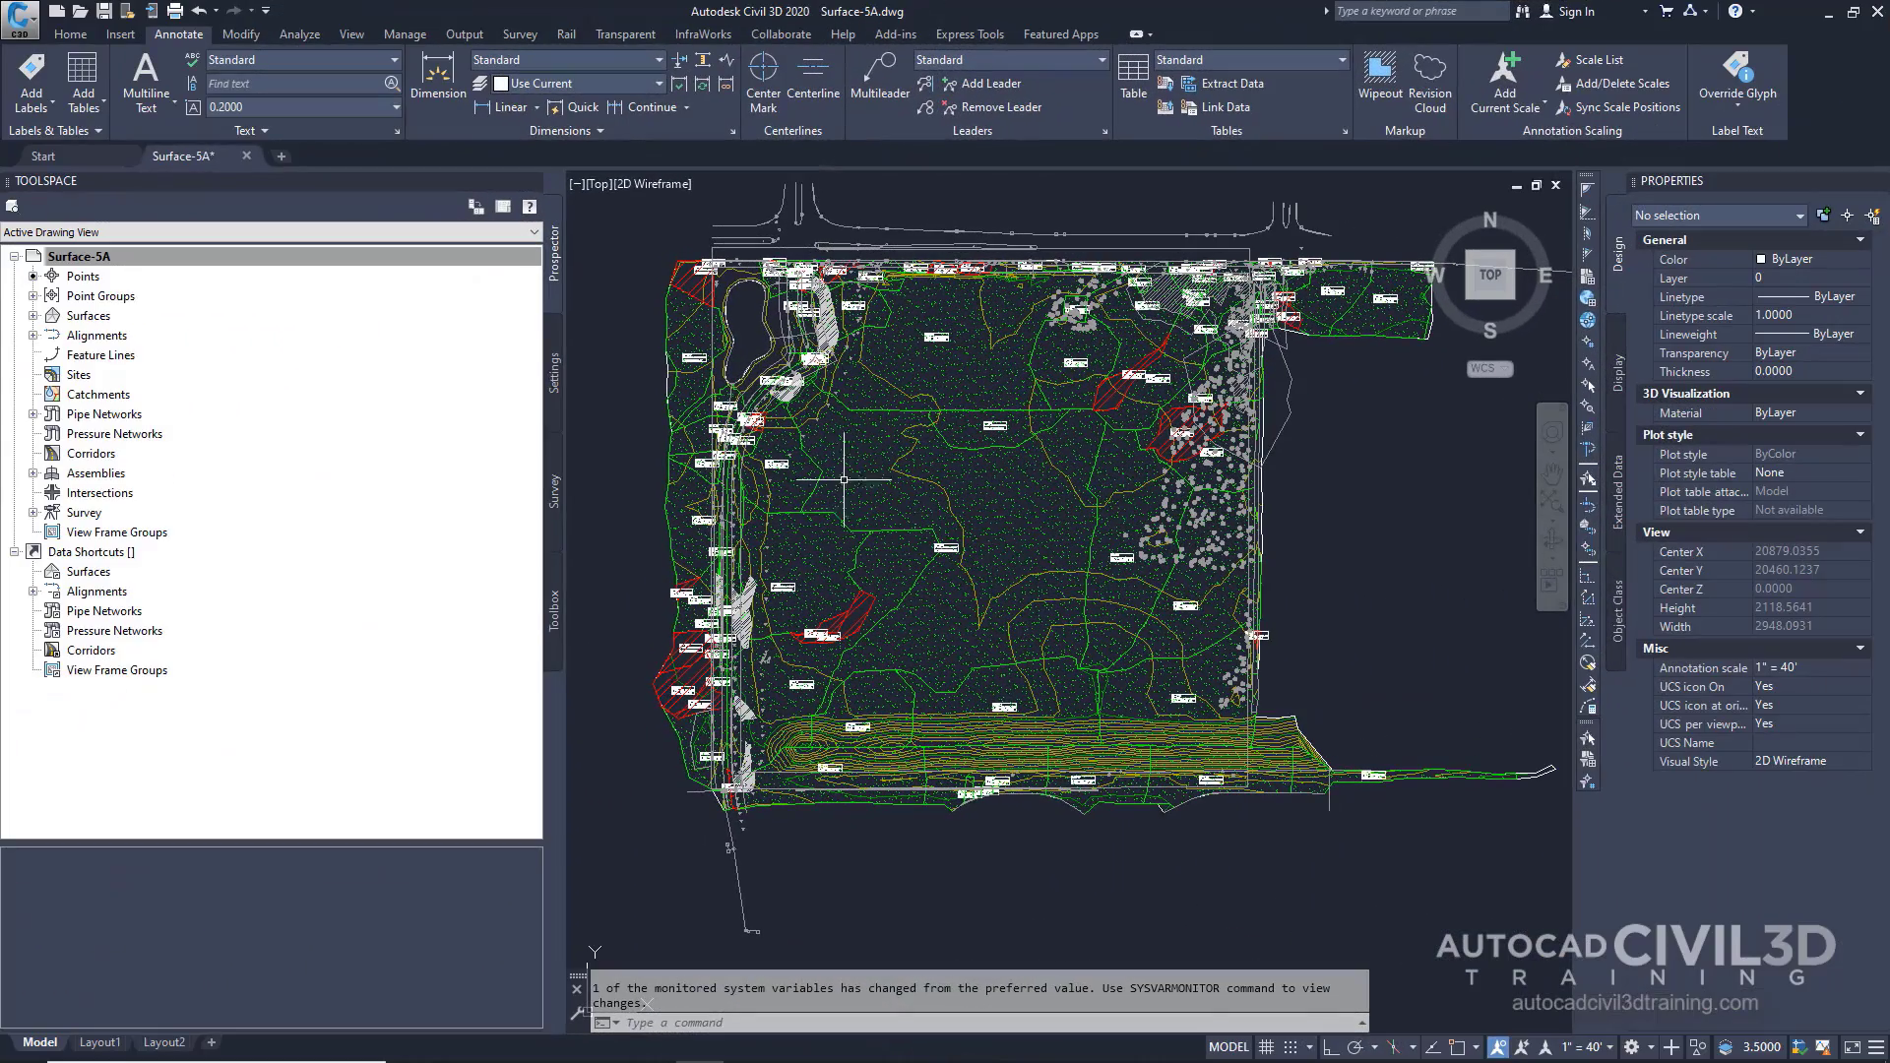
- Turn off data sorting in the Standard watershed table style of the surface table styles
left_click(548, 398)
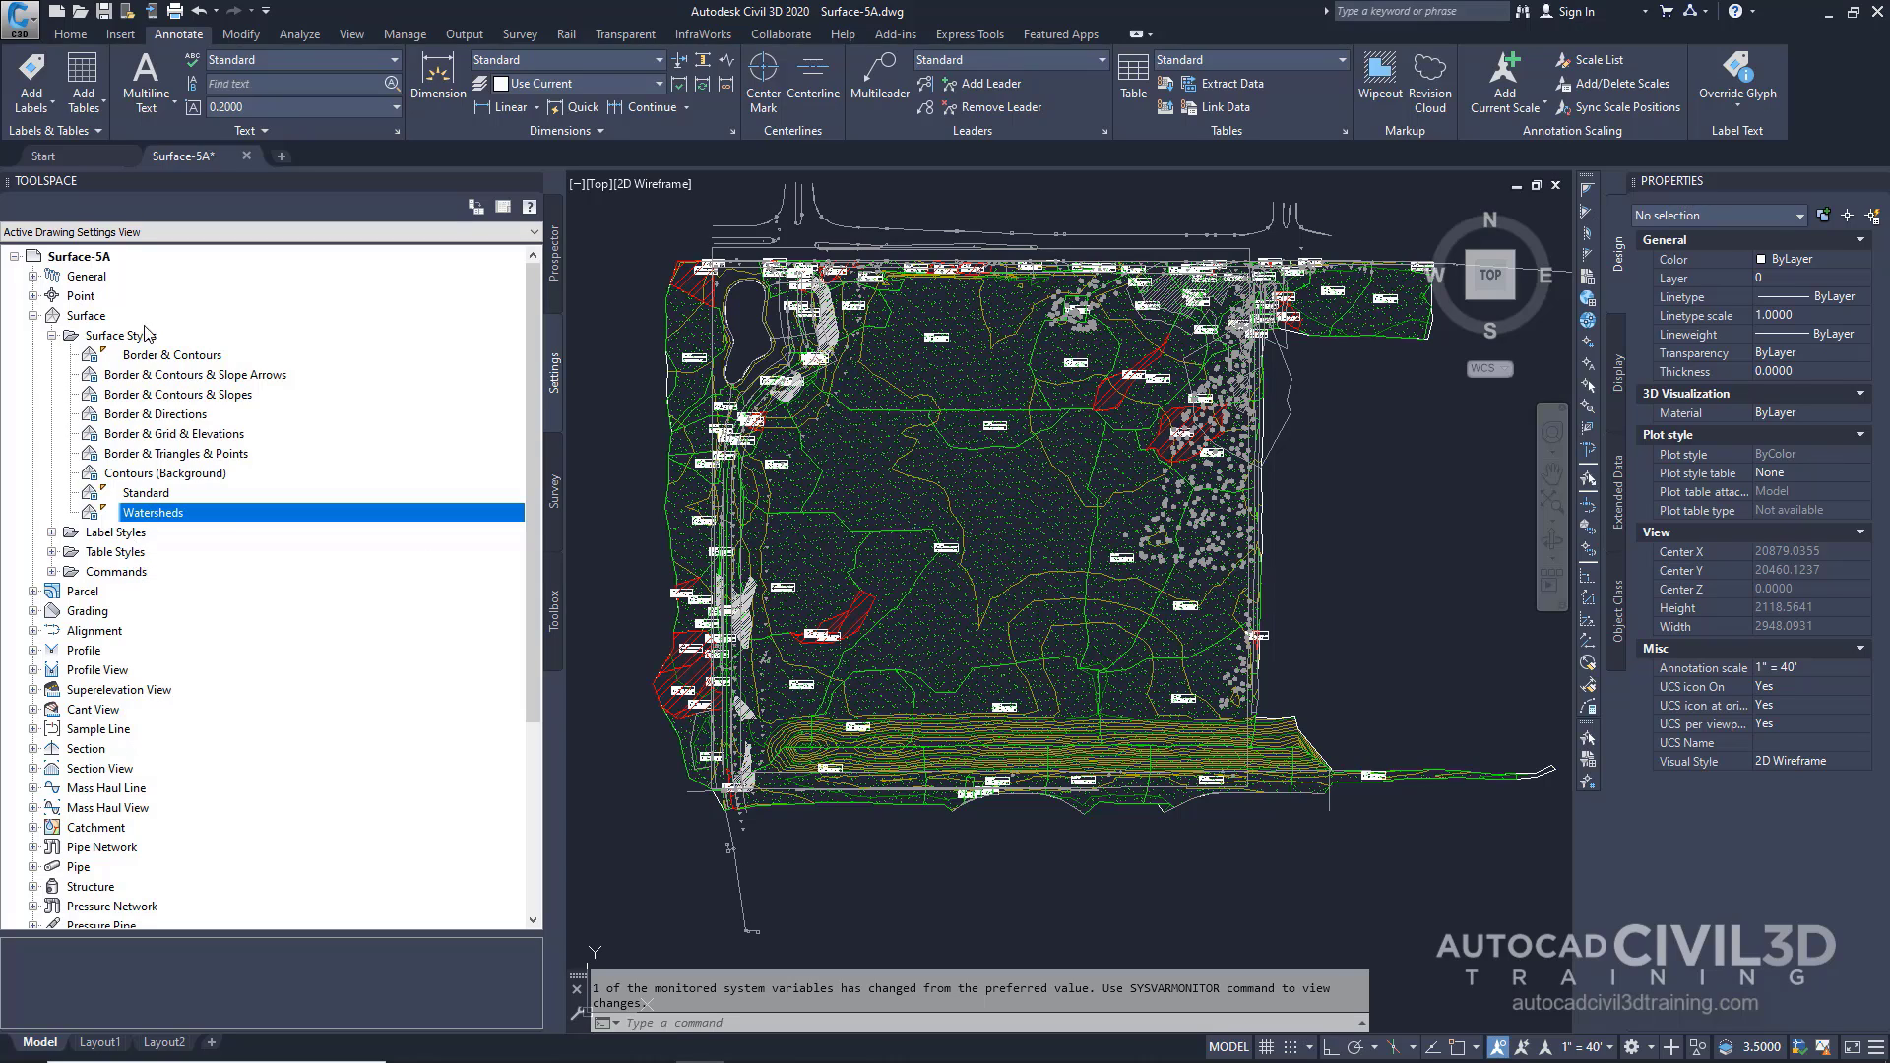
left_click(52, 553)
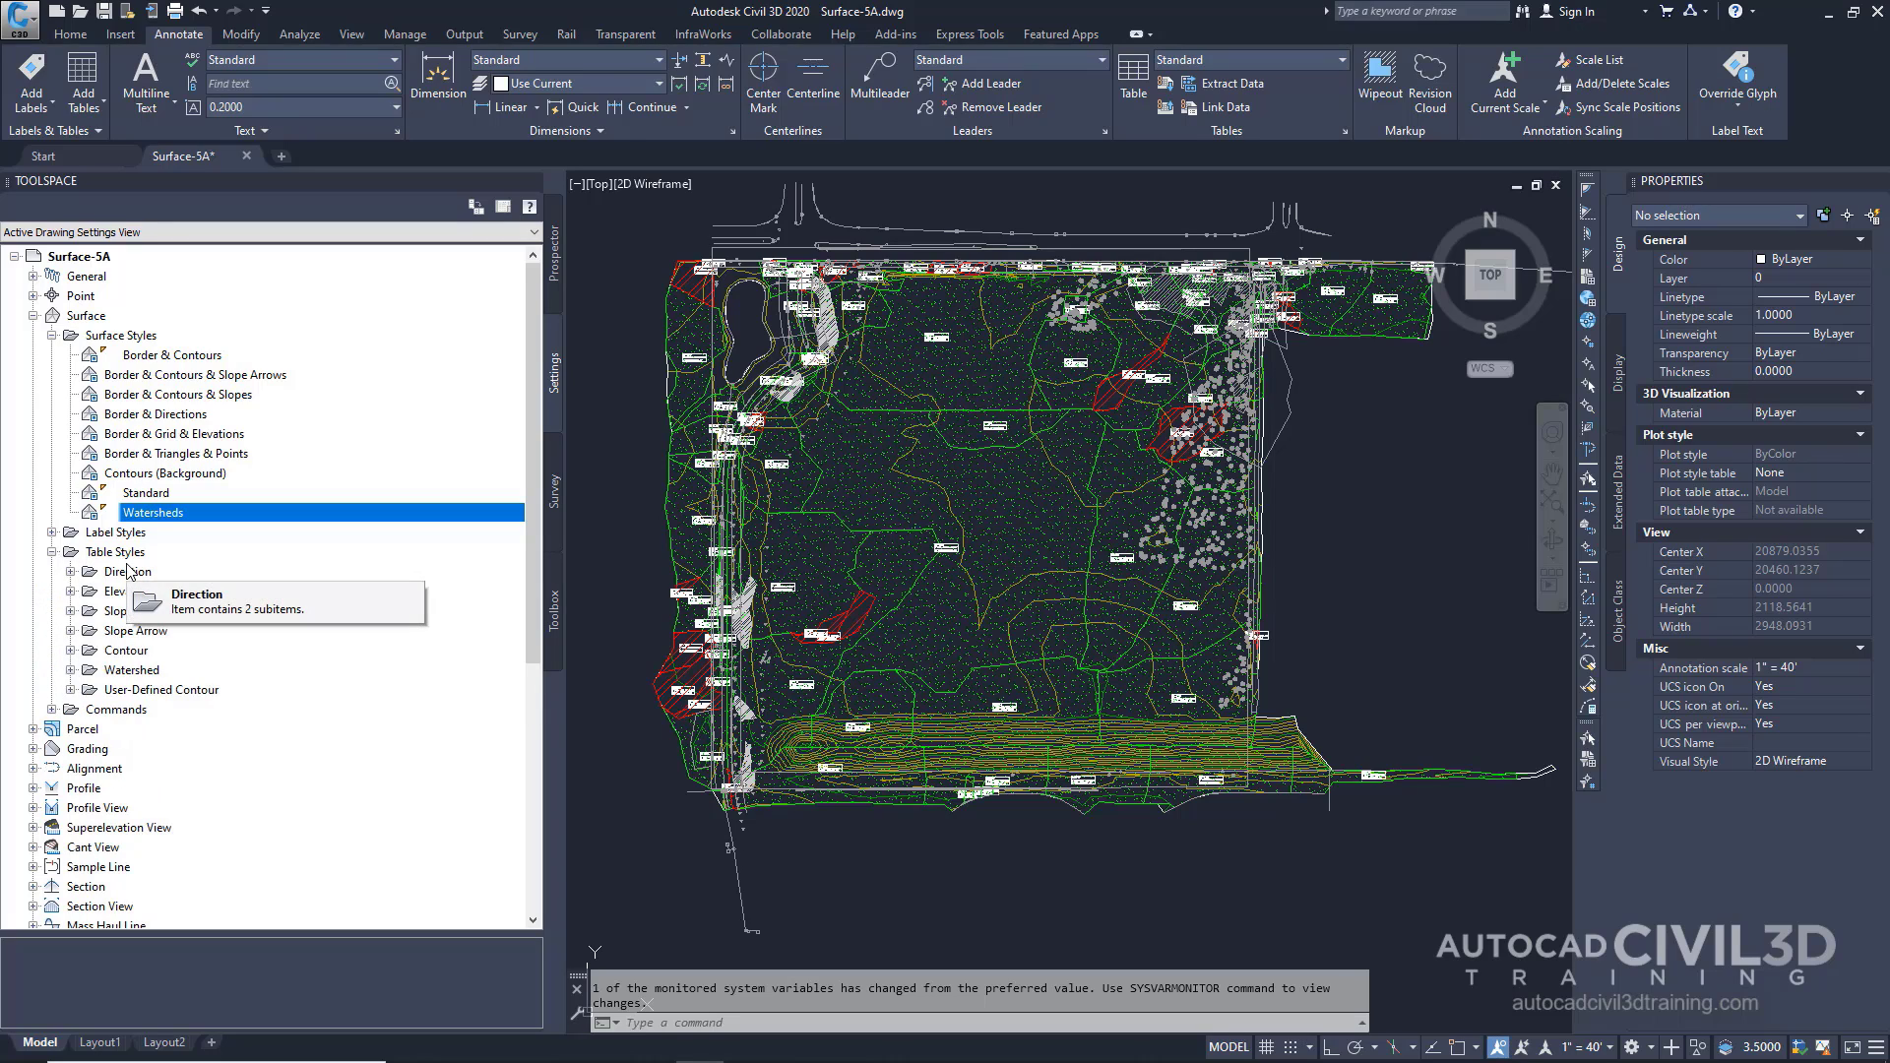
left_click(71, 671)
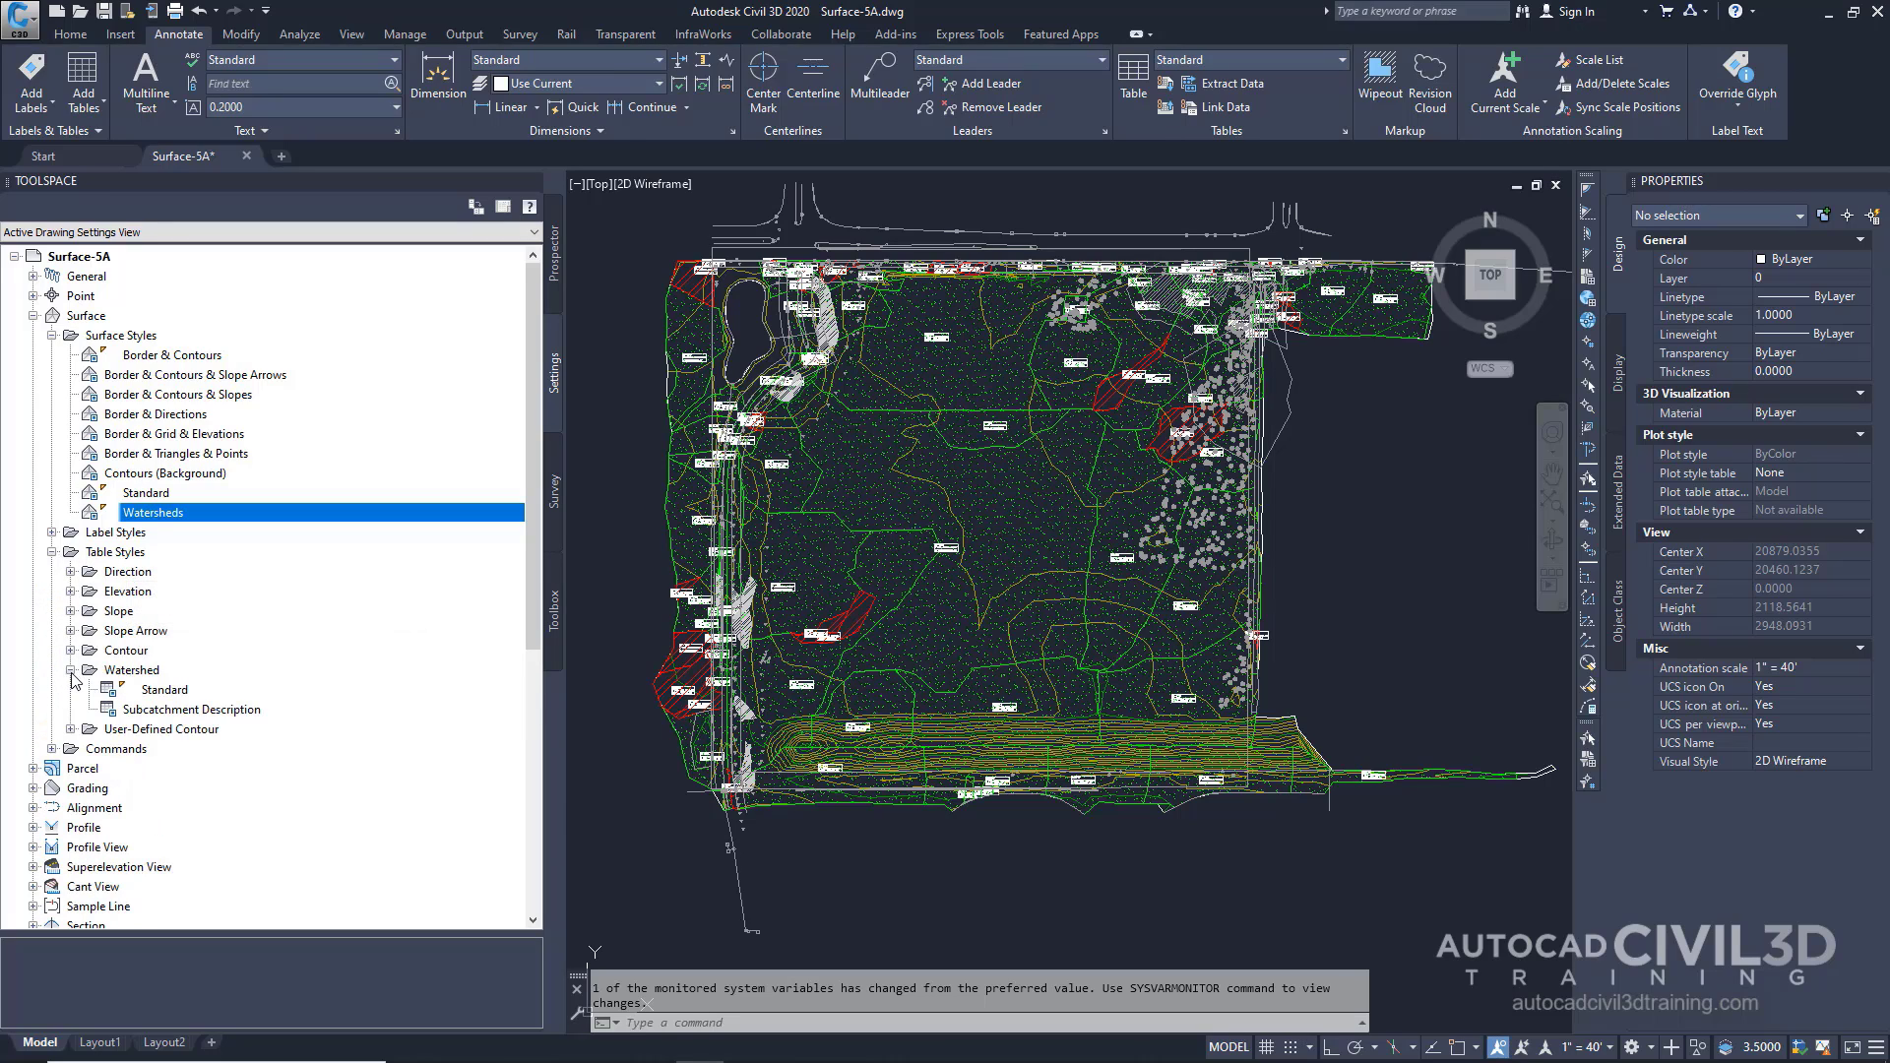
right_click(164, 693)
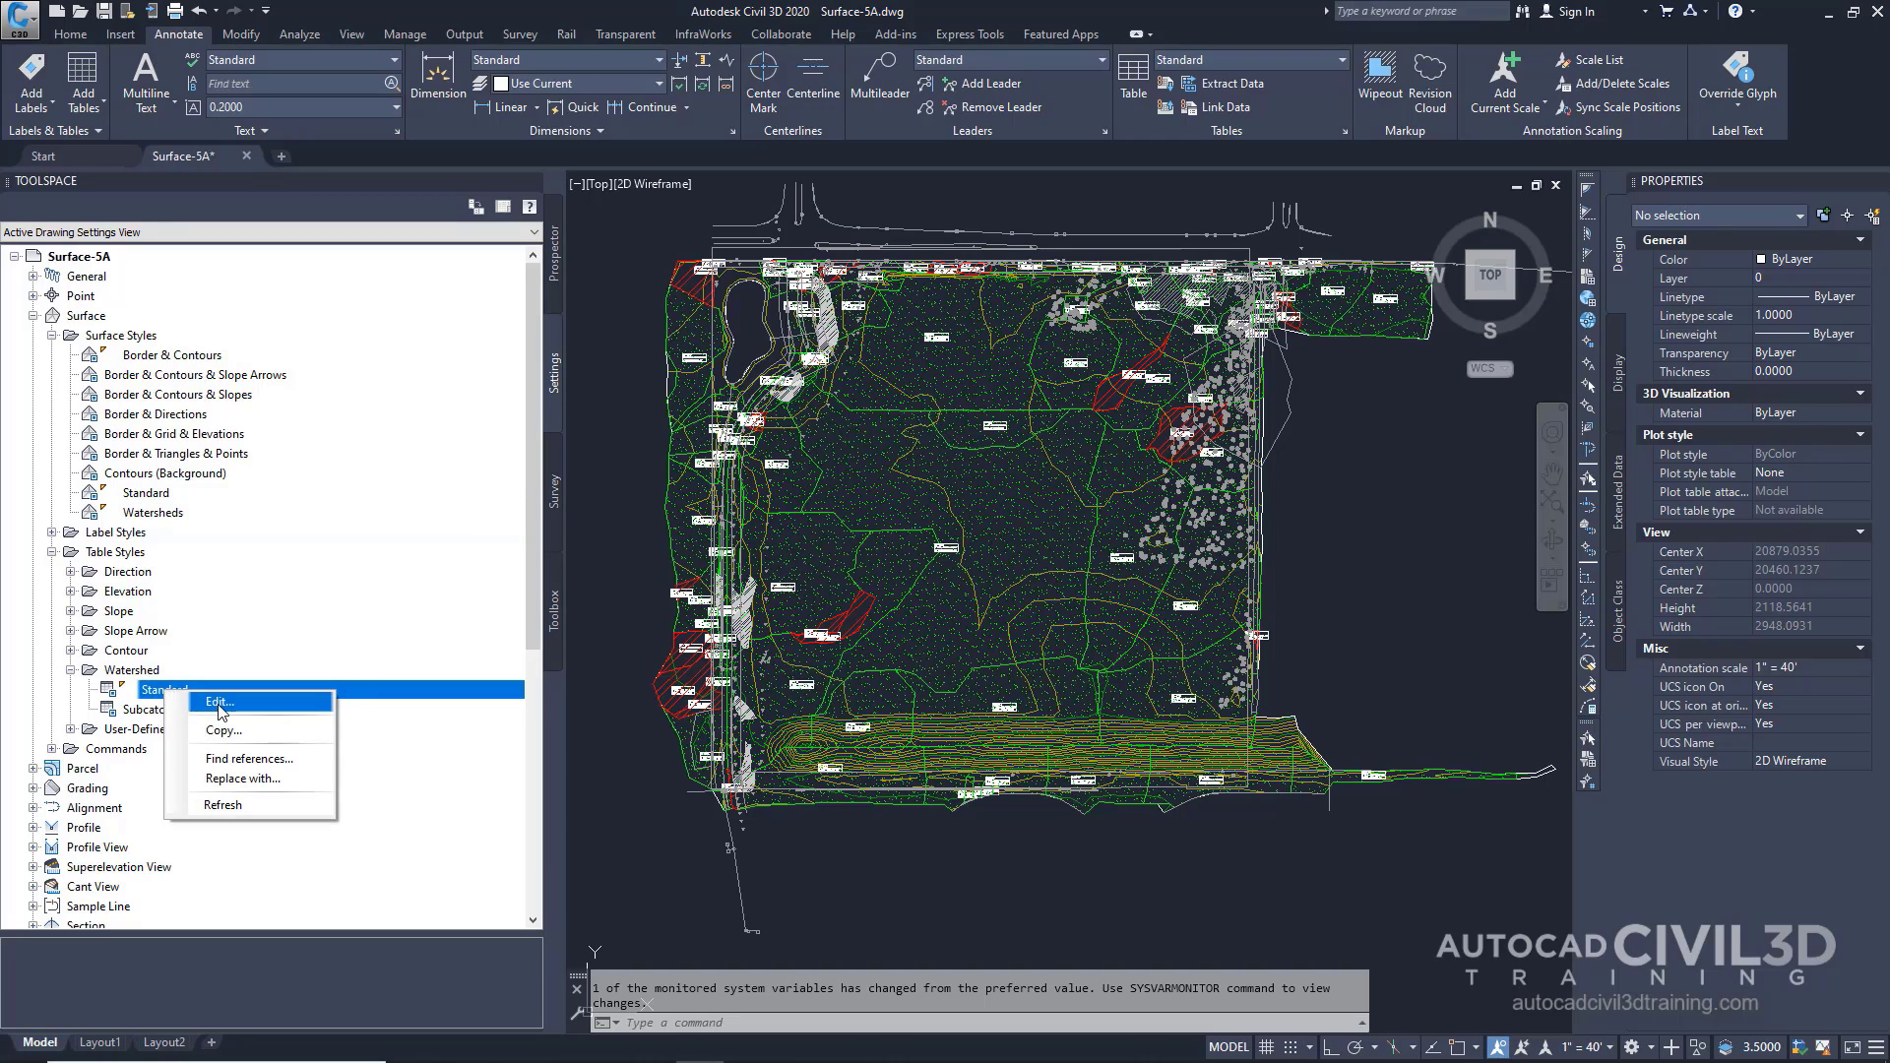
left_click(222, 705)
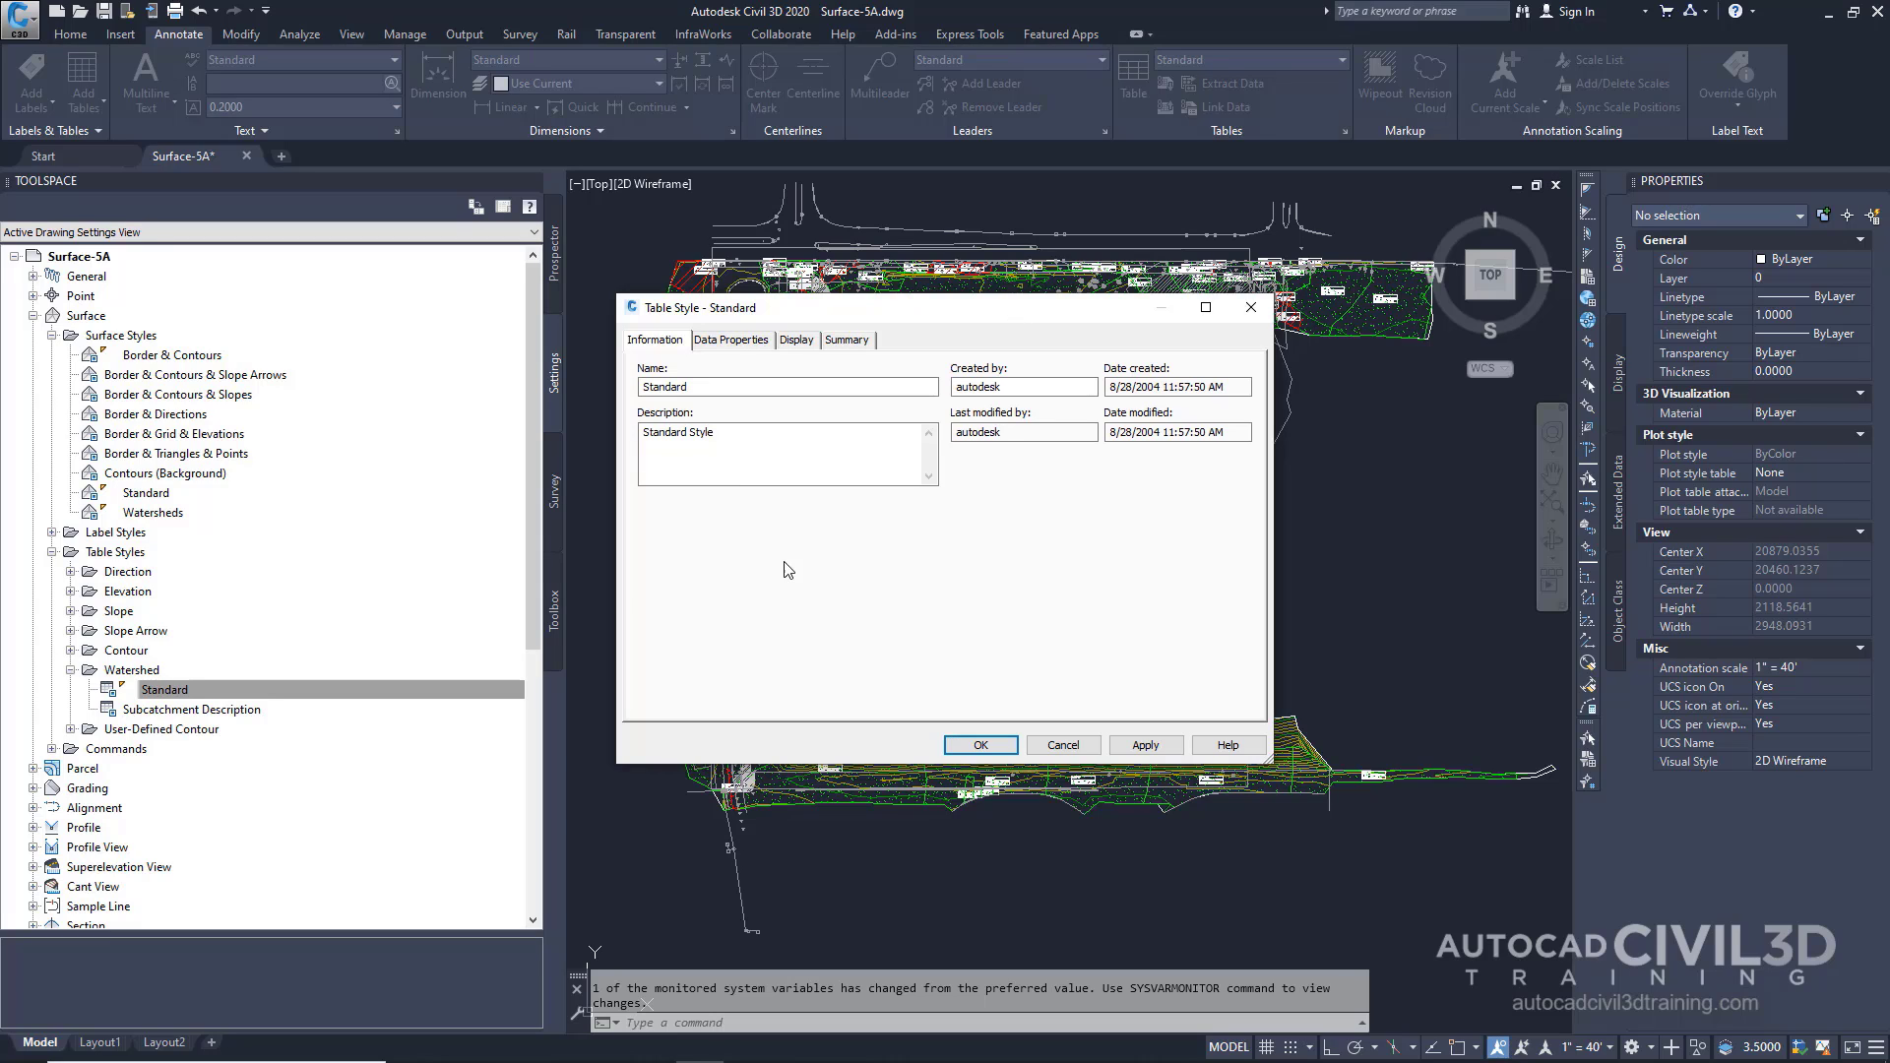
left_click(733, 341)
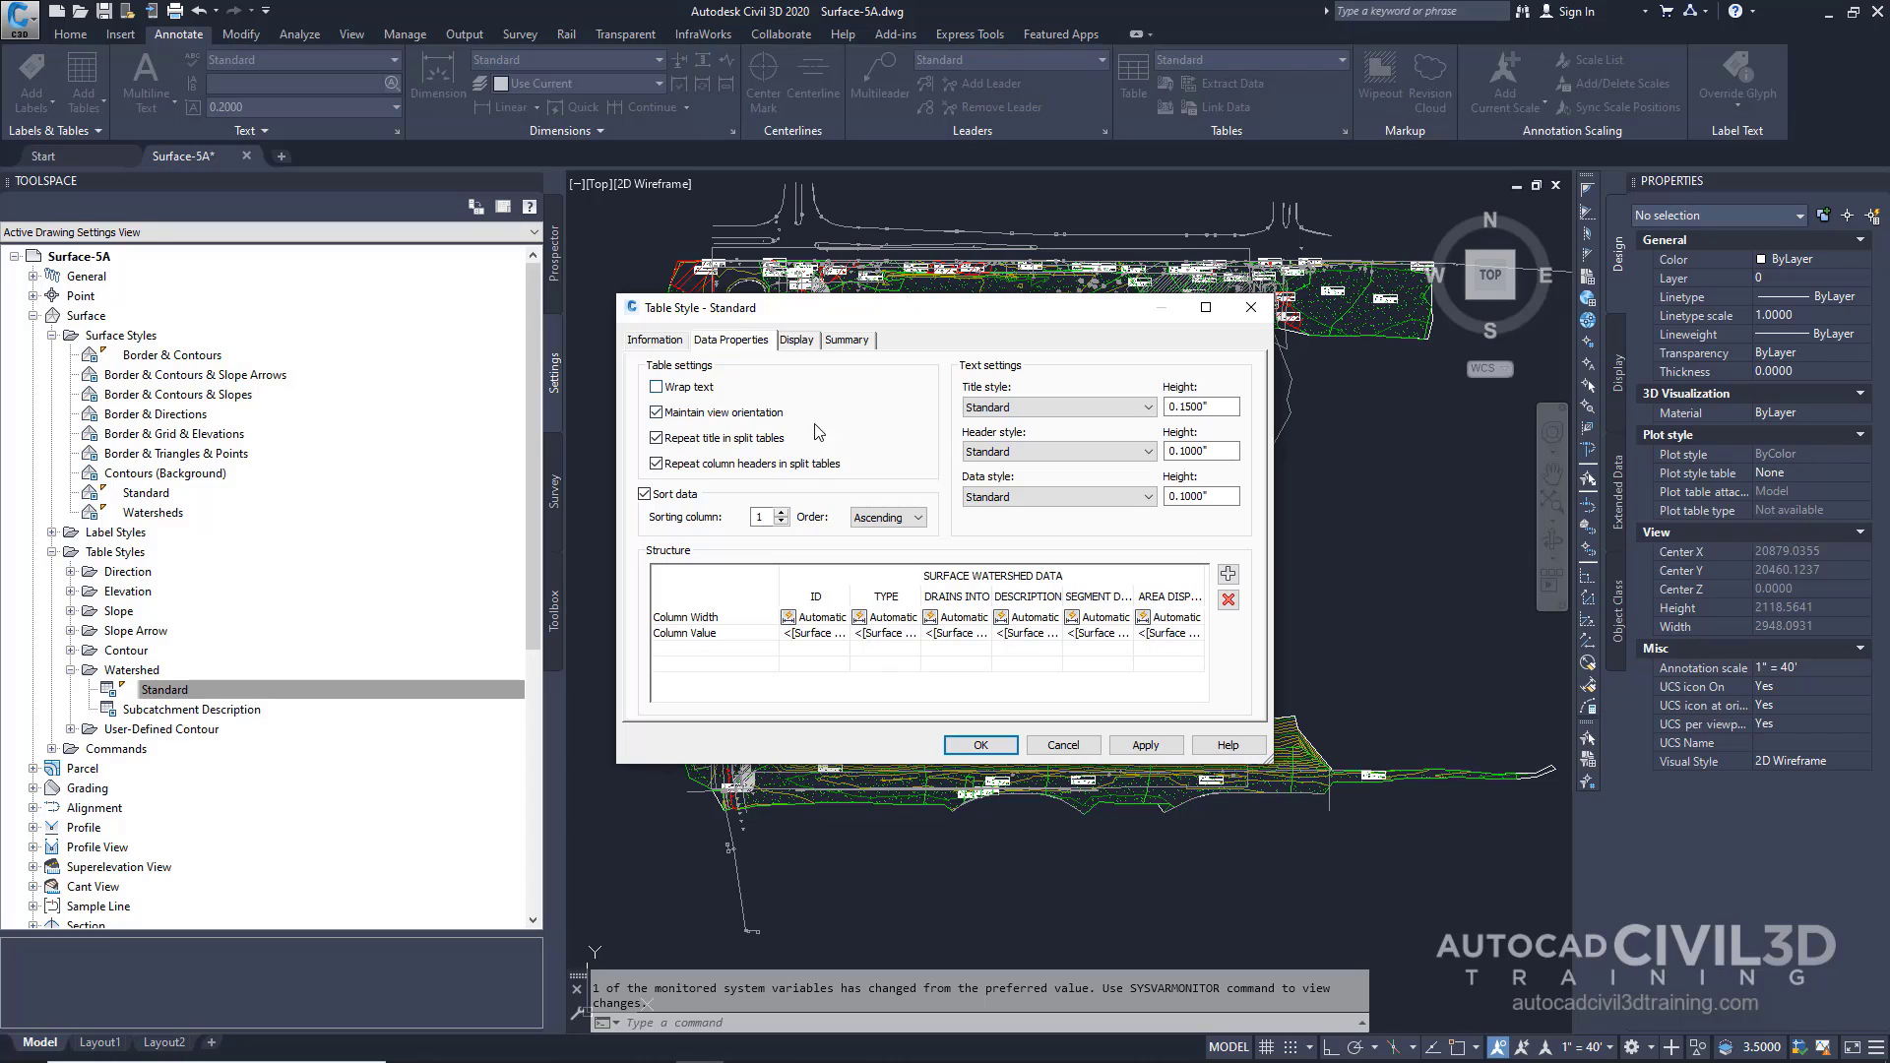
left_click(645, 494)
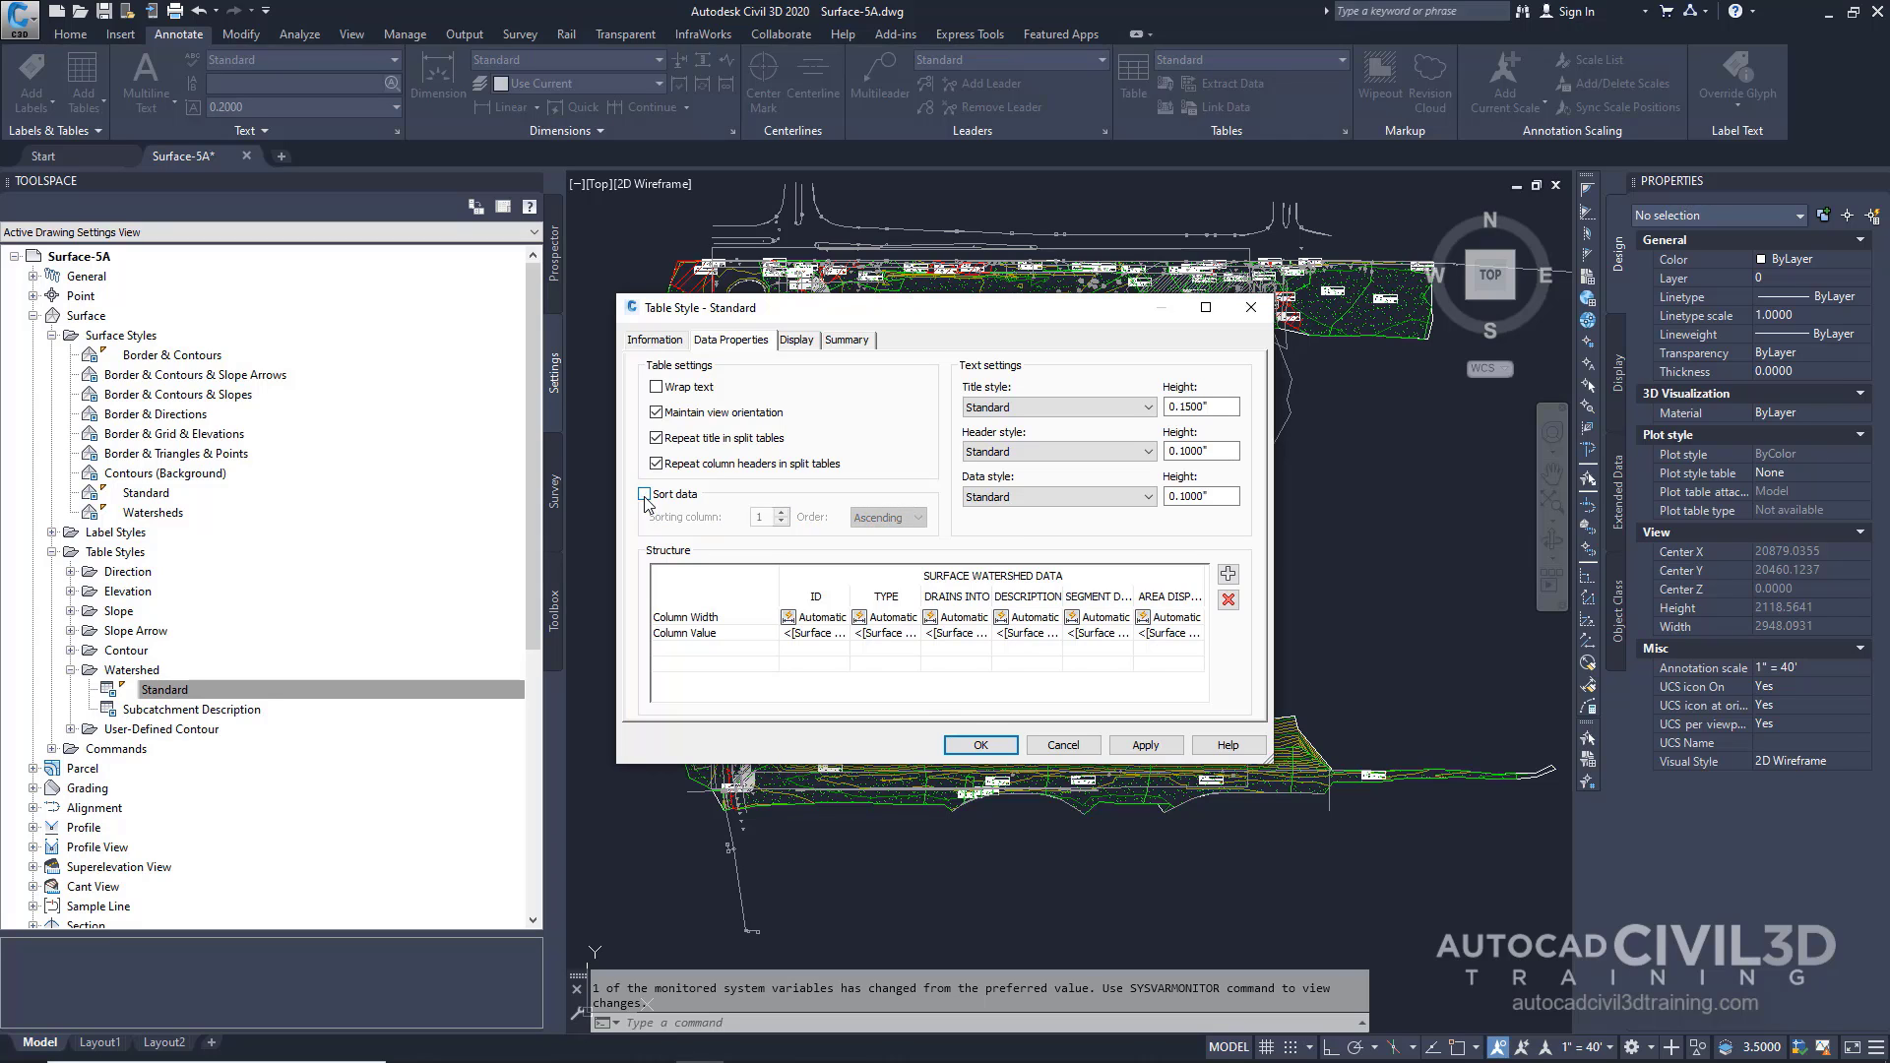
left_click(979, 748)
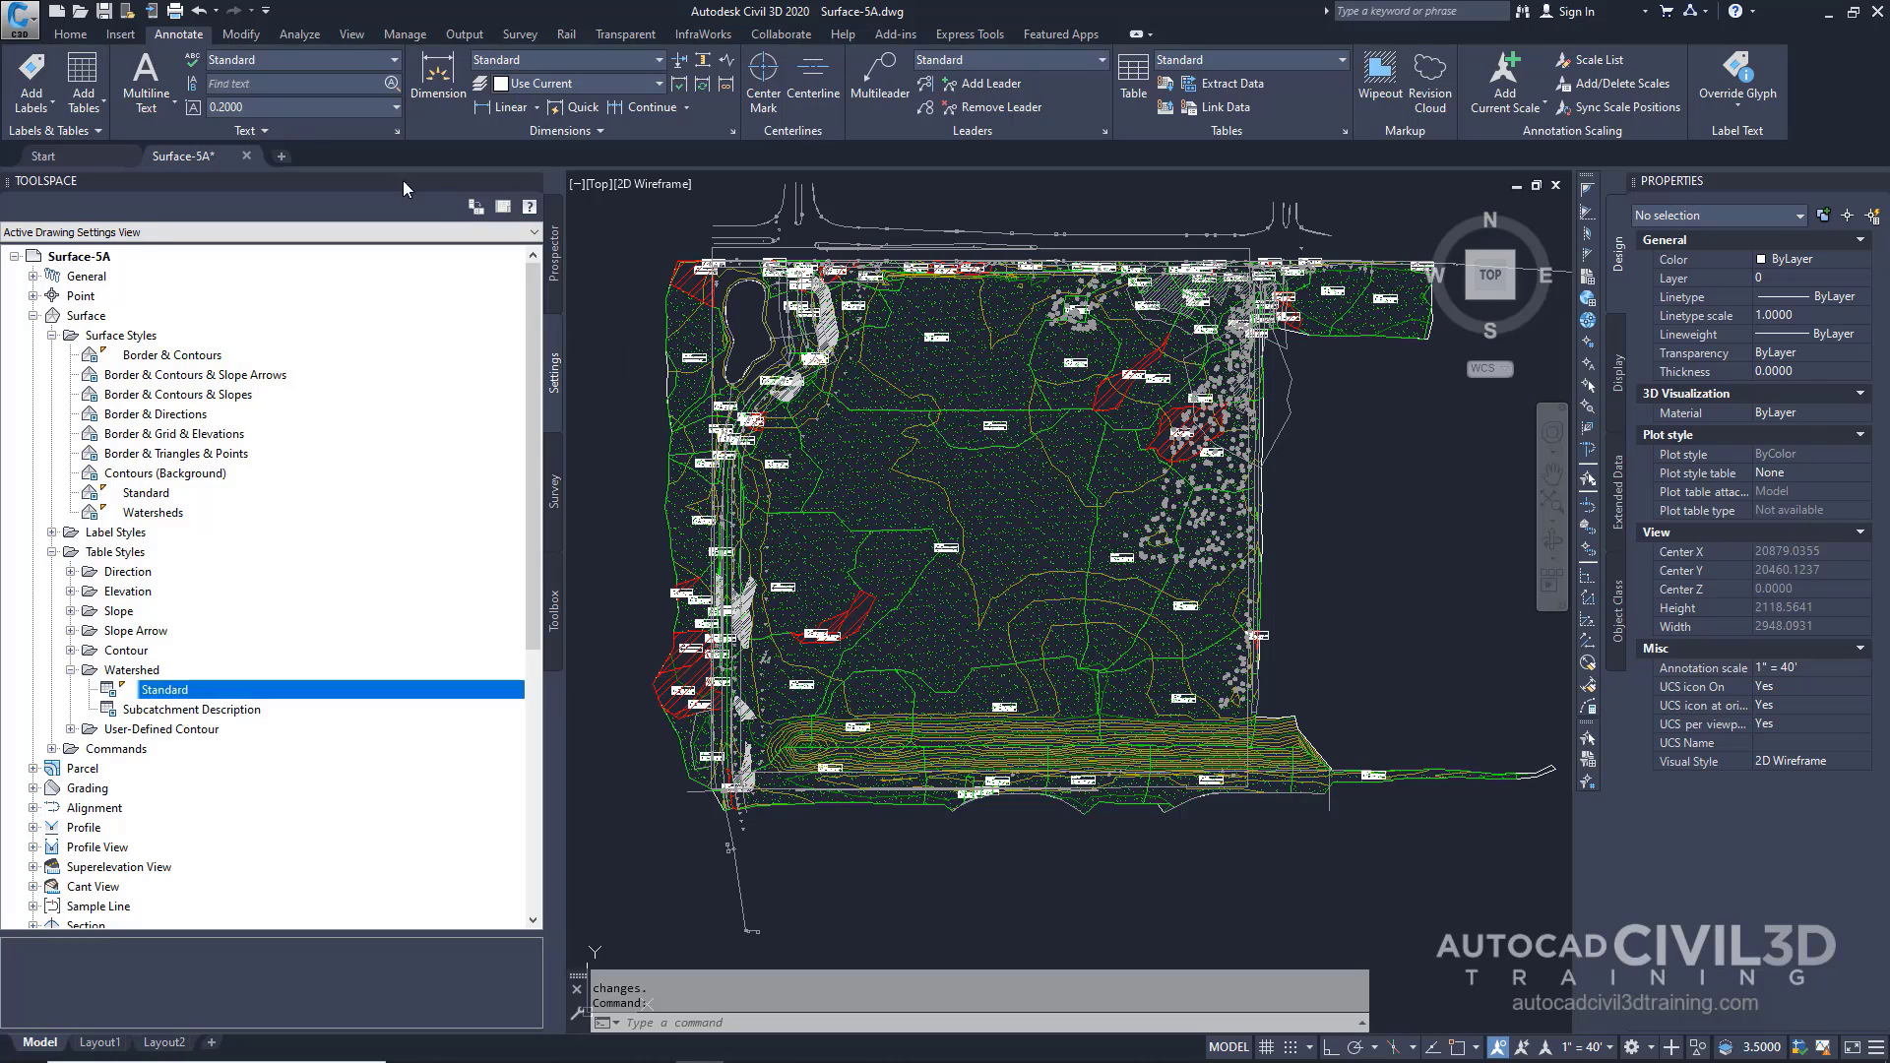
- Add a dynamic Watersheds legend table for the XGND surface in the empty area east of the site
left_click(87, 89)
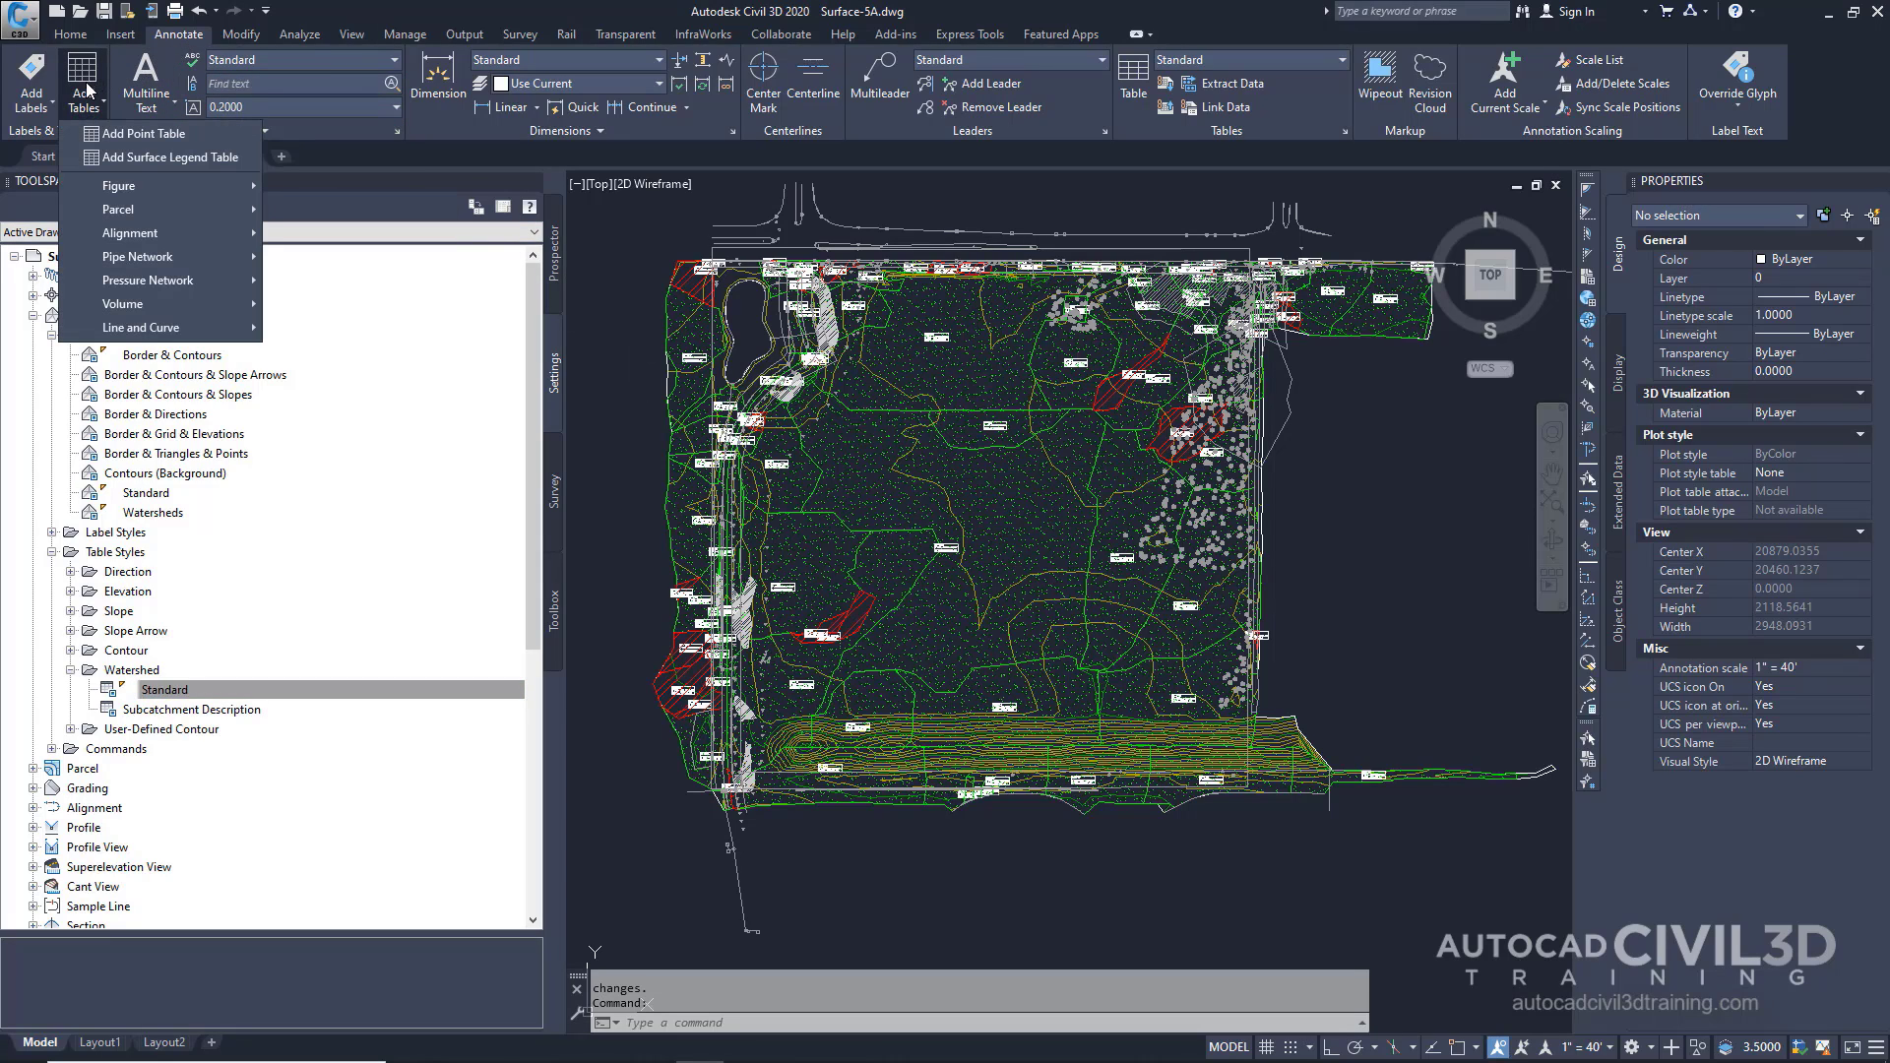
left_click(180, 161)
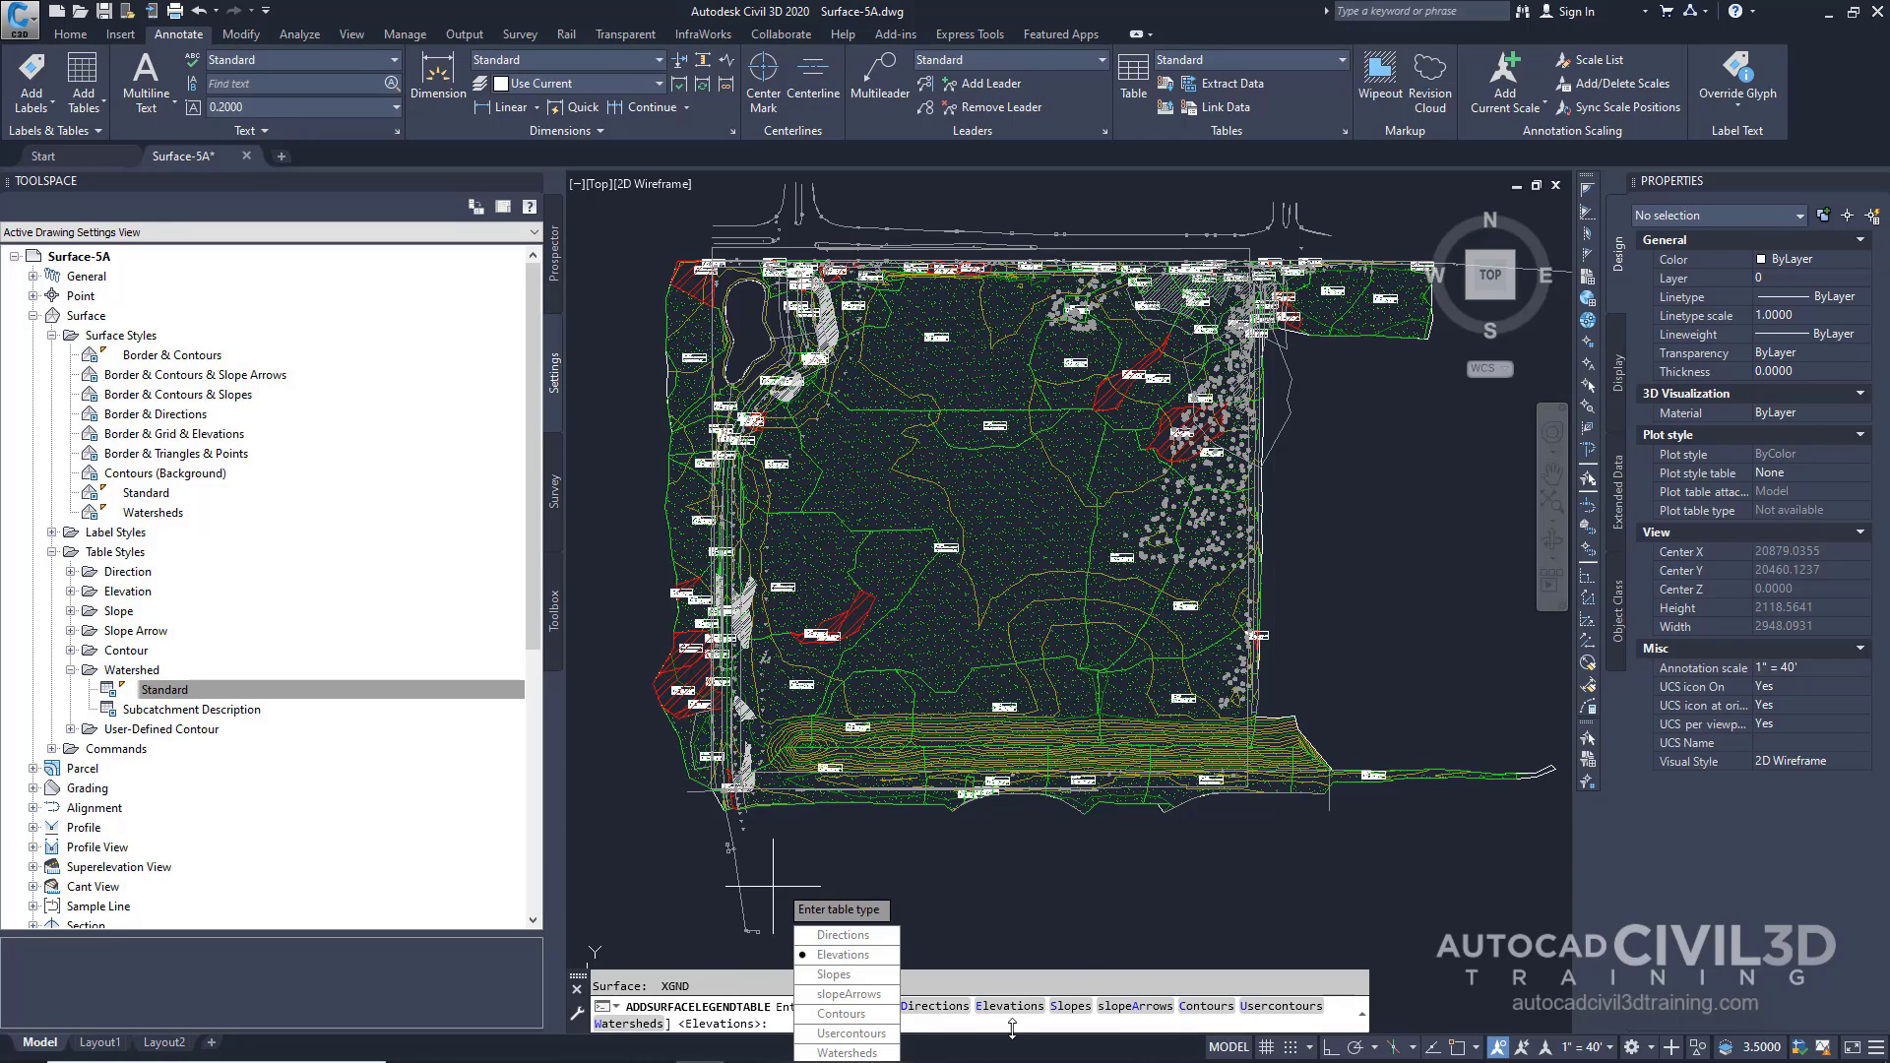
left_click(847, 1053)
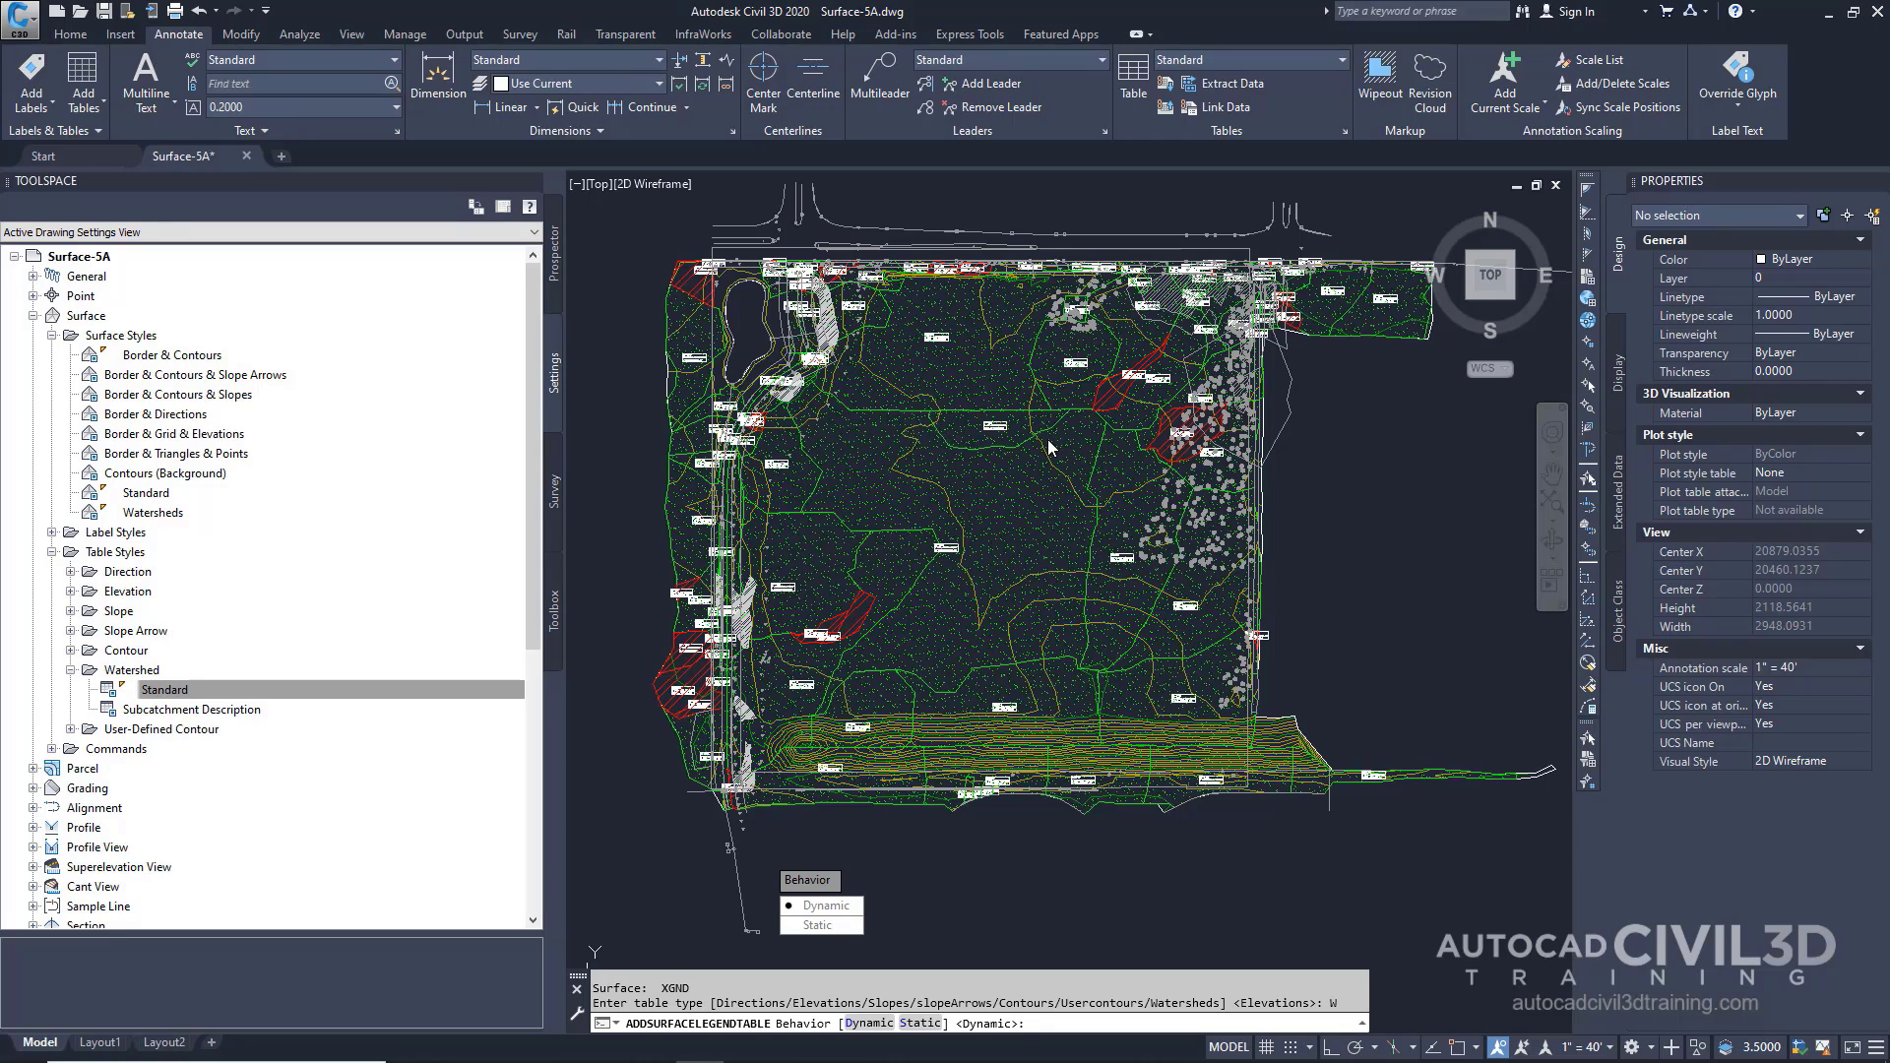
left_click(882, 1024)
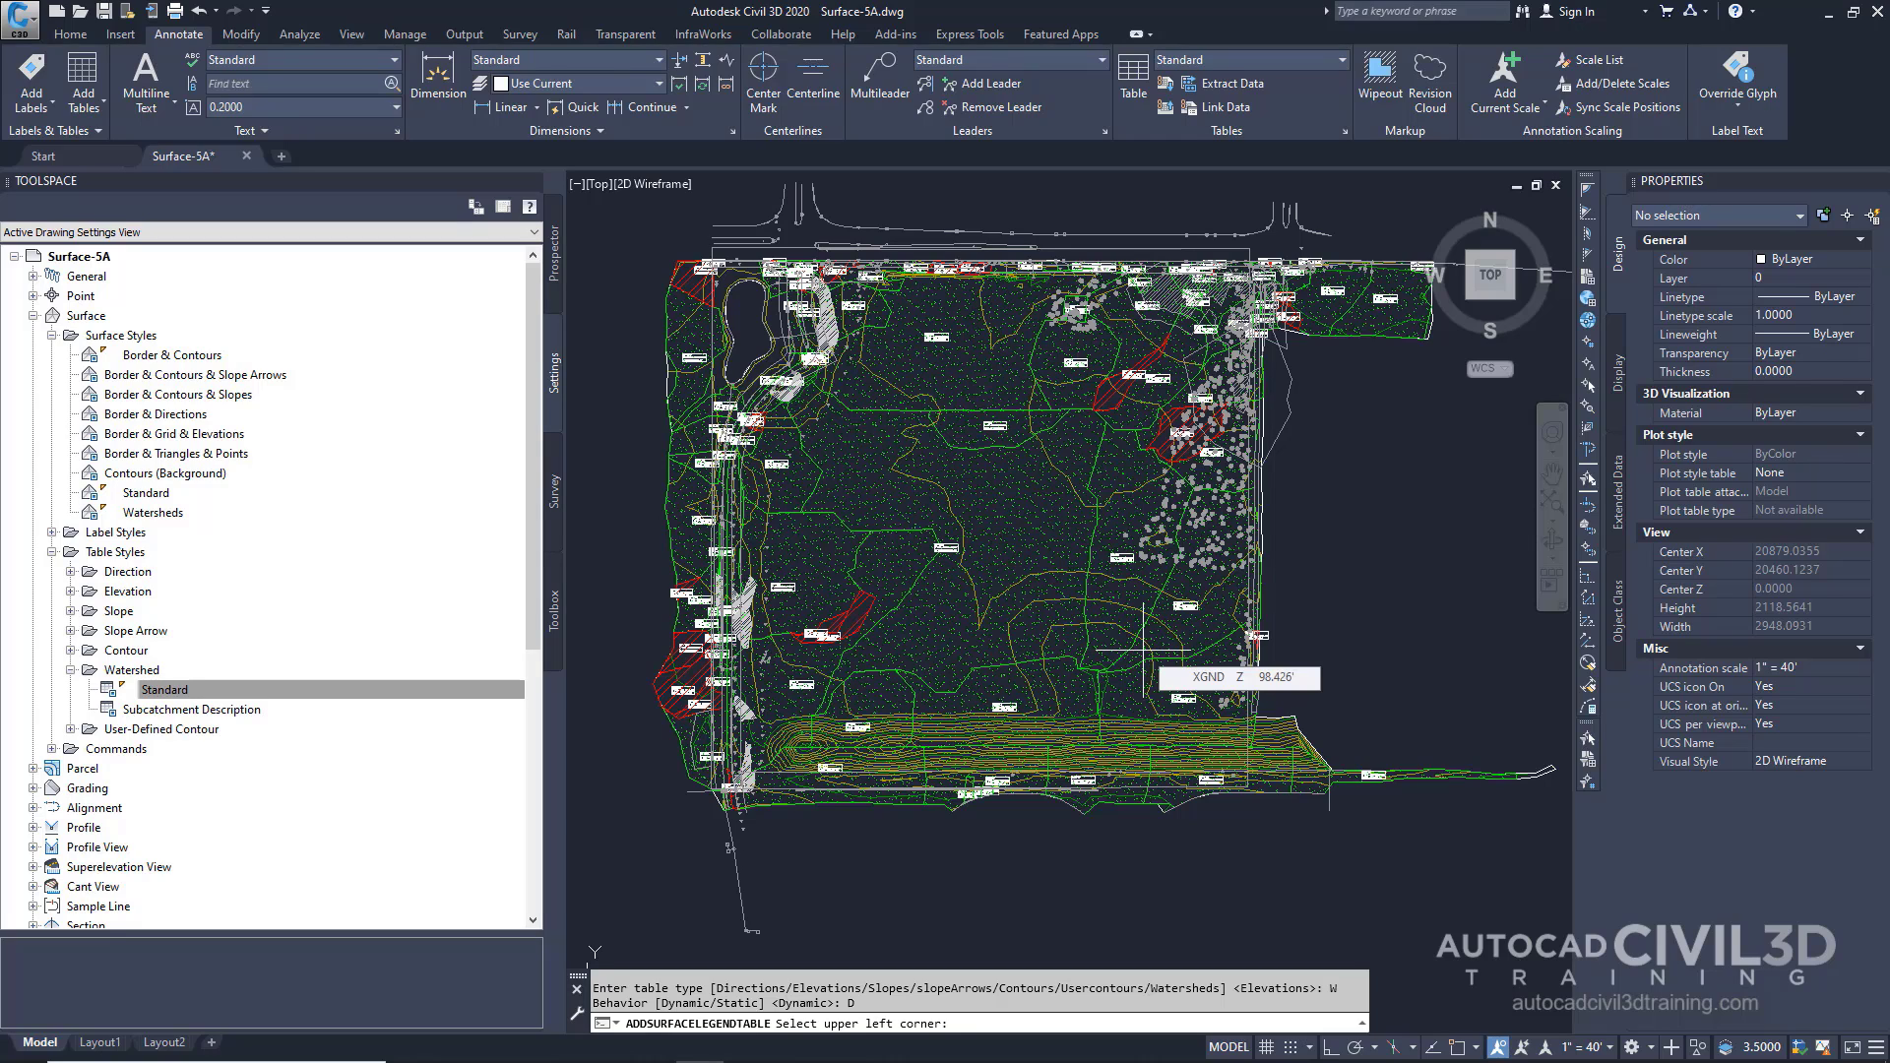
scroll(1136, 649, "down", 2)
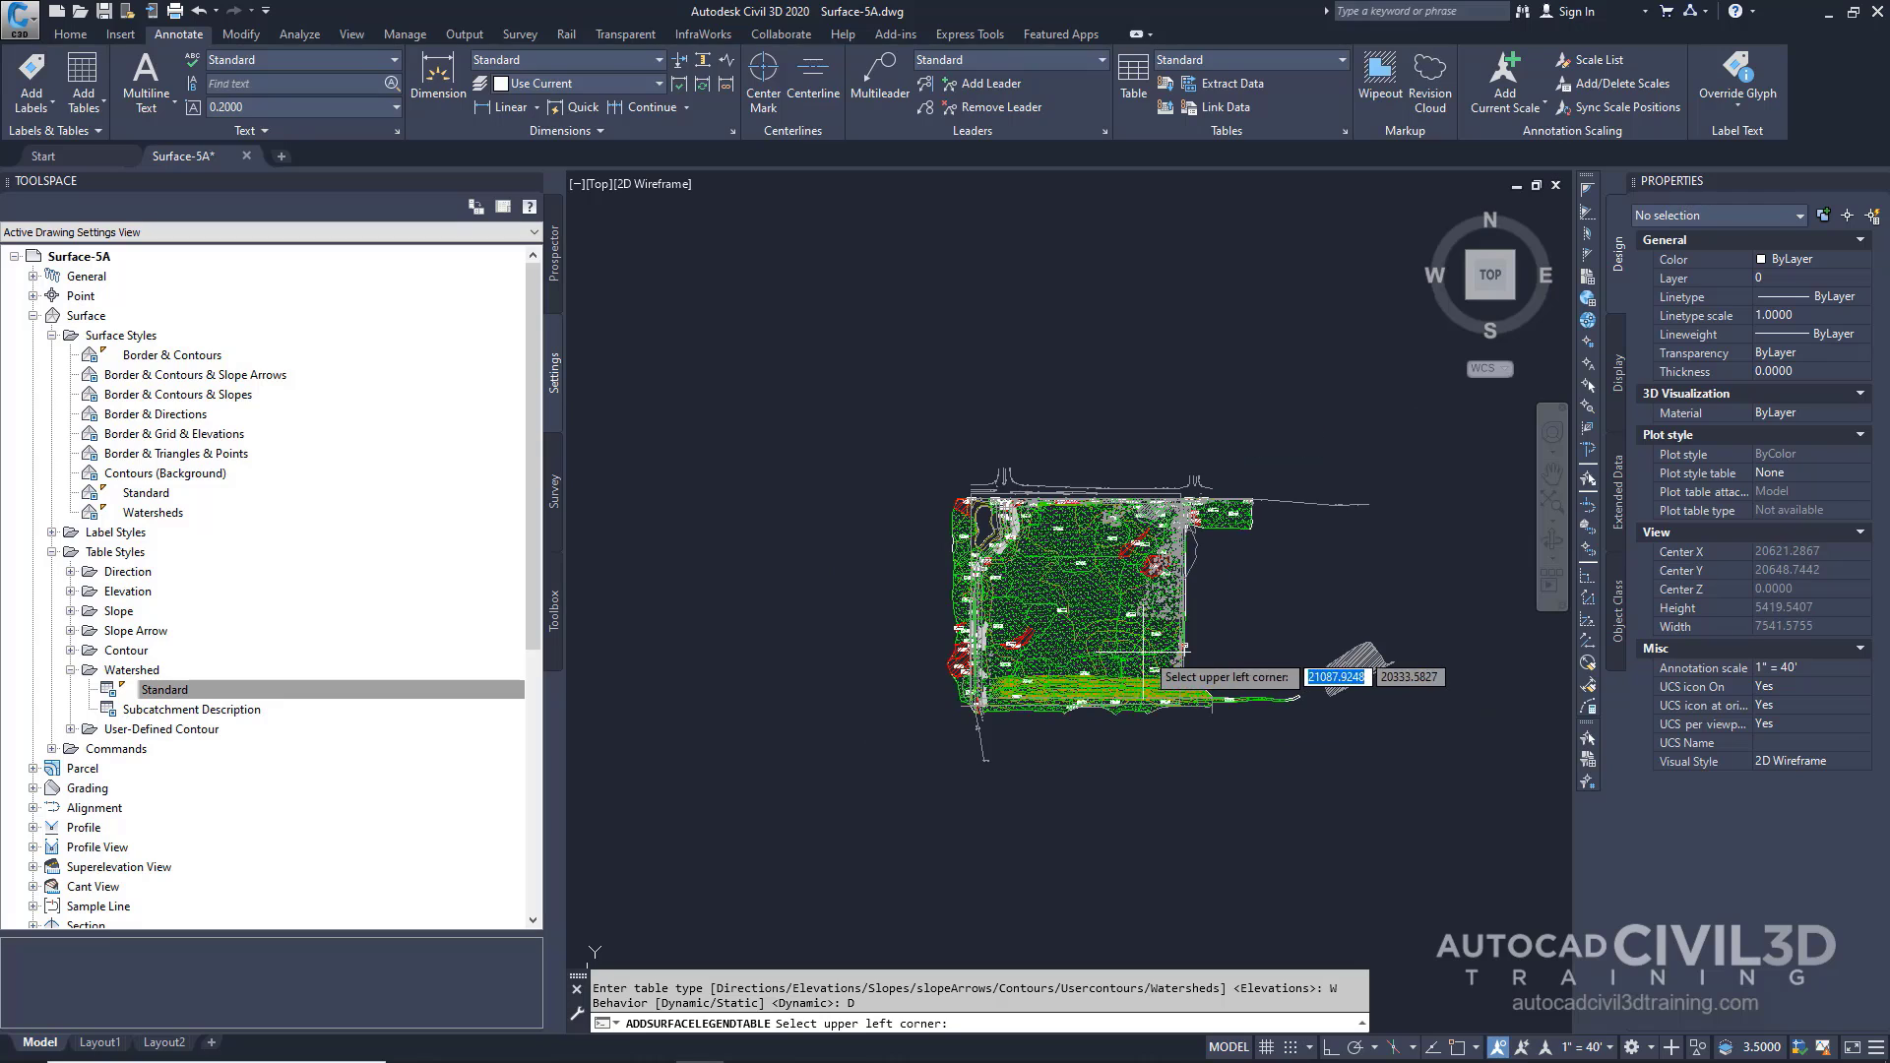
scroll(1088, 679, "down", 2)
middle_click_drag(981, 678, 845, 687)
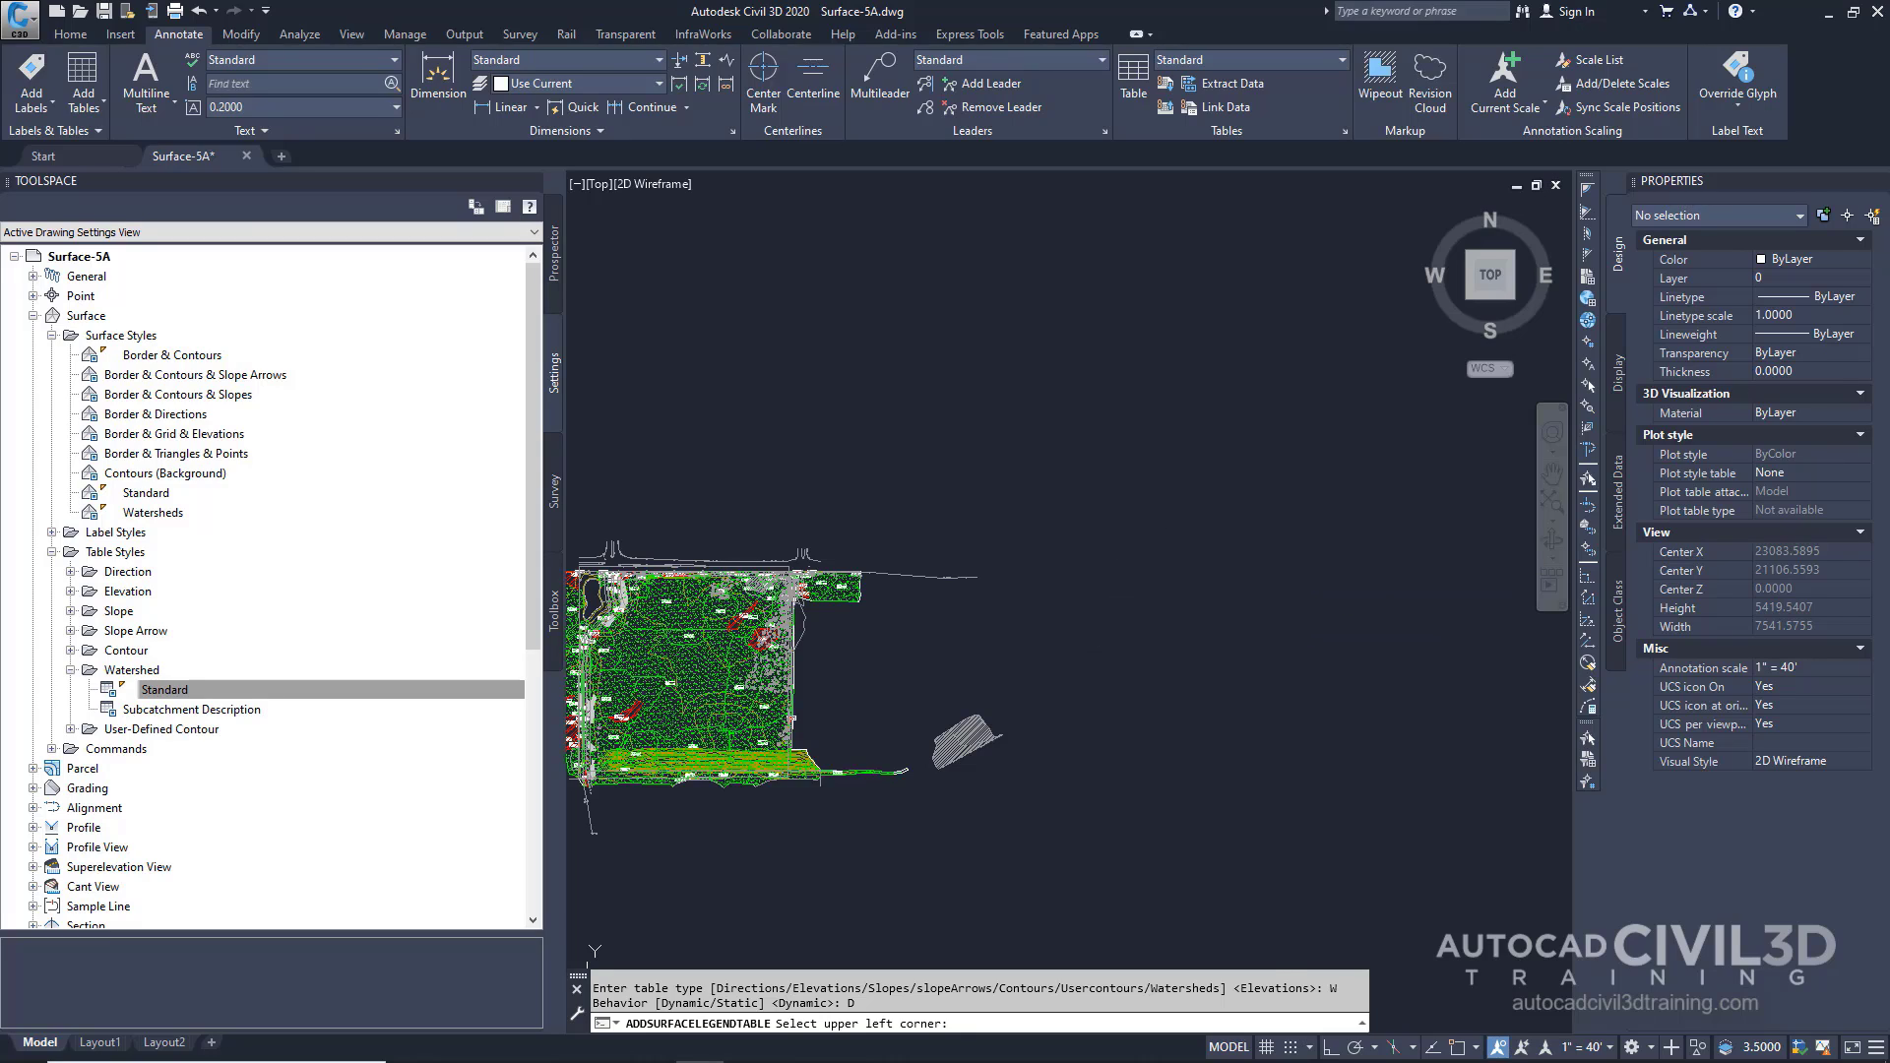
left_click(1239, 535)
mouse_move(1367, 867)
middle_mouse_down()
mouse_move(1335, 724)
mouse_move(1198, 752)
middle_mouse_up()
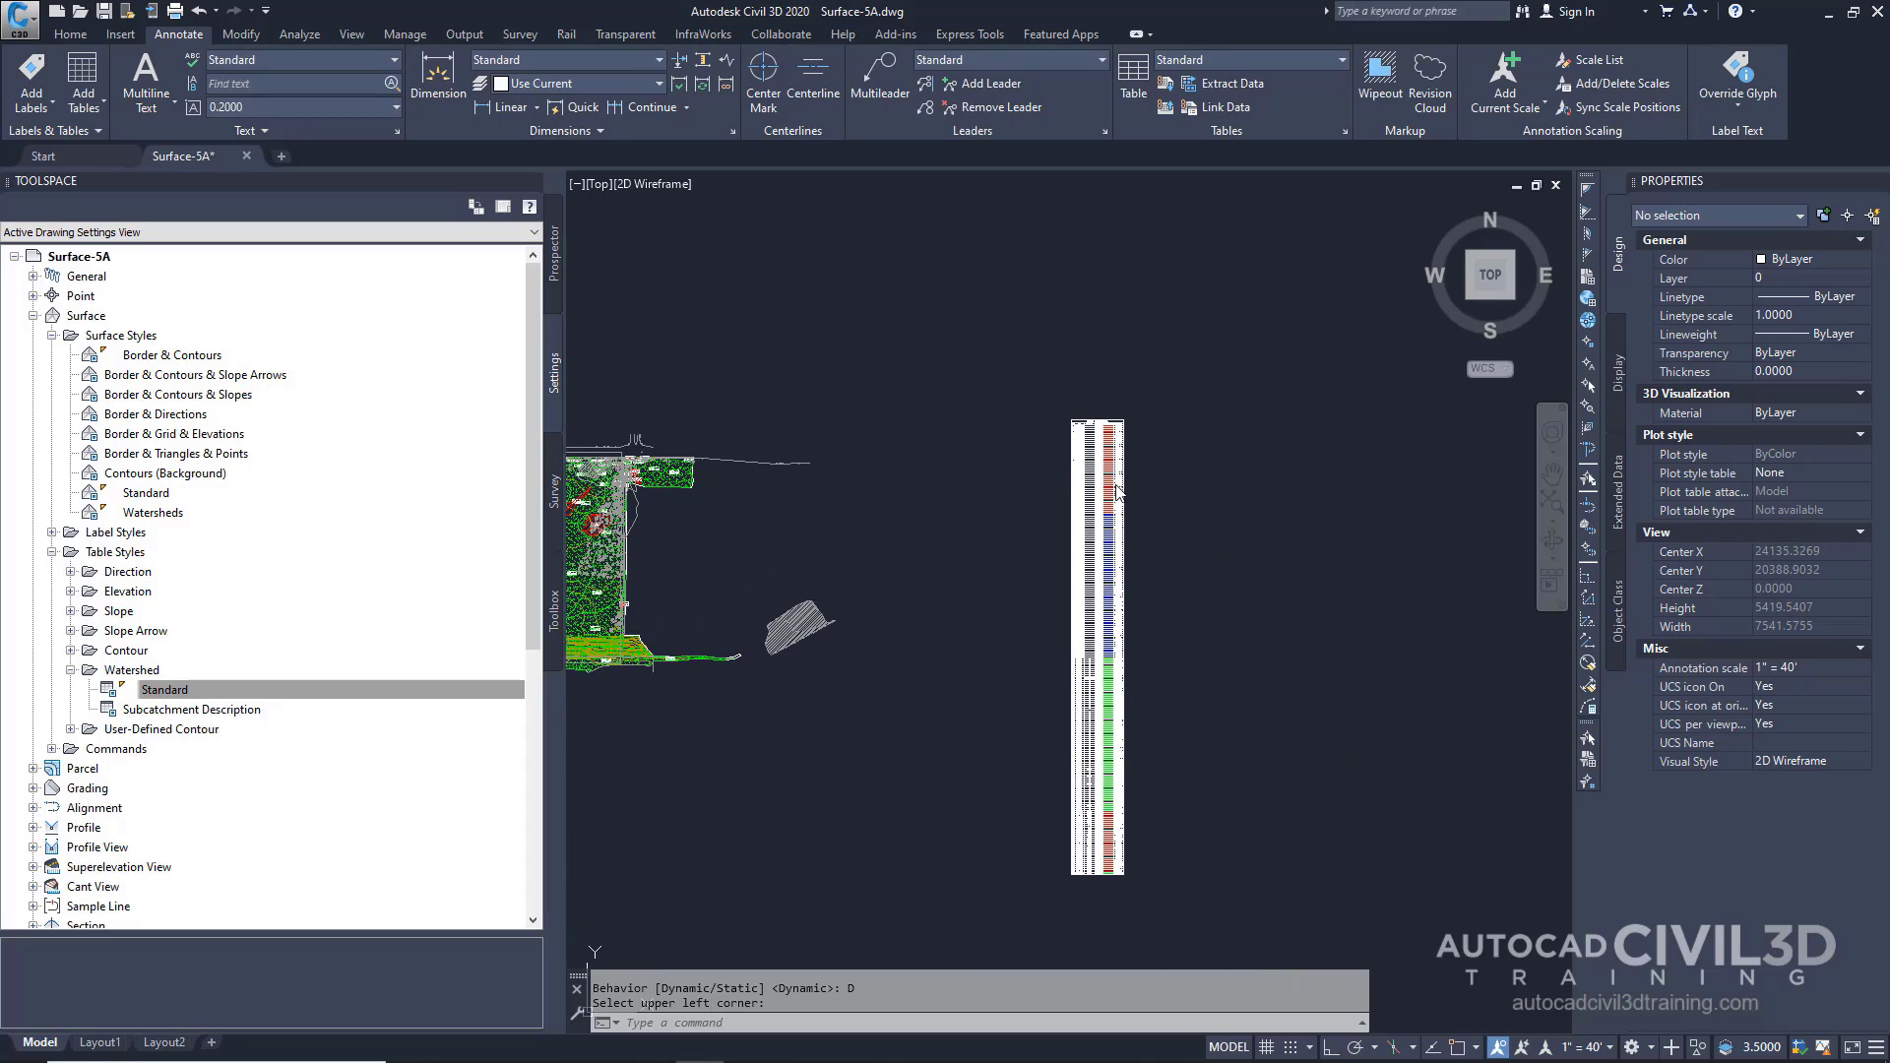
right_click(1154, 540)
mouse_move(1150, 488)
middle_mouse_down()
mouse_move(1153, 539)
mouse_move(1343, 553)
middle_mouse_up()
scroll(1145, 503, "up", 8)
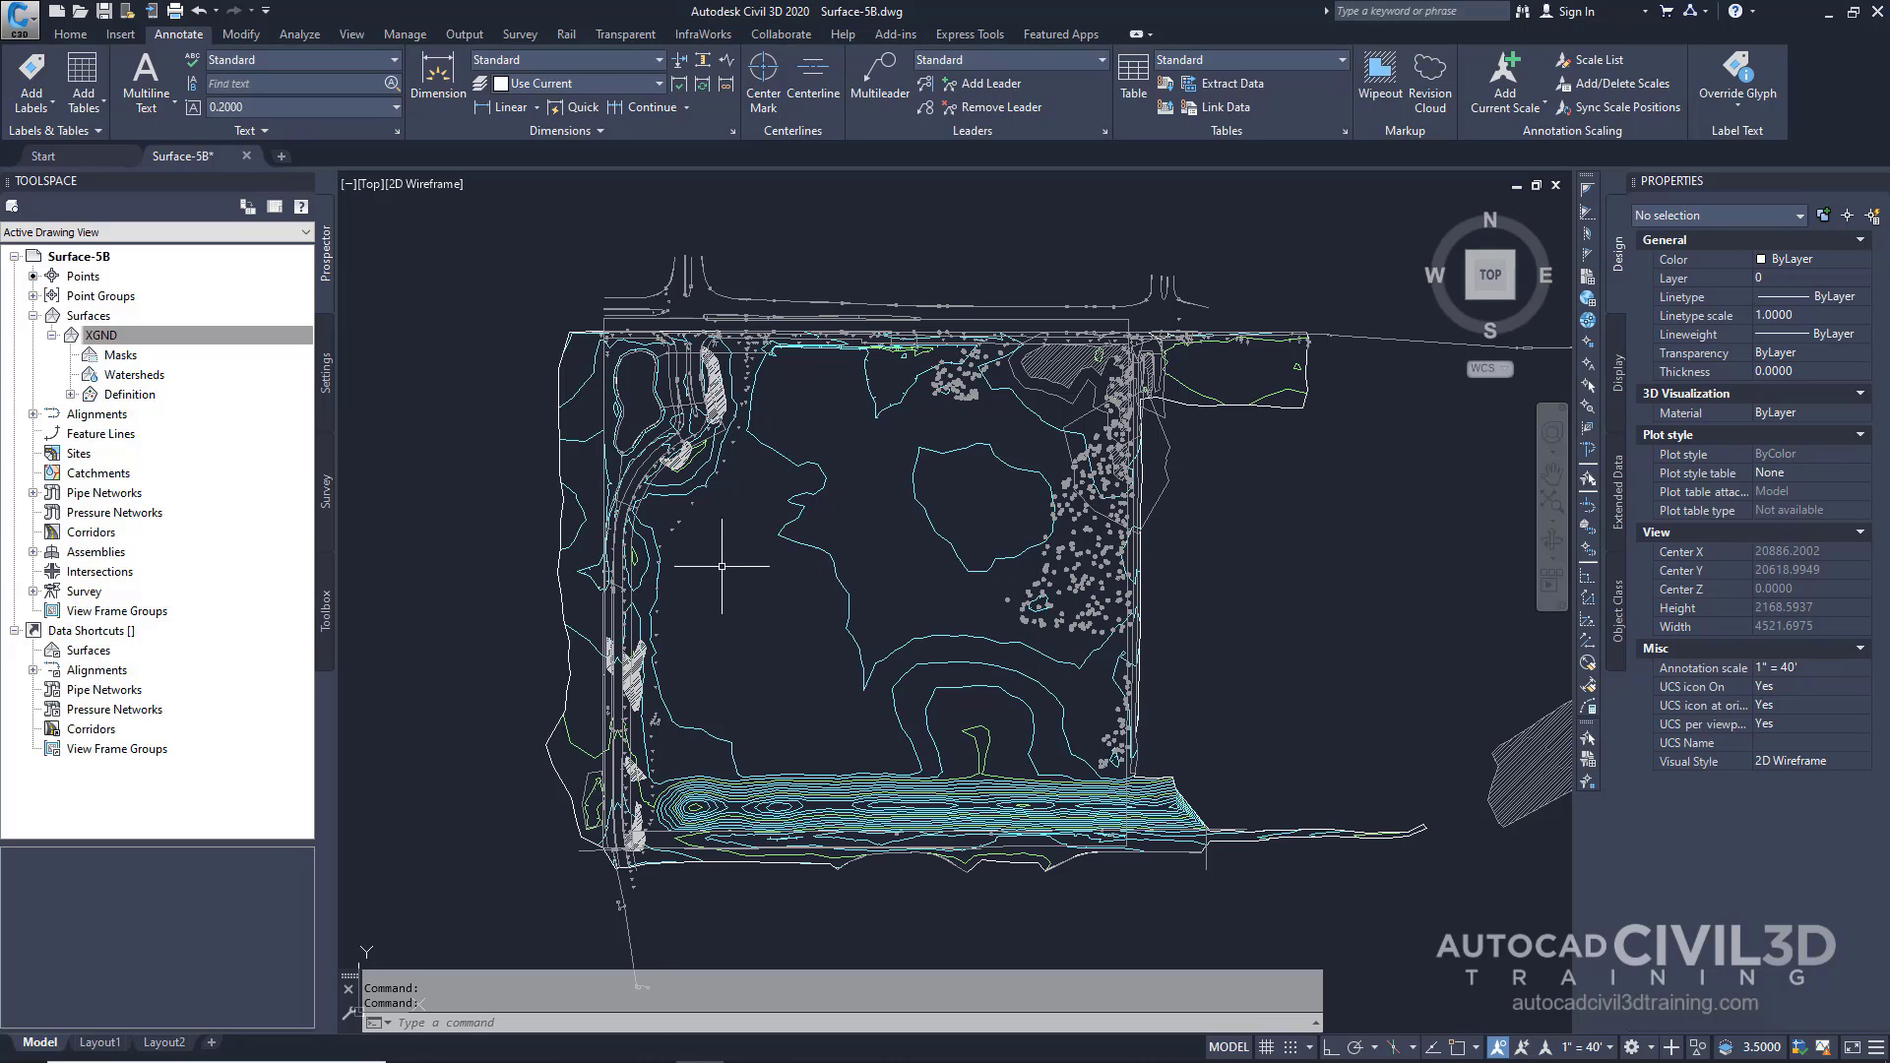
- Run a Watersheds analysis on the XGND surface in Surface-5B with the Standard legend and apply the surface properties
right_click(103, 340)
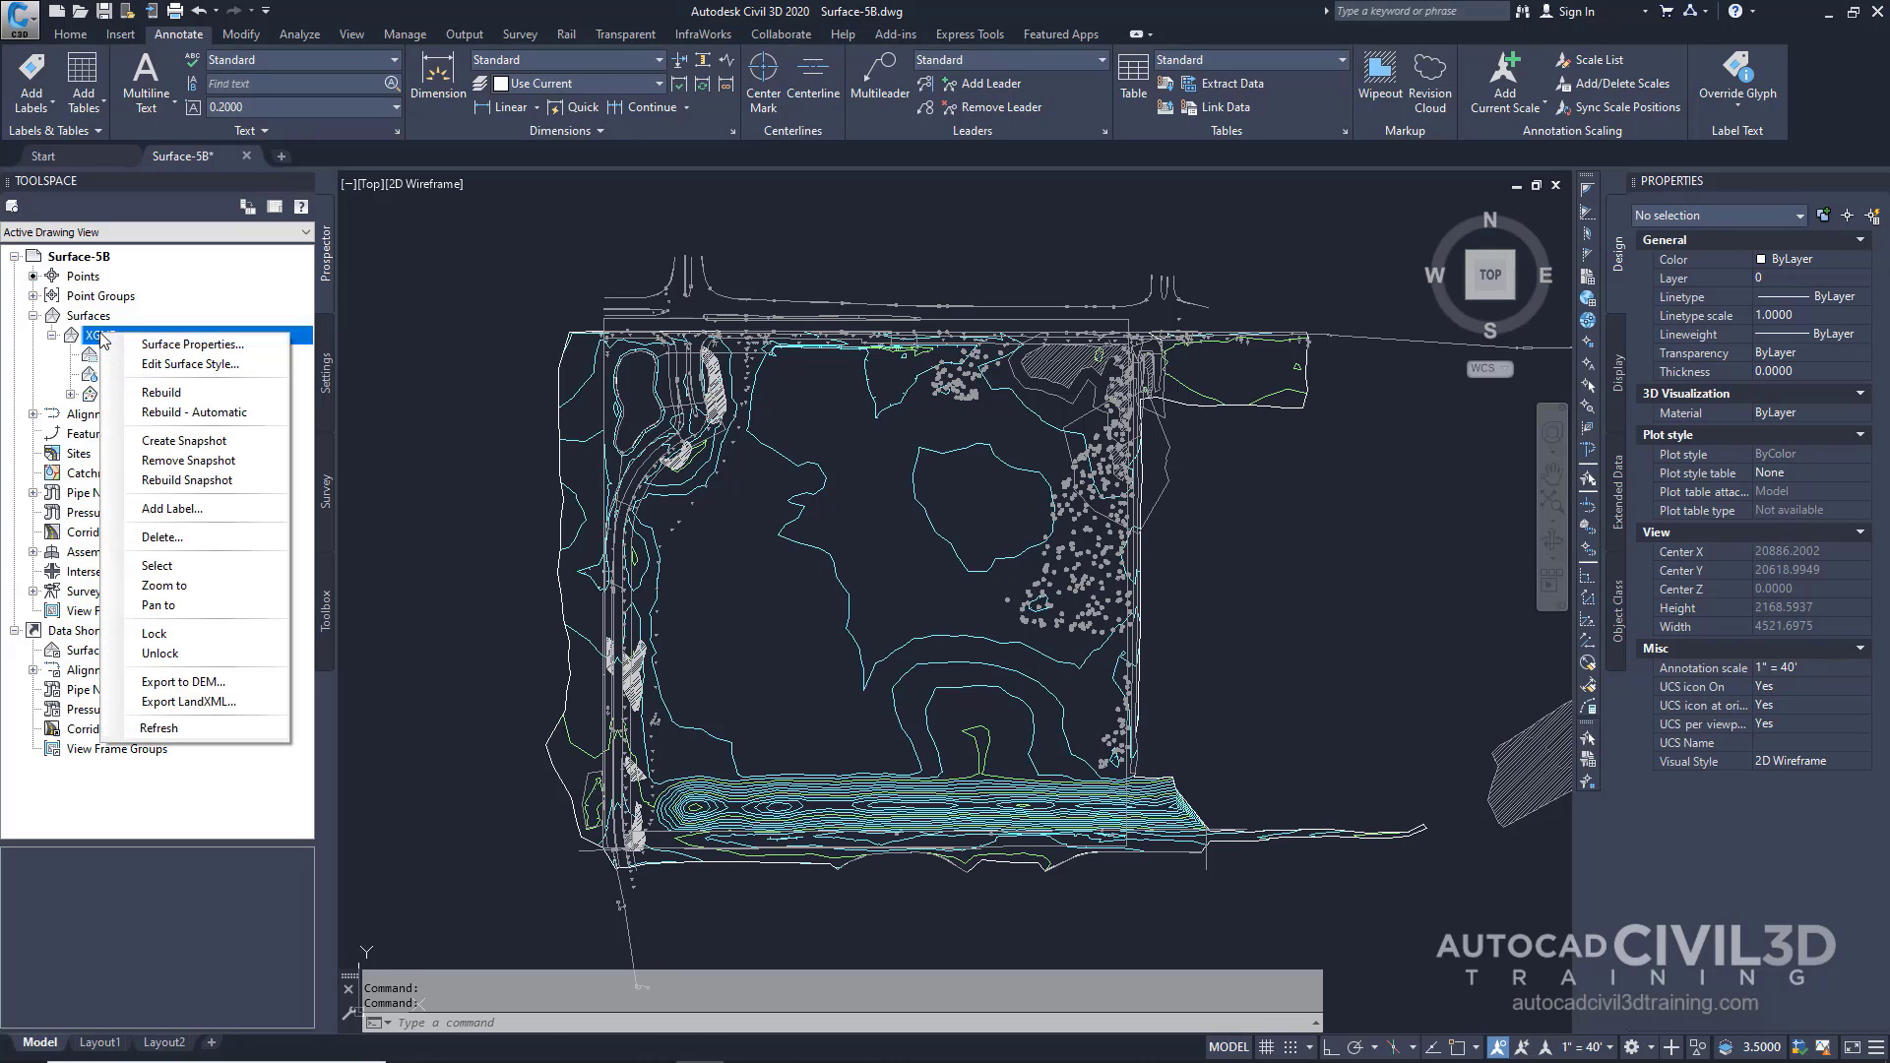
left_click(152, 347)
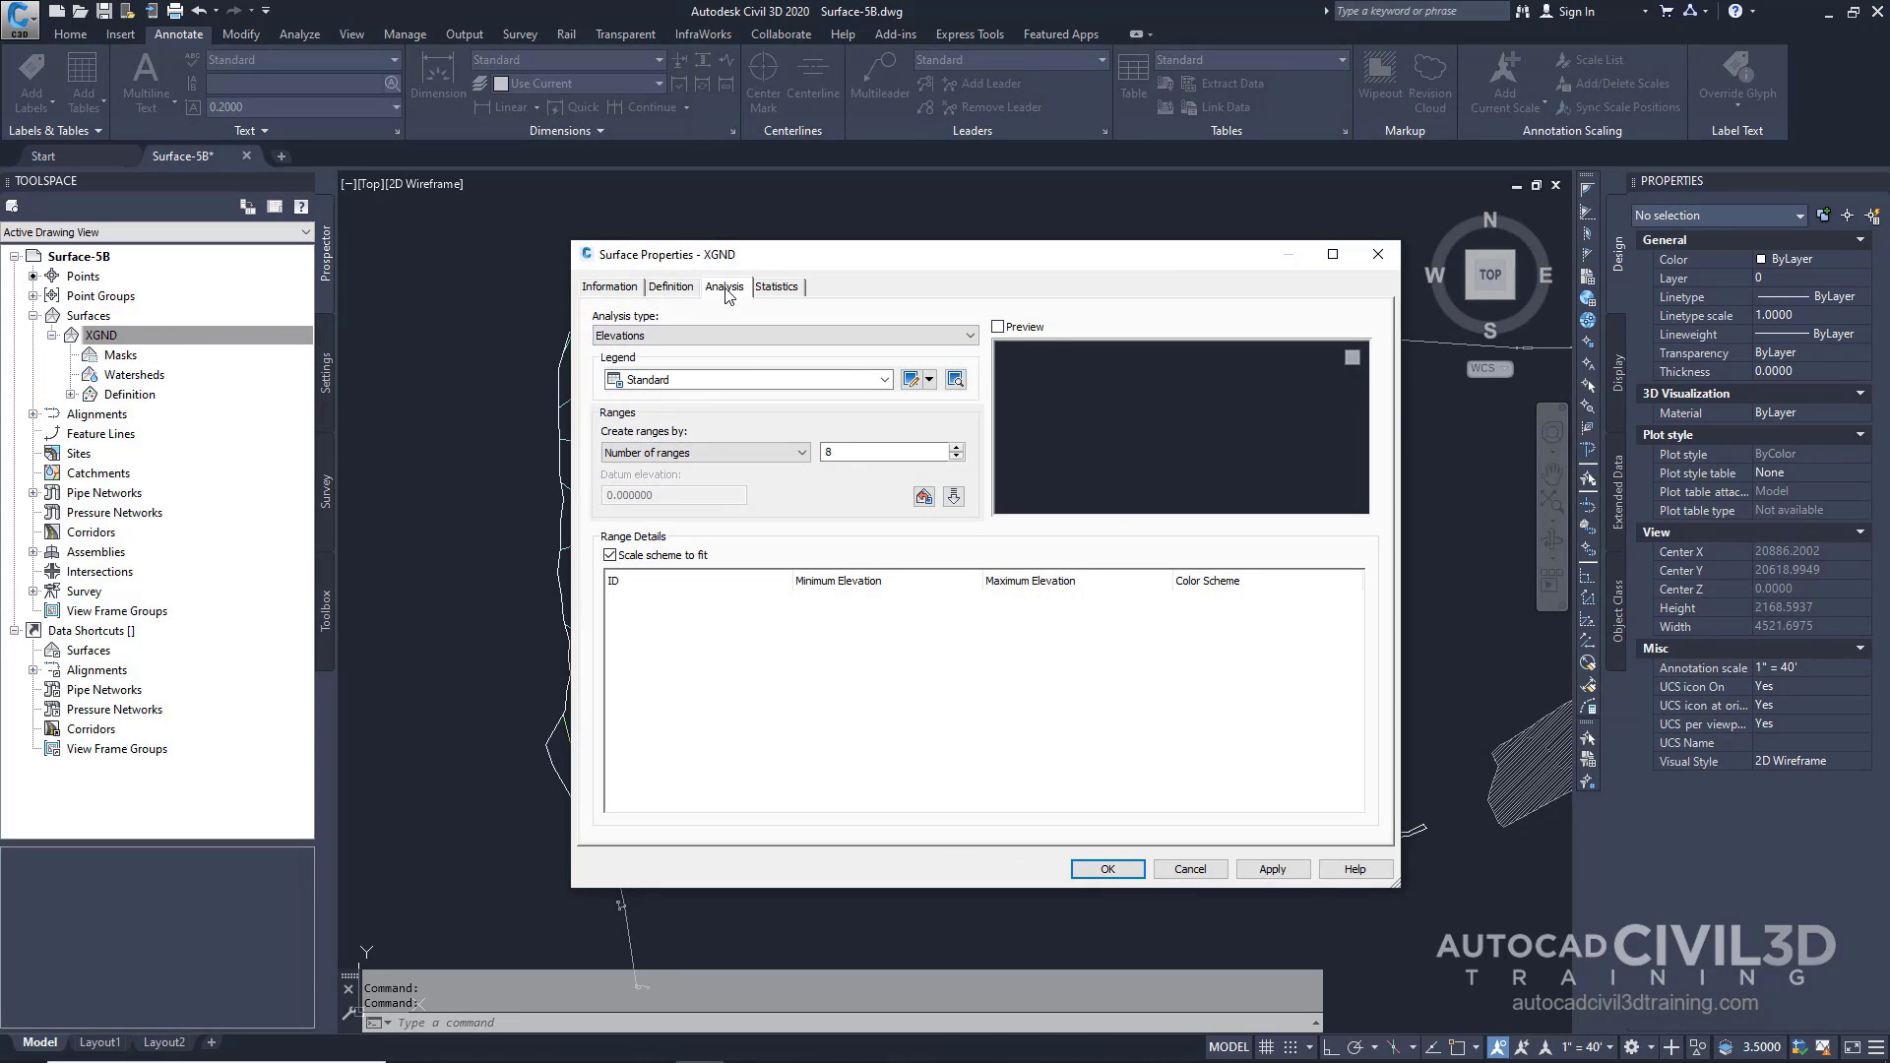
left_click(659, 338)
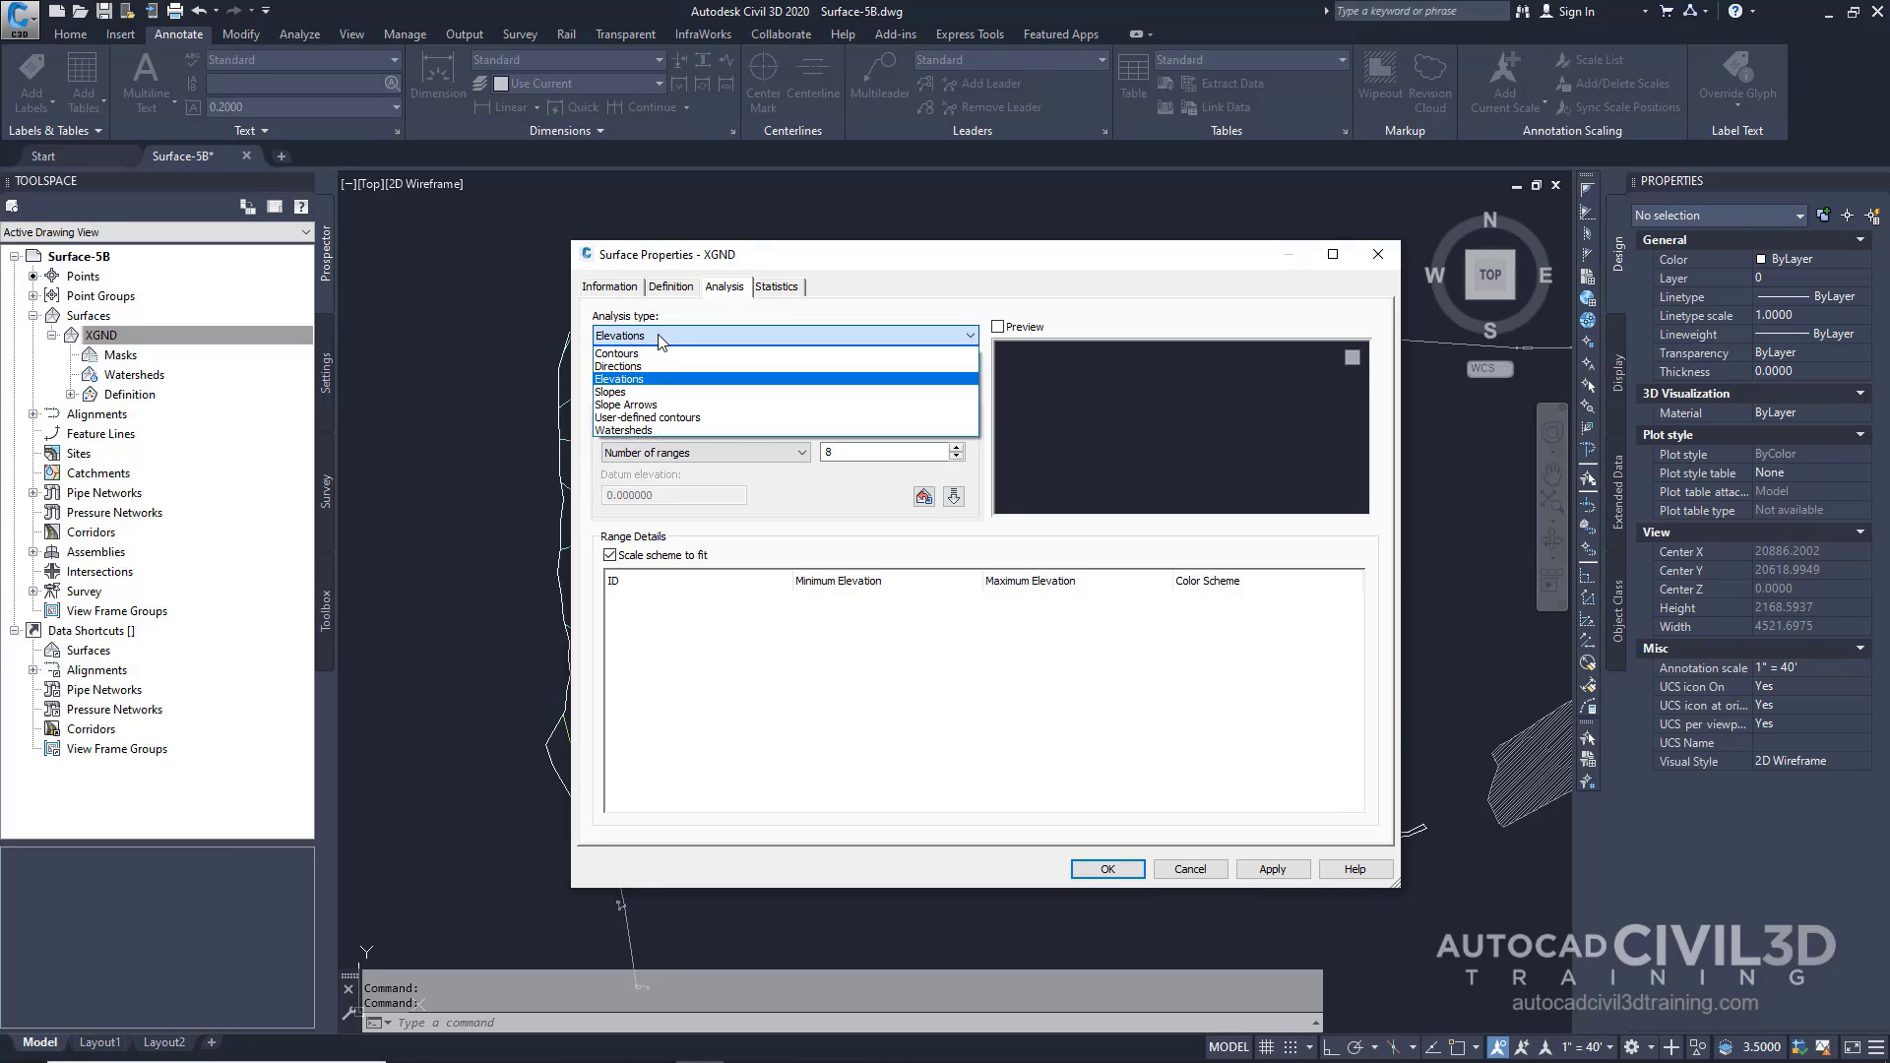
left_click(640, 429)
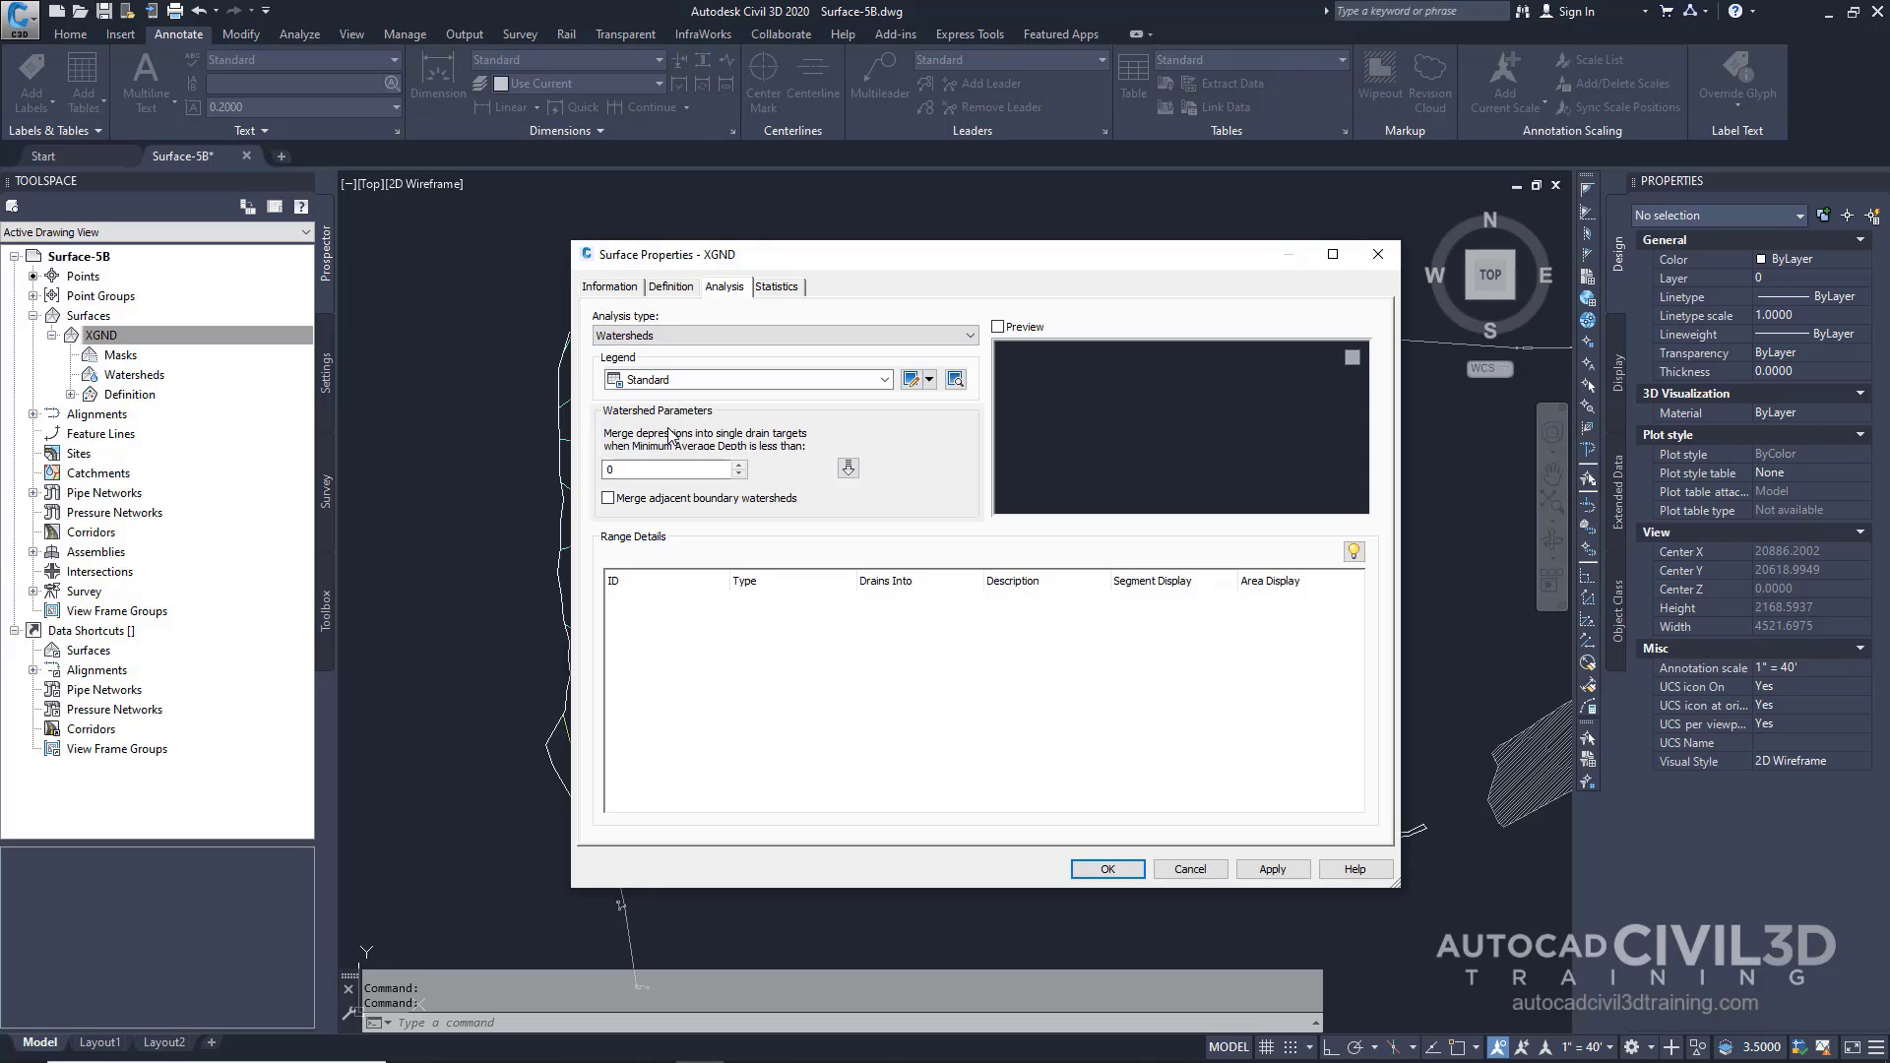
left_click(849, 470)
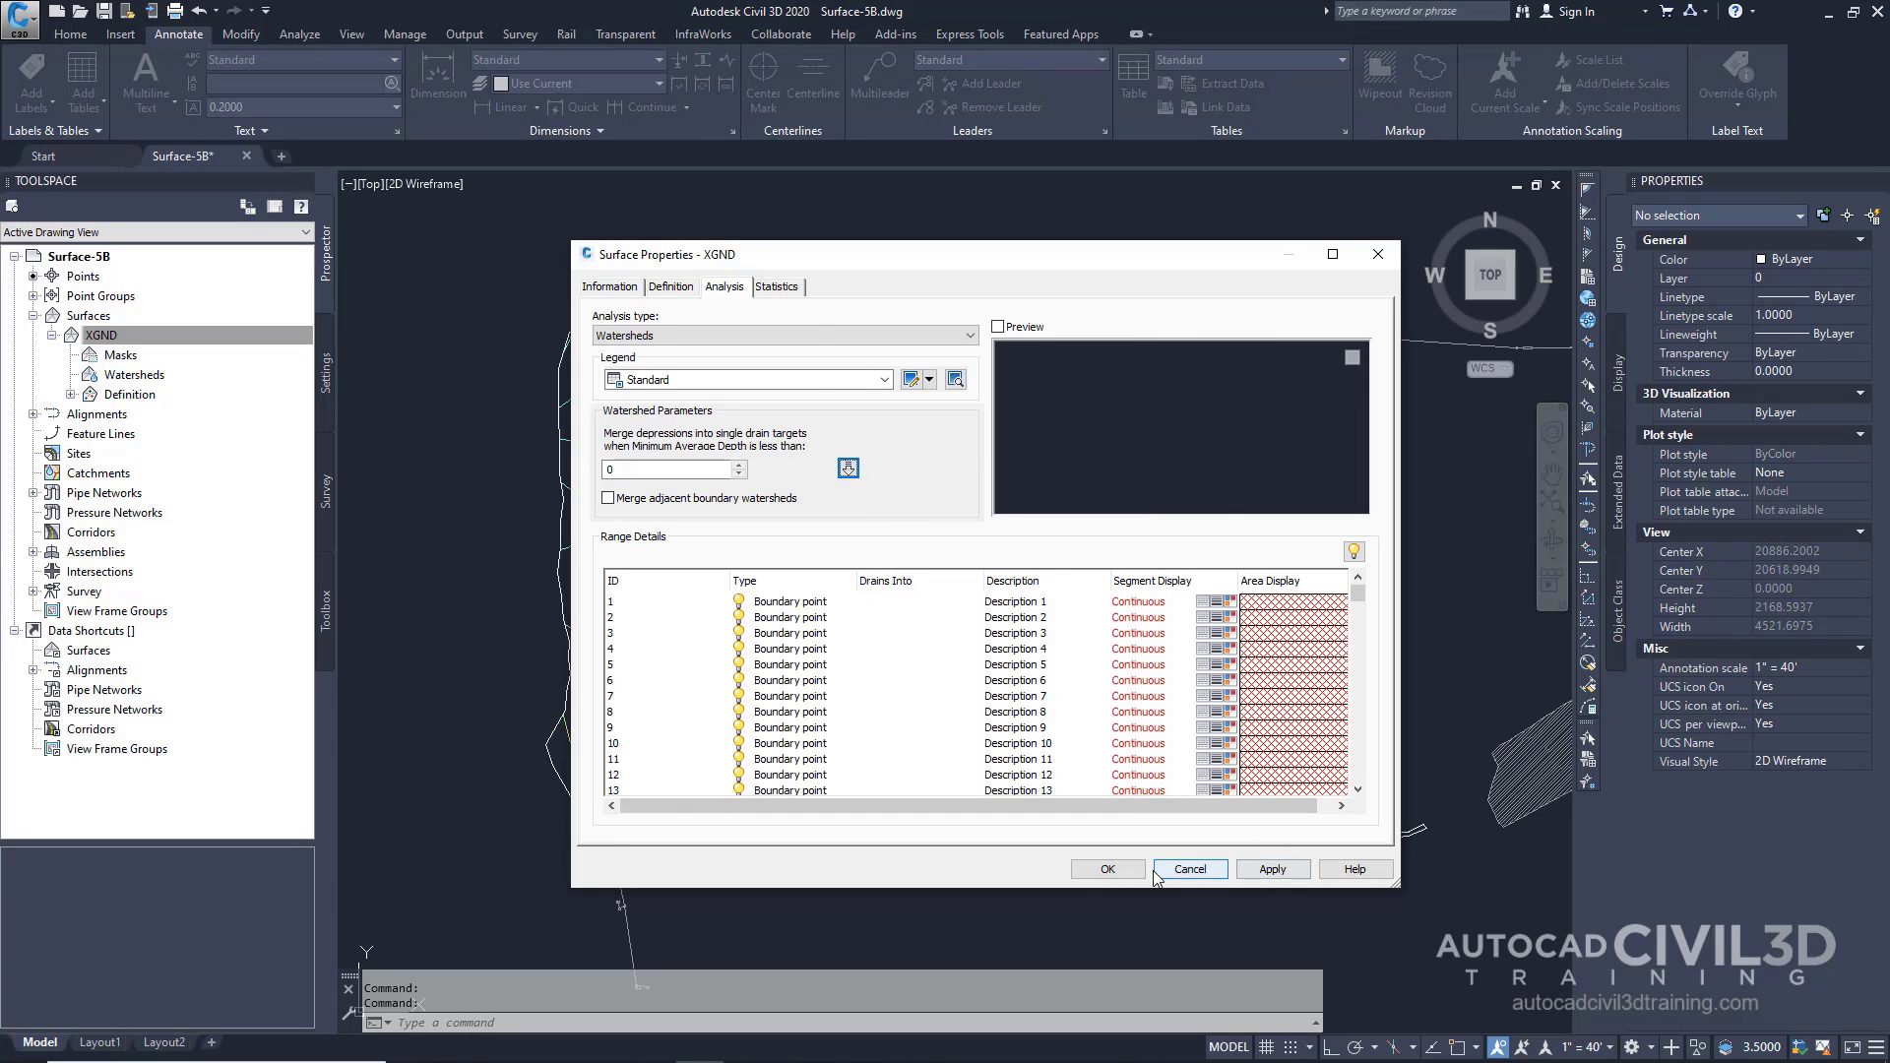
left_click(1108, 869)
key("Escape")
- Select the boundary of depression watershed 156 to check which object it belongs to
scroll(906, 488, "up", 8)
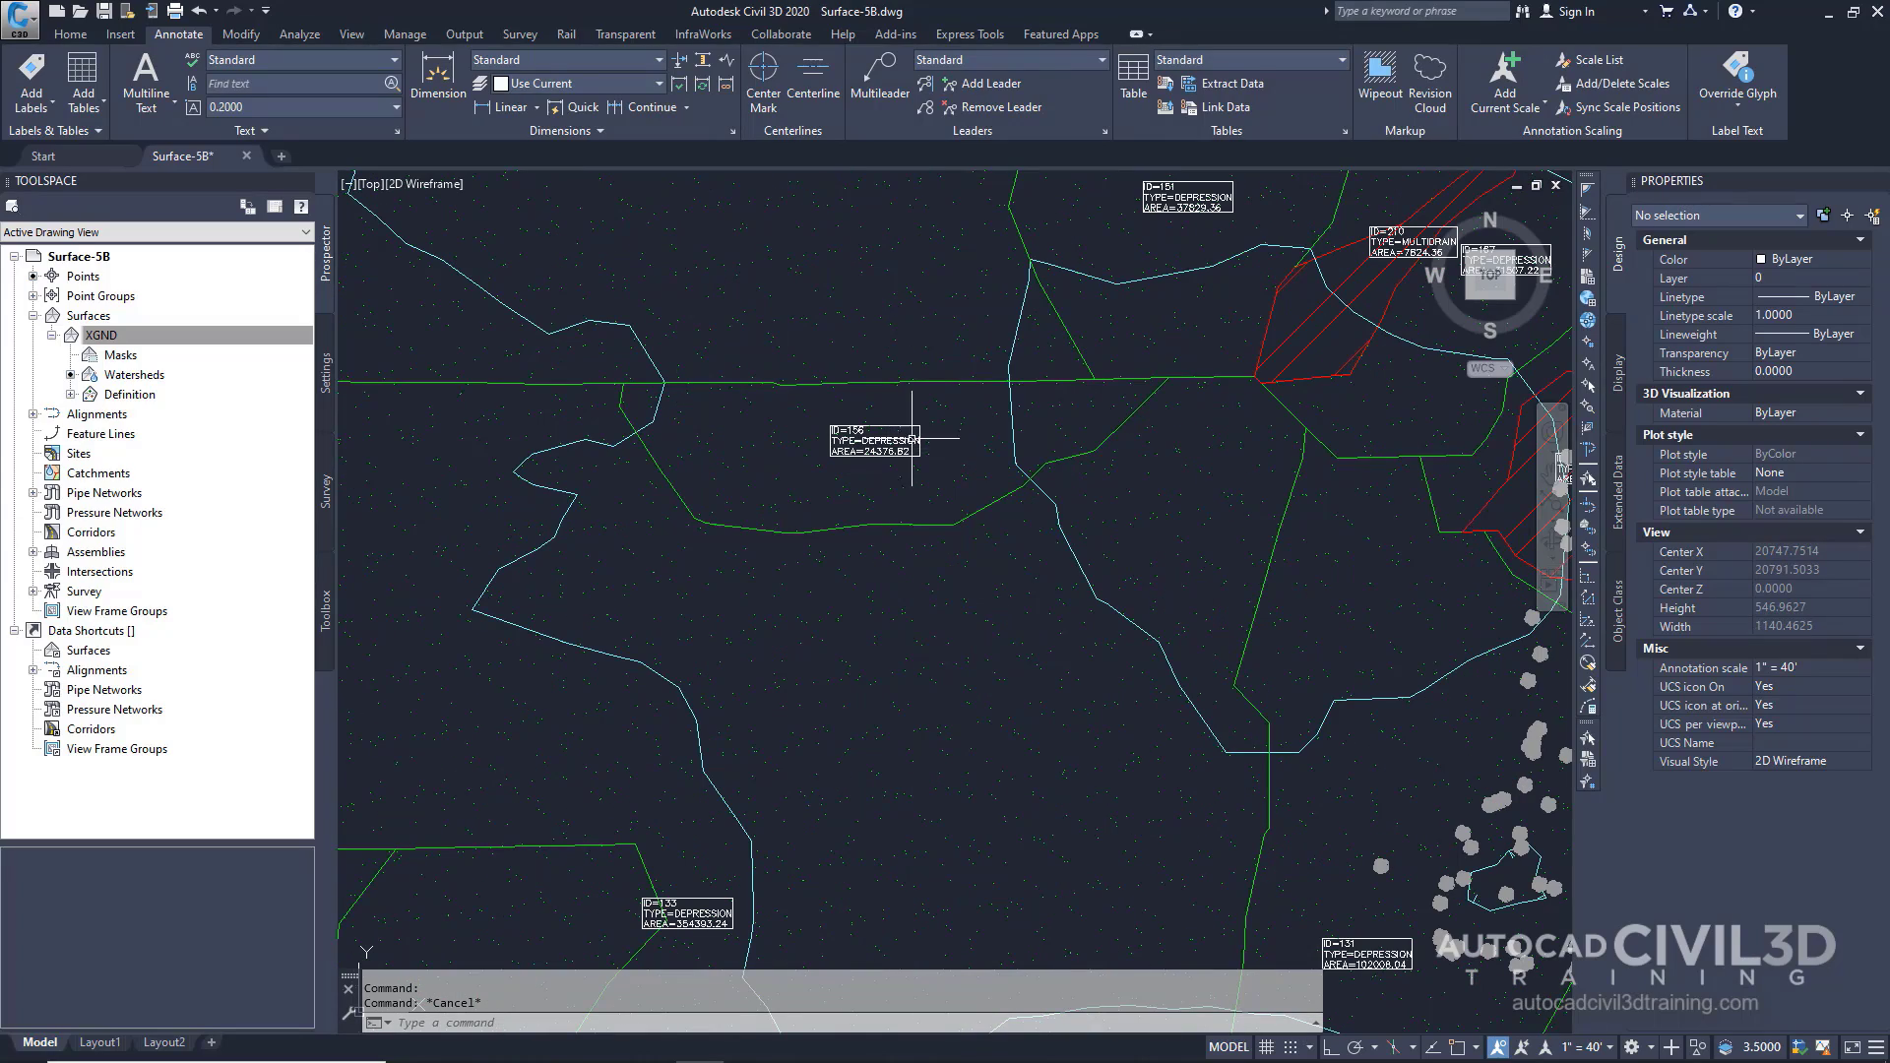
left_click(933, 525)
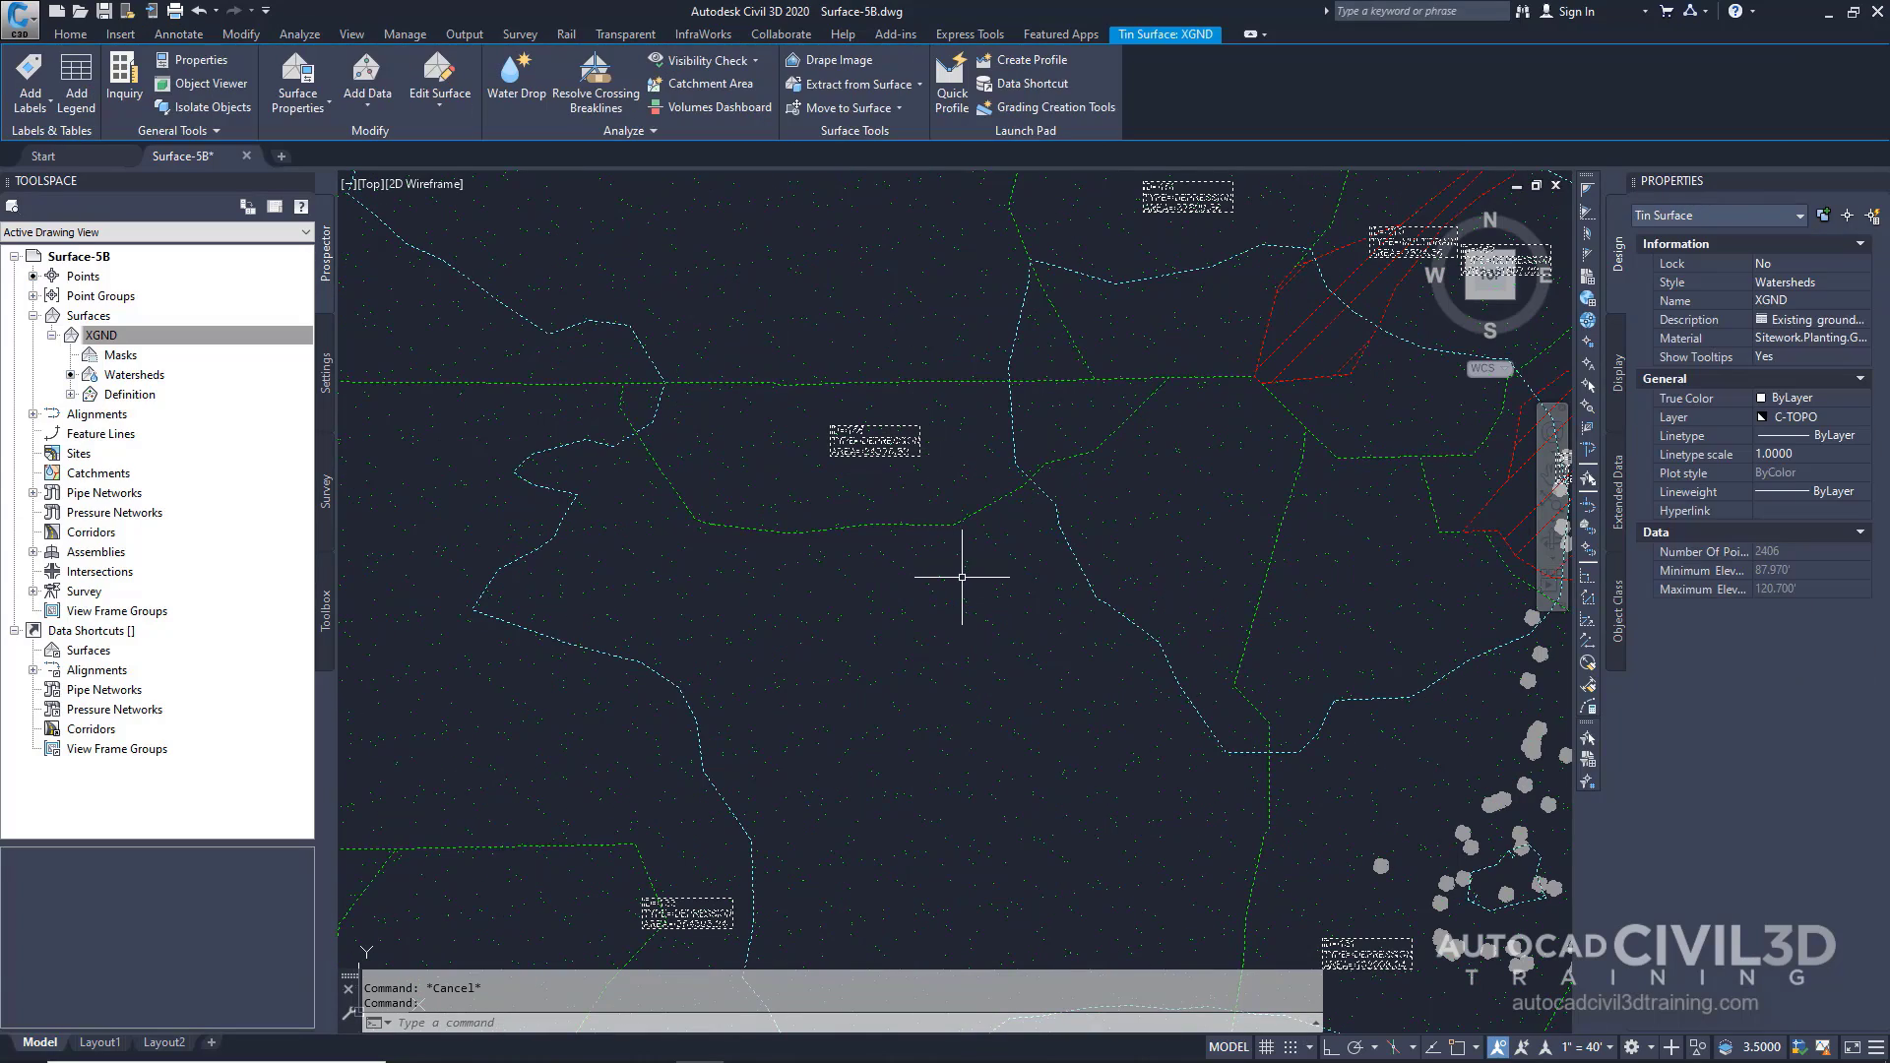
scroll(960, 573, "down", 8)
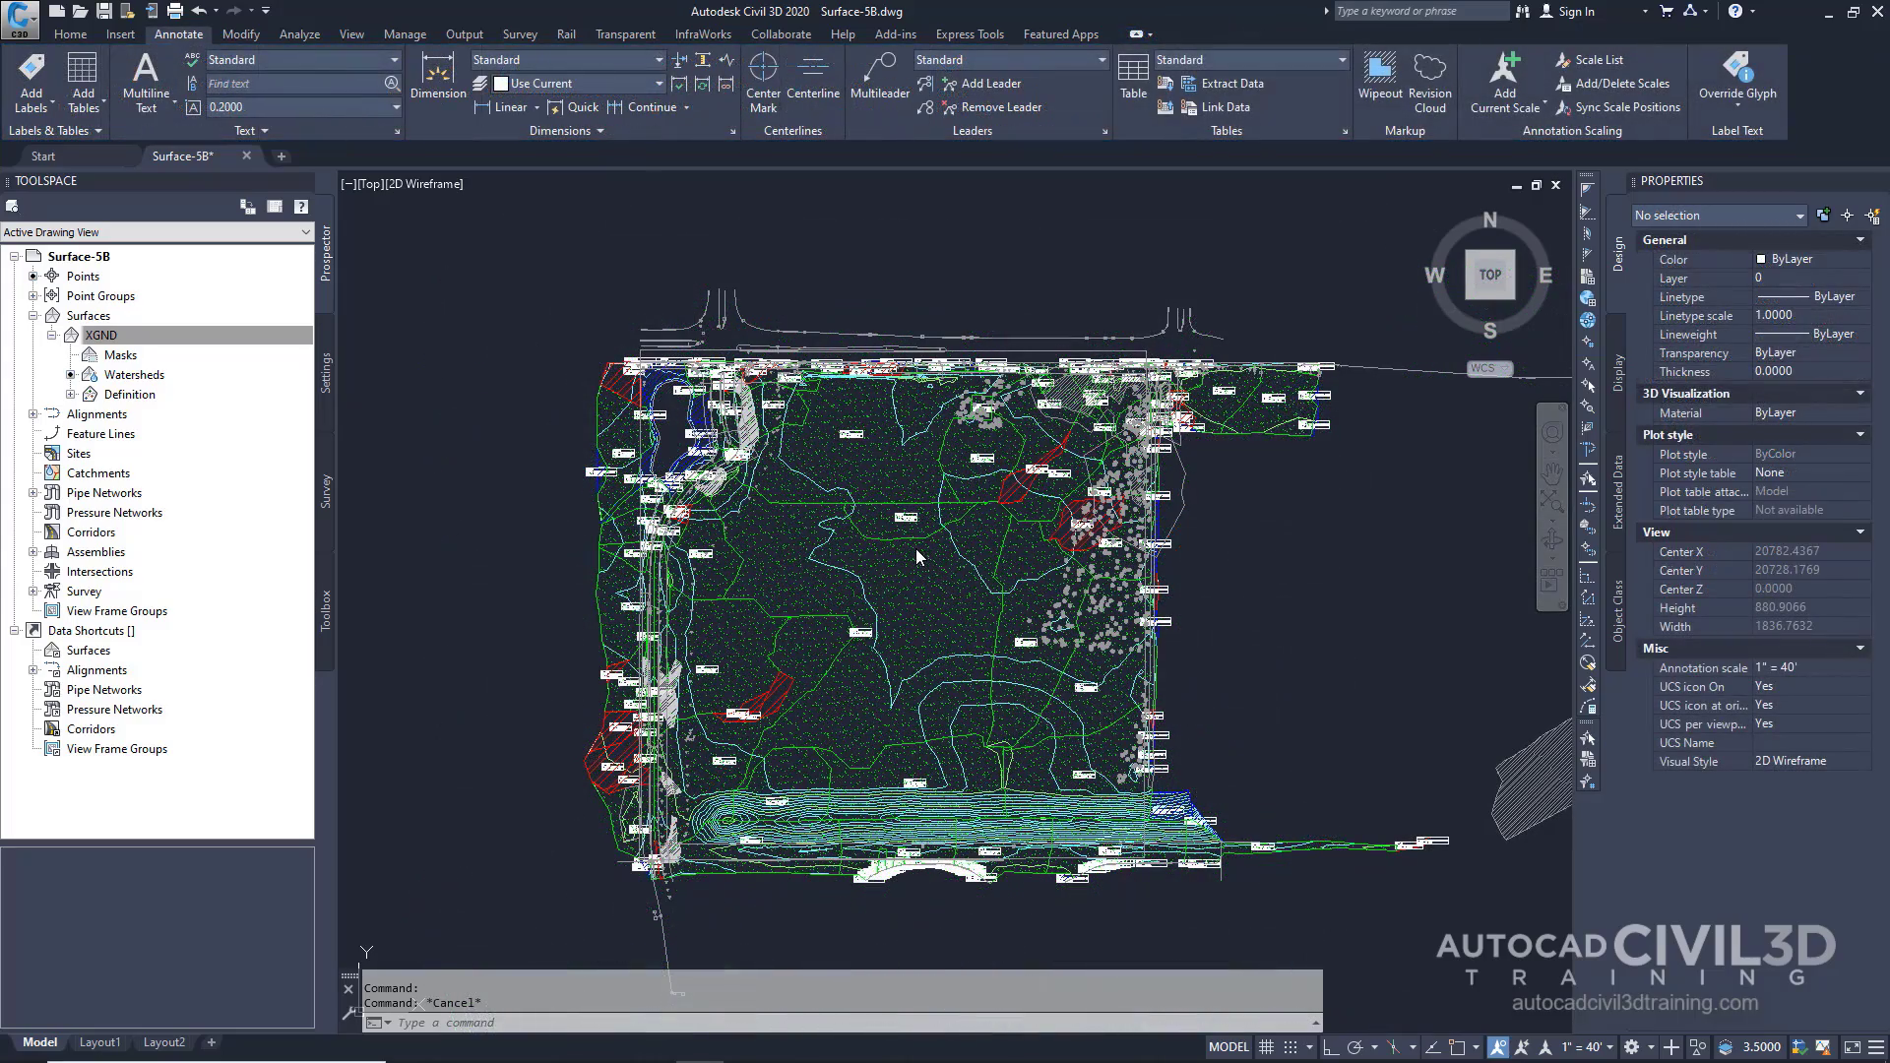
- Extract only the watersheds from the XGND surface as separate drawing objects, with all of them selected
left_click(912, 536)
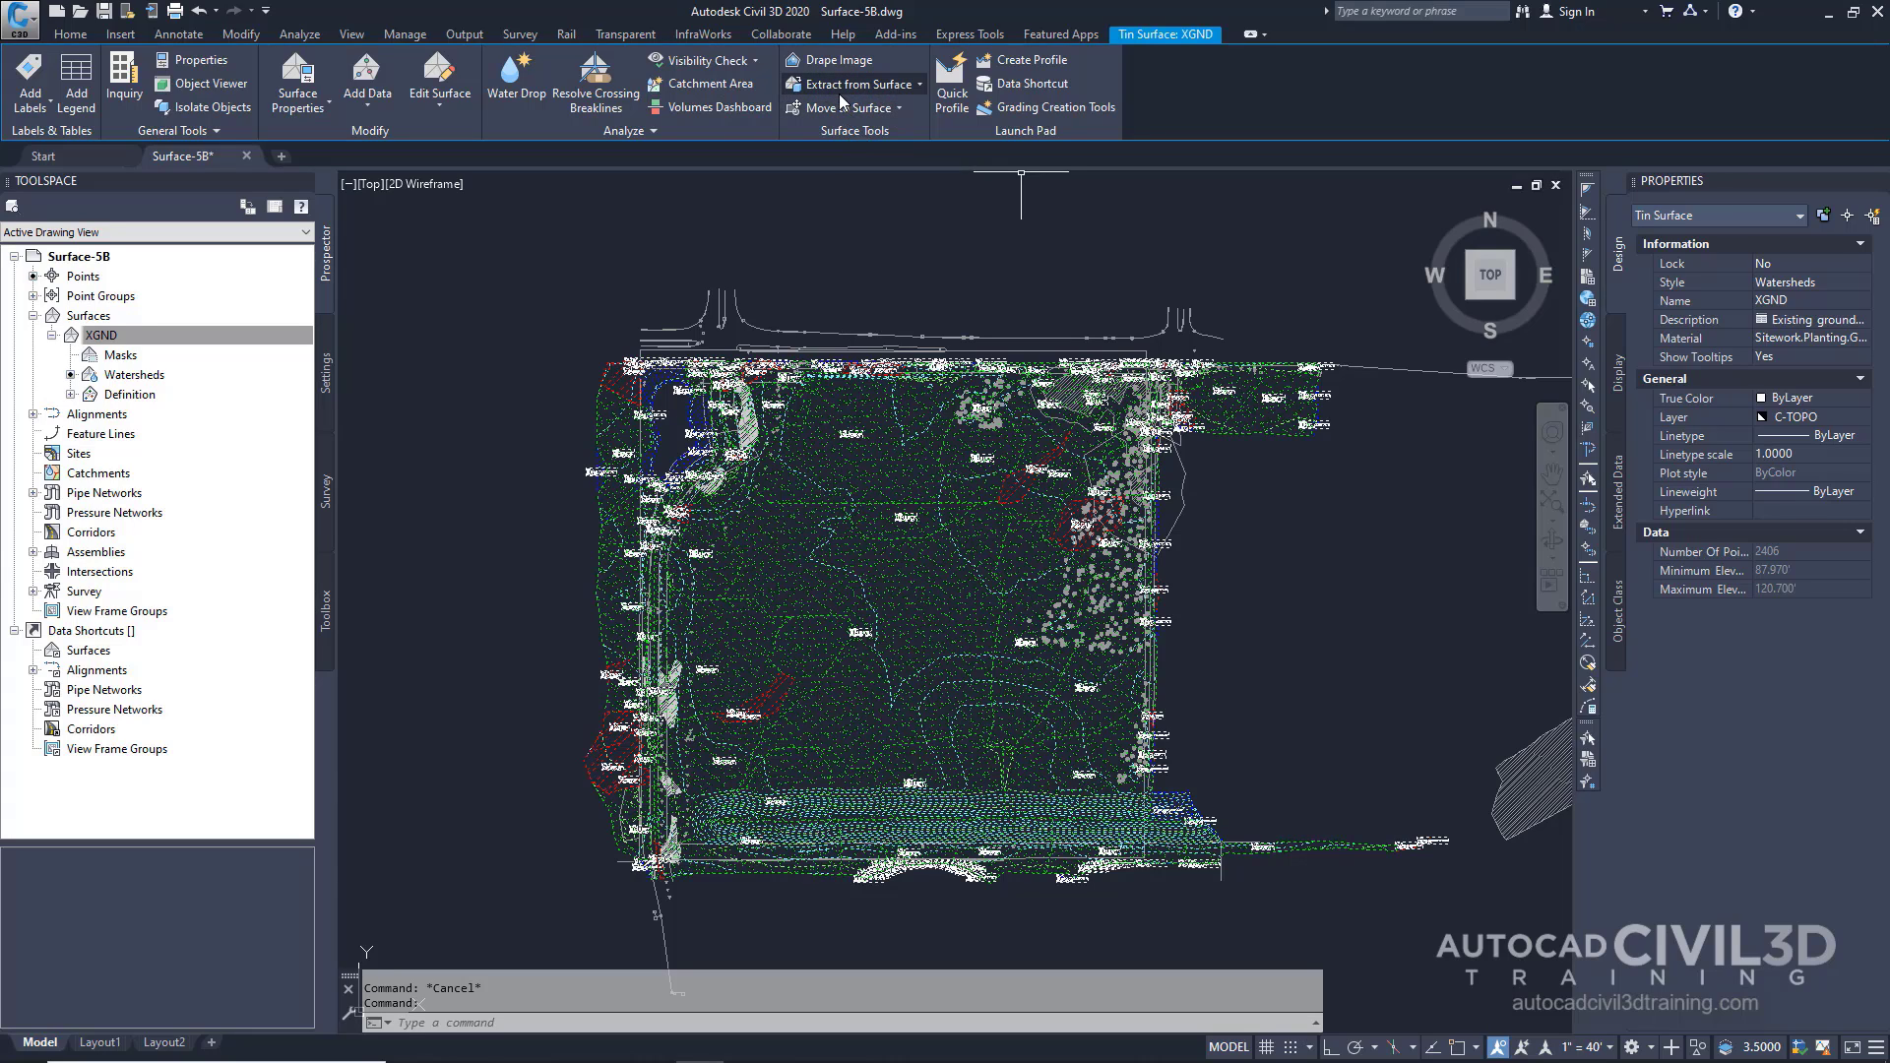
left_click(921, 86)
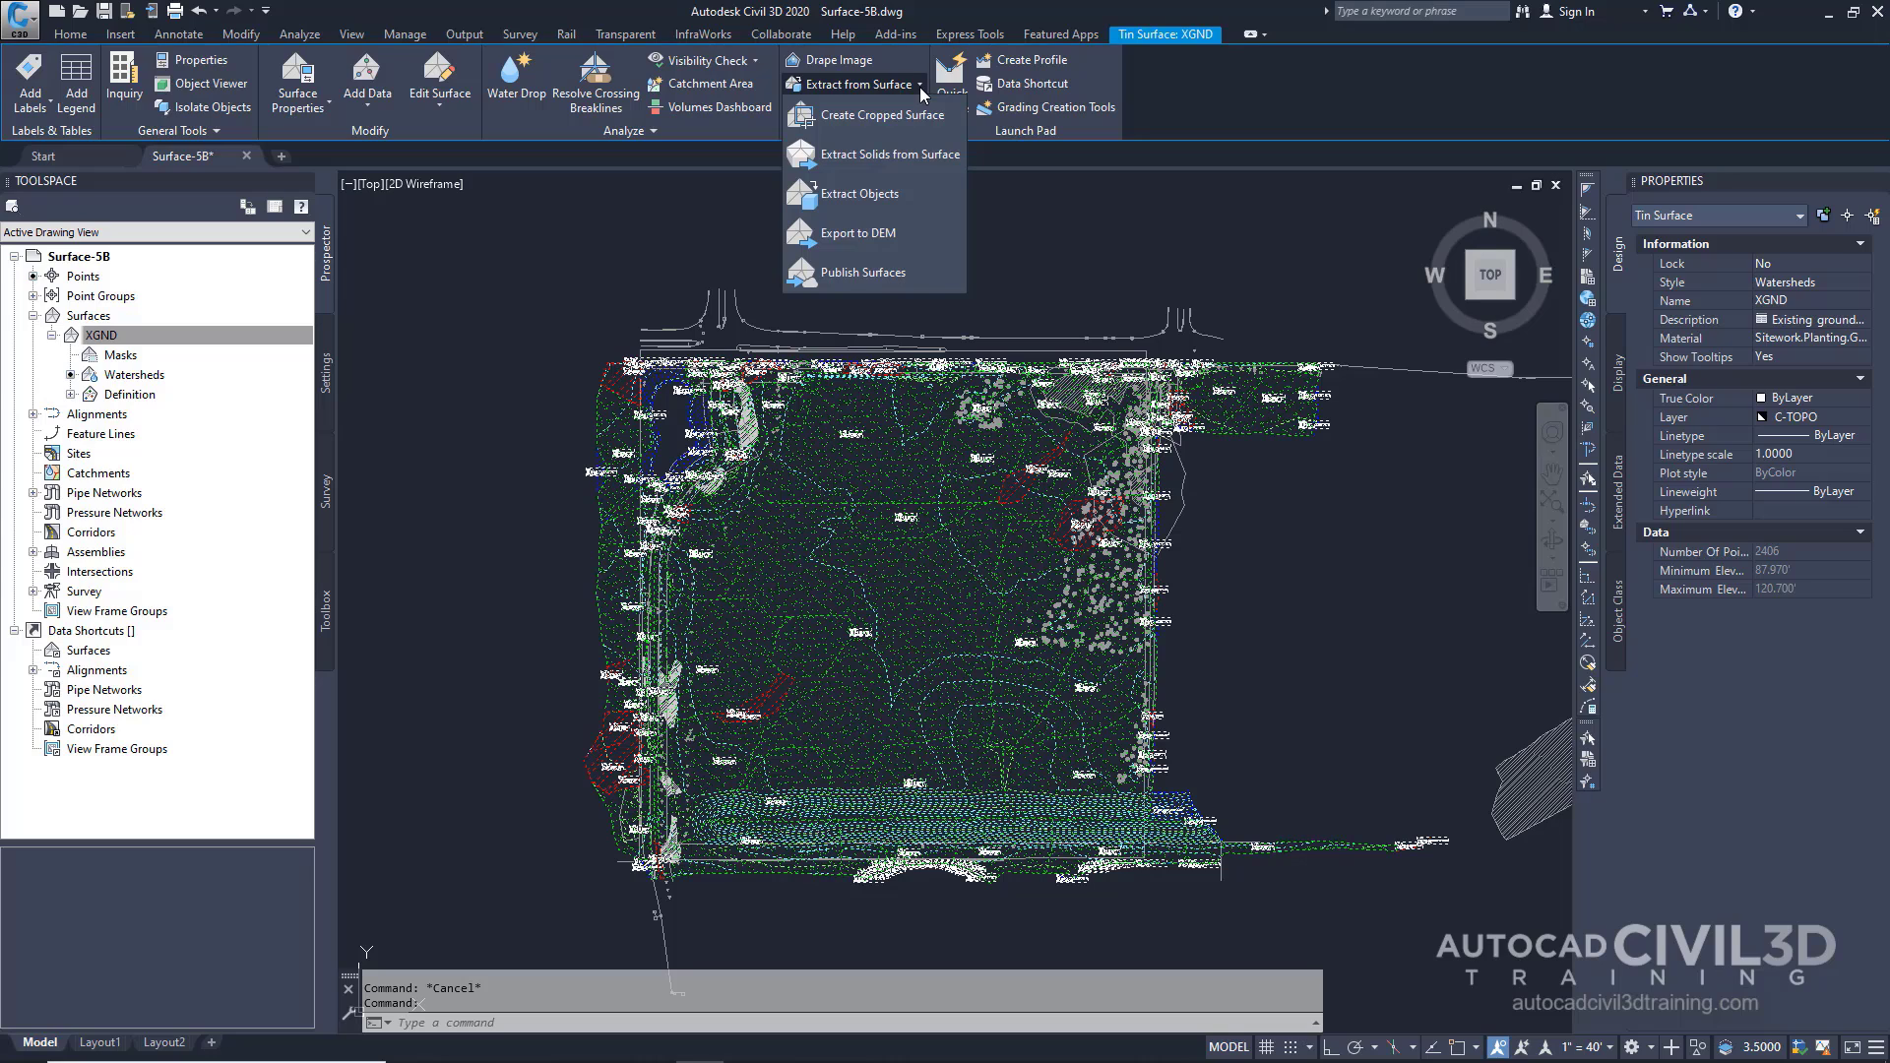
left_click(896, 195)
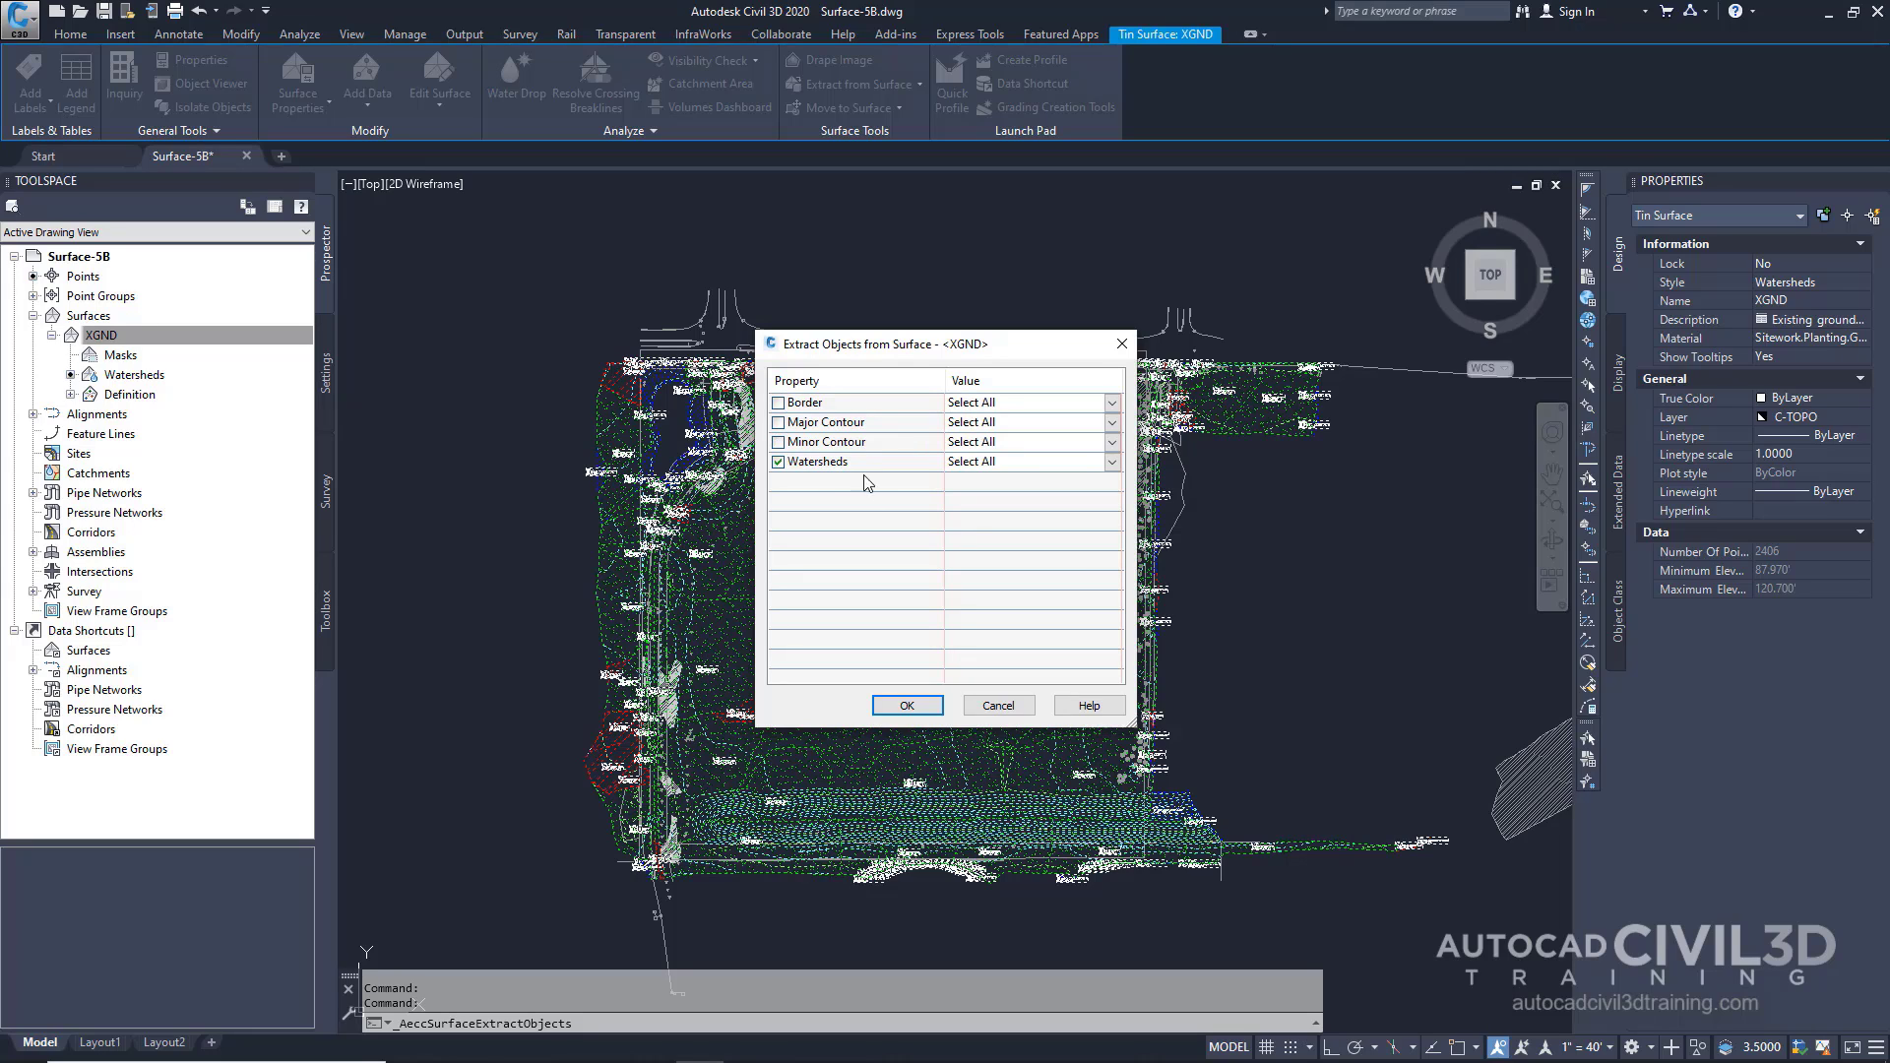
left_click(934, 705)
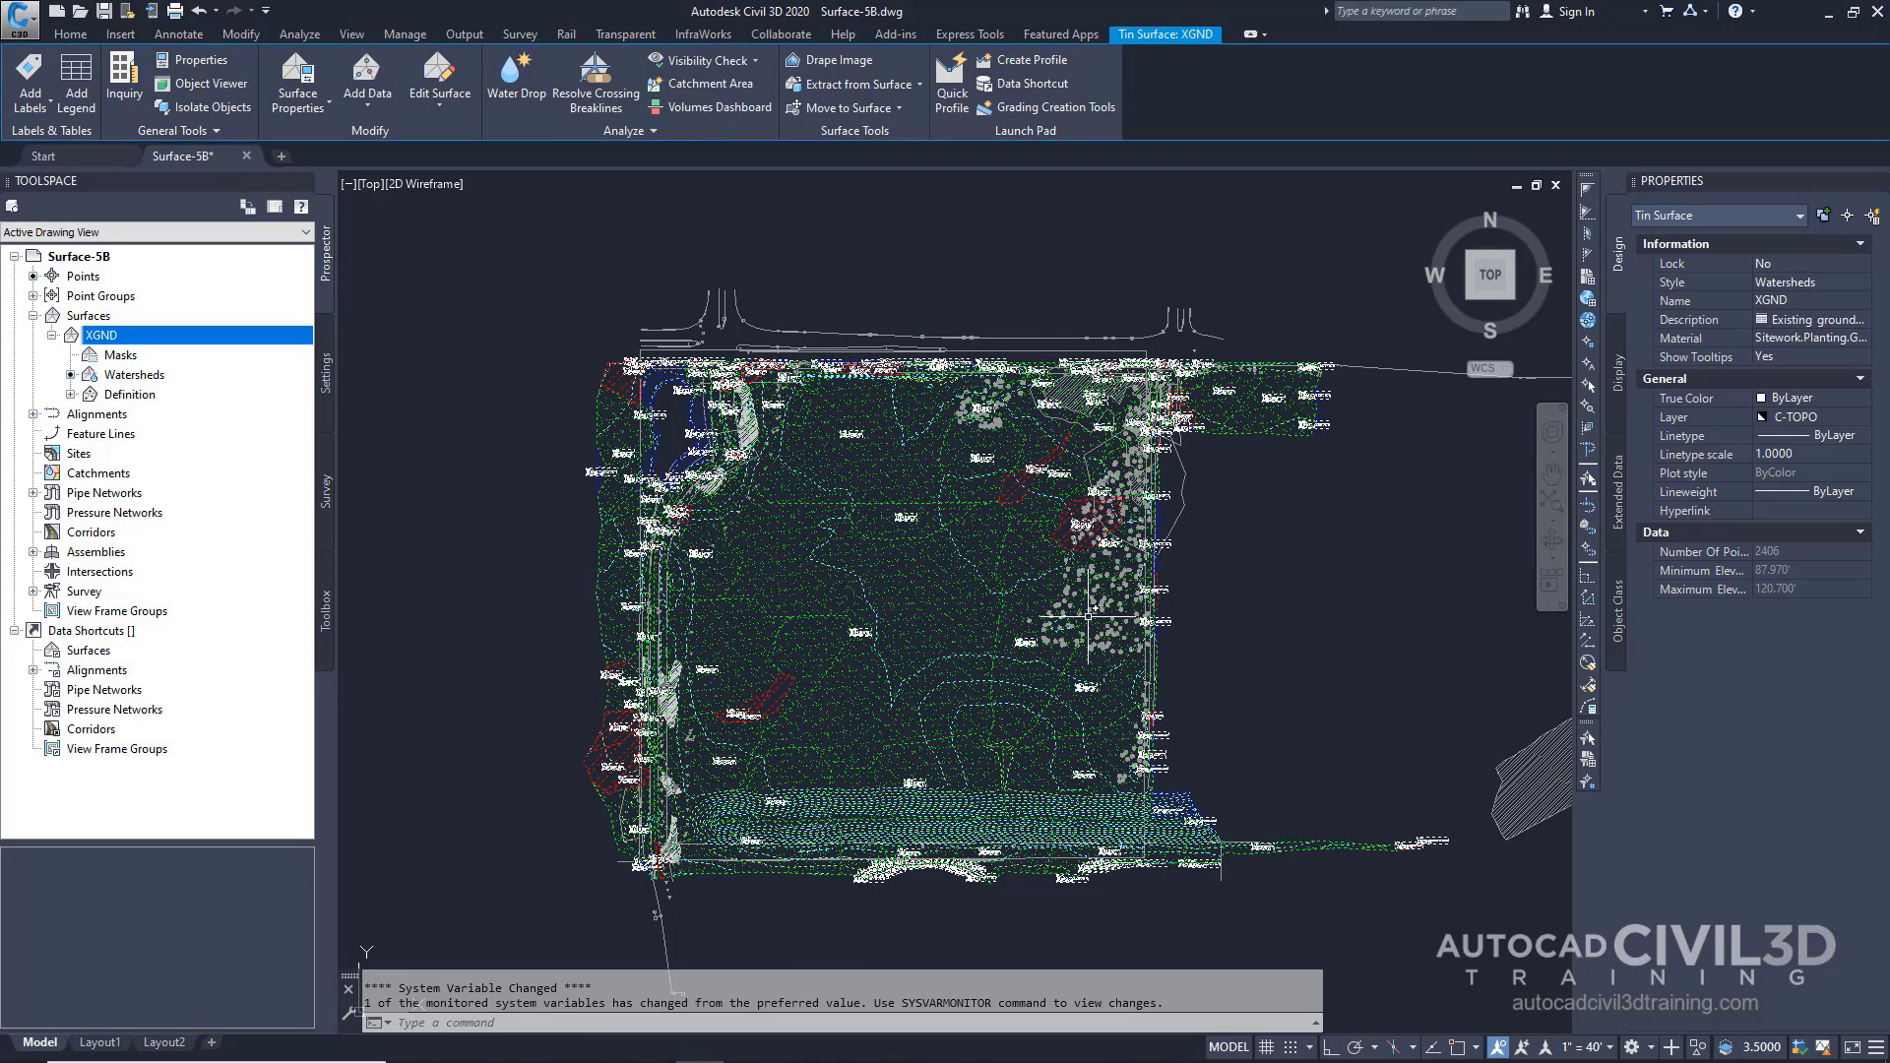
key("Escape")
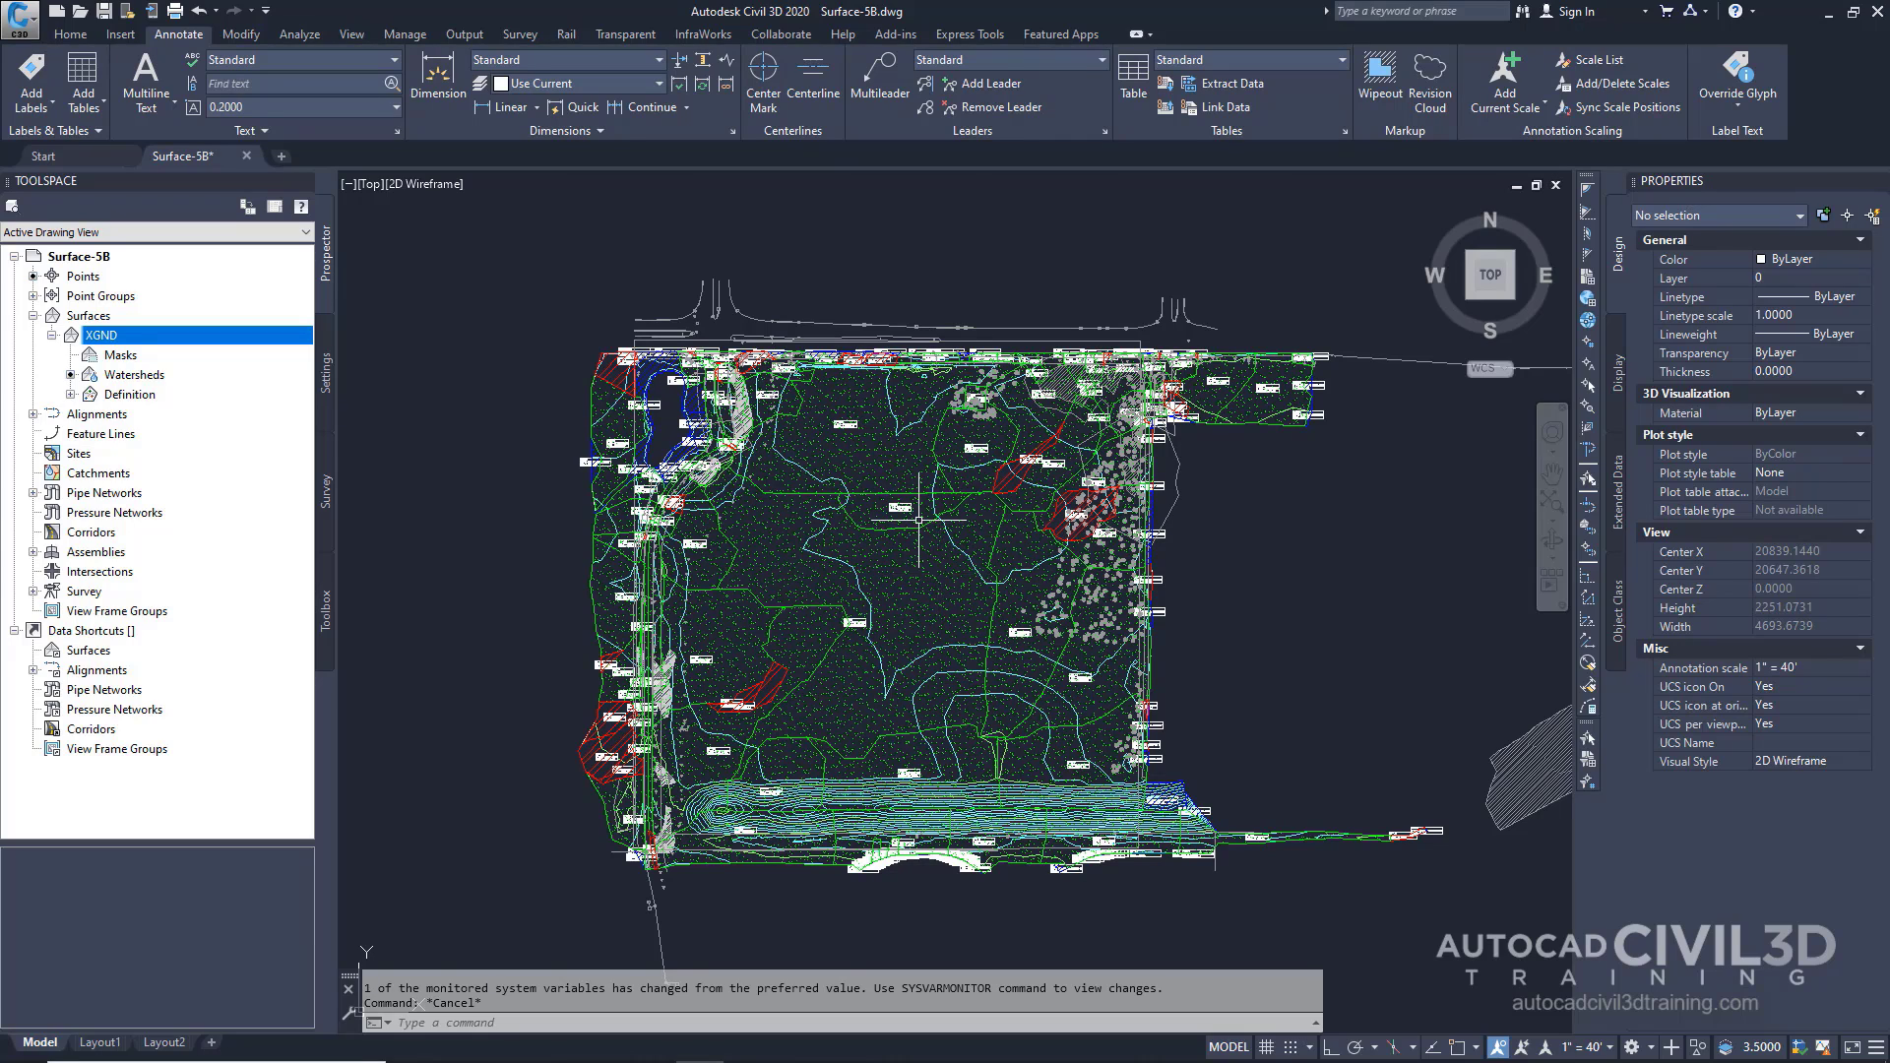
- Select the extracted boundary around depression watershed 156 and inspect its object type and properties
scroll(937, 536, "up", 8)
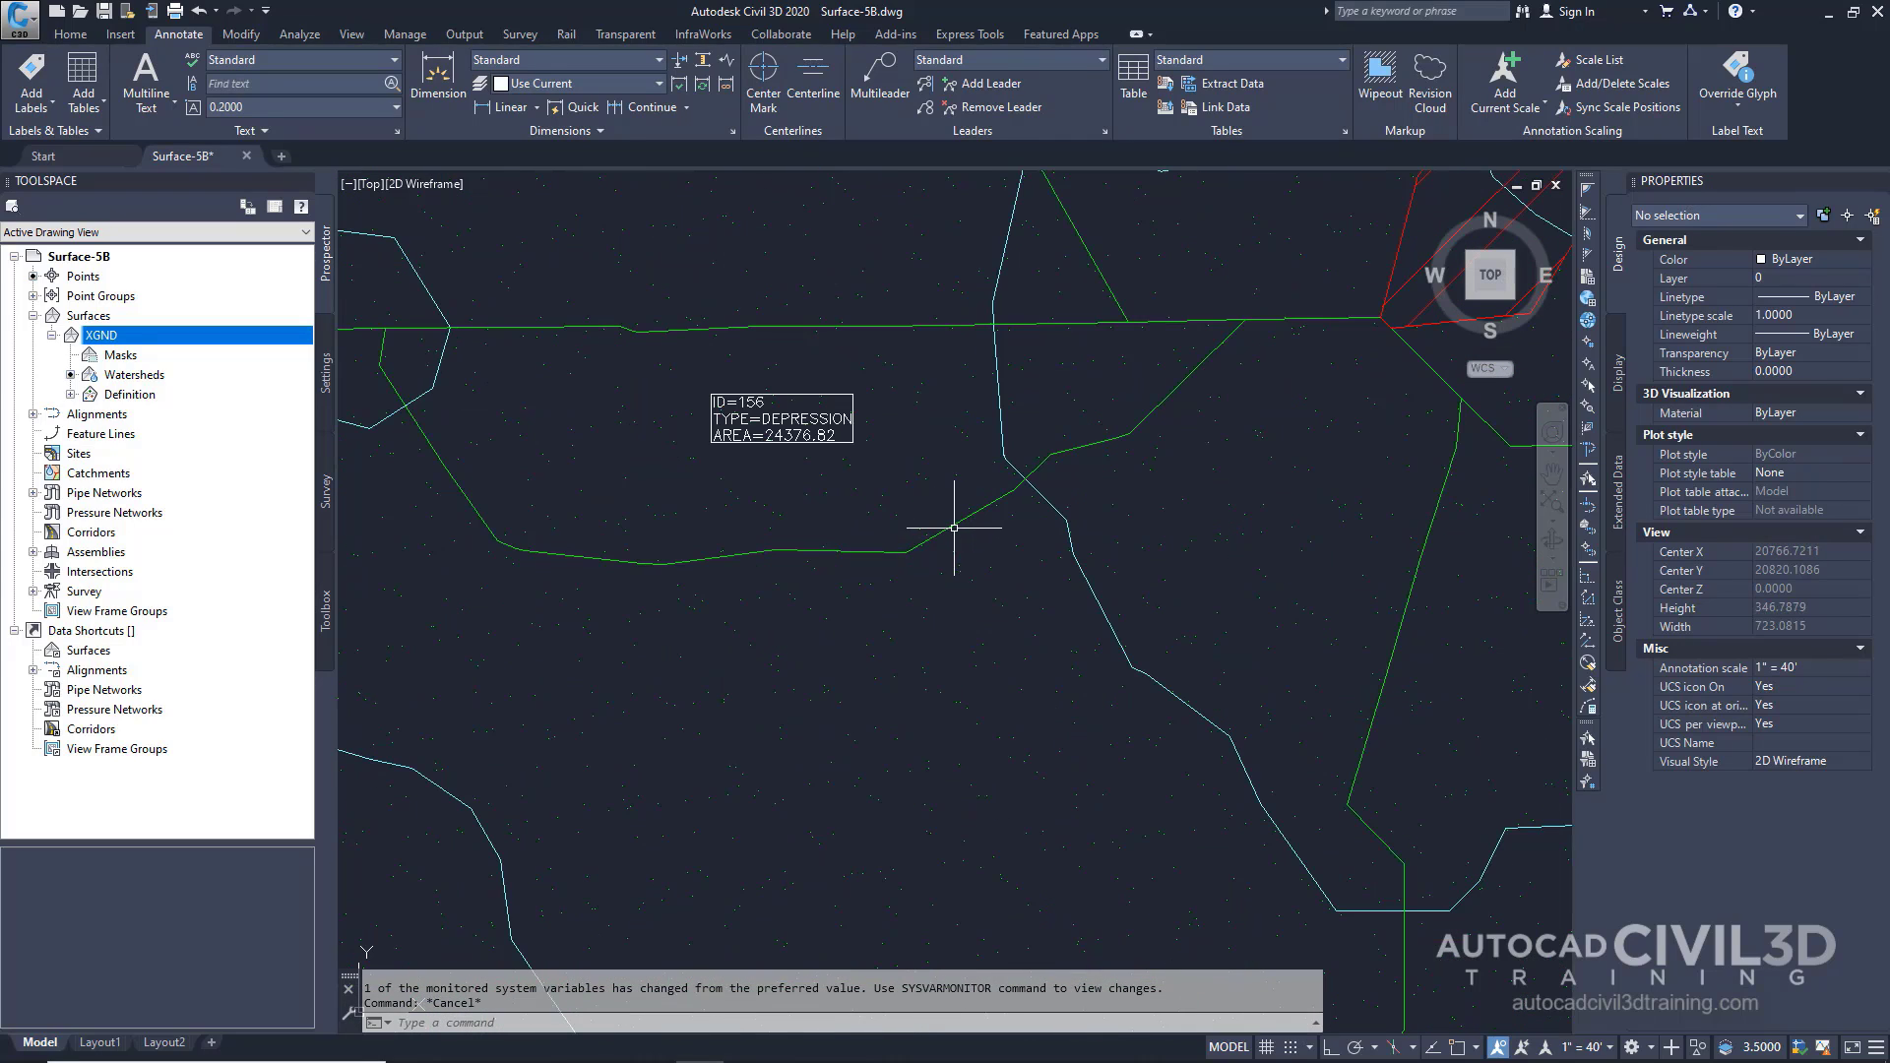
left_click(950, 528)
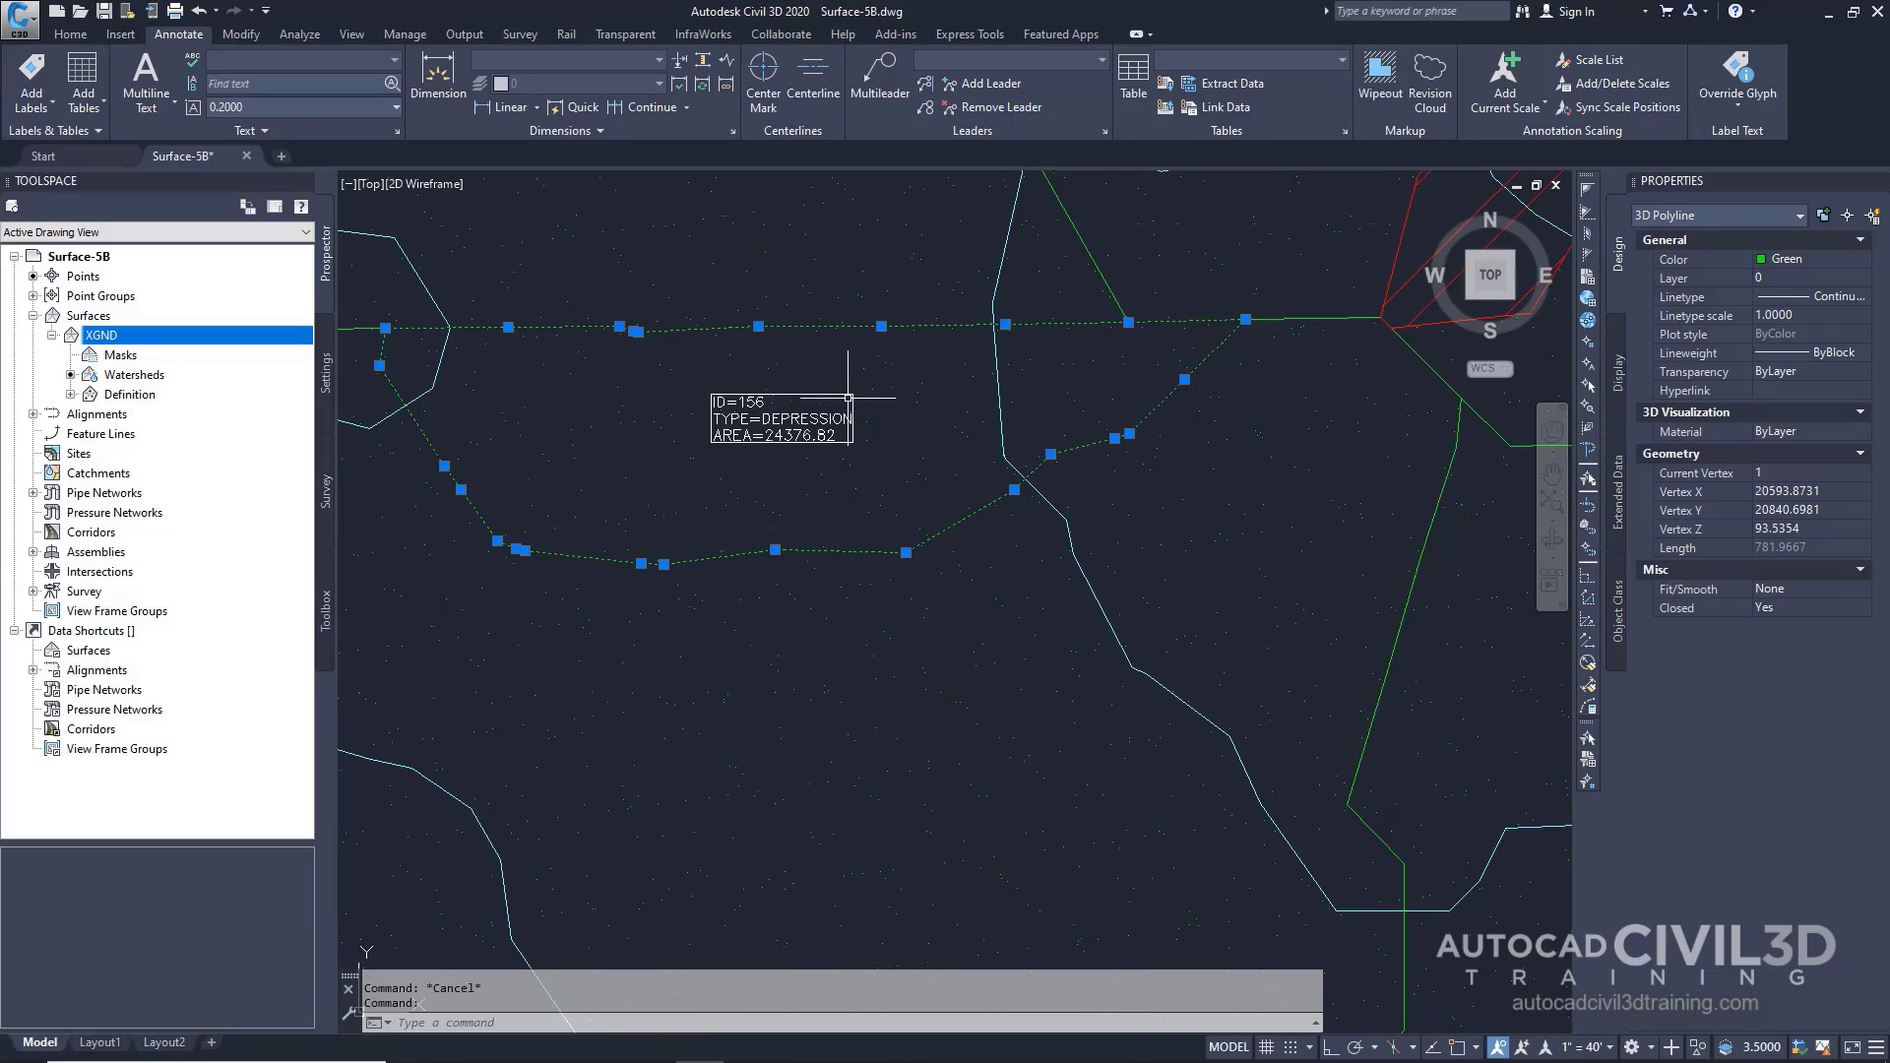
scroll(852, 401, "down", 6)
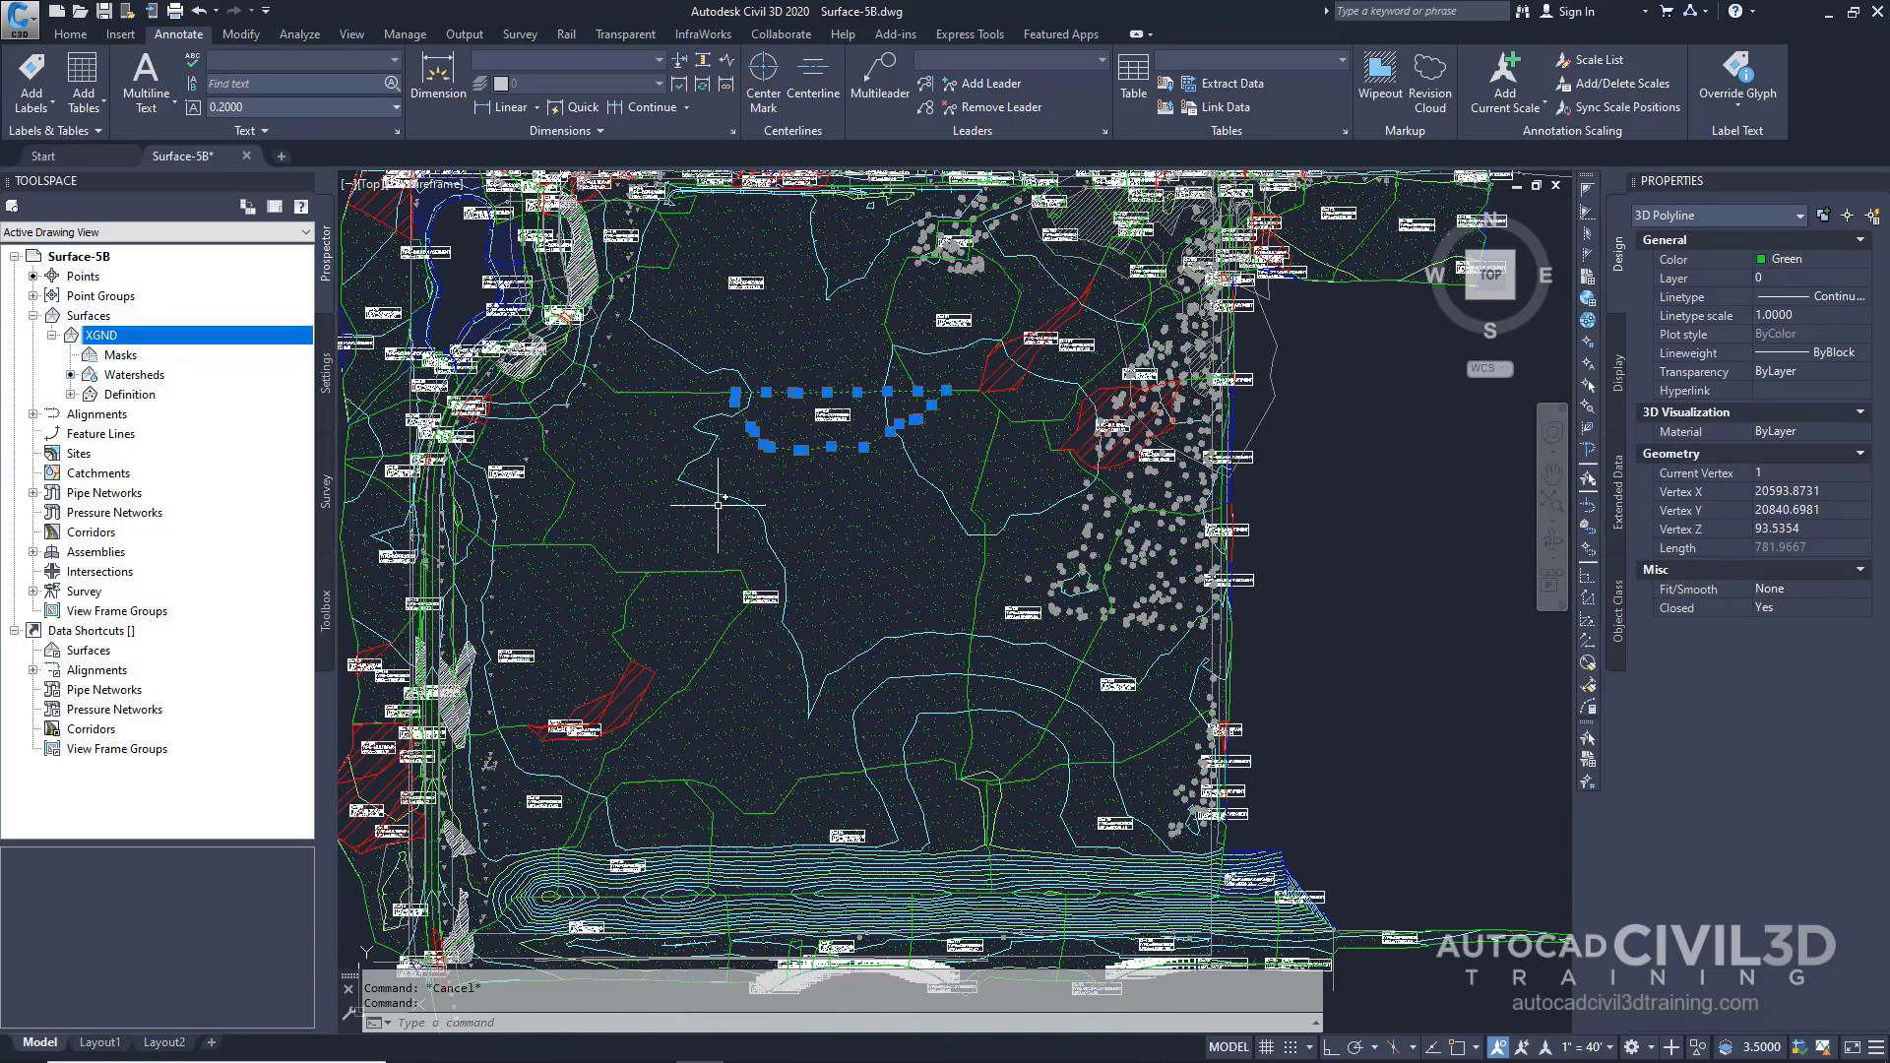
scroll(662, 601, "up", 2)
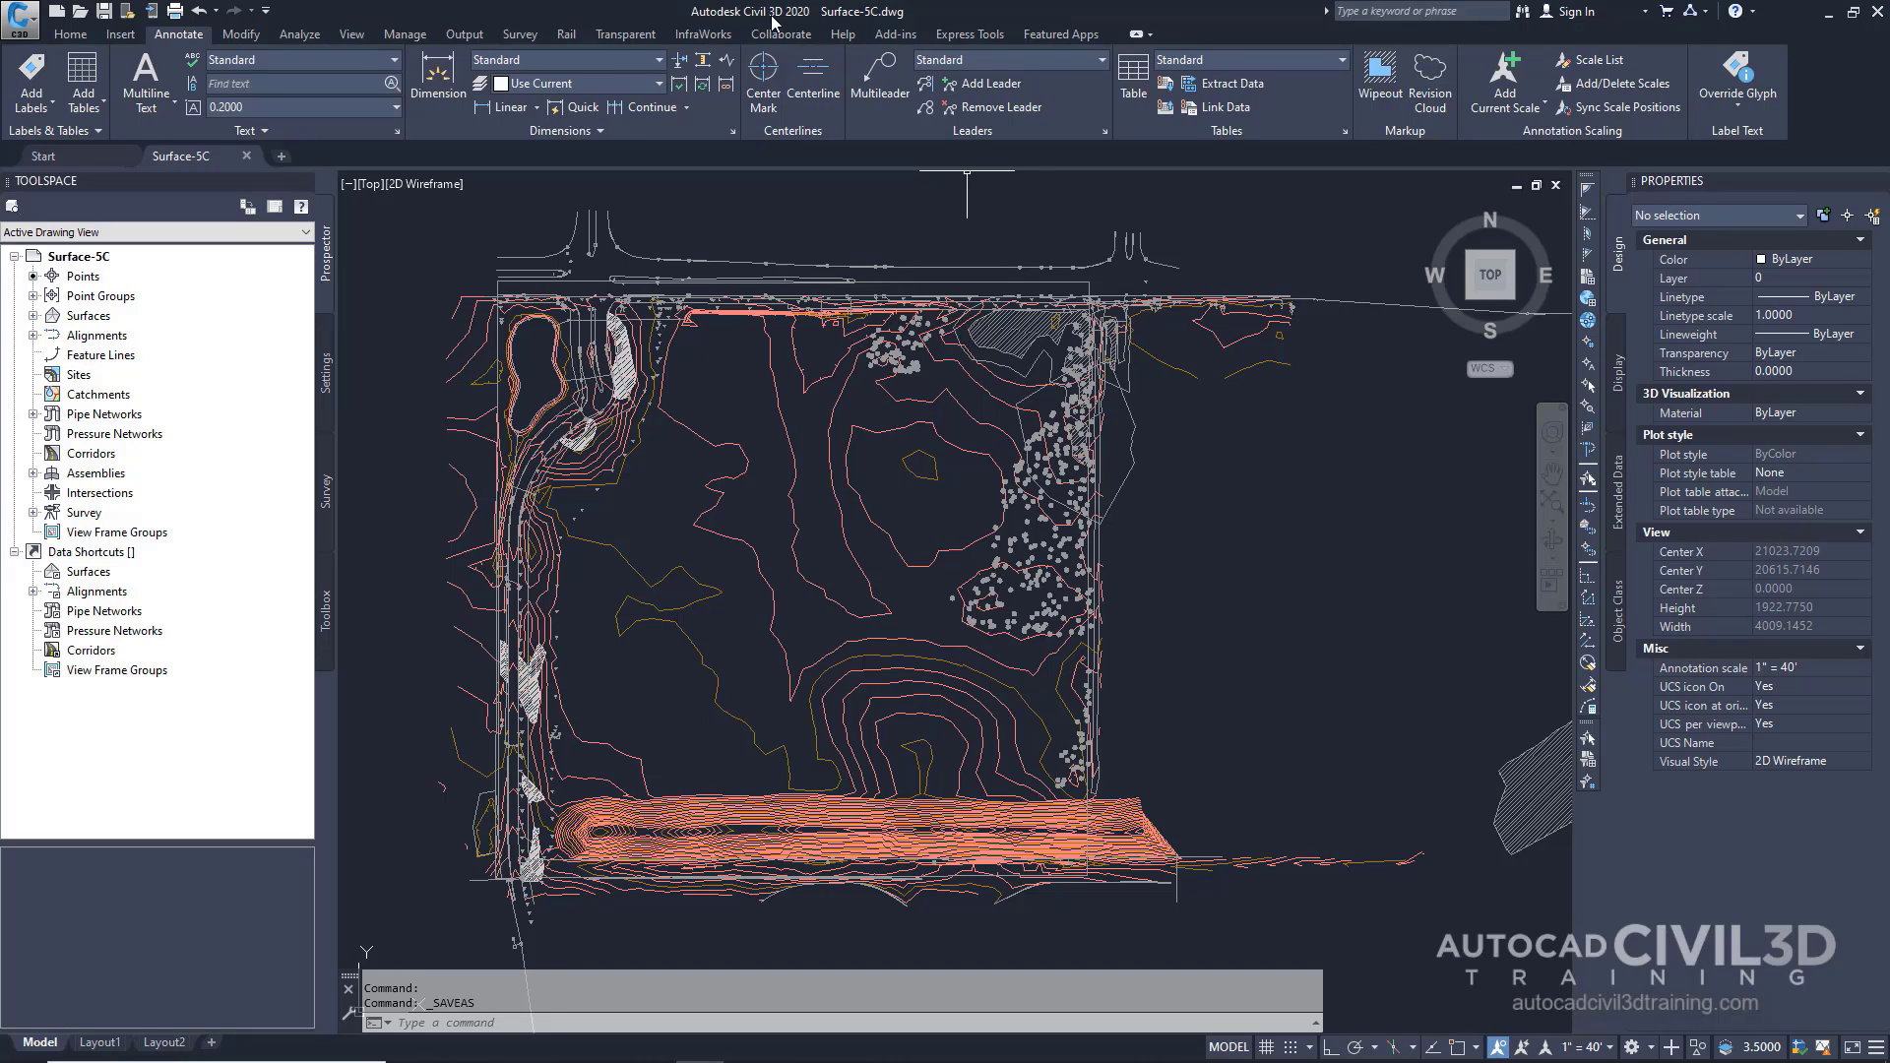
- Start a Water Drop analysis on the XGND surface with the path layer set to C-TOPO-WDRP and 2D polyline paths
left_click(297, 35)
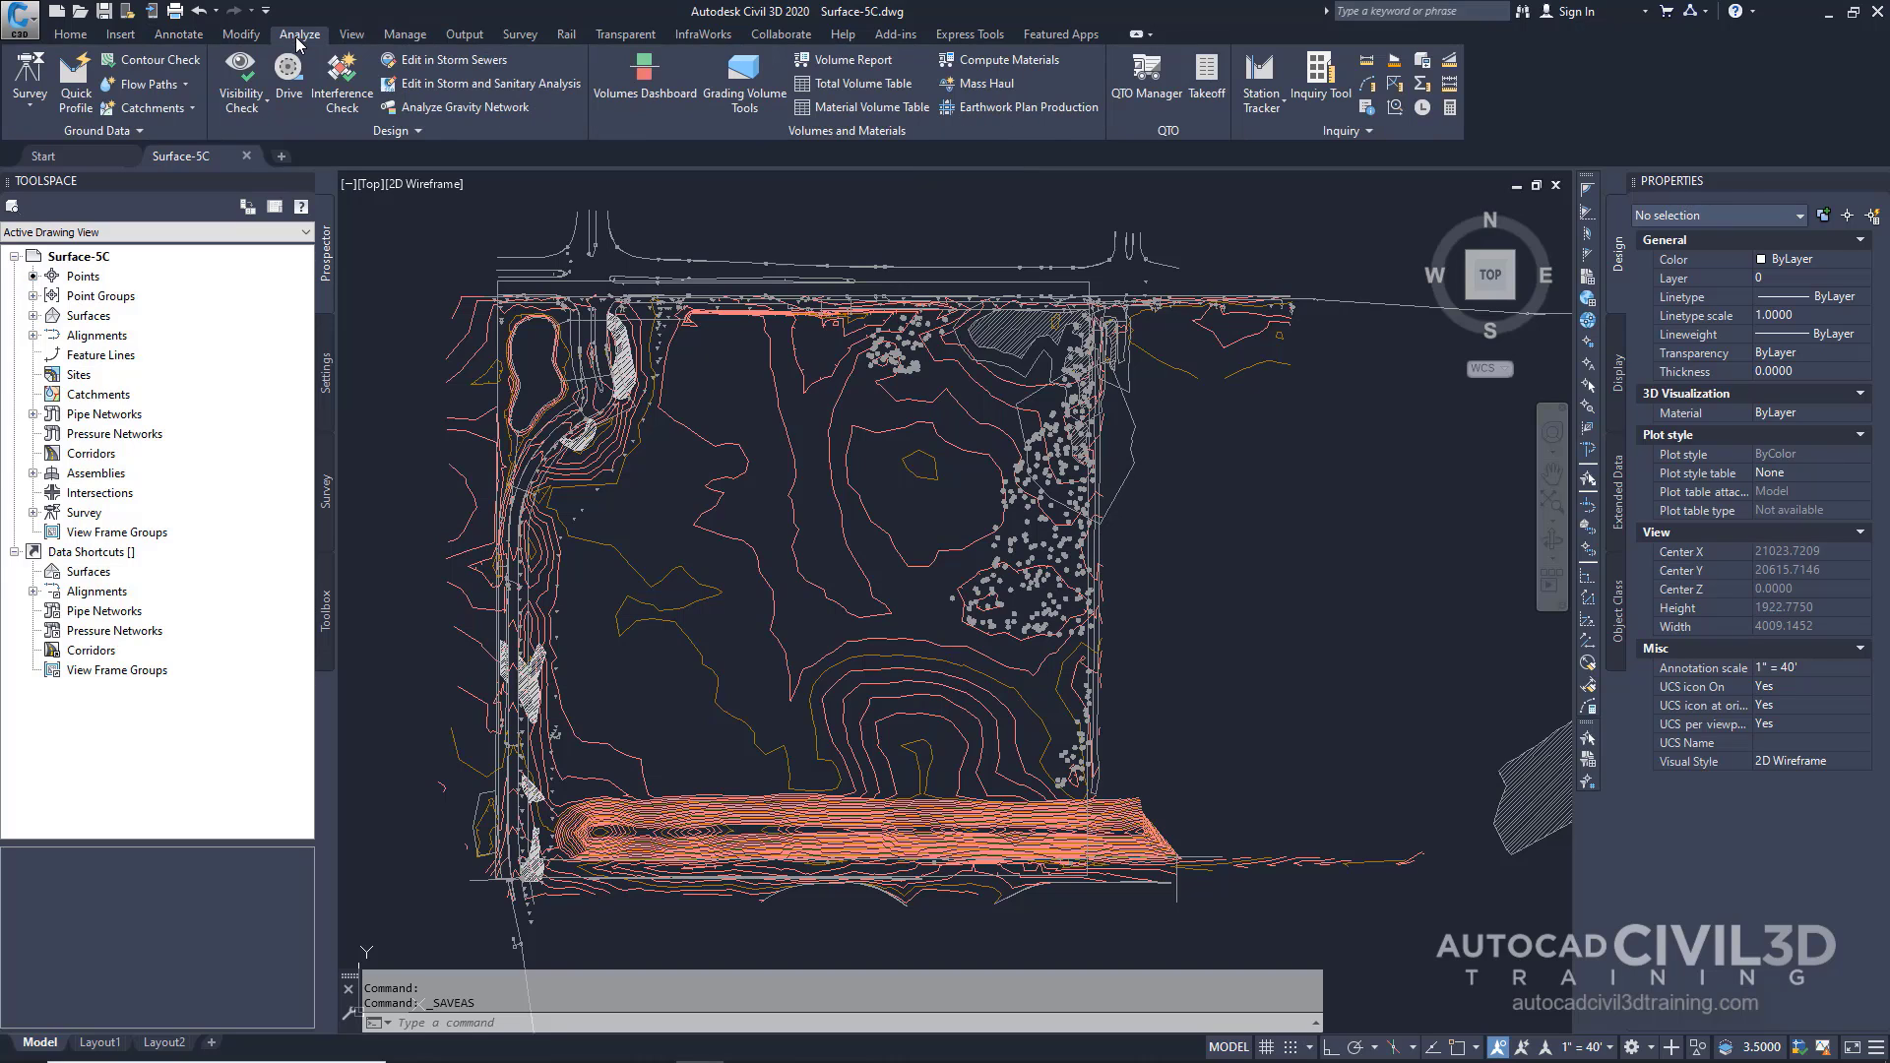
left_click(185, 85)
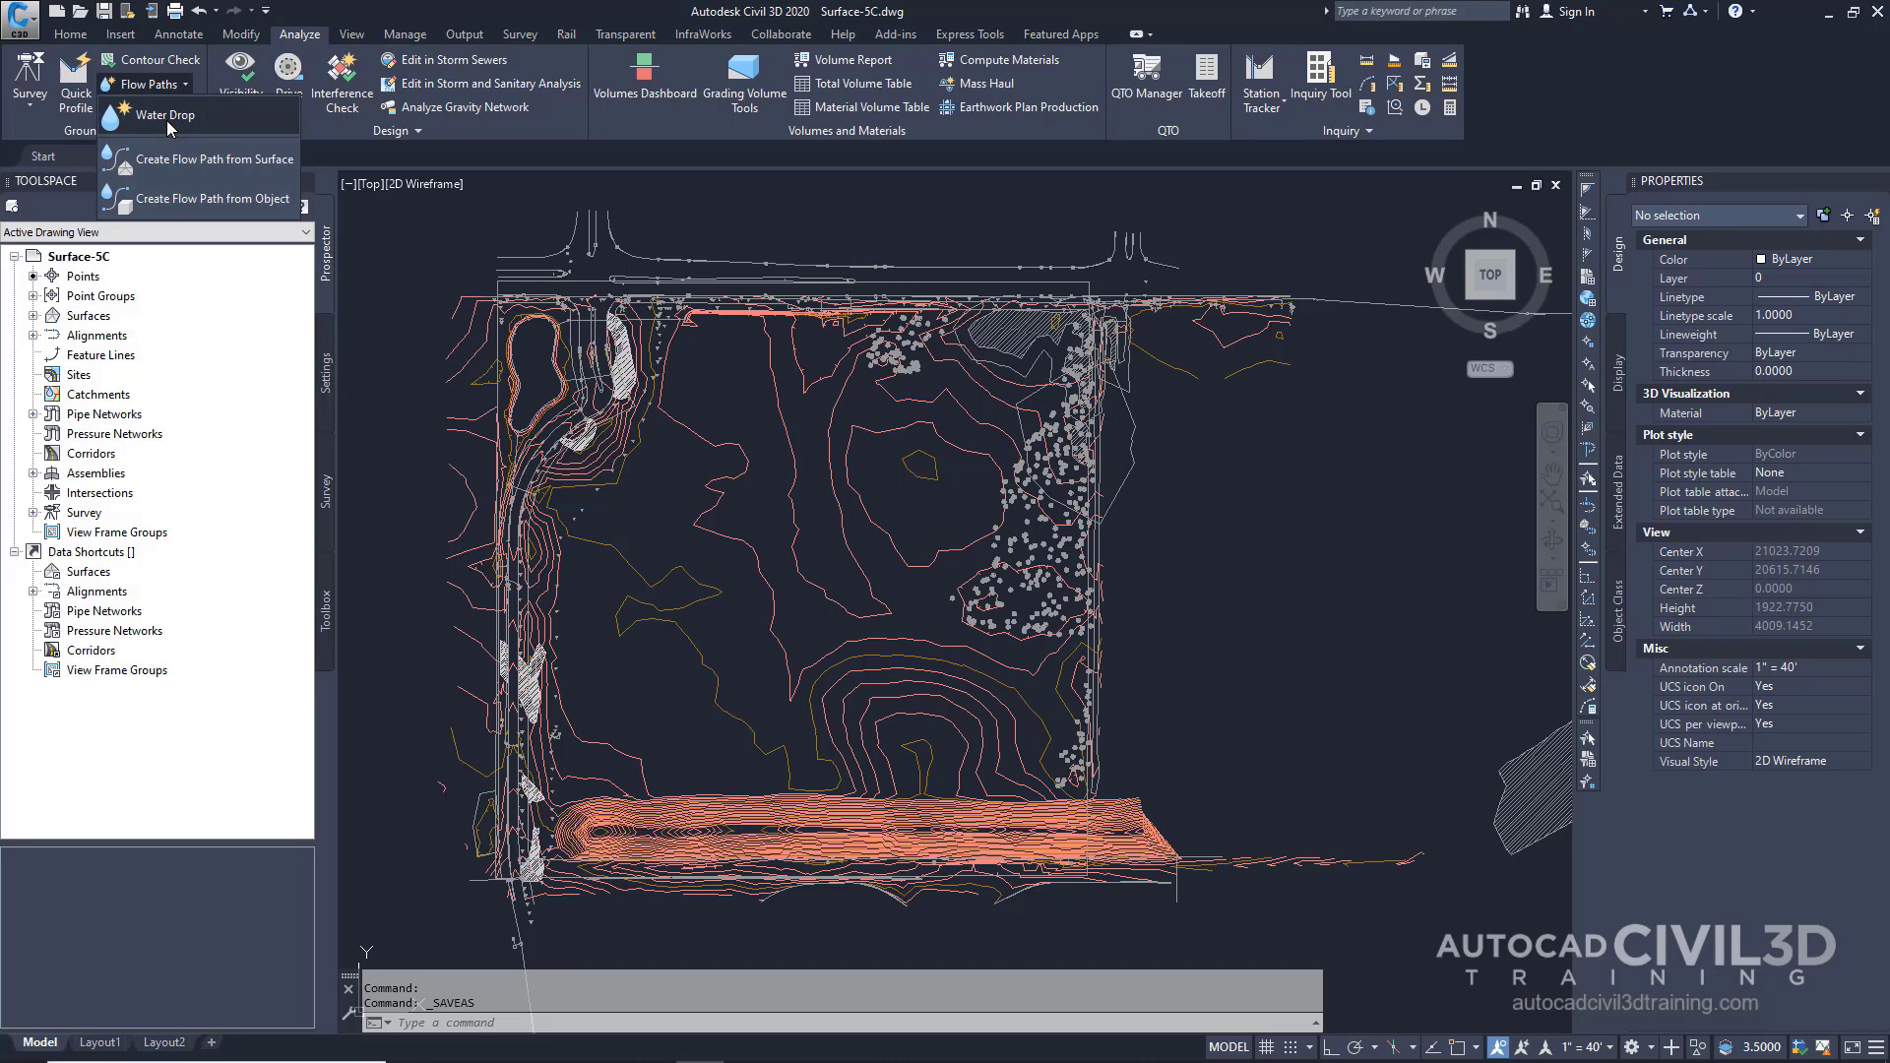
left_click(168, 120)
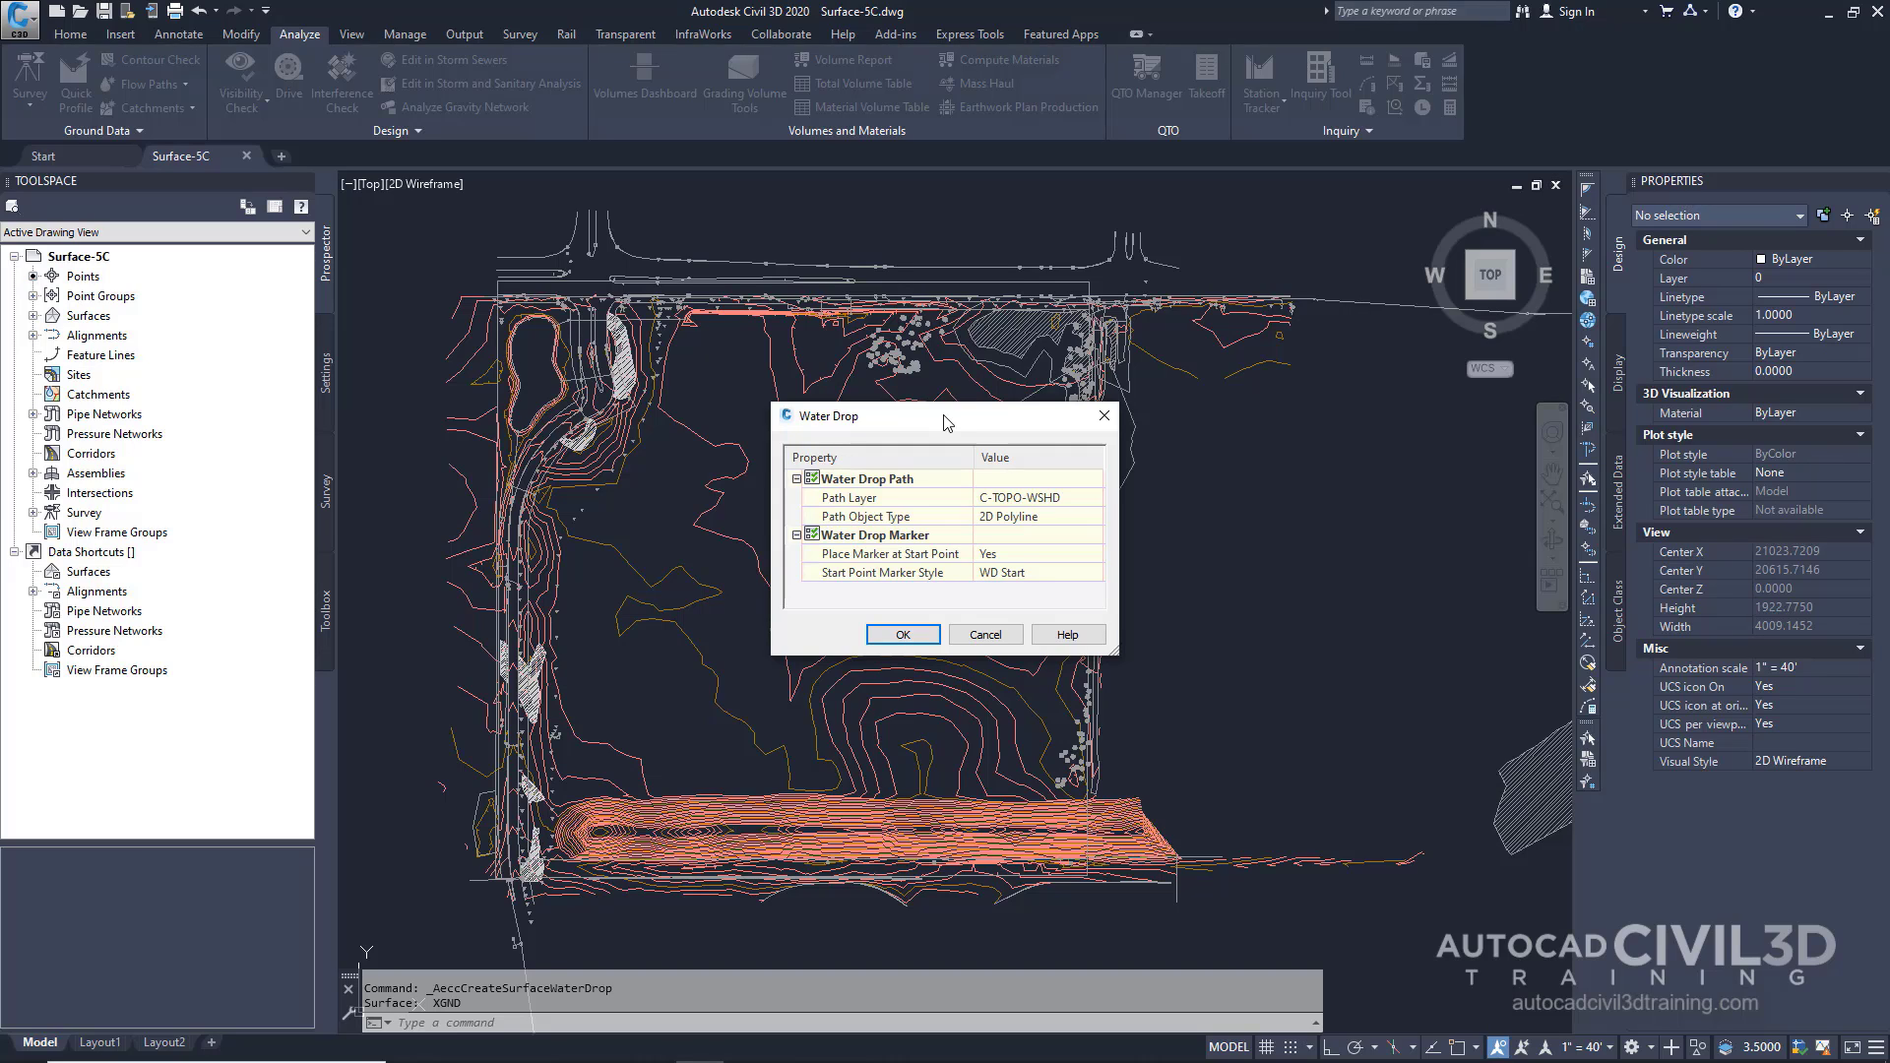
left_click(1057, 502)
left_click(1094, 499)
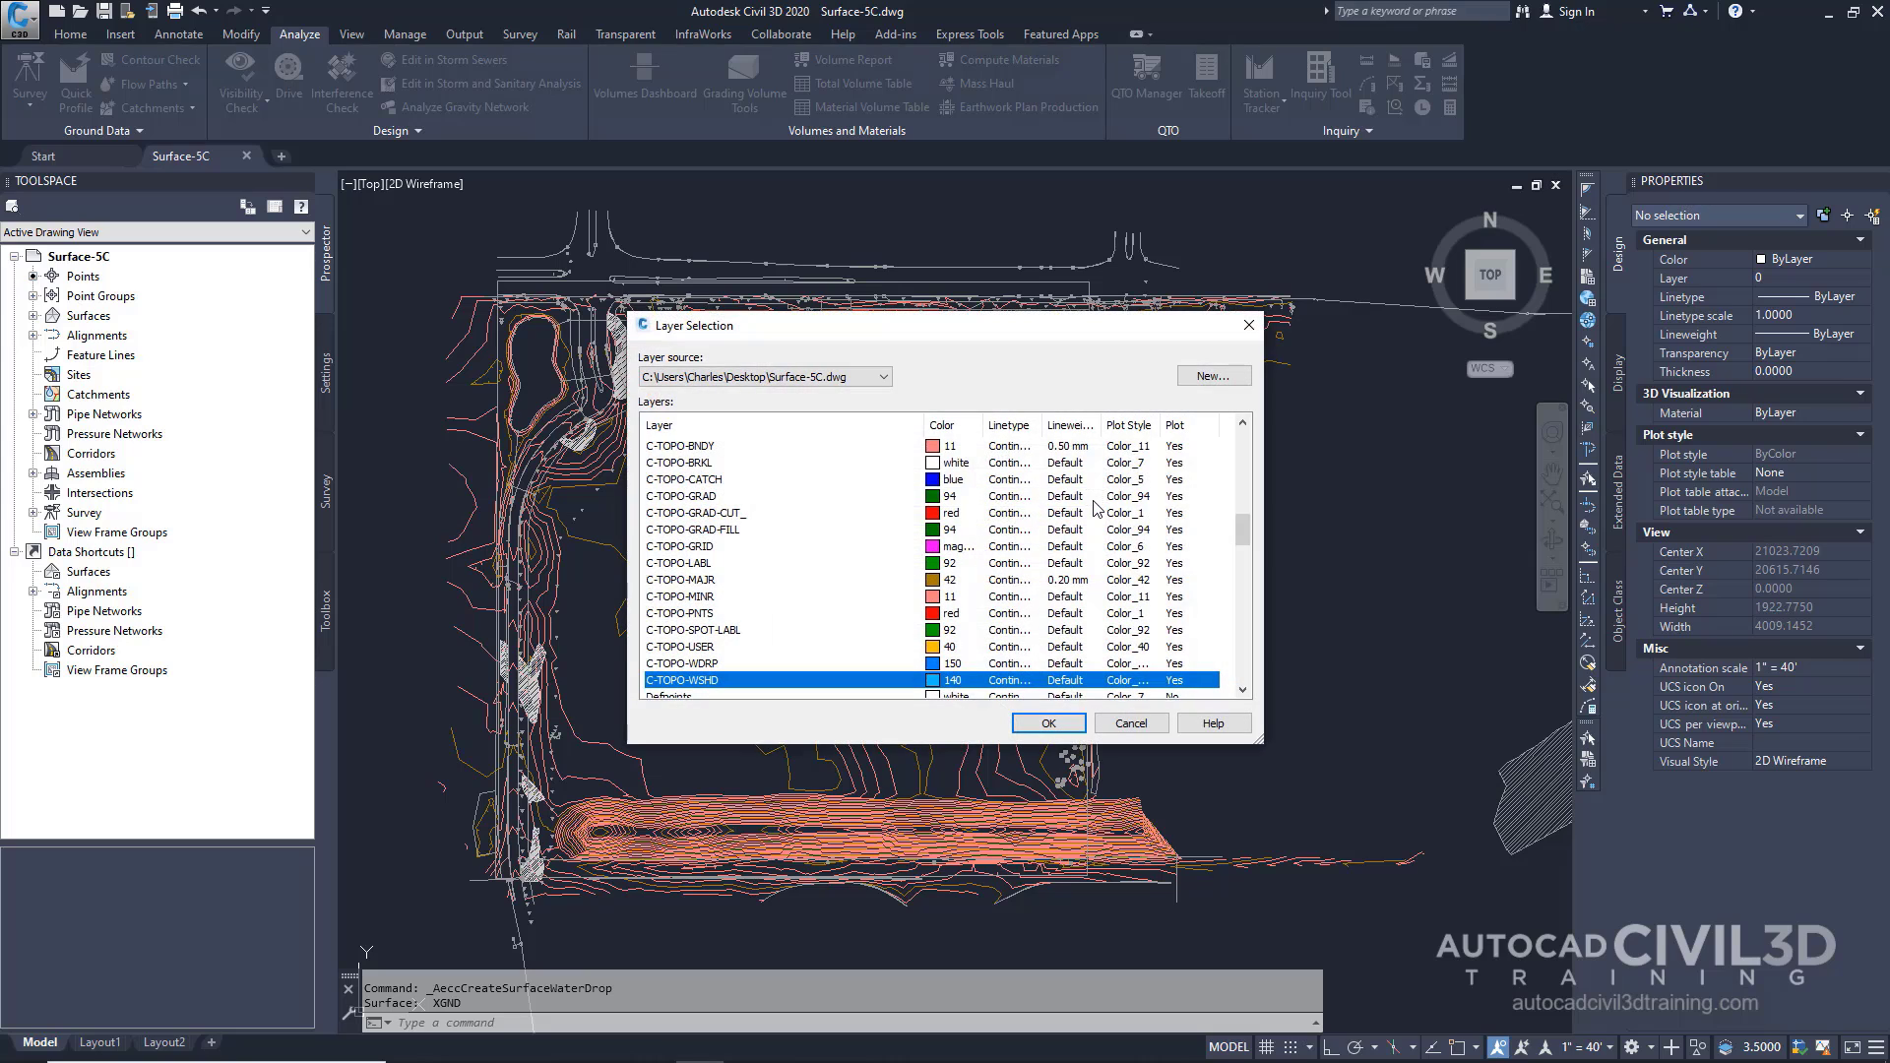
left_click(699, 664)
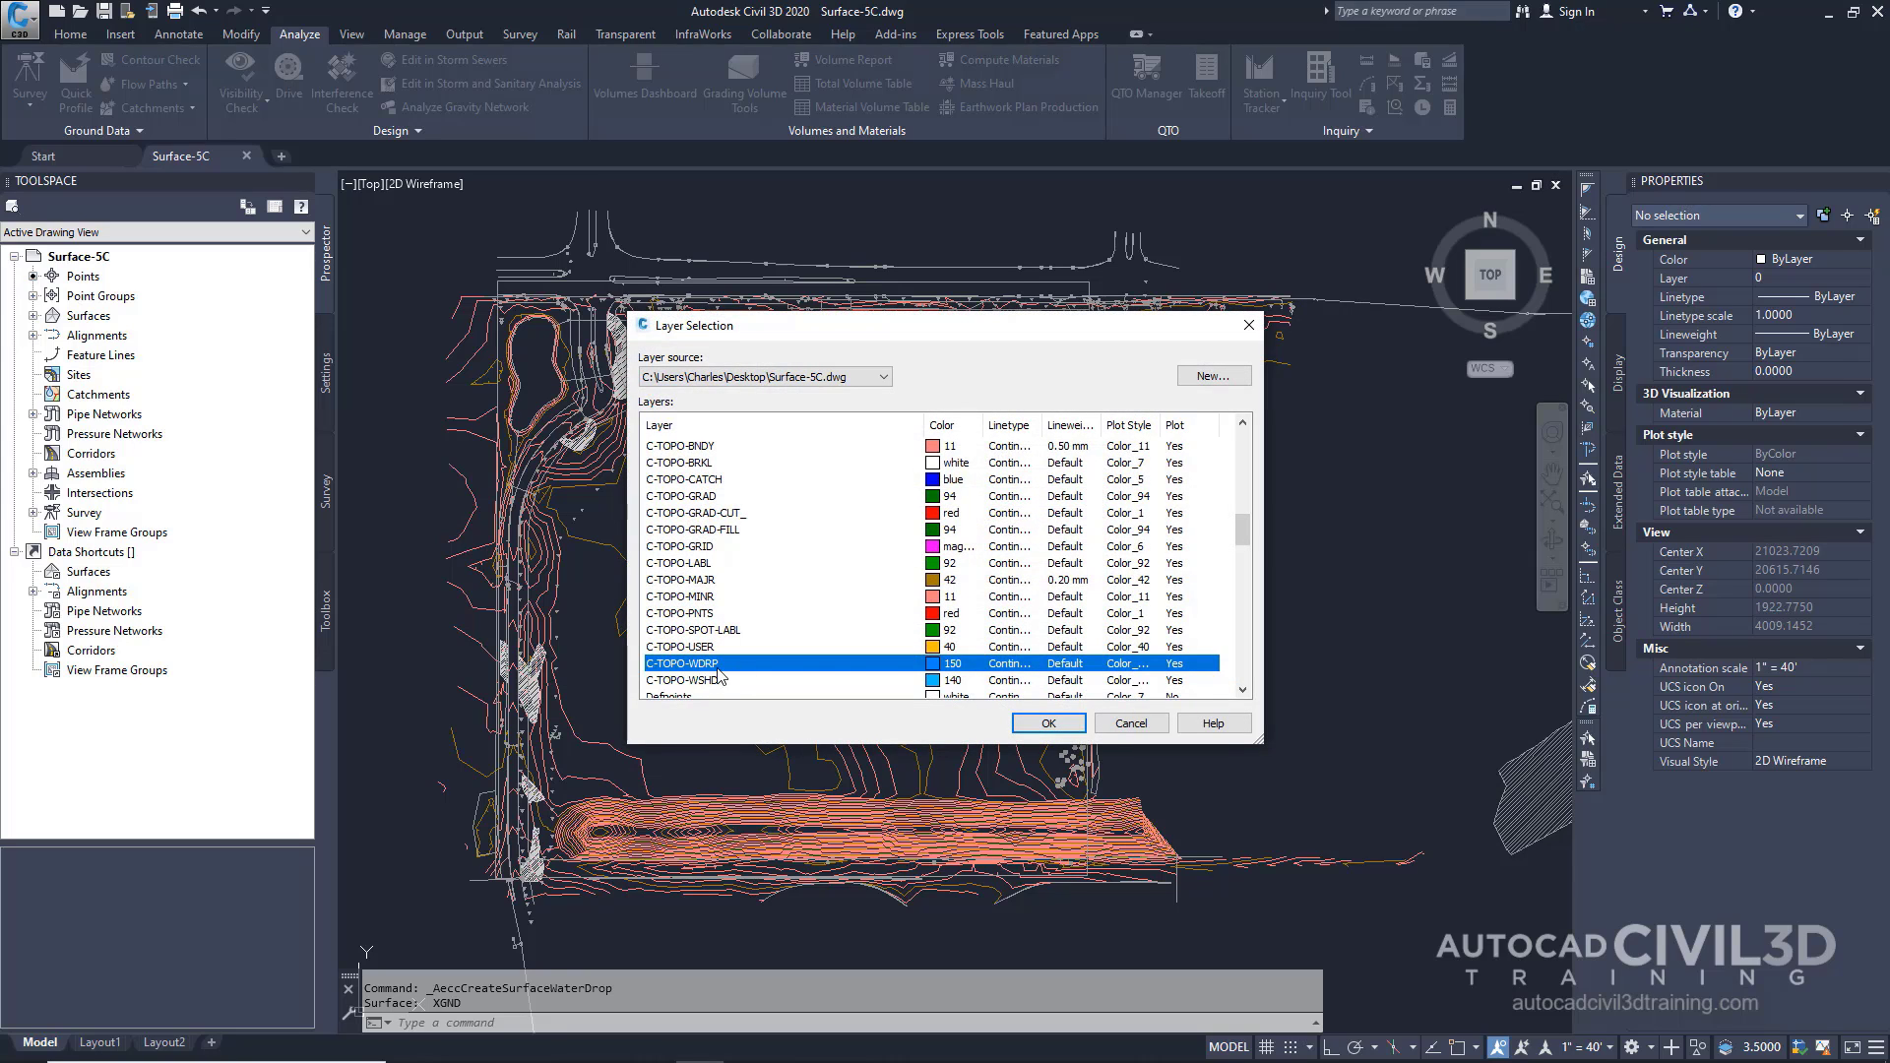
left_click(1047, 724)
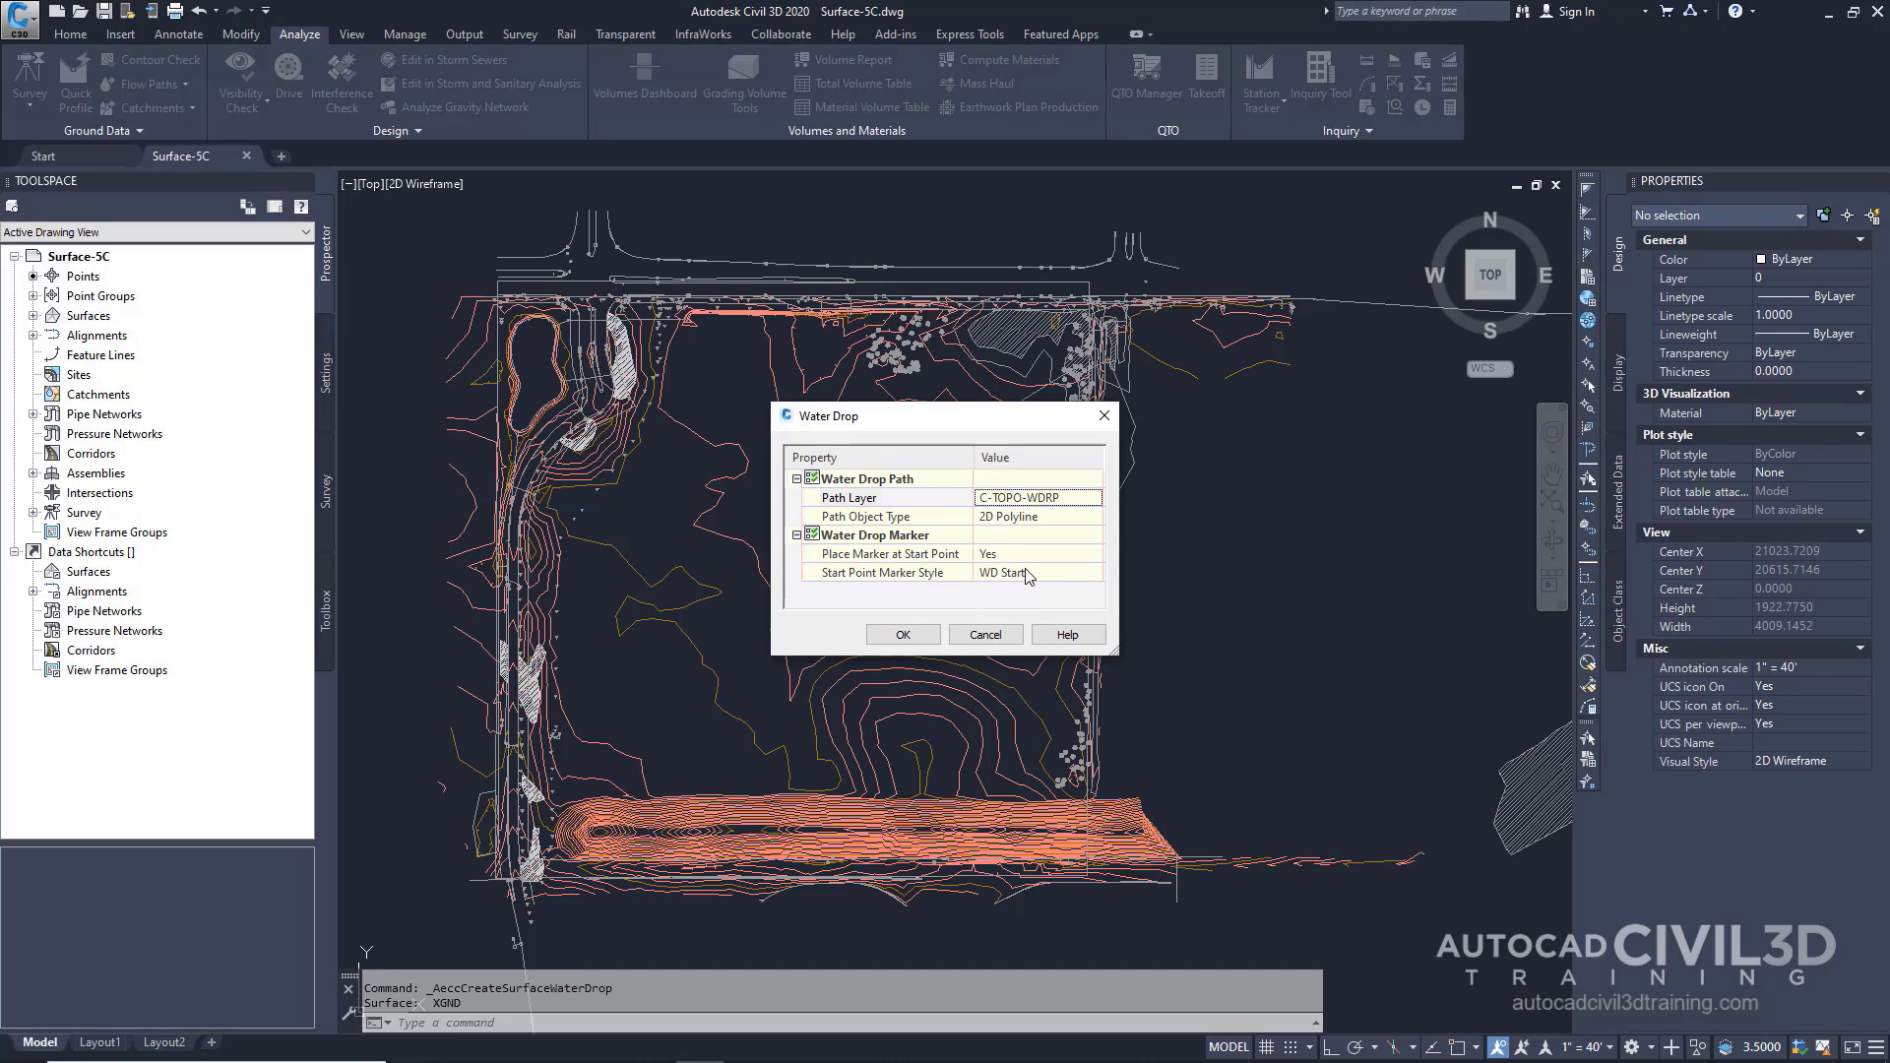
left_click(933, 631)
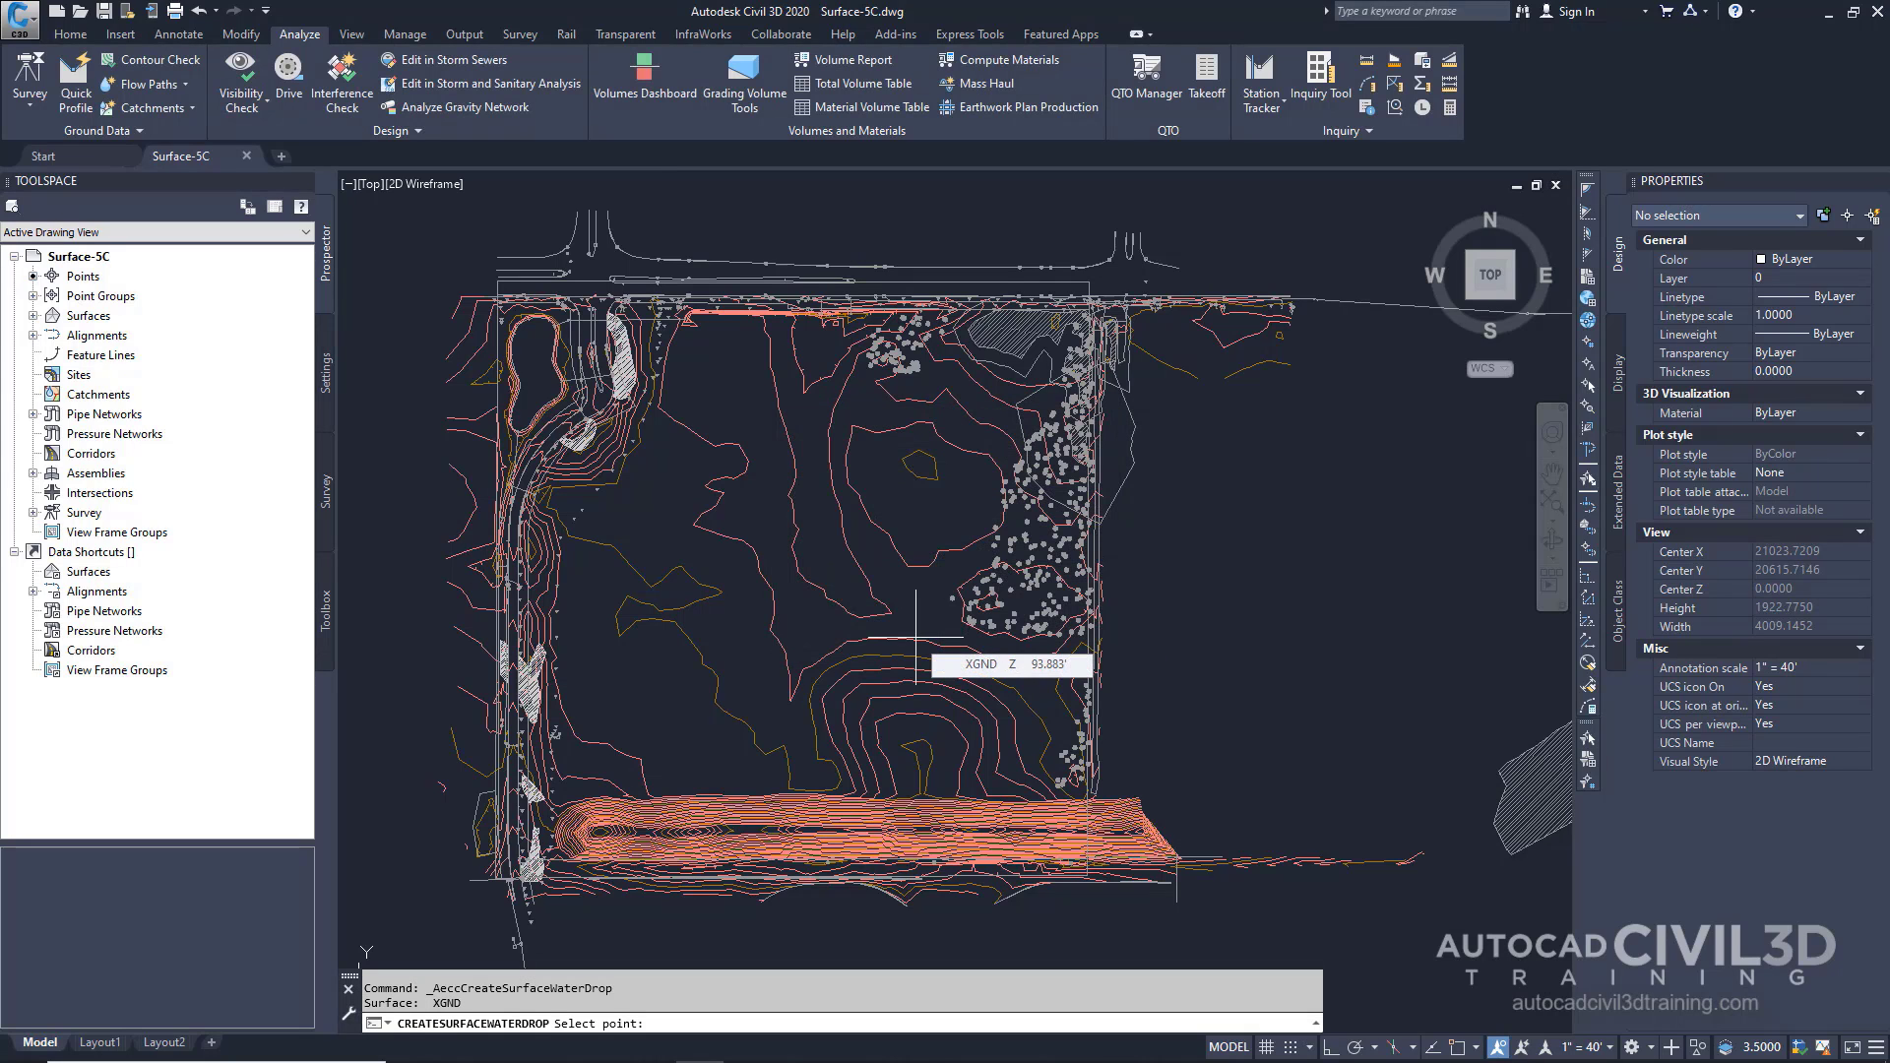
- Place ten water drop start points around the small enclosed contours near the site's north edge and across the open ground southwest of them
scroll(865, 462, "up", 4)
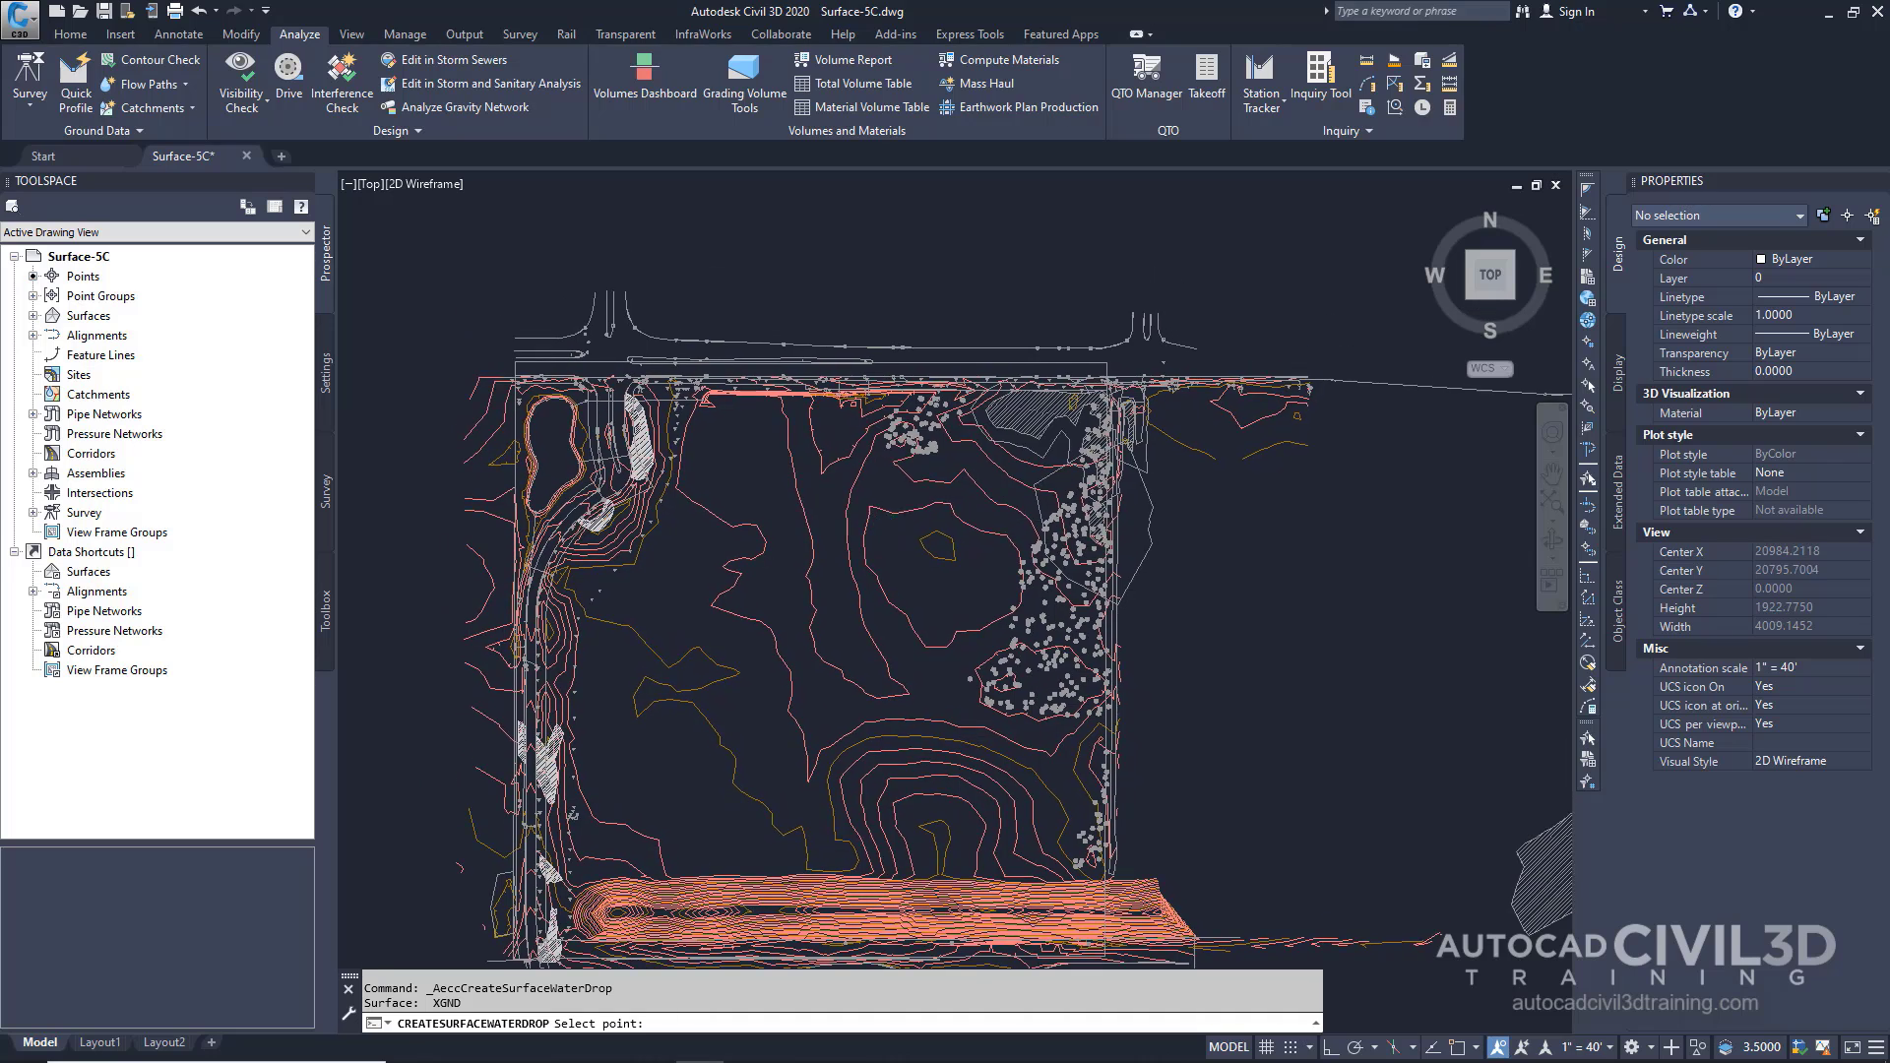
scroll(855, 459, "up", 2)
mouse_move(837, 475)
middle_mouse_down()
mouse_move(865, 515)
mouse_move(915, 532)
middle_mouse_up()
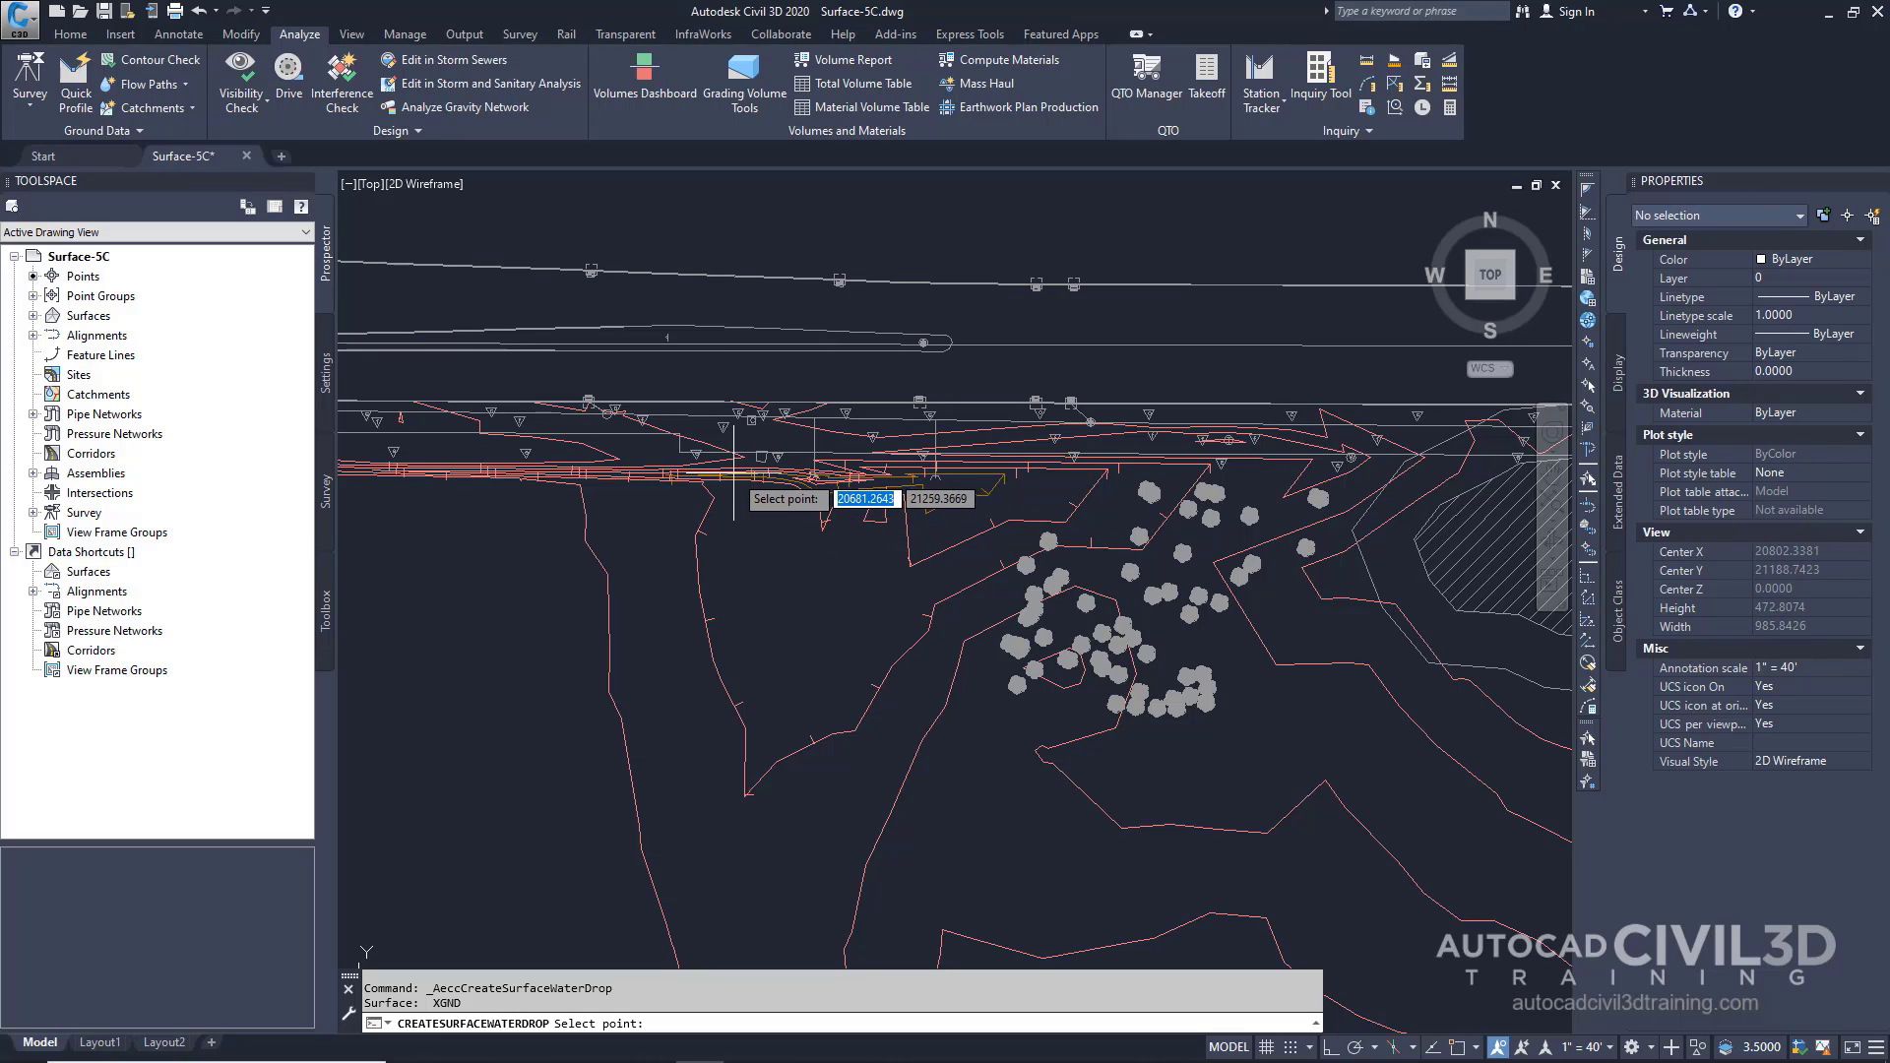
left_click(739, 480)
left_click(931, 477)
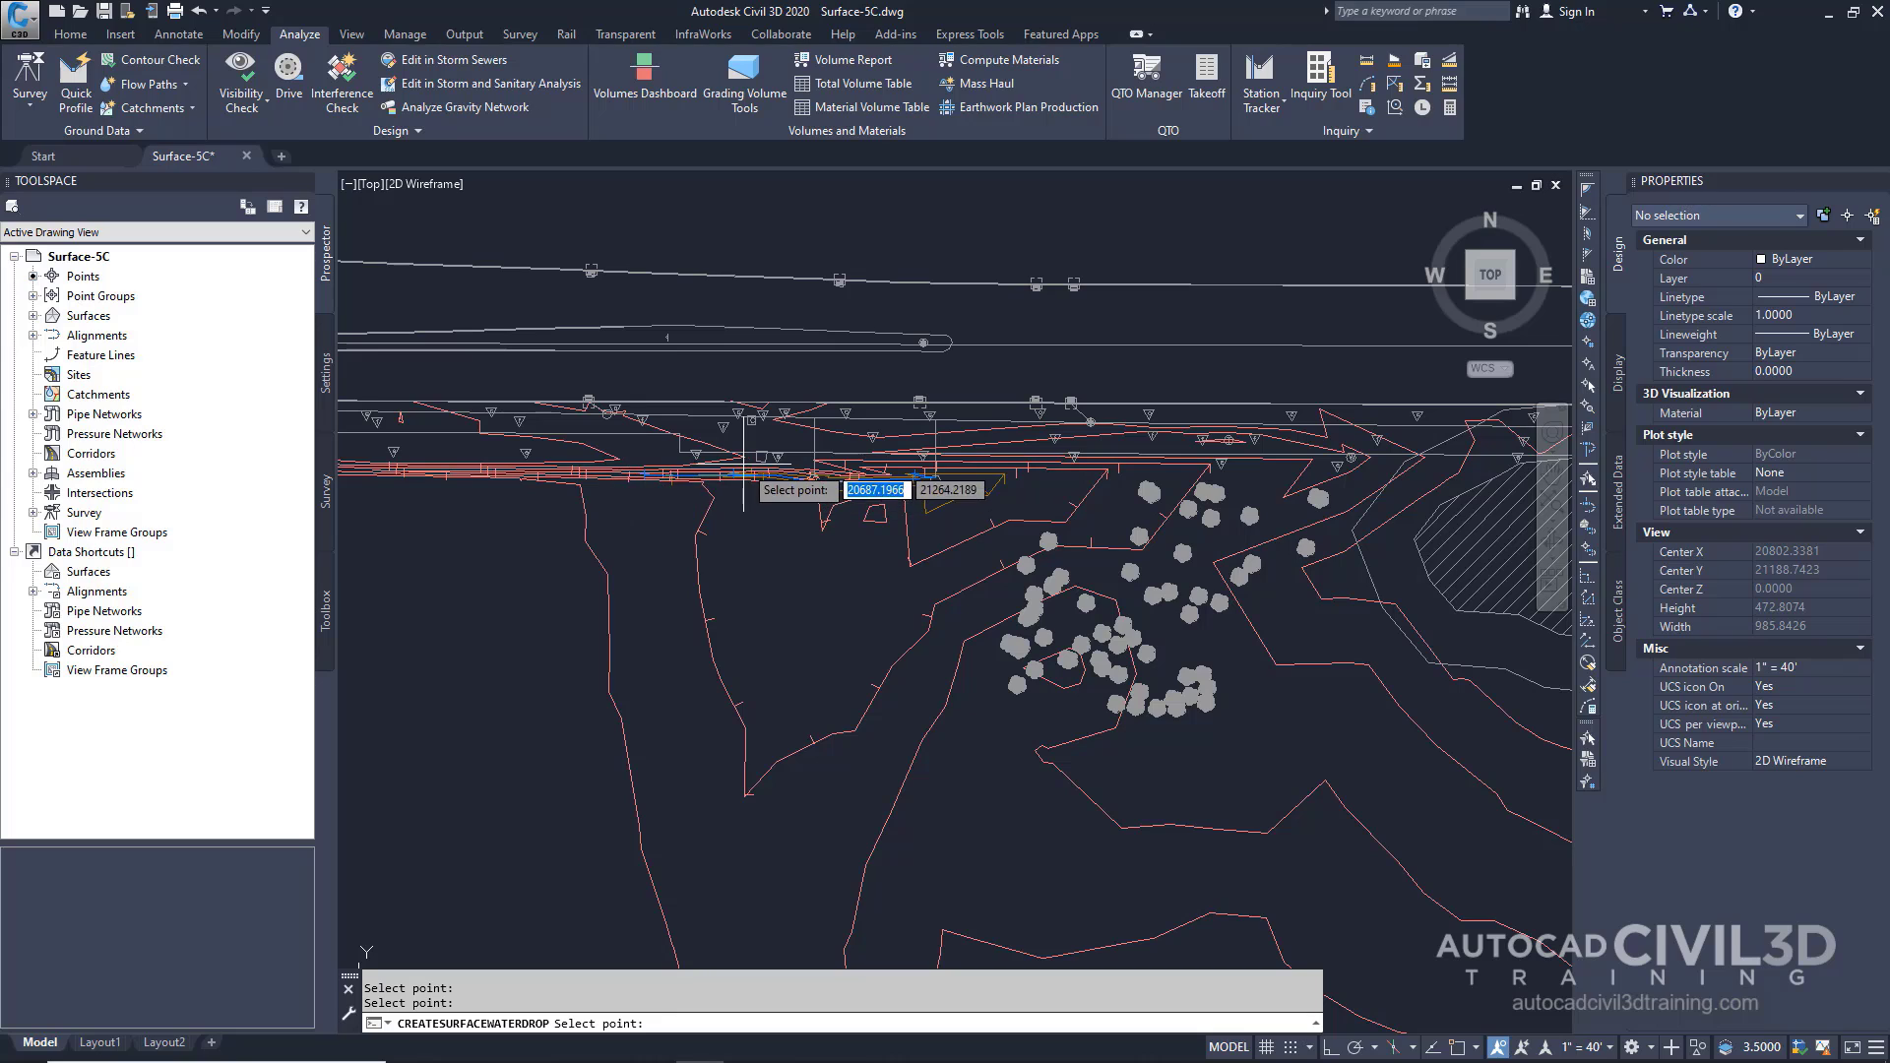
left_click(722, 534)
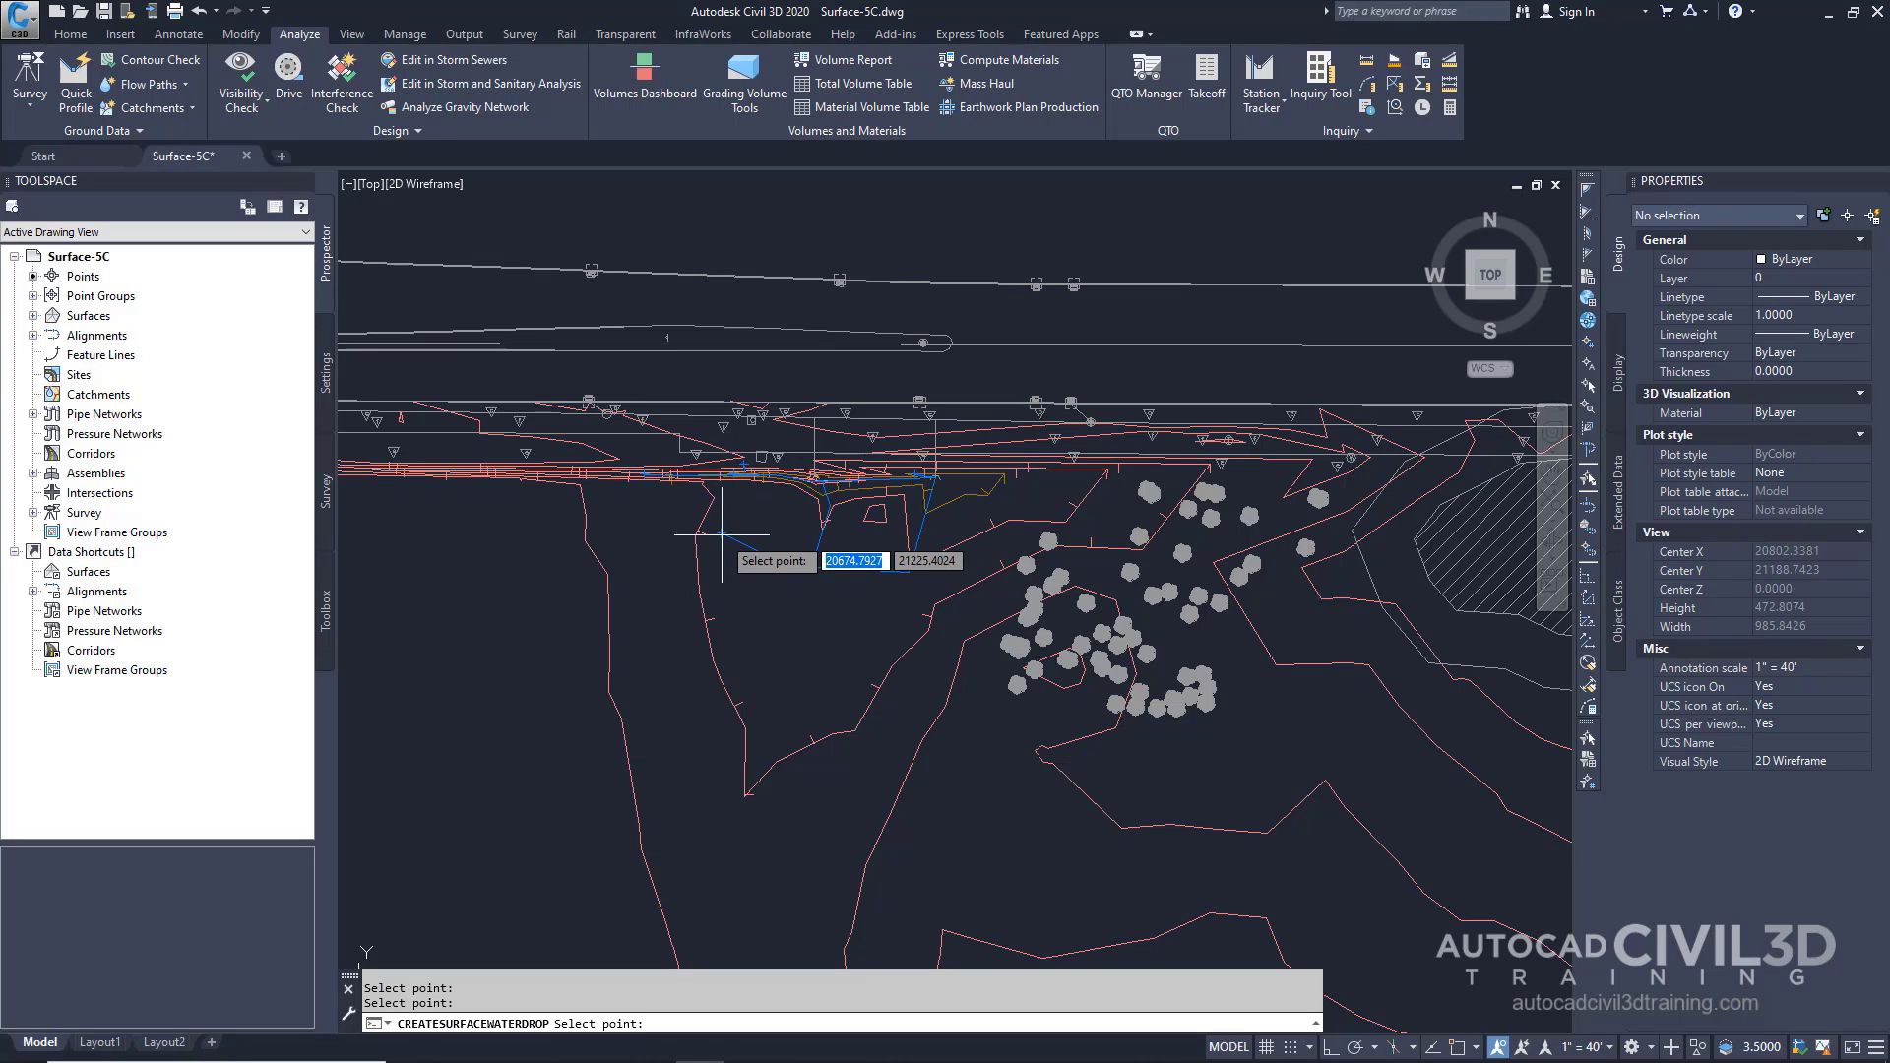
left_click(605, 543)
left_click(933, 593)
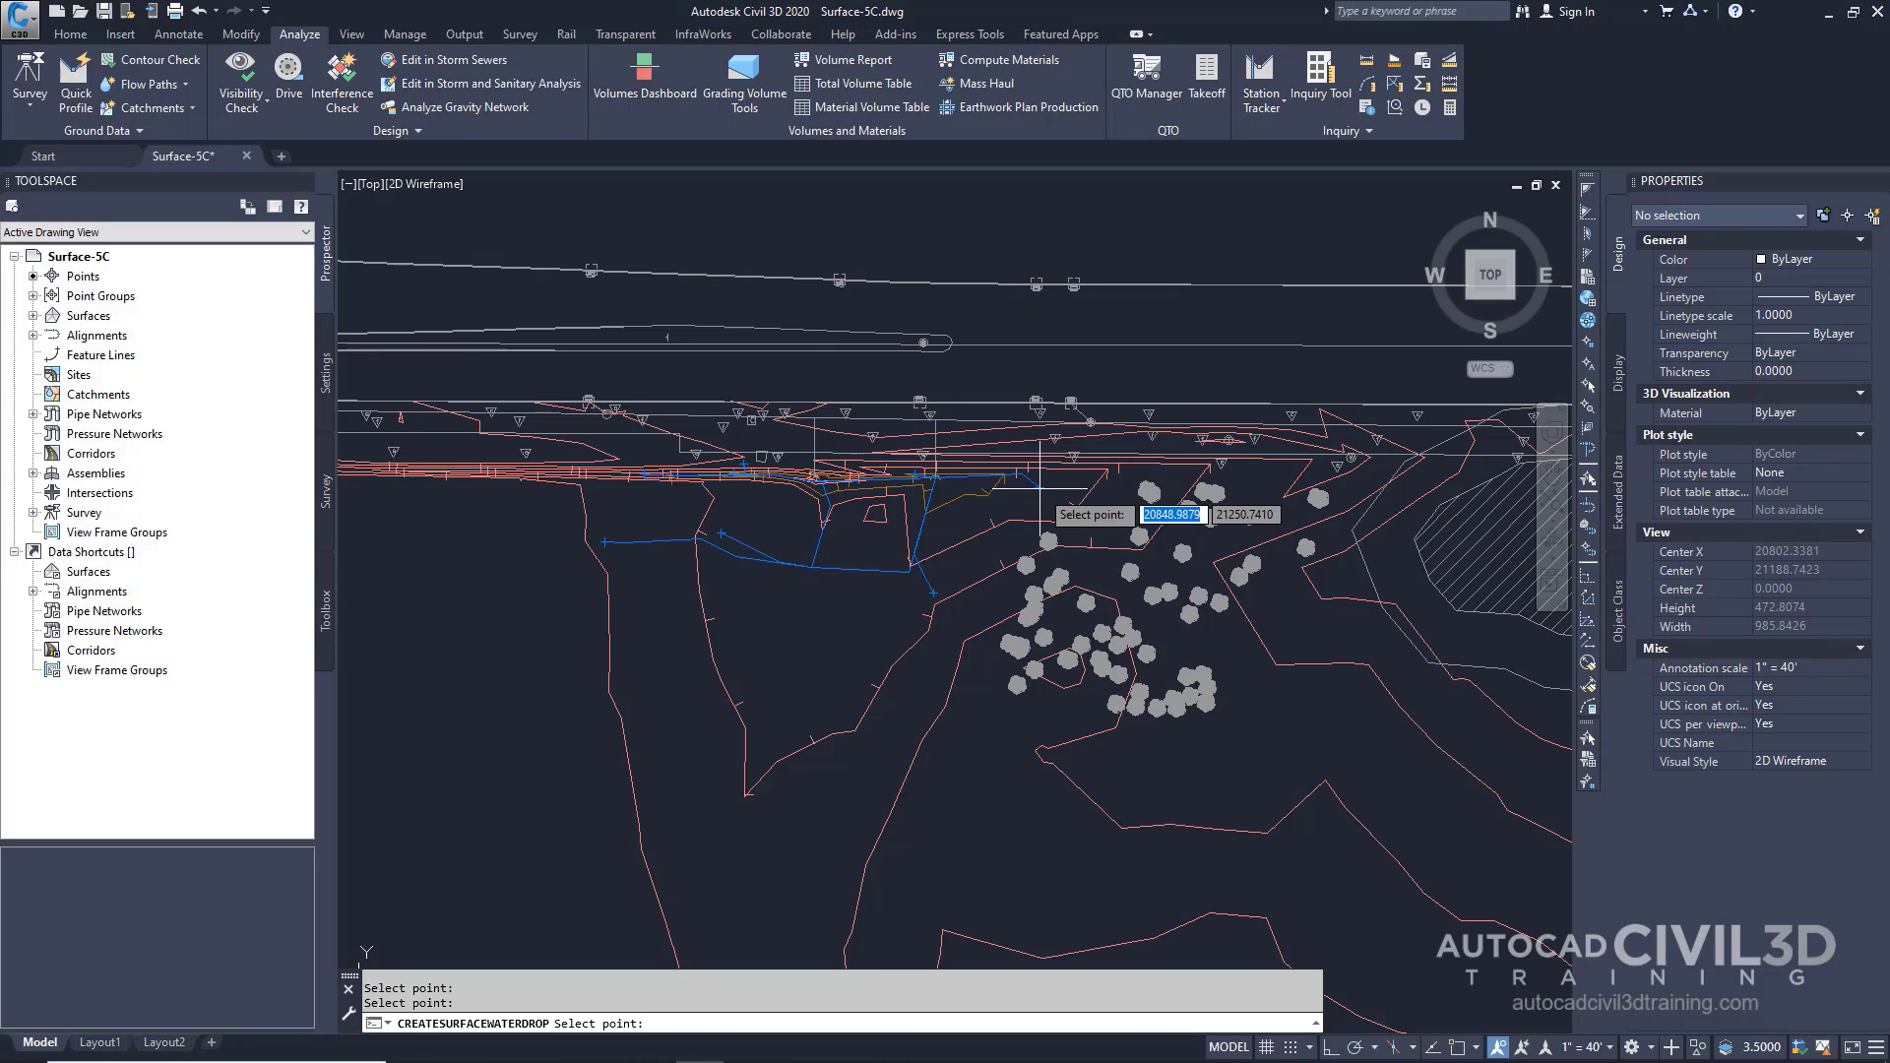
left_click(1040, 488)
left_click(805, 637)
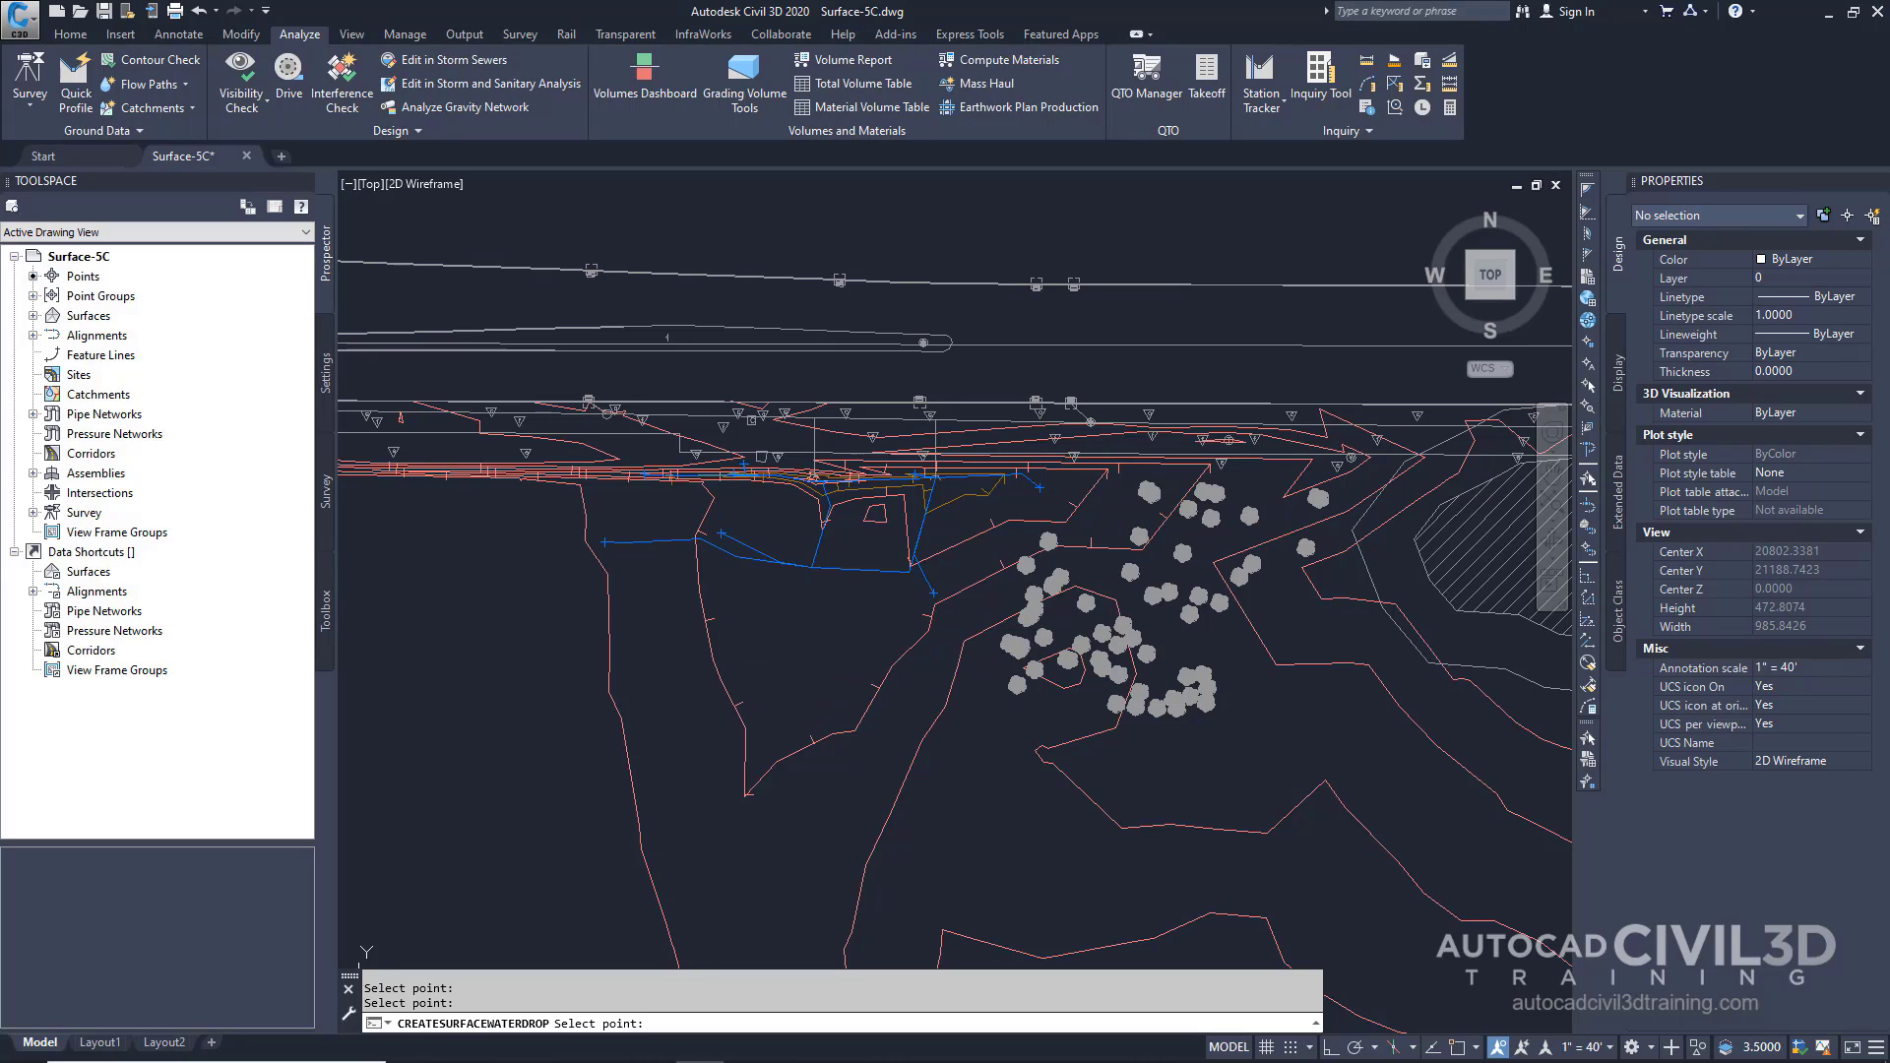
left_click(856, 766)
left_click(574, 790)
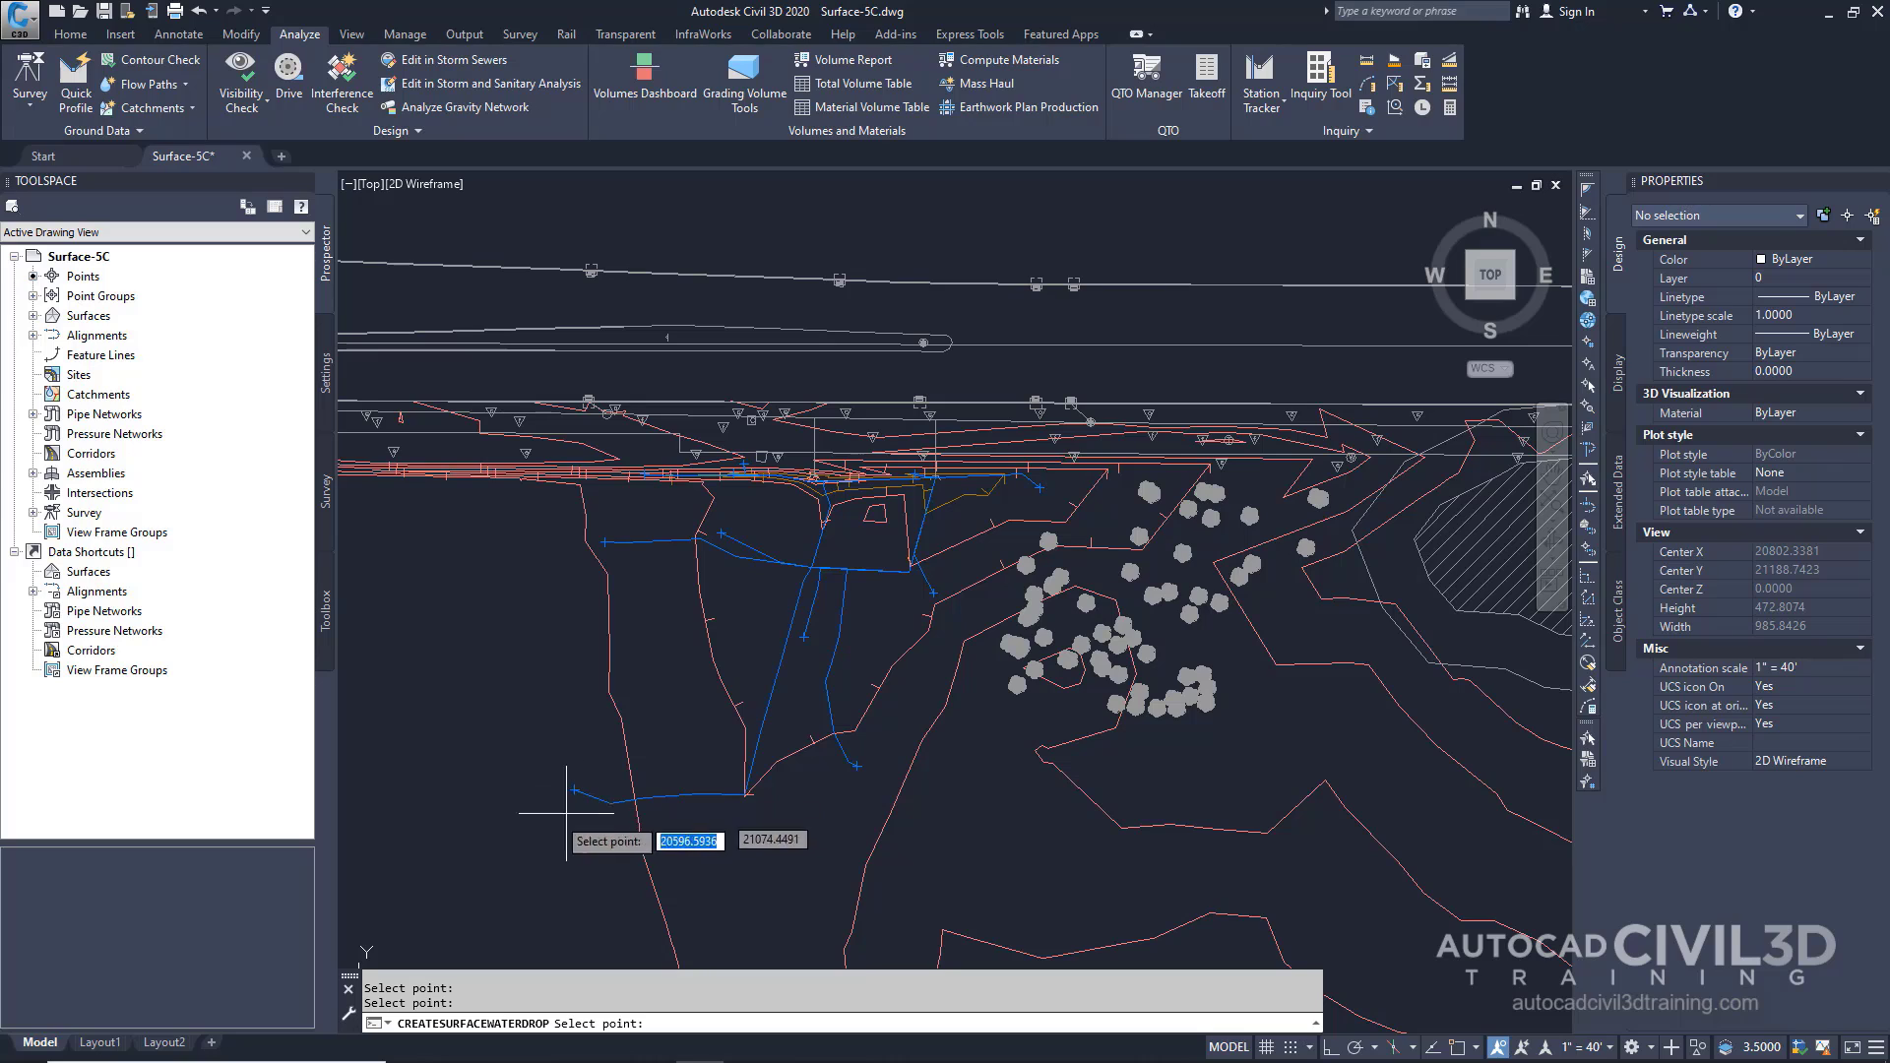
left_click(404, 866)
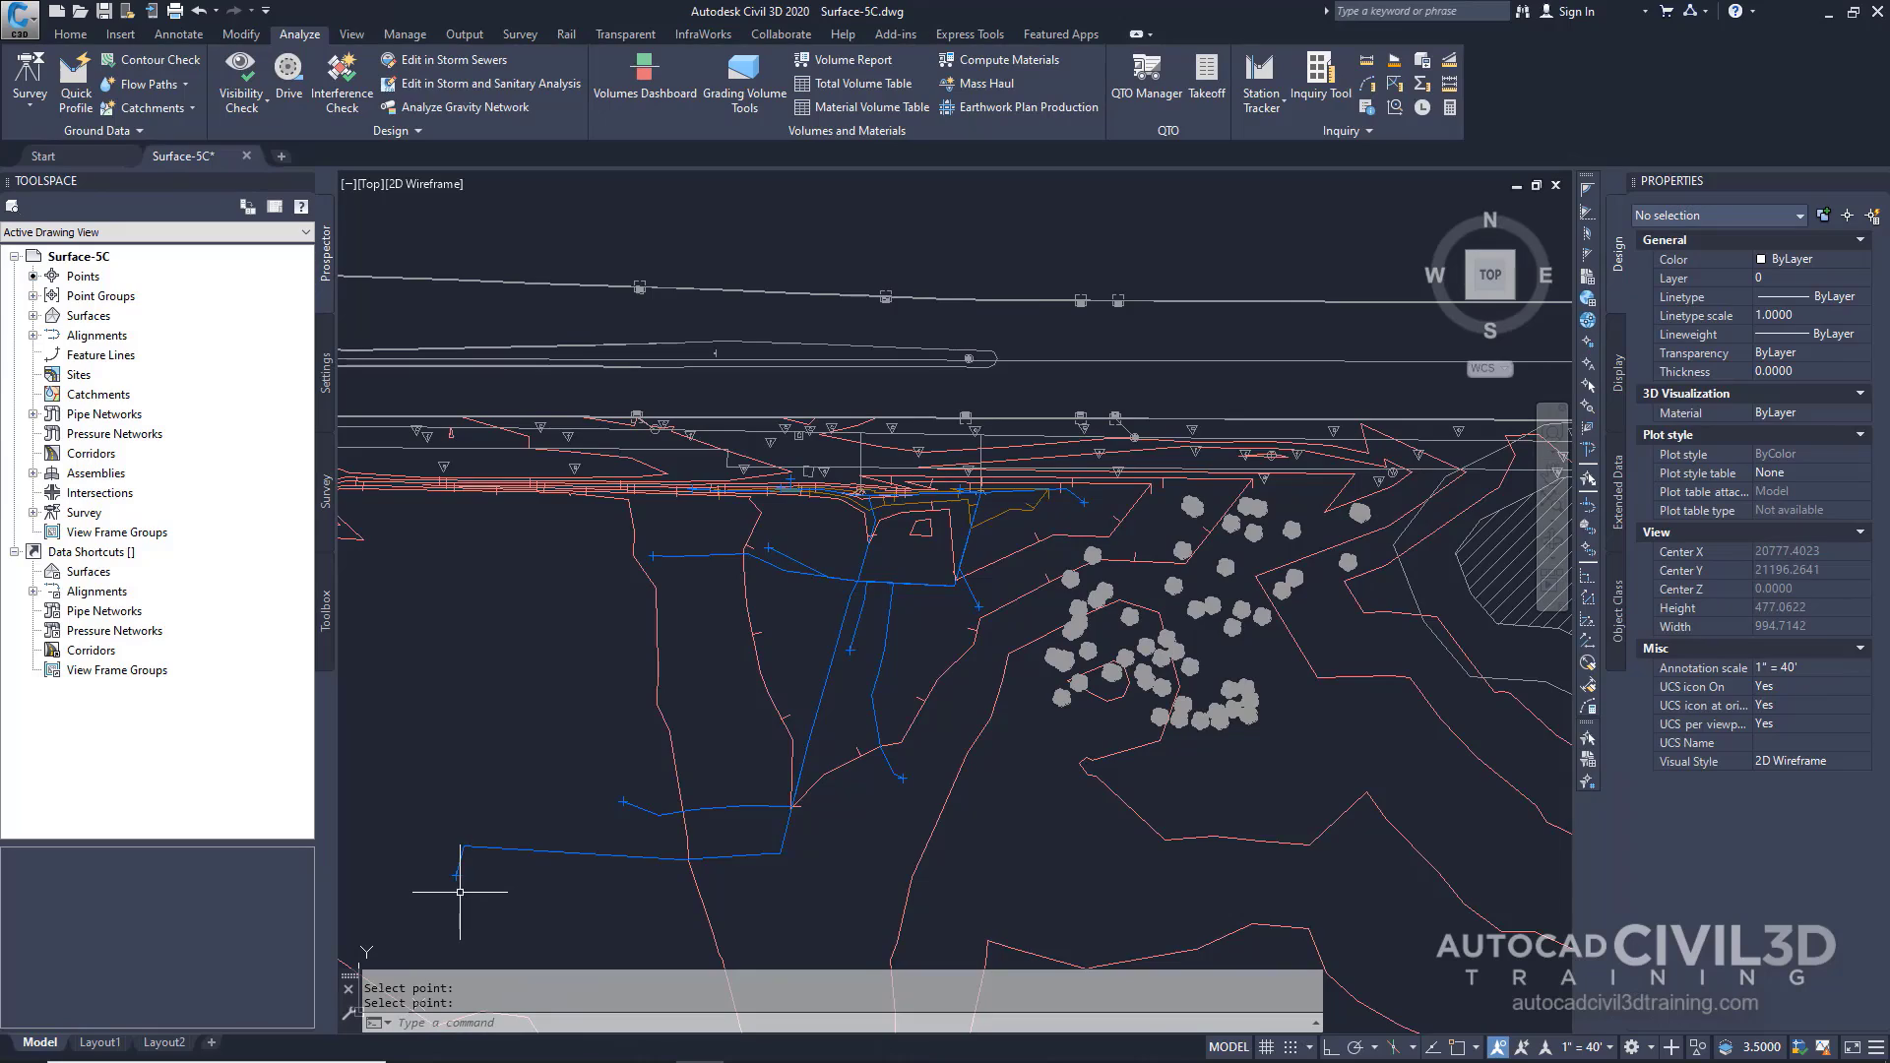
- Run Water Drop again with the same settings and place thirteen more start points across the site's central and western areas
scroll(460, 892, "up", 4)
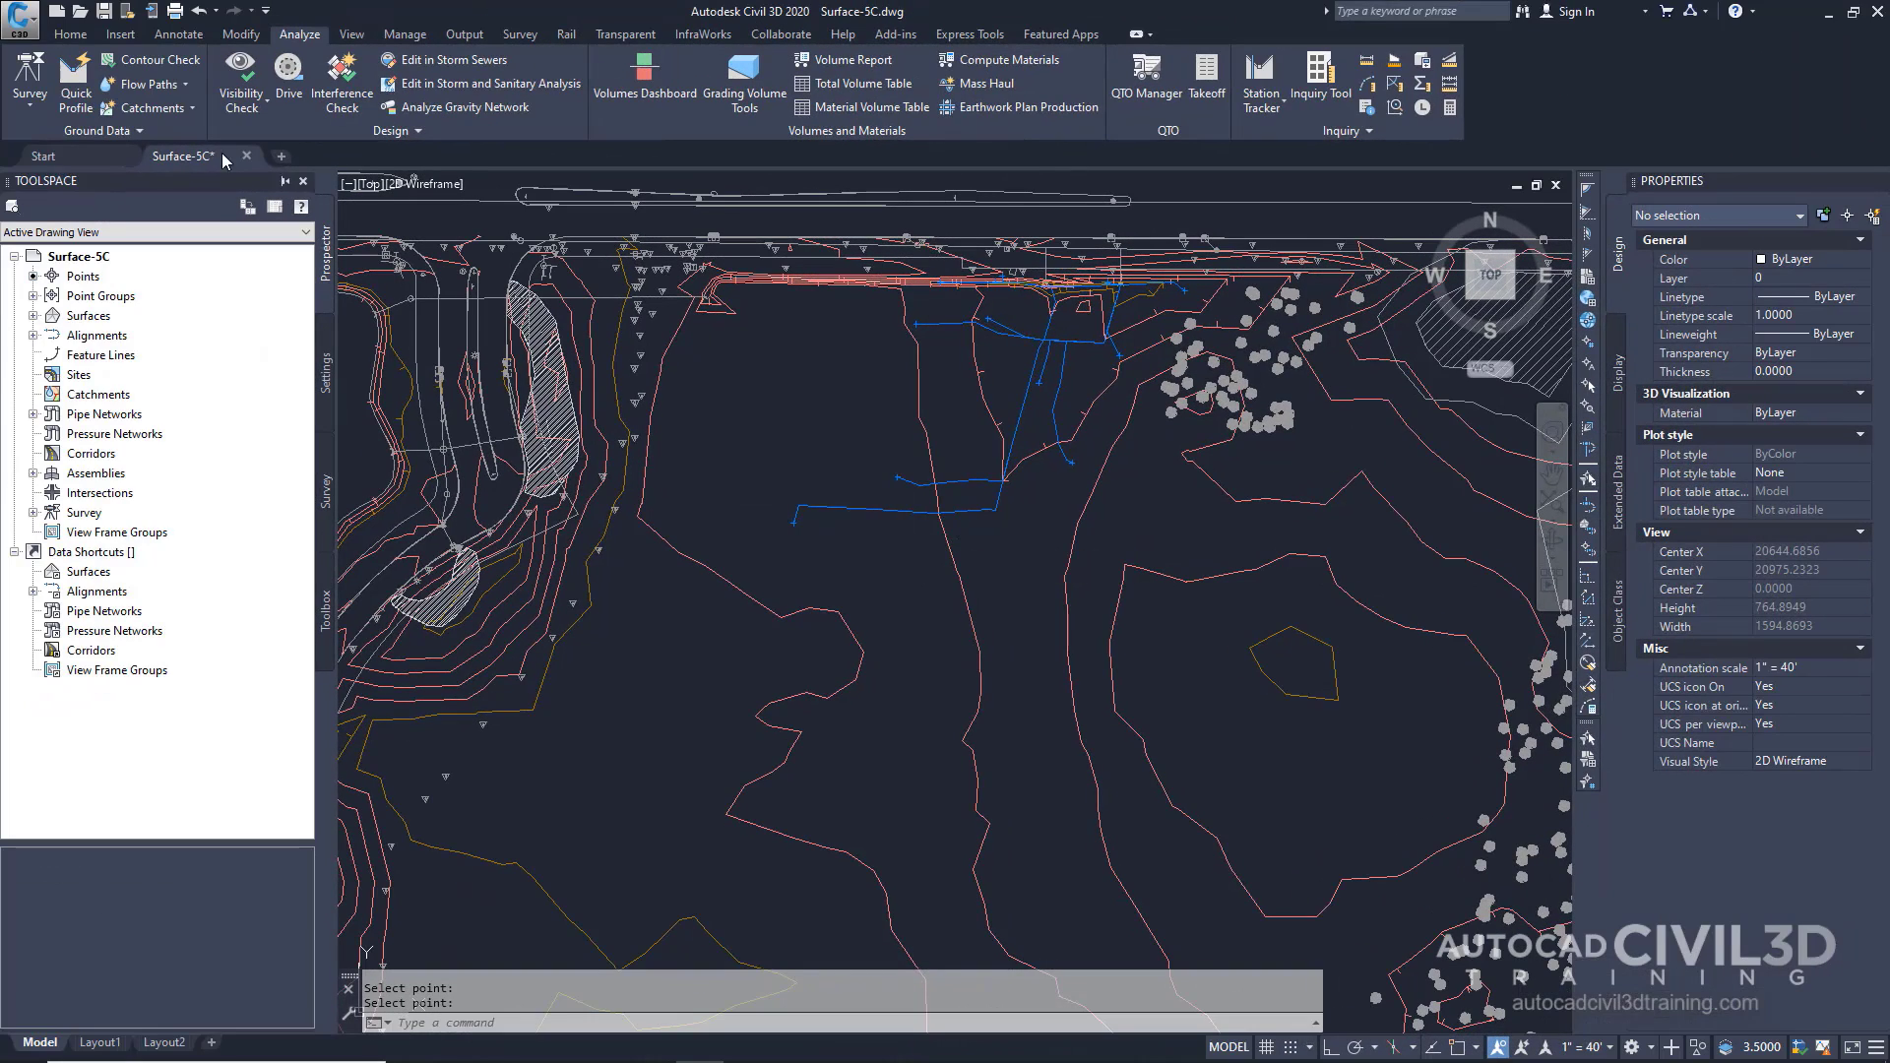
left_click(150, 86)
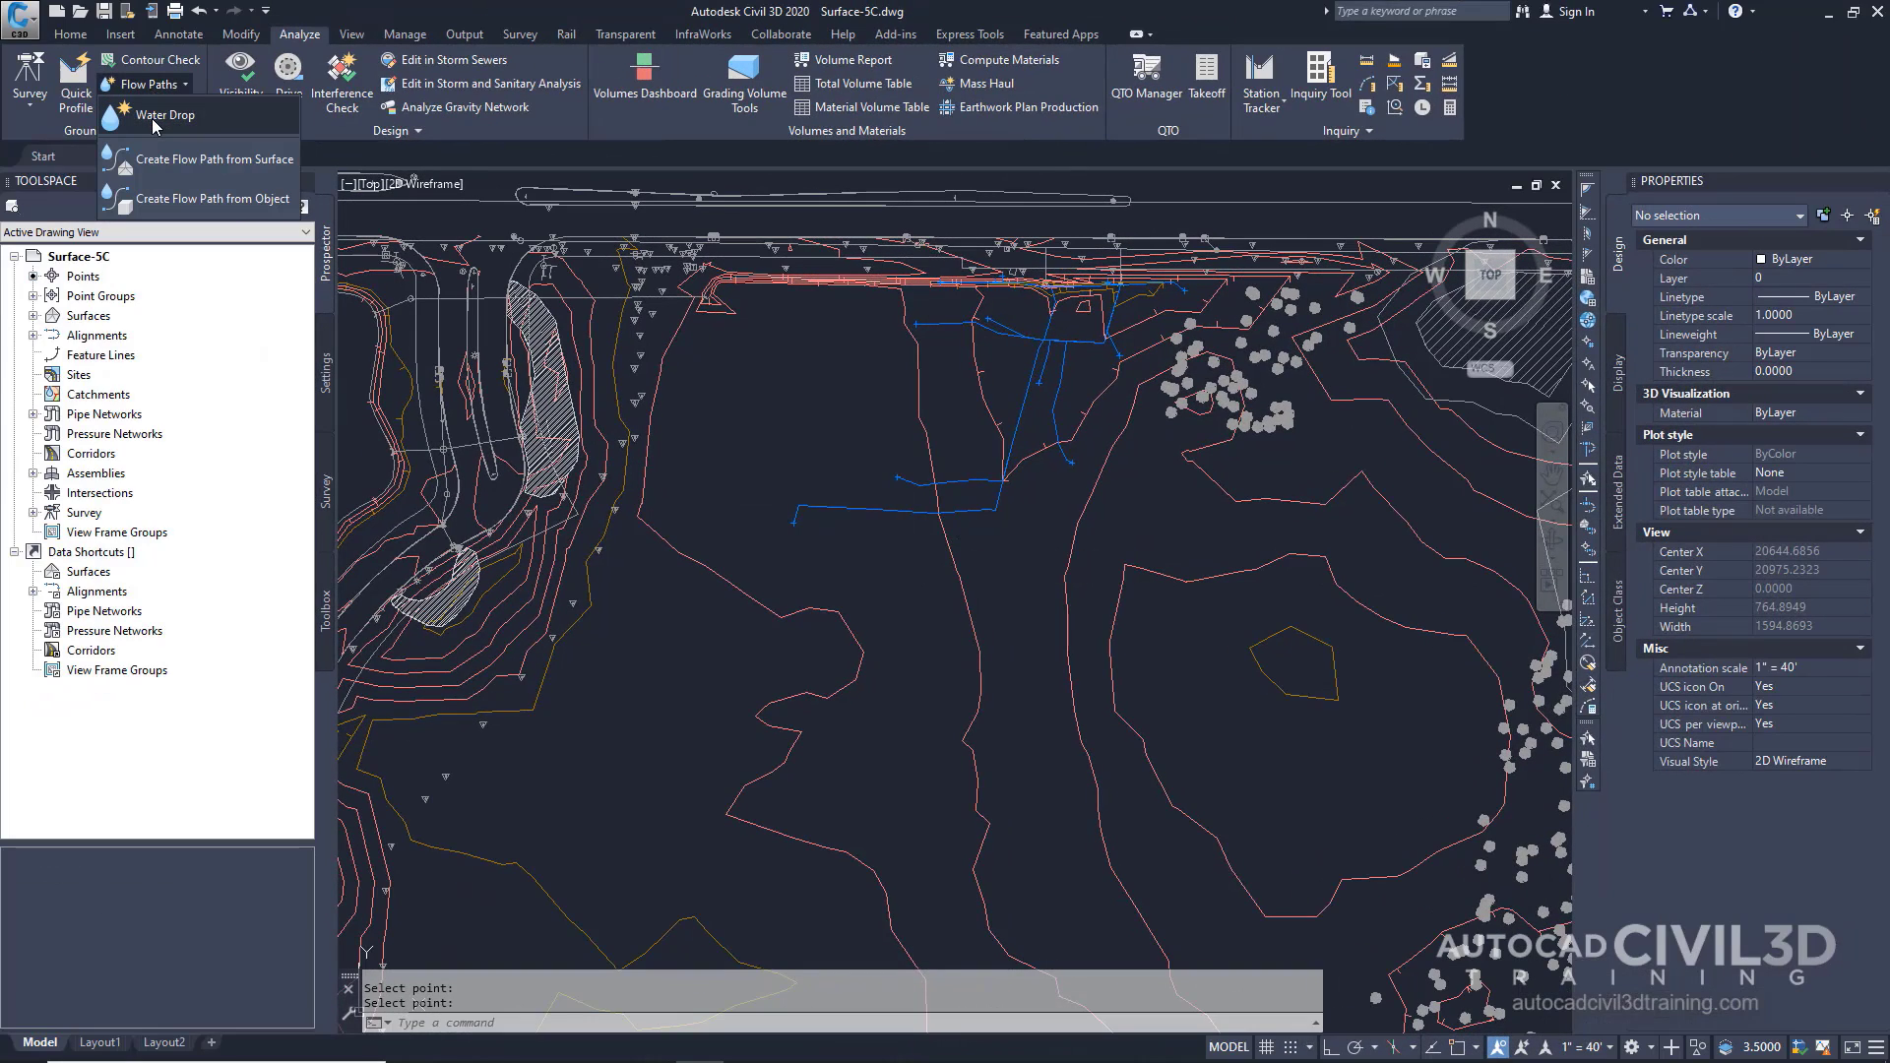
left_click(155, 122)
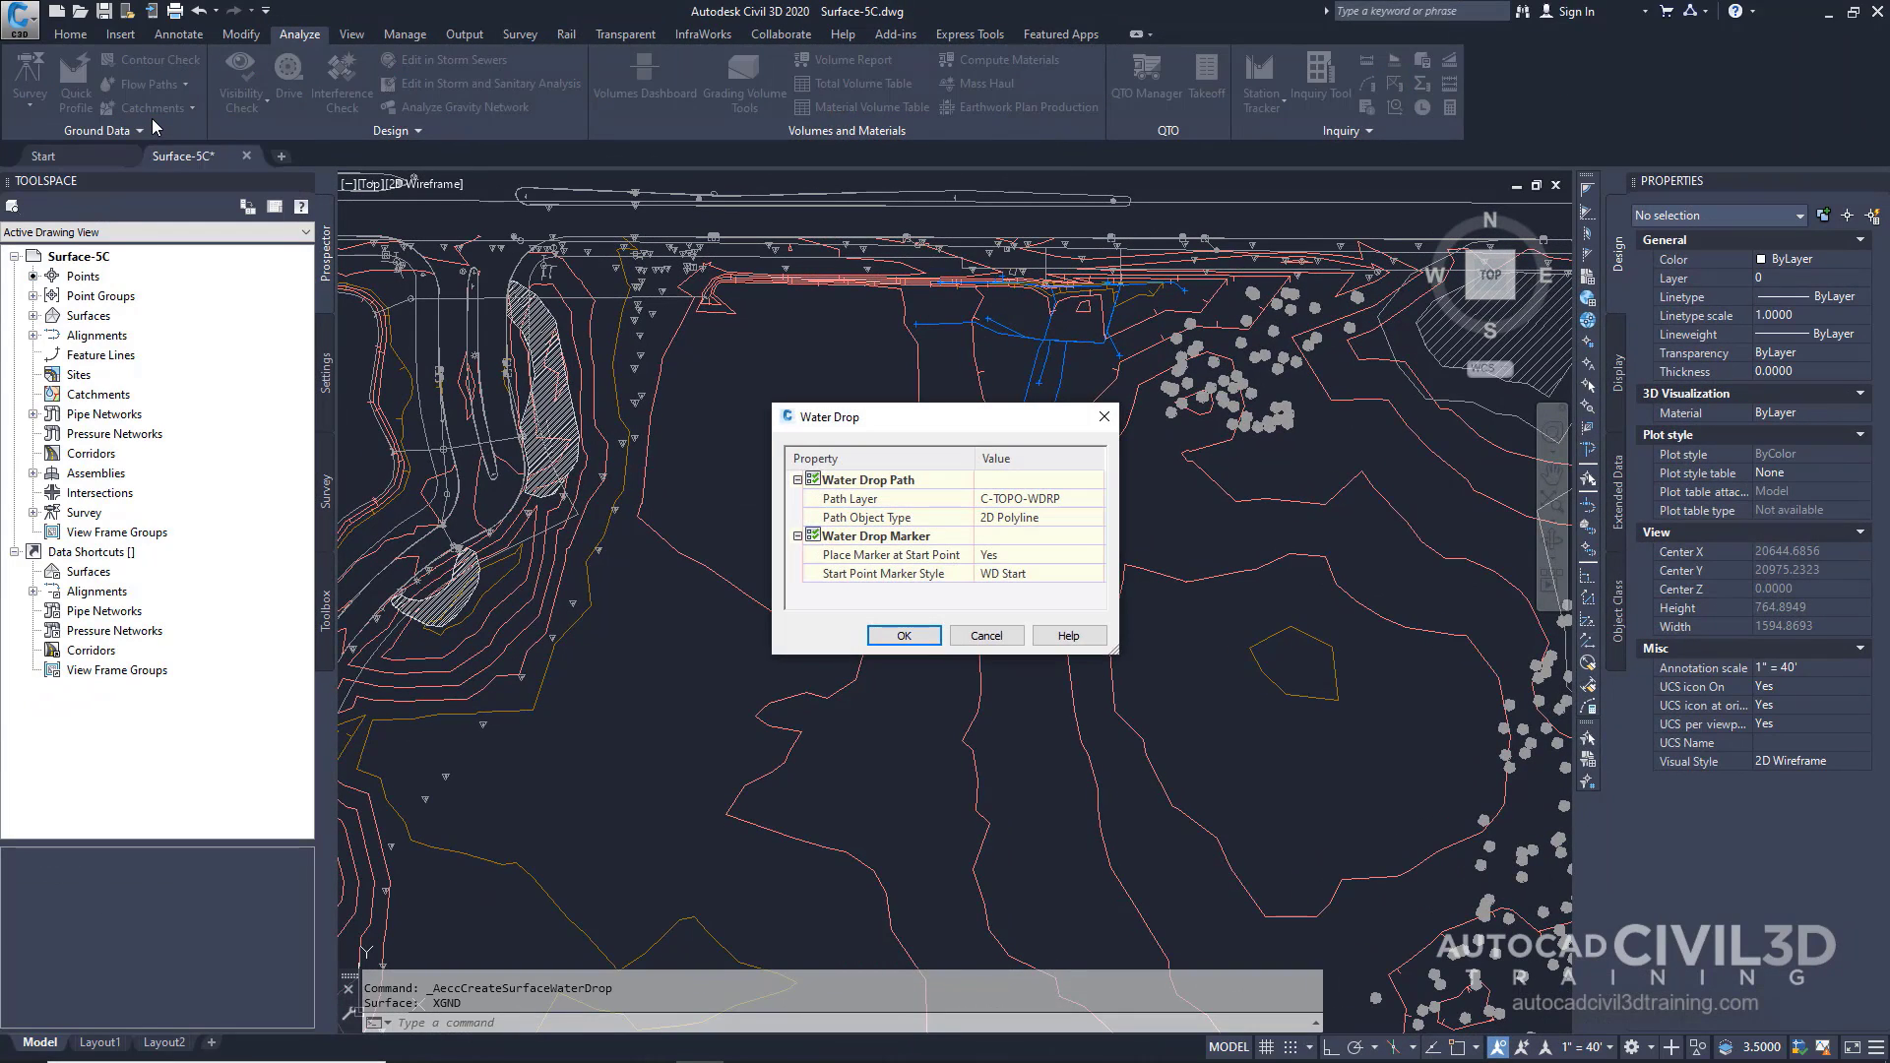
left_click(927, 636)
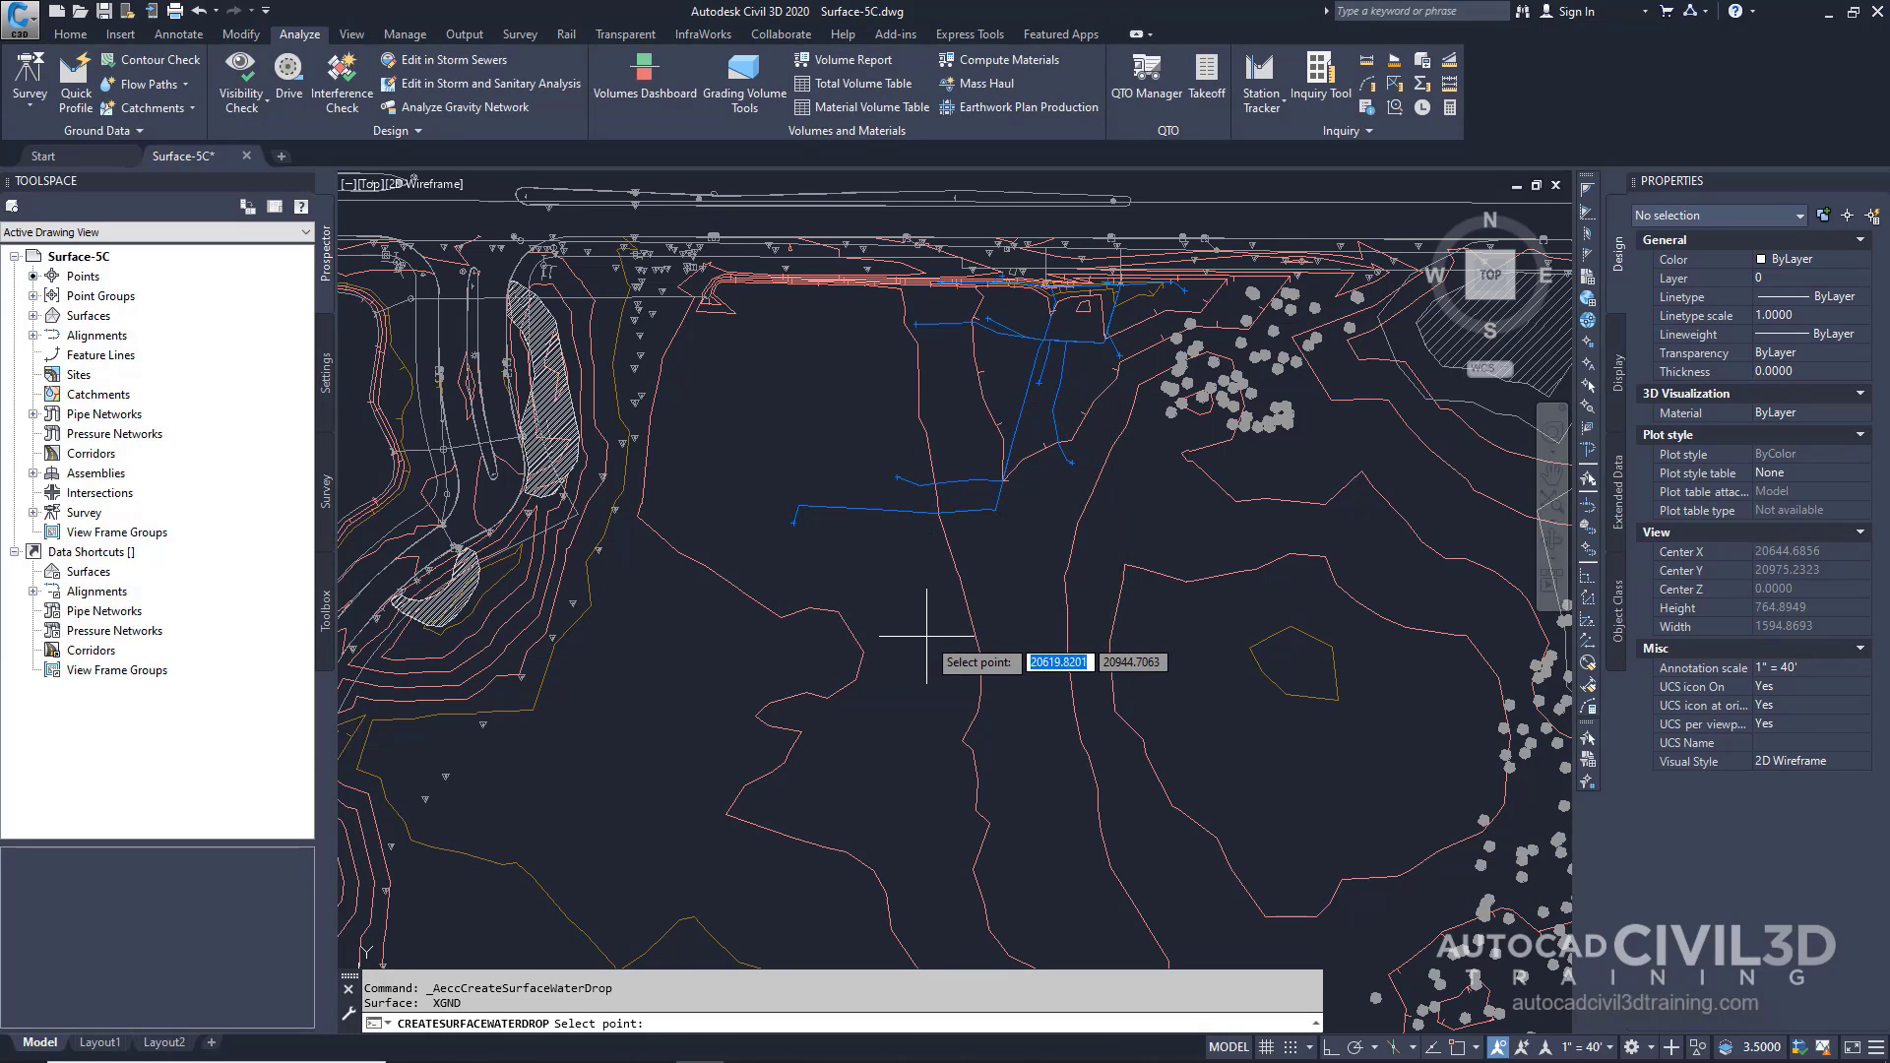
left_click(828, 630)
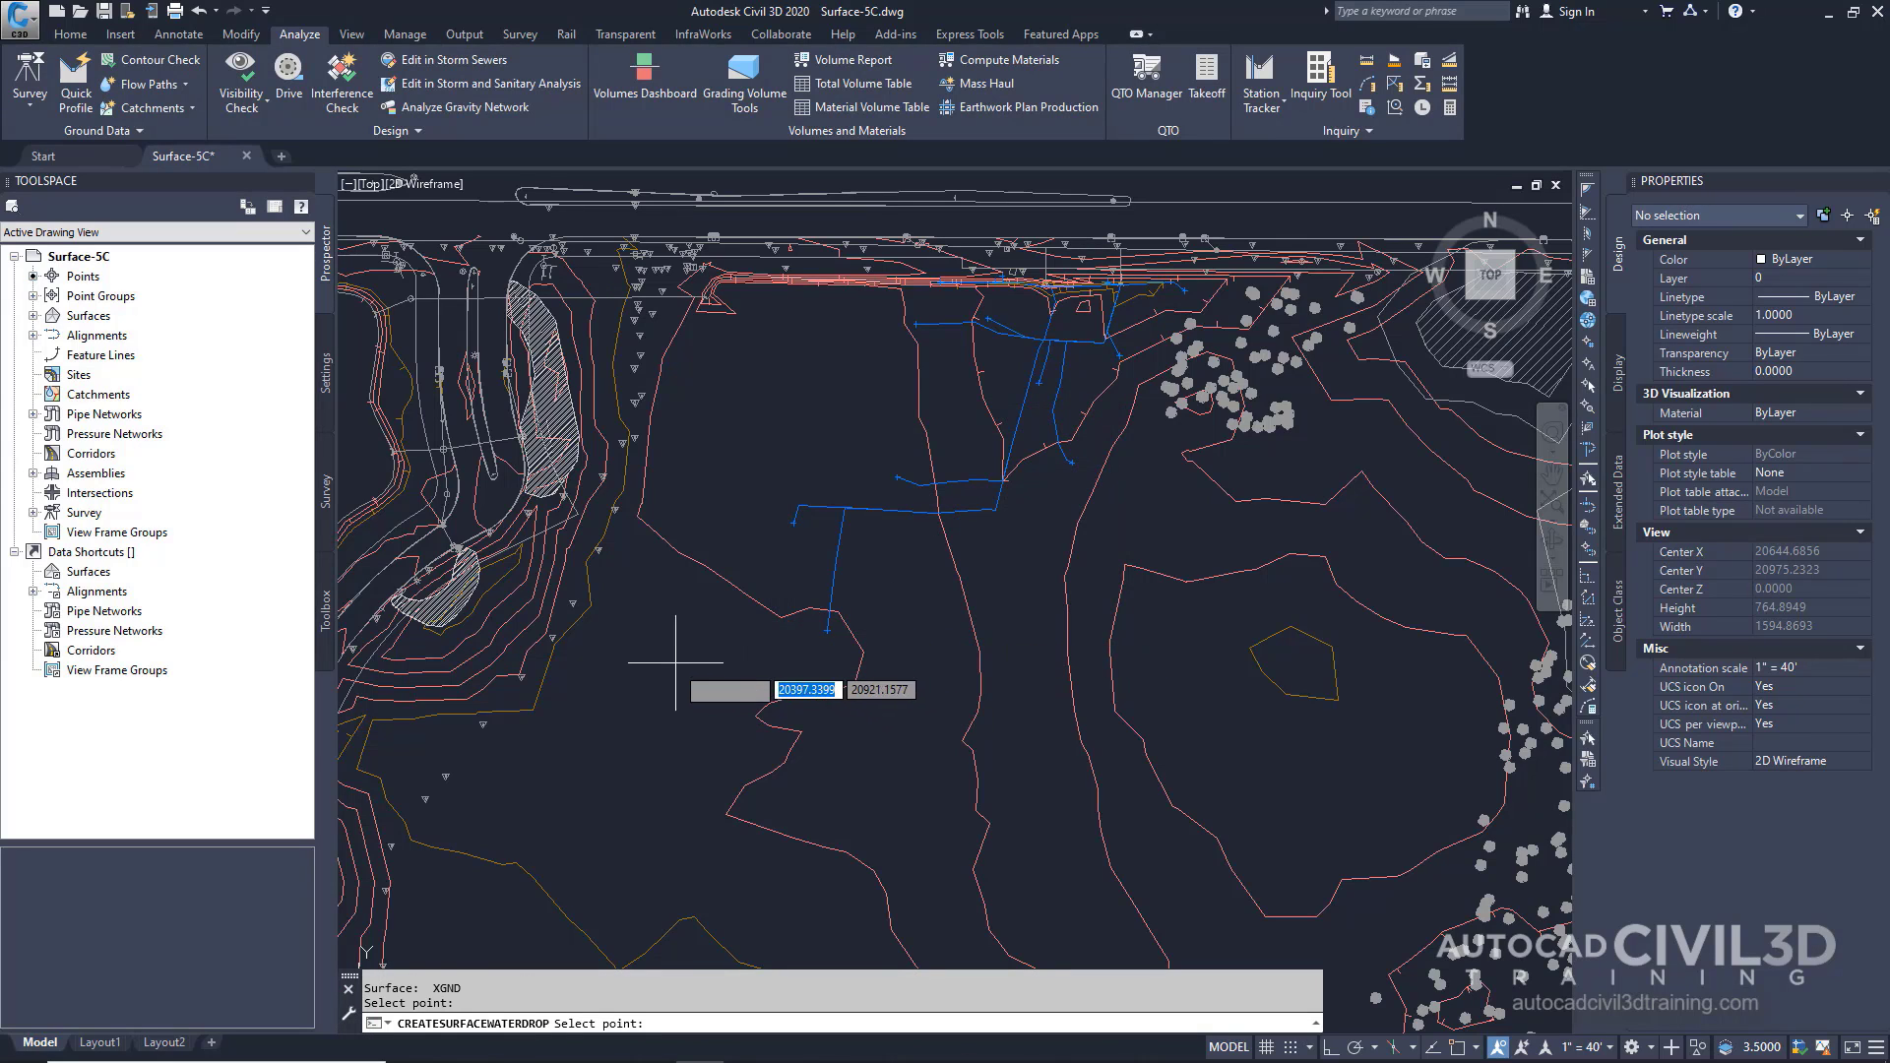
left_click(644, 672)
left_click(533, 756)
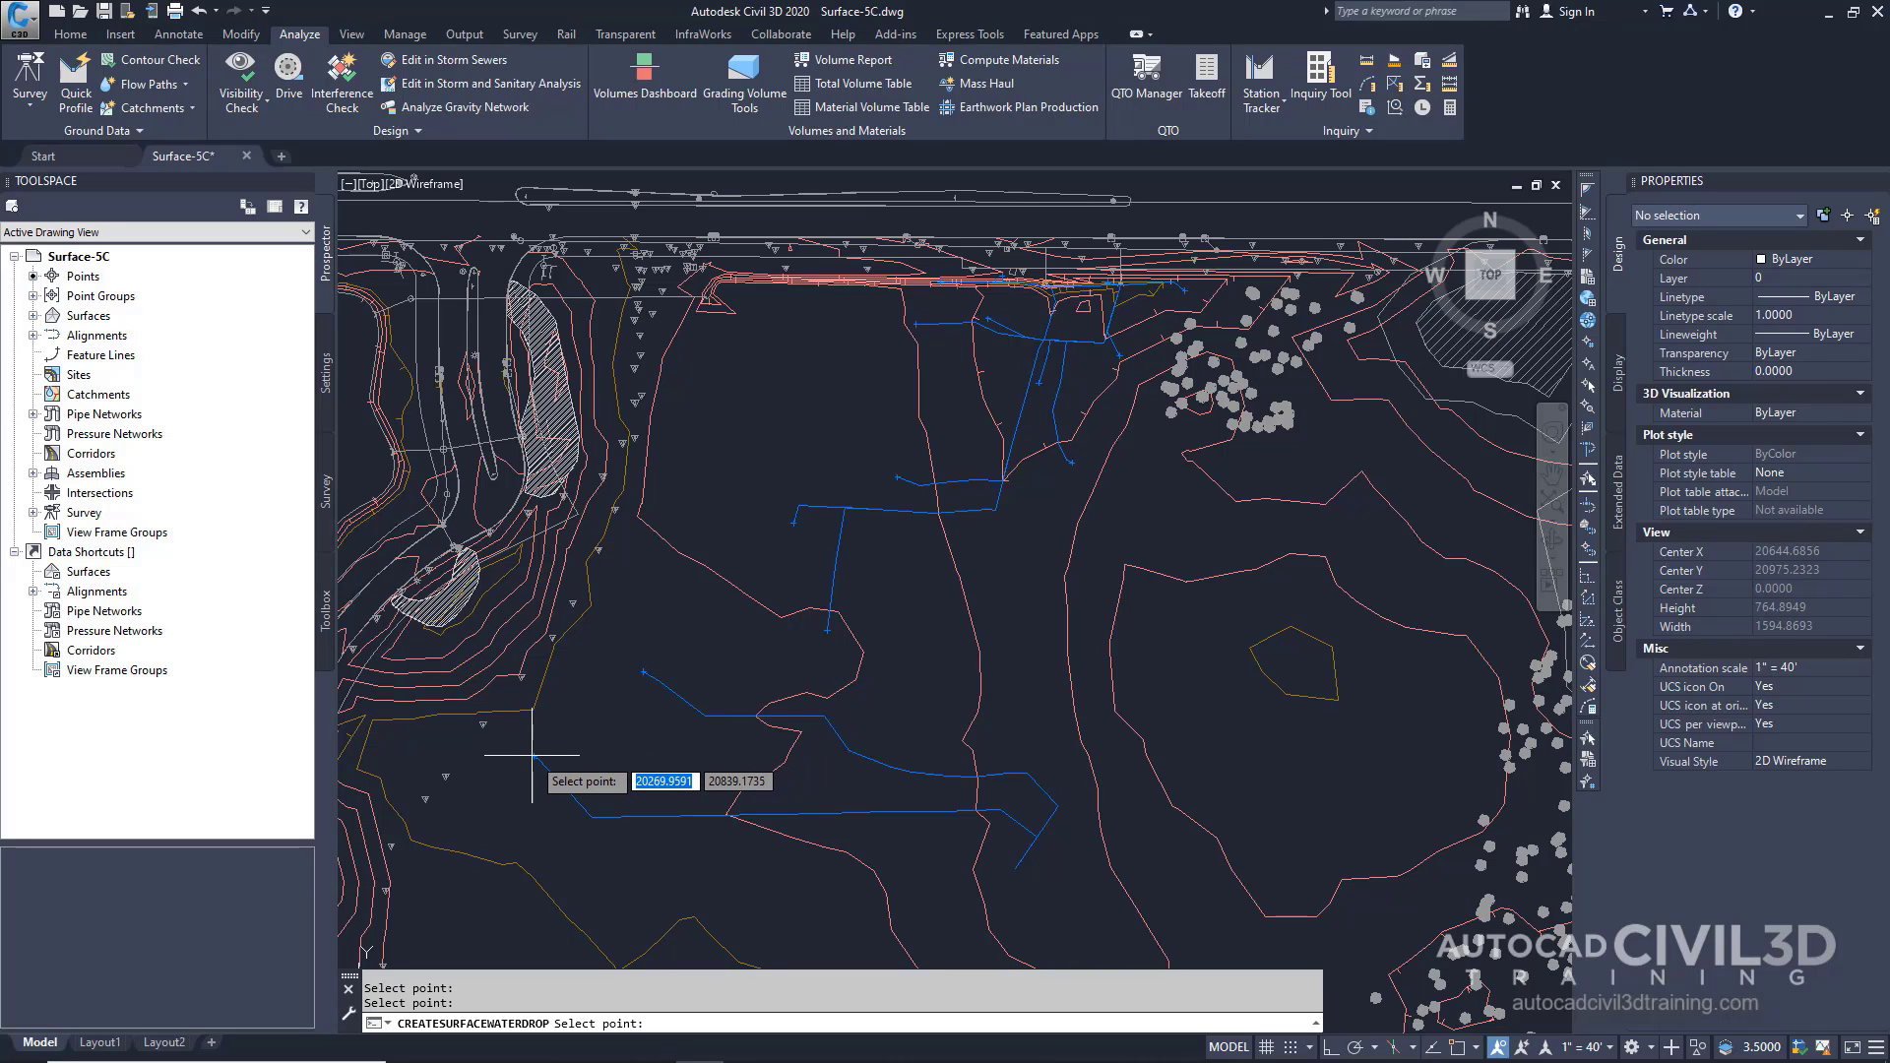
left_click(891, 658)
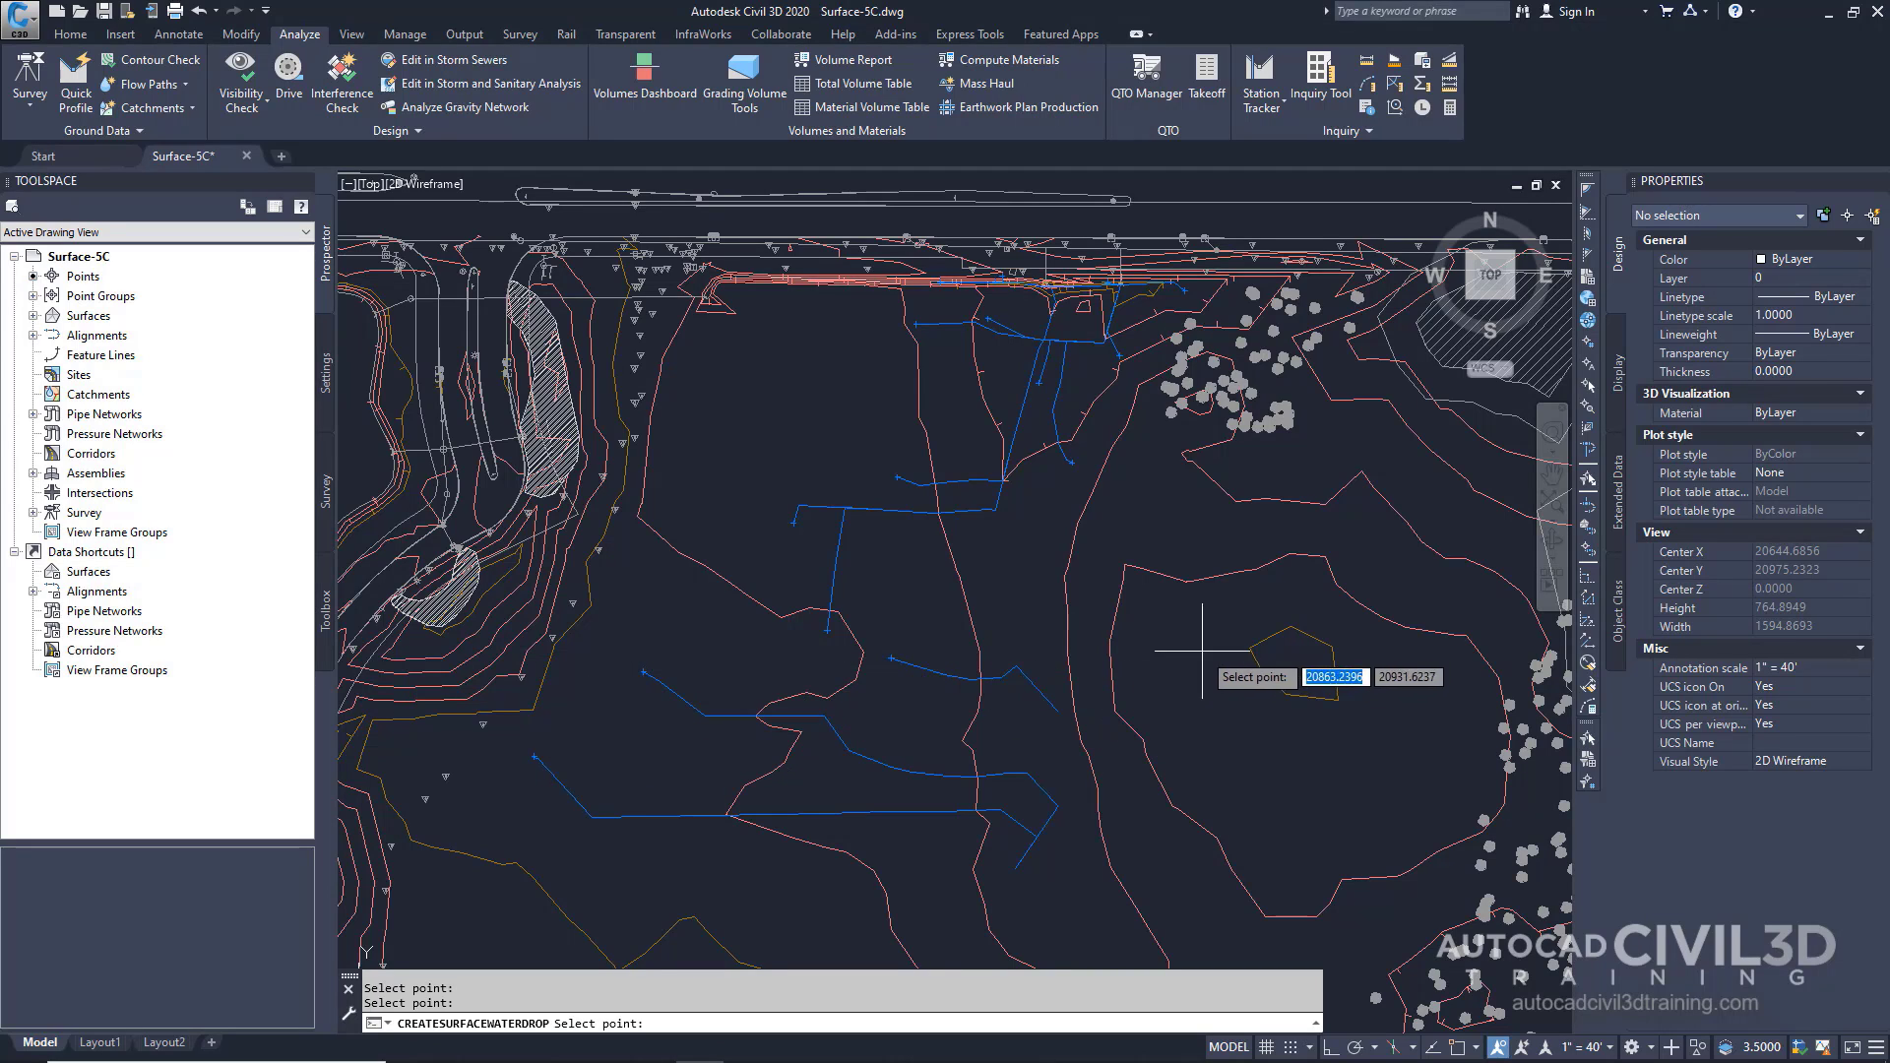
left_click(1202, 634)
left_click(1088, 506)
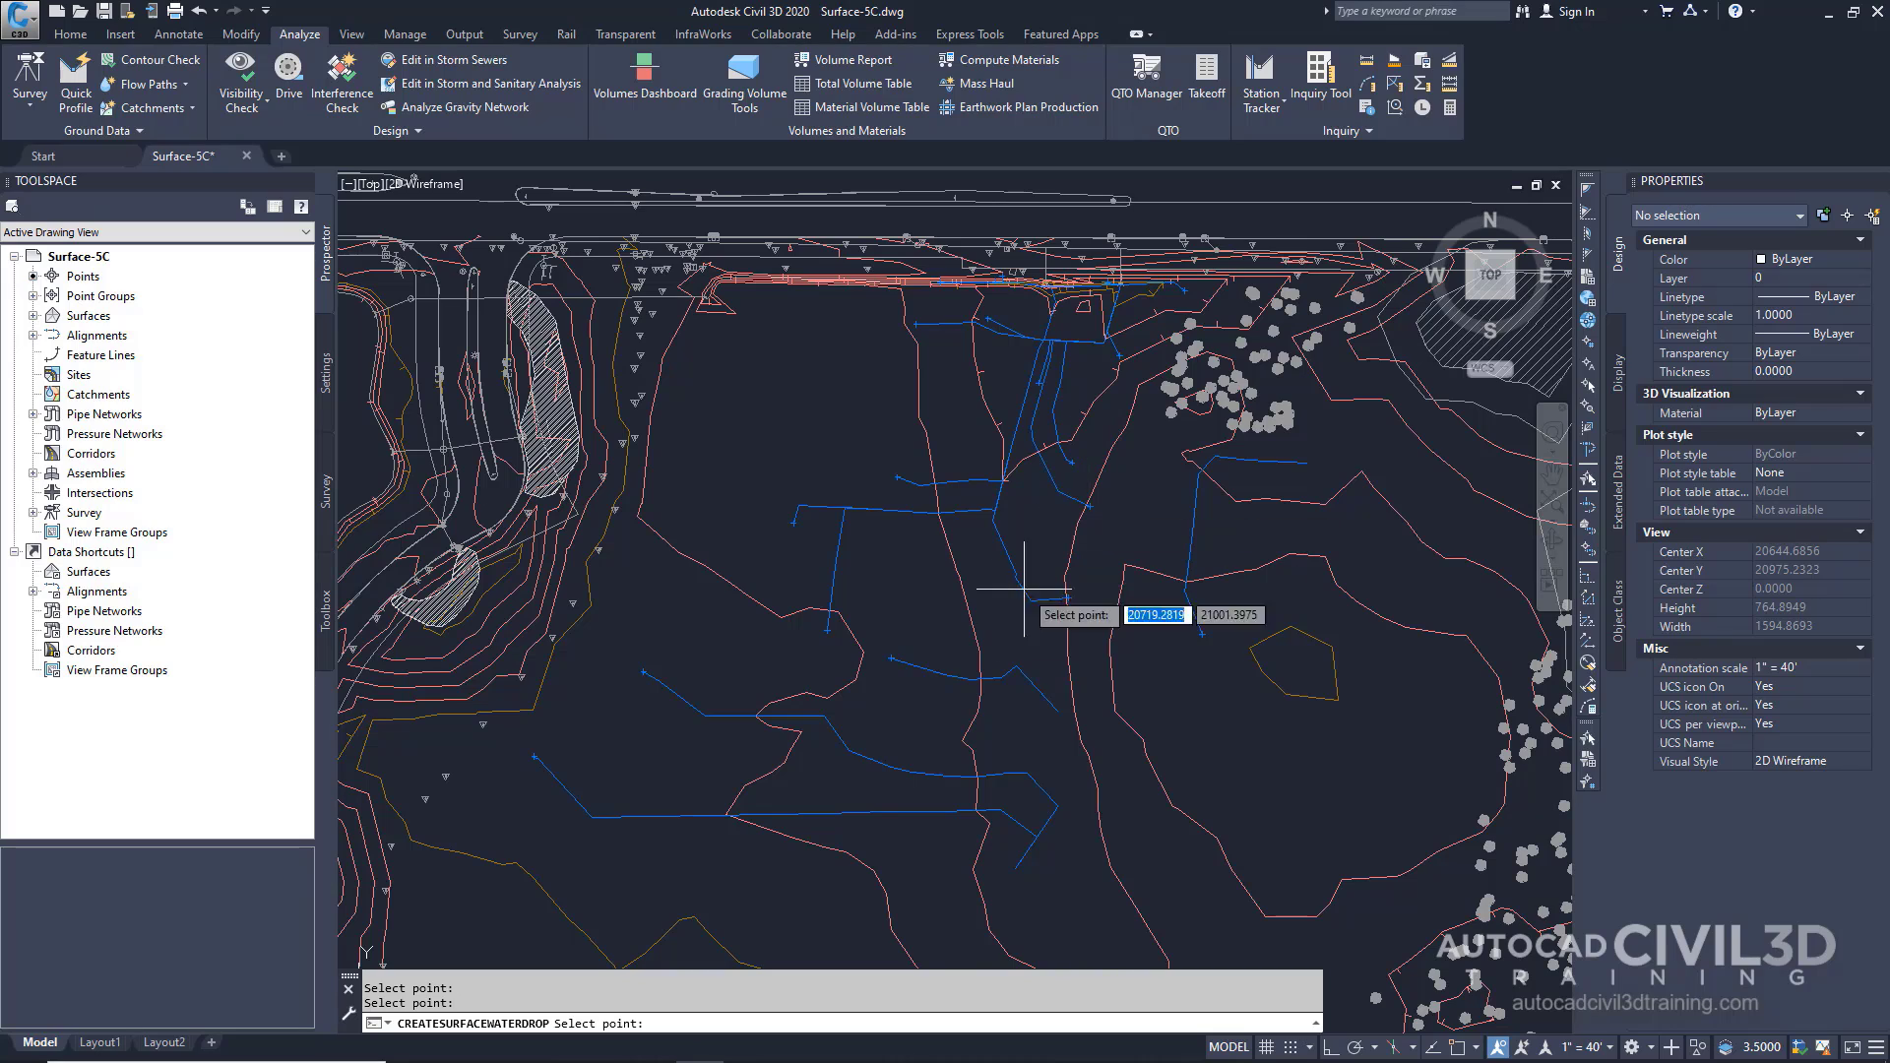
left_click(734, 675)
left_click(649, 601)
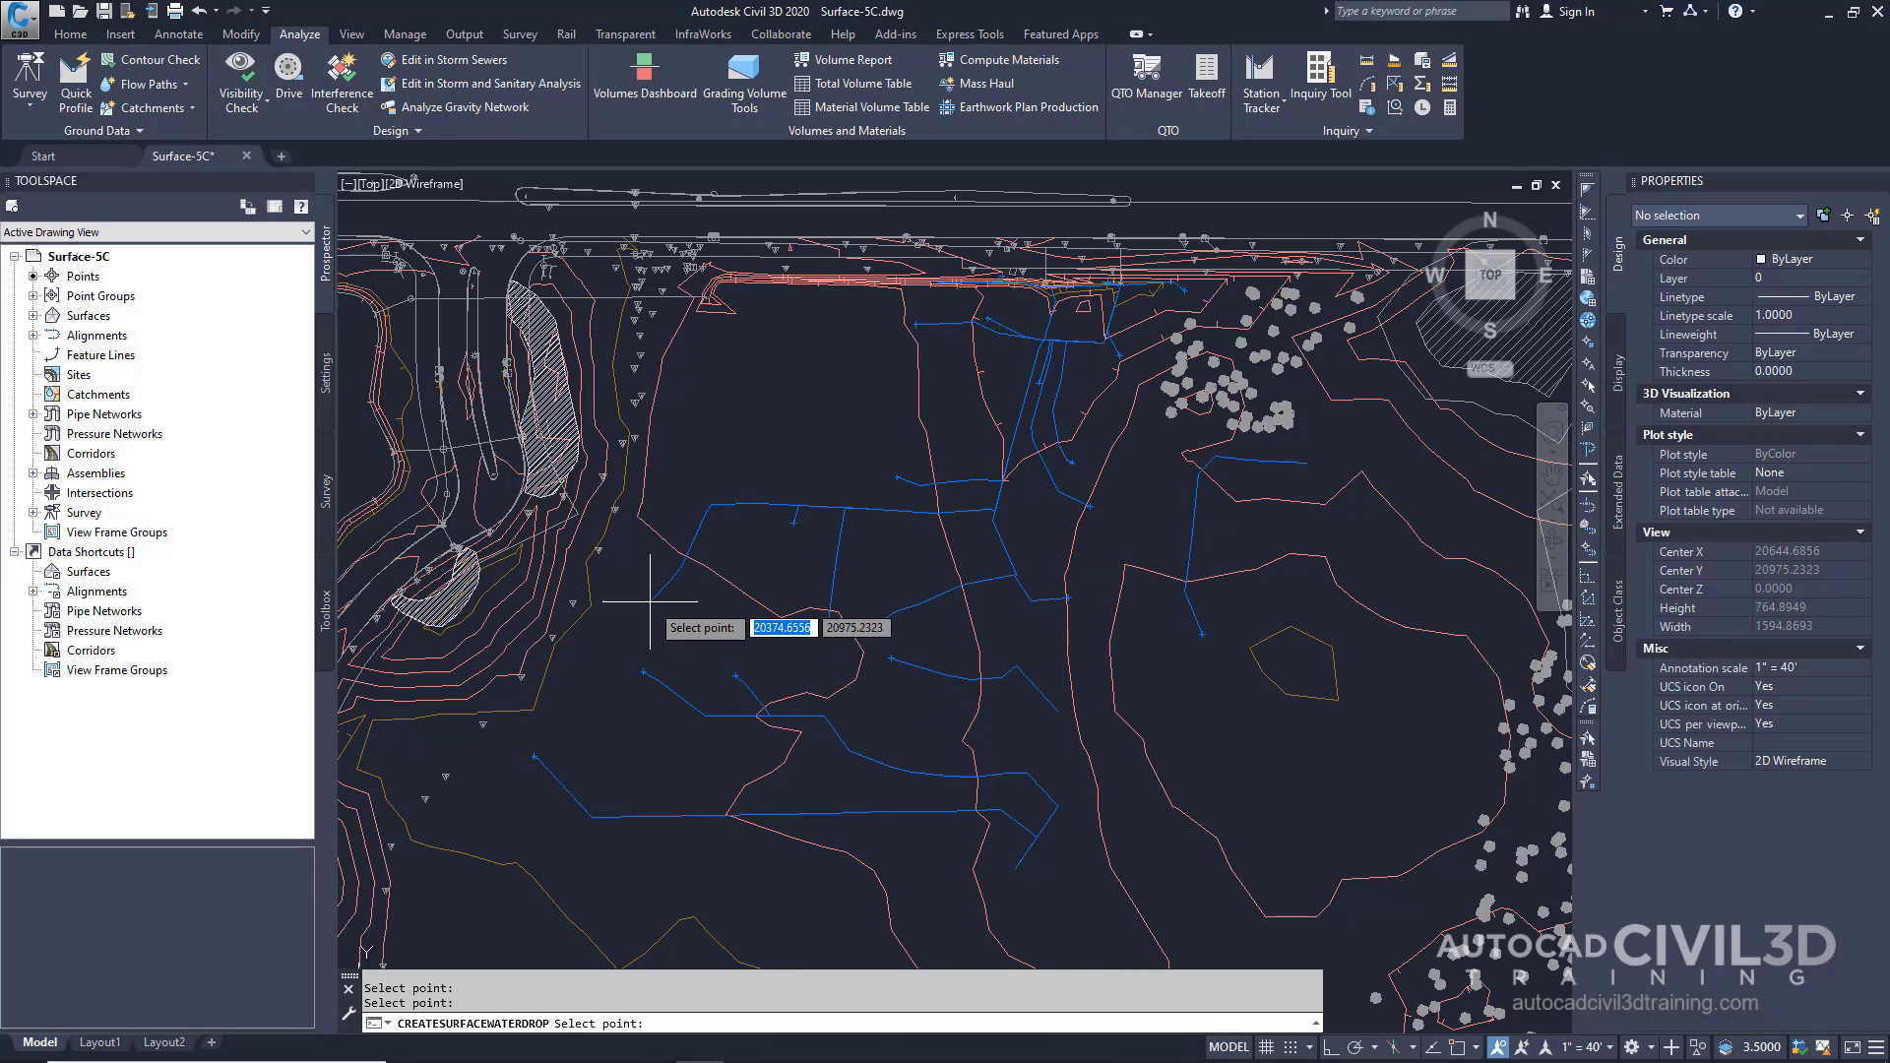
left_click(611, 544)
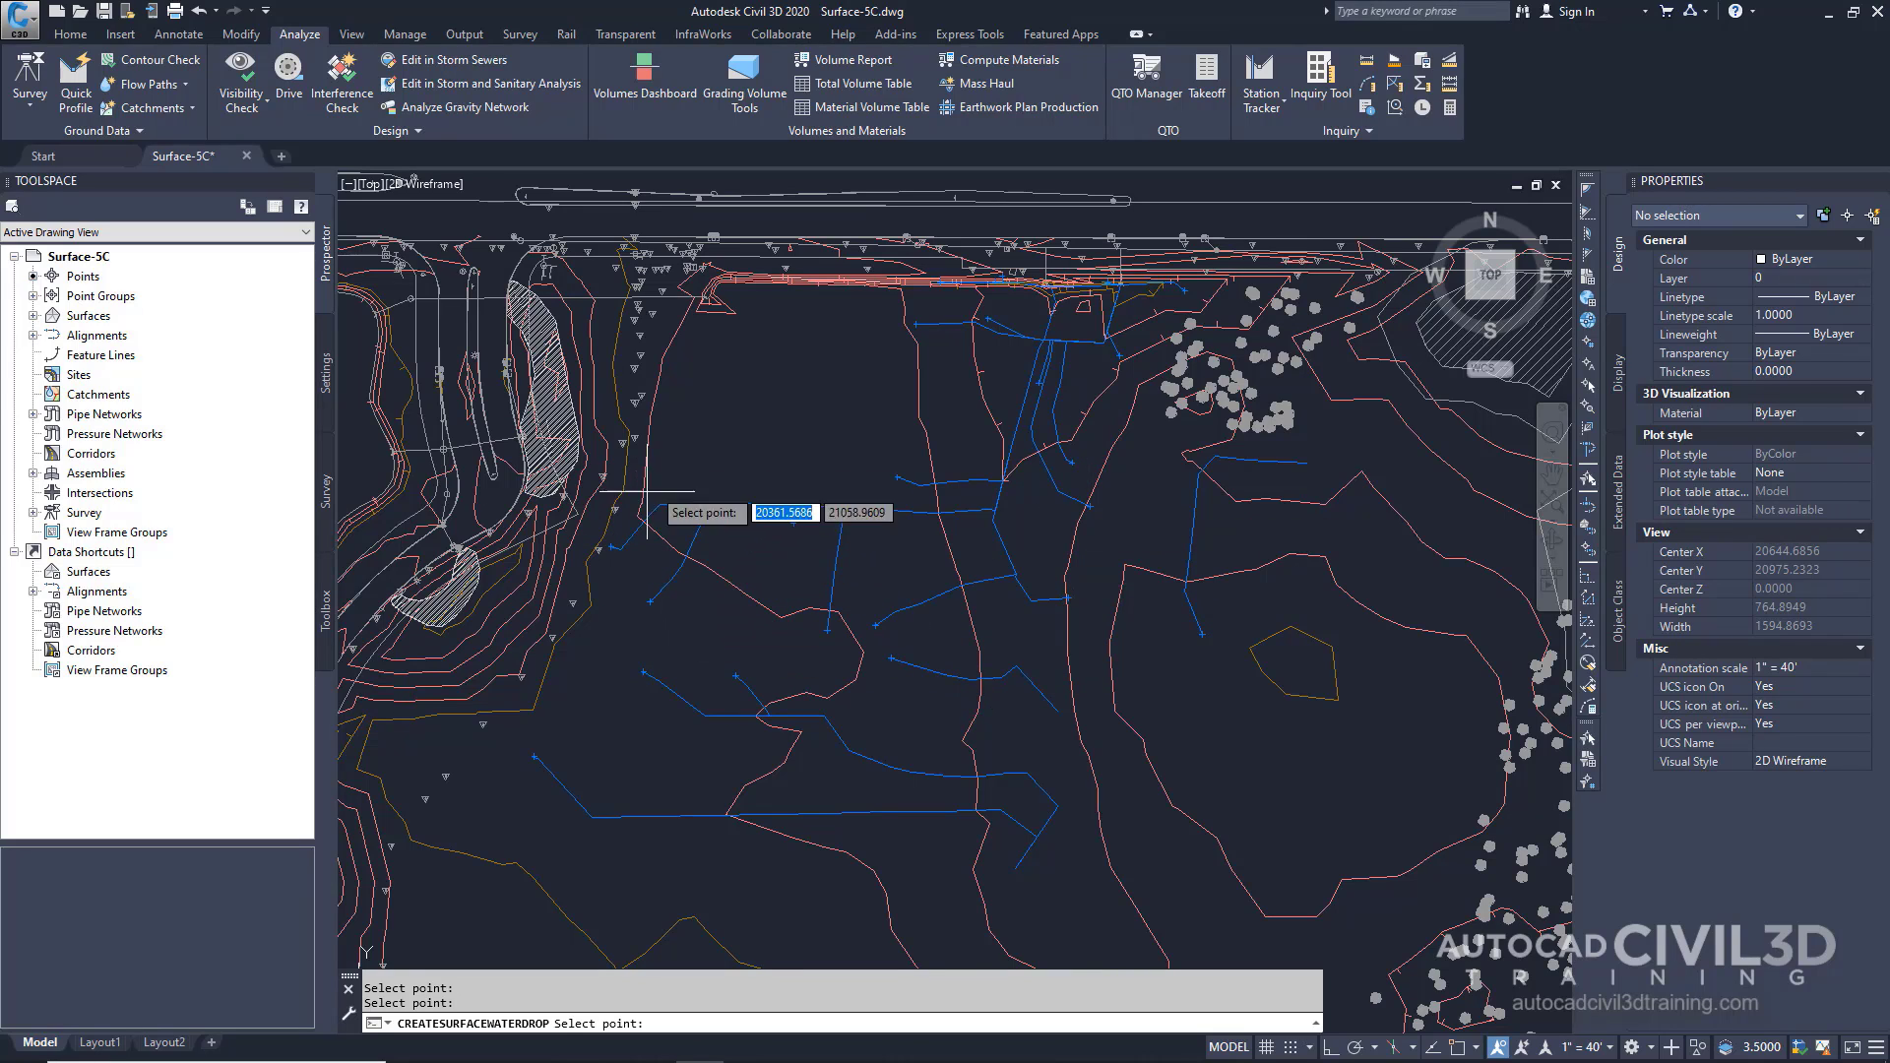
left_click(654, 374)
left_click(715, 437)
left_click(807, 415)
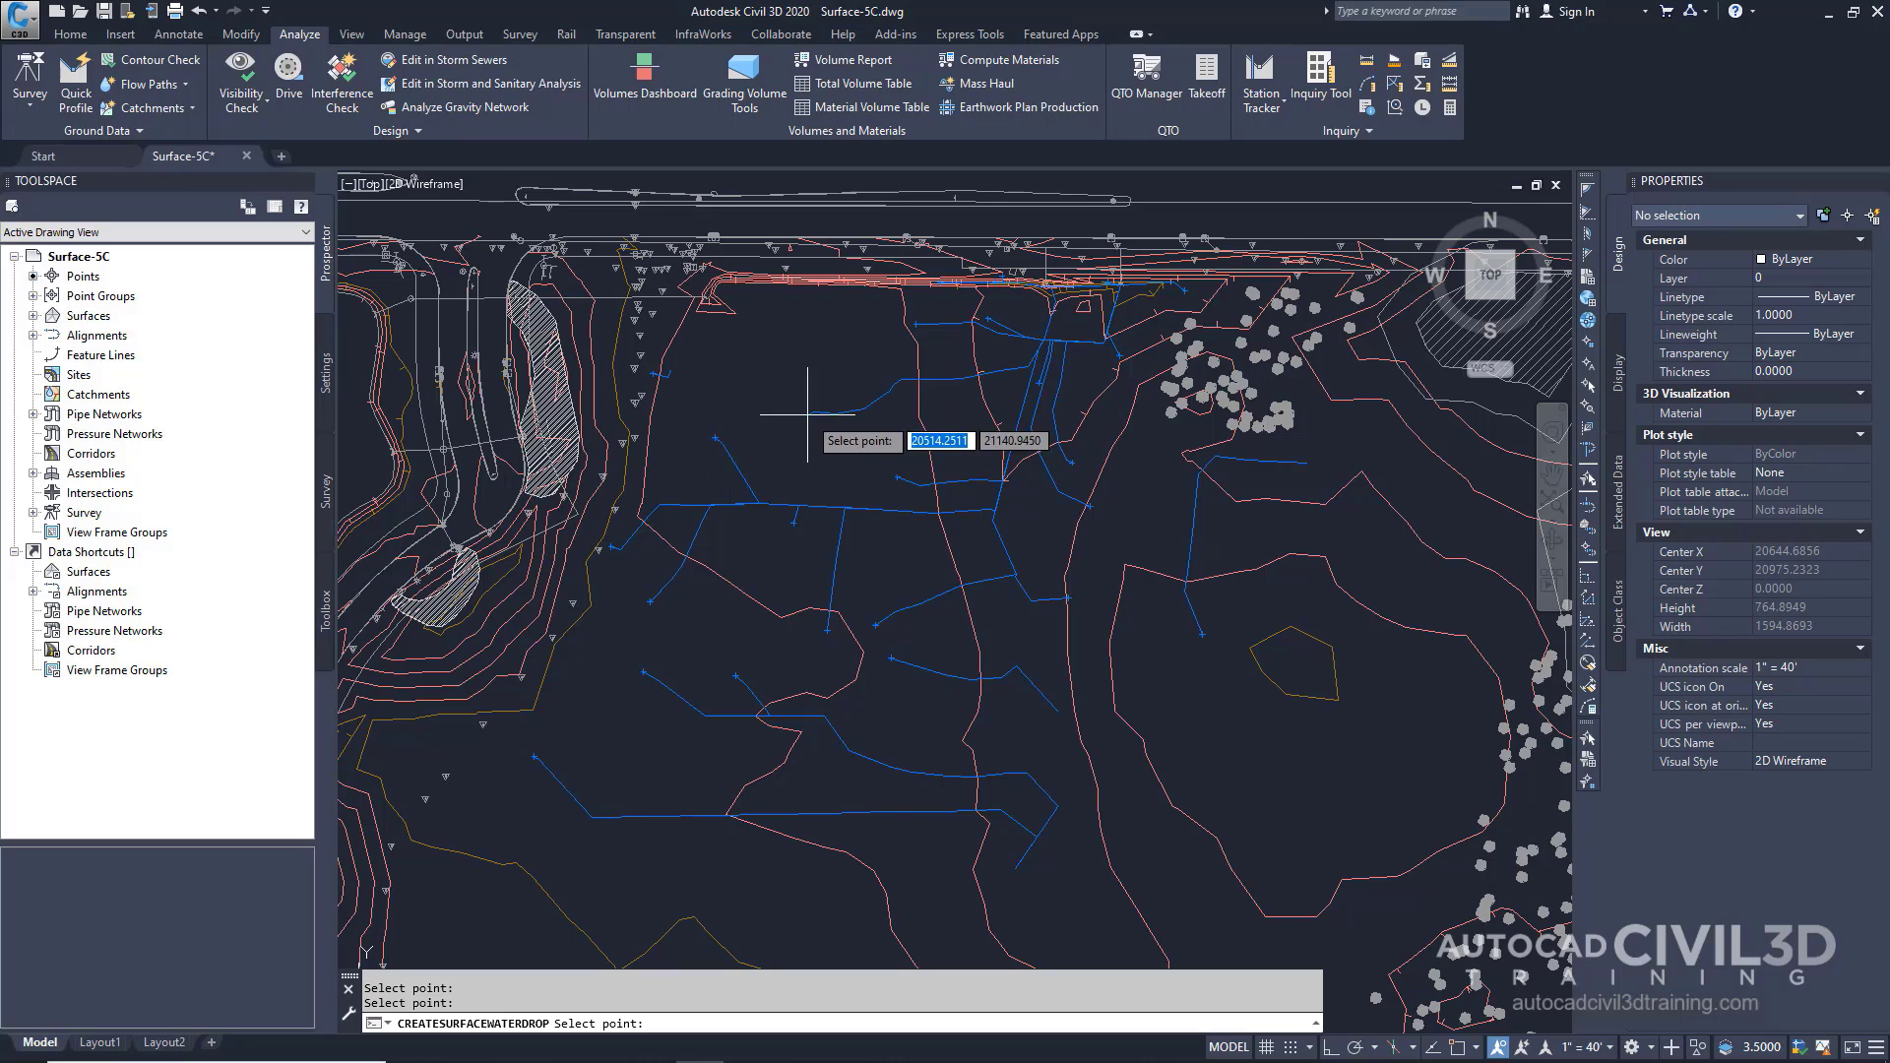
left_click(824, 460)
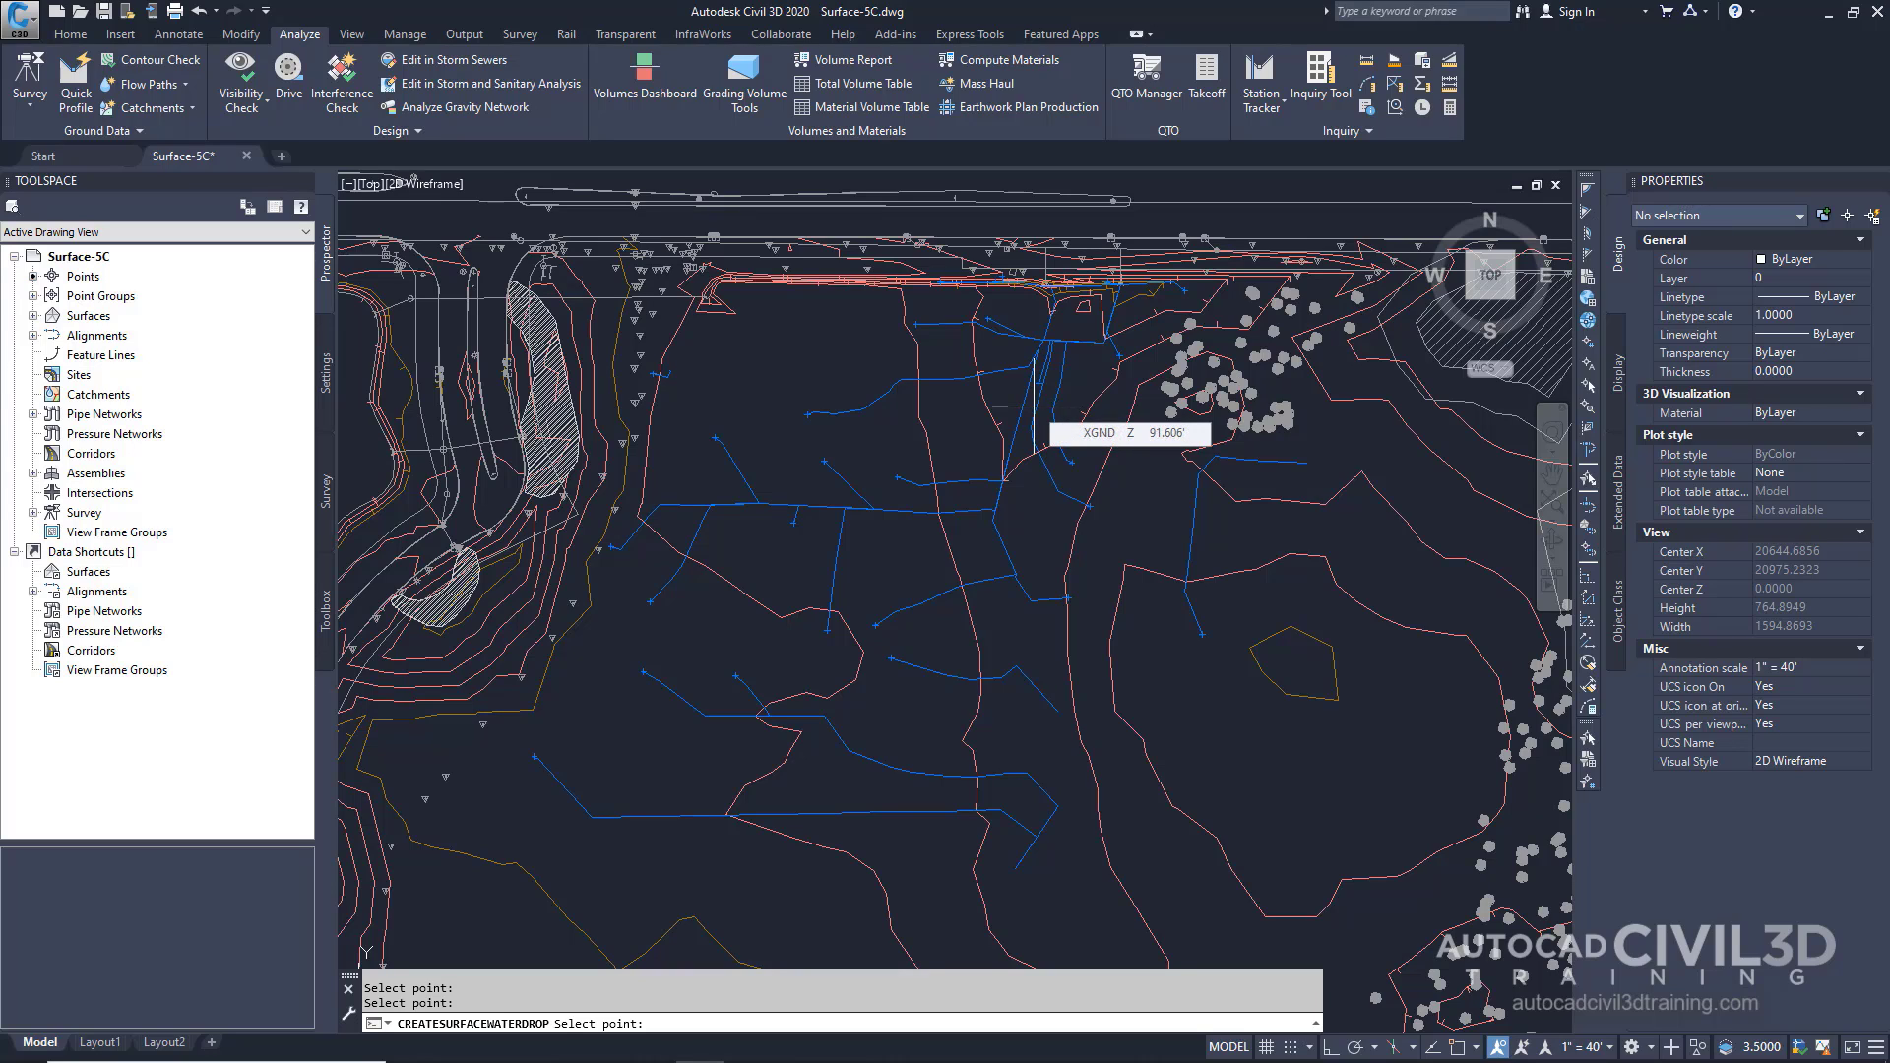
key("Return")
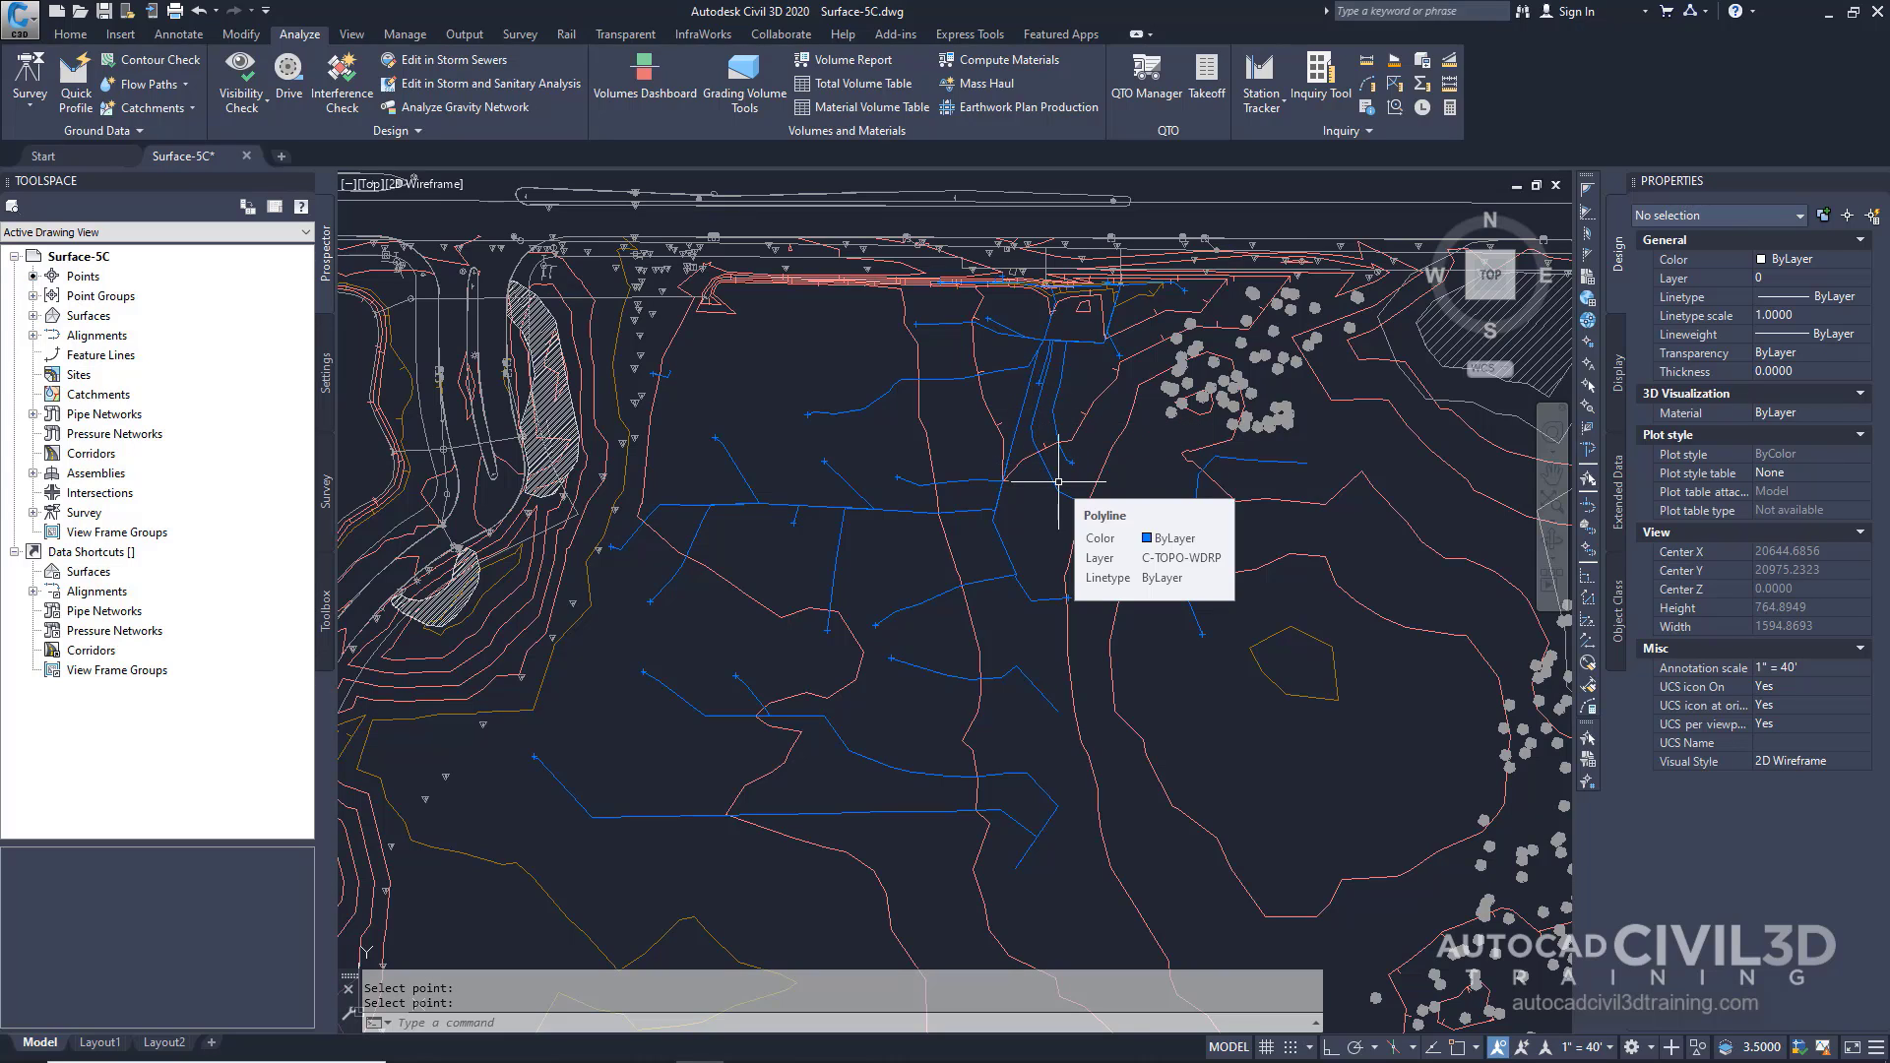
- Examine up close where the water drop paths converge and drain along the site's north edge
middle_click_drag(1084, 453, 1047, 579)
scroll(1028, 423, "up", 4)
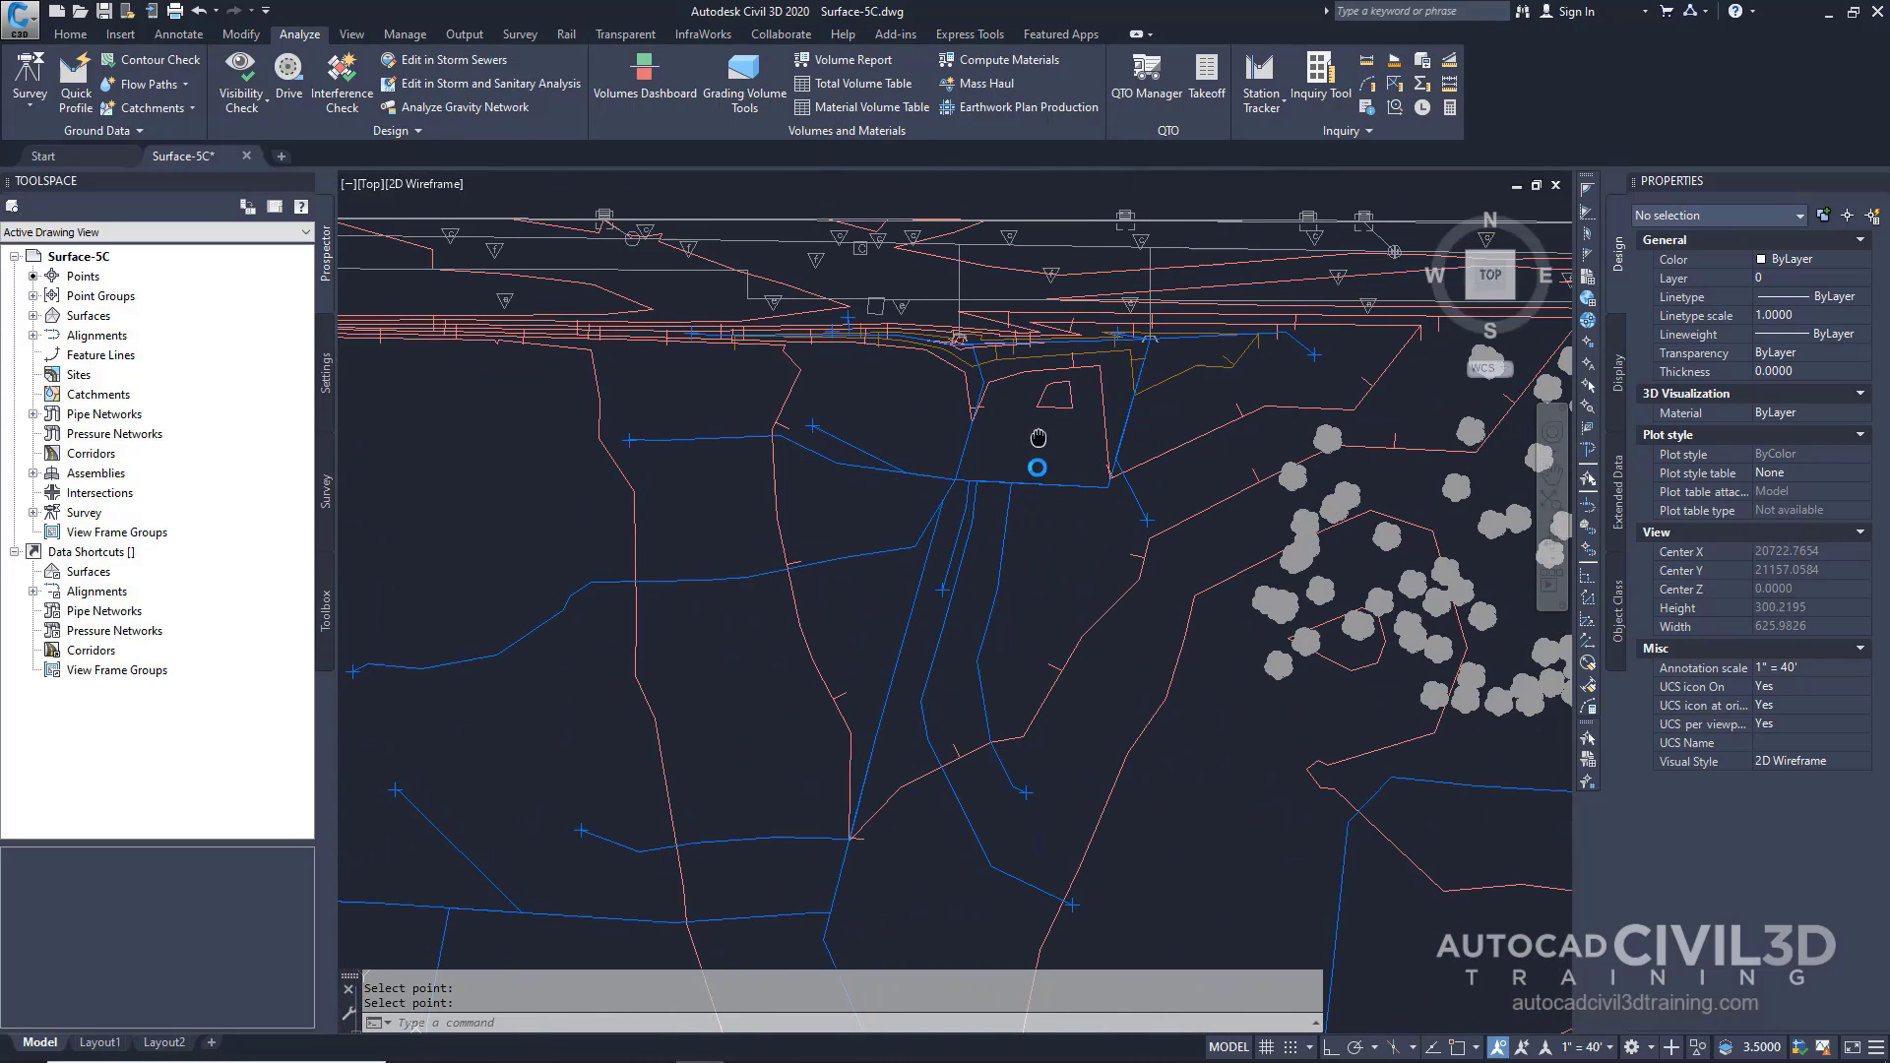
scroll(1024, 529, "up", 2)
scroll(878, 650, "up", 2)
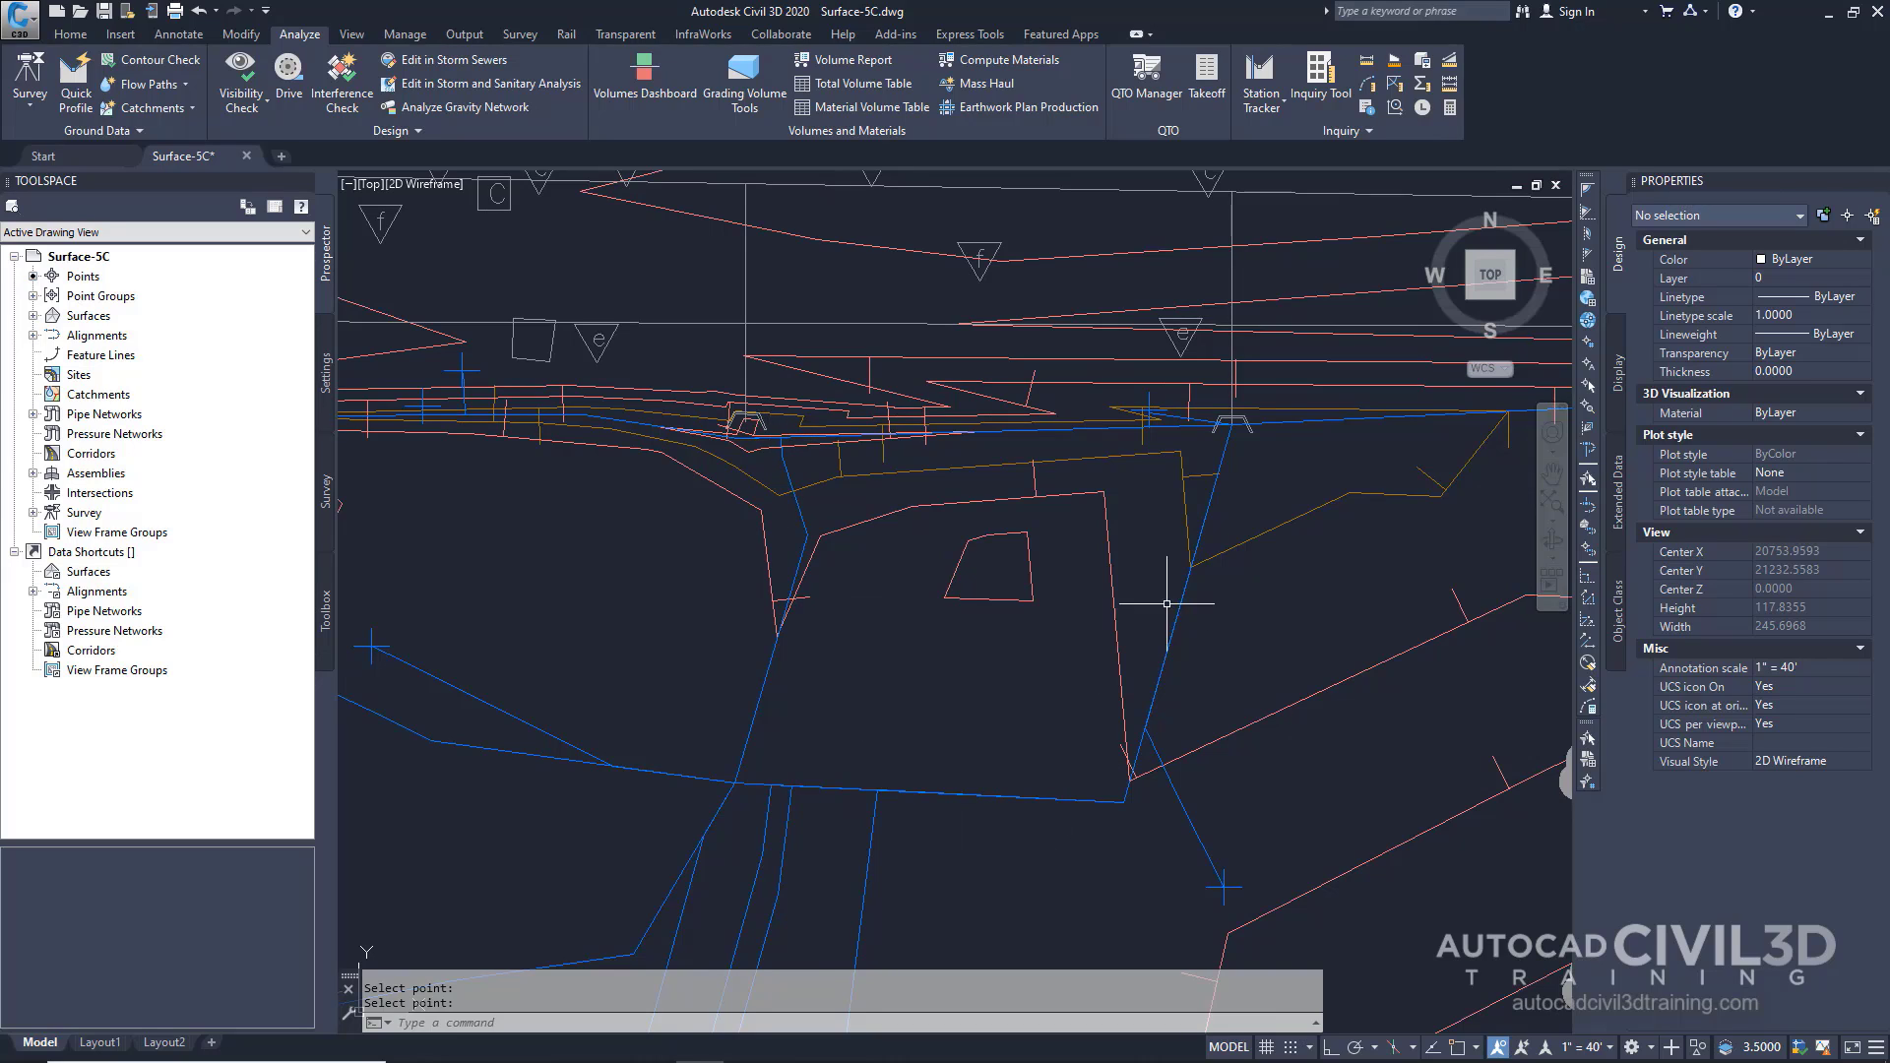
mouse_move(1138, 634)
scroll(1133, 486, "down", 8)
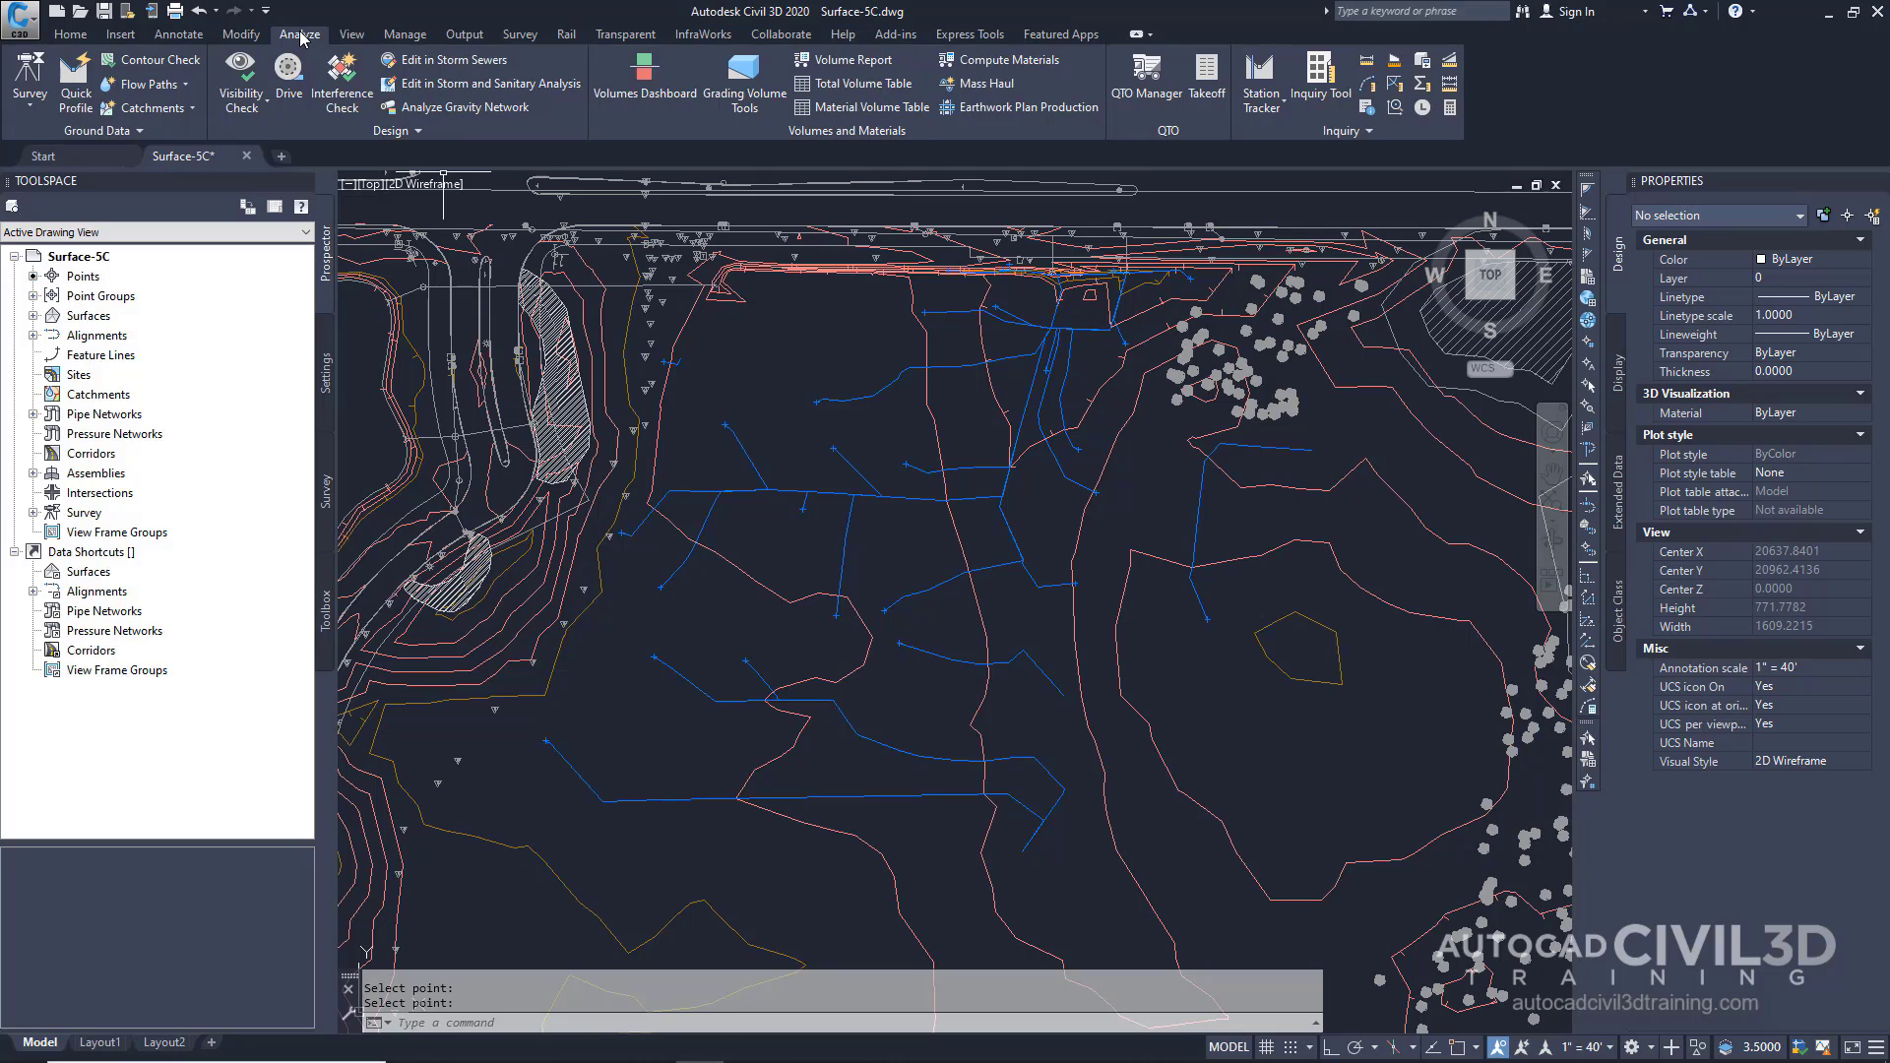
- Start a Catchment Area analysis on the XGND surface and set the discharge point style to Catchment
left_click(191, 109)
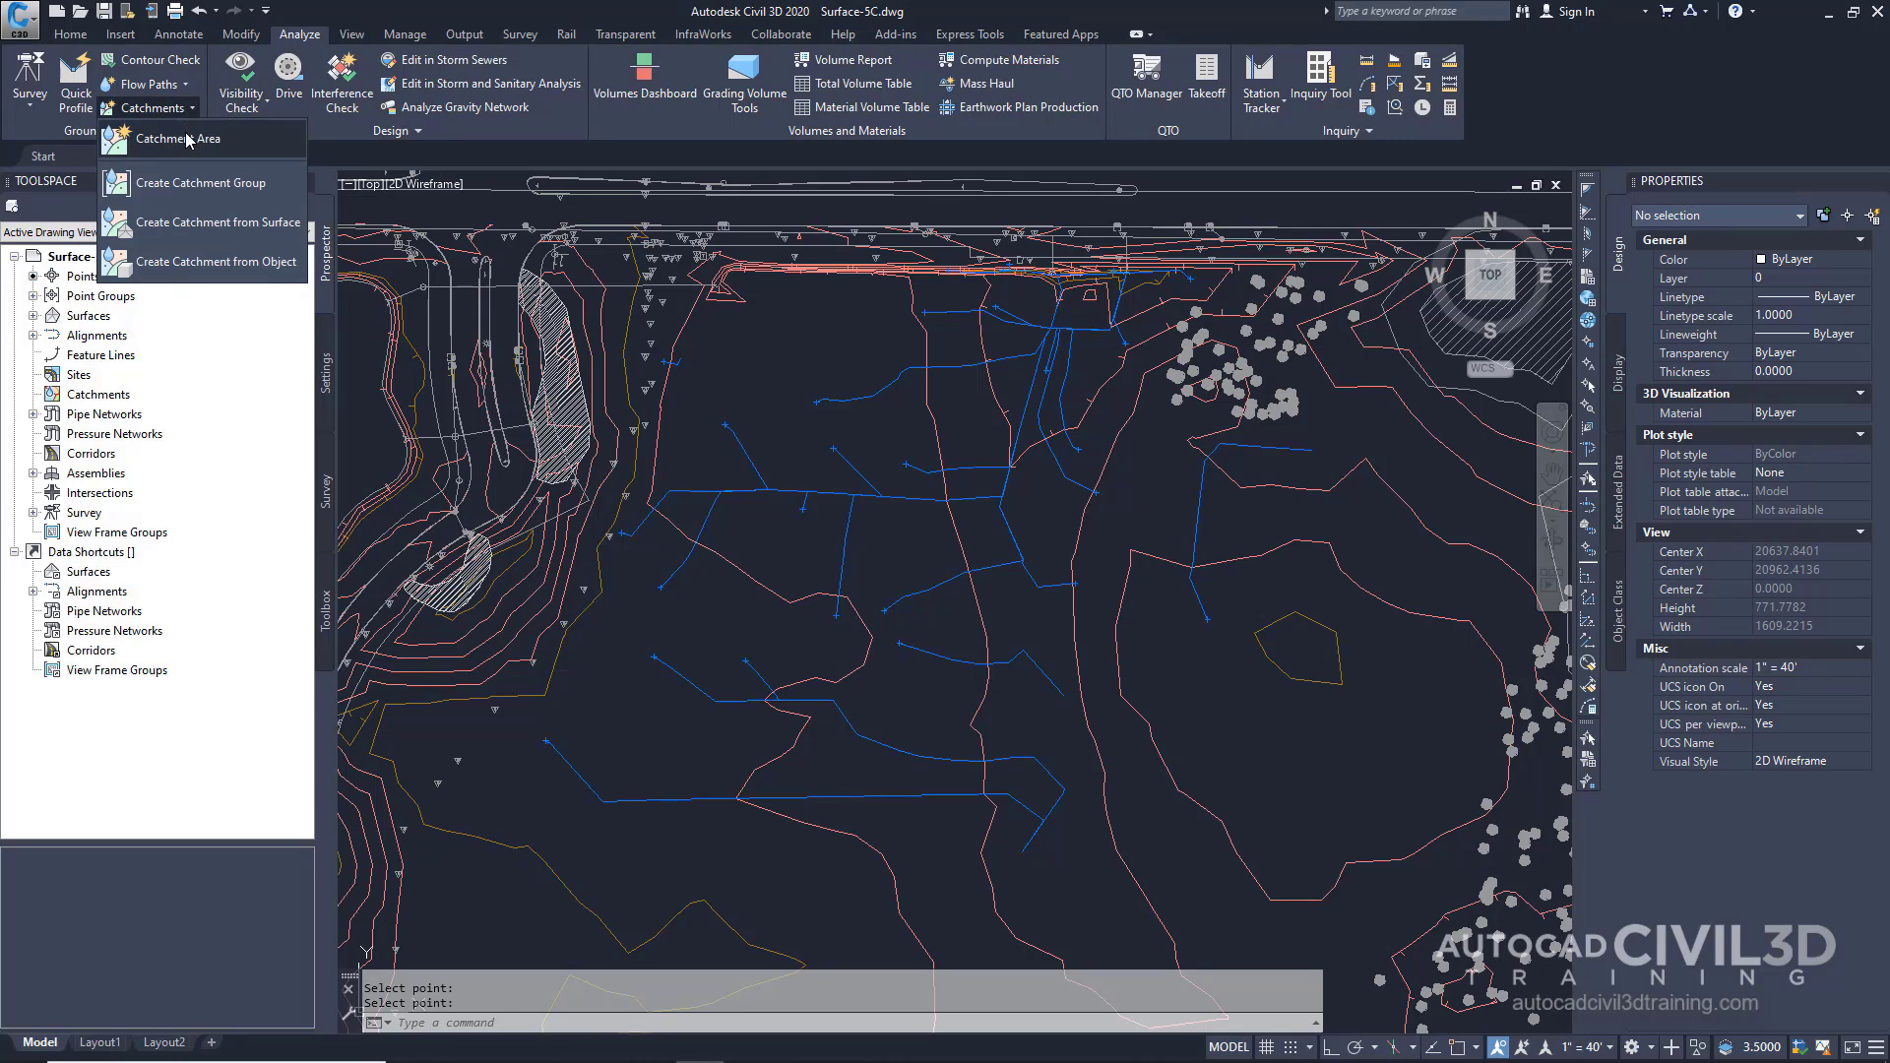
left_click(191, 144)
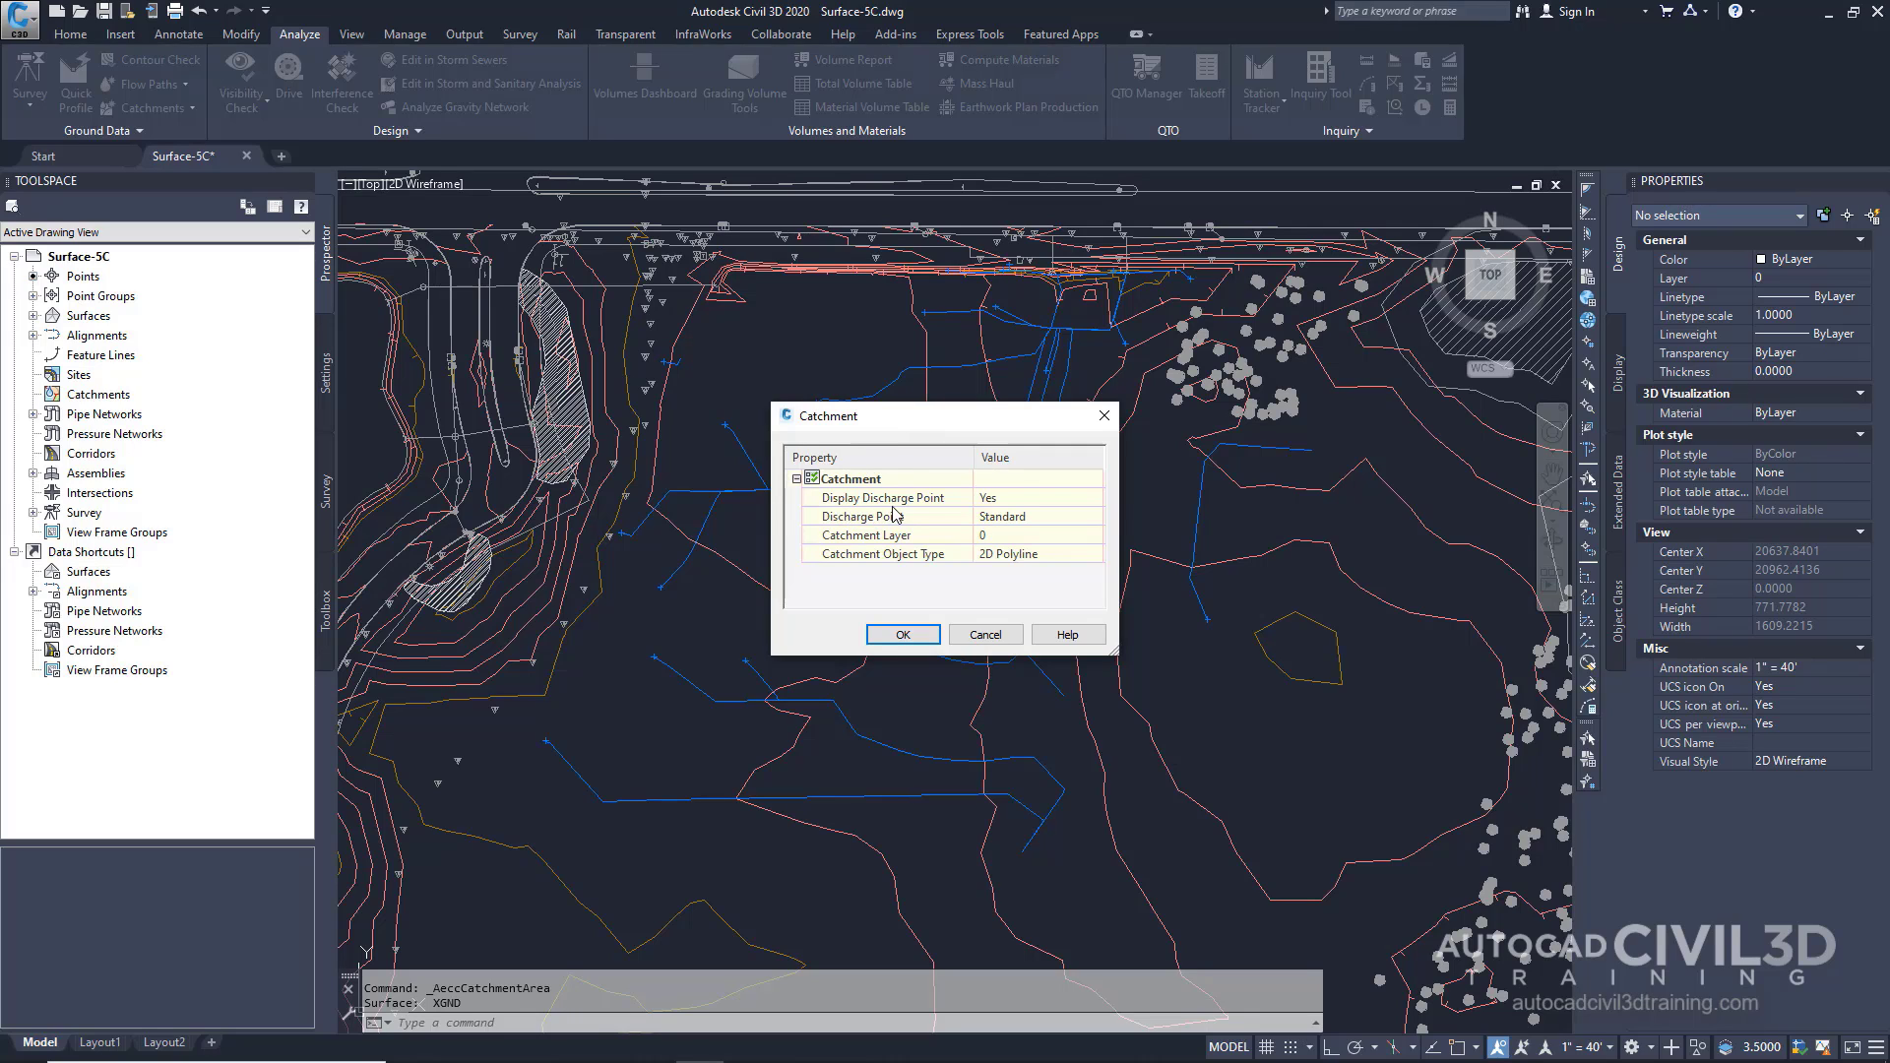
left_click(1037, 525)
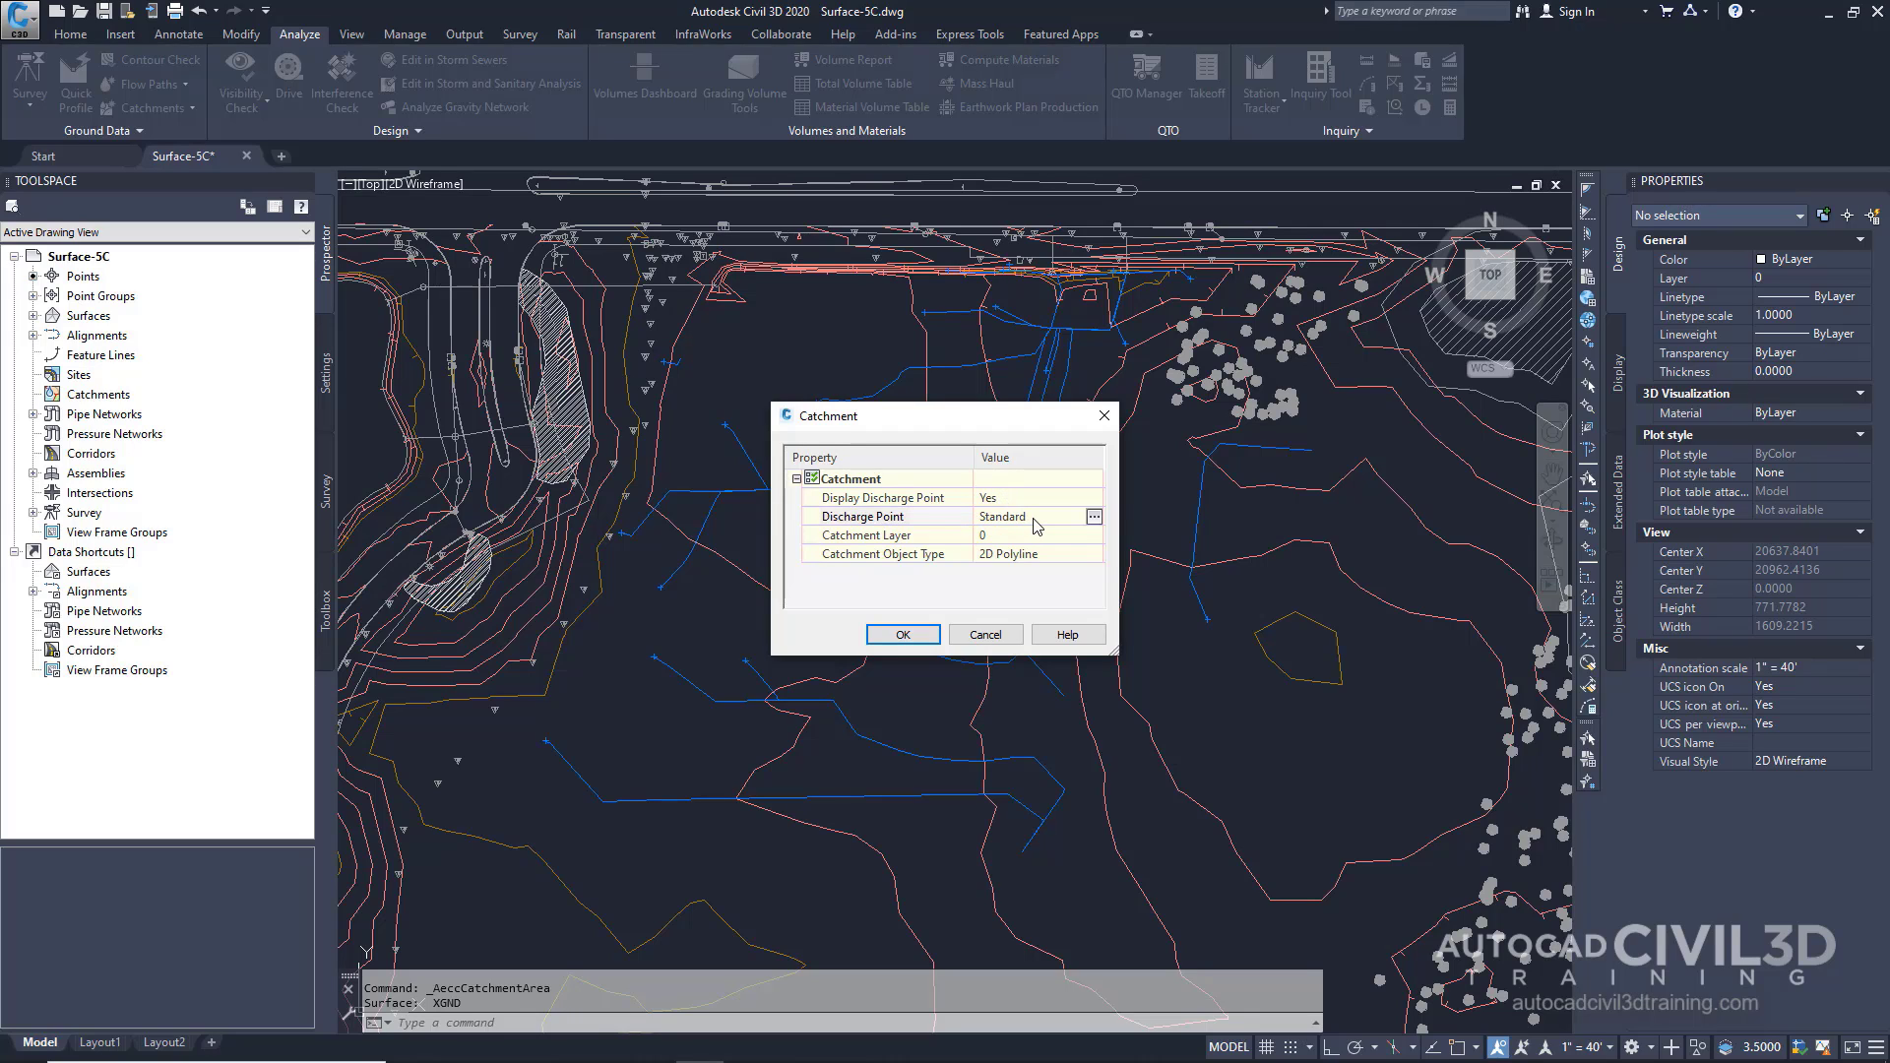
left_click(1095, 518)
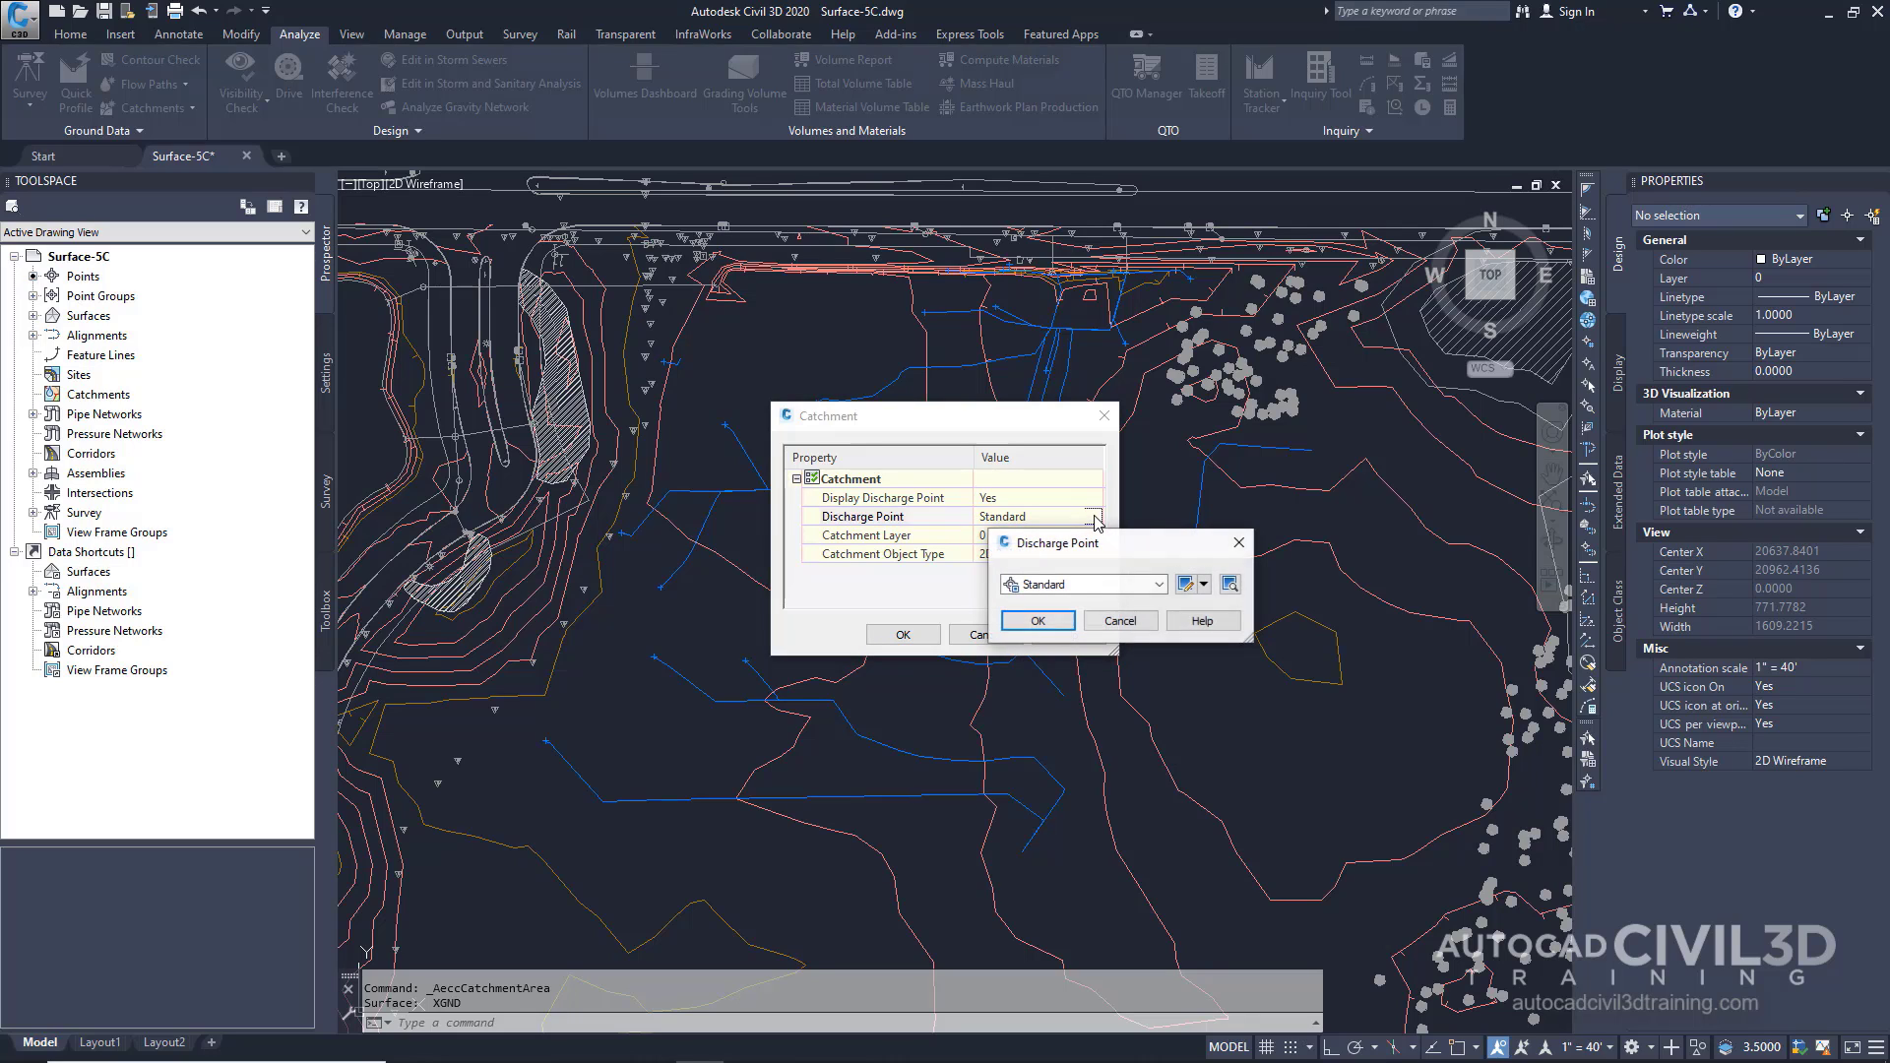
left_click(1161, 585)
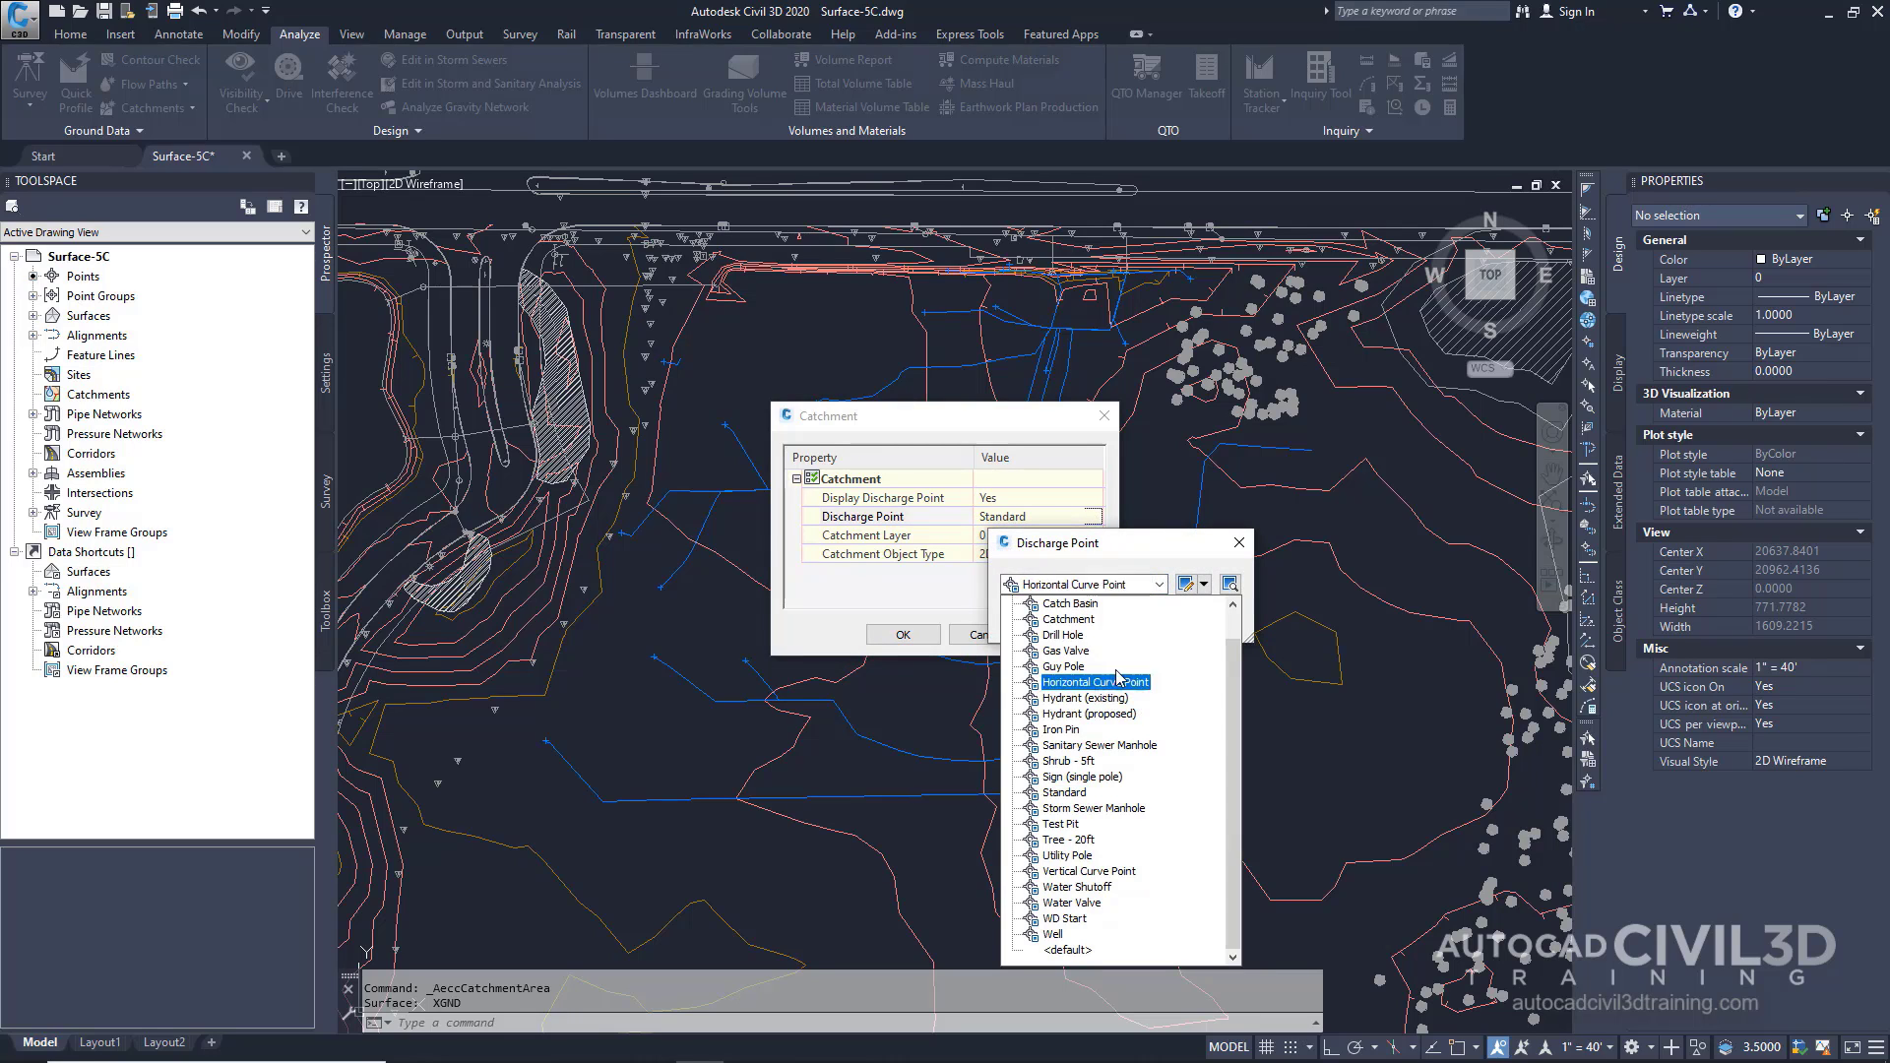
left_click(1084, 622)
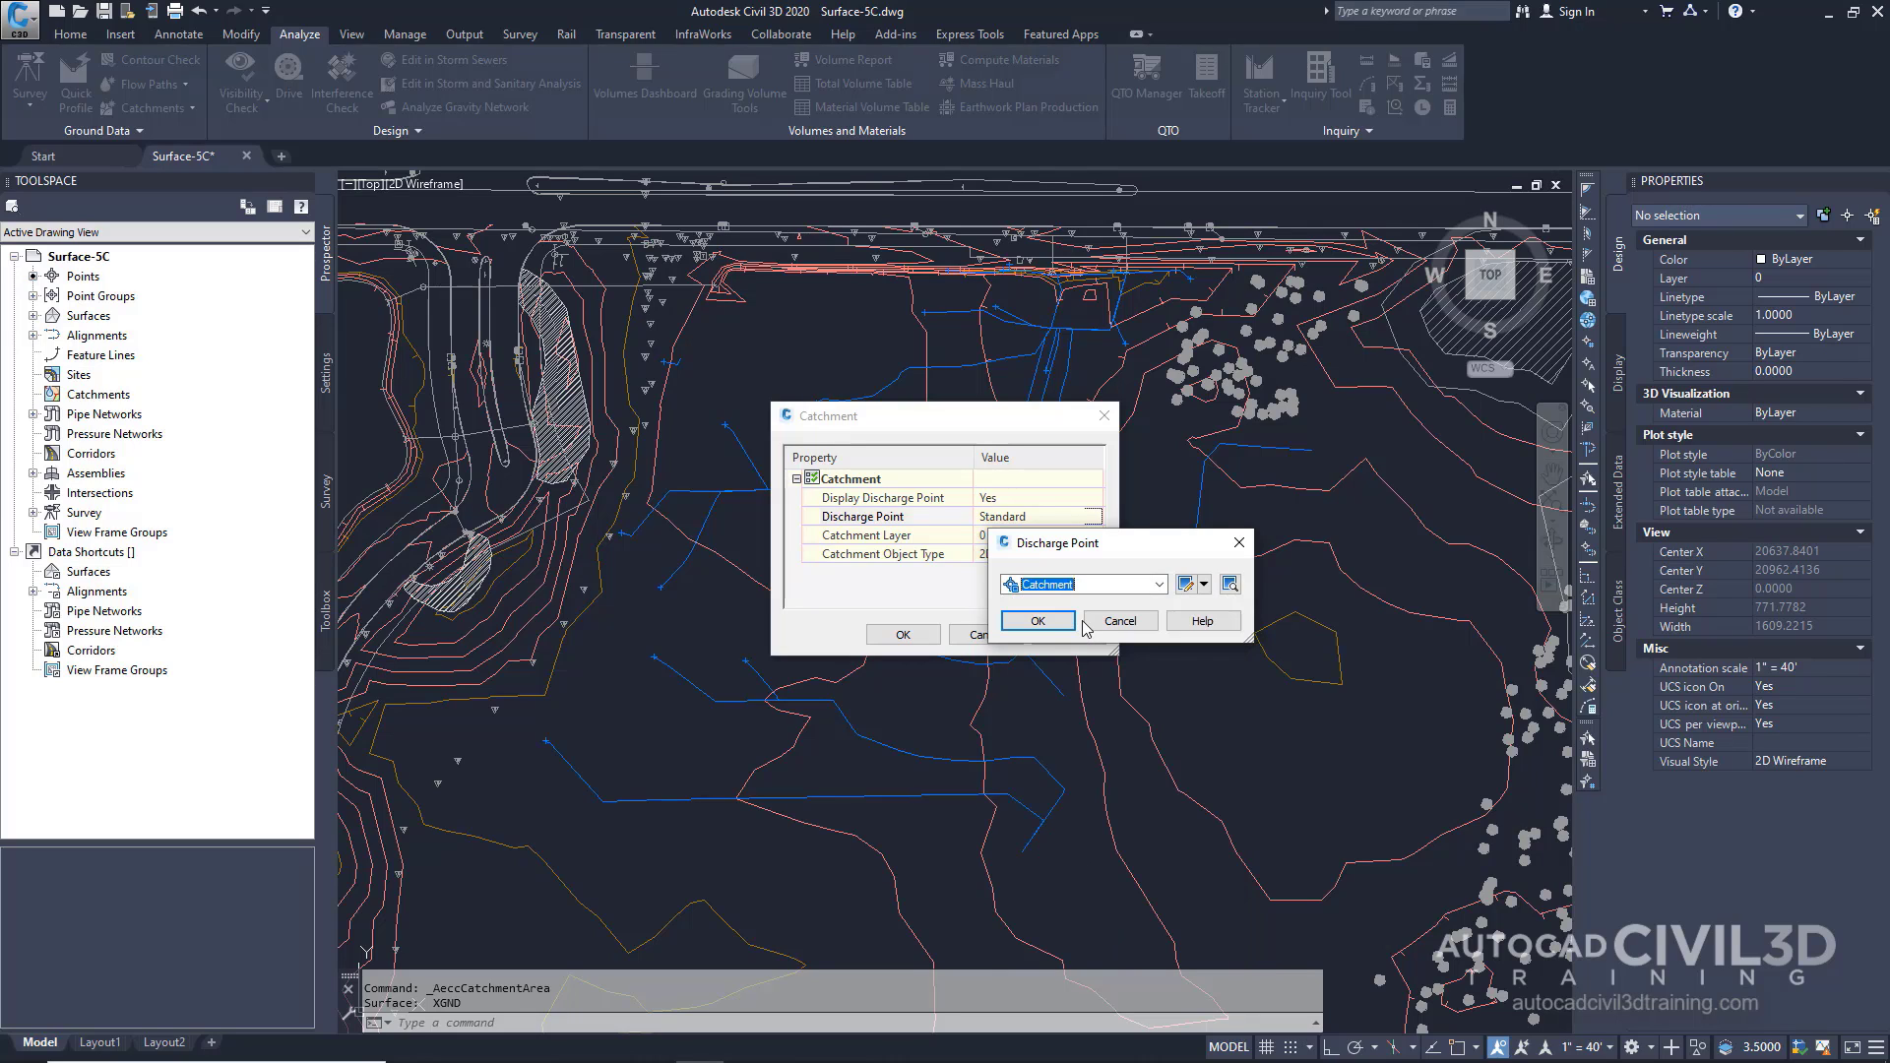
left_click(1038, 630)
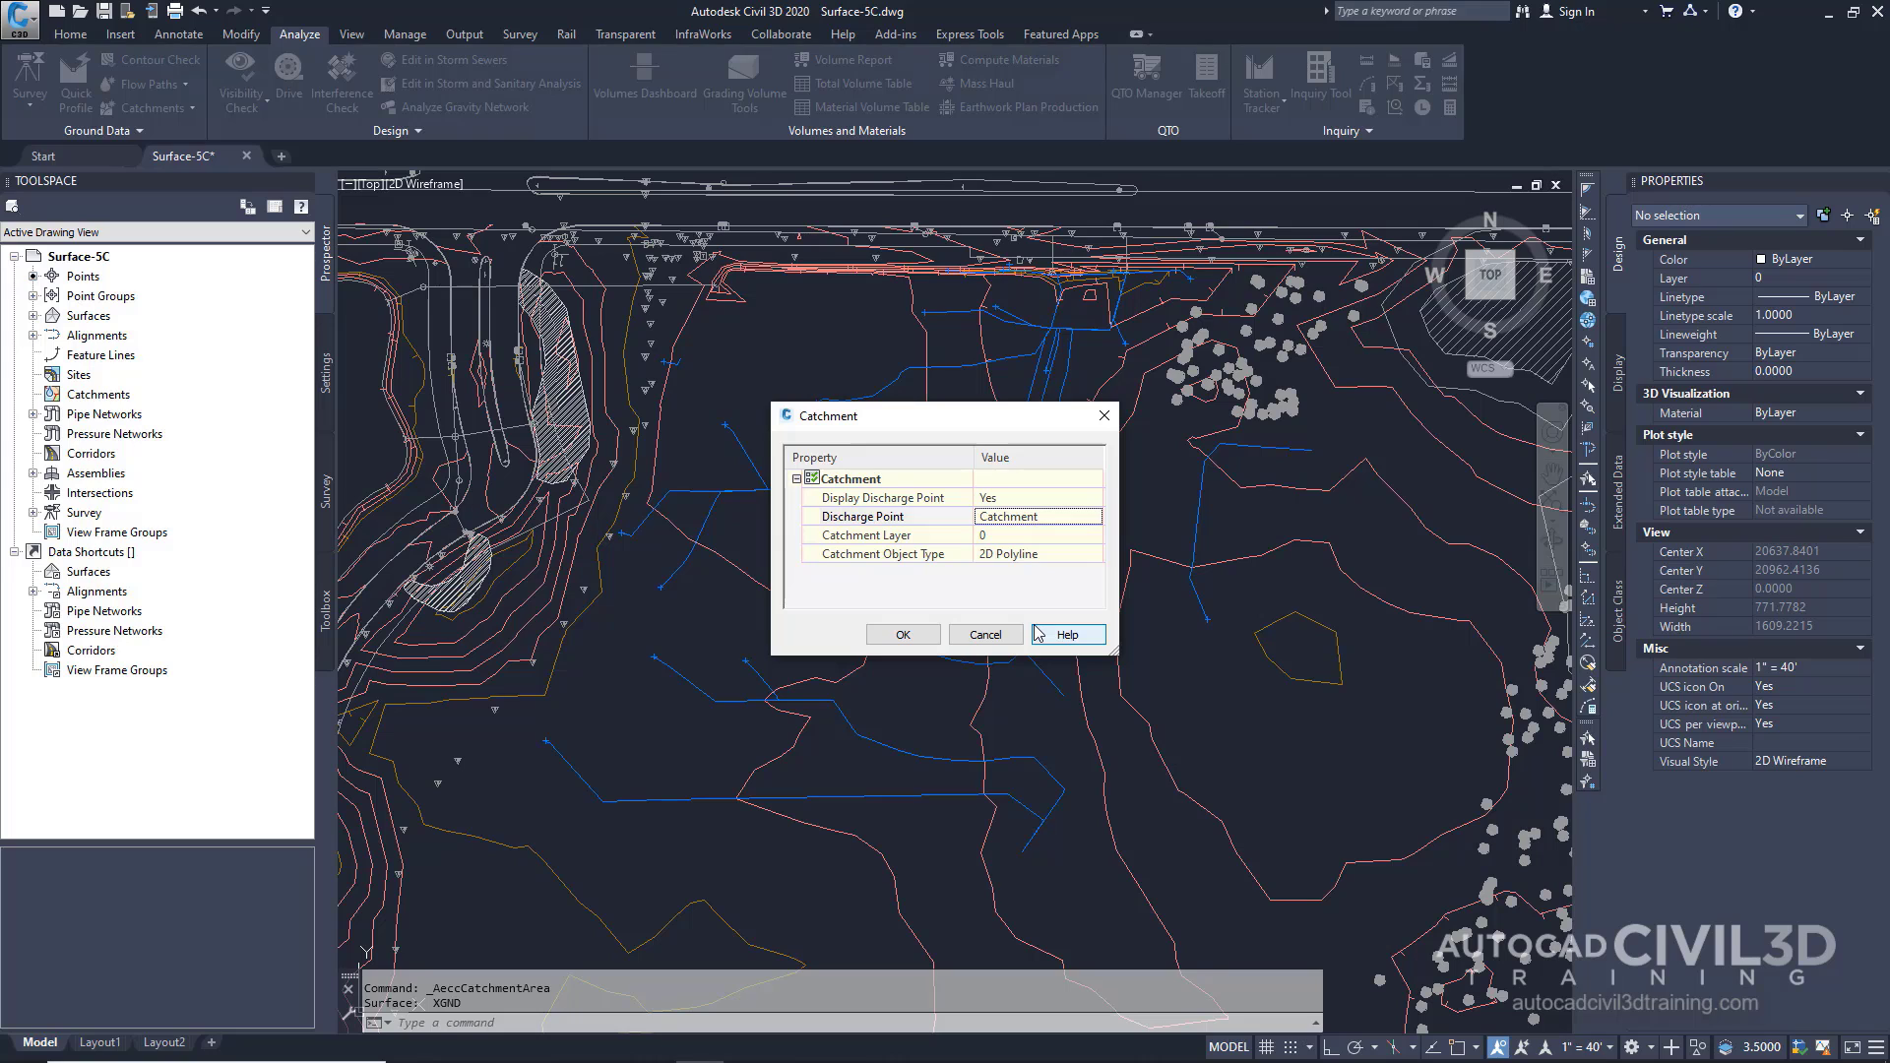
- Set the catchment layer to C-TOPO-CATCH and accept the catchment settings with 2D Polyline as the object type
left_click(1026, 538)
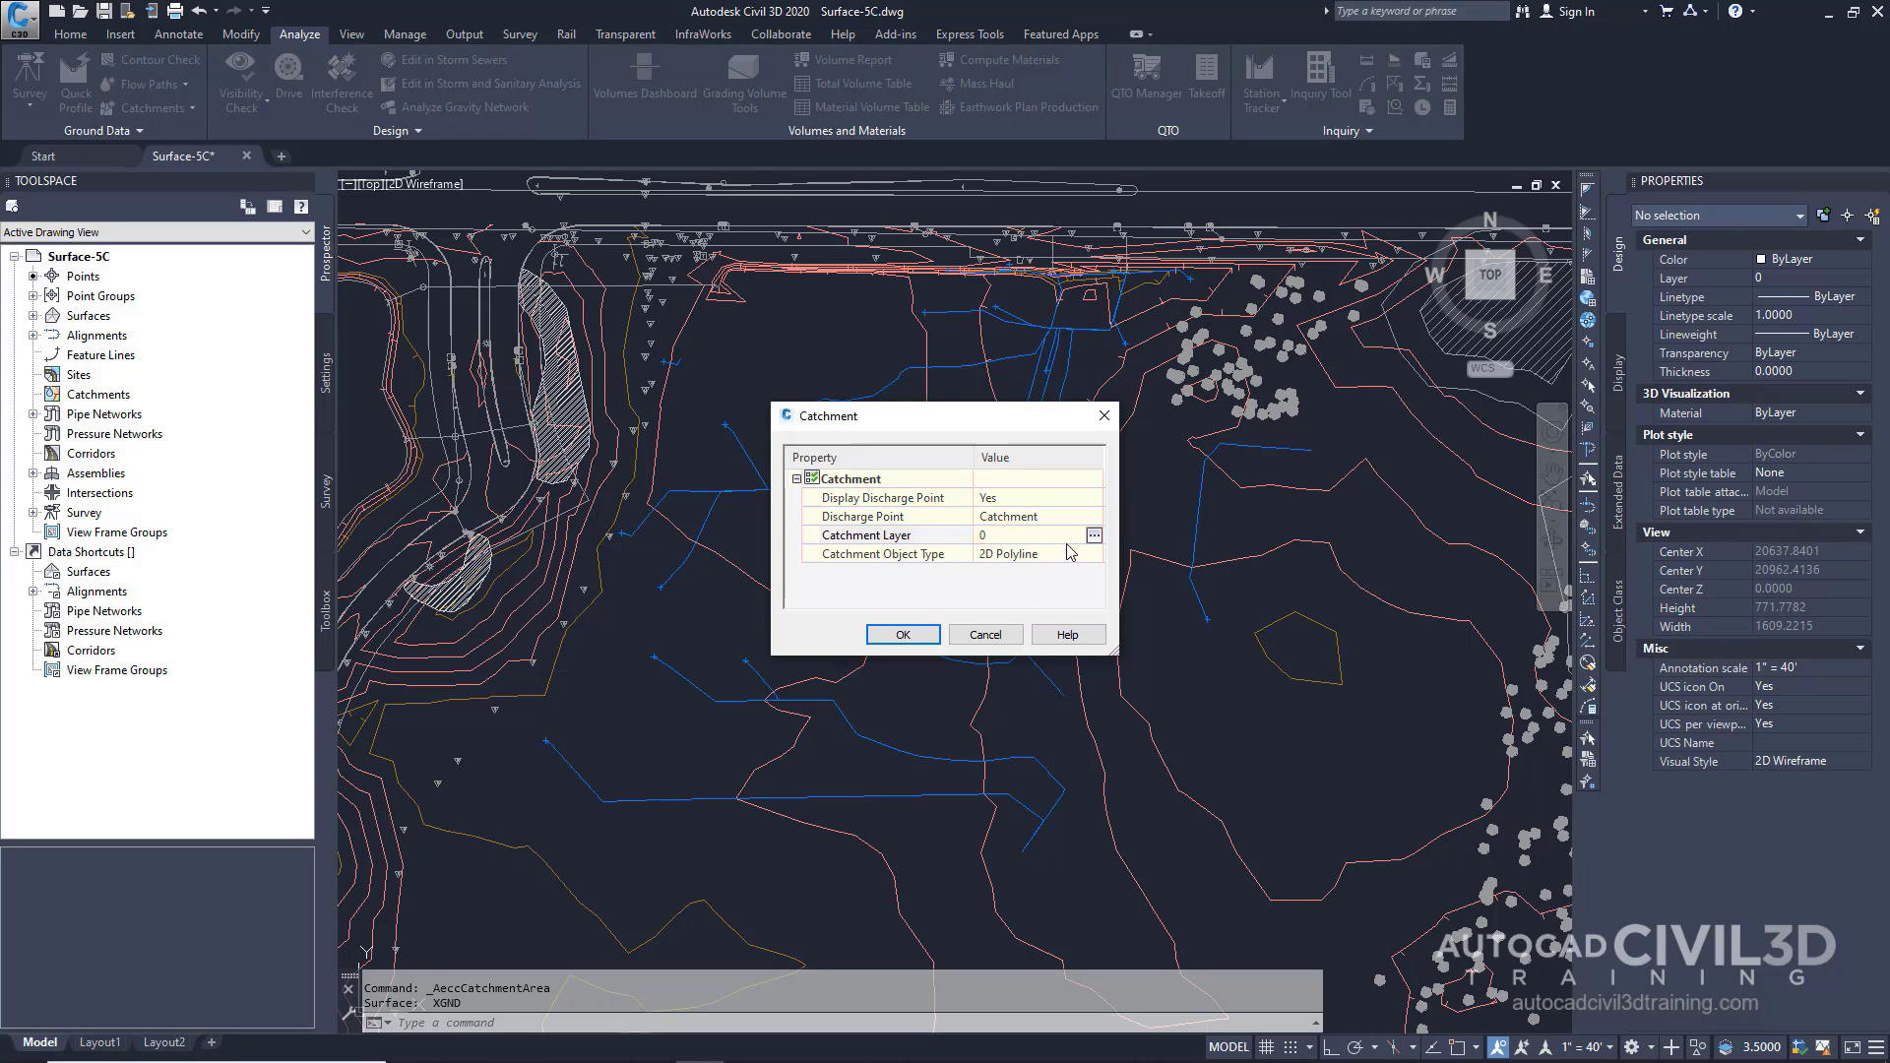
left_click(1094, 536)
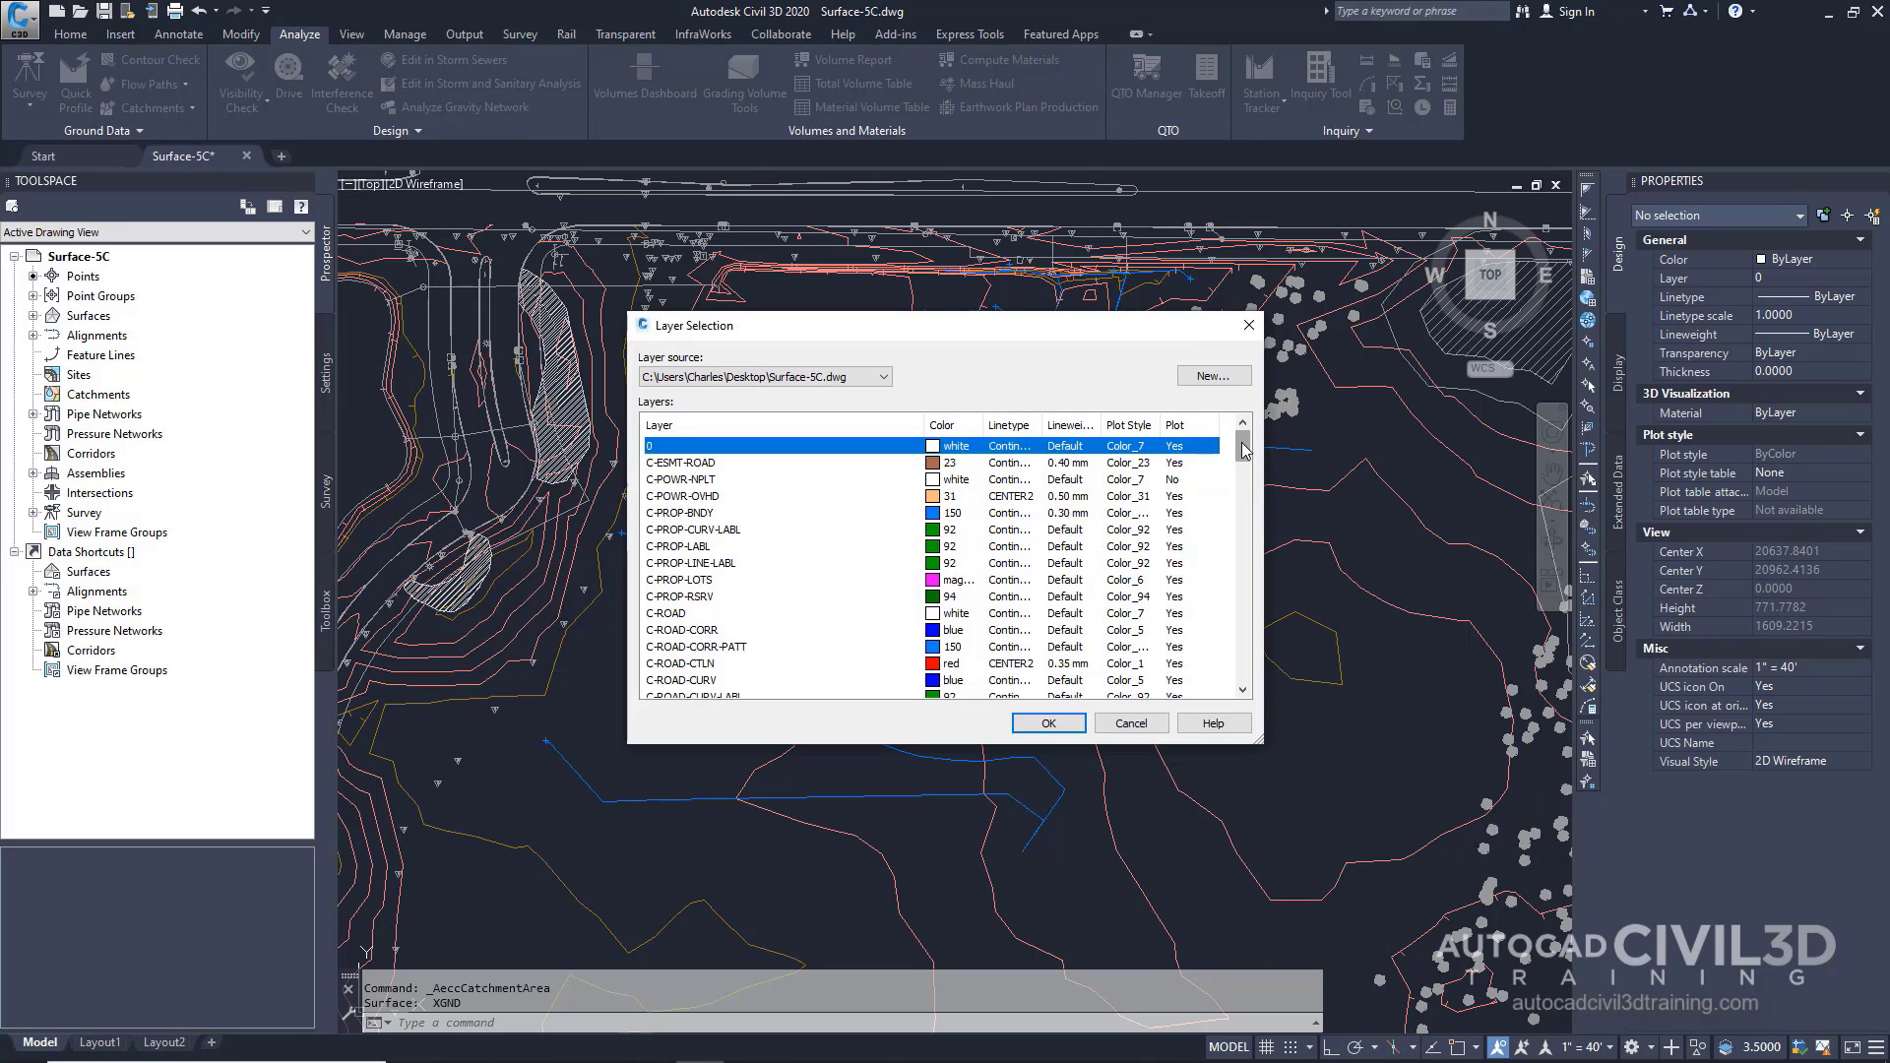
left_click_drag(1243, 448, 1246, 540)
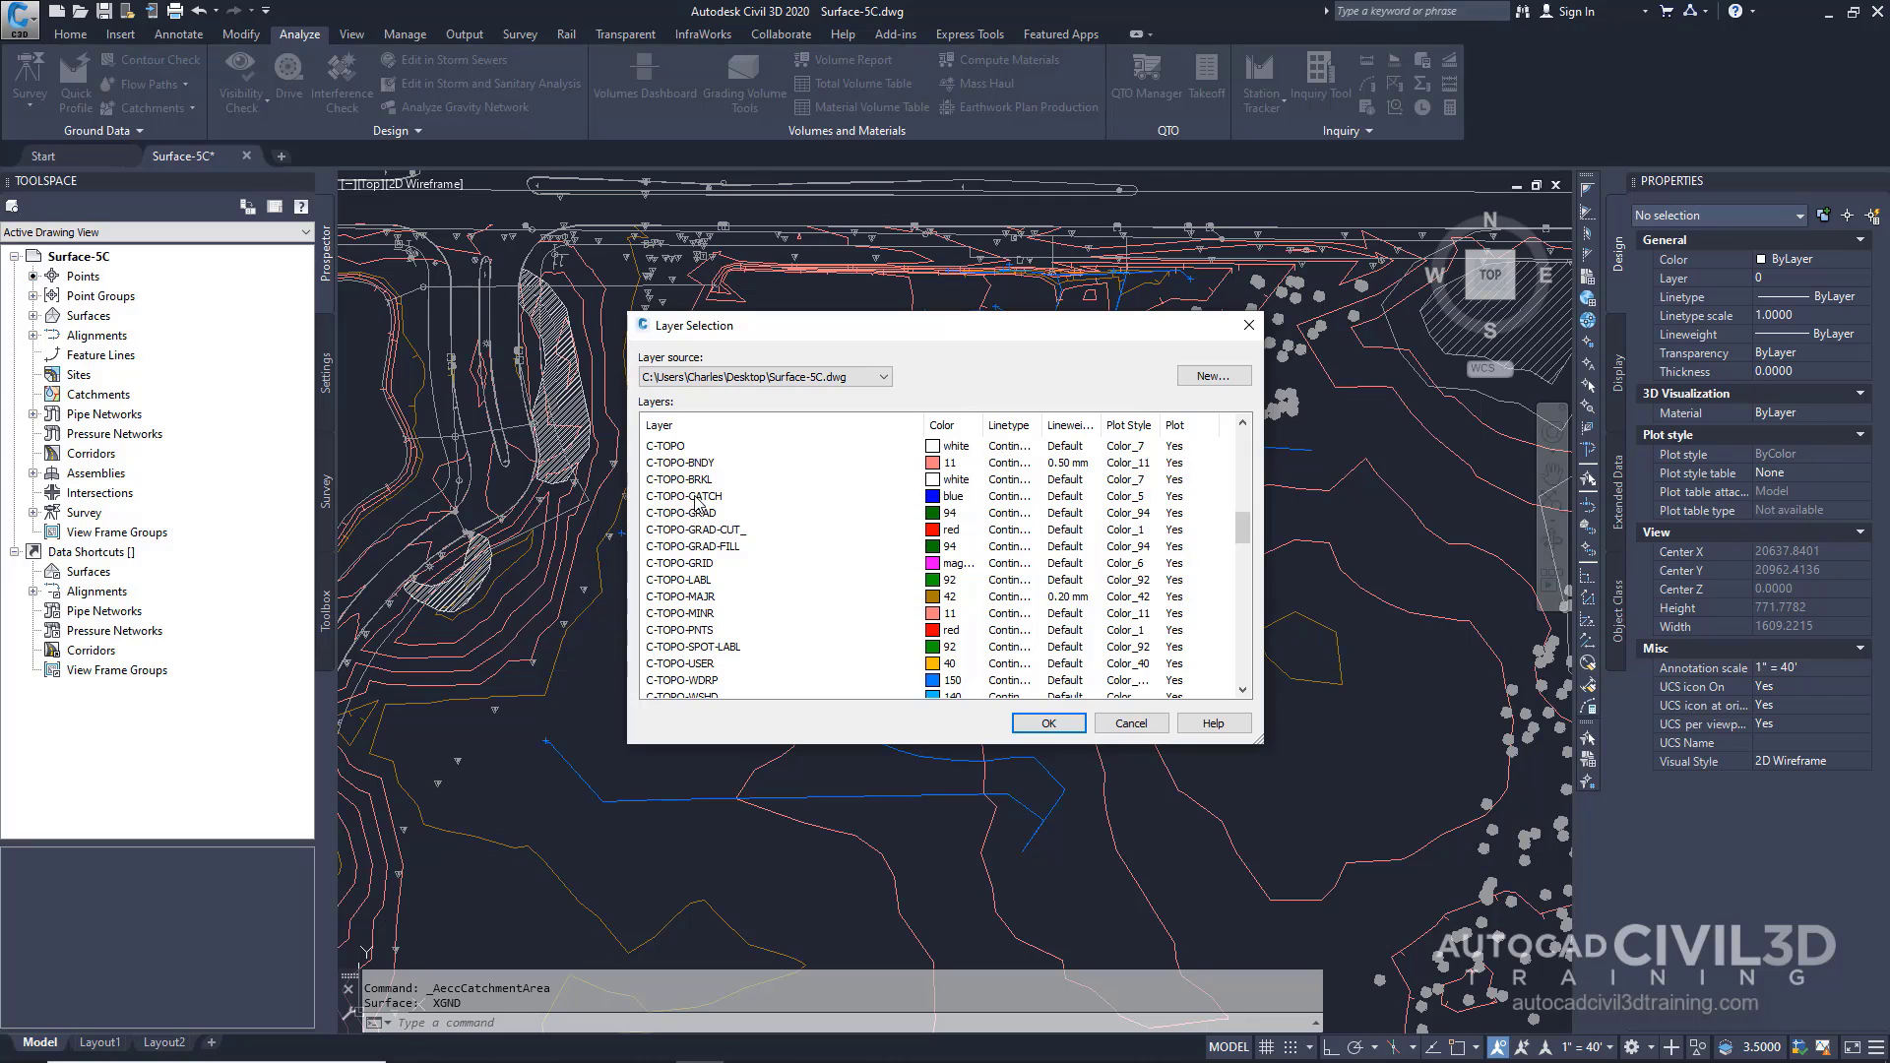
left_click(697, 496)
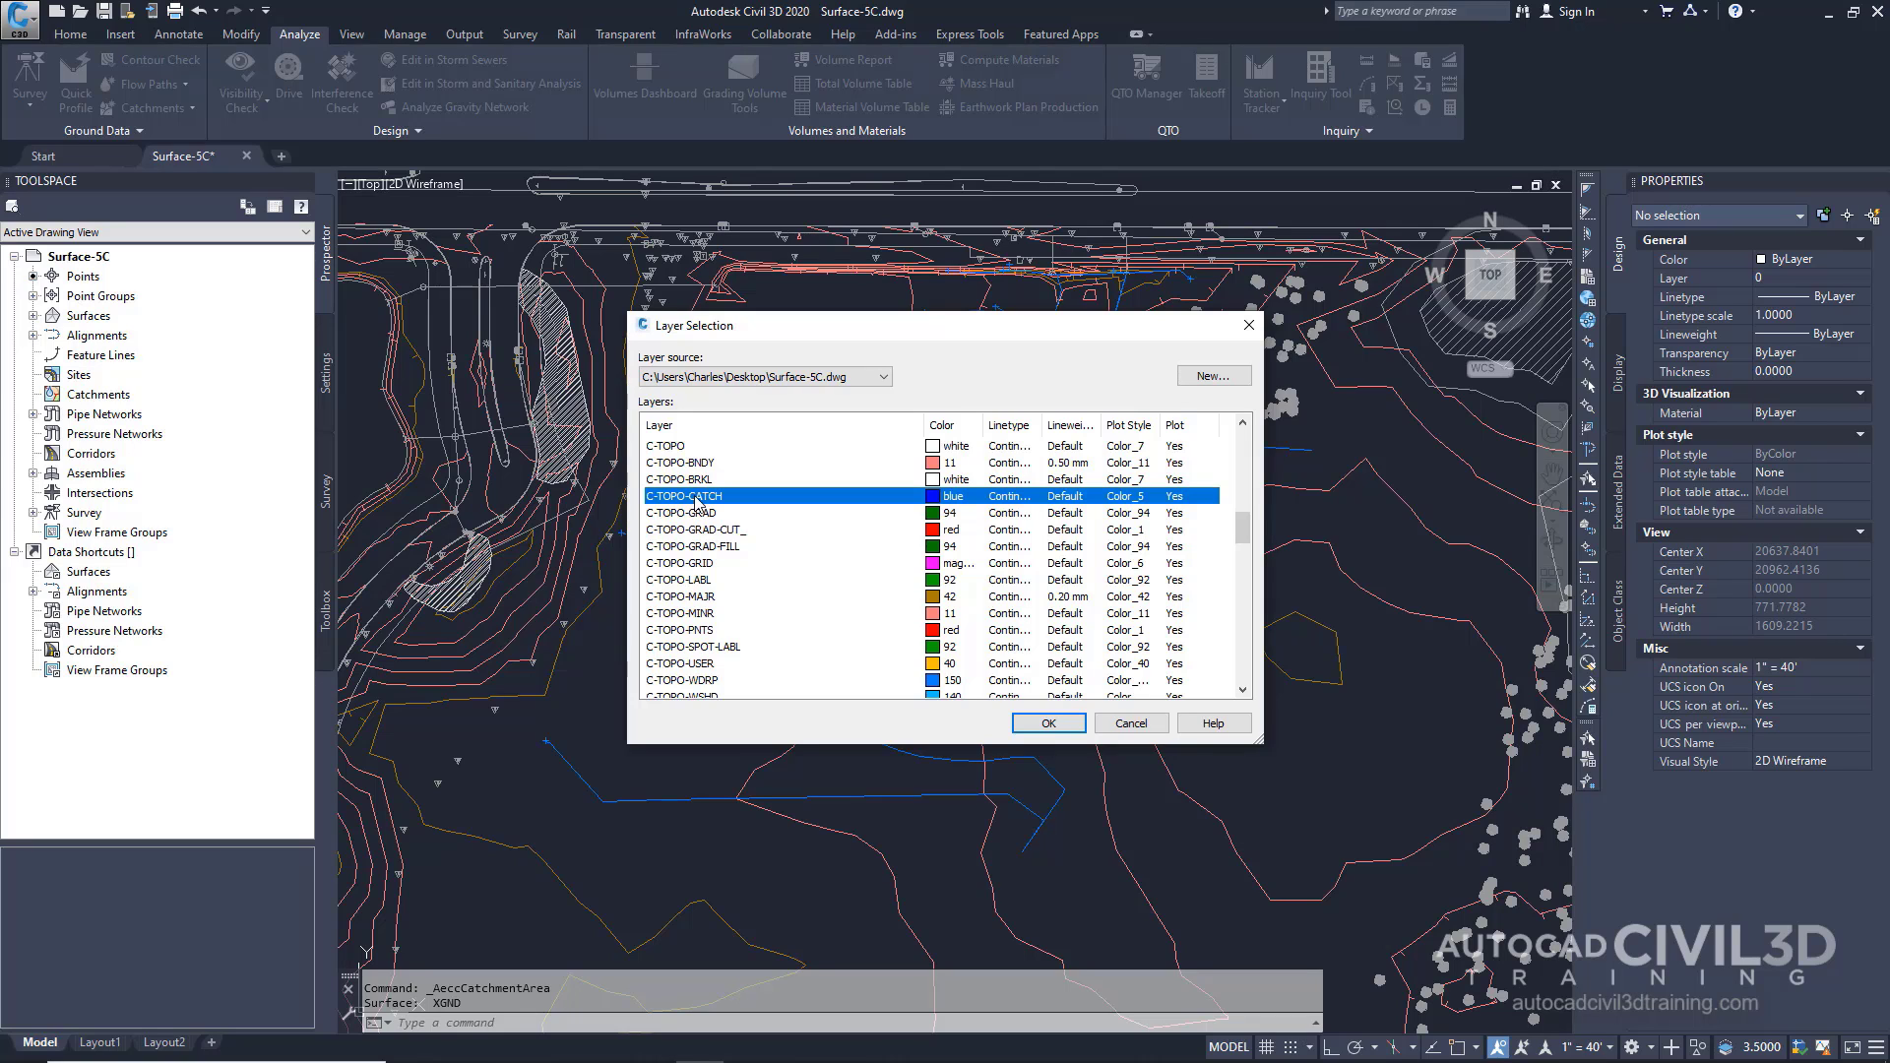
left_click(1060, 727)
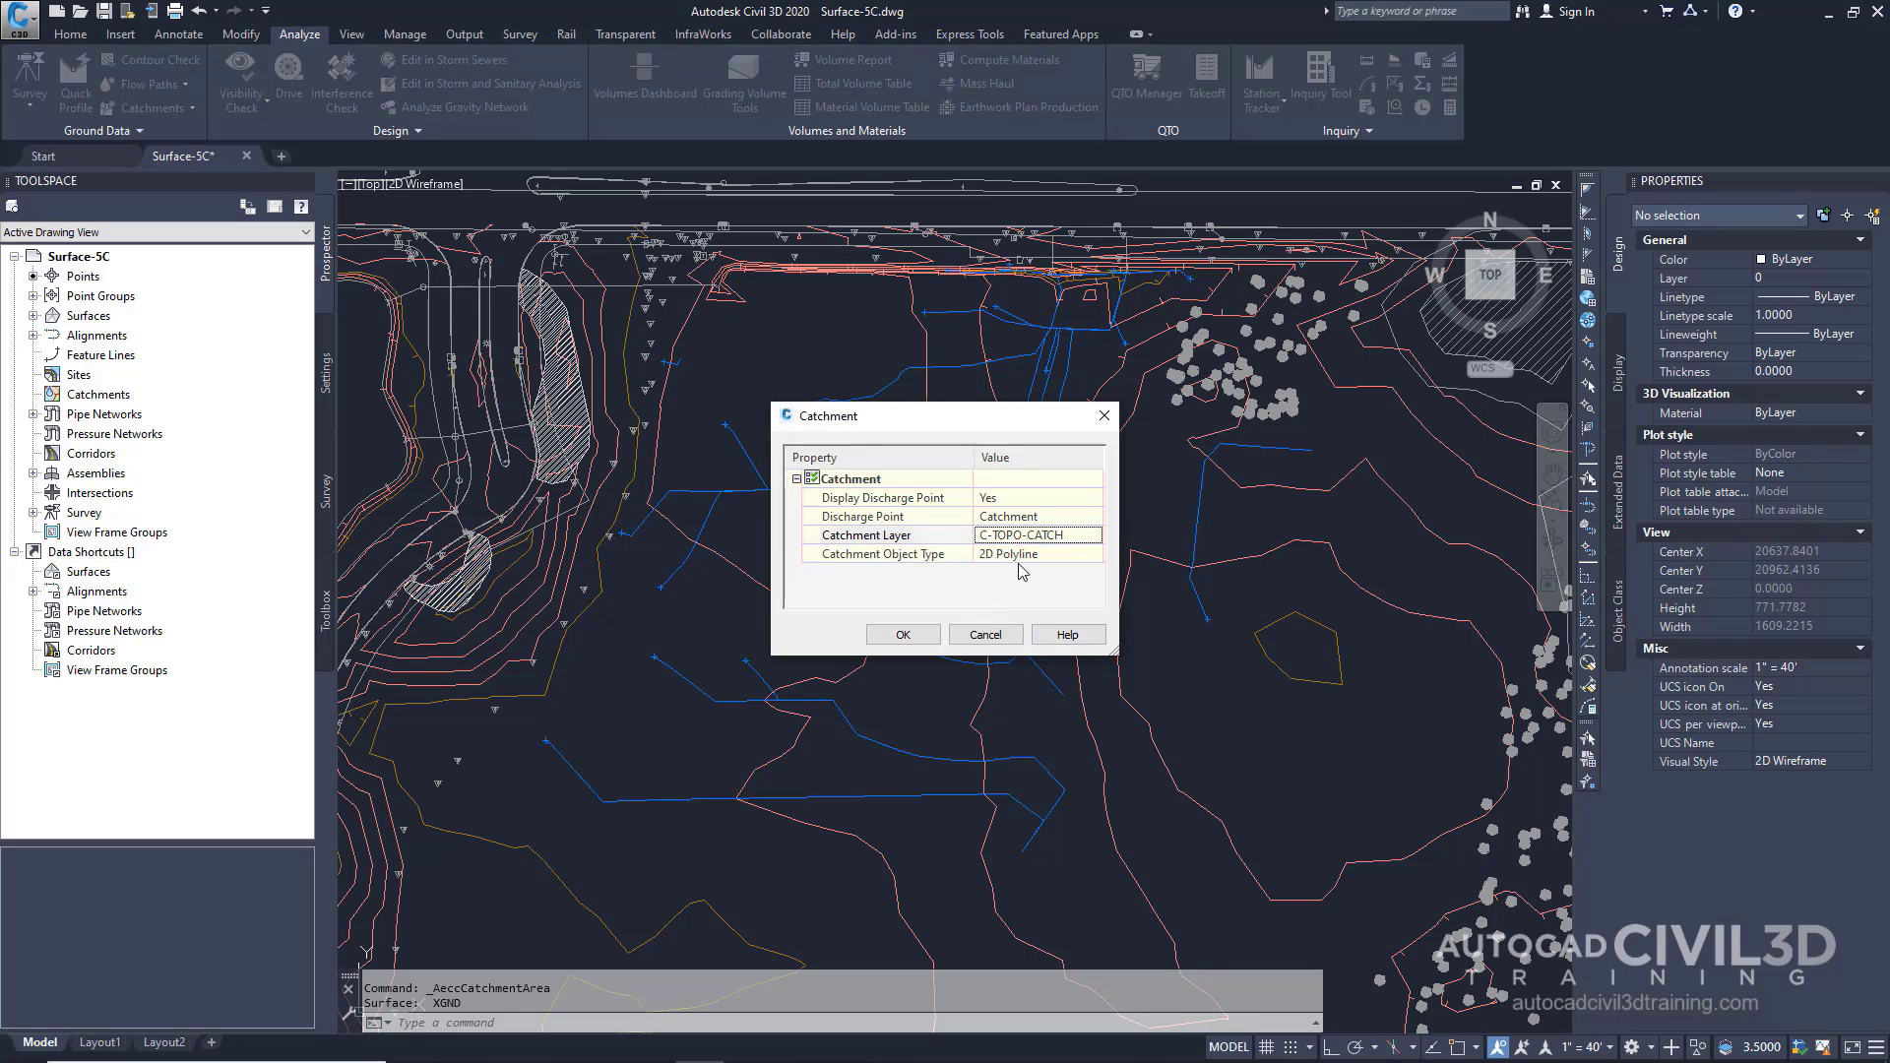
left_click(903, 635)
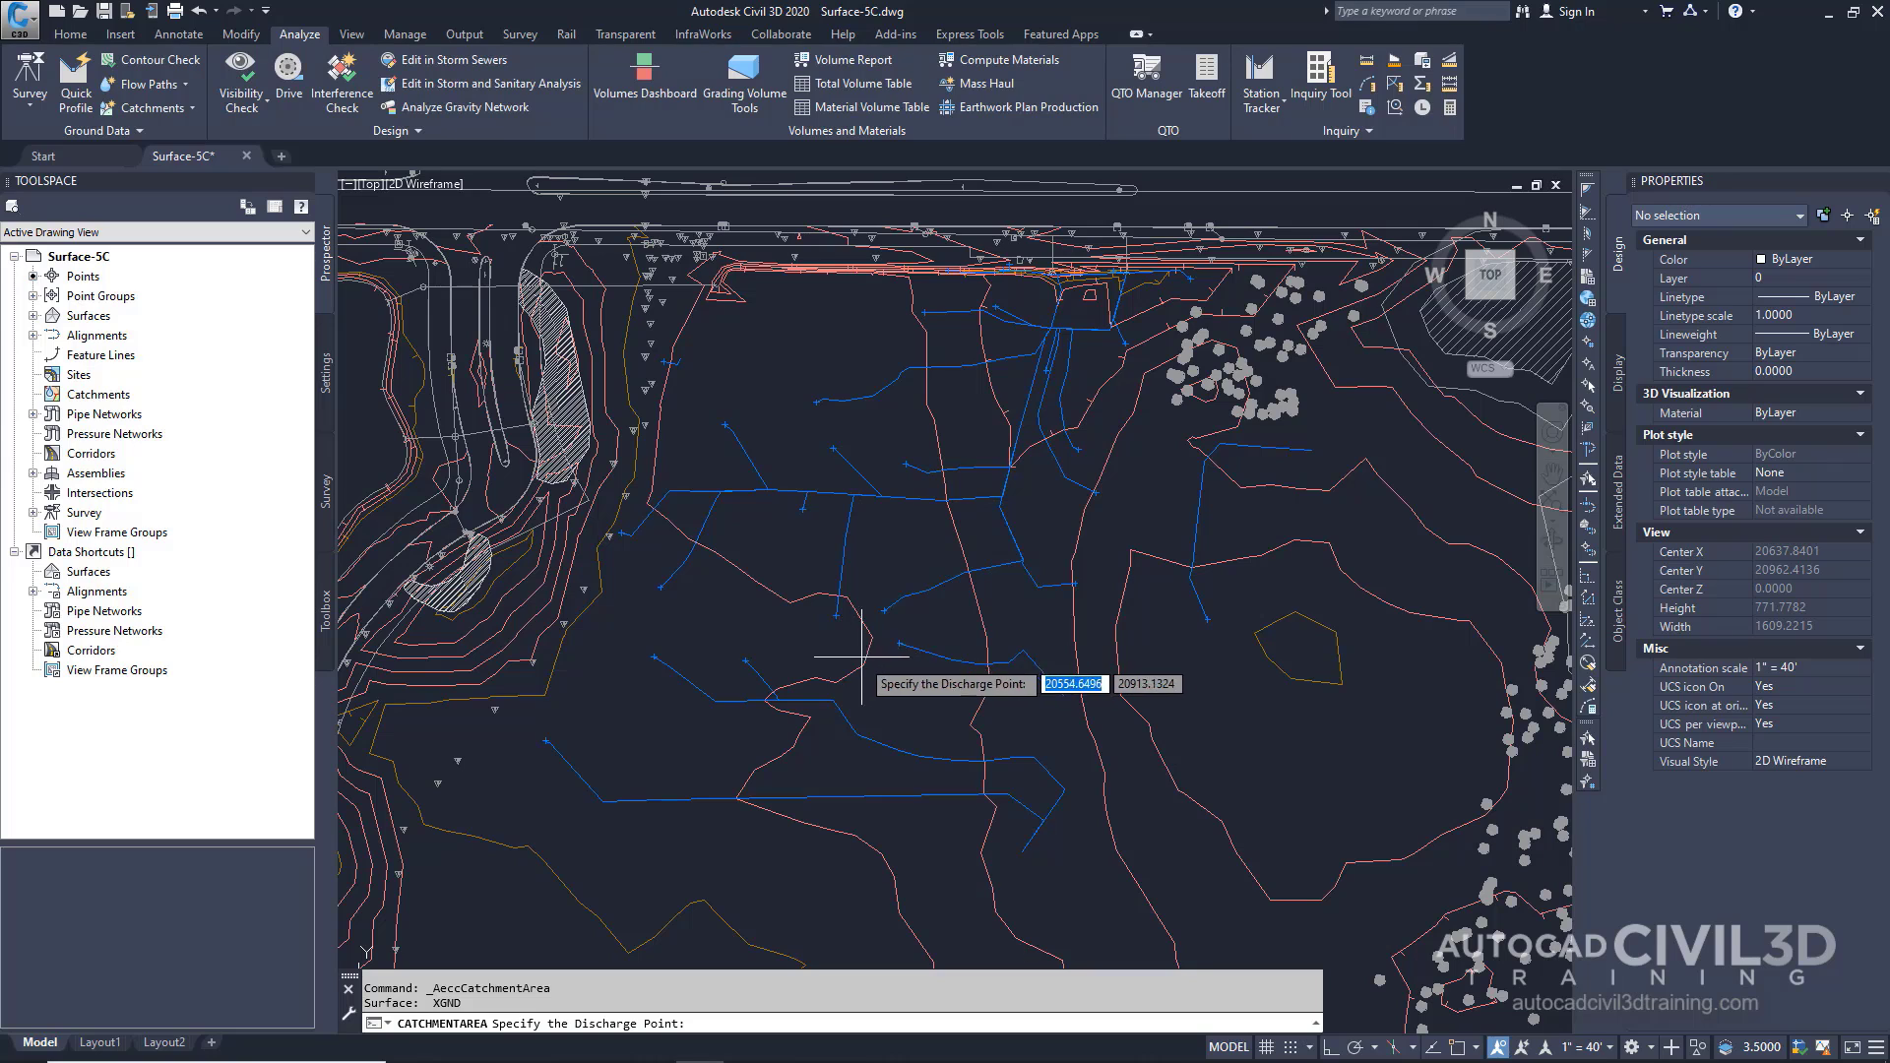
- Specify catchment discharge points at the water drop starts in the site's southwest and across its central and northern areas
middle_click_drag(783, 661, 819, 583)
scroll(576, 666, "up", 4)
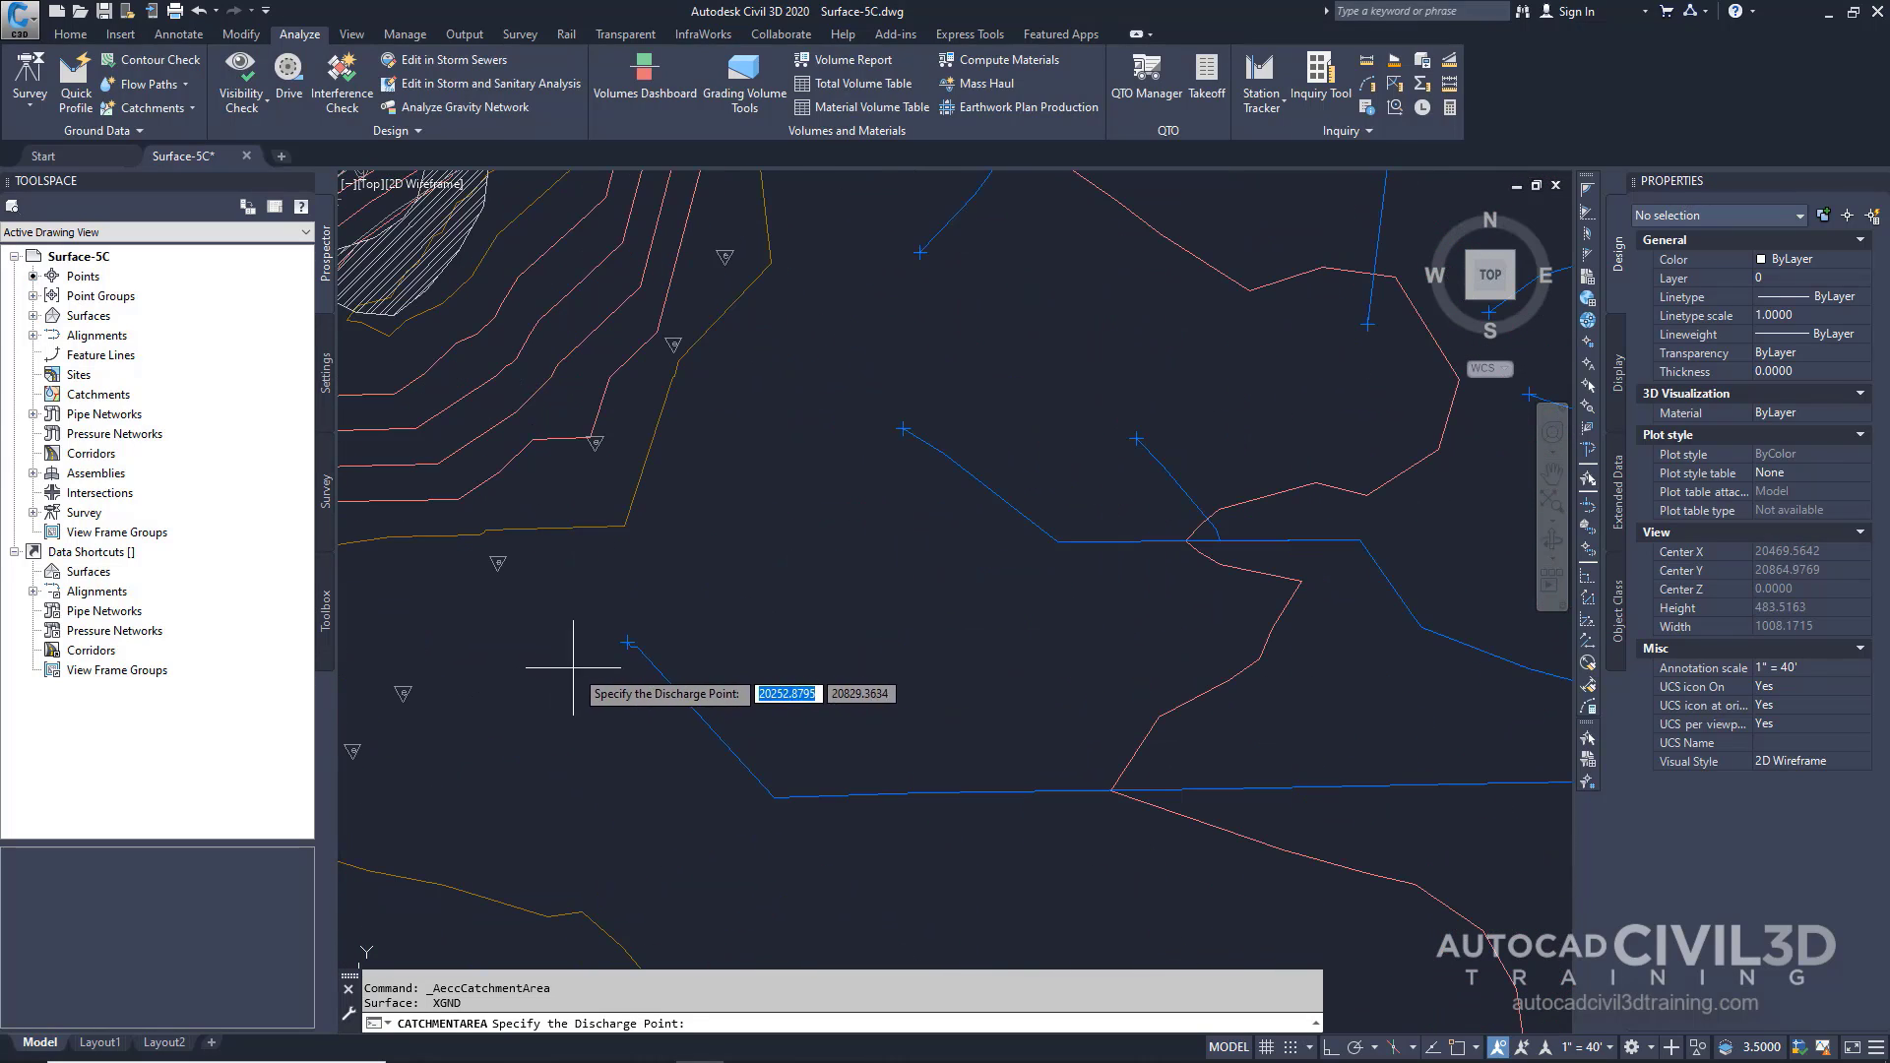
left_click(627, 643)
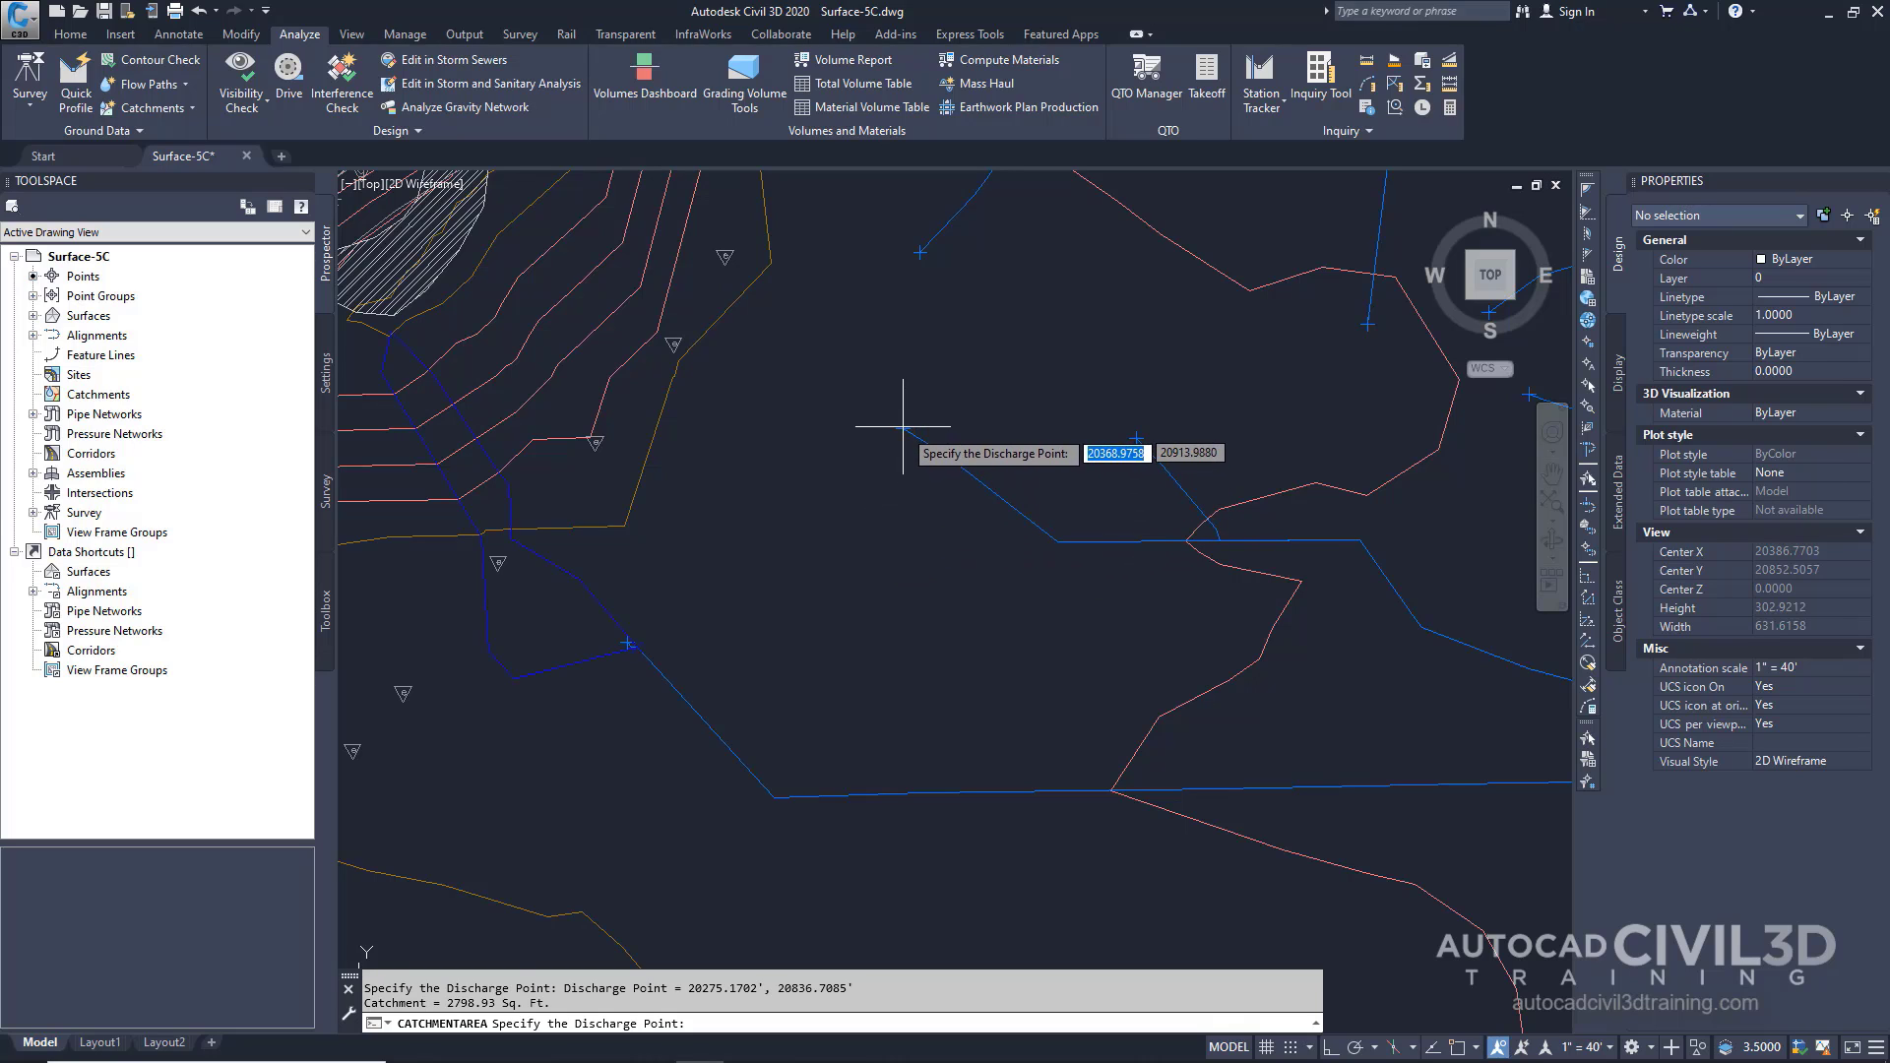
left_click(902, 433)
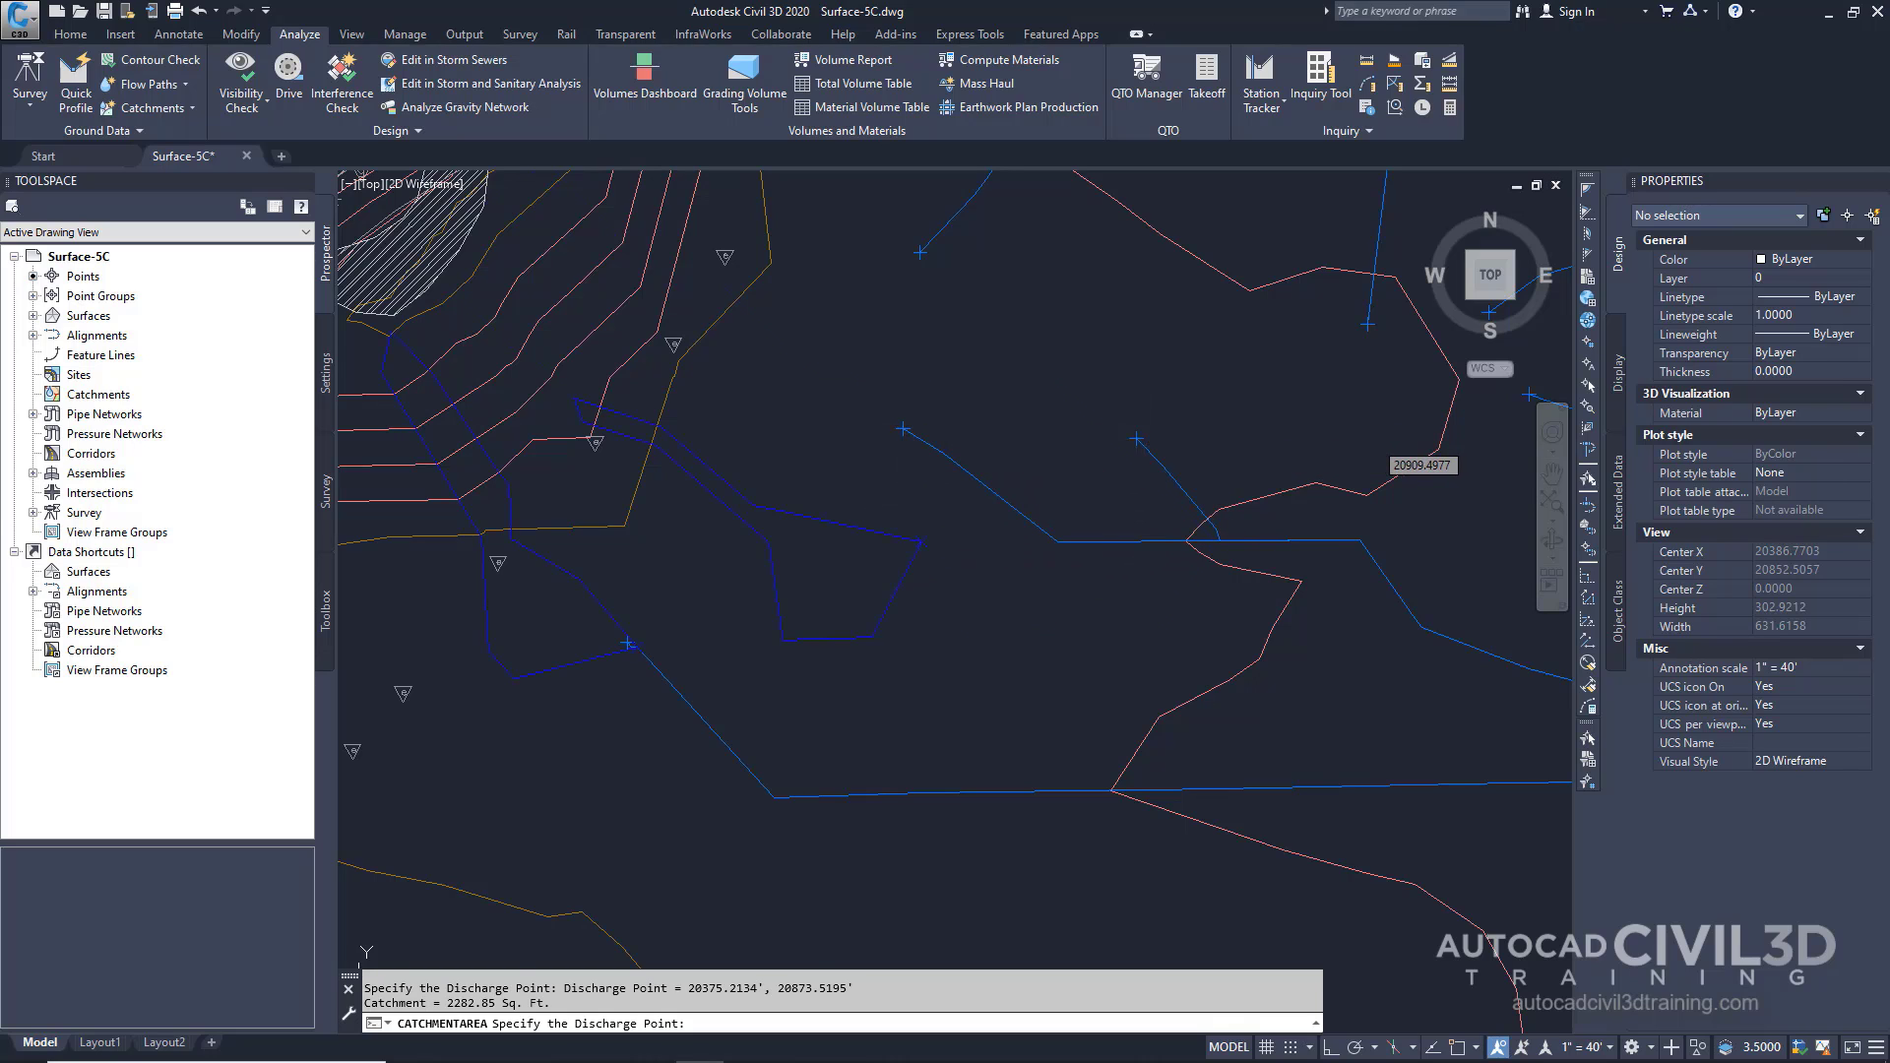
left_click(1214, 541)
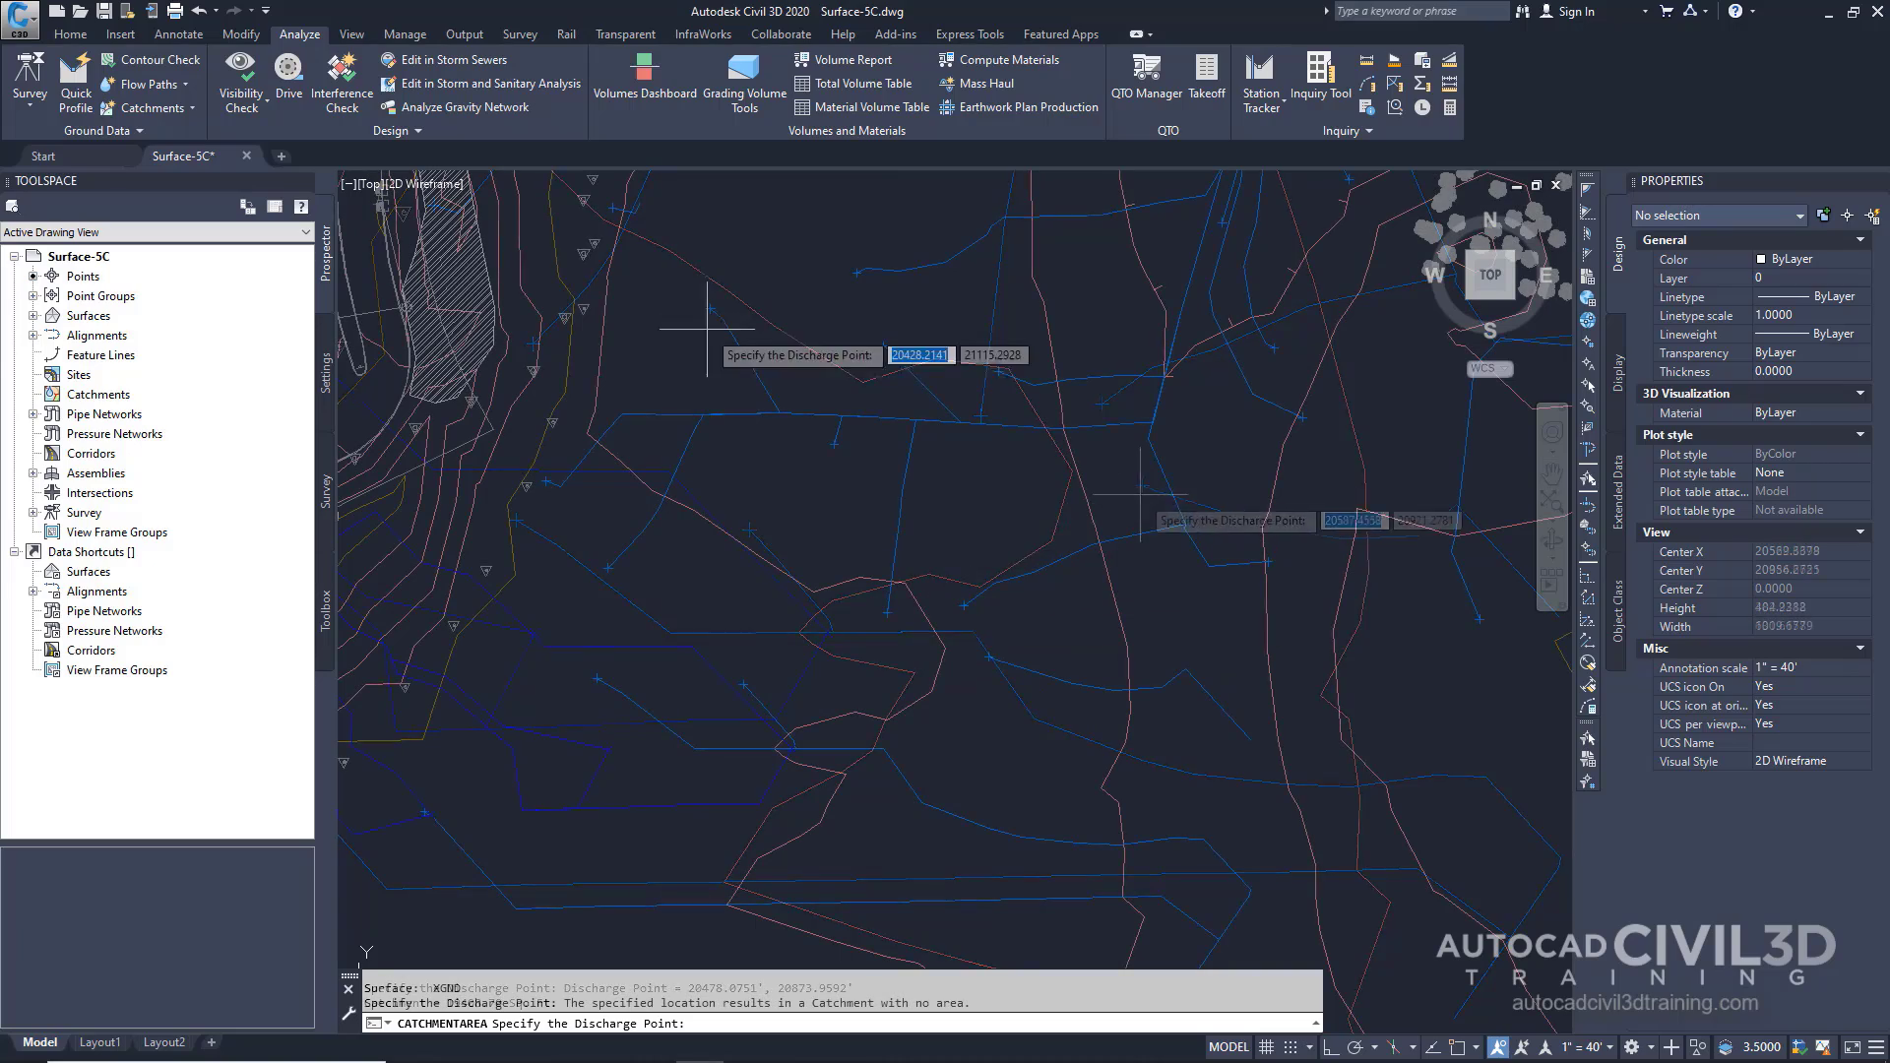
left_click(736, 331)
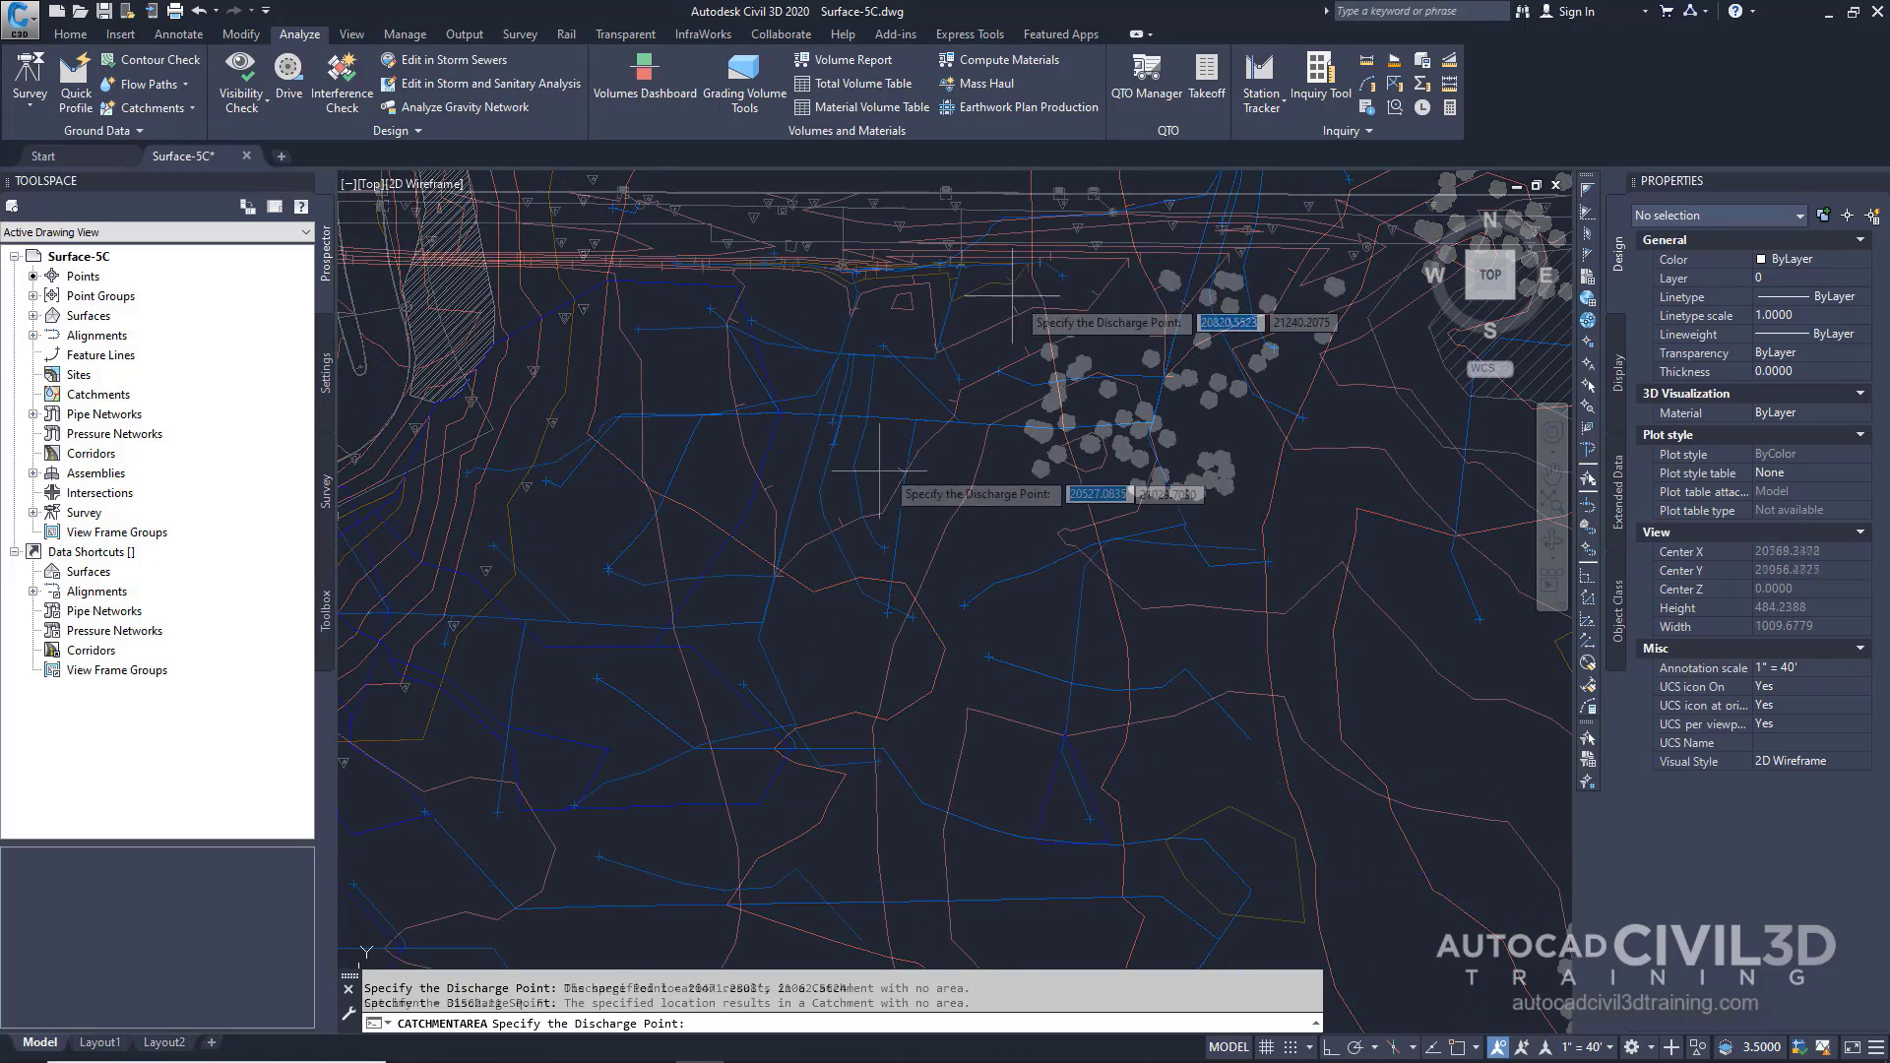
left_click(980, 303)
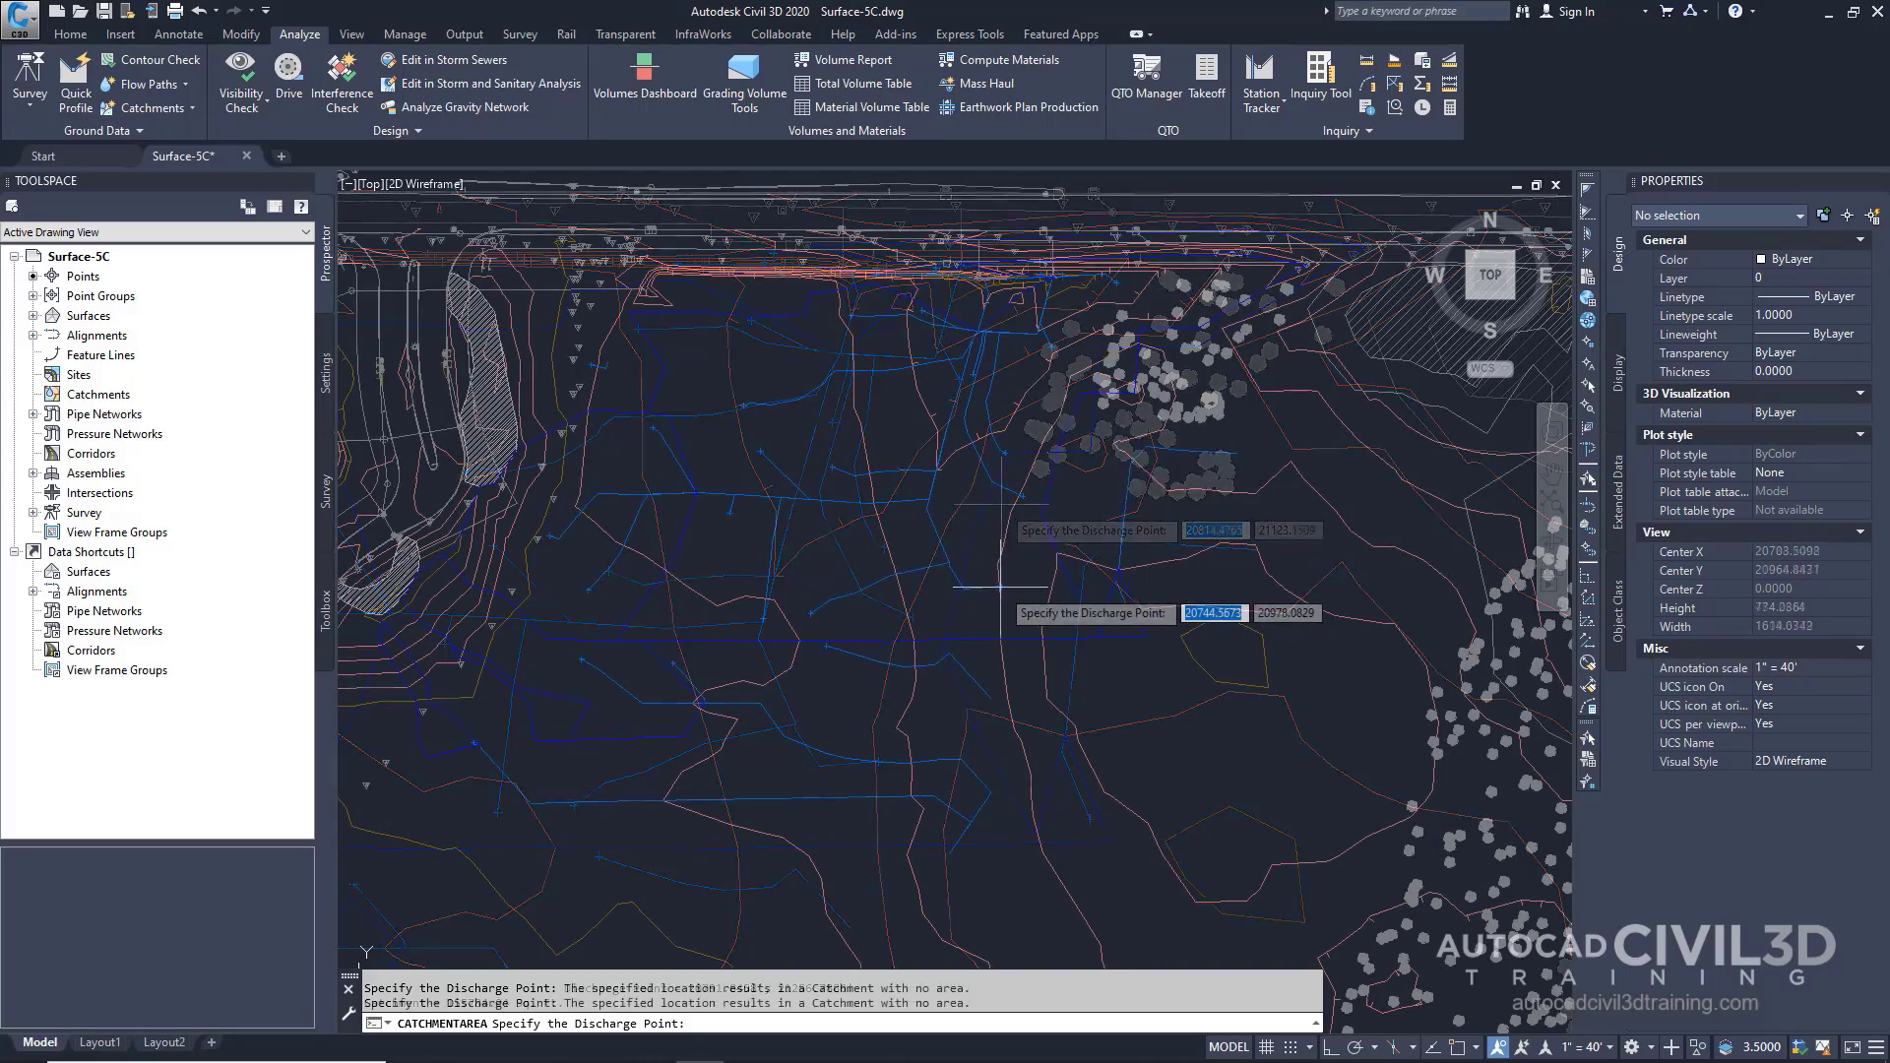
left_click(957, 569)
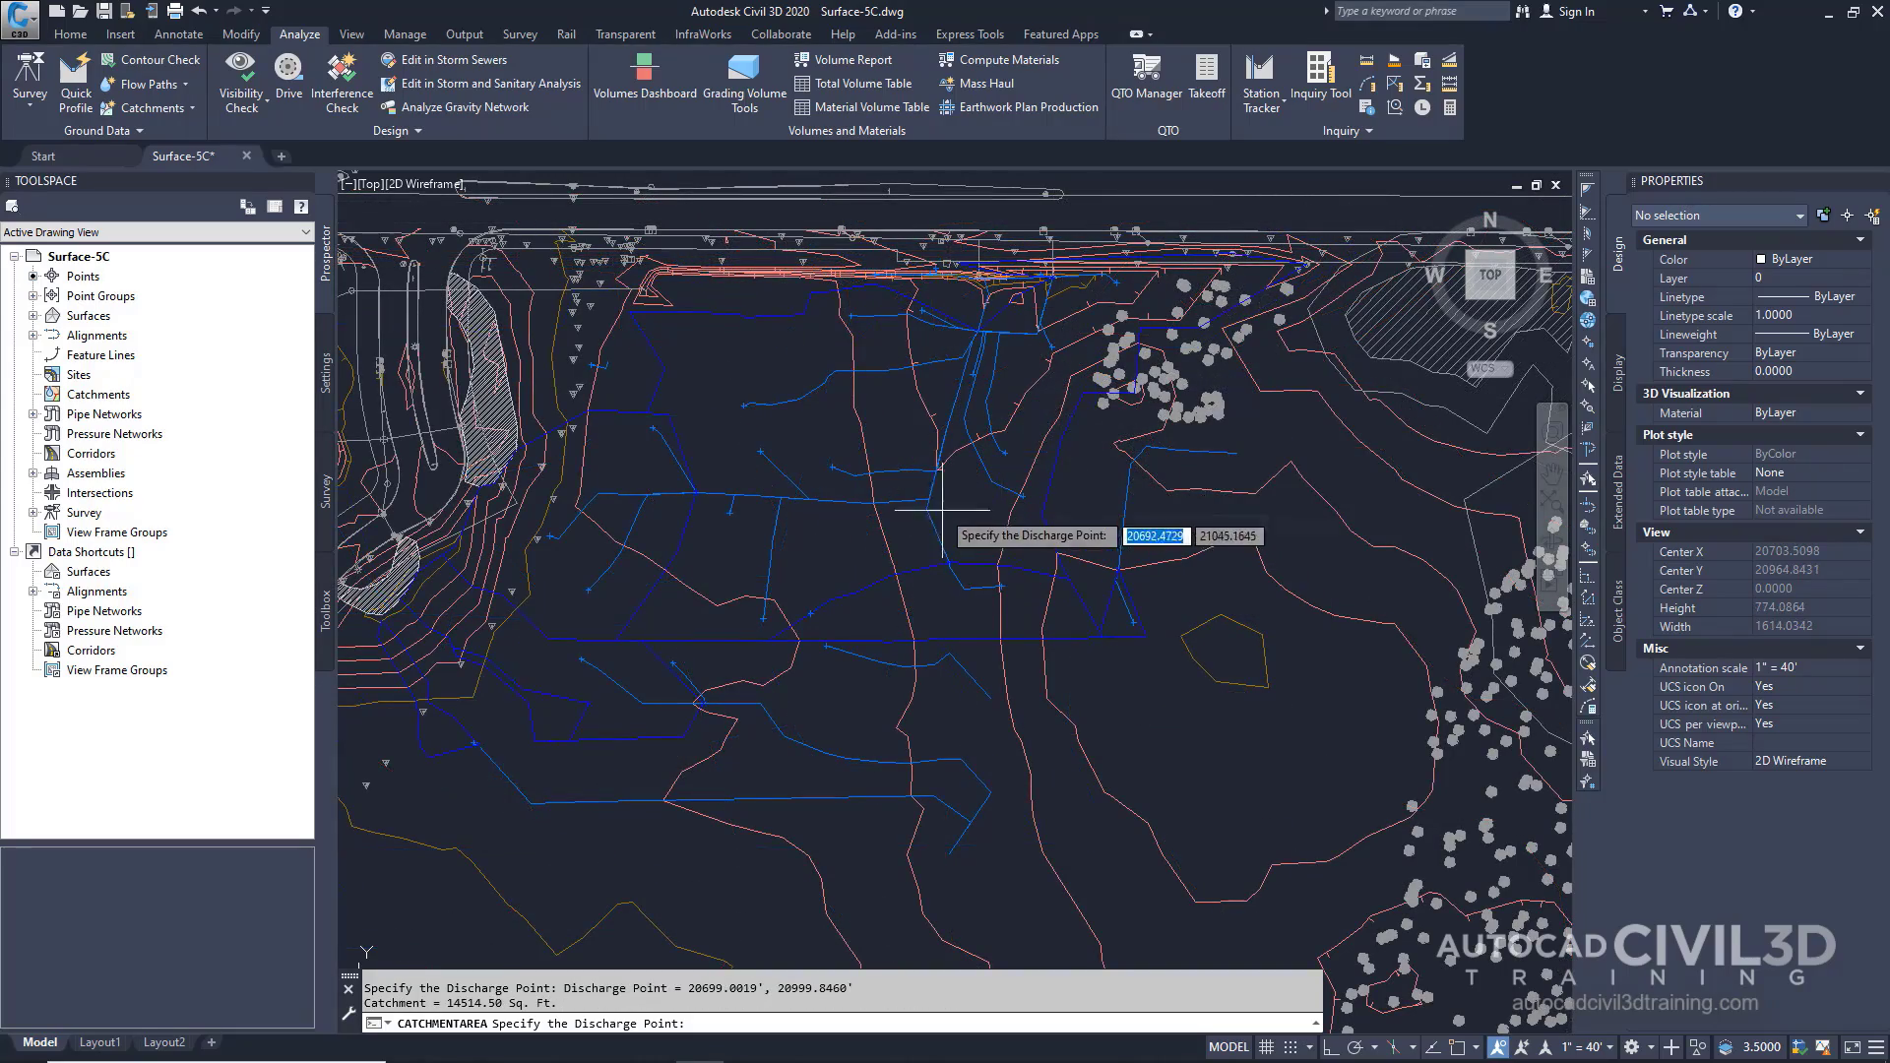
left_click(833, 466)
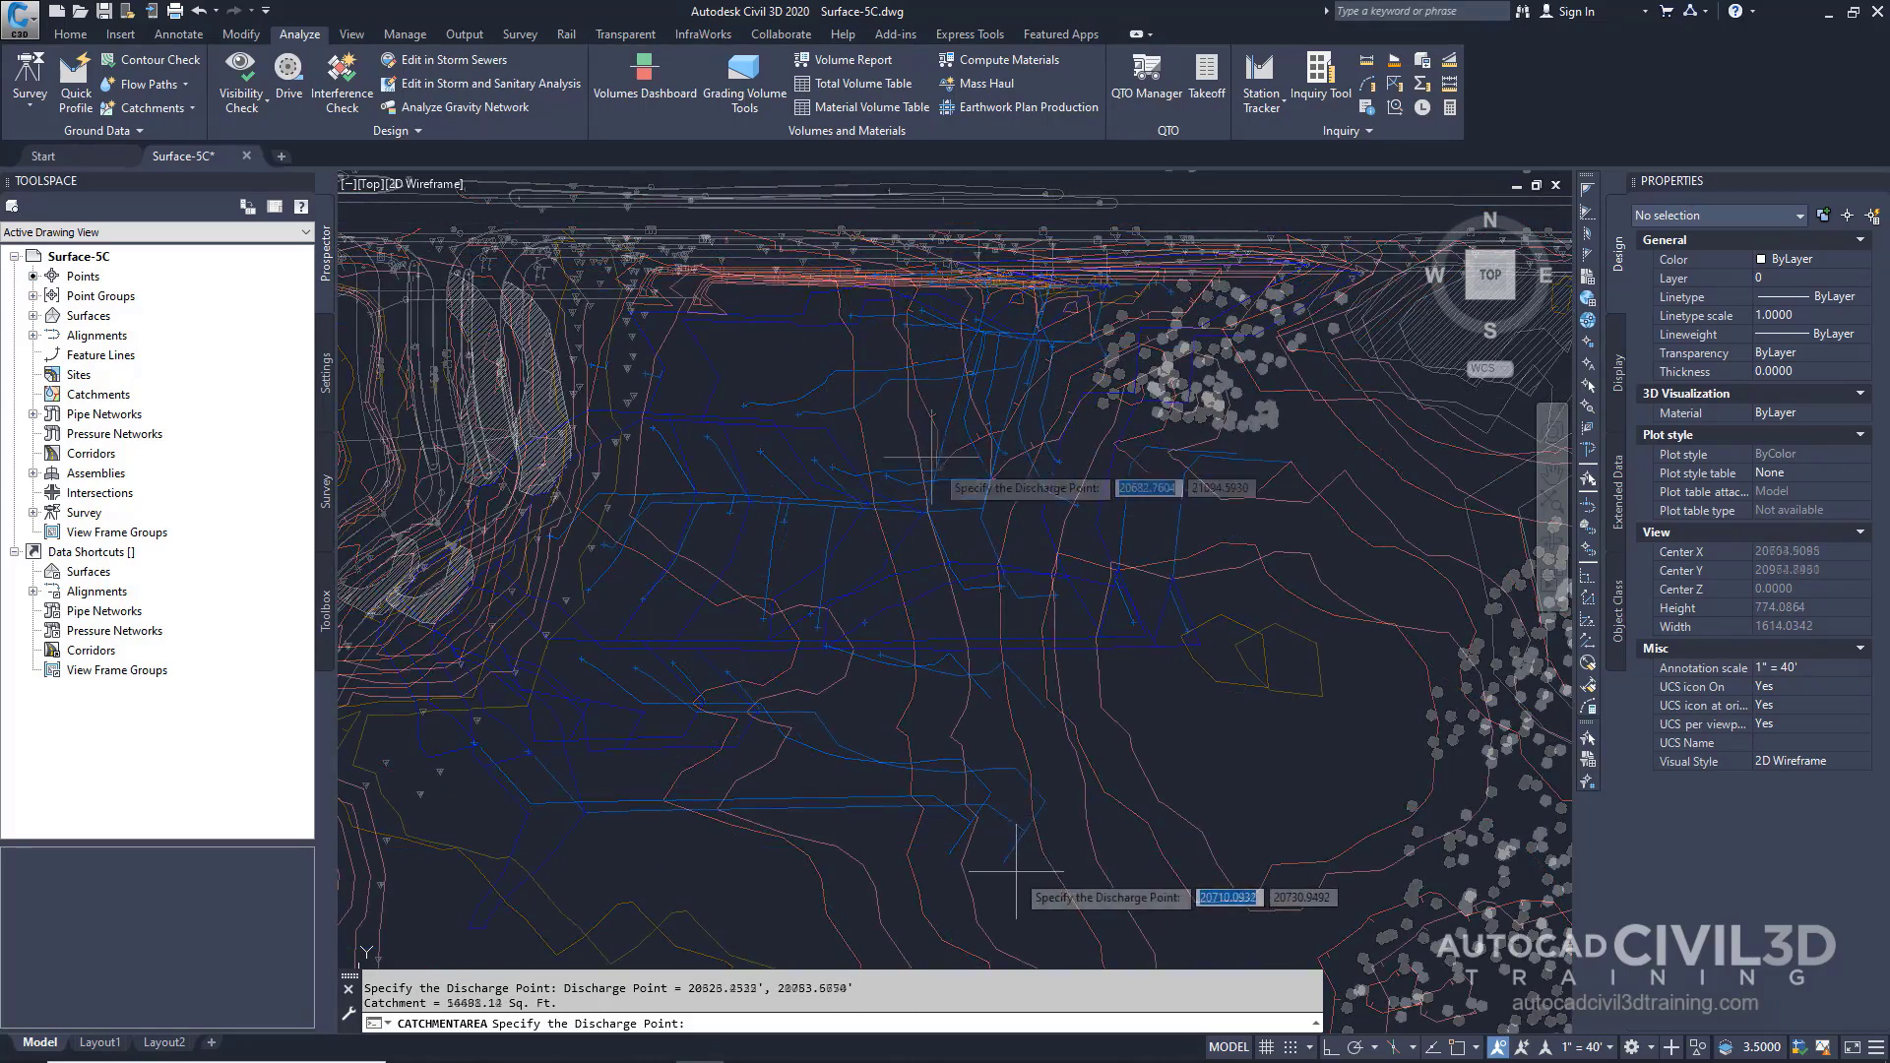
left_click(888, 617)
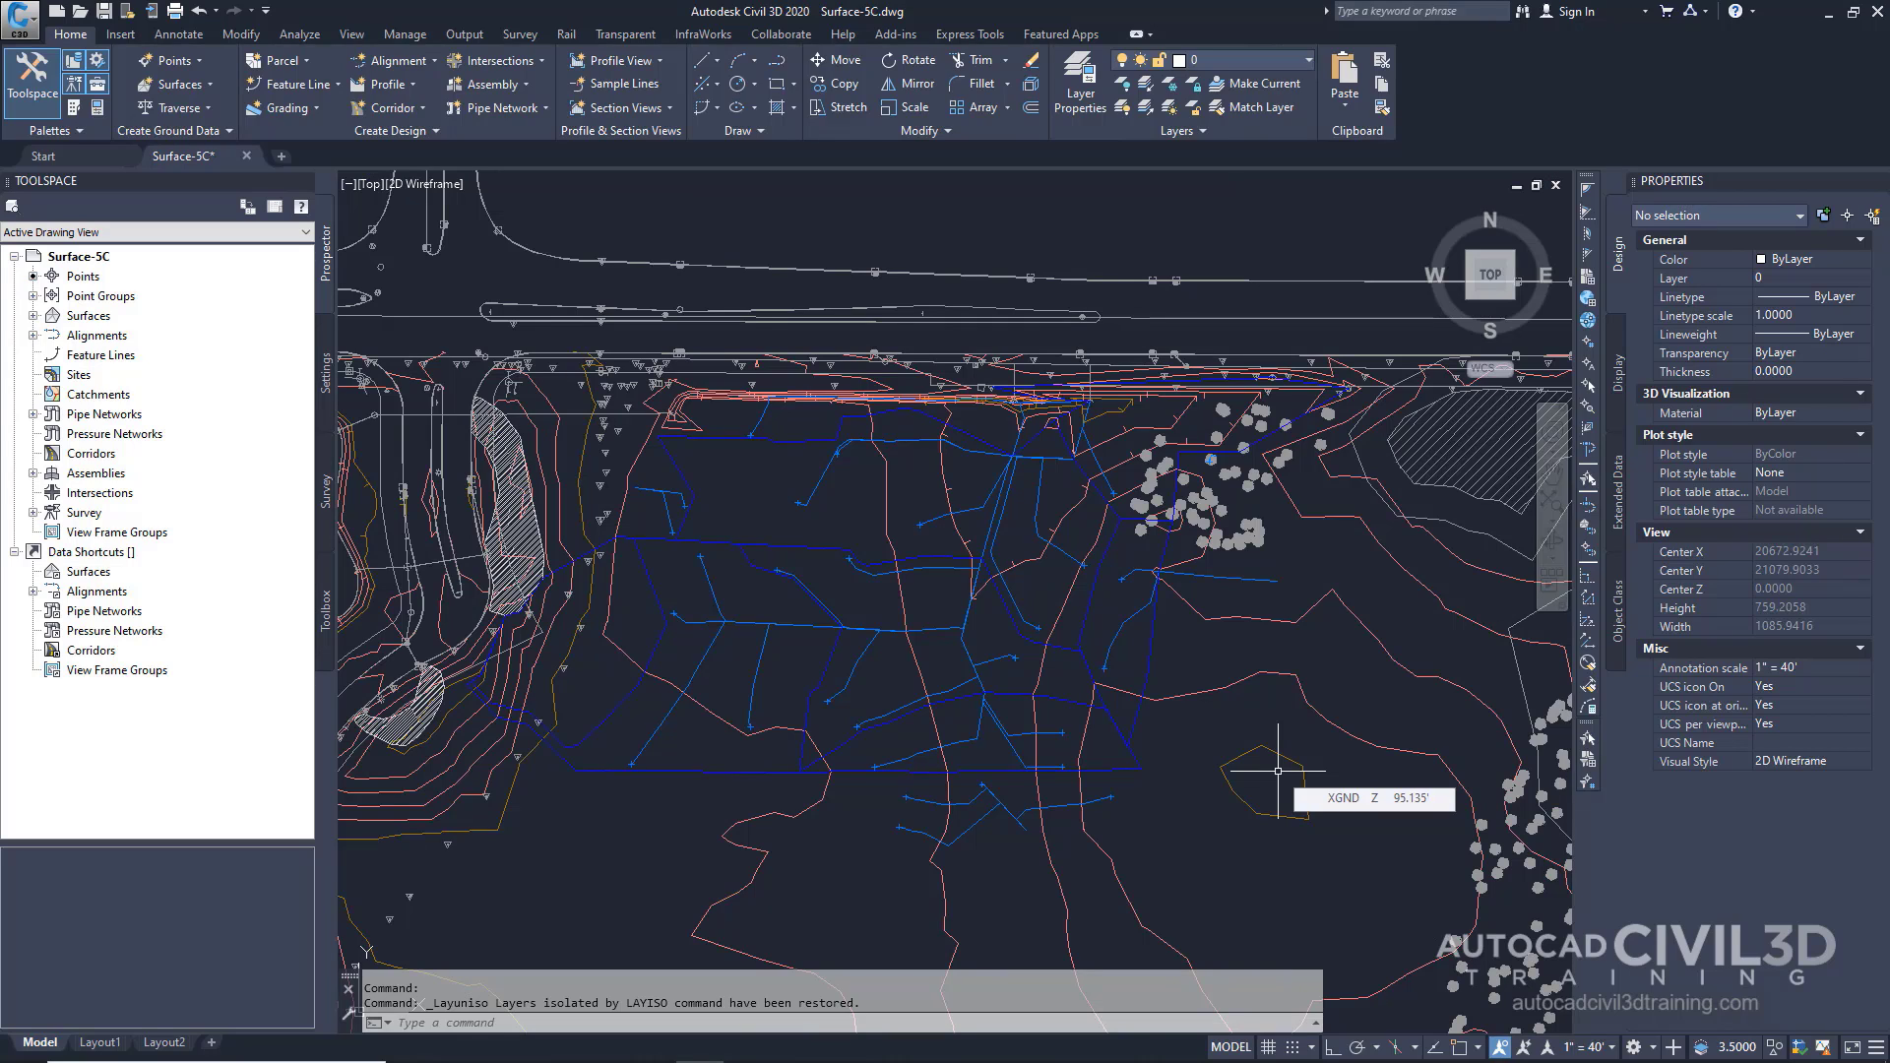
- Isolate the C-TOPO-CATCH layer by picking one of the catchment boundary polylines
left_click(1145, 93)
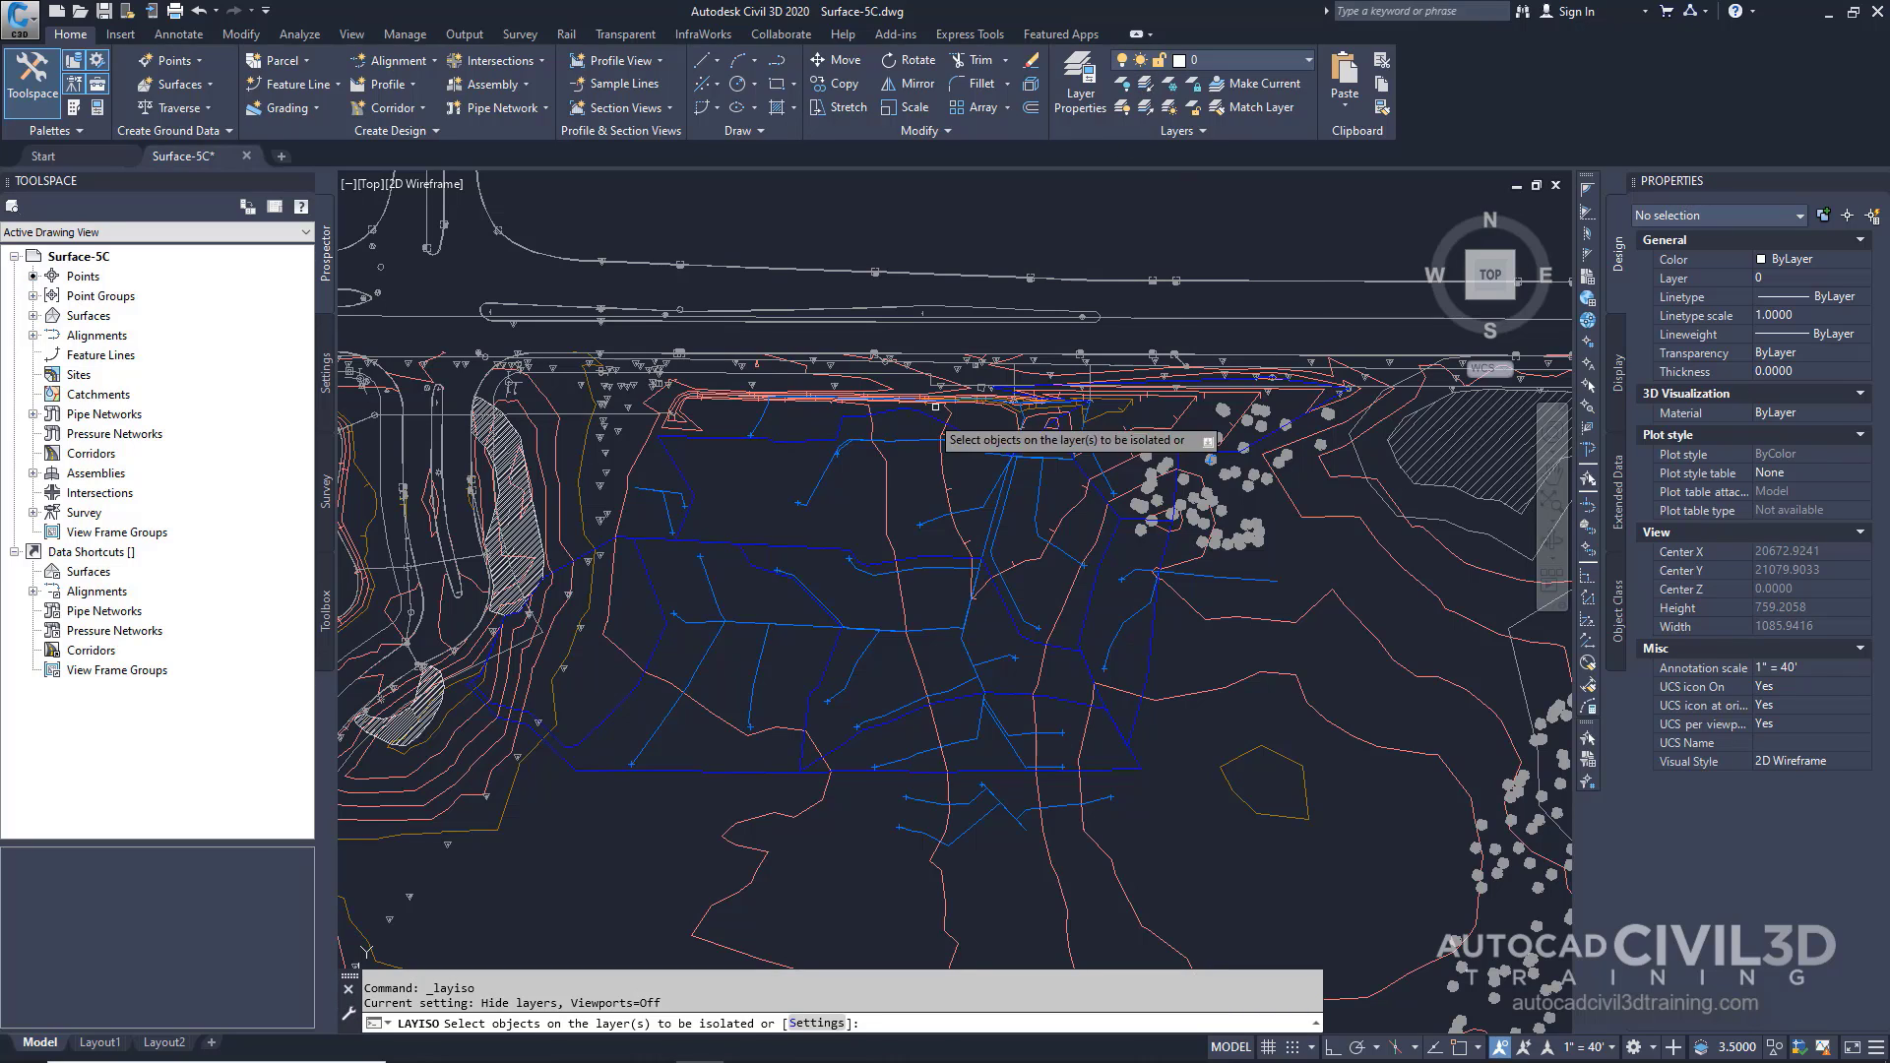
left_click(799, 444)
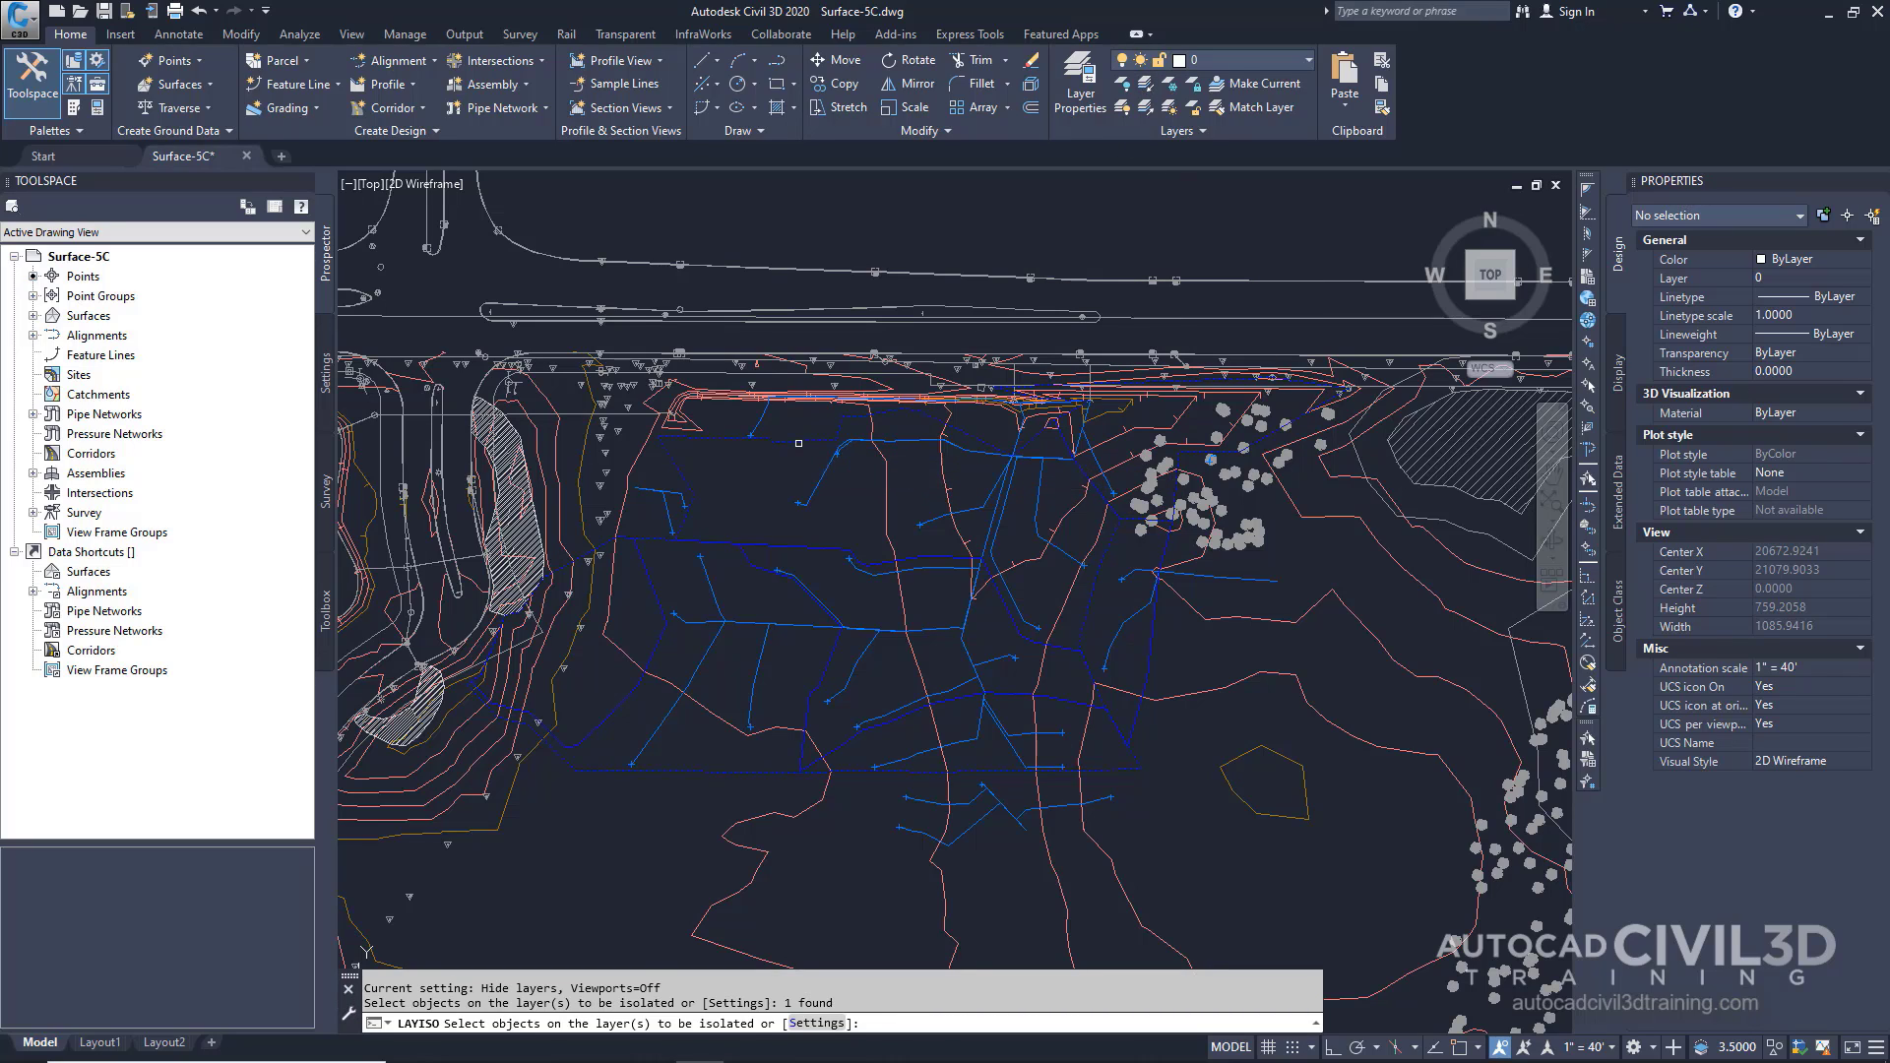
key("Return")
- Select all the catchment polylines and run LINEWORKSHRINKWRAP to create a single outer boundary around them
left_click(1293, 302)
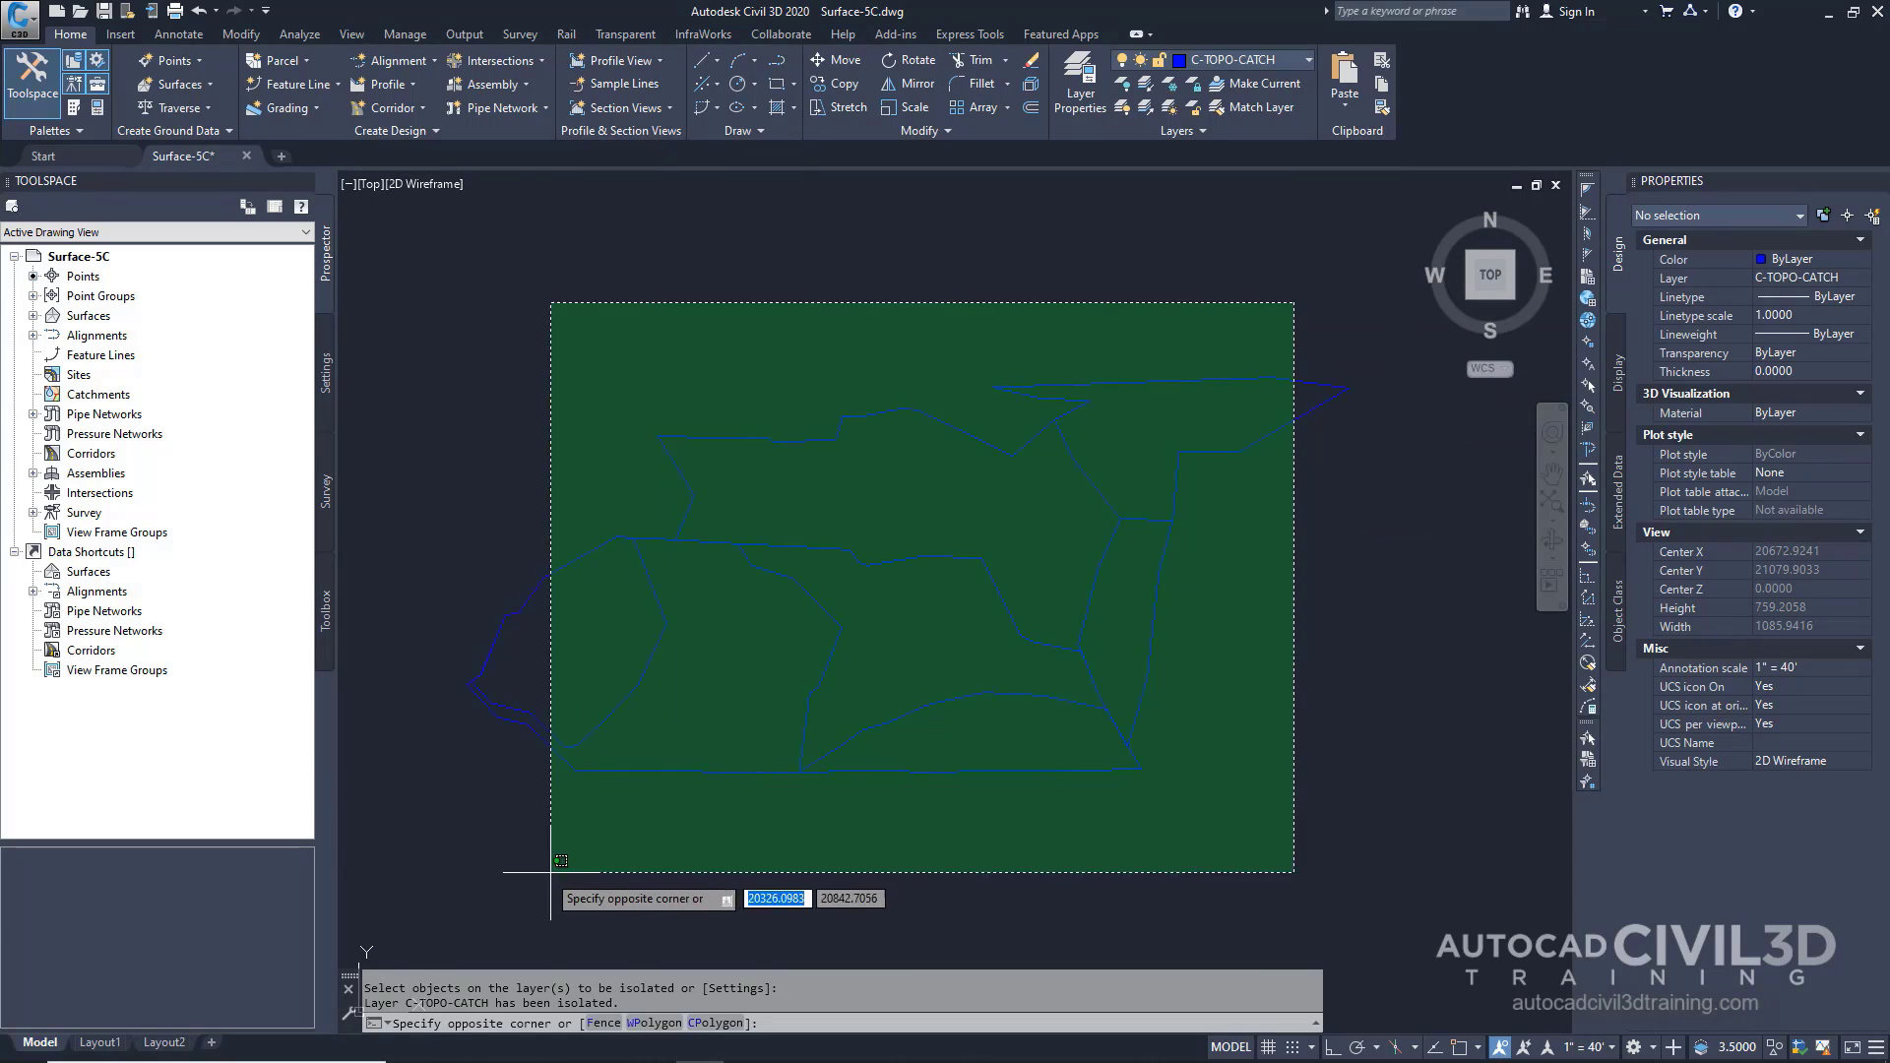
left_click(451, 833)
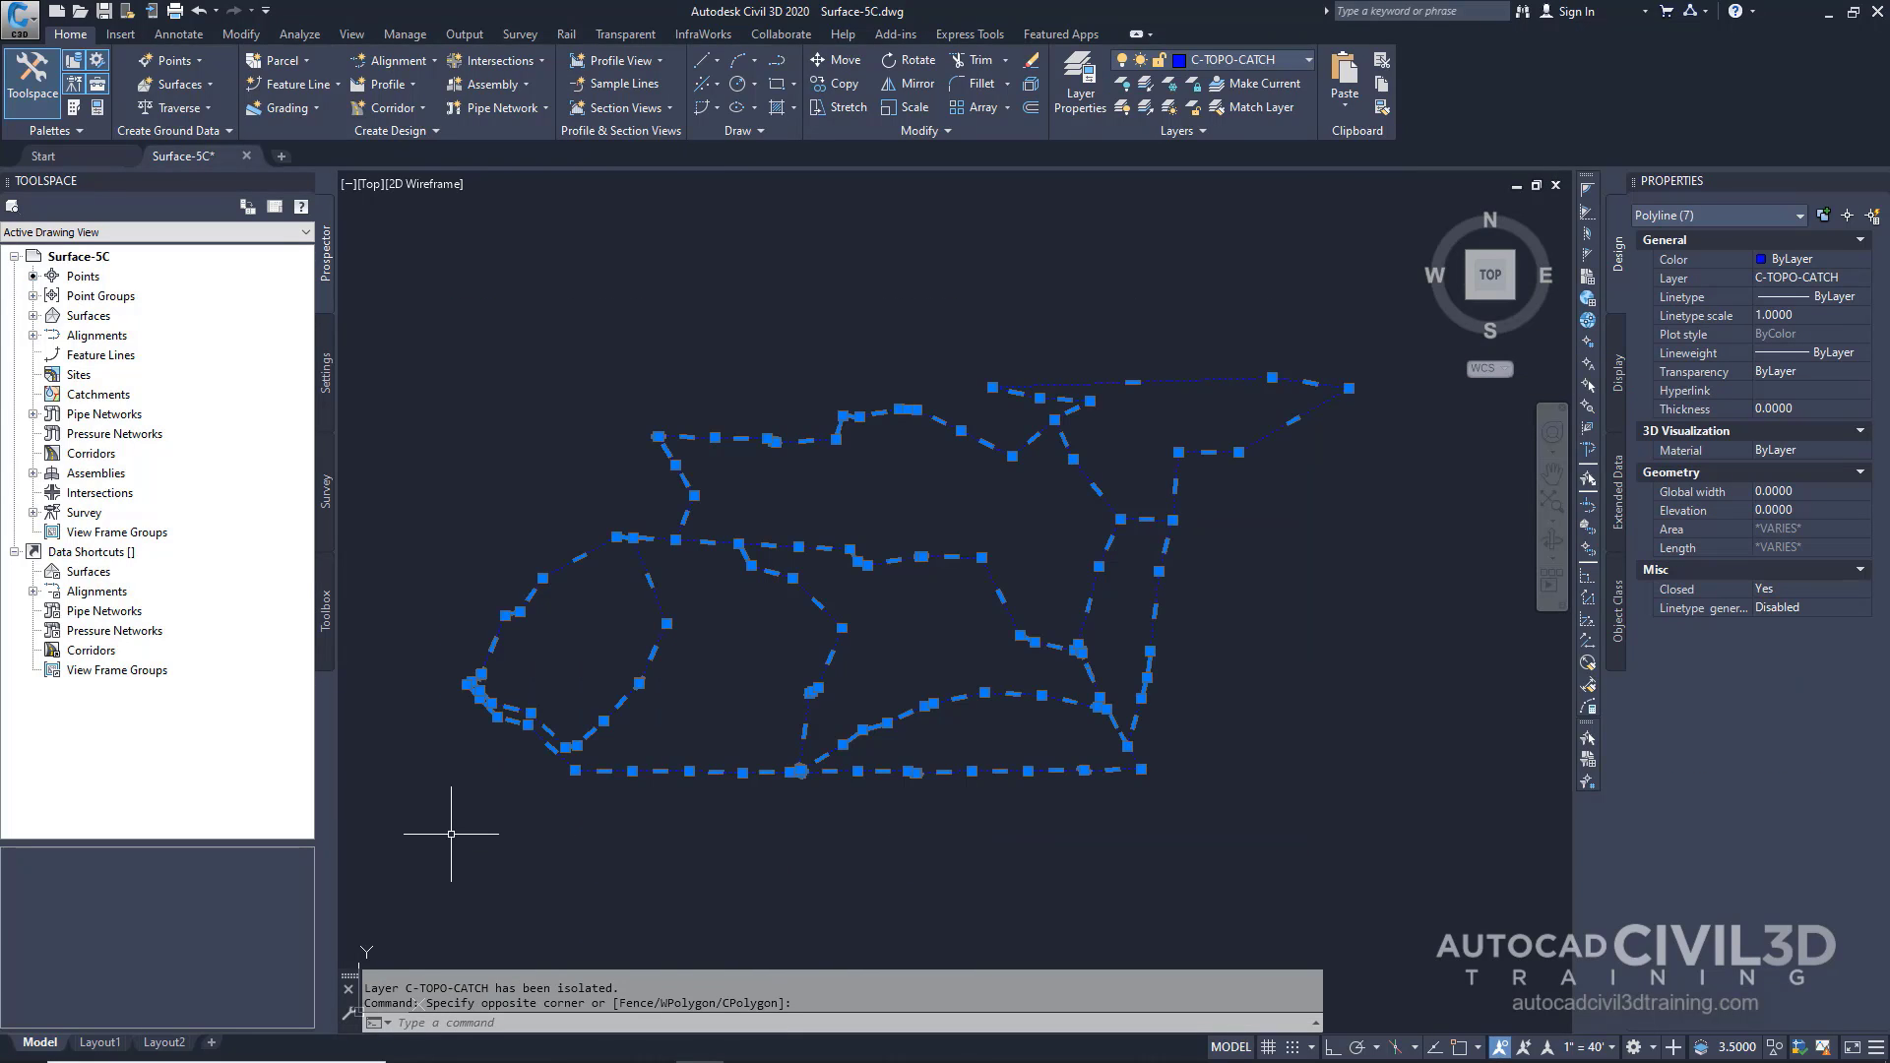
type("LINEWOR")
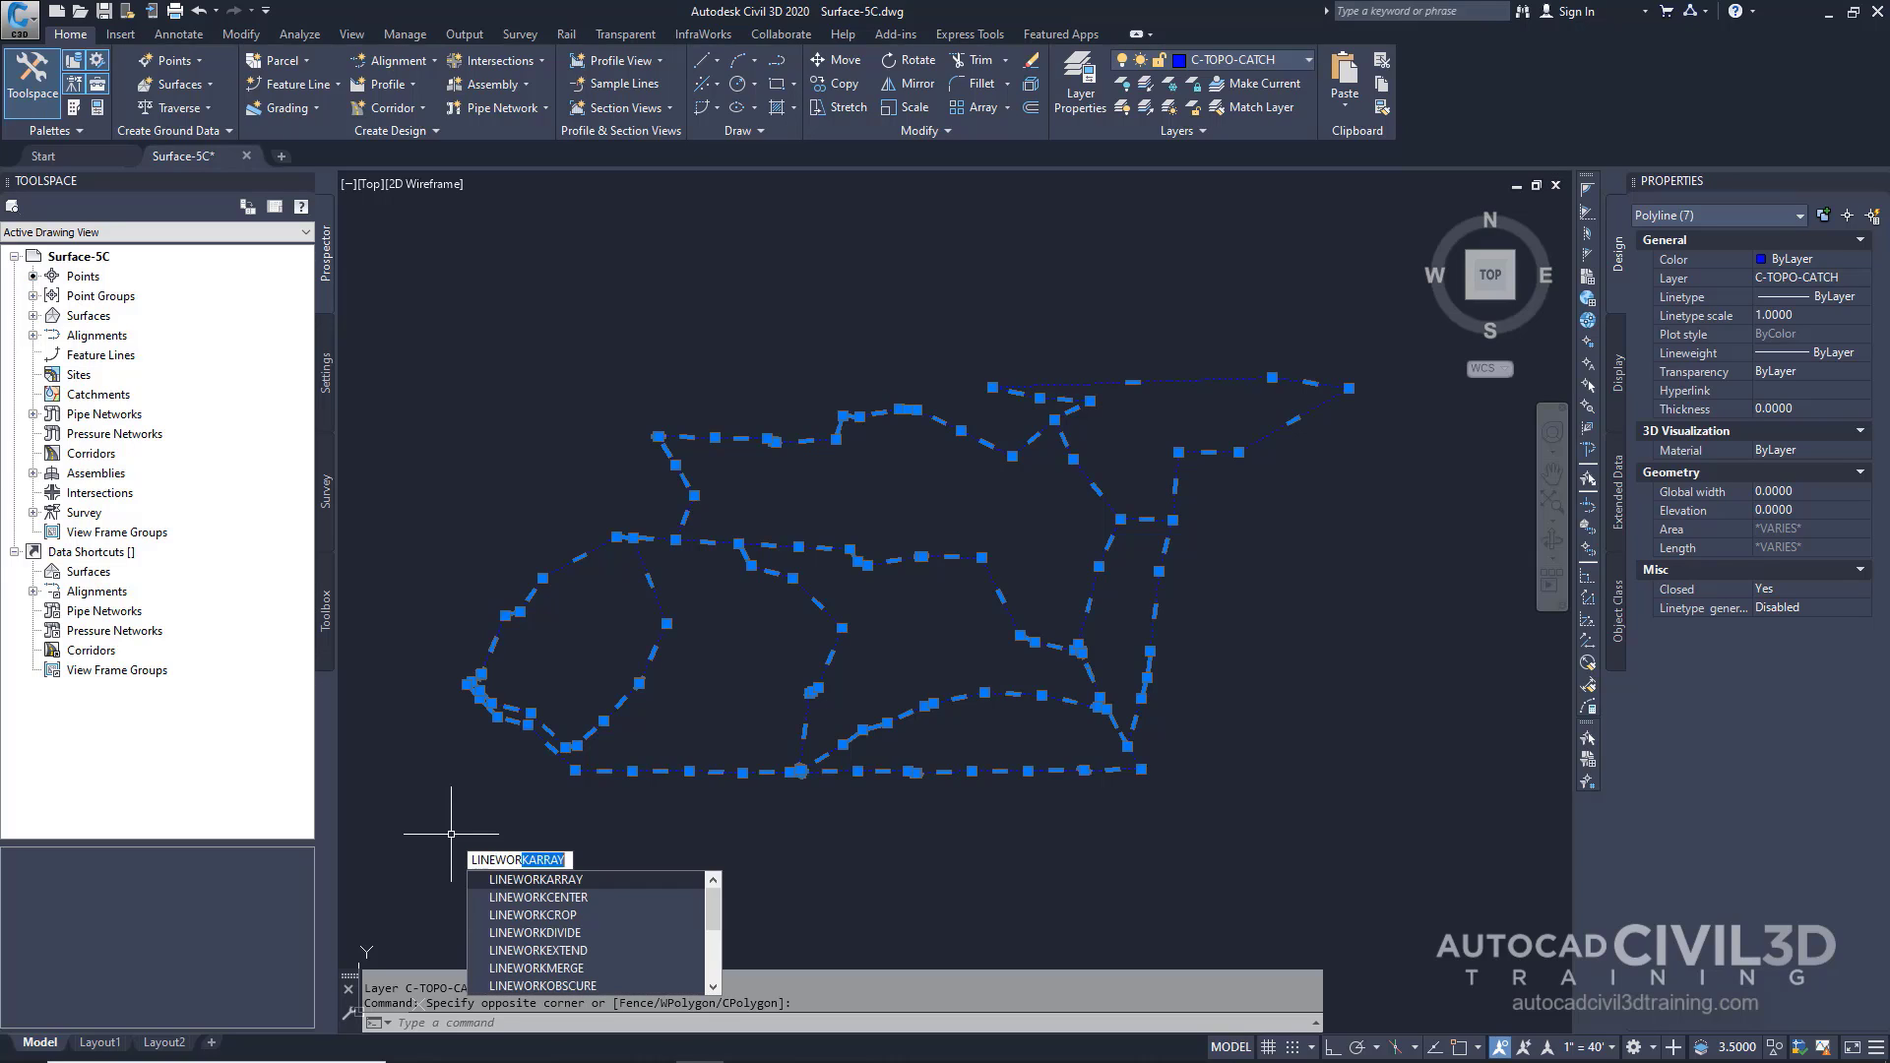
type("KSH")
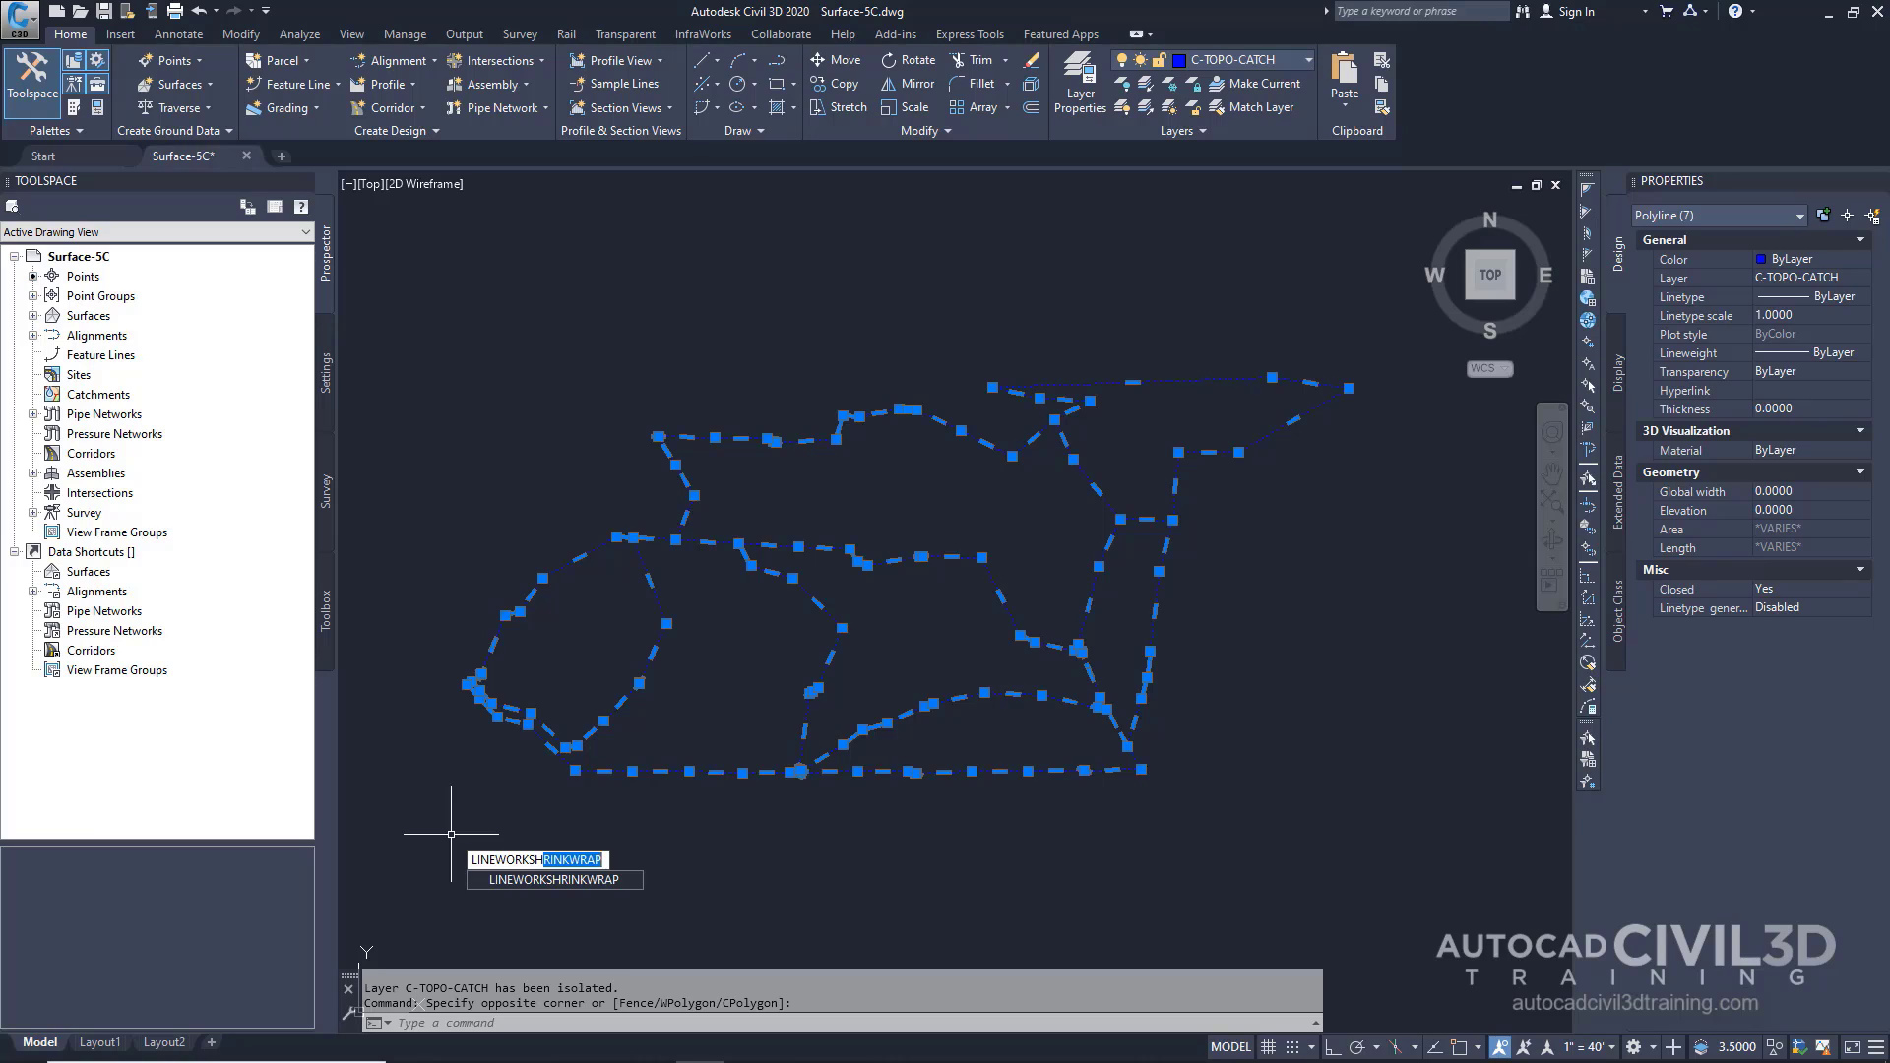
key("Return")
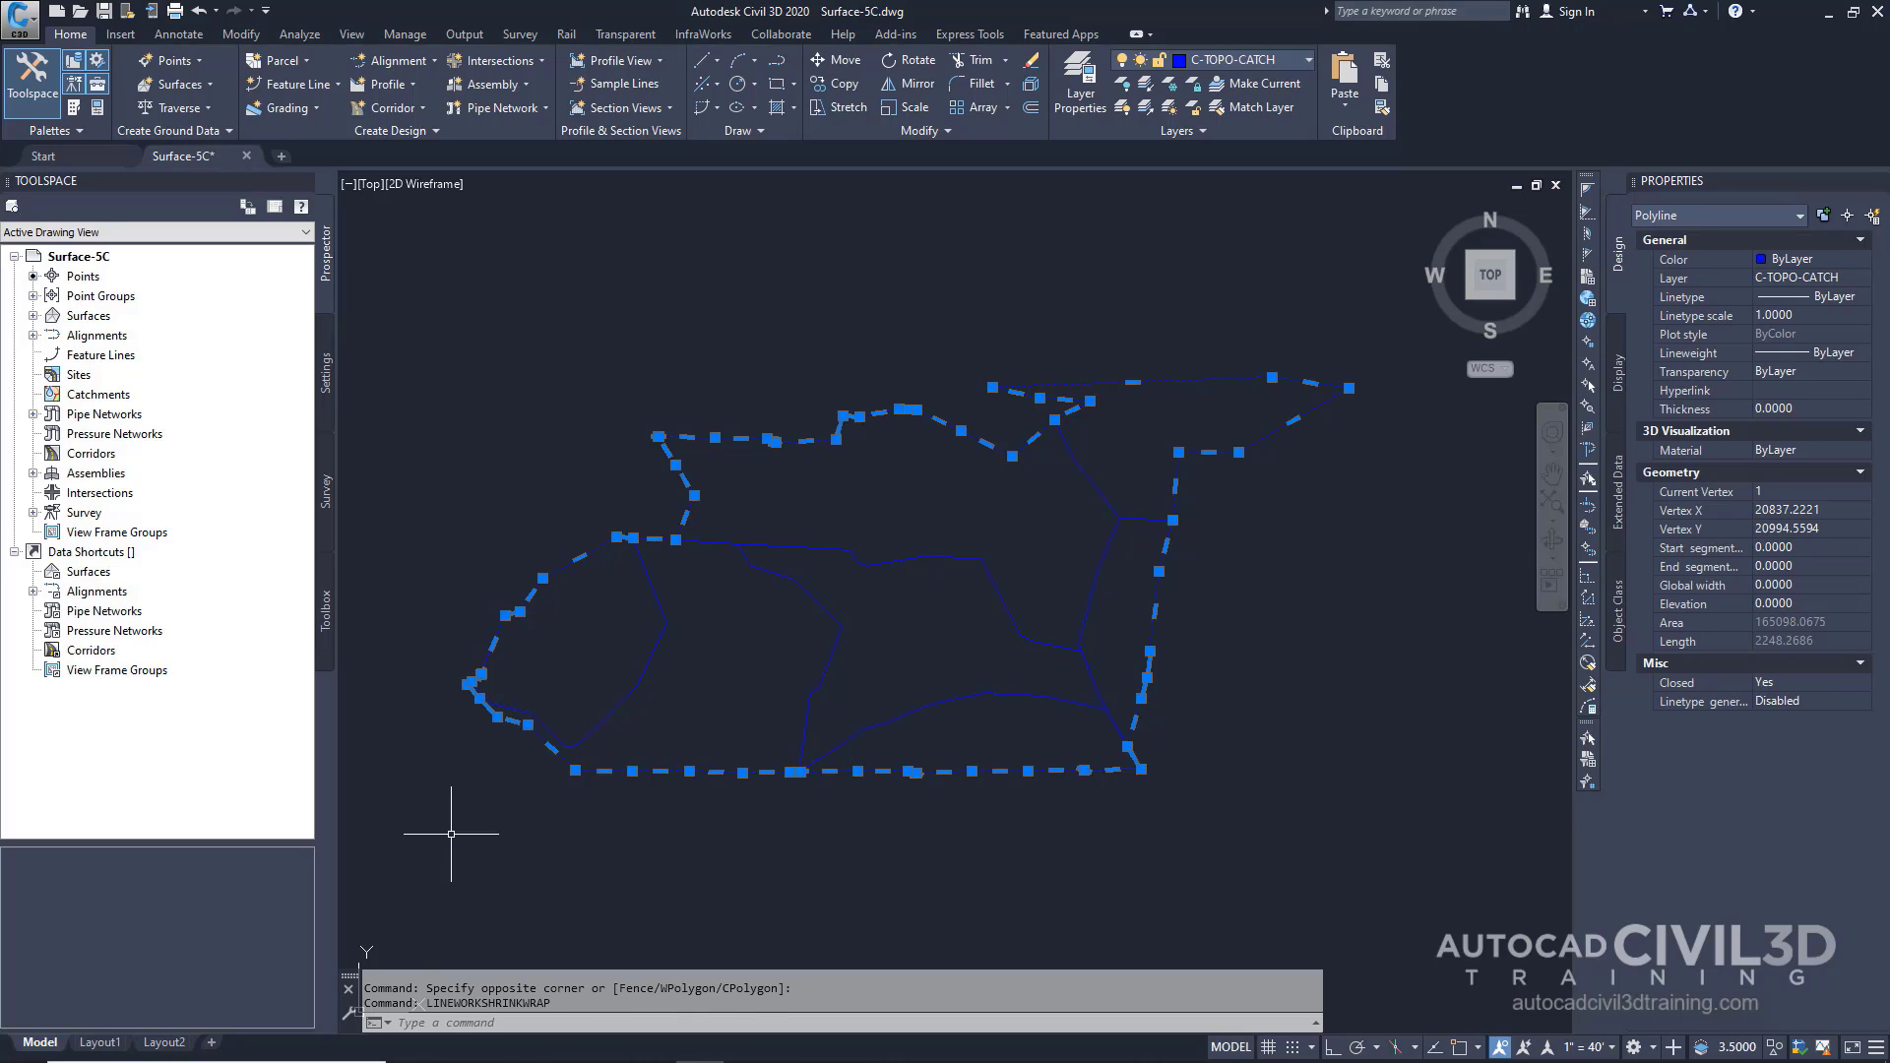